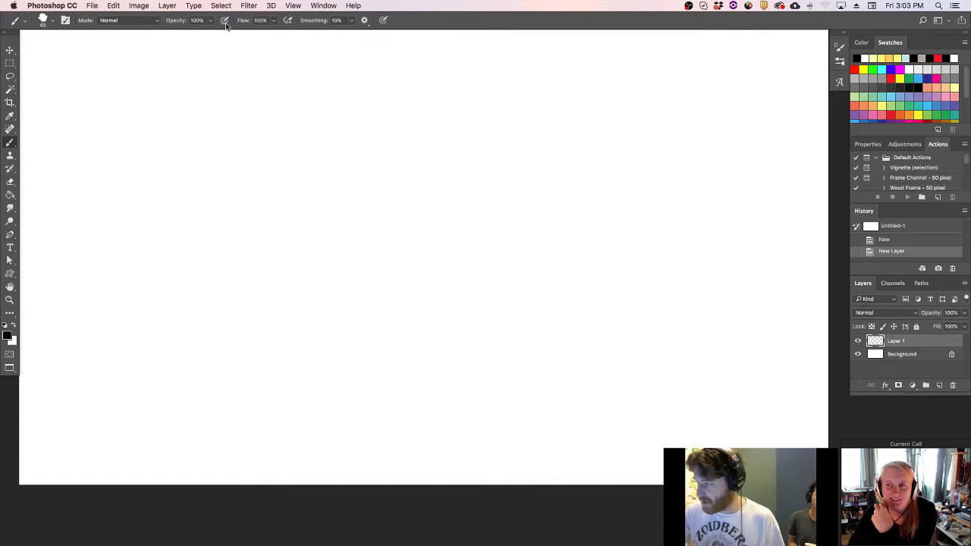
- Reduce the brush size to 15 and draw the mug's slanted left side and arched back rim in black
key(bracketleft)
key(bracketleft)
key(bracketleft)
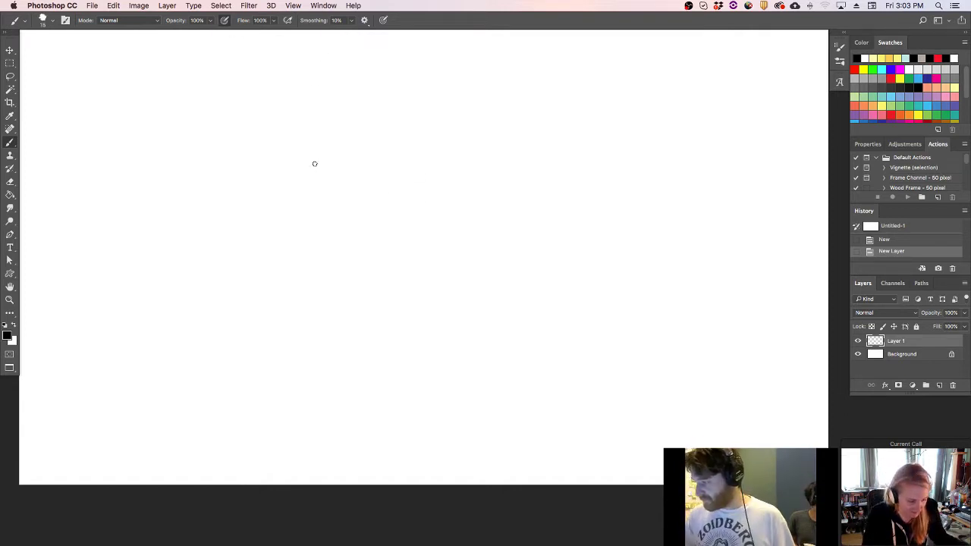
drag(316, 162, 343, 367)
key(ctrl+z)
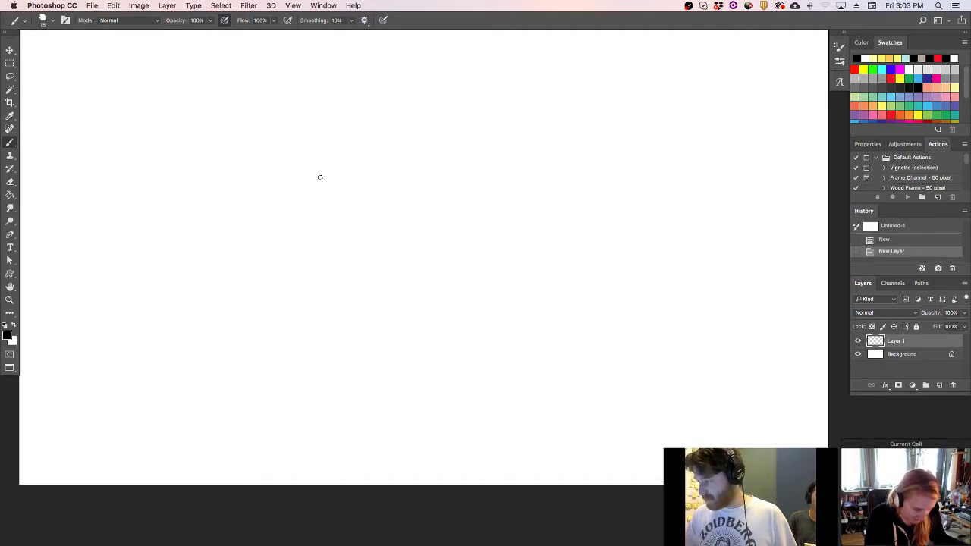
drag(317, 164, 339, 363)
drag(320, 166, 603, 174)
key(ctrl+z)
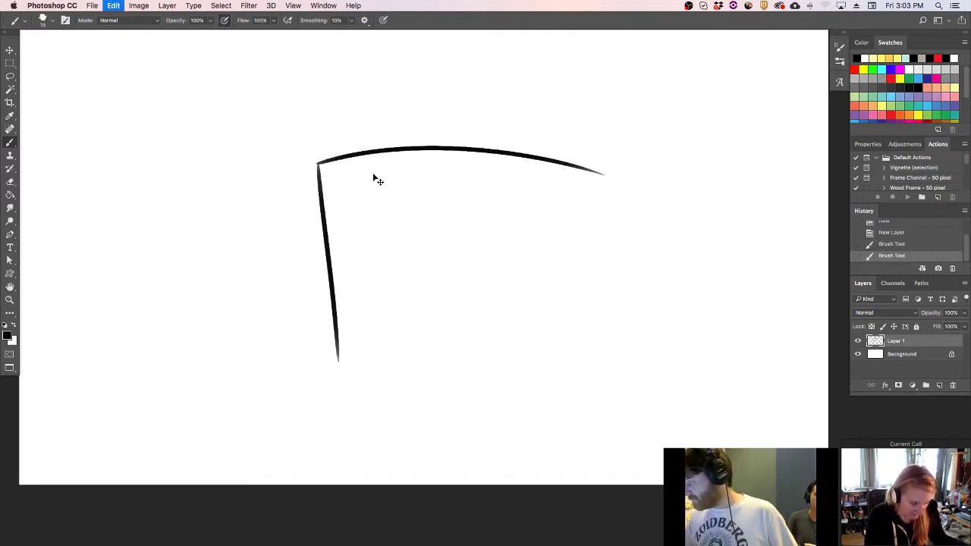
mouse_move(313, 164)
mouse_down()
mouse_move(399, 143)
mouse_move(576, 145)
mouse_move(554, 338)
mouse_up()
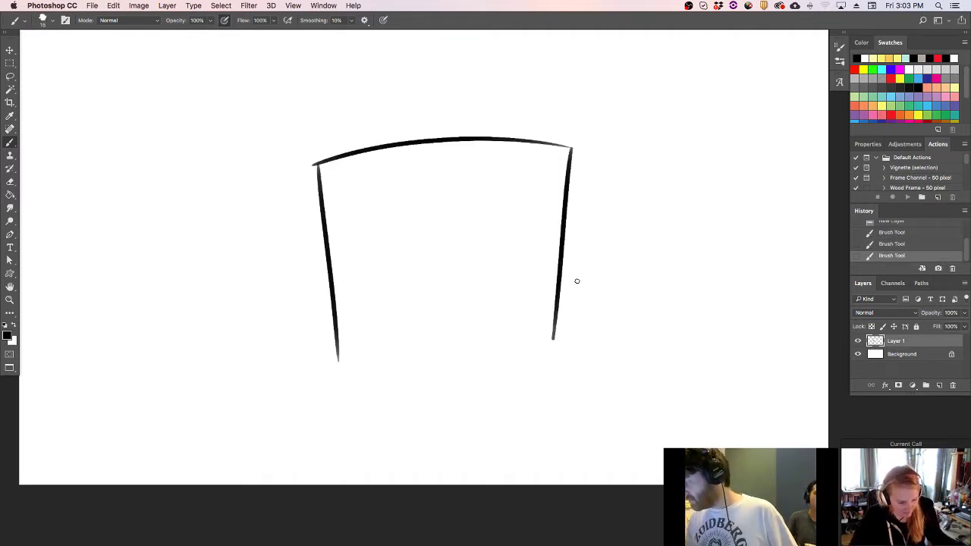
- Draw the mug's right side down from the rim and close the body with a curved bottom edge
key(ctrl+z)
drag(571, 148, 554, 385)
key(ctrl+z)
drag(573, 147, 559, 370)
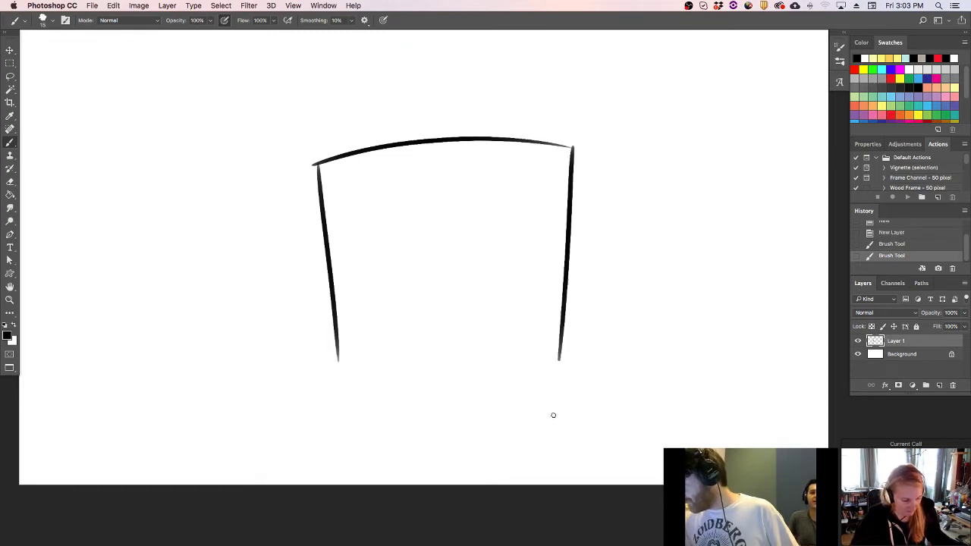
drag(339, 365, 545, 380)
key(ctrl+z)
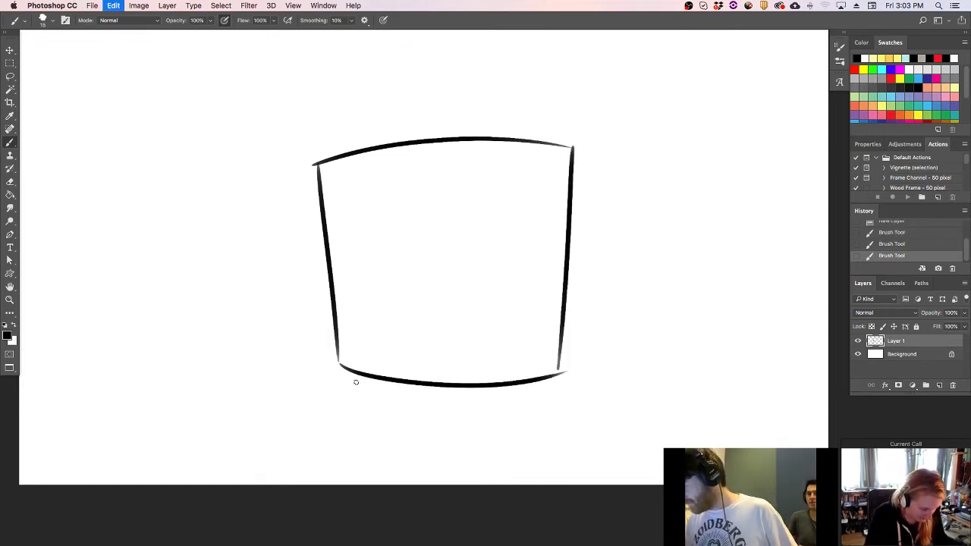
drag(340, 372, 548, 377)
- Draw the large rounded outer curve of the handle on the mug's right side
drag(569, 207, 636, 311)
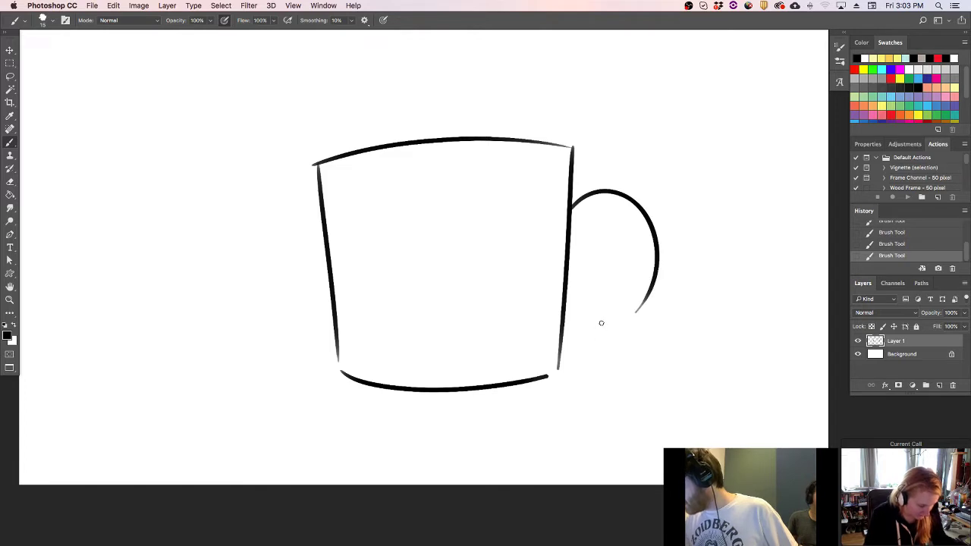
mouse_move(563, 322)
mouse_down()
mouse_move(595, 326)
mouse_move(641, 305)
mouse_up()
key(ctrl+z)
mouse_move(563, 324)
mouse_down()
mouse_move(639, 311)
mouse_move(654, 283)
mouse_up()
key(super+z)
drag(630, 319, 653, 280)
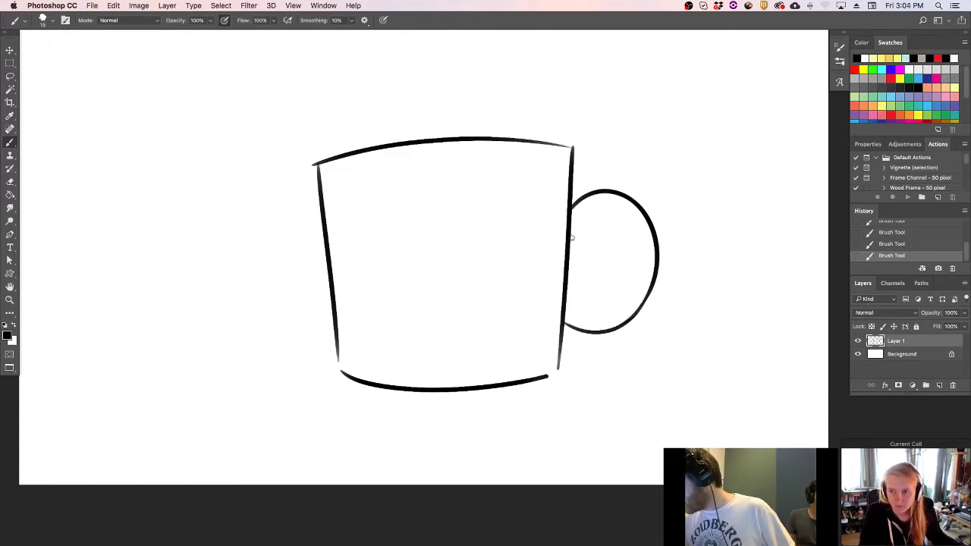
- Draw the smaller inner curve of the mug's handle inside the outer one
drag(571, 237, 624, 281)
key(ctrl+z)
drag(570, 237, 621, 280)
drag(566, 293, 621, 277)
key(super+z)
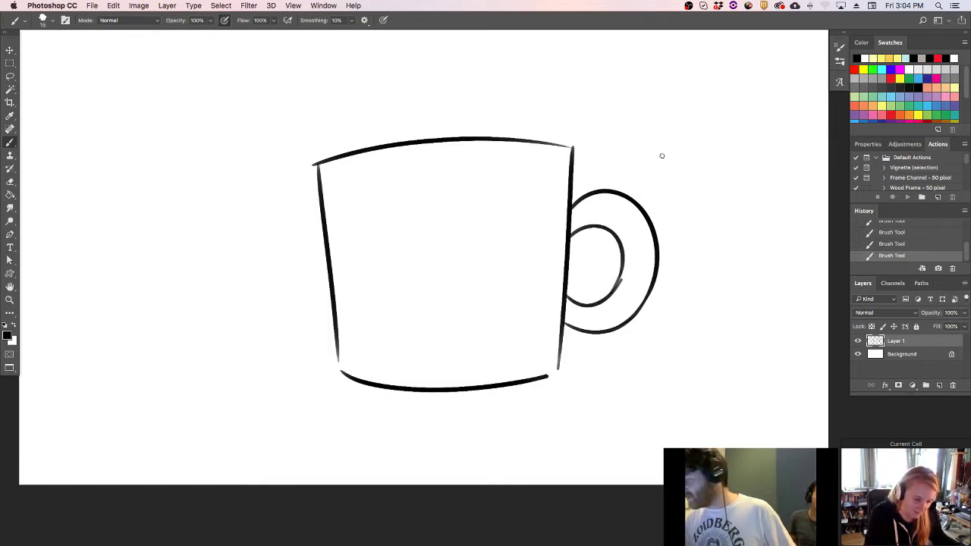
- Erase the stray line ends sticking out at both corners of the mug's rim
key(e)
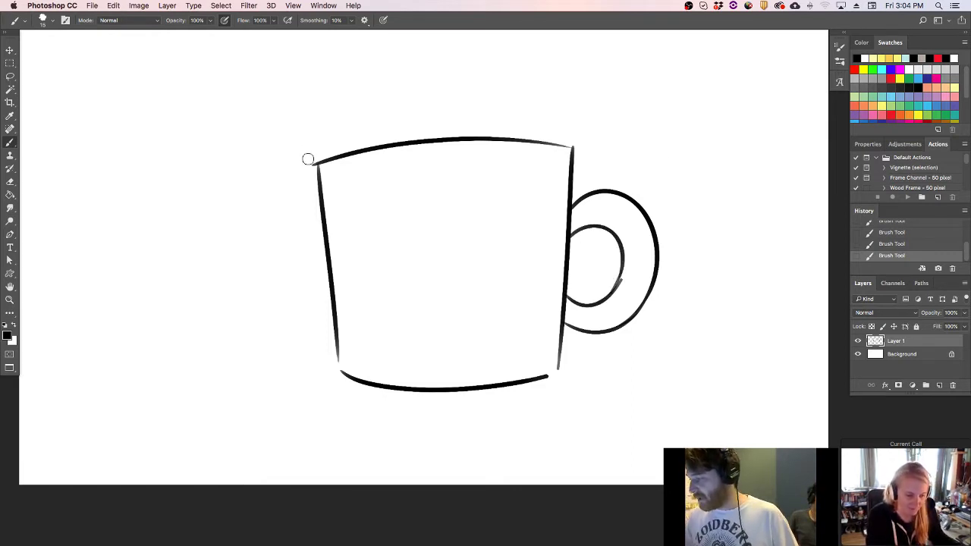
drag(305, 159, 319, 162)
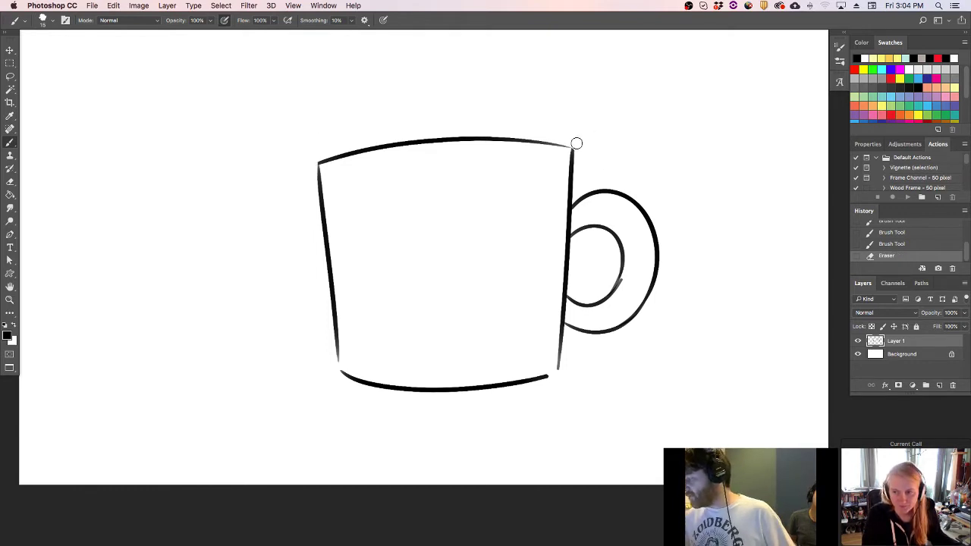
drag(576, 144, 579, 147)
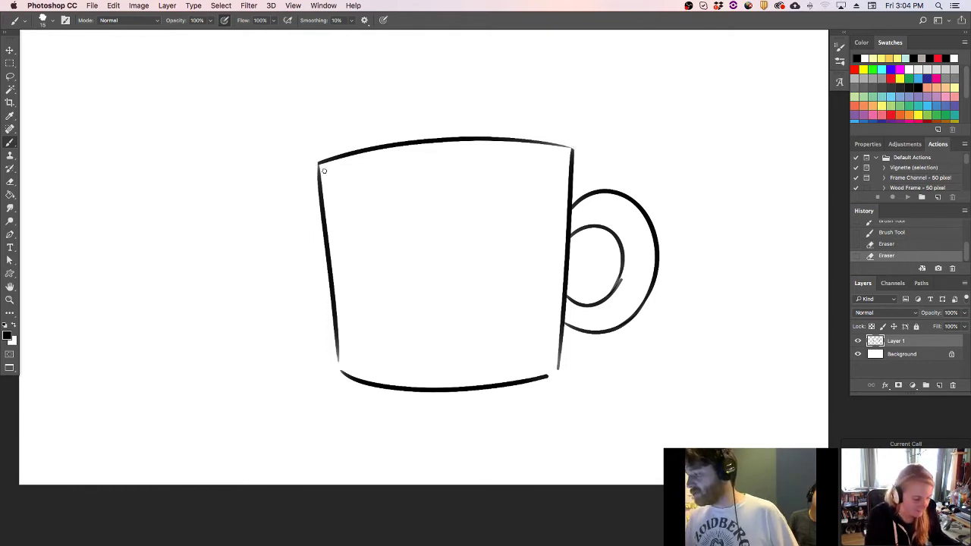
- Draw the front curve of the mug's rim and fill in a black coffee surface inside the opening
drag(326, 176, 555, 153)
key(super+z)
drag(380, 179, 526, 158)
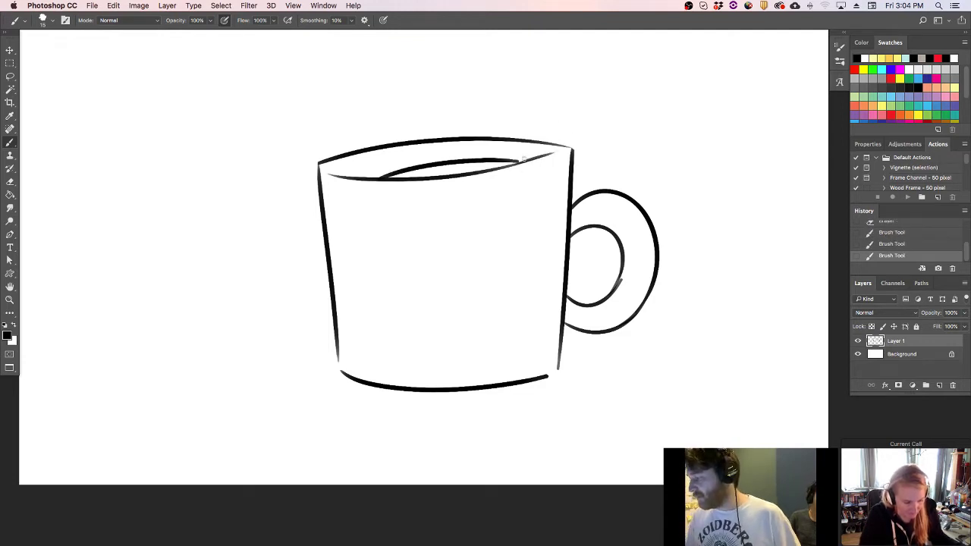
mouse_move(386, 180)
mouse_down()
mouse_move(514, 161)
mouse_move(473, 166)
mouse_move(510, 161)
mouse_up()
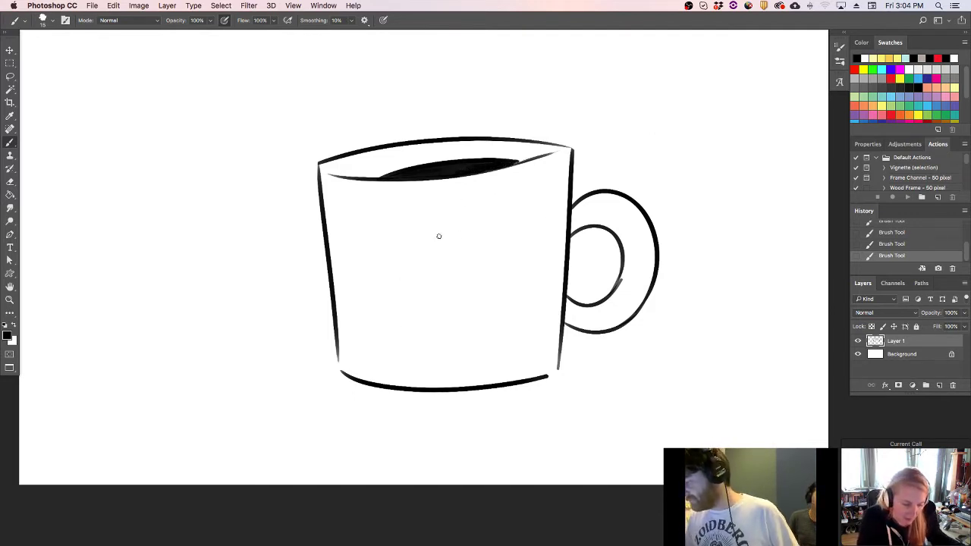
- Draw a wide half-moon grin on the mug's front with three vertical lines dividing the teeth
mouse_move(370, 254)
mouse_down()
mouse_move(542, 232)
mouse_move(379, 284)
mouse_move(534, 238)
mouse_up()
drag(411, 256, 416, 318)
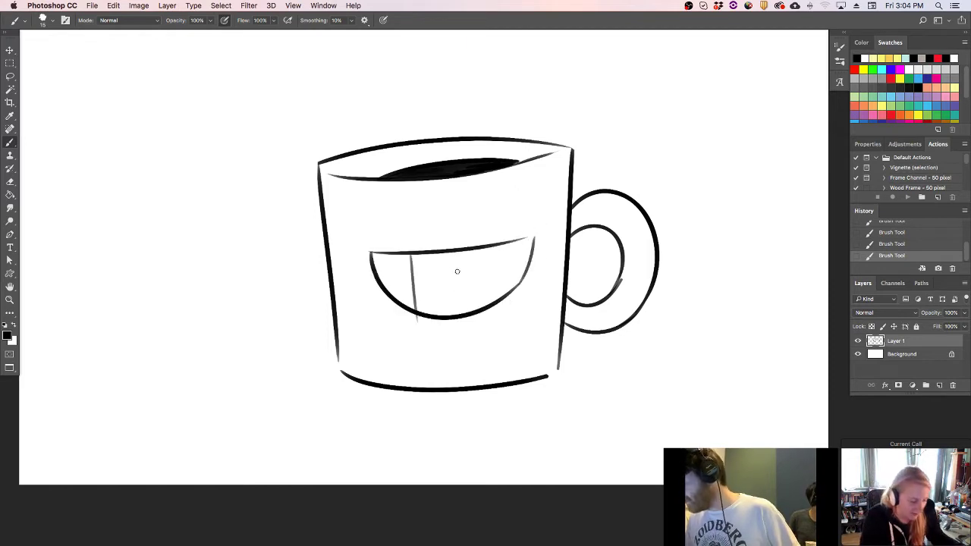
drag(451, 255, 456, 314)
drag(499, 248, 500, 297)
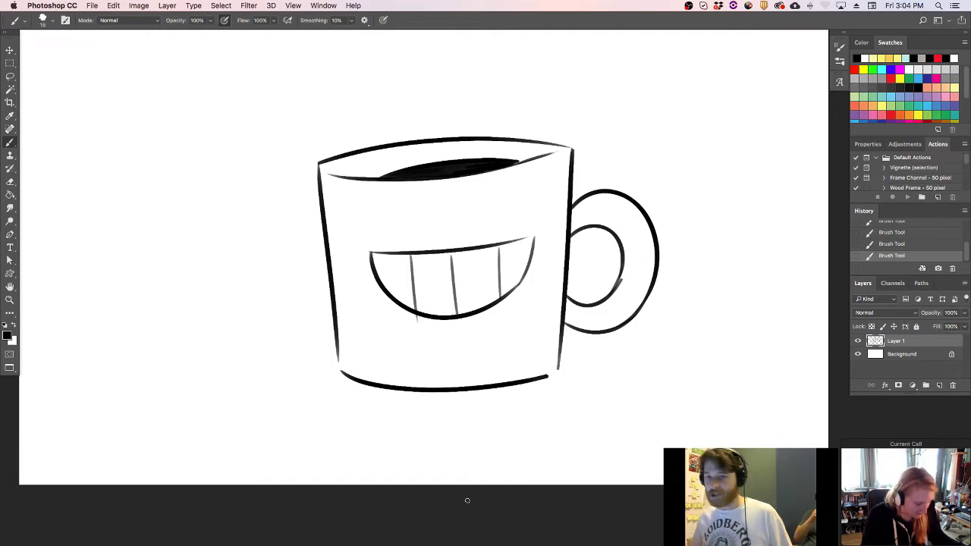
key(Tab)
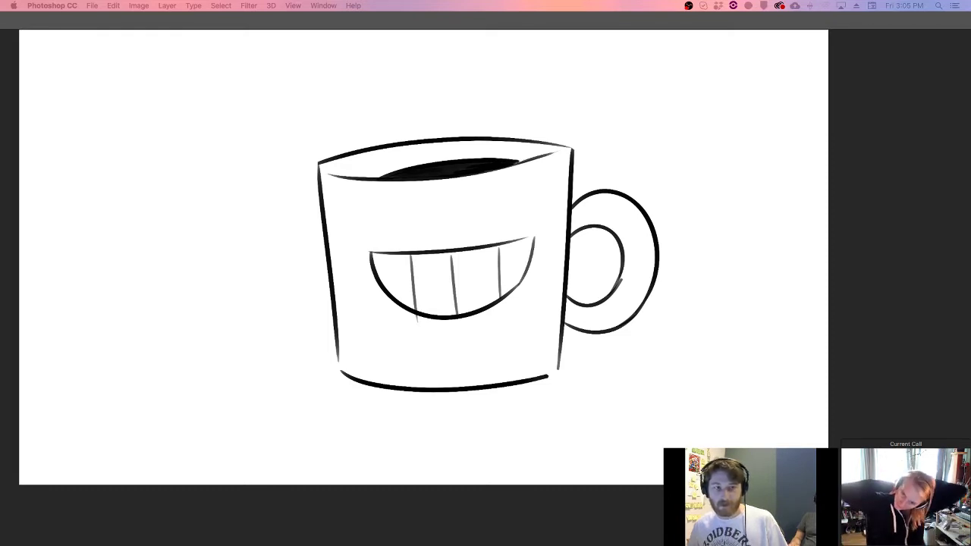
key(Tab)
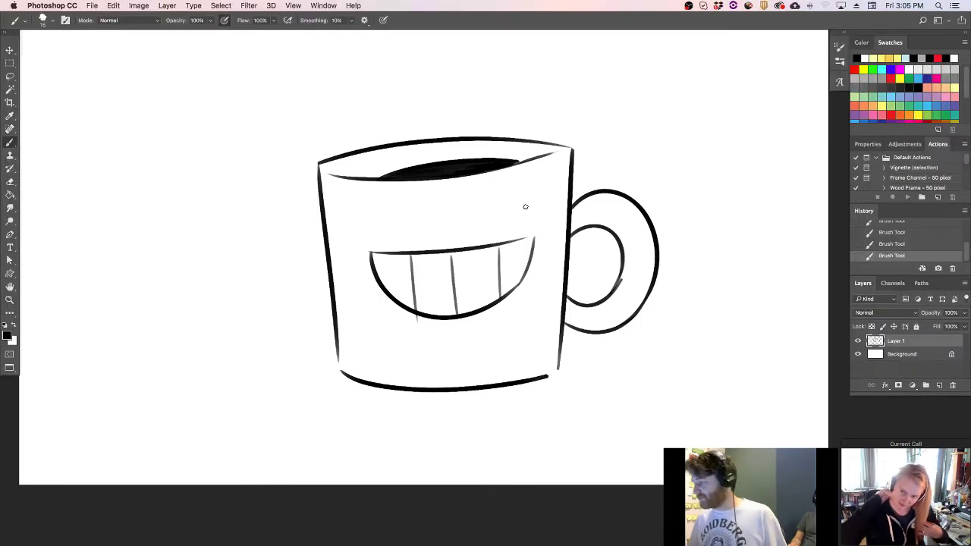
- Draw two arched smiling eyes above the grin and three small droplets flying off above the rim
drag(361, 220, 417, 220)
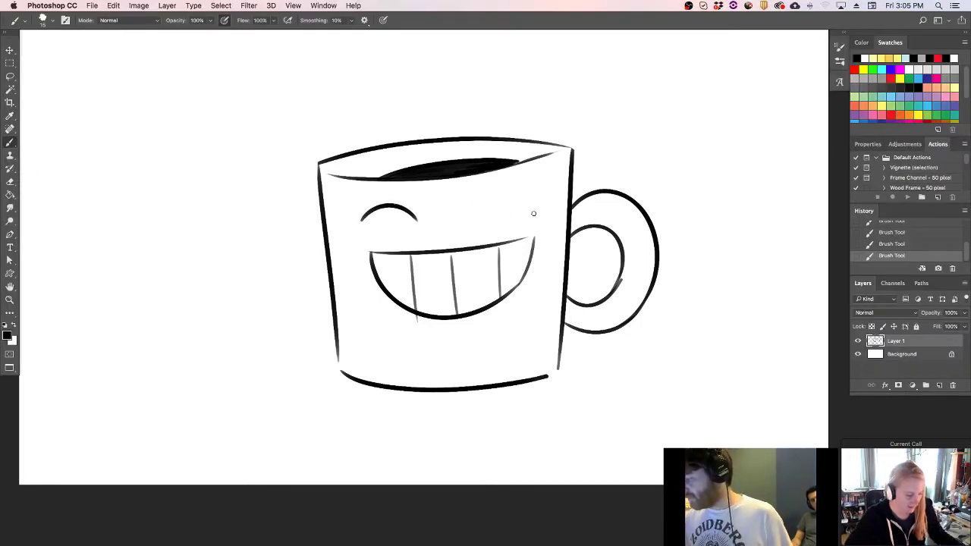
drag(488, 214, 551, 213)
drag(376, 116, 389, 114)
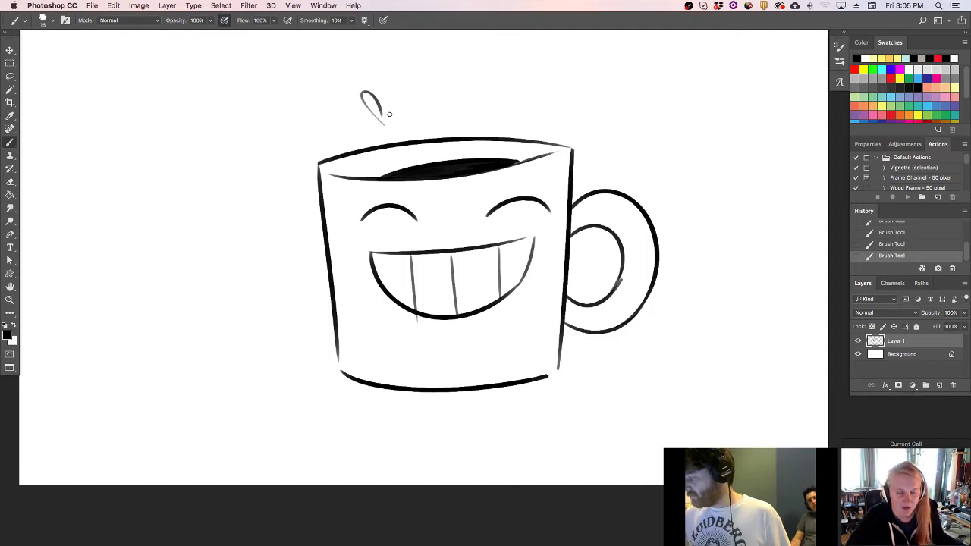
mouse_move(532, 118)
mouse_down()
mouse_move(549, 109)
mouse_move(539, 117)
mouse_up()
mouse_move(318, 141)
mouse_down()
mouse_move(298, 134)
mouse_move(312, 140)
mouse_up()
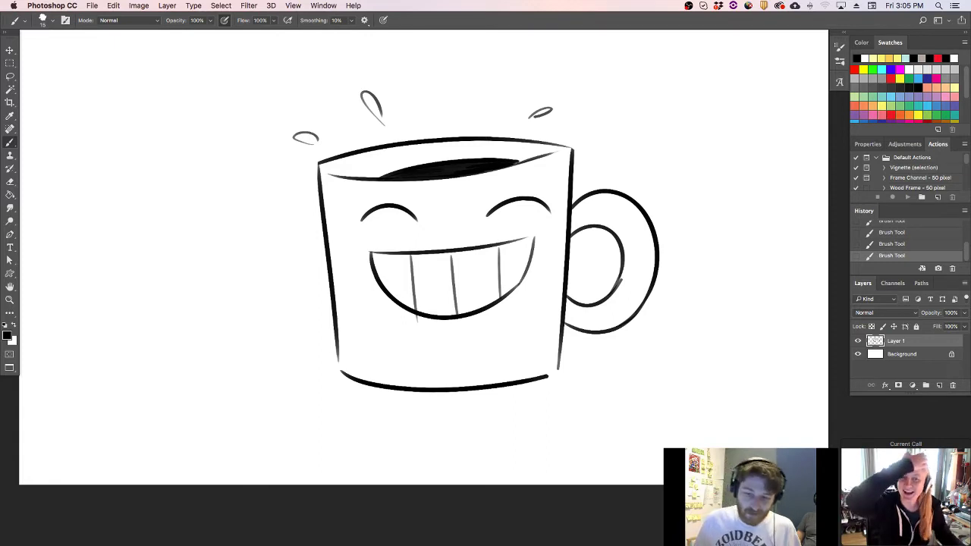
key(Tab)
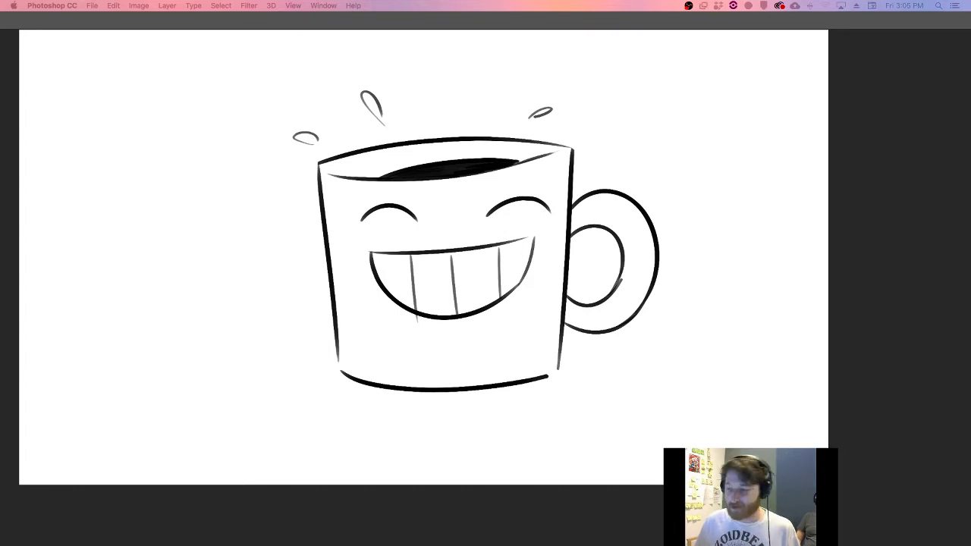
key(Tab)
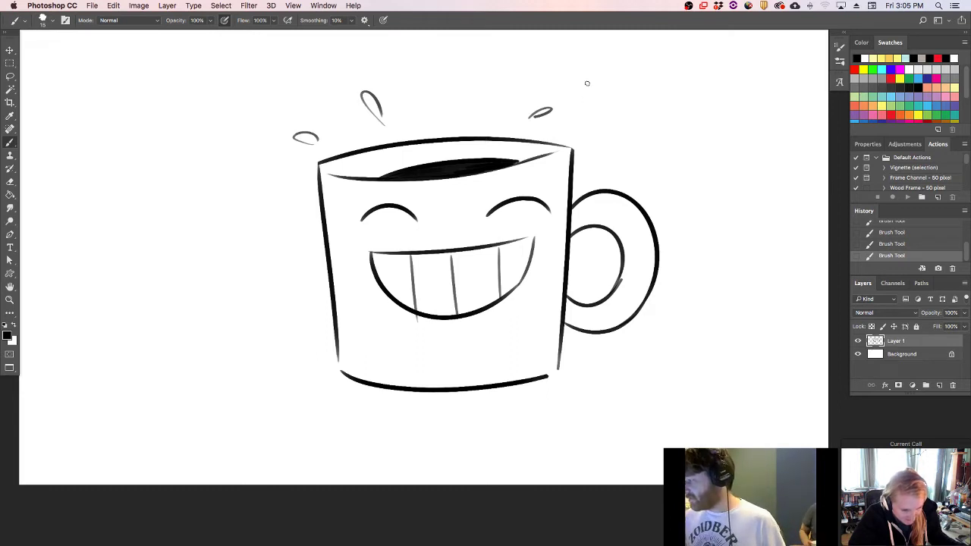
- Move the whole mug drawing slightly down and to the left on the canvas
key(v)
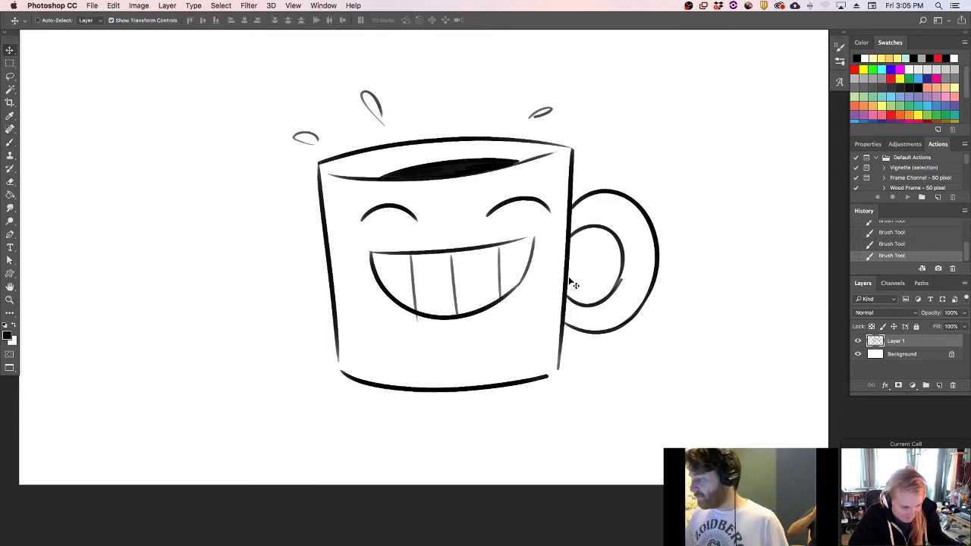
drag(578, 270, 544, 298)
- With the Brush, draw a balloon with a knot, wavy string and oval highlight to the mug's upper left
click(15, 145)
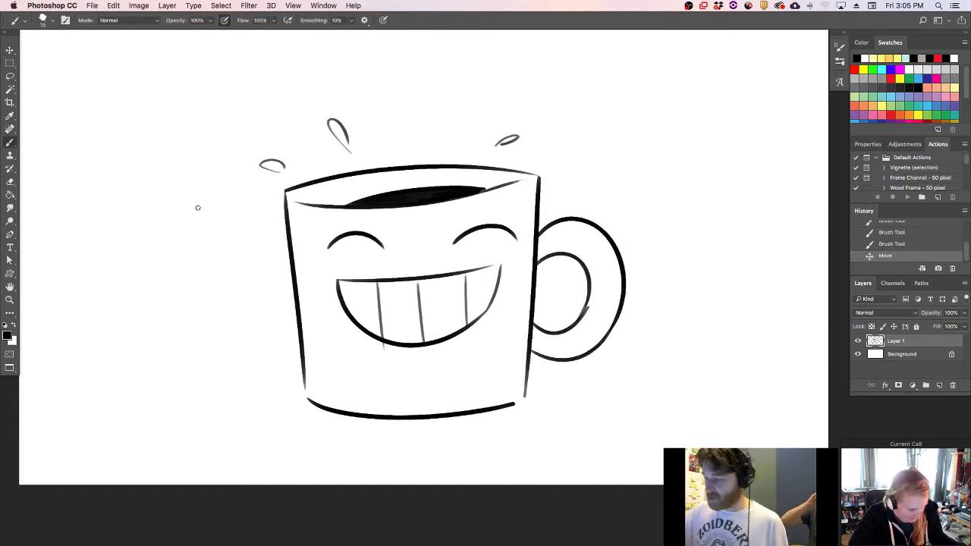
mouse_move(250, 326)
mouse_down()
mouse_move(162, 157)
mouse_move(176, 155)
mouse_move(174, 145)
mouse_move(101, 138)
mouse_move(173, 97)
mouse_up()
mouse_move(174, 145)
mouse_down()
mouse_move(168, 72)
mouse_move(118, 121)
mouse_up()
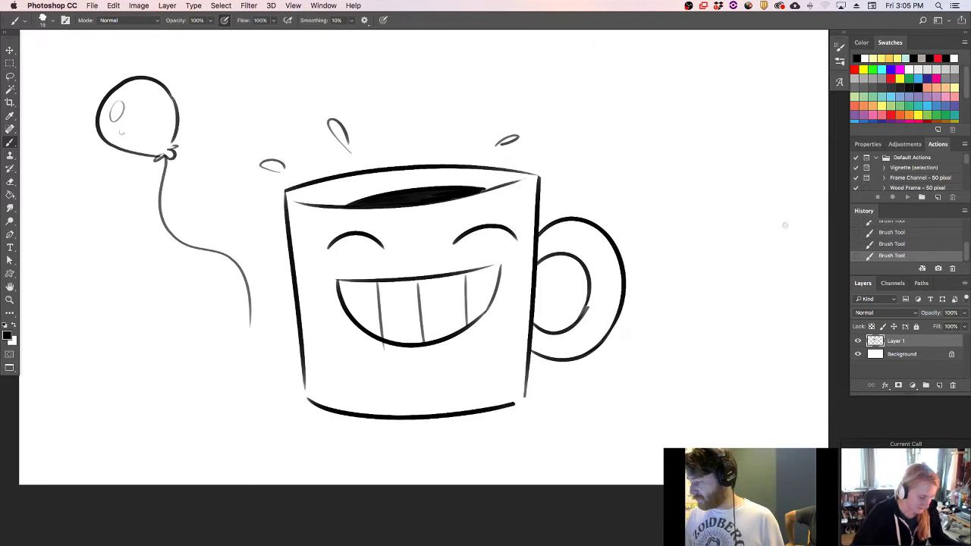
- Draw a larger balloon with knot, wavy string, highlights and hatched shading to the mug's upper right
mouse_move(669, 367)
mouse_down()
mouse_move(702, 161)
mouse_move(712, 168)
mouse_move(773, 106)
mouse_up()
drag(716, 158, 774, 102)
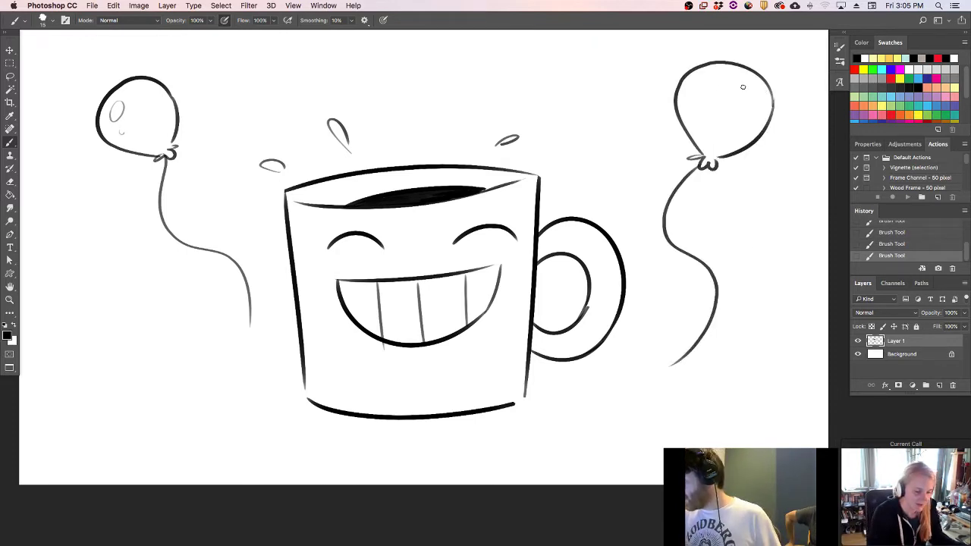
drag(688, 102, 706, 97)
drag(691, 112, 694, 116)
drag(720, 145, 752, 128)
- Draw two smaller balloons with strings and highlights, one on each side between the mug and the outer balloons
mouse_move(633, 234)
mouse_down()
mouse_move(607, 129)
mouse_move(629, 66)
mouse_move(629, 123)
mouse_up()
mouse_move(635, 68)
mouse_down()
mouse_move(646, 86)
mouse_move(601, 86)
mouse_move(630, 106)
mouse_up()
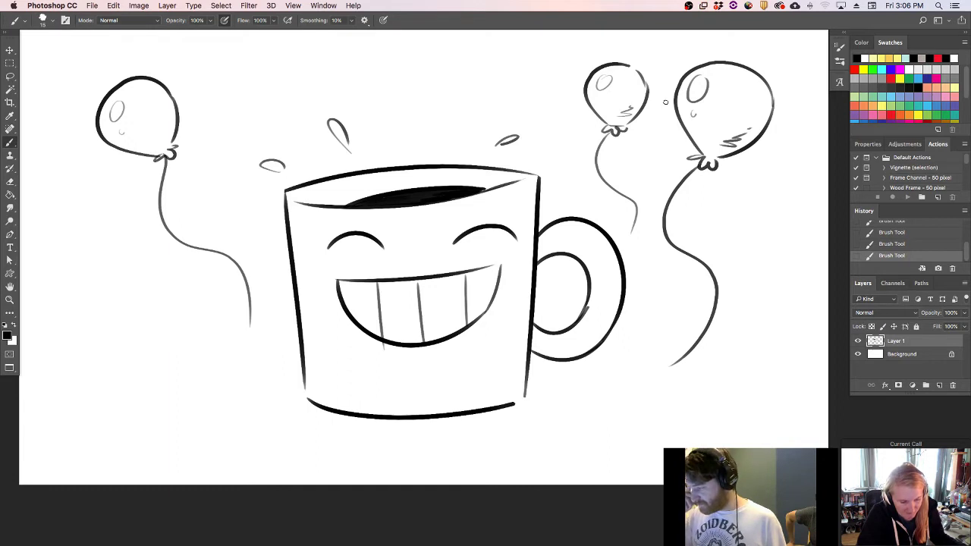
mouse_move(244, 231)
mouse_down()
mouse_move(244, 117)
mouse_move(260, 118)
mouse_move(255, 59)
mouse_up()
drag(257, 112, 275, 93)
mouse_move(257, 61)
mouse_down()
mouse_move(272, 69)
mouse_move(245, 74)
mouse_up()
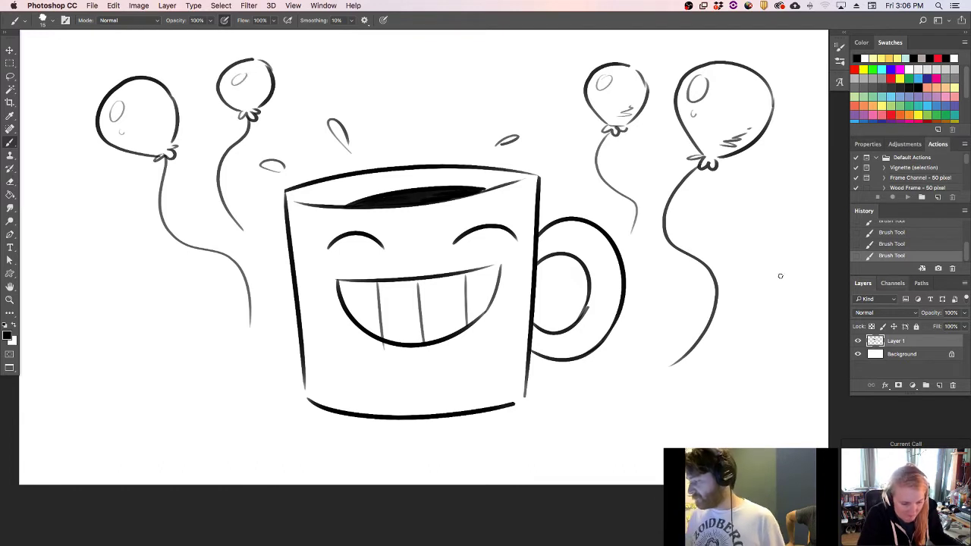
- Add another droplet and jagged splash strokes above the mug's rim
drag(530, 97, 551, 85)
mouse_move(374, 111)
mouse_down()
mouse_move(402, 128)
mouse_move(444, 131)
mouse_up()
drag(302, 169, 326, 154)
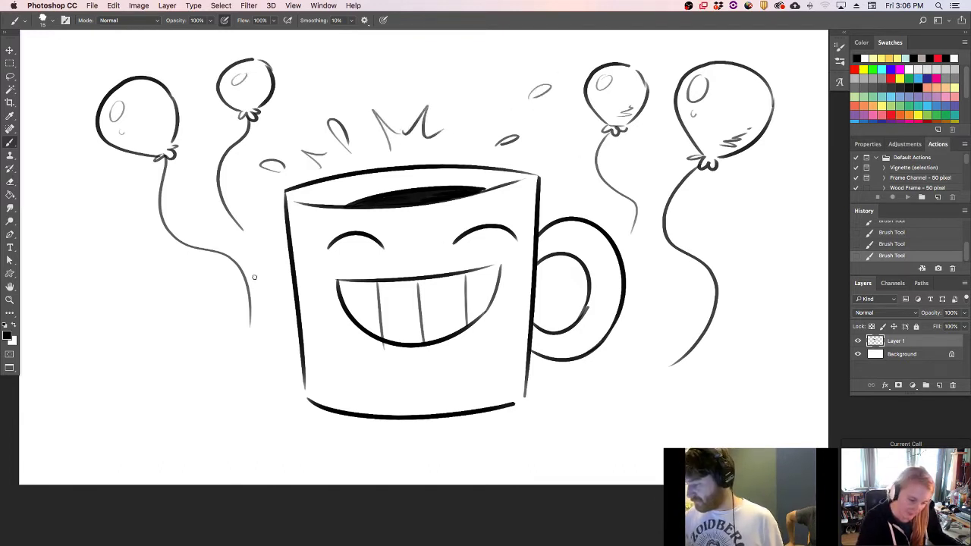
- Scatter small oval confetti pieces around the balloons and above the mug
drag(145, 263, 151, 257)
drag(120, 202, 125, 201)
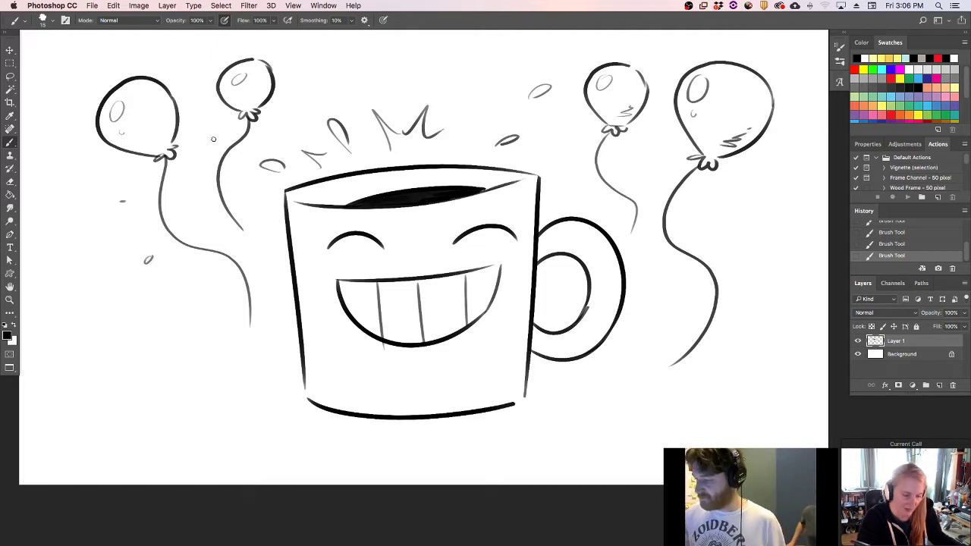
drag(211, 134, 213, 138)
drag(180, 62, 177, 65)
drag(99, 241, 98, 244)
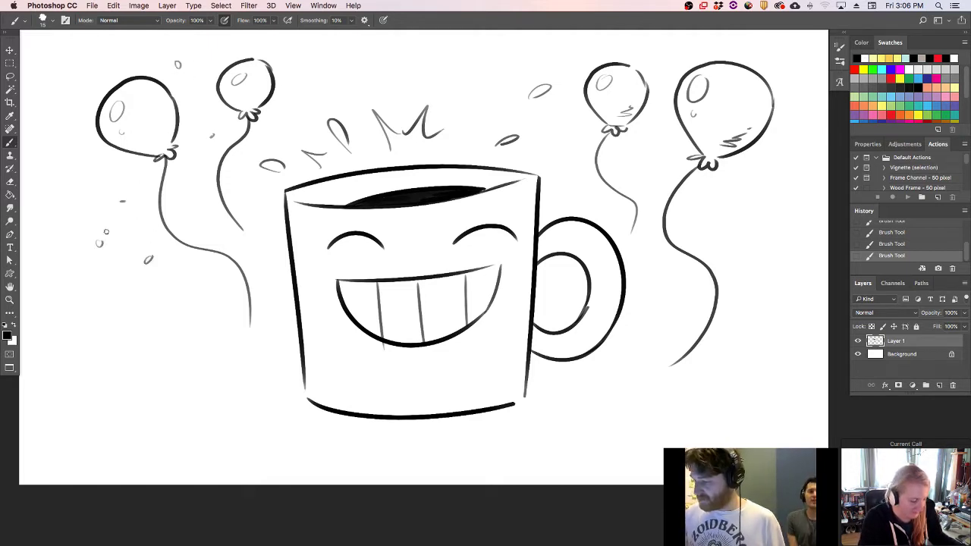
drag(565, 172, 564, 177)
drag(500, 92, 498, 97)
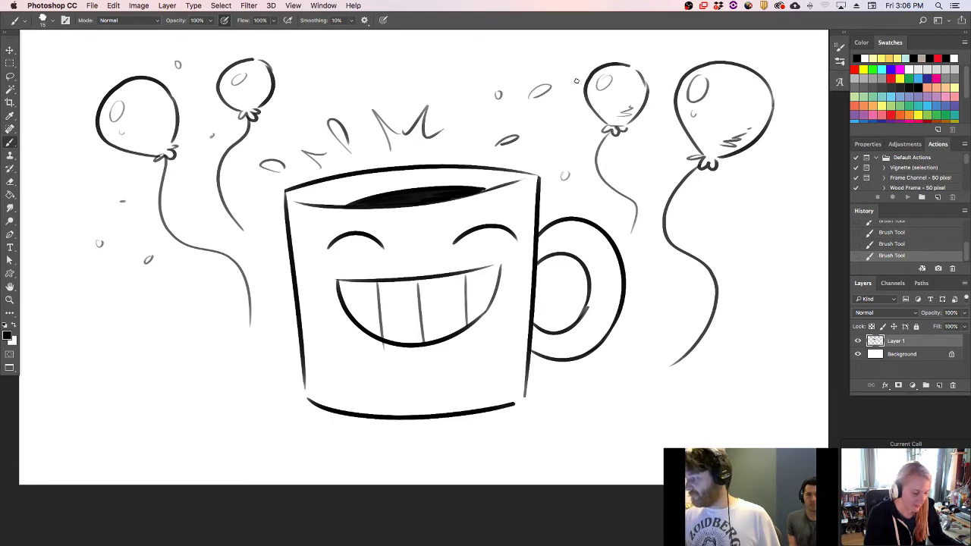
drag(664, 155, 656, 160)
drag(656, 50, 652, 55)
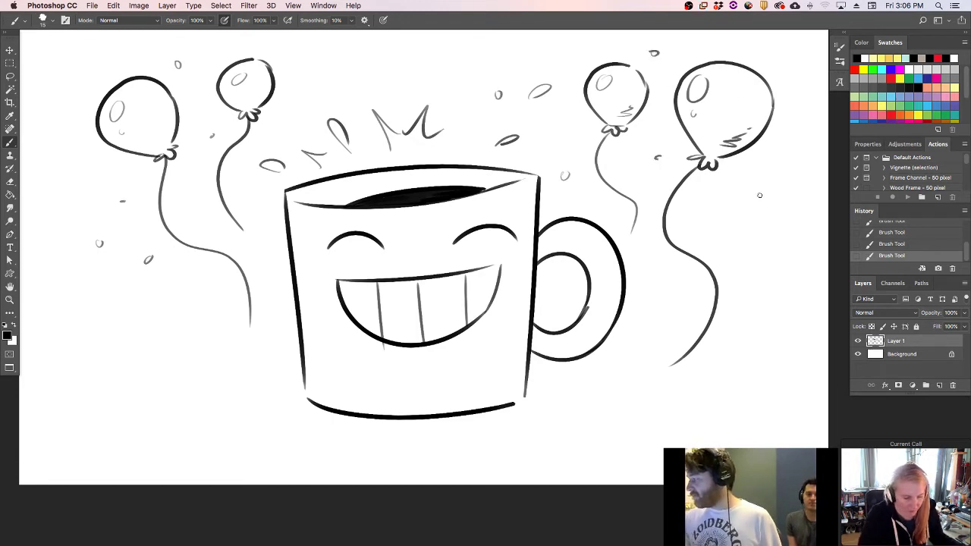
drag(760, 187, 753, 191)
drag(468, 51, 466, 57)
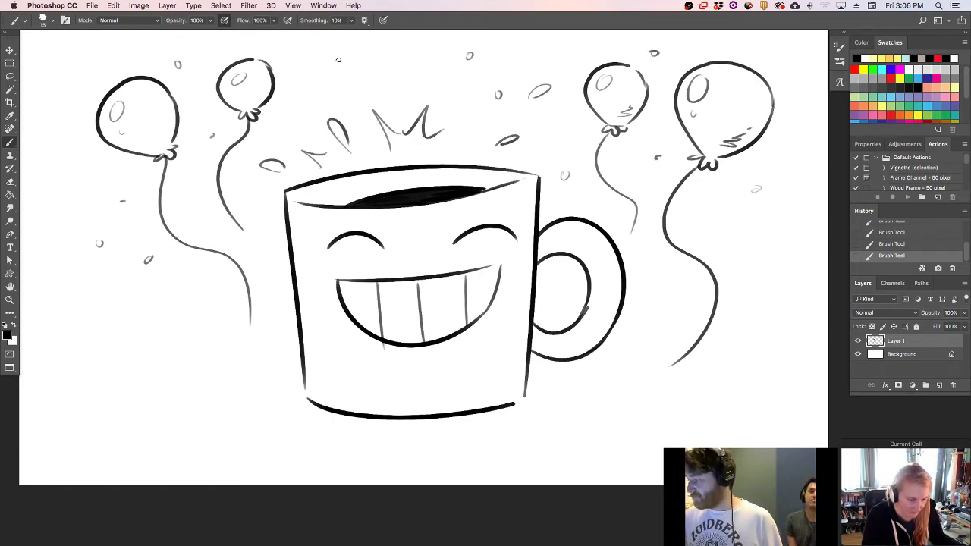
- Draw small angular confetti pieces above the mug, beside it, below the outer balloon's string and near the far string on the handle side
drag(338, 59, 355, 64)
drag(260, 221, 258, 229)
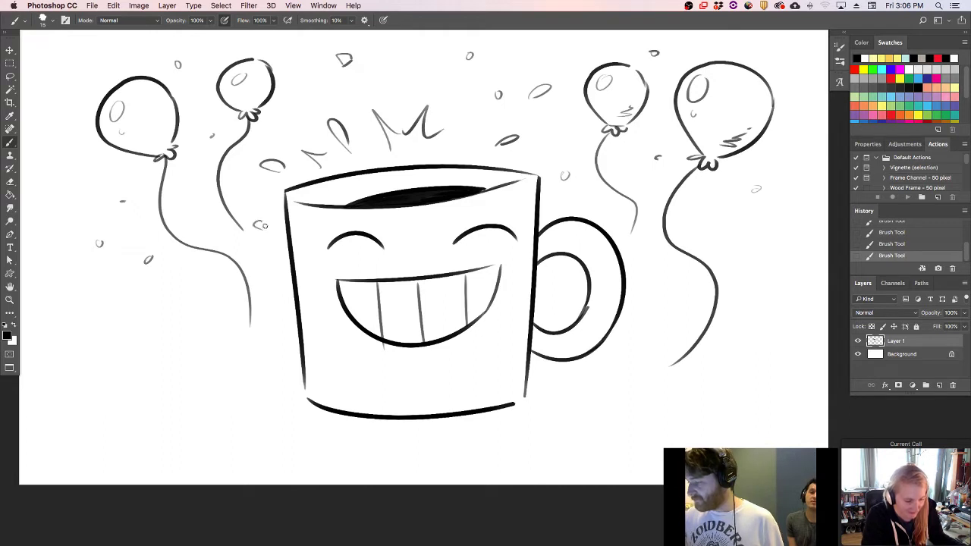
drag(192, 319, 208, 320)
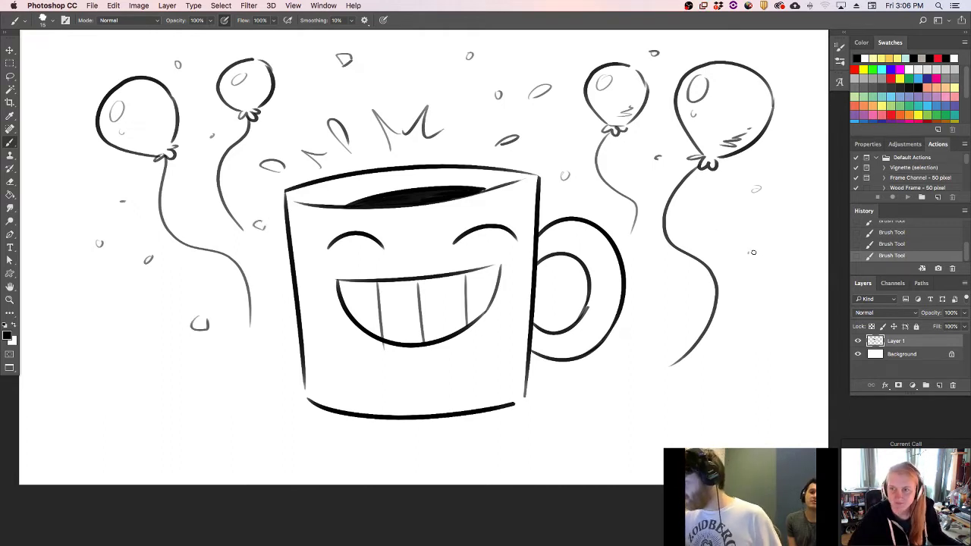
drag(747, 253, 764, 259)
- Draw five wavy ribbon streamers among the balloons, on both sides of the mug and along the canvas's upper area
drag(706, 215, 735, 219)
mouse_move(165, 282)
mouse_down()
mouse_move(133, 320)
mouse_move(173, 281)
mouse_up()
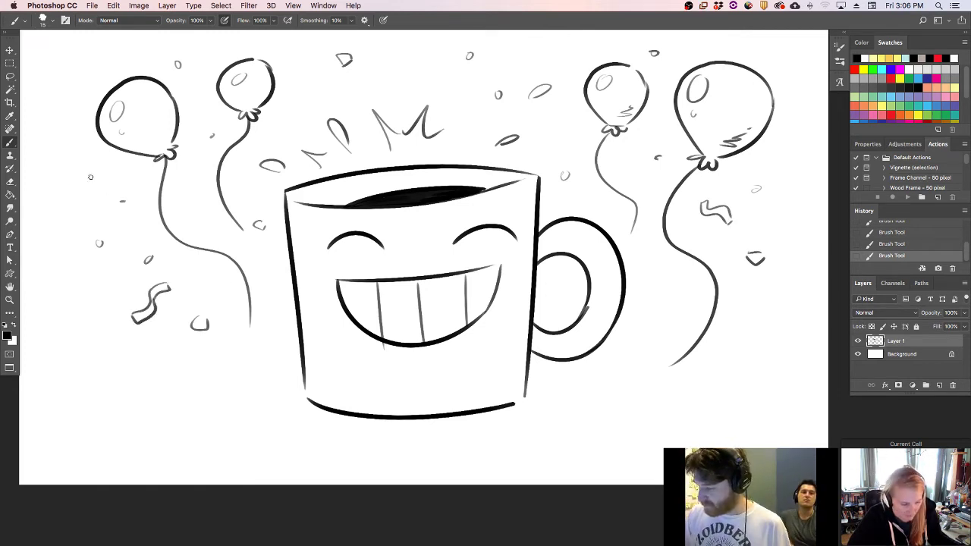
mouse_move(82, 177)
mouse_down()
mouse_move(45, 181)
mouse_move(85, 178)
mouse_up()
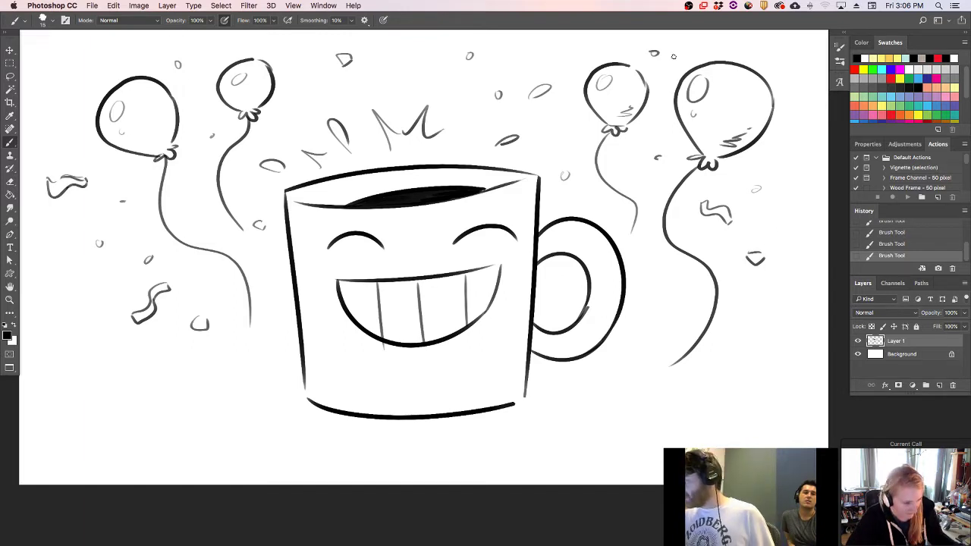
mouse_move(497, 69)
mouse_down()
mouse_move(527, 54)
mouse_move(506, 64)
mouse_move(529, 55)
mouse_move(527, 64)
mouse_up()
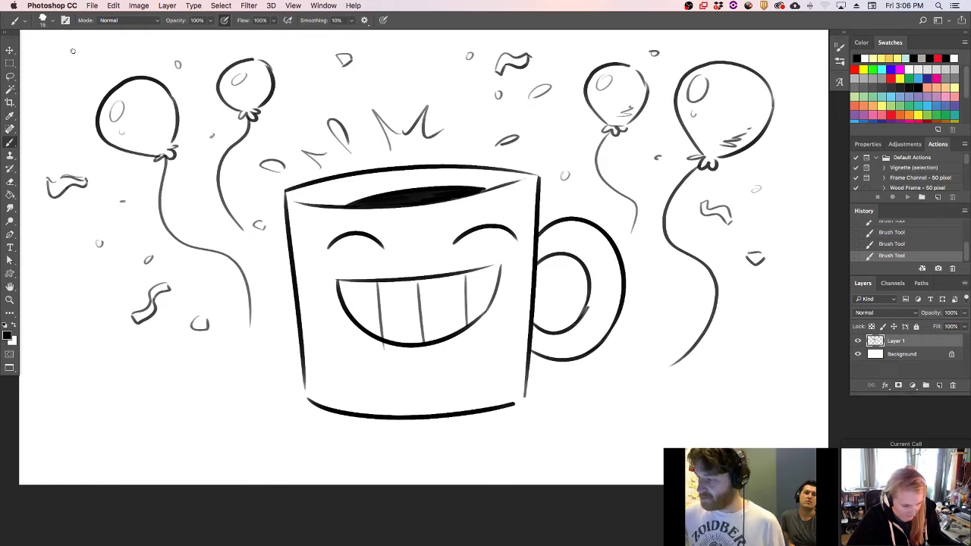
mouse_move(72, 51)
mouse_down()
mouse_move(73, 65)
mouse_move(105, 58)
mouse_up()
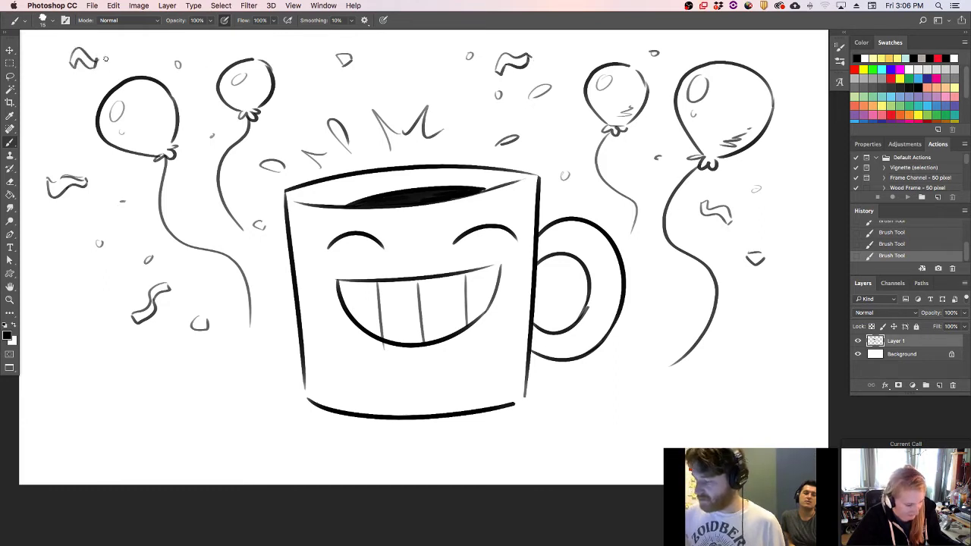
- Scatter more tiny oval and triangular confetti pieces in the empty areas on both sides of the mug
drag(781, 215, 783, 213)
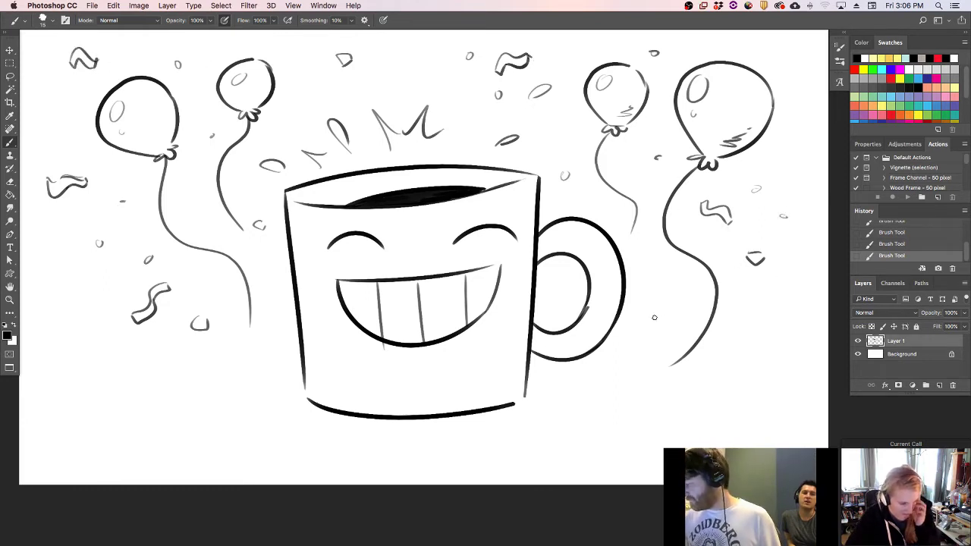
mouse_move(654, 318)
mouse_down()
mouse_move(662, 325)
mouse_move(658, 314)
mouse_up()
drag(231, 366, 227, 361)
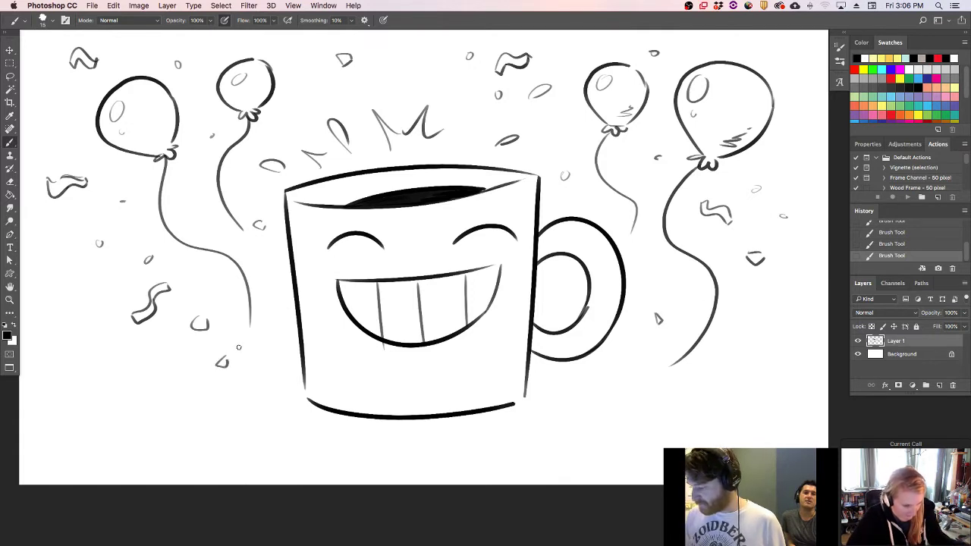
drag(90, 297, 87, 294)
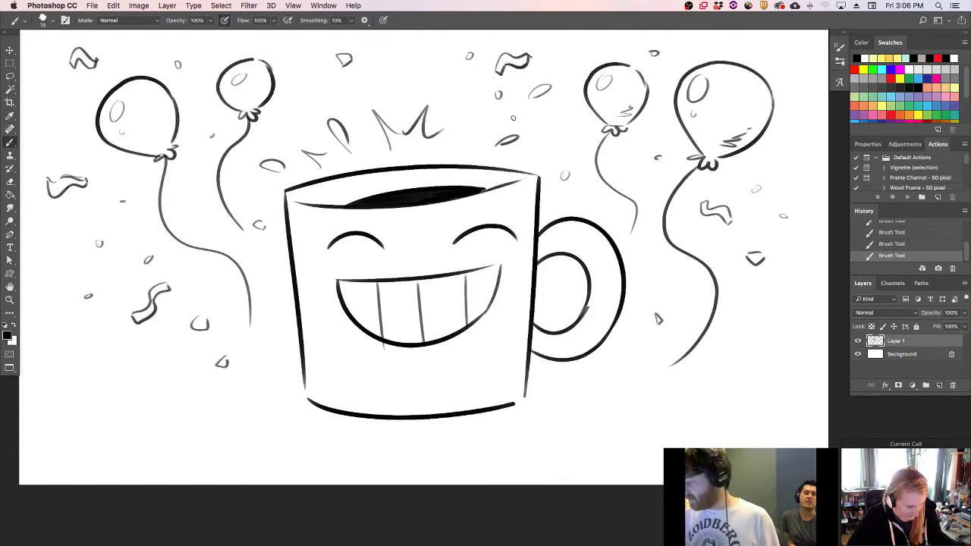
- Add jagged splash strokes above the rim on the handle side and erase the overshooting line ends around the grin
mouse_move(447, 138)
mouse_down()
mouse_move(460, 125)
mouse_move(472, 144)
mouse_up()
drag(536, 160, 557, 150)
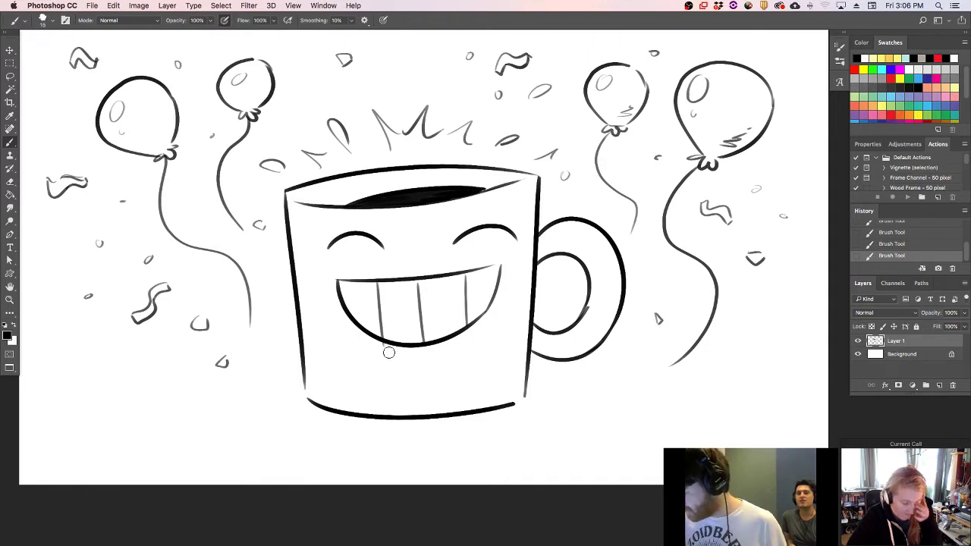
drag(388, 353, 390, 347)
drag(509, 260, 507, 260)
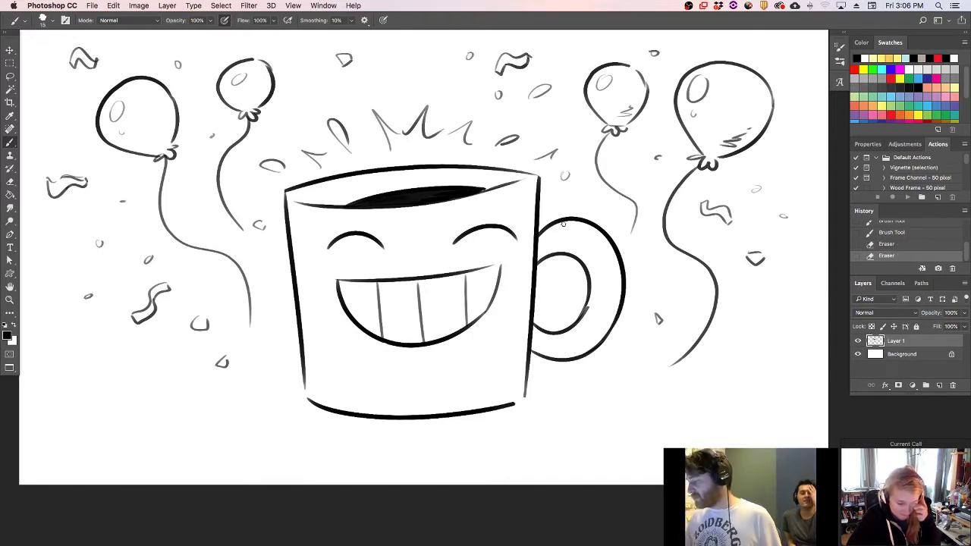
- Hatch short shading strokes with the Brush where the handle's upper and lower ends meet the mug
key(b)
drag(541, 232, 544, 254)
drag(547, 233, 547, 252)
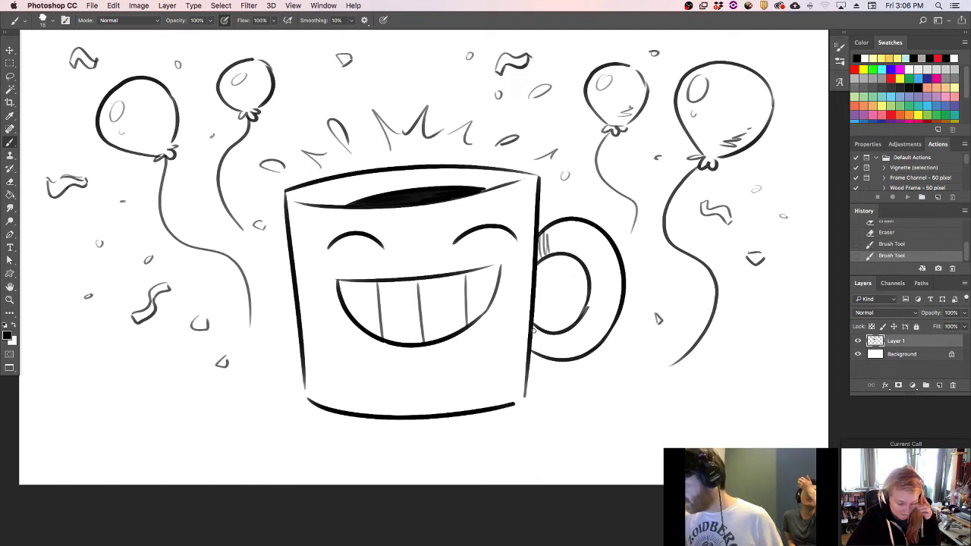
drag(533, 332, 541, 355)
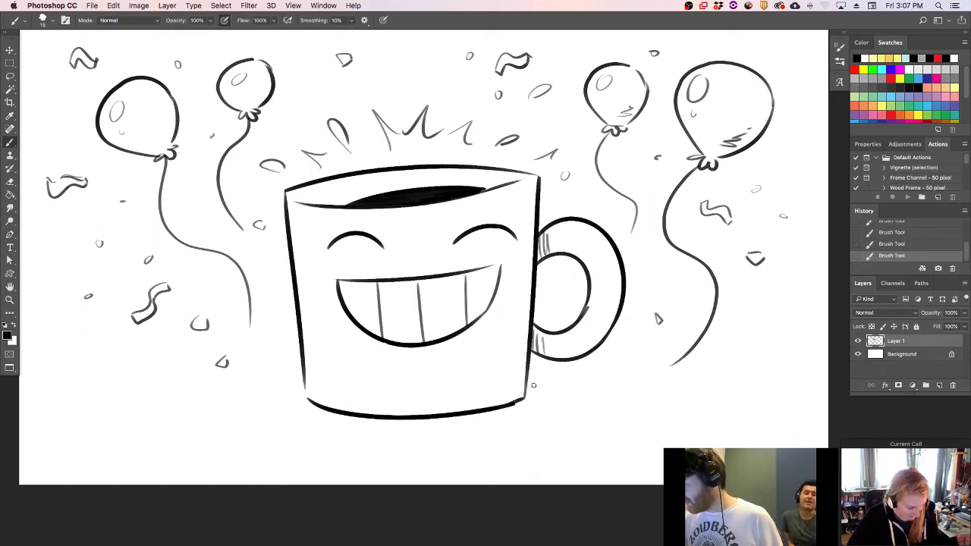
- Close the gaps in the mug's outline at both bottom corners and strengthen the end of the grin's upper line
drag(507, 405, 529, 394)
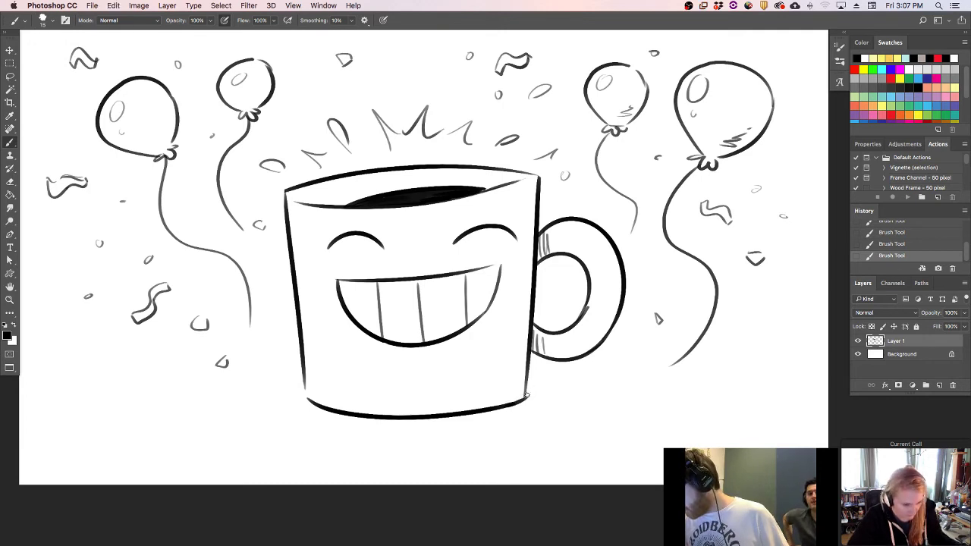
drag(305, 396, 301, 363)
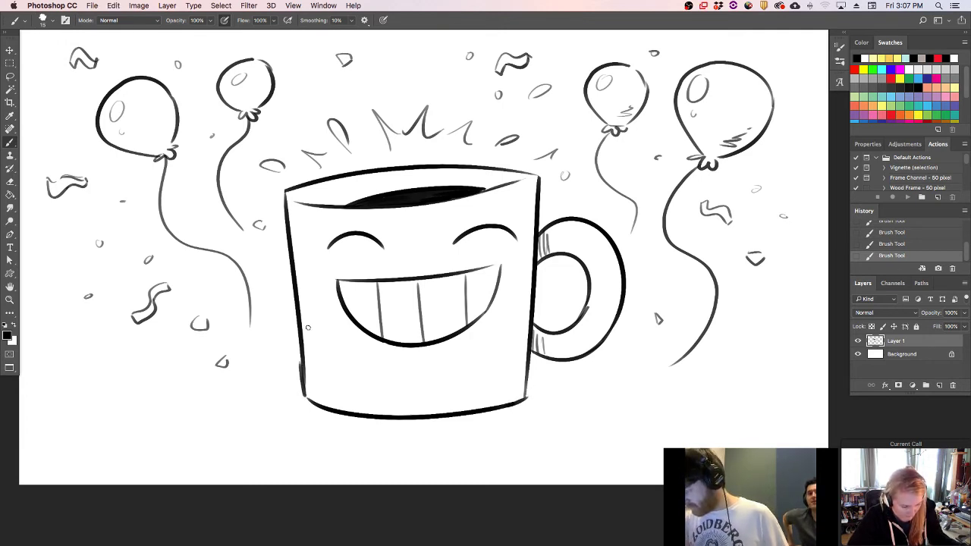
key(super+z)
drag(307, 399, 302, 356)
key(super+z)
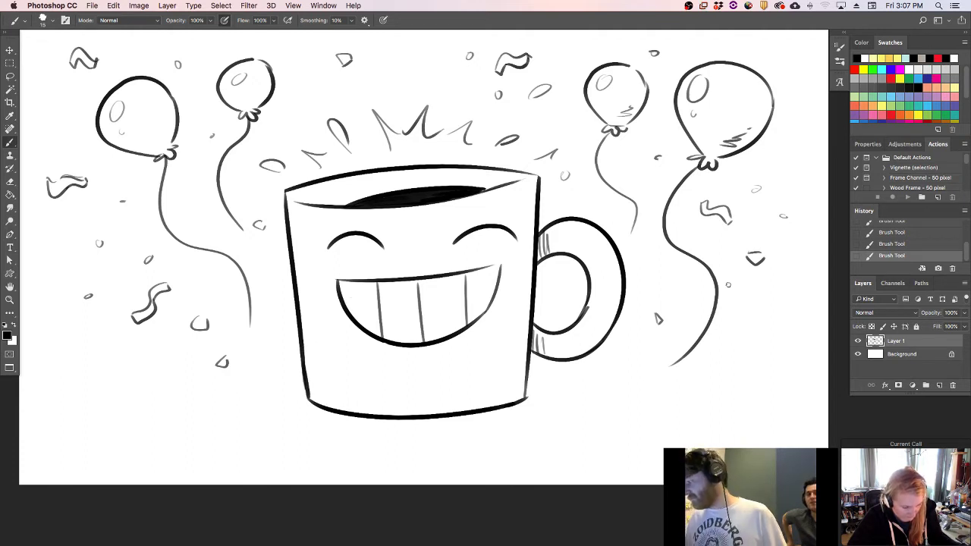
drag(483, 268, 506, 263)
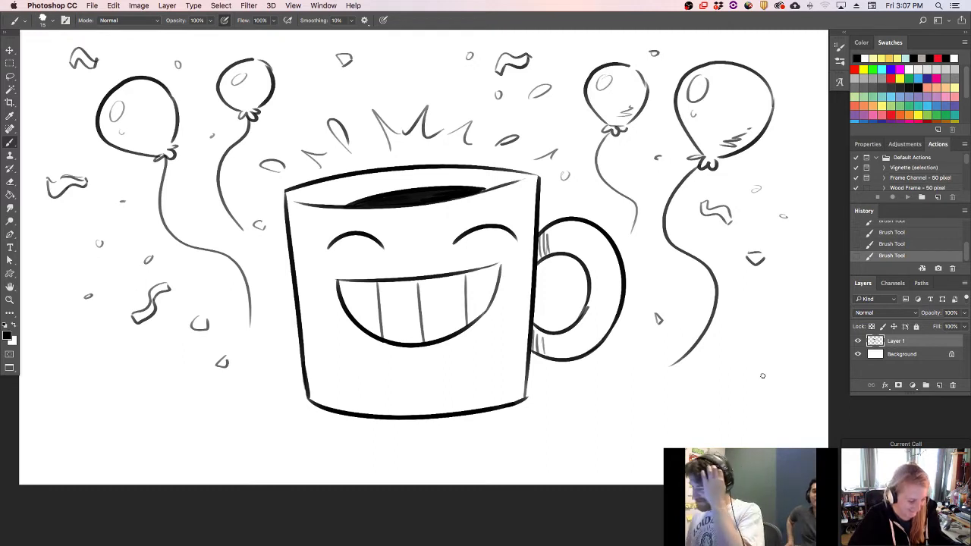
- Draw jagged burst lines around the mug's base, on both sides and underneath
drag(271, 383, 300, 446)
mouse_move(507, 449)
mouse_down()
mouse_move(583, 437)
mouse_move(602, 375)
mouse_up()
drag(308, 448, 353, 459)
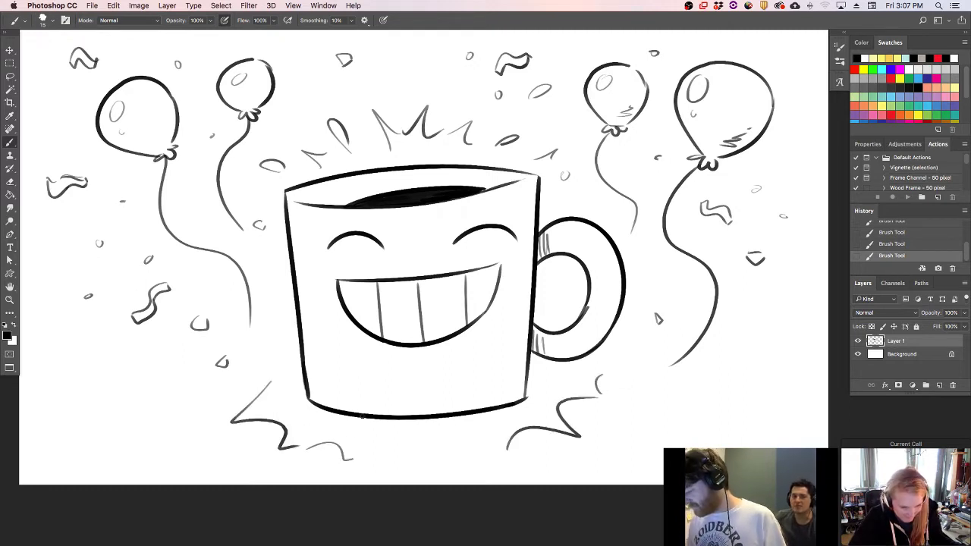
drag(275, 379, 271, 349)
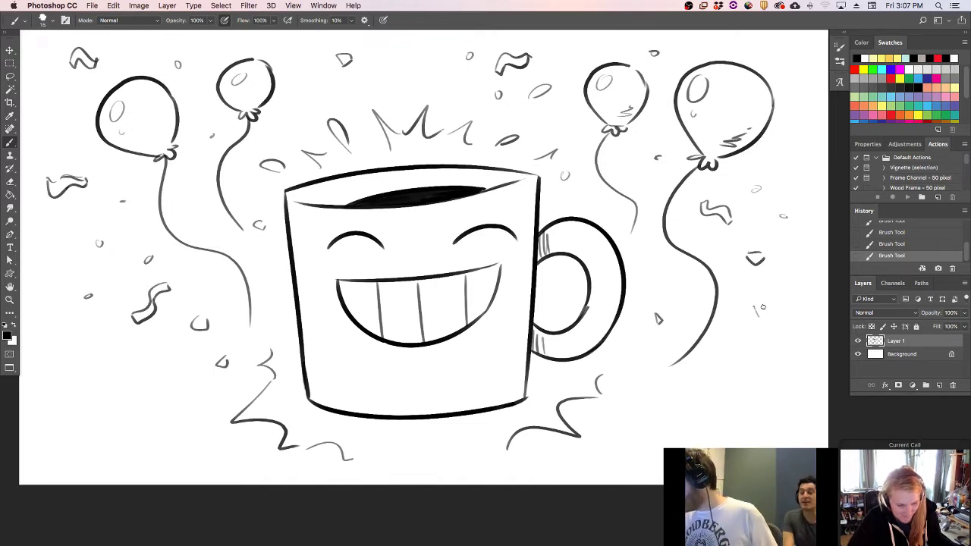
- Add a triangular confetti piece beyond the largest balloon's string and curved shading strokes at the edge of the dark coffee
drag(764, 307, 755, 307)
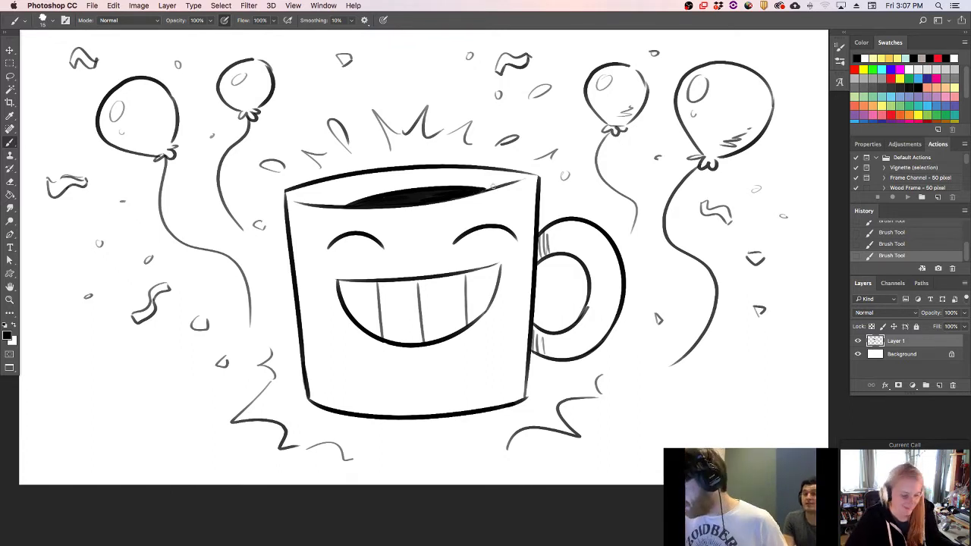
mouse_move(338, 206)
mouse_down()
mouse_move(399, 187)
mouse_move(328, 205)
mouse_up()
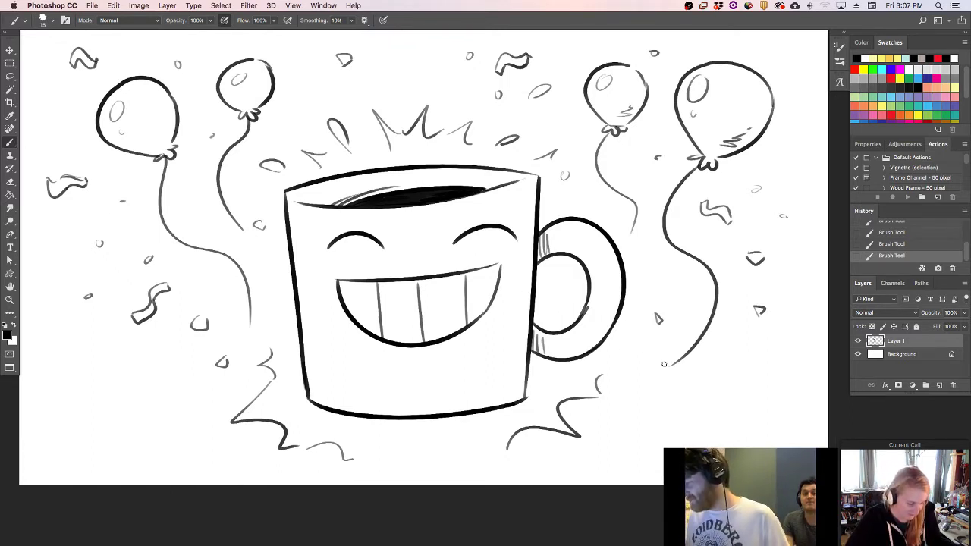
- Hide the mug drawing on Layer 1 and add a new blank layer above it
click(858, 341)
click(940, 386)
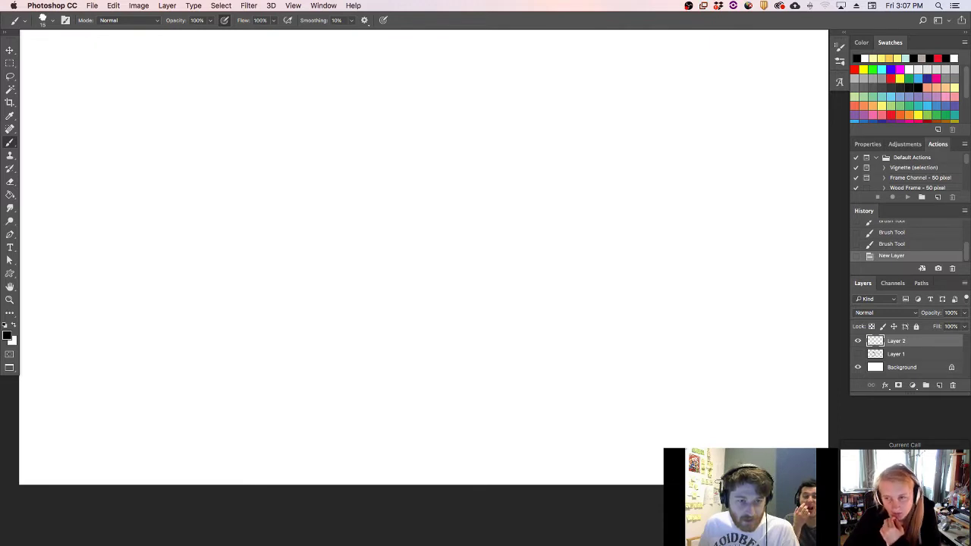
click(277, 185)
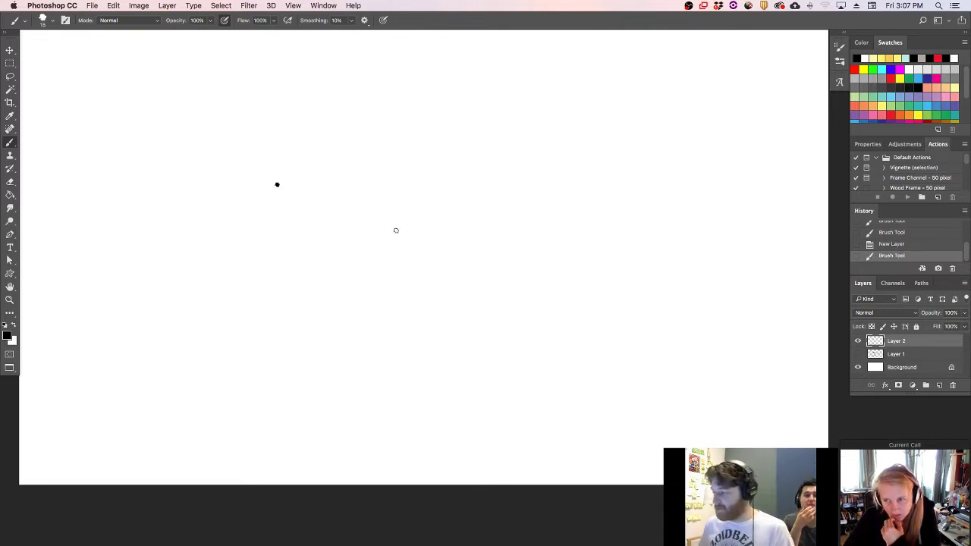
click(277, 185)
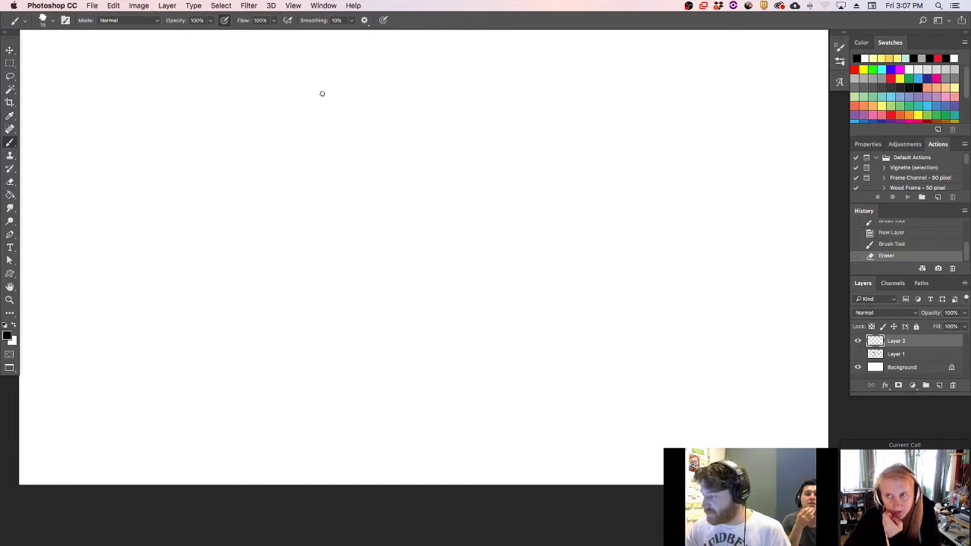
mouse_move(358, 186)
mouse_down()
mouse_move(459, 92)
mouse_move(519, 135)
mouse_up()
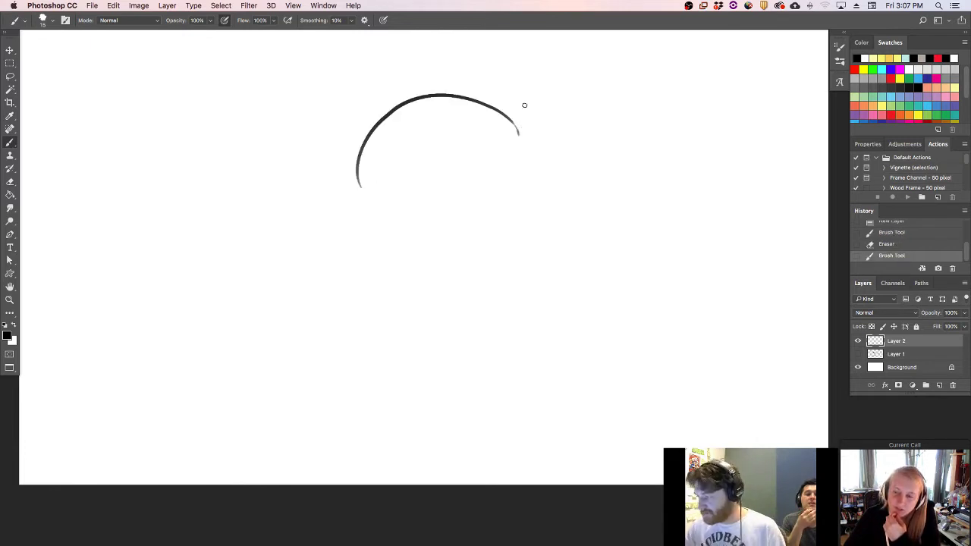
key(super+z)
drag(371, 190, 551, 201)
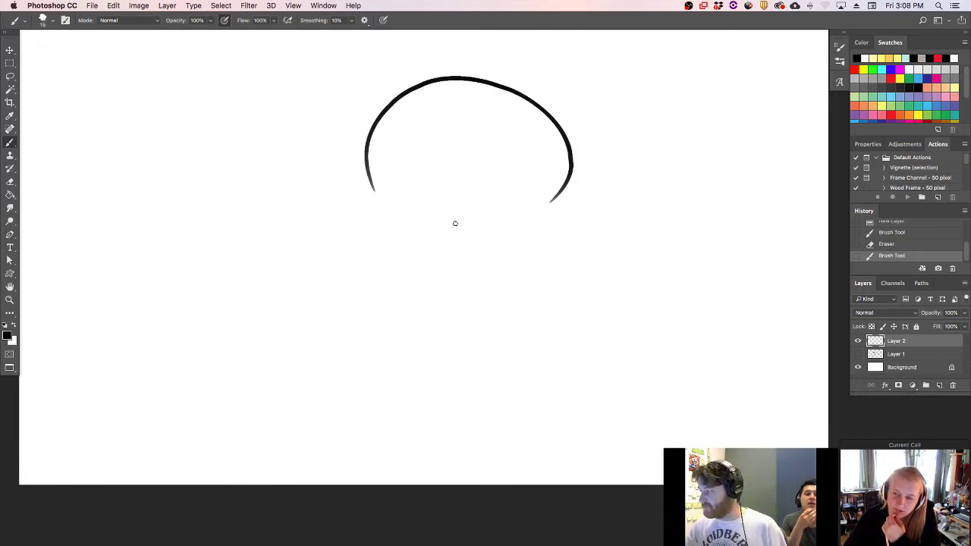
drag(394, 221, 528, 203)
key(super+z)
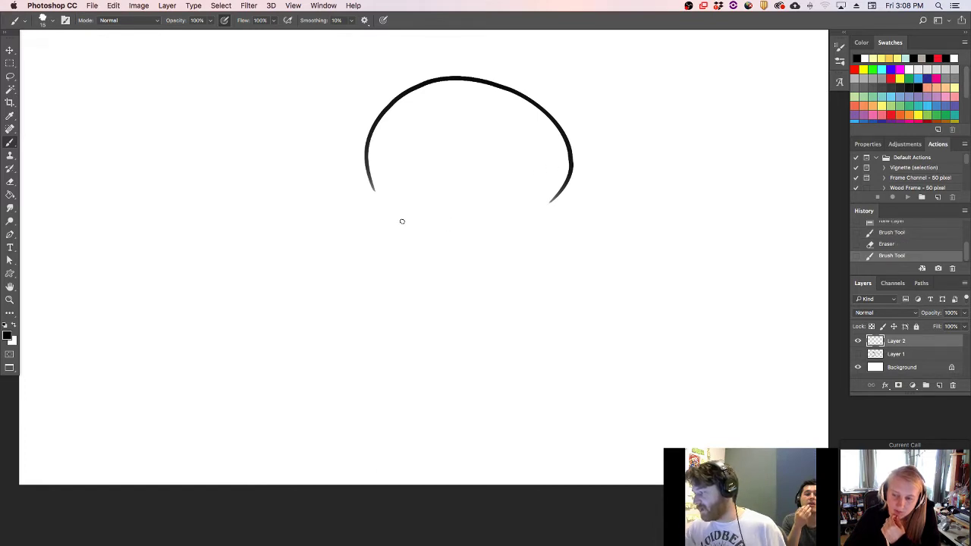
drag(385, 212, 535, 222)
key(super+z)
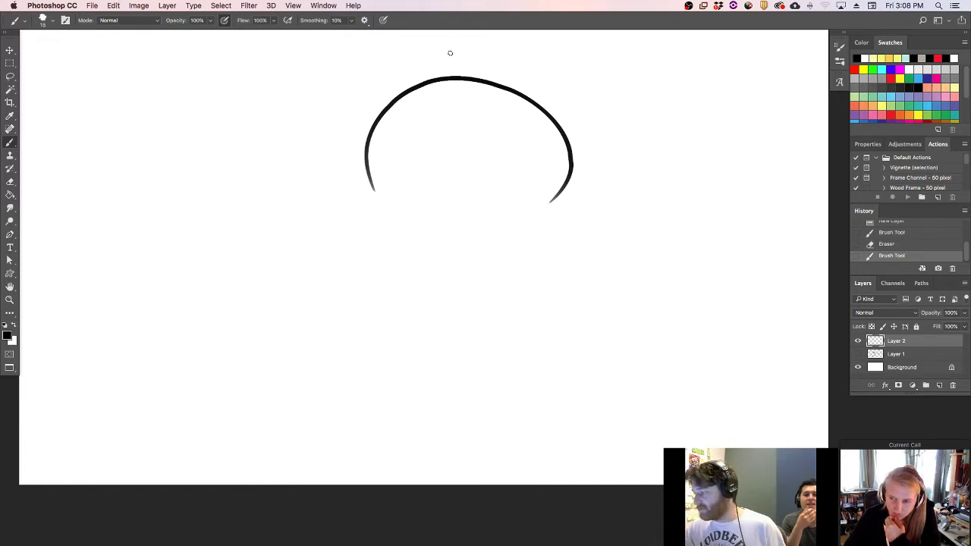
mouse_move(379, 148)
mouse_down()
mouse_move(375, 178)
mouse_move(374, 159)
mouse_up()
mouse_move(551, 195)
mouse_down()
mouse_move(554, 172)
mouse_move(557, 192)
mouse_move(574, 165)
mouse_move(567, 139)
mouse_move(490, 79)
mouse_move(512, 85)
mouse_move(437, 80)
mouse_move(466, 75)
mouse_move(403, 95)
mouse_move(411, 89)
mouse_move(368, 143)
mouse_move(373, 174)
mouse_move(371, 136)
mouse_up()
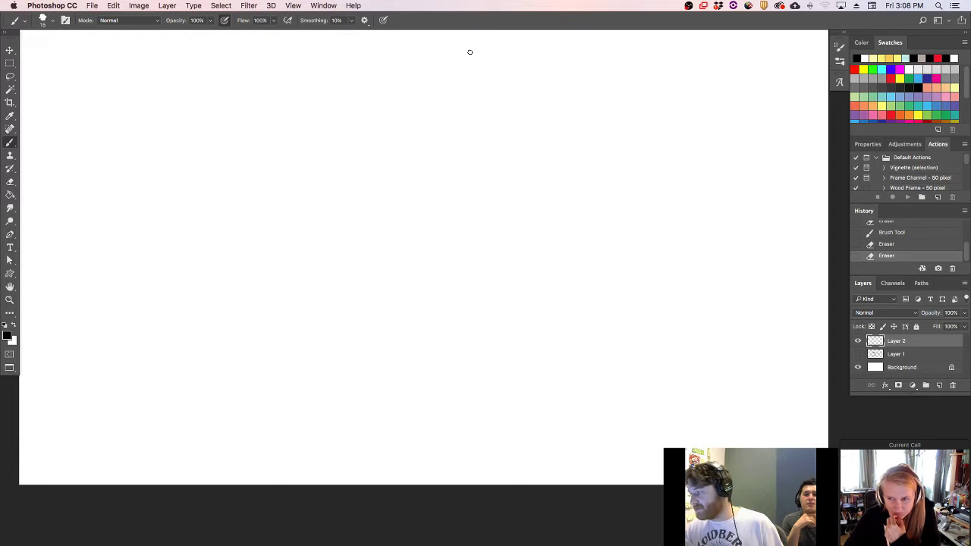
- Draw a small curved nose with a short nostril mark in the upper middle of the new layer
drag(455, 121, 466, 172)
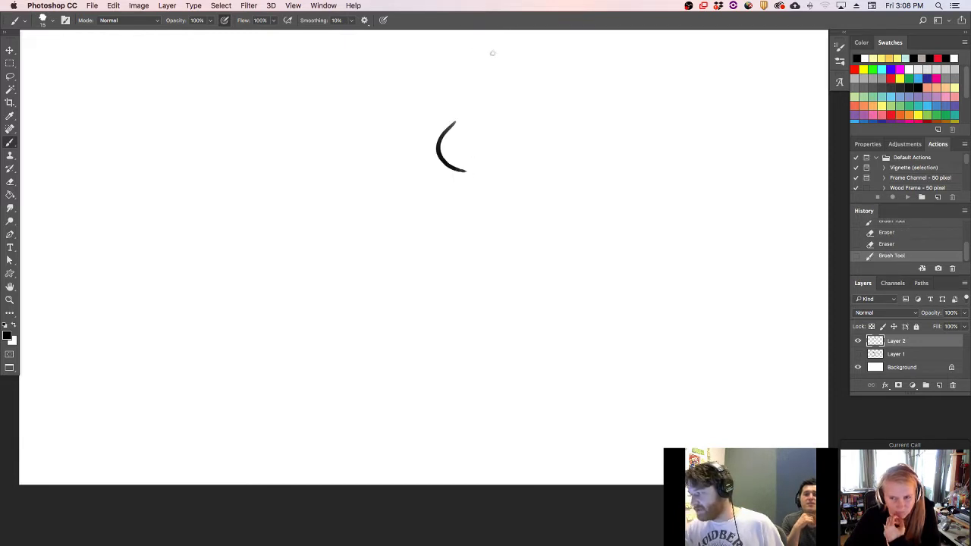
key(ctrl+z)
mouse_move(465, 112)
mouse_down()
mouse_move(448, 162)
mouse_move(527, 159)
mouse_up()
key(ctrl+z)
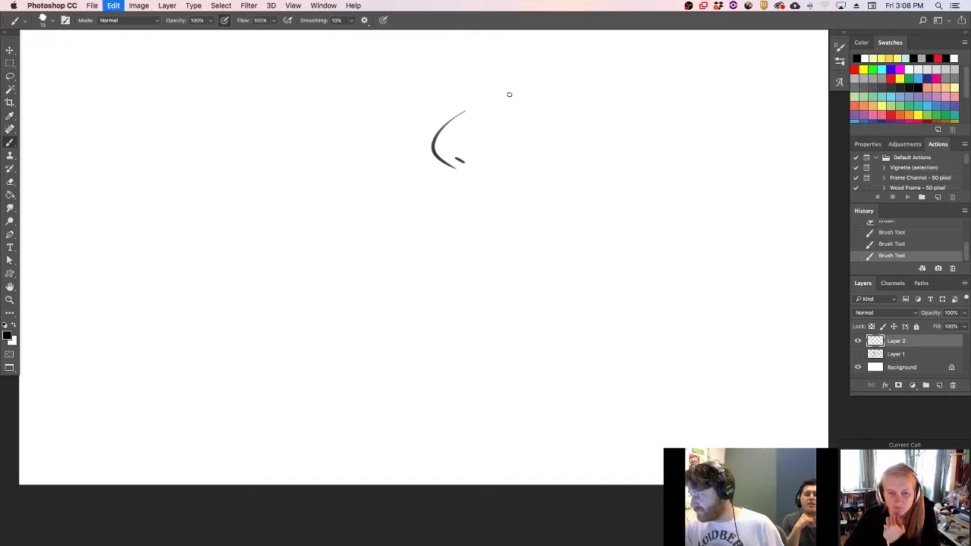
- Draw two oval eyes with solid black pupils on either side of the nose and erase their overshooting line ends
mouse_move(525, 93)
mouse_down()
mouse_move(548, 98)
mouse_move(527, 87)
mouse_up()
key(super+z)
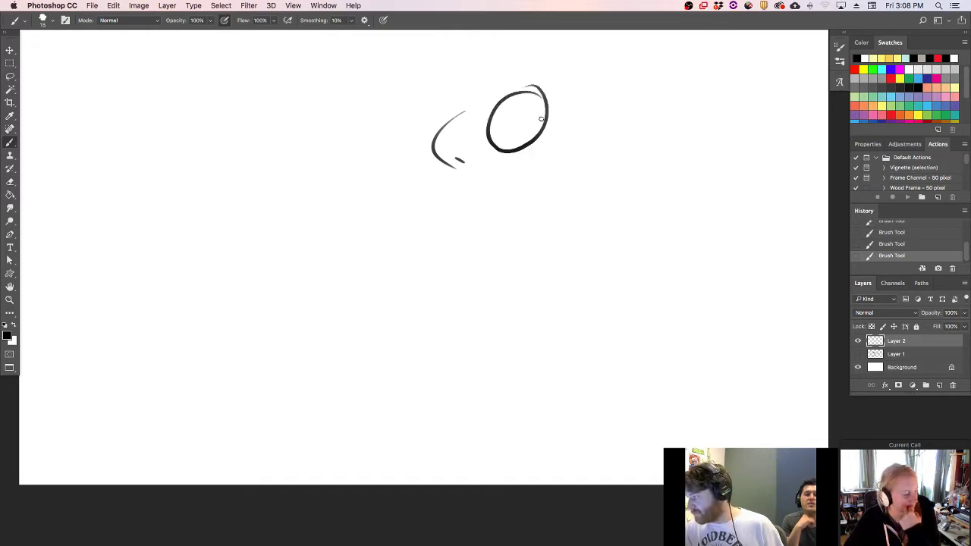
drag(541, 119, 536, 130)
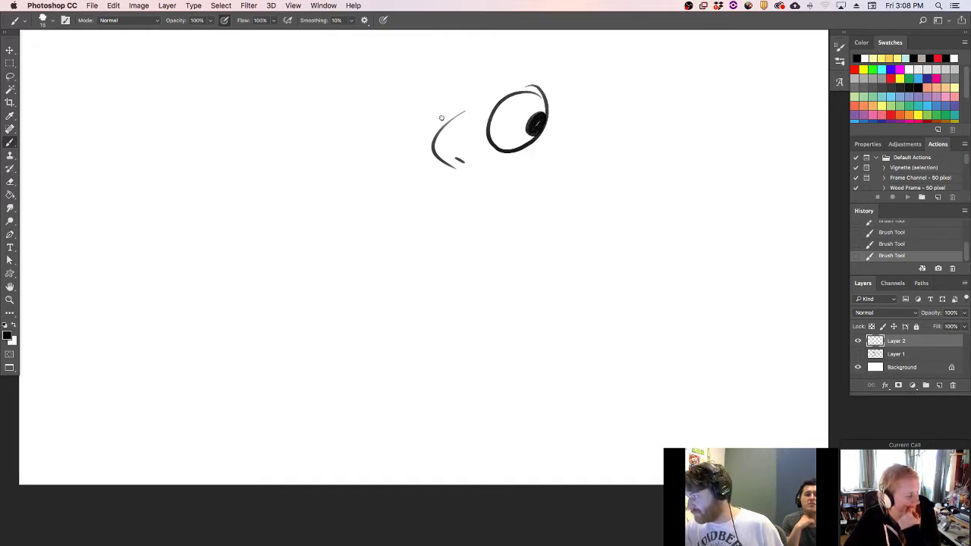
mouse_move(442, 119)
mouse_down()
mouse_move(415, 106)
mouse_move(454, 113)
mouse_up()
click(468, 97)
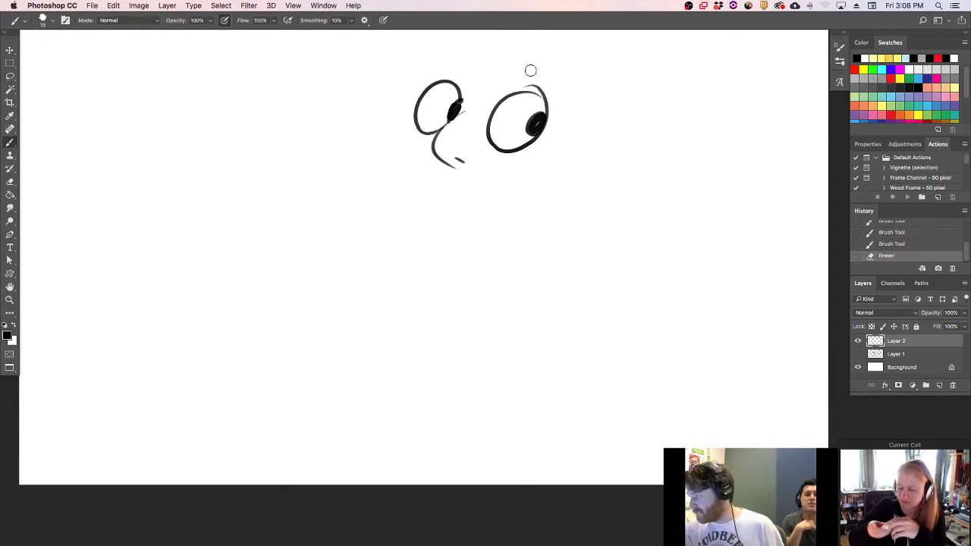
mouse_move(530, 71)
mouse_down()
mouse_move(531, 86)
mouse_move(549, 61)
mouse_up()
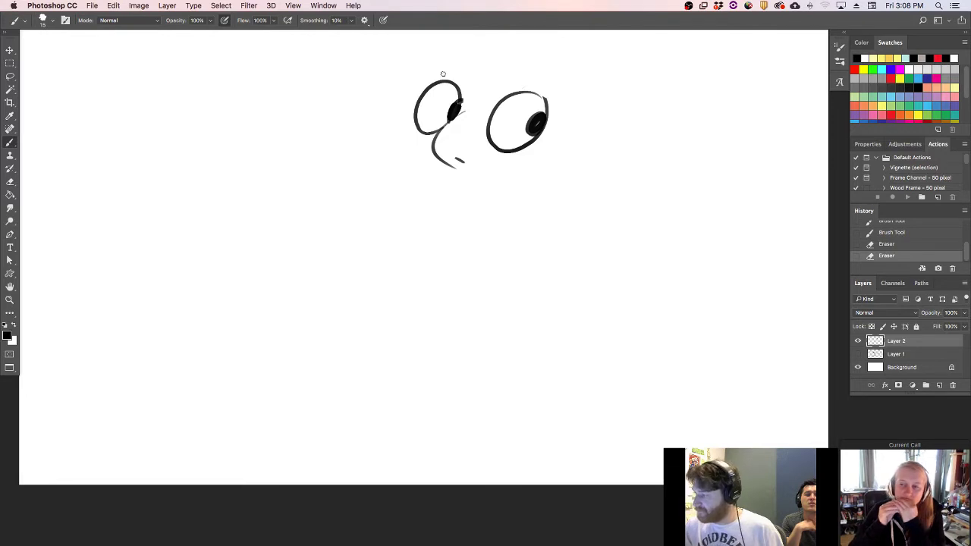
- Draw thick arched eyebrows with short marks at their inner ends above both eyes and darken the line of the nose bridge
drag(436, 71, 463, 66)
mouse_move(523, 76)
mouse_down()
mouse_move(557, 87)
mouse_move(517, 74)
mouse_up()
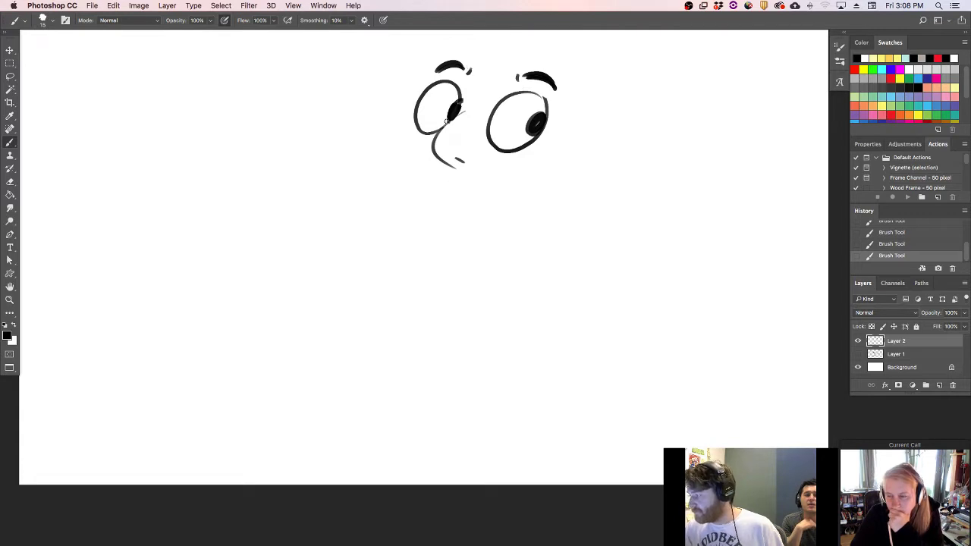
drag(436, 137, 472, 108)
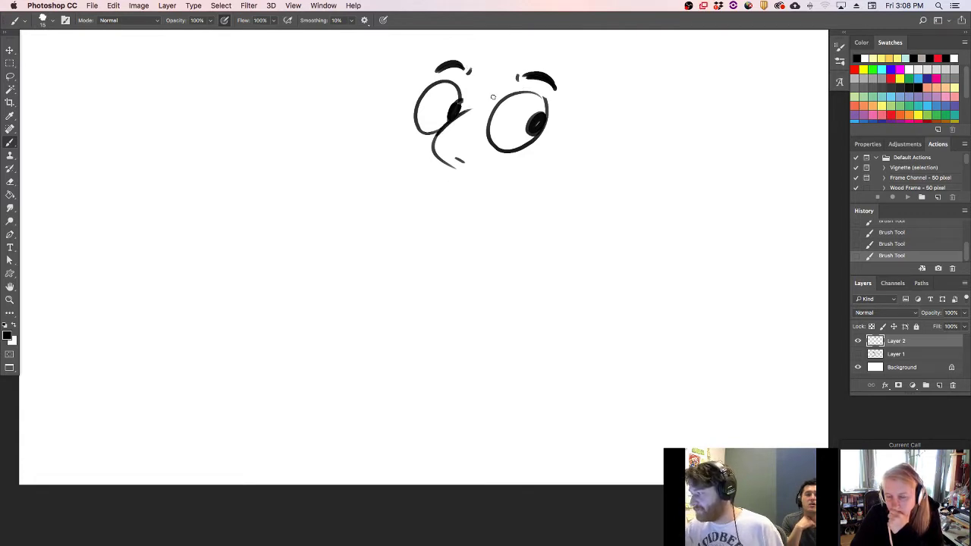
- Draw the jaw as a curve from the far cheek around the chin, with a slanted line rising toward the ear
drag(401, 132, 485, 213)
key(super+z)
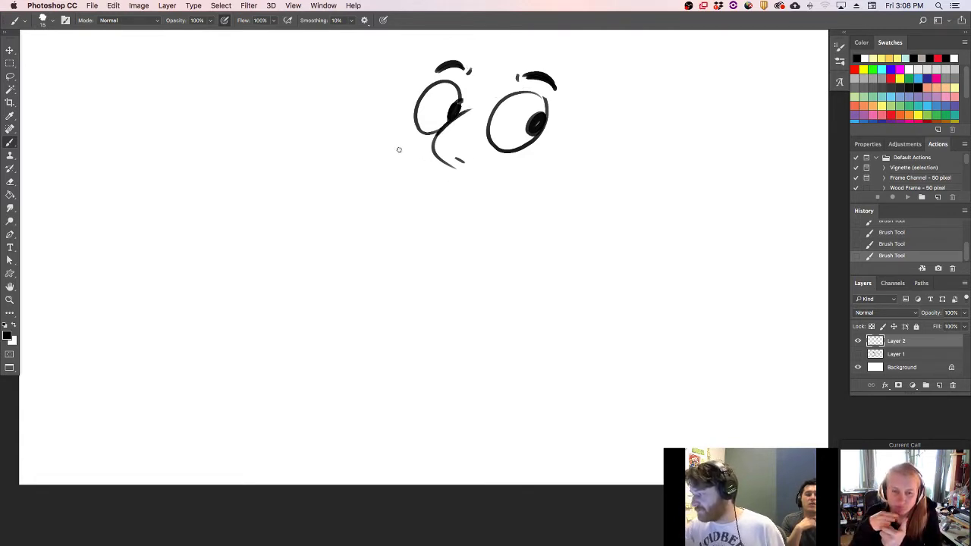
drag(403, 134, 532, 195)
drag(499, 238, 557, 164)
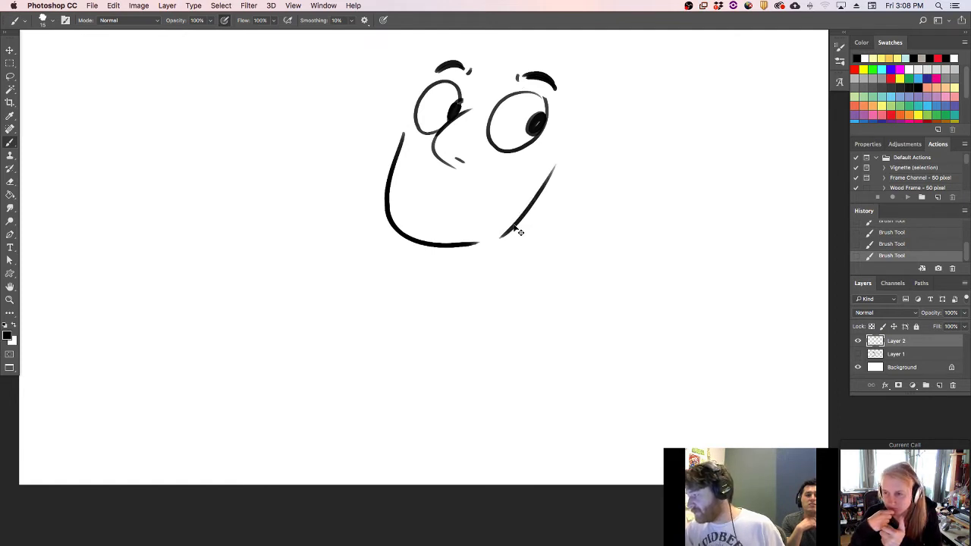
key(super+z)
mouse_move(509, 231)
mouse_down()
mouse_move(568, 157)
mouse_move(584, 189)
mouse_up()
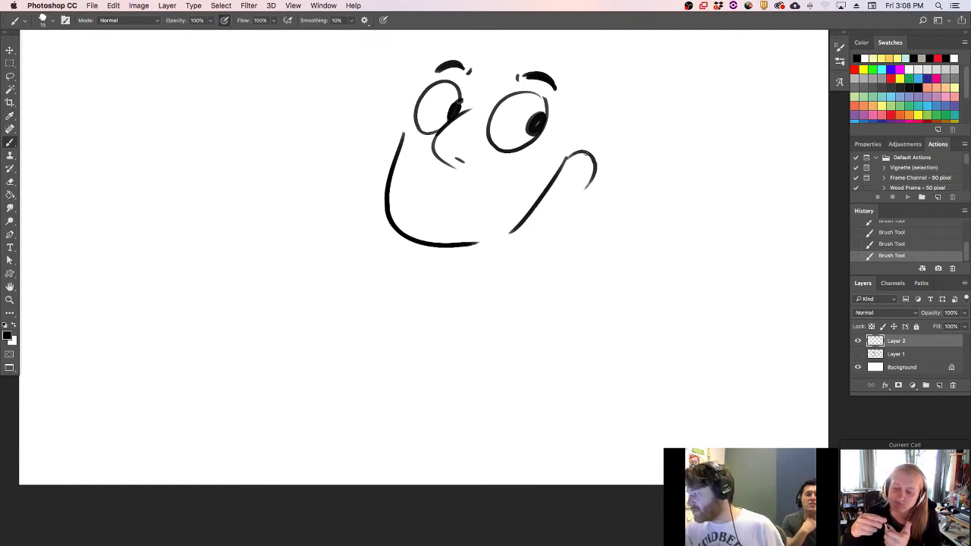
- Draw a rounded ear at the end of the jaw line and a grinning mouth with teeth below the nose
key(super+z)
mouse_move(576, 144)
mouse_down()
mouse_move(593, 186)
mouse_move(581, 192)
mouse_move(604, 176)
mouse_up()
drag(566, 160, 589, 155)
mouse_move(454, 178)
mouse_down()
mouse_move(429, 196)
mouse_move(479, 189)
mouse_move(454, 204)
mouse_move(433, 197)
mouse_move(470, 195)
mouse_up()
key(super+z)
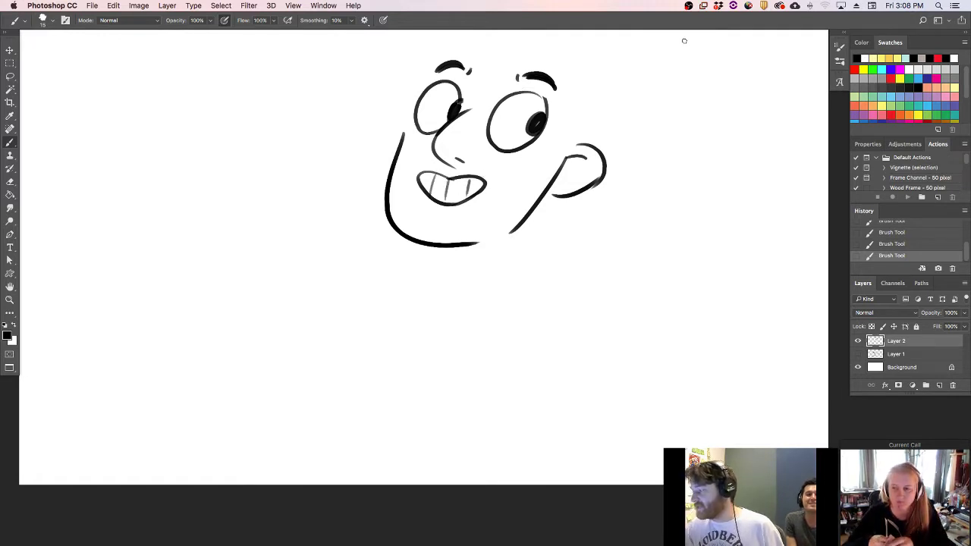
- Erase the ear's outer curve, redraw it larger, and add the sideburn and a hair curve above the ear
mouse_move(576, 134)
mouse_down()
mouse_move(605, 158)
mouse_move(607, 174)
mouse_move(581, 180)
mouse_up()
drag(569, 144, 606, 180)
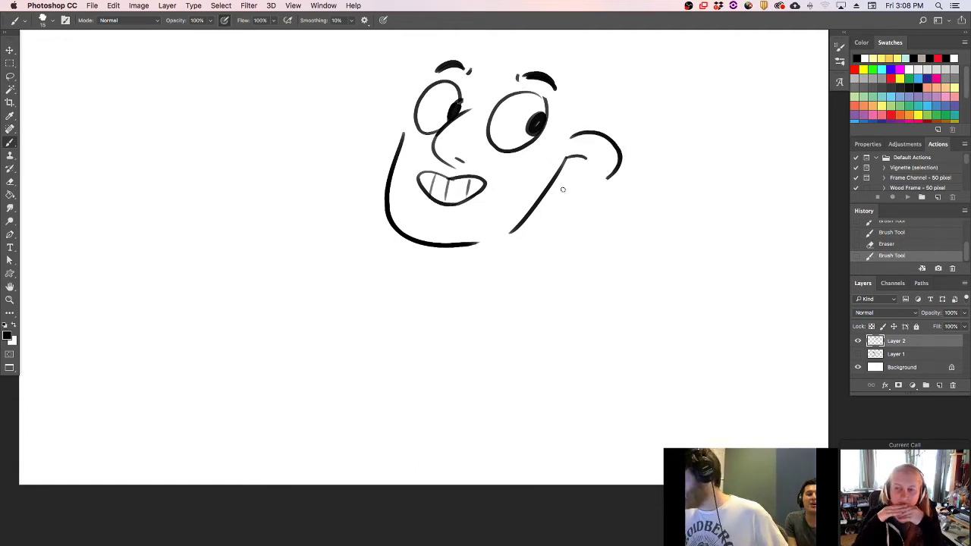
key(super+z)
drag(572, 147, 607, 179)
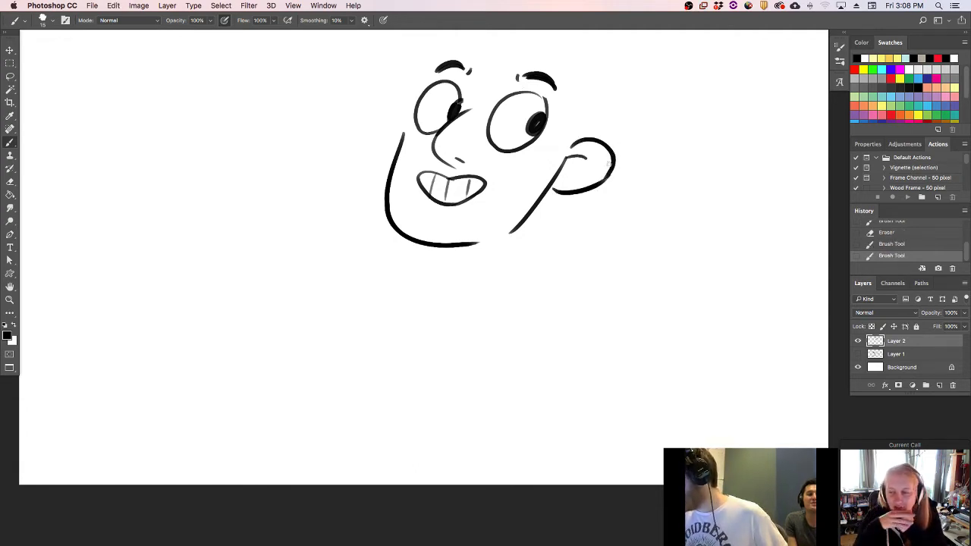
key(super+z)
drag(550, 191, 595, 186)
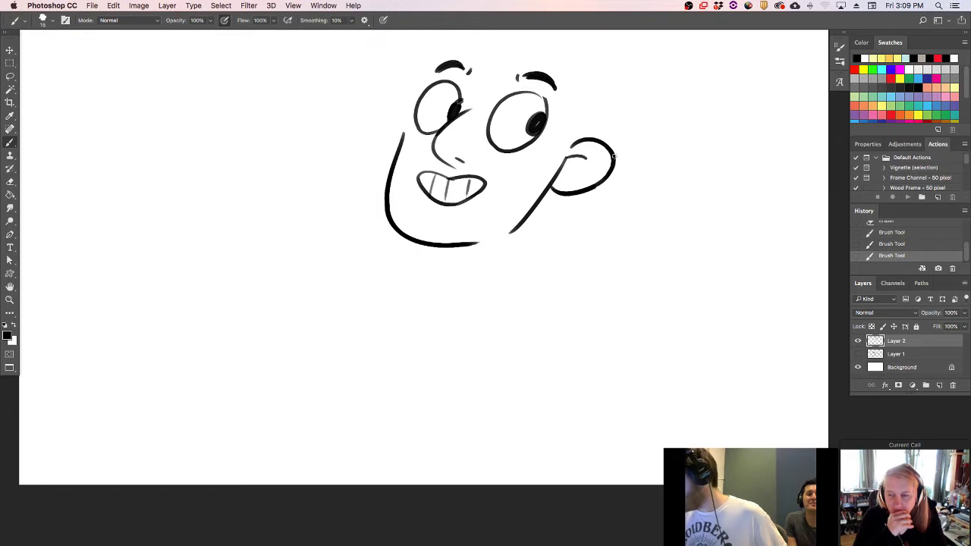
mouse_move(575, 117)
mouse_down()
mouse_move(582, 140)
mouse_move(617, 86)
mouse_up()
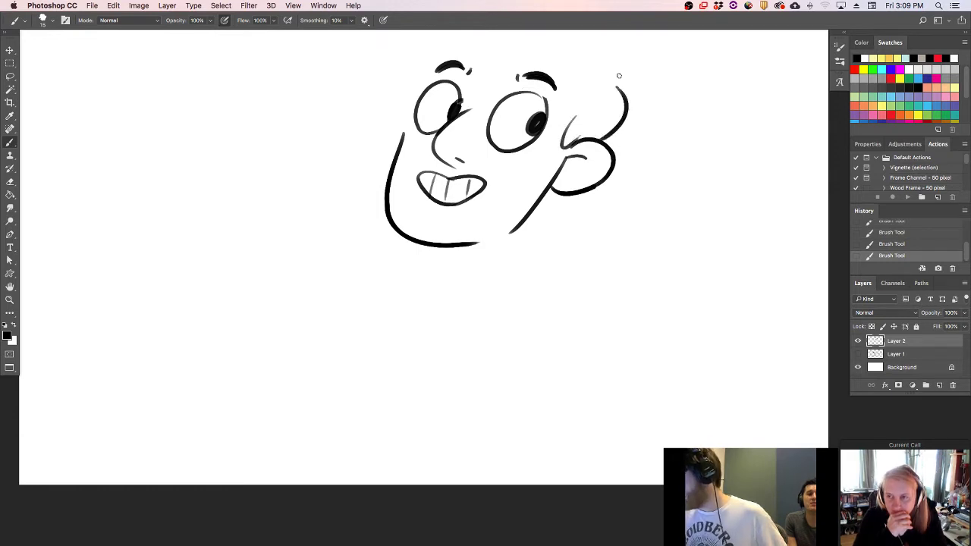
- Move the face drawing down and to the left to make room above it on the canvas
key(v)
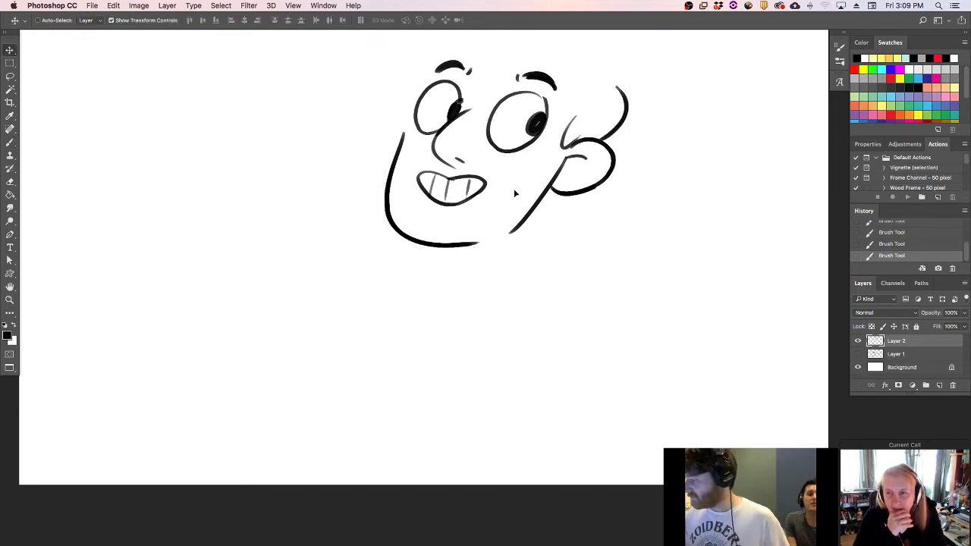
drag(535, 167, 485, 235)
key(b)
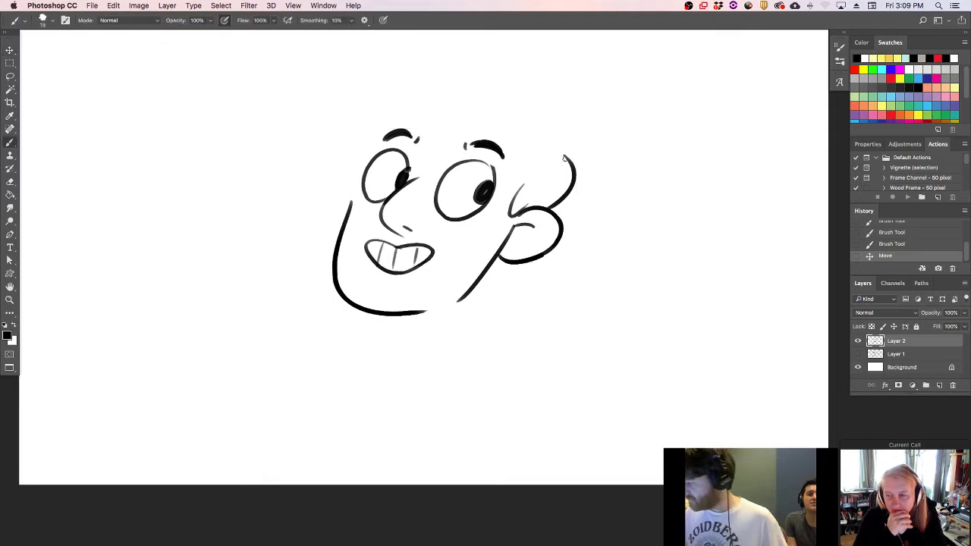
- Draw the hair outline over the head, ending in a spiky front tuft, and join the far cheek line to the eye
mouse_move(564, 158)
mouse_down()
mouse_move(569, 120)
mouse_move(419, 53)
mouse_move(423, 70)
mouse_move(404, 85)
mouse_up()
drag(350, 208, 386, 115)
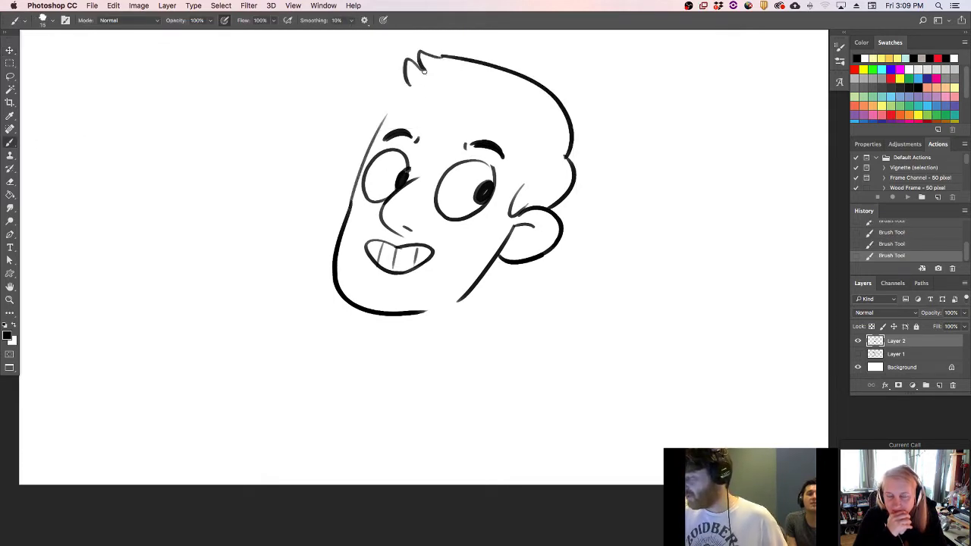
key(super+z)
drag(351, 206, 363, 181)
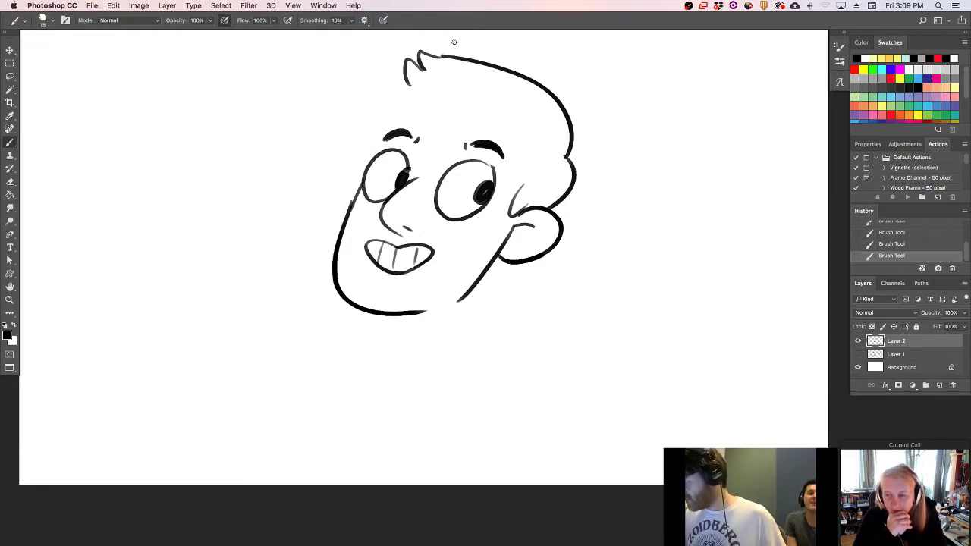
- Draw the hairline across the forehead and down toward the sideburn, and add forehead and hair strokes at the far temple
drag(418, 97, 532, 140)
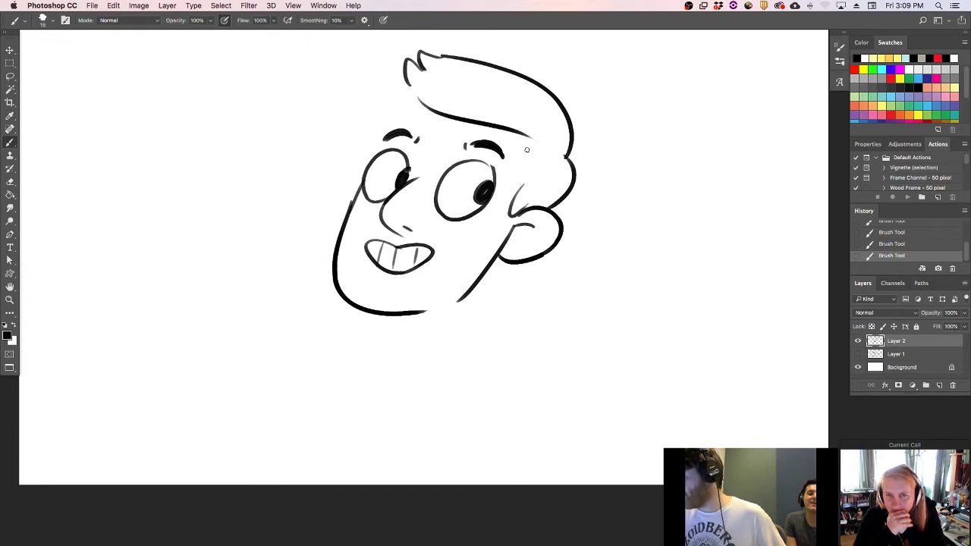
key(super+z)
drag(428, 101, 513, 142)
key(super+z)
mouse_move(427, 98)
mouse_down()
mouse_move(513, 128)
mouse_move(546, 163)
mouse_move(527, 148)
mouse_move(522, 186)
mouse_up()
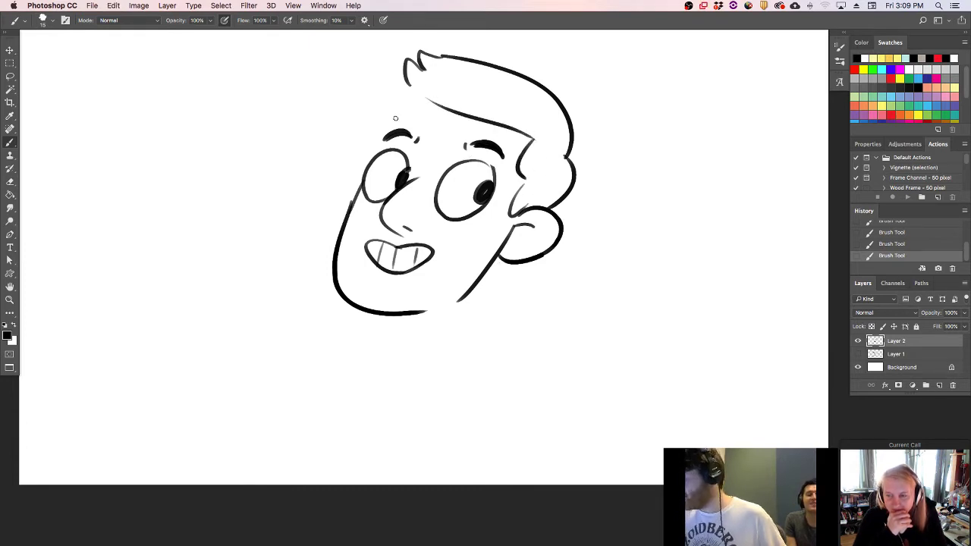
drag(418, 97, 381, 144)
drag(406, 89, 388, 125)
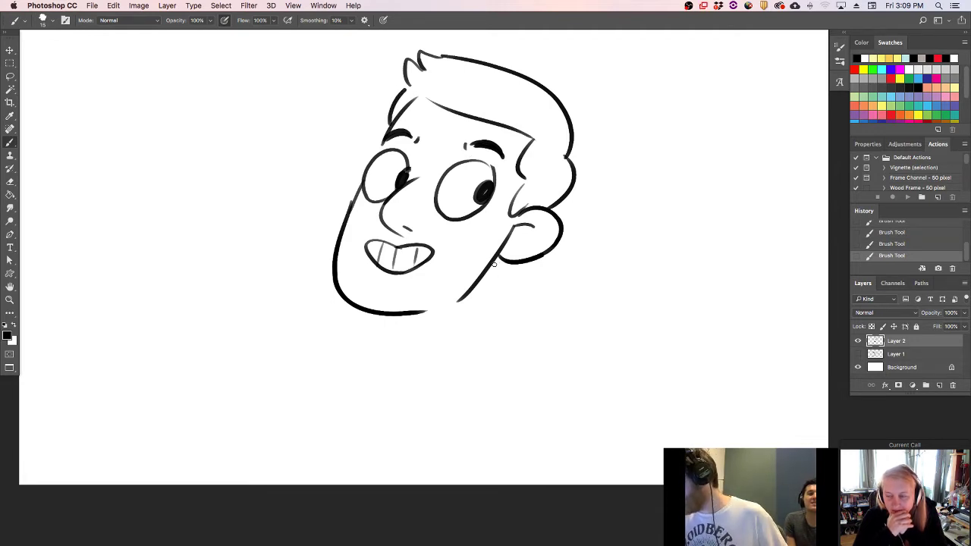
- Draw two short neck lines below the jaw and small shading strokes under the chin
drag(492, 264, 489, 312)
mouse_move(416, 314)
mouse_down()
mouse_move(421, 332)
mouse_move(452, 310)
mouse_move(445, 317)
mouse_up()
key(super+z)
drag(426, 323, 442, 320)
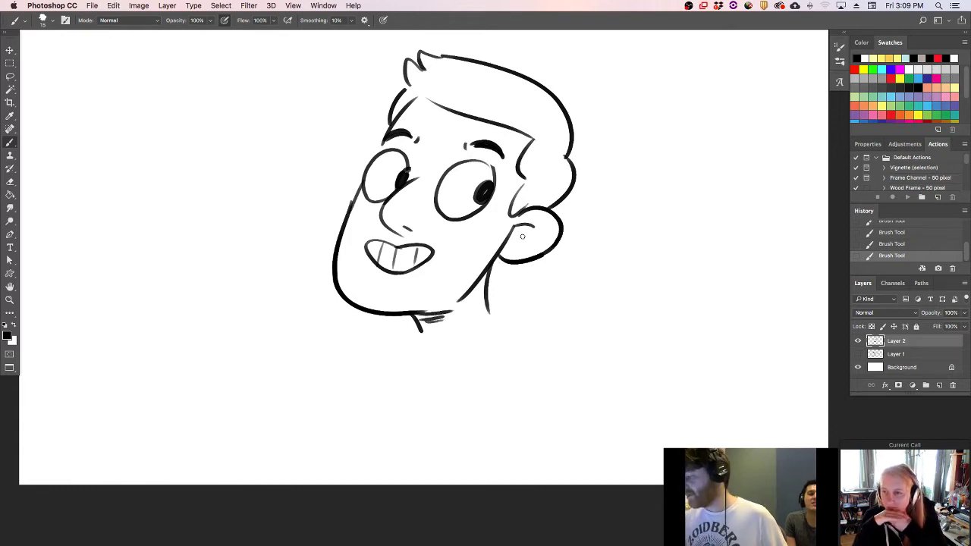
- Add short vertical stubble strokes on the chin and small slanted marks on the cheek beside the ear
drag(364, 288, 374, 311)
drag(383, 296, 383, 310)
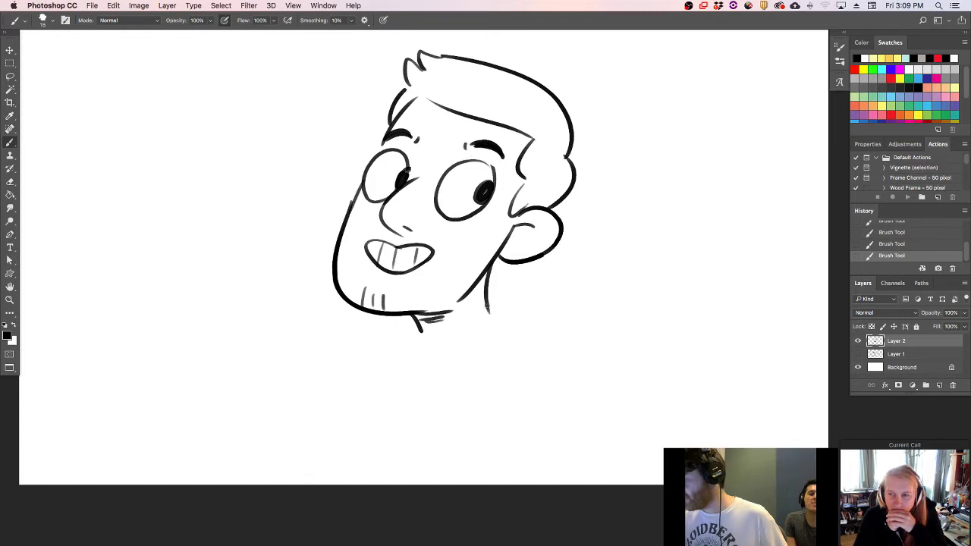
drag(507, 217, 503, 226)
drag(503, 223, 497, 238)
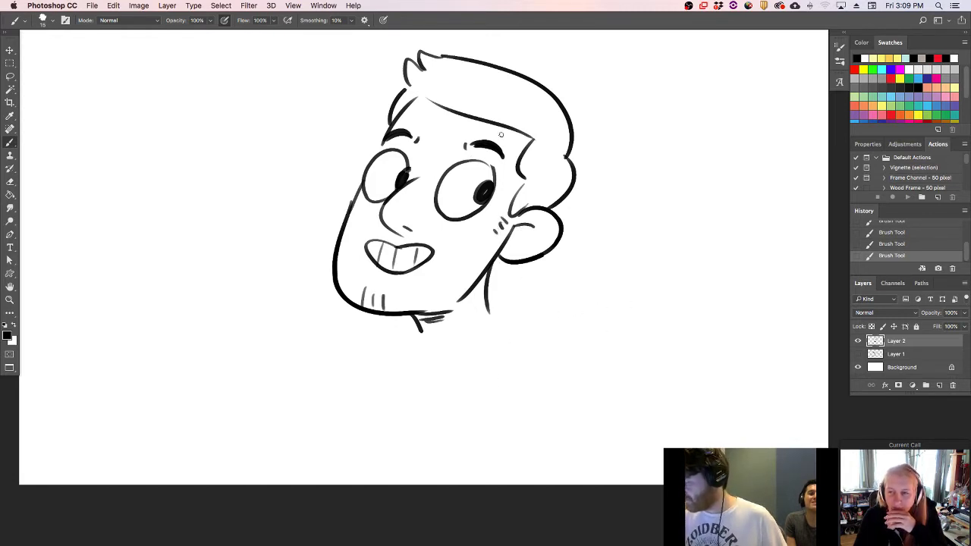
- Clean up and fill both pupils solid black, and erase a small round highlight in each one
key(e)
mouse_move(413, 177)
mouse_down()
mouse_move(412, 165)
mouse_move(397, 182)
mouse_up()
key(b)
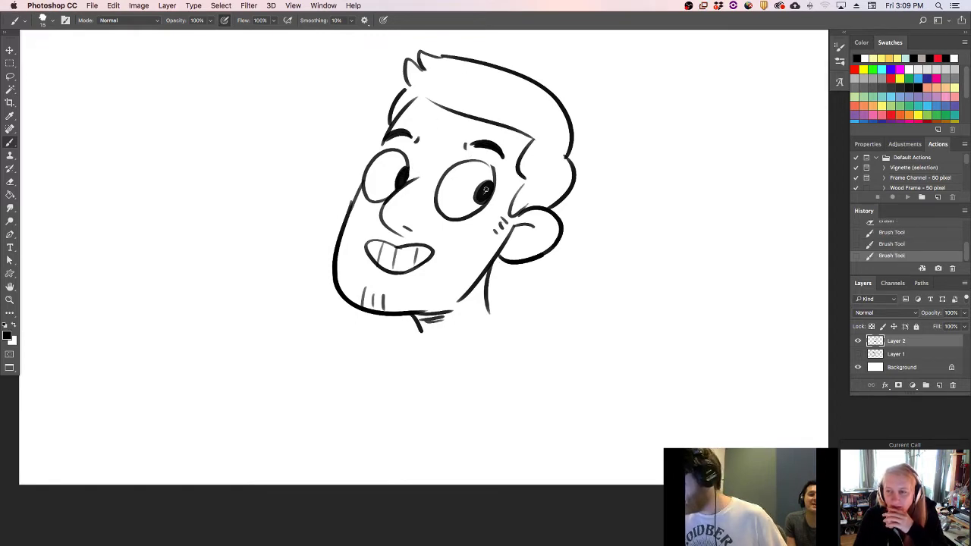
mouse_move(486, 189)
mouse_down()
mouse_move(481, 199)
mouse_move(484, 190)
mouse_up()
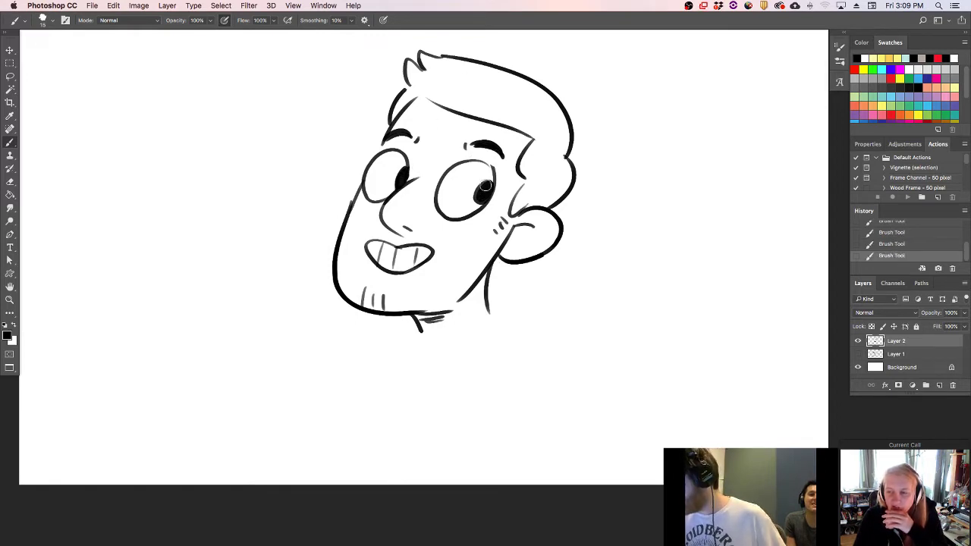
click(484, 185)
click(400, 171)
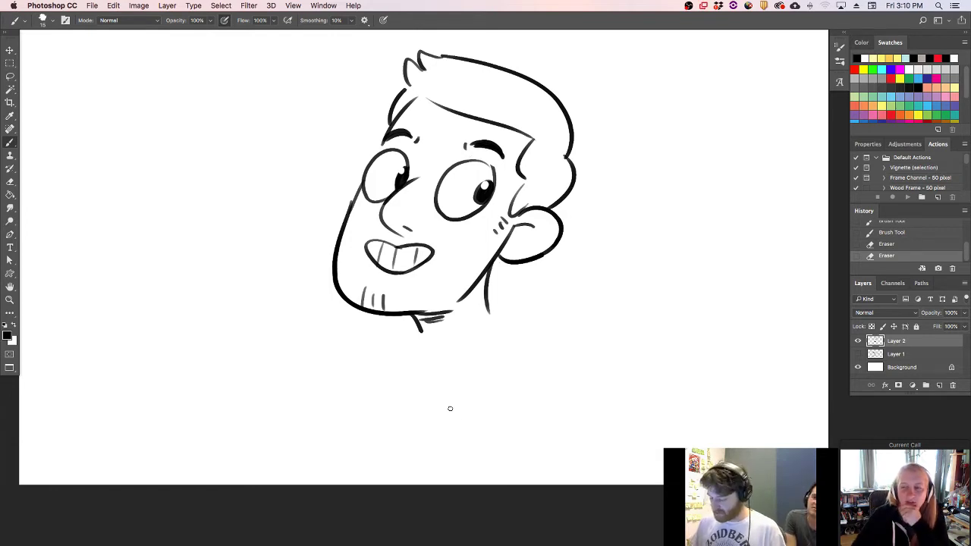
- Duplicate the face layer with the original hidden, and replace the toothy grin on the copy with a curved frown
key(ctrl+j)
click(859, 355)
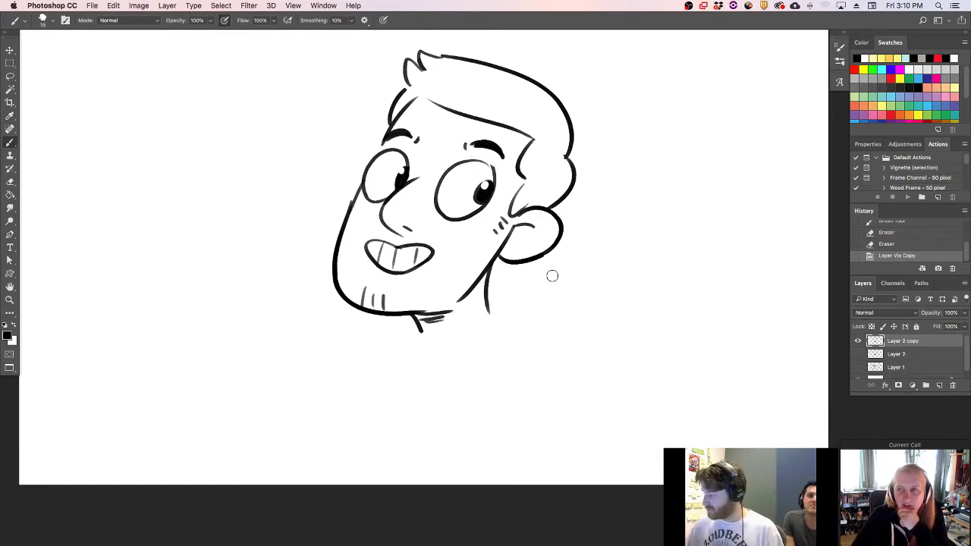
mouse_move(372, 252)
mouse_down()
mouse_move(367, 245)
mouse_move(427, 251)
mouse_move(425, 262)
mouse_up()
drag(365, 254, 426, 268)
- Replace the arched eyebrows with worried ones that rise toward the nose, and add short crease marks beside them
mouse_move(476, 147)
mouse_down()
mouse_move(499, 153)
mouse_move(399, 136)
mouse_move(401, 126)
mouse_move(393, 134)
mouse_move(417, 137)
mouse_up()
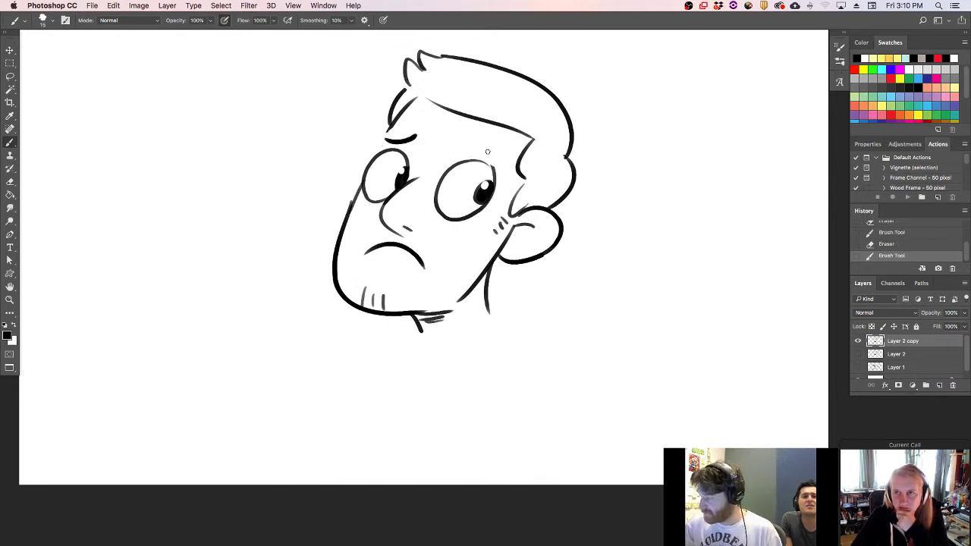
drag(479, 145, 503, 159)
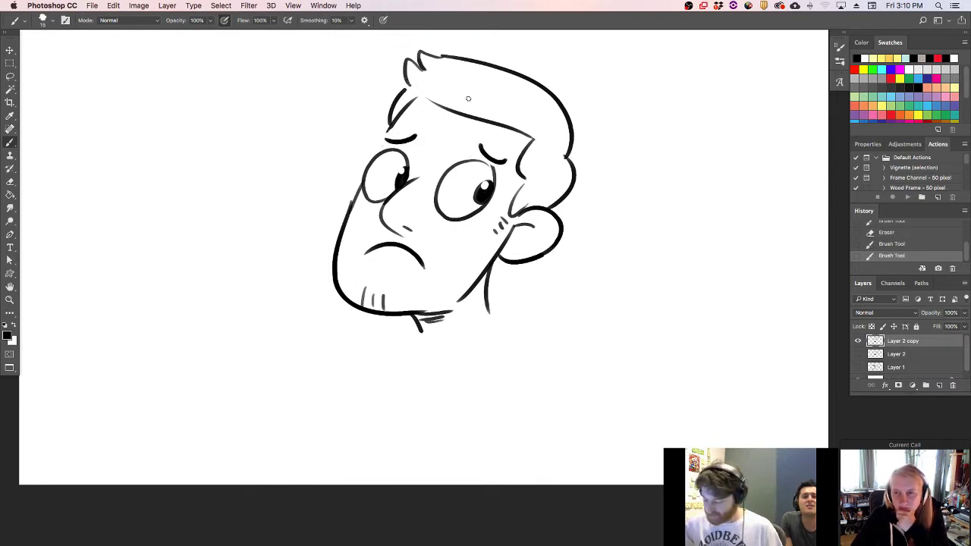
drag(473, 150, 422, 138)
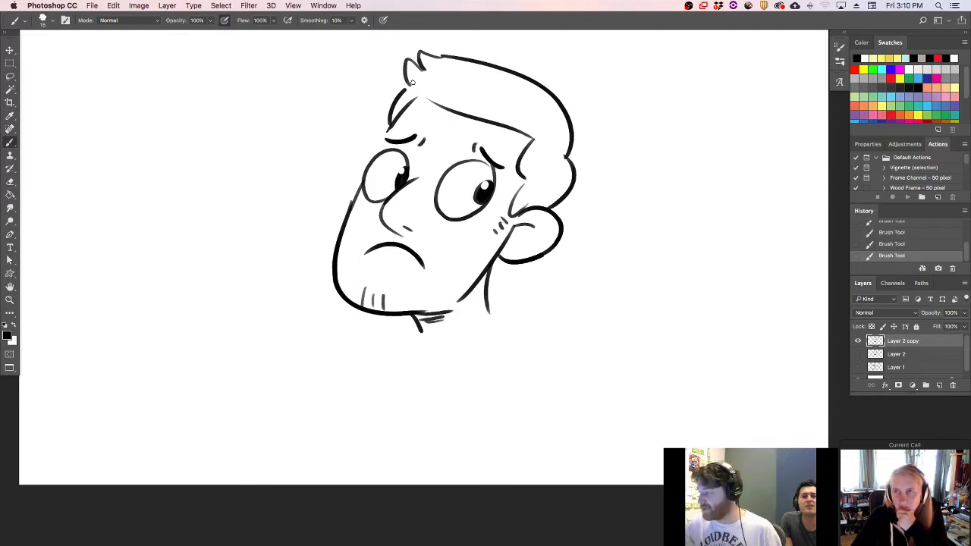
- Move the sad face to the upper left of the canvas and scale it down
key(v)
drag(501, 254, 345, 272)
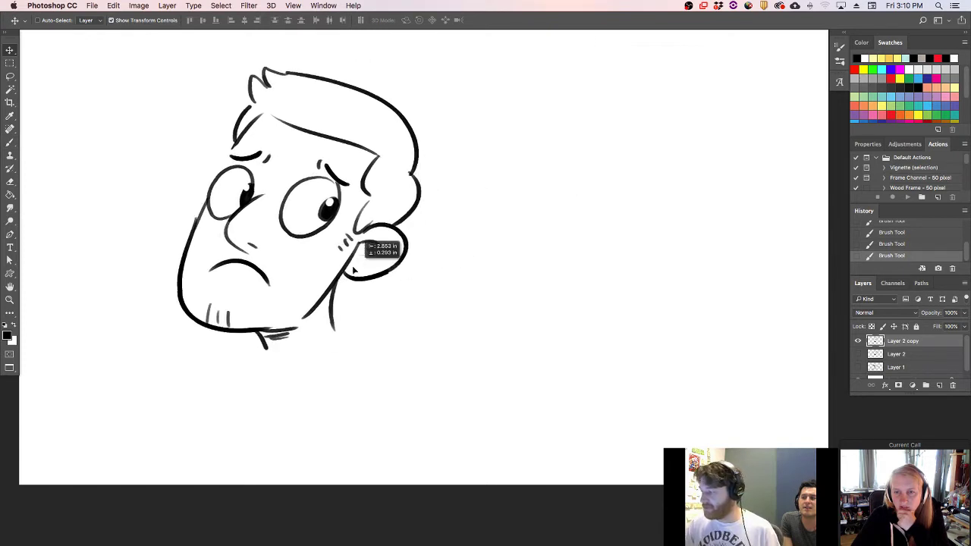
mouse_move(422, 349)
mouse_down()
mouse_move(378, 279)
mouse_move(347, 263)
mouse_up()
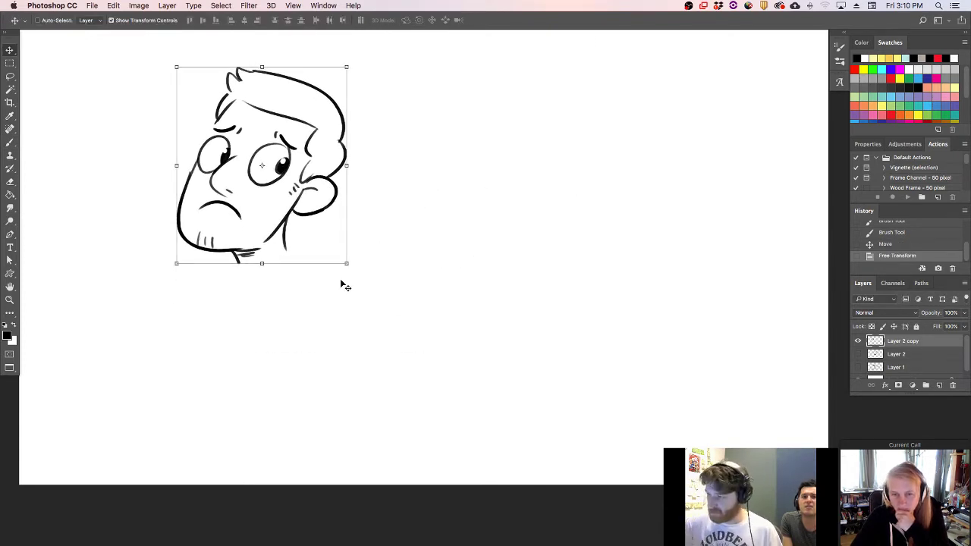
- Draw a long curved neck with two lines below the head and erase the old neck, chin shading and overlapping jaw line
key(b)
drag(226, 252, 313, 380)
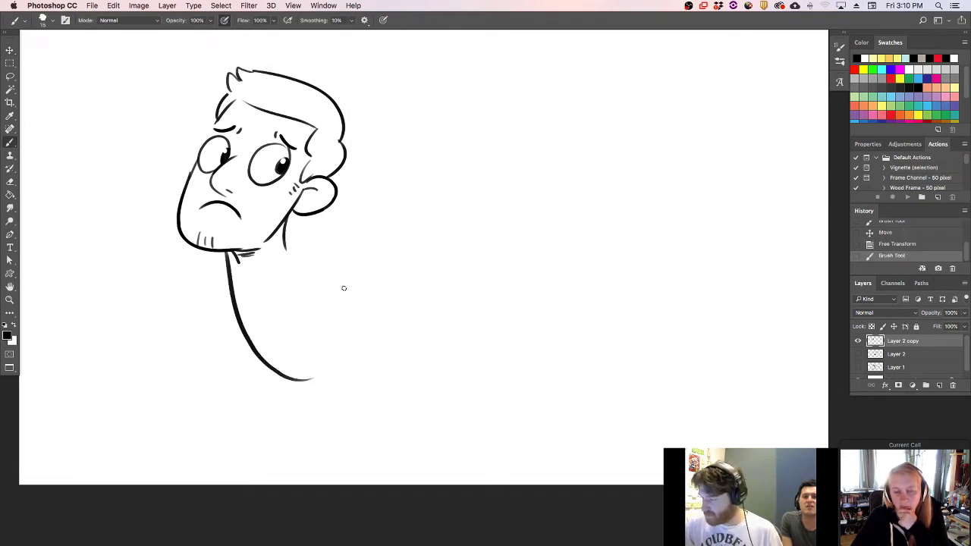
key(super+z)
drag(228, 253, 296, 397)
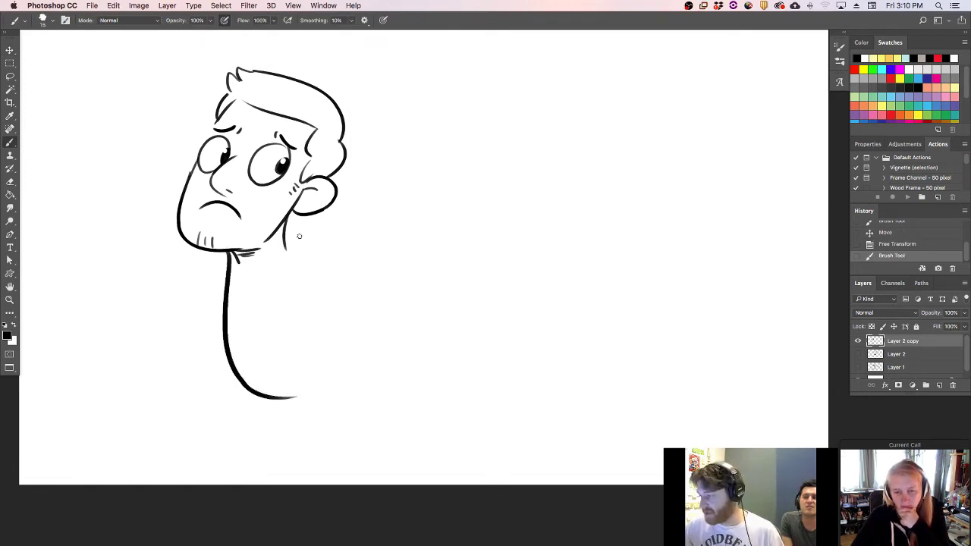
drag(291, 216, 334, 355)
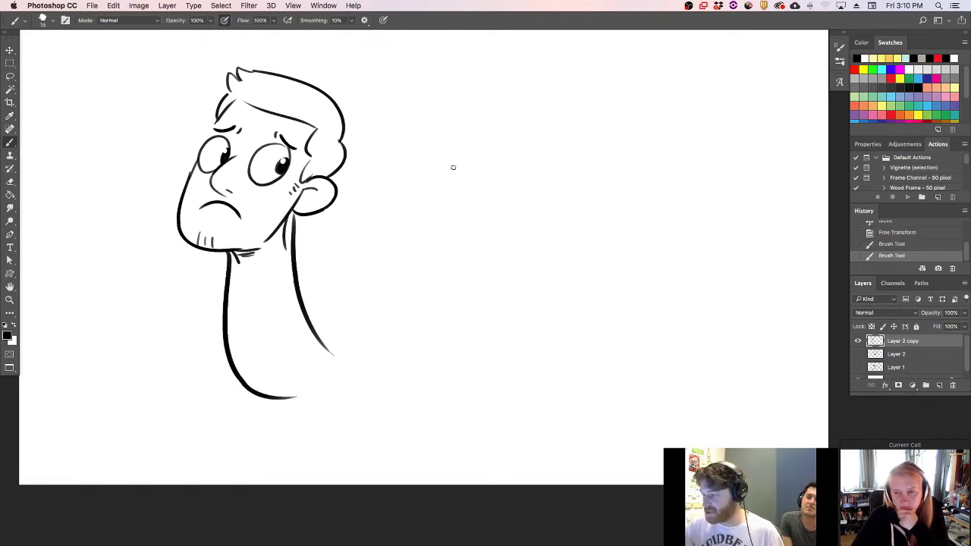
mouse_move(280, 233)
mouse_down()
mouse_move(285, 226)
mouse_move(256, 250)
mouse_move(239, 241)
mouse_move(233, 257)
mouse_up()
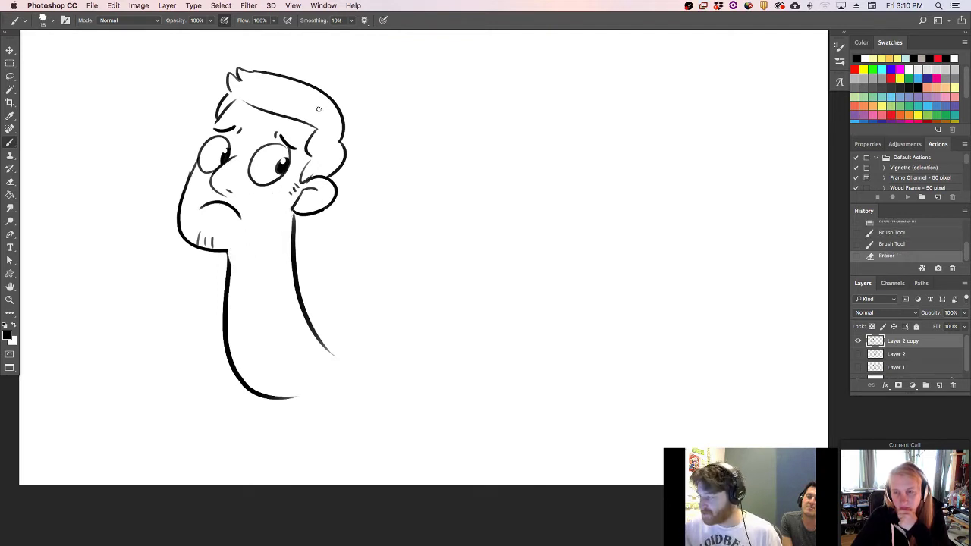
- Draw a curved stalk with a hooked tip rising from the back of the head
mouse_move(321, 108)
mouse_down()
mouse_move(336, 48)
mouse_move(356, 77)
mouse_move(347, 50)
mouse_up()
key(super+z)
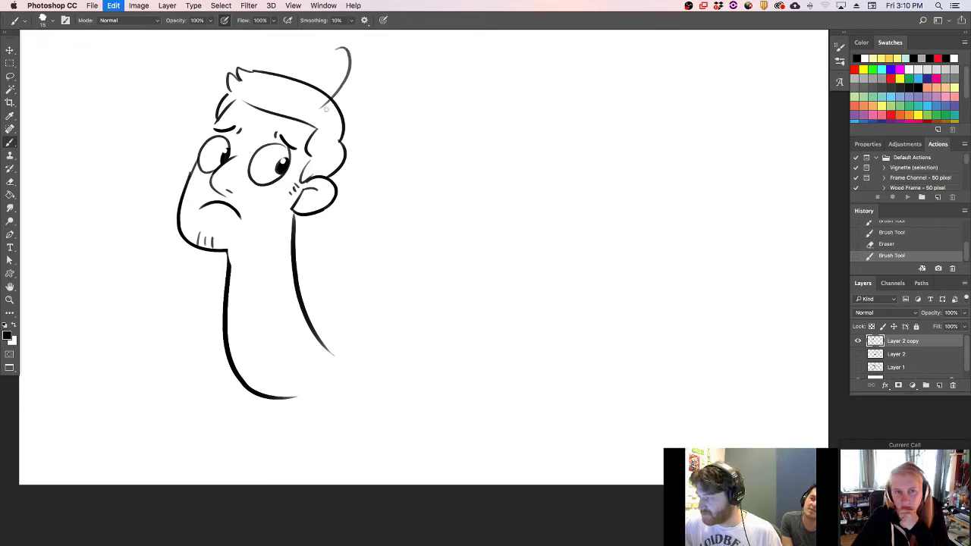
drag(326, 109, 354, 47)
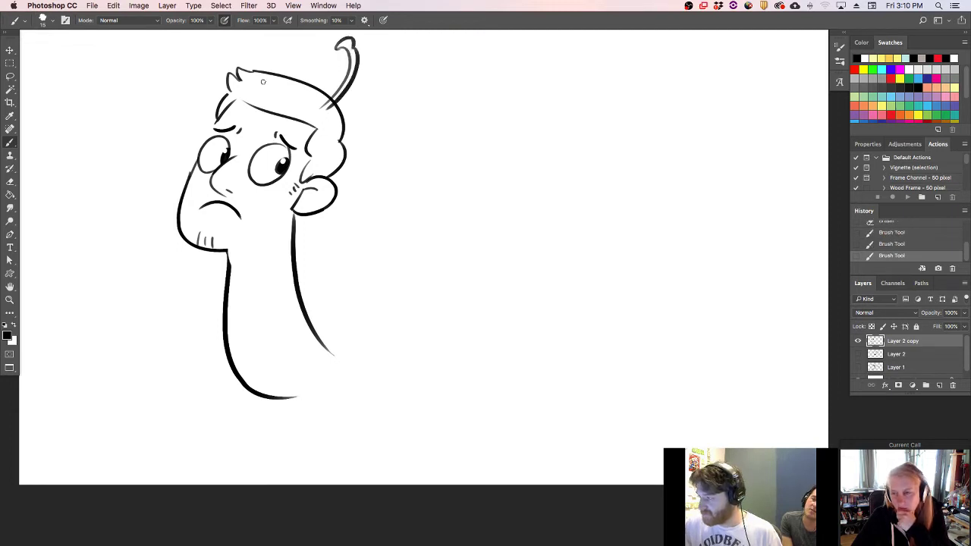
- Move the figure down and to the left on the canvas, and extend the jaw line under the chin across the neck
click(10, 50)
mouse_move(323, 206)
mouse_down()
mouse_move(285, 275)
mouse_move(277, 260)
mouse_up()
key(b)
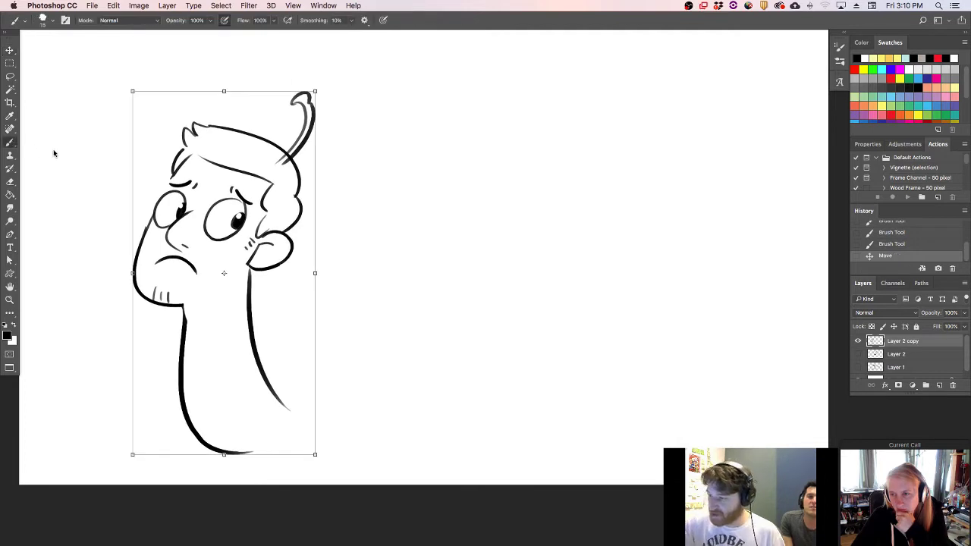
mouse_move(181, 305)
mouse_down()
mouse_move(217, 292)
mouse_move(196, 316)
mouse_up()
key(super+z)
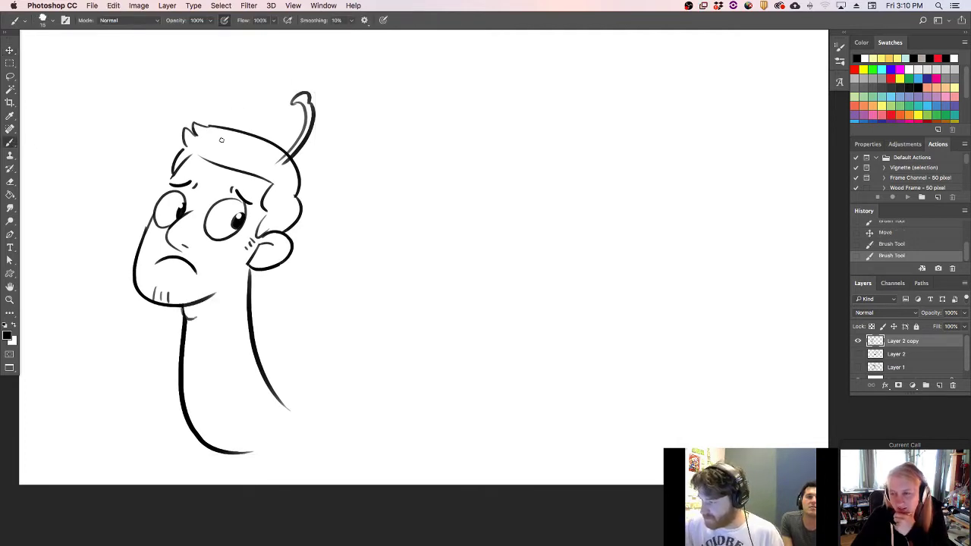
- Draw a second curved stalk above the front of the hair and erase the hair outline crossing the stalk bases
mouse_move(223, 139)
mouse_down()
mouse_move(215, 84)
mouse_move(232, 93)
mouse_up()
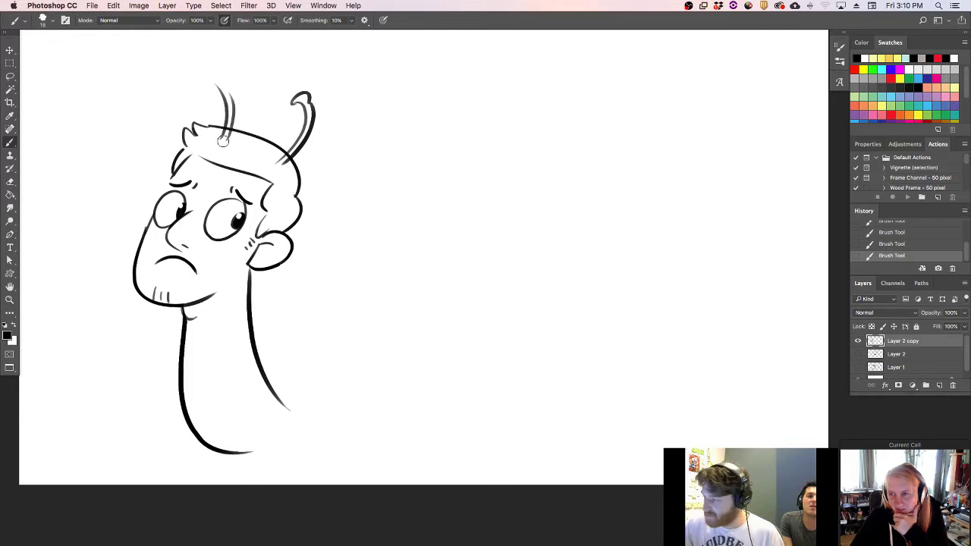
drag(227, 138, 228, 86)
key(super+z)
mouse_move(224, 138)
mouse_down()
mouse_move(222, 84)
mouse_move(231, 142)
mouse_up()
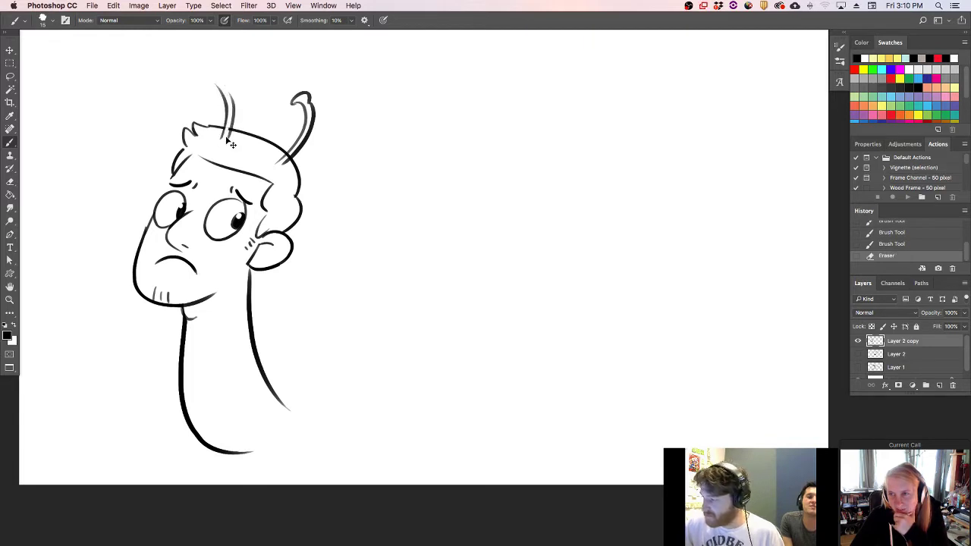
drag(226, 99, 224, 136)
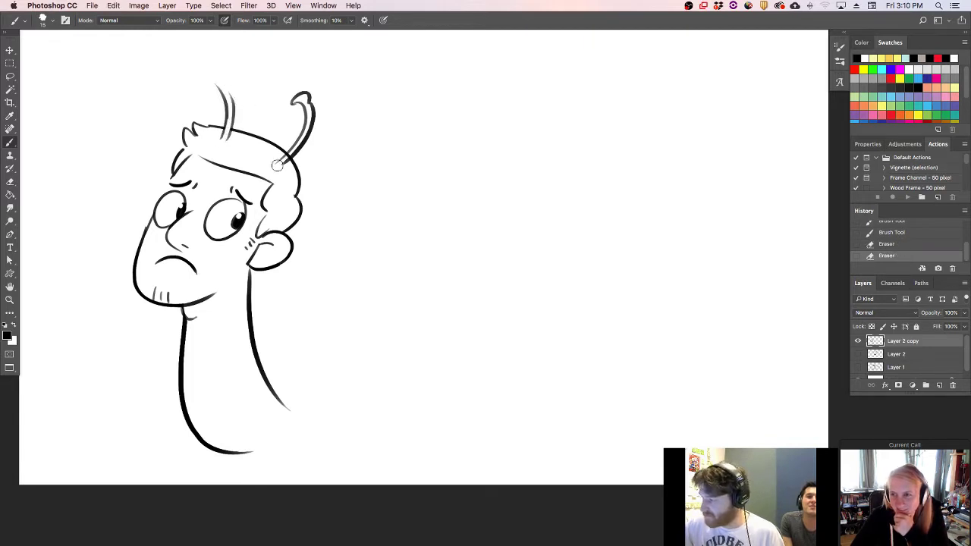
drag(281, 159, 300, 146)
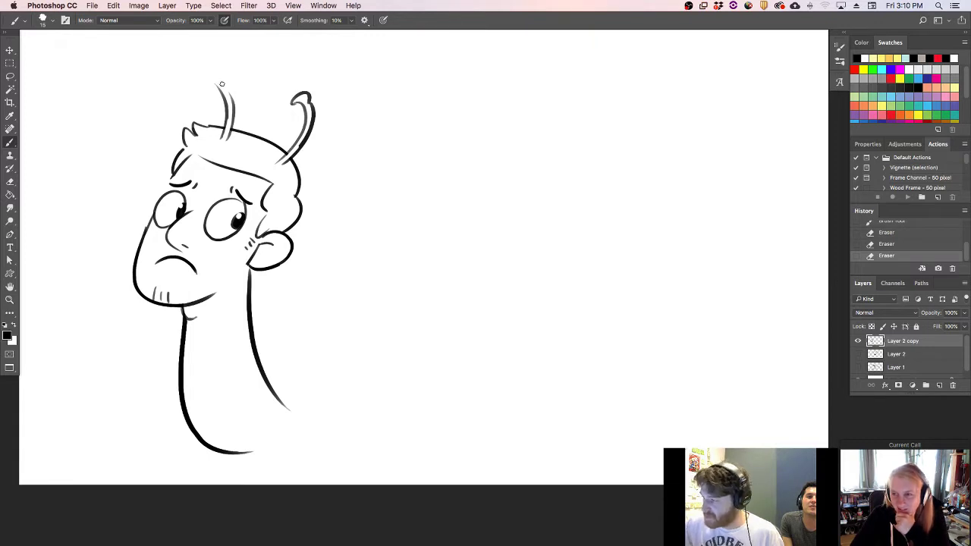
- Draw small rounded knobs on the tips of both head stalks
mouse_move(223, 84)
mouse_down()
mouse_move(234, 108)
mouse_move(219, 75)
mouse_up()
key(super+z)
mouse_move(292, 106)
mouse_down()
mouse_move(307, 72)
mouse_move(311, 96)
mouse_up()
key(e)
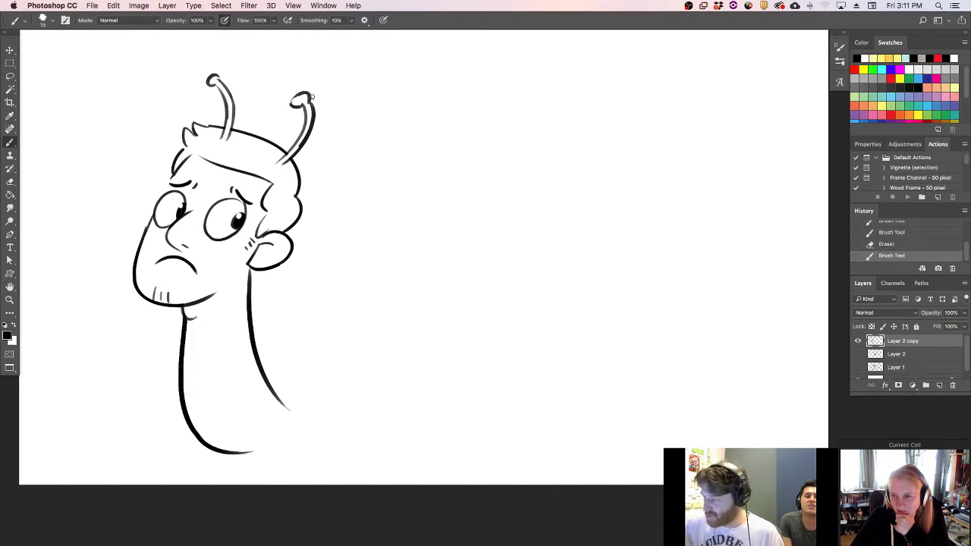
- Draw a large spiral snail shell behind the neck, with a curved lip where it meets the body
mouse_move(262, 365)
mouse_down()
mouse_move(317, 394)
mouse_move(346, 447)
mouse_up()
mouse_move(316, 390)
mouse_down()
mouse_move(375, 241)
mouse_move(417, 349)
mouse_up()
mouse_move(287, 330)
mouse_down()
mouse_move(544, 255)
mouse_move(548, 332)
mouse_up()
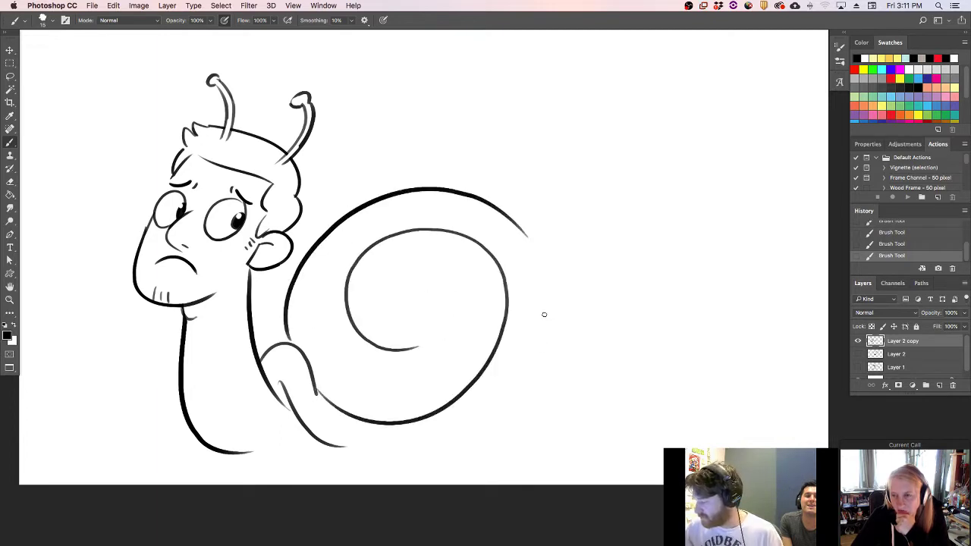
drag(555, 290, 546, 358)
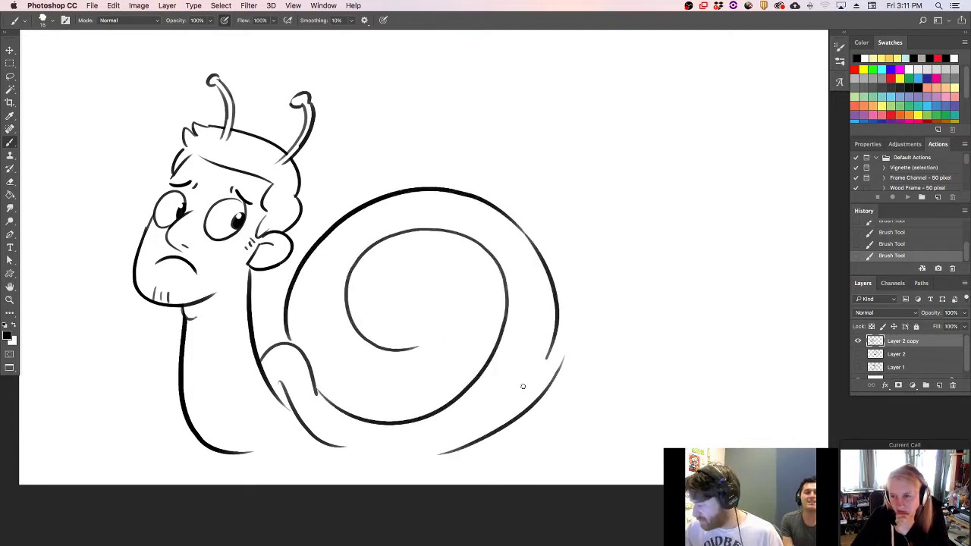
mouse_move(334, 449)
mouse_down()
mouse_move(484, 436)
mouse_move(548, 353)
mouse_up()
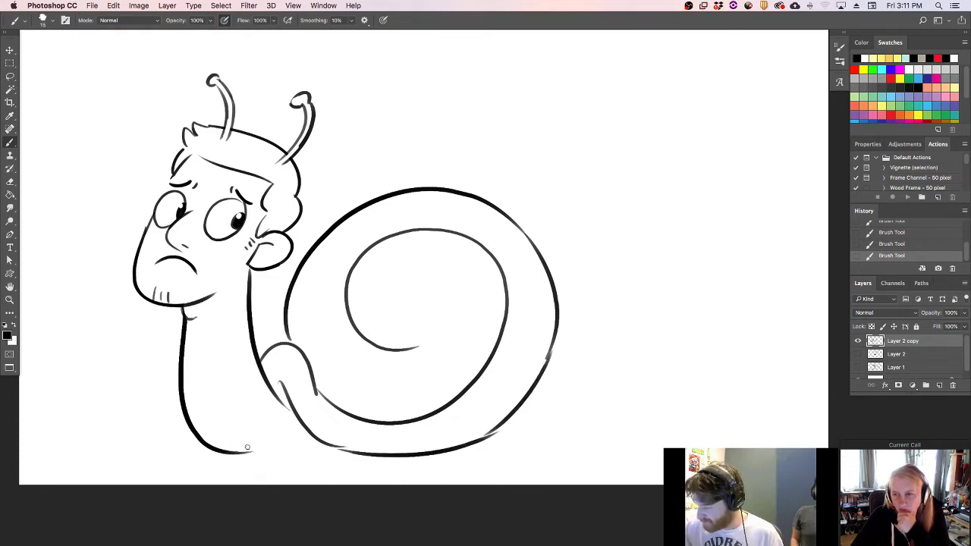
- Draw an inner belly line down the neck and a base line under the front of the body, erasing the stray line ends
drag(214, 315, 261, 453)
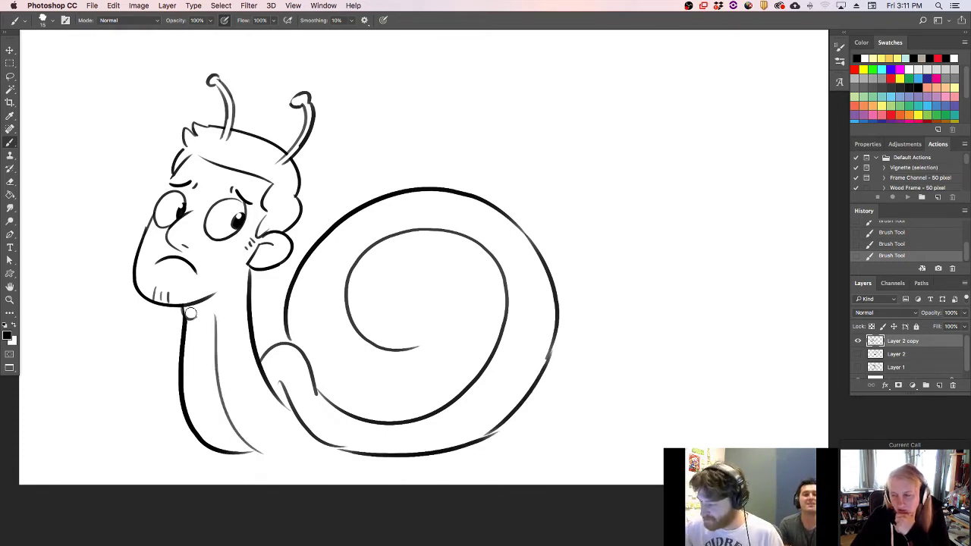
drag(191, 312, 200, 330)
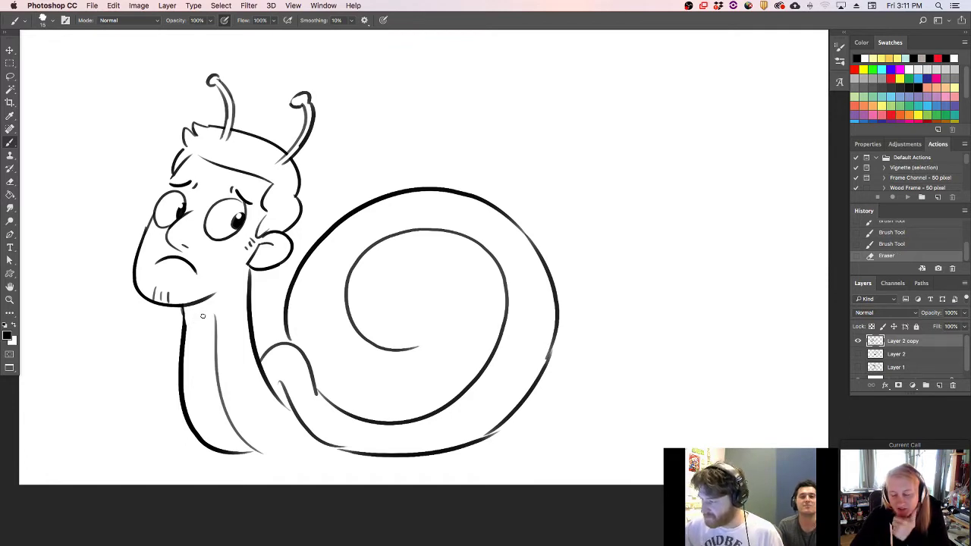
key(b)
drag(226, 454, 342, 459)
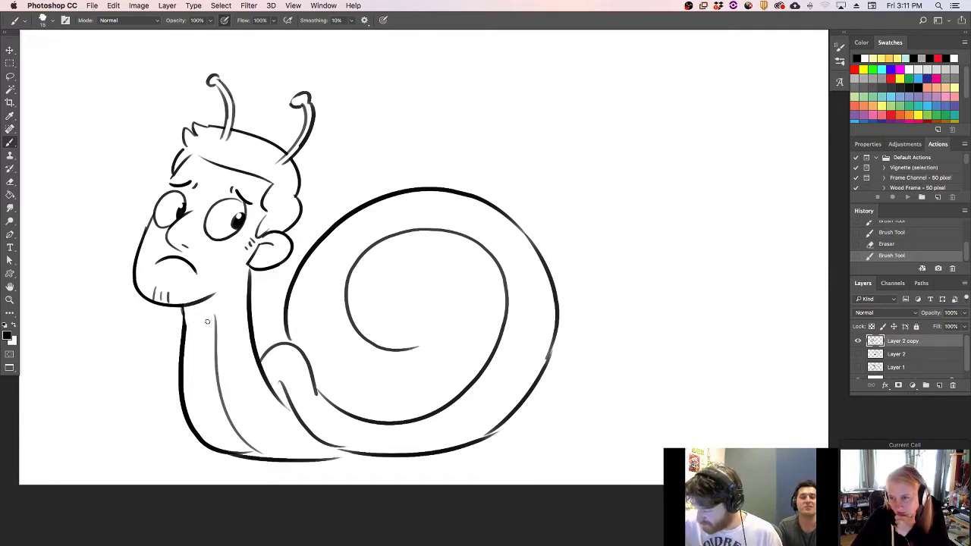
key(e)
drag(271, 451, 241, 442)
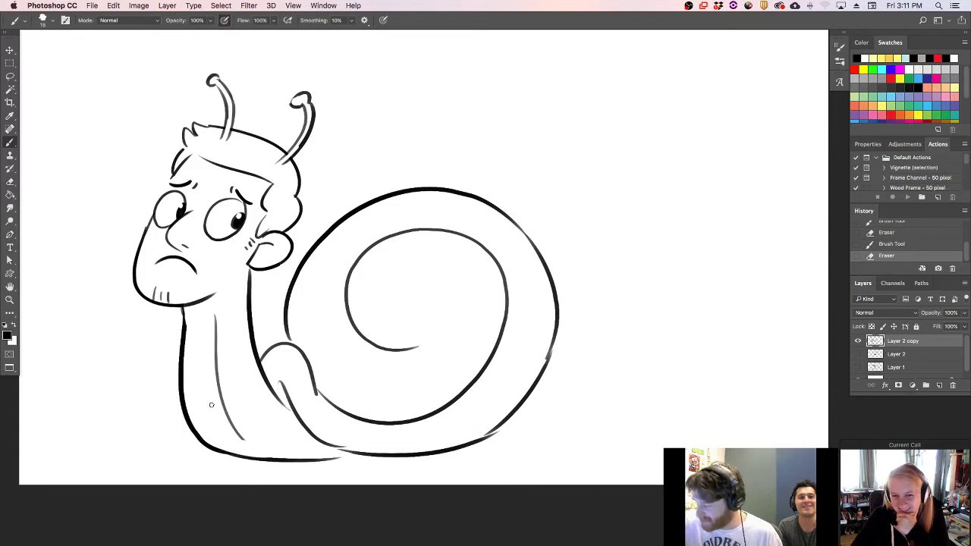
- Draw a pointed tail behind the shell, join the base line beneath it, and continue the spiral into the shell's centre
drag(519, 410, 600, 434)
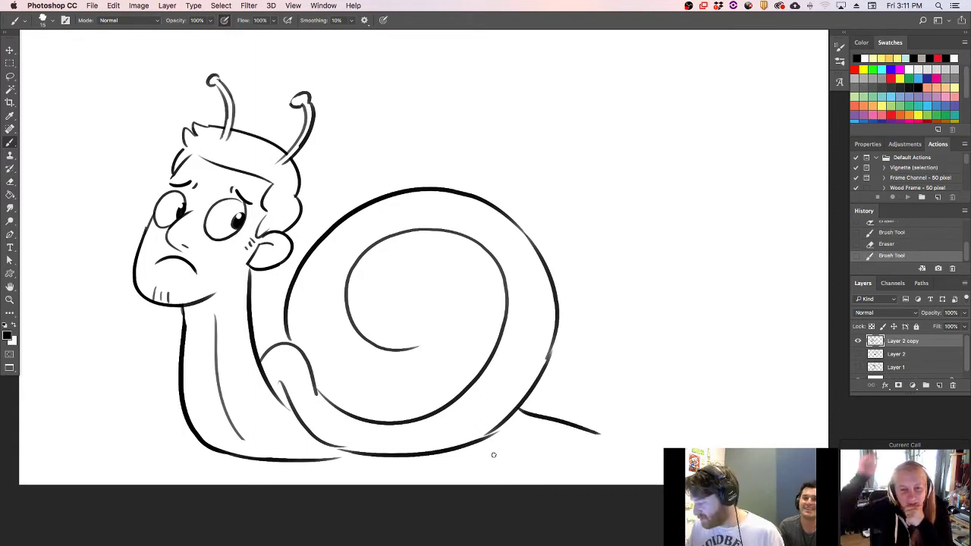
mouse_move(455, 455)
mouse_down()
mouse_move(604, 451)
mouse_move(535, 457)
mouse_move(582, 449)
mouse_move(600, 433)
mouse_up()
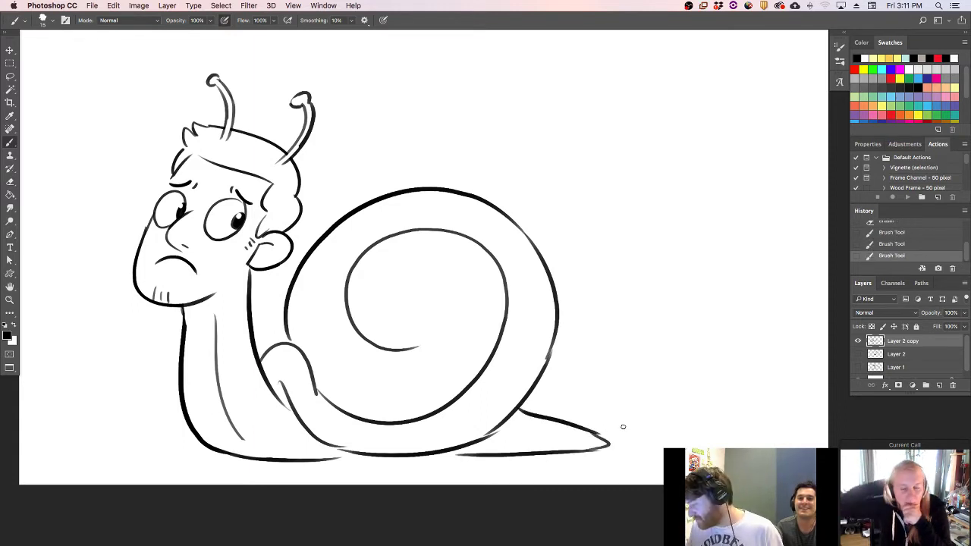
drag(334, 459, 470, 456)
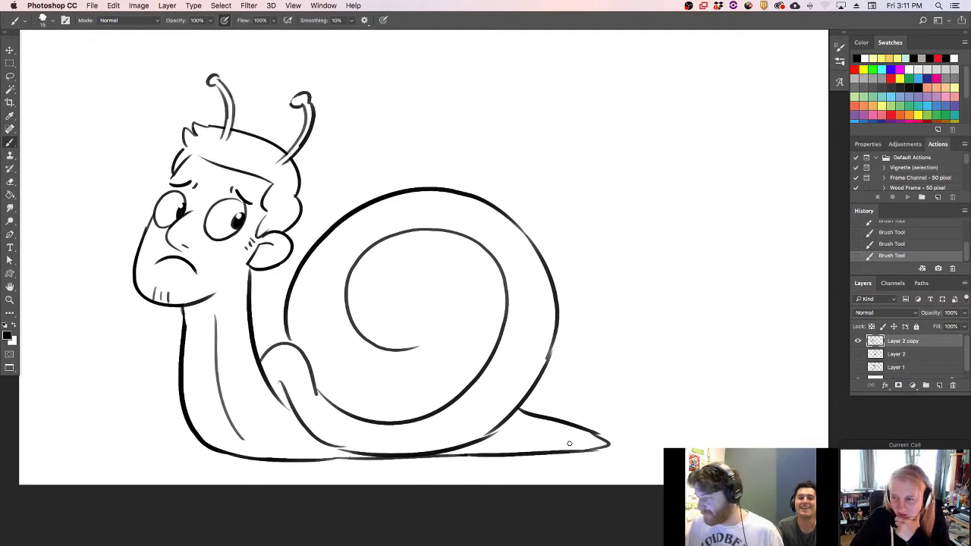
mouse_move(414, 348)
mouse_down()
mouse_move(407, 292)
mouse_move(428, 295)
mouse_move(403, 304)
mouse_up()
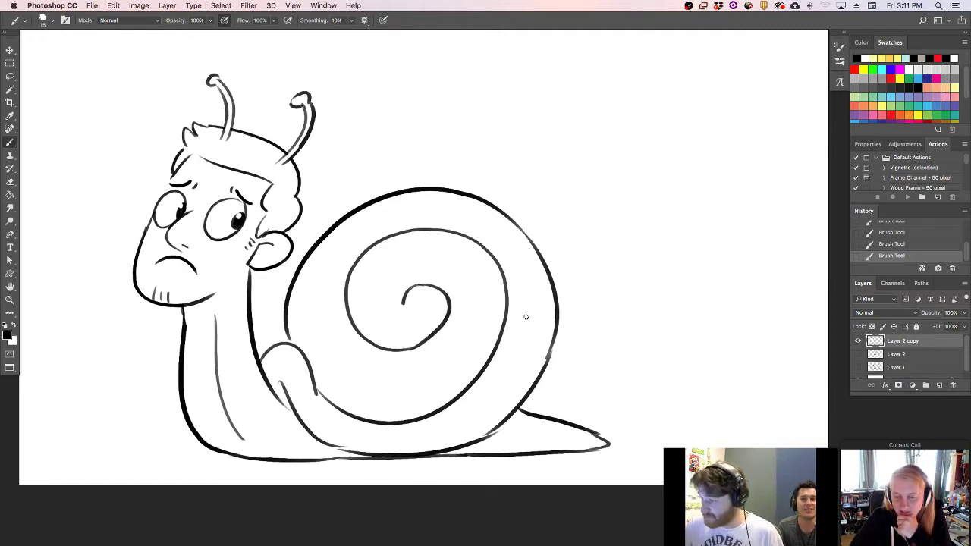
- Erase the lower edges of both eyes and draw pooling tears that drip from them
key(e)
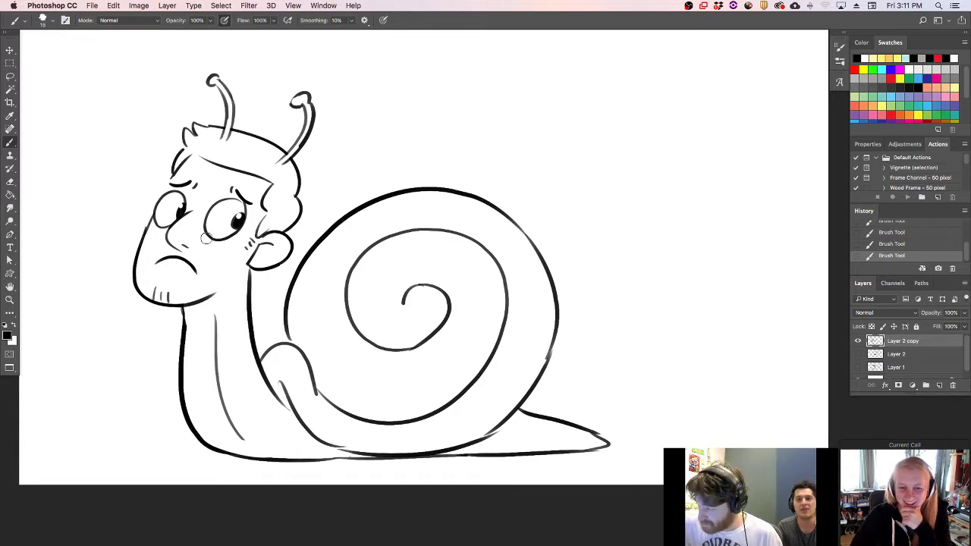
drag(217, 240, 226, 246)
mouse_move(155, 228)
mouse_down()
mouse_move(221, 239)
mouse_move(224, 251)
mouse_up()
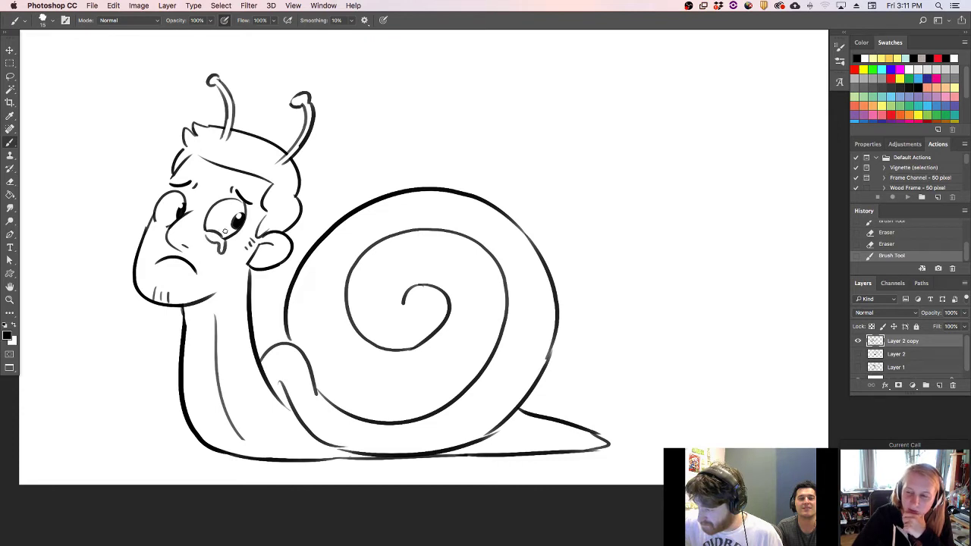
drag(152, 221, 165, 229)
key(super+z)
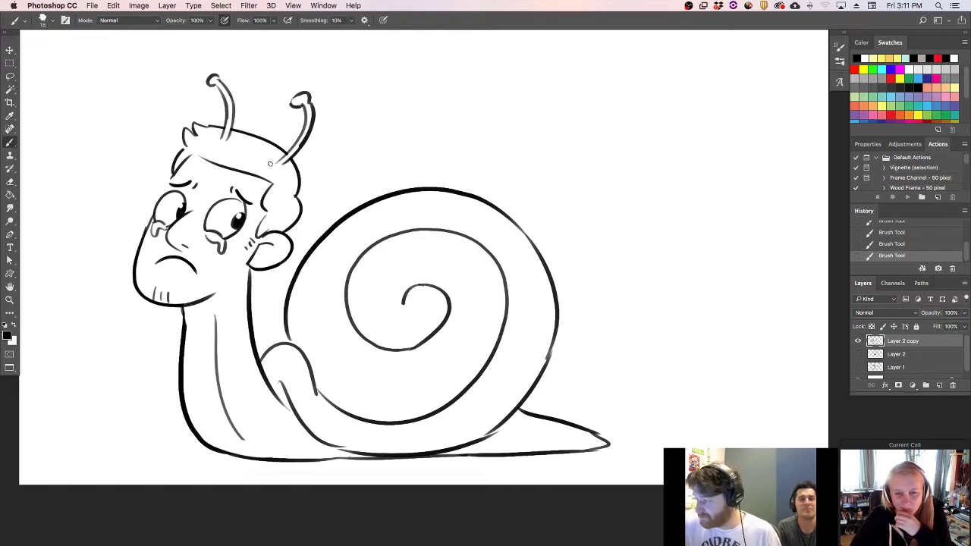
- Add short curved lines at the bases of both stalks and redraw the inner folds and lobe of the ear
drag(270, 163, 287, 166)
drag(217, 139, 227, 145)
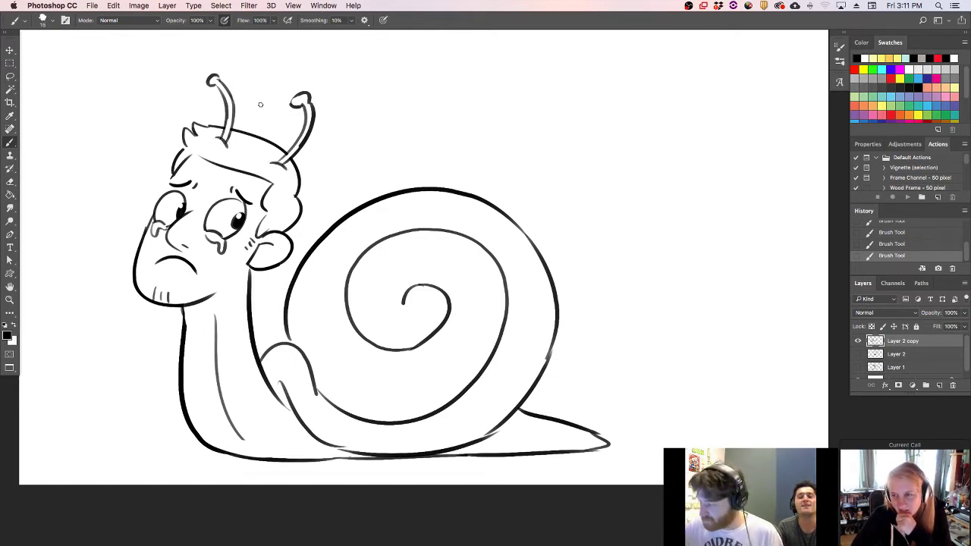
mouse_move(267, 241)
mouse_down()
mouse_move(260, 267)
mouse_move(290, 251)
mouse_move(250, 248)
mouse_move(288, 230)
mouse_move(260, 257)
mouse_up()
key(super+z)
key(super+z)
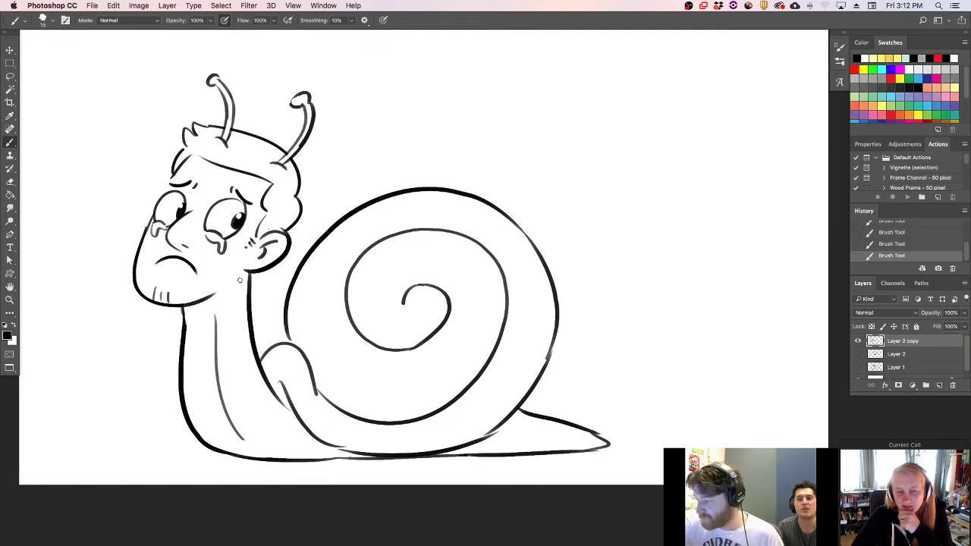
- Extend the jaw line, add short crease marks down the front of the neck, and draw a wavy line along the tail
mouse_move(229, 287)
mouse_down()
mouse_move(191, 335)
mouse_move(209, 320)
mouse_move(184, 358)
mouse_up()
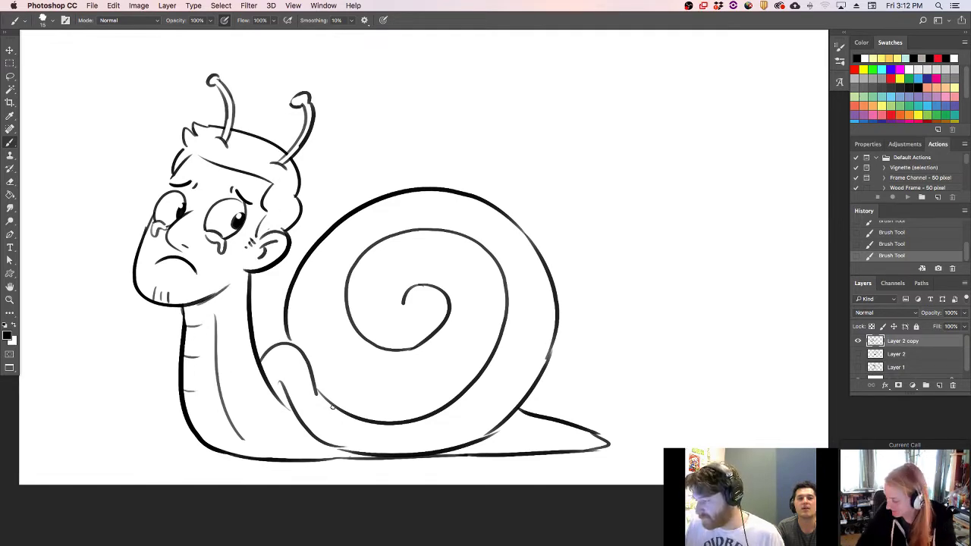
mouse_move(494, 442)
mouse_down()
mouse_move(575, 440)
mouse_move(599, 438)
mouse_up()
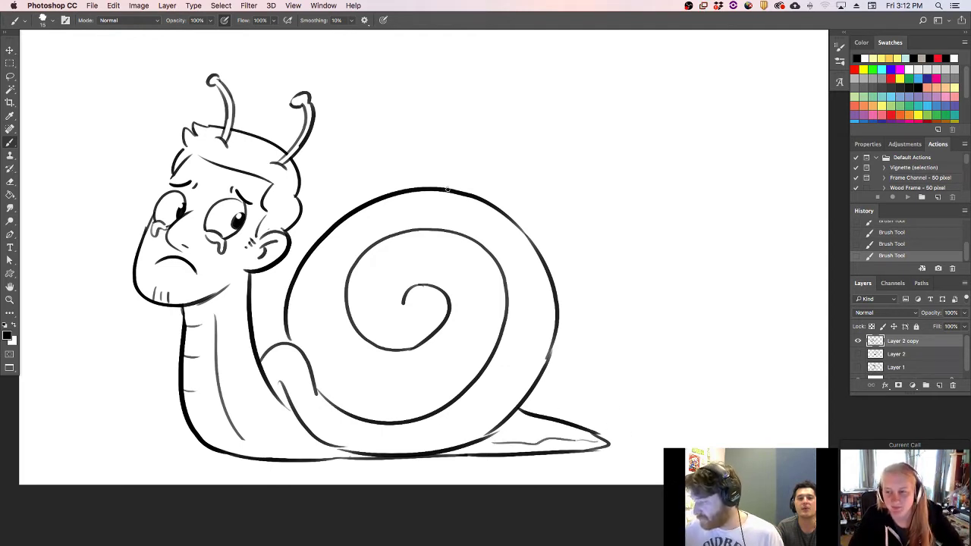
- Refine the inner end of the shell's spiral and redraw the shell lip with a small dark curl beside the neck
drag(408, 307, 403, 307)
mouse_move(315, 392)
mouse_down()
mouse_move(309, 244)
mouse_move(263, 364)
mouse_move(274, 390)
mouse_move(276, 366)
mouse_move(277, 398)
mouse_move(268, 383)
mouse_move(283, 378)
mouse_move(278, 365)
mouse_move(285, 409)
mouse_move(284, 367)
mouse_move(273, 381)
mouse_move(291, 401)
mouse_move(287, 374)
mouse_up()
key(super+z)
key(e)
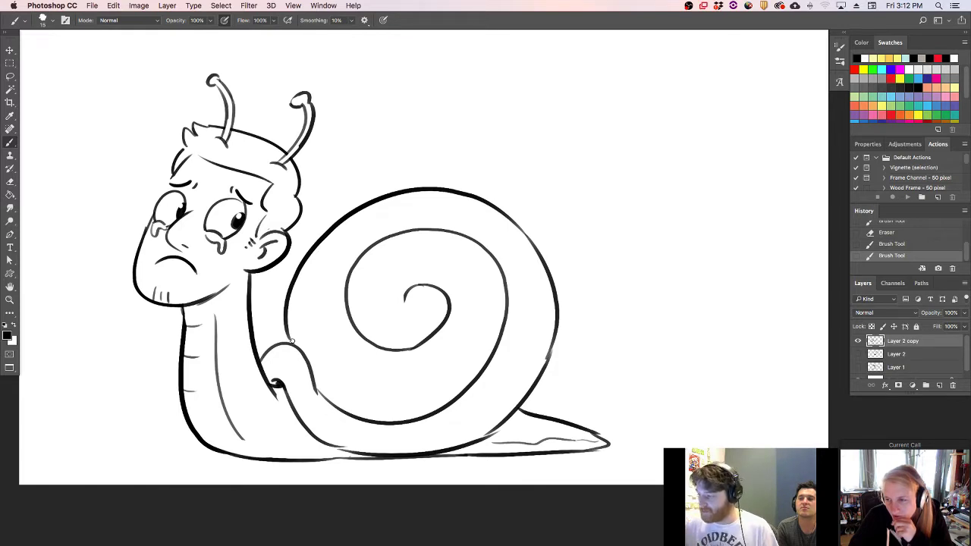
- Replace the outline at the back of the hair with a fuller curve and add short hair strokes inside it
key(e)
mouse_move(297, 196)
mouse_down()
mouse_move(294, 169)
mouse_move(302, 176)
mouse_move(290, 158)
mouse_up()
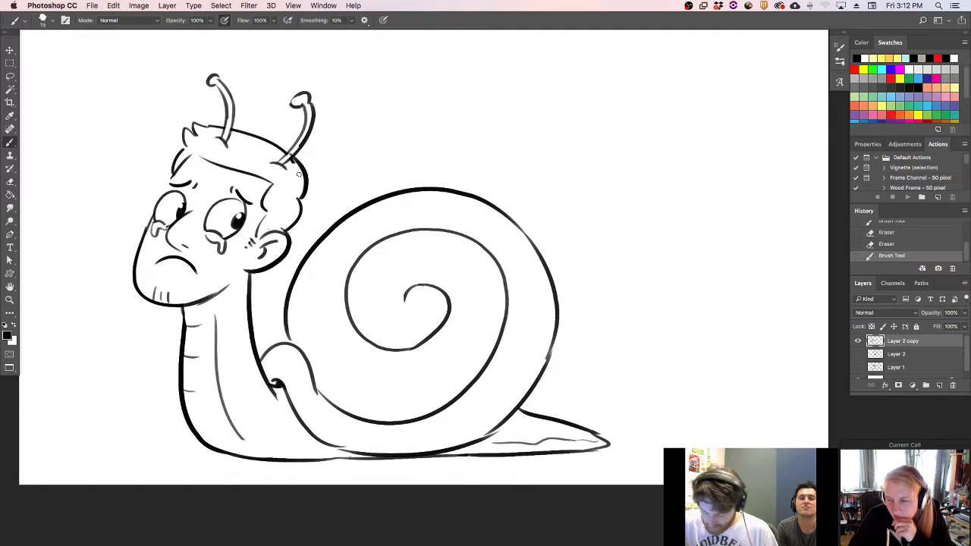
key(super+z)
drag(305, 199, 292, 156)
key(super+z)
drag(304, 198, 288, 154)
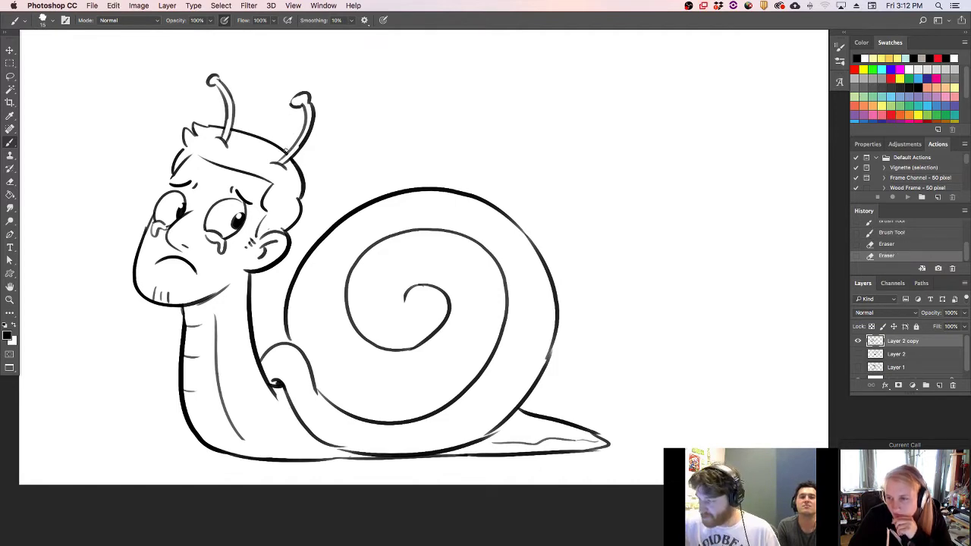
key(super+z)
drag(302, 200, 289, 157)
key(super+z)
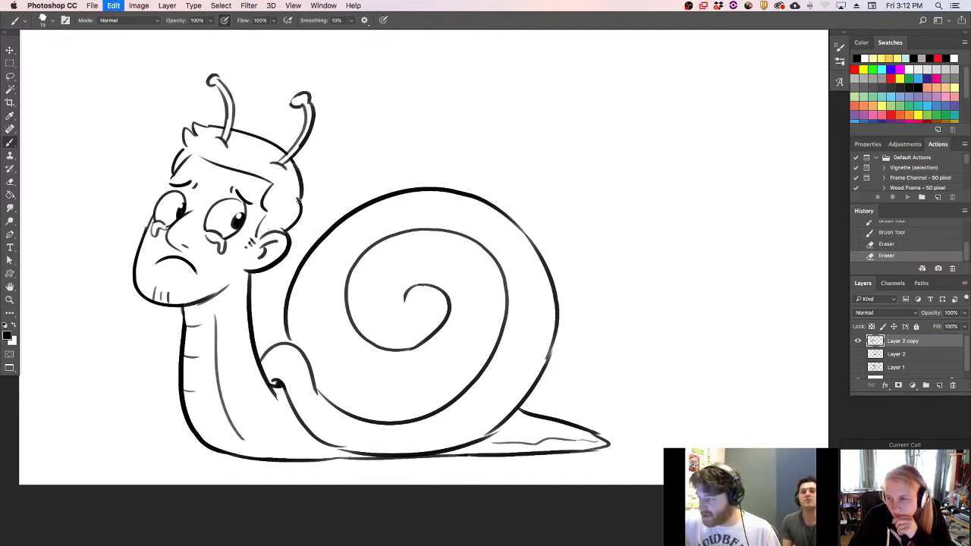
drag(301, 201, 291, 158)
drag(290, 193, 294, 184)
drag(291, 193, 286, 181)
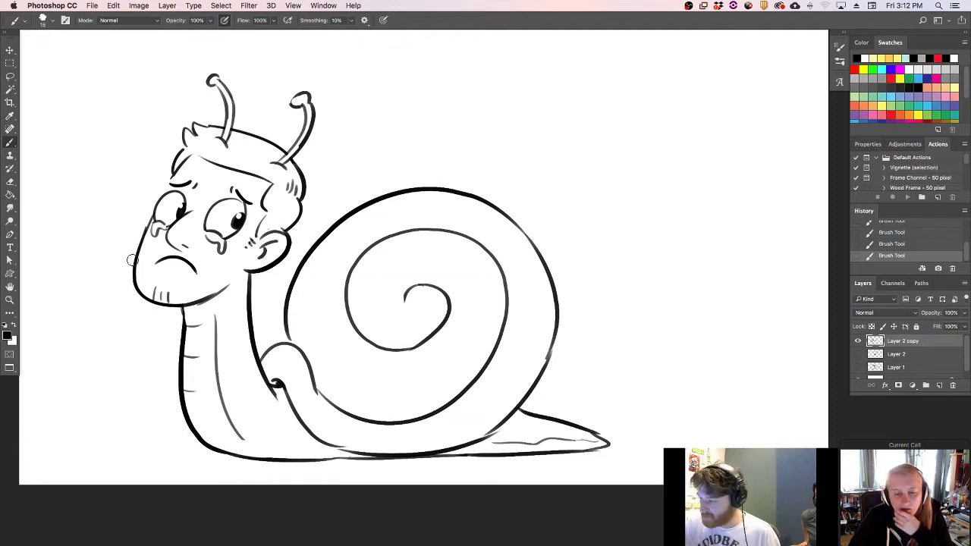
- Clean up the front outline of the face and cheek, and close the shell outline where it meets the lip
mouse_move(146, 215)
mouse_down()
mouse_move(140, 231)
mouse_move(161, 190)
mouse_up()
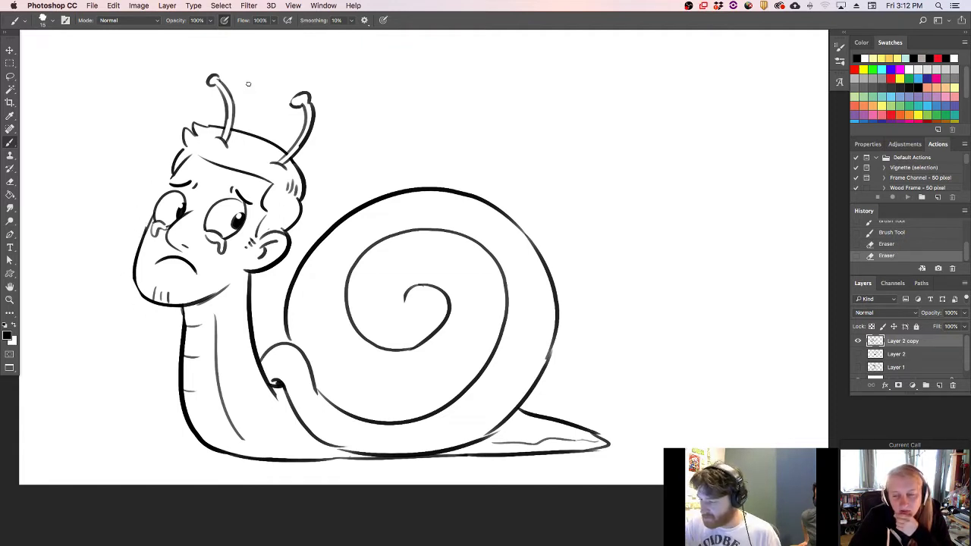
drag(142, 294, 138, 262)
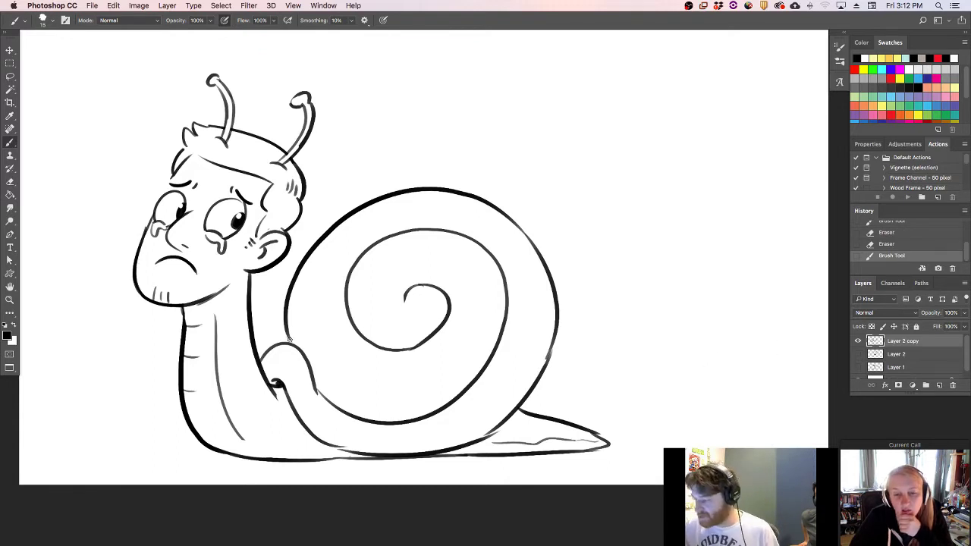
drag(288, 339, 287, 320)
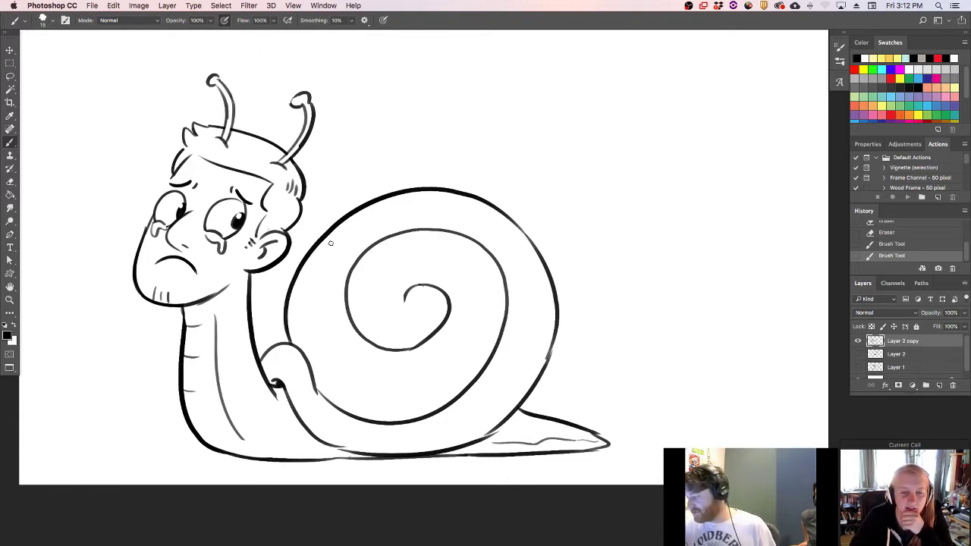
- Clean up the line where the shell meets the tail, and draw a thin wavy slime trail under and behind the snail, ending in a small droplet
key(e)
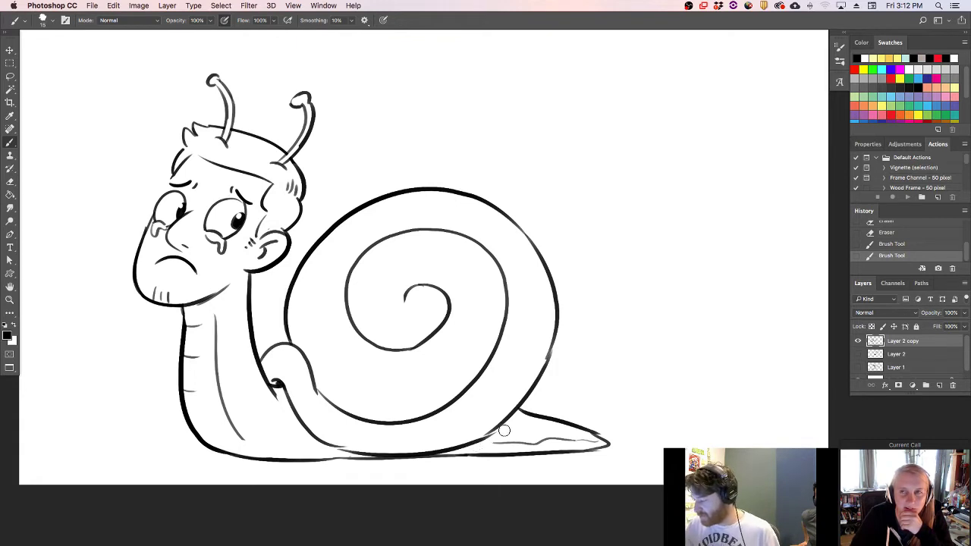
drag(503, 428, 509, 423)
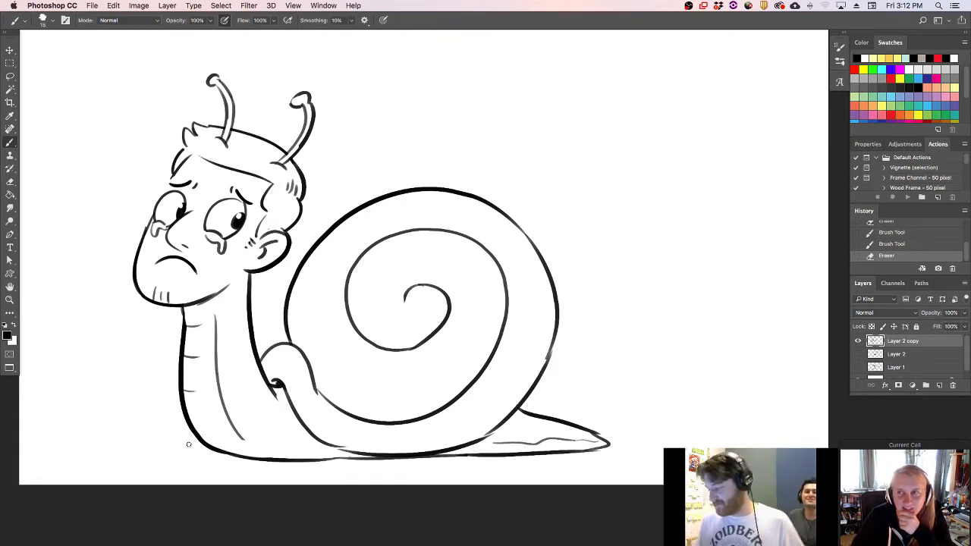
drag(179, 453, 314, 467)
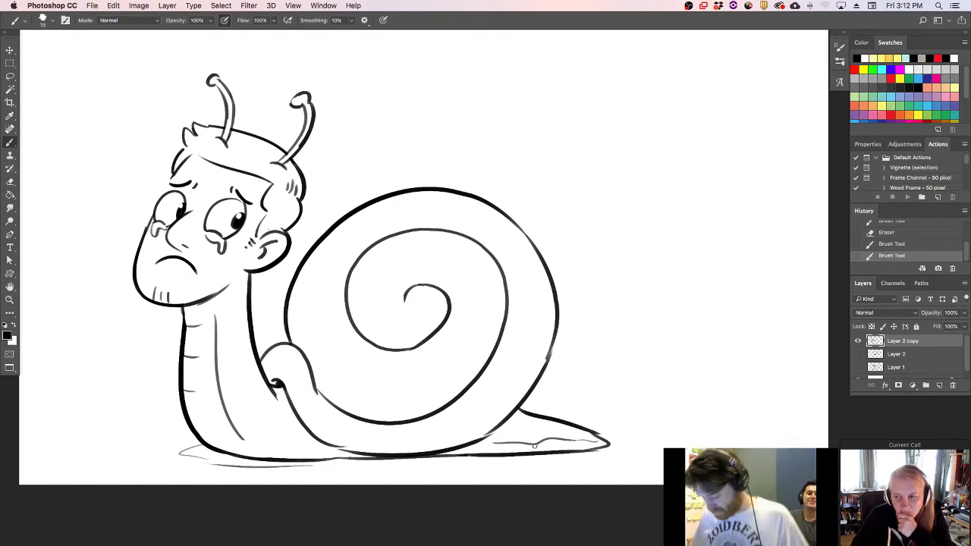
key(super+z)
mouse_move(204, 458)
mouse_down()
mouse_move(279, 469)
mouse_move(431, 468)
mouse_move(622, 460)
mouse_move(678, 444)
mouse_up()
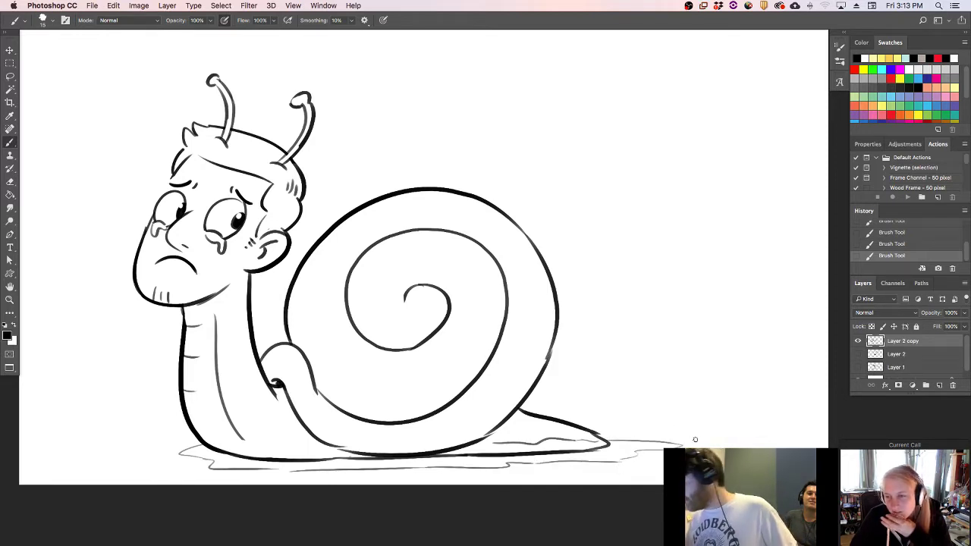
drag(705, 440, 692, 447)
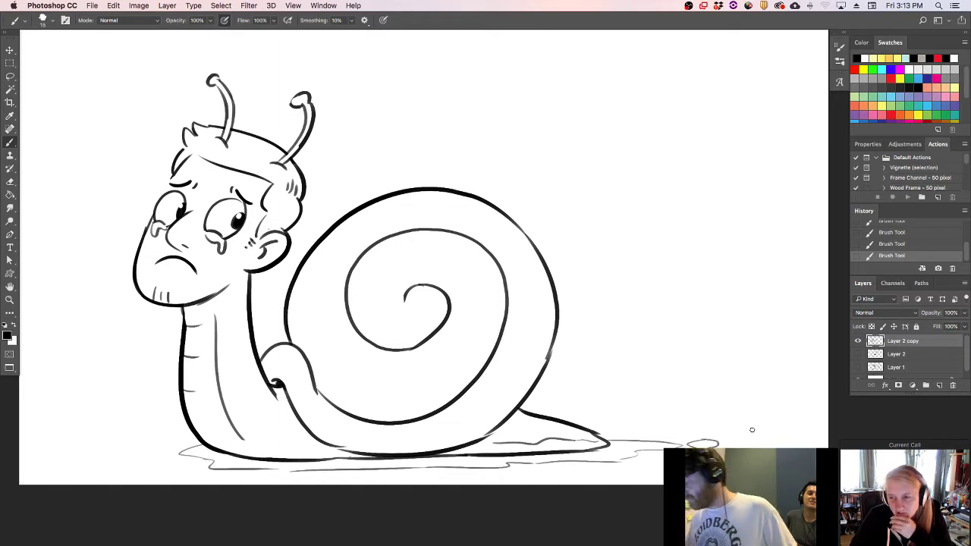
- Scale the snail-man down to about 77% and move him to the lower right of the canvas
key(super+t)
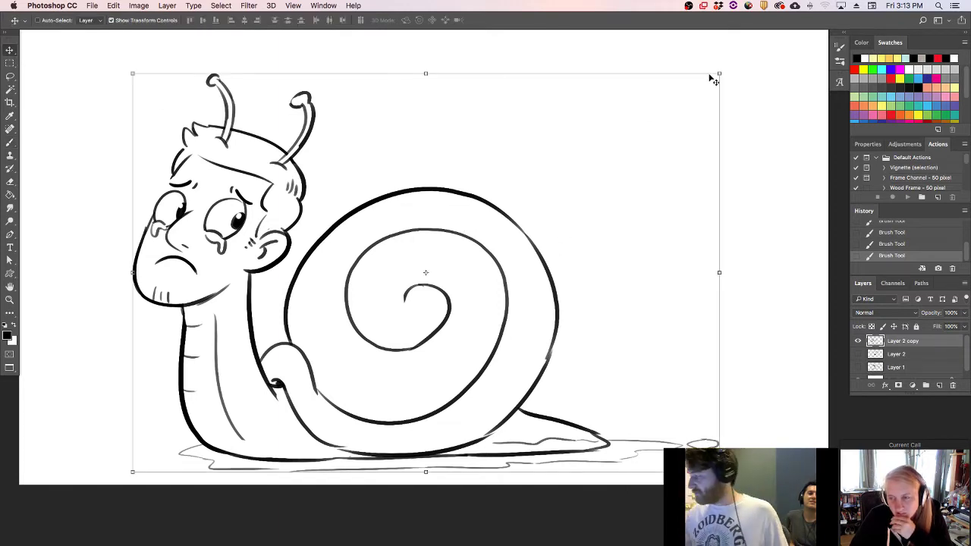
mouse_move(711, 78)
mouse_down()
mouse_move(599, 187)
mouse_move(586, 164)
mouse_up()
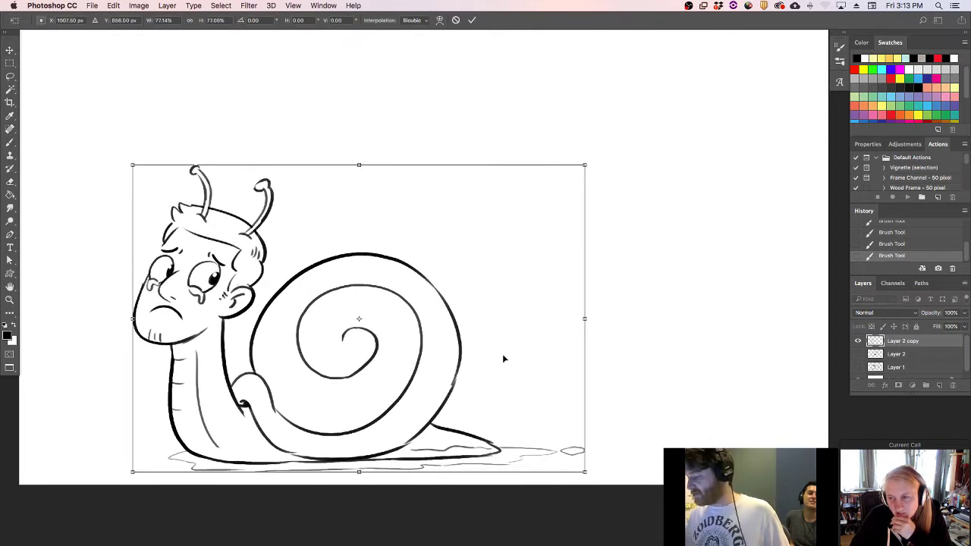
drag(502, 354, 704, 347)
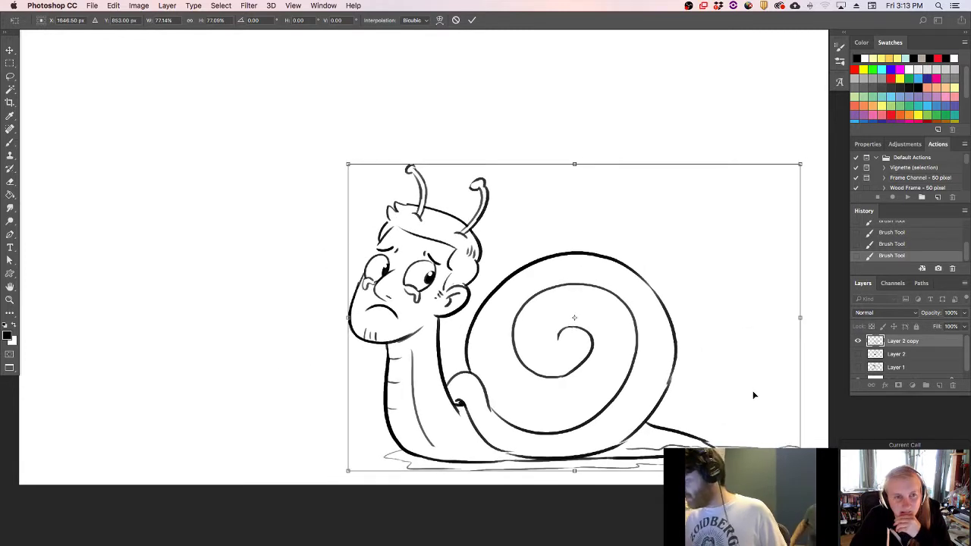
drag(754, 394, 755, 397)
key(Return)
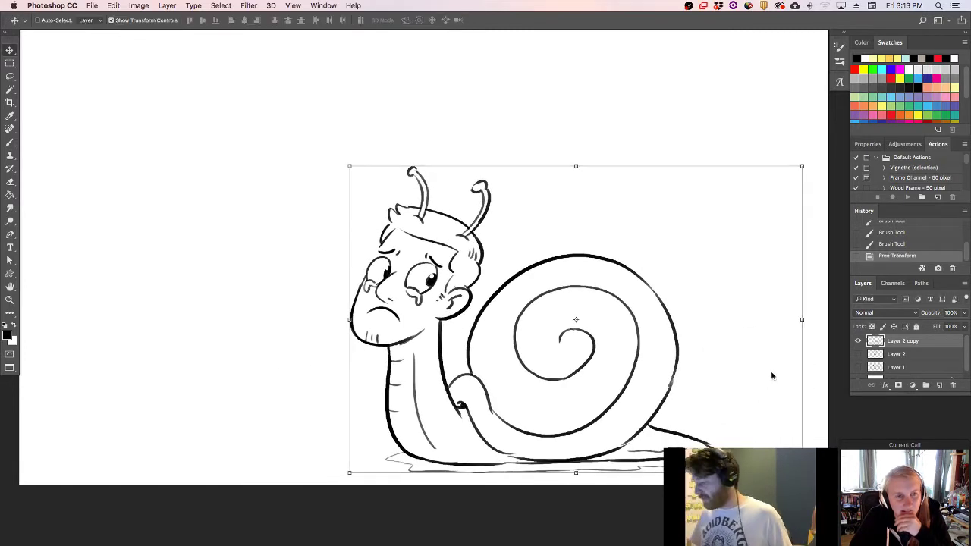
- Clean up the rear eye stalk by erasing rough parts and redrawing its rounded tip and inner edge
click(10, 62)
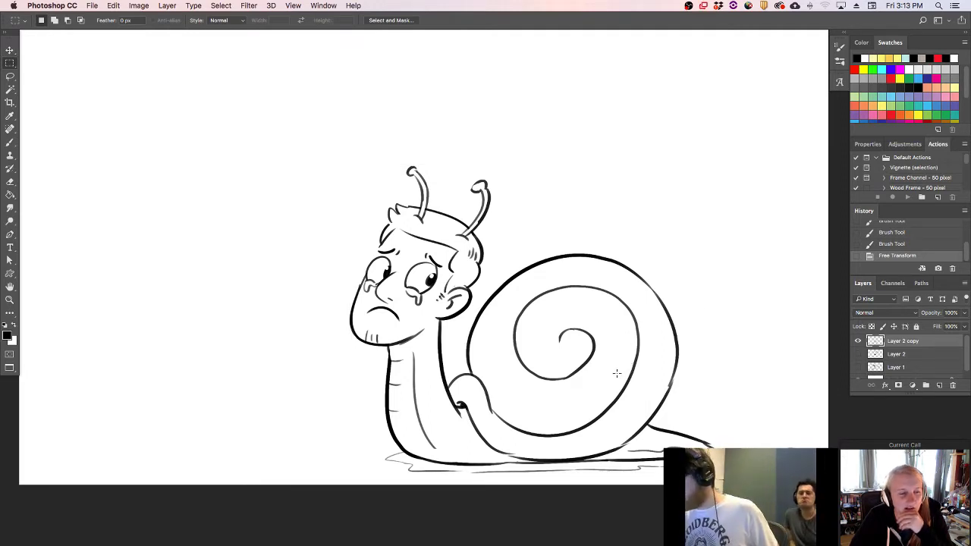
click(16, 144)
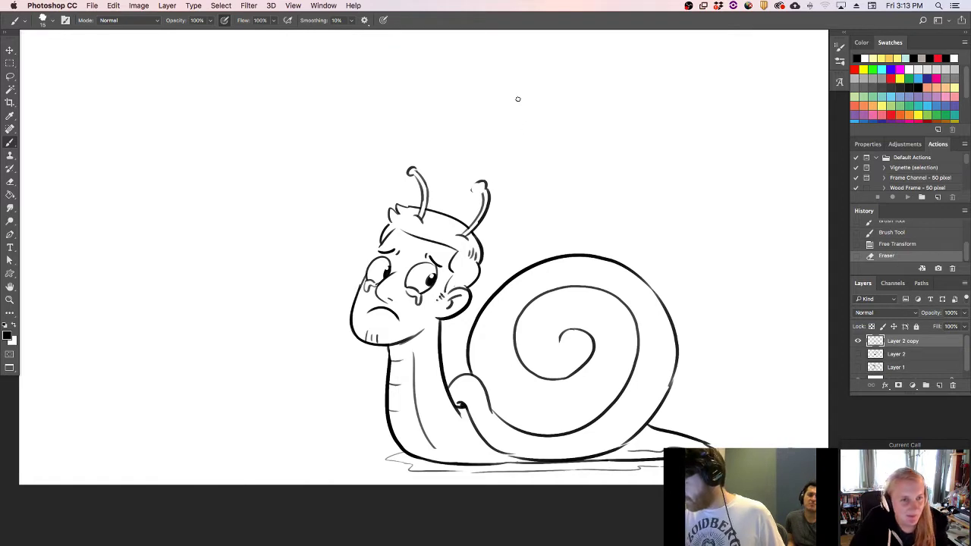
mouse_move(473, 187)
mouse_down()
mouse_move(484, 209)
mouse_move(474, 226)
mouse_up()
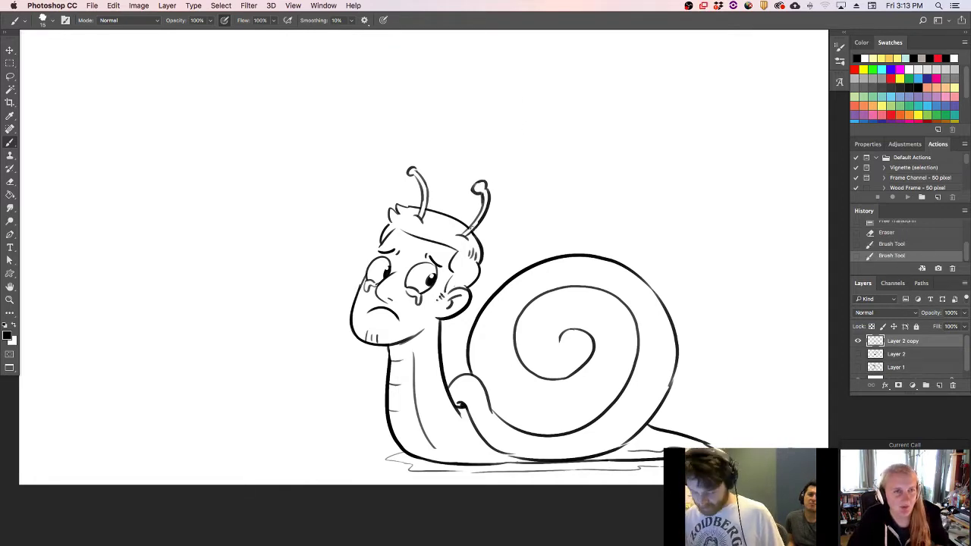
key(super+z)
mouse_move(481, 195)
mouse_down()
mouse_move(475, 217)
mouse_move(483, 206)
mouse_up()
key(super+z)
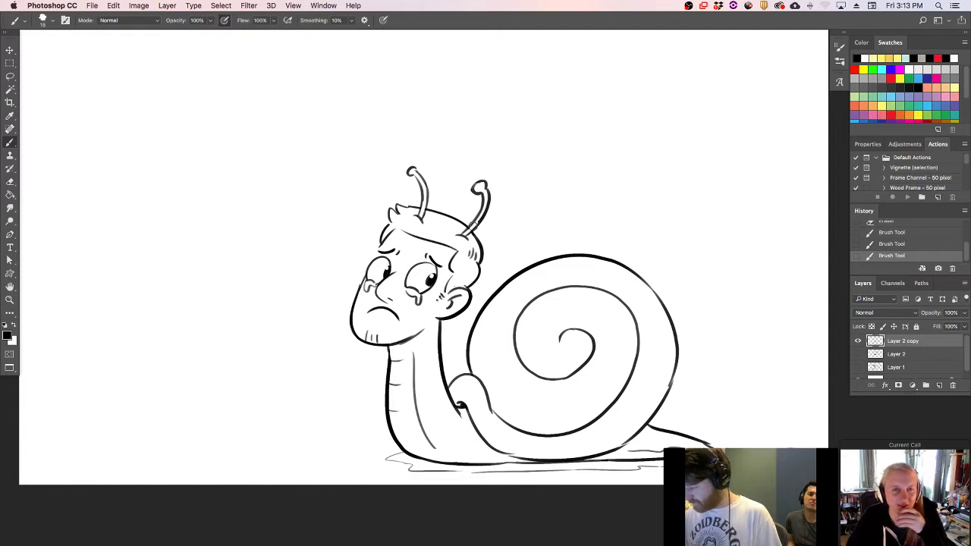
drag(482, 210, 466, 232)
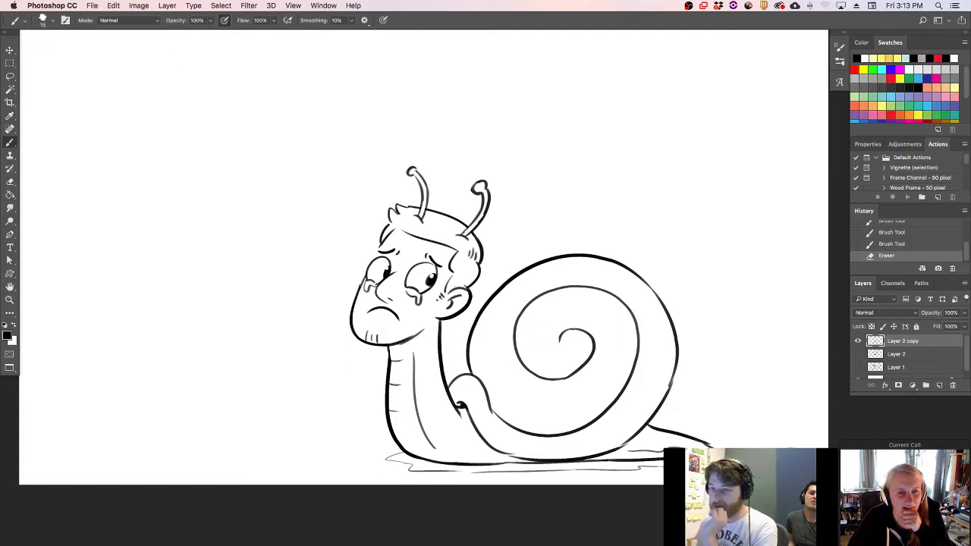
- Switch to Preview, enlarge the JPG copy of the snail drawing to inspect it, close it, and return to Photoshop
key(Tab)
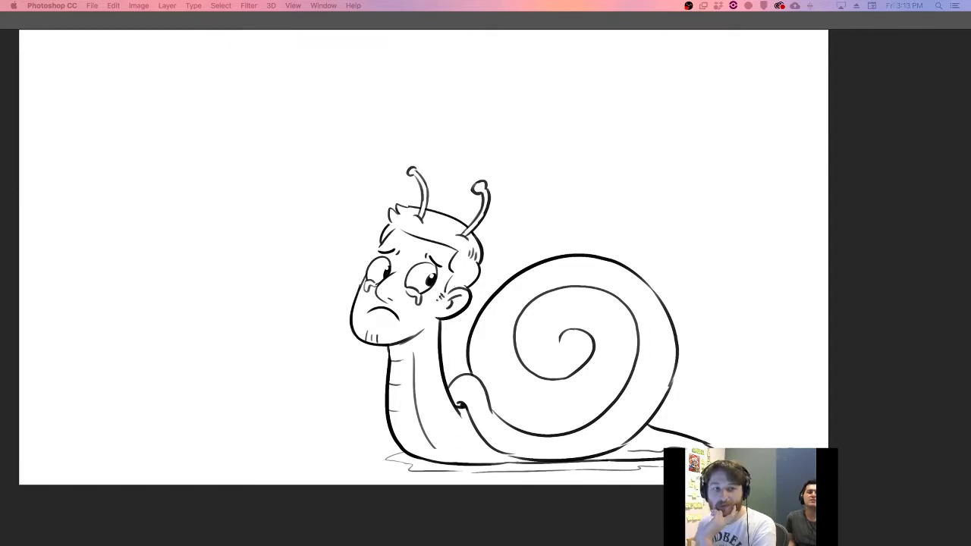
drag(0, 19, 278, 19)
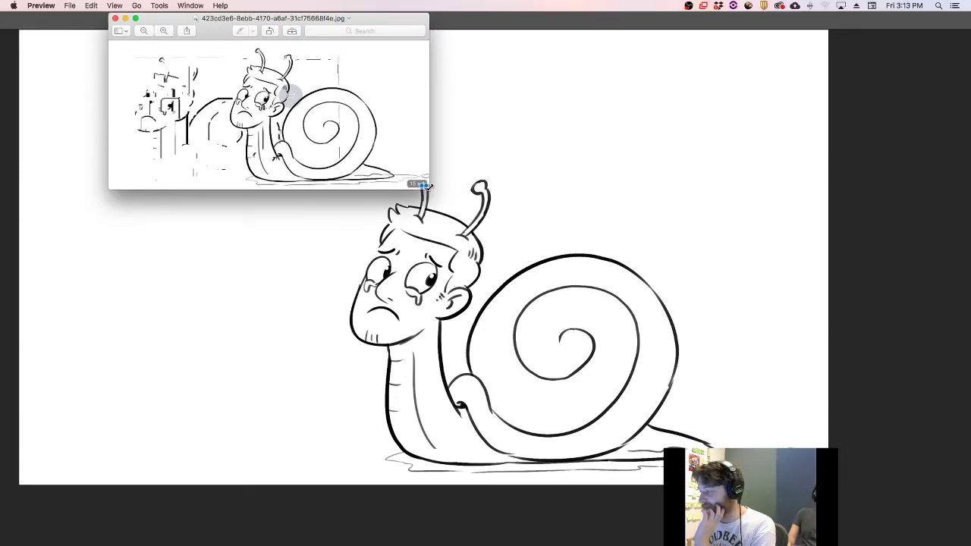
drag(427, 188, 759, 354)
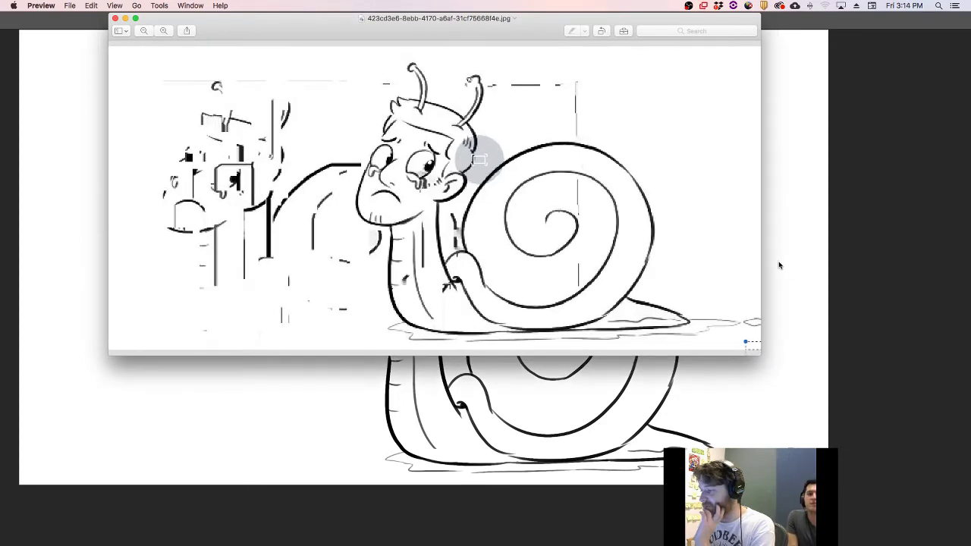
drag(440, 26, 473, 50)
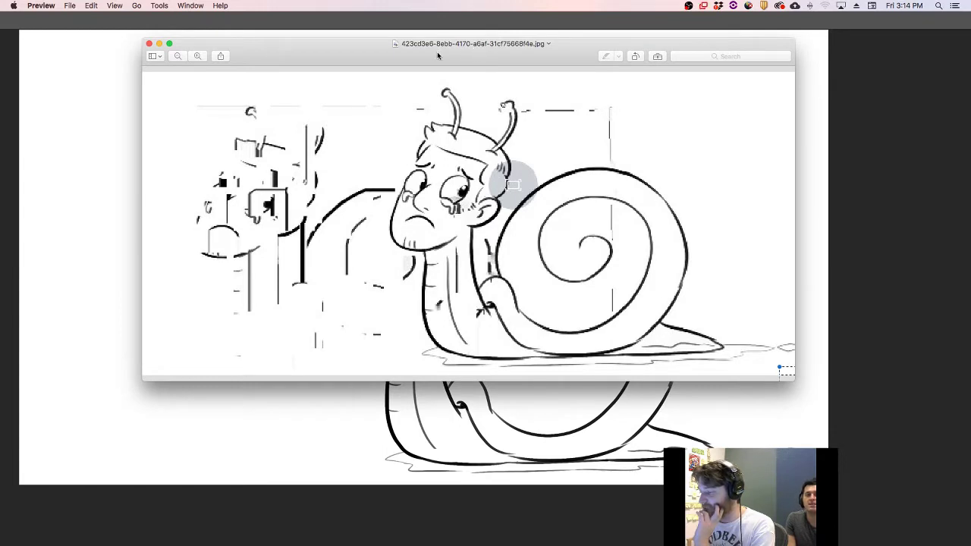
click(150, 45)
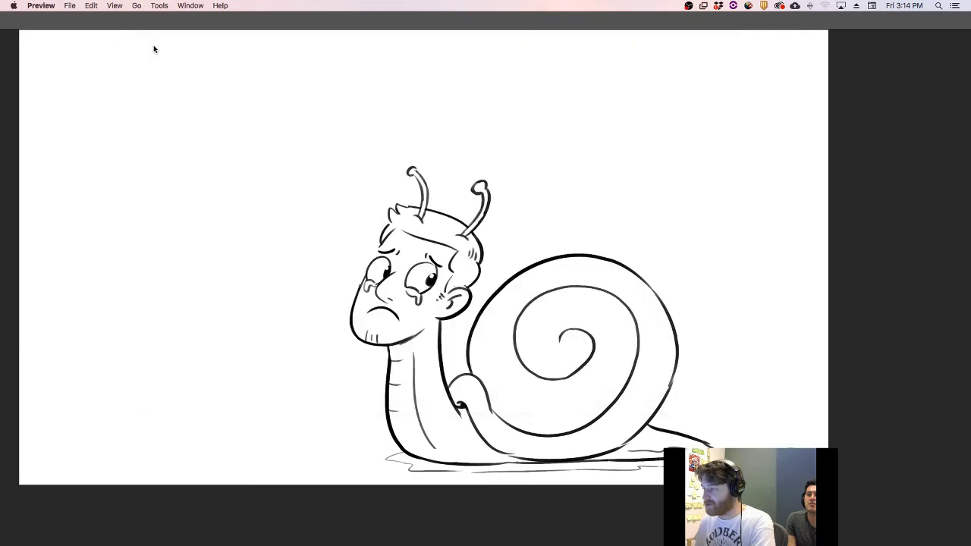
click(406, 124)
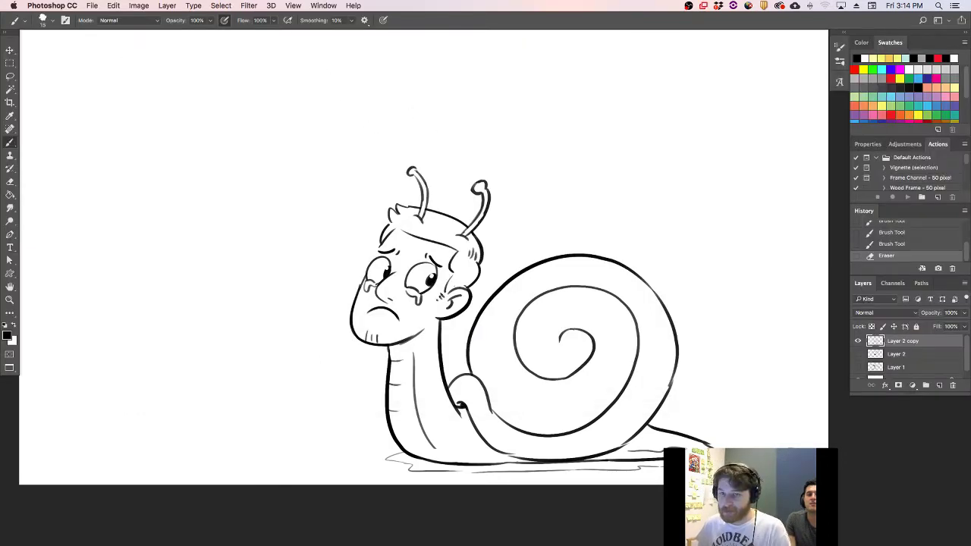
key(Tab)
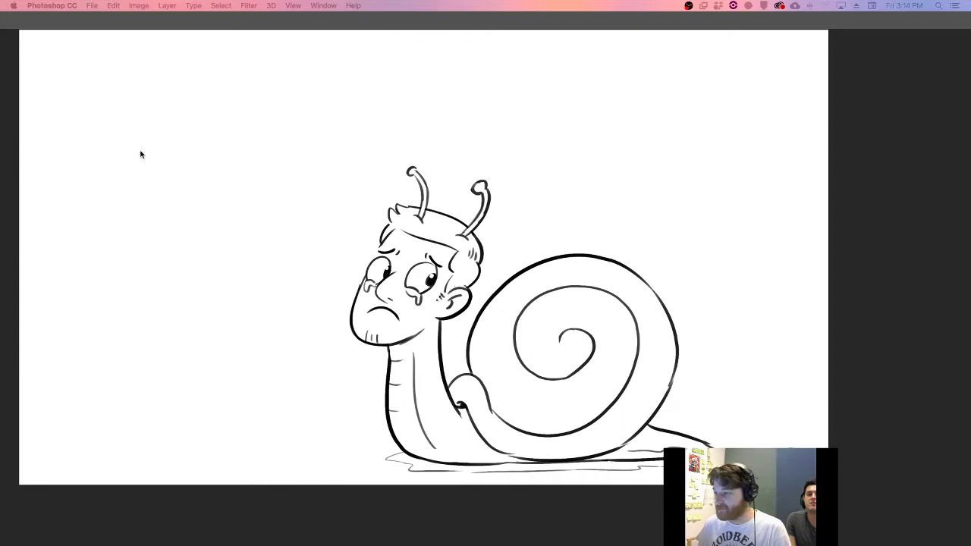
key(Tab)
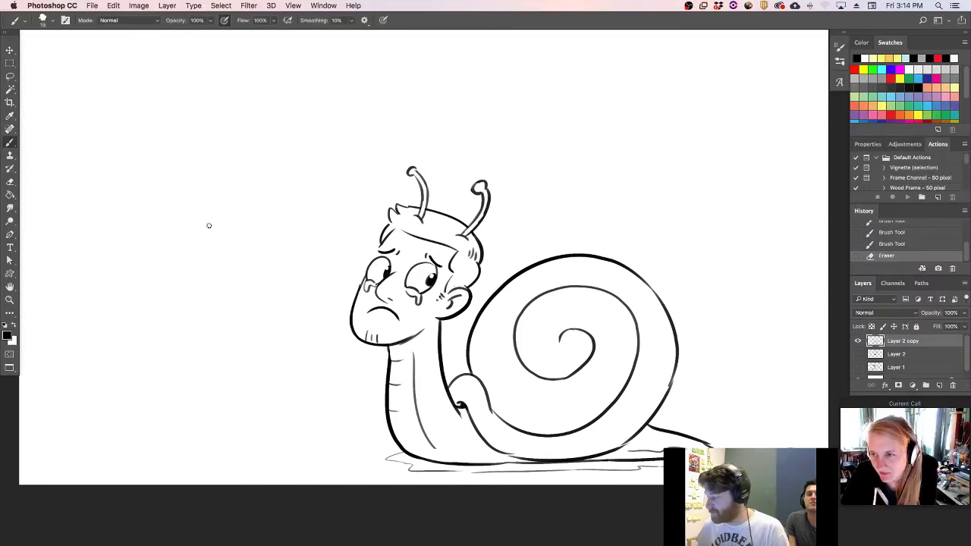
drag(918, 407, 916, 447)
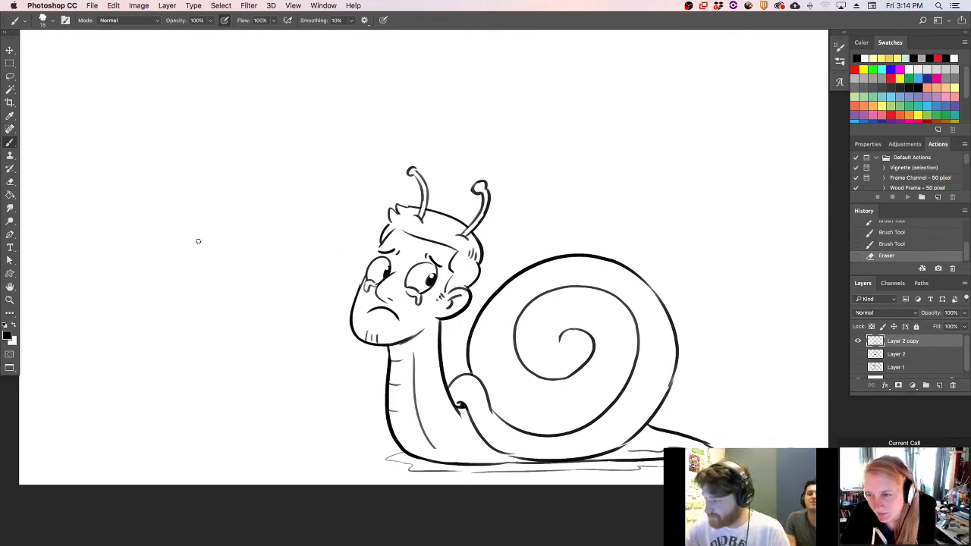
drag(188, 249, 238, 182)
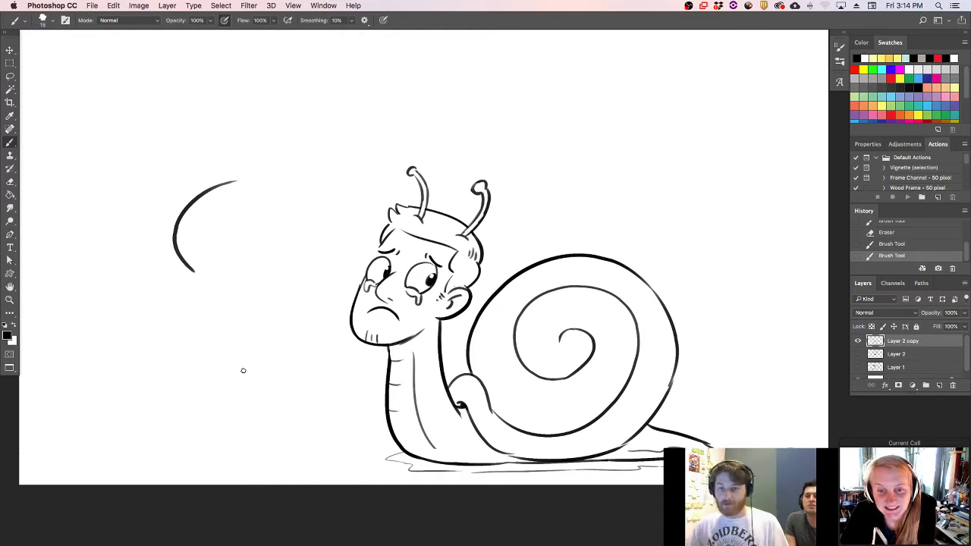
key(Tab)
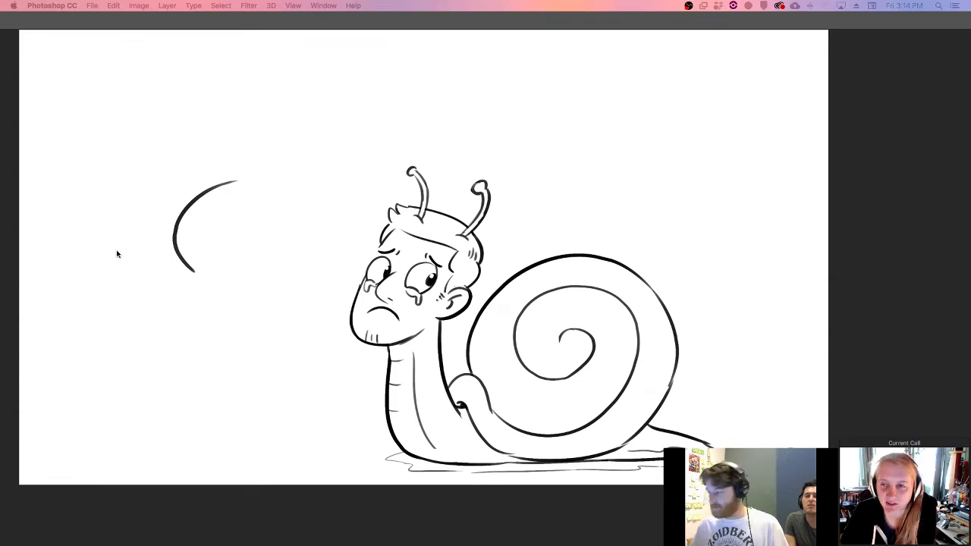
key(Tab)
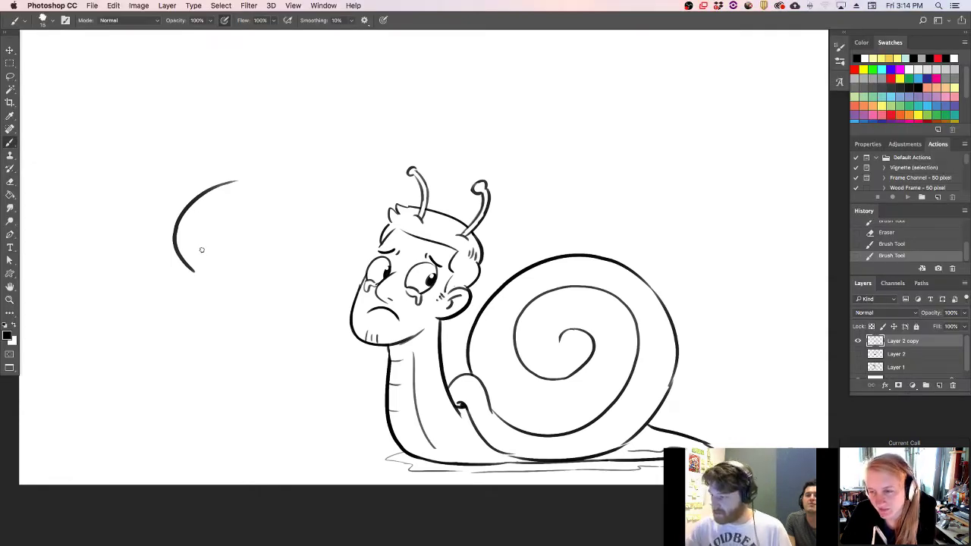
mouse_move(237, 183)
mouse_down()
mouse_move(192, 199)
mouse_move(187, 216)
mouse_move(198, 277)
mouse_move(179, 257)
mouse_up()
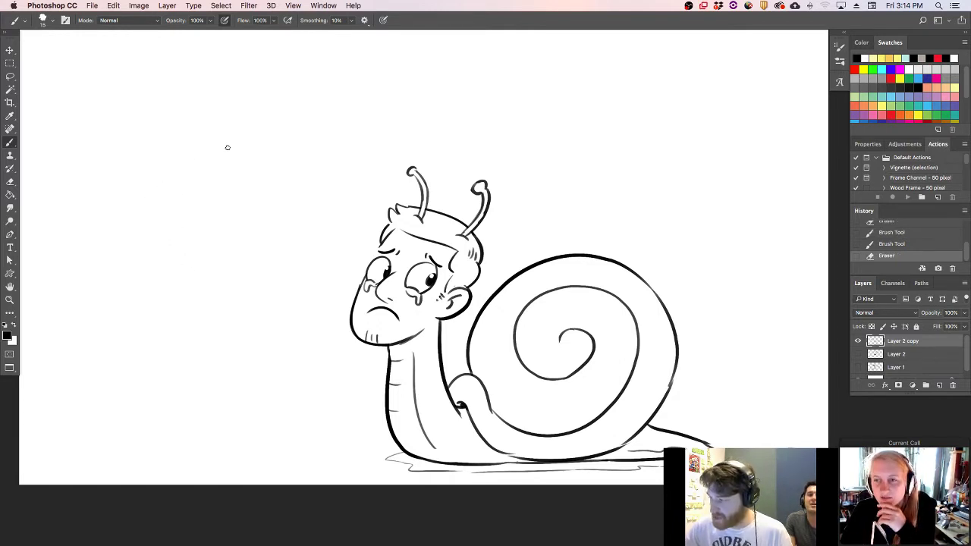
- Start a second character in the empty area before the snail with a curved head top, a small hair tuft and two round ears
drag(199, 165, 281, 219)
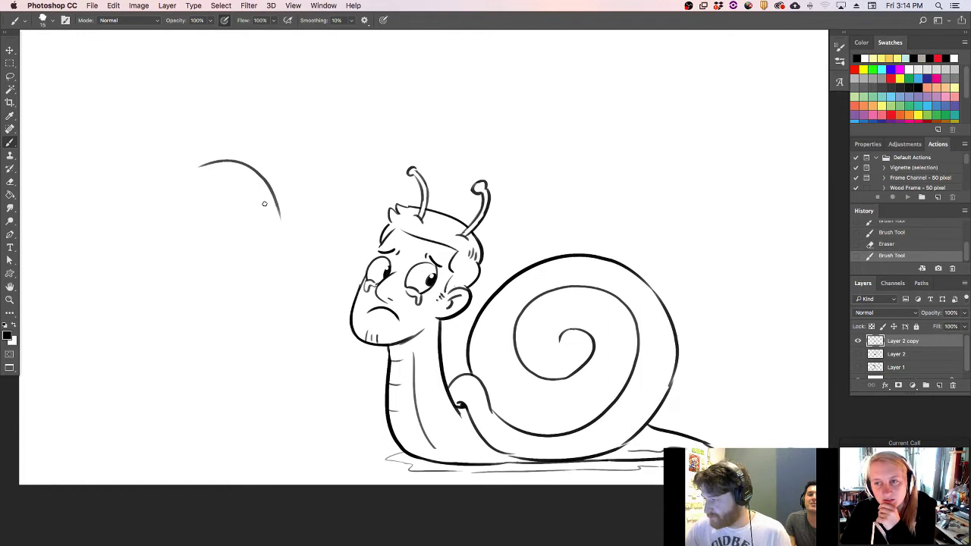
drag(159, 176, 228, 138)
key(super+z)
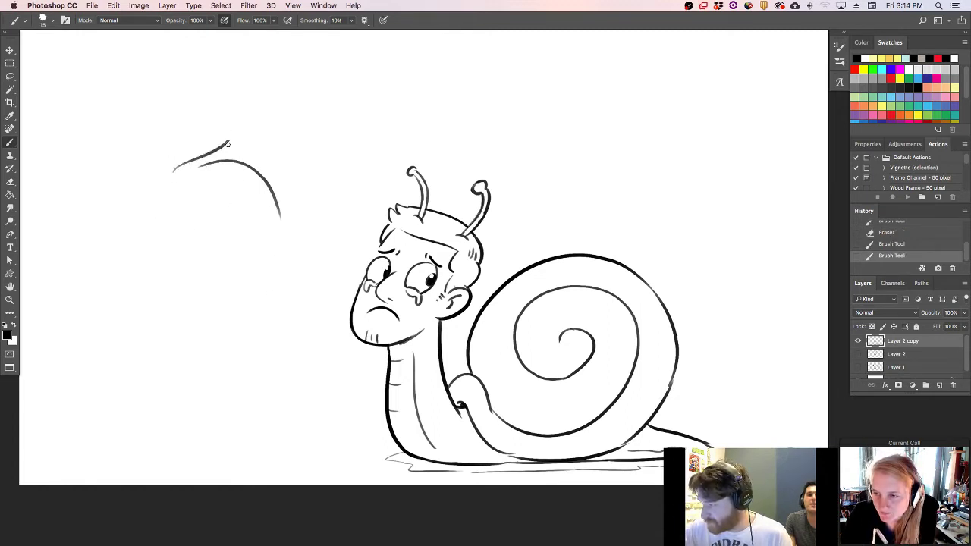
key(super+z)
mouse_move(176, 173)
mouse_down()
mouse_move(213, 139)
mouse_move(233, 156)
mouse_up()
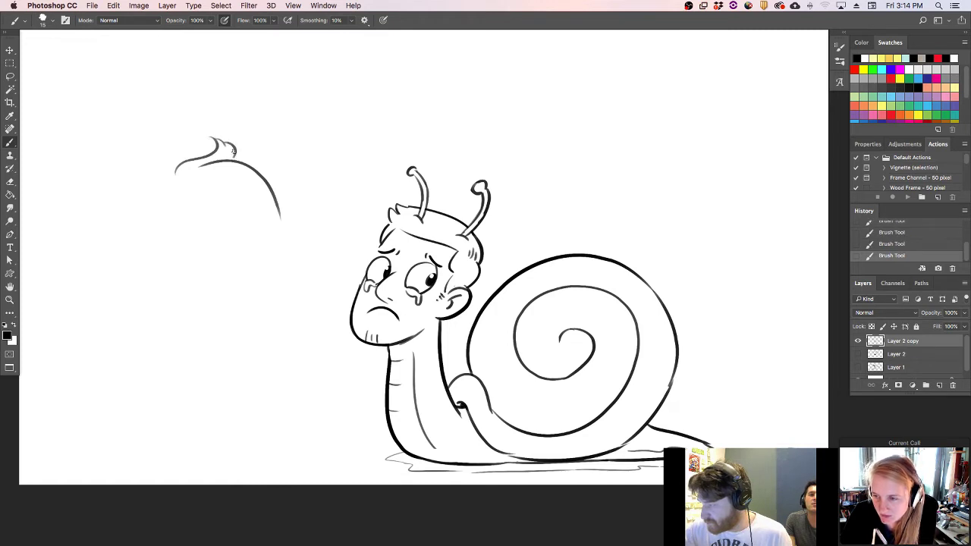
drag(173, 175, 174, 192)
drag(236, 163, 259, 163)
- Extend both sides of the second character's head downward, with a nearly straight line below the front ear and a sloping curve at the back
drag(166, 198, 169, 239)
key(super+z)
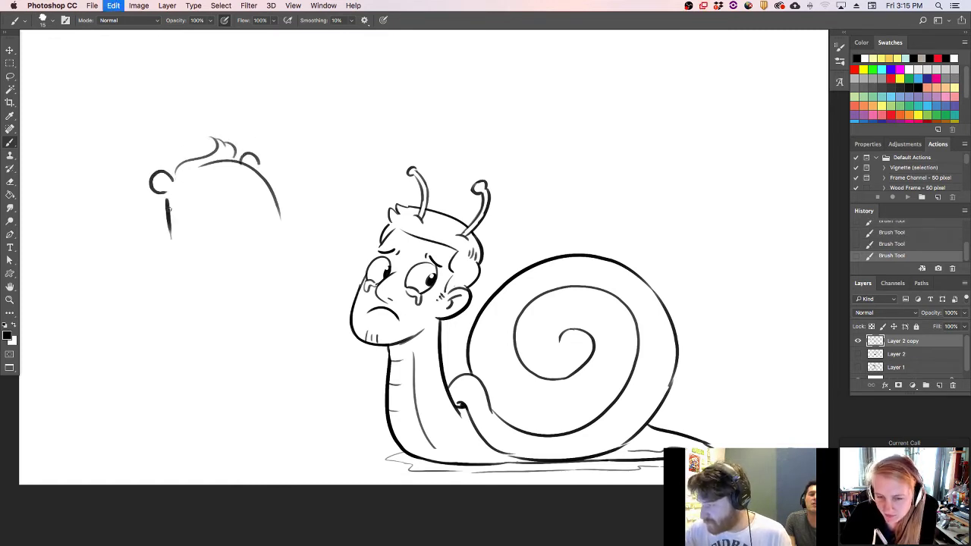
drag(162, 196, 167, 261)
drag(277, 203, 299, 287)
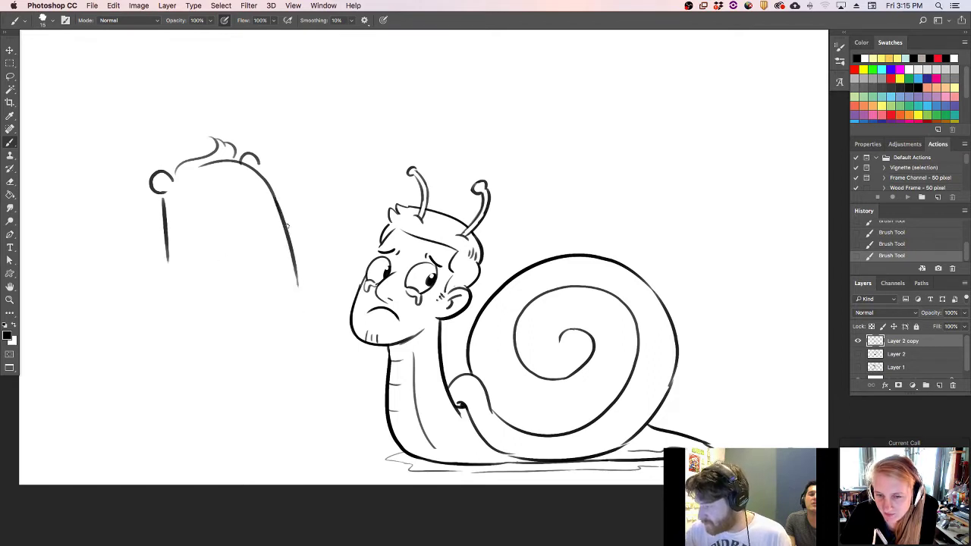
key(super+z)
drag(275, 196, 310, 354)
key(super+z)
key(super+z)
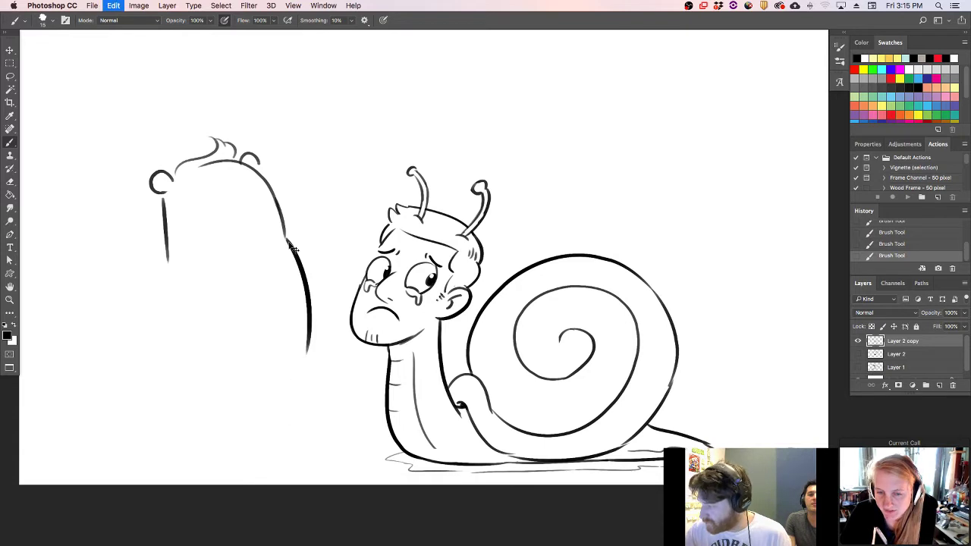
- Draw the second character's bulging body sides, a long inner line down the front, and a smaller rounded bulge below the back
drag(287, 240, 300, 372)
drag(165, 259, 199, 374)
key(super+z)
mouse_move(166, 258)
mouse_down()
mouse_move(153, 354)
mouse_move(194, 369)
mouse_up()
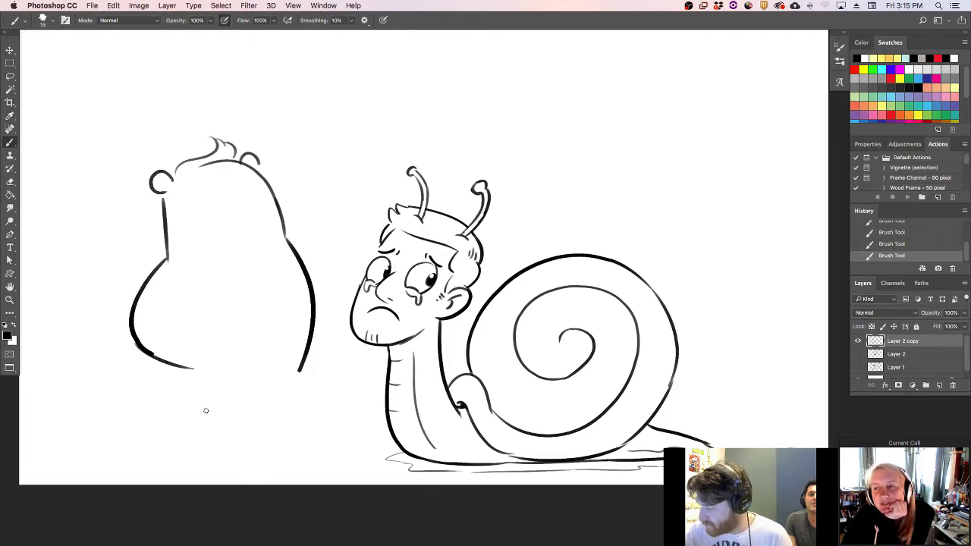
mouse_move(173, 292)
mouse_down()
mouse_move(204, 399)
mouse_move(175, 292)
mouse_up()
key(ctrl+z)
mouse_move(299, 370)
mouse_down()
mouse_move(309, 384)
mouse_move(293, 453)
mouse_up()
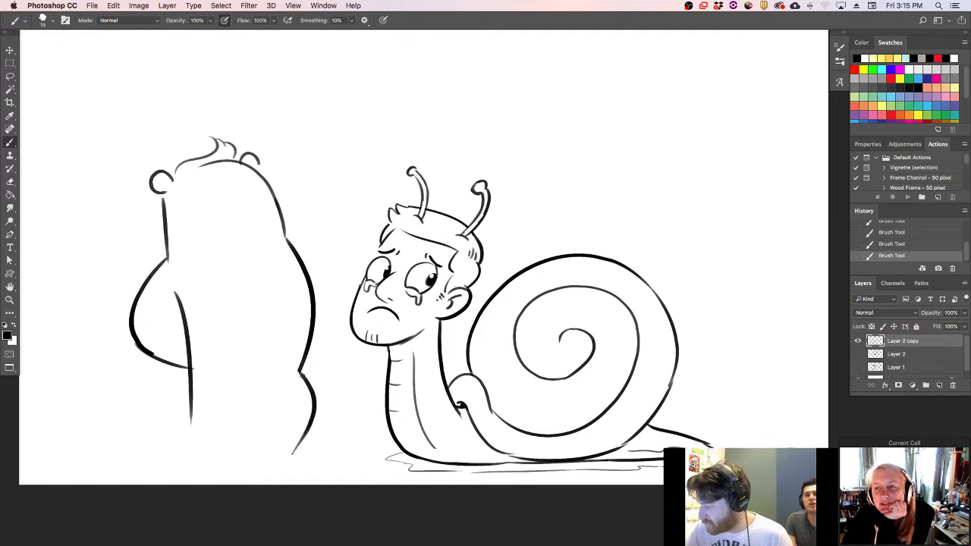
- Replace the rounded bulge below the second character's back with a smooth line tapering down to the rear foot
key(super+z)
drag(301, 373, 318, 456)
key(super+z)
drag(299, 371, 290, 453)
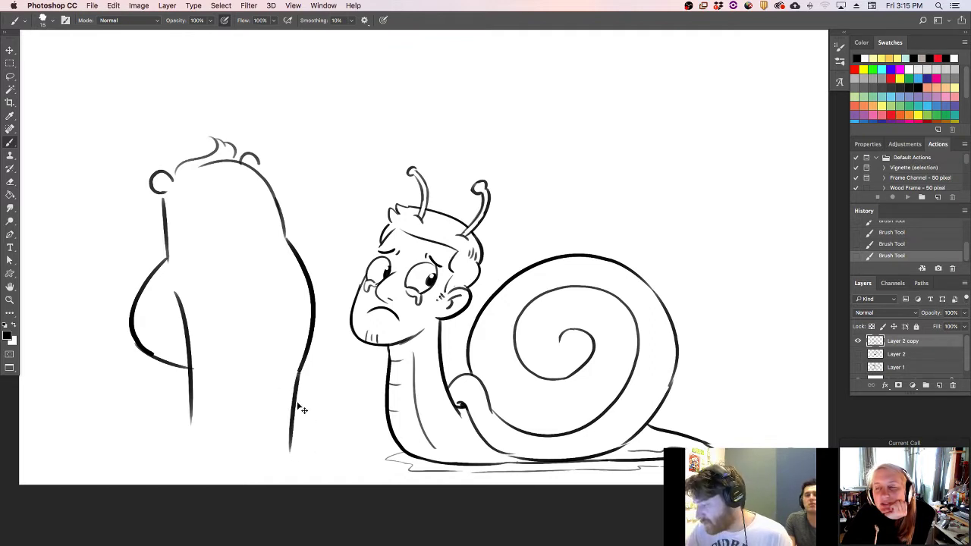
key(ctrl+z)
key(ctrl+z)
drag(304, 365, 275, 460)
- Extend the second character's front leg line downward and draw a rounded front foot beneath it
mouse_move(191, 393)
mouse_down()
mouse_move(178, 456)
mouse_move(240, 468)
mouse_move(246, 429)
mouse_up()
key(super+z)
drag(217, 474, 238, 419)
key(super+z)
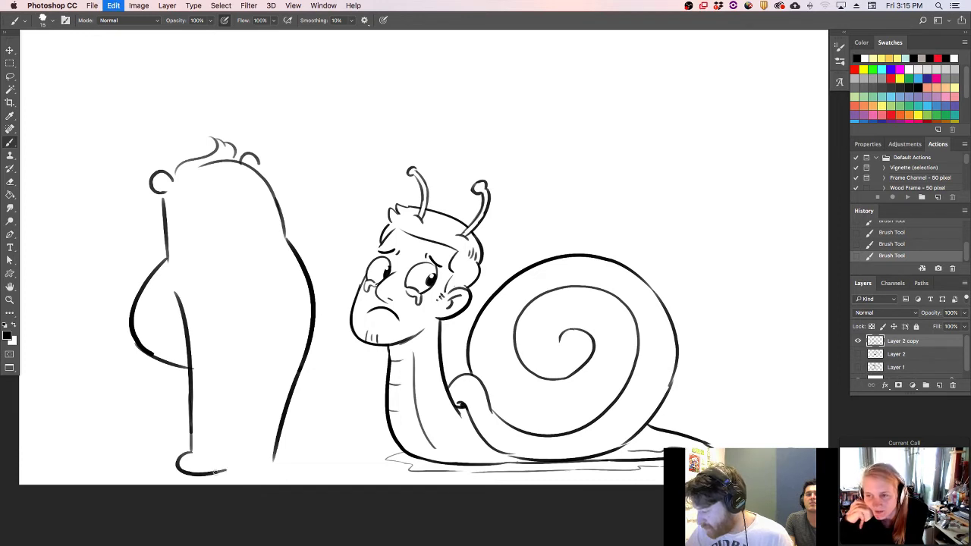
drag(215, 473, 240, 454)
- Draw the rear foot and an inner leg line rising from between the feet to separate the two legs
mouse_move(244, 388)
mouse_down()
mouse_move(240, 461)
mouse_move(296, 472)
mouse_move(277, 460)
mouse_move(288, 454)
mouse_move(290, 464)
mouse_move(238, 460)
mouse_up()
key(super+z)
key(super+z)
key(e)
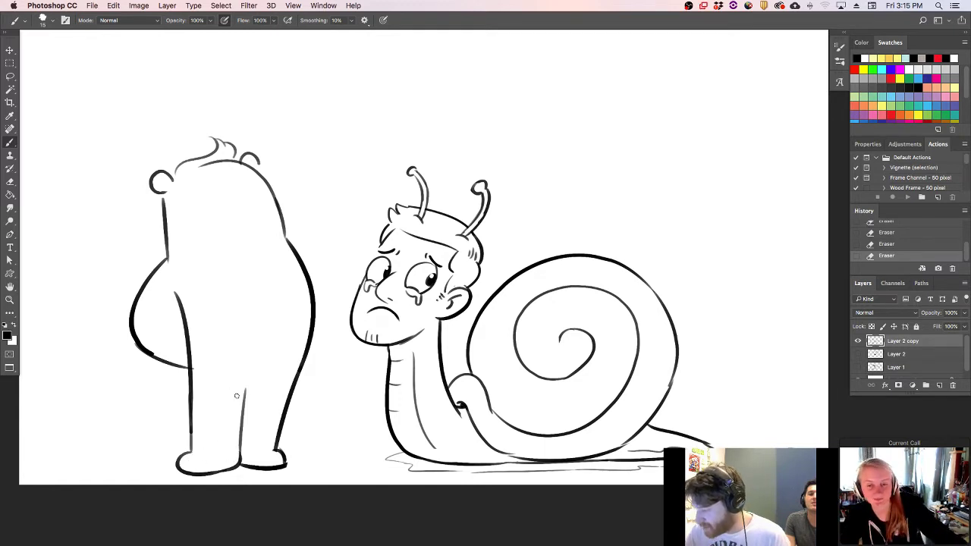
drag(240, 460, 249, 380)
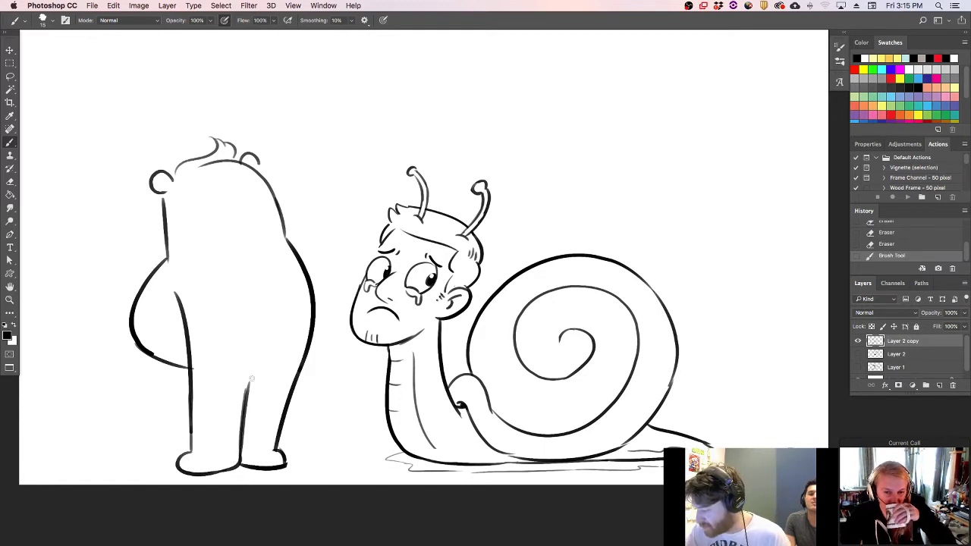
key(super+z)
mouse_move(240, 463)
mouse_down()
mouse_move(248, 383)
mouse_move(238, 437)
mouse_move(237, 401)
mouse_move(215, 350)
mouse_up()
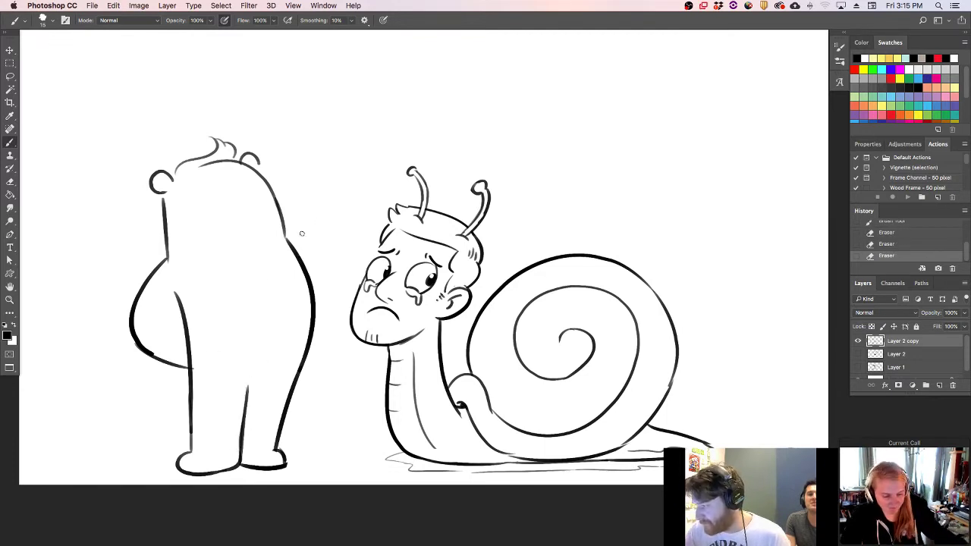
- Draw a short slanted crease from the top of the inner leg line toward the character's back
drag(303, 243, 279, 255)
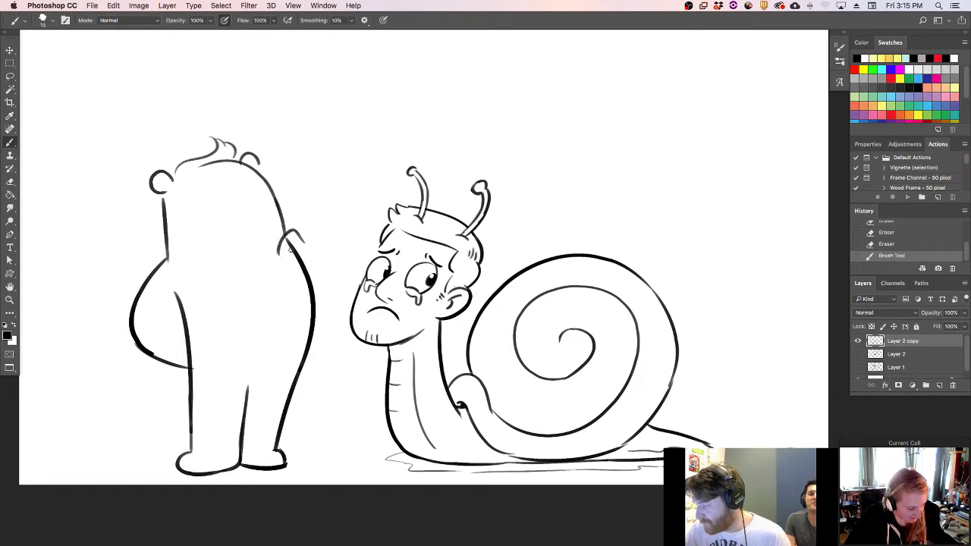
key(super+z)
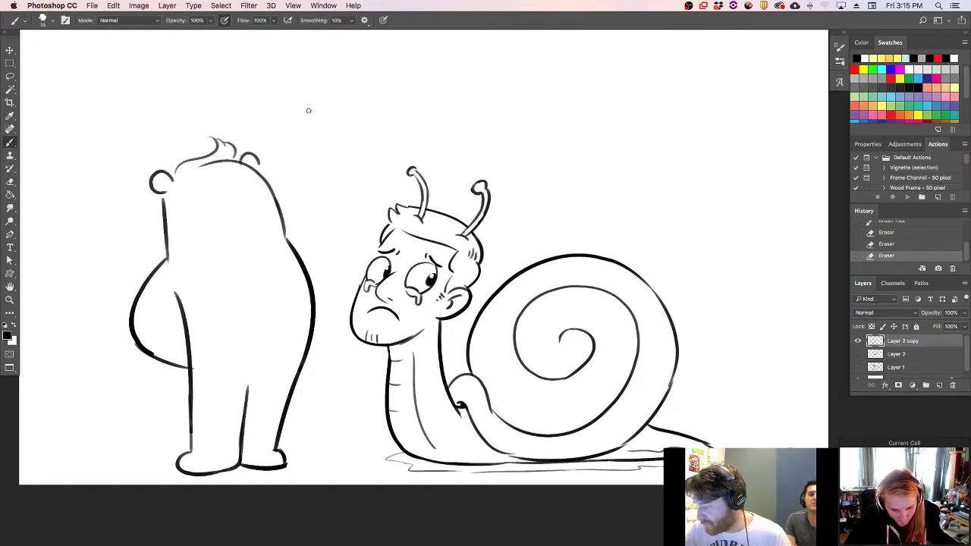
mouse_move(234, 378)
mouse_down()
mouse_move(247, 387)
mouse_move(270, 370)
mouse_up()
key(super+z)
- Draw a gently curved waist line across the body and a trouser hem above each foot
drag(188, 346, 309, 335)
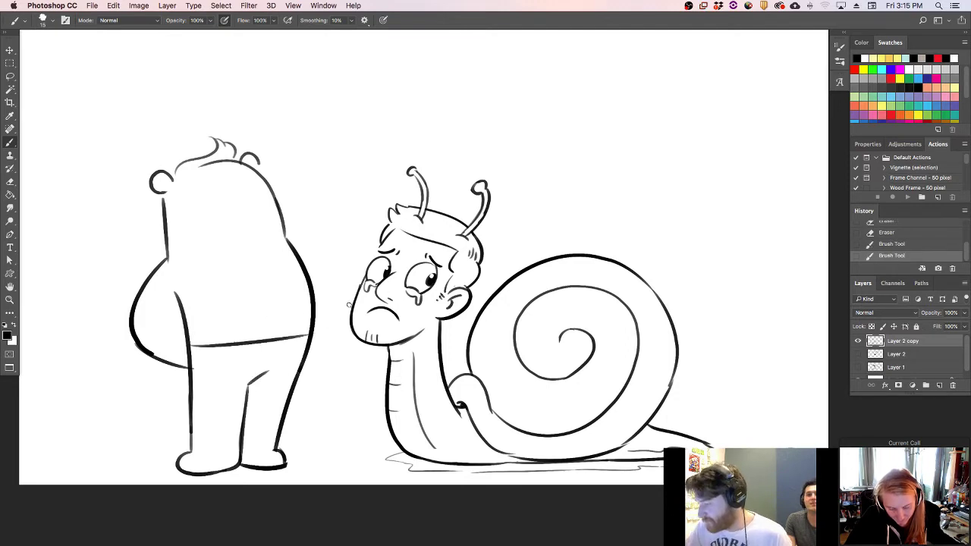
key(super+z)
drag(192, 349, 331, 332)
key(super+z)
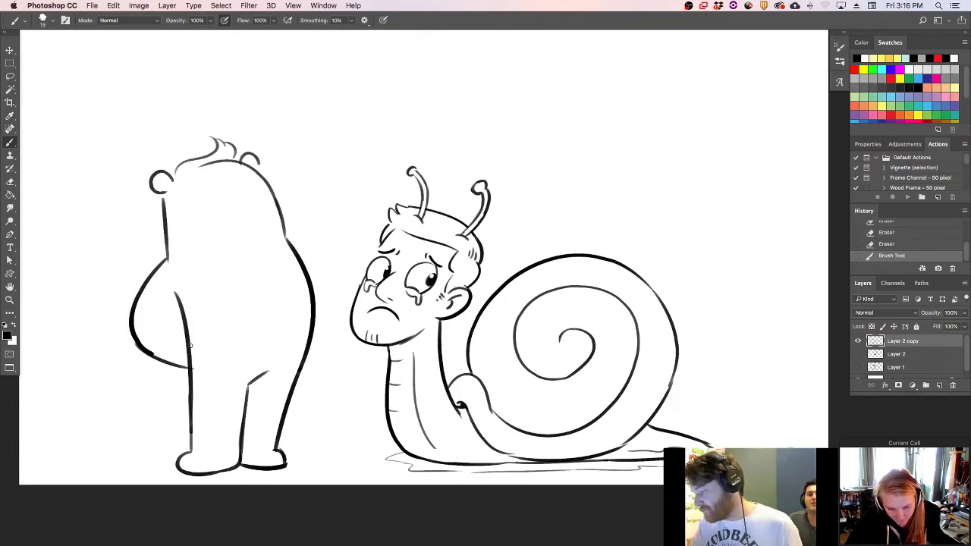
drag(190, 347, 317, 332)
drag(190, 449, 273, 446)
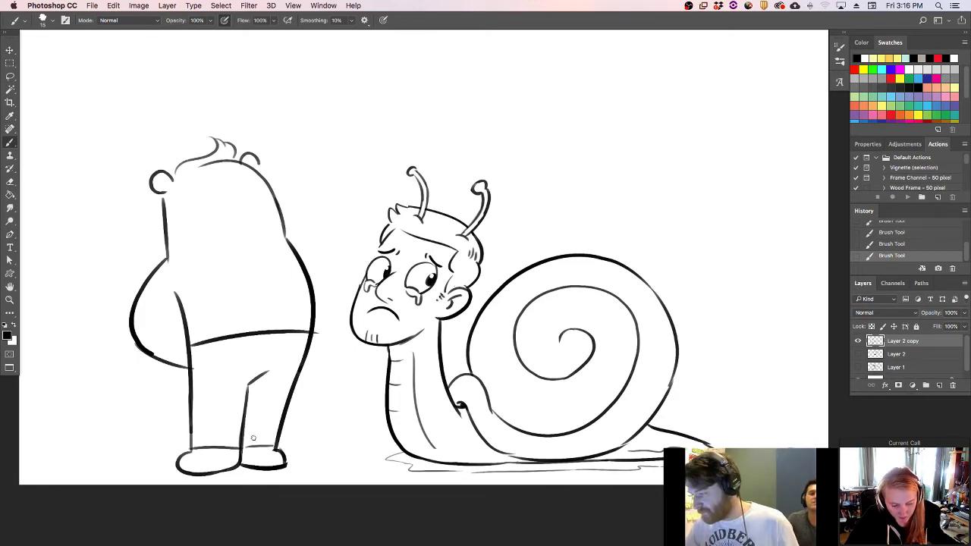
- Draw a large bow tie at the character's neck with a round knot and two rounded loops
mouse_move(251, 246)
mouse_down()
mouse_move(251, 262)
mouse_move(298, 244)
mouse_up()
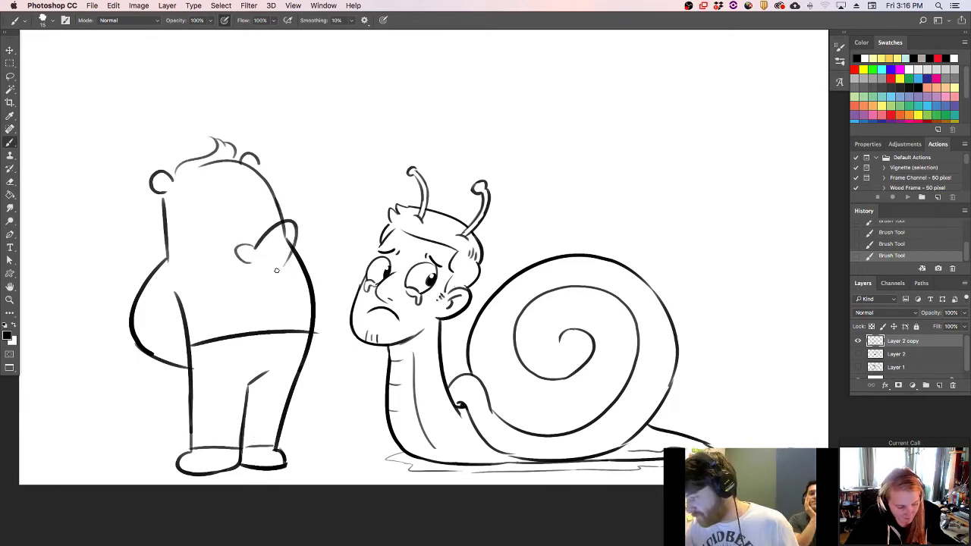
mouse_move(237, 241)
mouse_down()
mouse_move(220, 281)
mouse_move(244, 275)
mouse_up()
key(super+z)
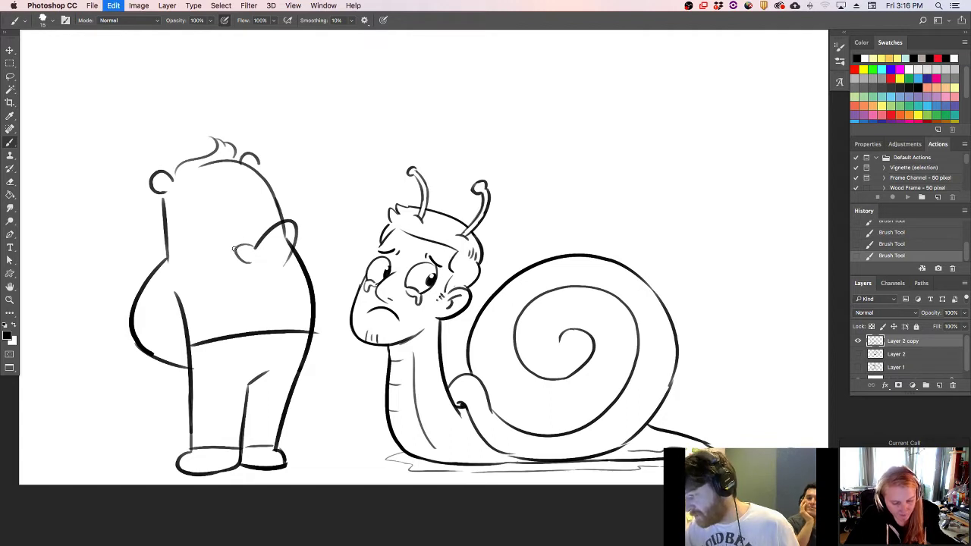
mouse_move(236, 241)
mouse_down()
mouse_move(246, 267)
mouse_move(250, 258)
mouse_move(237, 279)
mouse_move(261, 247)
mouse_move(260, 260)
mouse_move(290, 247)
mouse_up()
key(super+z)
- Select the whole bow-tied character with a rectangular marquee, move it horizontally farther from the snail, and deselect
key(v)
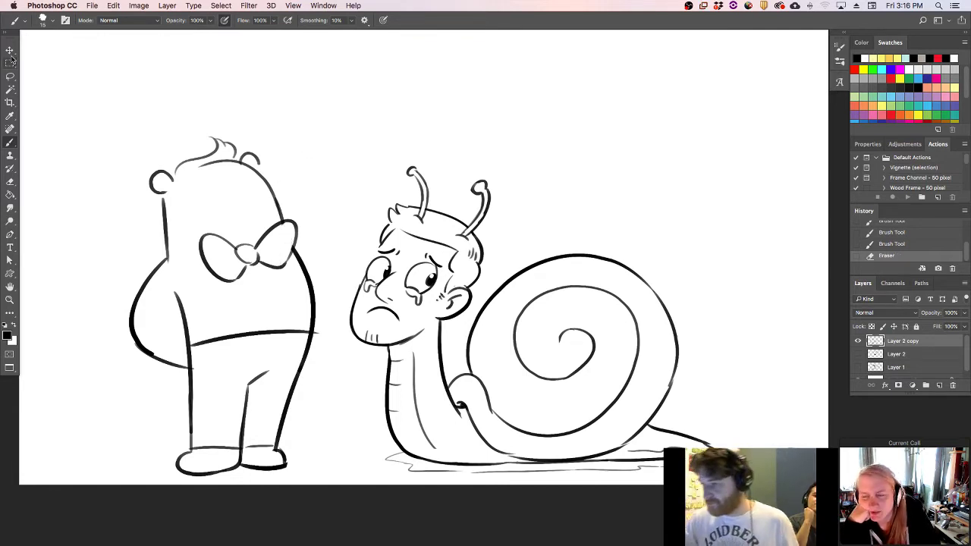
key(m)
drag(87, 109, 330, 483)
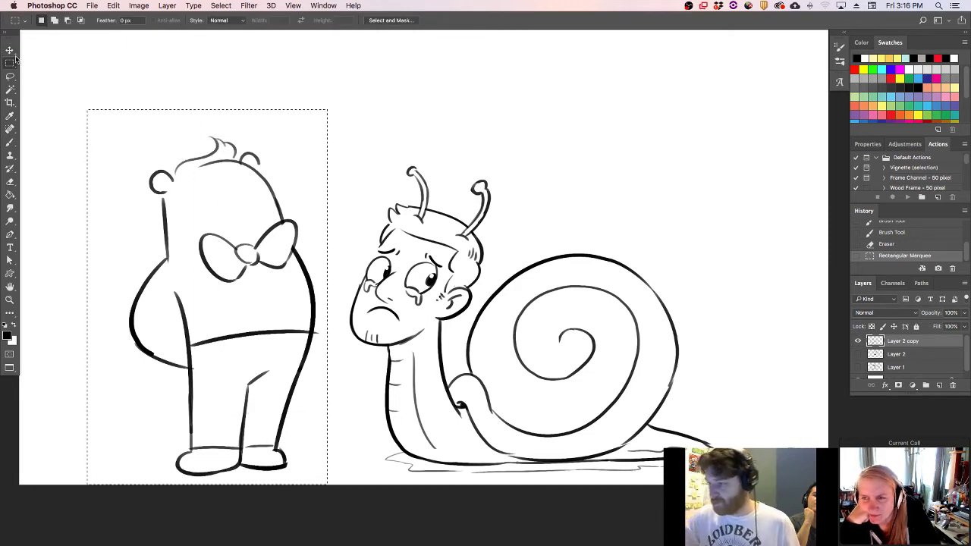
key(v)
drag(303, 321, 261, 321)
key(m)
key(ctrl+d)
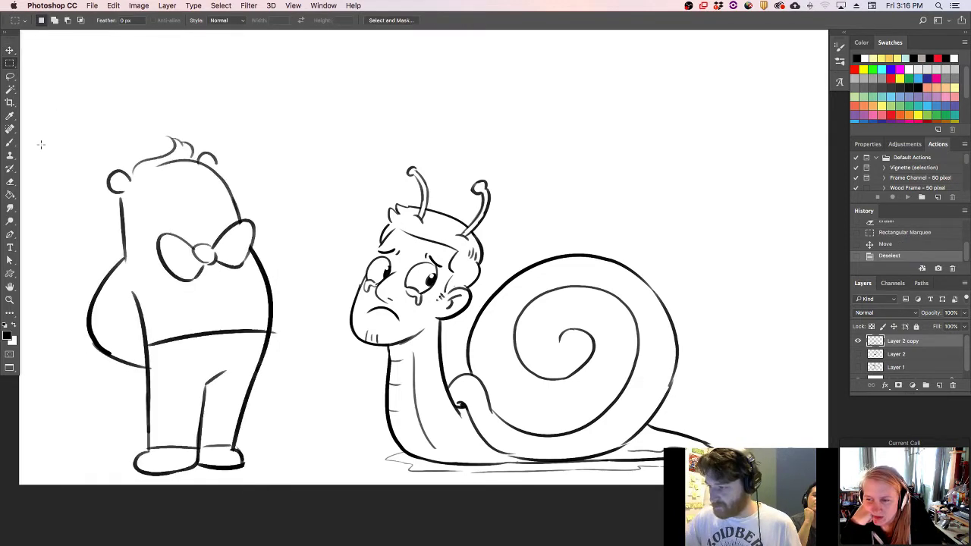
- Erase the upper part of the inner arm line and draw a short slanted crease at its remaining end
key(b)
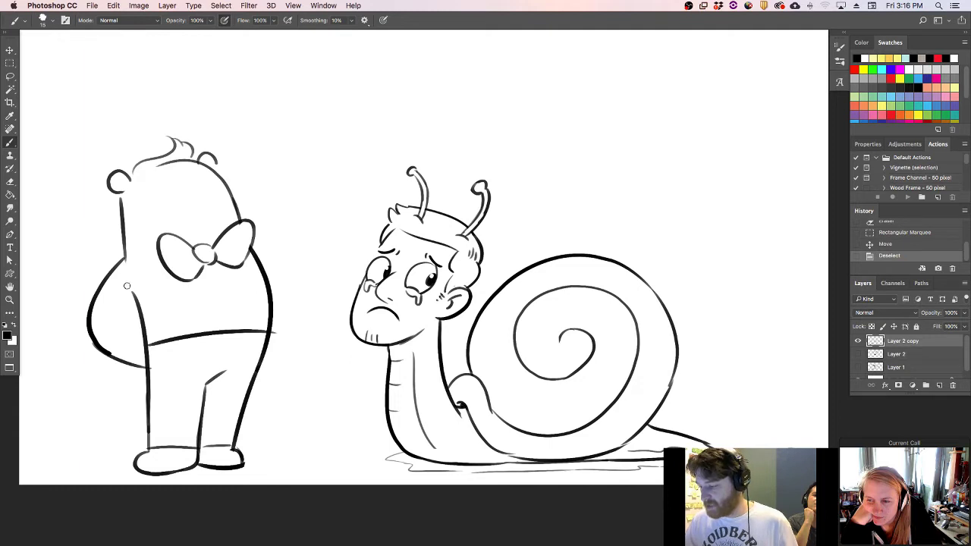
drag(140, 304, 146, 246)
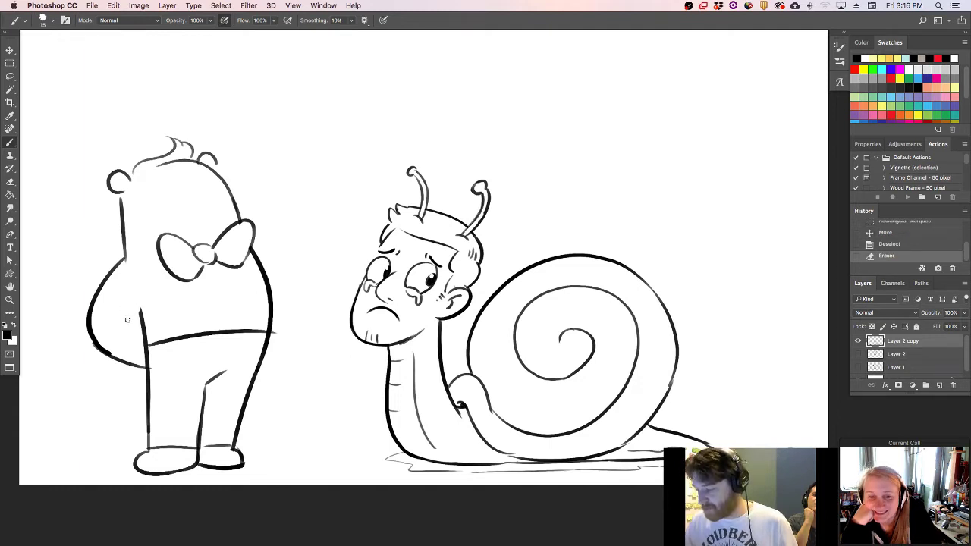
mouse_move(124, 331)
mouse_down()
mouse_move(146, 301)
mouse_move(140, 309)
mouse_up()
key(super+z)
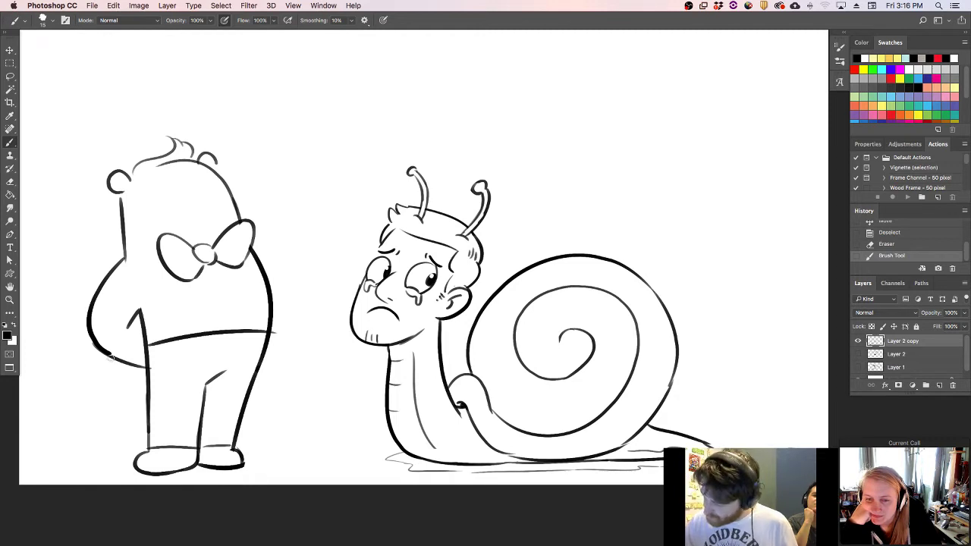
- Redraw the underside of the bent arm as a smoother curve that ends at the side of the body
mouse_move(114, 361)
mouse_down()
mouse_move(97, 343)
mouse_move(132, 367)
mouse_move(144, 357)
mouse_move(145, 368)
mouse_up()
mouse_move(88, 331)
mouse_down()
mouse_move(109, 346)
mouse_move(129, 325)
mouse_move(116, 344)
mouse_move(155, 348)
mouse_up()
key(super+z)
key(super+z)
mouse_move(88, 330)
mouse_down()
mouse_move(146, 362)
mouse_move(141, 319)
mouse_up()
key(super+z)
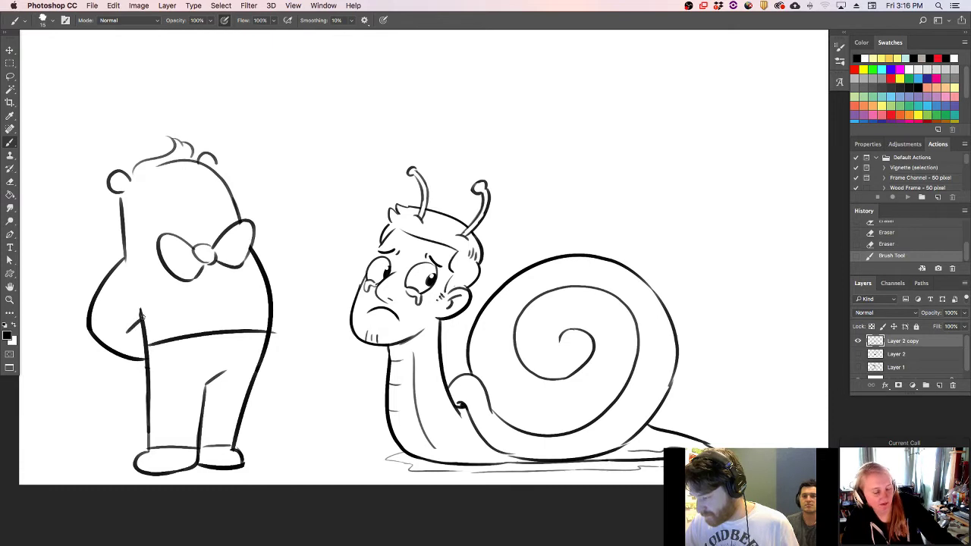
- Draw a short straight arm line from beside the bow tie, sloping down toward the snail
drag(253, 246, 296, 260)
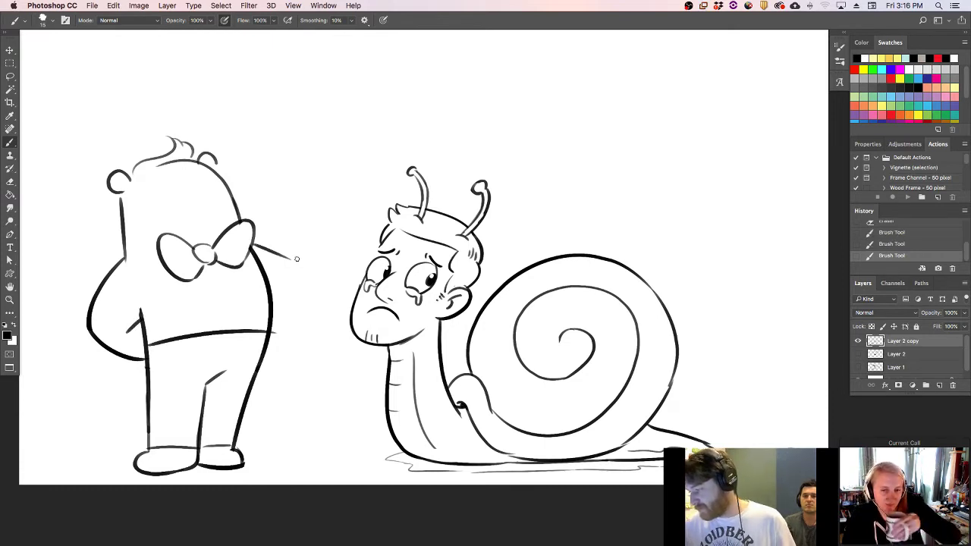
drag(269, 200, 255, 224)
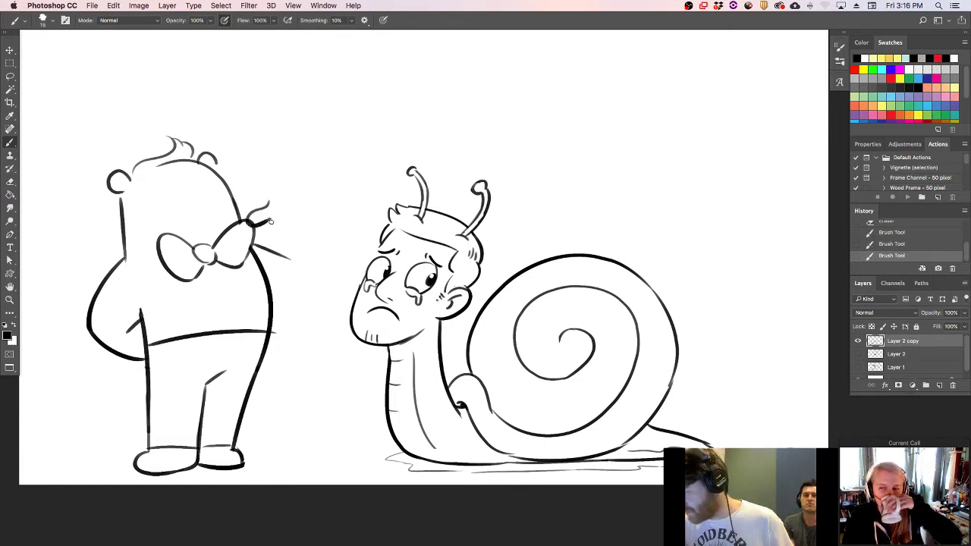
key(super+z)
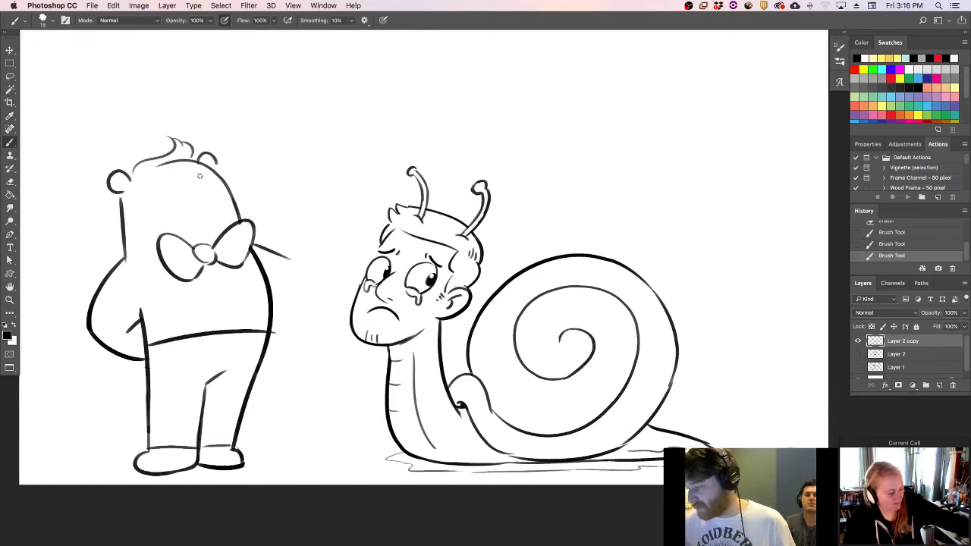
- Draw the bear's face with closed eyes, a rounded snout with a nose, a small mouth and inner ear marks
mouse_move(197, 189)
mouse_down()
mouse_move(213, 216)
mouse_move(215, 201)
mouse_up()
key(super+z)
mouse_move(192, 208)
mouse_down()
mouse_move(205, 210)
mouse_move(178, 187)
mouse_move(219, 184)
mouse_move(213, 192)
mouse_move(221, 176)
mouse_move(222, 185)
mouse_up()
key(super+z)
key(super+z)
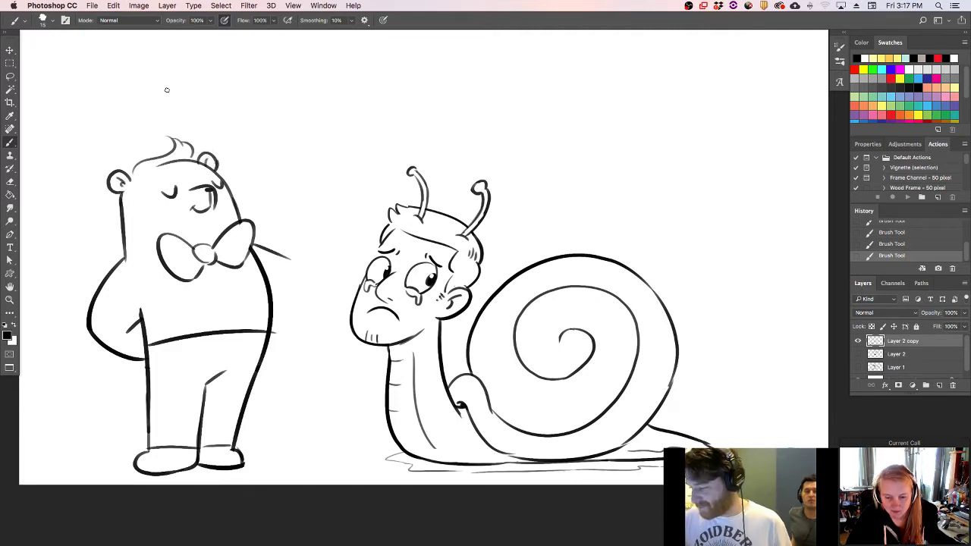
- Draw the jacket opening with a shoulder line and two slanted edges running from the shoulders toward the waist
mouse_move(125, 255)
mouse_down()
mouse_move(161, 254)
mouse_move(202, 336)
mouse_up()
mouse_move(253, 260)
mouse_down()
mouse_move(237, 293)
mouse_move(245, 326)
mouse_up()
key(super+z)
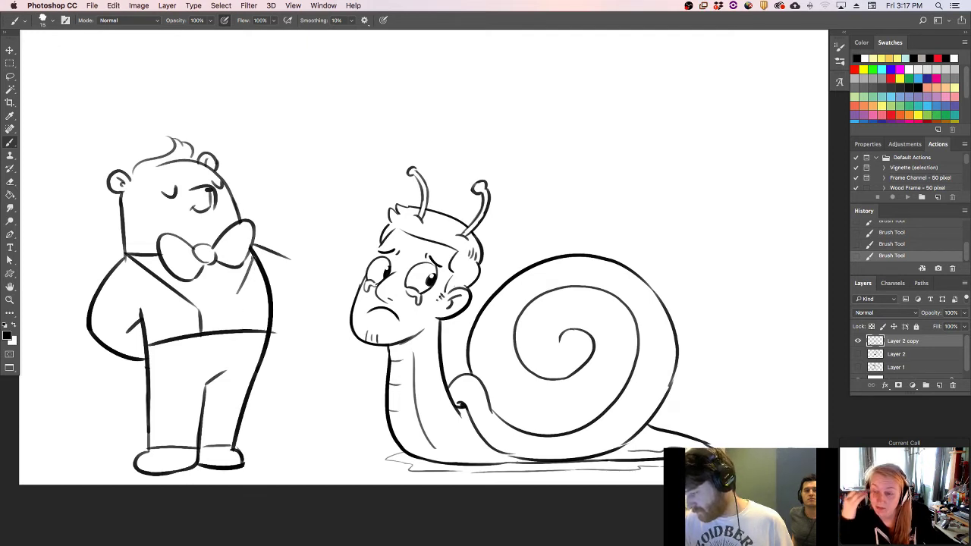
mouse_move(253, 257)
mouse_down()
mouse_move(243, 332)
mouse_move(236, 307)
mouse_up()
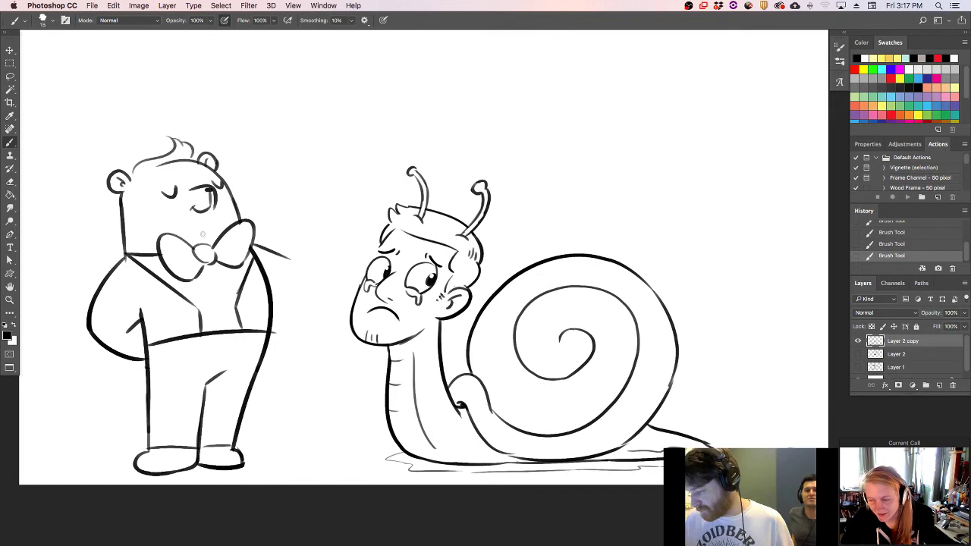
- Add lapels along both jacket edges and a slanted front hem running from the near lapel's tip past the waist
drag(129, 263, 185, 294)
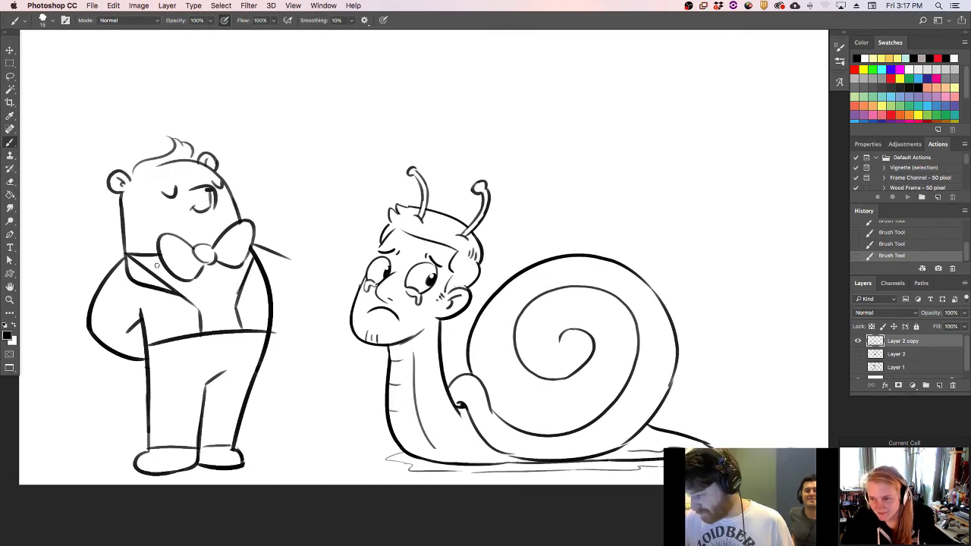
key(super+z)
drag(126, 255, 199, 311)
drag(257, 259, 250, 285)
drag(201, 317, 141, 379)
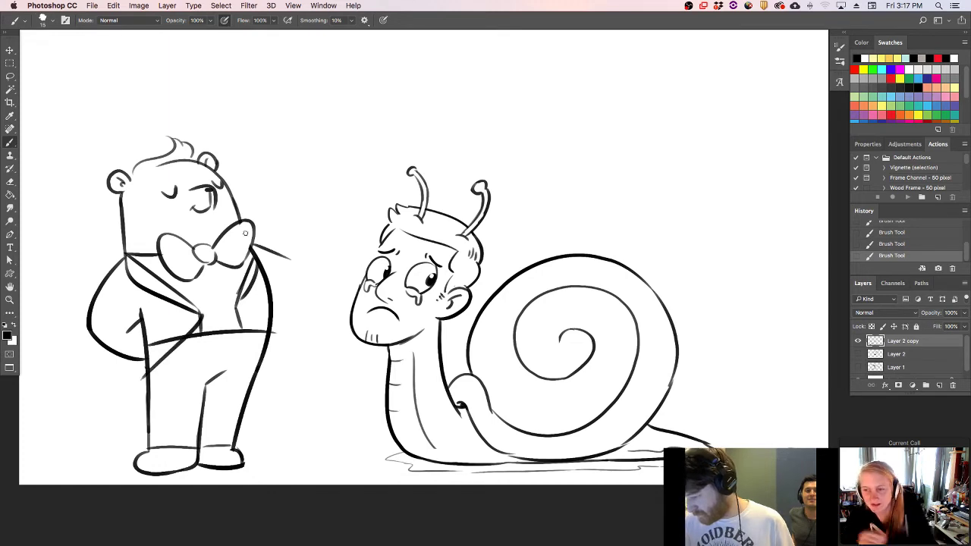
- Erase the waist line where it crosses the near side of the jacket, along with the stray line below the lapel
key(e)
drag(154, 347, 189, 331)
mouse_move(182, 339)
mouse_down()
mouse_move(211, 323)
mouse_move(198, 336)
mouse_move(249, 296)
mouse_move(256, 327)
mouse_move(248, 333)
mouse_move(235, 316)
mouse_move(247, 327)
mouse_move(237, 296)
mouse_move(236, 305)
mouse_move(249, 267)
mouse_move(252, 281)
mouse_move(236, 307)
mouse_move(278, 356)
mouse_up()
key(super+z)
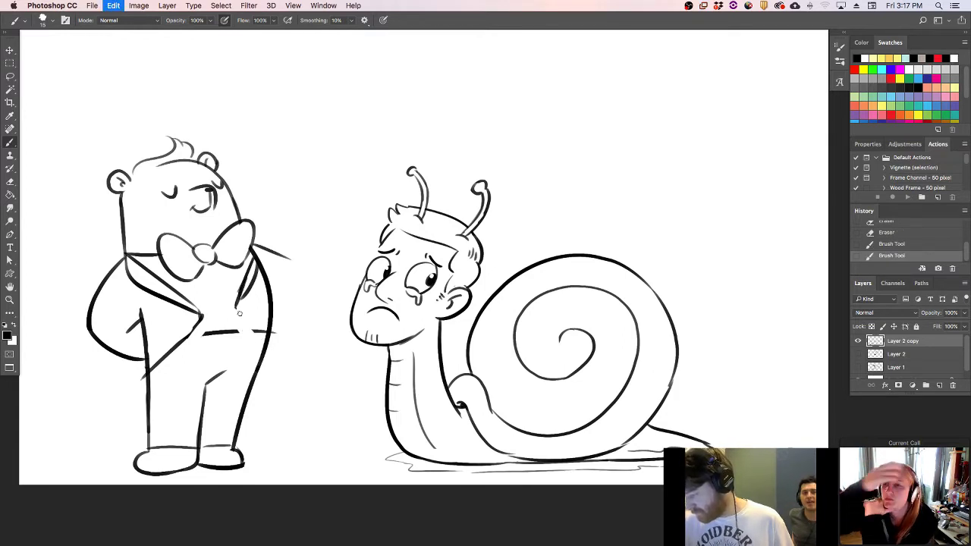
- Erase the far lapel and redraw that jacket edge straight down, angling out to the back at the waist
mouse_move(239, 314)
mouse_down()
mouse_move(246, 283)
mouse_move(237, 292)
mouse_move(255, 287)
mouse_move(254, 263)
mouse_move(258, 288)
mouse_up()
key(e)
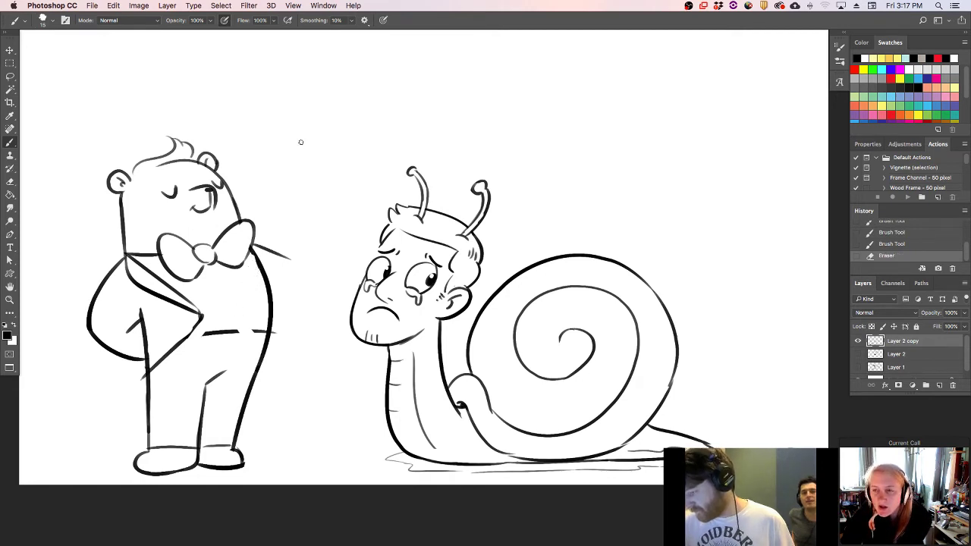
mouse_move(251, 252)
mouse_down()
mouse_move(247, 306)
mouse_move(269, 354)
mouse_up()
key(super+z)
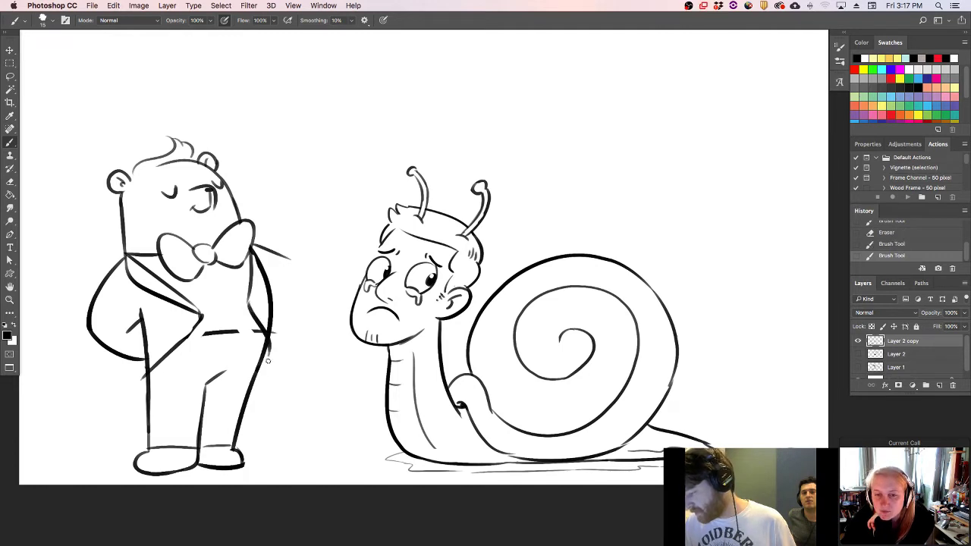
- Draw a pointed coat tail hanging behind the front leg and erase the leg line crossing the jacket
drag(144, 338, 135, 398)
key(super+z)
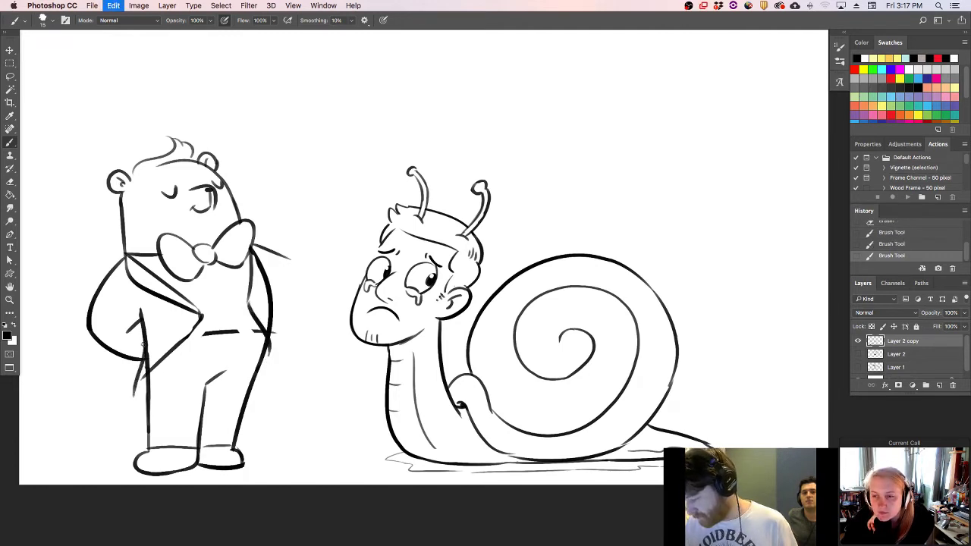
mouse_move(145, 340)
mouse_down()
mouse_move(125, 406)
mouse_move(142, 393)
mouse_up()
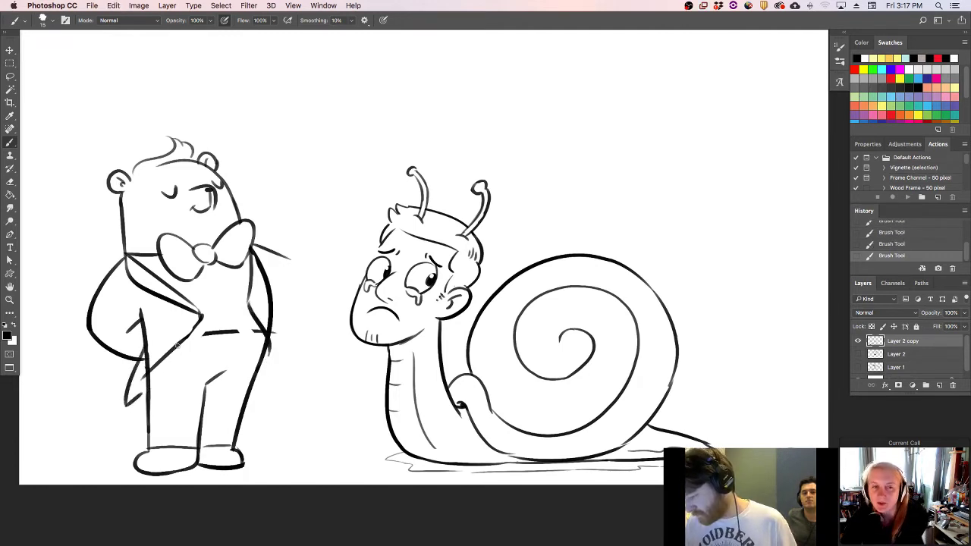
key(e)
drag(150, 343, 145, 368)
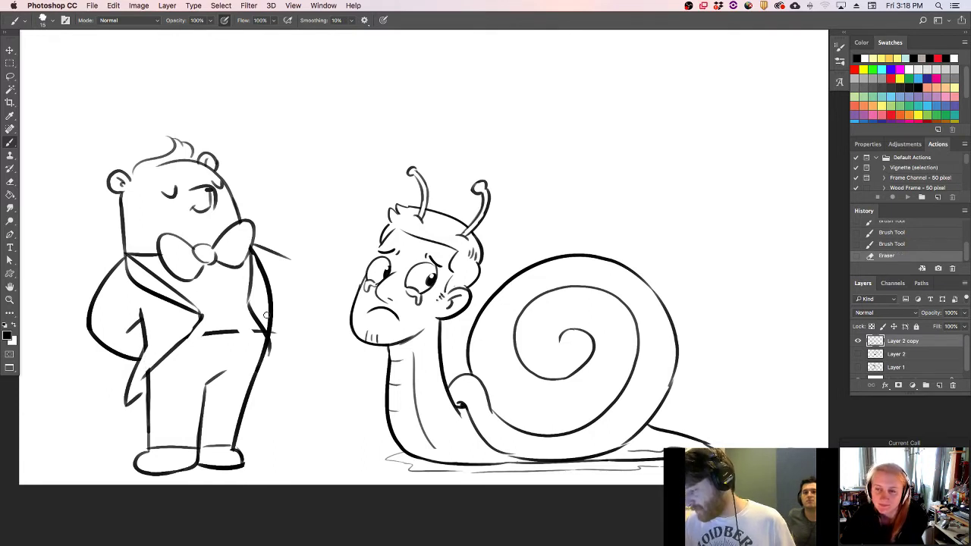
- Clean up and redraw the waist line between the jacket edges, and add a V-shaped vest neckline with two buttons
mouse_move(265, 318)
mouse_down()
mouse_move(270, 345)
mouse_move(276, 325)
mouse_move(201, 333)
mouse_up()
key(b)
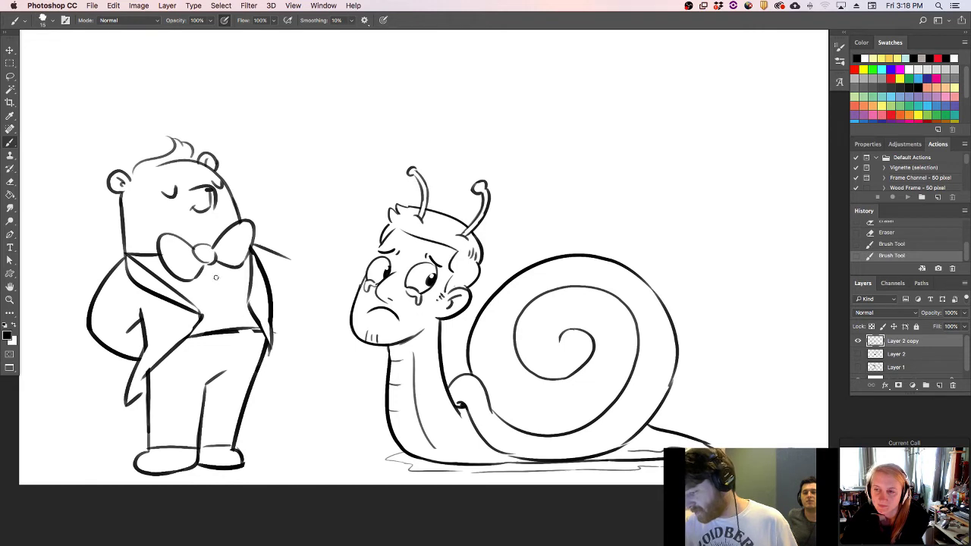
mouse_move(202, 276)
mouse_down()
mouse_move(233, 303)
mouse_move(222, 294)
mouse_move(227, 315)
mouse_move(238, 261)
mouse_move(217, 318)
mouse_up()
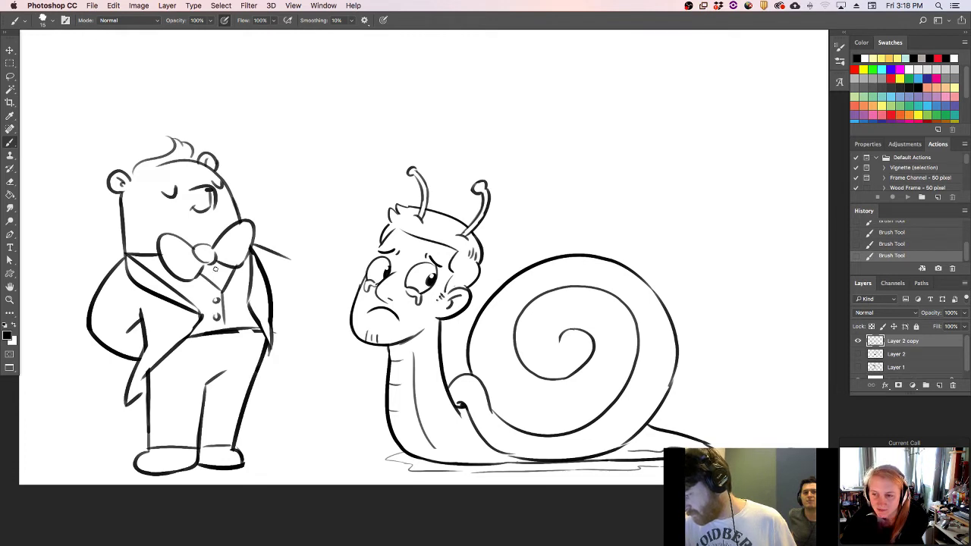
- Add shirt studs, a jacket button and an inner line along the far lapel, and clean up and redraw the far coat tail's tip
click(216, 271)
click(220, 278)
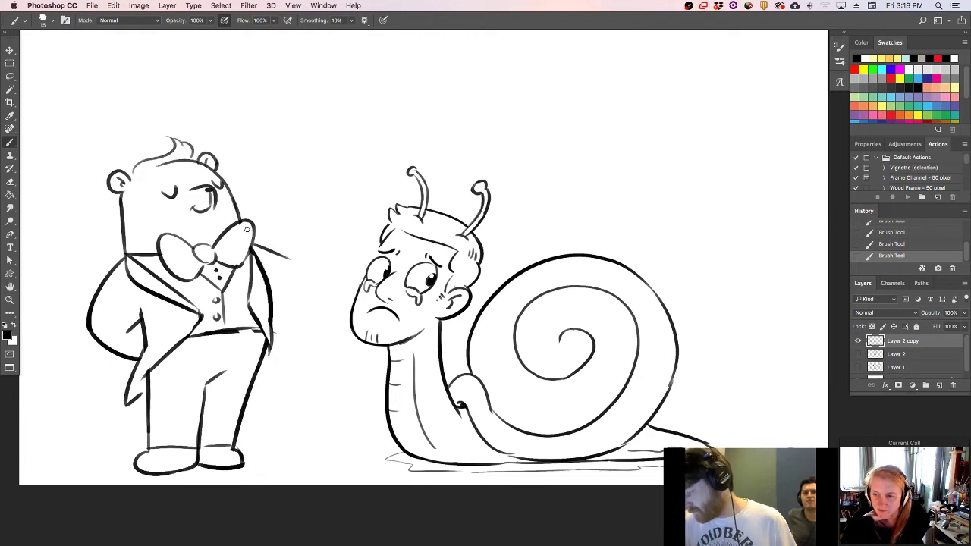
drag(189, 316, 191, 316)
drag(261, 260, 252, 302)
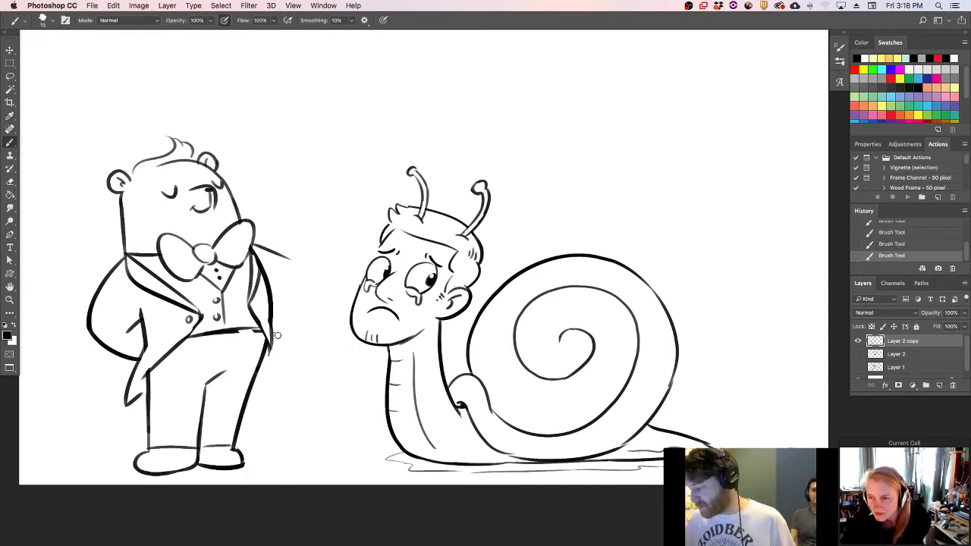
mouse_move(278, 336)
mouse_down()
mouse_move(271, 368)
mouse_move(262, 364)
mouse_up()
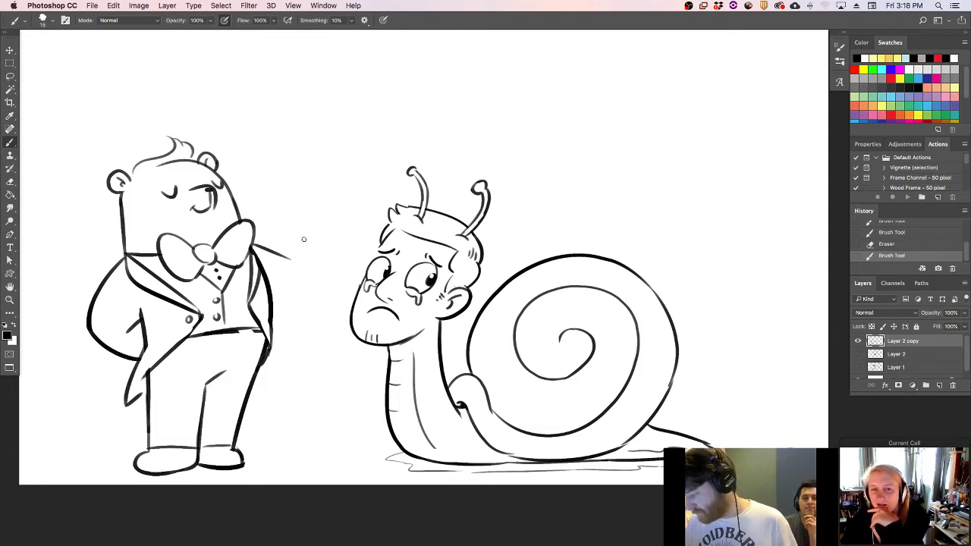
- Erase the straight waist line and redraw the vest's hem as two downward points meeting at the centre opening
key(e)
mouse_move(226, 335)
mouse_down()
mouse_move(200, 336)
mouse_move(254, 327)
mouse_up()
mouse_move(189, 339)
mouse_down()
mouse_move(210, 345)
mouse_move(222, 325)
mouse_move(221, 345)
mouse_move(235, 345)
mouse_up()
key(super+z)
drag(235, 345, 263, 330)
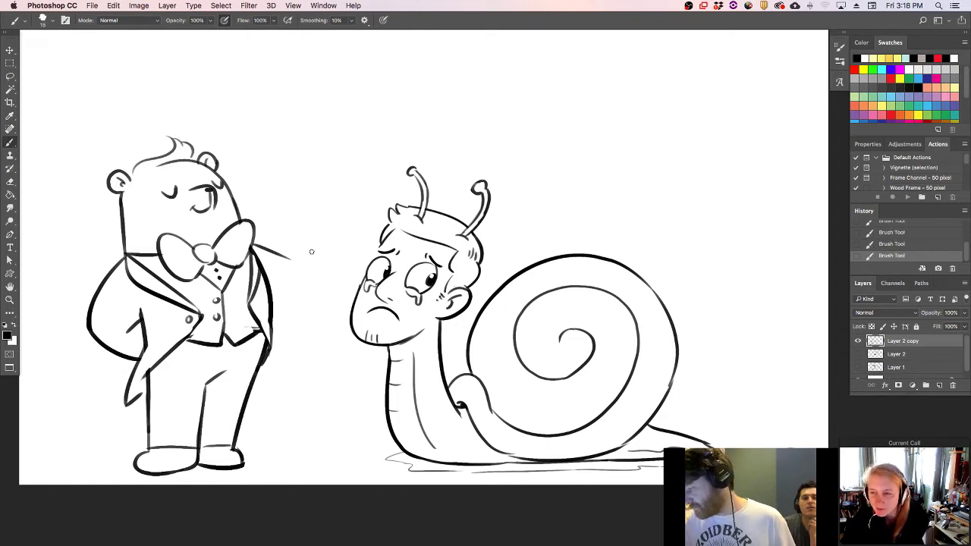
- Draw an oval at the end of the bear's outstretched arm line and rough in the bent sleeve and forearm around it
drag(309, 241, 338, 264)
key(super+z)
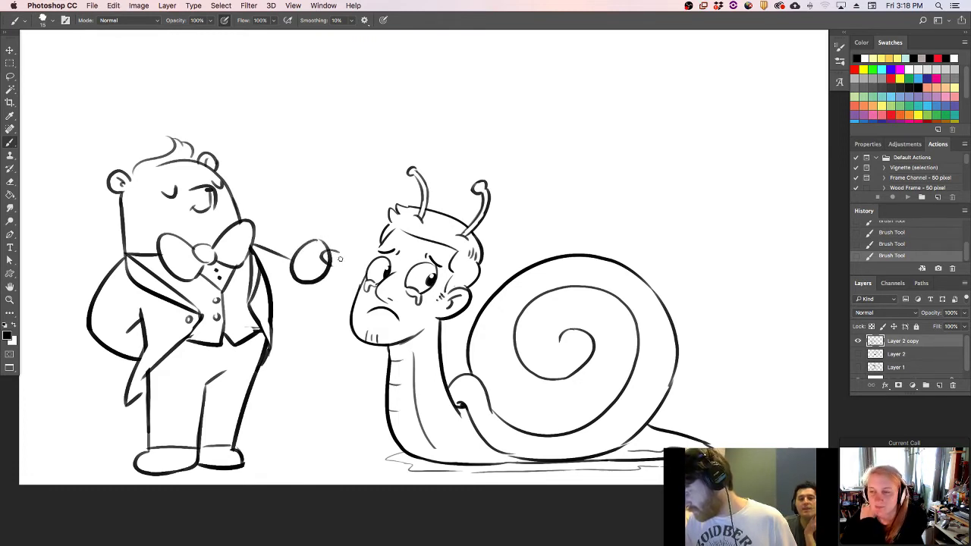
key(super+z)
drag(259, 248, 296, 286)
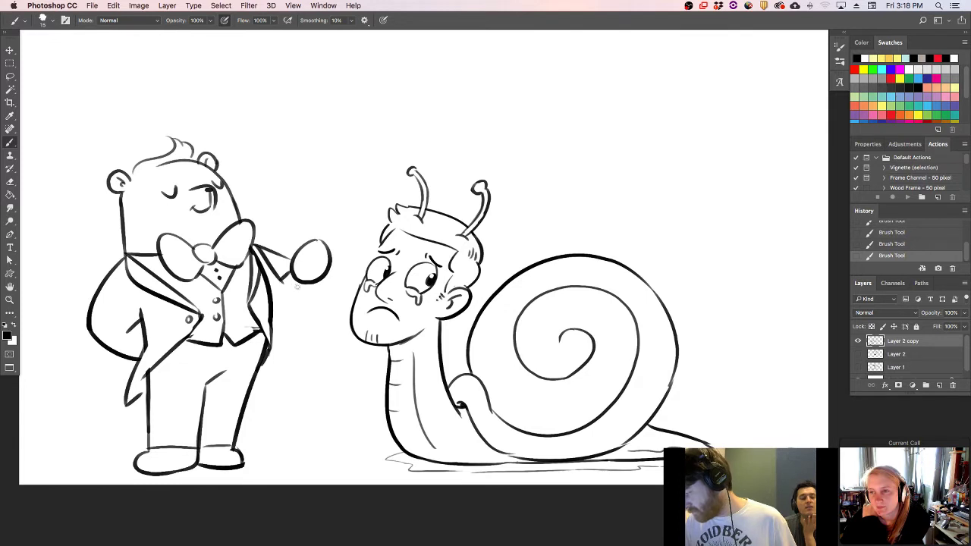
drag(279, 323, 336, 274)
key(super+z)
drag(279, 322, 332, 280)
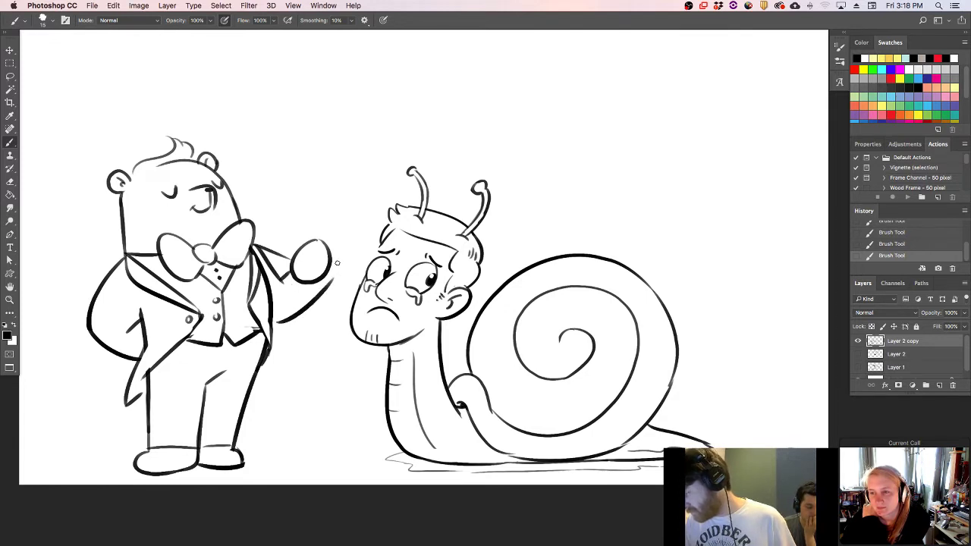
- Clean up the rough arm lines and draw the bear's paw curling around the far side of the oval, redoing the curve until it fits
drag(258, 244, 335, 283)
drag(324, 240, 328, 273)
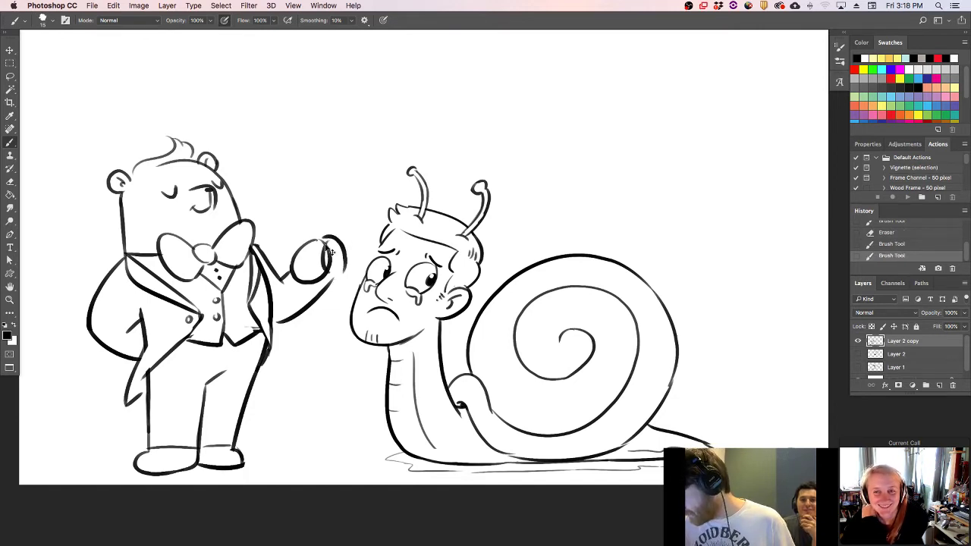
key(super+z)
drag(322, 240, 326, 273)
key(super+z)
drag(323, 240, 329, 273)
- Erase the overlaps, redraw both arm edges as smooth curves, and turn the oval into a pocket watch with a crown, inner rim and hands
key(e)
mouse_move(324, 240)
mouse_down()
mouse_move(334, 267)
mouse_move(289, 319)
mouse_move(318, 295)
mouse_up()
mouse_move(262, 252)
mouse_down()
mouse_move(286, 287)
mouse_move(283, 264)
mouse_move(295, 273)
mouse_up()
drag(274, 319, 328, 307)
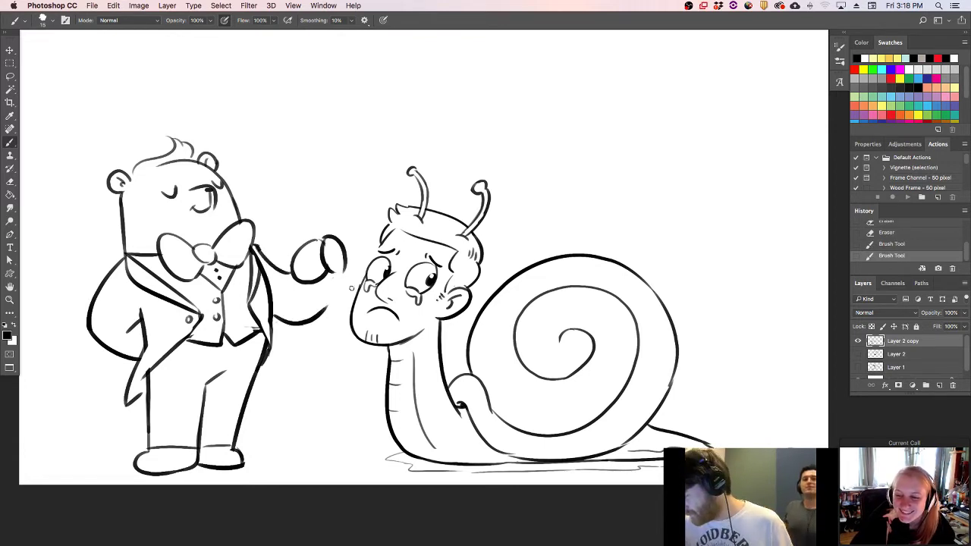
key(ctrl+z)
mouse_move(274, 319)
mouse_down()
mouse_move(349, 258)
mouse_move(335, 278)
mouse_move(306, 258)
mouse_move(302, 274)
mouse_move(319, 239)
mouse_up()
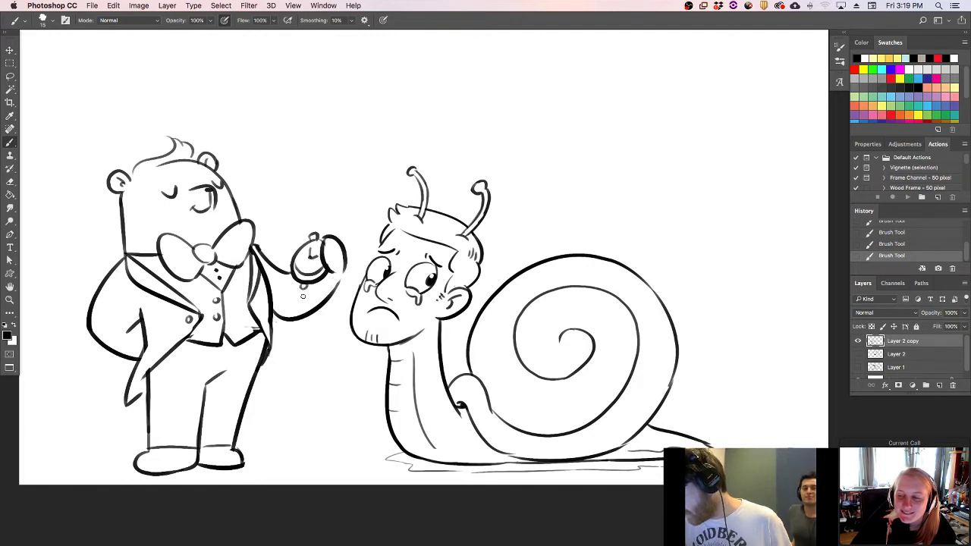
- Draw a beaded chain hanging from the pocket watch back to the jacket, and add finger lines to the paw holding it
mouse_move(301, 293)
mouse_down()
mouse_move(295, 323)
mouse_move(302, 316)
mouse_move(275, 328)
mouse_move(295, 320)
mouse_move(290, 328)
mouse_up()
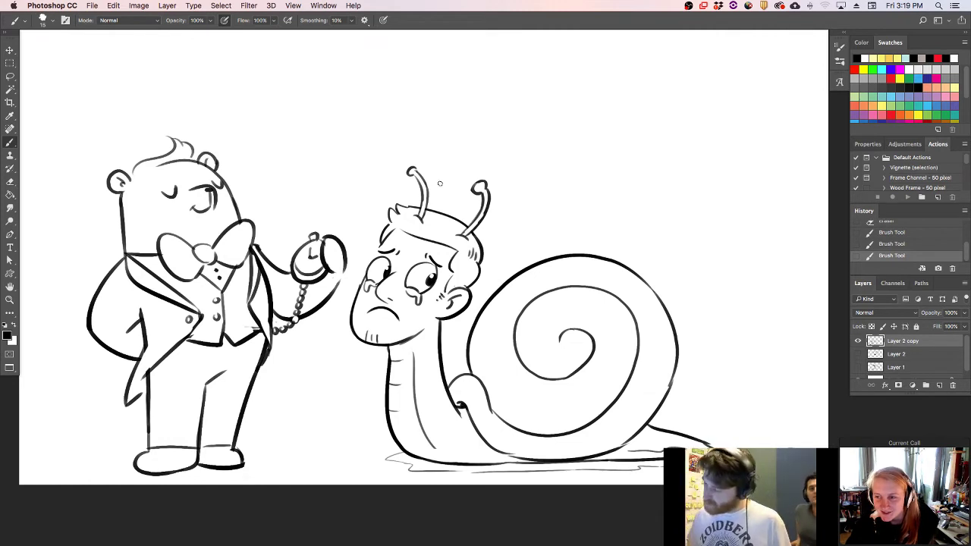
mouse_move(325, 276)
mouse_down()
mouse_move(341, 283)
mouse_move(338, 256)
mouse_up()
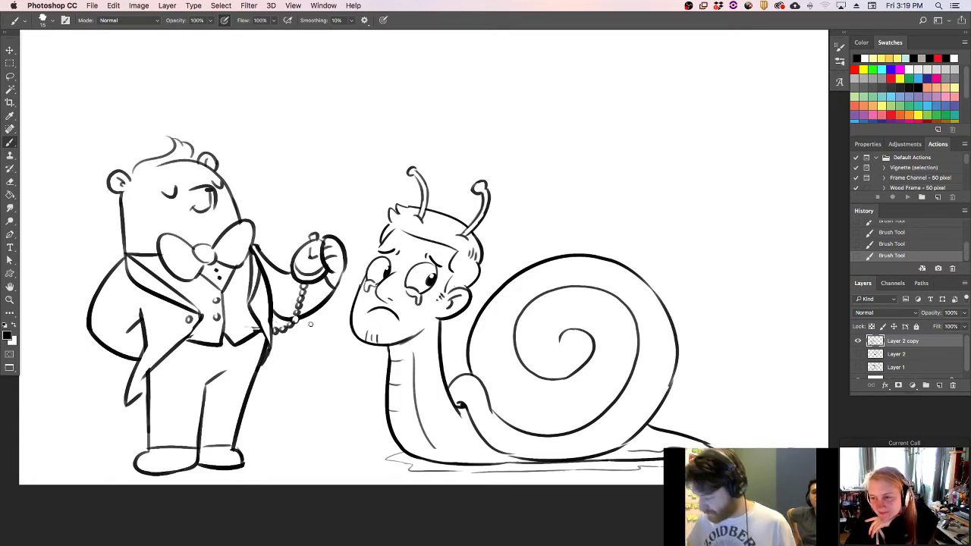
- Add short curved toe lines to both of the bear's feet
mouse_move(146, 473)
mouse_down()
mouse_move(150, 461)
mouse_move(167, 460)
mouse_up()
drag(227, 465, 225, 457)
drag(237, 466, 236, 456)
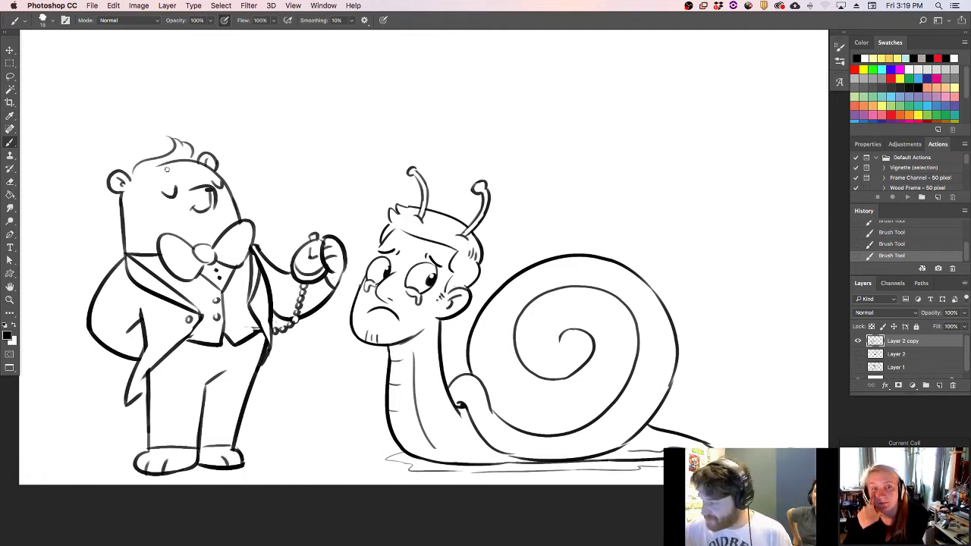
- Redraw the bow tie's centre knot with a bolder shape and add fold lines on both loops
mouse_move(194, 252)
mouse_down()
mouse_move(219, 259)
mouse_move(195, 252)
mouse_move(203, 266)
mouse_move(221, 254)
mouse_up()
drag(202, 262, 235, 243)
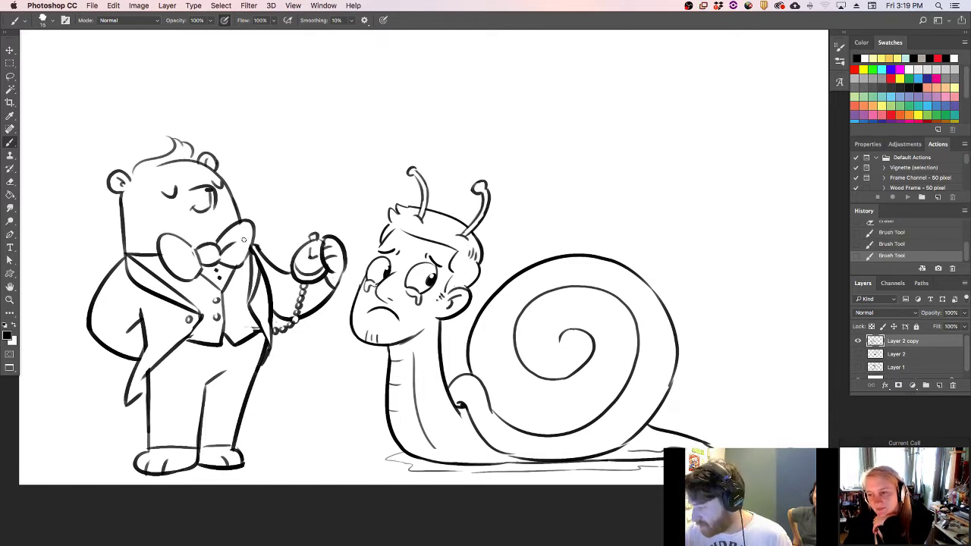
drag(182, 258, 207, 258)
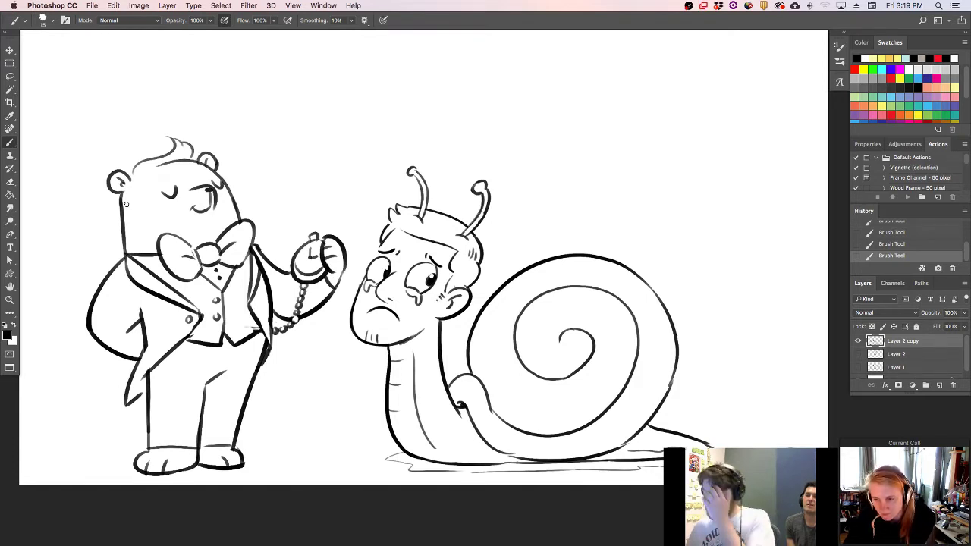
- Hide the interface panels to view the bear and snail-man drawing on its own
click(92, 6)
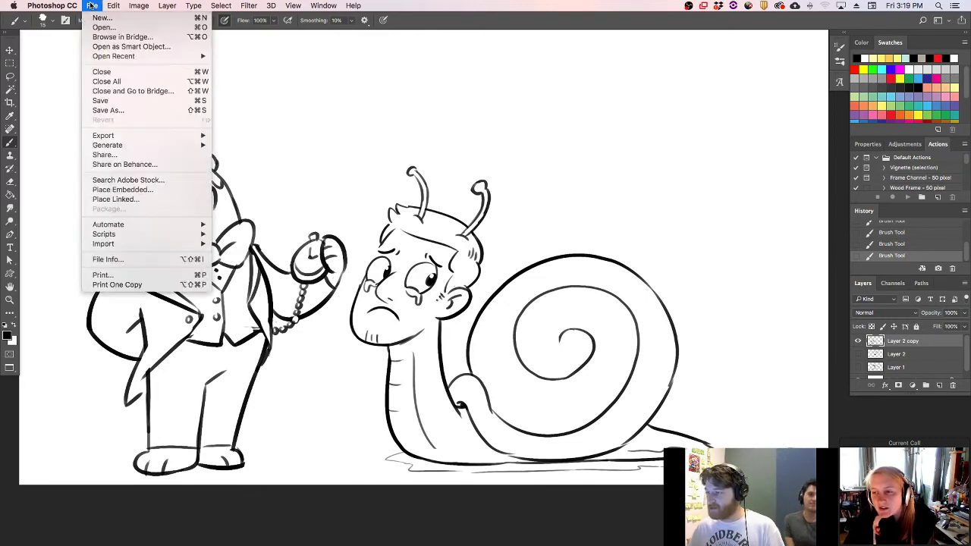
click(92, 5)
click(92, 5)
click(92, 5)
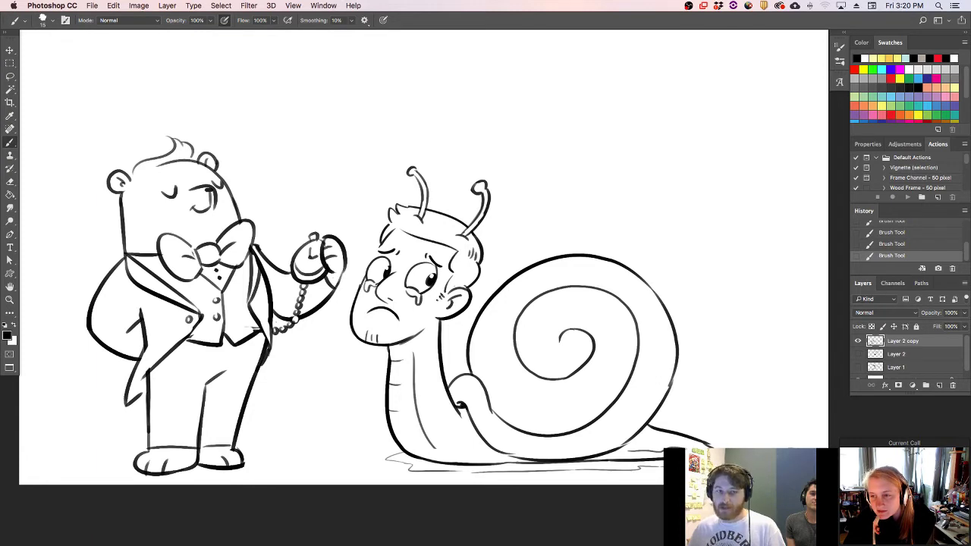
key(Tab)
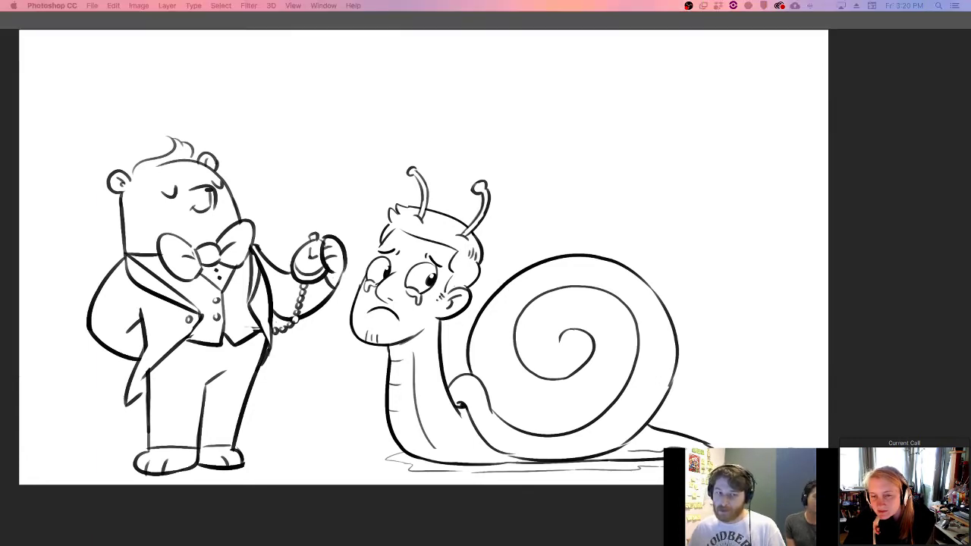
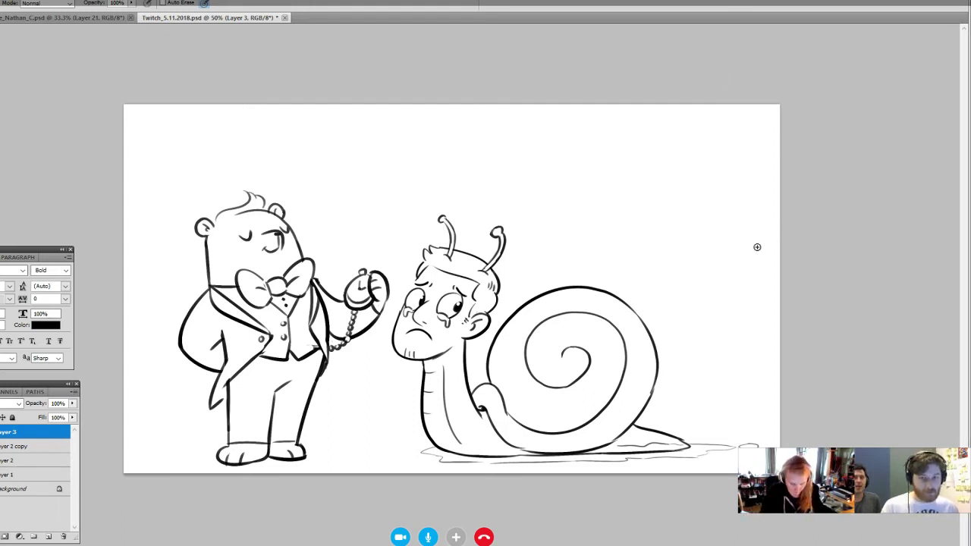
- Clear away the text-formatting panel and close the other open document, keeping Twitch_5.11.2018.psd at 66.7% zoom
key(z)
click(715, 208)
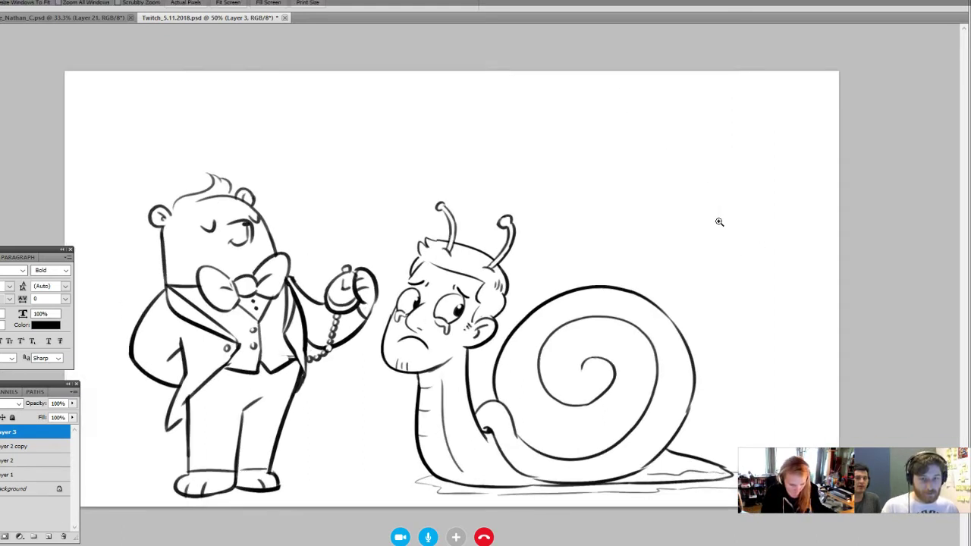
click(70, 250)
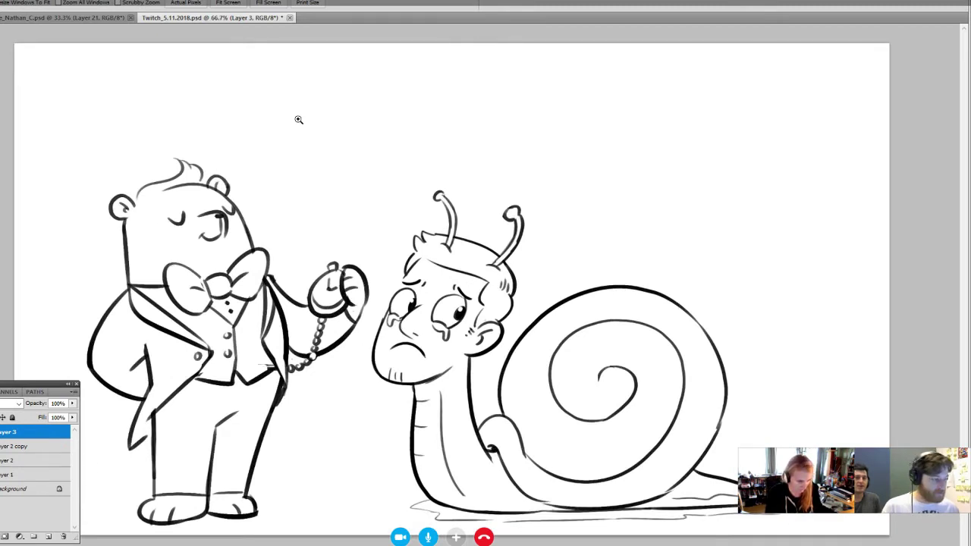
click(130, 17)
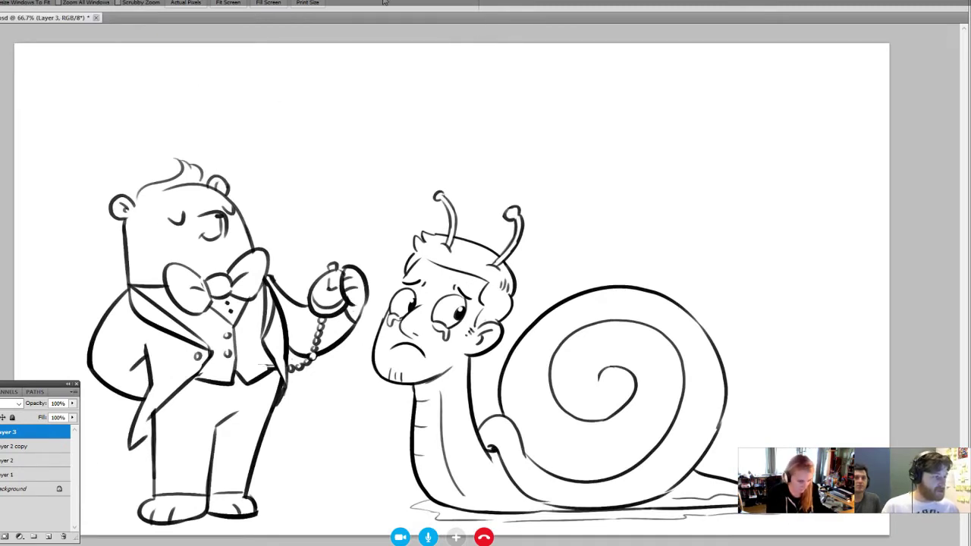
- Draw a man's nose in profile on Layer 3 in the empty area above the snail shell, with bridge, tip and nostril
key(b)
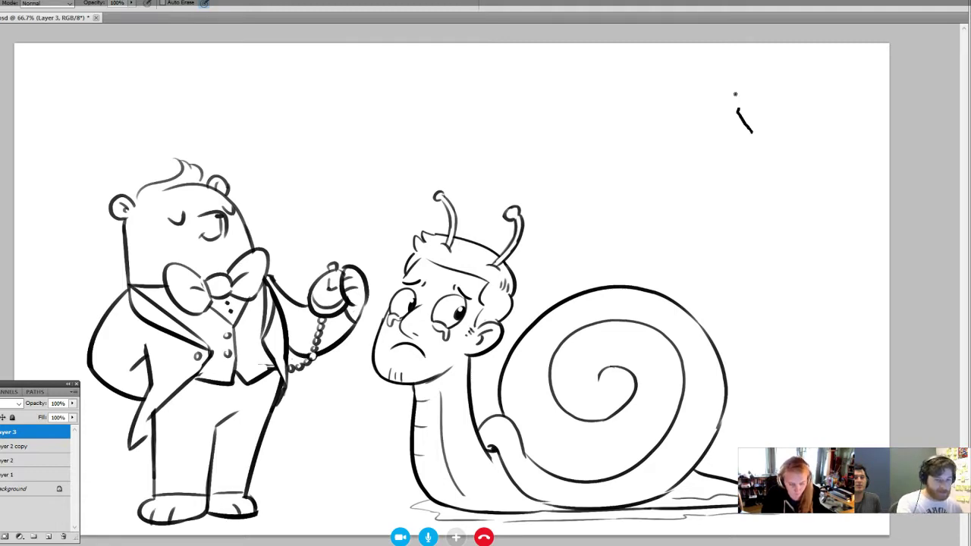
key(ctrl+z)
key(ctrl+space)
ctrl+click(764, 136)
ctrl+click(763, 136)
drag(764, 136, 492, 218)
mouse_move(538, 111)
mouse_down()
mouse_move(573, 179)
mouse_move(523, 194)
mouse_move(547, 177)
mouse_move(501, 174)
mouse_up()
drag(585, 130, 524, 191)
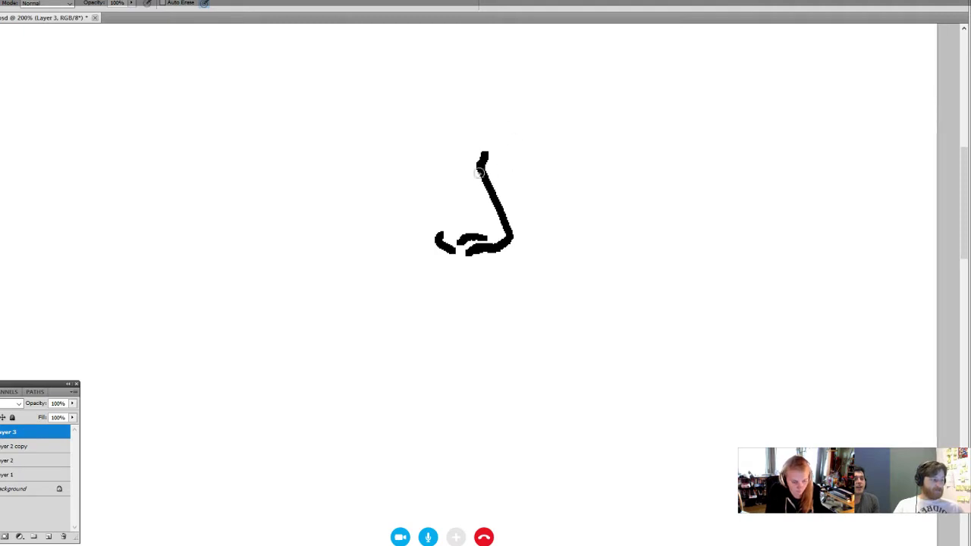
- Extend the profile up into the forehead and add heavy lowered eyebrows, frown creases between them and a narrowed near eye
mouse_move(482, 166)
mouse_down()
mouse_move(490, 183)
mouse_move(497, 154)
mouse_move(482, 164)
mouse_move(510, 146)
mouse_move(496, 169)
mouse_move(506, 132)
mouse_move(490, 58)
mouse_up()
mouse_move(460, 145)
mouse_down()
mouse_move(589, 107)
mouse_move(581, 124)
mouse_move(493, 118)
mouse_up()
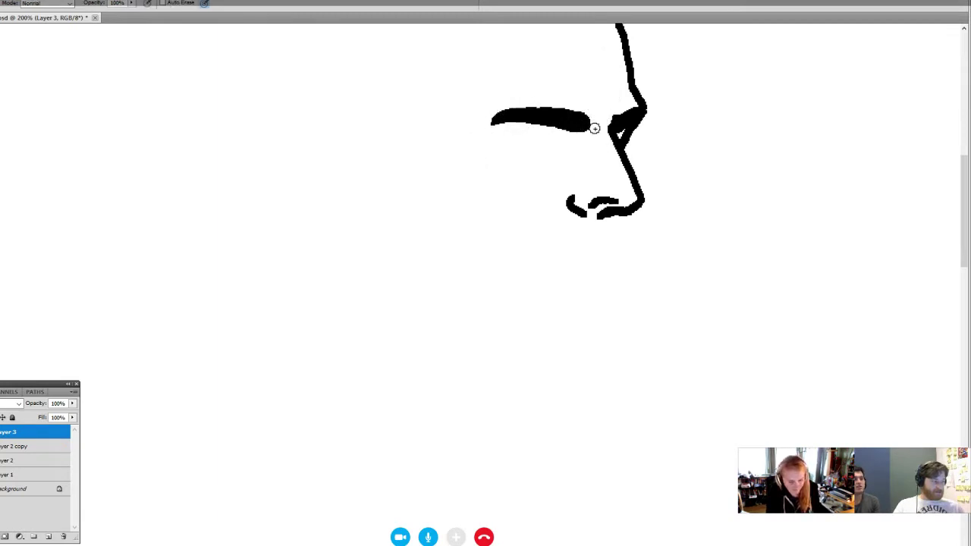
mouse_move(596, 130)
mouse_down()
mouse_move(576, 138)
mouse_move(603, 90)
mouse_move(601, 152)
mouse_up()
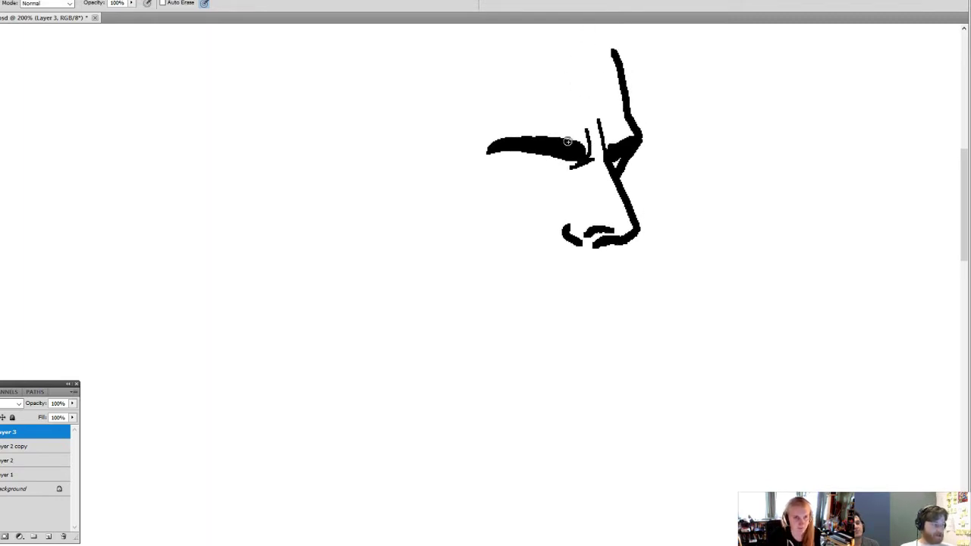
drag(507, 167, 547, 166)
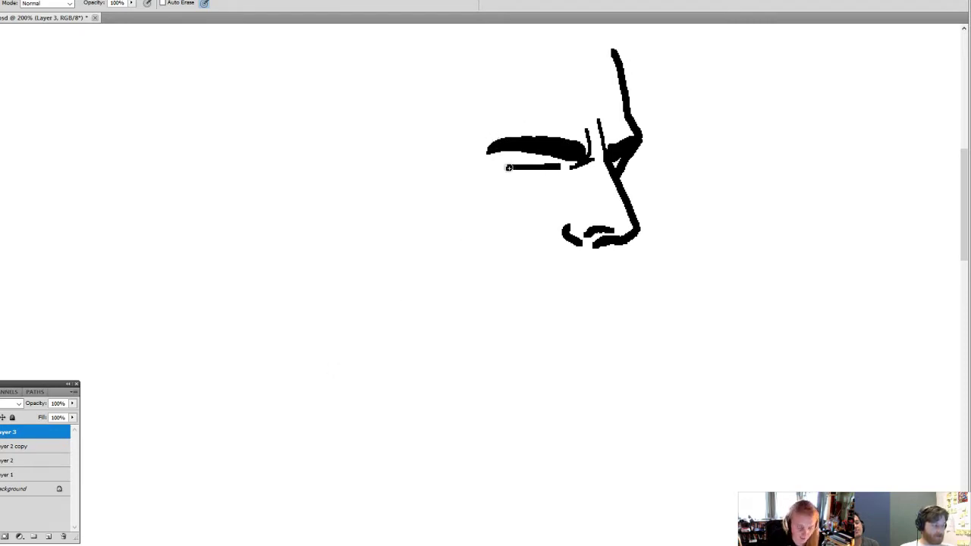
drag(517, 170, 556, 176)
- Draw a cheek fold slanting down from the nostril and a closed mouth line beneath it
key(space)
drag(615, 286, 566, 321)
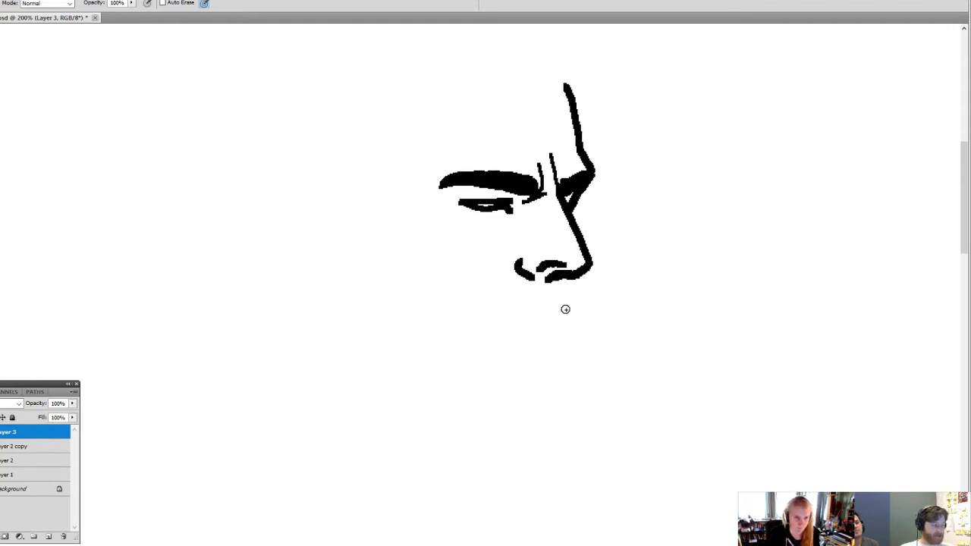
key(space)
drag(538, 354, 547, 321)
mouse_move(528, 223)
mouse_down()
mouse_move(503, 276)
mouse_move(502, 328)
mouse_up()
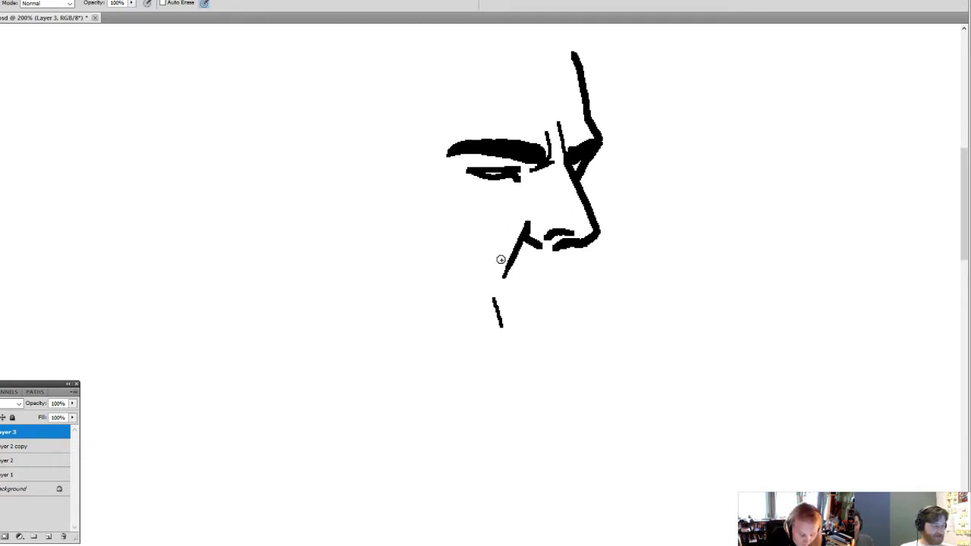
drag(521, 293, 558, 289)
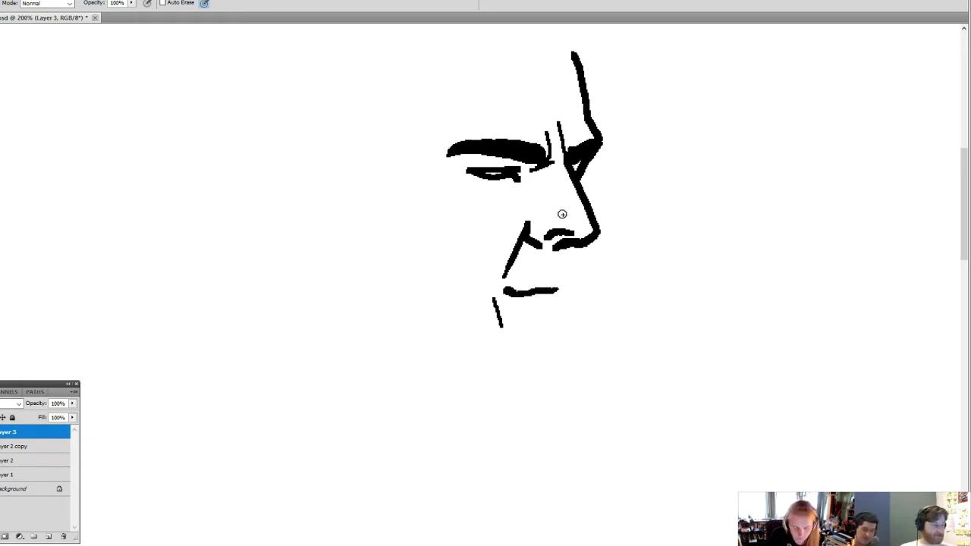
- Draw the face's profile line curving from under the nose down past the mouth, and erase the short crease below the mouth corner
drag(578, 246, 567, 331)
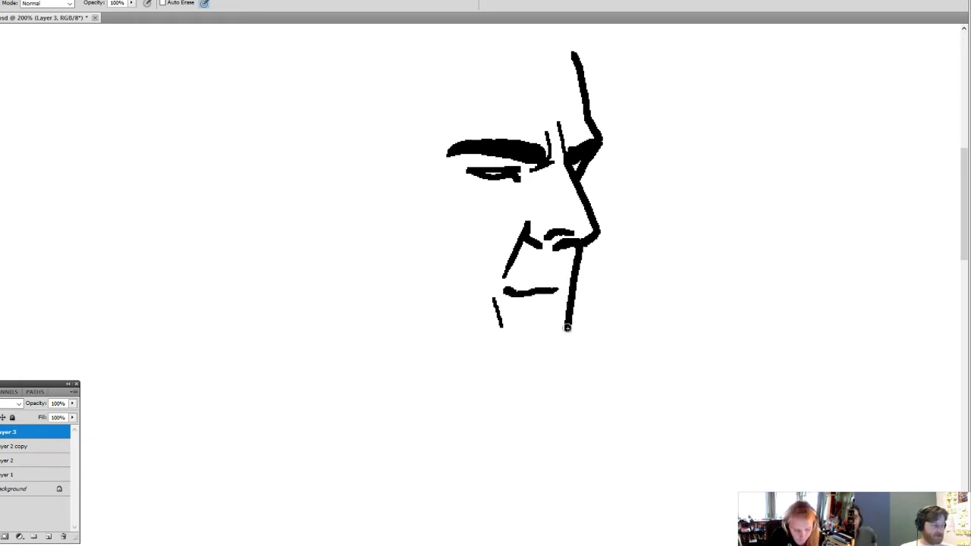
key(ctrl+z)
drag(579, 249, 559, 345)
key(e)
drag(485, 299, 497, 335)
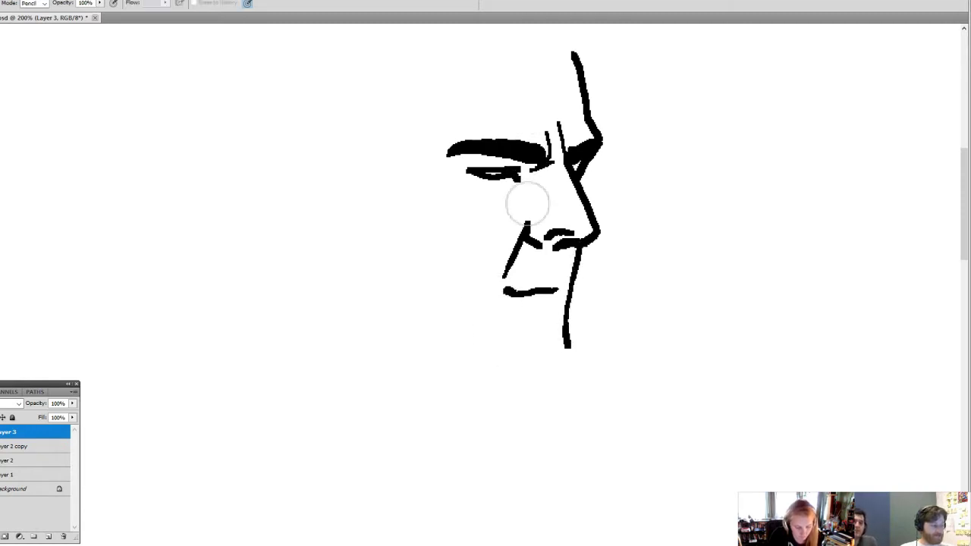
- Lengthen the mouth line toward the profile edge and draw a thin upper lip contour above it, cleaning up its shape
key(b)
drag(548, 291, 560, 292)
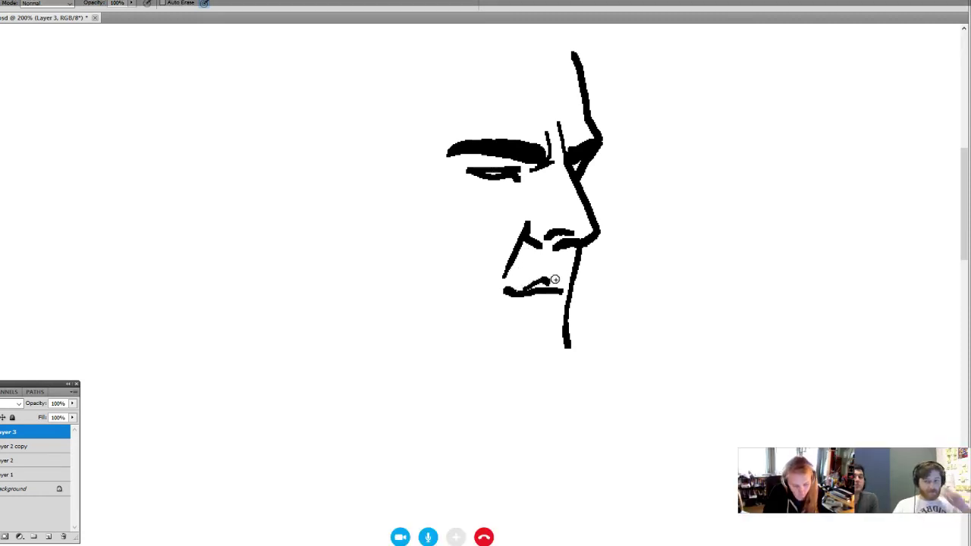
key(e)
key(b)
drag(558, 283, 520, 288)
key(e)
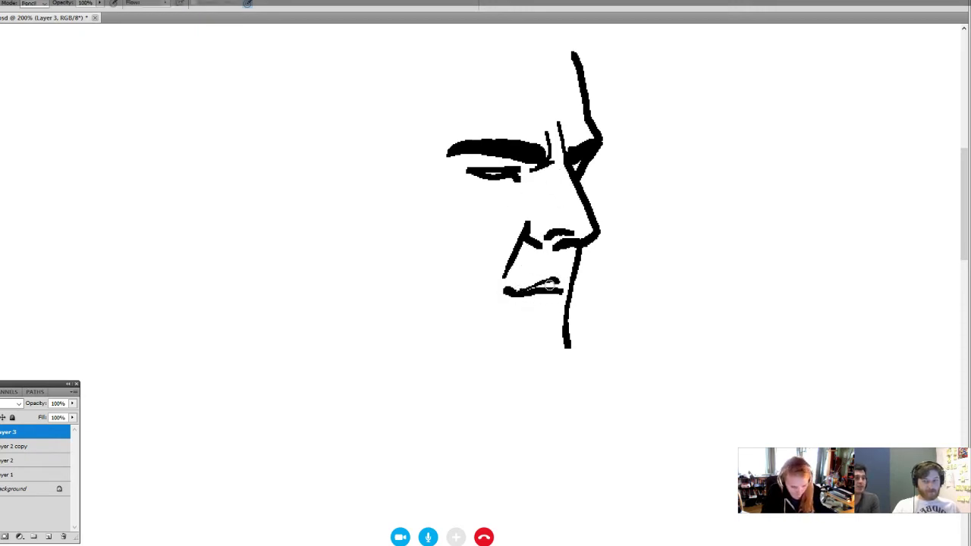
key(b)
mouse_move(563, 277)
mouse_down()
mouse_move(563, 290)
mouse_move(665, 262)
mouse_up()
key(space)
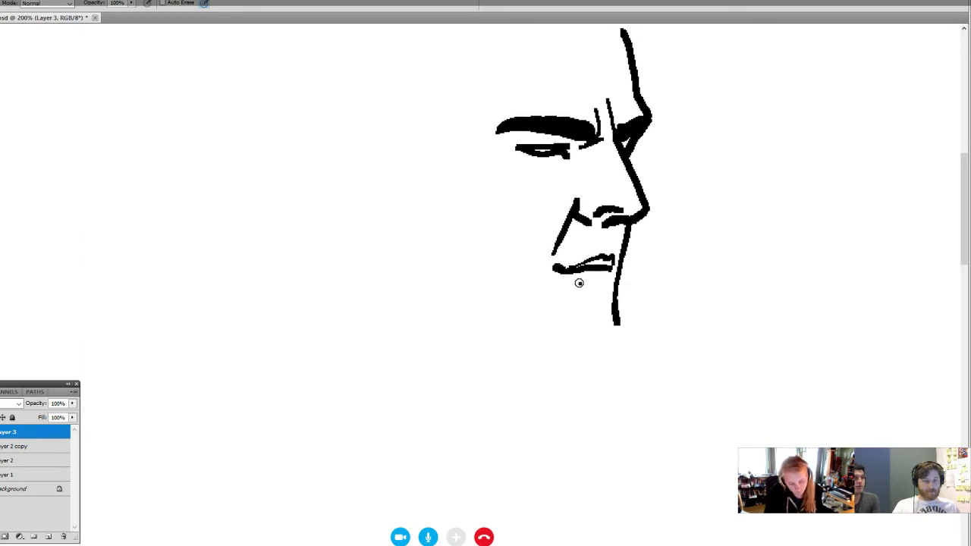
- Draw a short lower lip line beneath the mouth and thin bag creases under the near eye
drag(579, 281, 602, 287)
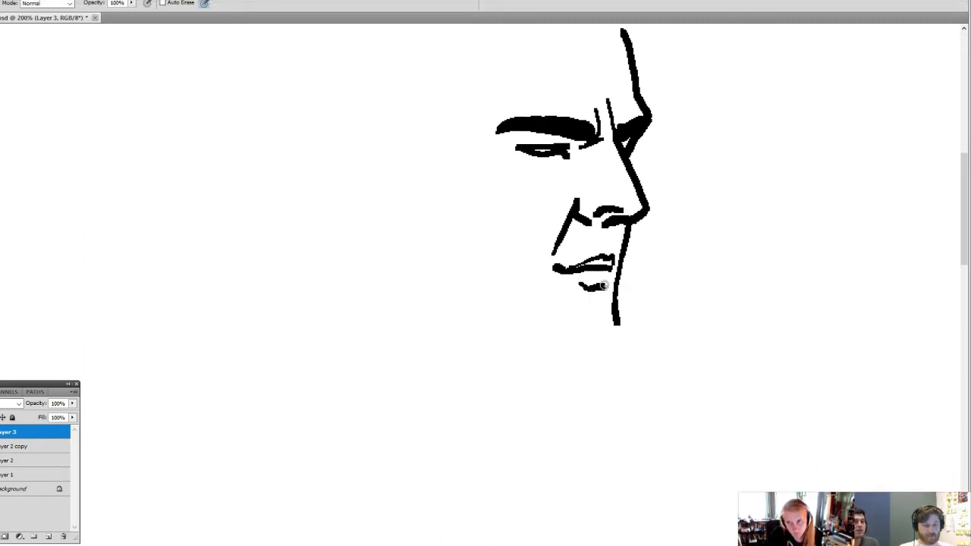
mouse_move(587, 332)
mouse_down()
mouse_move(603, 296)
mouse_move(585, 336)
mouse_move(557, 333)
mouse_up()
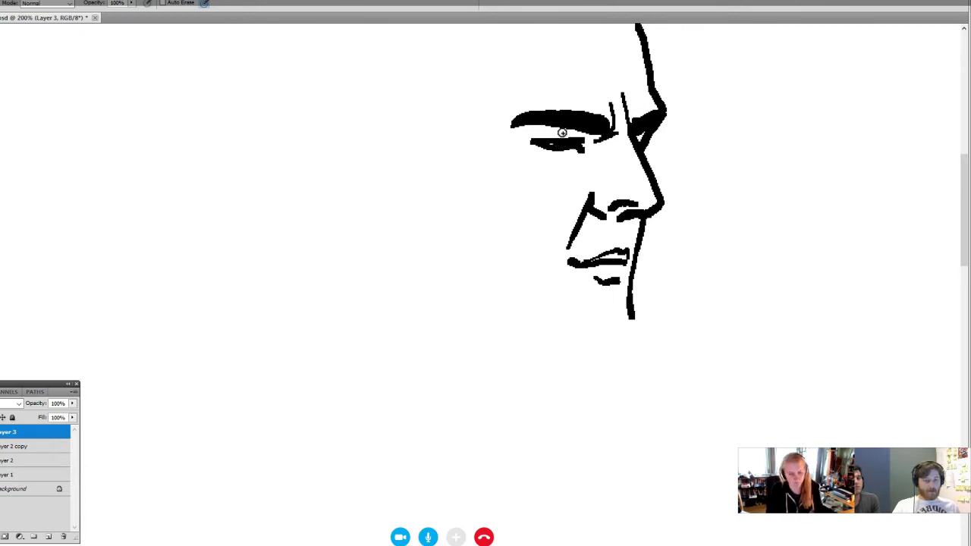
mouse_move(611, 332)
mouse_down()
mouse_move(557, 331)
mouse_move(554, 340)
mouse_up()
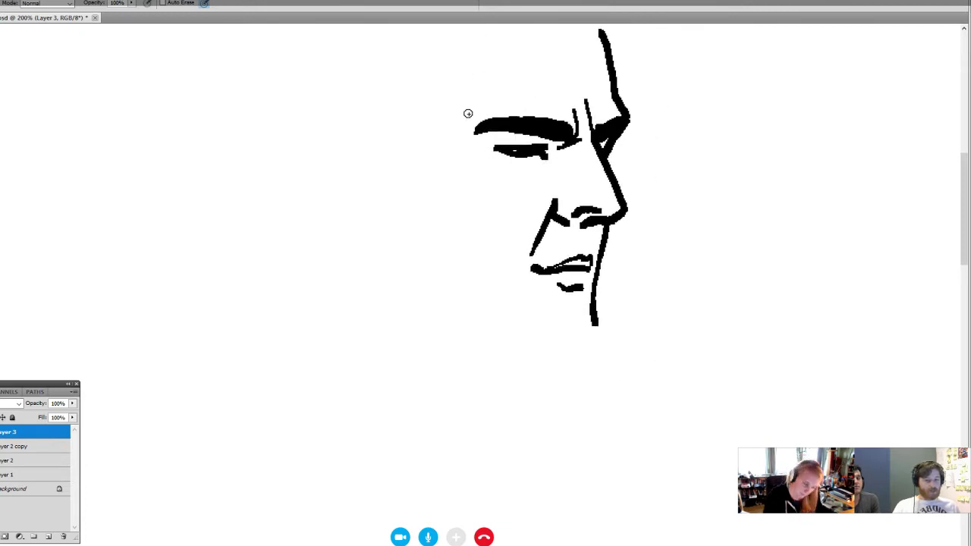
drag(489, 156, 526, 167)
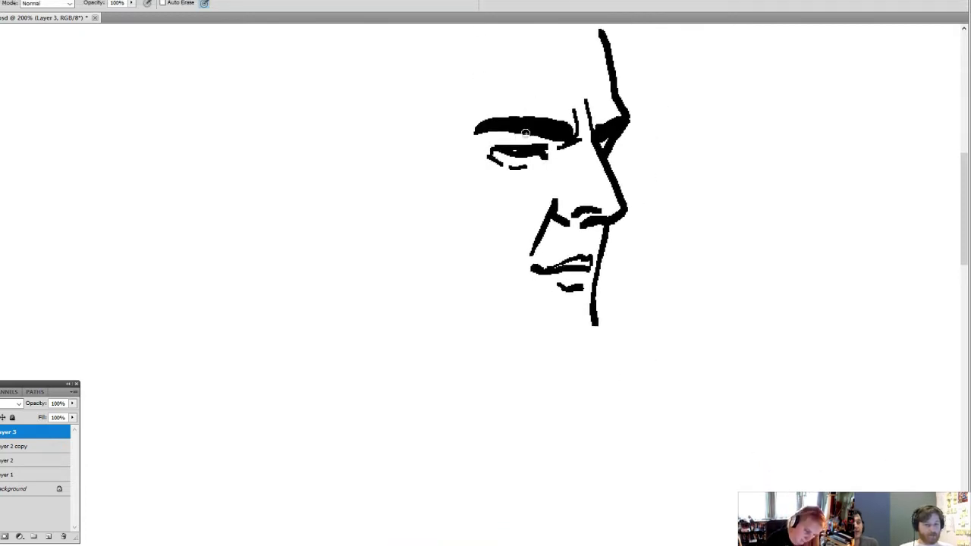
- Build up the near eyebrow into a sharper arch and draw a thin vertical temple line on the forehead above it
drag(534, 252, 496, 275)
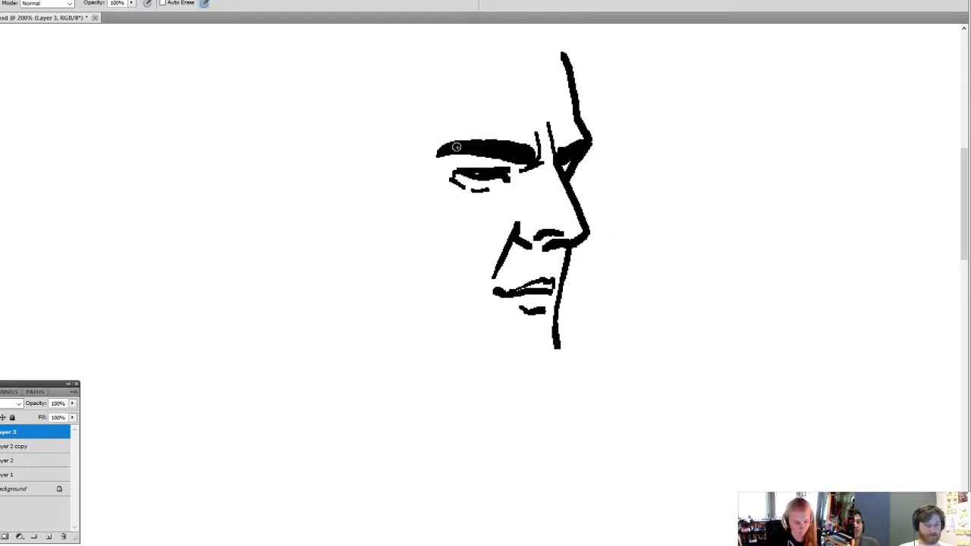
mouse_move(438, 157)
mouse_down()
mouse_move(464, 136)
mouse_move(585, 135)
mouse_up()
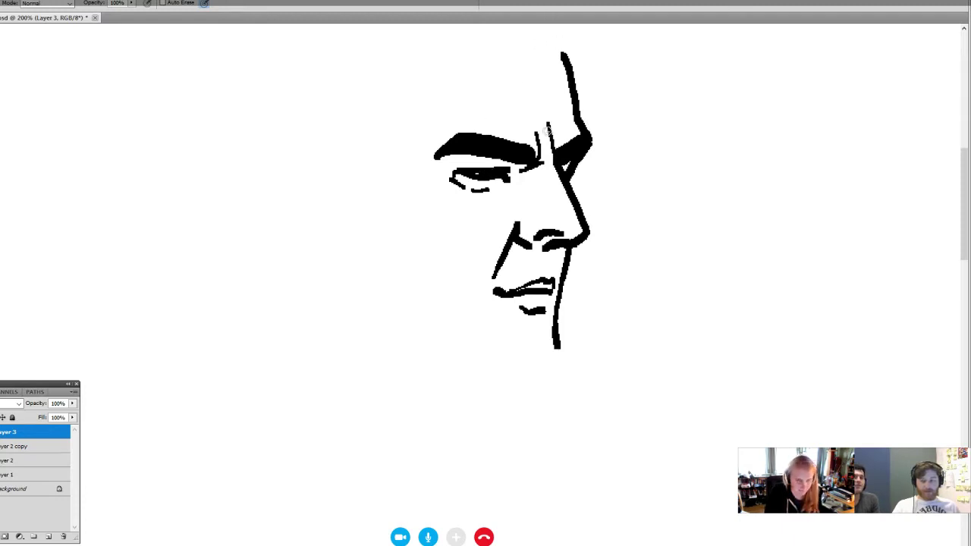
drag(451, 116, 453, 53)
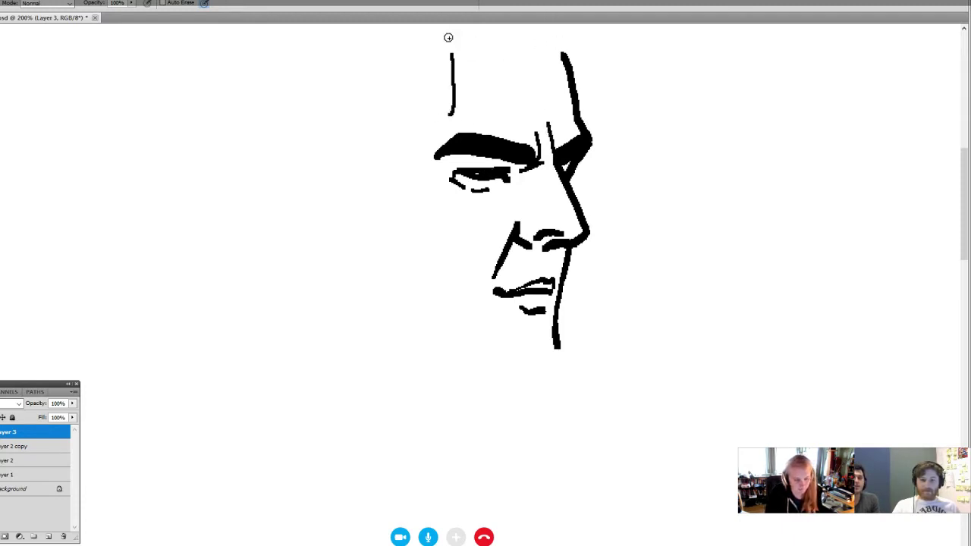
- Draw short swept hair strokes above the front of the forehead, down to the top of the profile line
drag(471, 120, 471, 213)
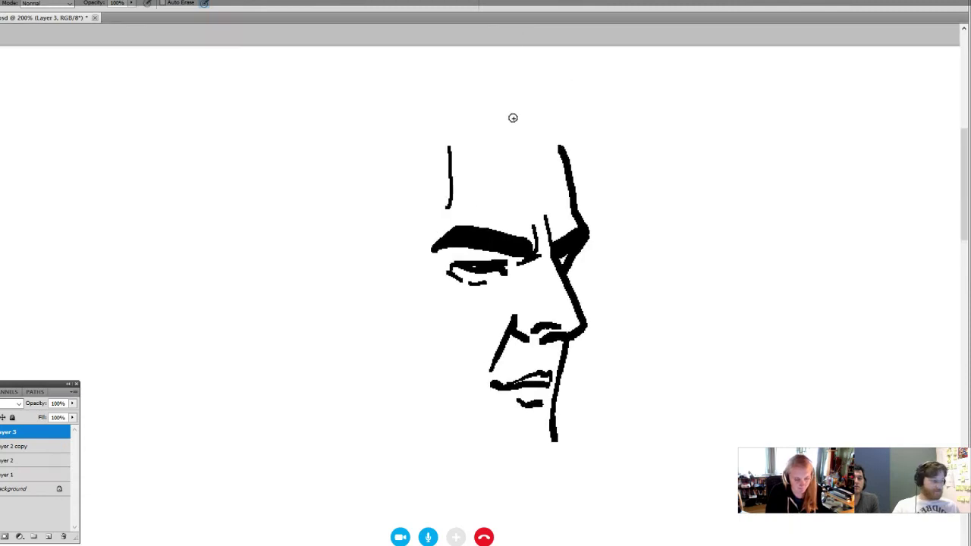
drag(520, 121, 563, 90)
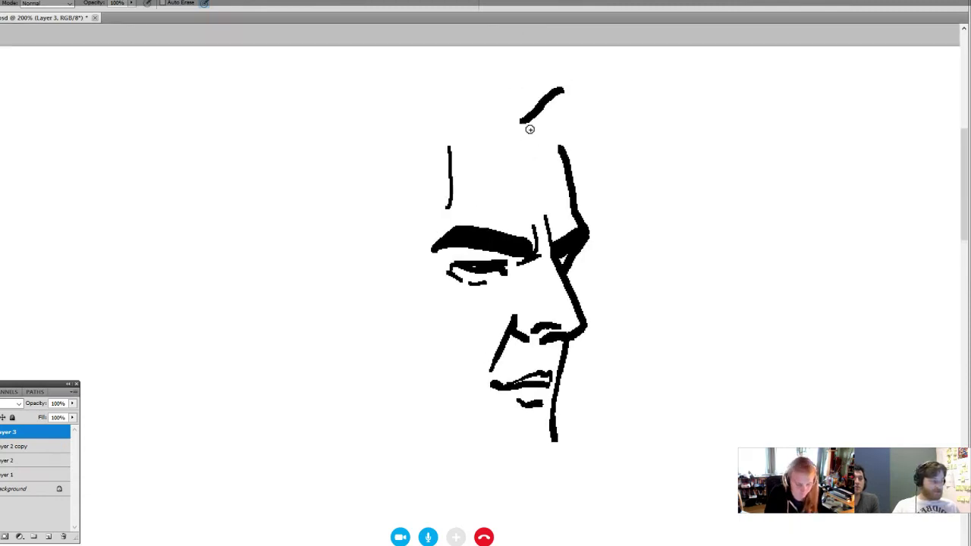
mouse_move(531, 124)
mouse_down()
mouse_move(562, 124)
mouse_move(573, 155)
mouse_up()
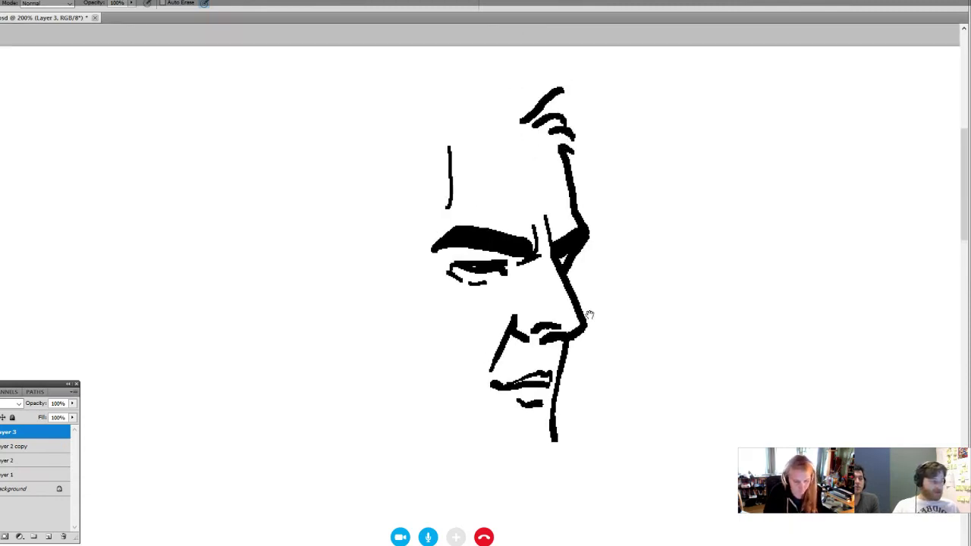
- Draw the chin and a strong jawline sweeping back from the profile and up toward the ear
drag(490, 326, 485, 209)
mouse_move(369, 222)
mouse_down()
mouse_move(384, 275)
mouse_move(460, 320)
mouse_move(546, 323)
mouse_move(537, 175)
mouse_move(539, 322)
mouse_up()
key(e)
drag(502, 293, 466, 334)
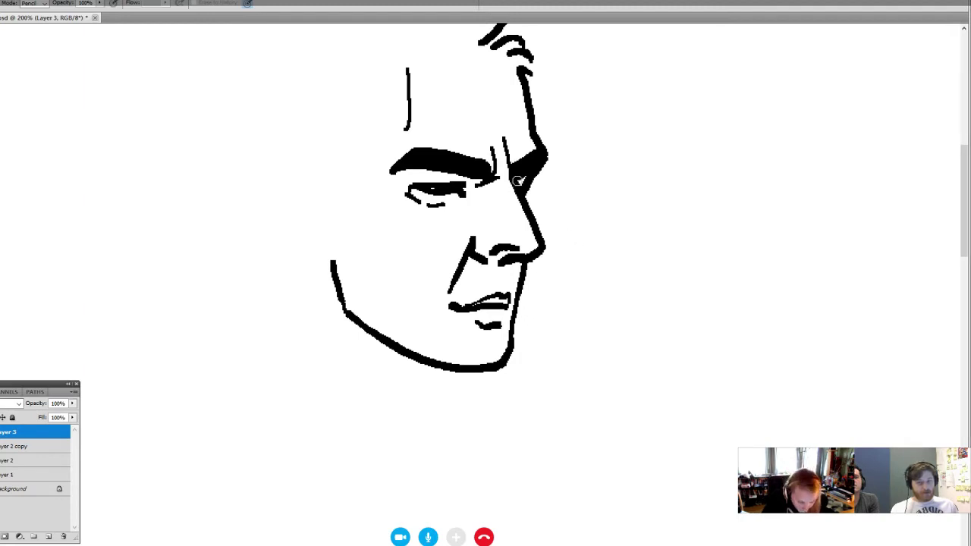
- Erase the nose bridge line, then redraw a slightly shorter nose profile and the inner edge of the far eye
mouse_move(517, 181)
mouse_down()
mouse_move(536, 228)
mouse_move(516, 193)
mouse_up()
key(b)
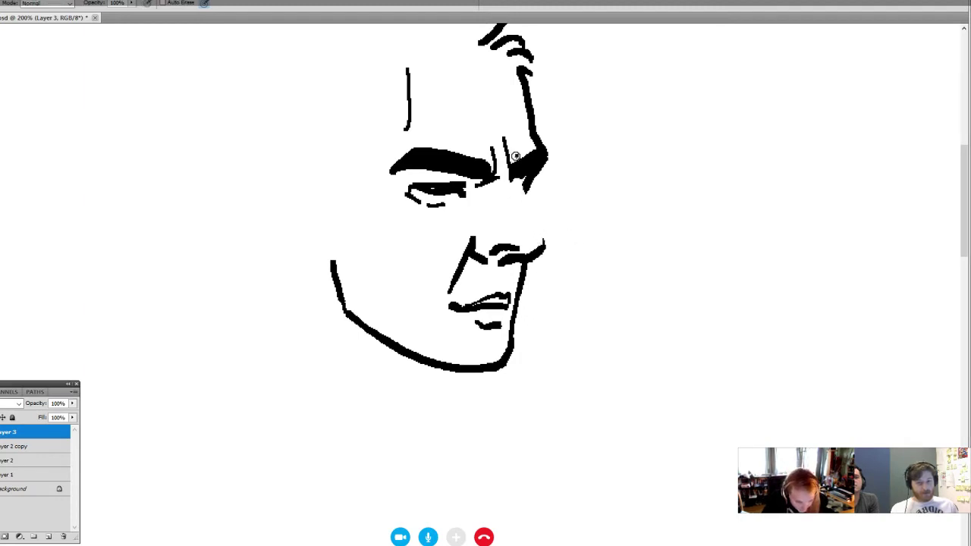
mouse_move(515, 156)
mouse_down()
mouse_move(505, 190)
mouse_move(540, 246)
mouse_move(507, 187)
mouse_move(543, 238)
mouse_up()
key(ctrl+z)
key(e)
key(b)
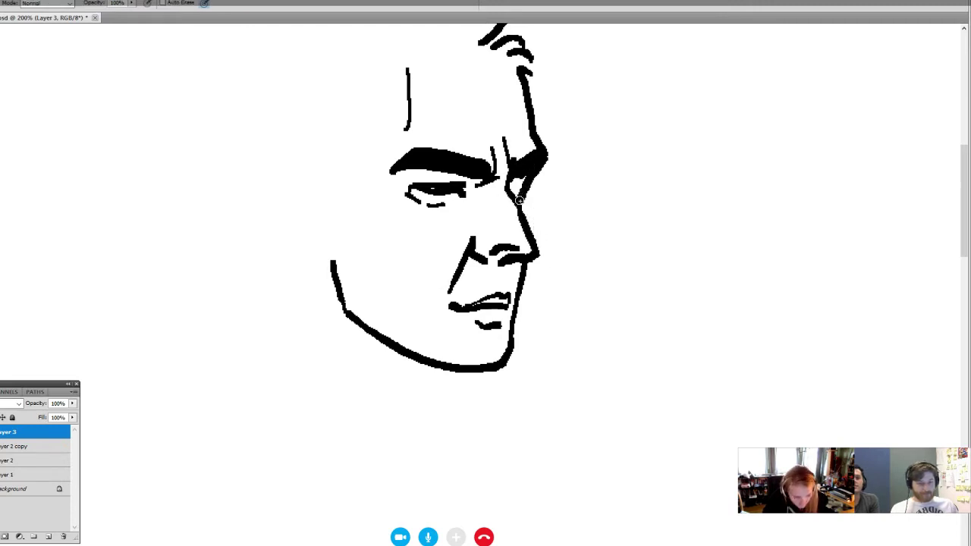
drag(519, 199, 529, 168)
- Redraw the nostril wing smaller and add thin contour creases on the nose bridge, nose tip and beside the nostril
drag(577, 351, 620, 359)
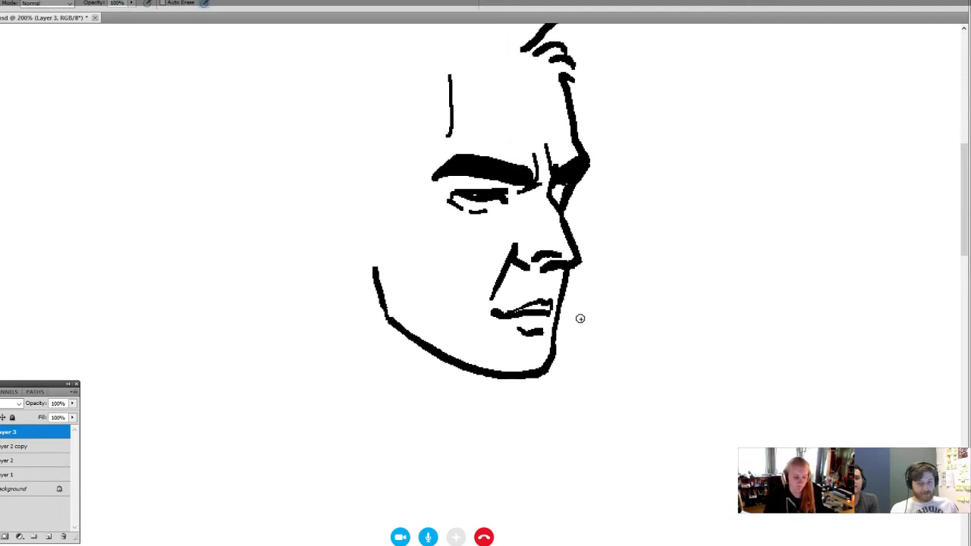
key(e)
drag(564, 255, 528, 252)
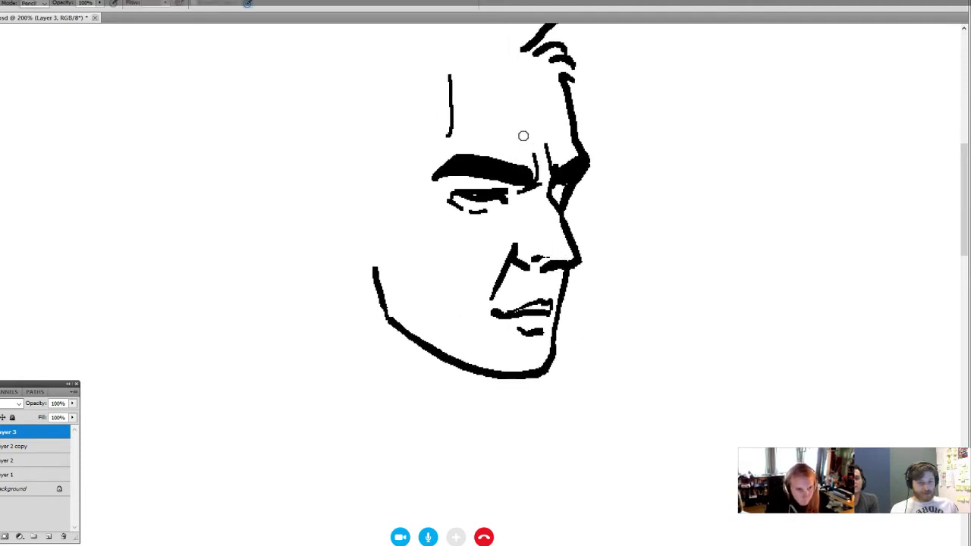
key(b)
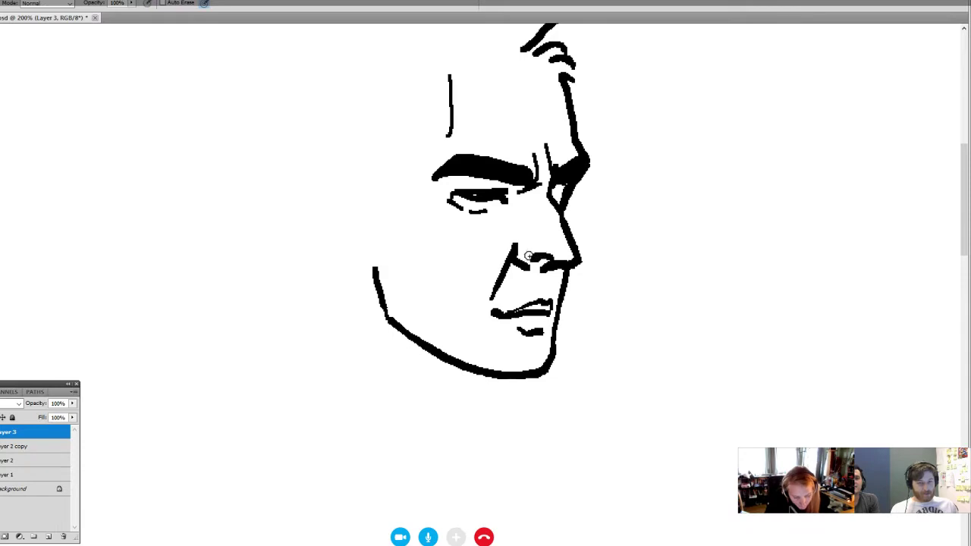
drag(556, 256, 558, 240)
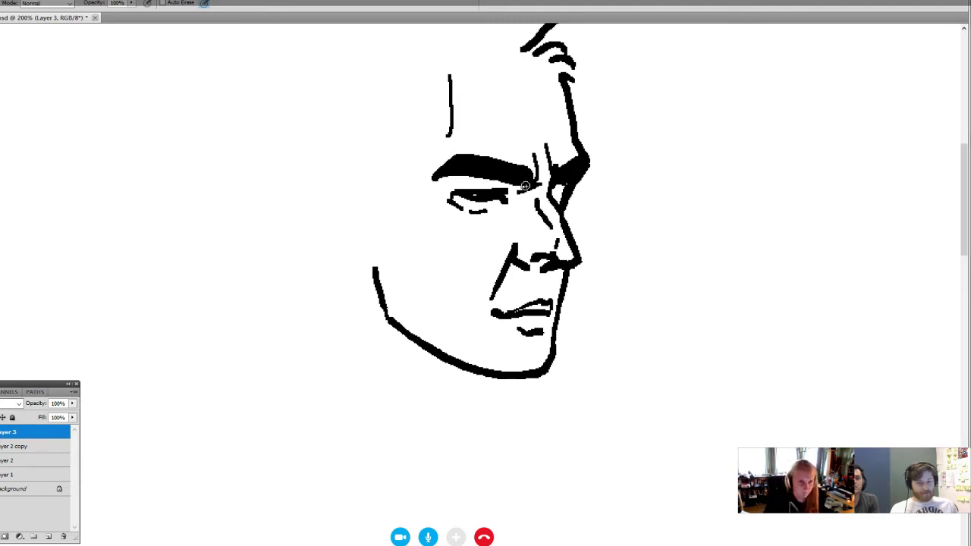
drag(519, 221, 500, 246)
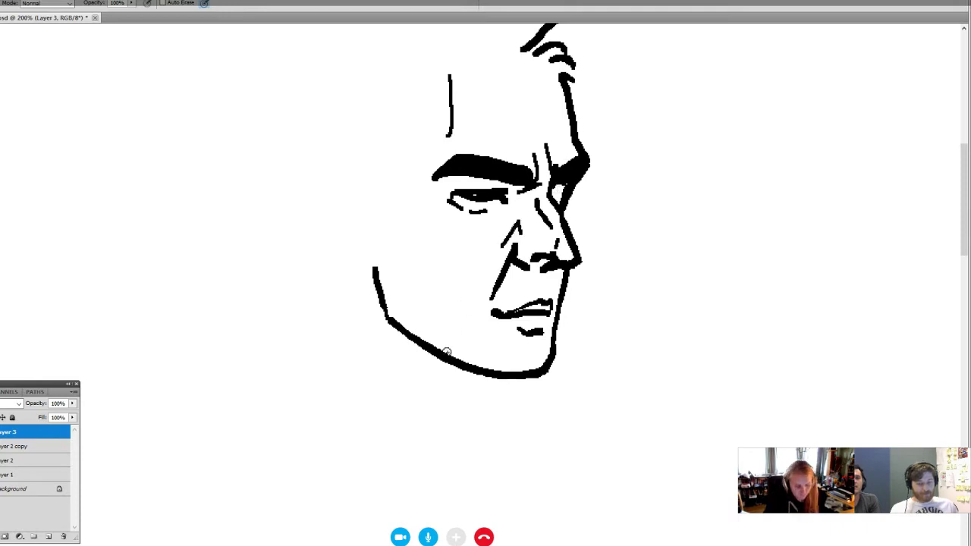
- Draw a cheekbone line slanting down across the cheek, replacing the first attempt
drag(588, 371, 633, 347)
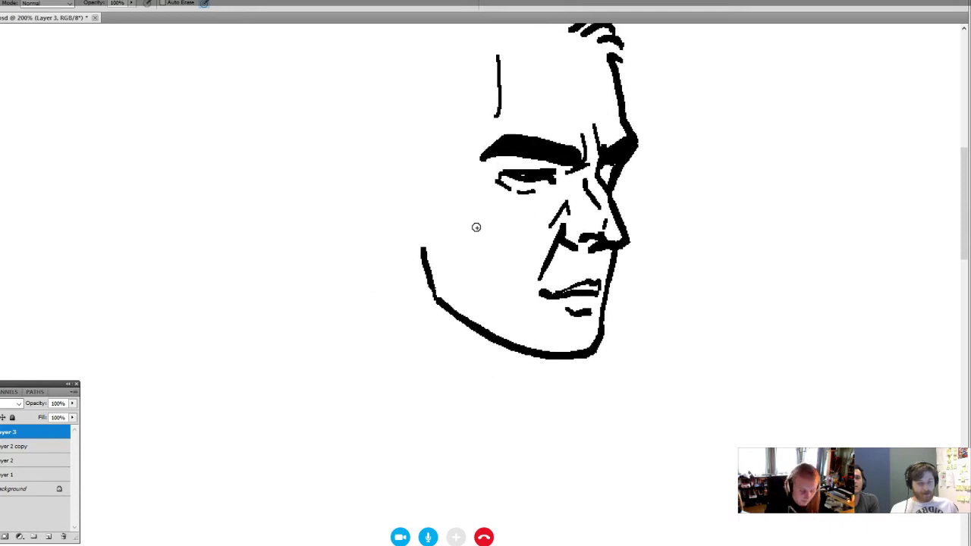
drag(442, 209, 503, 255)
key(ctrl+z)
drag(428, 208, 514, 270)
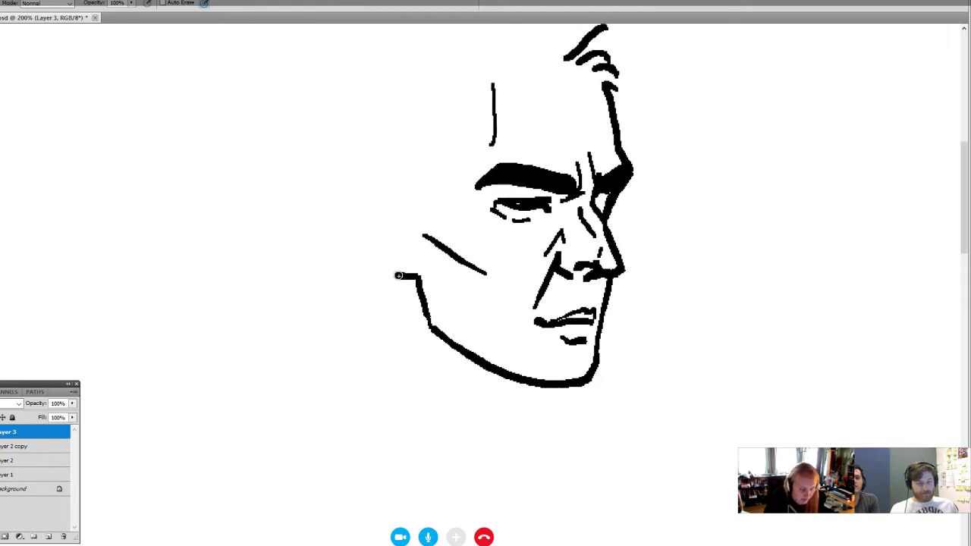
- Draw the ear outline up from the jaw corner, with a pointed sideburn and slanted hair strokes above it
mouse_move(390, 266)
mouse_down()
mouse_move(359, 208)
mouse_move(368, 186)
mouse_up()
drag(539, 242, 540, 299)
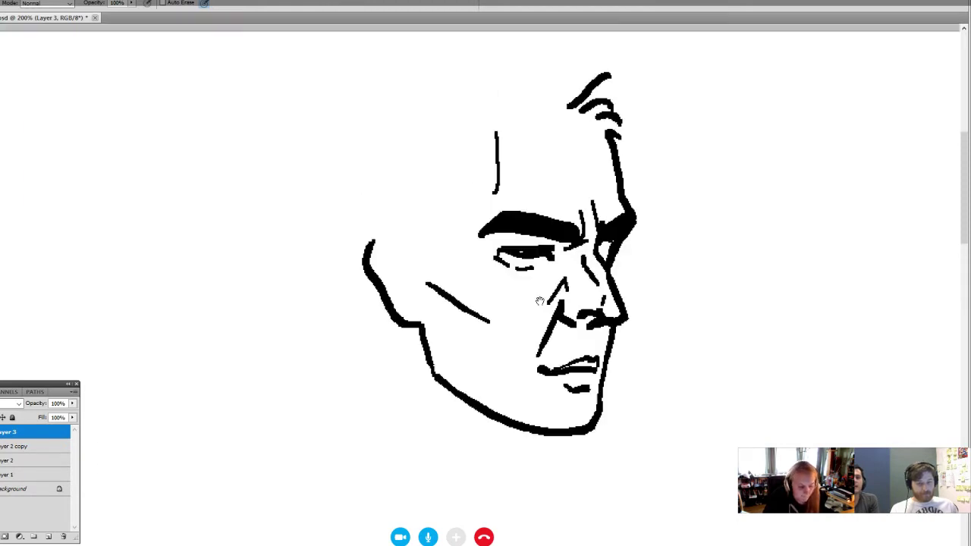
mouse_move(422, 182)
mouse_down()
mouse_move(381, 220)
mouse_move(389, 245)
mouse_move(419, 249)
mouse_move(414, 275)
mouse_move(381, 245)
mouse_move(358, 270)
mouse_up()
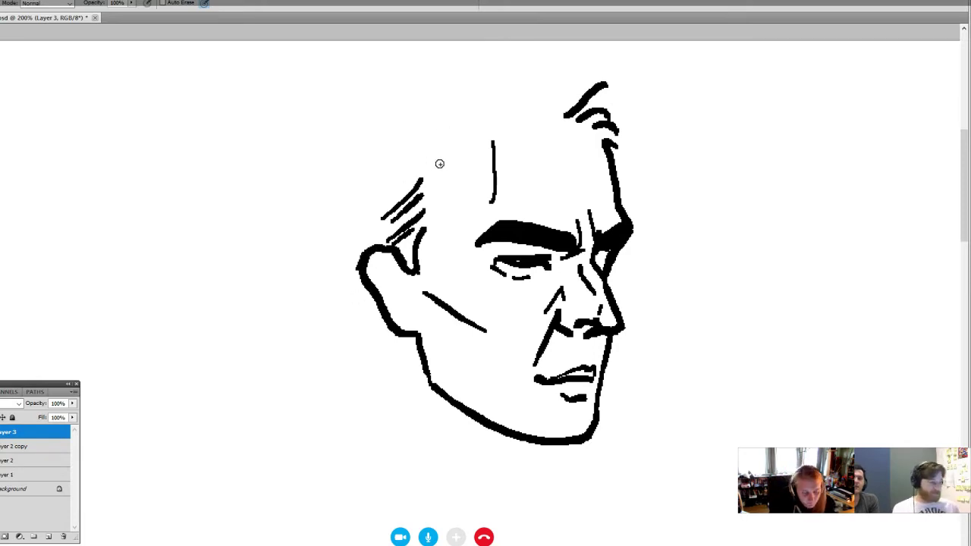
- Draw curled locks above the ear and a wavy hairline across the top of the forehead, replacing the upper front hair stroke
mouse_move(436, 160)
mouse_down()
mouse_move(404, 172)
mouse_move(380, 200)
mouse_up()
drag(440, 148, 398, 167)
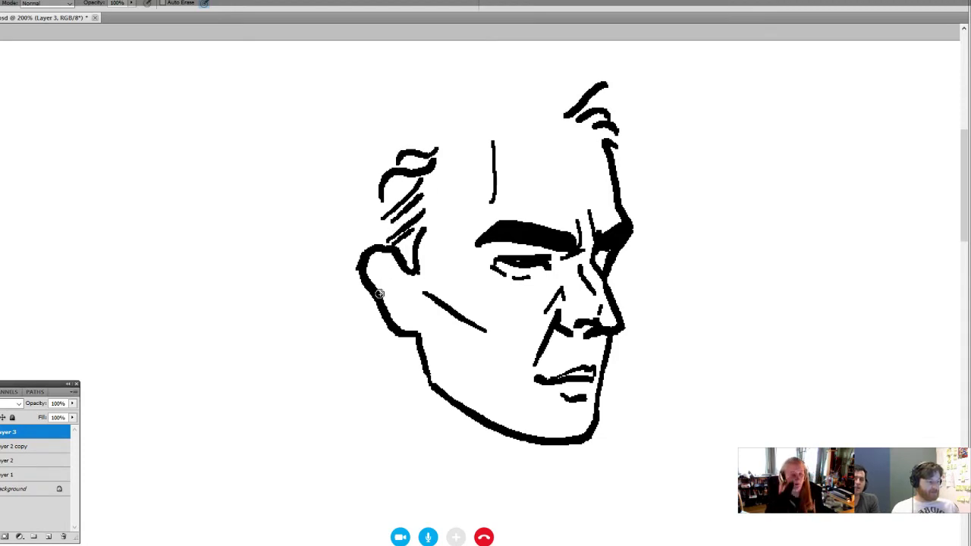
mouse_move(444, 139)
mouse_down()
mouse_move(479, 119)
mouse_move(569, 124)
mouse_move(645, 76)
mouse_move(575, 107)
mouse_move(607, 82)
mouse_move(582, 95)
mouse_up()
key(e)
mouse_move(635, 75)
mouse_down()
mouse_move(576, 115)
mouse_move(489, 112)
mouse_move(436, 142)
mouse_move(450, 147)
mouse_move(491, 111)
mouse_move(439, 133)
mouse_move(433, 151)
mouse_move(484, 120)
mouse_up()
key(b)
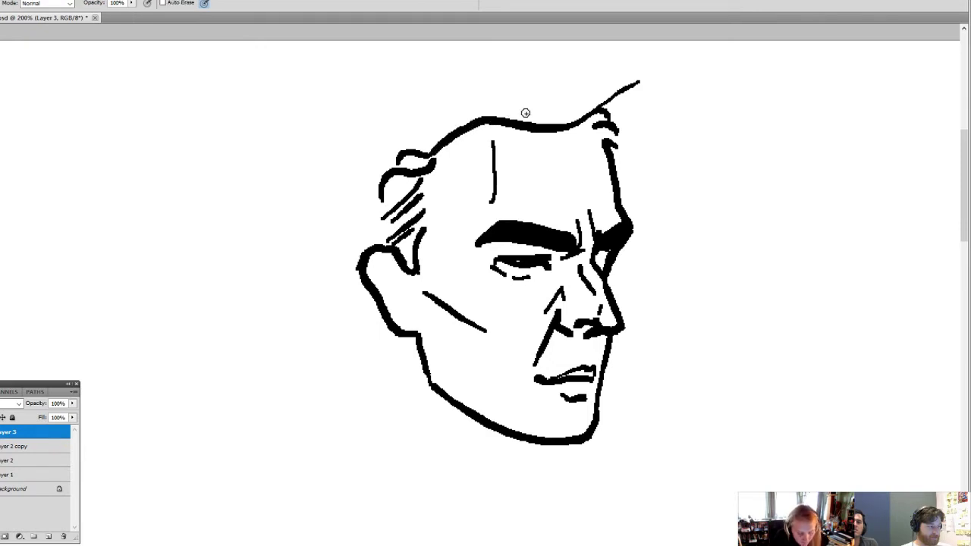
- Draw a curled forelock hanging over the front of the forehead and erase the overlapping short hair stroke
mouse_move(604, 261)
mouse_down()
mouse_move(553, 223)
mouse_move(514, 245)
mouse_up()
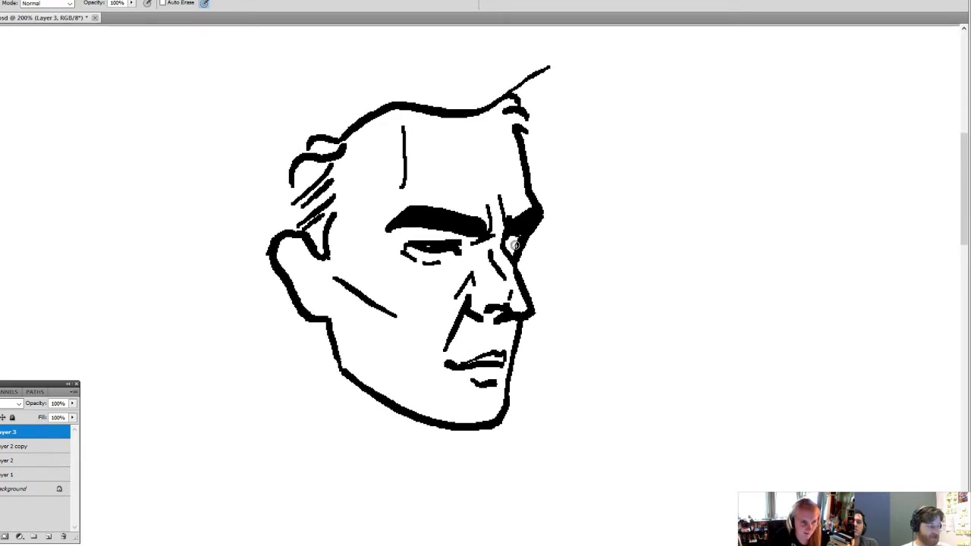
mouse_move(470, 115)
mouse_down()
mouse_move(527, 142)
mouse_move(502, 143)
mouse_move(517, 163)
mouse_move(594, 168)
mouse_move(572, 161)
mouse_up()
key(e)
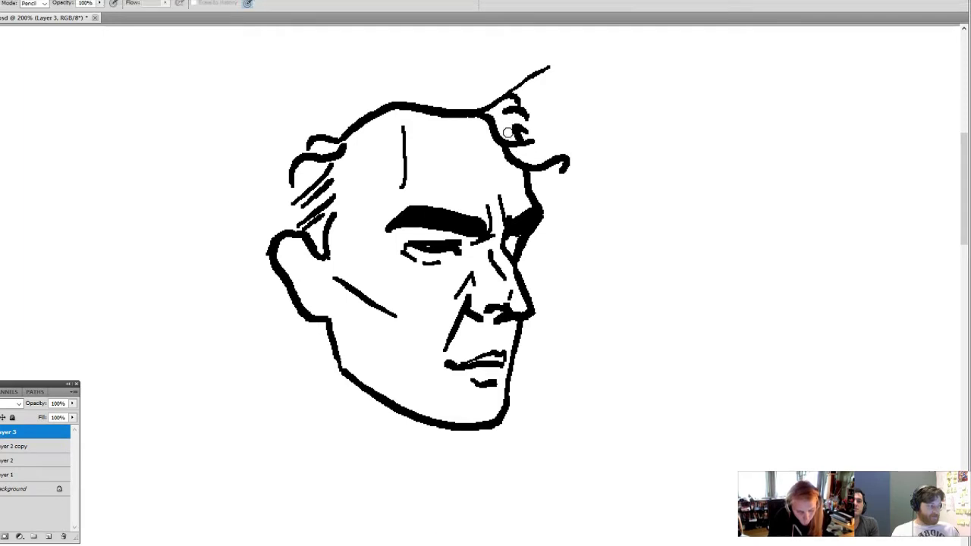
drag(525, 136, 518, 127)
- Thin down both heavy eyebrows by erasing part of their black fill
drag(566, 215, 562, 204)
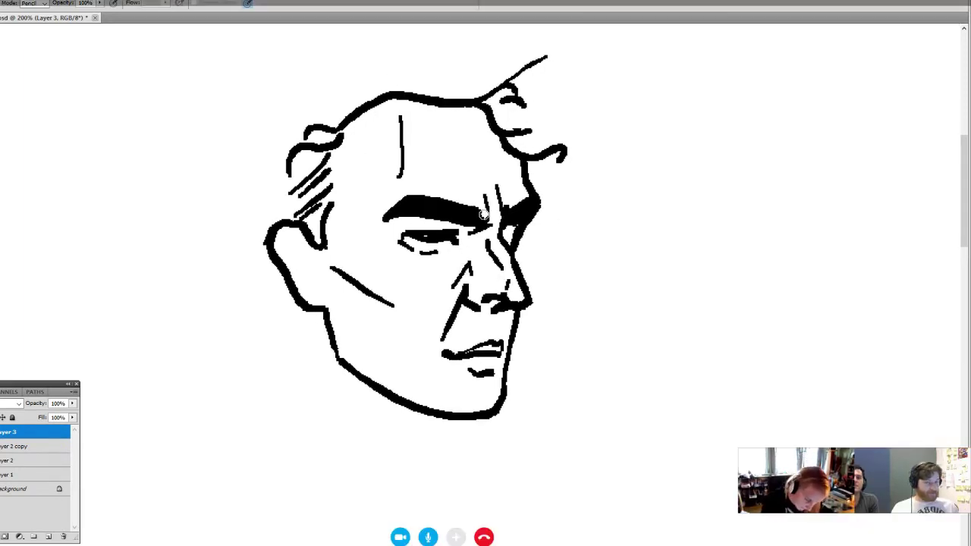
mouse_move(484, 215)
mouse_down()
mouse_move(416, 195)
mouse_move(390, 213)
mouse_move(418, 209)
mouse_up()
key(b)
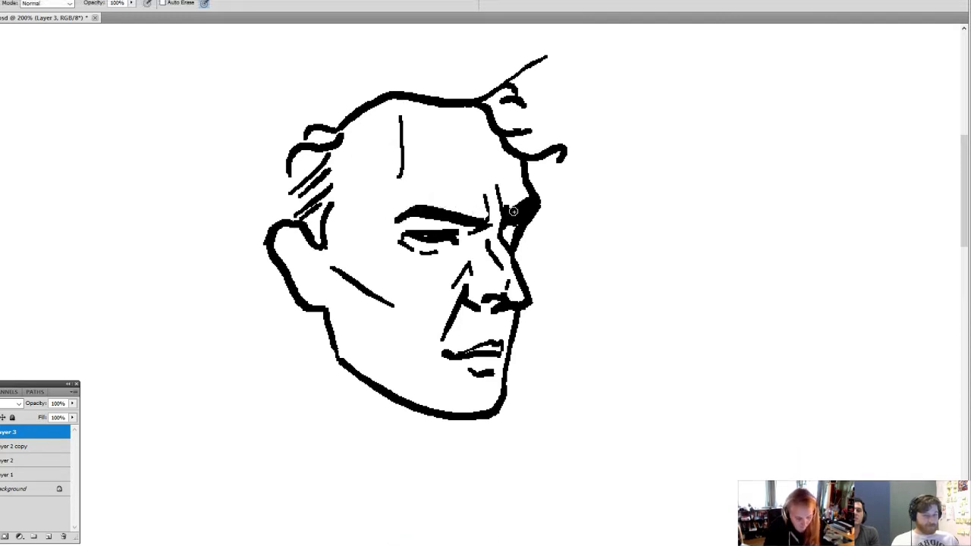
key(e)
mouse_move(513, 210)
mouse_down()
mouse_move(532, 167)
mouse_move(535, 201)
mouse_move(526, 151)
mouse_move(529, 208)
mouse_up()
key(b)
key(e)
key(b)
- Erase the thin temple line and redraw it bolder, angled back at its lower end
drag(541, 302, 567, 254)
key(e)
drag(422, 130, 422, 134)
key(b)
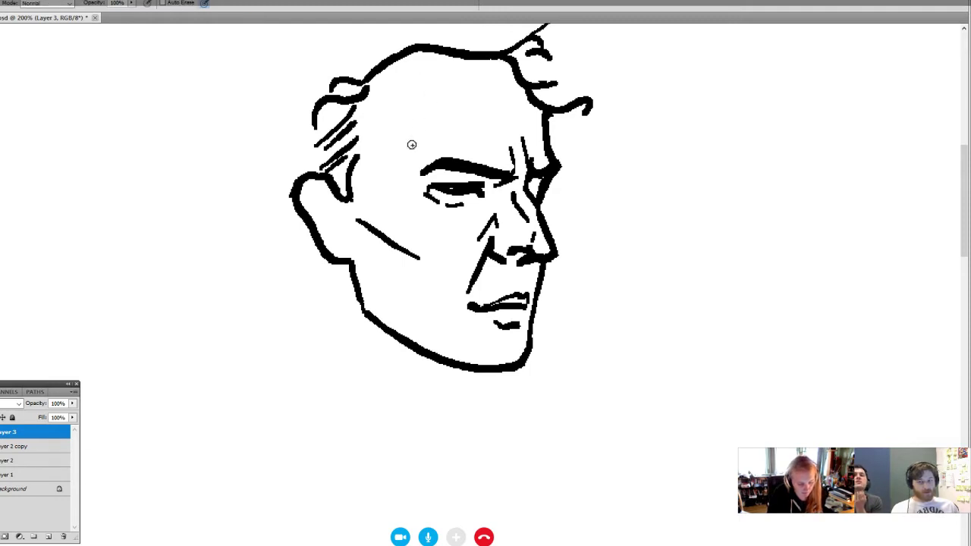
drag(421, 70, 415, 143)
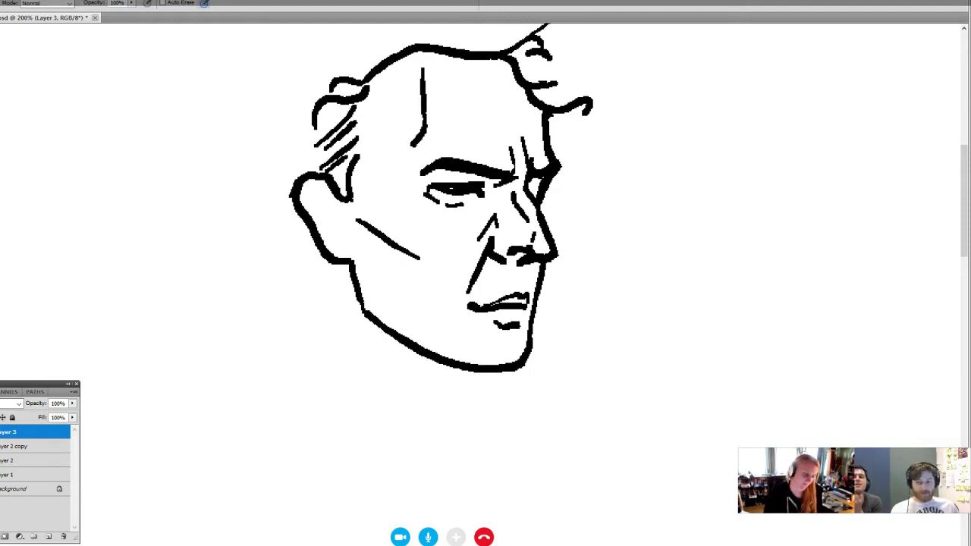
- Draw the inner ear folds, a ragged hair edge behind the ear and the back line of the neck
mouse_move(322, 185)
mouse_down()
mouse_move(326, 229)
mouse_move(312, 245)
mouse_move(340, 288)
mouse_up()
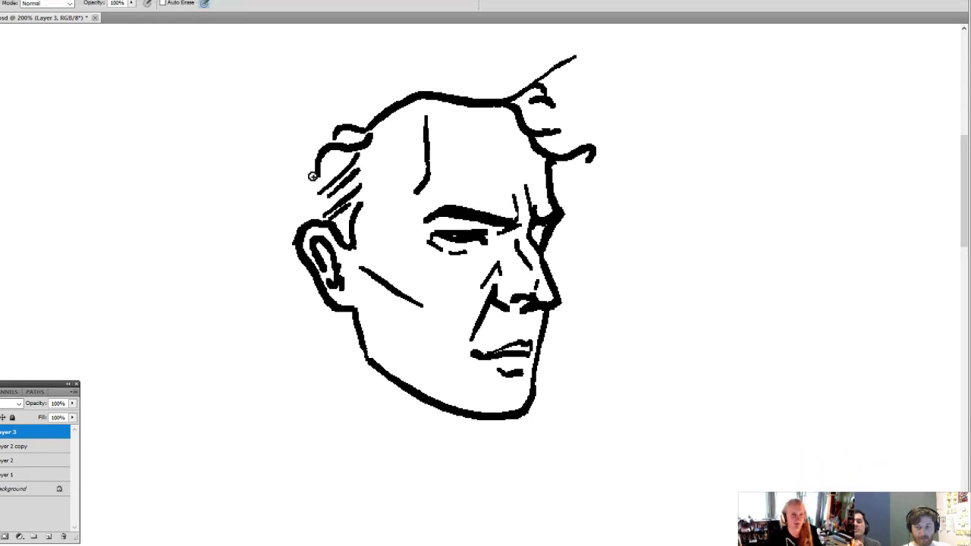
mouse_move(287, 218)
mouse_down()
mouse_move(279, 281)
mouse_move(305, 297)
mouse_move(312, 410)
mouse_up()
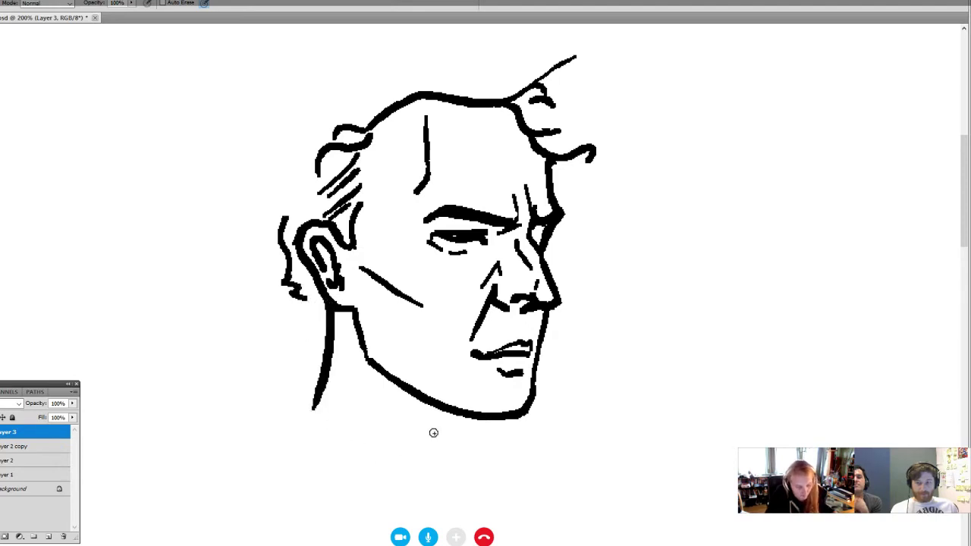
- Erase the long cheek fold running from the nostril to the mouth corner
scroll(485, 387, down, 3)
key(e)
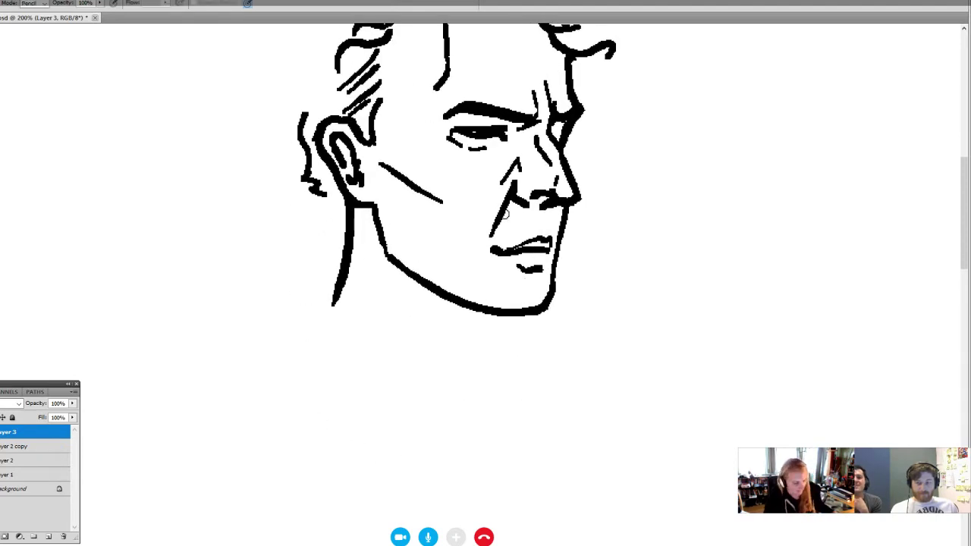
mouse_move(506, 216)
mouse_down()
mouse_move(490, 235)
mouse_move(512, 183)
mouse_up()
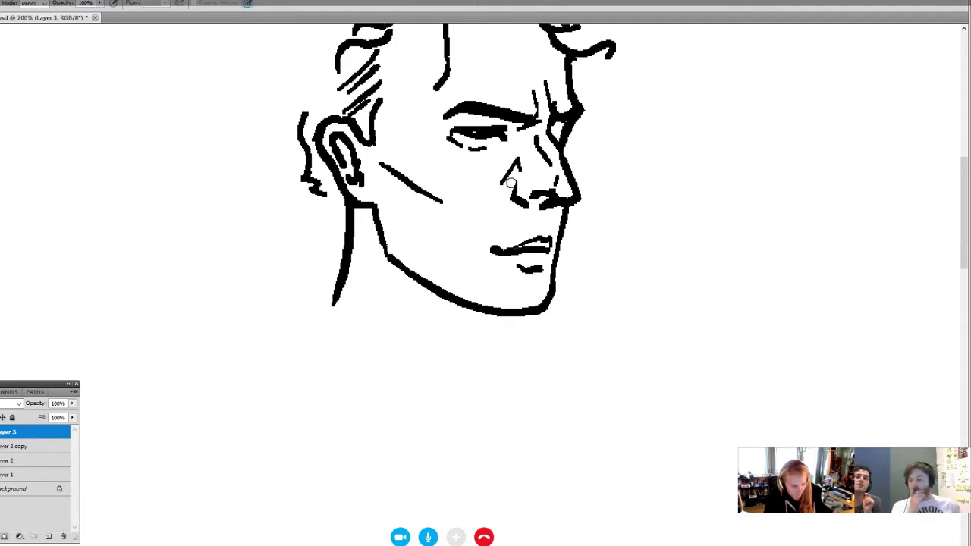
- Select the mouth and lower-lip line with a lasso and move them slightly up towards the nose
key(l)
mouse_move(535, 286)
mouse_down()
mouse_move(556, 229)
mouse_move(505, 221)
mouse_move(478, 258)
mouse_up()
key(v)
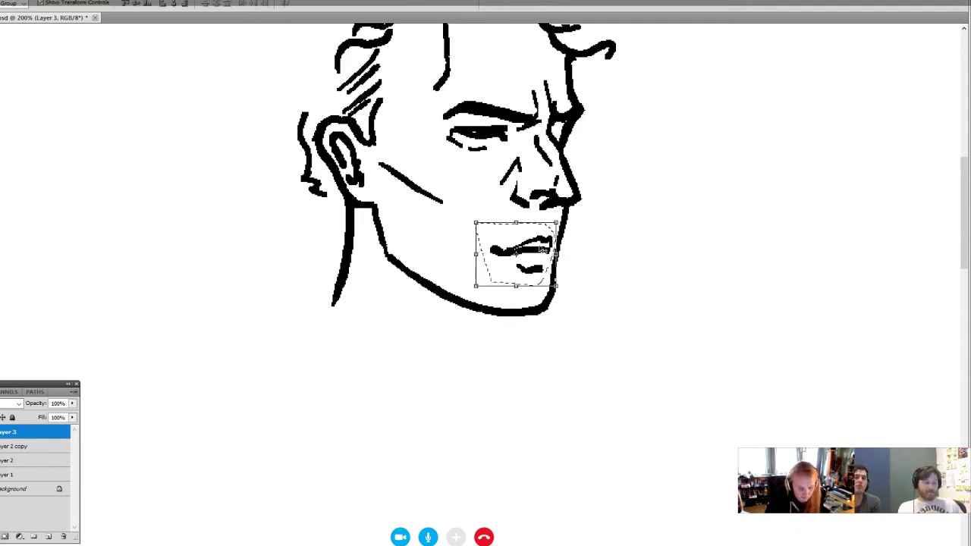
drag(543, 250, 545, 243)
key(ctrl+d)
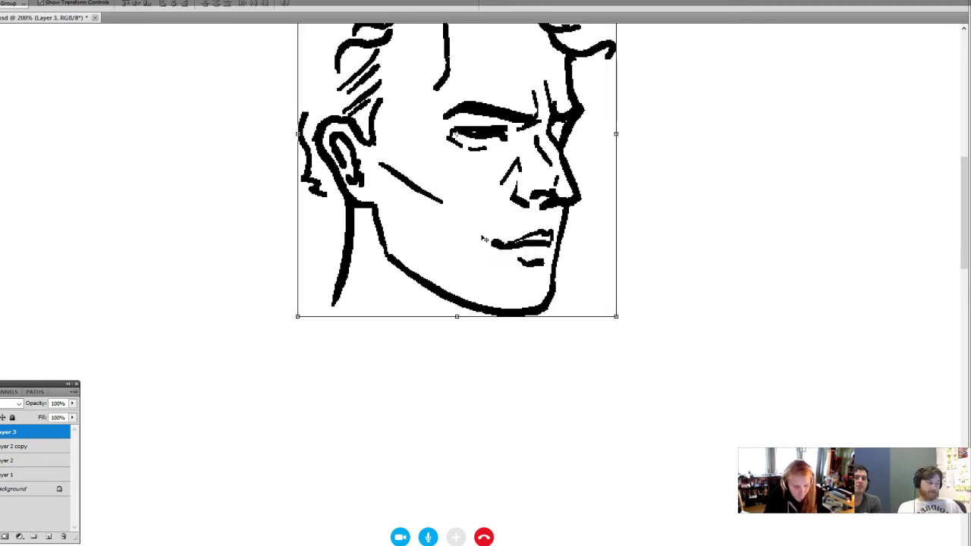
- Draw a bent crease beside the mouth corner, a short fold below the nostril wing and a diagonal crease on the chin
key(b)
drag(492, 220, 476, 238)
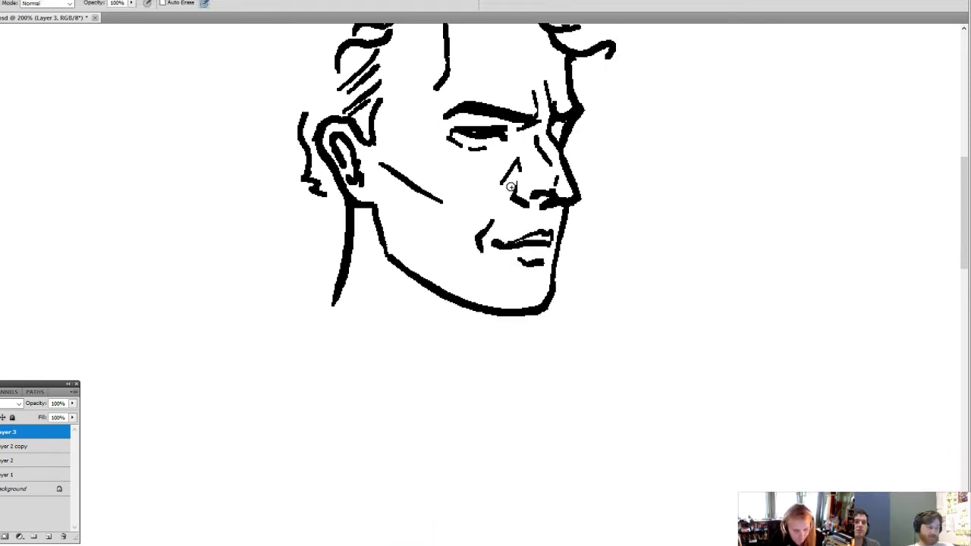
drag(511, 187, 501, 209)
drag(595, 324, 549, 409)
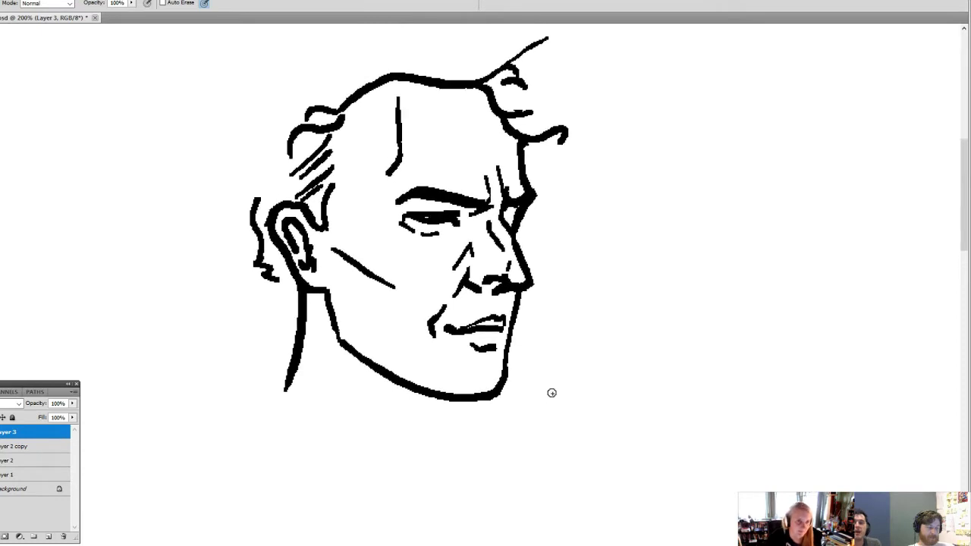
drag(447, 356, 465, 376)
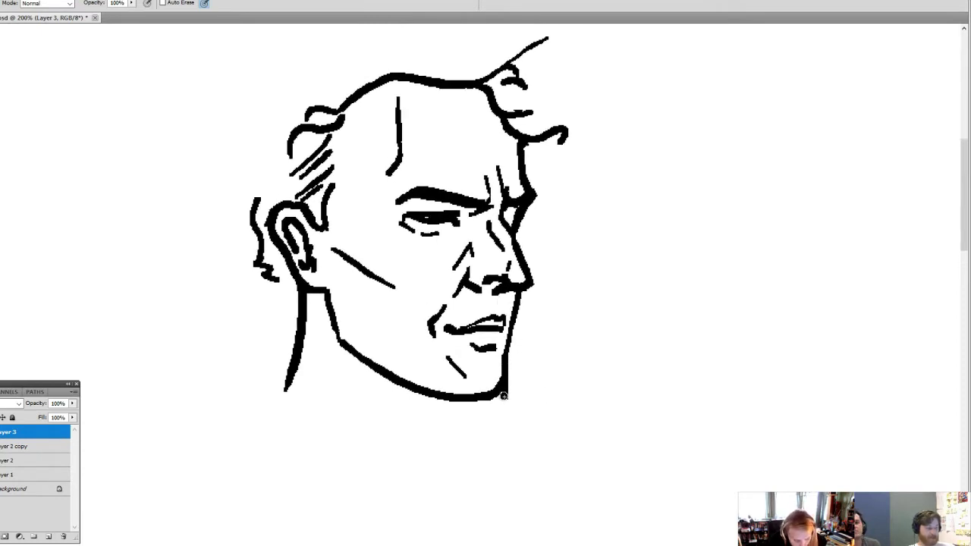
- Thin the chin and lower jaw outline by erasing along its inner edge, giving the chin a squarer corner
key(e)
mouse_move(498, 367)
mouse_down()
mouse_move(494, 390)
mouse_move(435, 385)
mouse_up()
key(b)
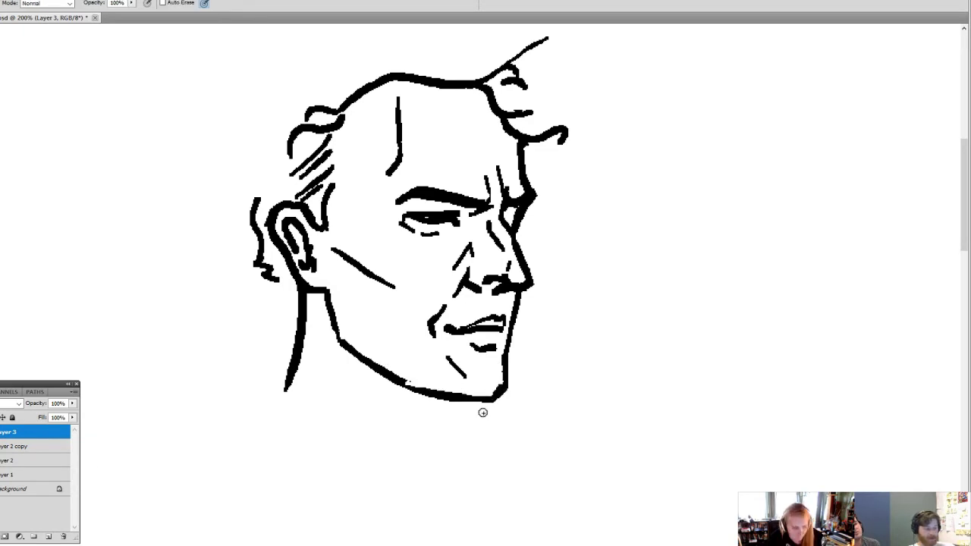
- Draw the front neck line and a short tendon stroke under the jaw, and re-ink the rough patch of the jawline
drag(578, 412, 624, 340)
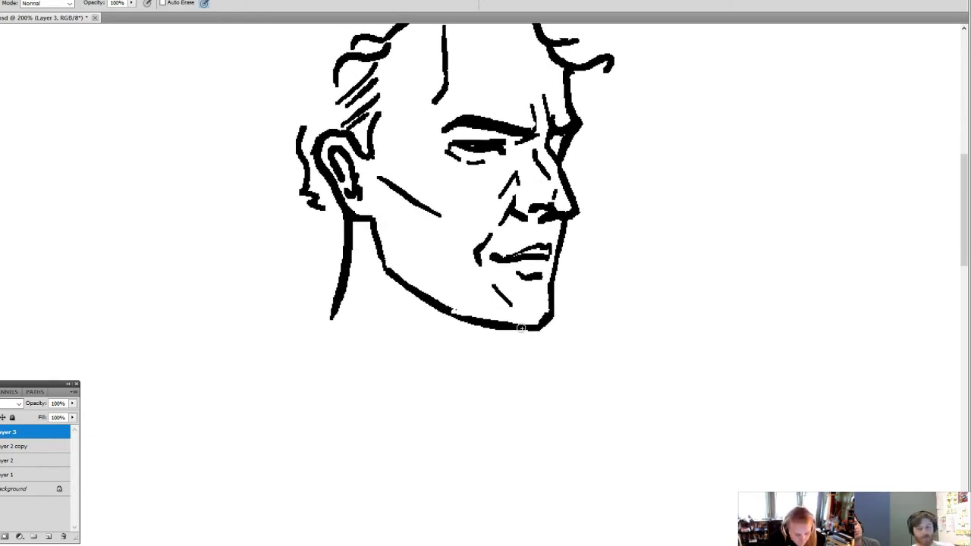
drag(522, 328, 493, 416)
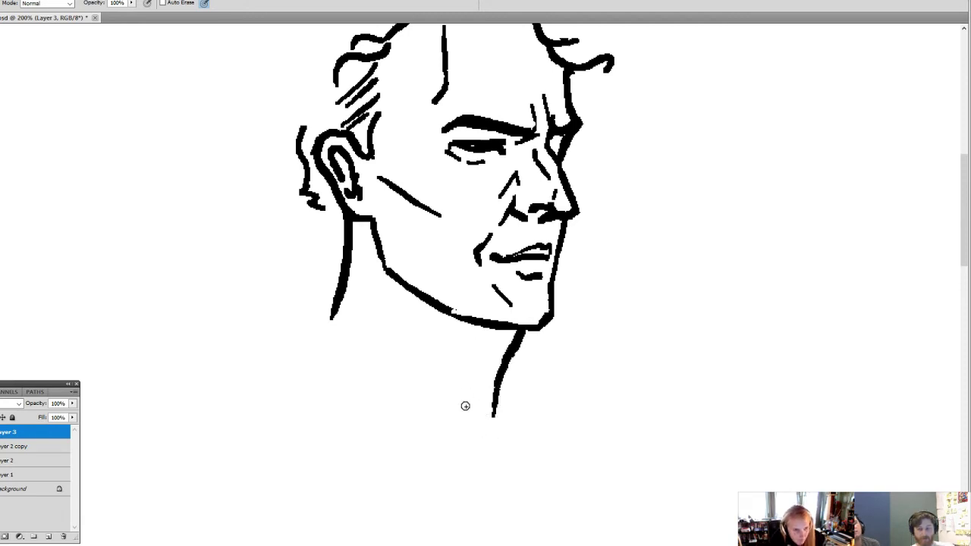
drag(483, 327, 464, 363)
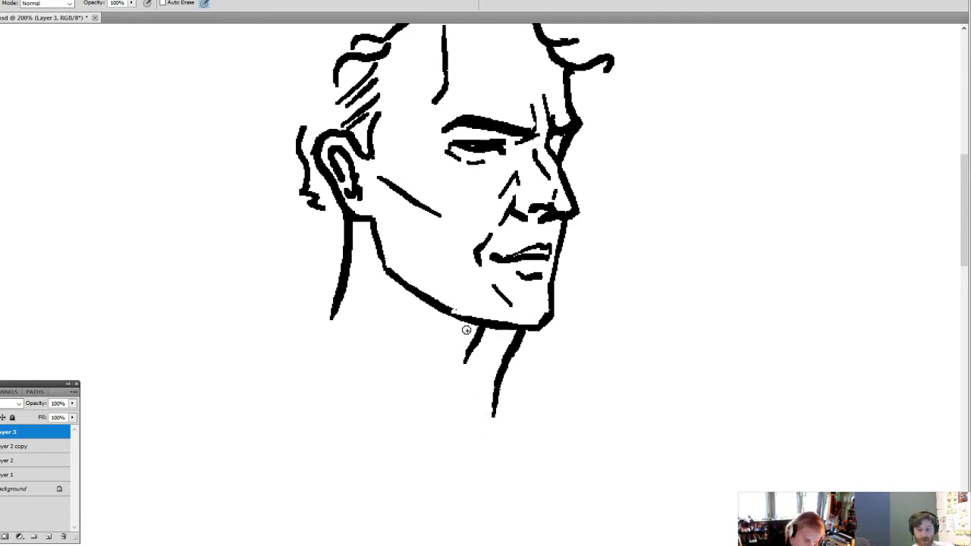
drag(465, 318, 437, 307)
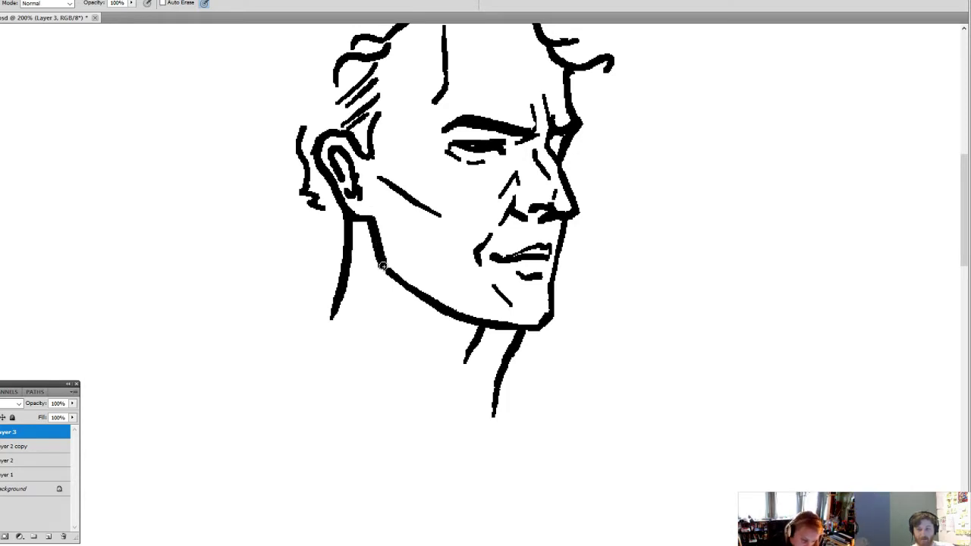
- Erase the inverted-V crease above the nostril wing
drag(594, 370, 588, 465)
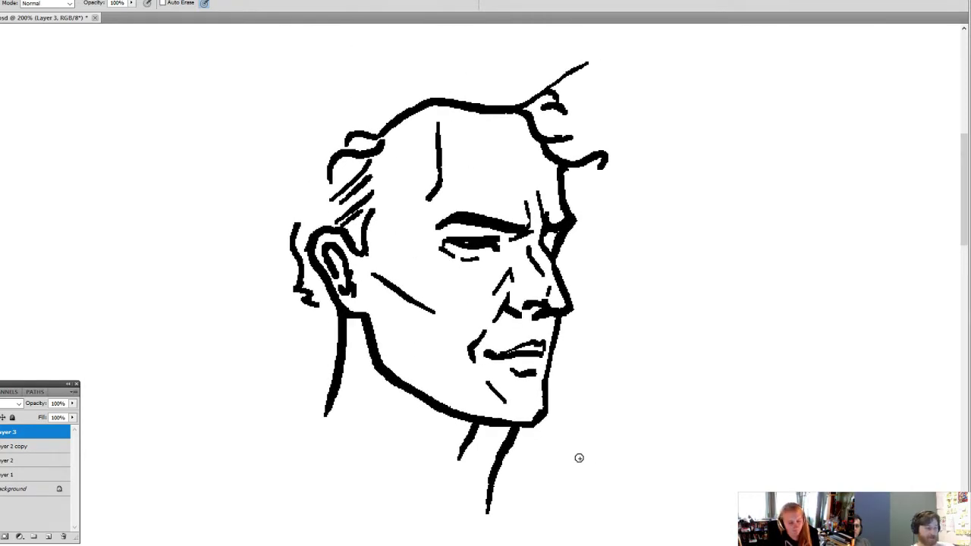
key(z)
alt+click(584, 405)
key(ctrl+0)
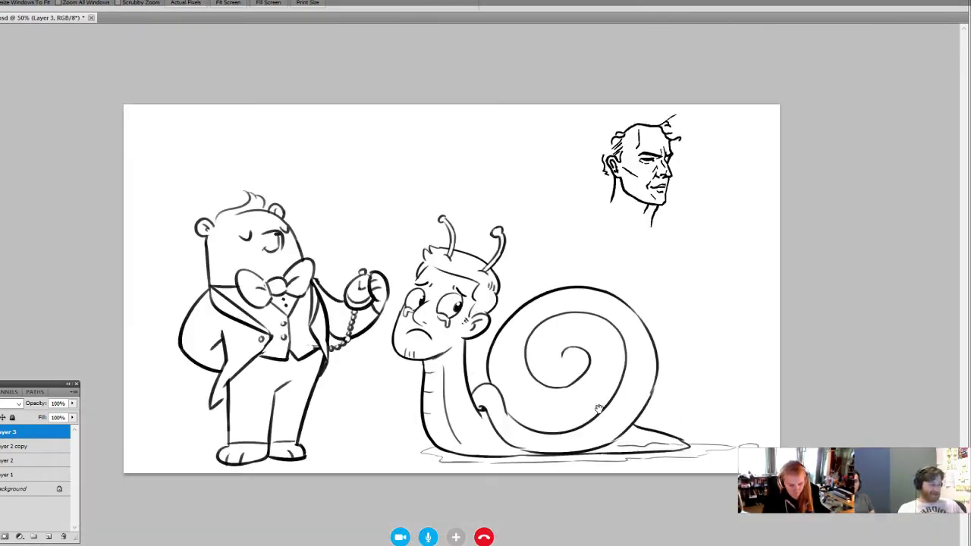
key(e)
key(z)
click(668, 190)
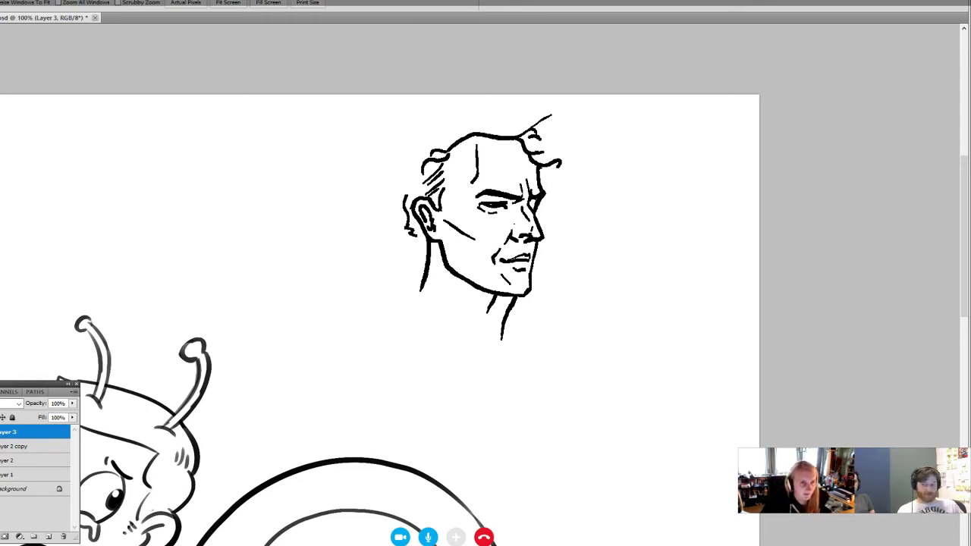
drag(414, 143, 618, 330)
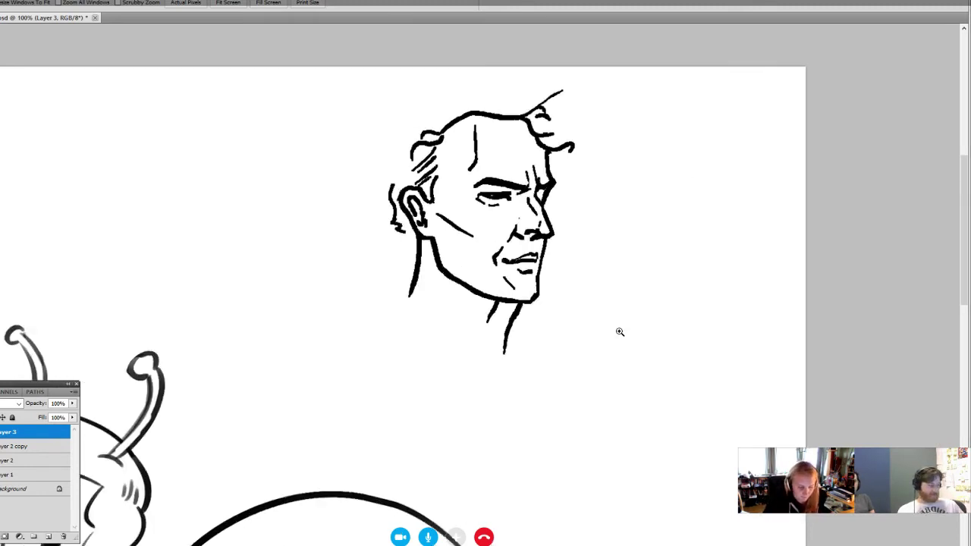
- Draw the bag and short diagonal crease lines under the inner corner of the near eye
key(b)
drag(421, 222, 402, 229)
key(e)
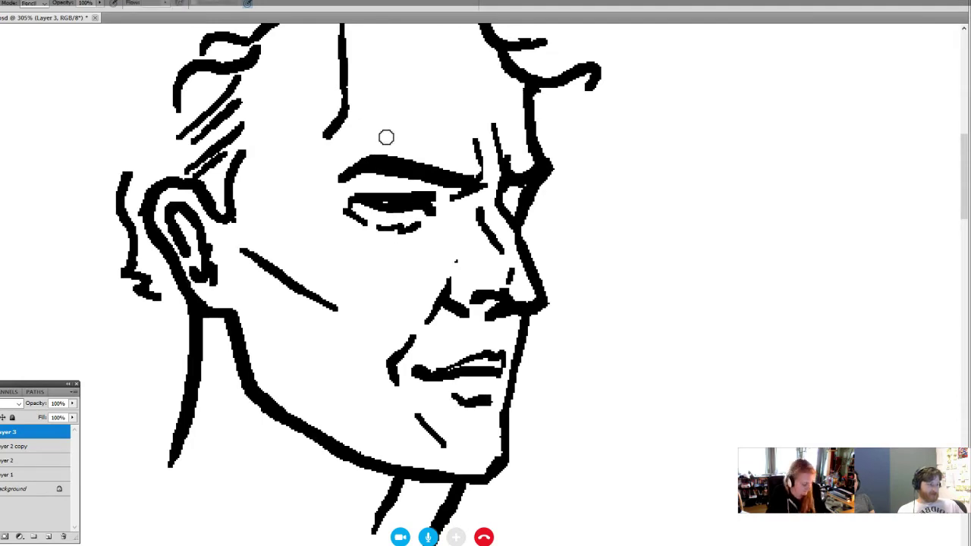
drag(534, 306, 578, 355)
key(b)
mouse_move(471, 269)
mouse_down()
mouse_move(440, 300)
mouse_move(455, 305)
mouse_up()
- Erase the whole mouth together with the line below the lower lip
drag(536, 394, 544, 299)
key(e)
mouse_move(542, 357)
mouse_down()
mouse_move(546, 309)
mouse_move(464, 335)
mouse_up()
key(b)
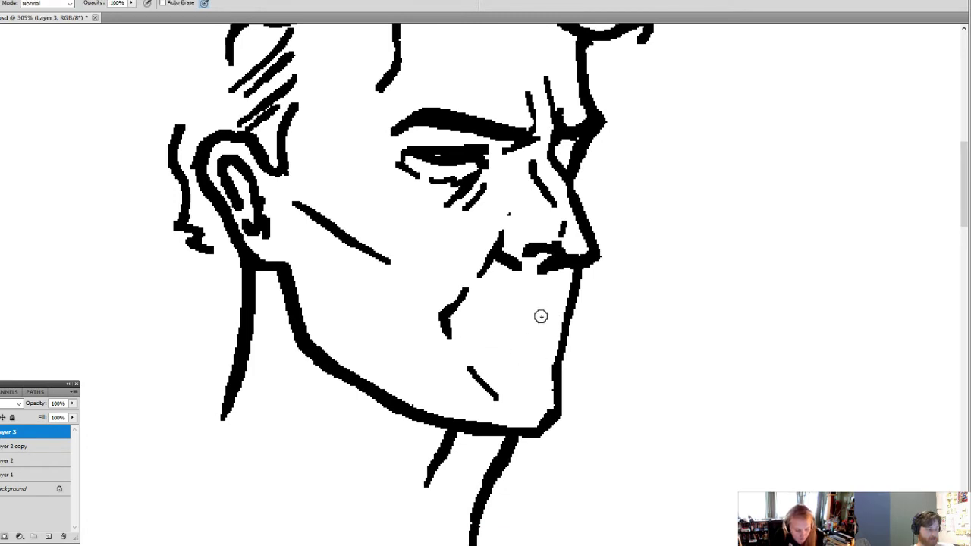
drag(544, 309, 537, 348)
drag(544, 310, 474, 331)
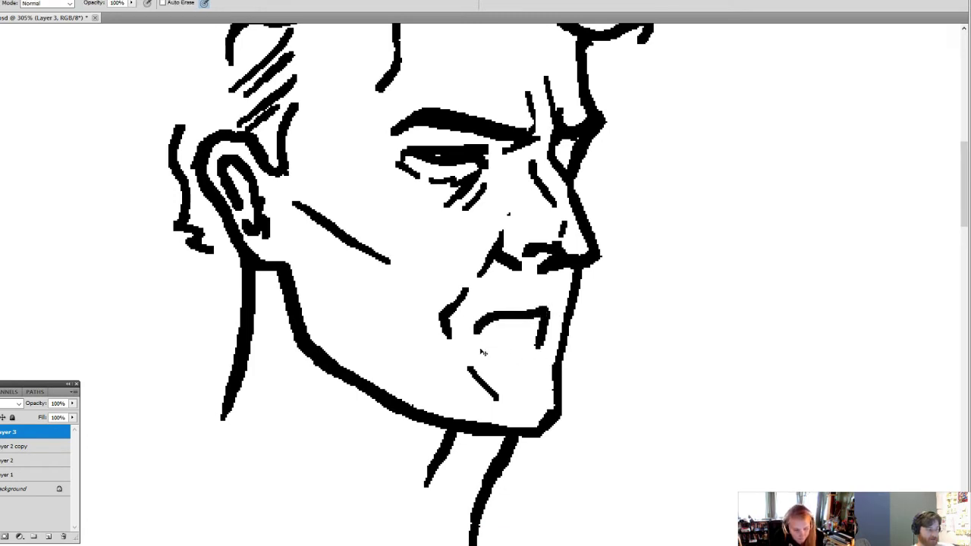
key(ctrl+z)
key(ctrl+z)
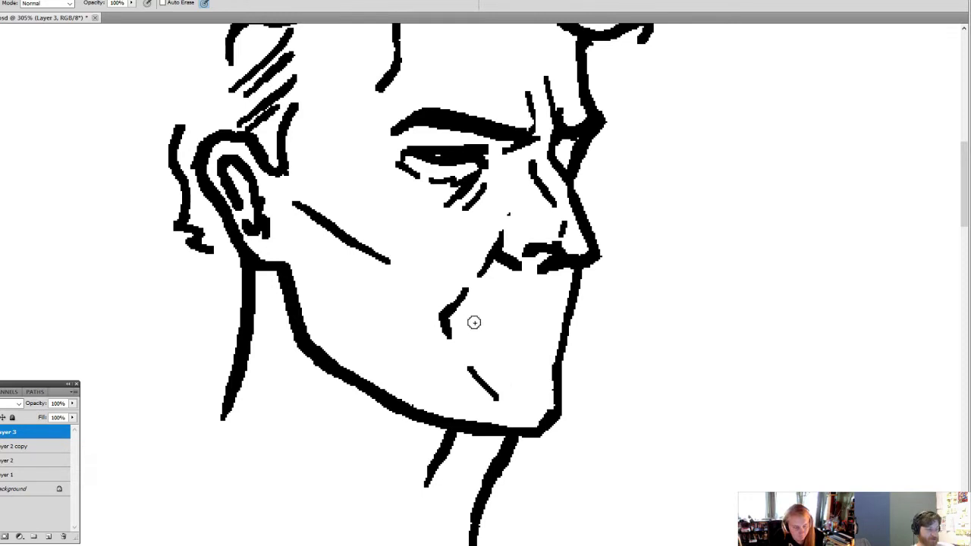
- Draw a new mouth as a closed lip outline, pointed at the near corner and blunt at the far end
mouse_move(472, 329)
mouse_down()
mouse_move(508, 309)
mouse_move(548, 311)
mouse_move(546, 336)
mouse_move(522, 343)
mouse_move(470, 331)
mouse_up()
key(e)
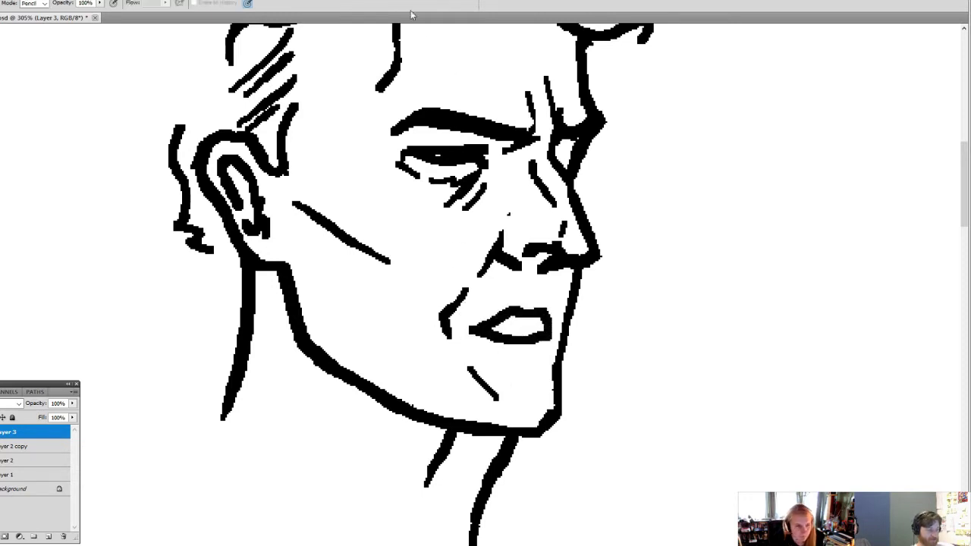
key(b)
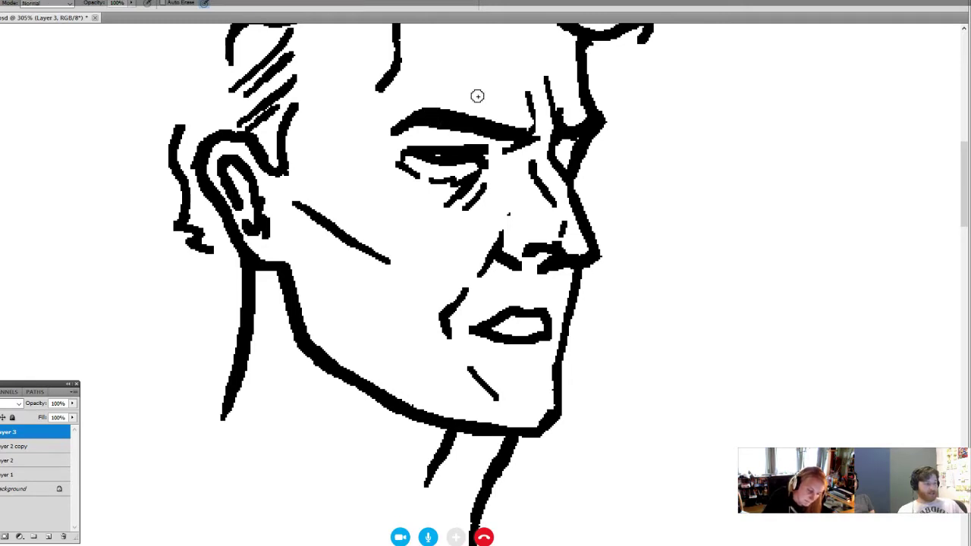
- Select the near eyebrow and its adjoining frown line with a lasso and move them slightly up, away from the eye
key(l)
drag(365, 80, 538, 89)
key(v)
drag(522, 140, 522, 123)
key(ctrl+d)
drag(526, 180, 513, 231)
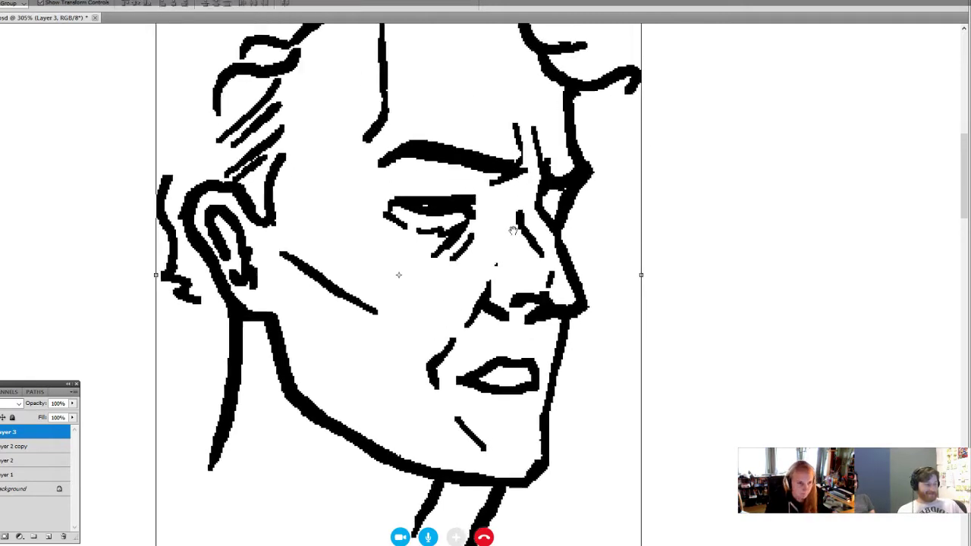
- Refine the far eye by cleaning up its upper lid and adding a dark pupil
key(e)
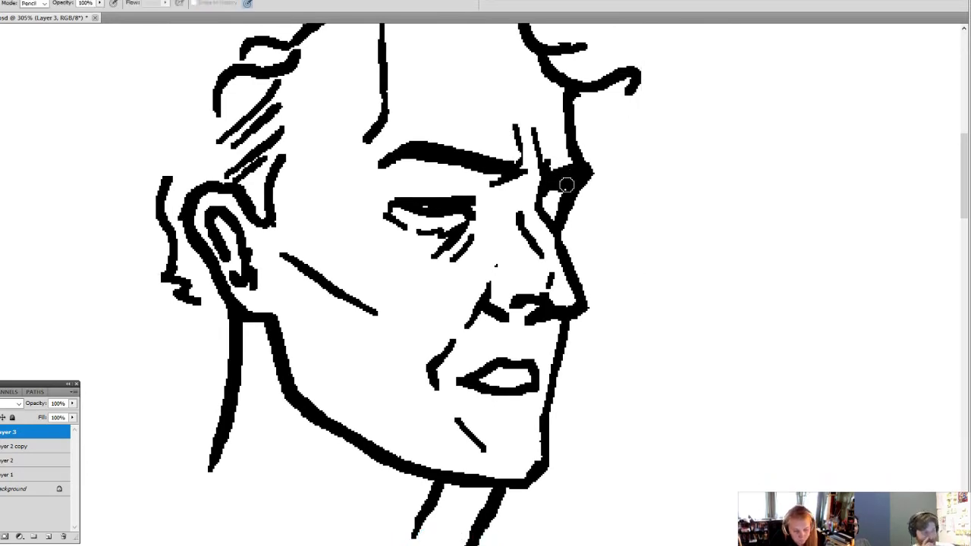
mouse_move(567, 184)
mouse_down()
mouse_move(553, 199)
mouse_move(560, 211)
mouse_move(564, 185)
mouse_up()
key(b)
drag(562, 309, 496, 277)
- Erase the long diagonal cheek line and draw a shorter cheekbone line closer to the near eye
drag(521, 376, 608, 252)
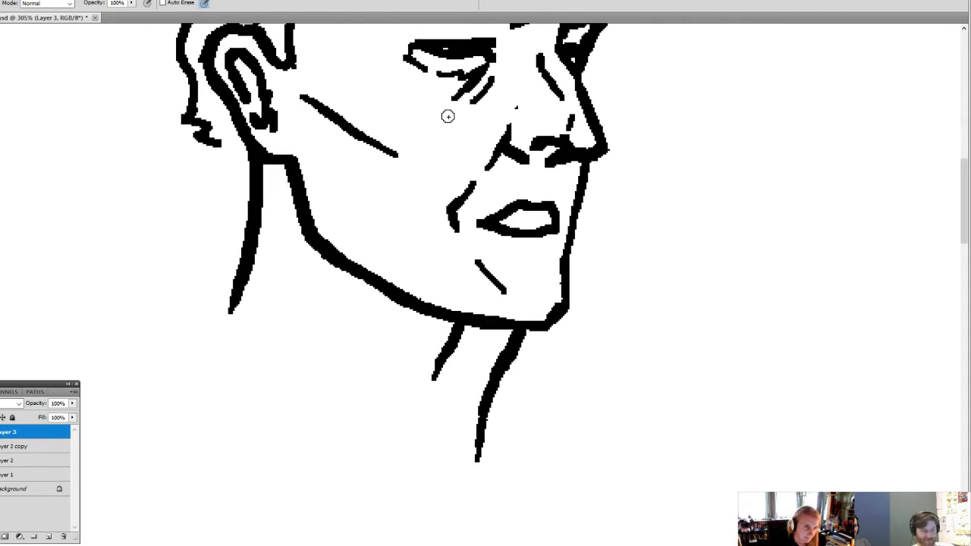
key(e)
mouse_move(305, 88)
mouse_down()
mouse_move(373, 149)
mouse_move(351, 125)
mouse_up()
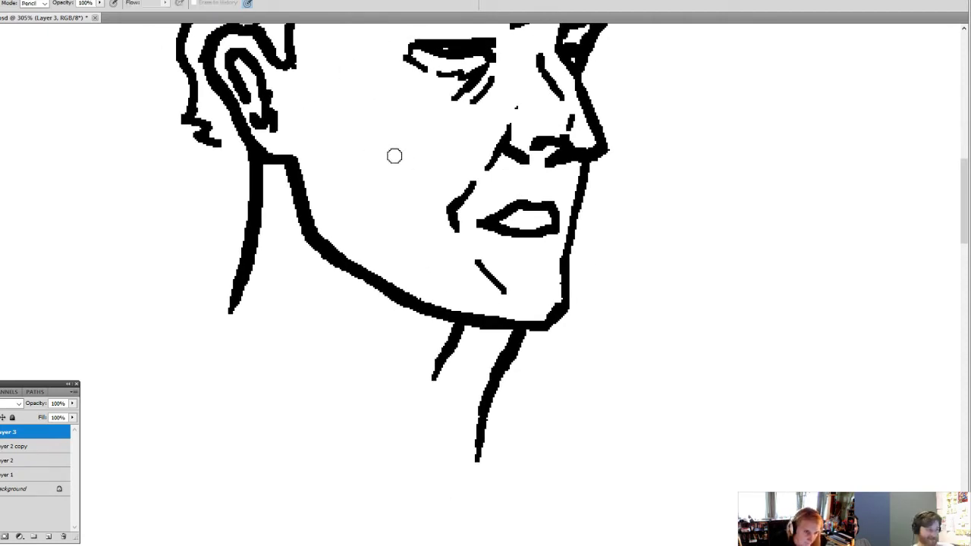
key(b)
drag(349, 60, 417, 102)
- Draw two near-vertical crease lines on the lower cheek behind the mouth corner
drag(429, 202, 434, 288)
drag(442, 350, 428, 286)
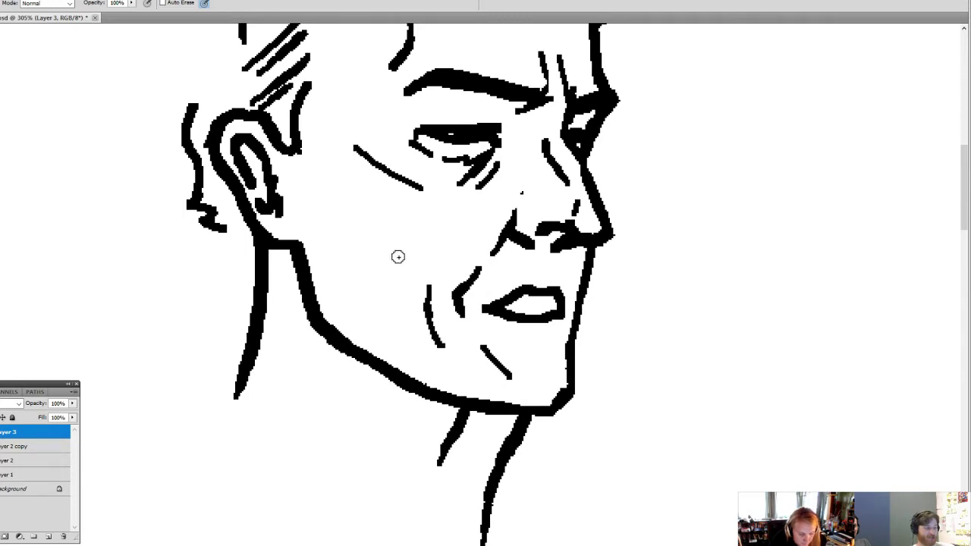
drag(398, 257, 396, 331)
- Scale the man's head down proportionally to 80.31%
key(z)
alt+click(497, 241)
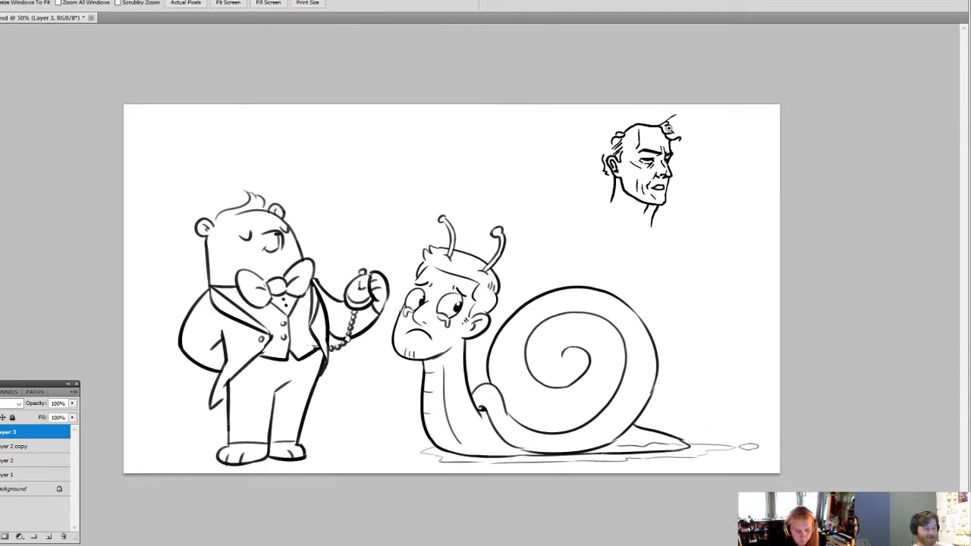
click(686, 308)
drag(685, 308, 568, 302)
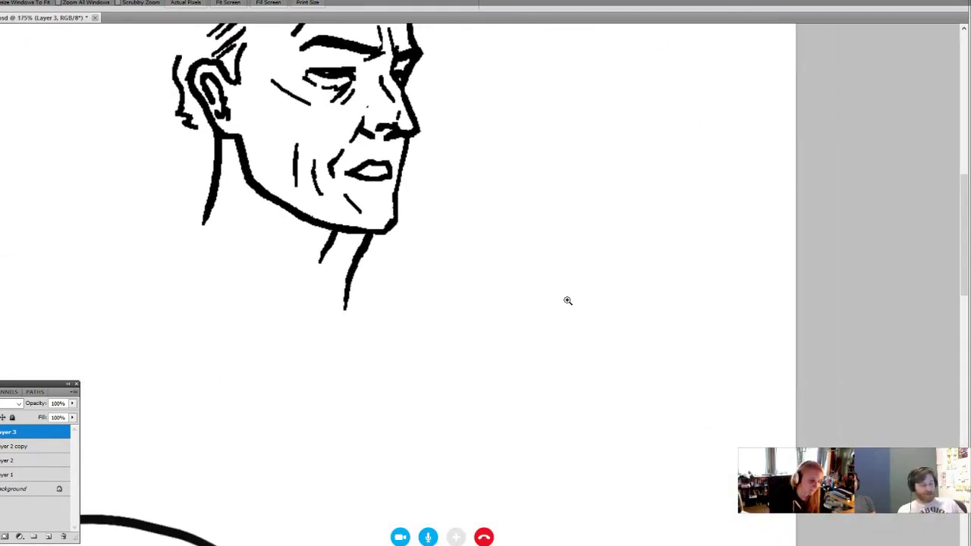
key(v)
drag(182, 312, 238, 234)
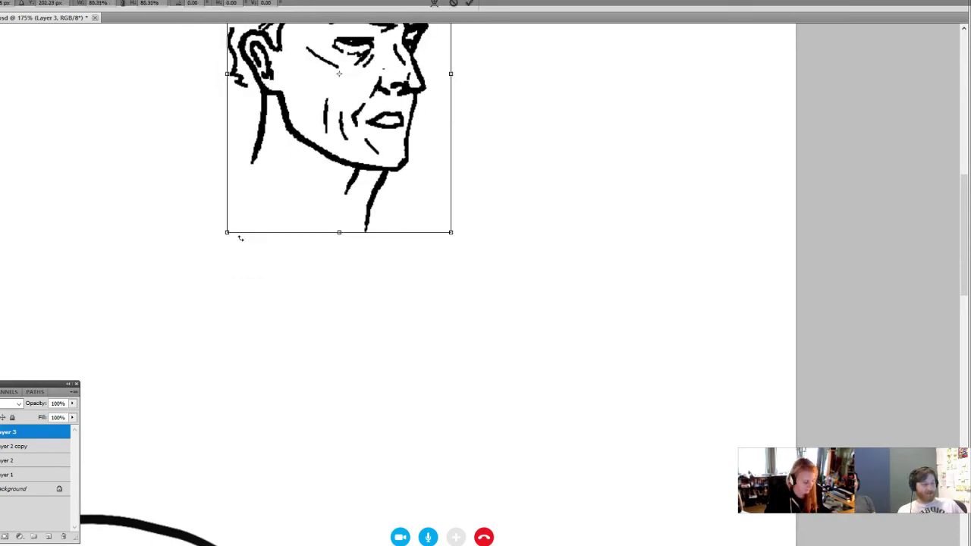
key(Return)
- Draw the full wavy hair outline from behind the ear, over the crown and down to the forehead curl
key(z)
alt+click(529, 283)
alt+click(529, 283)
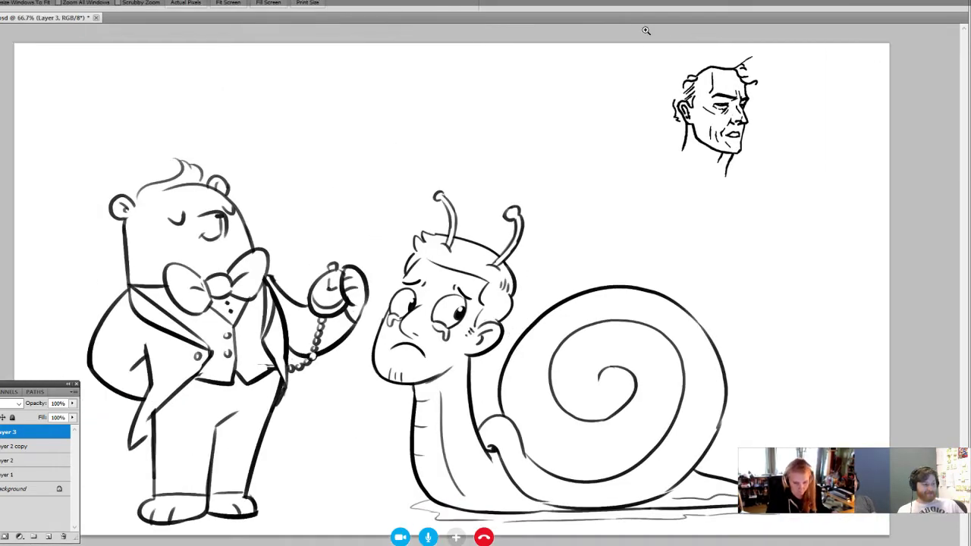
drag(647, 31, 781, 156)
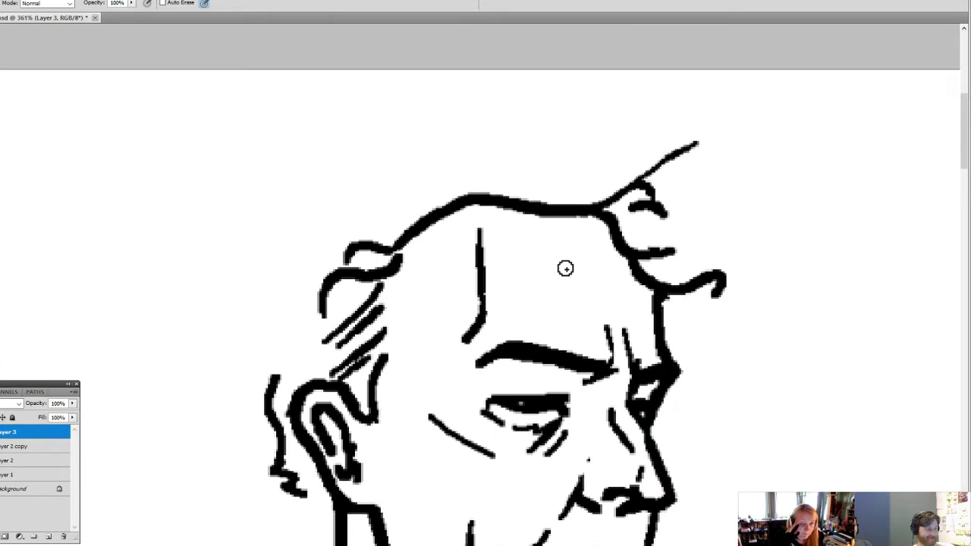
mouse_move(290, 268)
mouse_down()
mouse_move(246, 337)
mouse_move(263, 329)
mouse_move(255, 372)
mouse_move(276, 395)
mouse_up()
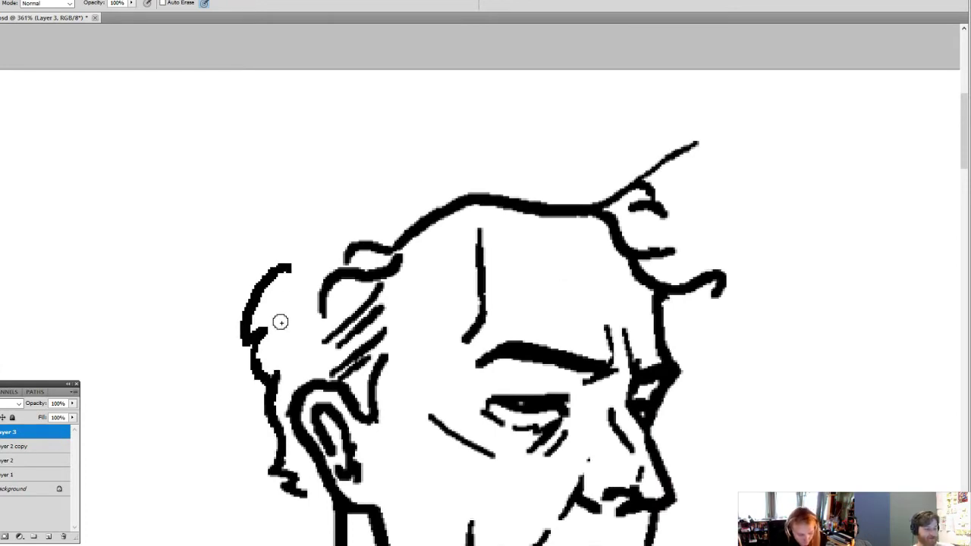
mouse_move(282, 267)
mouse_down()
mouse_move(275, 247)
mouse_move(334, 156)
mouse_move(478, 124)
mouse_up()
mouse_move(390, 126)
mouse_down()
mouse_move(544, 83)
mouse_move(569, 104)
mouse_move(621, 95)
mouse_move(679, 111)
mouse_move(644, 102)
mouse_move(722, 148)
mouse_move(741, 279)
mouse_move(707, 343)
mouse_move(668, 333)
mouse_up()
- Draw the shoulder slope from the back of the neck and a diagonal line below the neck, cleaning the shoulder line with the eraser
key(alt+space)
alt+click(672, 368)
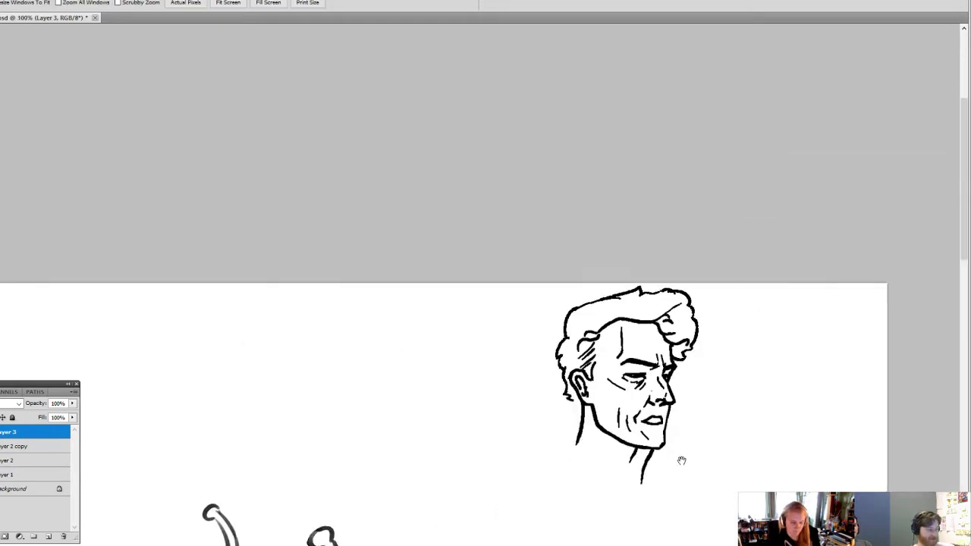
drag(680, 460, 562, 210)
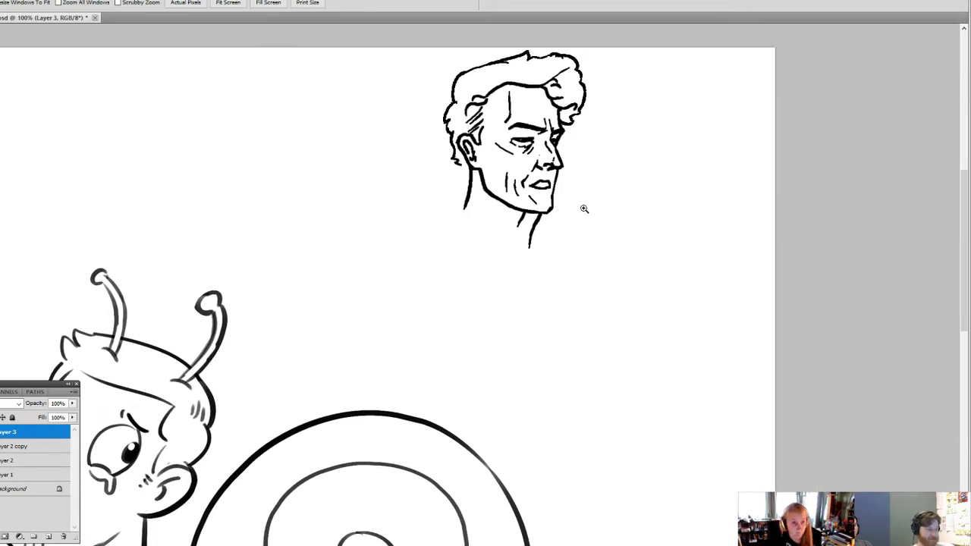
key(b)
drag(471, 224, 507, 279)
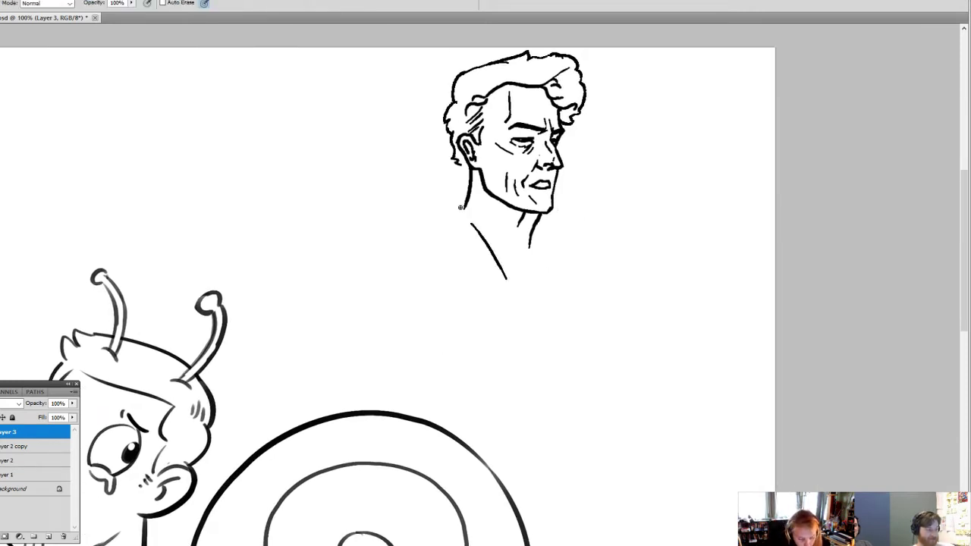
drag(464, 202, 422, 230)
key(e)
drag(479, 198, 415, 240)
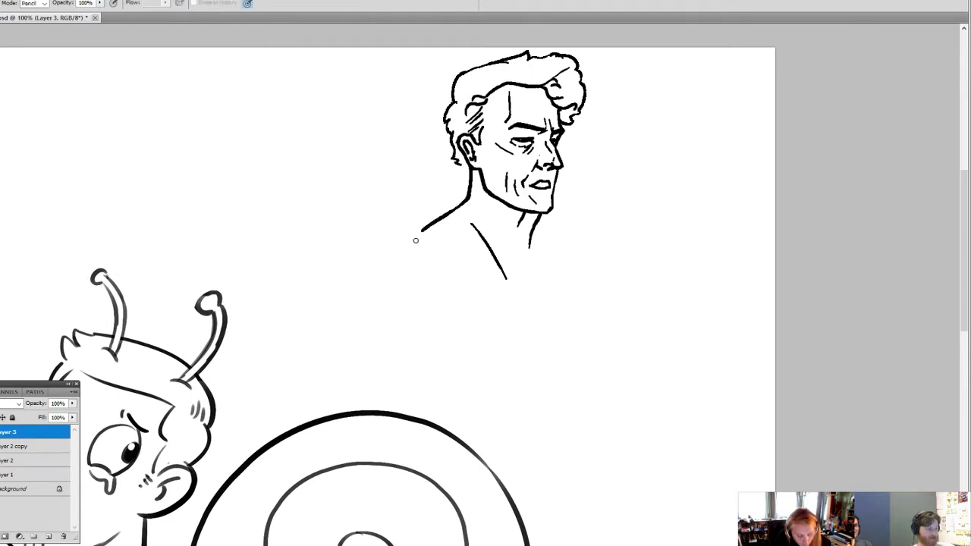
- Draw the far shoulder line from the front of the man's neck and extend the near shoulder line outward from the back of the neck
key(b)
drag(468, 194, 439, 218)
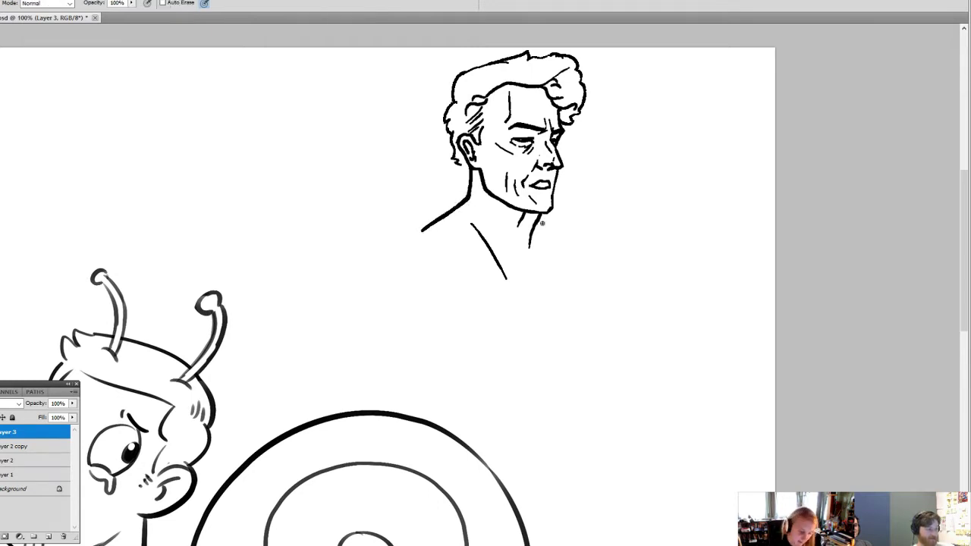
drag(541, 224, 582, 252)
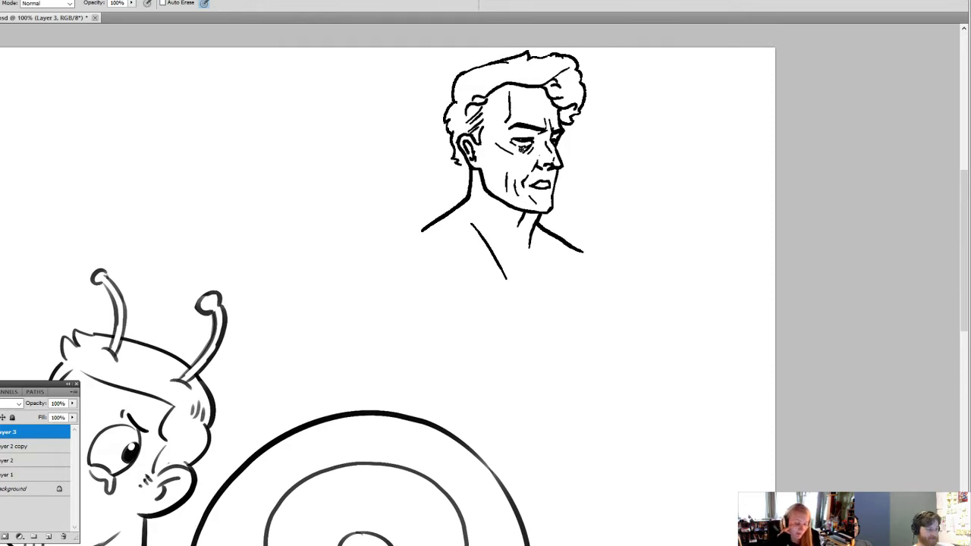
key(e)
mouse_move(463, 199)
mouse_down()
mouse_move(429, 235)
mouse_move(416, 237)
mouse_move(468, 202)
mouse_move(369, 261)
mouse_up()
- Draw a small wavy lock along the man's hairline above the forehead and erase the old hairline stroke overlapping it
key(b)
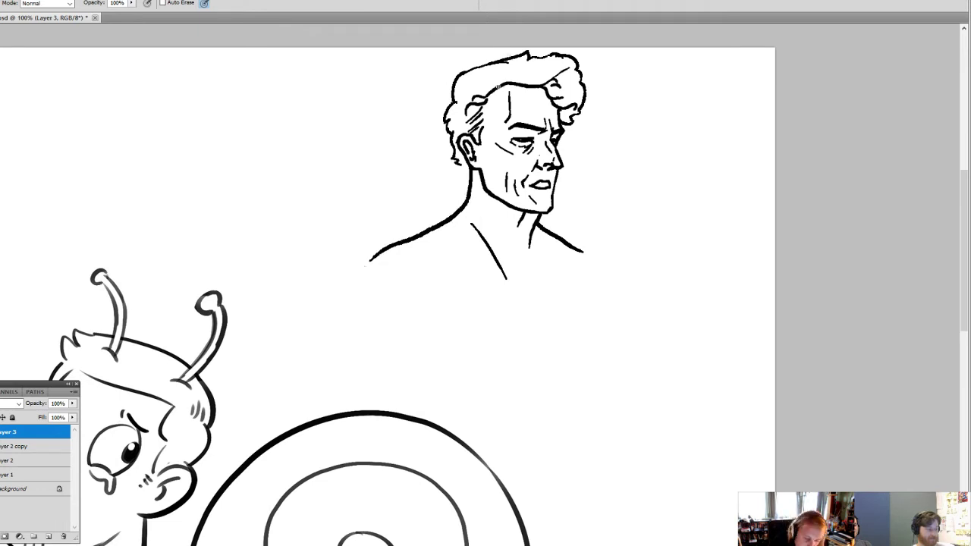
drag(495, 88, 536, 76)
key(e)
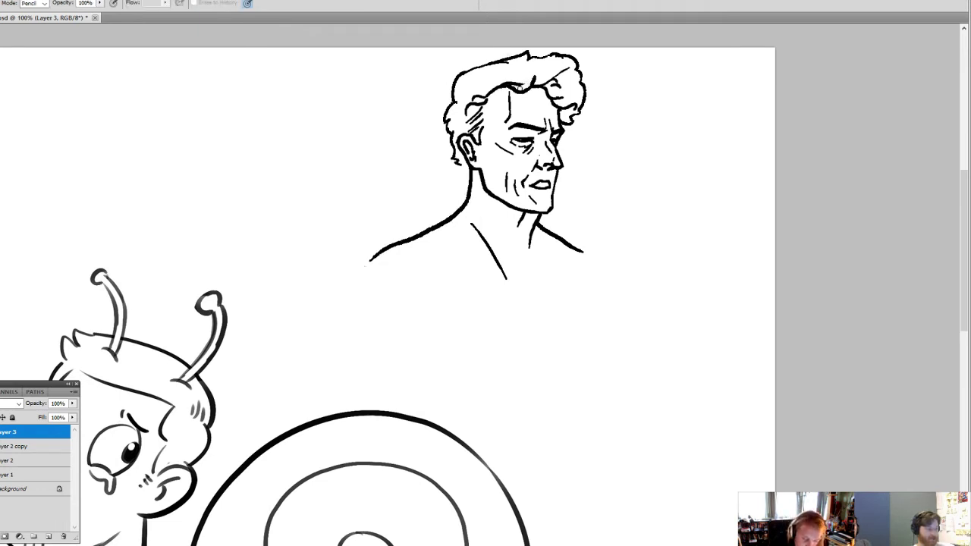
key(b)
key(e)
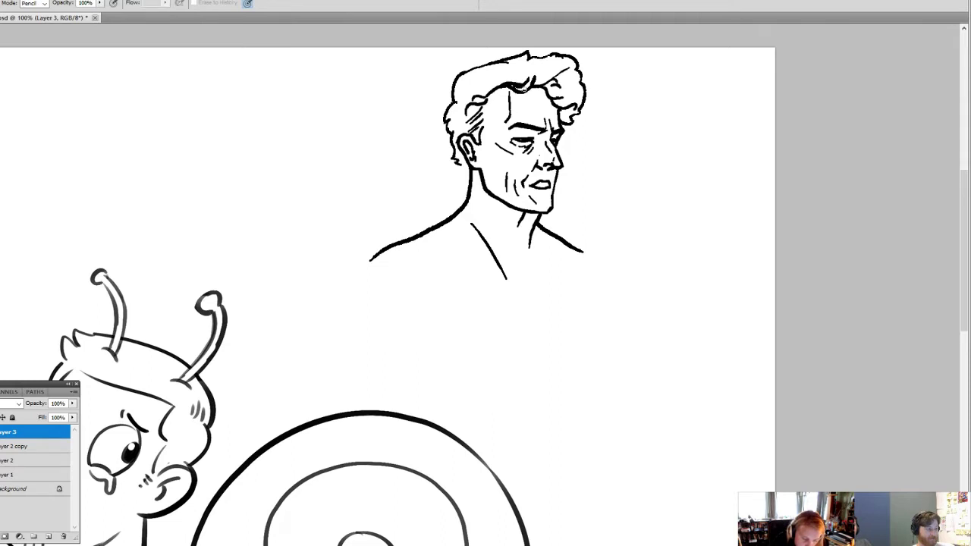
drag(514, 86, 506, 85)
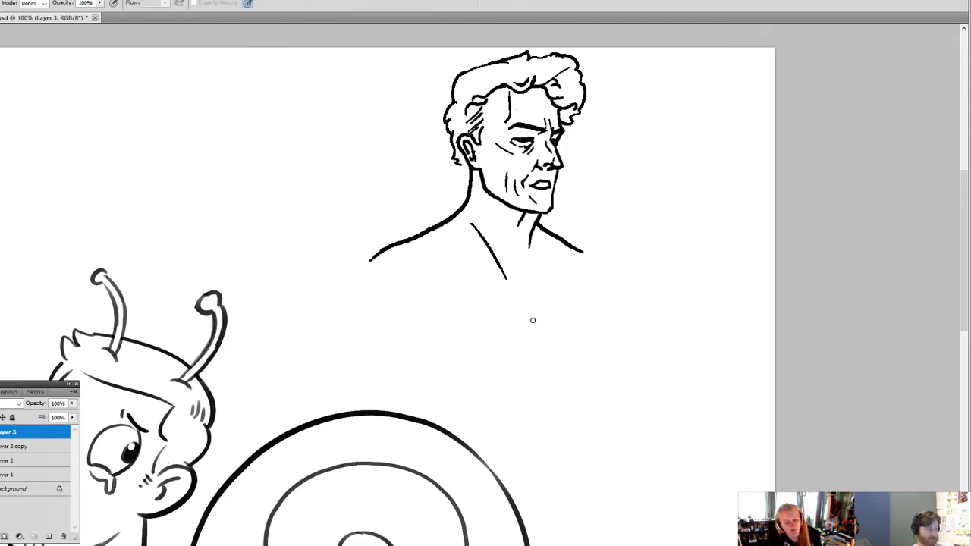
- Erase the vertical crease line on the man's forehead above the near eyebrow
key(b)
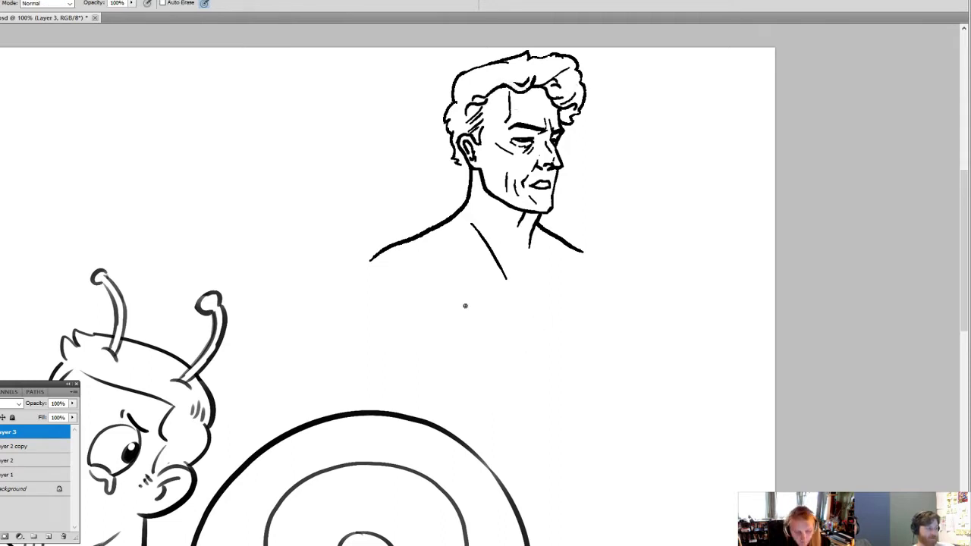
key(e)
drag(507, 93, 509, 120)
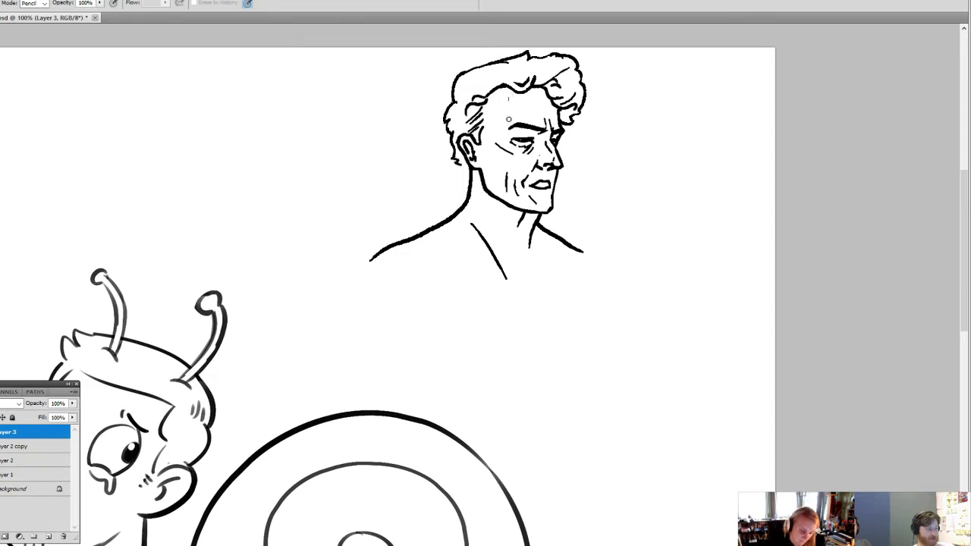
- Draw the man's vertical chest centre line and a slanted line for the lower edge of the pectoral beside it
key(space)
drag(557, 363, 536, 311)
key(b)
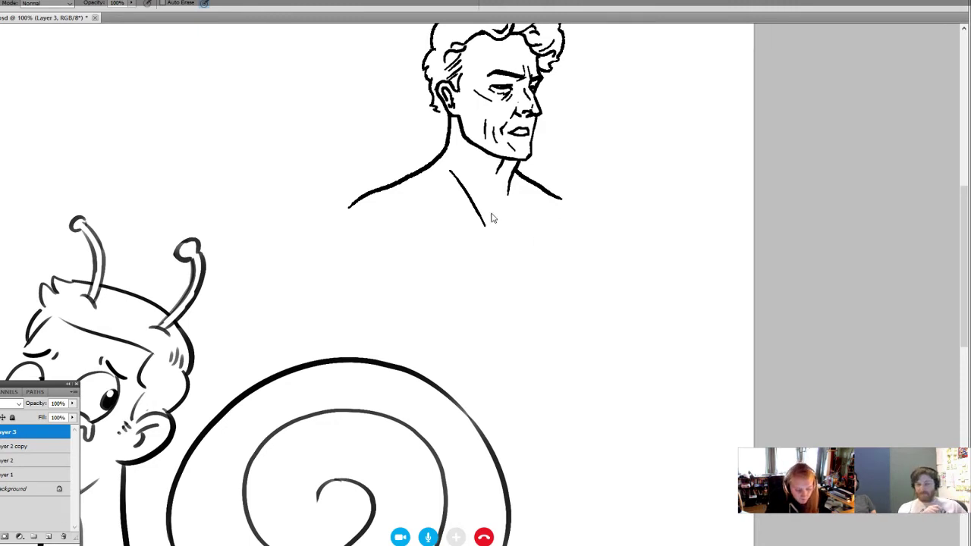
drag(501, 227, 505, 296)
scroll(505, 329, down, 2)
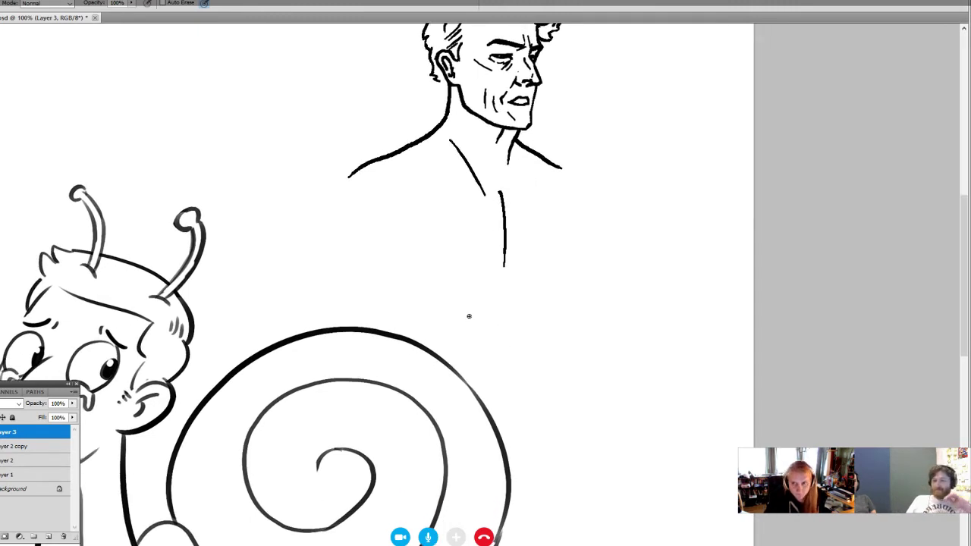
key(ctrl+z)
mouse_move(494, 208)
mouse_down()
mouse_move(507, 289)
mouse_move(442, 308)
mouse_move(374, 356)
mouse_up()
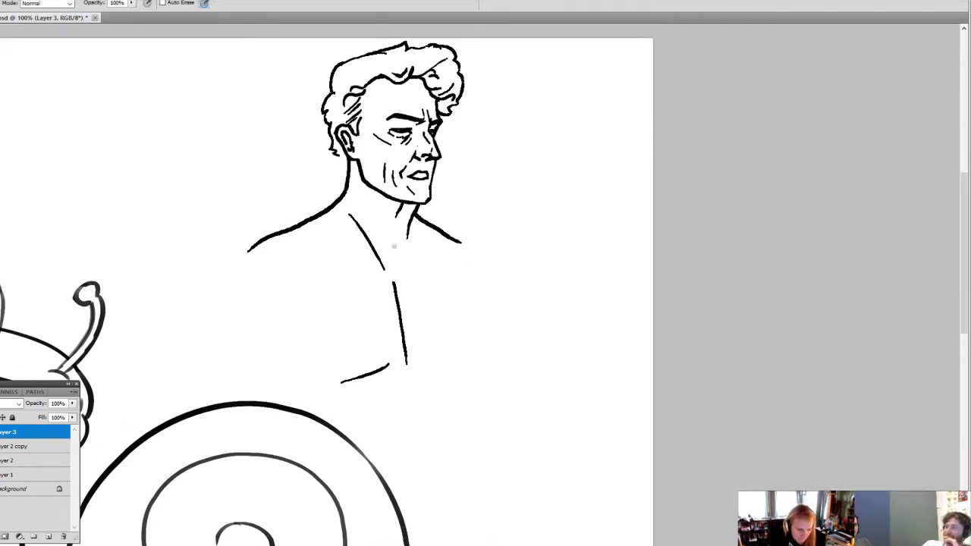
key(e)
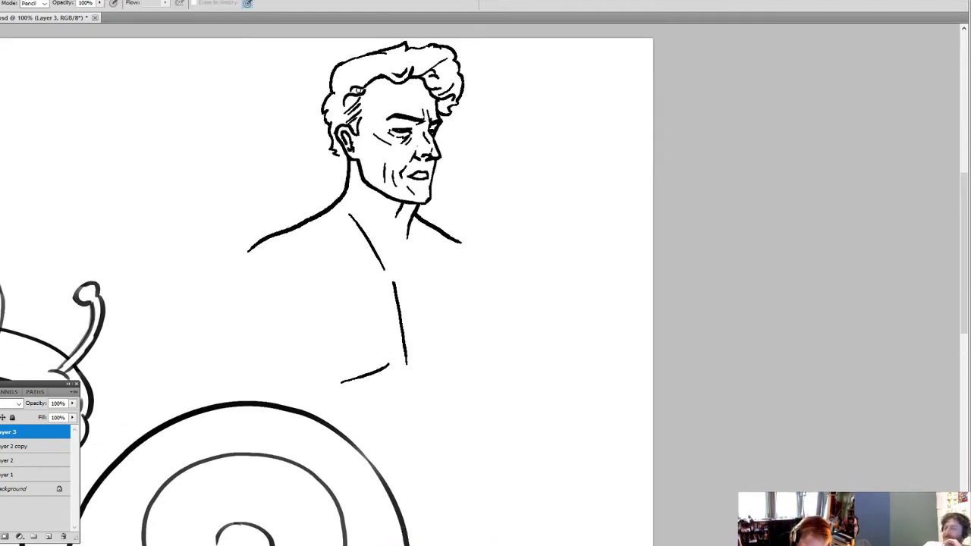
- Draw the outer contour of the raised forearm from the fingertip down towards the elbow and smooth its bump with the eraser
key(b)
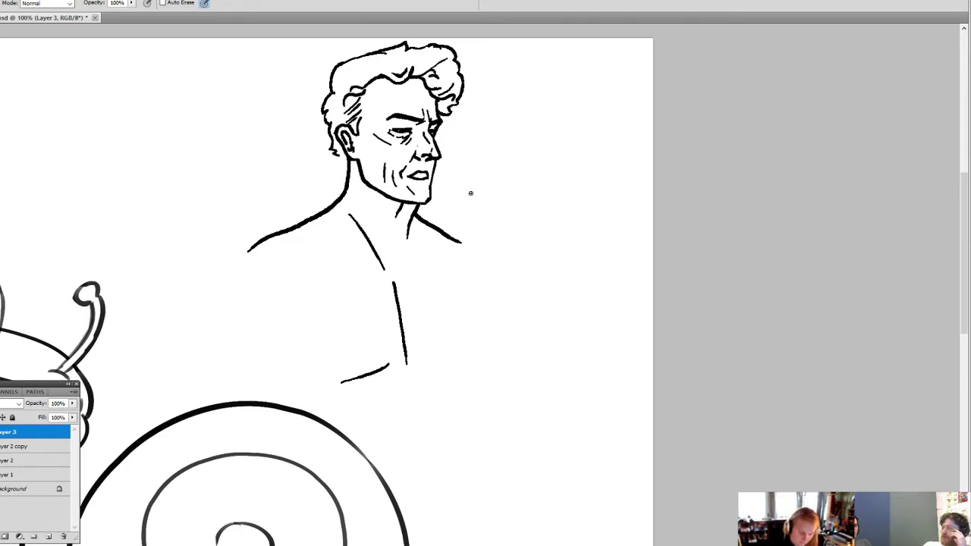
mouse_move(471, 233)
mouse_down()
mouse_move(477, 221)
mouse_move(504, 248)
mouse_move(522, 288)
mouse_move(573, 345)
mouse_move(582, 391)
mouse_up()
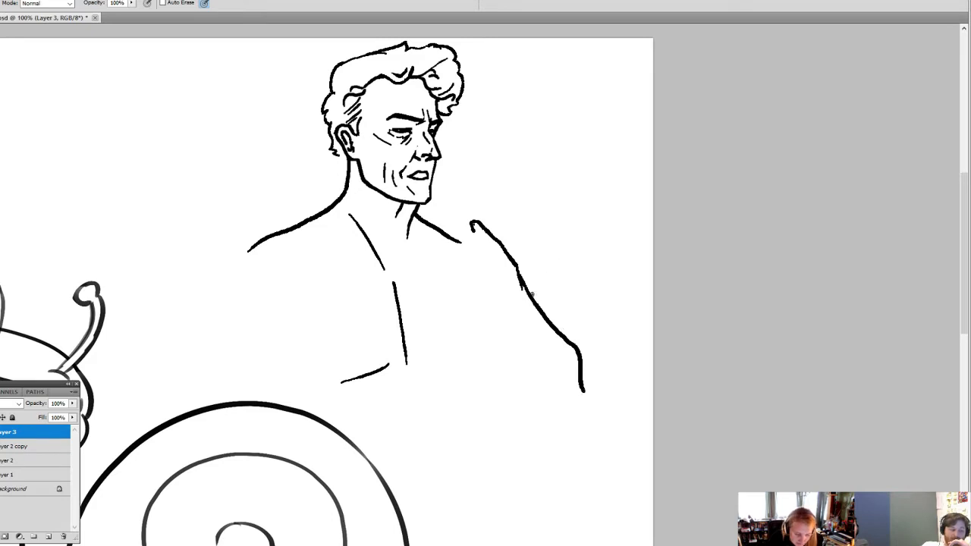
key(e)
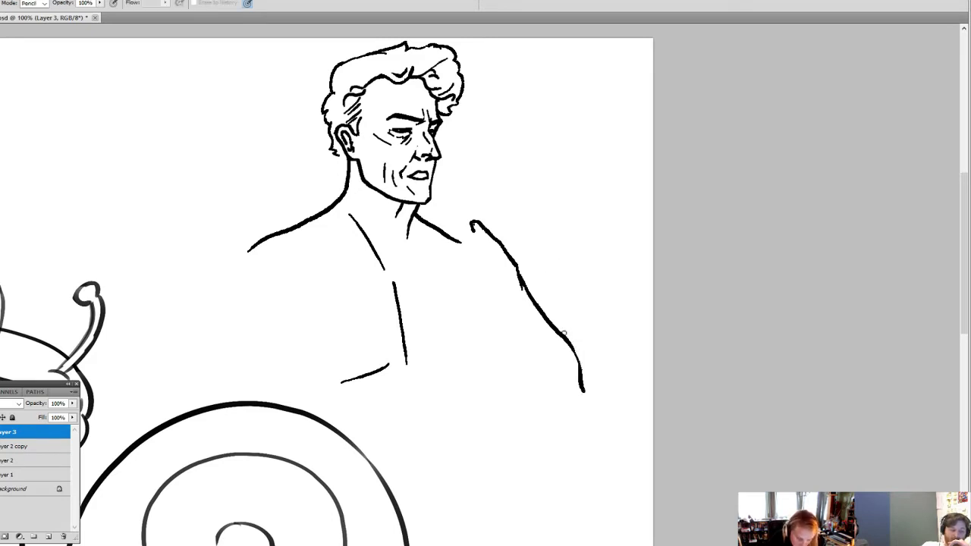
key(b)
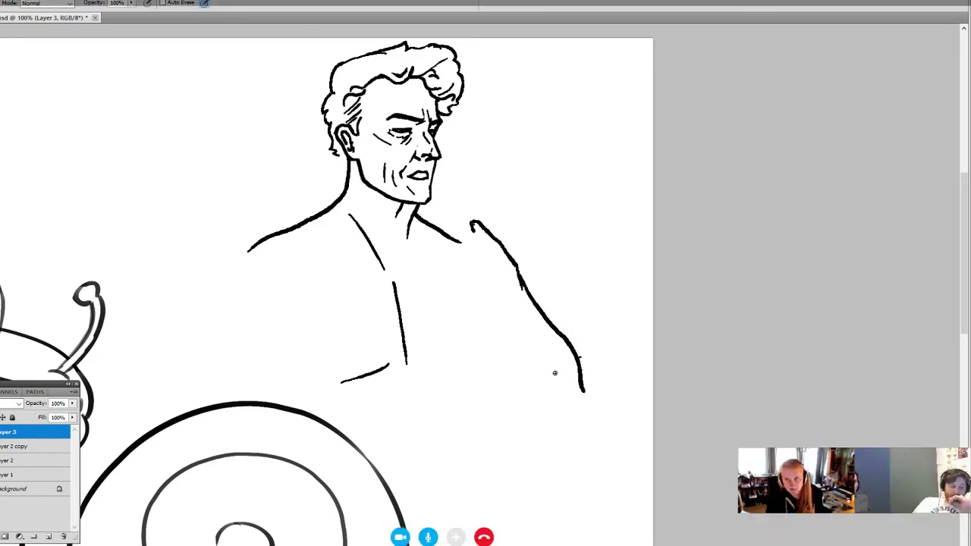
- Draw the rounded elbow at the lower end of the forearm and clean up its outline with the eraser
mouse_move(583, 390)
mouse_down()
mouse_move(560, 415)
mouse_move(575, 399)
mouse_up()
key(e)
key(b)
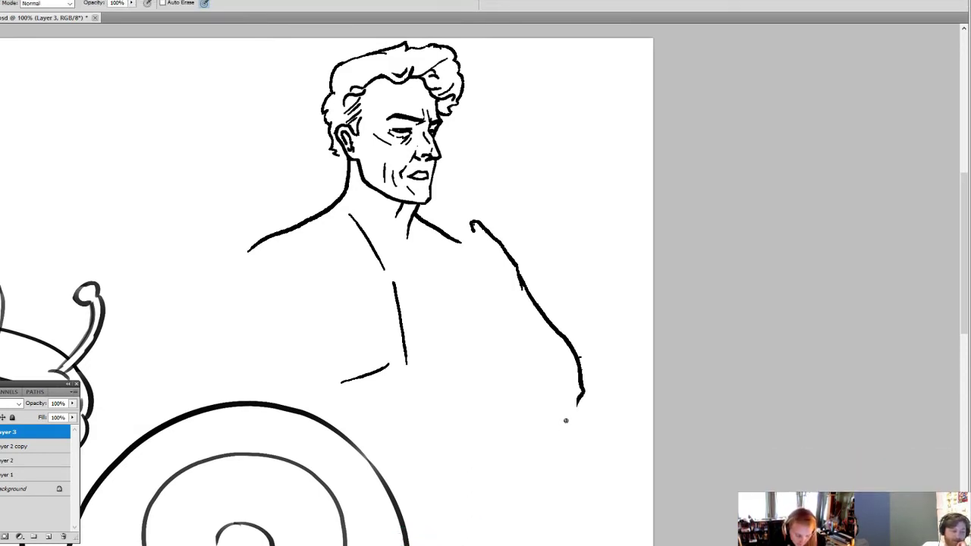
key(e)
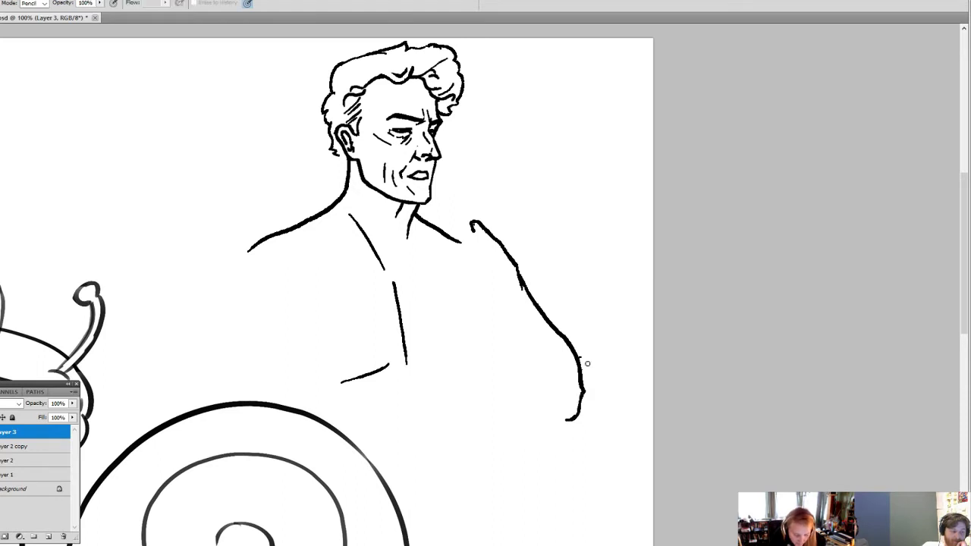
key(b)
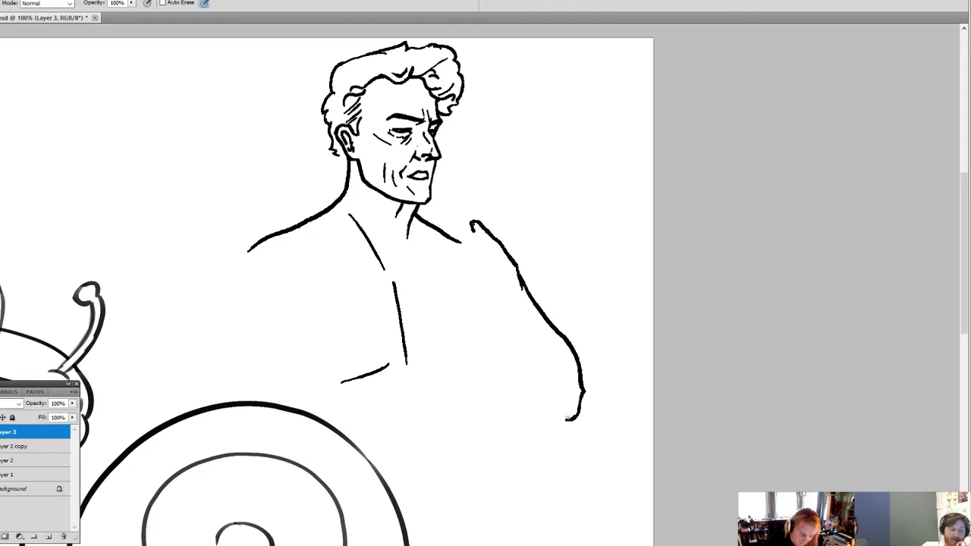
drag(566, 418, 534, 395)
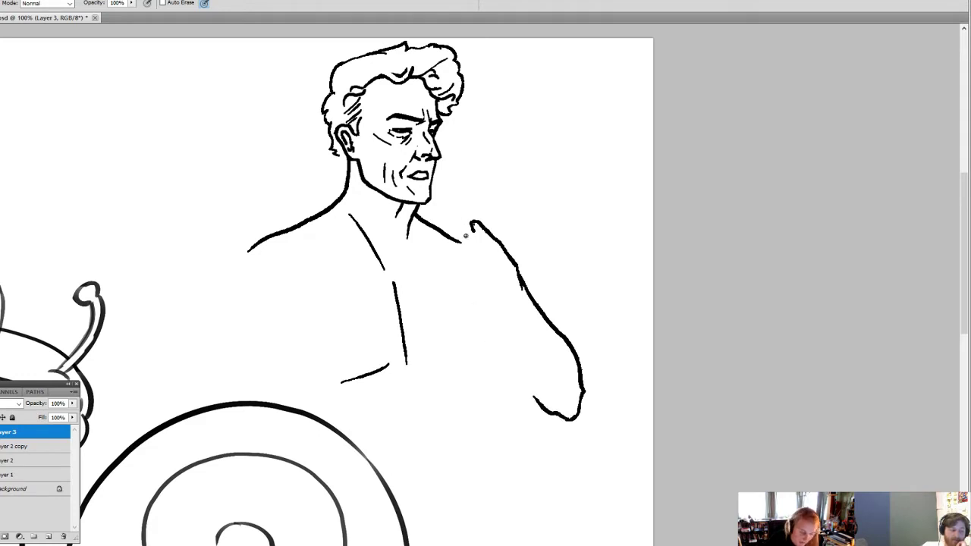
- Draw the inner contour of the forearm from wrist to elbow, thin it with the eraser and restroke it
drag(494, 303, 542, 416)
key(e)
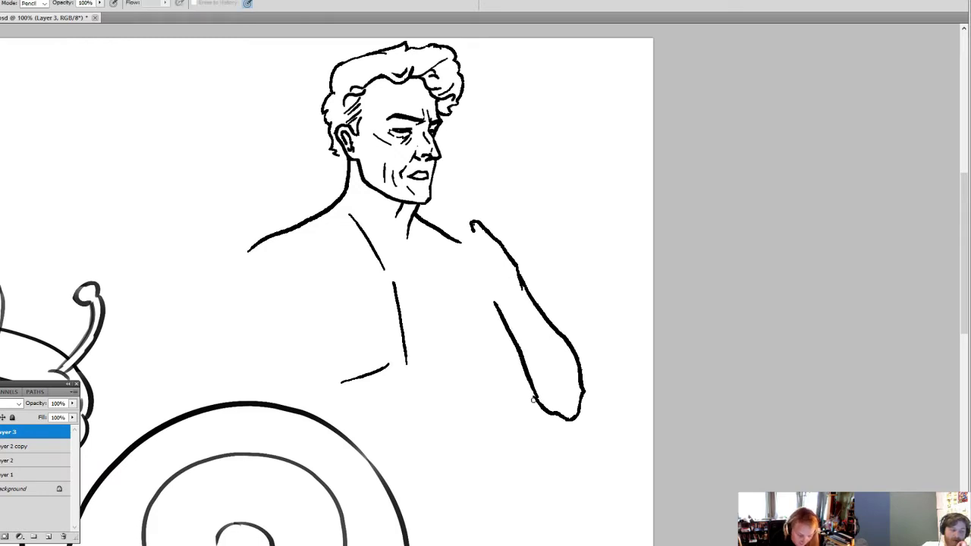
key(b)
mouse_move(519, 356)
mouse_down()
mouse_move(534, 397)
mouse_move(513, 334)
mouse_move(521, 347)
mouse_up()
key(e)
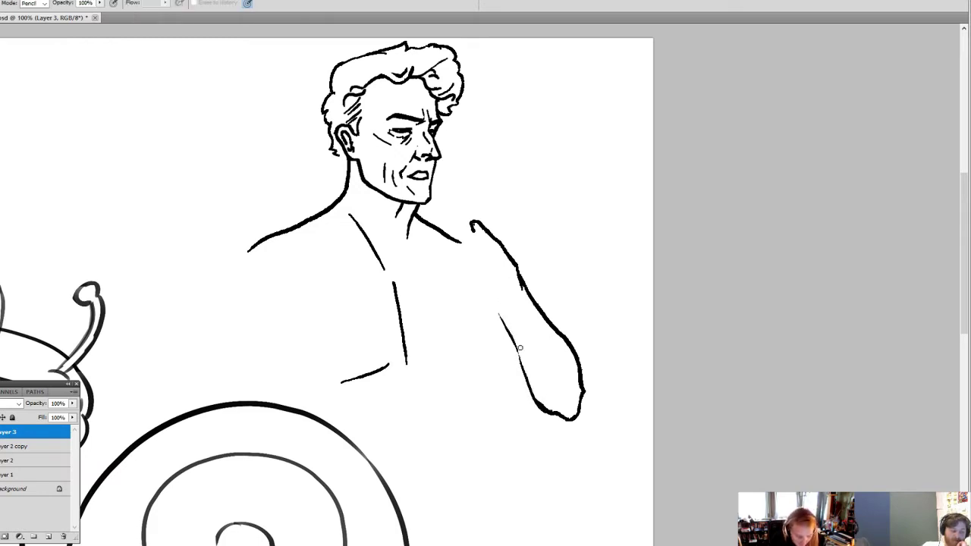
key(b)
drag(493, 305, 535, 394)
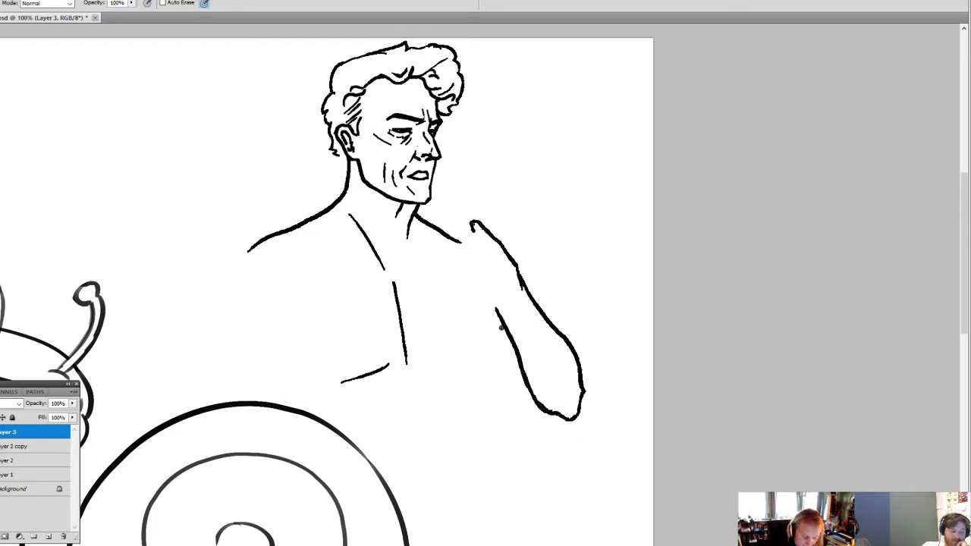
- Draw the raised hand with two fingers and a curled palm edge joined to the wrist, and tidy the lines
drag(481, 300, 474, 295)
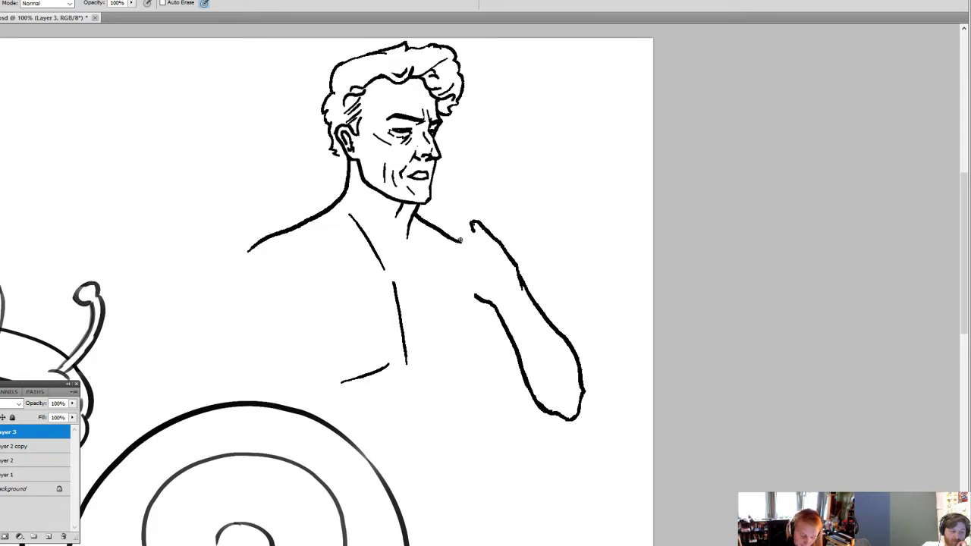
mouse_move(472, 227)
mouse_down()
mouse_move(483, 243)
mouse_move(469, 222)
mouse_up()
key(e)
key(b)
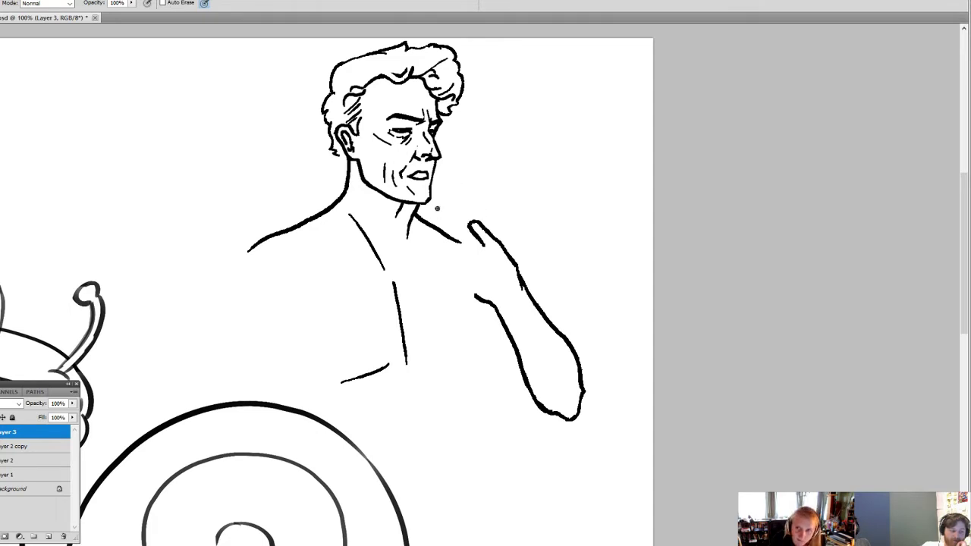
mouse_move(467, 244)
mouse_down()
mouse_move(479, 256)
mouse_move(469, 272)
mouse_up()
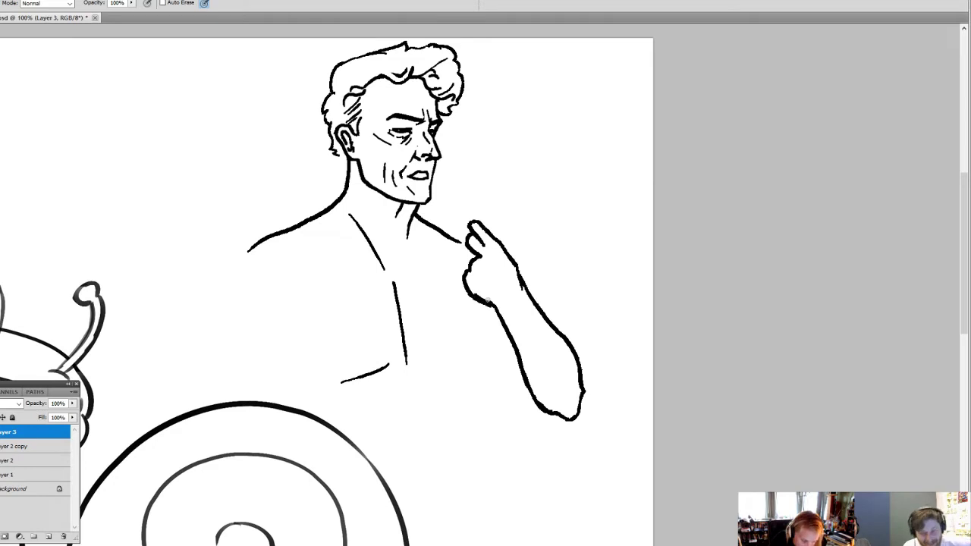
key(e)
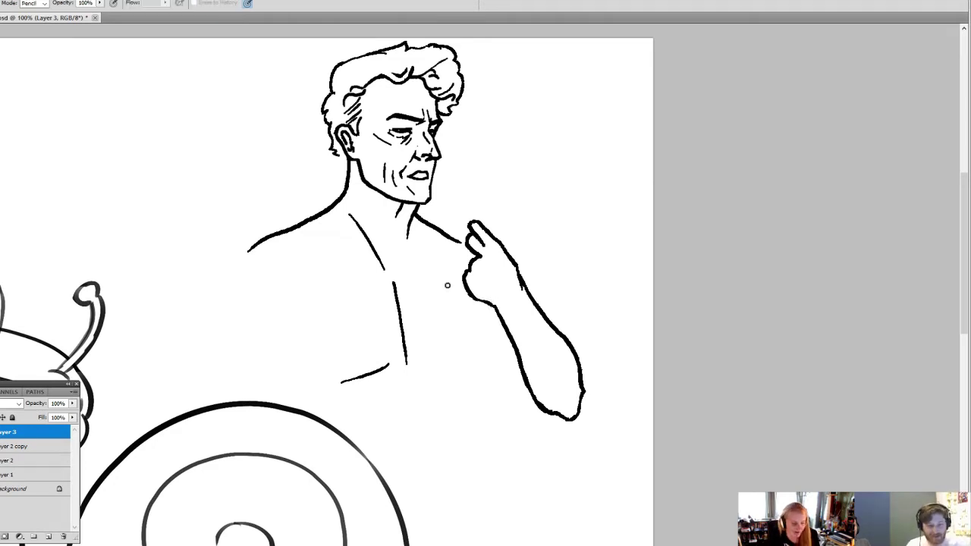
key(b)
- Draw the upper arm's lower edge as a diagonal line running behind the forearm into the elbow
scroll(500, 313, down, 2)
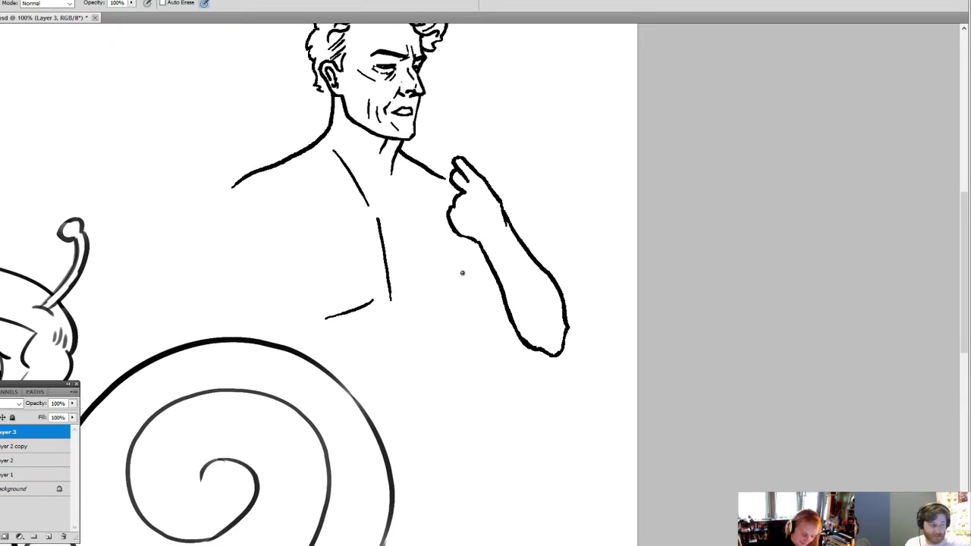
drag(462, 272, 519, 338)
drag(538, 277, 562, 319)
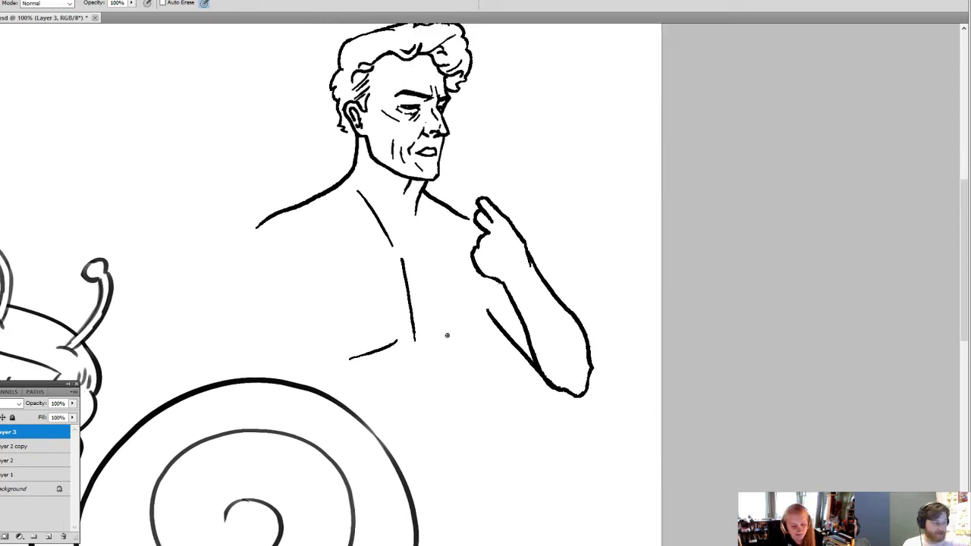
- Draw the side of the chest below the raised hand and the lower edge of that pectoral, redoing the first stroke
drag(490, 283, 479, 329)
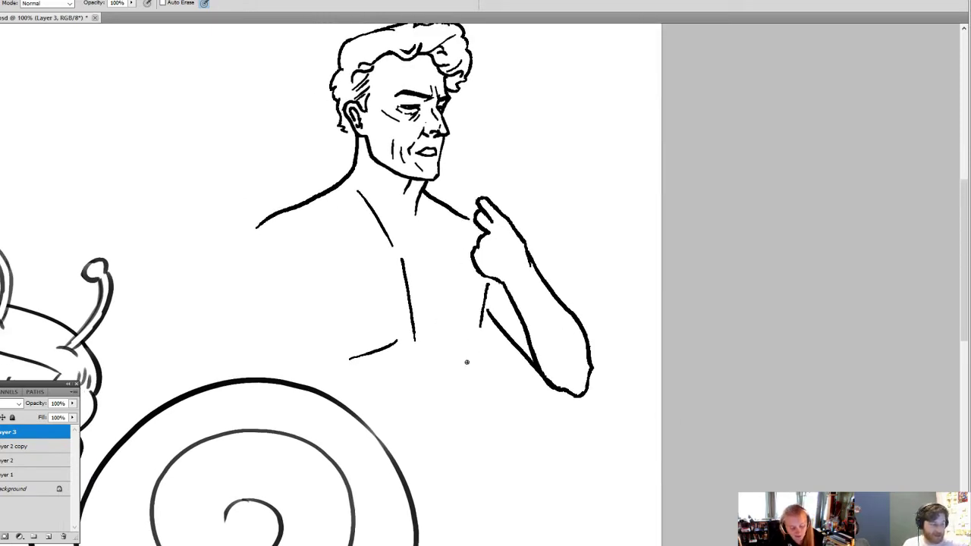
key(ctrl+z)
mouse_move(491, 282)
mouse_down()
mouse_move(487, 339)
mouse_move(437, 339)
mouse_move(487, 336)
mouse_move(514, 300)
mouse_up()
key(e)
key(b)
key(e)
key(b)
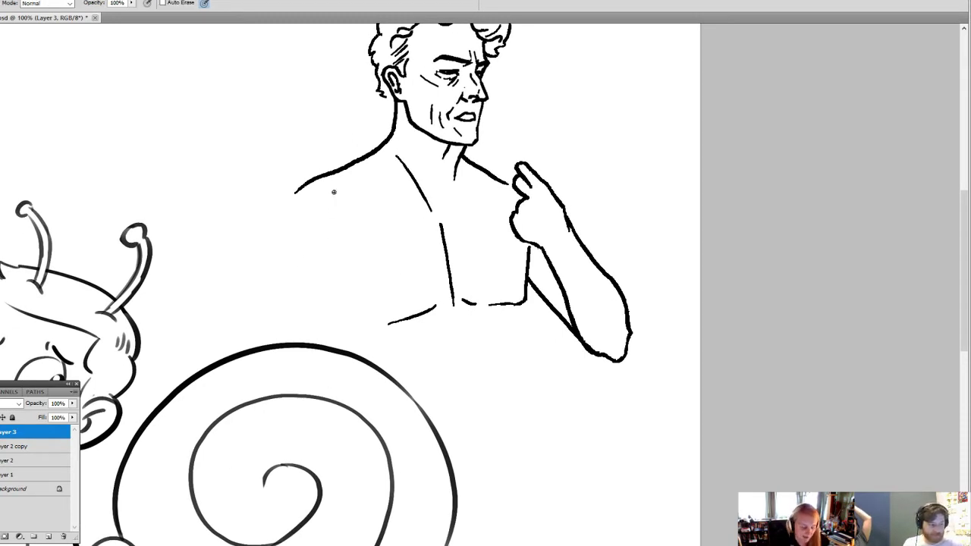
- Thin the shoulder line opposite the raised hand with the eraser and redraw it, extending it down around the shoulder
drag(334, 192, 512, 295)
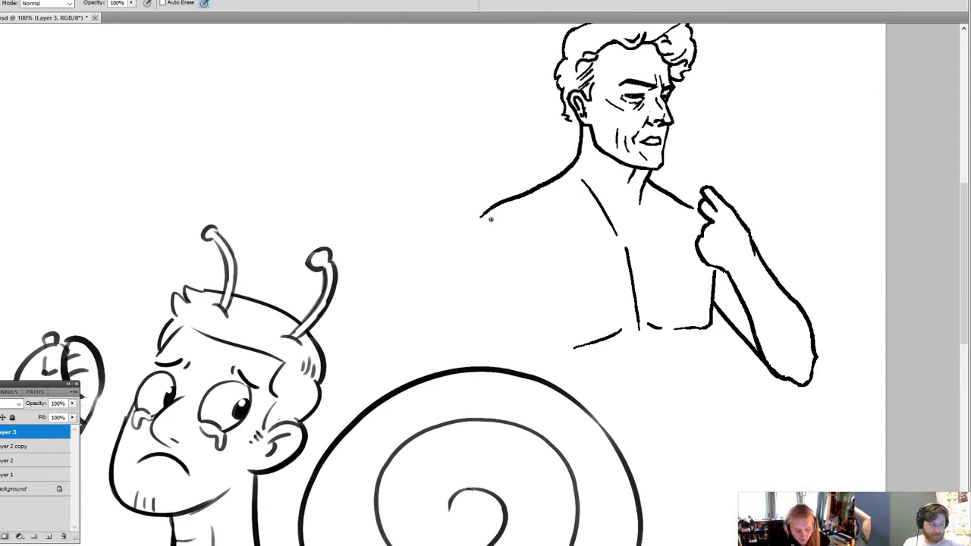
key(e)
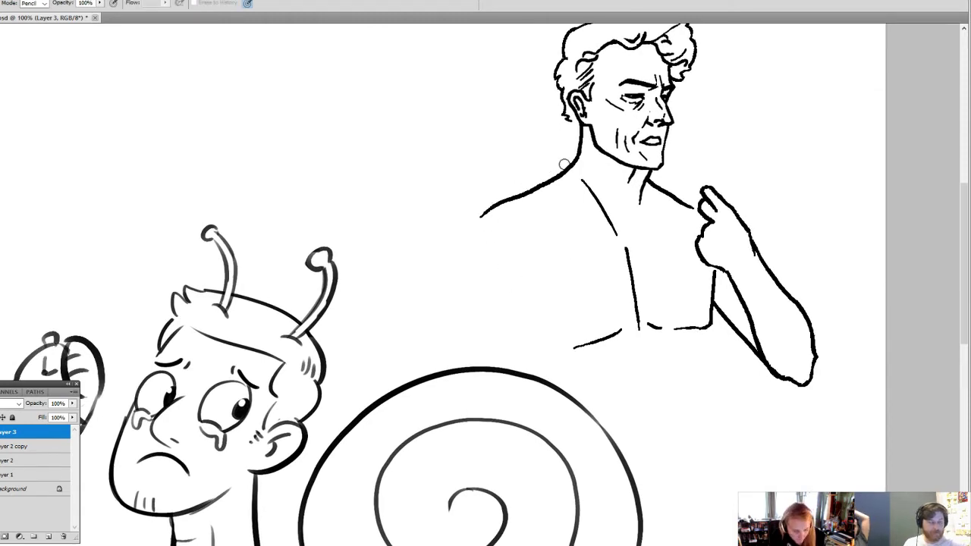
drag(560, 165, 483, 215)
key(b)
drag(578, 159, 469, 234)
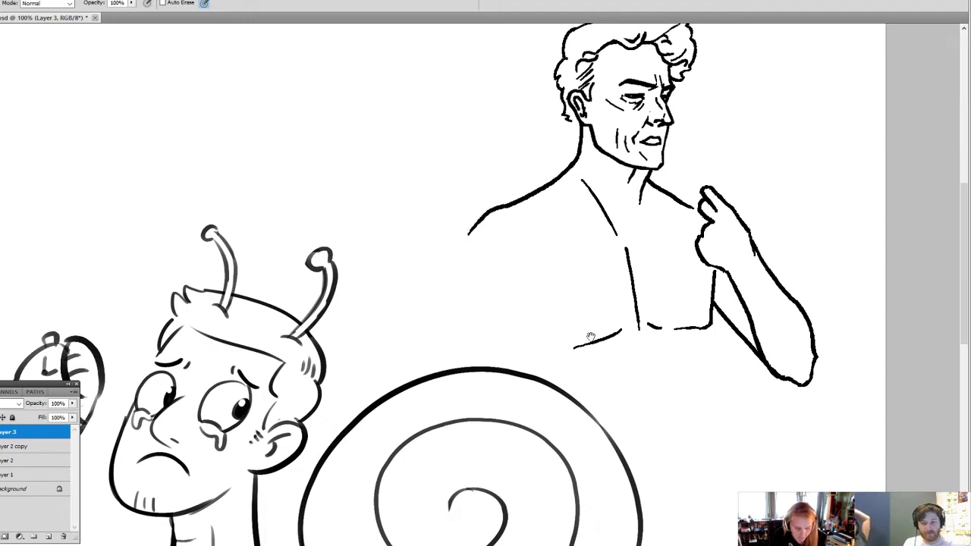
- Add small nipple marks on the chest and draw the torso's side line down from the armpit, redoing the first attempt
drag(589, 336, 473, 355)
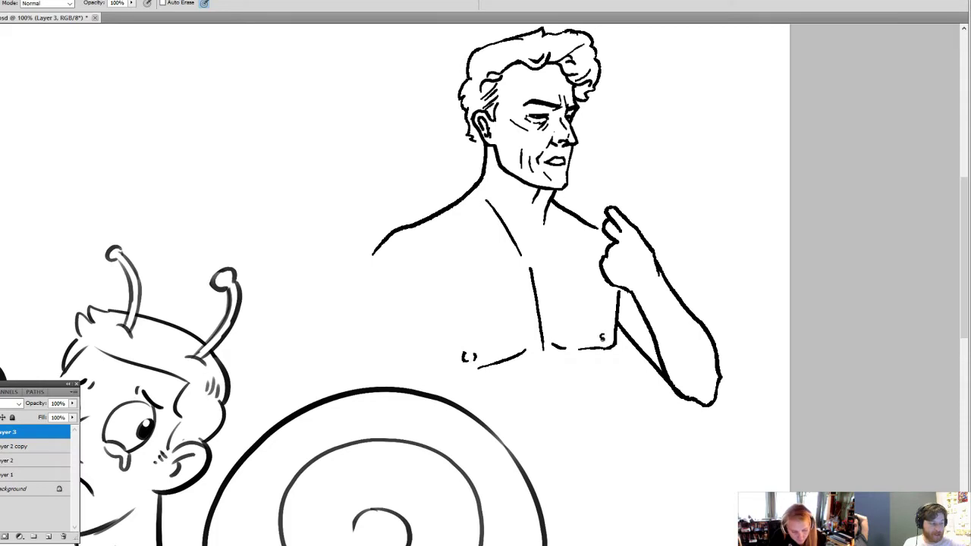
drag(605, 383, 579, 307)
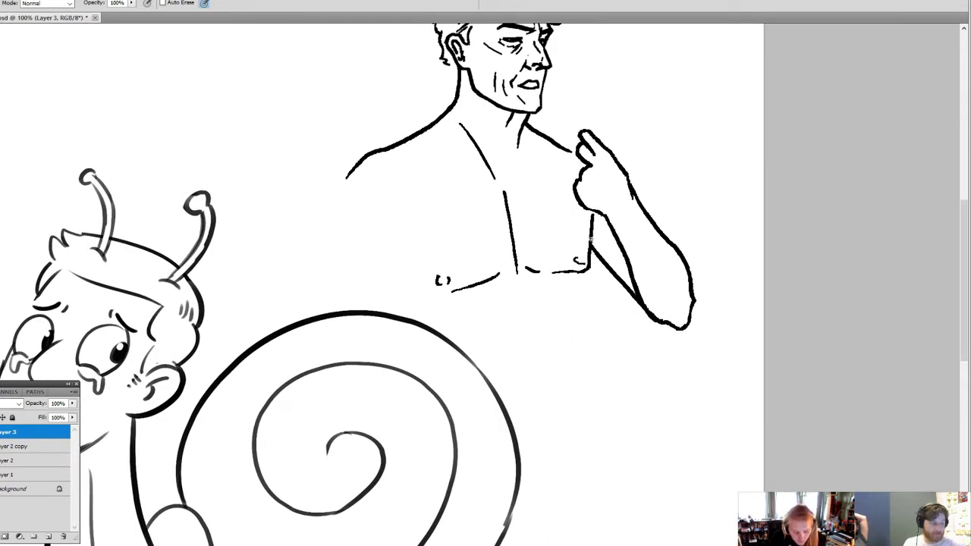
drag(592, 252, 598, 346)
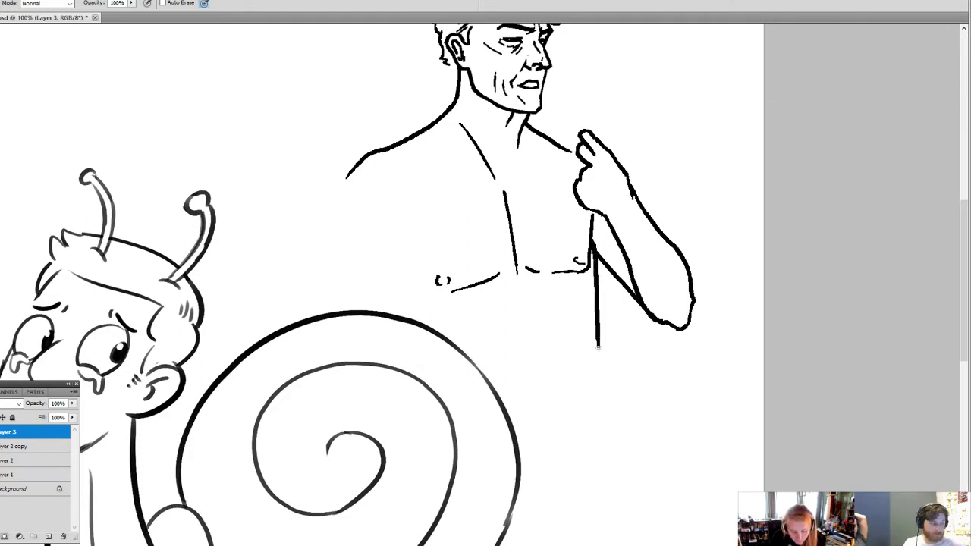
key(ctrl+z)
drag(592, 249, 597, 369)
- Erase the squared lower corner of the pectoral below the raised hand and redraw it as a curve from the armpit
key(e)
mouse_move(583, 250)
mouse_down()
mouse_move(581, 281)
mouse_move(574, 239)
mouse_move(556, 282)
mouse_up()
key(z)
click(583, 250)
key(b)
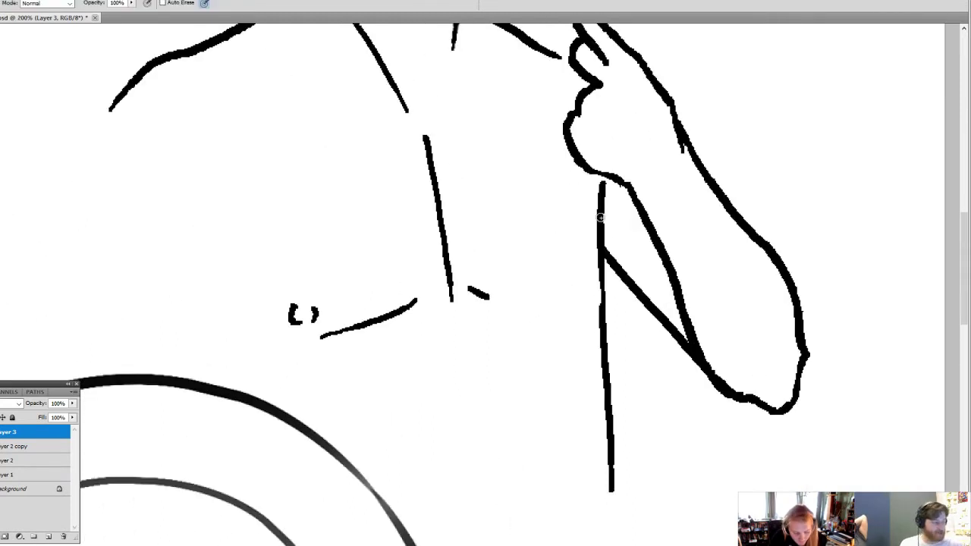
mouse_move(600, 218)
mouse_down()
mouse_move(576, 285)
mouse_move(523, 292)
mouse_up()
- Redraw the torso's side line below the armpit and restore the nipple mark above the curved pectoral edge
drag(594, 242, 603, 509)
key(e)
key(ctrl+z)
key(b)
drag(558, 278, 535, 291)
- Draw the man's two collarbone lines across the upper chest, undoing a stray stroke
key(z)
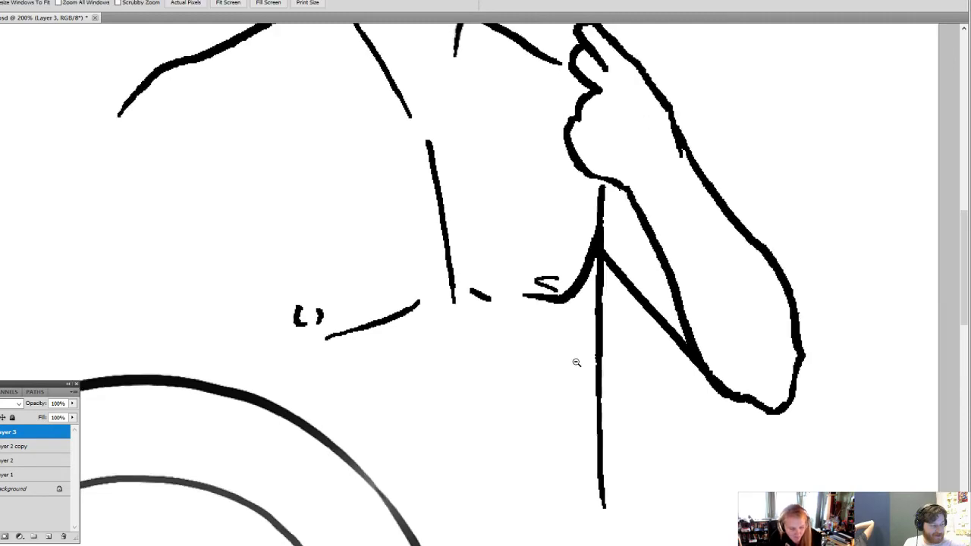
alt+click(577, 363)
alt+click(580, 361)
alt+click(581, 360)
click(691, 239)
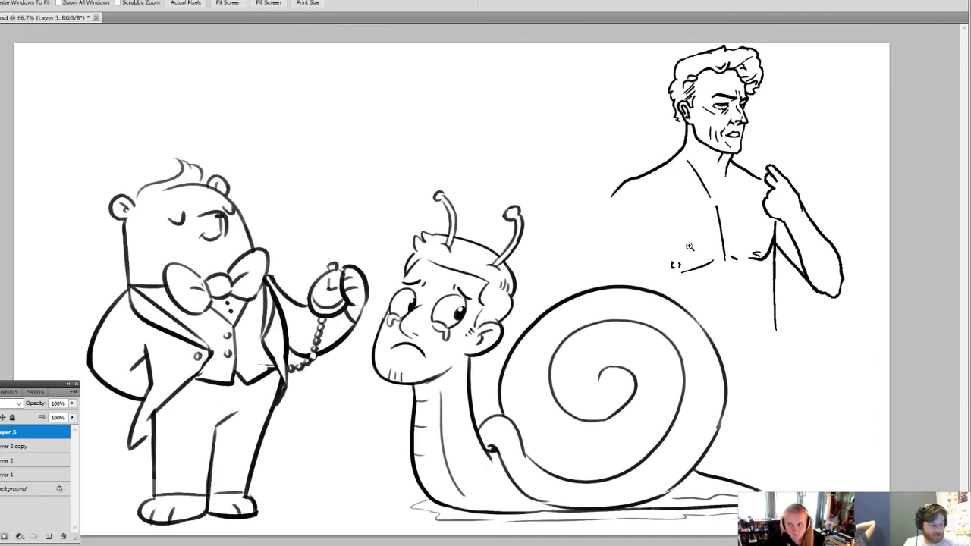
key(b)
drag(753, 183, 628, 187)
key(ctrl+z)
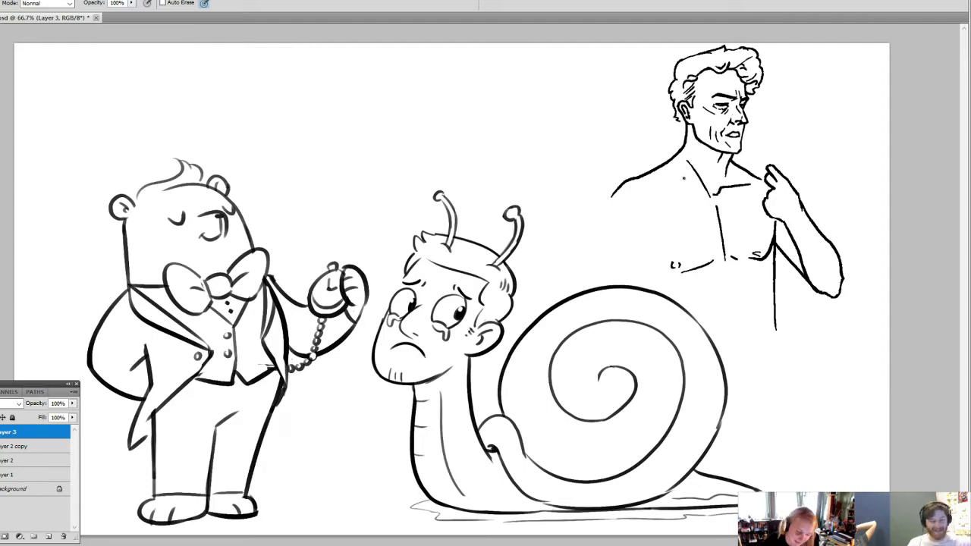
key(ctrl+space)
click(616, 356)
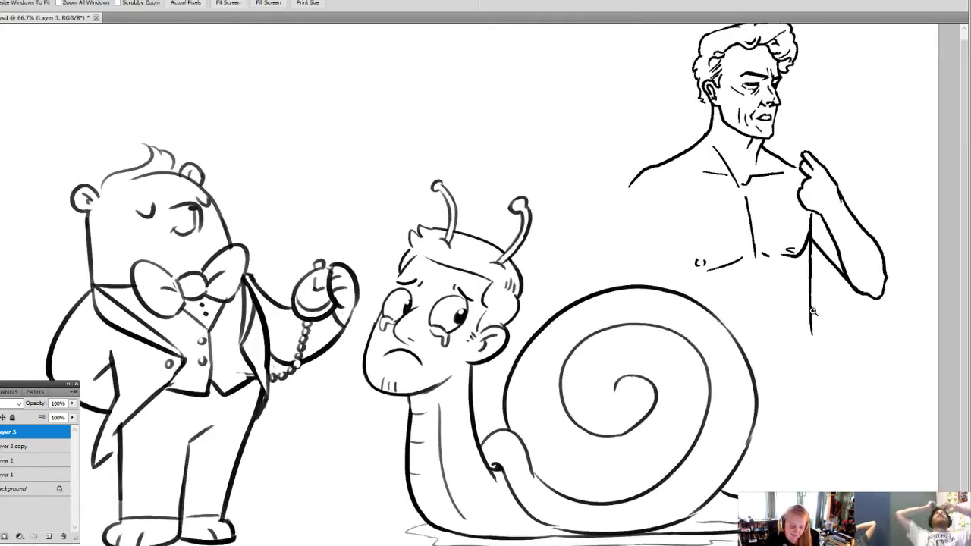
mouse_move(811, 316)
mouse_down()
mouse_move(593, 387)
mouse_move(551, 429)
mouse_up()
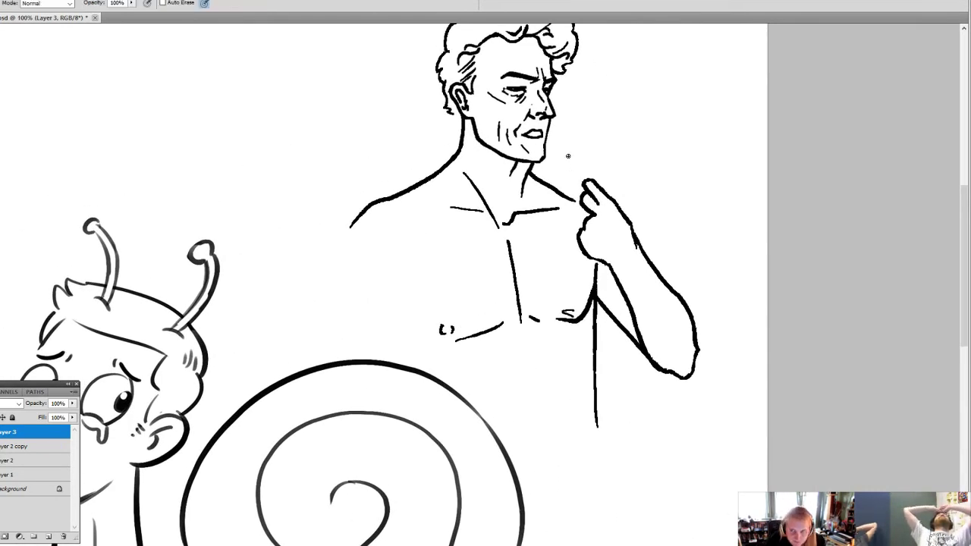
- Draw a bitten burger in the man's raised hand, with a round bun, sesame dots and ragged filling edges, erasing the bun outline for the bite
mouse_move(581, 176)
mouse_down()
mouse_move(560, 220)
mouse_move(575, 238)
mouse_up()
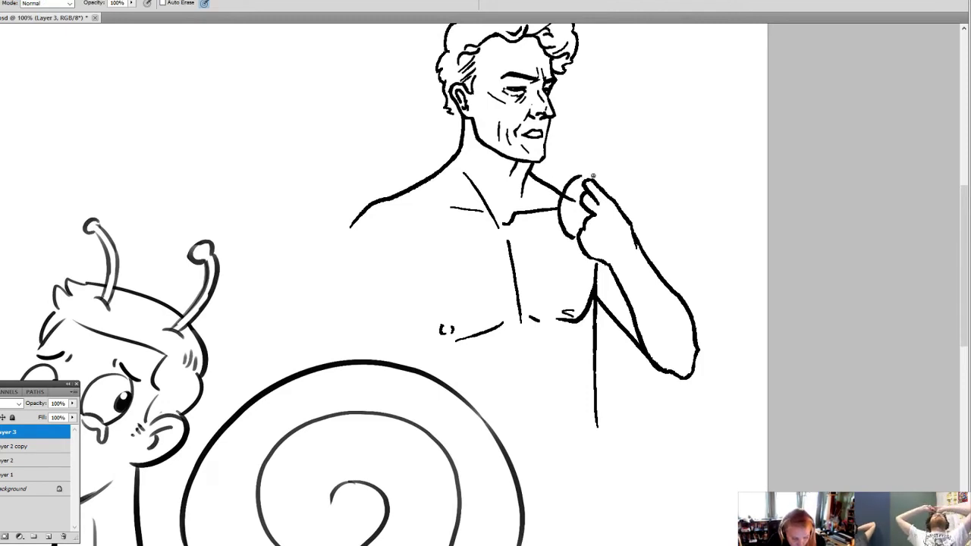
mouse_move(582, 175)
mouse_down()
mouse_move(622, 191)
mouse_move(620, 205)
mouse_up()
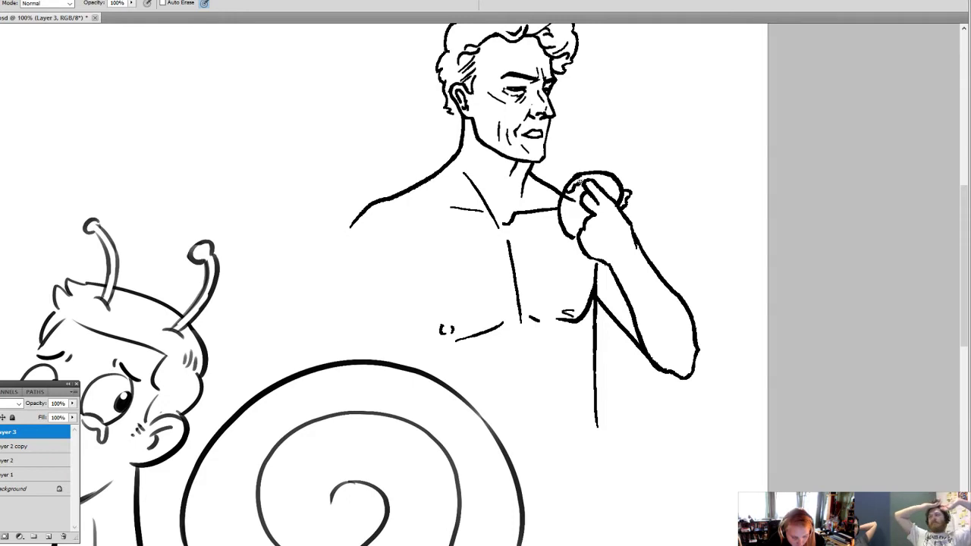
key(e)
drag(570, 182, 571, 201)
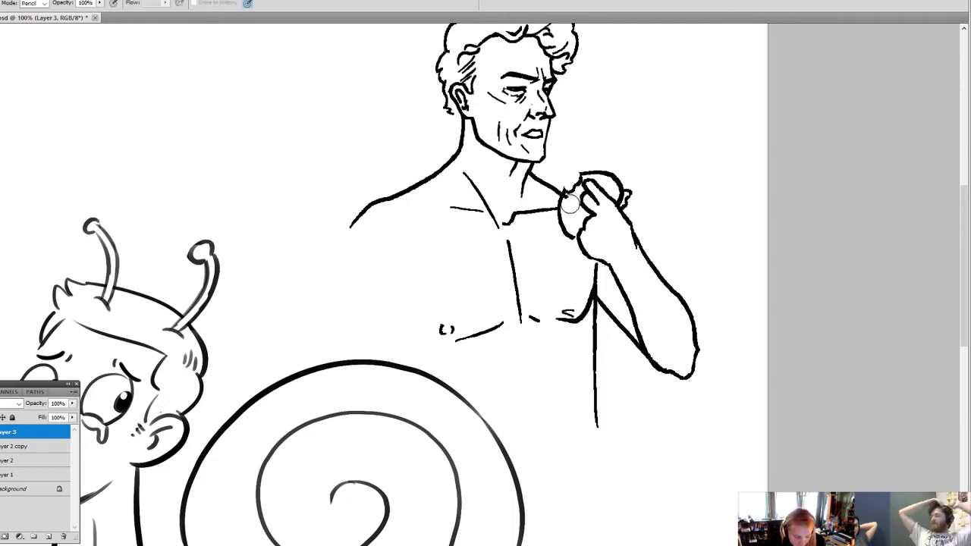
key(b)
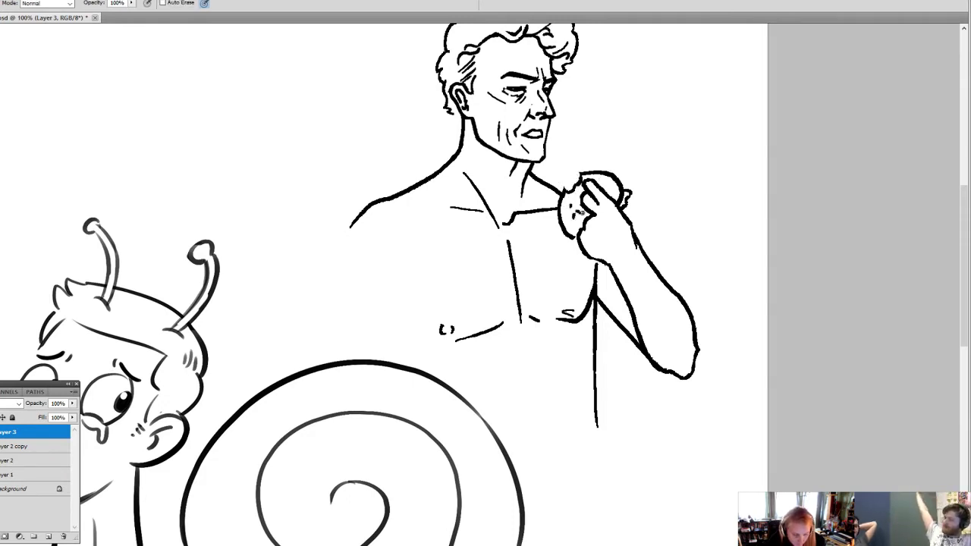
drag(571, 240, 581, 252)
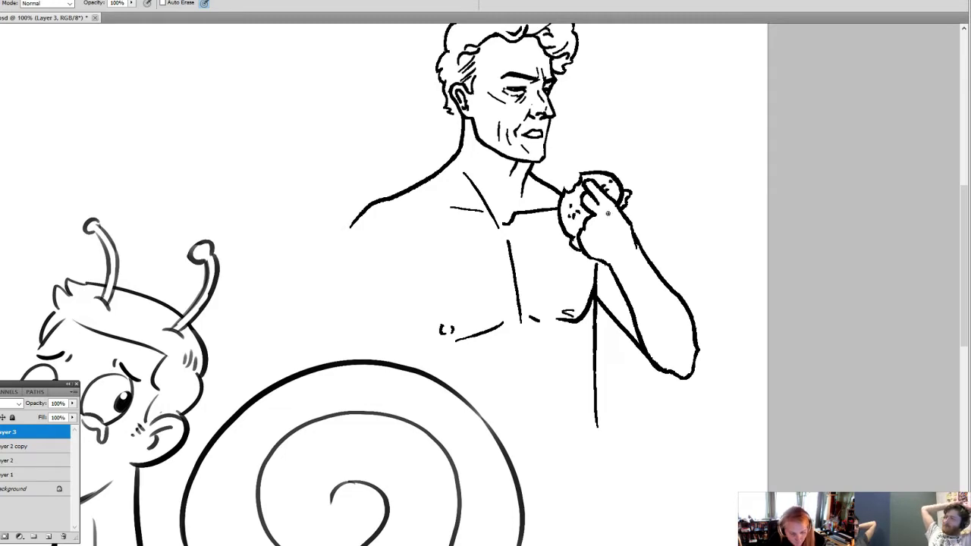
drag(627, 199, 632, 220)
- Add a short navel line, extend the torso's side down to the hip, and draw the curved lower belly line with a short hip line
key(z)
alt+click(662, 369)
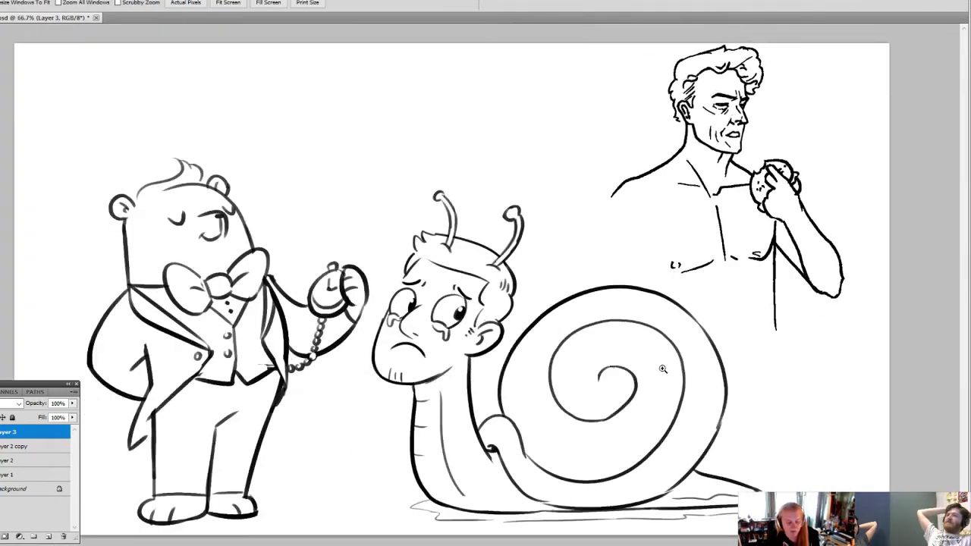
ctrl+click(761, 307)
drag(731, 358, 581, 363)
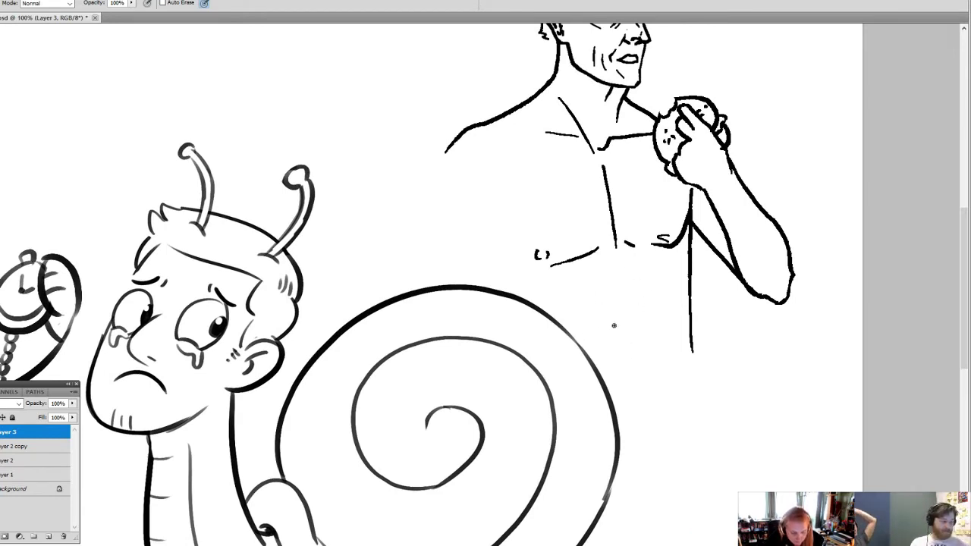
drag(604, 320, 630, 319)
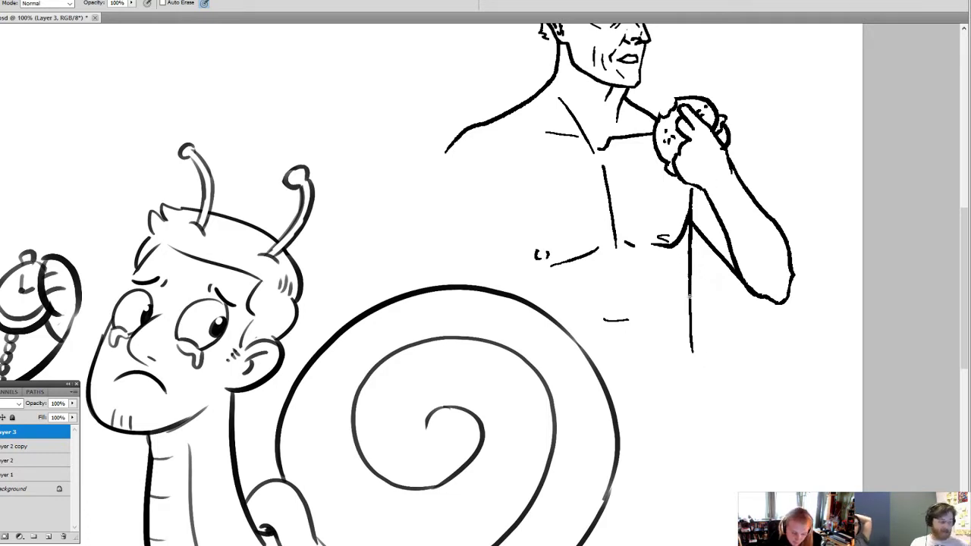
mouse_move(689, 296)
mouse_down()
mouse_move(702, 362)
mouse_move(641, 415)
mouse_move(615, 417)
mouse_up()
drag(653, 444, 584, 379)
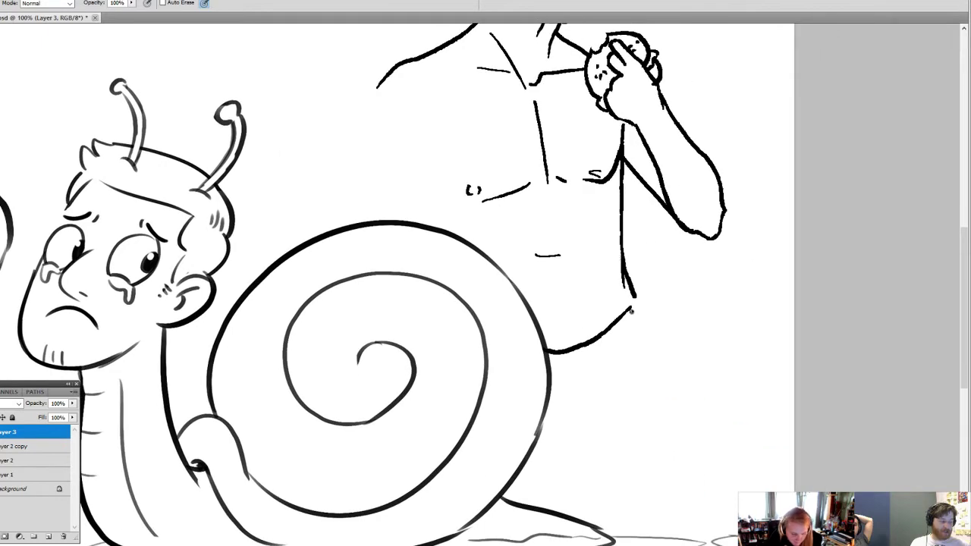
drag(631, 310, 643, 355)
- Scale the man's layer down toward the canvas's upper outer corner so the figure clears the snail's shell
key(z)
alt+click(579, 408)
key(ctrl+t)
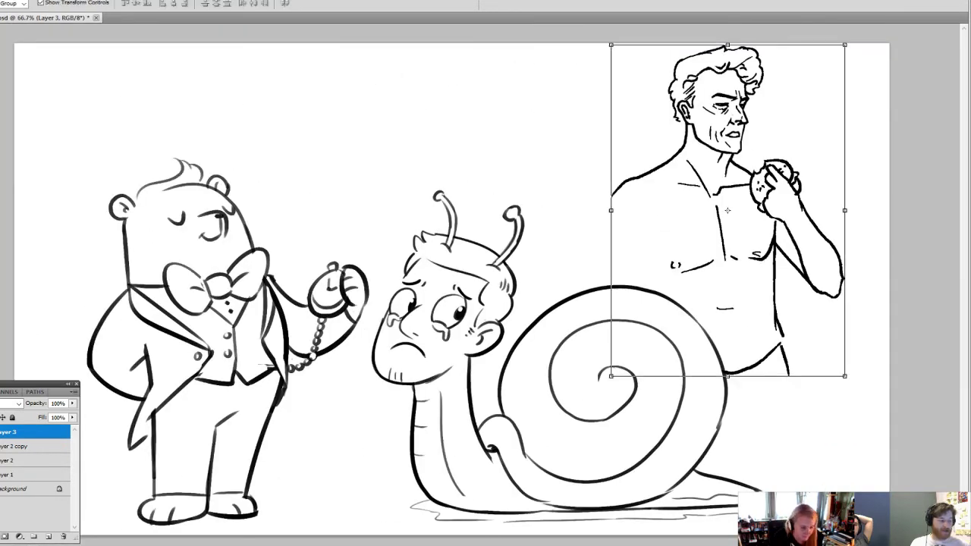
mouse_move(615, 376)
mouse_down()
mouse_move(672, 324)
mouse_move(674, 292)
mouse_up()
key(Return)
- Draw the chest's edge beside the lowered arm, from below the shoulder to the pectoral's lower corner, undoing the first stroke
key(z)
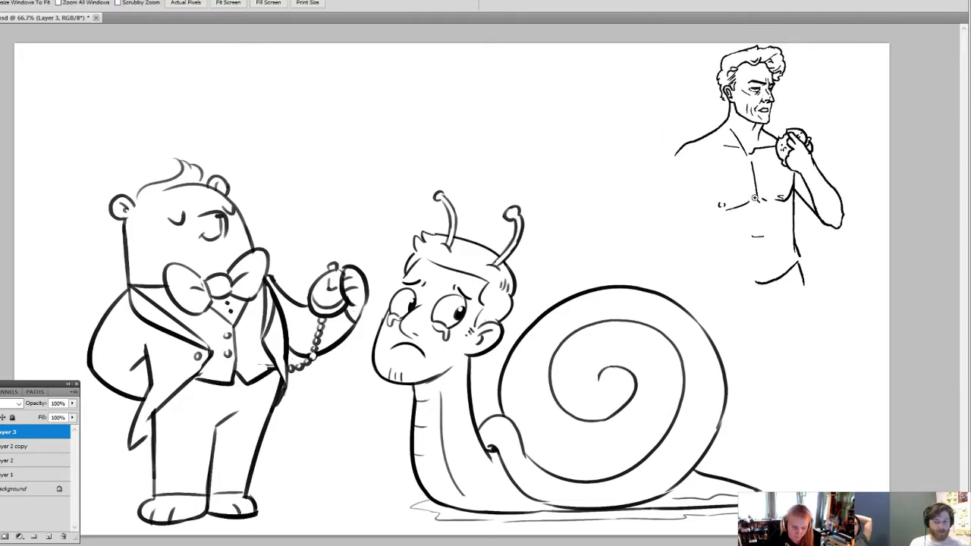
click(716, 209)
click(716, 209)
drag(719, 242, 514, 325)
key(b)
drag(481, 164, 454, 251)
key(ctrl+z)
mouse_move(470, 178)
mouse_down()
mouse_move(493, 277)
mouse_move(514, 308)
mouse_move(535, 316)
mouse_up()
- Draw the torso's side below the pectoral near the lowered arm, curving inward at the waist
key(z)
alt+click(582, 364)
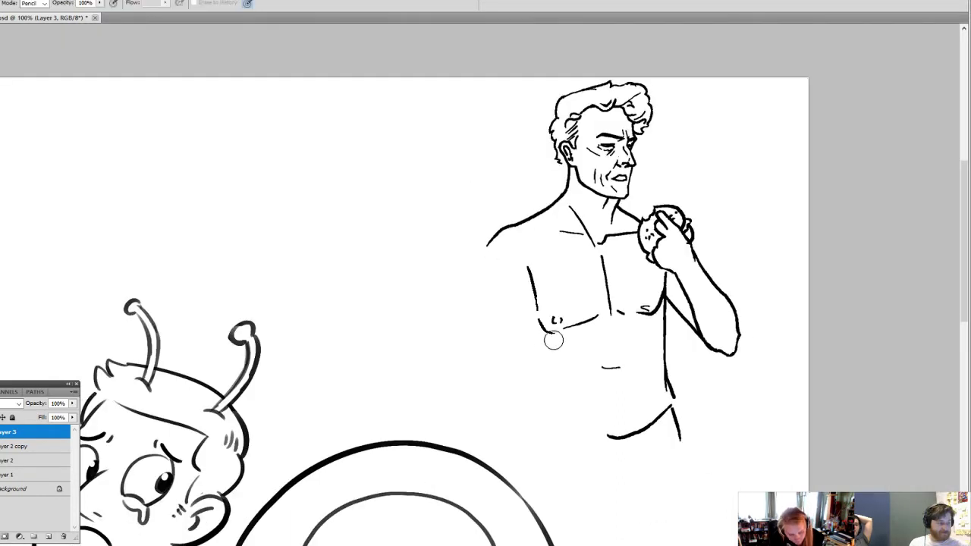
key(b)
mouse_move(546, 338)
mouse_down()
mouse_move(562, 431)
mouse_move(580, 438)
mouse_up()
drag(694, 503, 647, 388)
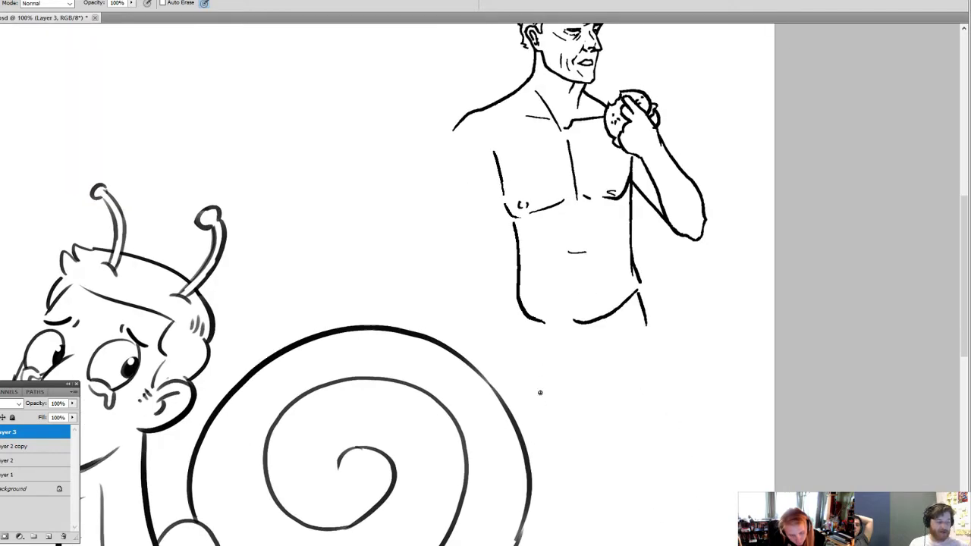
- Redraw the shoulder with a steeper slope and draw the outer and inner contours of the lowered arm down to the wrist
drag(578, 349, 560, 387)
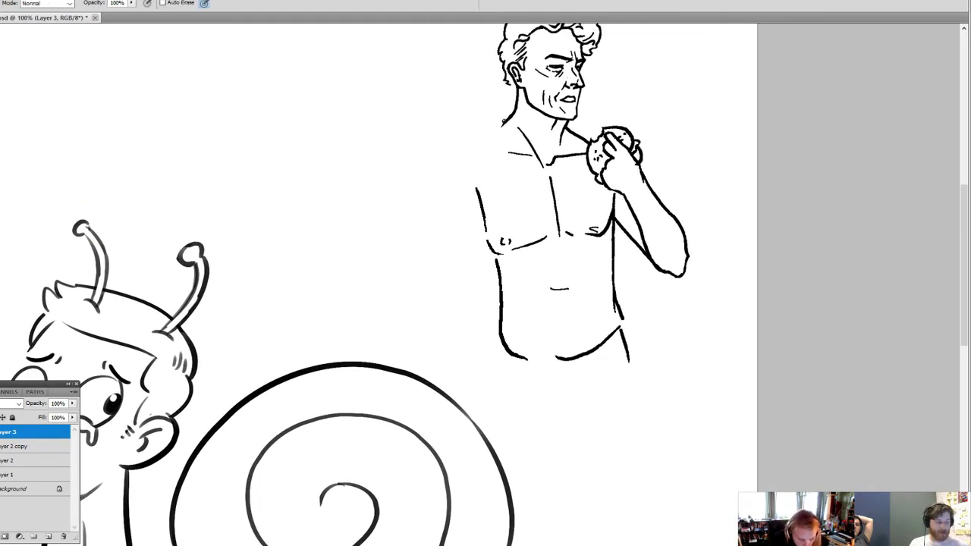
mouse_move(481, 142)
mouse_down()
mouse_move(446, 188)
mouse_move(449, 391)
mouse_up()
mouse_move(487, 244)
mouse_down()
mouse_move(472, 393)
mouse_move(485, 440)
mouse_up()
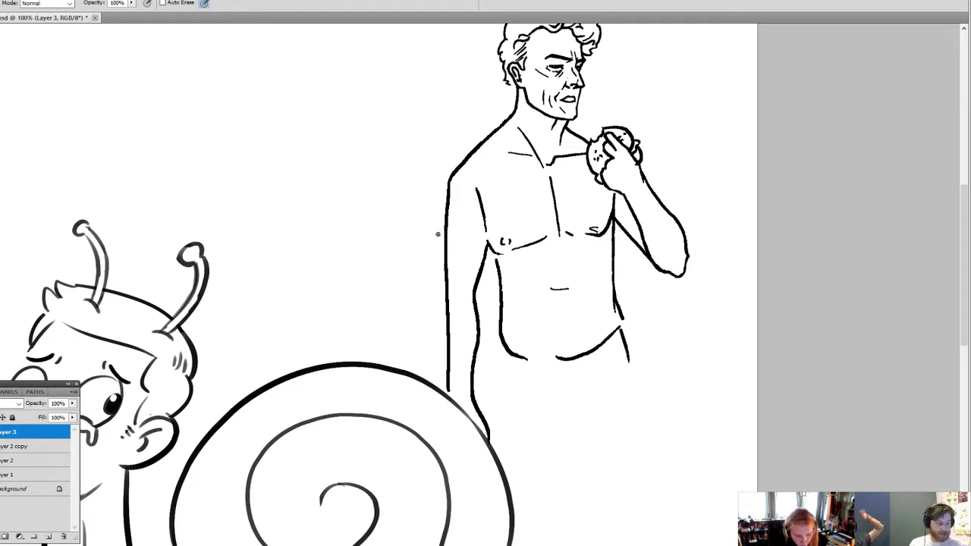
- Erase the straight outer line of the lowered arm and redraw it with a rounded shoulder and forearm curve
key(e)
drag(448, 180, 448, 402)
key(b)
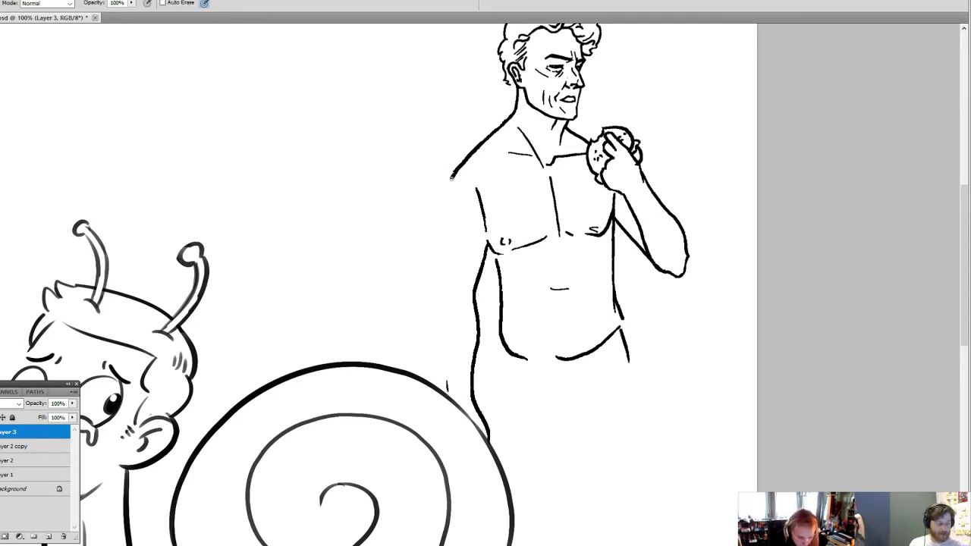
mouse_move(453, 175)
mouse_down()
mouse_move(441, 252)
mouse_move(450, 399)
mouse_up()
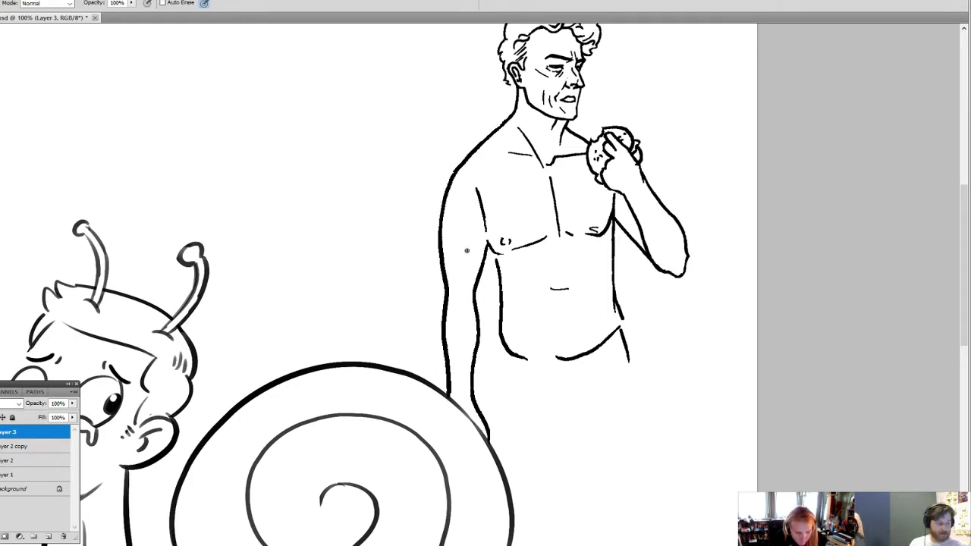
- Erase the slope between the neck and the lowered arm's shoulder and redraw it as a thicker, smoother line
drag(571, 375, 492, 401)
key(e)
drag(427, 161, 393, 211)
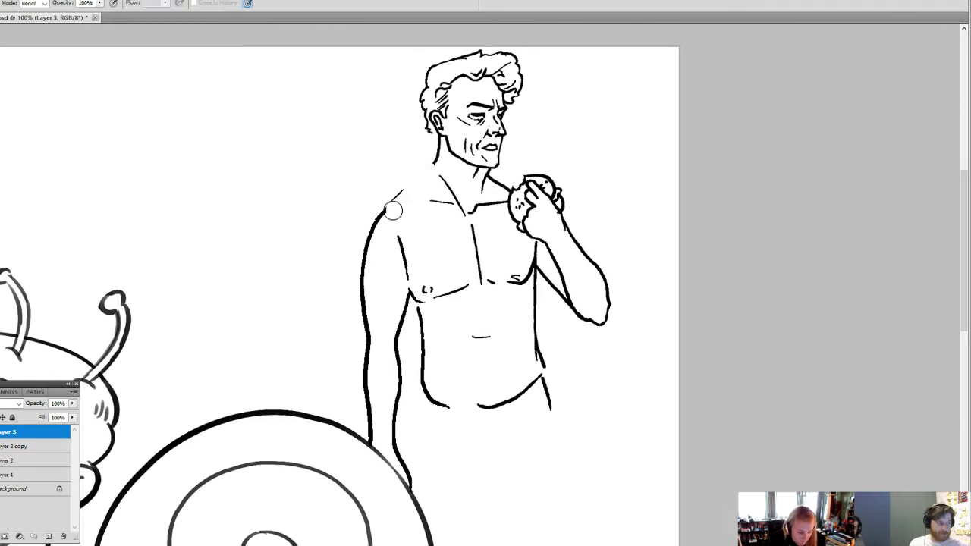
key(b)
drag(437, 159, 381, 222)
key(e)
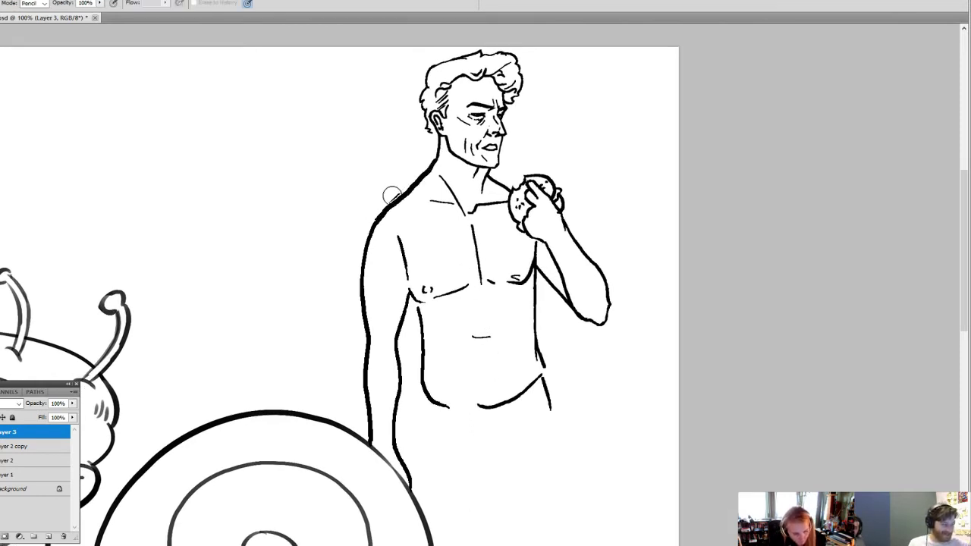
- Draw the hip line from the waist down to the lowered arm's wrist, undoing the first stroke
drag(544, 266, 516, 181)
key(b)
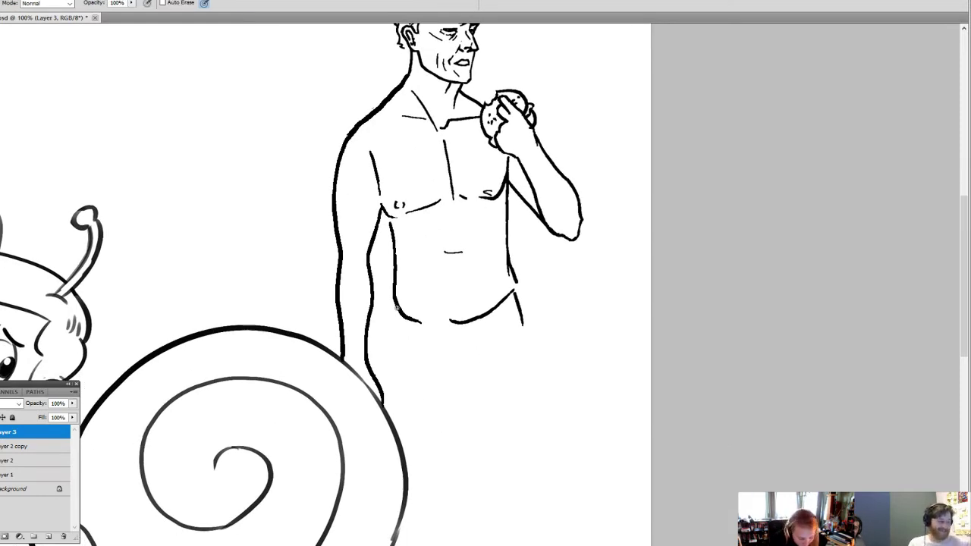
drag(396, 309, 383, 417)
key(ctrl+z)
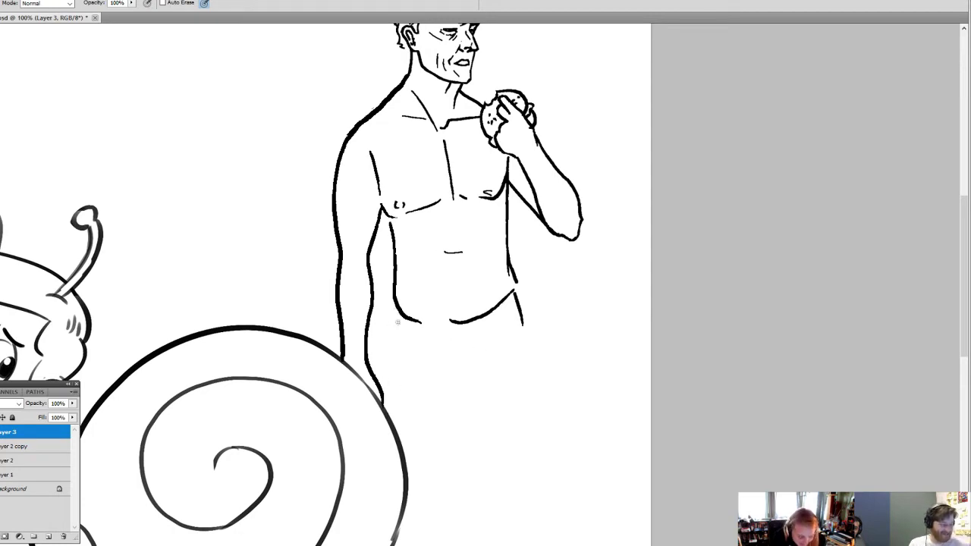
drag(399, 308, 383, 418)
key(z)
alt+click(516, 383)
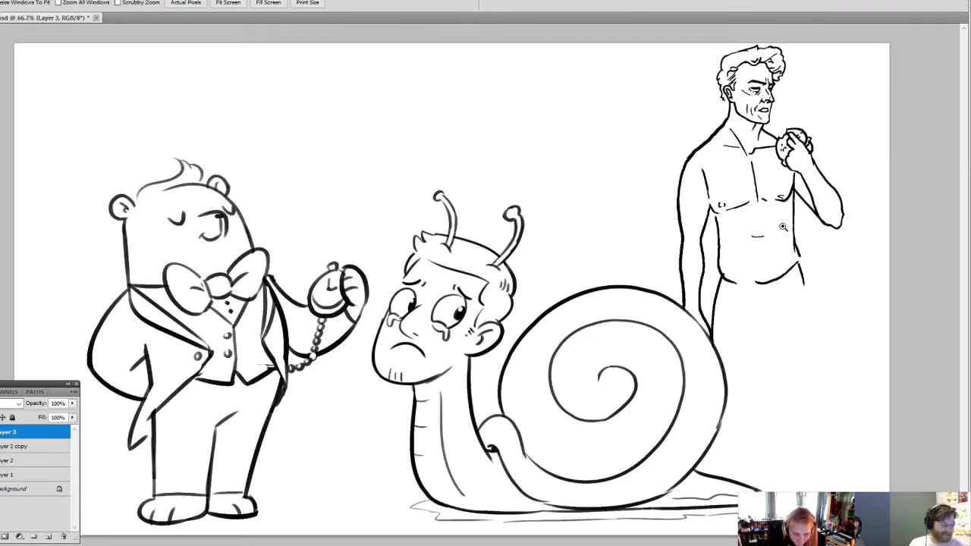
key(b)
key(e)
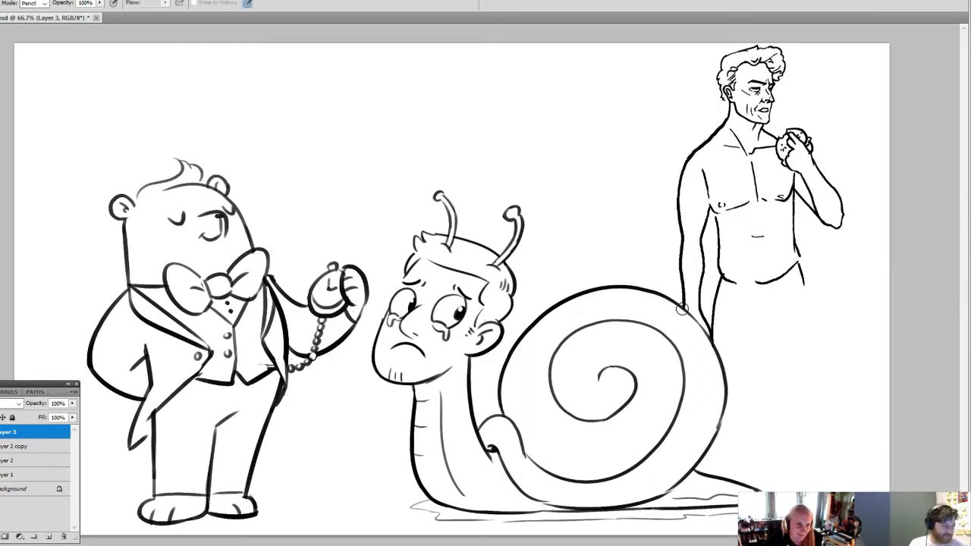
key(b)
key(e)
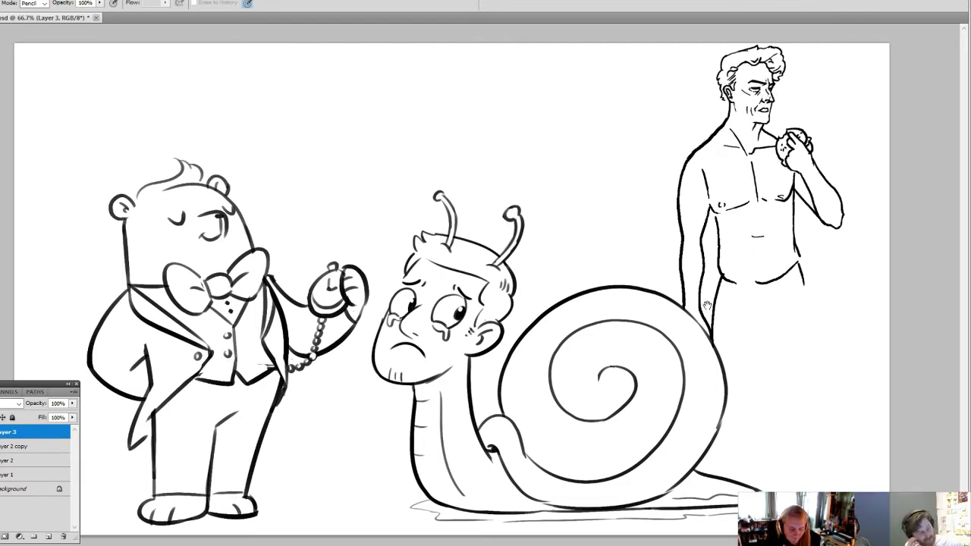
key(b)
drag(722, 280, 769, 334)
drag(803, 287, 778, 335)
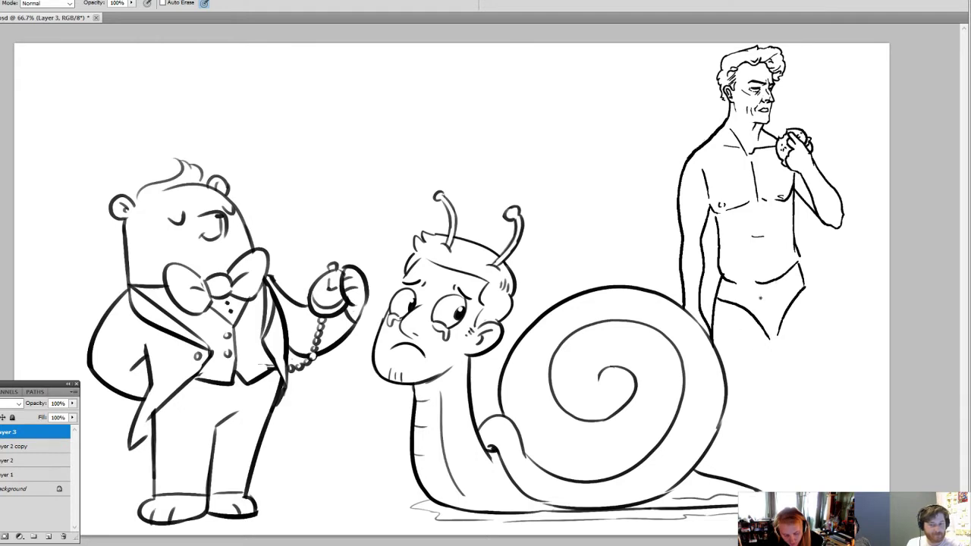
key(ctrl+alt+z)
key(ctrl+alt+z)
- Draw the briefs' two curved leg openings meeting at the crotch, and the inner and outer thigh lines below them
drag(715, 304, 767, 318)
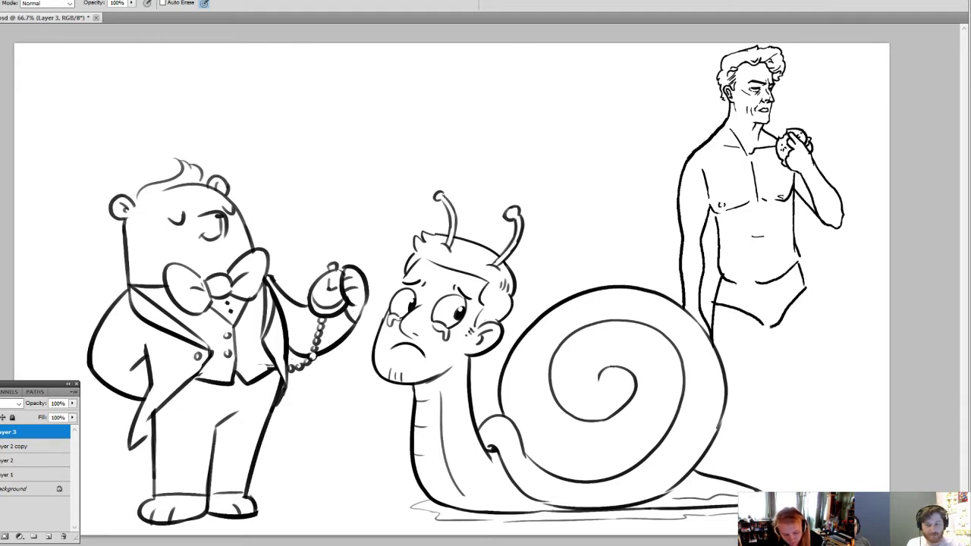
drag(805, 291, 826, 404)
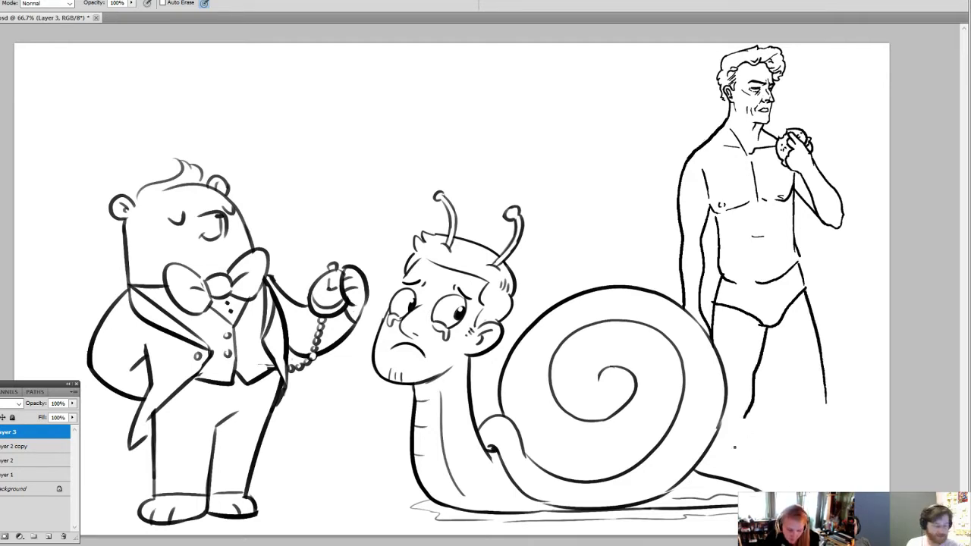
- Scale the man's layer down further toward the canvas's upper outer corner to leave room for the legs
key(v)
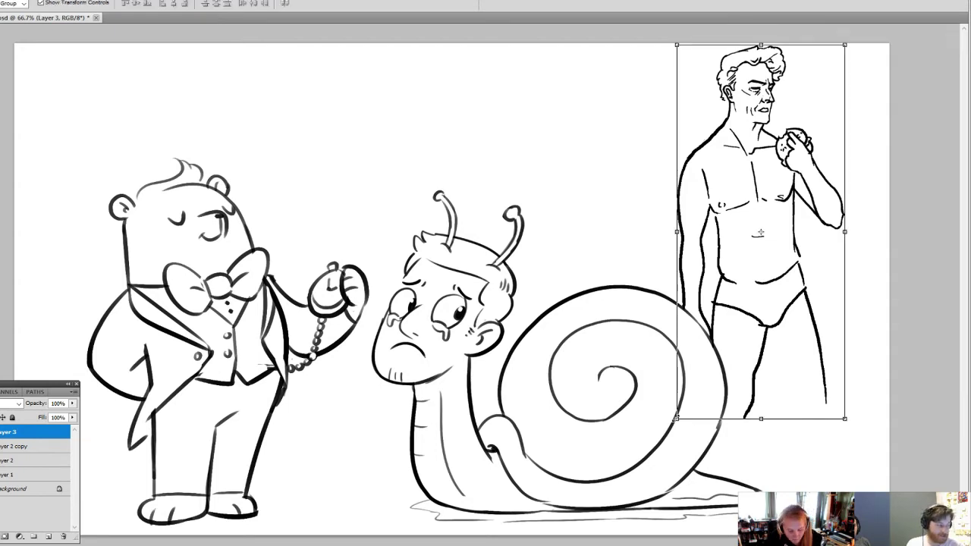
drag(676, 418, 708, 353)
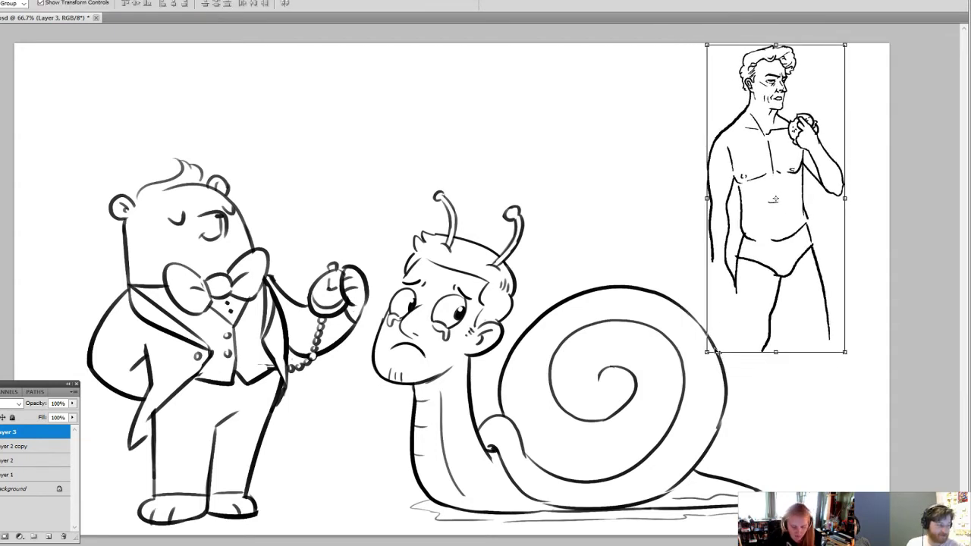
key(b)
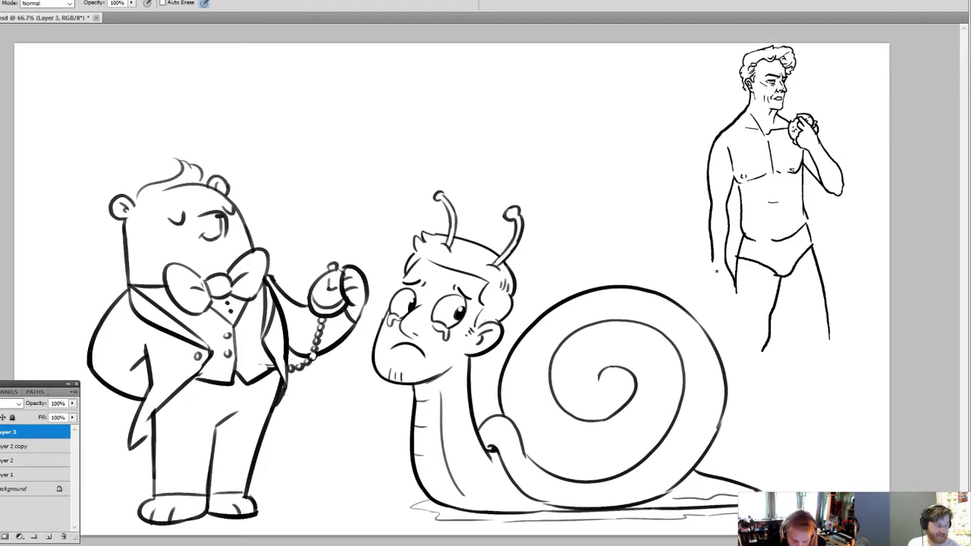
- Draw the lowered hand with its thumb and fingers at the end of the arm, and erase the overlong fingertips
mouse_move(711, 258)
mouse_down()
mouse_move(716, 296)
mouse_move(733, 313)
mouse_up()
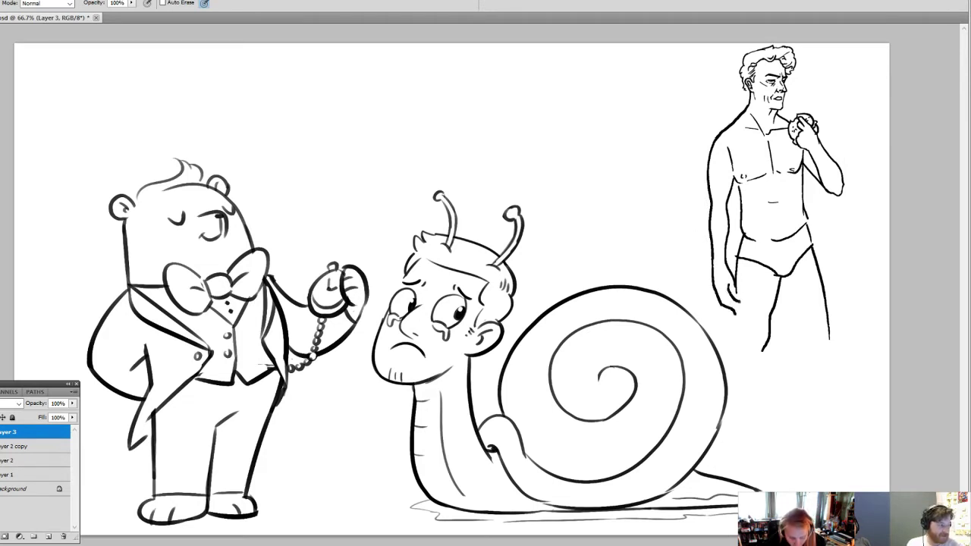
drag(721, 294, 730, 303)
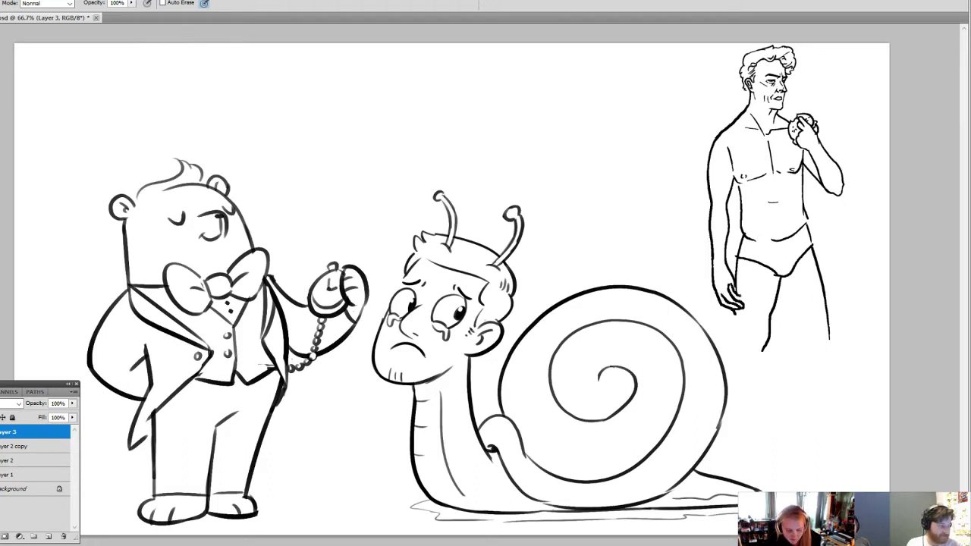
key(e)
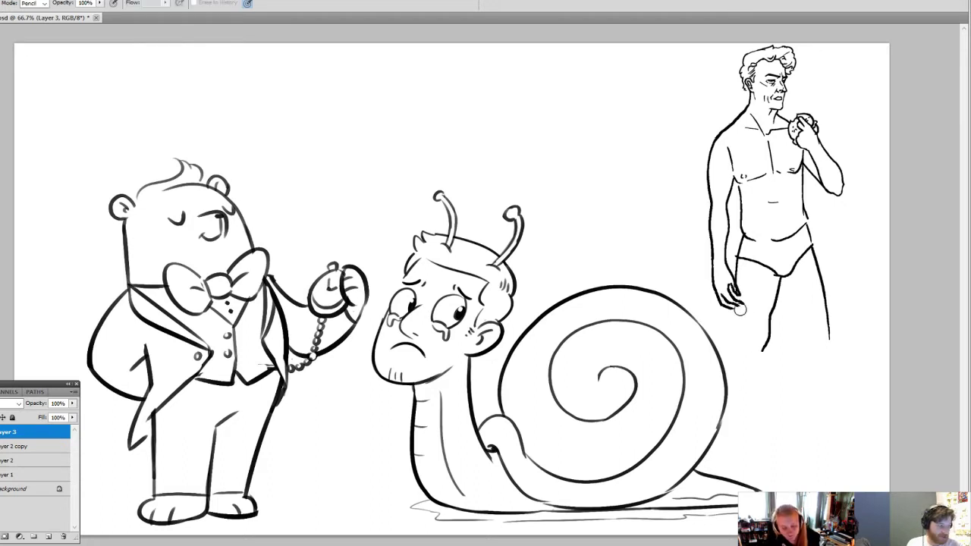
drag(740, 309, 733, 303)
- Draw the rear leg's outer thigh line below the lowered hand, and the forward leg's inner thigh, knee, lower leg and foot
key(b)
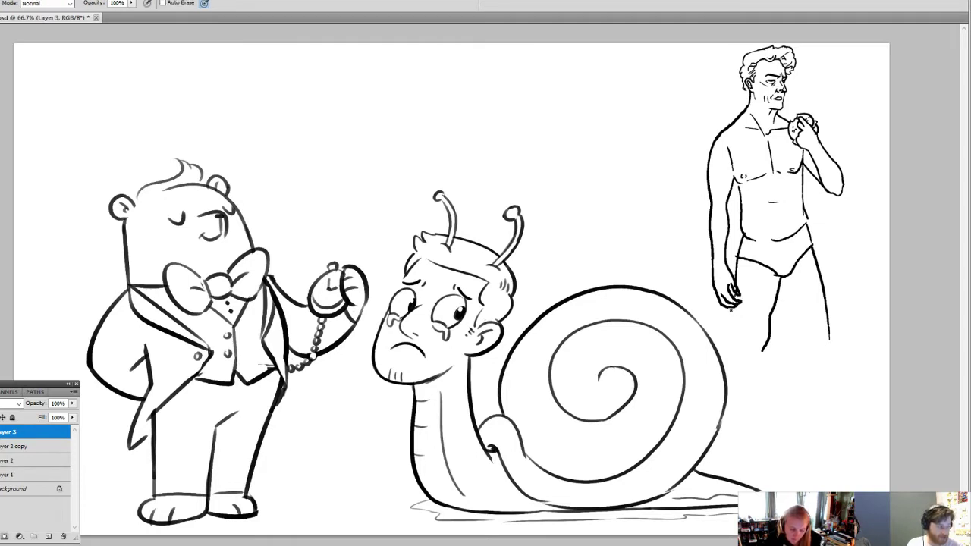
drag(731, 309, 733, 345)
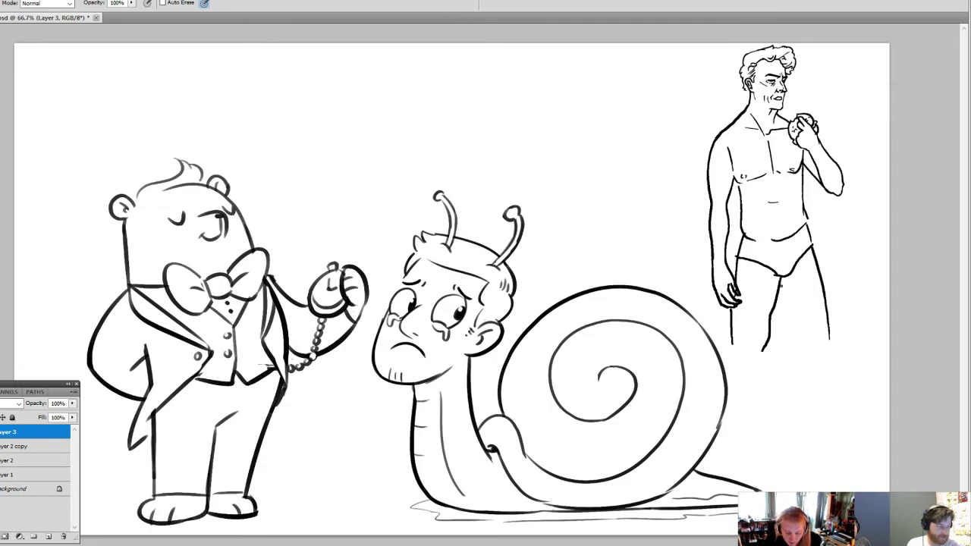
drag(780, 287, 819, 347)
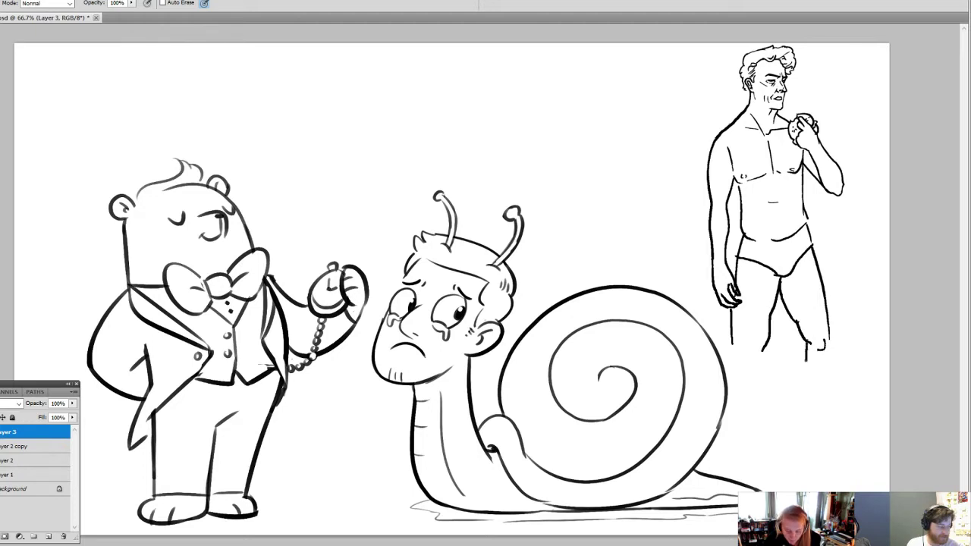
drag(812, 387, 831, 431)
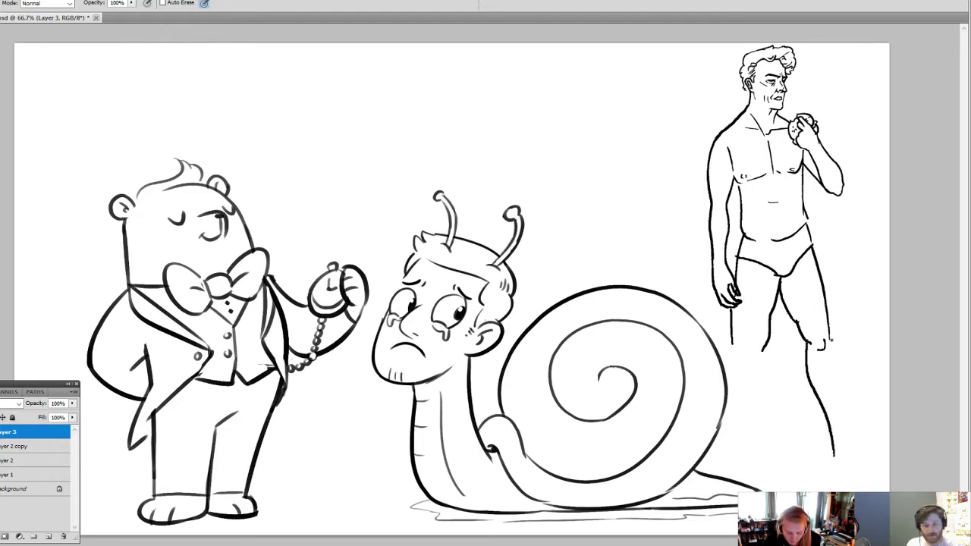
mouse_move(828, 336)
mouse_down()
mouse_move(851, 447)
mouse_move(872, 463)
mouse_move(865, 480)
mouse_up()
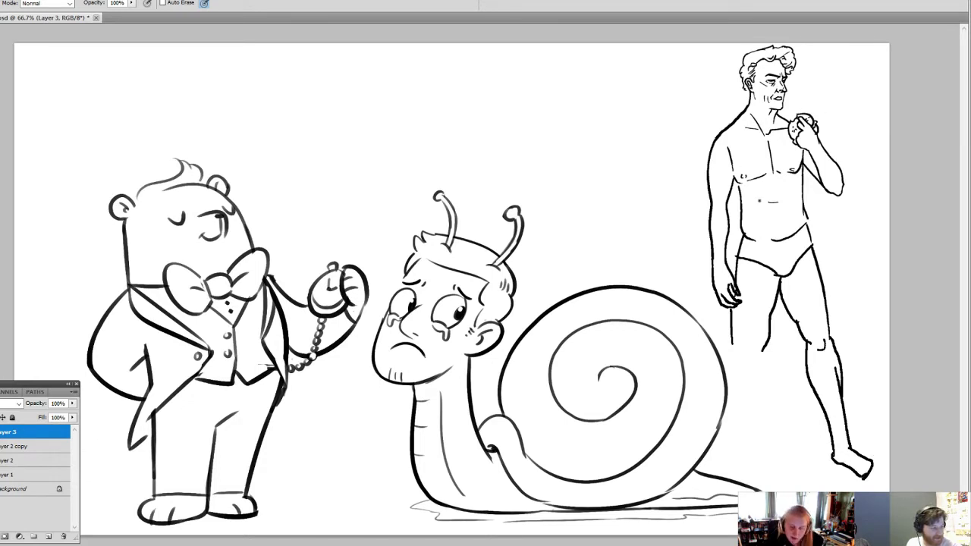
- Erase the old navel mark, clean up the torso lines, and redraw the navel lower, just above the briefs' waistband
key(e)
drag(784, 198, 771, 207)
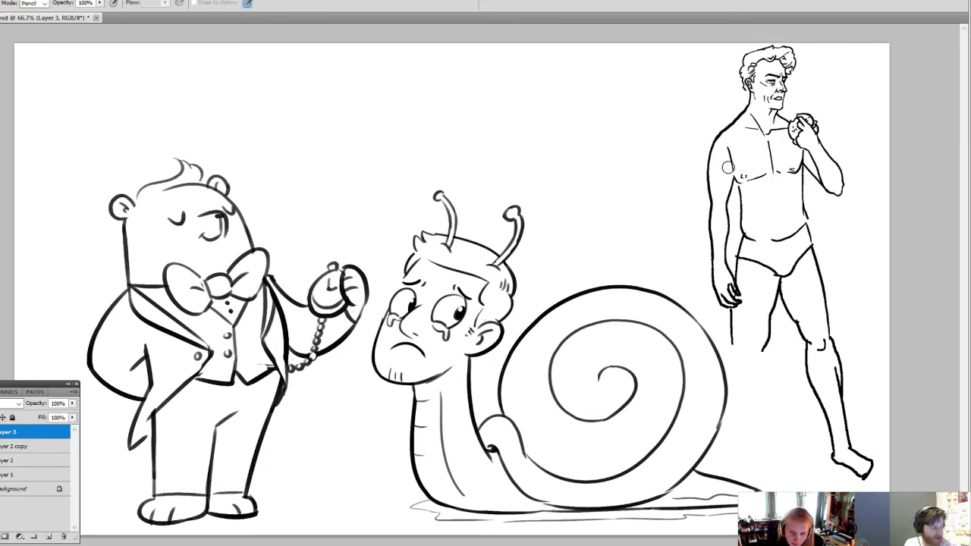
key(b)
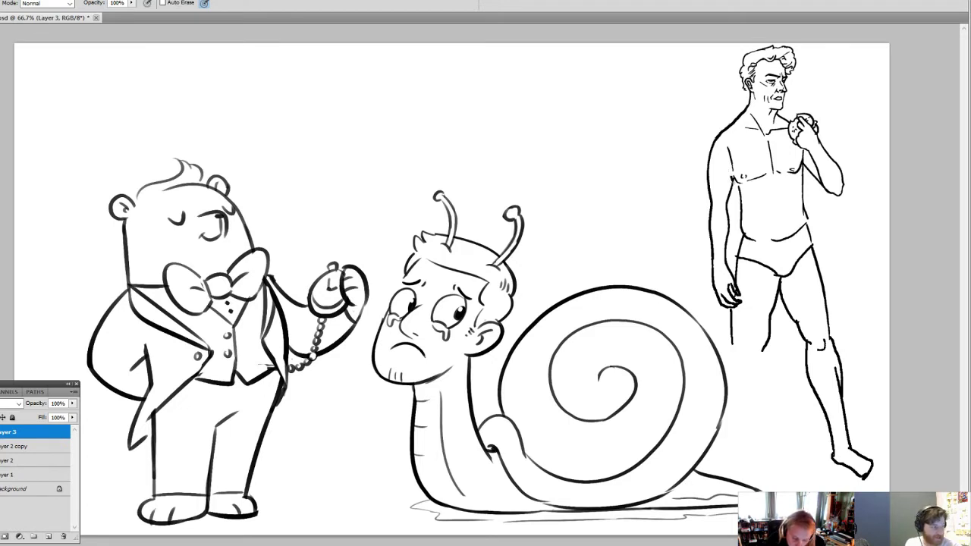
key(e)
drag(740, 185, 745, 201)
key(b)
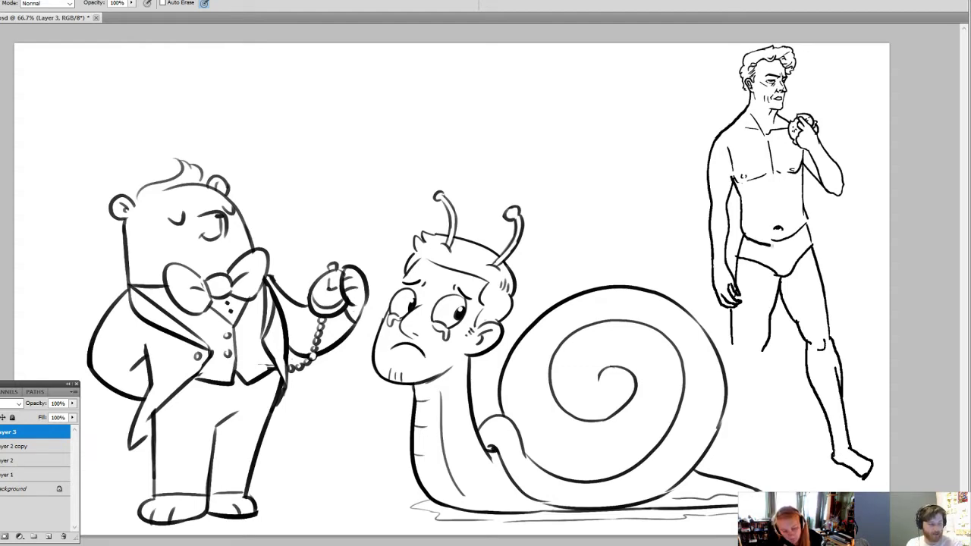
- Erase the broken end of the briefs' waistband and redraw it as one thick curve running up into the hip
key(z)
drag(685, 167, 878, 337)
key(e)
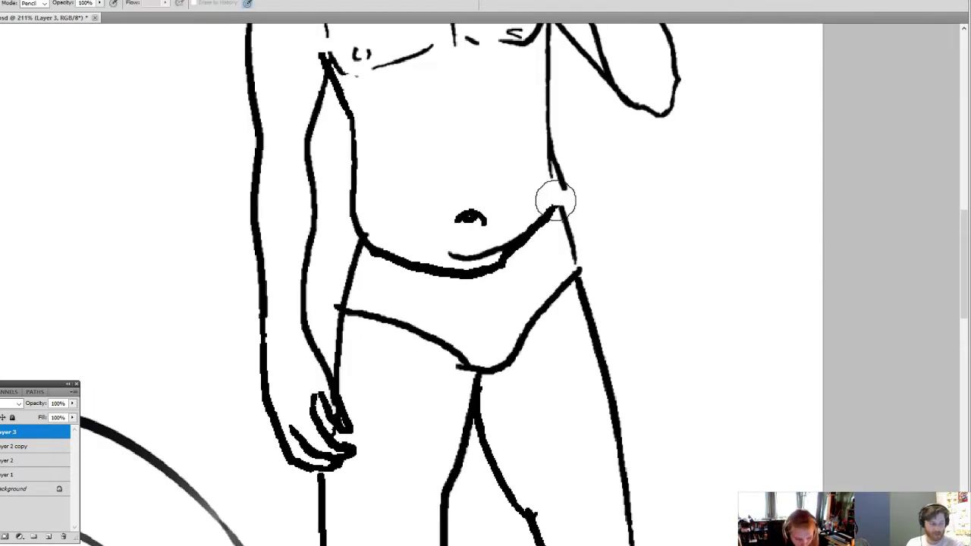
drag(555, 201, 452, 254)
key(b)
mouse_move(565, 190)
mouse_down()
mouse_move(542, 228)
mouse_move(467, 272)
mouse_up()
key(z)
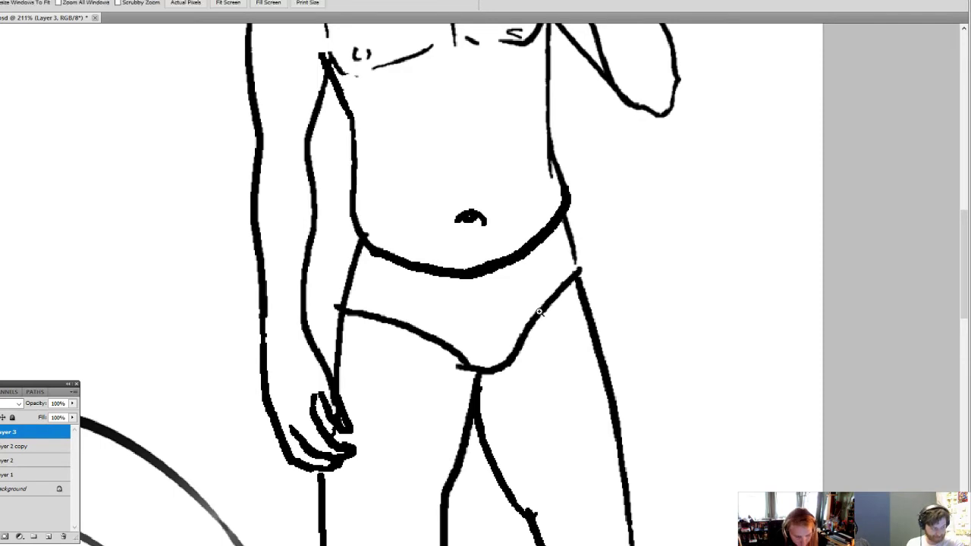
key(ctrl+0)
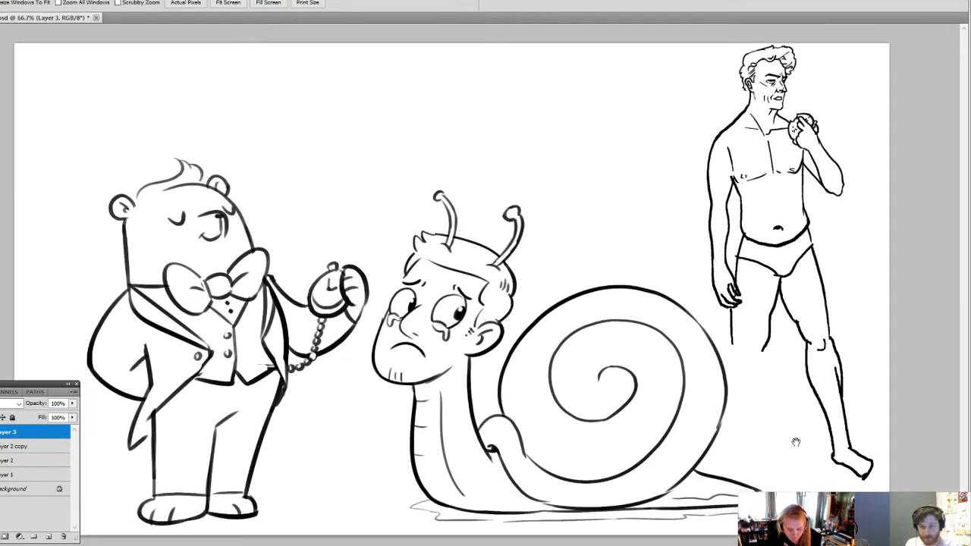
- Add short muscle lines to the thighs and fill the briefs solid black, brushing over the remaining gaps
key(b)
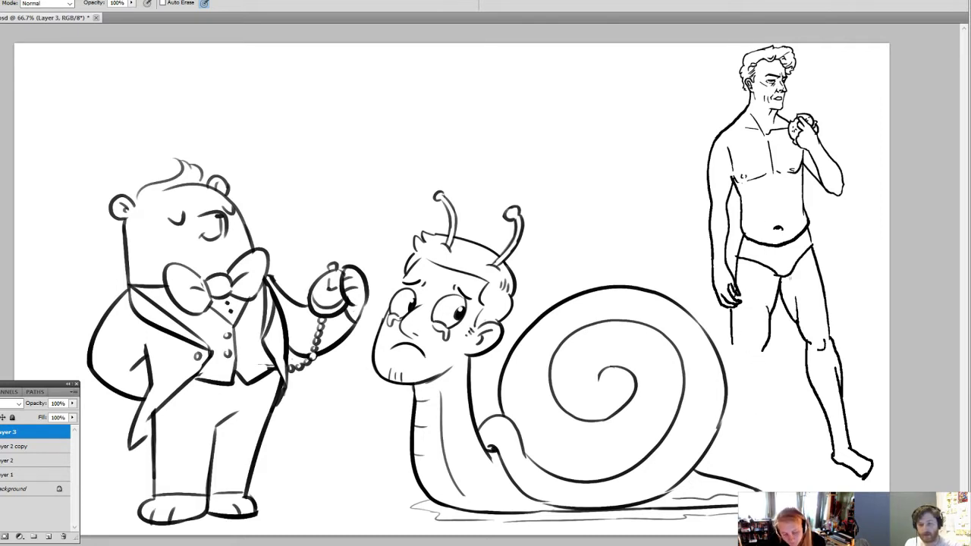
key(g)
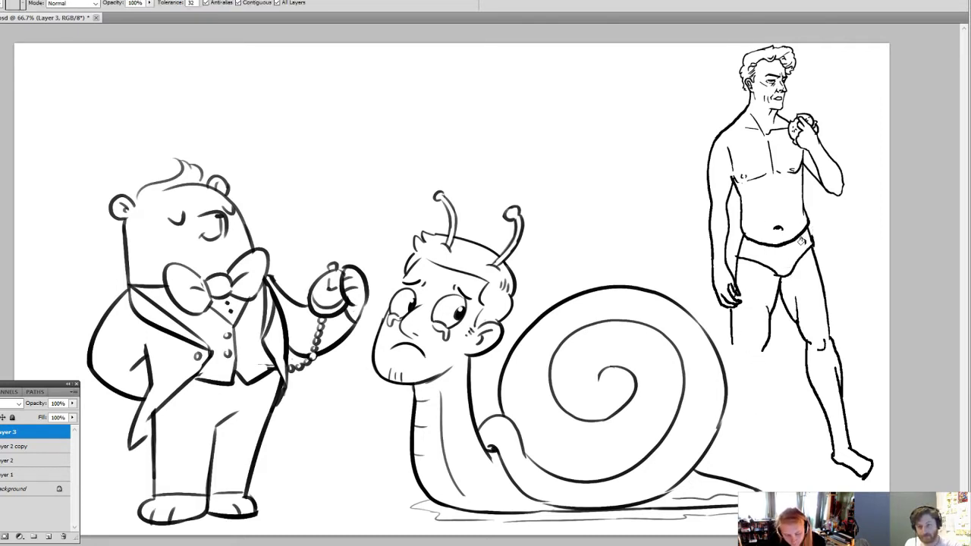
click(789, 248)
key(z)
drag(783, 220, 861, 308)
key(b)
mouse_move(520, 174)
mouse_down()
mouse_move(514, 192)
mouse_move(536, 266)
mouse_move(416, 403)
mouse_move(310, 385)
mouse_move(162, 332)
mouse_move(171, 245)
mouse_up()
key(z)
scroll(524, 393, down, 8)
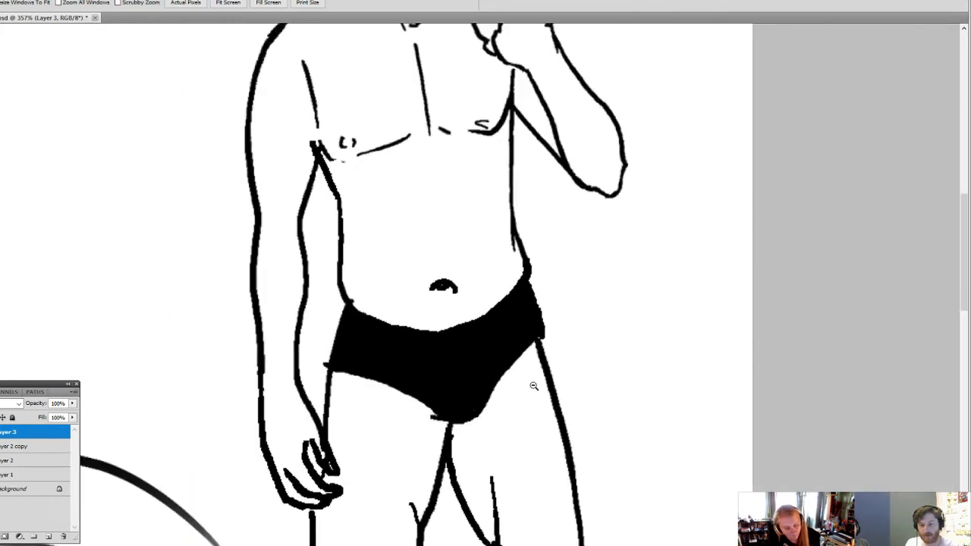
scroll(637, 387, up, 2)
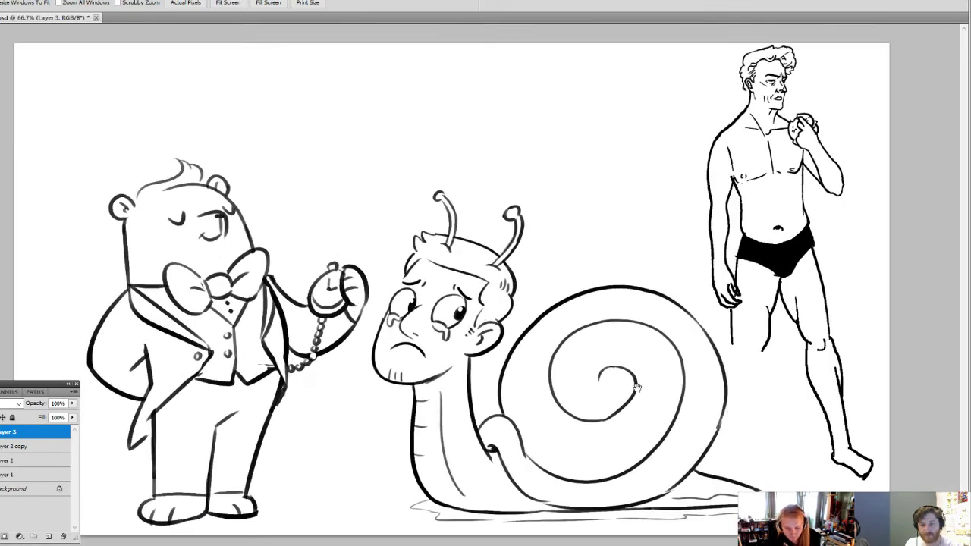
- Mark the rear knee with short strokes and paint a loose solid black necktie around the man's neck, hanging down his chest
key(b)
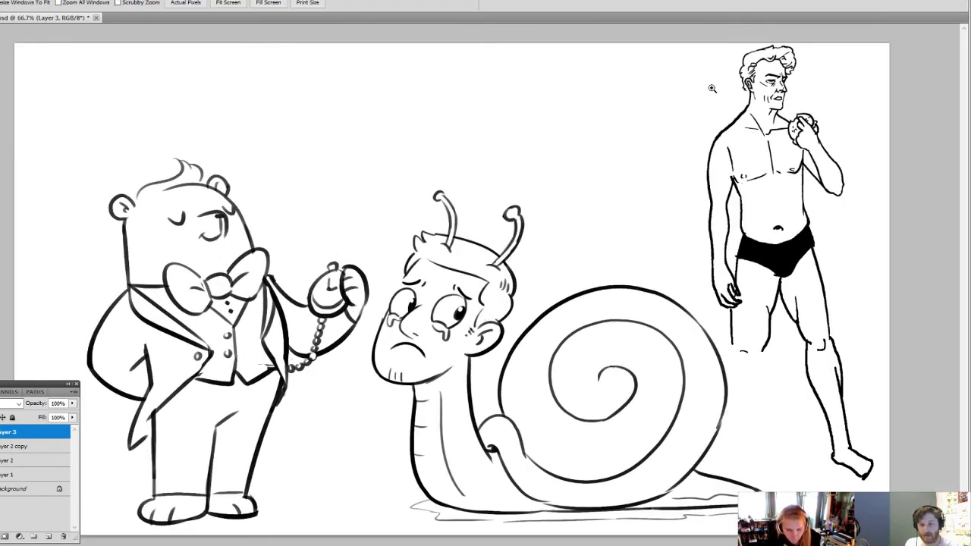
scroll(850, 110, up, 4)
mouse_move(374, 223)
mouse_down()
mouse_move(393, 239)
mouse_move(385, 215)
mouse_move(381, 230)
mouse_move(385, 219)
mouse_move(366, 220)
mouse_move(373, 251)
mouse_move(390, 248)
mouse_move(390, 217)
mouse_move(373, 221)
mouse_move(339, 157)
mouse_move(336, 107)
mouse_move(352, 99)
mouse_move(339, 115)
mouse_move(356, 96)
mouse_move(343, 92)
mouse_move(318, 120)
mouse_move(344, 197)
mouse_move(377, 234)
mouse_move(331, 113)
mouse_move(348, 196)
mouse_move(392, 257)
mouse_move(381, 247)
mouse_move(379, 500)
mouse_move(391, 539)
mouse_up()
drag(439, 446, 505, 267)
mouse_move(436, 65)
mouse_down()
mouse_move(440, 136)
mouse_move(419, 282)
mouse_move(428, 326)
mouse_move(456, 366)
mouse_move(428, 278)
mouse_move(439, 157)
mouse_move(438, 294)
mouse_move(455, 59)
mouse_move(458, 359)
mouse_move(442, 200)
mouse_move(452, 316)
mouse_up()
drag(484, 146, 657, 506)
mouse_move(628, 398)
mouse_down()
mouse_move(695, 366)
mouse_move(722, 326)
mouse_move(745, 324)
mouse_move(668, 400)
mouse_move(638, 412)
mouse_up()
drag(724, 323, 709, 362)
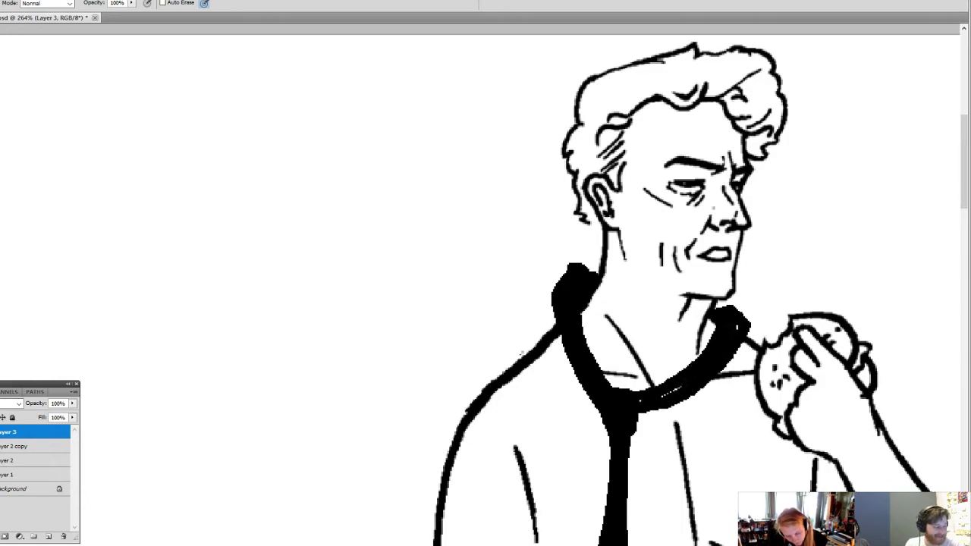
key(z)
alt+click(708, 400)
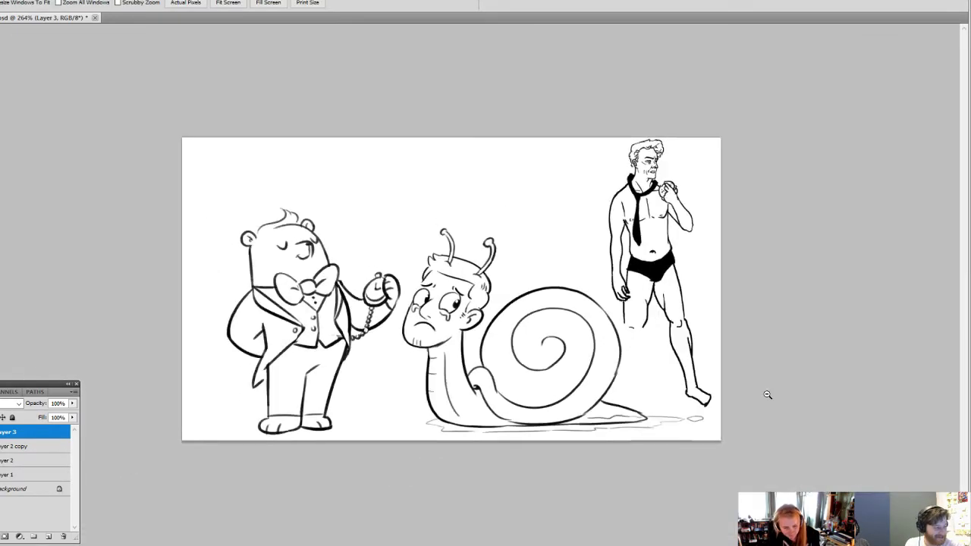
- Draw a small striped party hat with a pompom on the back of the man's head
click(719, 356)
click(740, 369)
click(741, 371)
drag(745, 349, 390, 508)
drag(588, 383, 585, 495)
key(b)
mouse_move(379, 181)
mouse_down()
mouse_move(361, 169)
mouse_move(384, 161)
mouse_up()
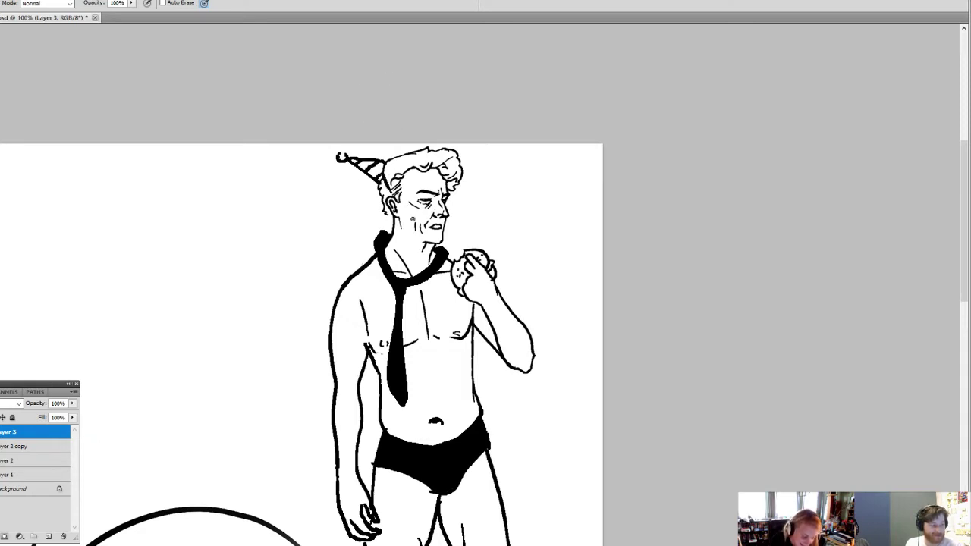
key(z)
alt+click(592, 394)
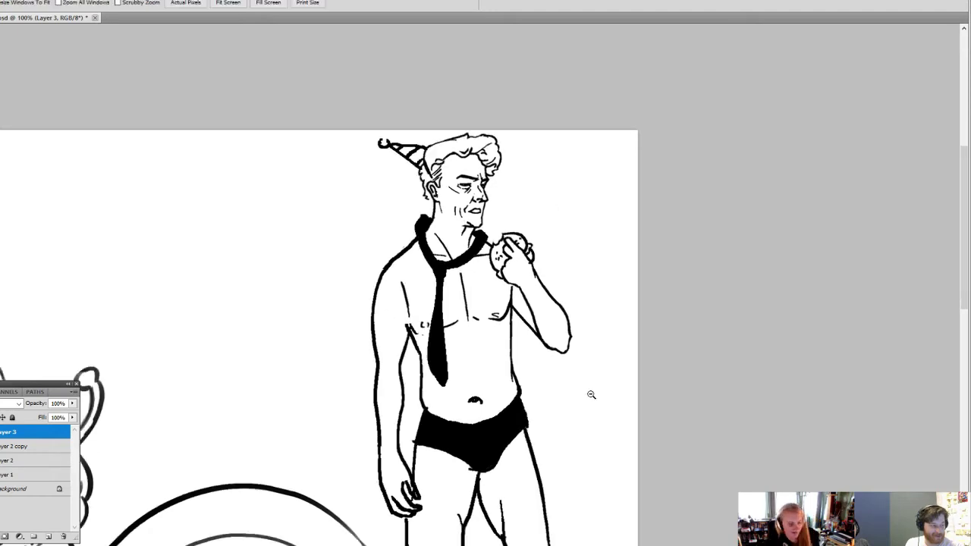
- Draw the rear leg's lower part from the knee down to the ankle and foot
key(b)
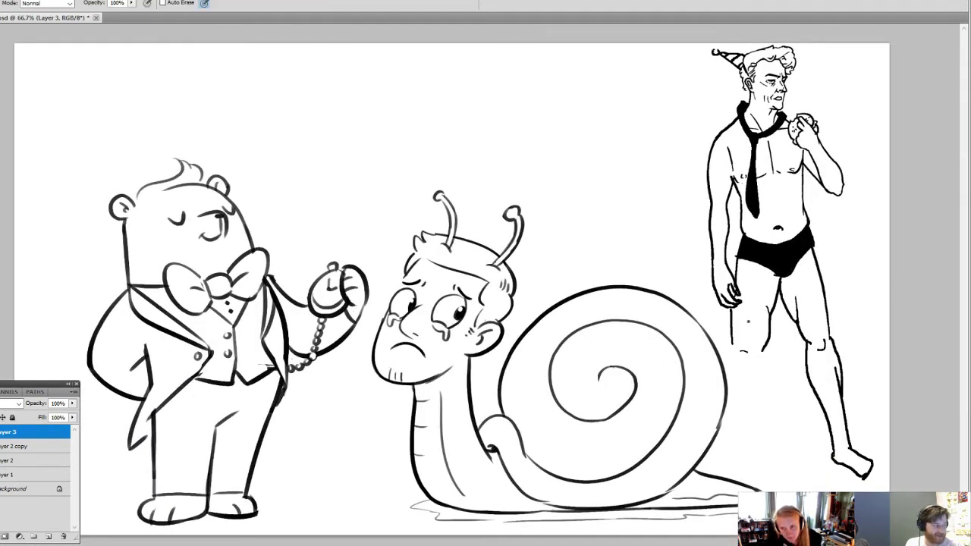
drag(762, 382, 756, 459)
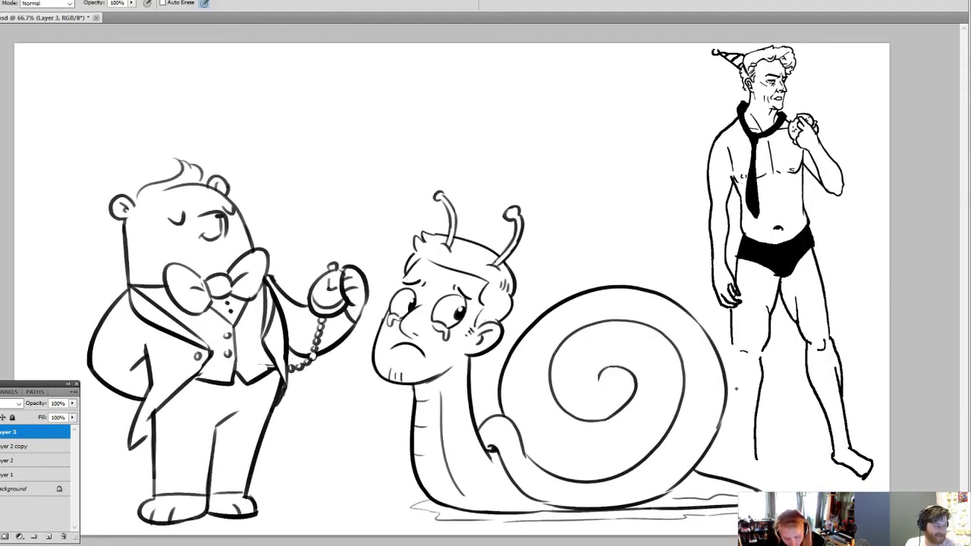
mouse_move(727, 410)
mouse_down()
mouse_move(740, 465)
mouse_move(757, 471)
mouse_move(831, 457)
mouse_up()
- Draw two floor lines around the feet, redoing the lower one straighter, and add short hair strokes to both shins
mouse_move(705, 465)
mouse_down()
mouse_move(737, 460)
mouse_move(888, 487)
mouse_up()
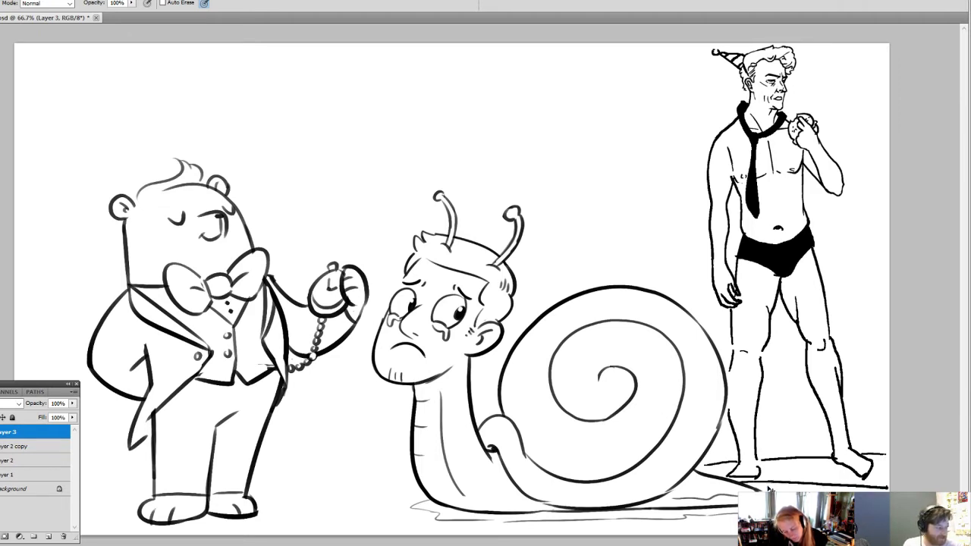
key(ctrl+z)
drag(739, 479, 889, 479)
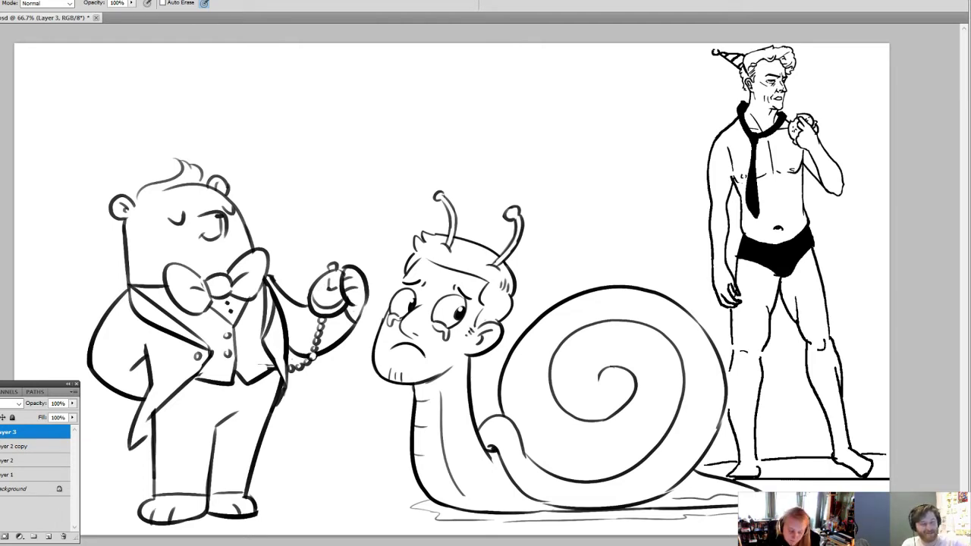
drag(738, 373, 740, 379)
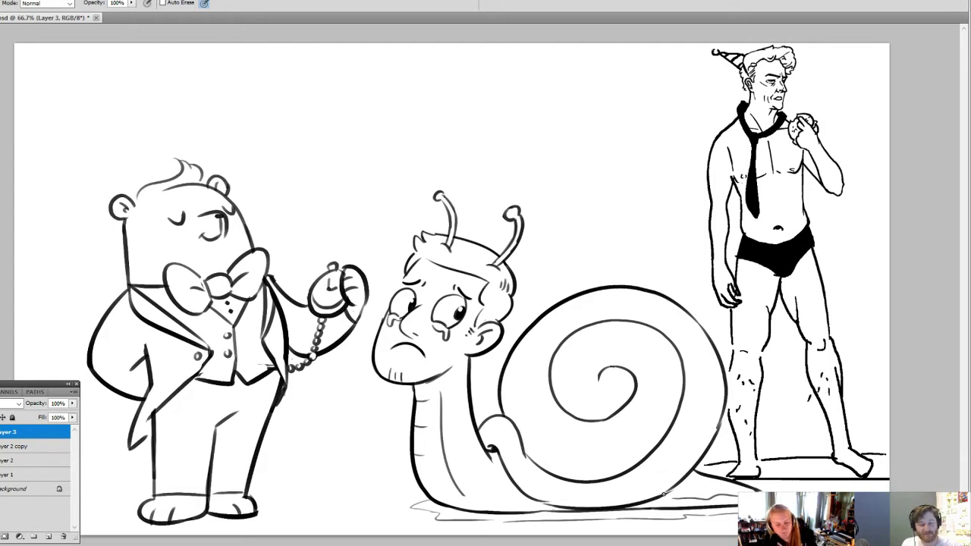
- Extend the man's hair with jagged zigzag strokes down the nape, between the ear and the tie
key(z)
alt+click(808, 346)
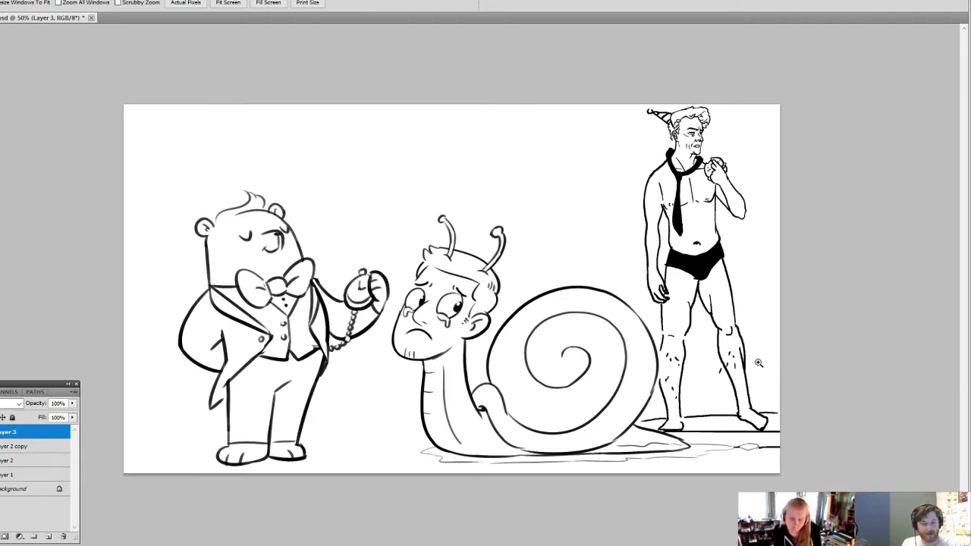
drag(652, 108, 775, 169)
key(b)
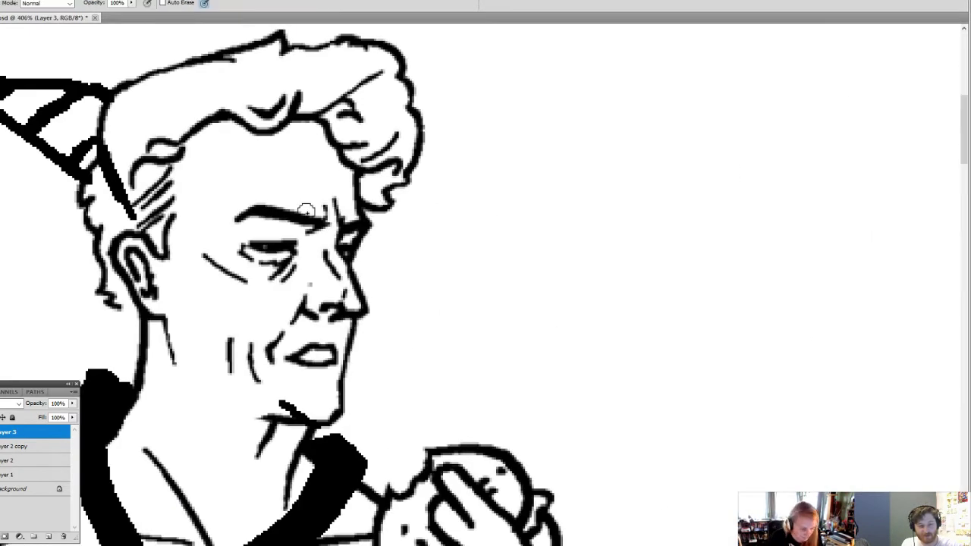
mouse_move(115, 309)
mouse_down()
mouse_move(91, 331)
mouse_move(120, 340)
mouse_move(139, 353)
mouse_up()
key(z)
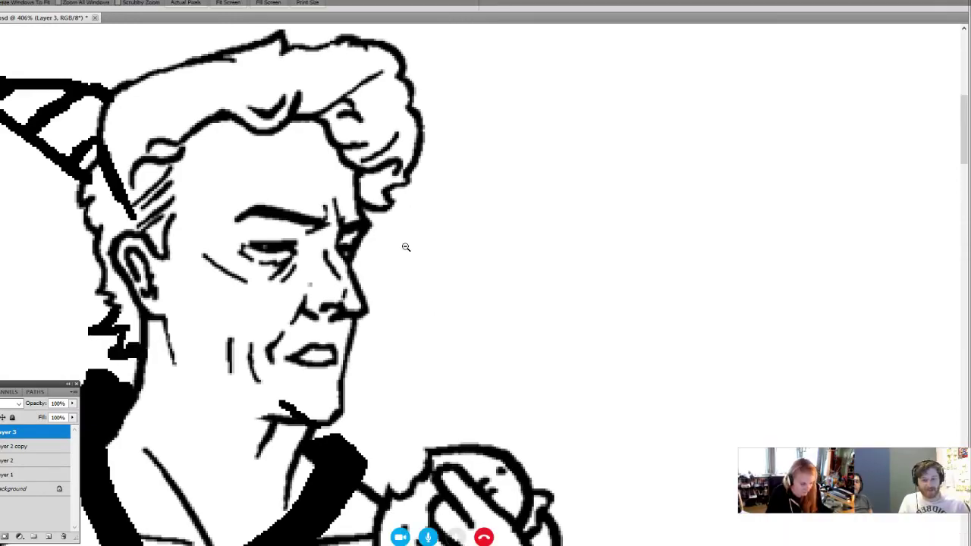
alt+click(410, 244)
drag(459, 342, 644, 238)
alt+click(615, 278)
alt+click(615, 278)
alt+click(615, 278)
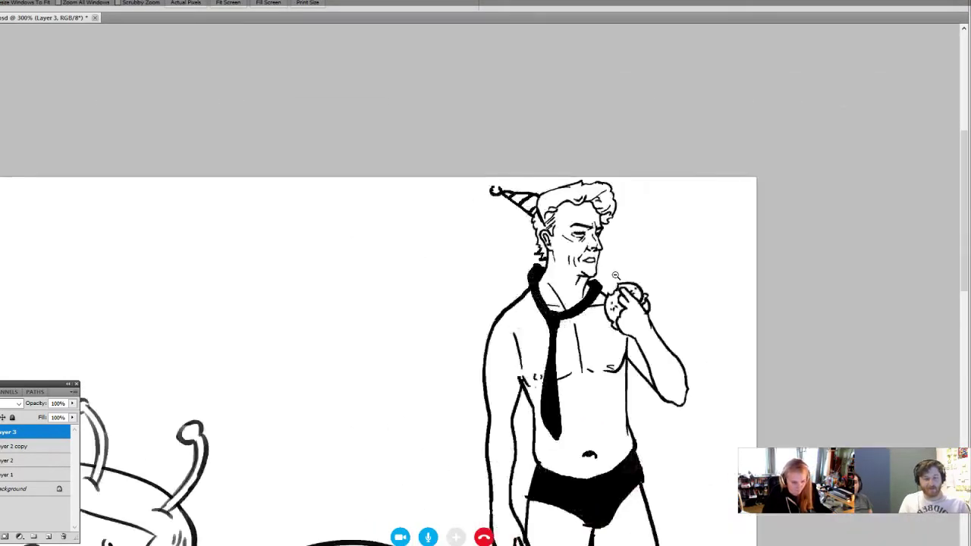
alt+click(616, 277)
- Lasso the man's face and front hair and move them forward, away from the ear, to widen the head
drag(721, 50, 827, 123)
drag(746, 167, 629, 263)
key(l)
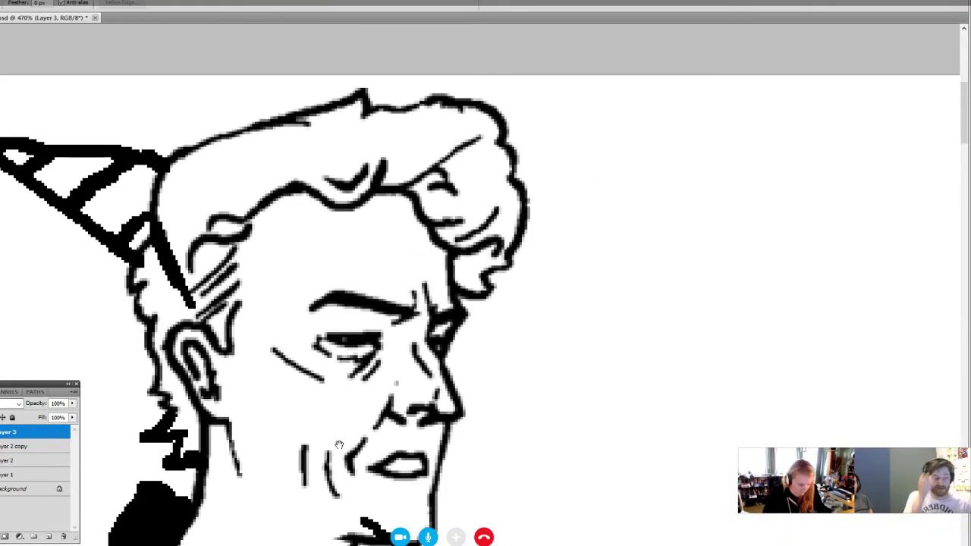
mouse_move(326, 444)
mouse_down()
mouse_move(354, 284)
mouse_move(313, 349)
mouse_move(391, 378)
mouse_move(604, 107)
mouse_move(364, 59)
mouse_move(353, 255)
mouse_up()
drag(454, 243, 475, 370)
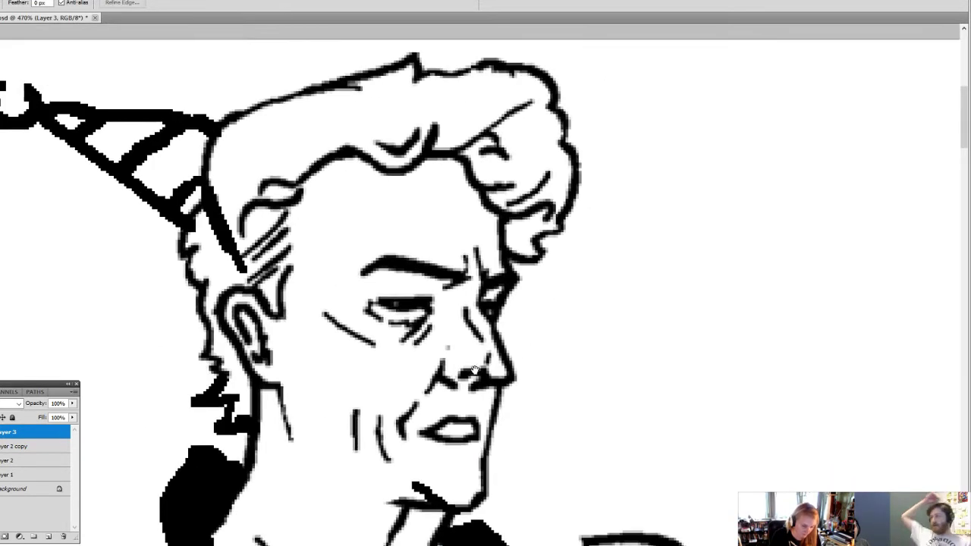
mouse_move(601, 225)
mouse_down()
mouse_move(515, 28)
mouse_move(358, 46)
mouse_move(321, 163)
mouse_move(318, 267)
mouse_move(341, 360)
mouse_up()
key(v)
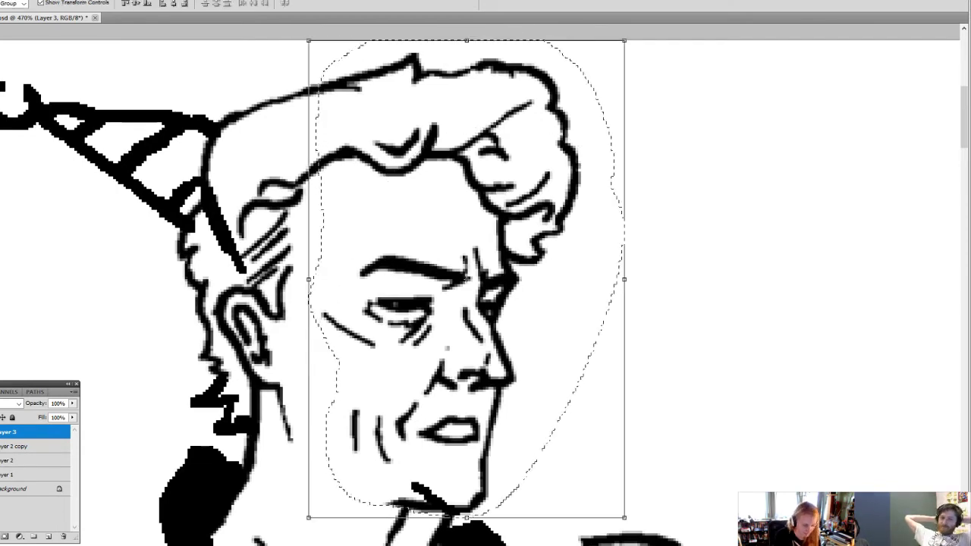
drag(485, 461, 528, 460)
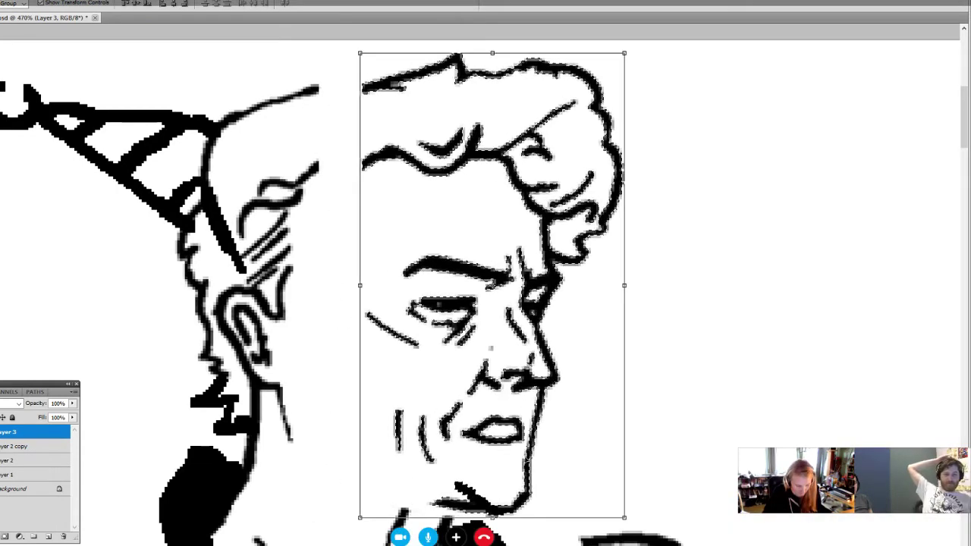
- Deselect the face and bridge the gaps in the hairline and the top hair outline with new strokes
key(ctrl+d)
key(b)
drag(305, 173, 395, 148)
mouse_move(295, 94)
mouse_down()
mouse_move(388, 54)
mouse_move(369, 84)
mouse_up()
- Redraw the underside of the jaw and join both front neck lines to it
mouse_move(476, 288)
mouse_down()
mouse_move(596, 100)
mouse_move(535, 86)
mouse_up()
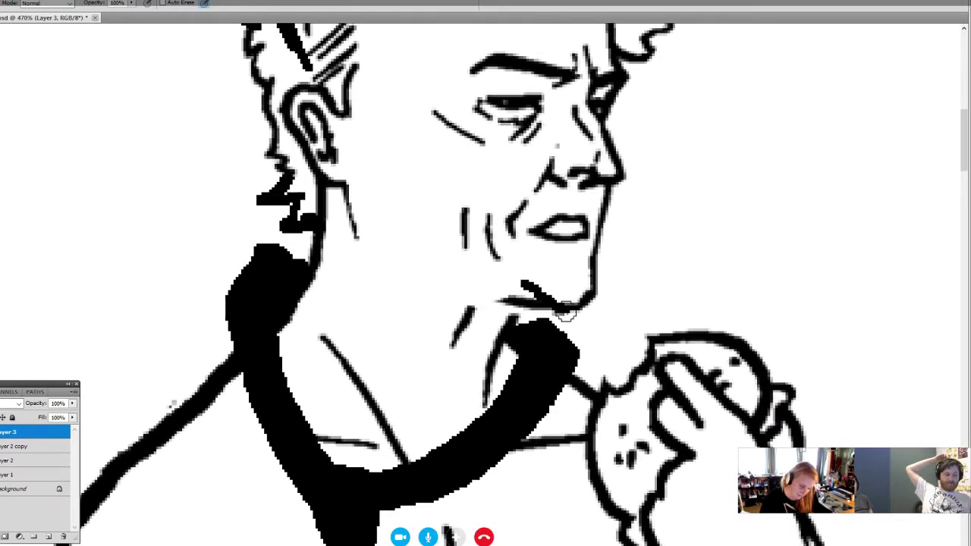
drag(546, 302, 456, 290)
drag(508, 313, 495, 341)
drag(485, 292, 467, 319)
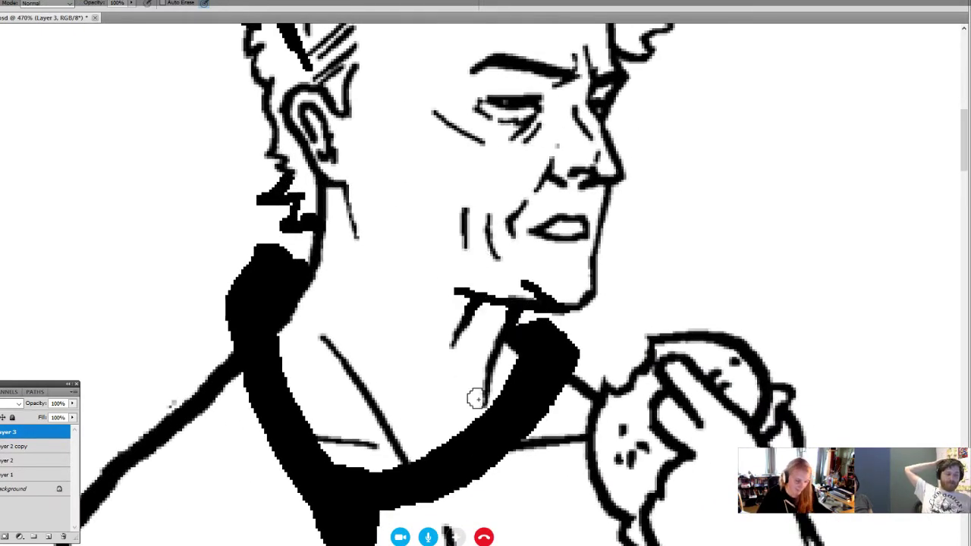
- Close the gaps in the outer thigh and knee outline of the man's leg nearest the snail shell
key(z)
alt+click(594, 354)
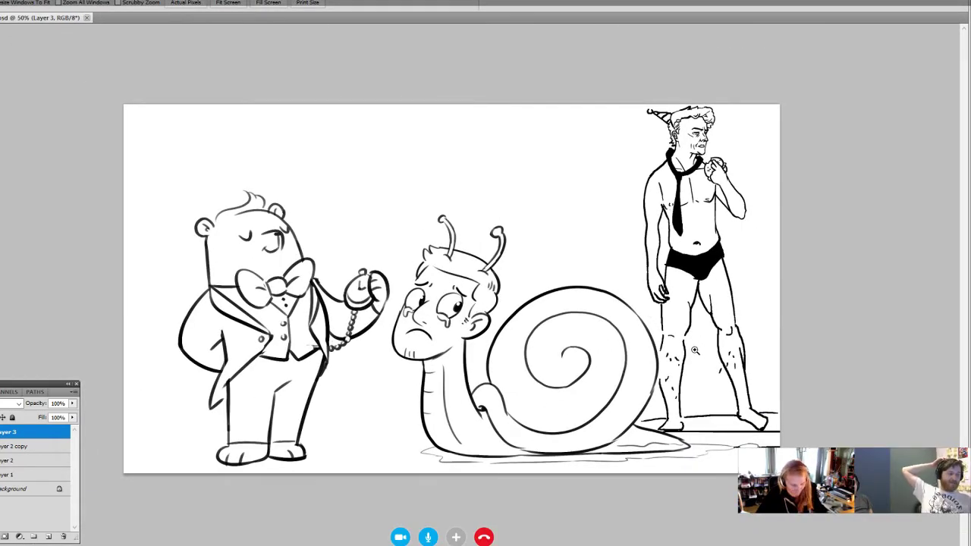
click(715, 369)
click(716, 369)
key(b)
drag(781, 284, 785, 301)
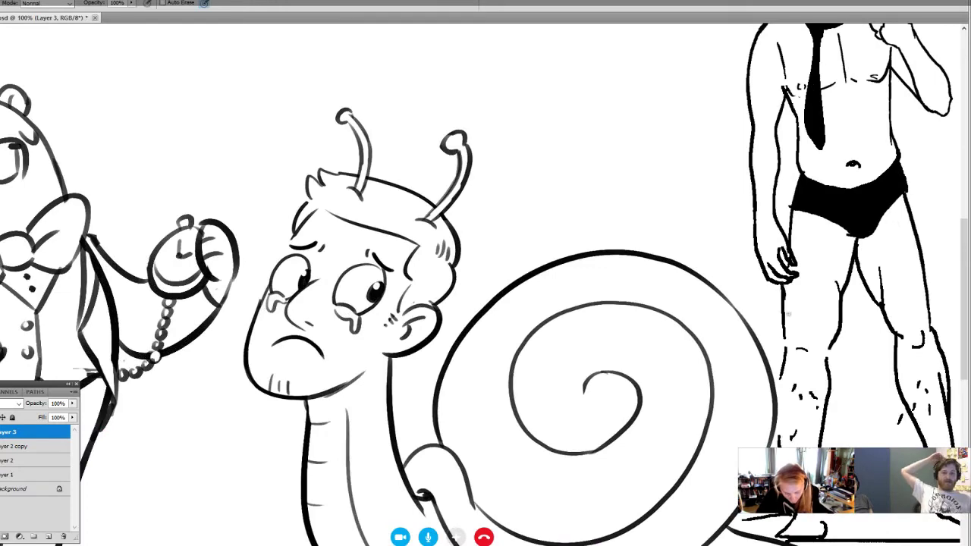
drag(785, 357, 781, 380)
drag(748, 435, 480, 339)
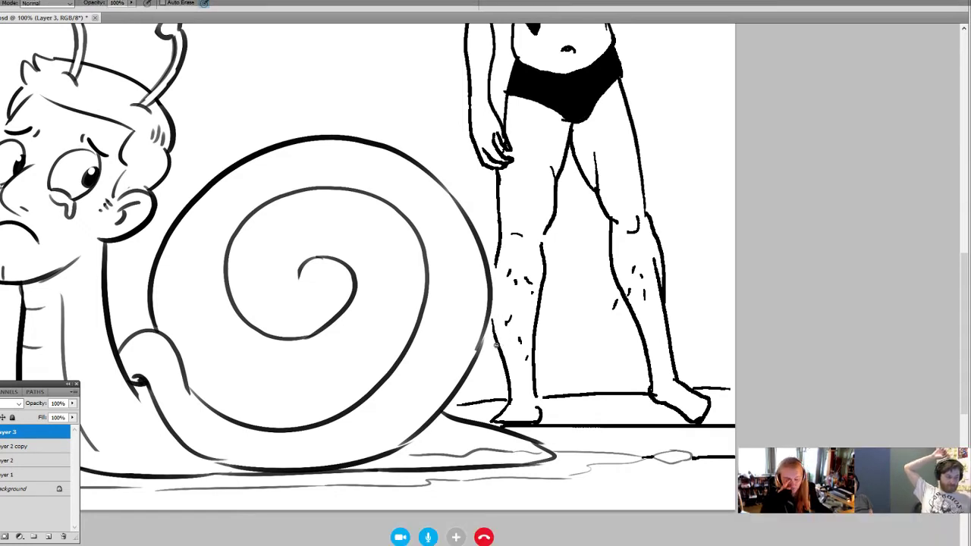
- Erase along the lower edge of the man's briefs to raise the leg opening at the hip nearest the snail
drag(593, 167, 495, 278)
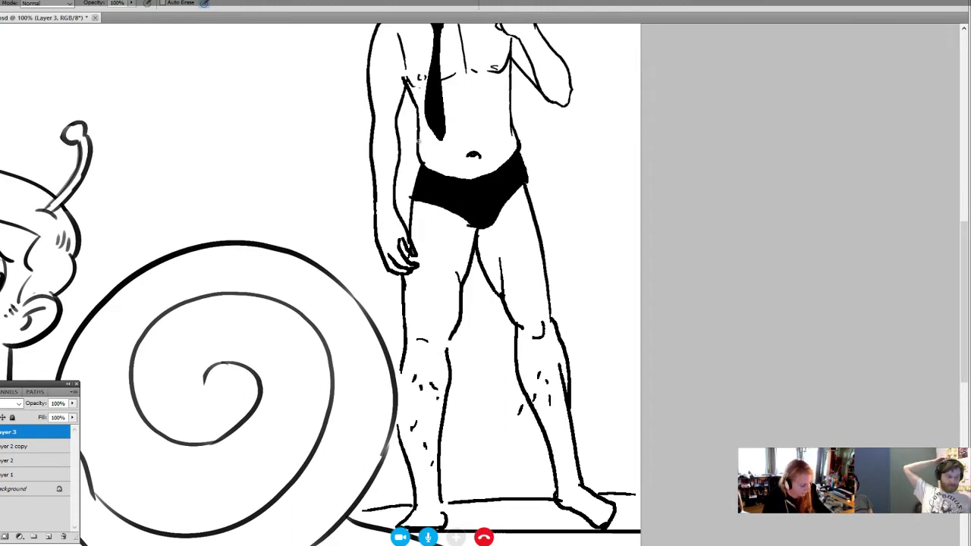
key(e)
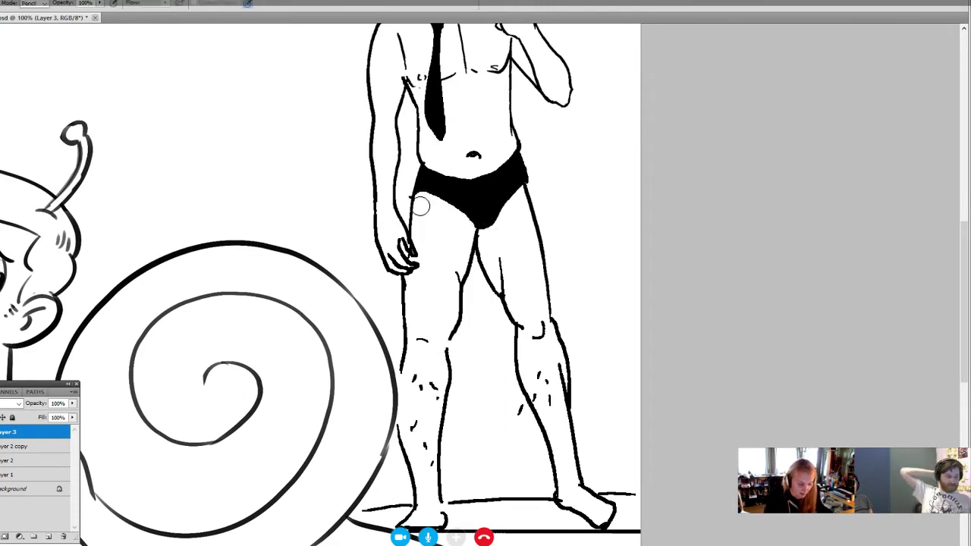
key(b)
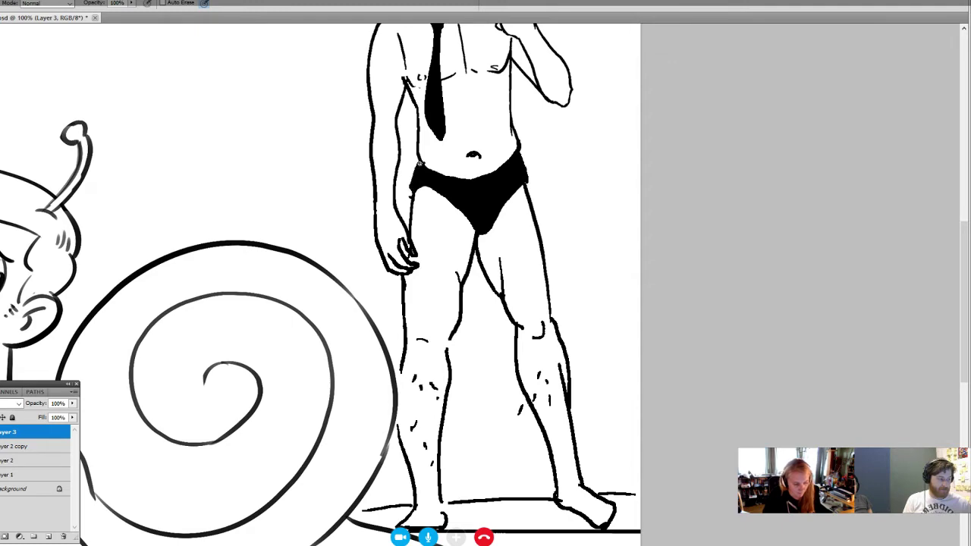
- Merge the man's line art down into Layer 2 copy and add a new empty layer above it
key(z)
alt+click(542, 202)
alt+click(546, 193)
alt+click(551, 185)
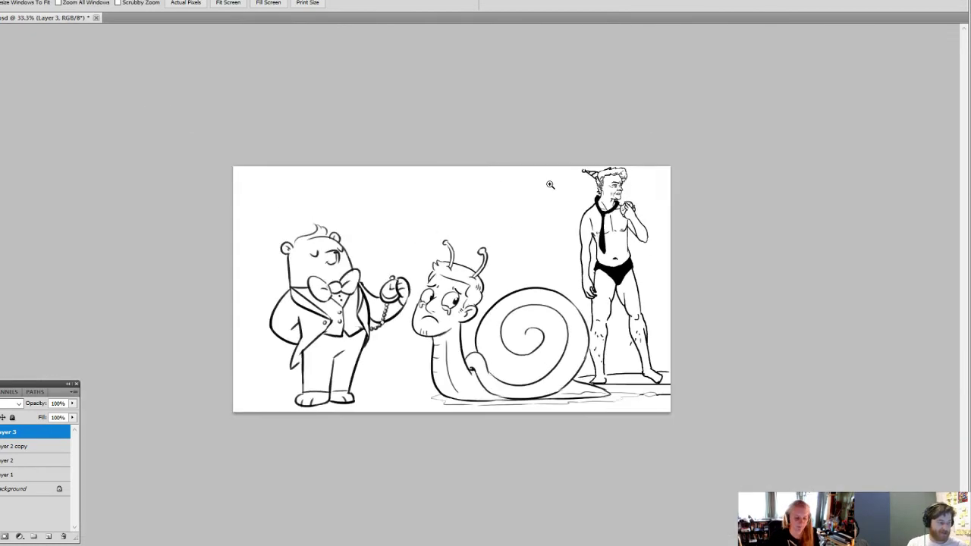
click(574, 217)
click(574, 218)
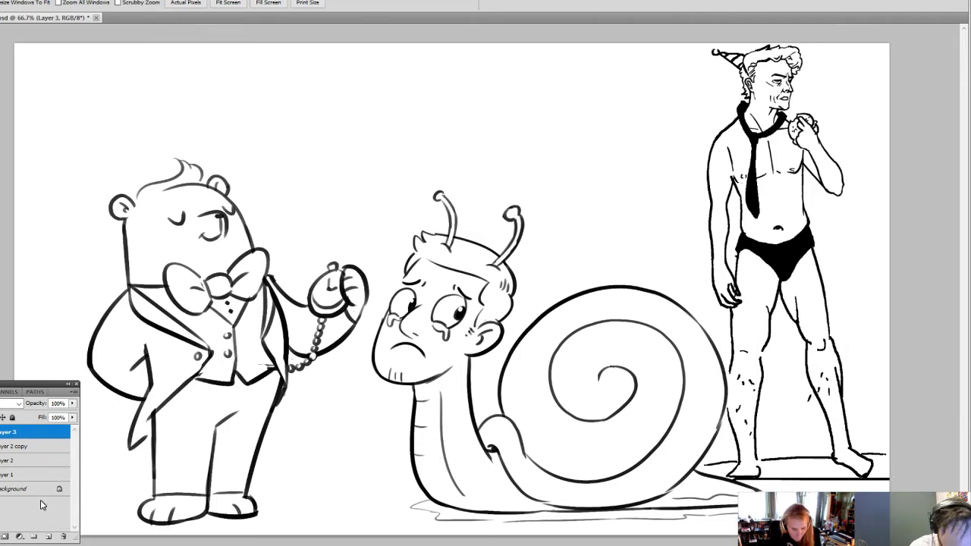
key(Delete)
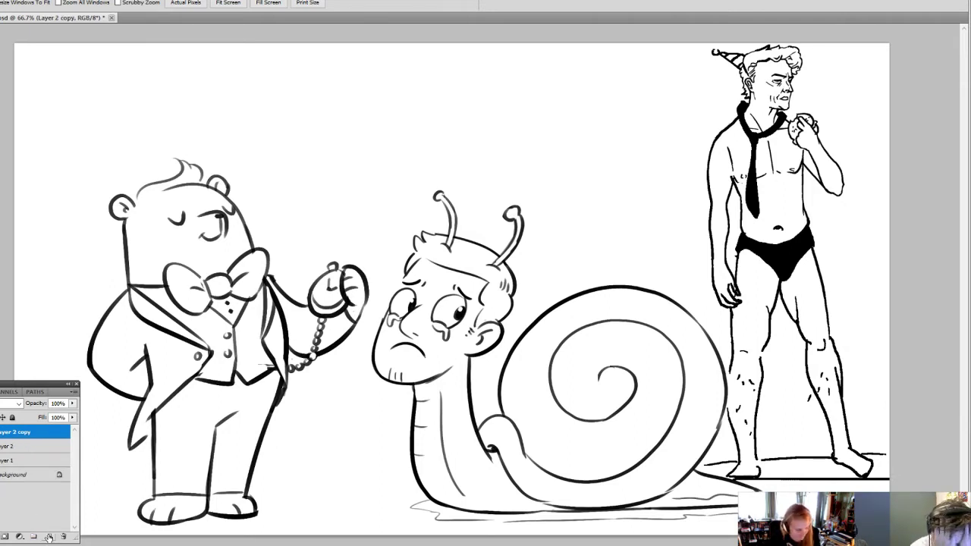
click(49, 538)
key(b)
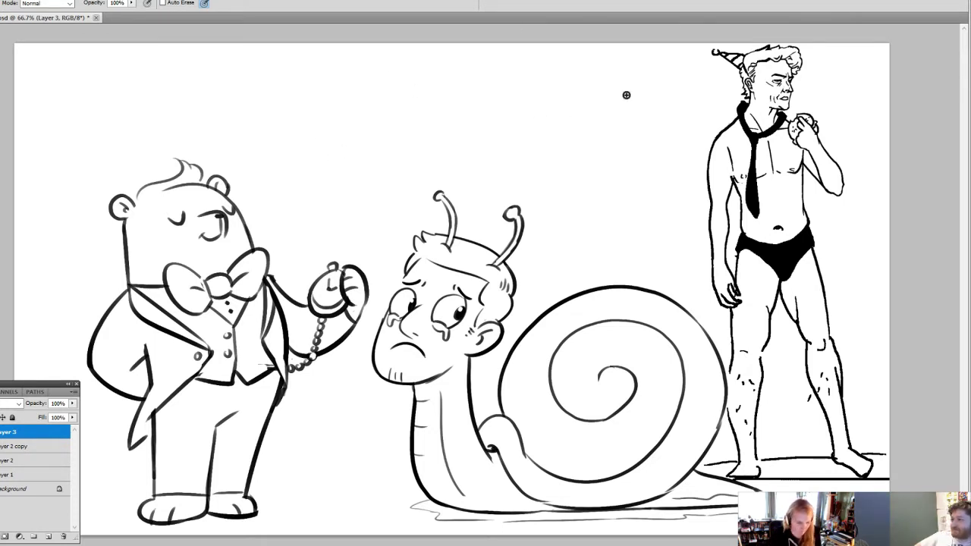
- Scale the merged Layer 2 copy drawing down toward its lower-right corner and make the empty Layer 3 active for pencil drawing
key(v)
click(39, 444)
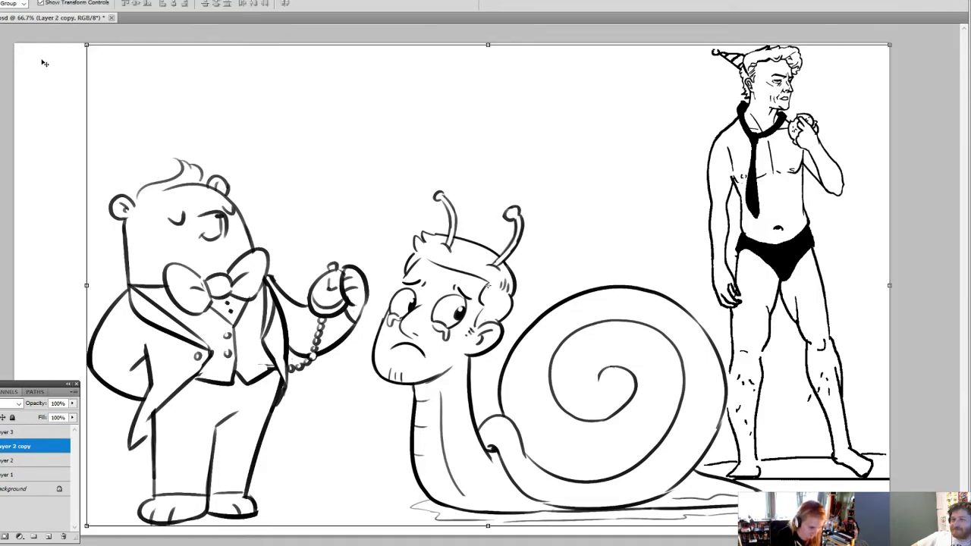
mouse_move(88, 47)
mouse_down()
mouse_move(216, 108)
mouse_move(230, 132)
mouse_up()
key(Return)
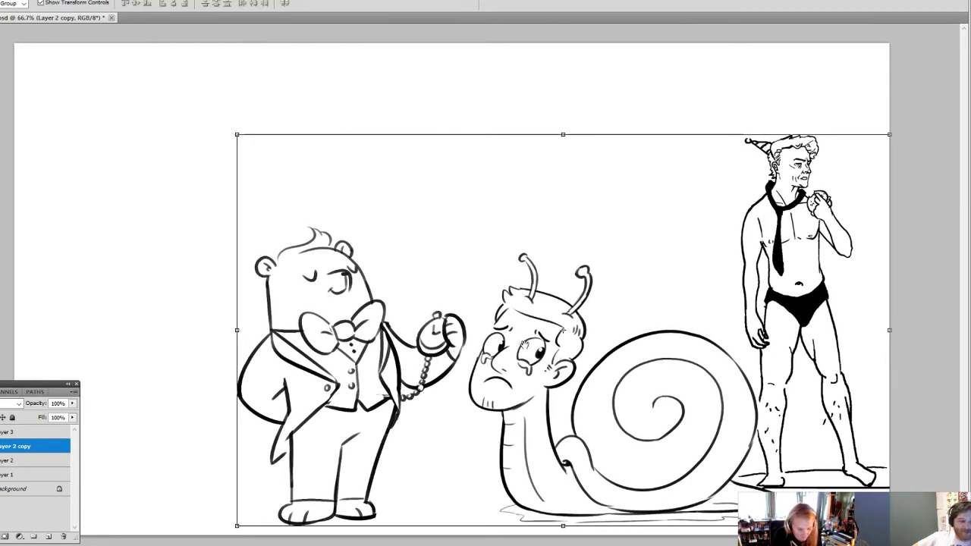
key(g)
key(f)
mouse_move(425, 368)
mouse_down()
mouse_move(640, 350)
mouse_move(566, 362)
mouse_up()
click(35, 434)
key(b)
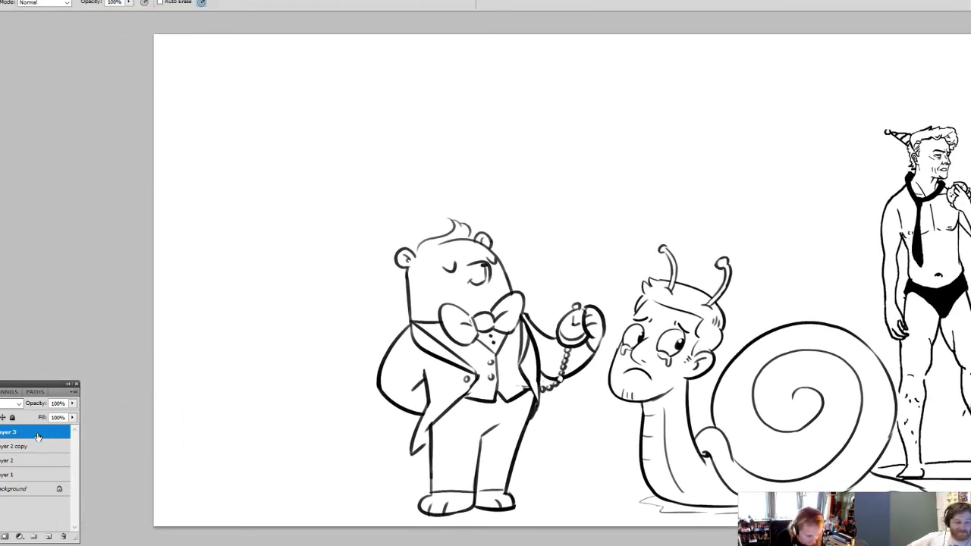
drag(192, 173, 286, 174)
key(ctrl+z)
drag(191, 168, 314, 166)
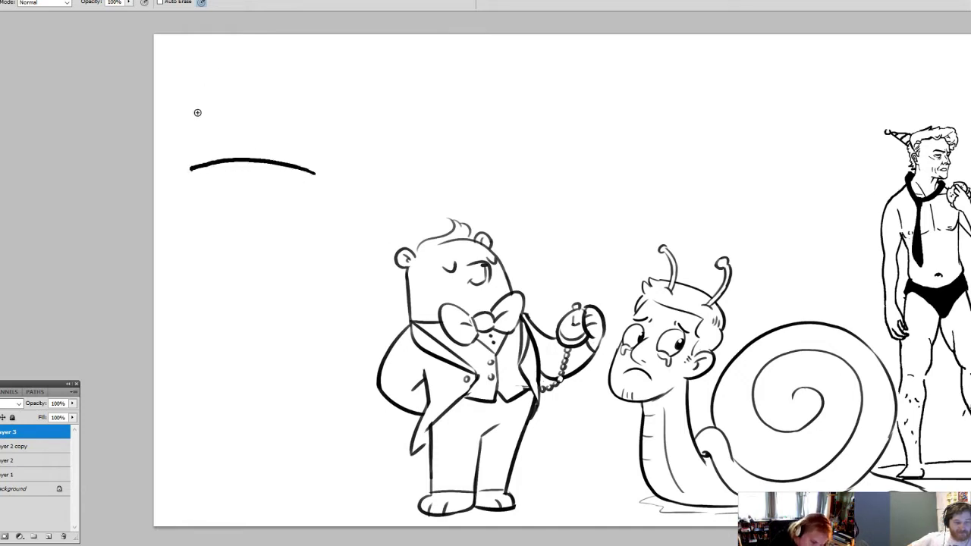
key(ctrl+z)
- Draw a cake's narrow top tier in the empty space behind the bear, with a short arched top and two straight sides
drag(203, 166, 286, 160)
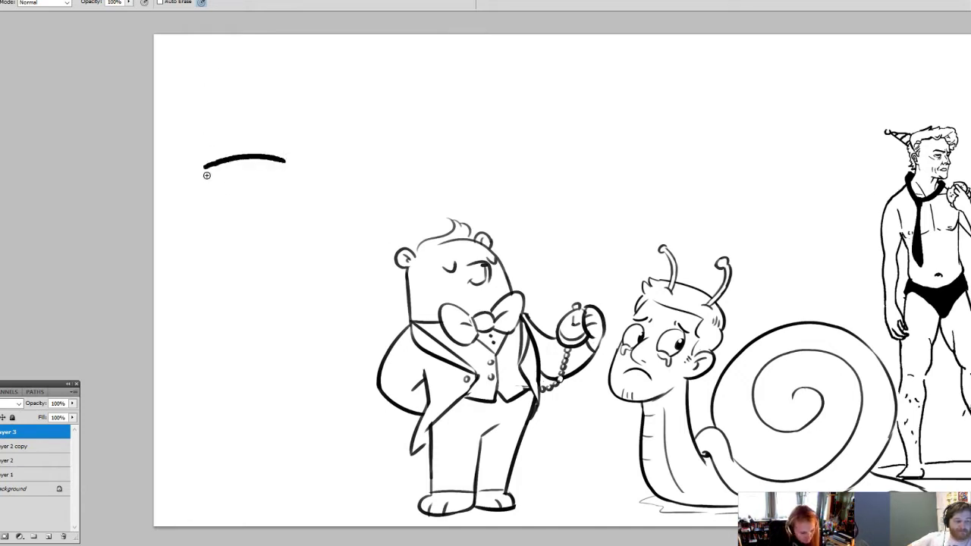
drag(203, 165, 203, 255)
drag(283, 164, 285, 248)
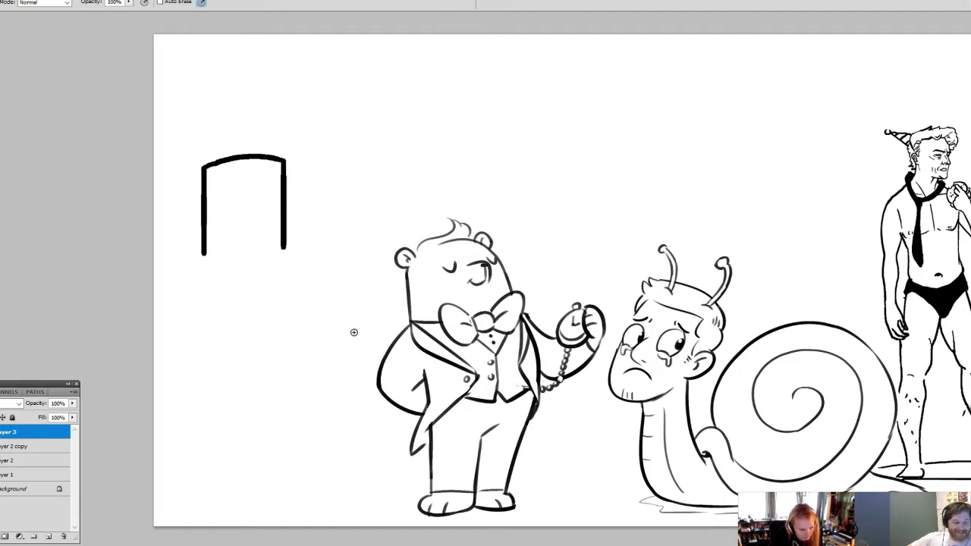
- Draw a wider middle tier below it with a straight top and curved underside, erasing the top line's overshoot toward the bear
drag(168, 260, 387, 260)
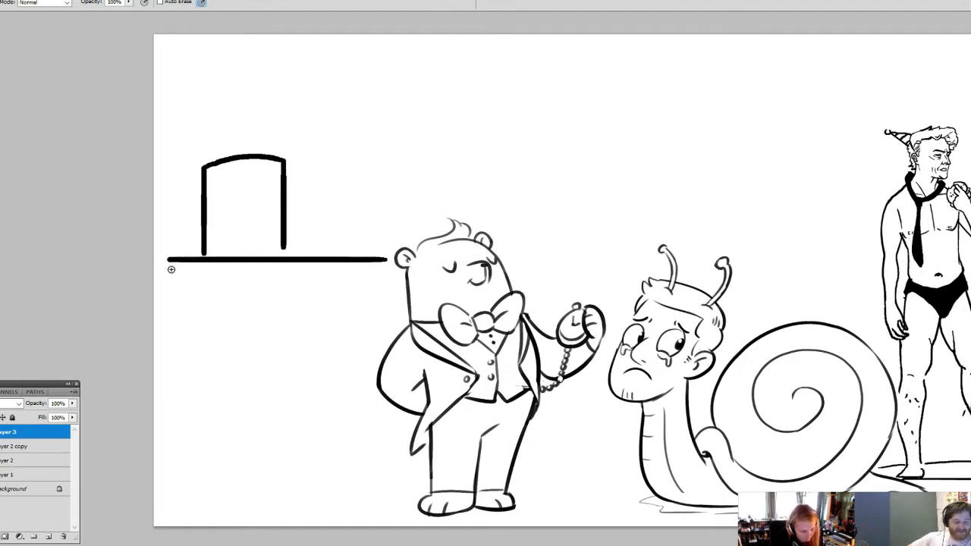
drag(168, 259, 169, 346)
drag(324, 259, 323, 346)
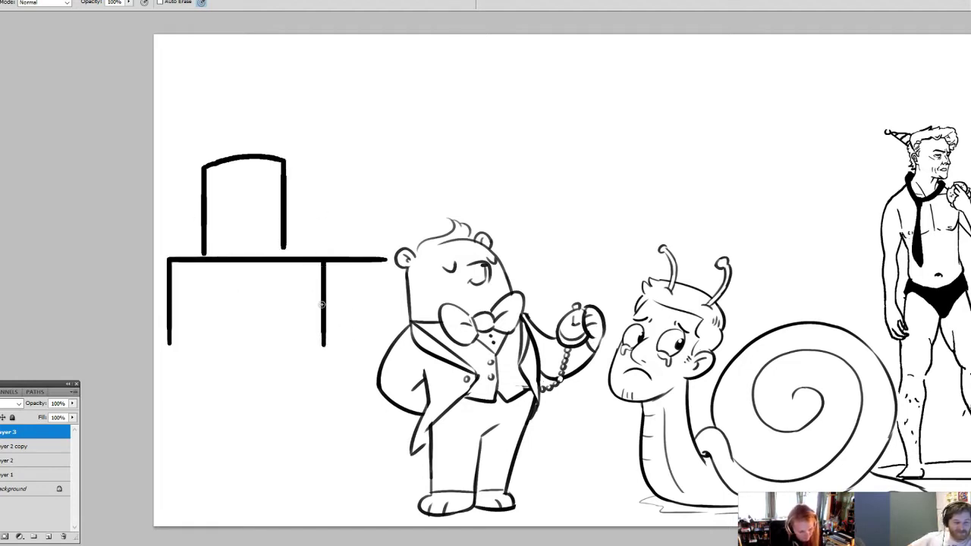
key(e)
mouse_move(330, 254)
mouse_down()
mouse_move(348, 274)
mouse_move(386, 259)
mouse_up()
key(b)
drag(170, 345, 324, 347)
- Draw the wide cylindrical bottom tier running off the canvas edge and a flat slab with an angled side beneath it
mouse_move(168, 335)
mouse_down()
mouse_move(162, 364)
mouse_move(214, 377)
mouse_move(279, 376)
mouse_move(360, 350)
mouse_move(346, 343)
mouse_move(357, 346)
mouse_move(358, 482)
mouse_move(294, 501)
mouse_move(218, 504)
mouse_move(151, 485)
mouse_up()
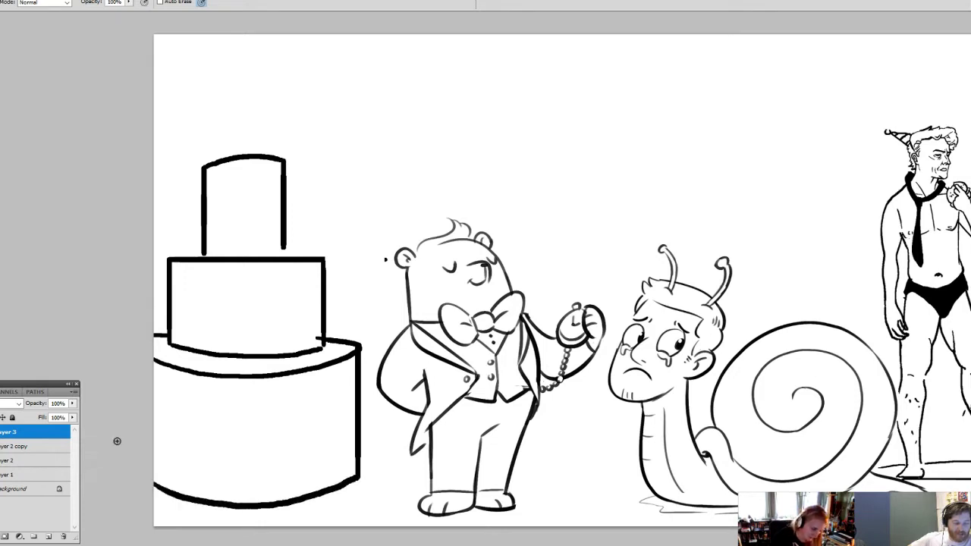
key(e)
key(b)
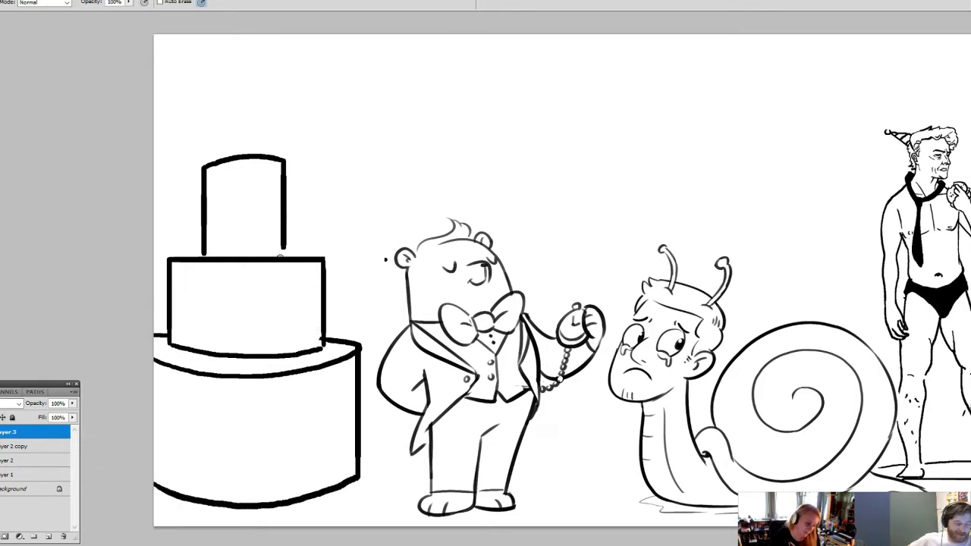
mouse_move(364, 472)
mouse_down()
mouse_move(363, 504)
mouse_move(87, 535)
mouse_up()
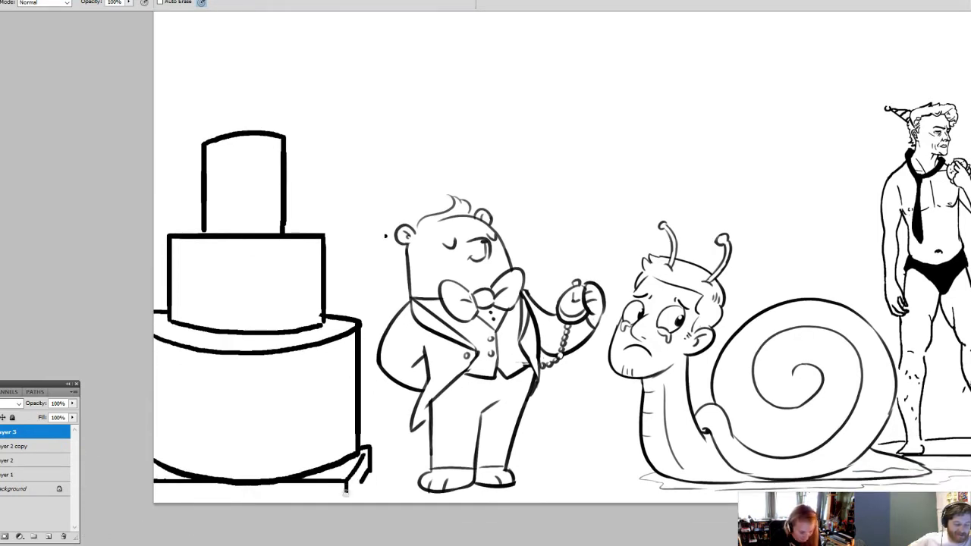
mouse_move(345, 500)
mouse_down()
mouse_move(367, 473)
mouse_move(154, 501)
mouse_up()
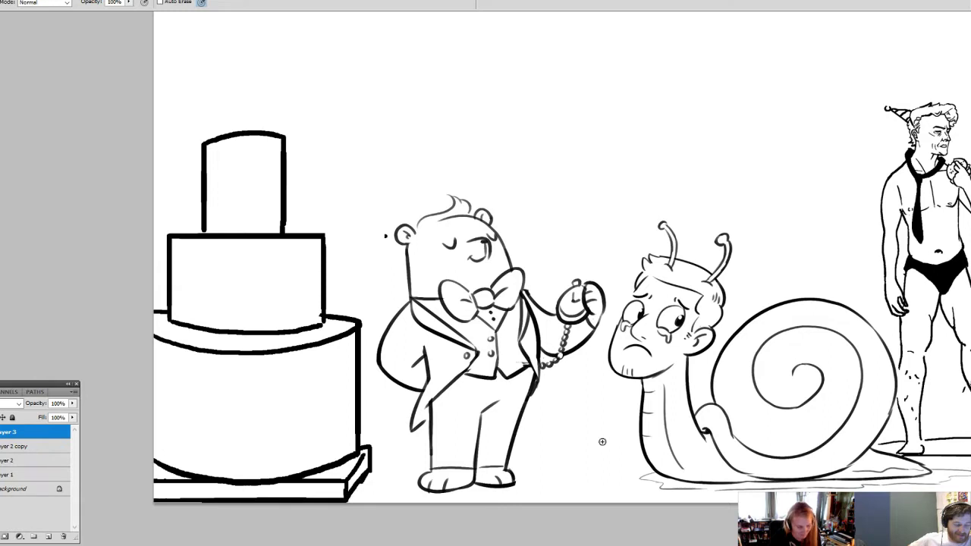
- Move the whole cake drawing slightly upward on the canvas
drag(547, 451, 554, 461)
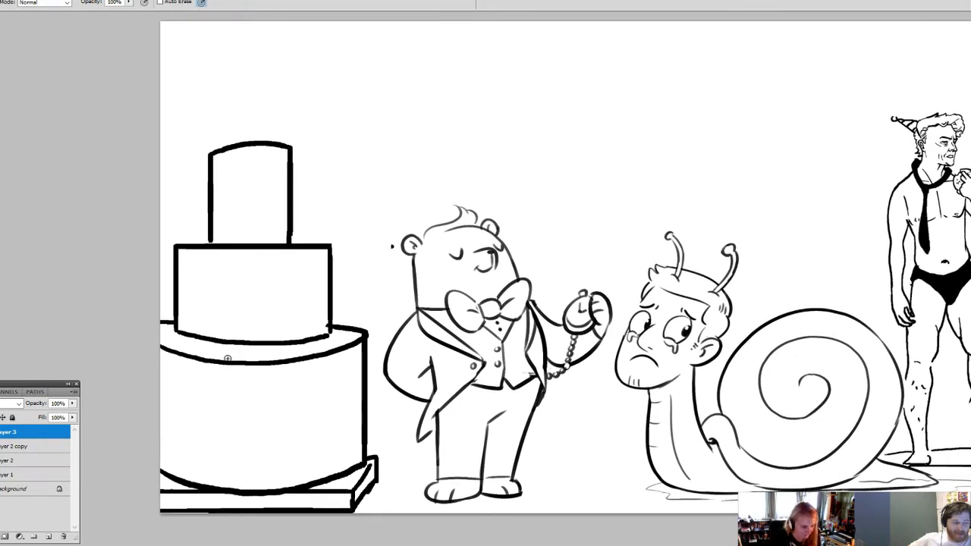
key(v)
drag(366, 359, 365, 349)
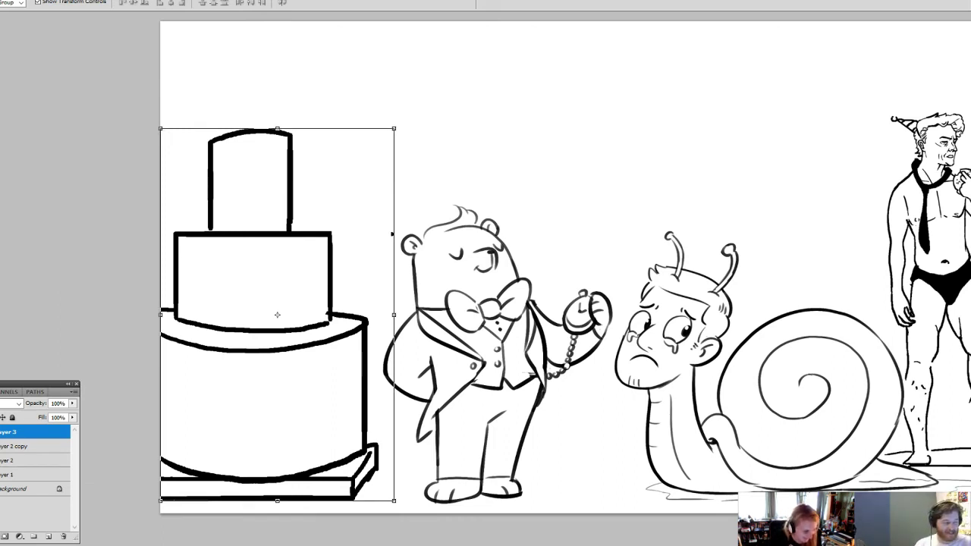
- Erase the flat arc on the cake's top tier and redraw it as a higher, rounder dome
key(z)
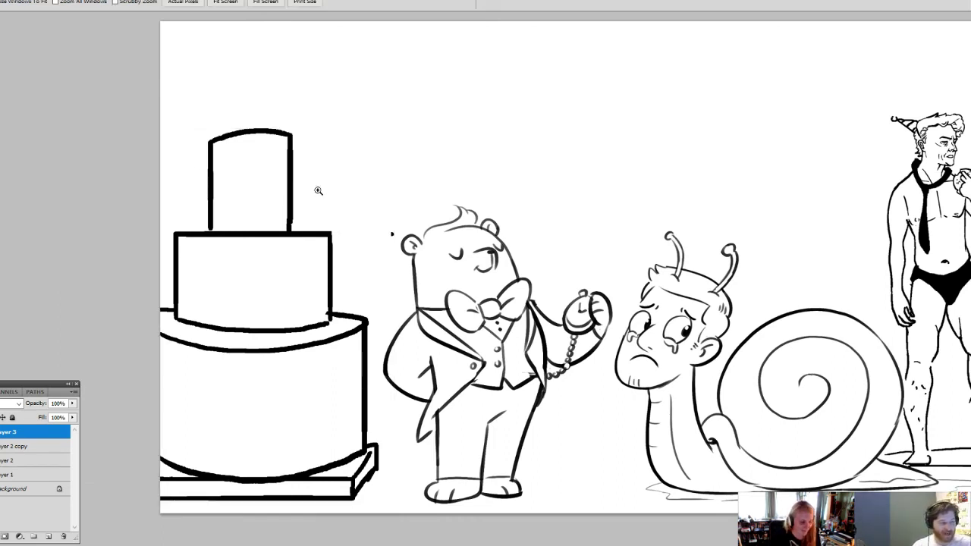
drag(204, 104, 387, 248)
key(e)
mouse_move(489, 121)
mouse_down()
mouse_move(423, 134)
mouse_move(219, 137)
mouse_move(198, 150)
mouse_up()
key(b)
mouse_move(464, 147)
mouse_down()
mouse_move(416, 115)
mouse_move(301, 90)
mouse_move(168, 156)
mouse_up()
scroll(542, 271, down, 4)
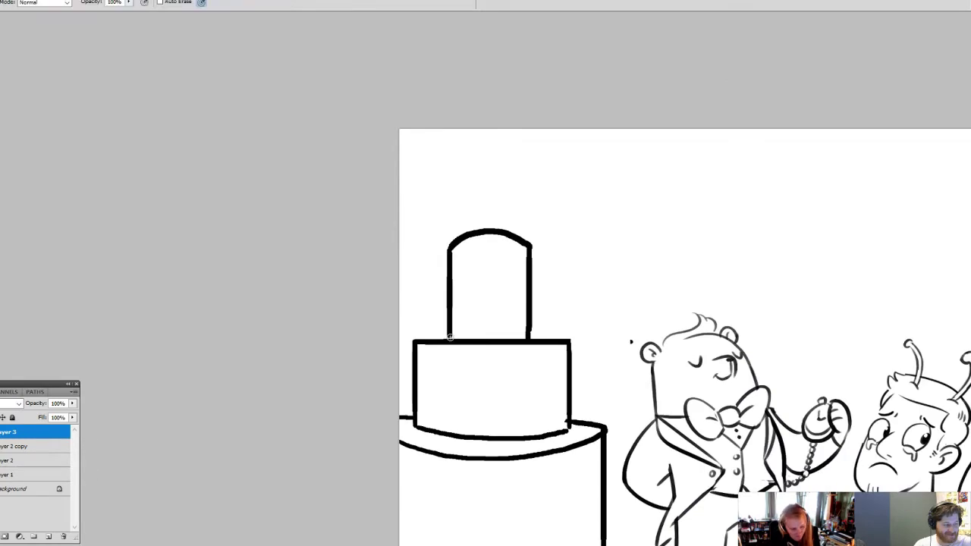
- Erase the bottom tier's upper front rim and back edge, and redraw them with a deeper curve
drag(513, 299, 500, 219)
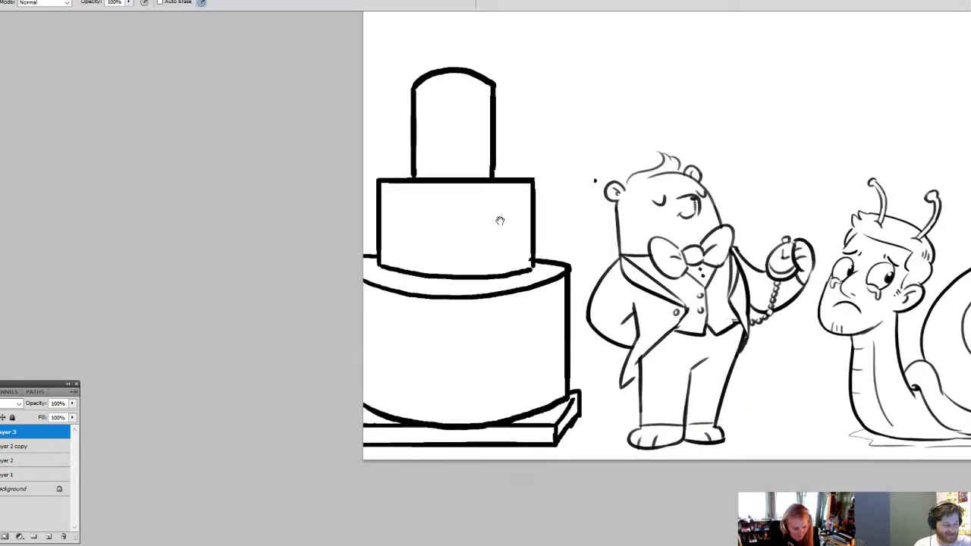
key(z)
click(497, 328)
key(e)
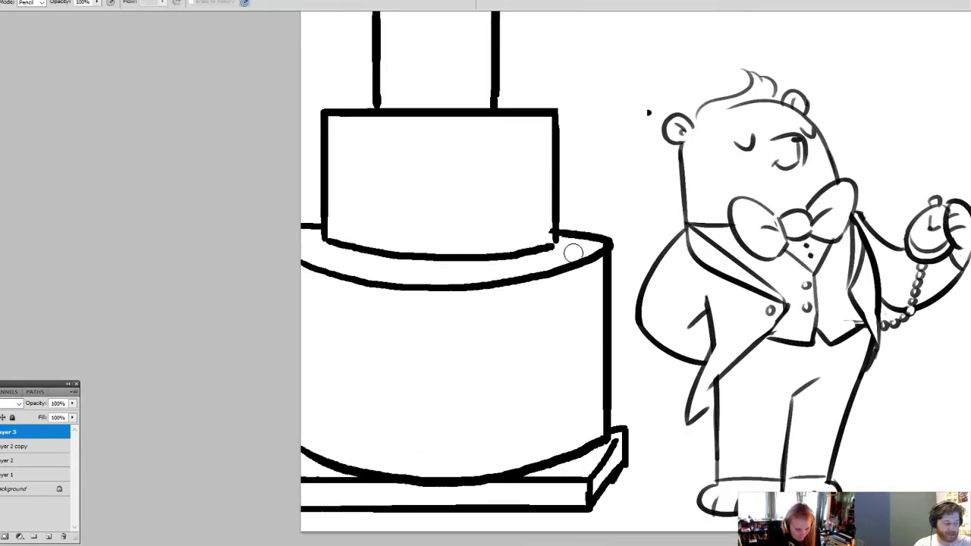
mouse_move(575, 253)
mouse_down()
mouse_move(523, 280)
mouse_move(301, 251)
mouse_move(310, 223)
mouse_move(301, 258)
mouse_up()
drag(471, 291, 406, 284)
key(b)
mouse_move(606, 244)
mouse_down()
mouse_move(528, 280)
mouse_move(449, 293)
mouse_move(303, 282)
mouse_up()
drag(320, 235, 246, 263)
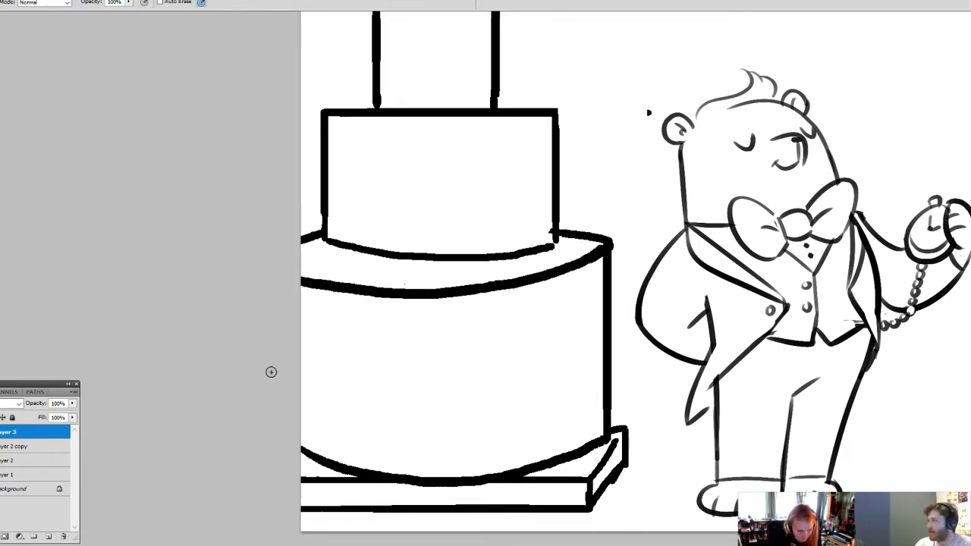
- Draw two roughly vertical slice lines running from the cake's domed top down through all three tiers to the base
mouse_move(617, 267)
mouse_down()
mouse_move(572, 328)
mouse_move(576, 304)
mouse_up()
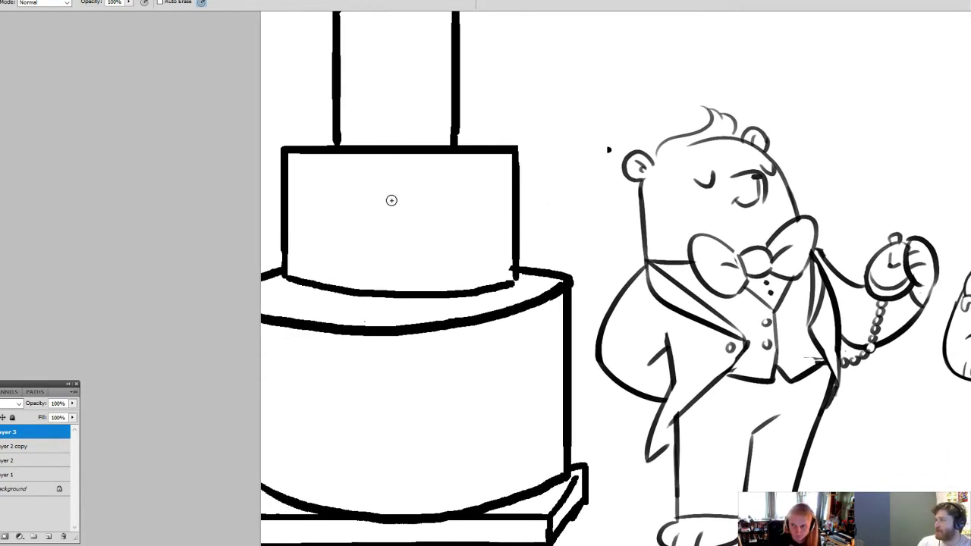
scroll(416, 243, up, 1)
key(z)
alt+click(418, 248)
key(b)
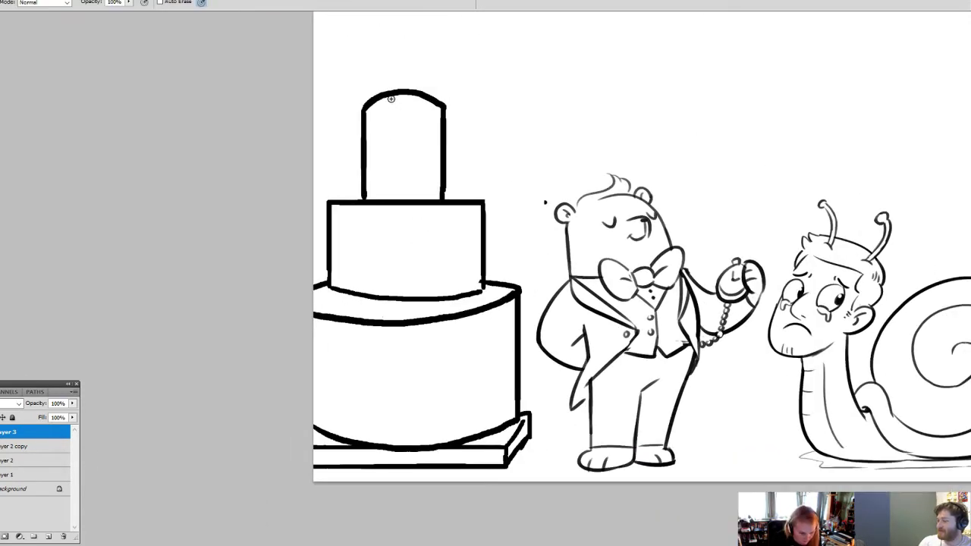
drag(388, 96, 384, 192)
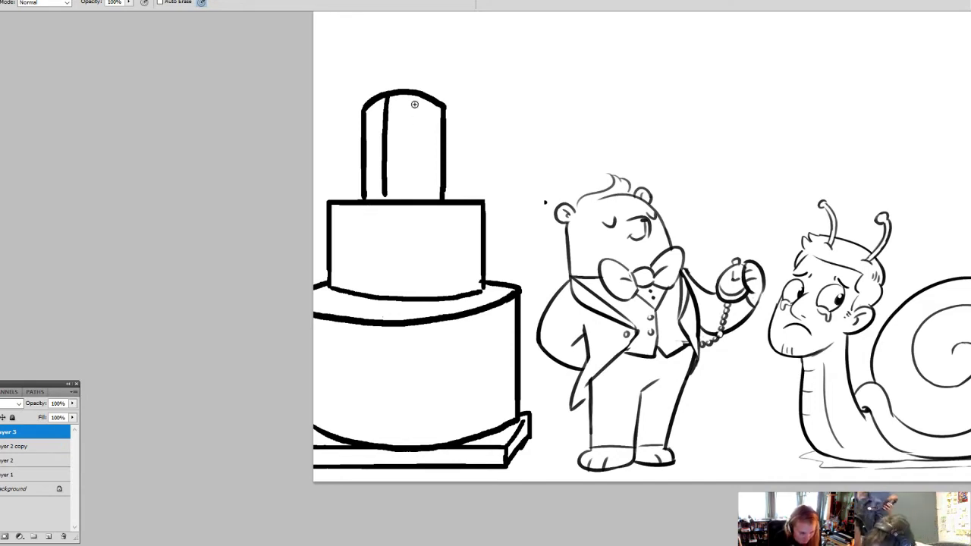
key(ctrl+z)
mouse_move(396, 97)
mouse_down()
mouse_move(391, 195)
mouse_move(370, 238)
mouse_move(370, 282)
mouse_move(355, 317)
mouse_move(369, 435)
mouse_up()
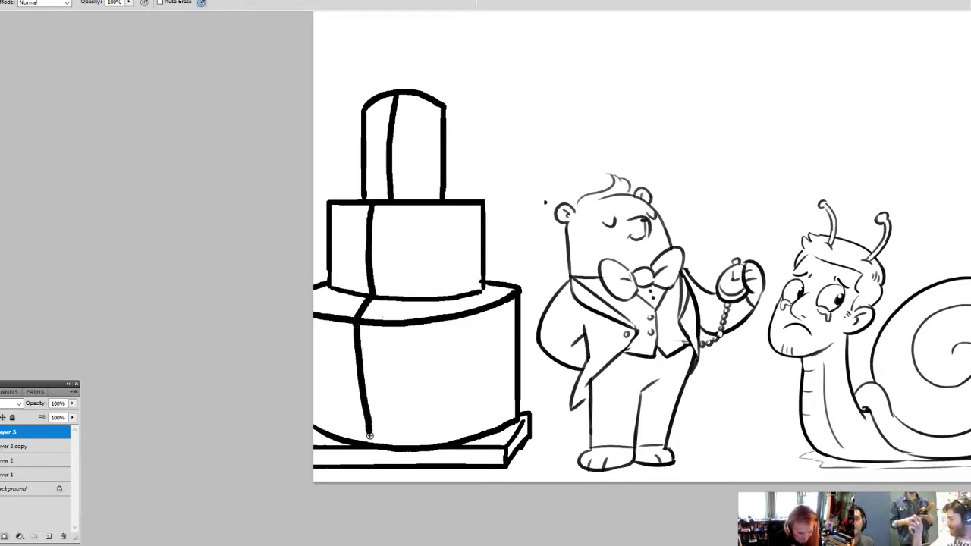
drag(438, 326, 441, 443)
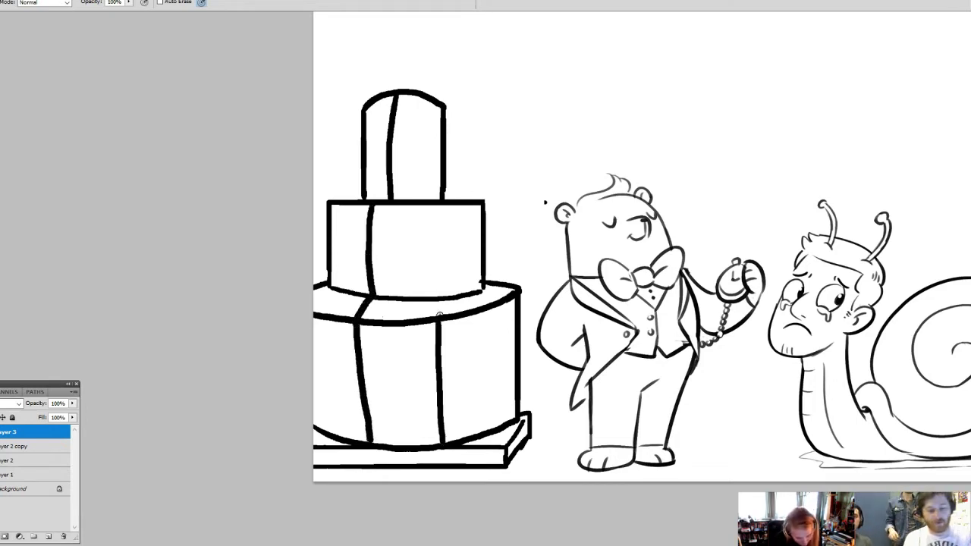
mouse_move(440, 316)
mouse_down()
mouse_move(427, 299)
mouse_move(423, 202)
mouse_up()
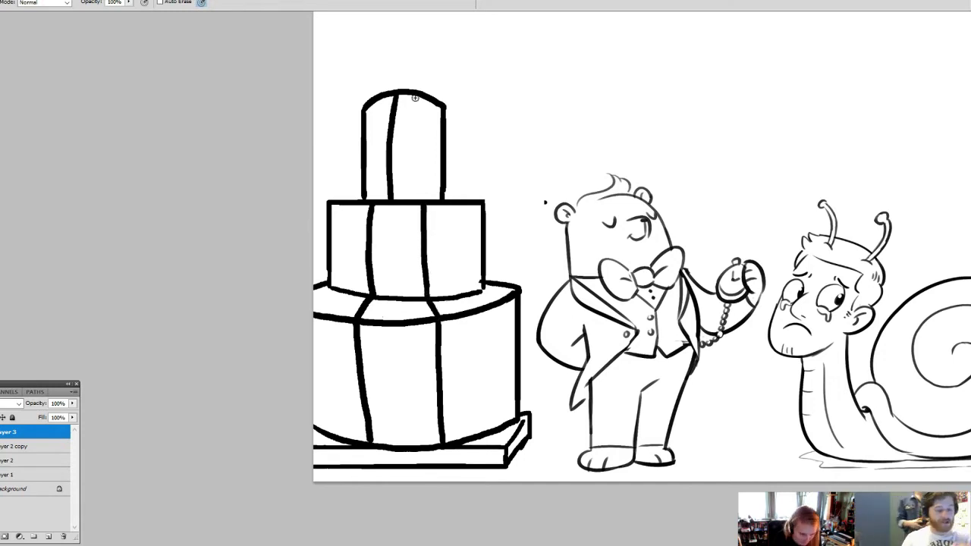
drag(408, 93, 414, 204)
- Erase the dome's outline and the middle tier's lower edge between the two slice lines
key(e)
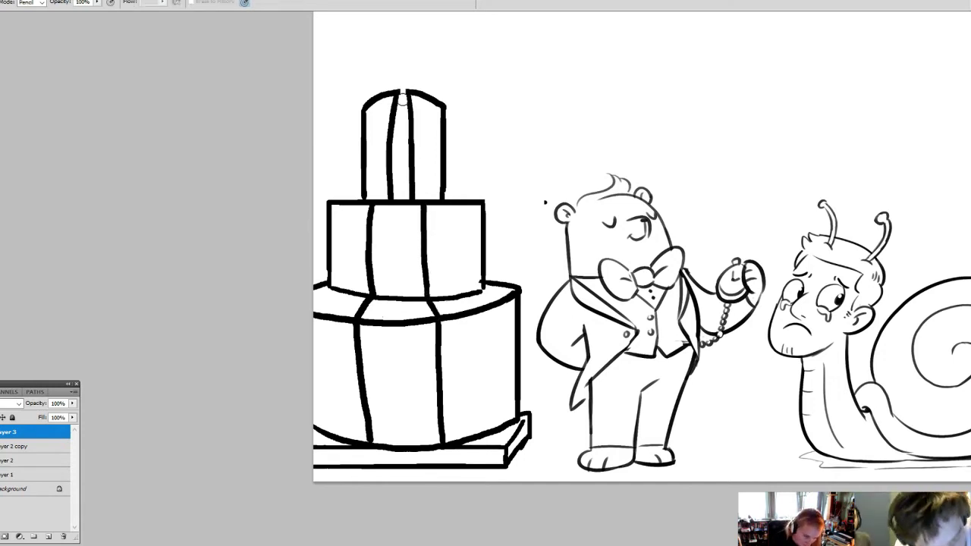
key(b)
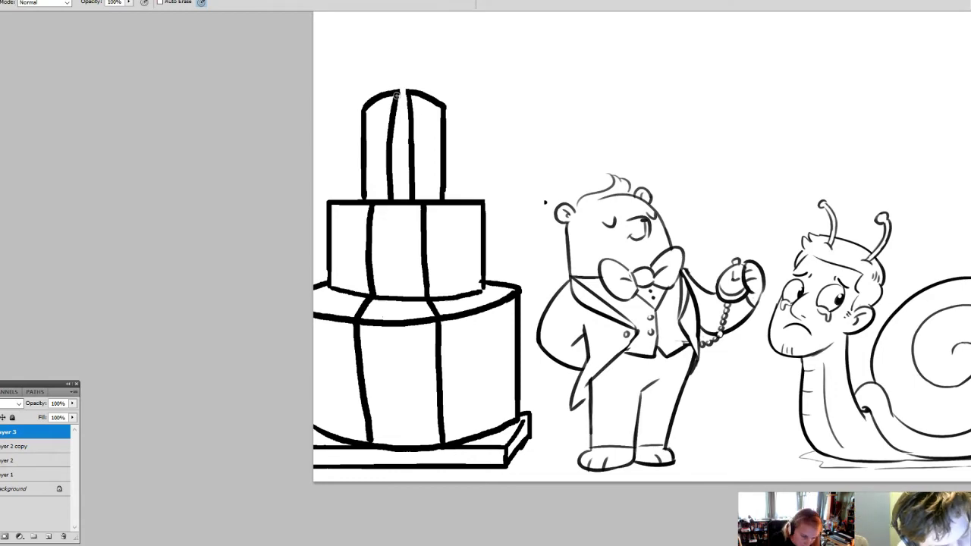
drag(740, 370, 491, 378)
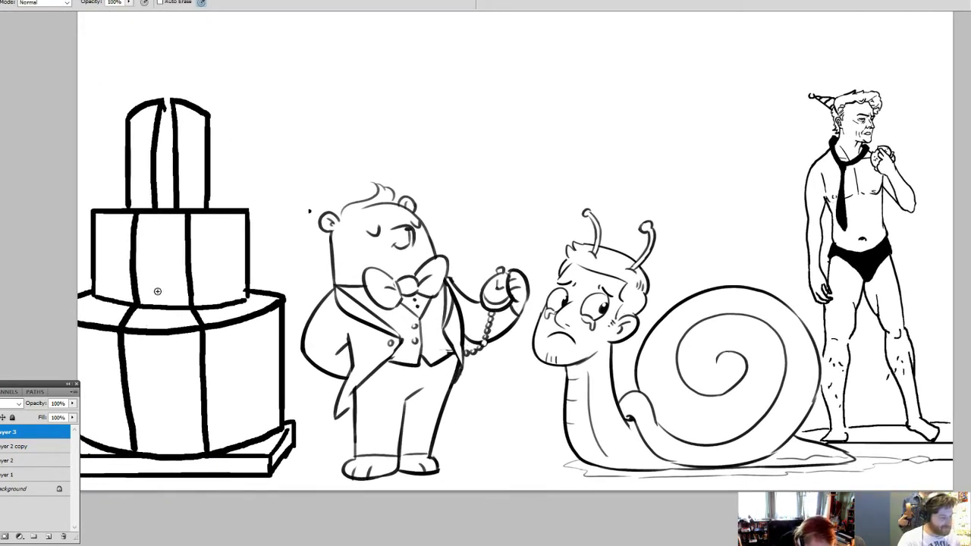
key(e)
mouse_move(153, 311)
mouse_down()
mouse_move(144, 310)
mouse_move(186, 308)
mouse_up()
key(b)
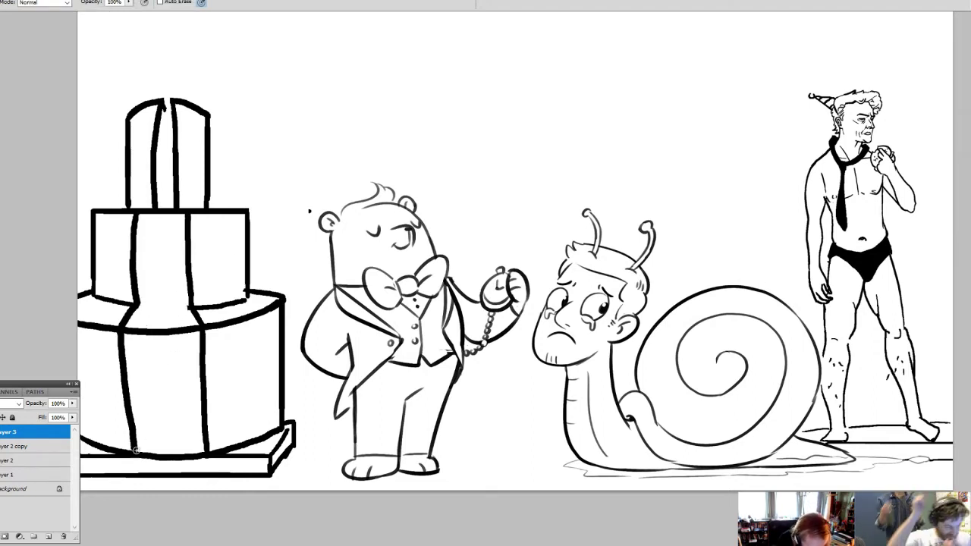
- Draw the cut's pointed inner corner and long vertical back edge, and erase the bottom tier's rim across the opening
mouse_move(135, 451)
mouse_down()
mouse_move(182, 409)
mouse_move(207, 455)
mouse_up()
key(e)
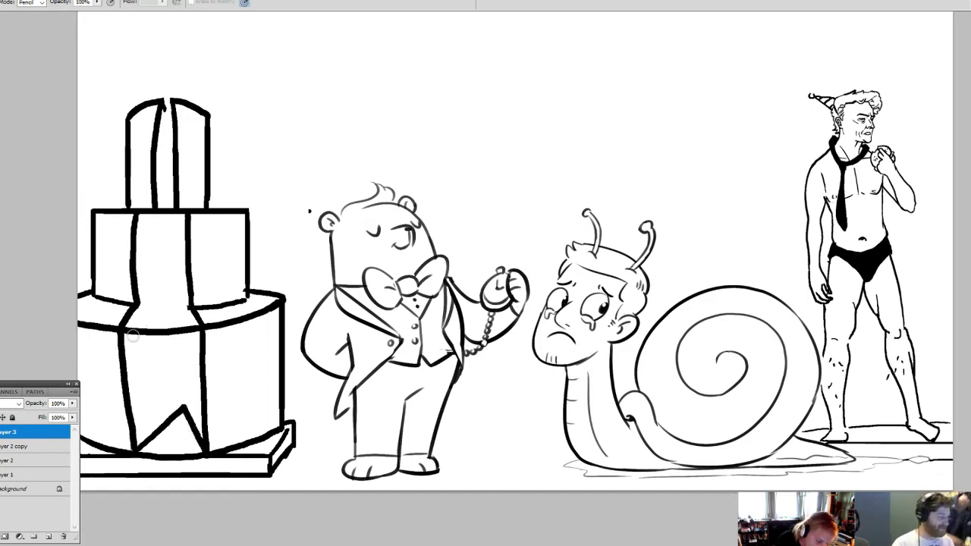
mouse_move(134, 337)
mouse_down()
mouse_move(193, 331)
mouse_move(186, 311)
mouse_up()
key(b)
drag(182, 405, 190, 216)
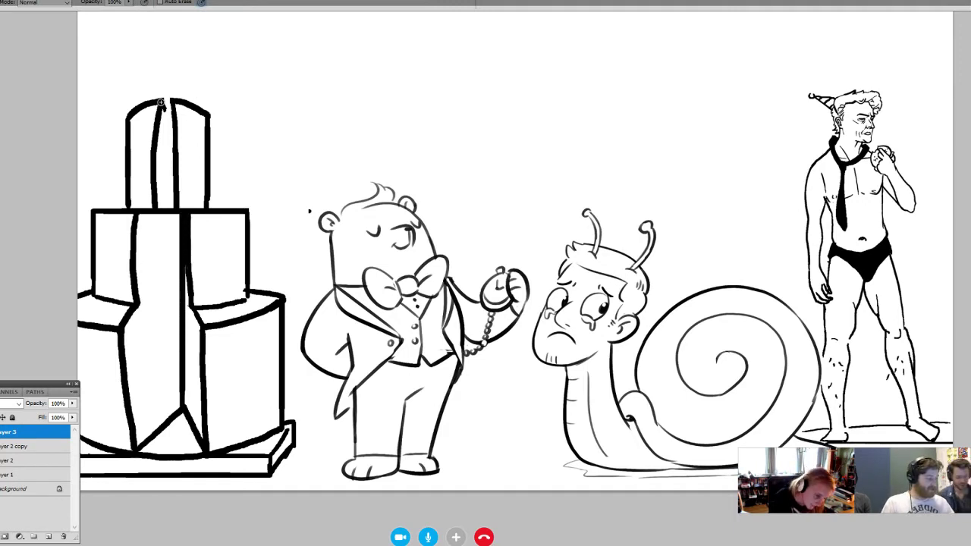
- Draw a small notch inside the cut at the dome's peak and erase the middle tier's top edge across the opening
drag(160, 103, 173, 117)
key(e)
drag(167, 214, 163, 222)
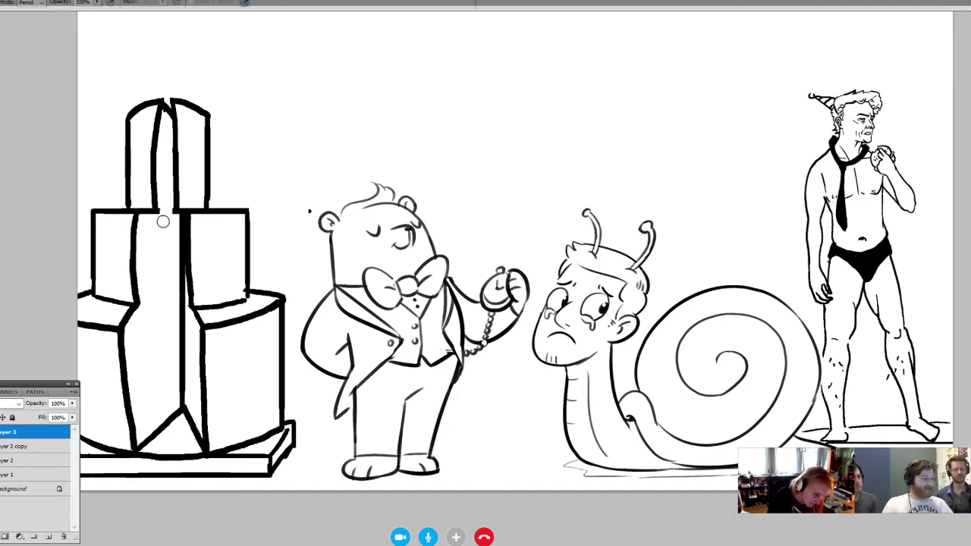
key(b)
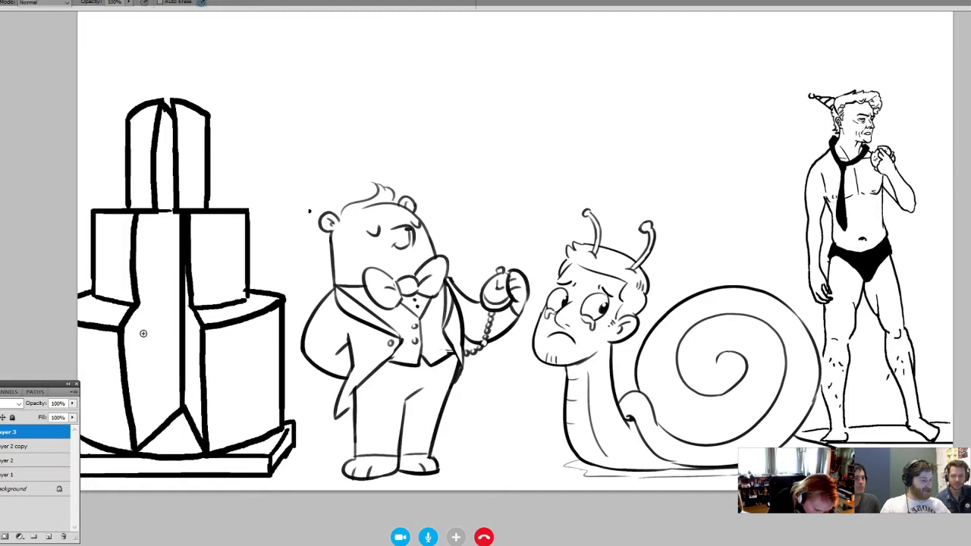
- Draw a small distressed figure with a reaching arm inside the bottom tier's opening, erasing lines that overlap the arm
mouse_move(153, 334)
mouse_down()
mouse_move(160, 351)
mouse_move(154, 364)
mouse_move(149, 336)
mouse_move(147, 371)
mouse_move(175, 362)
mouse_move(163, 372)
mouse_move(188, 336)
mouse_move(191, 346)
mouse_move(169, 379)
mouse_move(144, 383)
mouse_up()
key(ctrl+z)
key(e)
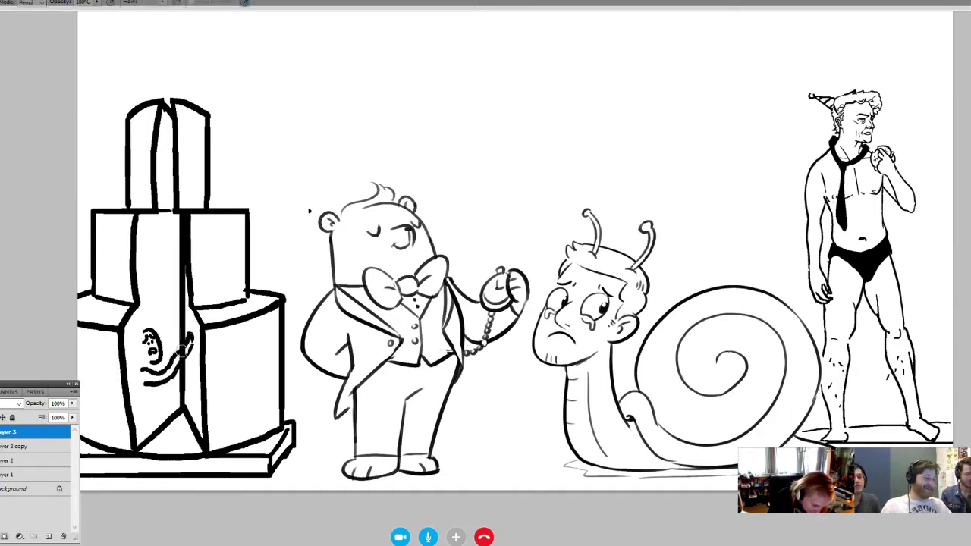
key(b)
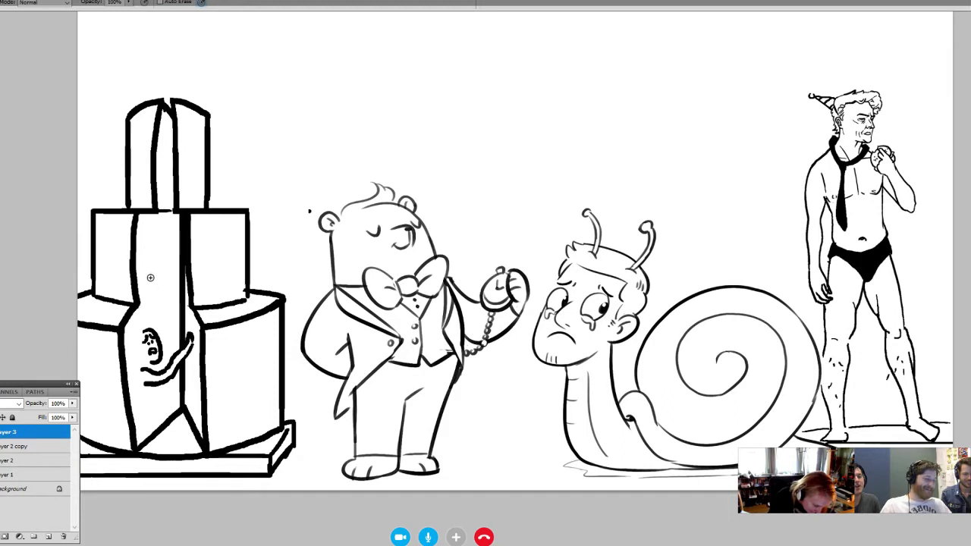
- Draw a second small, huddled figure with bent limbs inside the middle tier's opening
mouse_move(153, 259)
mouse_down()
mouse_move(155, 279)
mouse_move(155, 267)
mouse_up()
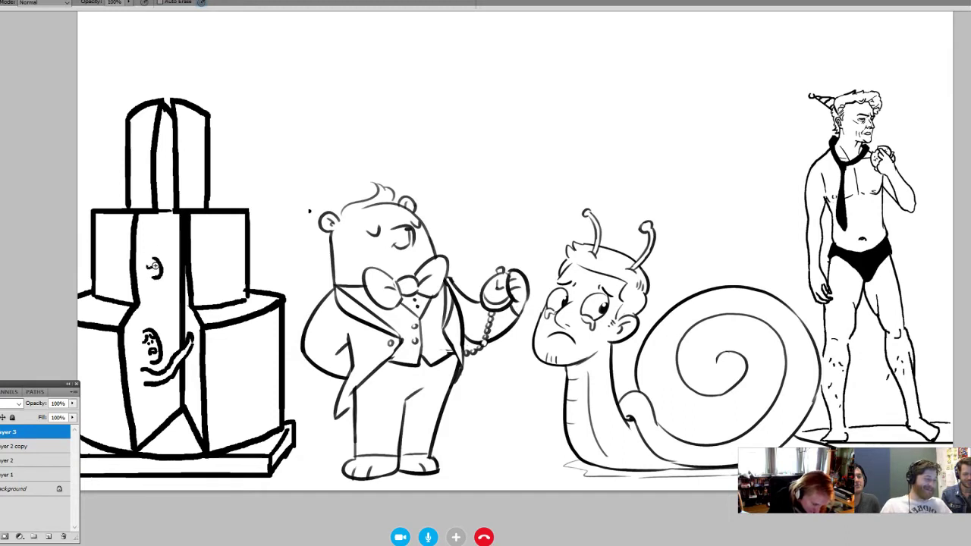
click(146, 279)
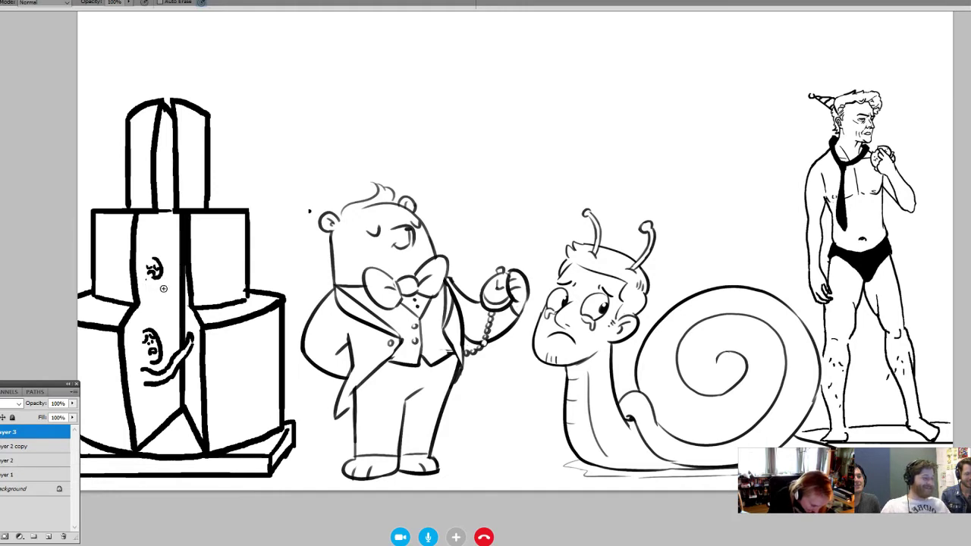
mouse_move(153, 280)
mouse_down()
mouse_move(162, 314)
mouse_move(154, 324)
mouse_up()
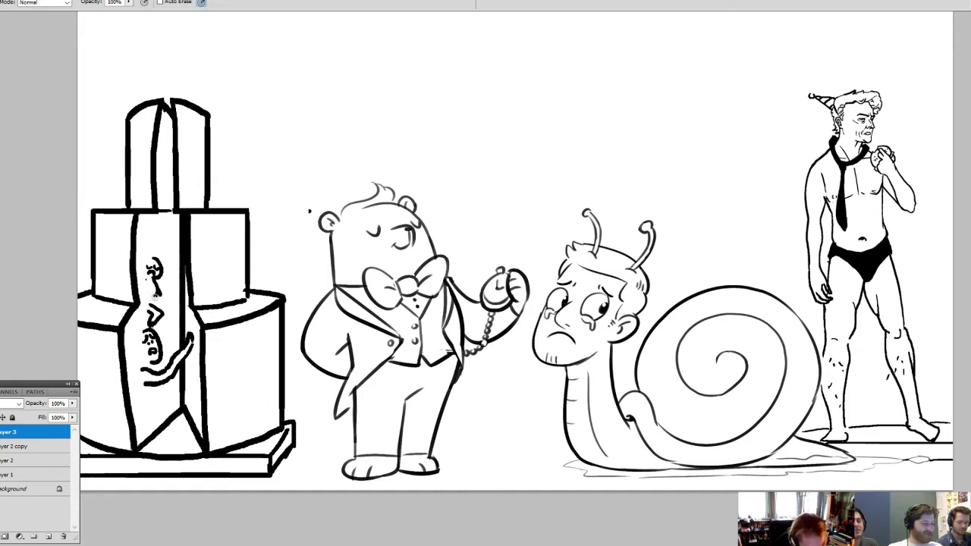
drag(152, 260, 146, 292)
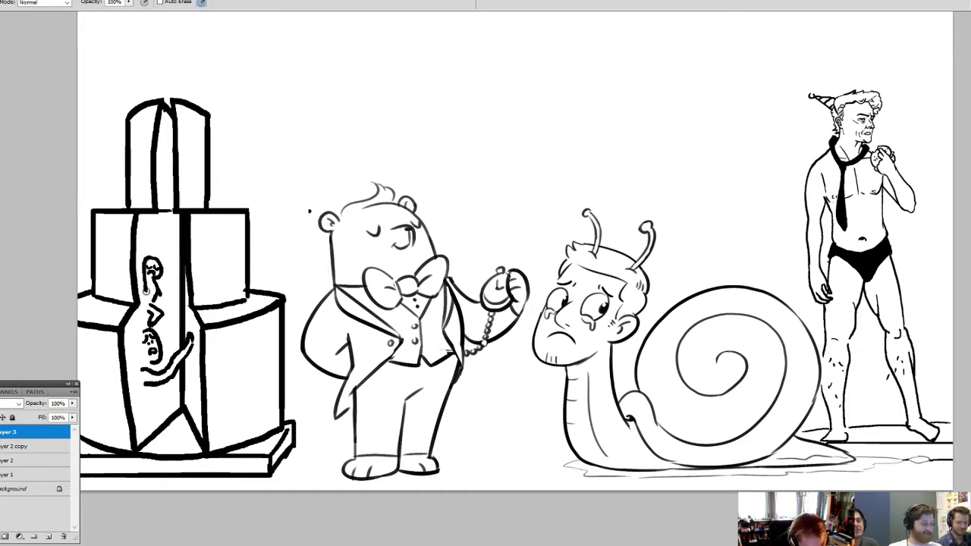
key(e)
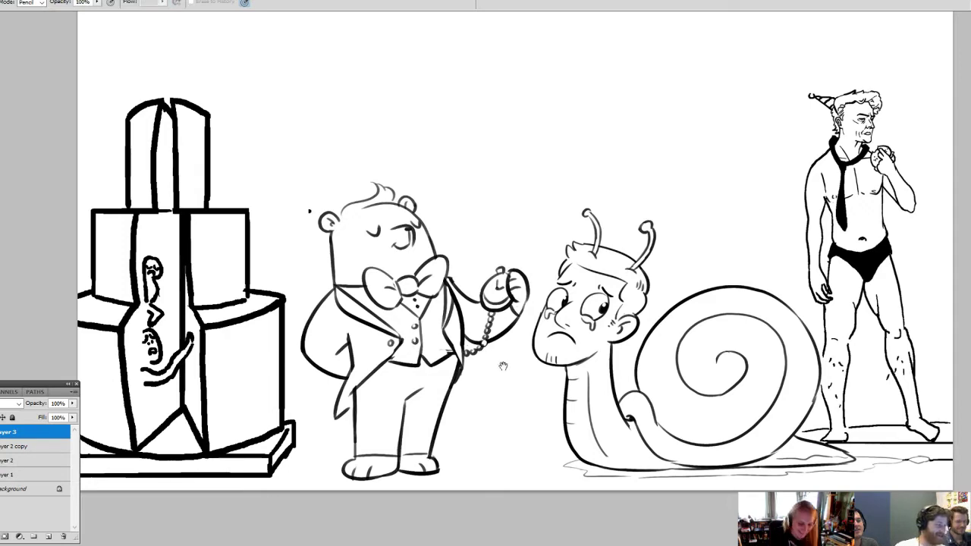
mouse_move(503, 366)
mouse_down()
mouse_move(470, 354)
mouse_move(479, 353)
mouse_up()
key(b)
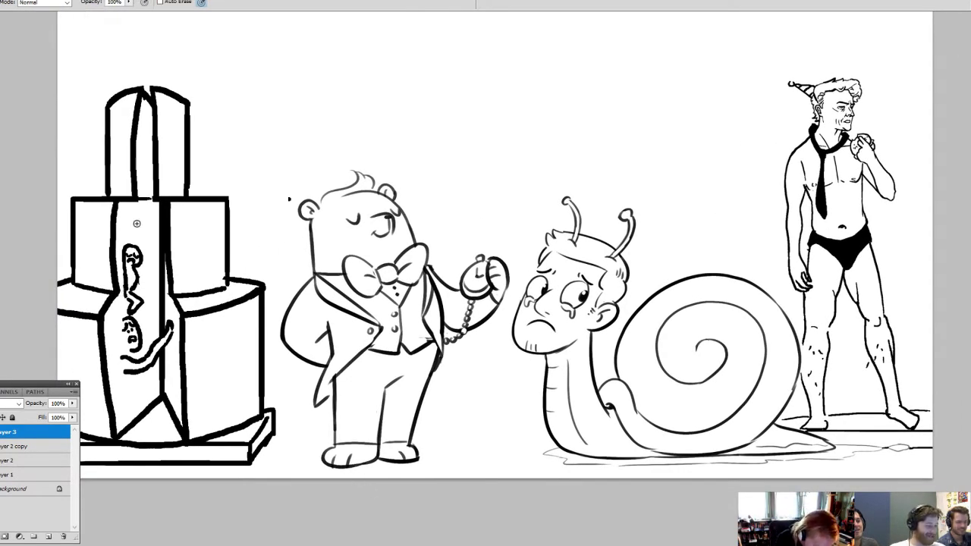
drag(147, 274, 134, 290)
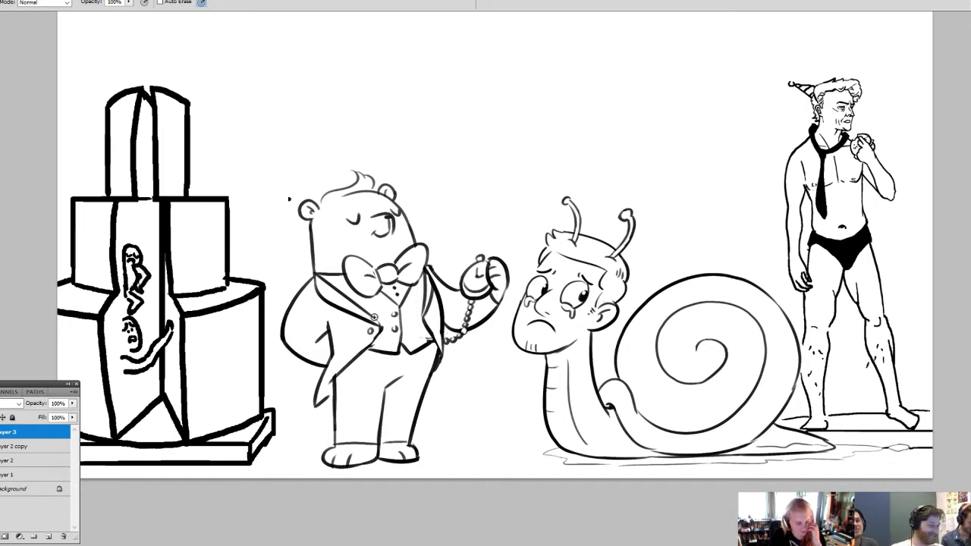
- Sketch a large scowling face with heavy brows, an angular nose and a thin mouth above the bear
mouse_move(330, 69)
mouse_down()
mouse_move(362, 73)
mouse_move(356, 56)
mouse_move(365, 86)
mouse_move(355, 119)
mouse_move(380, 109)
mouse_up()
mouse_move(341, 80)
mouse_down()
mouse_move(437, 64)
mouse_move(416, 77)
mouse_up()
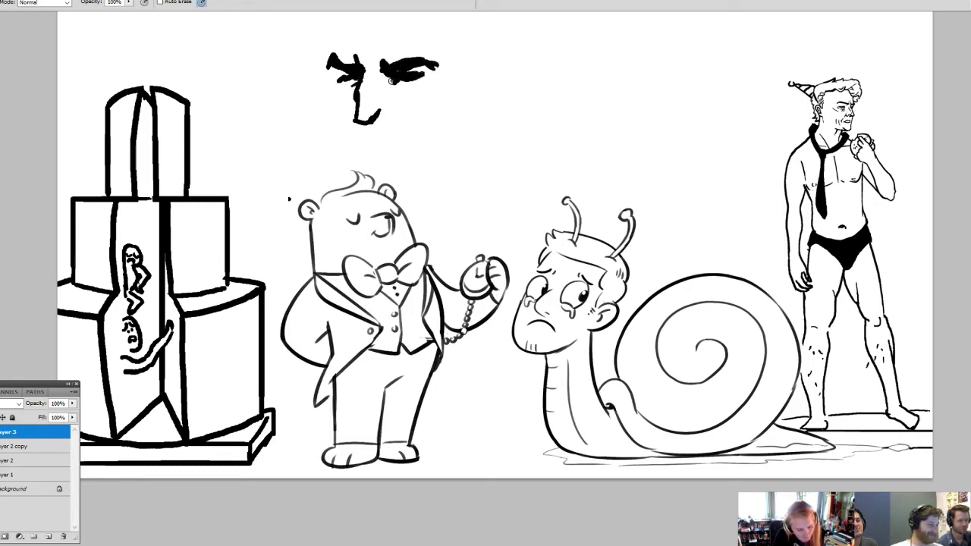
drag(369, 92, 367, 116)
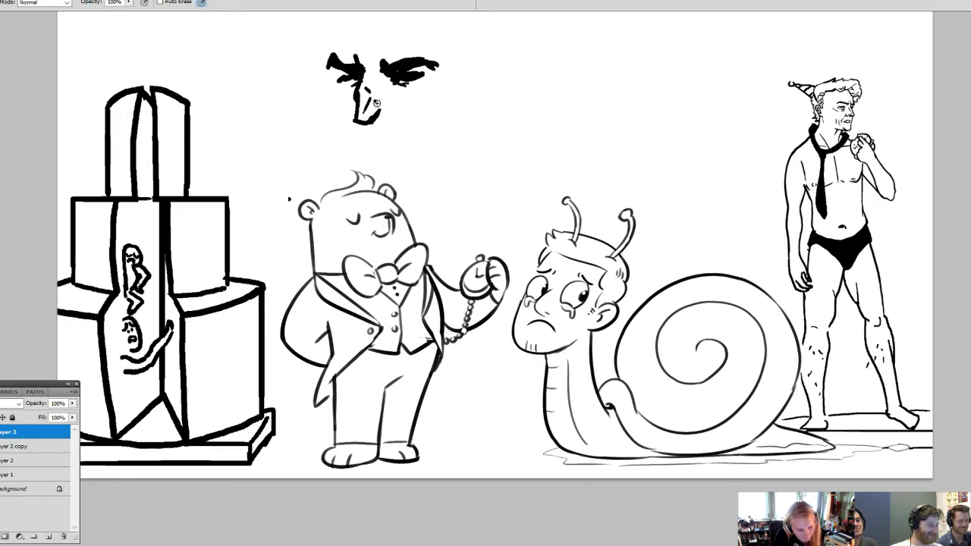
mouse_move(384, 79)
mouse_down()
mouse_move(364, 129)
mouse_move(375, 51)
mouse_up()
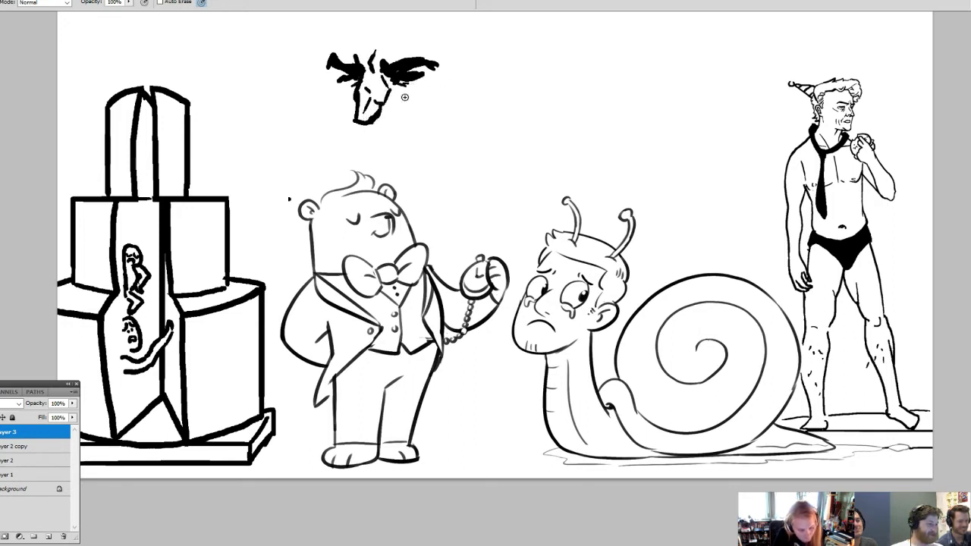
drag(455, 79, 423, 122)
drag(329, 90, 339, 105)
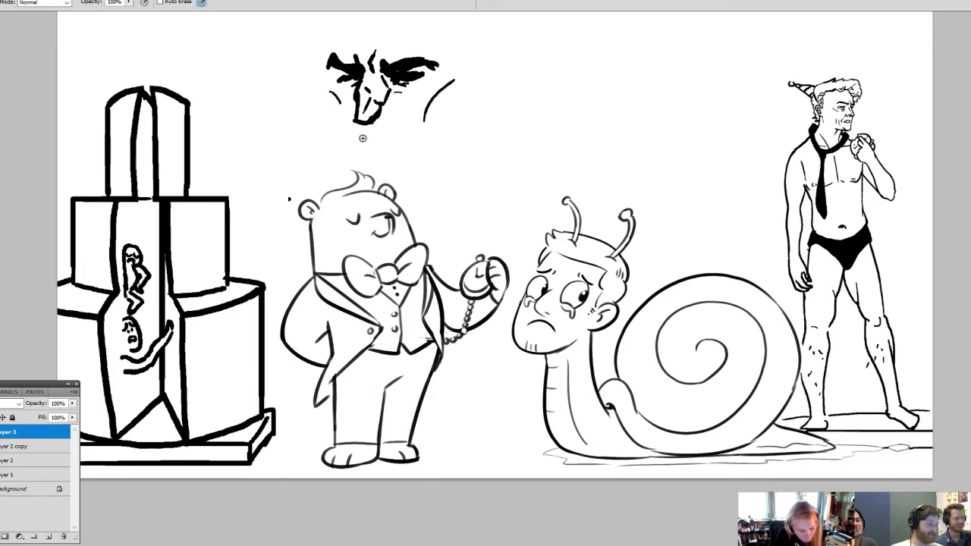
mouse_move(364, 141)
mouse_down()
mouse_move(410, 145)
mouse_move(352, 142)
mouse_move(379, 156)
mouse_up()
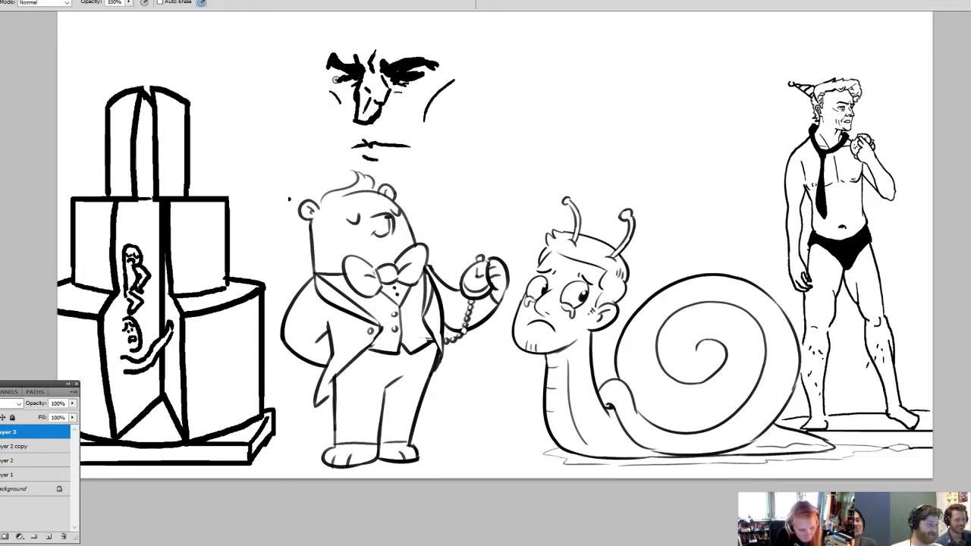
drag(327, 68, 331, 138)
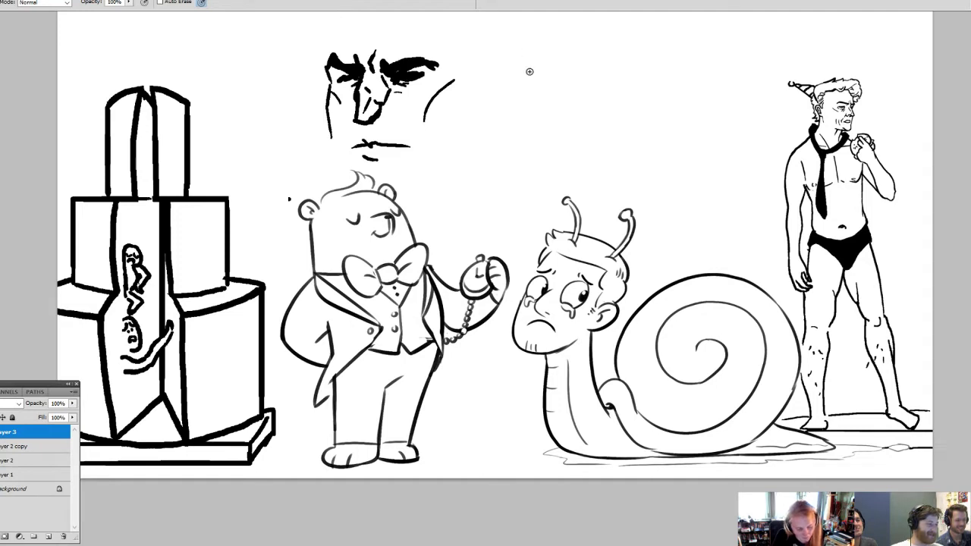
- Sketch a simple frowning cartoon face with closed eyes, a curved cheek outline and an ear above the snail
mouse_move(542, 80)
mouse_down()
mouse_move(569, 88)
mouse_move(527, 79)
mouse_move(524, 102)
mouse_move(562, 68)
mouse_move(573, 99)
mouse_up()
key(e)
key(b)
drag(528, 69, 547, 71)
mouse_move(571, 69)
mouse_down()
mouse_move(581, 79)
mouse_move(591, 70)
mouse_up()
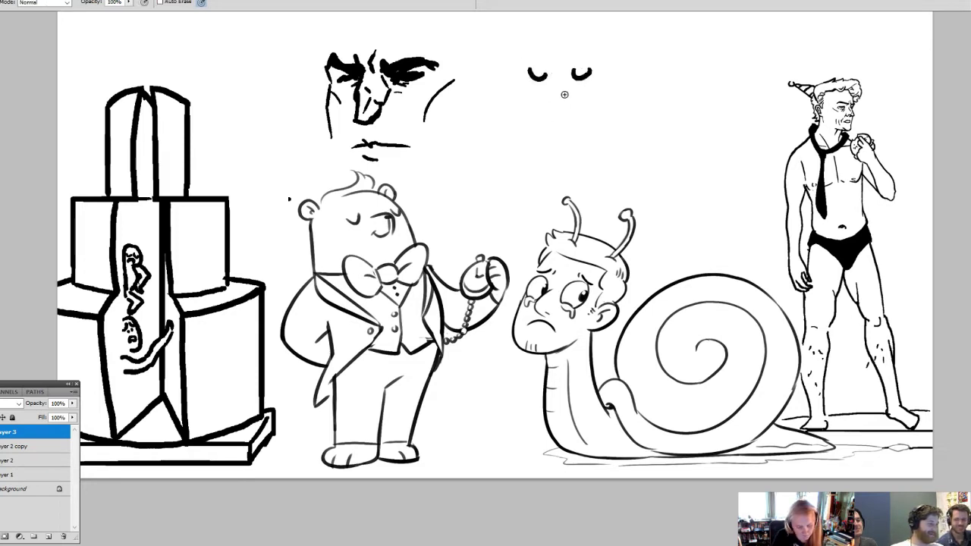
drag(544, 111, 567, 111)
drag(523, 58, 582, 128)
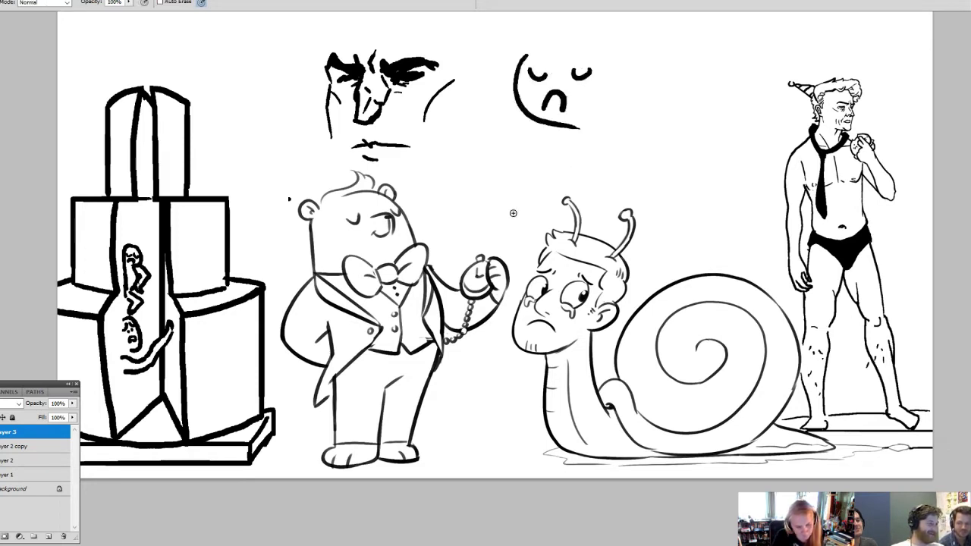
drag(611, 93, 610, 79)
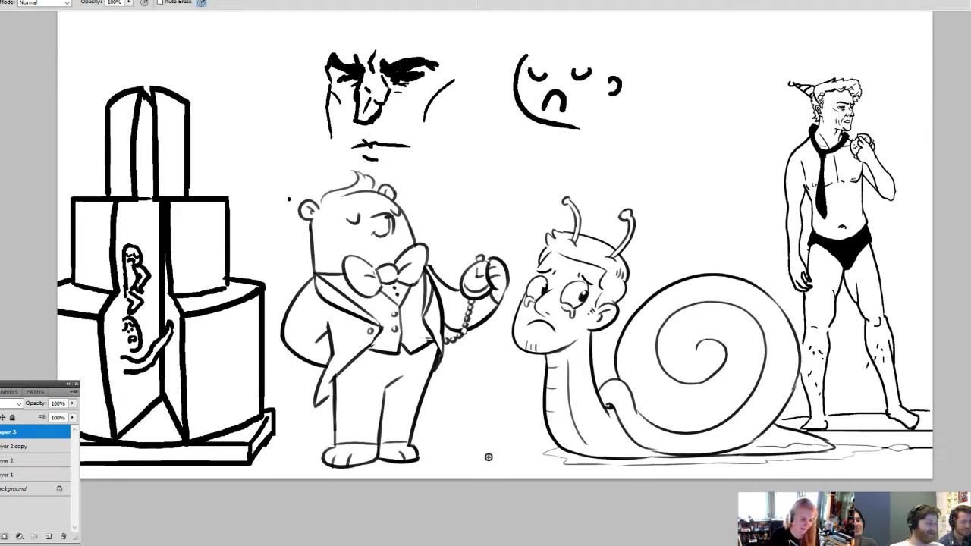
- Lasso the two face sketches above the bear and snail, delete them and clear the selection
key(l)
mouse_move(438, 38)
mouse_down()
mouse_move(314, 42)
mouse_move(354, 167)
mouse_move(669, 108)
mouse_move(504, 27)
mouse_up()
key(Delete)
key(ctrl+d)
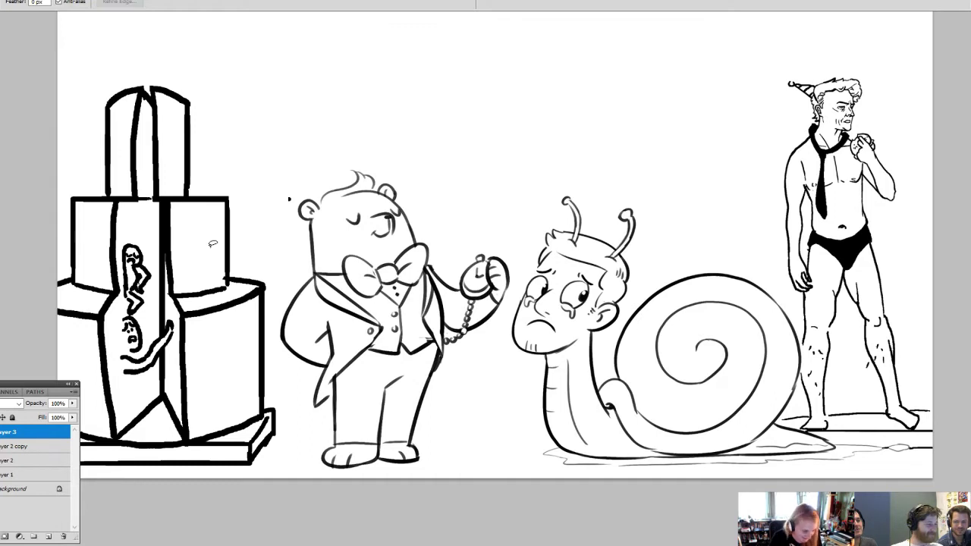
- Draw a small round face inside the top tier's opening and a smaller face above the huddled figure in the middle tier
key(b)
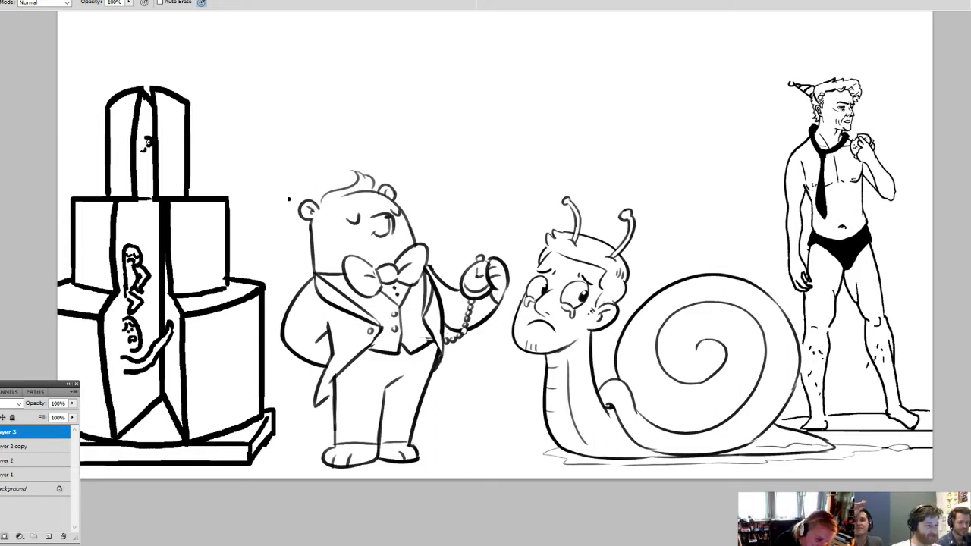
drag(146, 139, 140, 154)
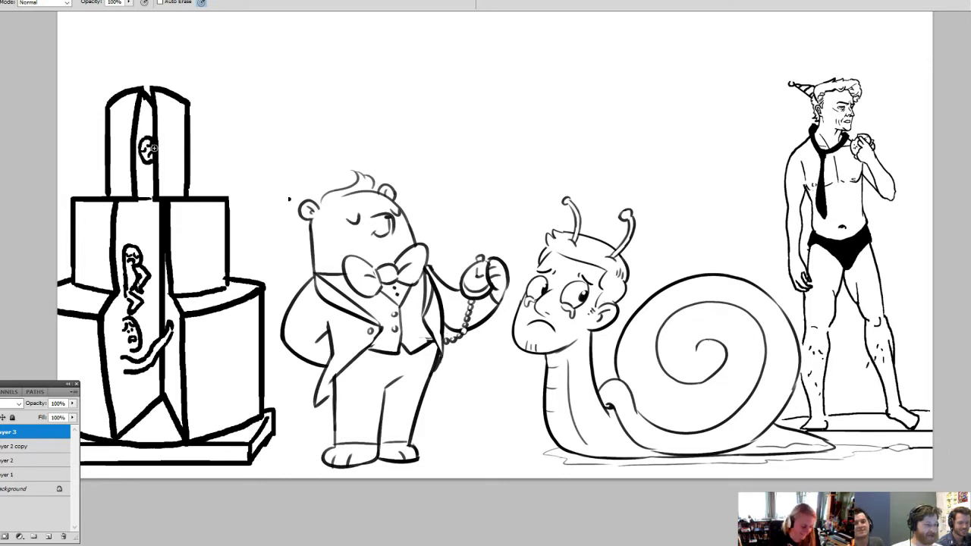
key(e)
drag(171, 335, 169, 327)
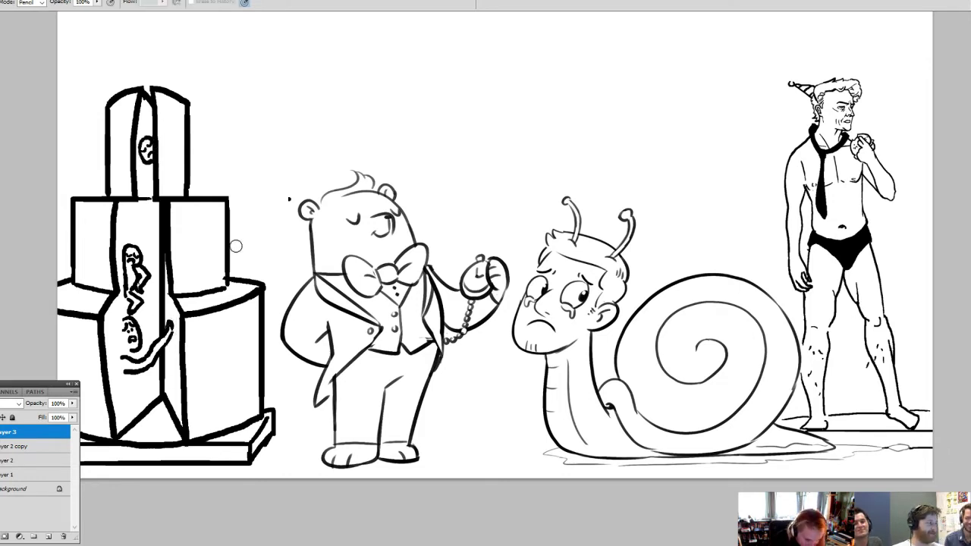
key(b)
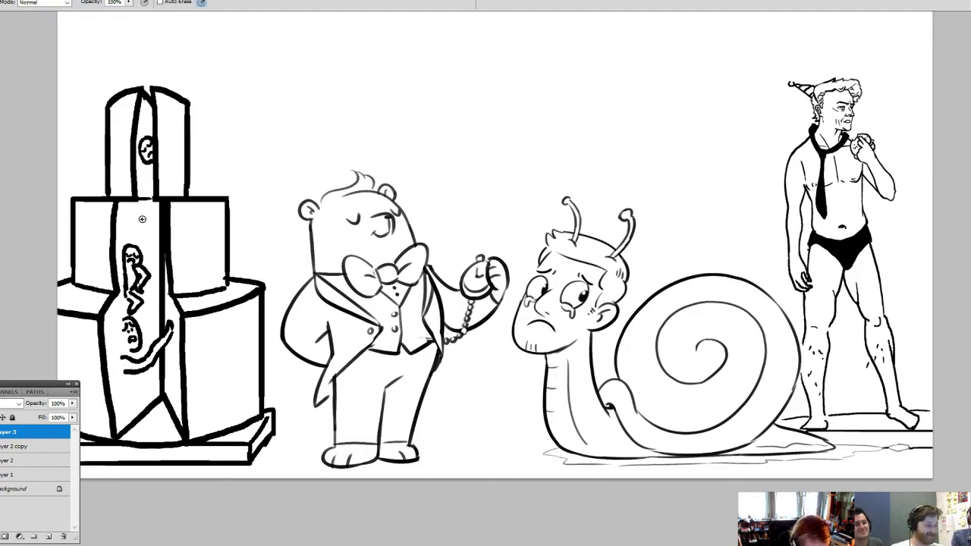
drag(142, 219, 137, 240)
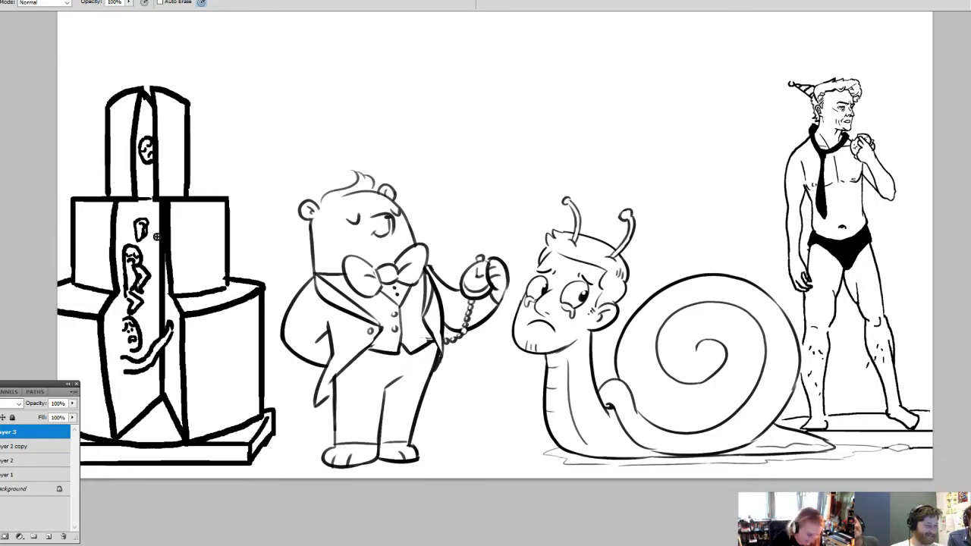
- Complete the head and arm outline of the bottom tier's trapped figure and draw another small face beneath its arm
drag(220, 332, 256, 325)
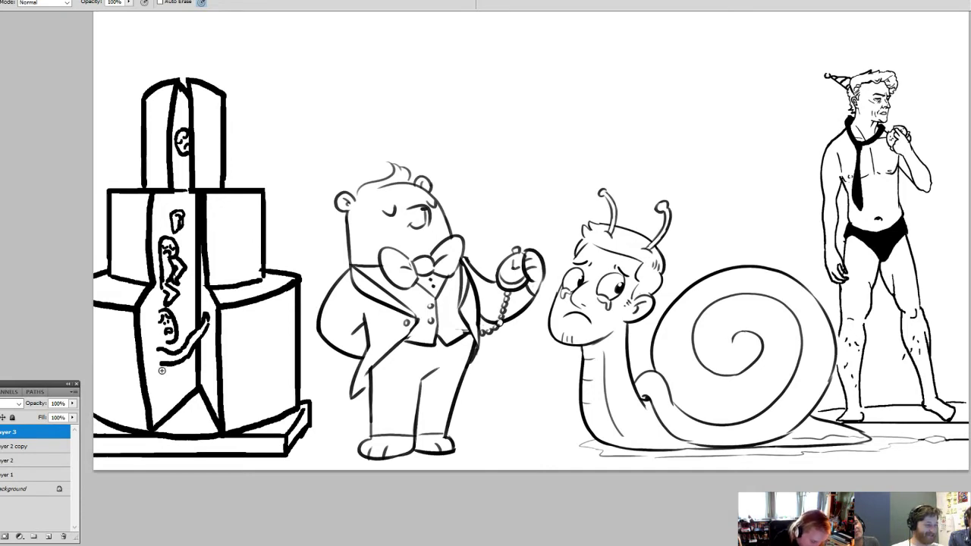
drag(160, 340, 163, 311)
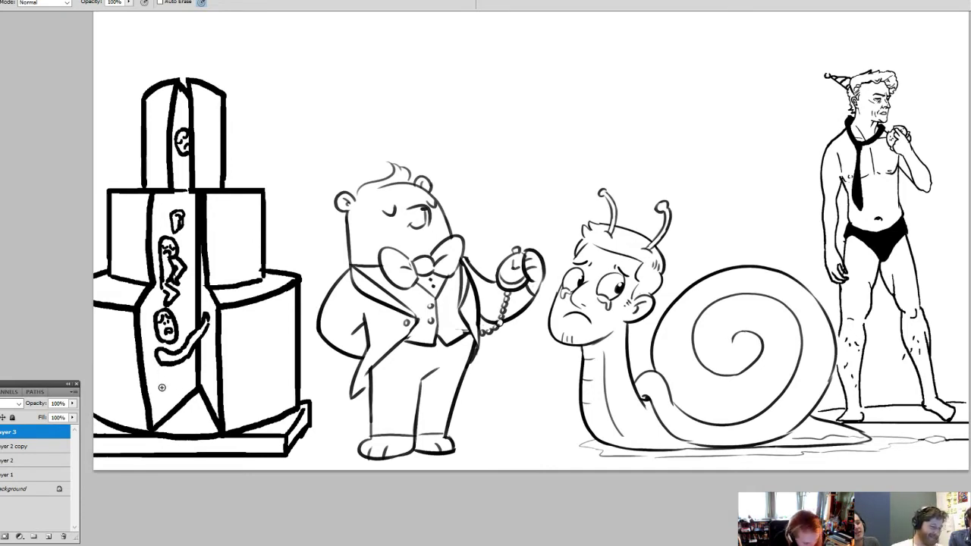
drag(161, 378, 170, 379)
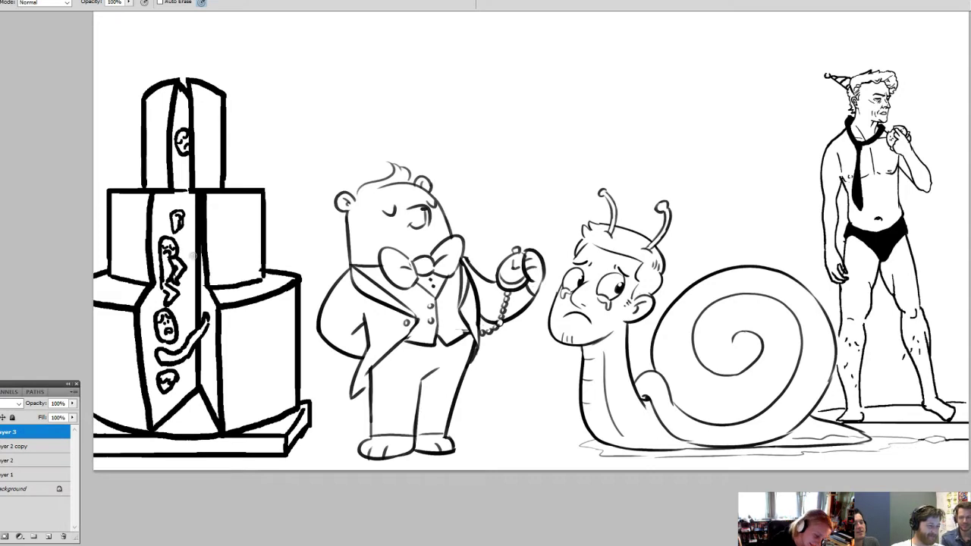
- Add small hands at the cut edge of the middle and bottom tiers and a partial head at the top tier's peak
drag(199, 249, 193, 249)
key(e)
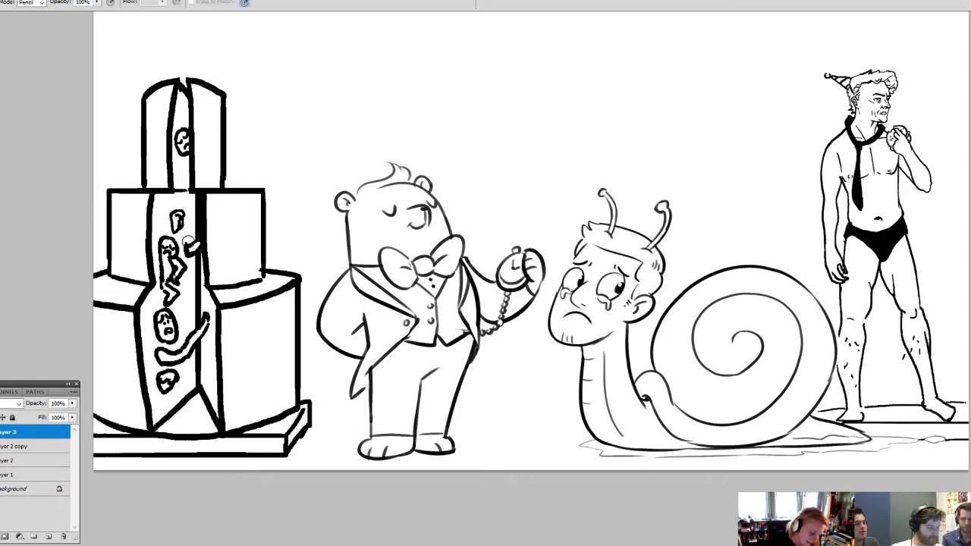
key(b)
mouse_move(189, 298)
mouse_down()
mouse_move(207, 321)
mouse_move(184, 305)
mouse_up()
key(e)
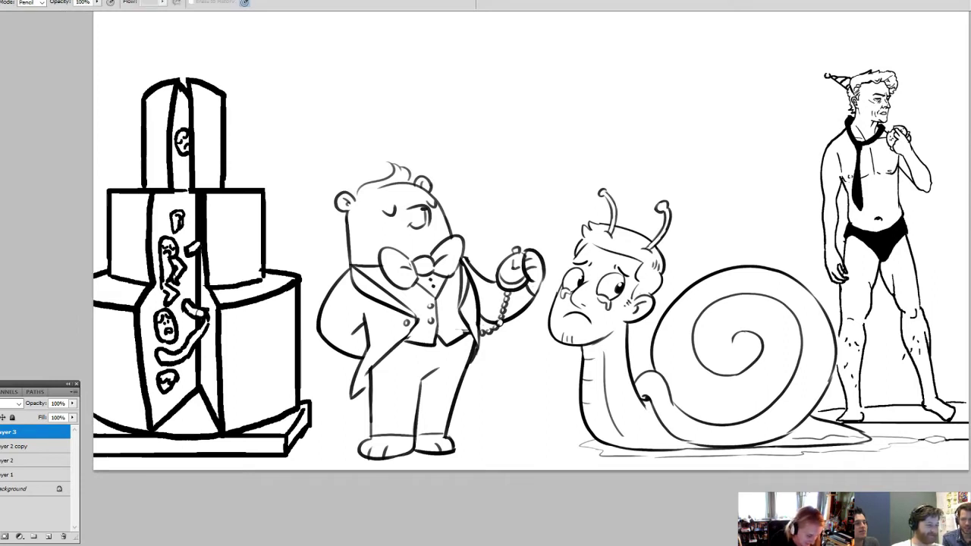
key(b)
mouse_move(188, 98)
mouse_down()
mouse_move(178, 111)
mouse_move(185, 122)
mouse_move(192, 112)
mouse_up()
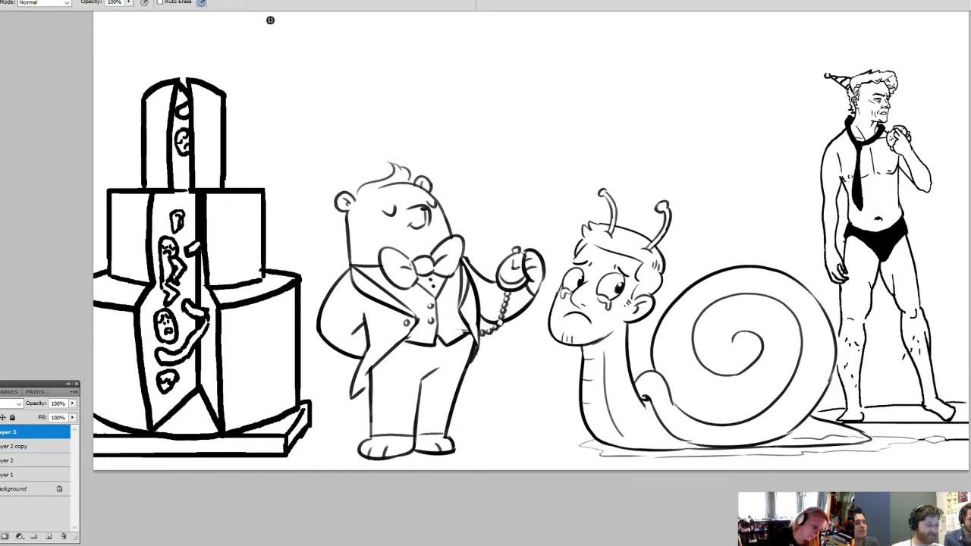
key(e)
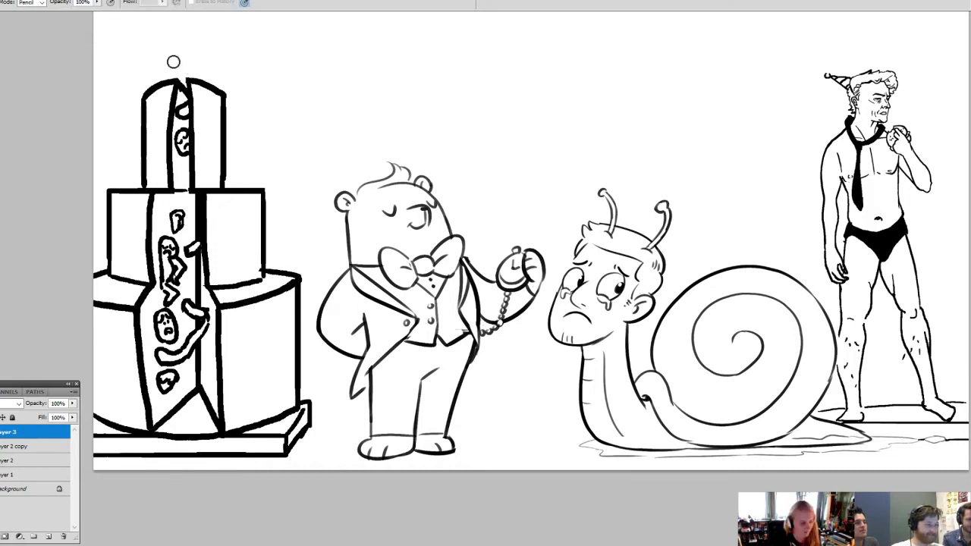
- Draw a raised rim around the base of each cake tier on both sides of the cut, cleaning up overlapping lines
key(b)
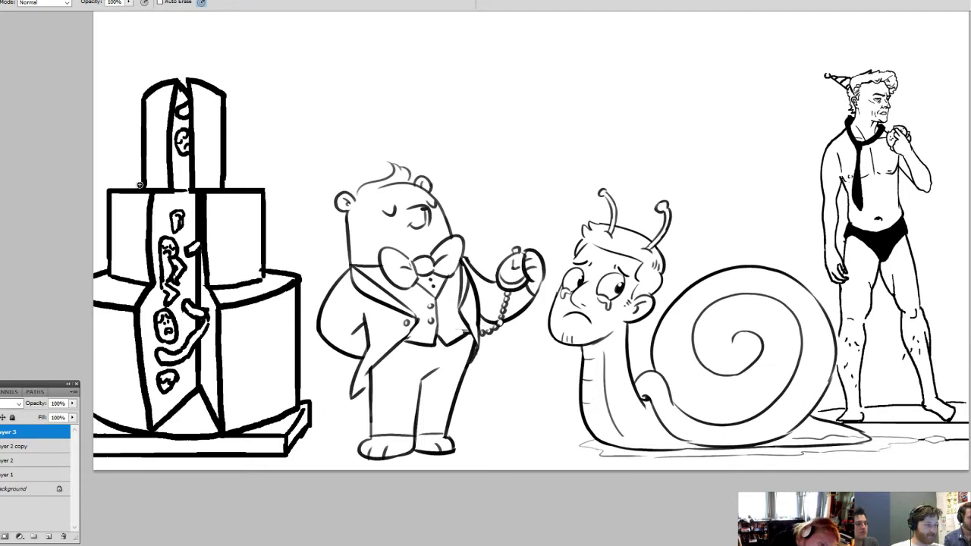
drag(140, 184, 226, 184)
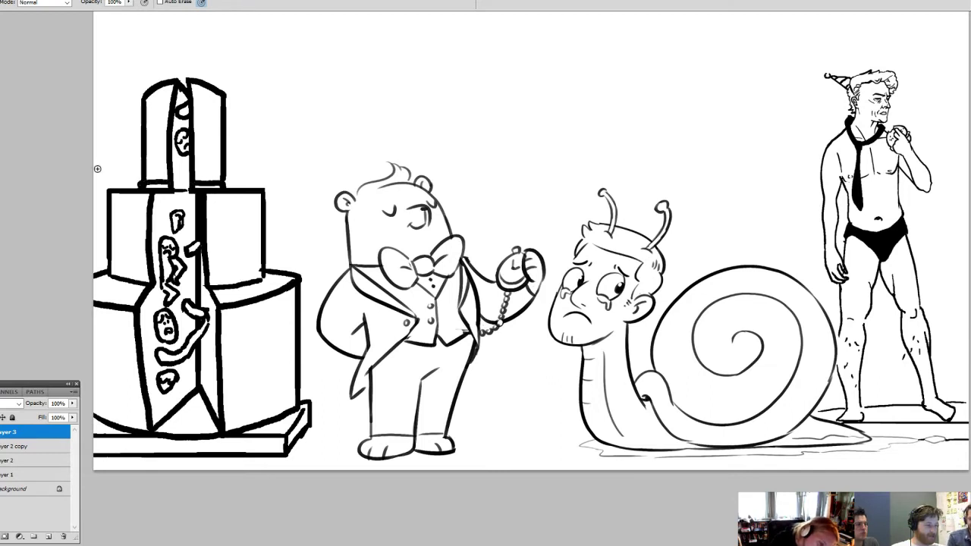
mouse_move(110, 265)
mouse_down()
mouse_move(150, 278)
mouse_move(261, 267)
mouse_move(242, 280)
mouse_up()
key(e)
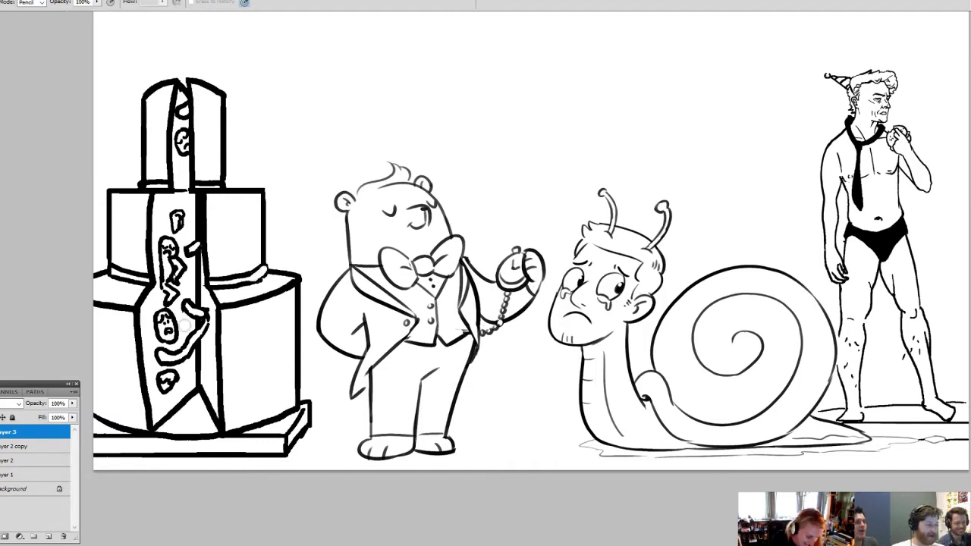
key(b)
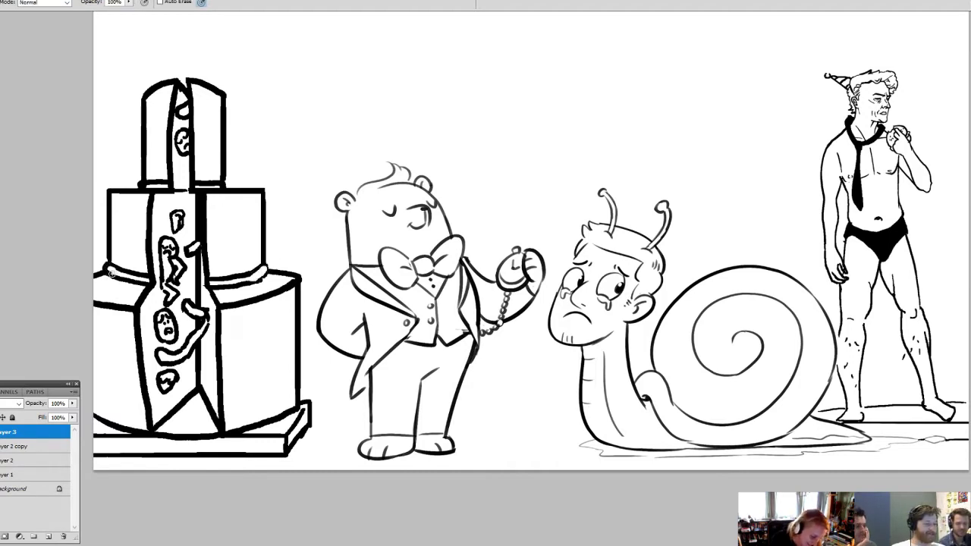
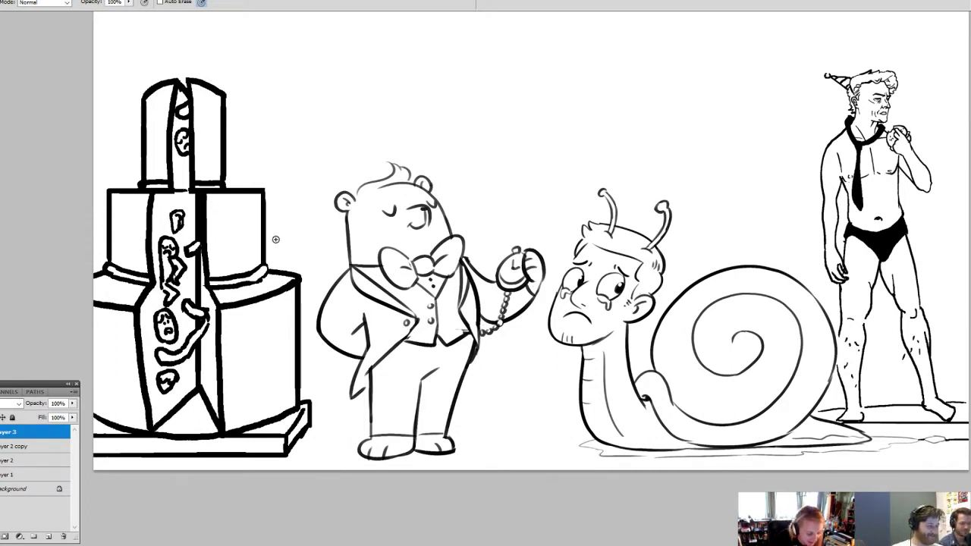
mouse_move(228, 426)
mouse_down()
mouse_move(299, 387)
mouse_move(303, 394)
mouse_move(296, 409)
mouse_move(300, 395)
mouse_move(229, 427)
mouse_up()
key(e)
key(b)
mouse_move(295, 390)
mouse_down()
mouse_move(246, 414)
mouse_move(215, 414)
mouse_up()
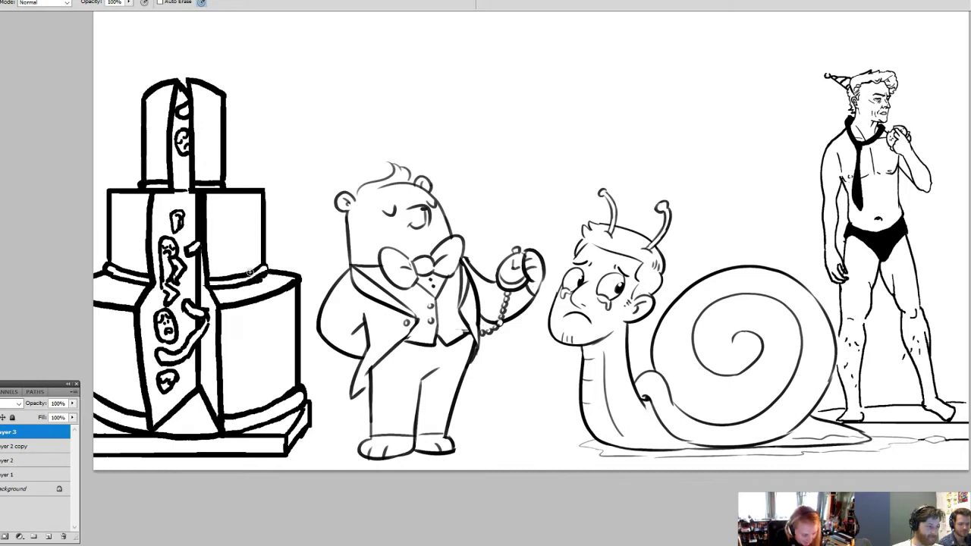
key(e)
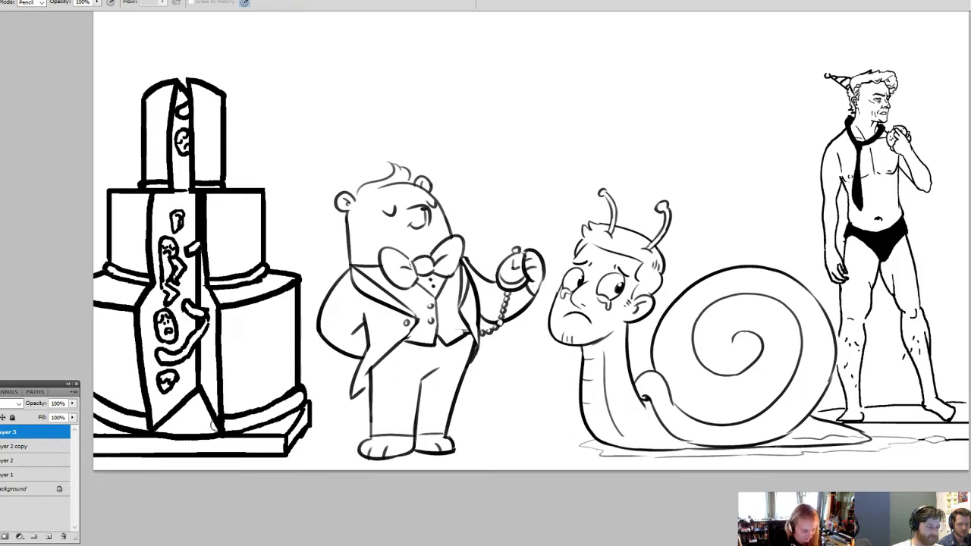
- Draw slanted and curved layer lines across the inner cut faces of all three tiers, around the trapped figures
key(b)
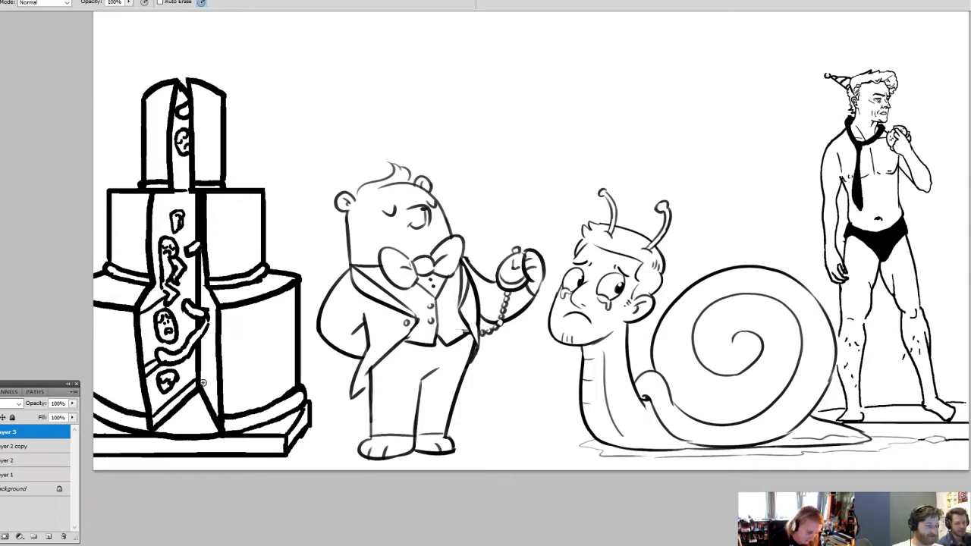
drag(203, 384, 216, 409)
drag(201, 339, 217, 360)
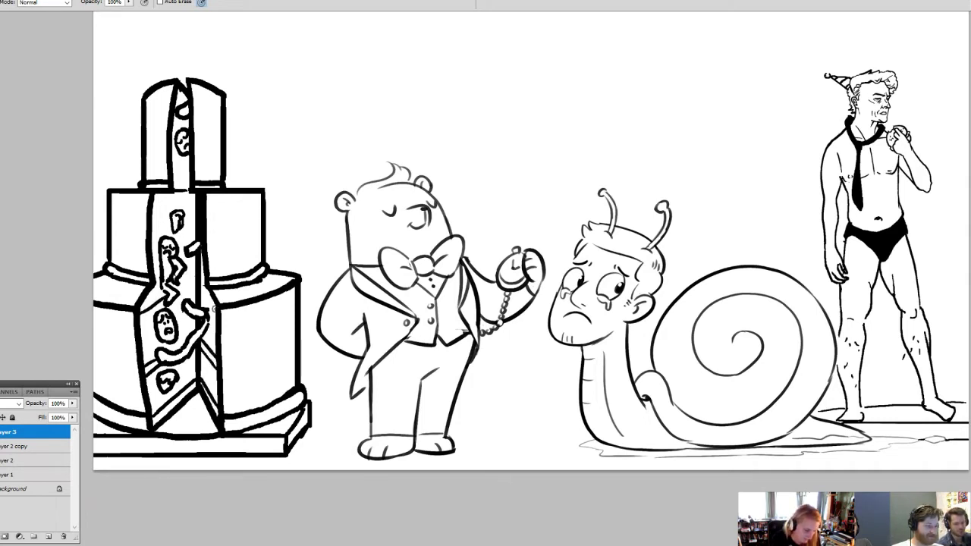
mouse_move(204, 296)
mouse_down()
mouse_move(214, 310)
mouse_move(208, 304)
mouse_up()
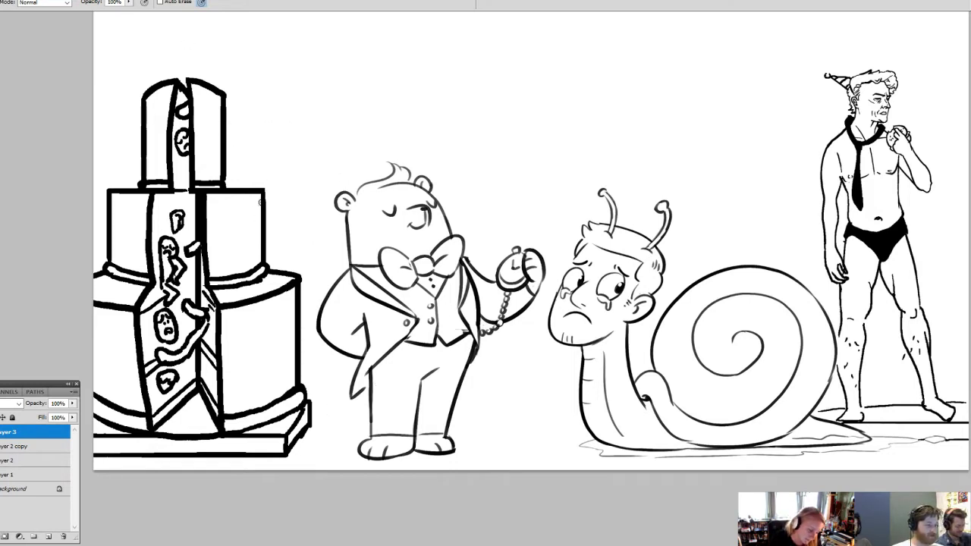
mouse_move(165, 197)
mouse_down()
mouse_move(198, 202)
mouse_move(169, 220)
mouse_move(202, 229)
mouse_up()
drag(194, 285, 175, 302)
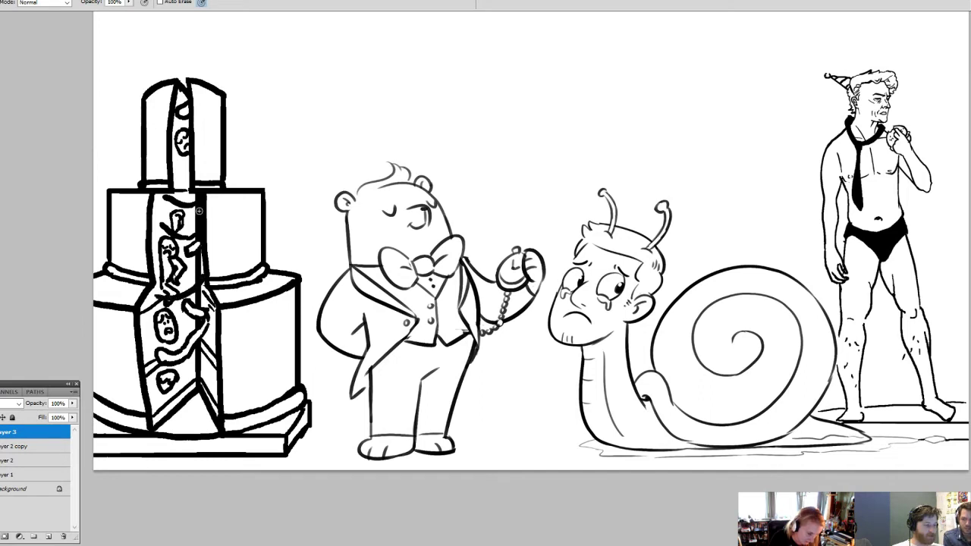
drag(177, 163, 183, 171)
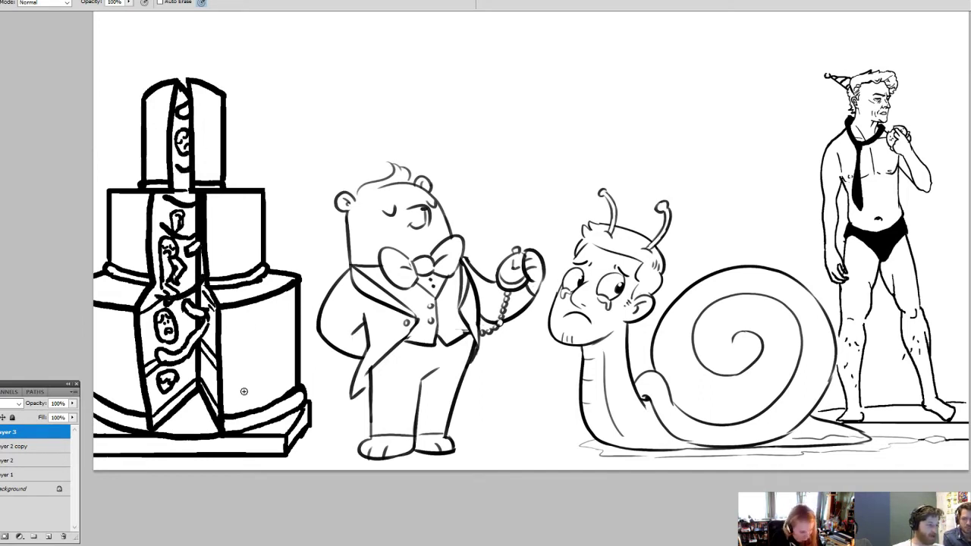
- Split the cake's base board below the opening, add feet underneath, erase the front edge between the halves and reshape its outer corner
drag(145, 435, 144, 457)
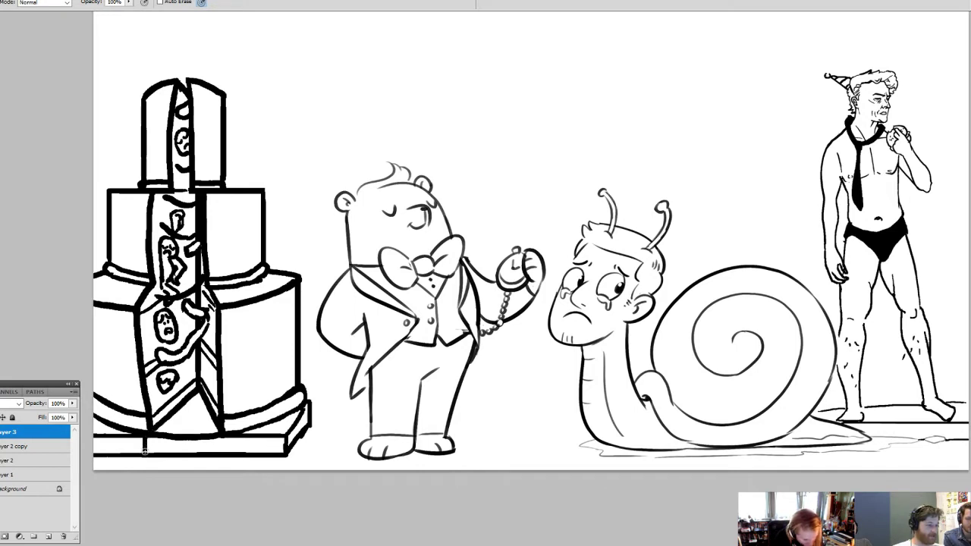
mouse_move(222, 433)
mouse_down()
mouse_move(226, 459)
mouse_move(263, 469)
mouse_up()
key(e)
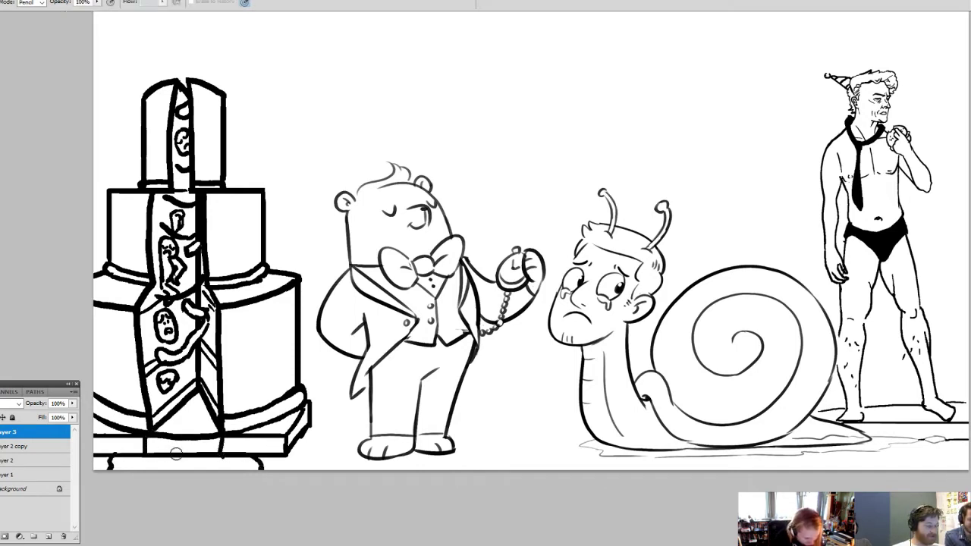
mouse_move(150, 451)
mouse_down()
mouse_move(210, 459)
mouse_move(153, 456)
mouse_move(166, 429)
mouse_move(156, 440)
mouse_move(197, 428)
mouse_move(212, 446)
mouse_move(189, 438)
mouse_move(170, 457)
mouse_move(198, 455)
mouse_up()
key(b)
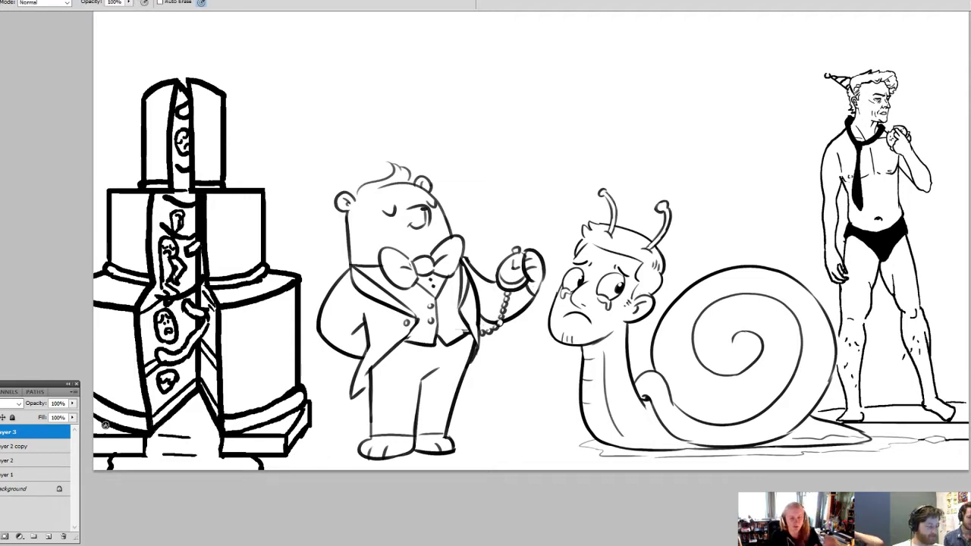
key(e)
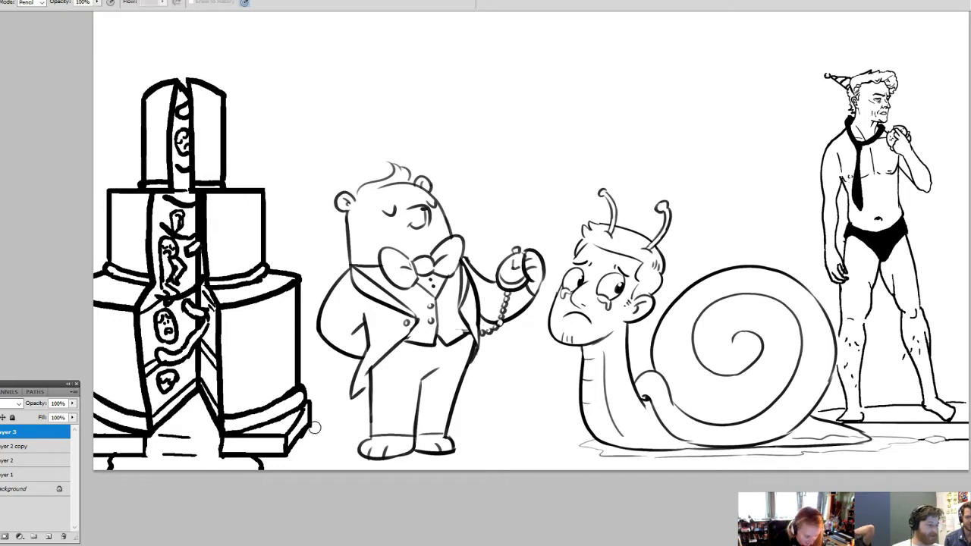
mouse_move(311, 425)
mouse_down()
mouse_move(295, 452)
mouse_move(310, 413)
mouse_move(286, 455)
mouse_move(311, 406)
mouse_up()
key(b)
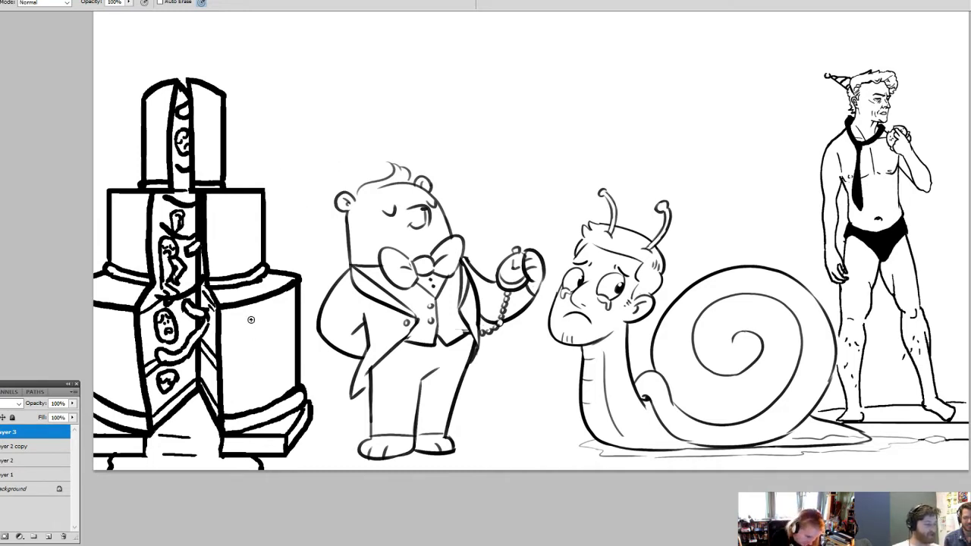
- Decorate the right half of the bottom and middle tiers with pointed oval ornaments containing curls, plus matching bulges on the outer edges
mouse_move(250, 321)
mouse_down()
mouse_move(248, 372)
mouse_move(256, 387)
mouse_move(263, 332)
mouse_move(261, 391)
mouse_up()
mouse_move(257, 339)
mouse_down()
mouse_move(254, 372)
mouse_move(256, 349)
mouse_up()
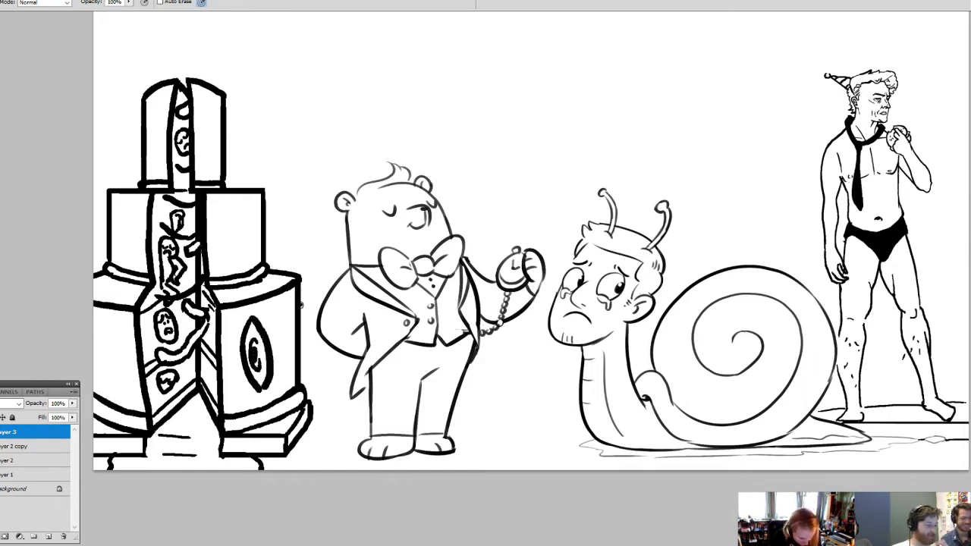
mouse_move(301, 304)
mouse_down()
mouse_move(308, 351)
mouse_move(294, 368)
mouse_up()
drag(226, 202, 234, 260)
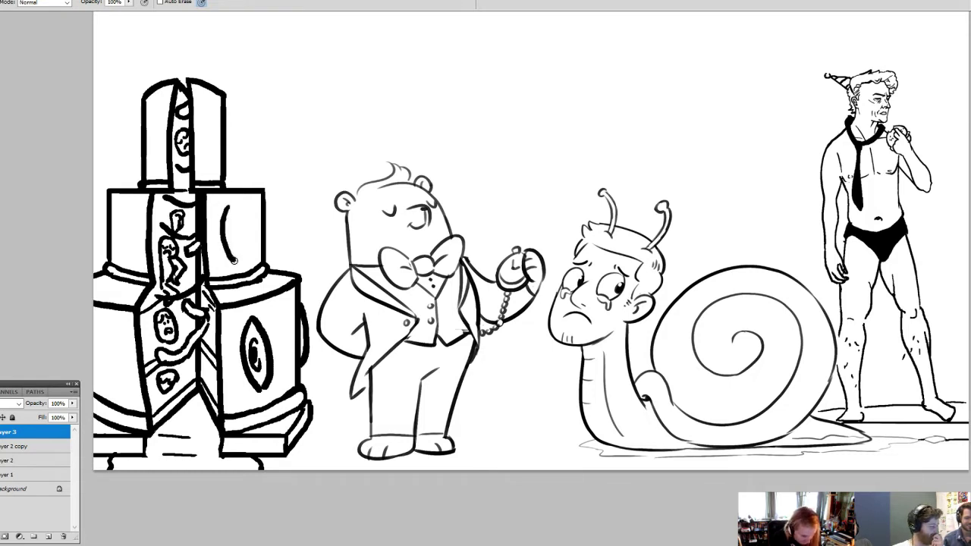
mouse_move(230, 205)
mouse_down()
mouse_move(242, 249)
mouse_move(235, 263)
mouse_up()
drag(230, 219, 232, 240)
drag(264, 201, 261, 245)
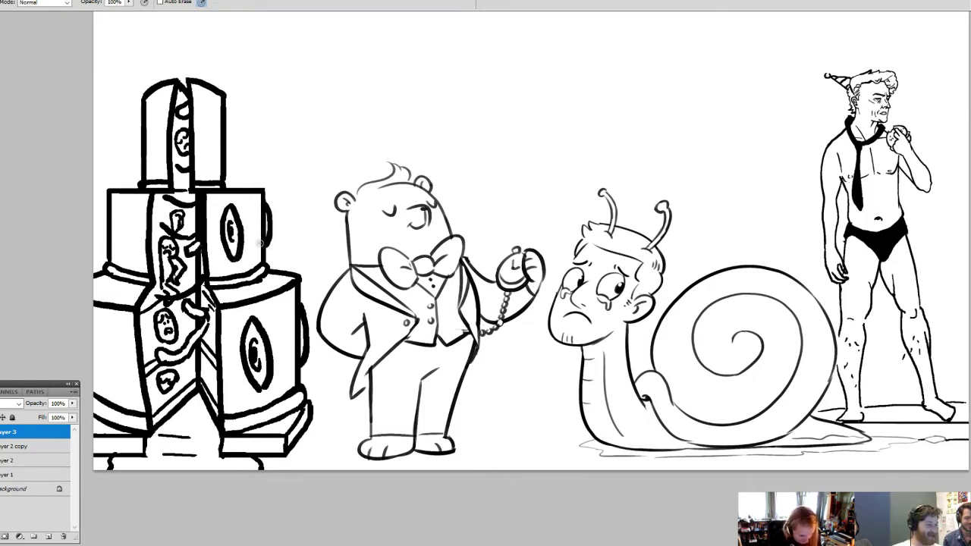
- Add oval ornaments to the left half of the middle and bottom tiers and both top-tier halves, with bulges on the outer edges
mouse_move(126, 205)
mouse_down()
mouse_move(119, 229)
mouse_move(132, 260)
mouse_move(141, 227)
mouse_move(120, 205)
mouse_move(128, 242)
mouse_up()
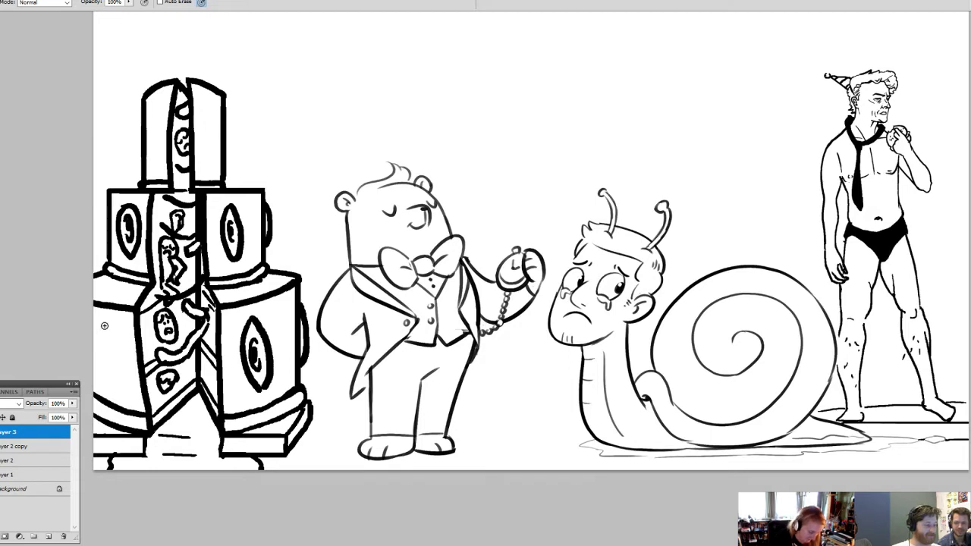
mouse_move(102, 320)
mouse_down()
mouse_move(93, 347)
mouse_move(111, 390)
mouse_move(117, 355)
mouse_move(106, 320)
mouse_move(104, 362)
mouse_up()
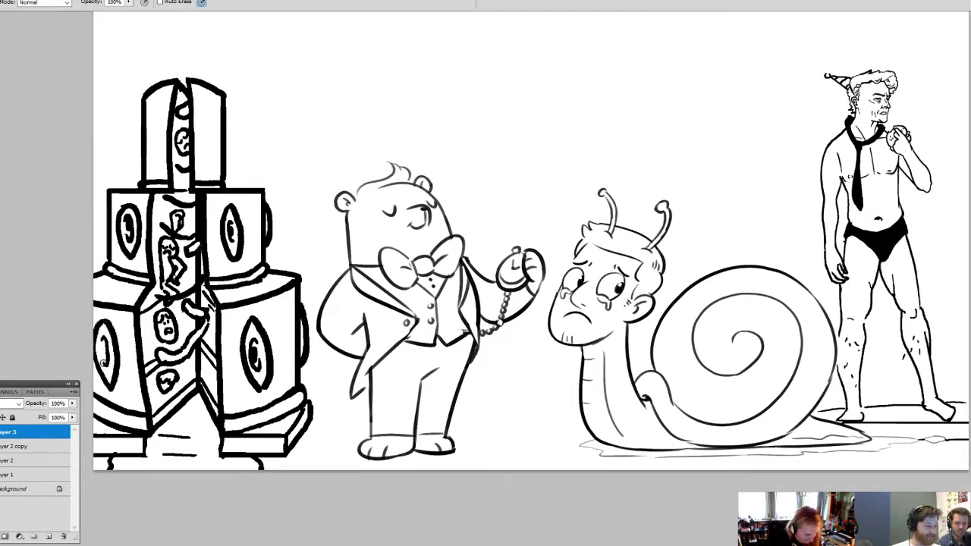
mouse_move(206, 111)
mouse_down()
mouse_move(208, 156)
mouse_move(208, 114)
mouse_move(153, 123)
mouse_move(156, 155)
mouse_move(158, 117)
mouse_up()
drag(224, 112, 229, 158)
mouse_move(137, 112)
mouse_down()
mouse_move(141, 174)
mouse_move(143, 147)
mouse_up()
drag(108, 199, 108, 244)
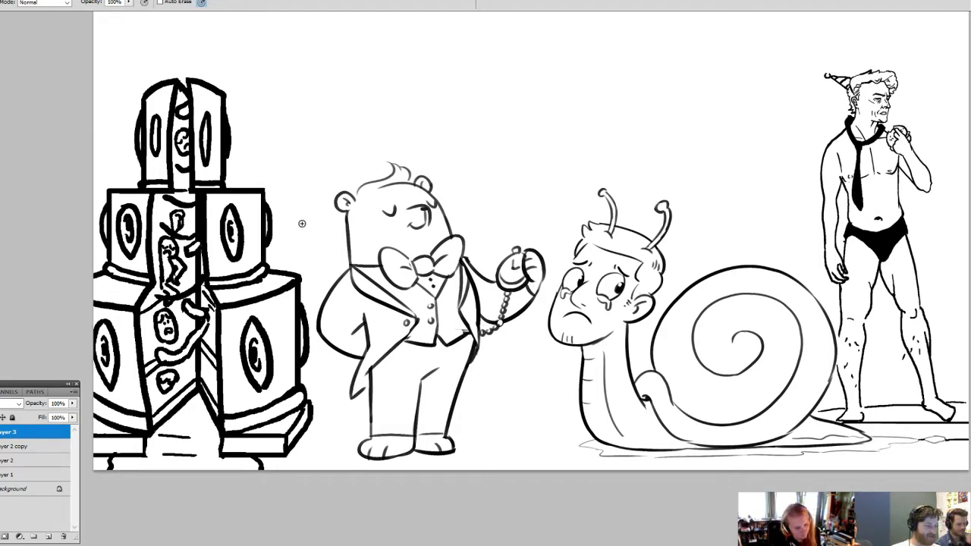
- Draw a candle with tall wavy flame lines on each side of the cake's middle tier
key(z)
alt+click(302, 267)
key(b)
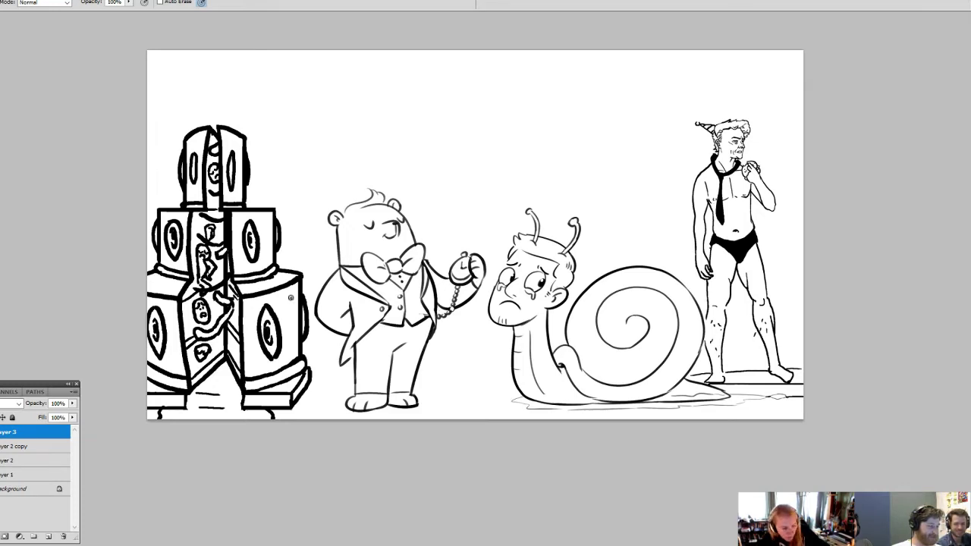
ctrl+click(282, 194)
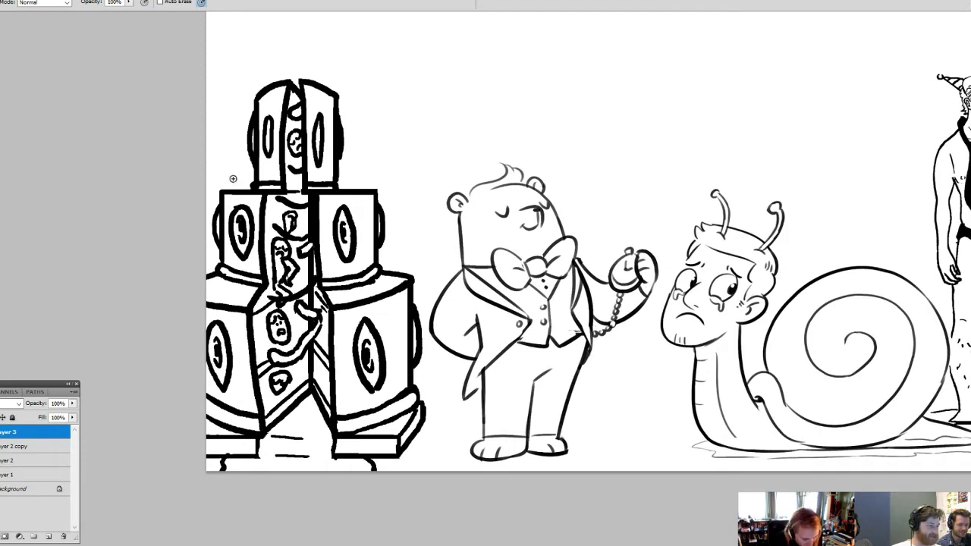
mouse_move(233, 187)
mouse_down()
mouse_move(234, 137)
mouse_move(221, 145)
mouse_move(224, 48)
mouse_up()
mouse_move(242, 143)
mouse_down()
mouse_move(241, 22)
mouse_move(229, 43)
mouse_move(237, 104)
mouse_move(226, 70)
mouse_move(214, 66)
mouse_move(218, 30)
mouse_up()
mouse_move(356, 188)
mouse_down()
mouse_move(350, 154)
mouse_move(365, 142)
mouse_move(368, 153)
mouse_move(363, 43)
mouse_up()
drag(347, 80, 347, 135)
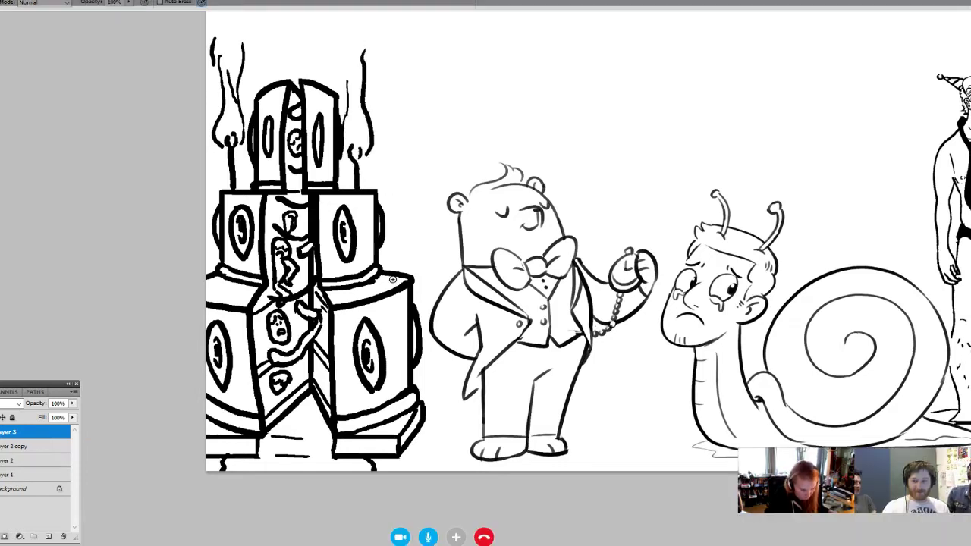
- Add candles with tall wavy flames on both sides of the bottom tier, plus extra wavy strands around the existing flames
mouse_move(393, 278)
mouse_down()
mouse_move(393, 235)
mouse_move(407, 213)
mouse_move(412, 228)
mouse_move(418, 195)
mouse_move(412, 70)
mouse_up()
drag(391, 219, 389, 96)
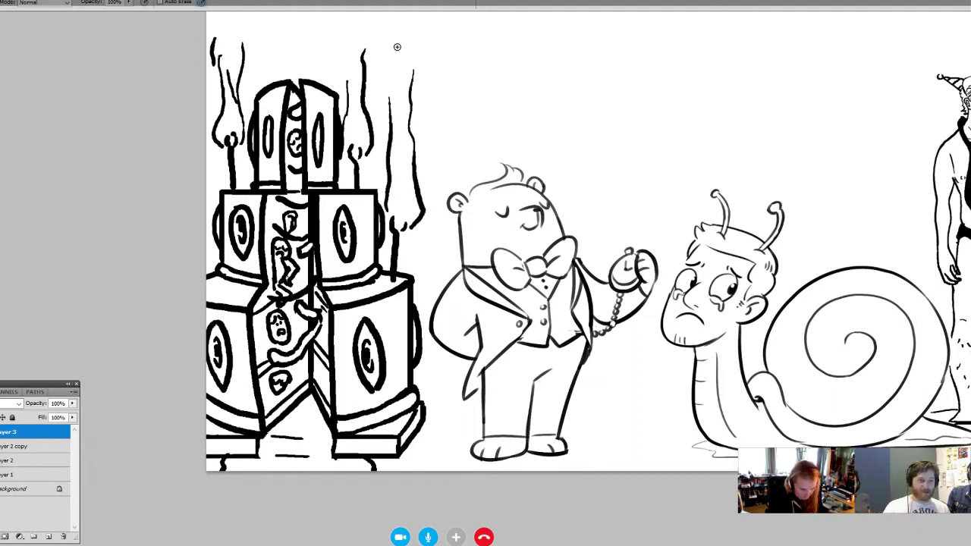
drag(215, 288, 215, 85)
drag(371, 119, 370, 64)
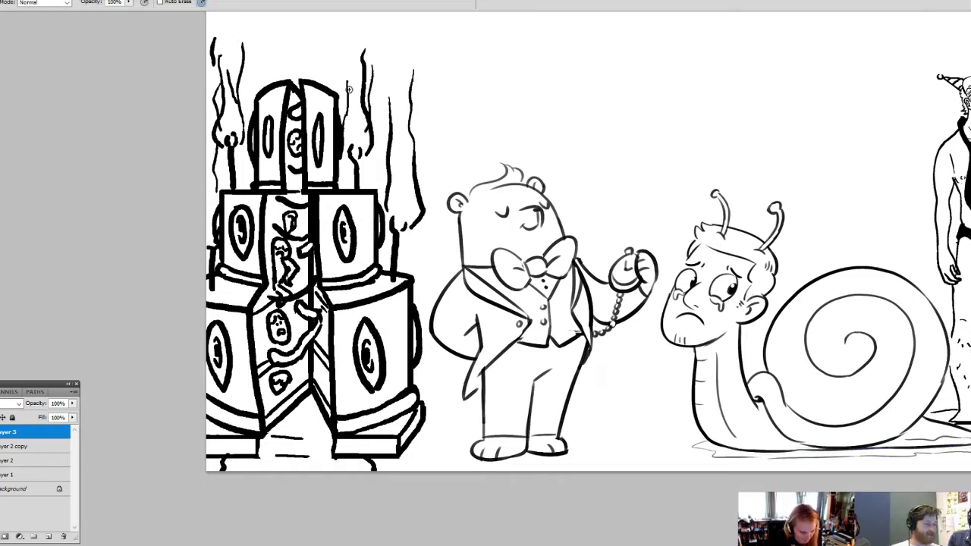
drag(343, 98, 342, 45)
drag(399, 207, 378, 121)
drag(425, 195, 421, 116)
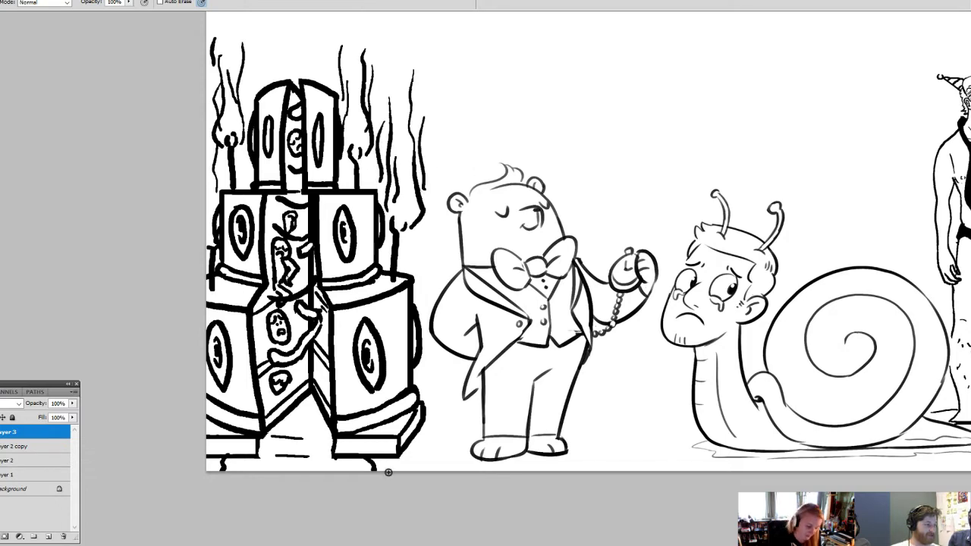
drag(544, 368, 458, 371)
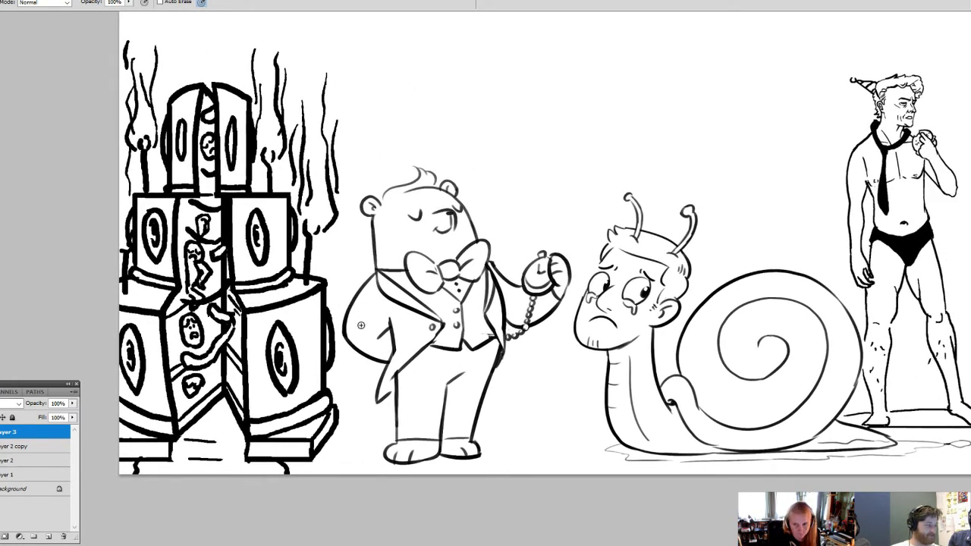
key(z)
alt+click(536, 327)
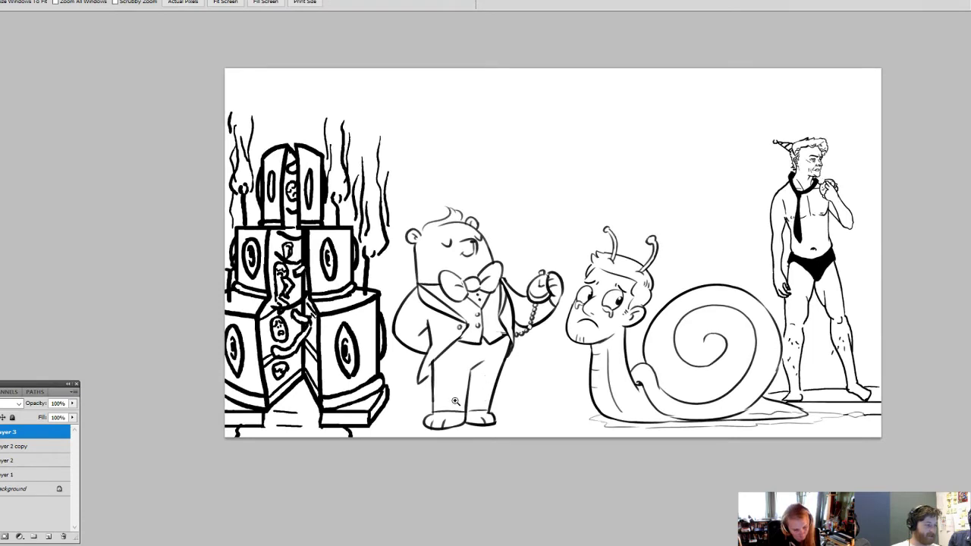
key(b)
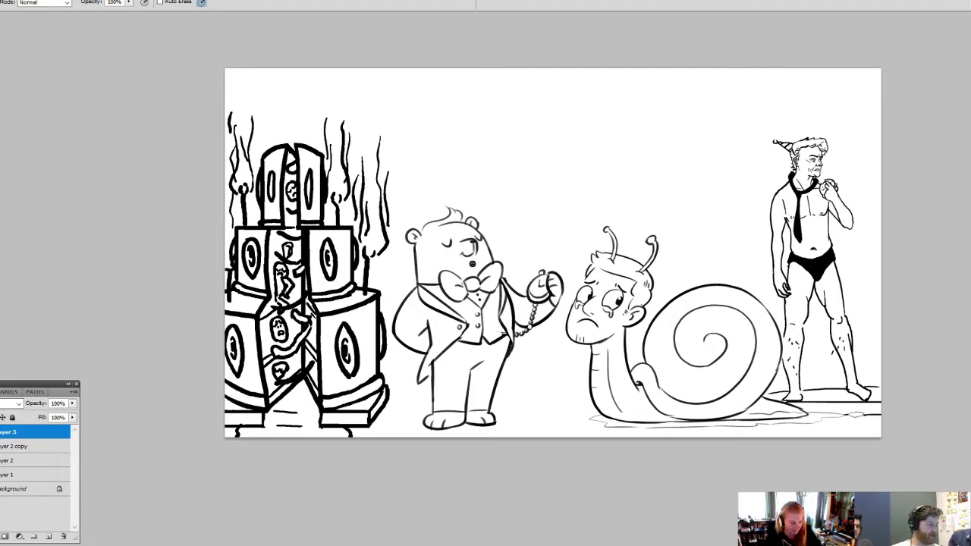
key(z)
click(601, 266)
drag(601, 267, 530, 289)
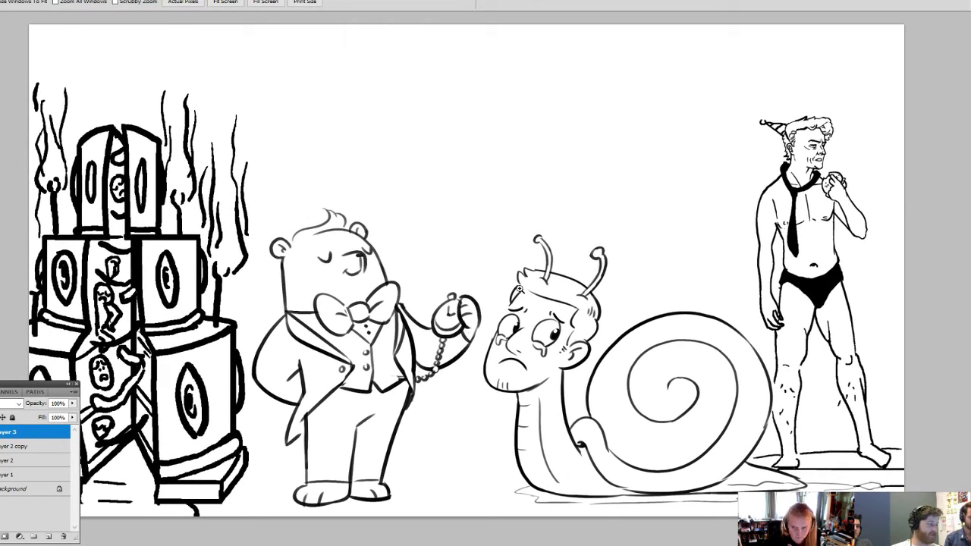
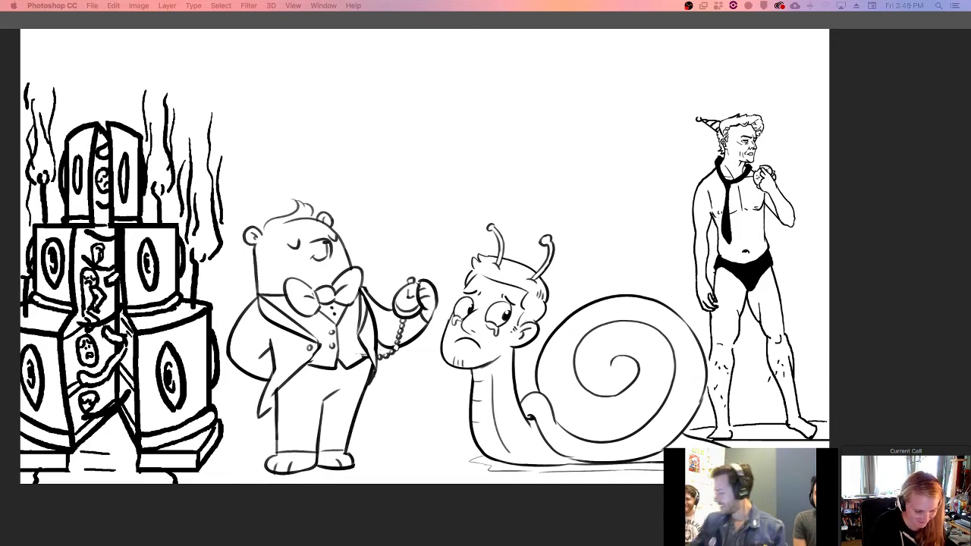
- Show the hidden tools and panels around the drawing and activate the Brush tool
key(Tab)
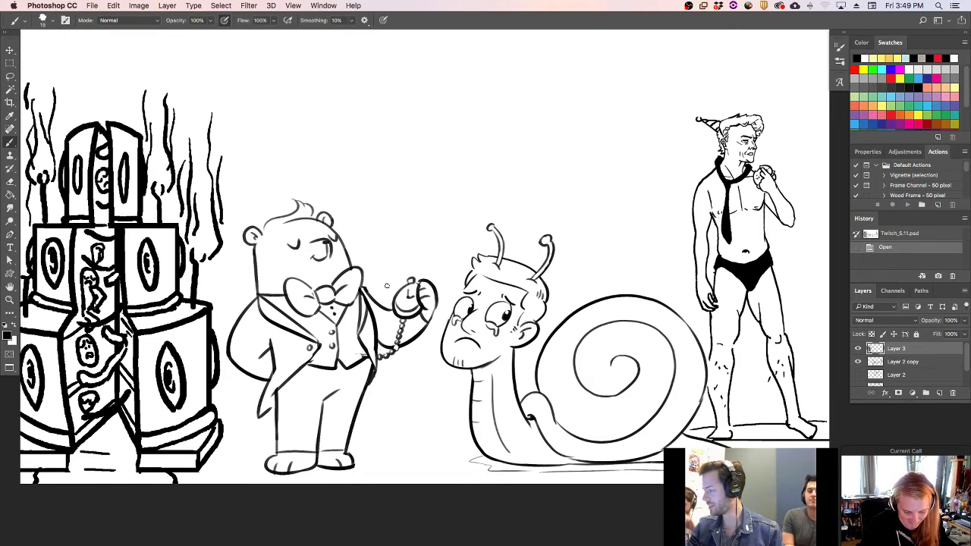
key(z)
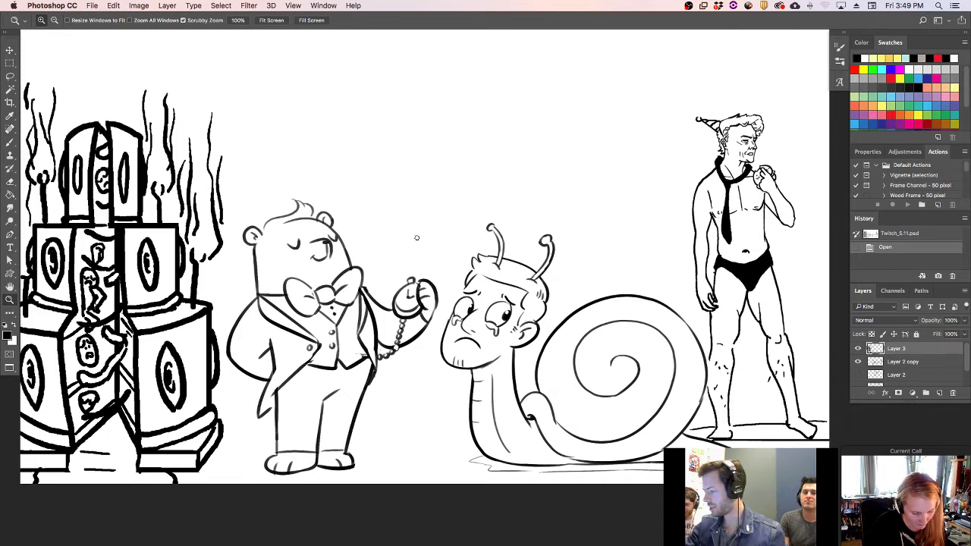
key(b)
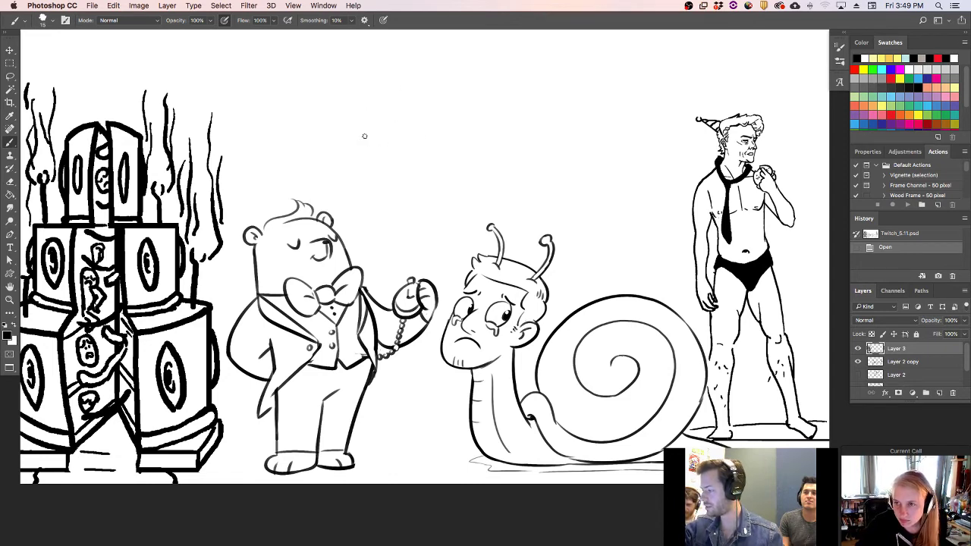
drag(369, 140, 381, 166)
key(super+z)
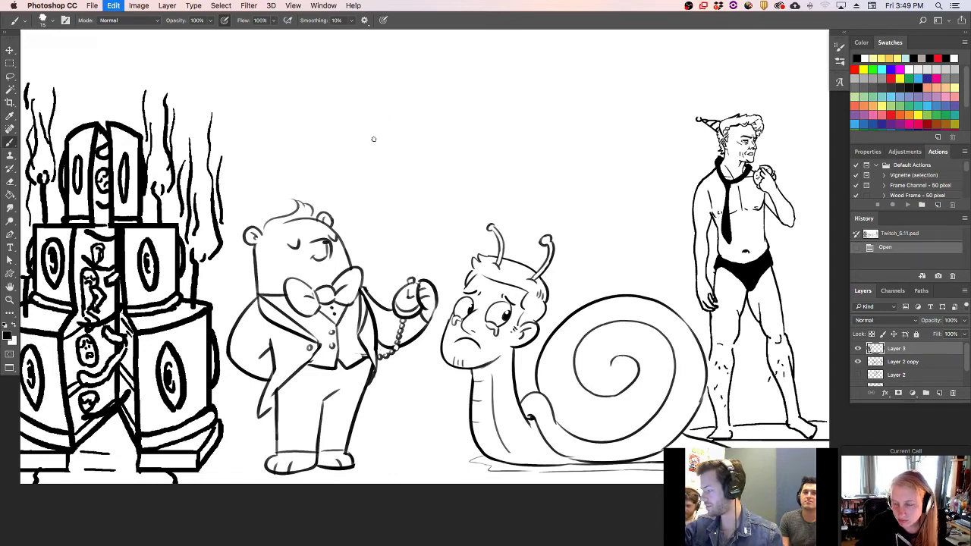
mouse_move(362, 126)
mouse_down()
mouse_move(394, 182)
mouse_move(395, 173)
mouse_move(386, 182)
mouse_move(423, 148)
mouse_move(416, 160)
mouse_move(419, 120)
mouse_up()
key(super+alt+z)
key(super+alt+z)
key(super+alt+z)
key(super+alt+z)
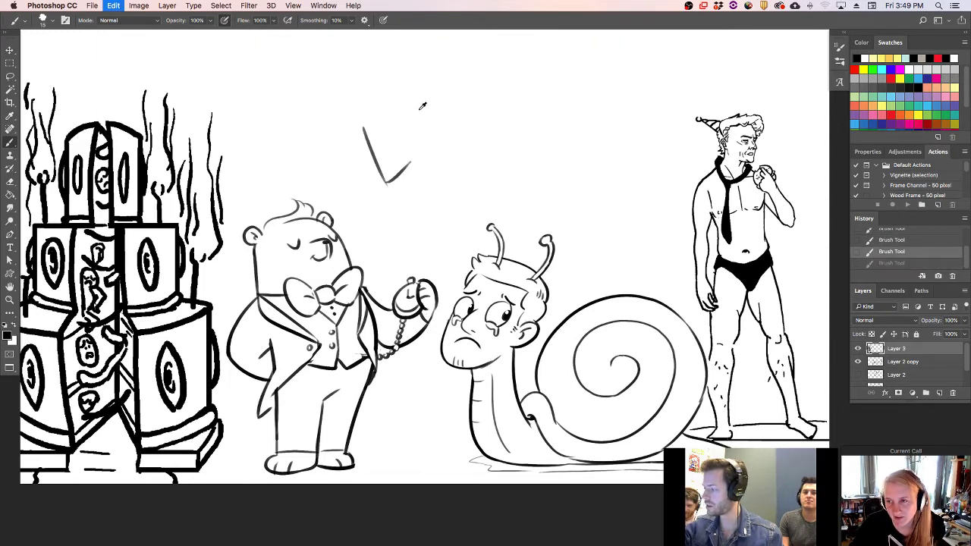
drag(371, 126, 375, 165)
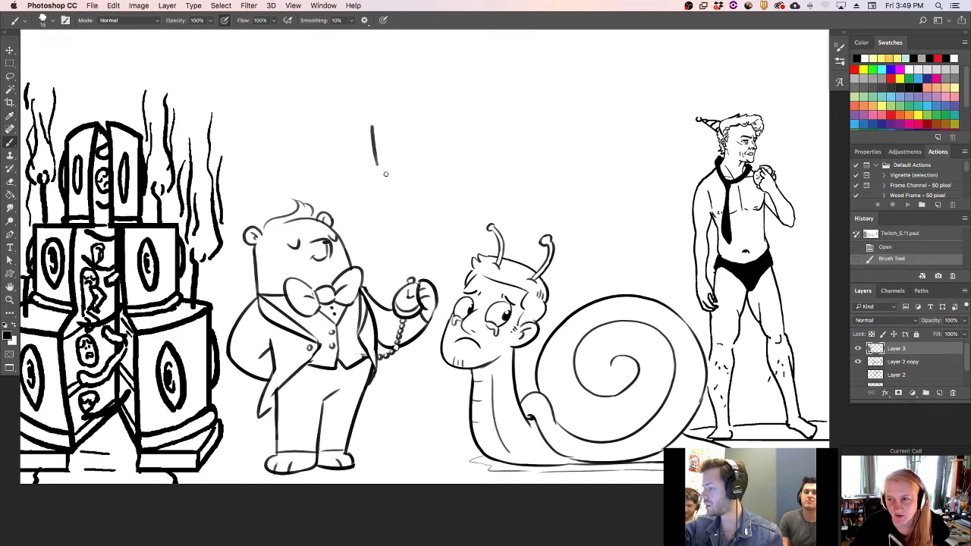
key(super+z)
- Sketch a man's head above the bear with an angular jaw, sideburn, ear, oversized rolled quiff and spiky ponytail
mouse_move(369, 114)
mouse_down()
mouse_move(375, 173)
mouse_move(377, 161)
mouse_move(379, 171)
mouse_move(424, 151)
mouse_move(417, 154)
mouse_move(417, 125)
mouse_up()
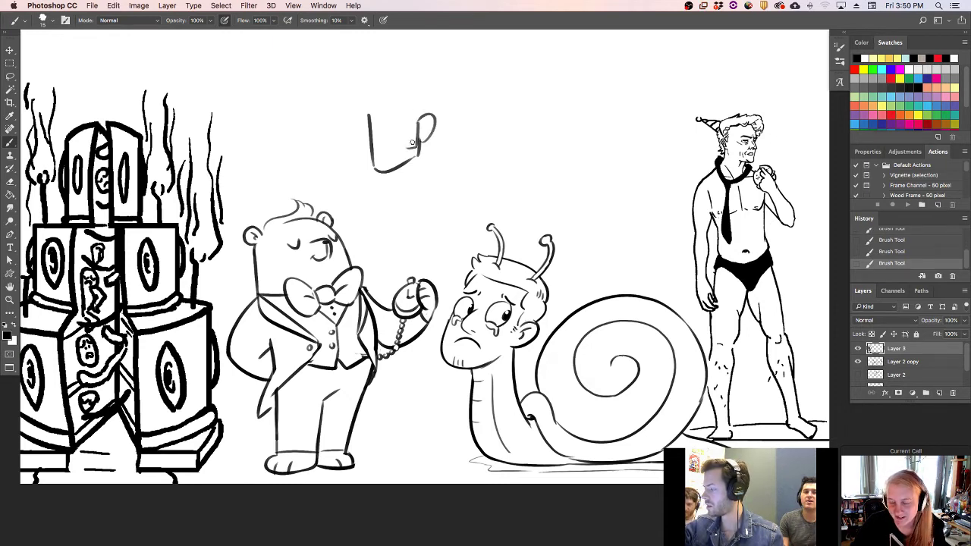
drag(408, 153, 409, 108)
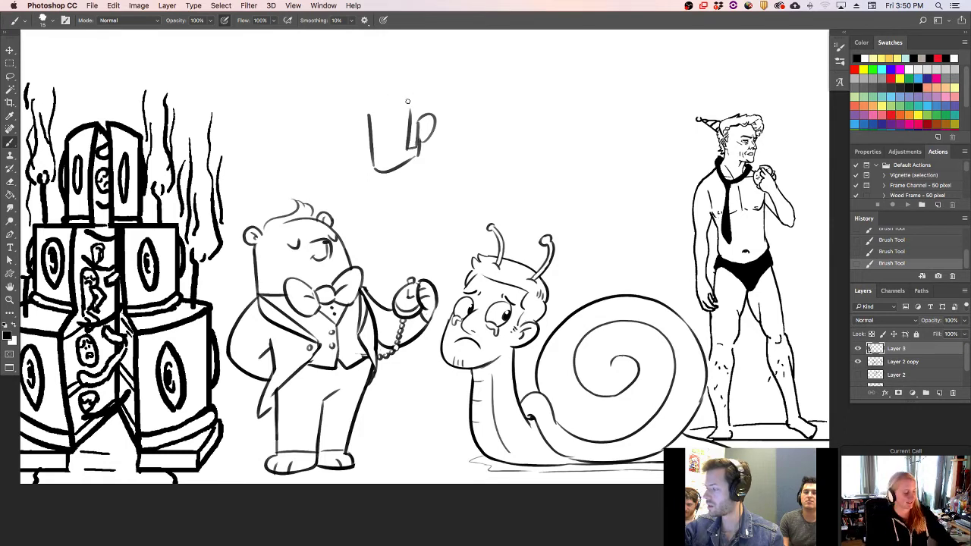
mouse_move(412, 111)
mouse_down()
mouse_move(380, 113)
mouse_move(304, 85)
mouse_move(347, 74)
mouse_move(438, 93)
mouse_move(455, 69)
mouse_move(454, 82)
mouse_move(428, 67)
mouse_move(472, 65)
mouse_move(472, 51)
mouse_move(447, 60)
mouse_move(477, 85)
mouse_move(460, 66)
mouse_move(465, 78)
mouse_up()
key(super+z)
key(super+z)
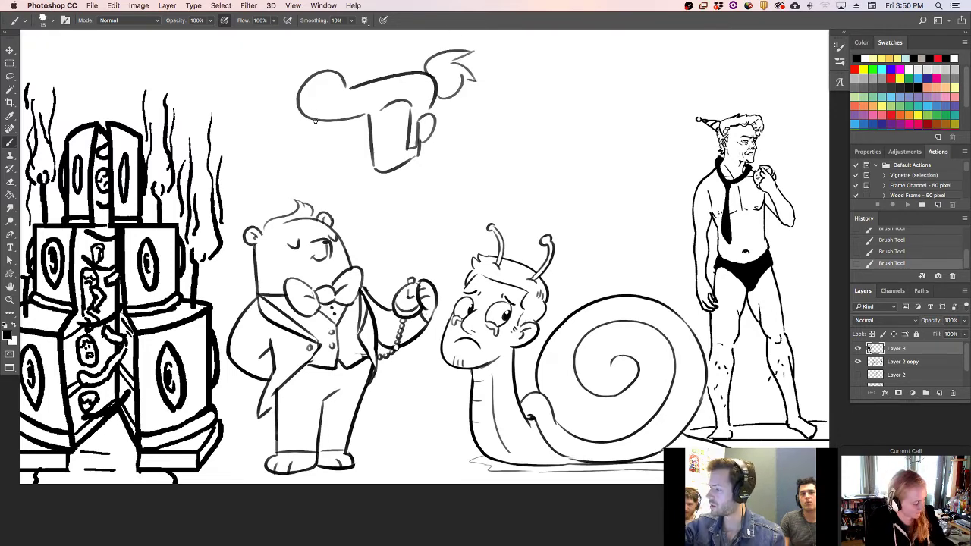
drag(325, 119, 312, 76)
drag(332, 118, 324, 76)
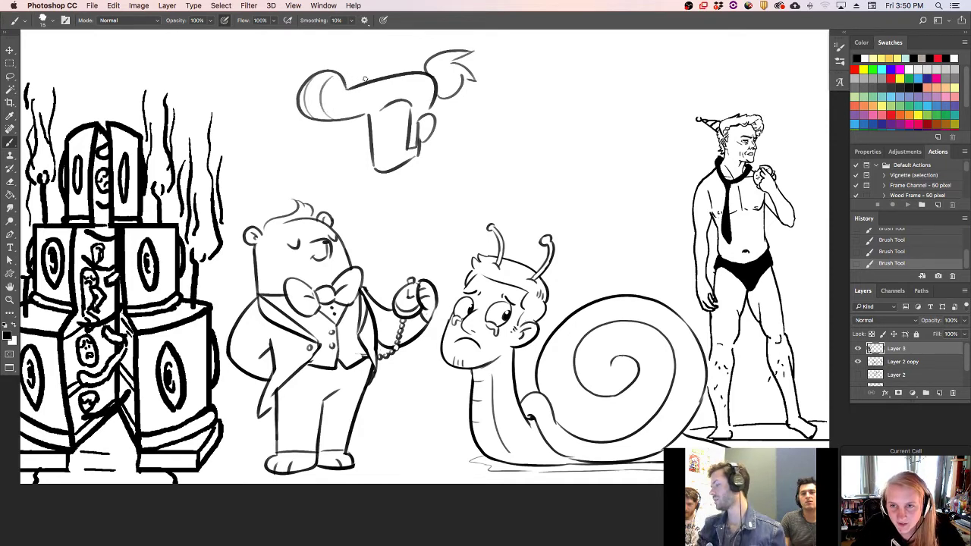
mouse_move(419, 135)
mouse_down()
mouse_move(428, 125)
mouse_move(402, 98)
mouse_move(419, 95)
mouse_up()
- Draw the face with thick angry eyebrows, small oval eyes, a narrow nose and a sly smile
key(z)
key(b)
mouse_move(387, 147)
mouse_down()
mouse_move(386, 156)
mouse_move(423, 126)
mouse_up()
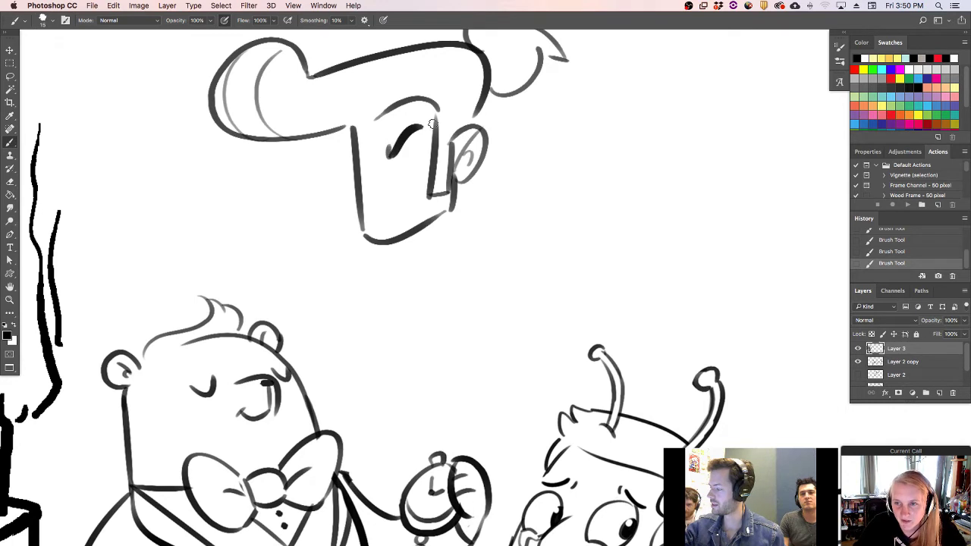
mouse_move(378, 158)
mouse_down()
mouse_move(358, 136)
mouse_move(381, 184)
mouse_move(420, 147)
mouse_move(423, 129)
mouse_up()
key(super+z)
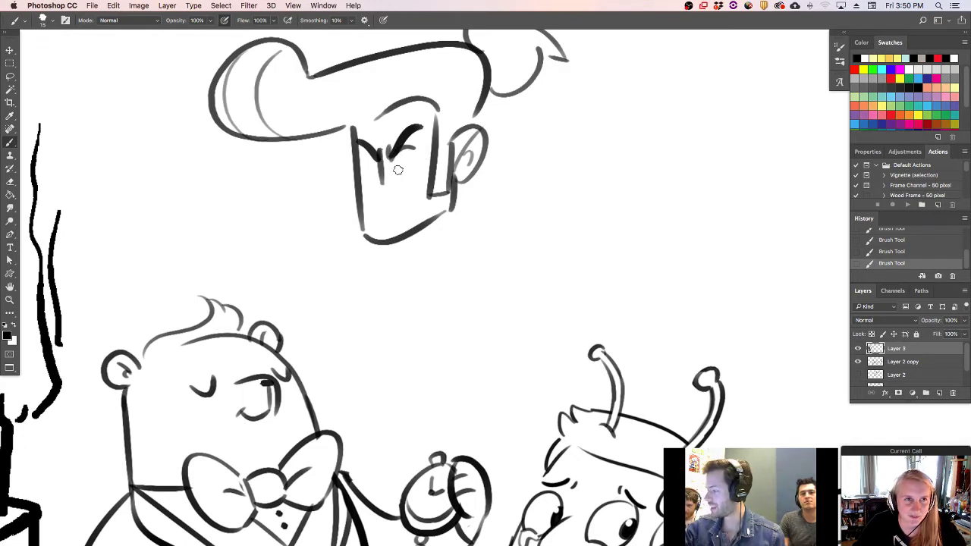
drag(381, 152, 363, 167)
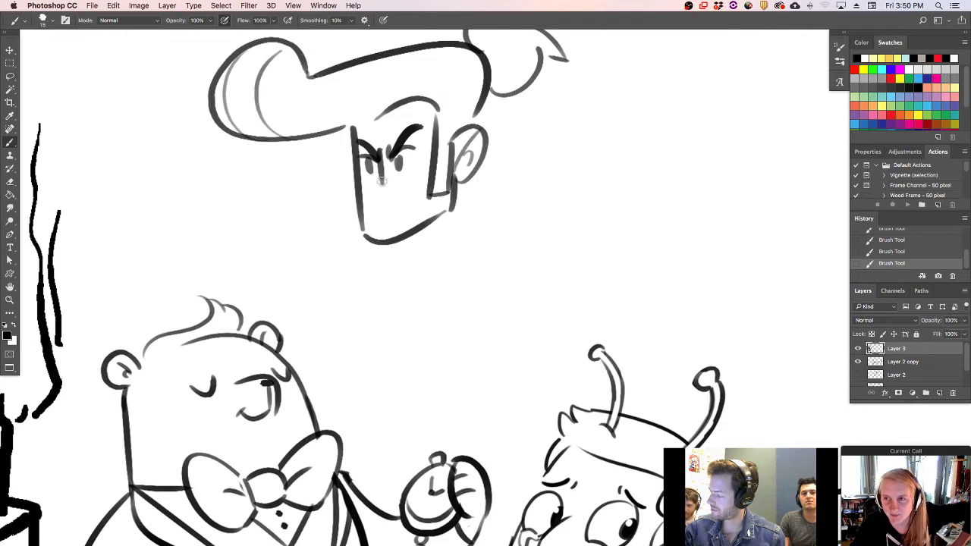
mouse_move(376, 193)
mouse_down()
mouse_move(392, 195)
mouse_move(386, 209)
mouse_move(422, 183)
mouse_move(383, 209)
mouse_move(371, 200)
mouse_up()
key(alt+super+z)
key(alt+super+z)
- Add a short stroke behind the ear, erase beneath the sideburn and retouch the jaw line
key(z)
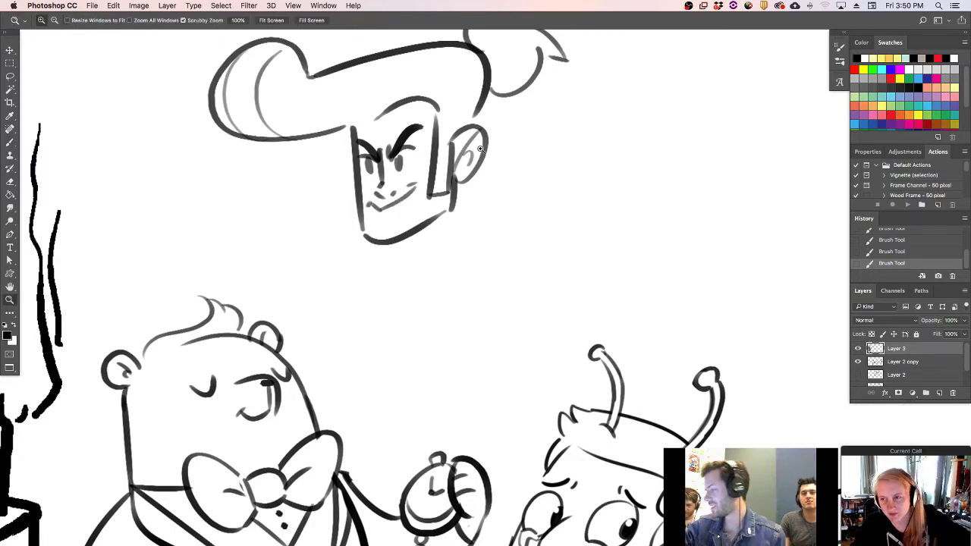
drag(466, 158, 447, 162)
key(b)
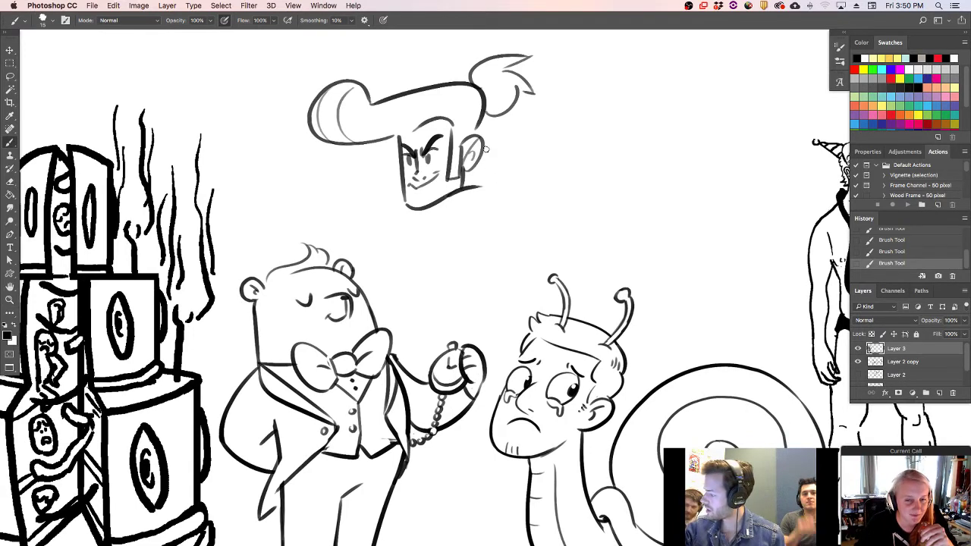
drag(483, 145, 493, 151)
key(super+z)
key(super+z)
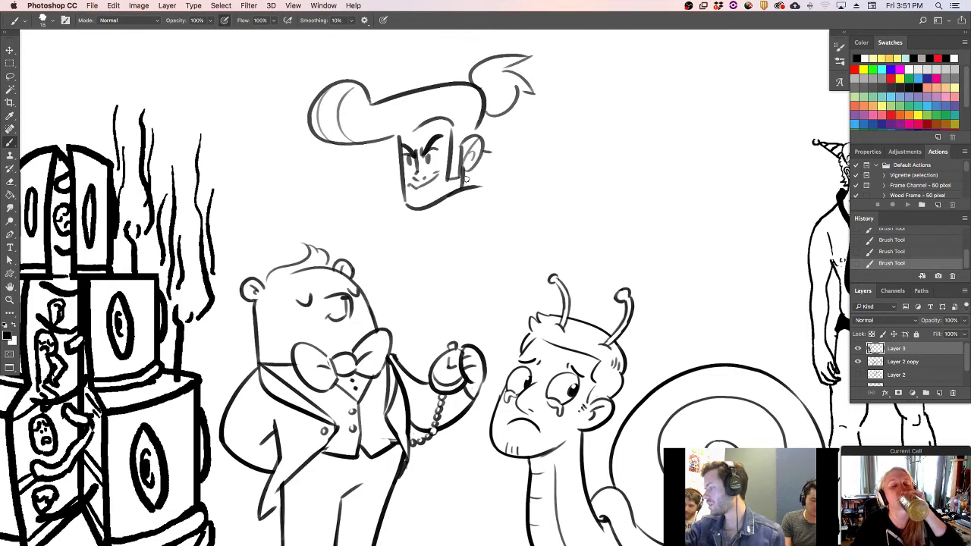
key(e)
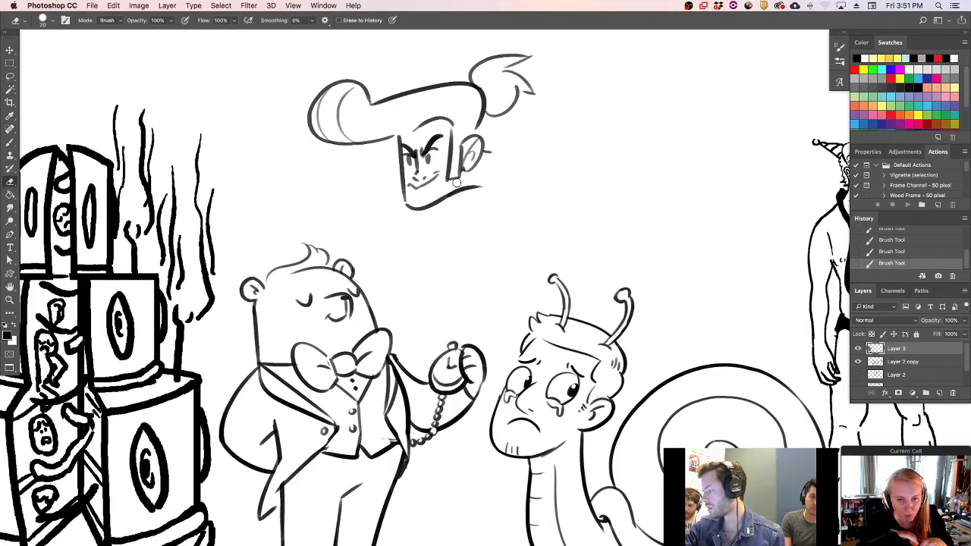
click(457, 185)
key(b)
drag(444, 198, 454, 190)
- Sketch faint guide strokes beside the chin and two long slanted lines extending from the front of the face
key(z)
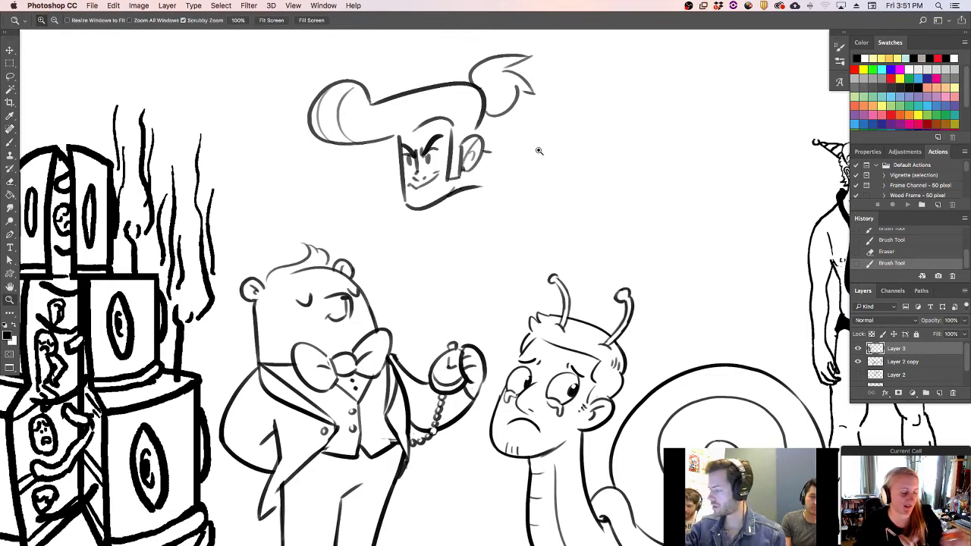
key(b)
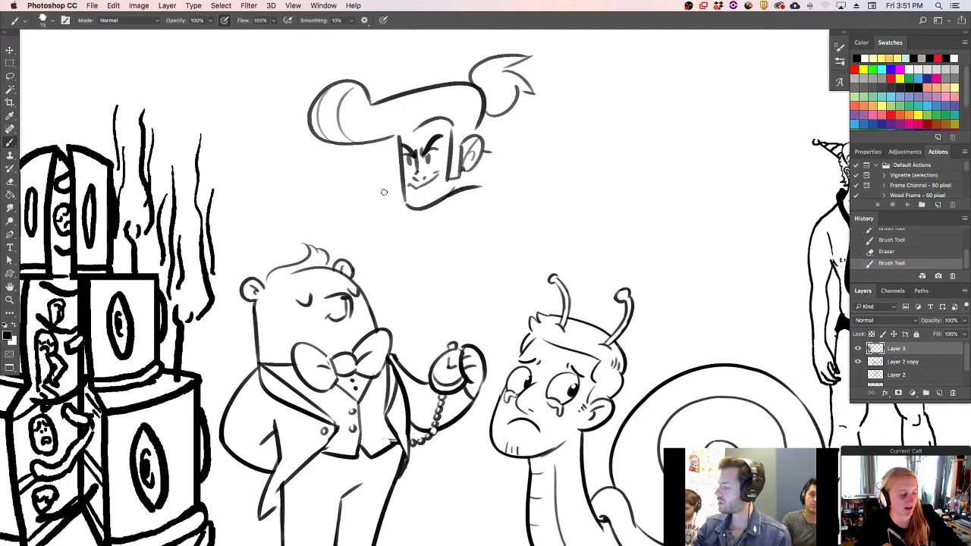
mouse_move(485, 192)
mouse_down()
mouse_move(547, 188)
mouse_move(535, 191)
mouse_move(524, 147)
mouse_up()
drag(398, 193, 391, 171)
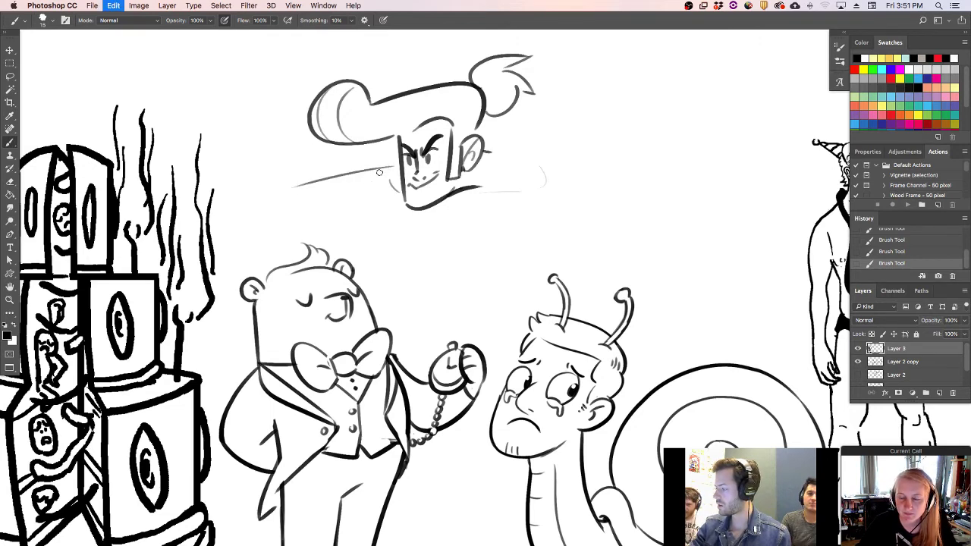
drag(392, 161, 329, 184)
key(super+z)
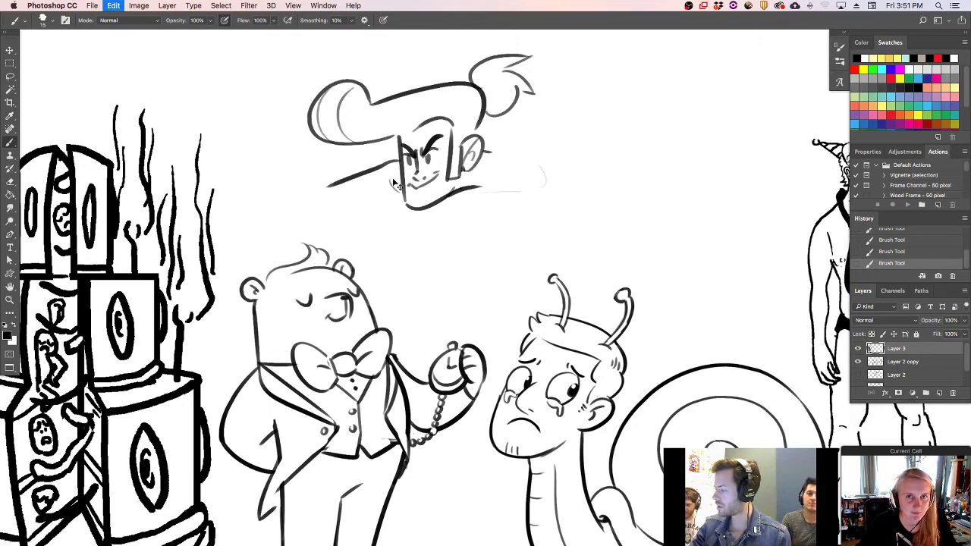
drag(385, 169, 304, 192)
drag(396, 202, 299, 217)
- Cut the lassoed quiff man's head out of its layer, paste it in place on a new layer and shift it slightly toward the snail
key(z)
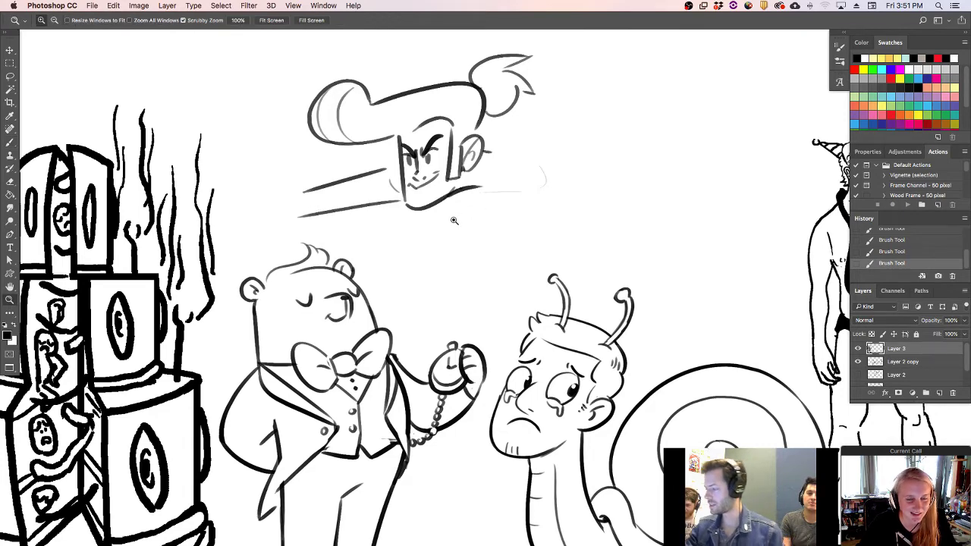
alt+click(454, 219)
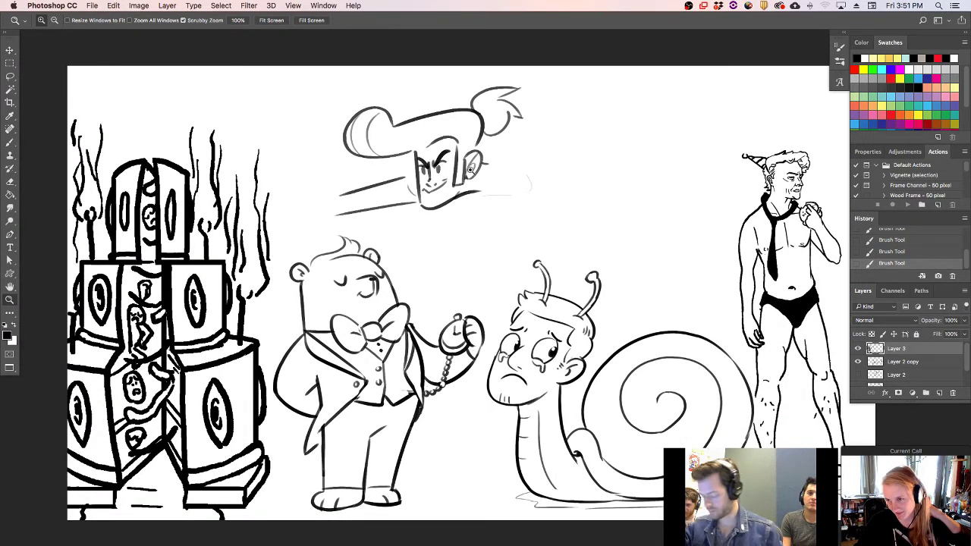
key(v)
key(l)
mouse_move(485, 228)
mouse_down()
mouse_move(310, 212)
mouse_move(465, 71)
mouse_move(576, 194)
mouse_move(499, 206)
mouse_up()
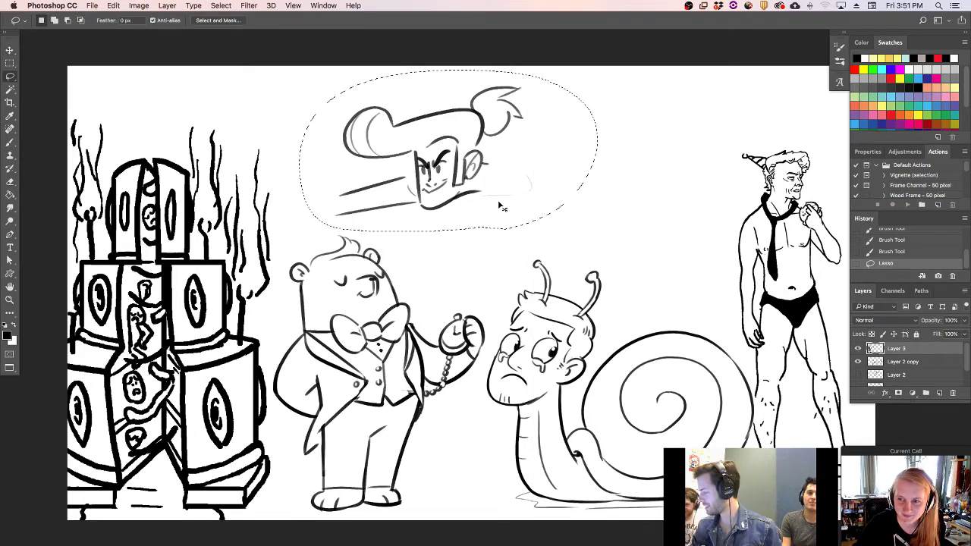
key(super+x)
key(super+shift+v)
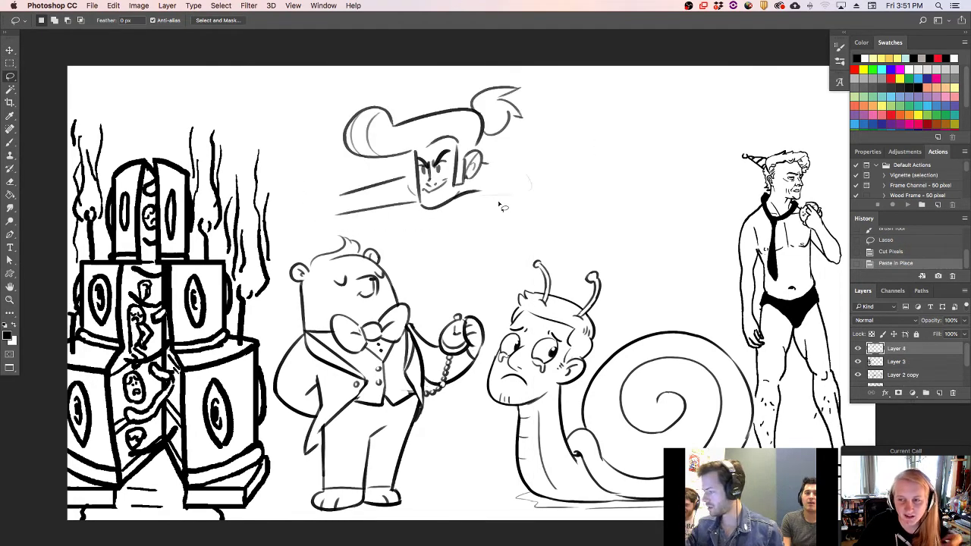
key(v)
drag(546, 190, 573, 186)
- Extend the man's outstretched forearm beyond the face and sketch his shoulder, back line and hanging upper arm behind the head
key(b)
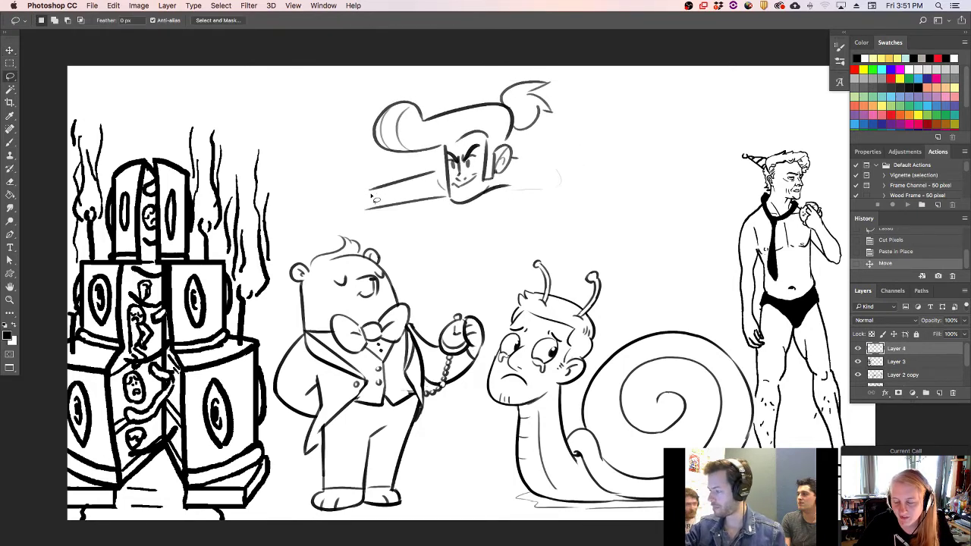
drag(370, 191, 290, 214)
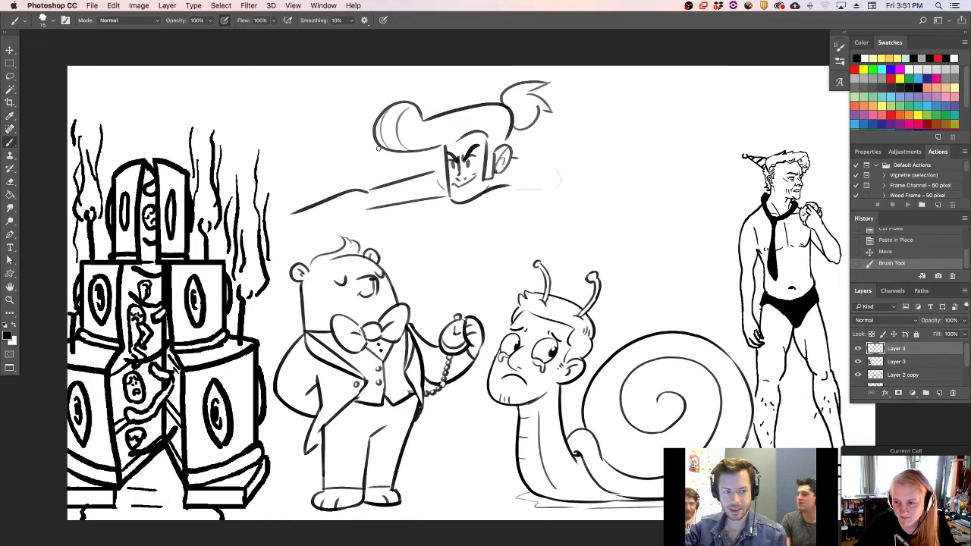
mouse_move(369, 208)
mouse_down()
mouse_move(343, 219)
mouse_move(301, 201)
mouse_move(292, 223)
mouse_up()
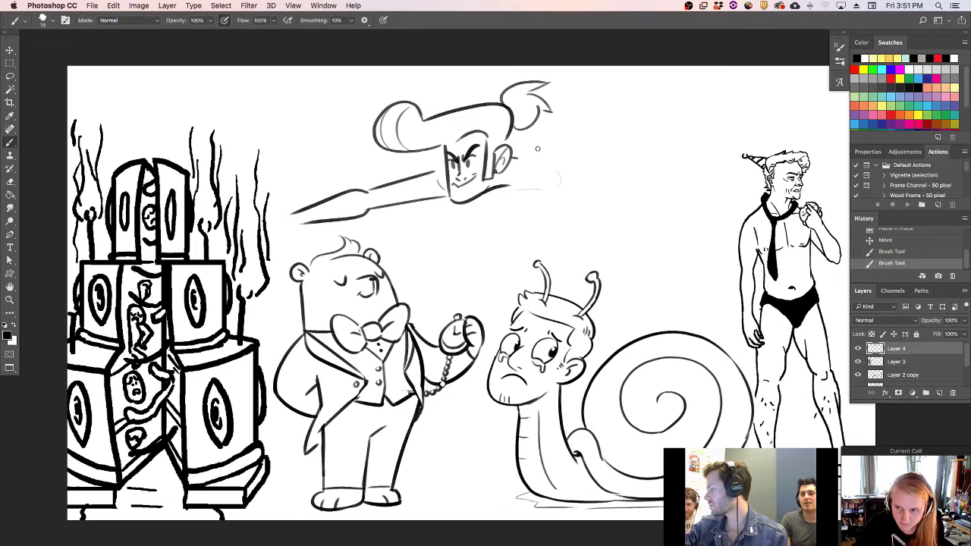
drag(522, 155, 552, 148)
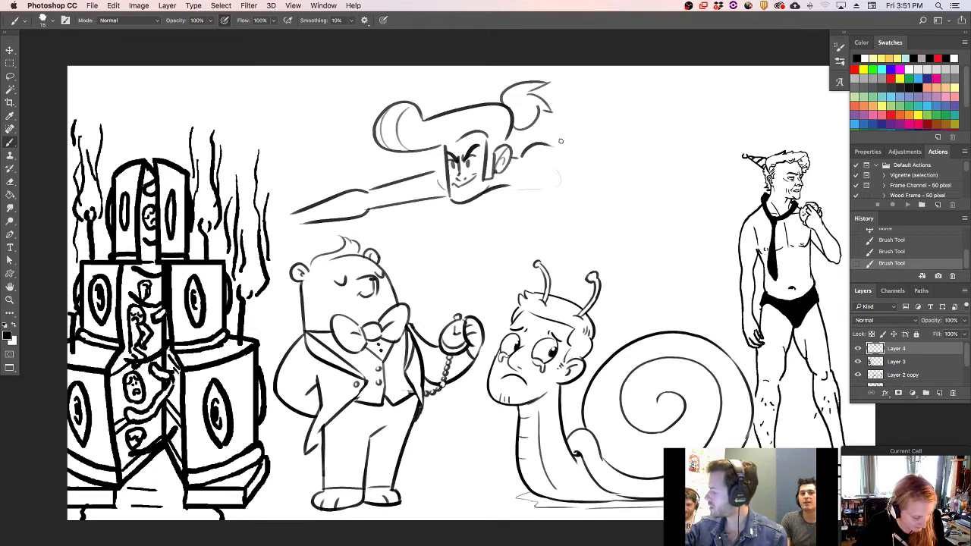
mouse_move(554, 149)
mouse_down()
mouse_move(632, 132)
mouse_move(648, 141)
mouse_move(629, 138)
mouse_move(605, 208)
mouse_up()
drag(606, 147, 600, 193)
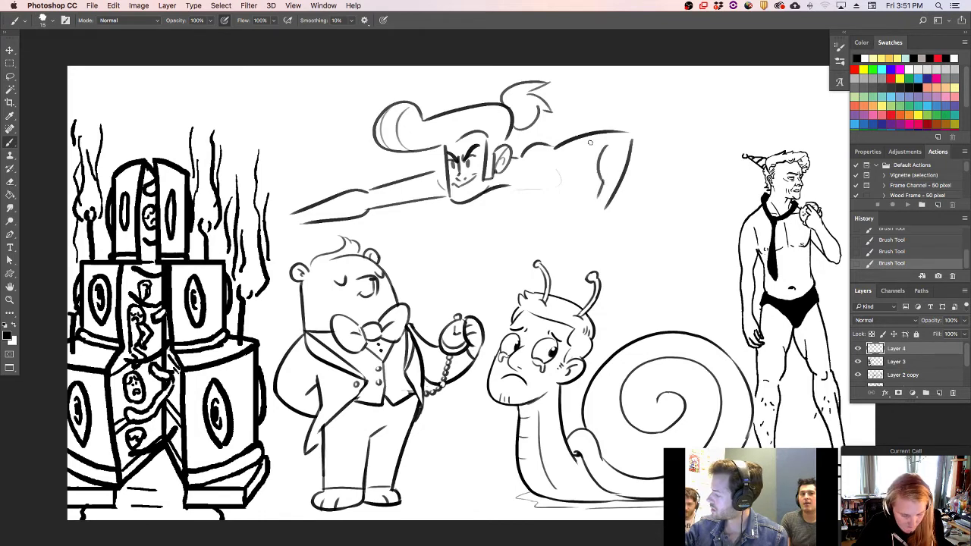
- Sketch an open hand with spread fingers at the end of the outstretched arm, erasing the arm lines that cross it
drag(299, 212, 300, 183)
key(super+z)
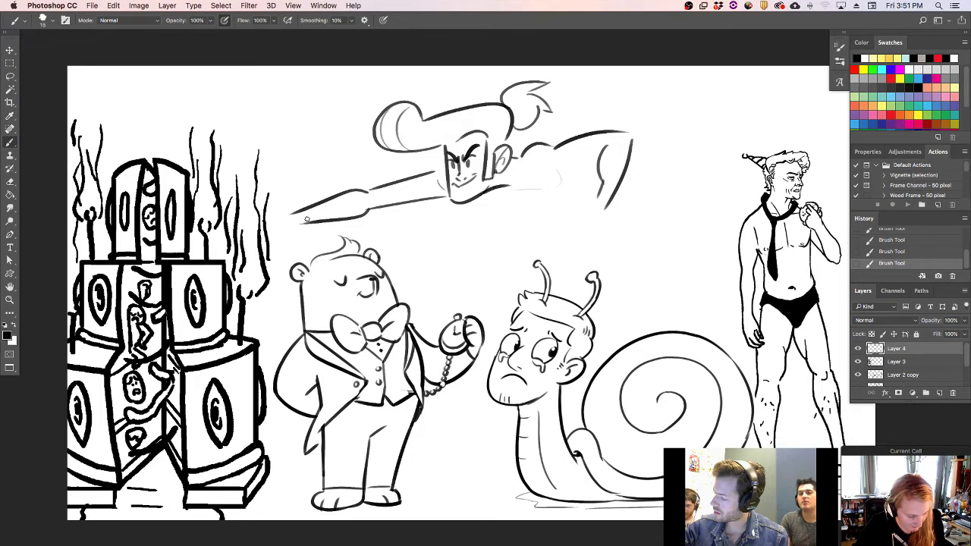
mouse_move(307, 221)
mouse_down()
mouse_move(315, 177)
mouse_move(300, 198)
mouse_move(286, 159)
mouse_move(293, 195)
mouse_move(282, 176)
mouse_up()
key(super+z)
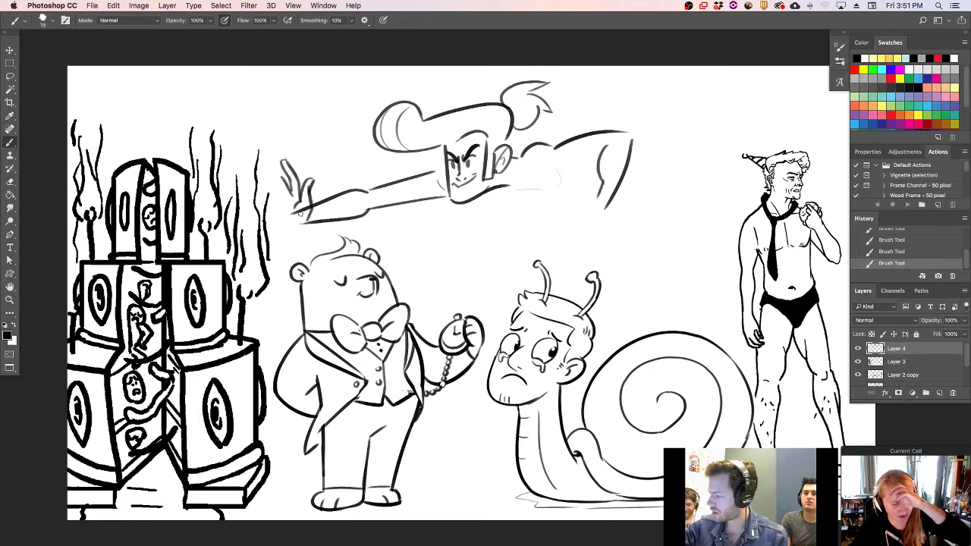
key(e)
drag(307, 208, 295, 216)
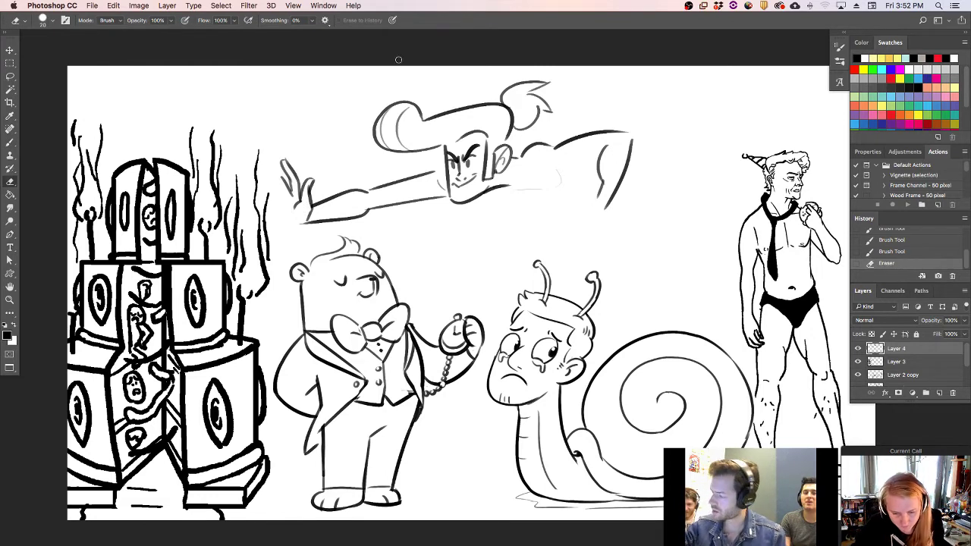
key(b)
mouse_move(281, 180)
mouse_down()
mouse_move(265, 167)
mouse_move(296, 196)
mouse_move(264, 185)
mouse_up()
key(e)
key(b)
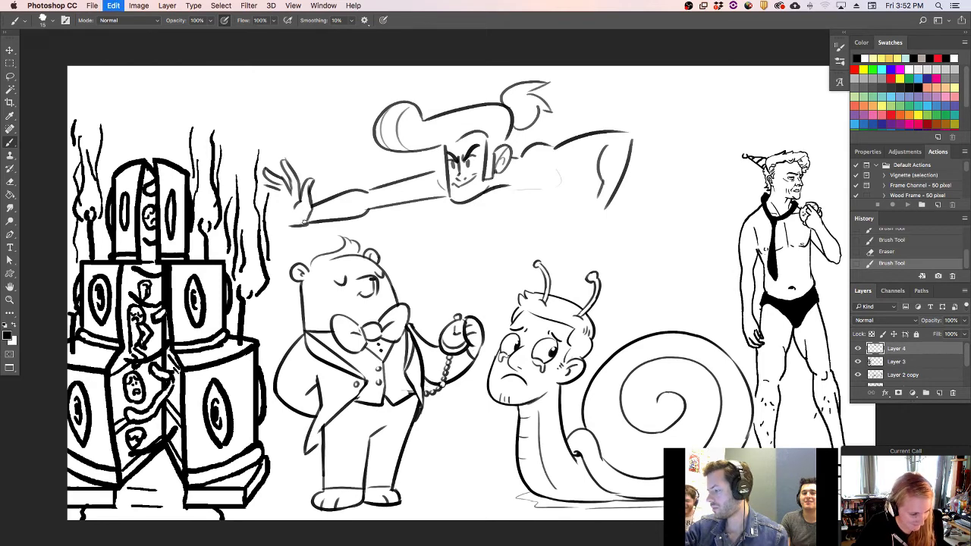
- Replace the spread fingers with a rounded gloved hand reaching forward and a flared cuff at the wrist
key(e)
mouse_move(267, 182)
mouse_down()
mouse_move(274, 188)
mouse_move(270, 169)
mouse_move(285, 181)
mouse_move(290, 164)
mouse_move(298, 218)
mouse_move(309, 186)
mouse_move(307, 216)
mouse_move(314, 180)
mouse_move(322, 222)
mouse_move(299, 217)
mouse_move(316, 160)
mouse_move(328, 226)
mouse_move(285, 210)
mouse_move(324, 179)
mouse_move(309, 201)
mouse_move(295, 159)
mouse_move(275, 161)
mouse_up()
key(b)
mouse_move(287, 218)
mouse_down()
mouse_move(281, 189)
mouse_move(296, 163)
mouse_move(290, 195)
mouse_move(311, 208)
mouse_move(342, 187)
mouse_move(343, 225)
mouse_up()
key(e)
key(b)
key(e)
key(b)
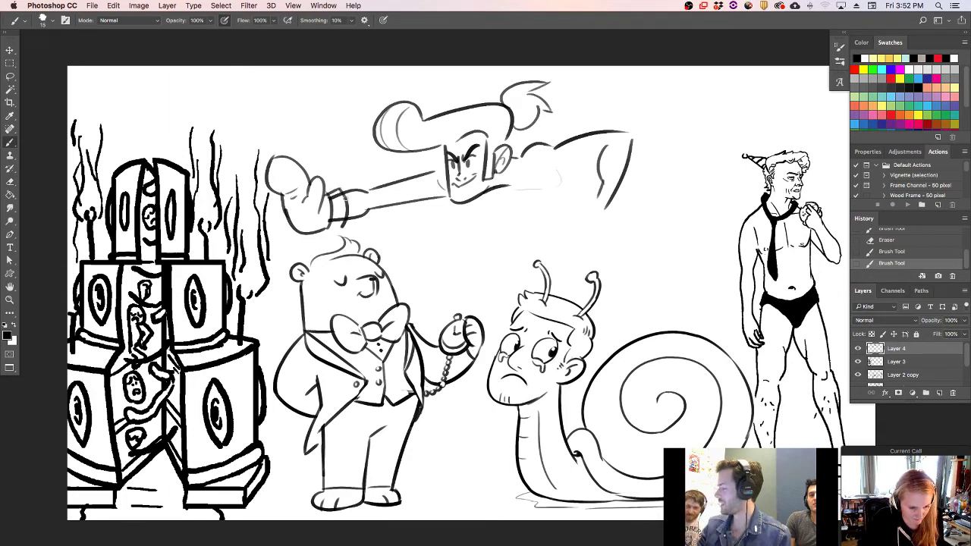
key(e)
mouse_move(330, 221)
mouse_down()
mouse_move(342, 218)
mouse_move(331, 199)
mouse_move(338, 205)
mouse_move(348, 188)
mouse_up()
- Draw the hanging arm's flared glove cuff, forearm and closed fist above the snail, cleaning up overlapping lines
key(b)
mouse_move(605, 173)
mouse_down()
mouse_move(595, 185)
mouse_move(629, 177)
mouse_move(592, 212)
mouse_up()
mouse_move(632, 183)
mouse_down()
mouse_move(613, 220)
mouse_move(621, 251)
mouse_move(594, 234)
mouse_move(603, 251)
mouse_move(591, 232)
mouse_move(602, 252)
mouse_move(591, 244)
mouse_up()
key(super+z)
key(super+z)
key(e)
drag(603, 192, 600, 185)
- Sketch the curved chest outline beneath the man's chin, undoing the unwanted strokes
key(b)
mouse_move(483, 200)
mouse_down()
mouse_move(530, 209)
mouse_move(552, 199)
mouse_up()
key(super+z)
mouse_move(484, 200)
mouse_down()
mouse_move(569, 181)
mouse_move(535, 208)
mouse_move(486, 201)
mouse_move(577, 196)
mouse_up()
key(super+z)
key(super+z)
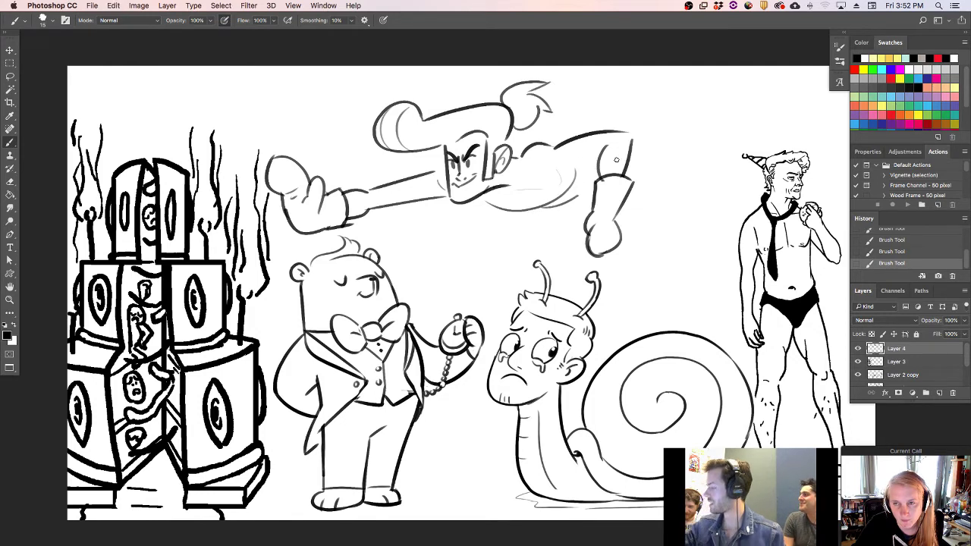
- Erase the straight outlines of the outstretched arm and redraw them as muscular contours between glove and face
key(e)
mouse_move(346, 189)
mouse_down()
mouse_move(402, 176)
mouse_move(369, 176)
mouse_move(399, 204)
mouse_move(374, 212)
mouse_move(377, 188)
mouse_move(370, 218)
mouse_move(394, 205)
mouse_move(367, 211)
mouse_move(390, 195)
mouse_move(389, 186)
mouse_move(368, 188)
mouse_move(414, 198)
mouse_move(379, 211)
mouse_move(391, 196)
mouse_move(403, 209)
mouse_move(357, 220)
mouse_move(384, 207)
mouse_move(378, 187)
mouse_move(446, 162)
mouse_up()
key(b)
key(e)
key(b)
key(e)
key(b)
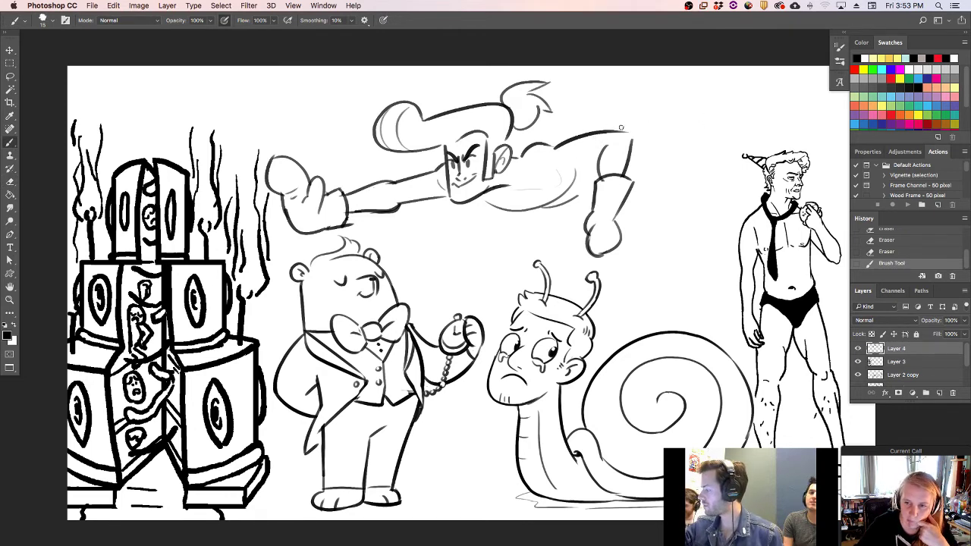
- Draw two rounded humps above the man's back and reinforce the shoulder and chest curves
mouse_move(560, 142)
mouse_down()
mouse_move(590, 113)
mouse_move(653, 129)
mouse_move(599, 129)
mouse_move(642, 126)
mouse_move(649, 110)
mouse_move(598, 127)
mouse_move(645, 112)
mouse_up()
key(super+z)
key(super+z)
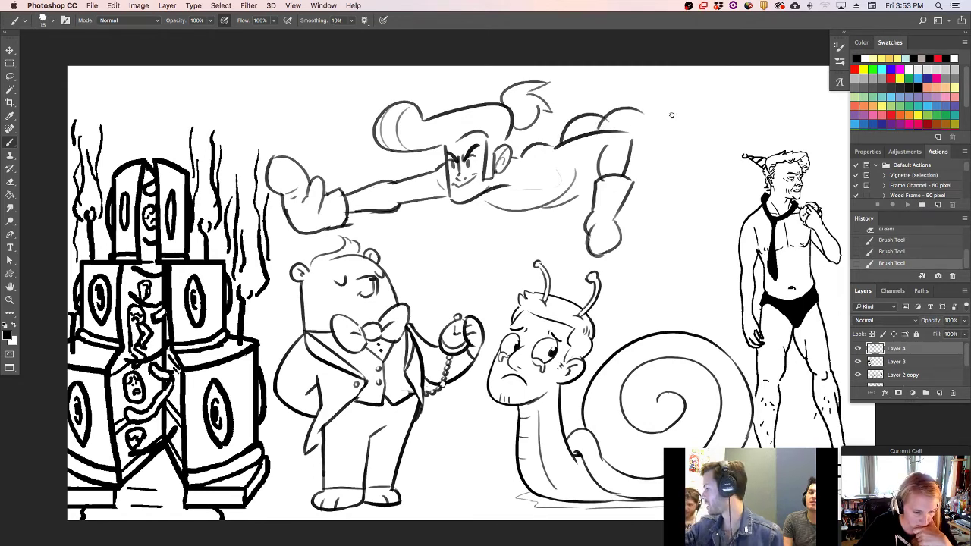
drag(524, 152, 540, 184)
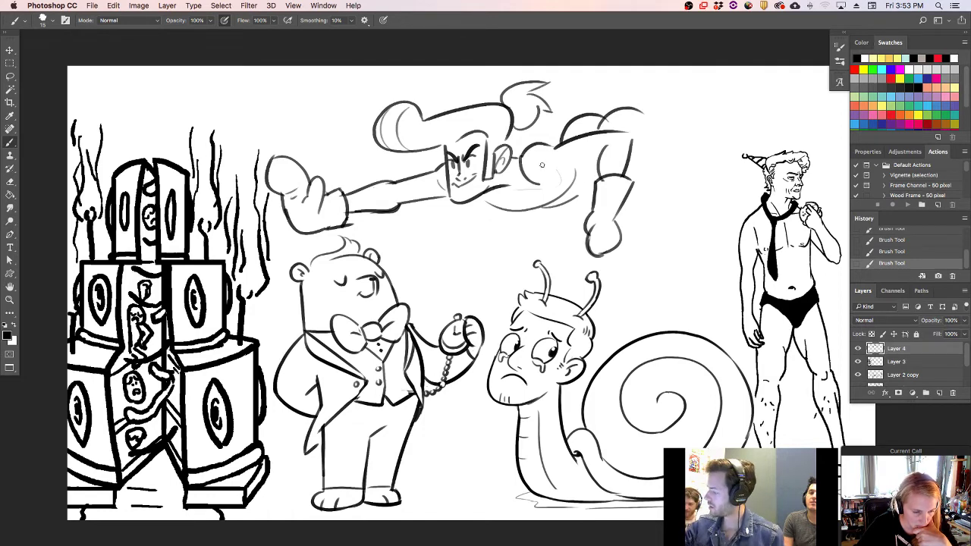
mouse_move(483, 196)
mouse_down()
mouse_move(500, 209)
mouse_move(542, 194)
mouse_up()
mouse_move(522, 156)
mouse_down()
mouse_move(521, 175)
mouse_move(543, 186)
mouse_up()
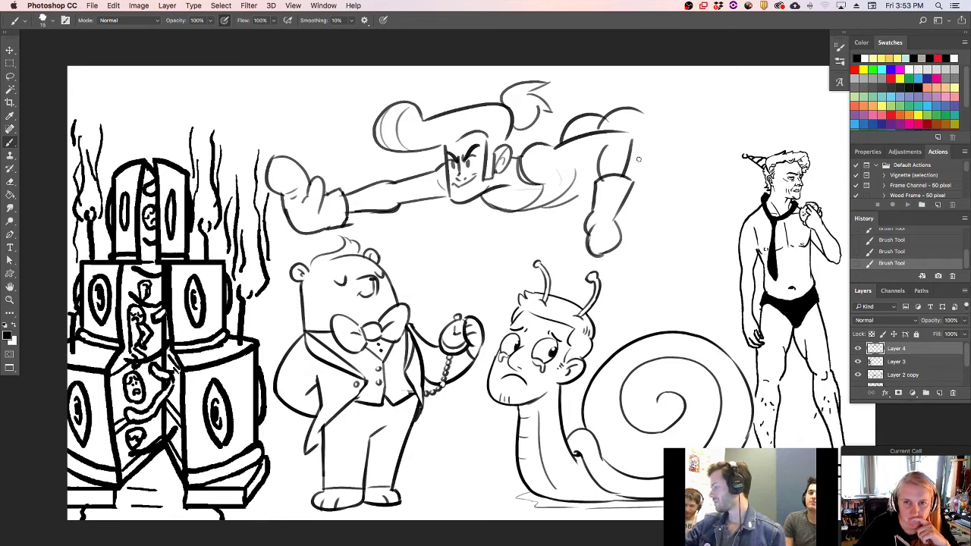
- Erase the fist from the hanging arm and redraw the upper arm contour from the back to the shoulder
key(e)
mouse_move(591, 212)
mouse_down()
mouse_move(589, 251)
mouse_move(604, 255)
mouse_move(622, 238)
mouse_move(591, 216)
mouse_up()
drag(610, 182, 605, 179)
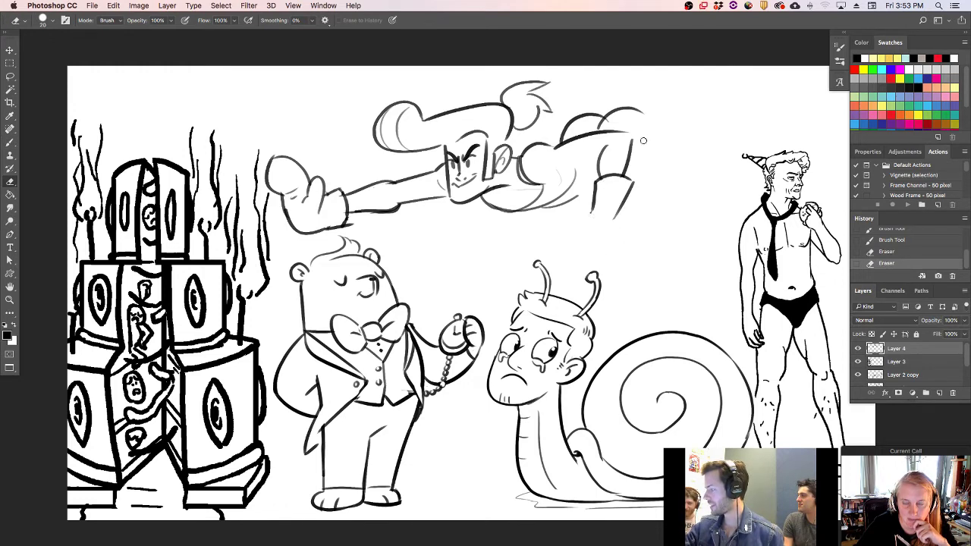
key(b)
mouse_move(626, 133)
mouse_down()
mouse_move(631, 143)
mouse_move(558, 177)
mouse_move(574, 156)
mouse_up()
key(e)
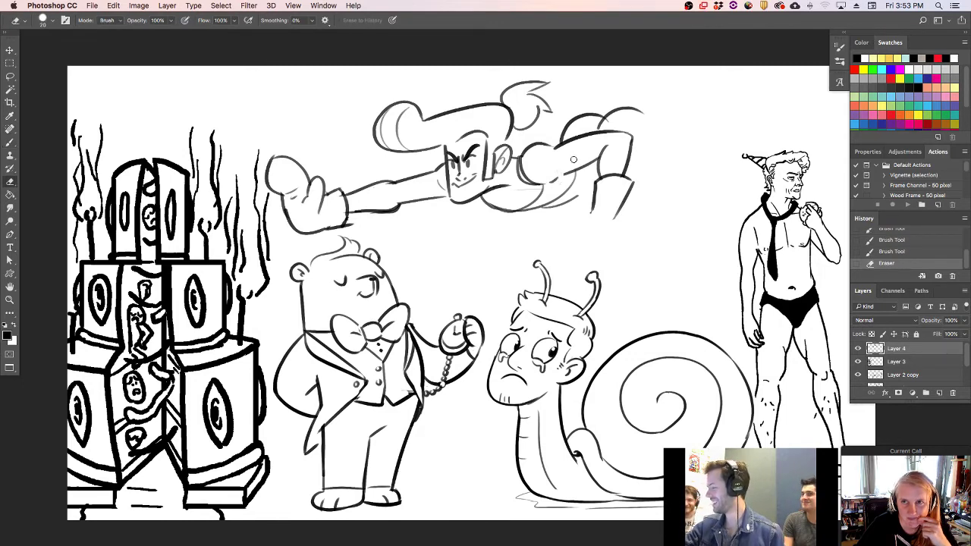
- Draw a beaded necklace around the man's neck and chest, erasing the stray line beneath it
key(b)
mouse_move(507, 196)
mouse_down()
mouse_move(525, 204)
mouse_move(545, 183)
mouse_move(516, 211)
mouse_move(487, 206)
mouse_up()
key(e)
click(512, 215)
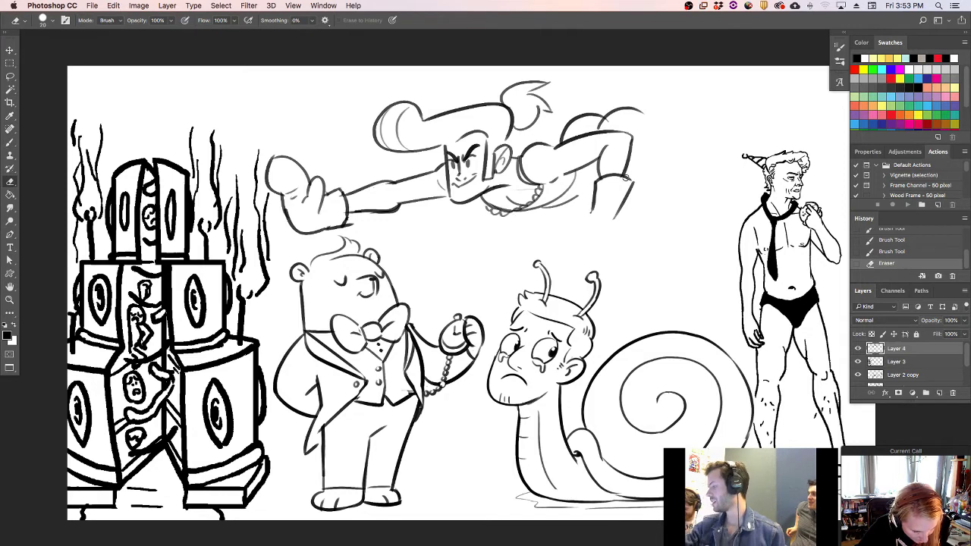
- Redraw the hanging arm's gloved hand with a separate thumb and rounded fingers above the snail
key(b)
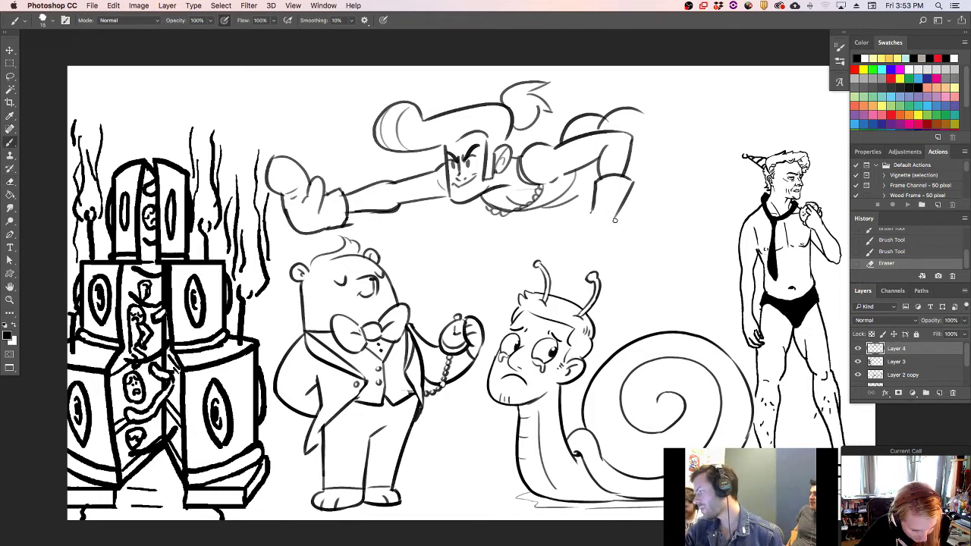
drag(614, 218, 610, 228)
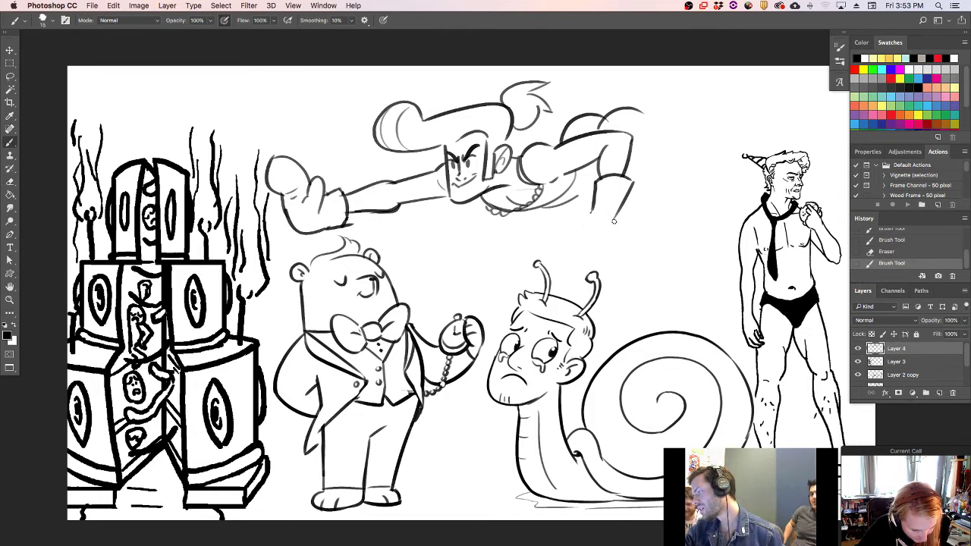
click(616, 223)
mouse_move(614, 221)
mouse_down()
mouse_move(628, 251)
mouse_move(608, 267)
mouse_move(597, 233)
mouse_move(575, 226)
mouse_move(573, 235)
mouse_move(596, 232)
mouse_move(593, 244)
mouse_up()
key(super+z)
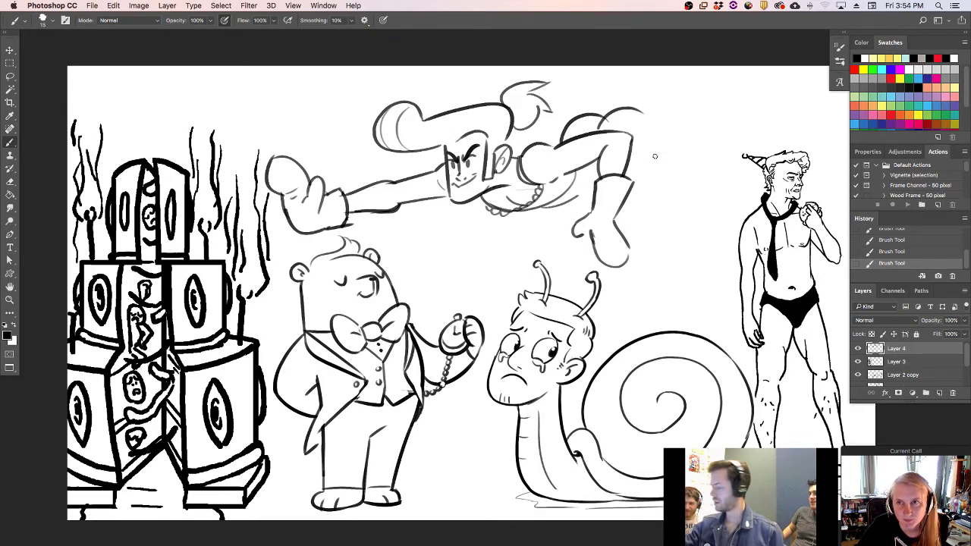
- Erase the overlap between the two humps on the back and redraw the line joining them
key(e)
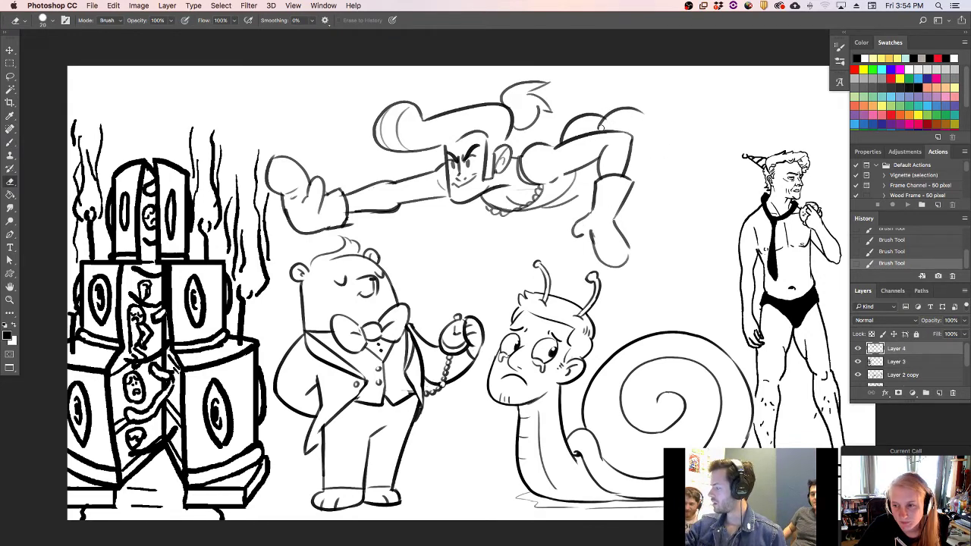
key(b)
drag(600, 127, 601, 131)
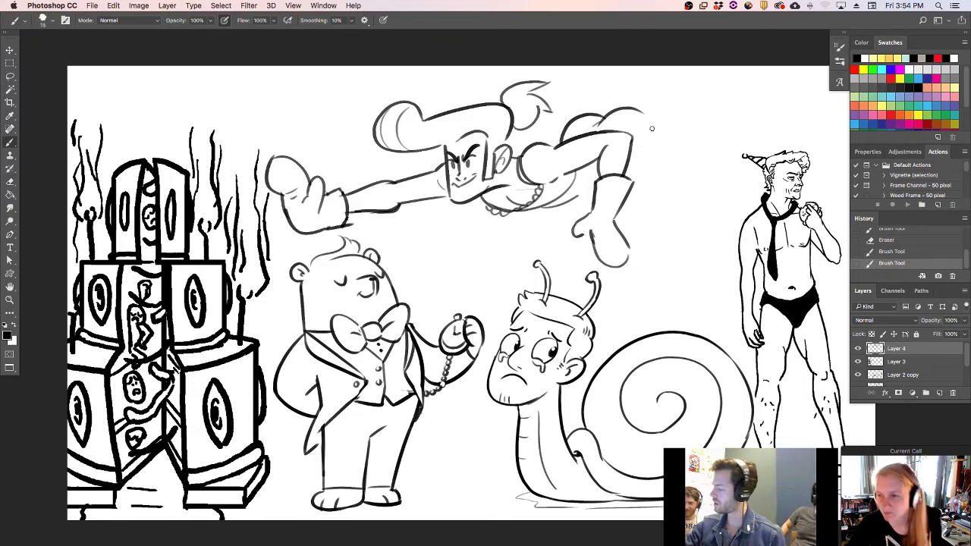
- Outline the man's torso and flared lower garment behind the hanging arm, and carry the rear hump down to its edge
drag(567, 173, 597, 169)
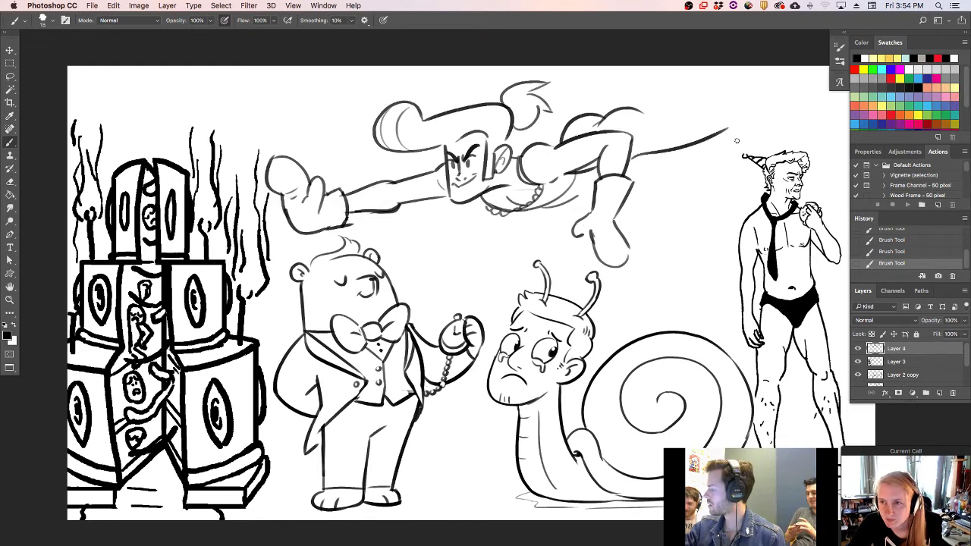
mouse_move(631, 159)
mouse_down()
mouse_move(677, 146)
mouse_move(699, 124)
mouse_up()
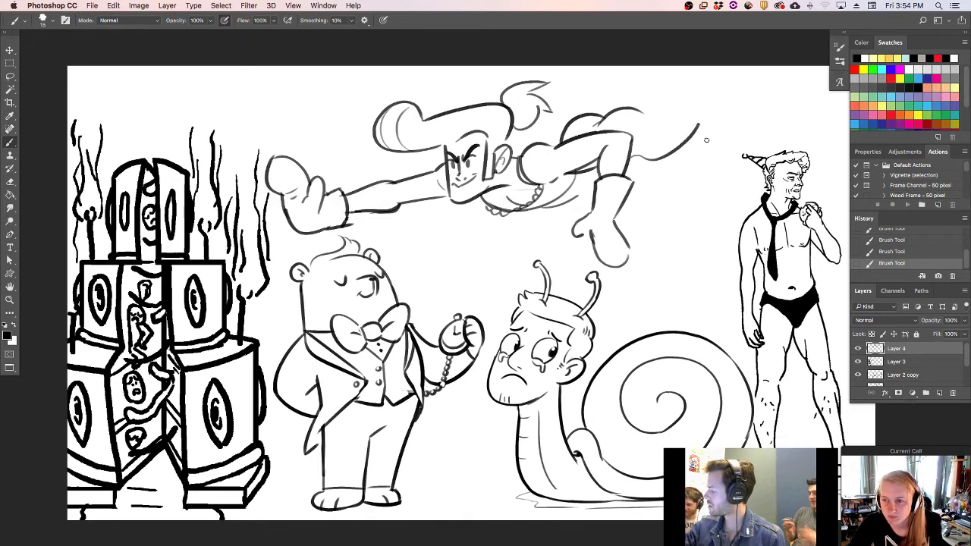
drag(548, 203, 711, 179)
drag(698, 126, 712, 181)
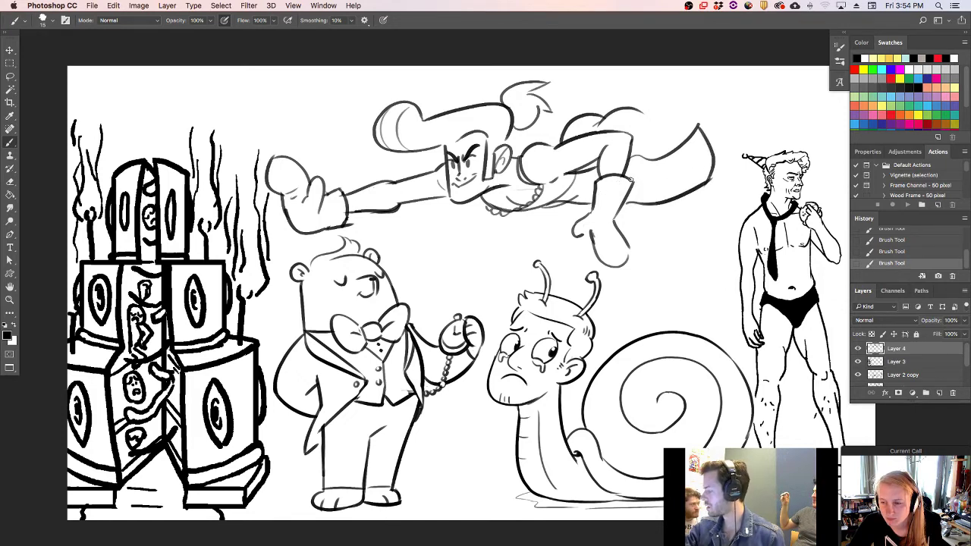
drag(641, 111, 660, 156)
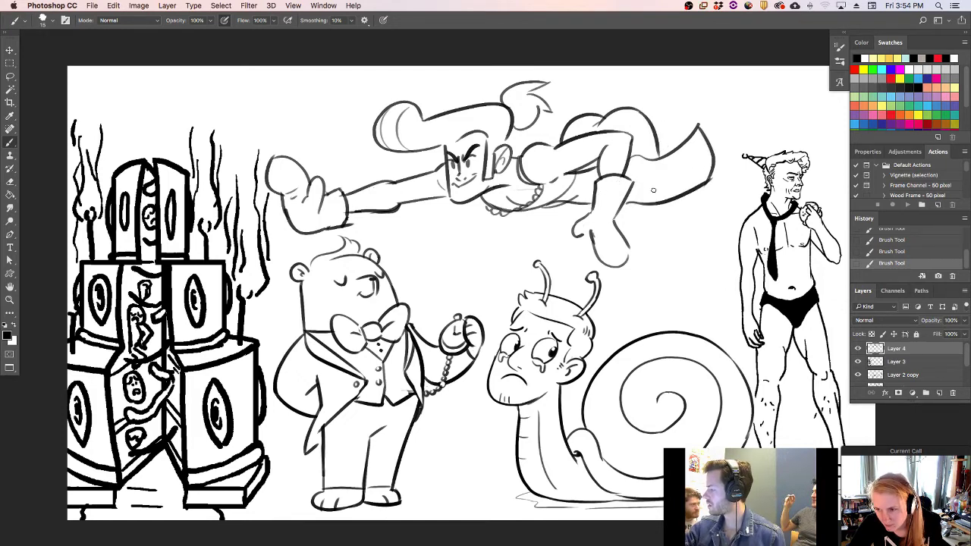
- Sketch a rounded bent leg beneath the flared garment and another leg stretching back to the upper canvas edge
mouse_move(628, 205)
mouse_down()
mouse_move(643, 223)
mouse_move(668, 222)
mouse_move(698, 195)
mouse_up()
drag(636, 233, 664, 217)
drag(640, 107, 707, 62)
key(cmd+z)
drag(636, 107, 689, 88)
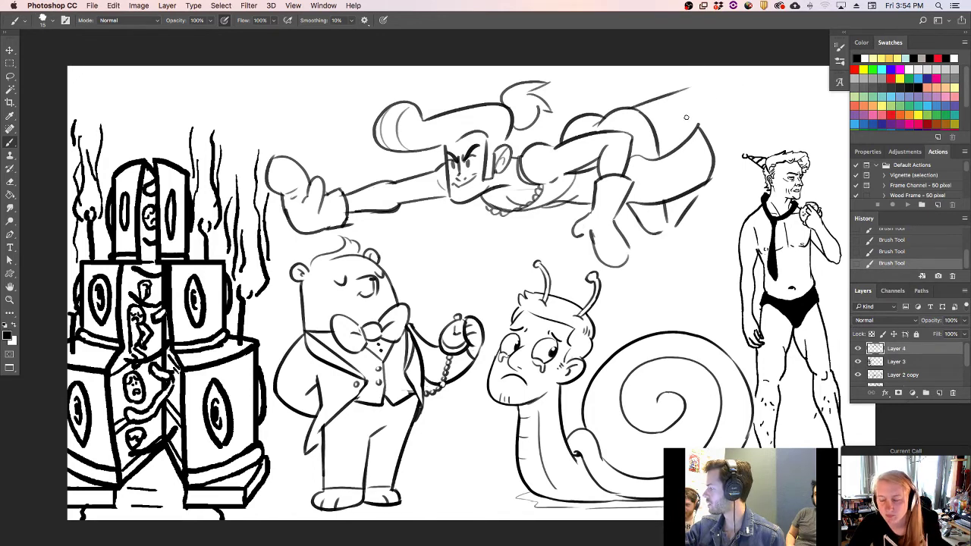
mouse_move(657, 139)
mouse_down()
mouse_move(708, 84)
mouse_move(688, 86)
mouse_move(694, 78)
mouse_move(731, 72)
mouse_move(713, 98)
mouse_move(734, 66)
mouse_up()
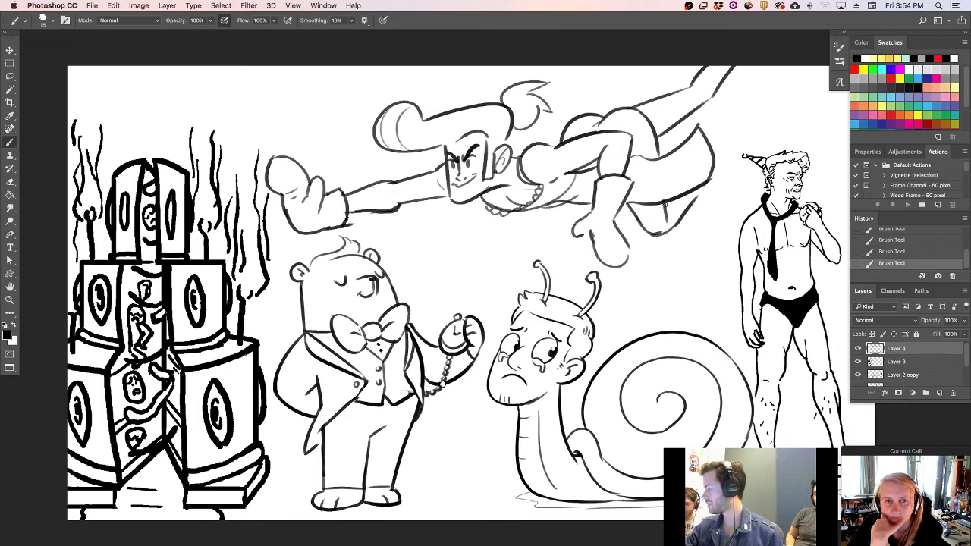
- Clean up the leg outlines and crosshatch the bent leg with a fishnet pattern below a dark band
key(e)
drag(664, 230, 651, 227)
key(b)
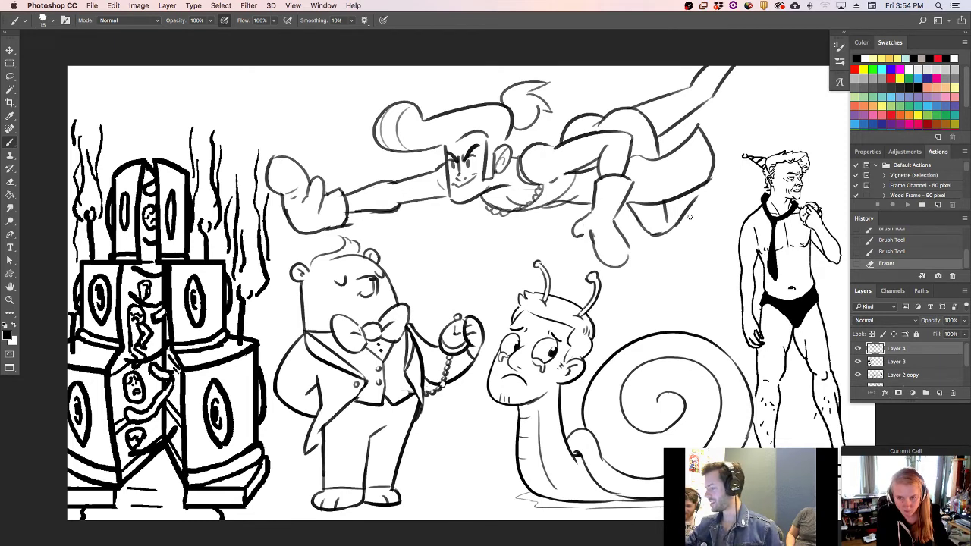
drag(660, 149, 657, 158)
mouse_move(580, 204)
mouse_down()
mouse_move(604, 174)
mouse_move(649, 188)
mouse_move(639, 216)
mouse_move(658, 207)
mouse_move(659, 220)
mouse_move(674, 214)
mouse_move(653, 231)
mouse_move(689, 196)
mouse_move(673, 221)
mouse_up()
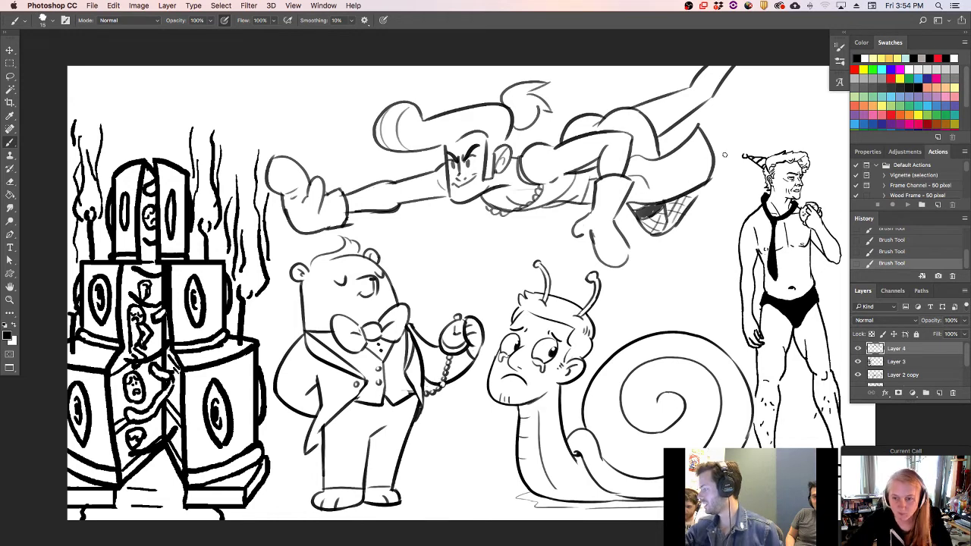
- Reshape the rear hem of the flared garment and add a cluster of short dark strokes trailing behind it
drag(703, 187, 689, 205)
mouse_move(712, 150)
mouse_down()
mouse_move(743, 145)
mouse_move(723, 160)
mouse_move(740, 149)
mouse_move(725, 149)
mouse_move(744, 146)
mouse_move(713, 168)
mouse_move(711, 187)
mouse_move(693, 189)
mouse_move(712, 161)
mouse_move(709, 170)
mouse_up()
key(e)
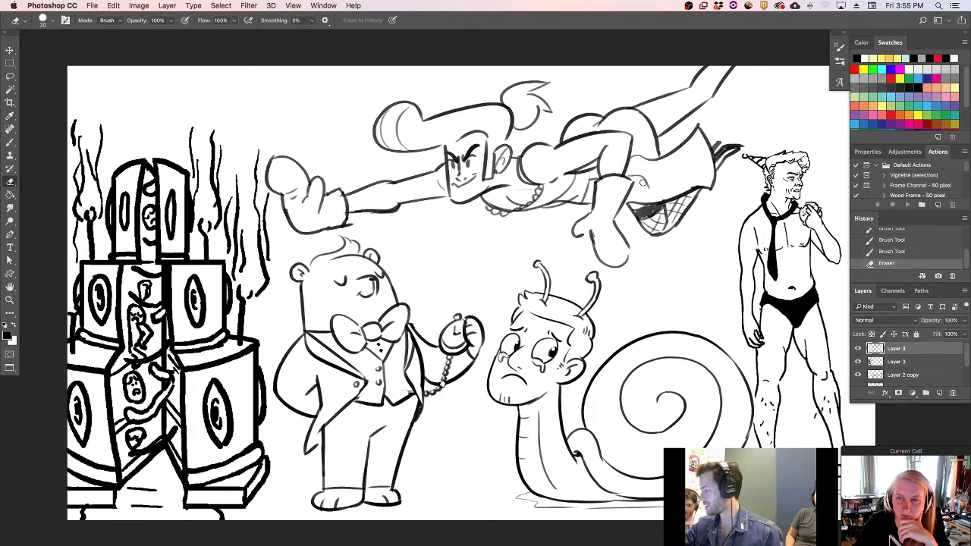
key(b)
drag(644, 183, 646, 195)
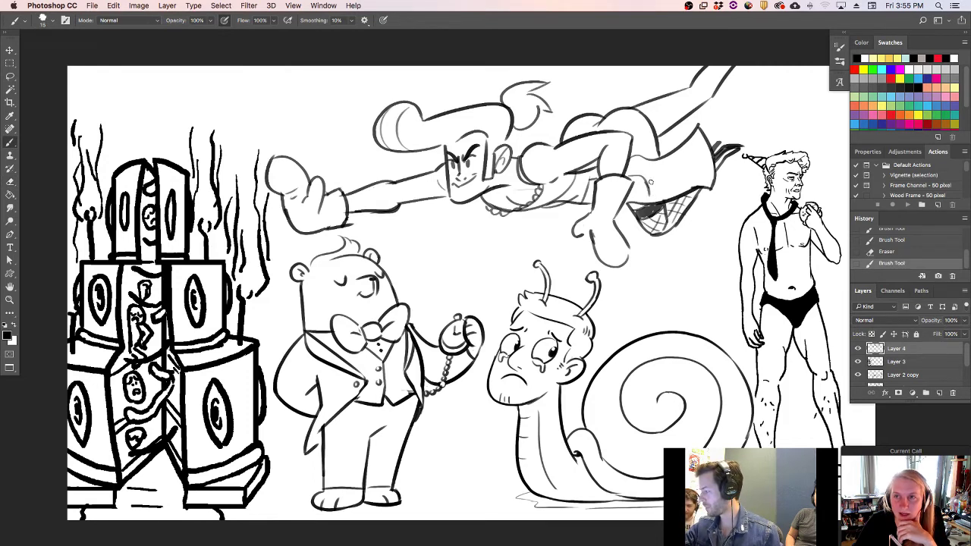
- Give the trailing leg a dark band and fishnet crosshatching, and erase stray line work along the outstretched arm and shoulder
mouse_move(655, 126)
mouse_down()
mouse_move(668, 100)
mouse_move(681, 114)
mouse_move(678, 103)
mouse_move(677, 122)
mouse_move(668, 112)
mouse_move(686, 106)
mouse_up()
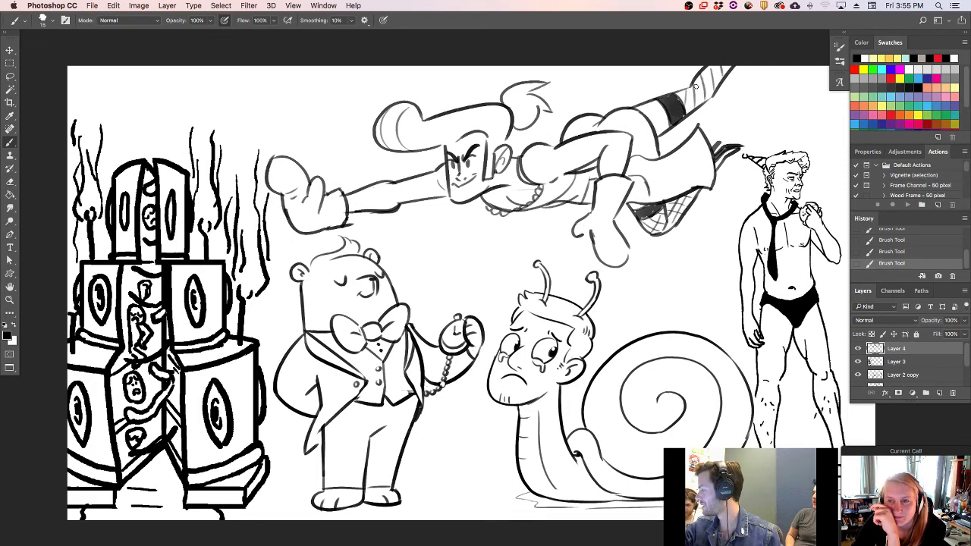
drag(726, 69, 696, 110)
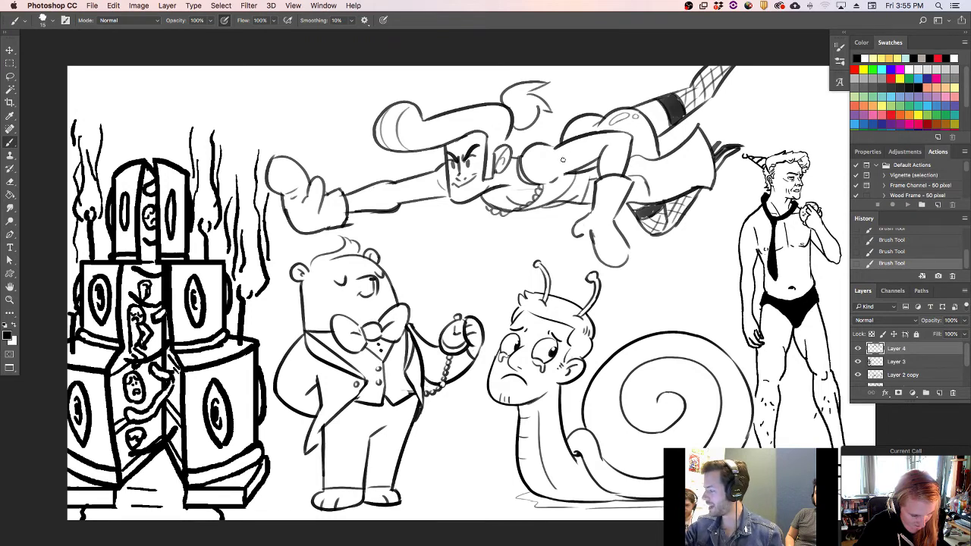
key(e)
drag(387, 186, 404, 187)
key(b)
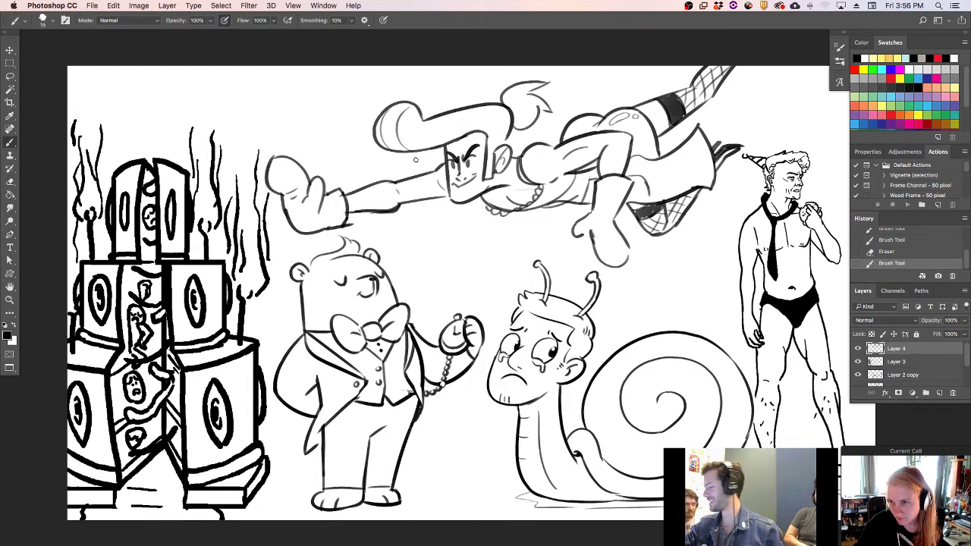
key(e)
drag(530, 189, 533, 188)
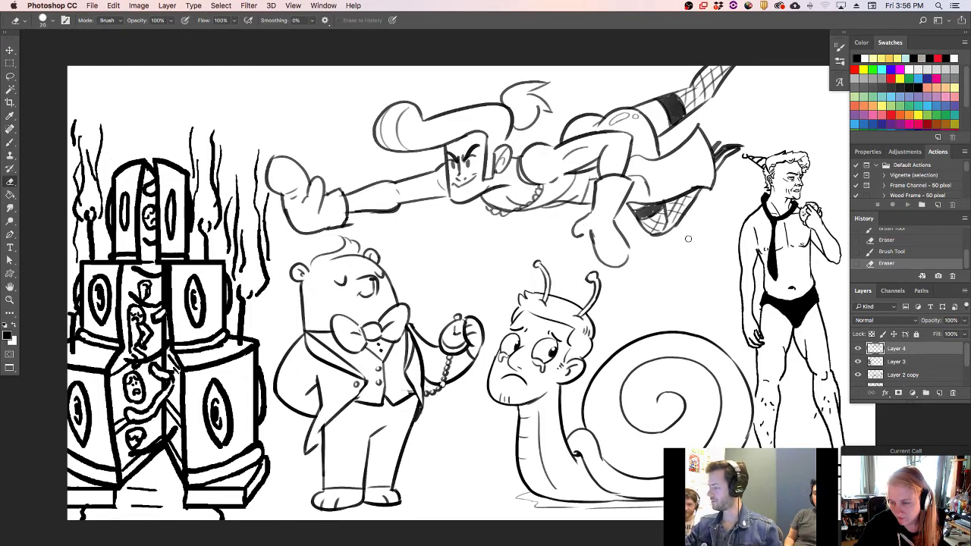
- Touch up the trailing leg's band and fill the man's hair and ponytail black, leaving a highlight on the quiff
key(b)
drag(664, 106, 670, 122)
drag(671, 102, 681, 114)
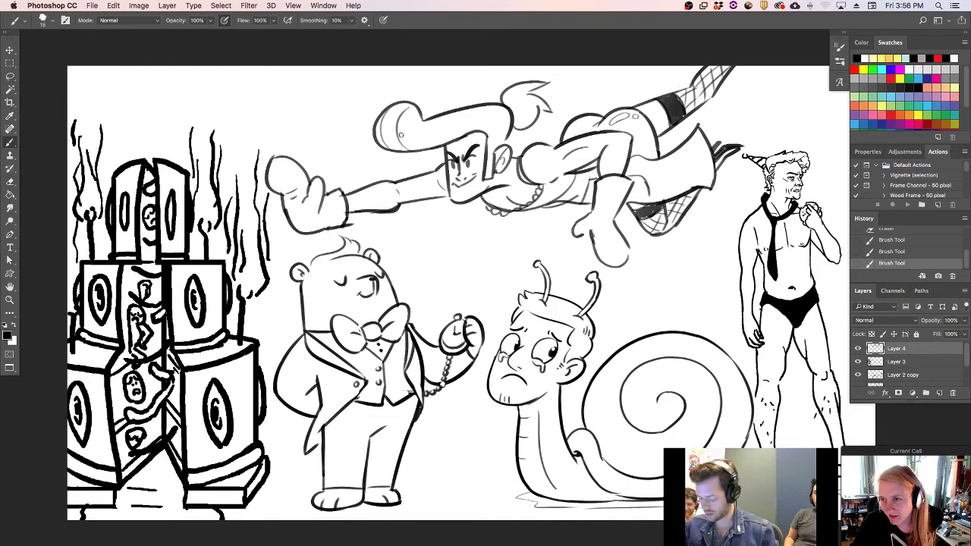
drag(382, 149, 387, 112)
mouse_move(409, 150)
mouse_down()
mouse_move(398, 126)
mouse_move(419, 114)
mouse_move(402, 149)
mouse_move(412, 111)
mouse_move(416, 149)
mouse_move(427, 127)
mouse_move(454, 138)
mouse_move(463, 131)
mouse_move(437, 130)
mouse_move(448, 115)
mouse_move(476, 115)
mouse_move(481, 129)
mouse_move(492, 115)
mouse_move(482, 110)
mouse_move(504, 111)
mouse_move(508, 136)
mouse_move(495, 141)
mouse_move(499, 119)
mouse_move(485, 130)
mouse_move(502, 120)
mouse_move(487, 181)
mouse_move(489, 140)
mouse_move(535, 114)
mouse_move(503, 97)
mouse_move(546, 108)
mouse_move(519, 99)
mouse_move(541, 83)
mouse_move(514, 97)
mouse_move(519, 78)
mouse_up()
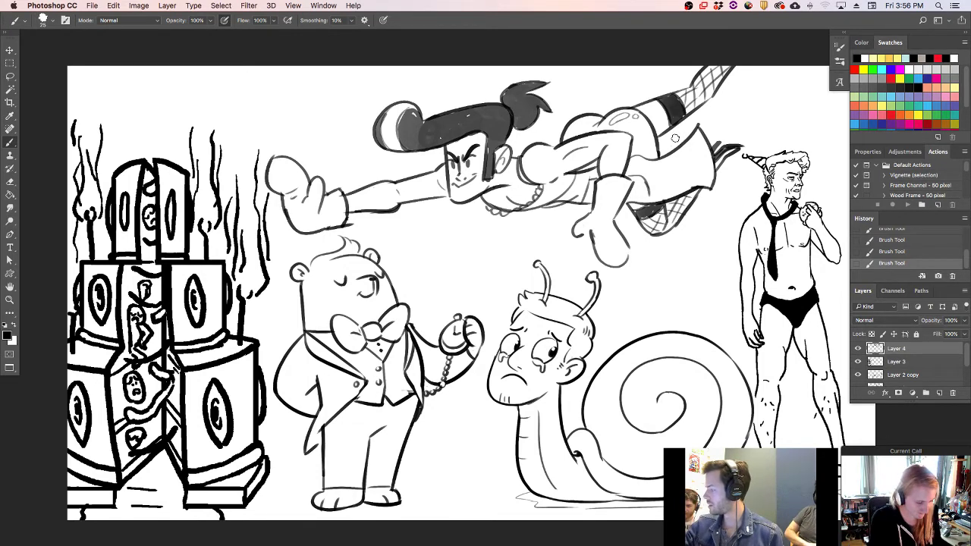
- Reduce the brush size to 10 and outline pointed frill pieces above and below the trailing leg's dark band
key(bracketleft)
key(bracketleft)
key(bracketleft)
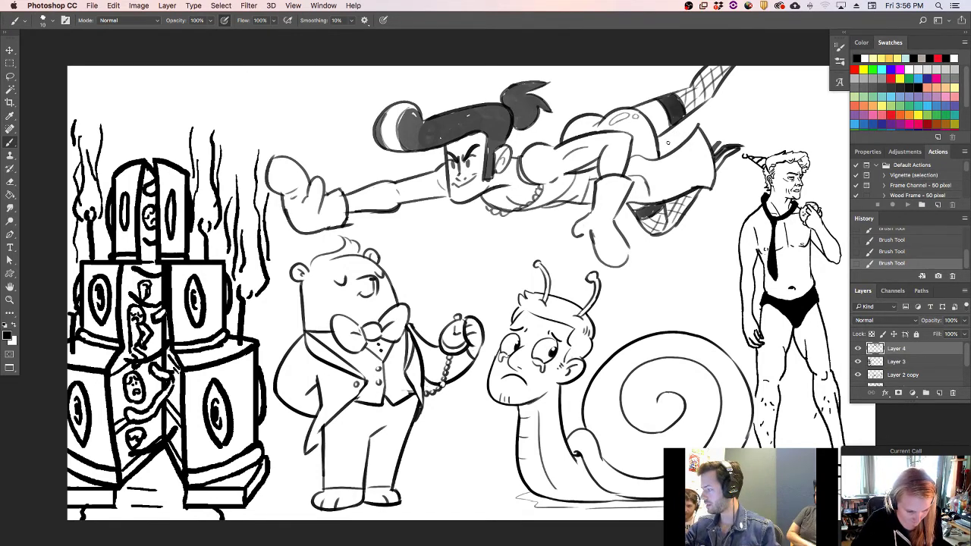
drag(662, 145, 693, 123)
key(super+z)
key(super+z)
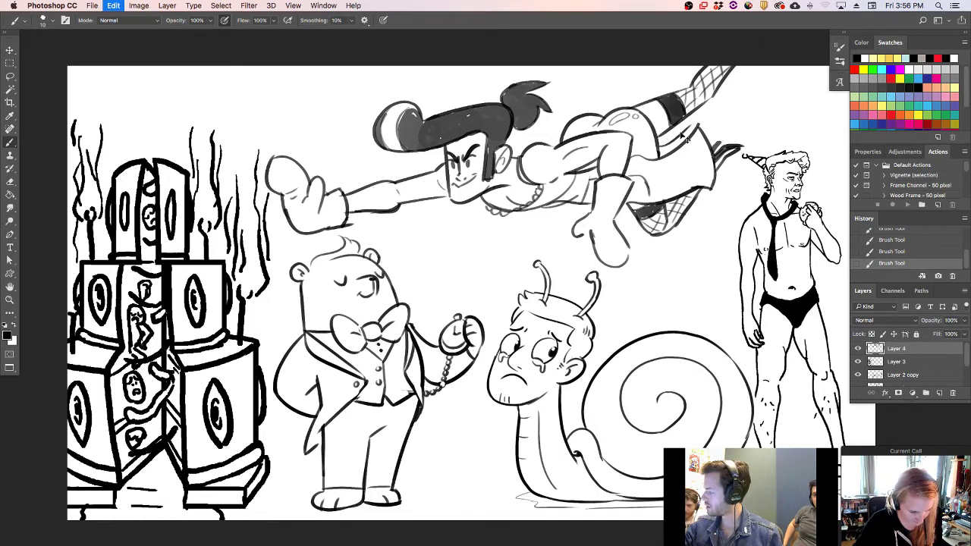
mouse_move(630, 108)
mouse_down()
mouse_move(648, 76)
mouse_move(664, 94)
mouse_up()
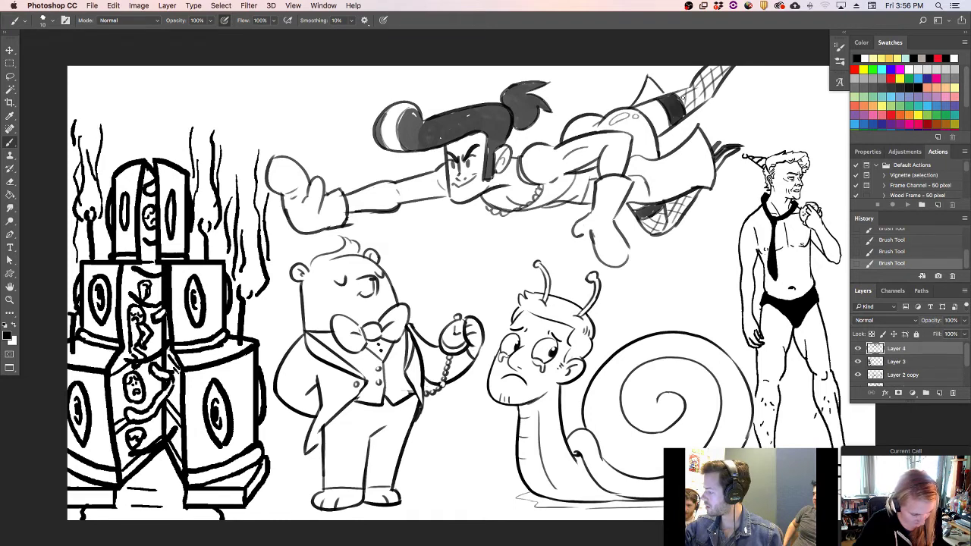
- Hatch the frill on both sides of the trailing leg with short pleat lines and erase the stray ends
drag(681, 125, 686, 139)
drag(639, 98, 641, 103)
drag(645, 89, 647, 101)
drag(650, 80, 651, 97)
drag(655, 85, 660, 97)
mouse_move(660, 135)
mouse_down()
mouse_move(664, 153)
mouse_move(673, 148)
mouse_up()
drag(680, 125, 682, 143)
mouse_move(685, 128)
mouse_down()
mouse_move(684, 141)
mouse_move(702, 116)
mouse_up()
key(e)
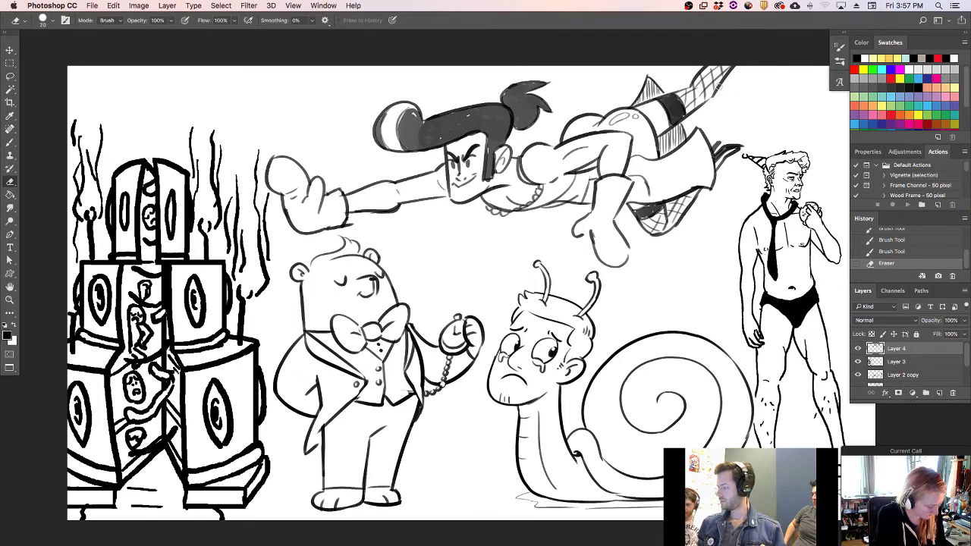
- Refine the fold and edge lines of the flared garment and erase stray marks around its lower hem
key(b)
mouse_move(620, 208)
mouse_down()
mouse_move(675, 172)
mouse_move(653, 195)
mouse_move(697, 162)
mouse_move(678, 180)
mouse_up()
key(super+z)
key(e)
key(b)
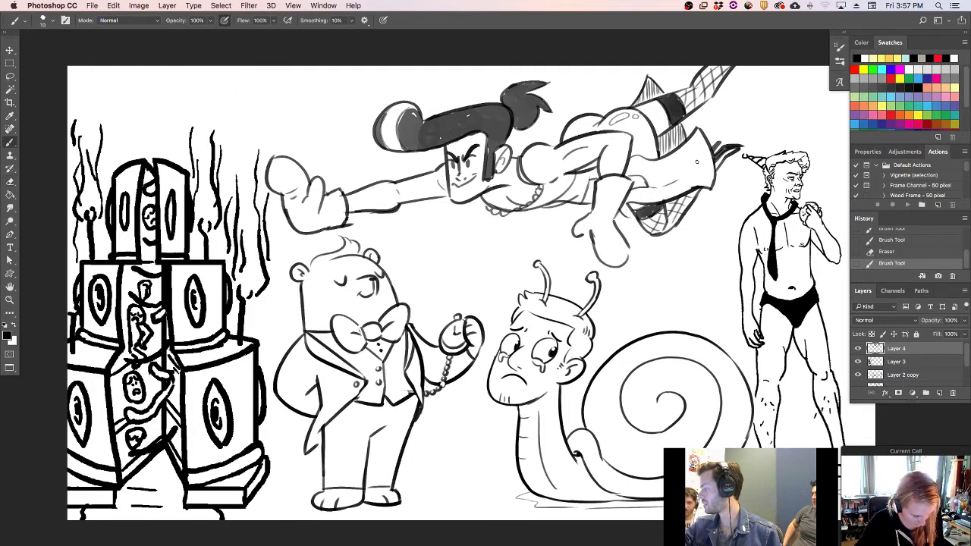
drag(696, 130, 706, 126)
key(e)
mouse_move(707, 194)
mouse_down()
mouse_move(718, 187)
mouse_move(669, 193)
mouse_up()
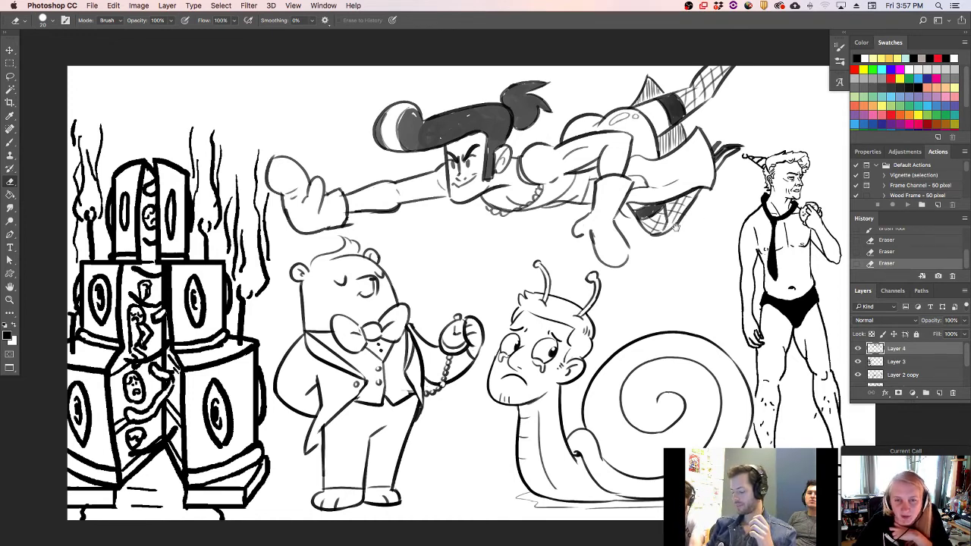
drag(676, 228, 631, 199)
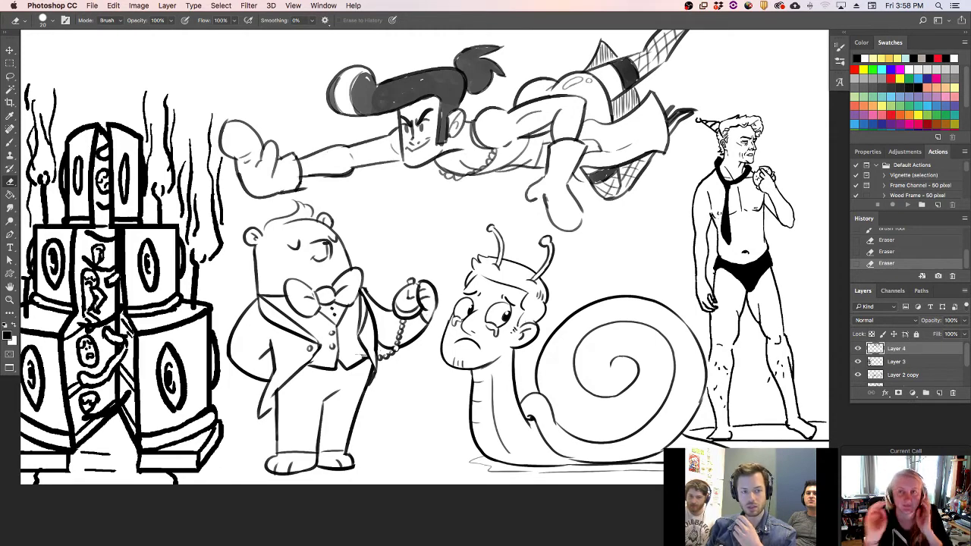
key(Tab)
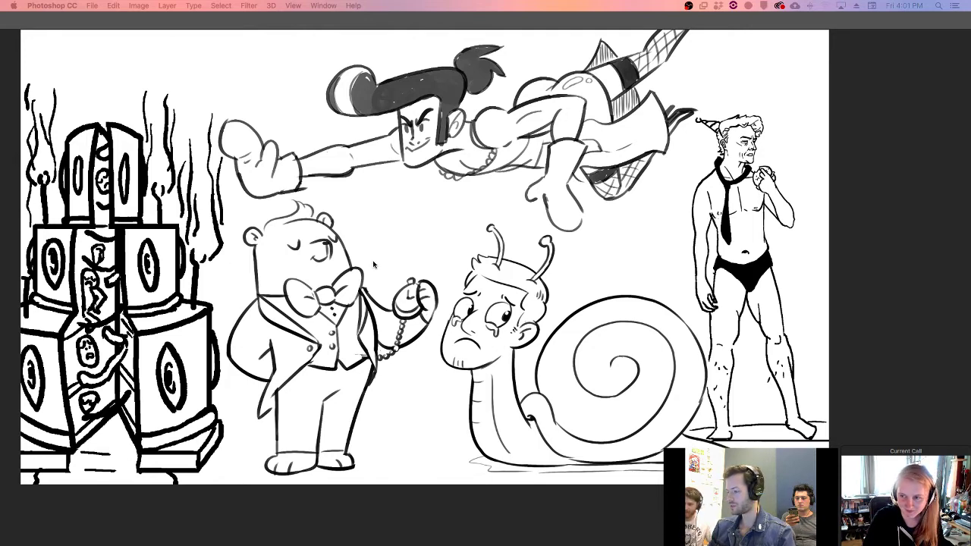
key(Tab)
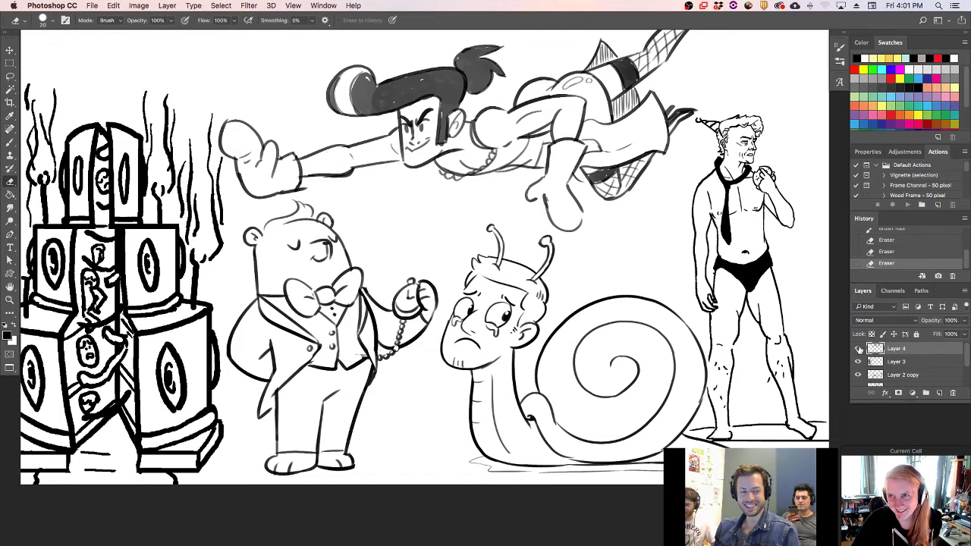
- Create a new layer group, move Layer 4, Layer 3 and Layer 2 copy into it, then collapse and hide it
click(927, 392)
scroll(938, 358, down, 3)
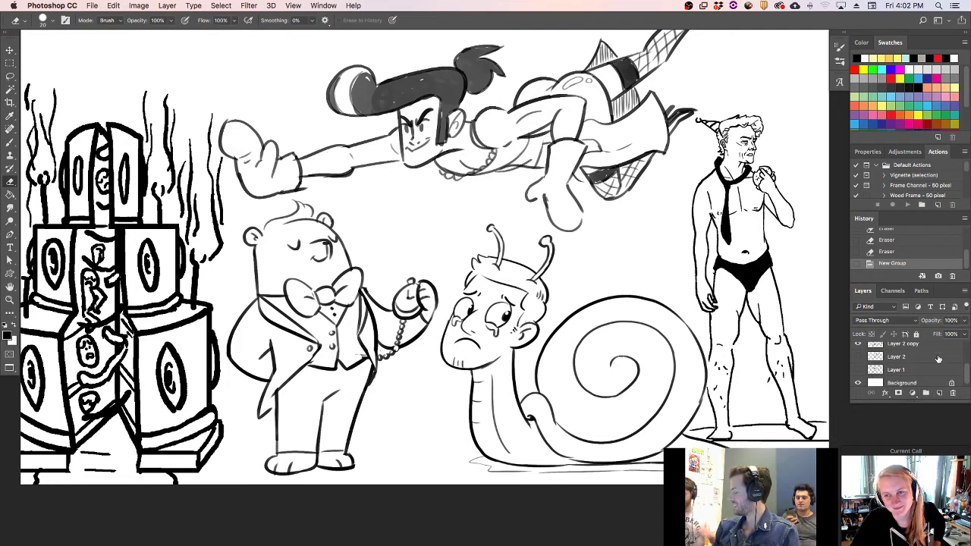
scroll(907, 377, up, 1)
scroll(908, 377, up, 1)
click(908, 364)
scroll(909, 367, up, 3)
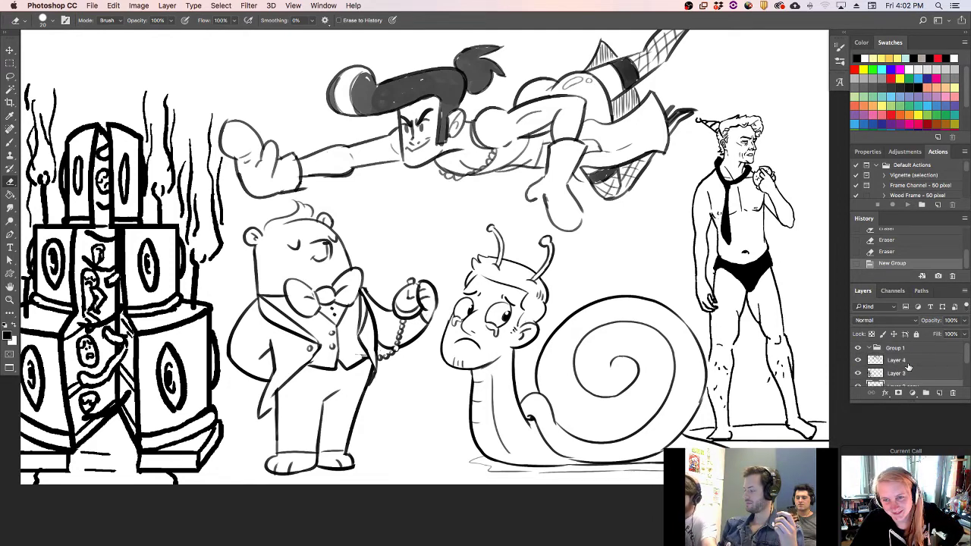
drag(908, 367, 918, 348)
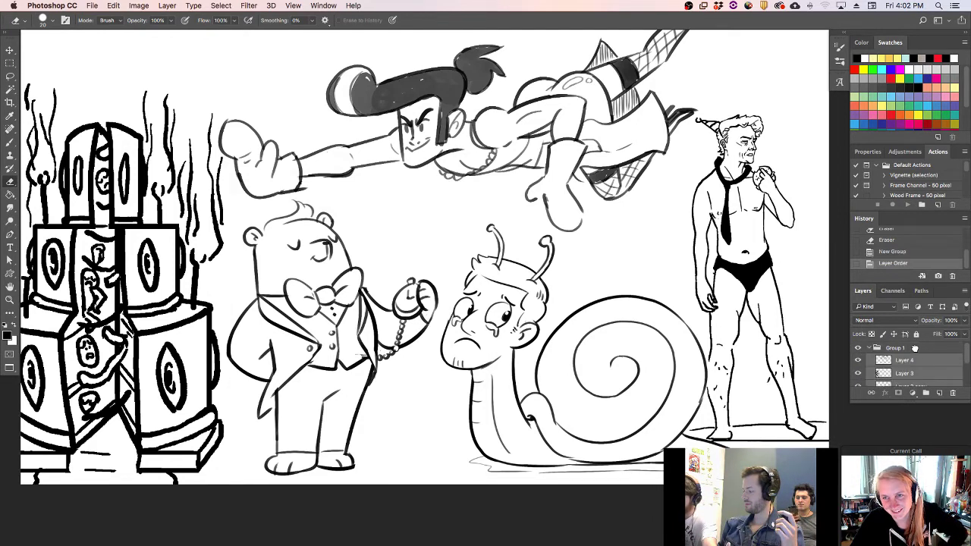
click(868, 349)
click(860, 351)
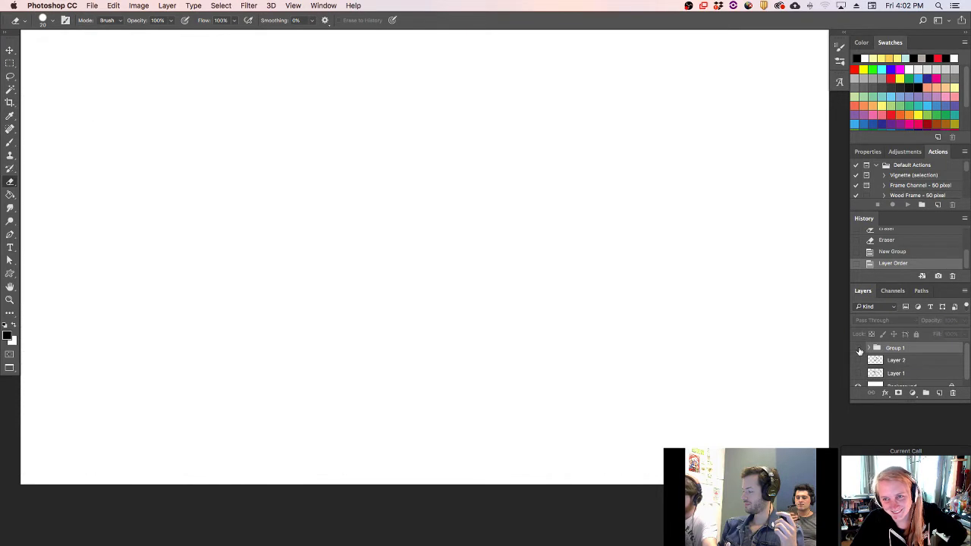
- Create a second layer group directly above Layer 2 and add an empty layer inside it
click(922, 363)
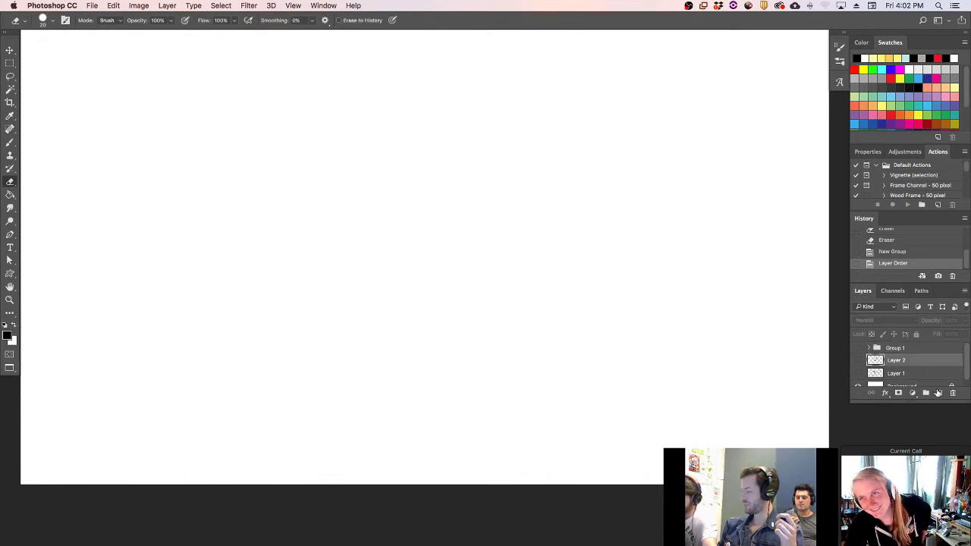
click(926, 393)
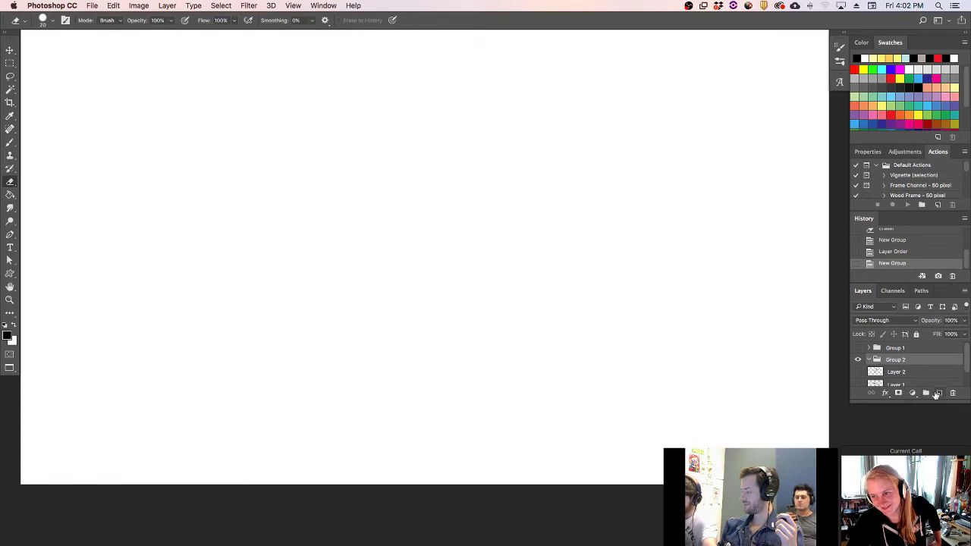
click(938, 394)
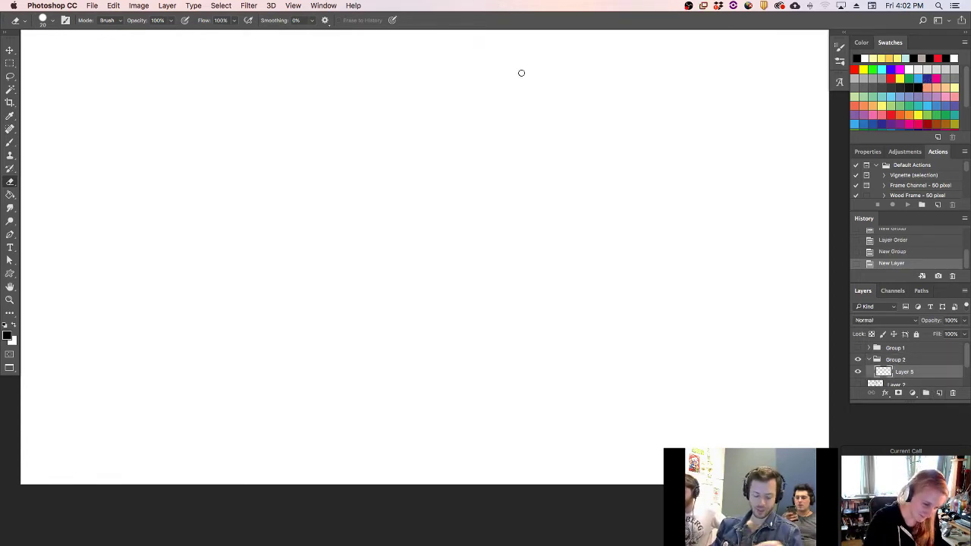
- Brush a large tilted mushroom cap outline on the blank canvas, leaving a gap in its underside for the stem
click(14, 144)
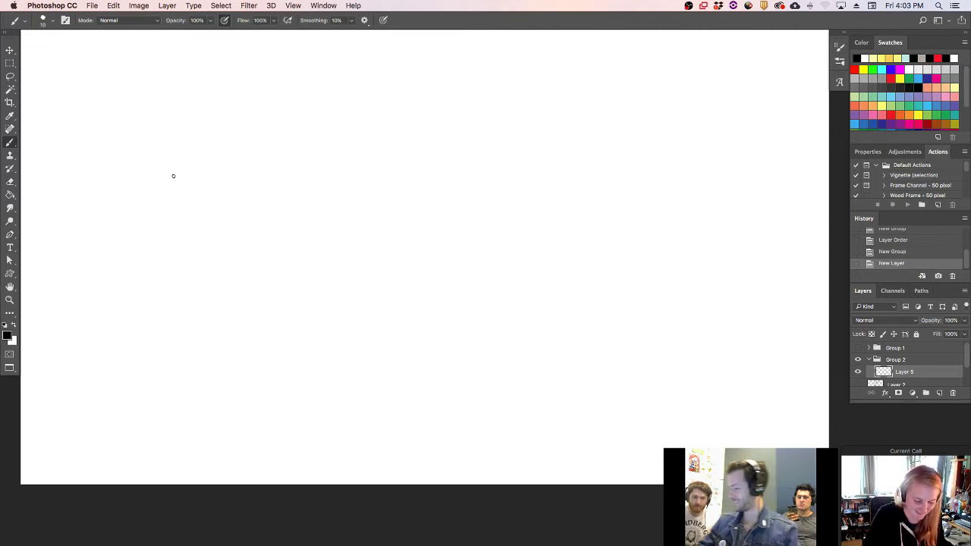
drag(412, 317, 424, 294)
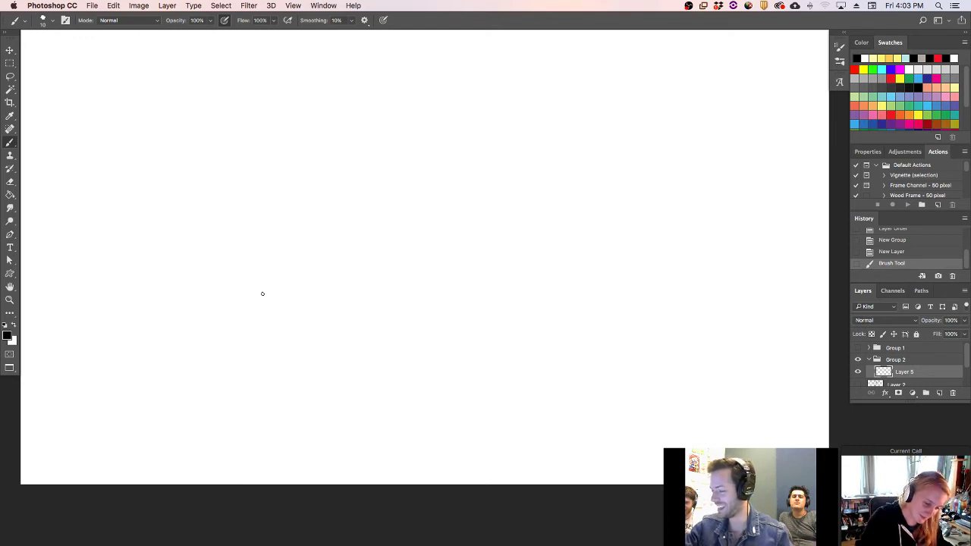
mouse_move(268, 286)
mouse_down()
mouse_move(182, 232)
mouse_move(337, 152)
mouse_move(389, 226)
mouse_up()
key(super+z)
mouse_move(253, 265)
mouse_down()
mouse_move(356, 164)
mouse_move(319, 278)
mouse_up()
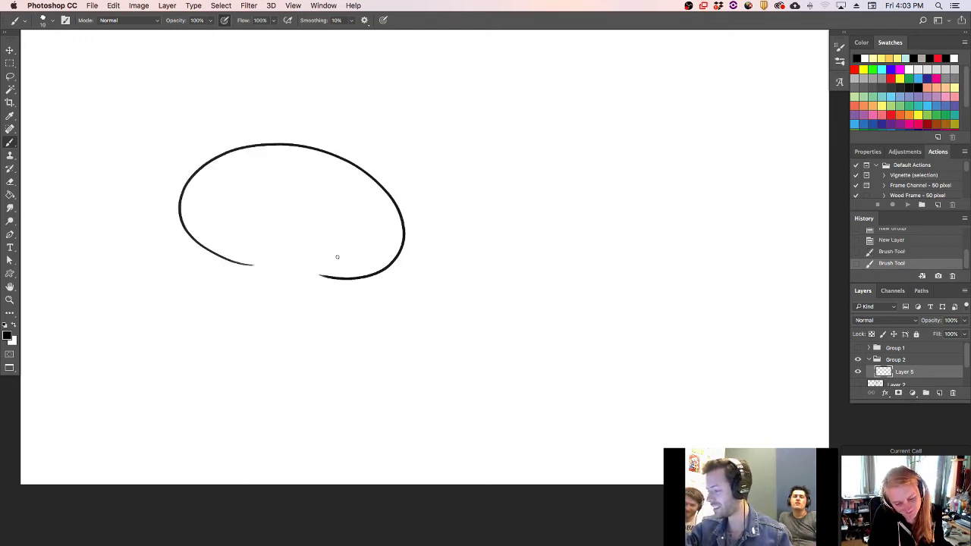
- Trim the cap's open ends, curve a rim line beneath it and draw a thick stem with a rounded base
key(e)
drag(233, 274, 228, 258)
mouse_move(317, 280)
mouse_down()
mouse_move(327, 278)
mouse_move(273, 225)
mouse_move(218, 227)
mouse_move(238, 400)
mouse_up()
key(b)
key(super+z)
drag(228, 228, 203, 417)
key(super+z)
drag(232, 228, 202, 403)
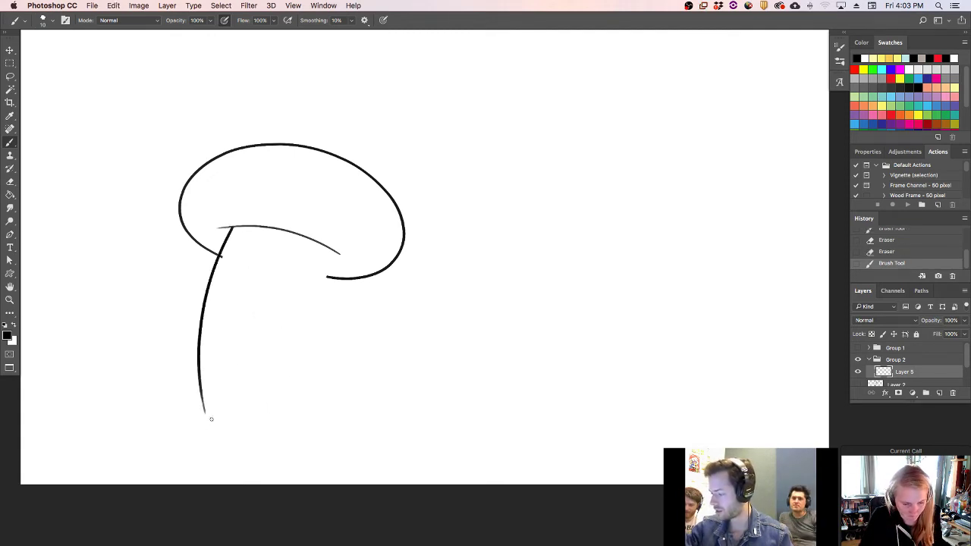
mouse_move(337, 254)
mouse_down()
mouse_move(310, 347)
mouse_move(197, 364)
mouse_up()
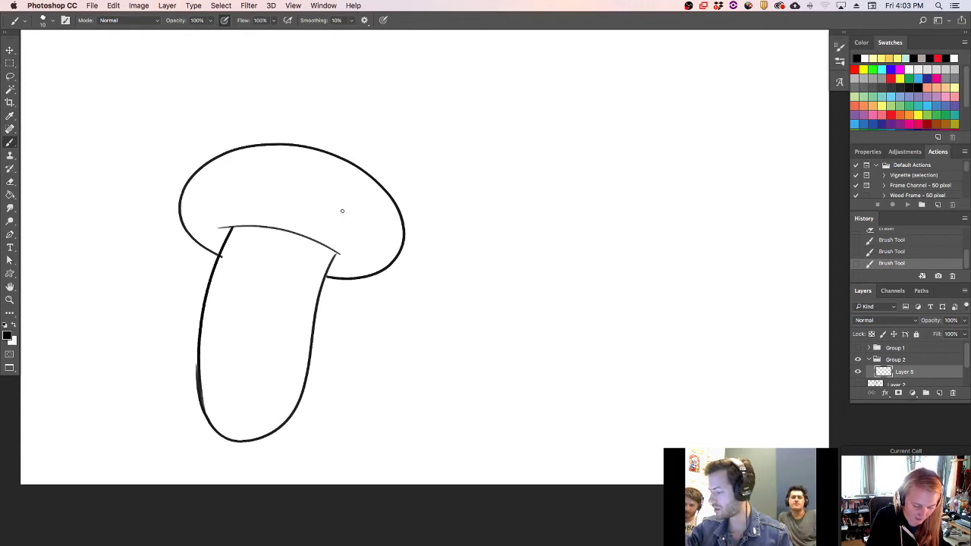
- Erase the rough spot inside the stem's lower edge and the overlap where the cap meets the stem
key(e)
drag(207, 408, 205, 390)
drag(227, 255, 227, 239)
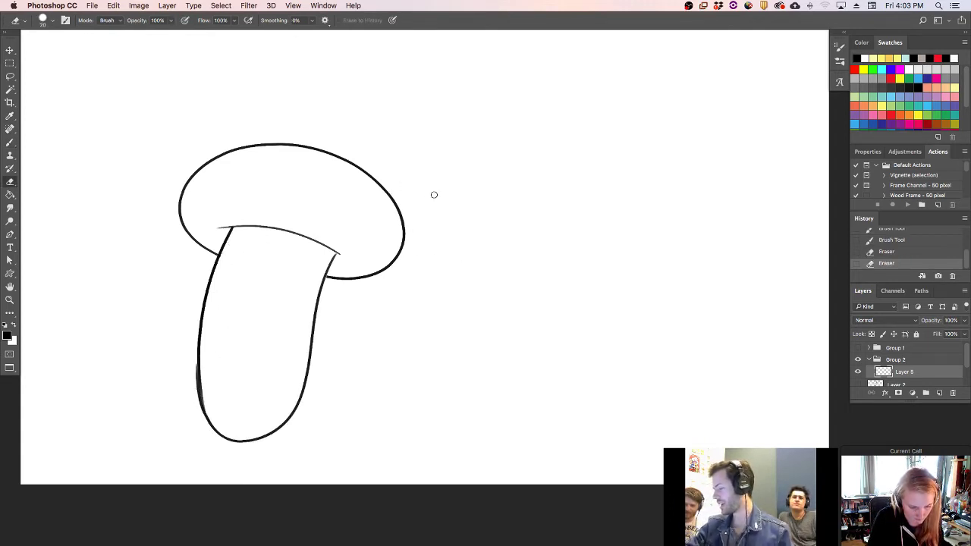
- Draw a tall closed oval inside the mushroom stem and place a small black dot beside its upper end
key(z)
click(262, 252)
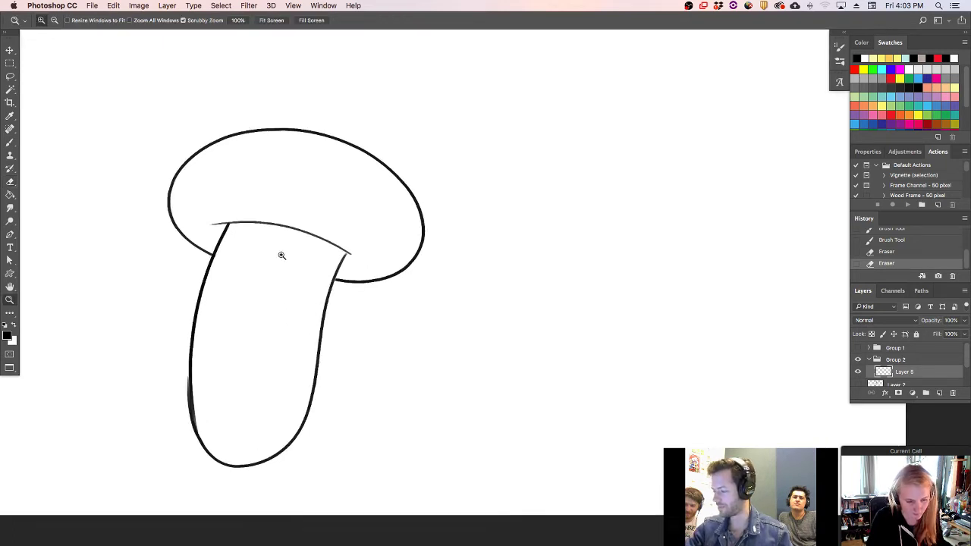
key(b)
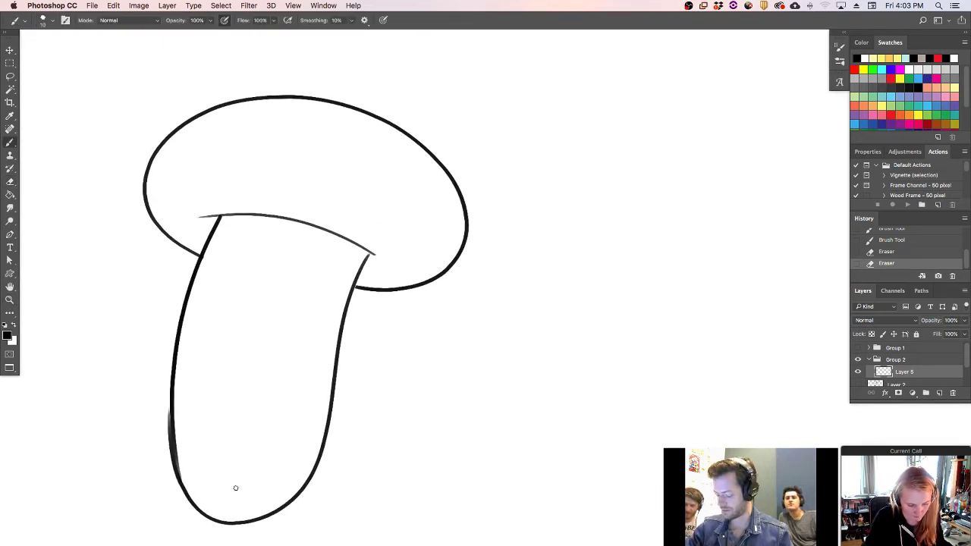
mouse_move(244, 492)
mouse_down()
mouse_move(192, 321)
mouse_move(194, 309)
mouse_move(287, 261)
mouse_move(283, 373)
mouse_move(242, 500)
mouse_move(226, 499)
mouse_up()
key(super+z)
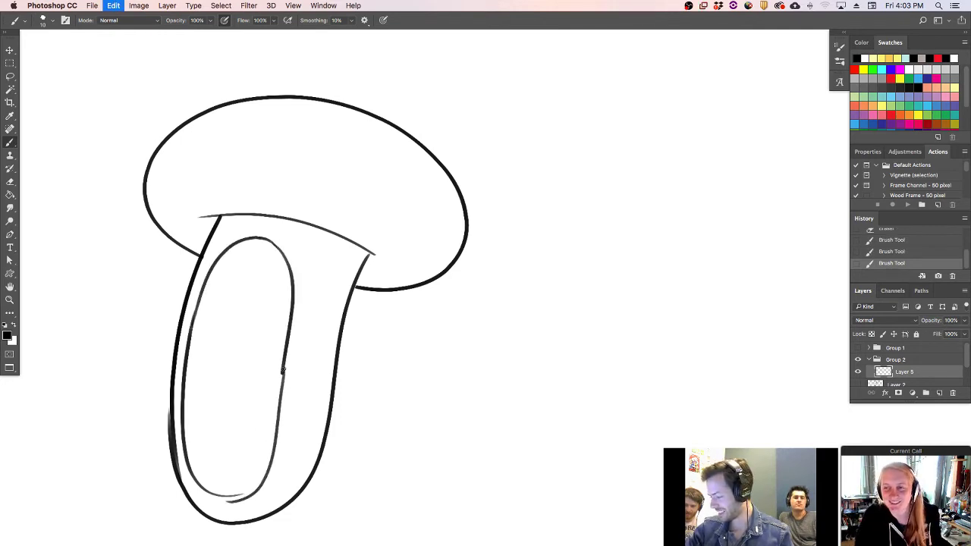
drag(281, 375, 227, 497)
key(e)
mouse_move(281, 386)
mouse_down()
mouse_move(290, 311)
mouse_move(278, 402)
mouse_up()
key(b)
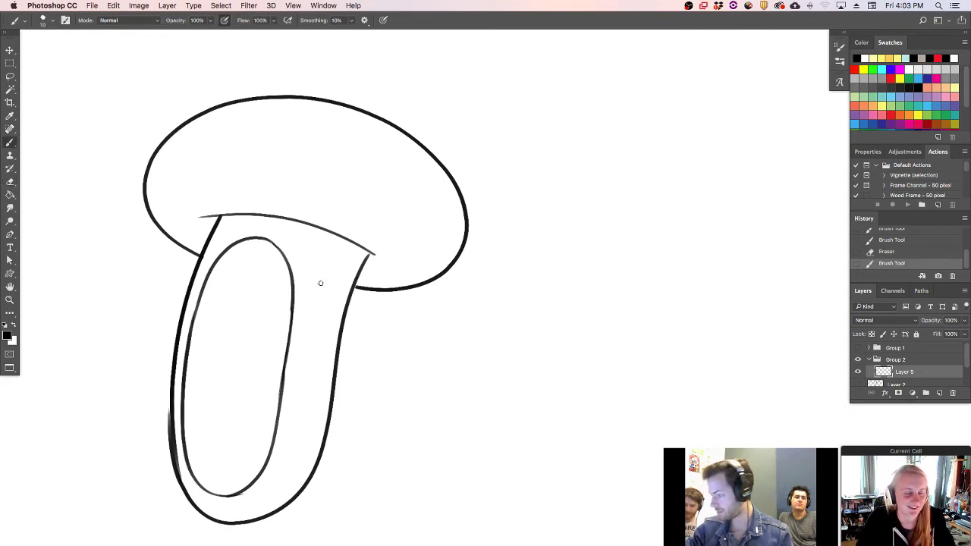
drag(221, 240, 220, 244)
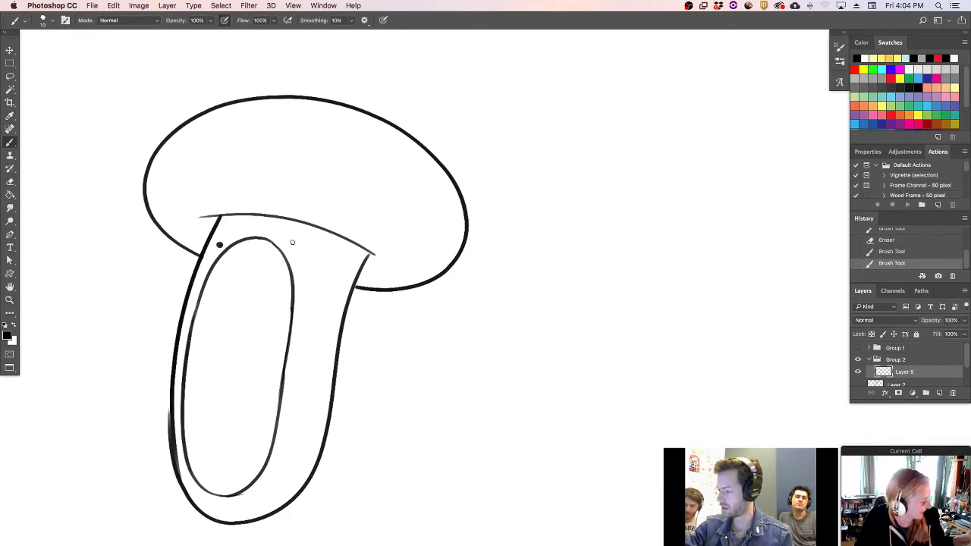
- Place the second eye dot beside the oval's upper end, then draw three curved spots along the mushroom cap's edge, trimming stray line ends
click(297, 253)
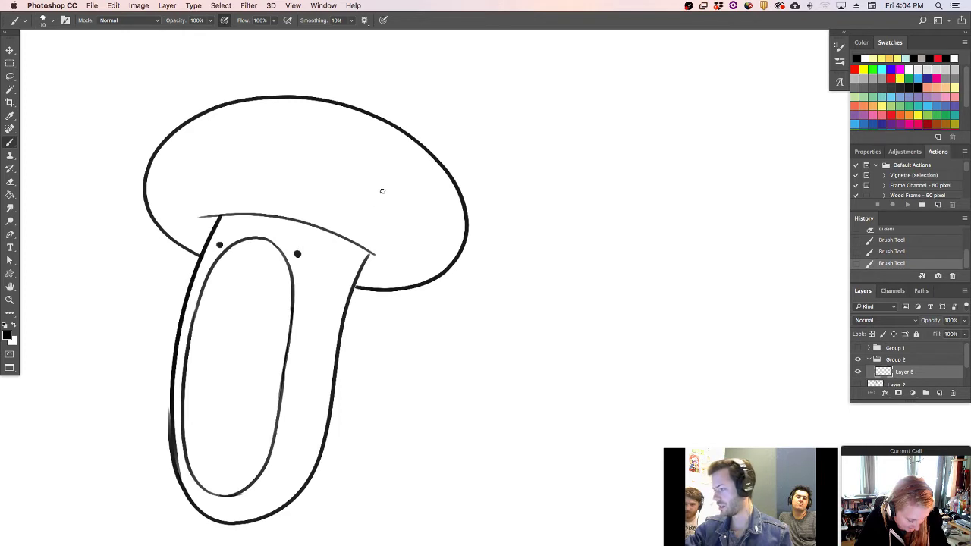
mouse_move(261, 106)
mouse_down()
mouse_move(262, 131)
mouse_move(413, 136)
mouse_up()
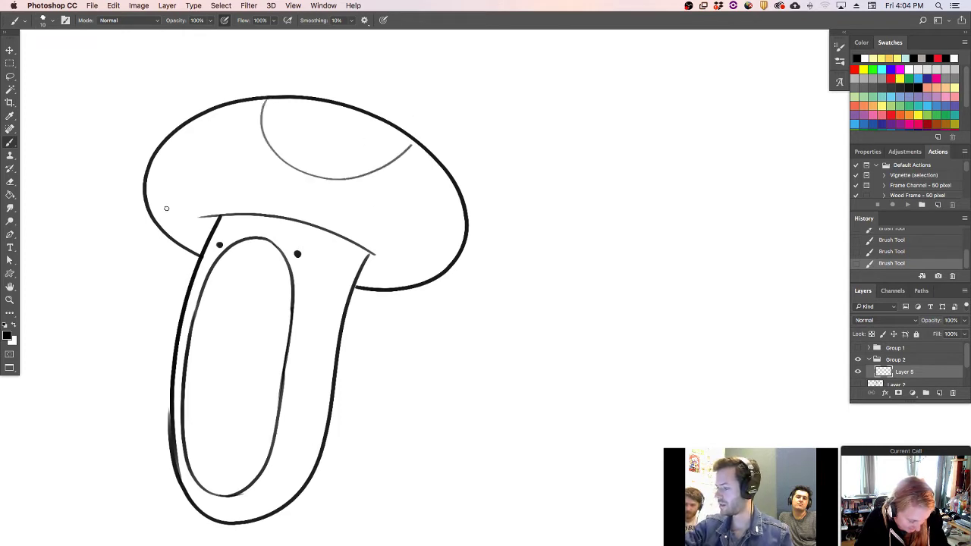
drag(152, 215, 205, 117)
mouse_move(447, 267)
mouse_down()
mouse_move(397, 219)
mouse_move(447, 169)
mouse_move(415, 140)
mouse_up()
key(e)
click(449, 162)
key(b)
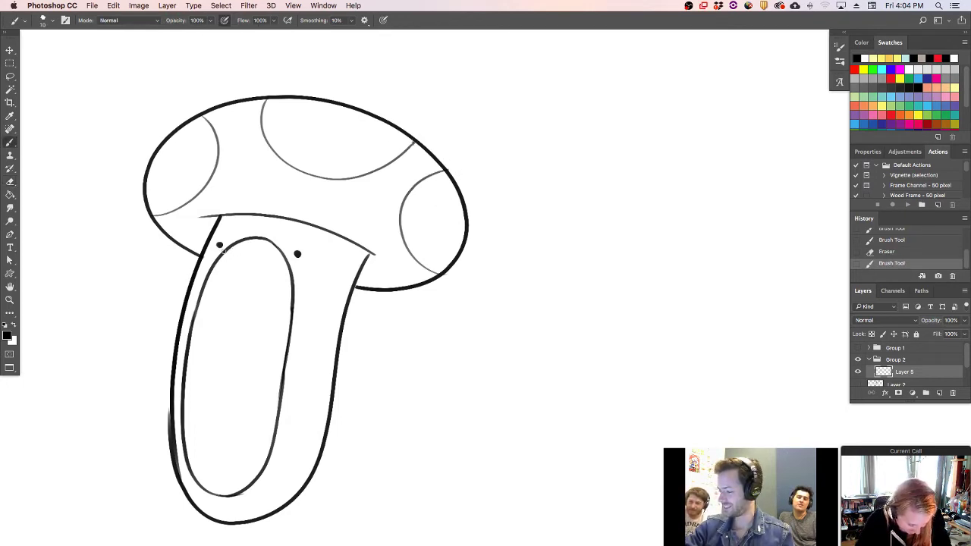
- Draw three long upper teeth inside the top of the oval mouth, closed by a line along their lower ends
drag(226, 251, 214, 315)
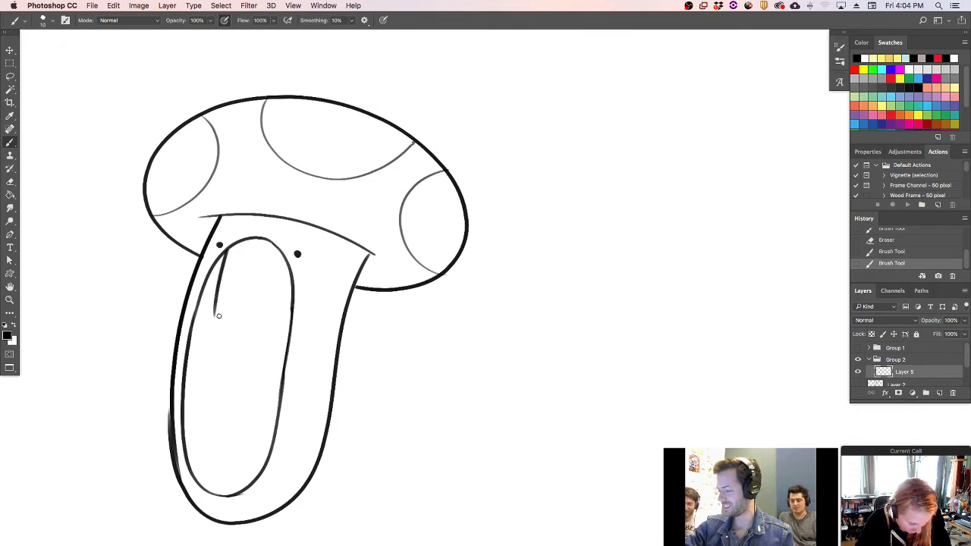
drag(254, 240, 234, 329)
key(super+z)
mouse_move(253, 240)
mouse_down()
mouse_move(243, 307)
mouse_move(216, 319)
mouse_move(299, 320)
mouse_up()
drag(285, 243, 291, 317)
mouse_move(224, 321)
mouse_down()
mouse_move(253, 327)
mouse_move(217, 311)
mouse_up()
key(super+z)
key(e)
drag(297, 317, 293, 299)
key(b)
- Draw a row of lower teeth in the bottom of the mouth with a curved upper edge and vertical dividing lines
mouse_move(202, 484)
mouse_down()
mouse_move(208, 398)
mouse_move(278, 413)
mouse_up()
key(super+z)
key(super+z)
mouse_move(208, 404)
mouse_down()
mouse_move(277, 406)
mouse_move(226, 497)
mouse_up()
key(super+z)
drag(233, 400, 226, 495)
key(e)
click(206, 397)
key(b)
drag(266, 407, 264, 462)
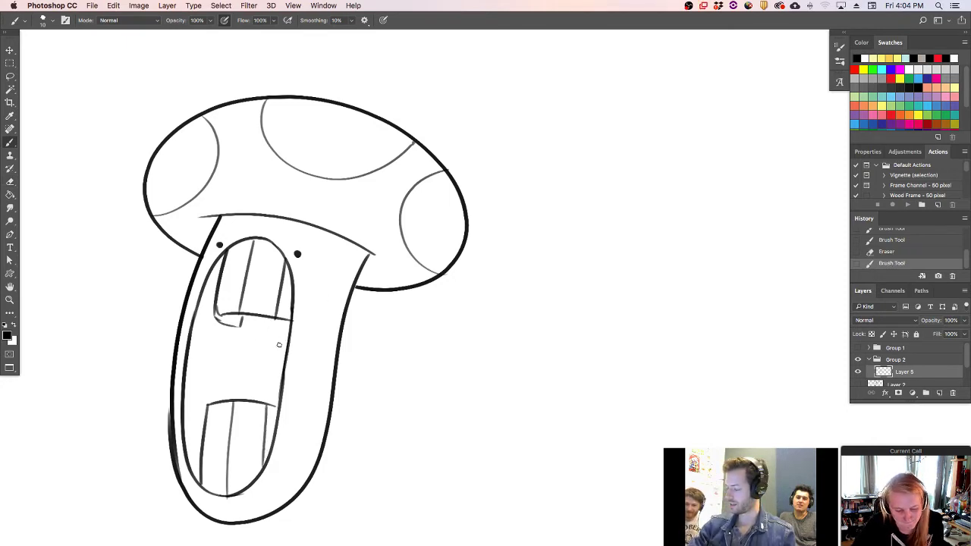
- Draw a long wavy tongue with a rounded tip reaching from inside the mouth out past the stem
mouse_move(285, 350)
mouse_down()
mouse_move(151, 347)
mouse_move(99, 358)
mouse_move(246, 364)
mouse_move(148, 362)
mouse_move(101, 381)
mouse_move(54, 339)
mouse_move(93, 357)
mouse_up()
key(e)
drag(191, 366, 179, 361)
key(super+z)
key(b)
- Add thin curved shading lines inside the mouth above and below the tongue, between the two rows of teeth
drag(245, 401, 246, 361)
key(super+z)
drag(263, 318, 263, 402)
key(super+z)
drag(254, 366, 264, 402)
mouse_move(248, 327)
mouse_down()
mouse_move(250, 396)
mouse_move(236, 399)
mouse_up()
drag(227, 355, 230, 338)
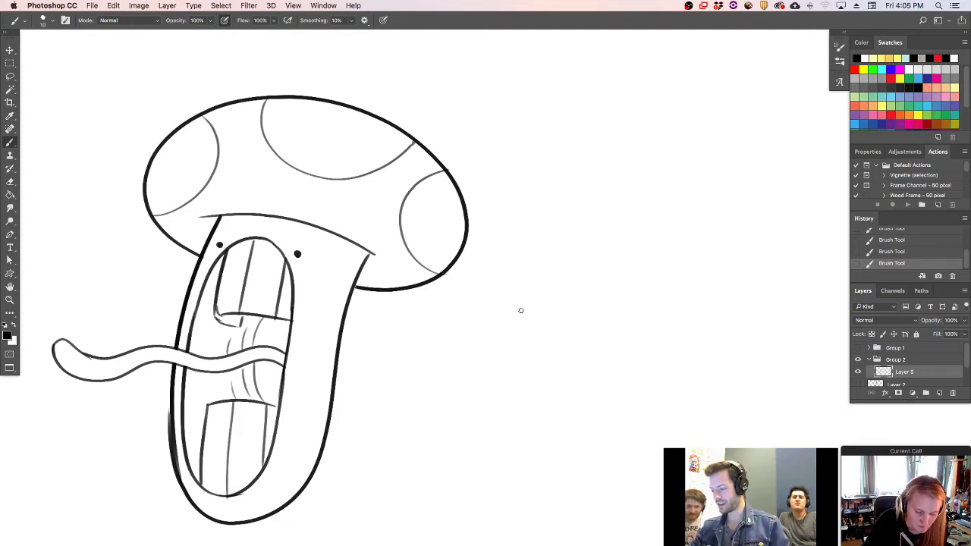
- Move the mushroom drawing up and to the right on the canvas to make room beneath the cap
key(z)
alt+click(442, 392)
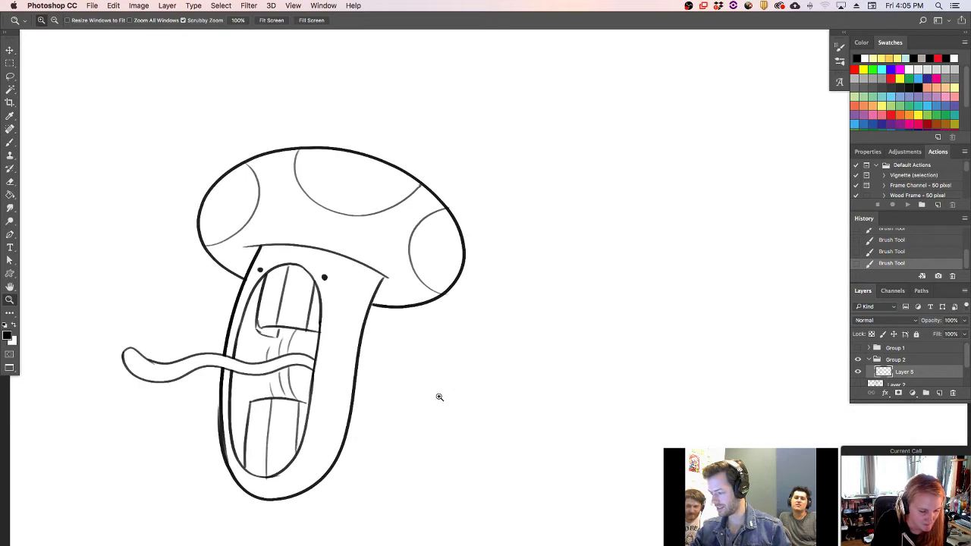
key(v)
mouse_move(351, 392)
mouse_down()
mouse_move(389, 368)
mouse_move(382, 336)
mouse_up()
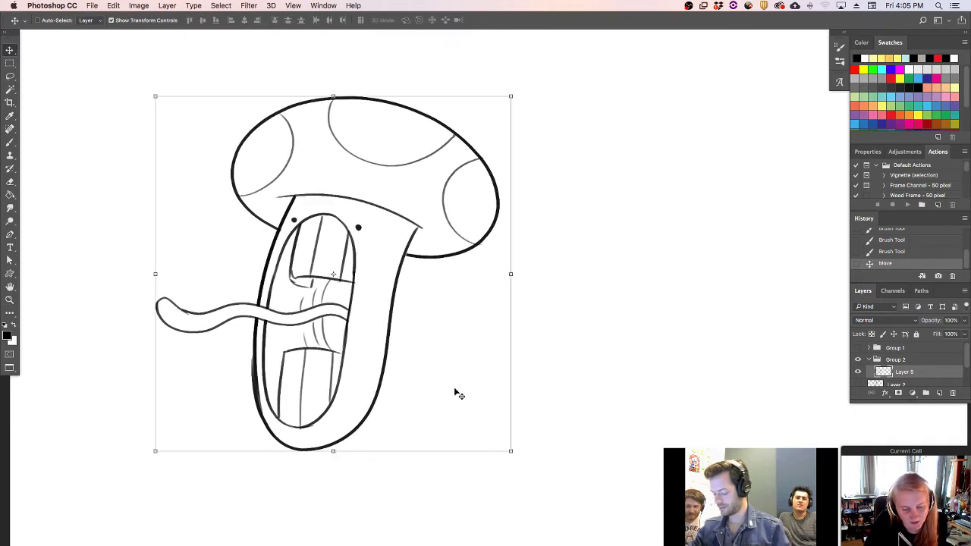
- Draw a rounded body bulging out behind the lower stem, redoing the first outline as a wider, lower shape
key(l)
key(b)
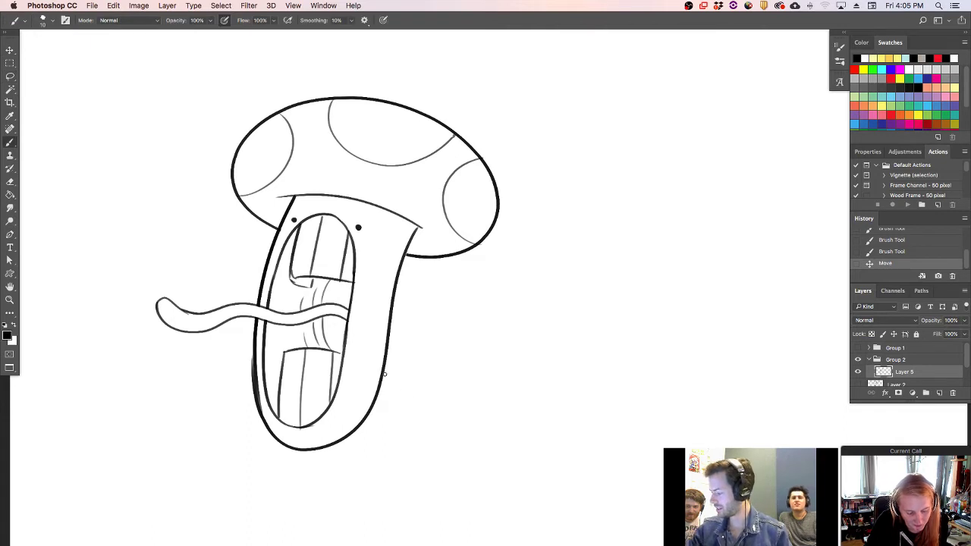
mouse_move(382, 377)
mouse_down()
mouse_move(417, 449)
mouse_move(333, 452)
mouse_up()
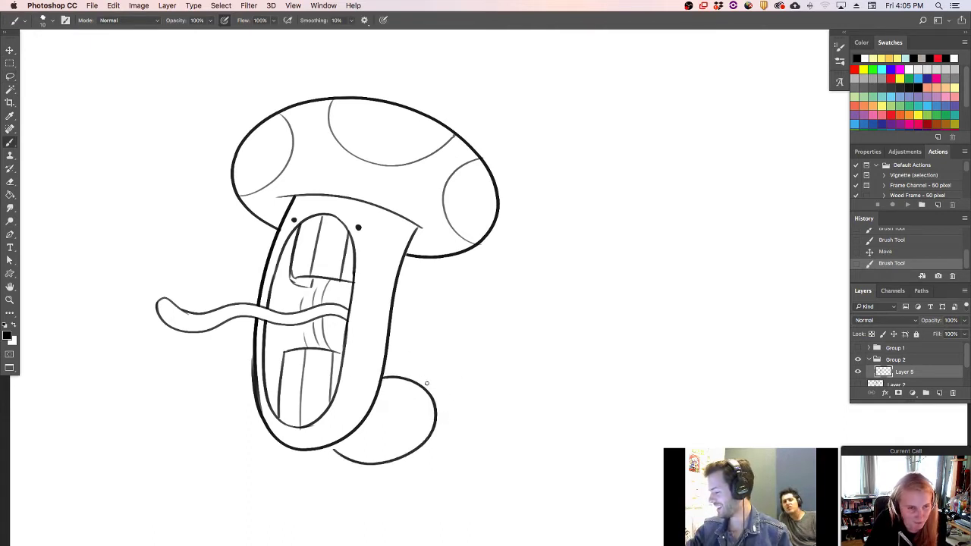
key(super+z)
mouse_move(383, 374)
mouse_down()
mouse_move(346, 452)
mouse_move(334, 444)
mouse_up()
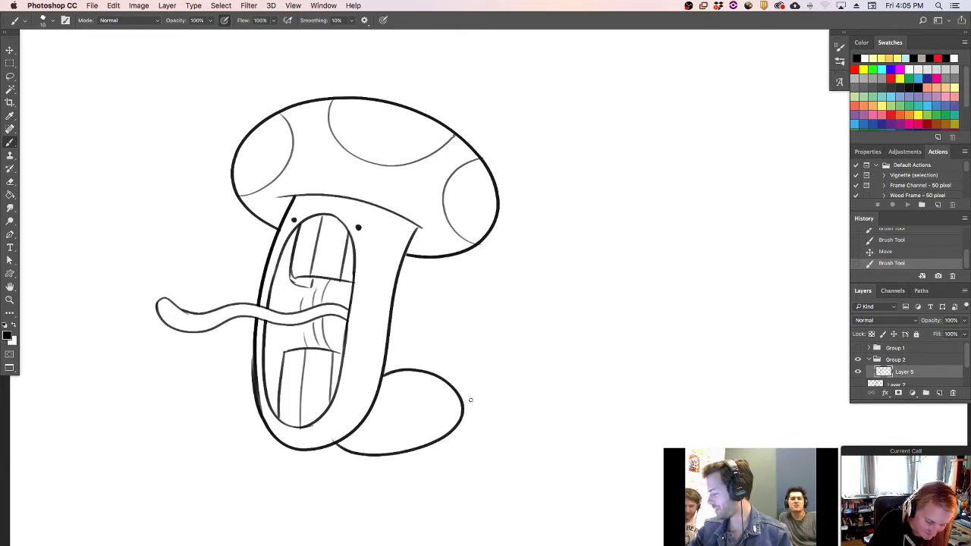
- Draw a small bent leg with a pointed foot at the body's rear end and erase the overlapping body outline
mouse_move(448, 417)
mouse_down()
mouse_move(478, 416)
mouse_move(468, 466)
mouse_up()
key(super+z)
drag(446, 414, 463, 460)
drag(445, 427, 449, 463)
key(super+z)
mouse_move(444, 427)
mouse_down()
mouse_move(450, 459)
mouse_move(460, 457)
mouse_move(445, 462)
mouse_move(480, 464)
mouse_up()
key(e)
click(481, 464)
drag(463, 425, 461, 416)
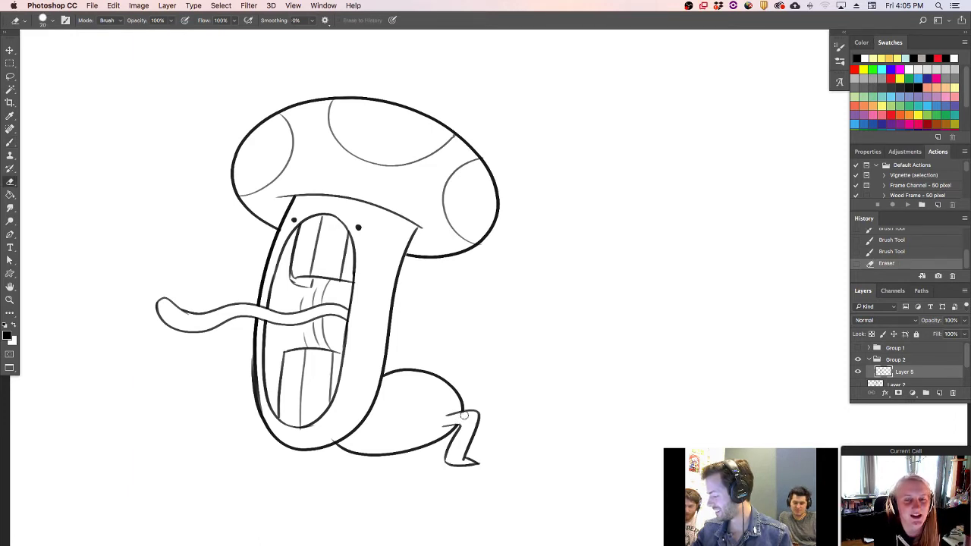
click(461, 416)
- Draw a straight arm with a round hand rising diagonally from the body and erase the body outline crossing it
key(b)
shift+click(399, 398)
key(super+z)
mouse_move(398, 399)
mouse_down()
mouse_move(481, 356)
mouse_move(496, 362)
mouse_move(477, 353)
mouse_move(487, 366)
mouse_up()
key(e)
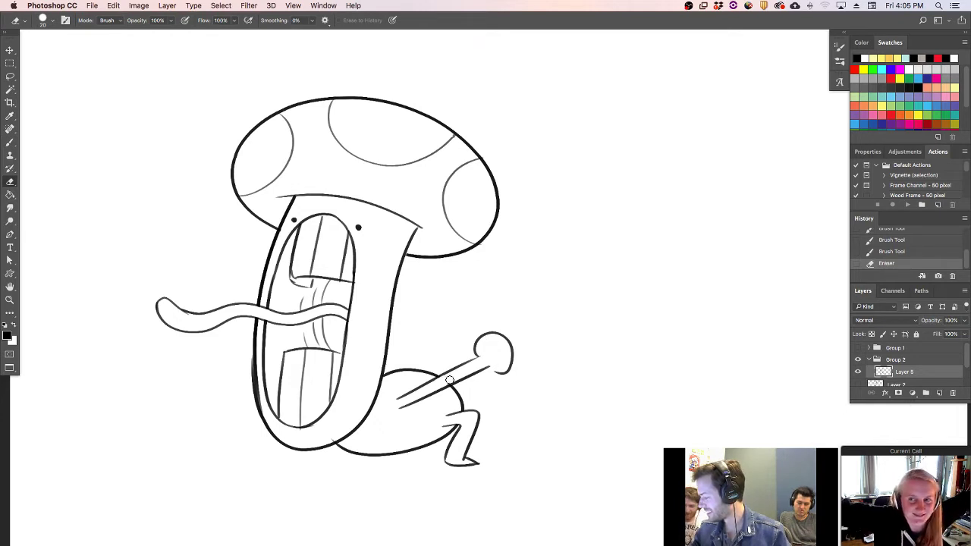
drag(448, 382, 454, 380)
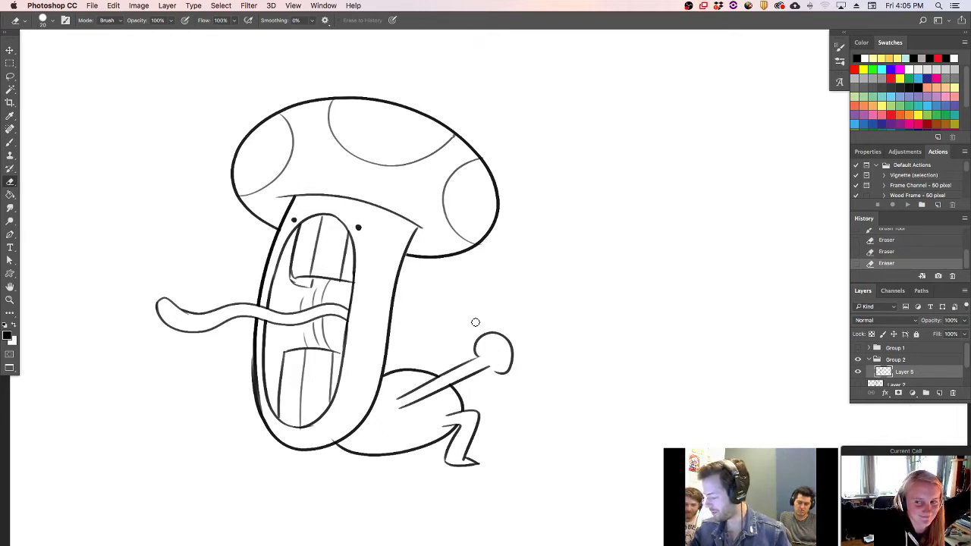
key(b)
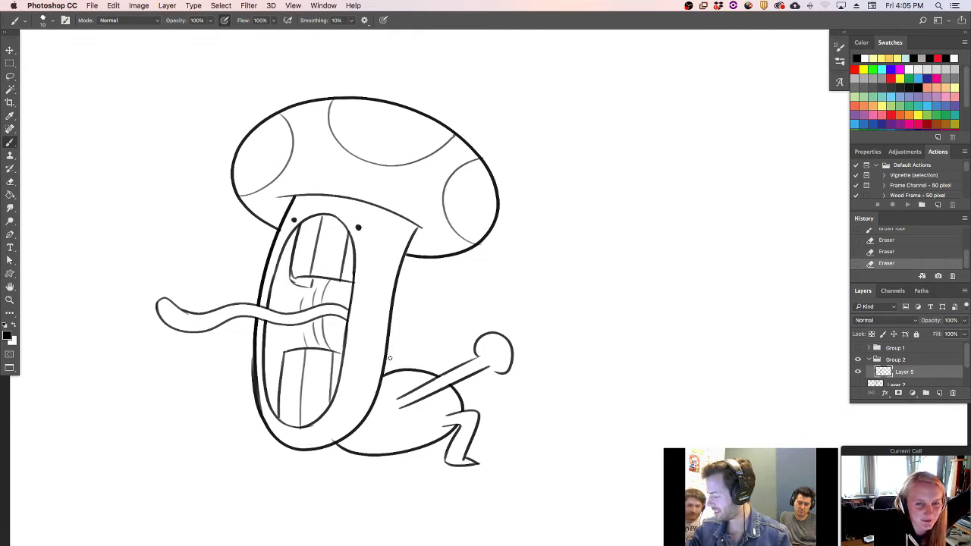
- Draw a short vest-like garment around the upper body behind the arm and erase the body outline inside it
drag(386, 363, 409, 340)
mouse_move(408, 341)
mouse_down()
mouse_move(442, 373)
mouse_move(435, 418)
mouse_move(375, 413)
mouse_up()
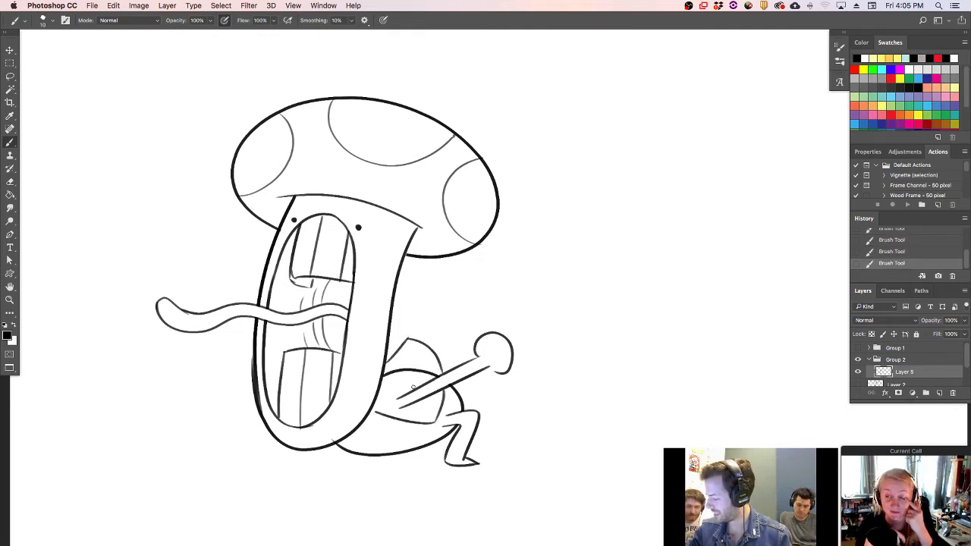
key(e)
drag(440, 373, 385, 371)
key(b)
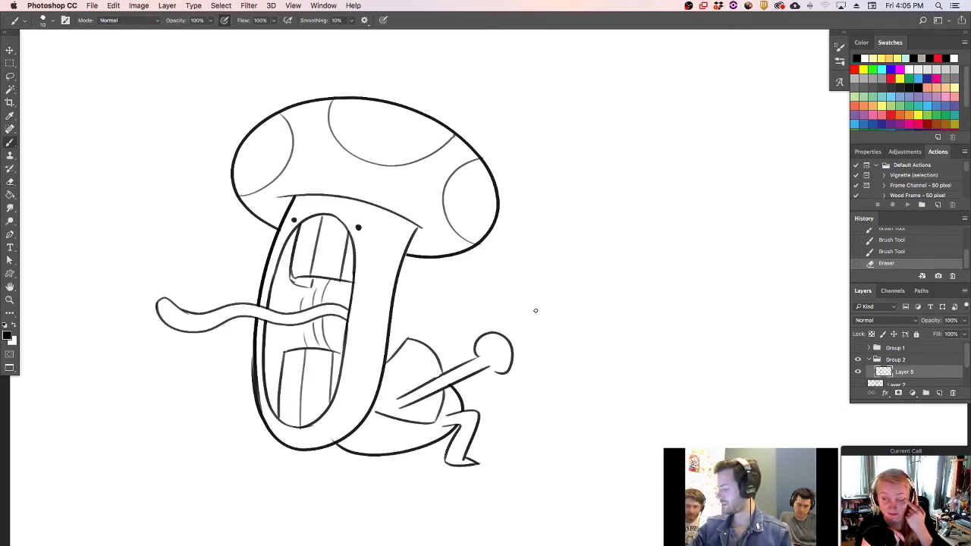
- Draw a second, shorter arm with a round hand emerging from behind the stem above the garment
mouse_move(390, 325)
mouse_down()
mouse_move(414, 295)
mouse_move(412, 316)
mouse_move(419, 281)
mouse_move(429, 325)
mouse_move(410, 301)
mouse_move(434, 322)
mouse_move(414, 318)
mouse_up()
key(super+z)
key(e)
key(b)
key(super+z)
key(e)
key(b)
key(super+z)
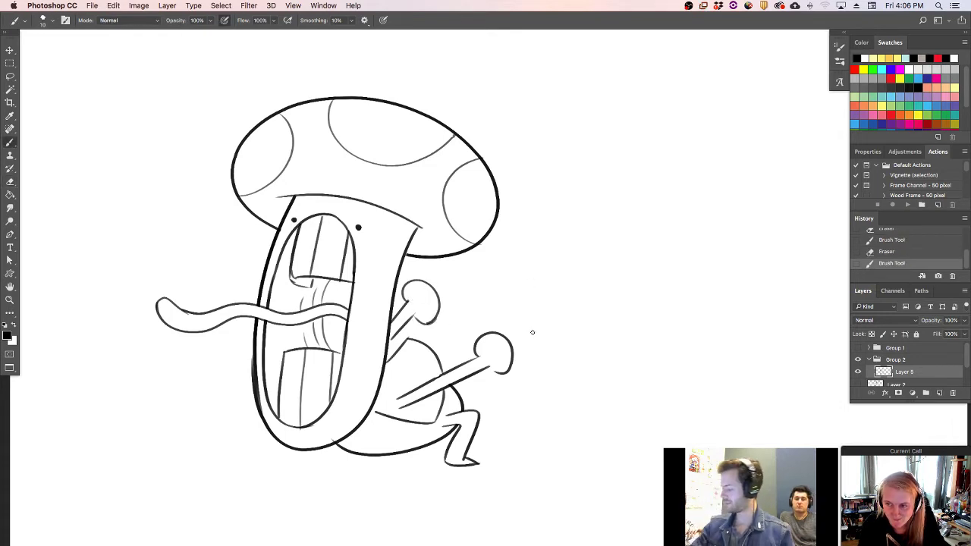
- Draw two stripes across the lower leg and a curved line on the lower body, cleaning up the outline beneath the chin
mouse_move(456, 436)
mouse_down()
mouse_move(470, 434)
mouse_move(470, 443)
mouse_up()
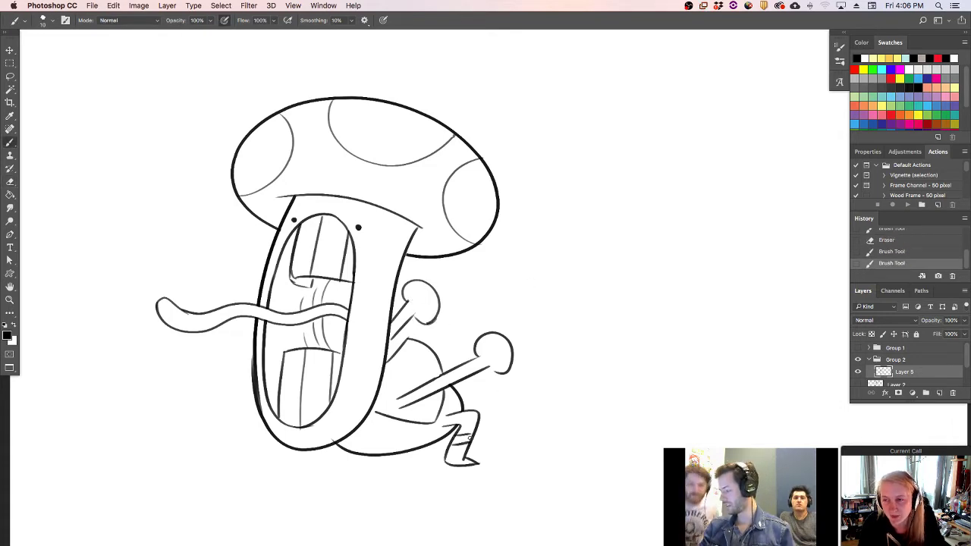
mouse_move(416, 424)
mouse_down()
mouse_move(426, 397)
mouse_move(414, 443)
mouse_up()
key(super+z)
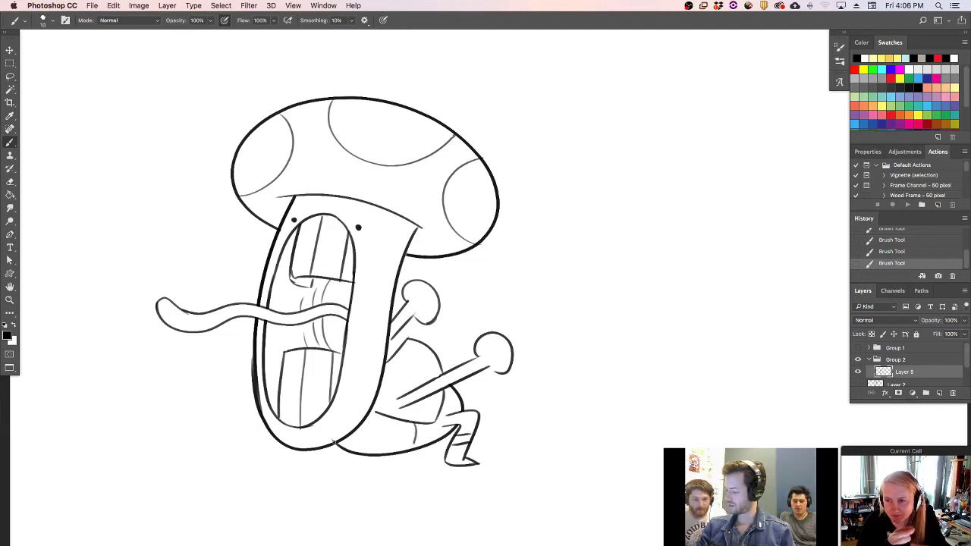
key(e)
drag(333, 436, 335, 442)
key(b)
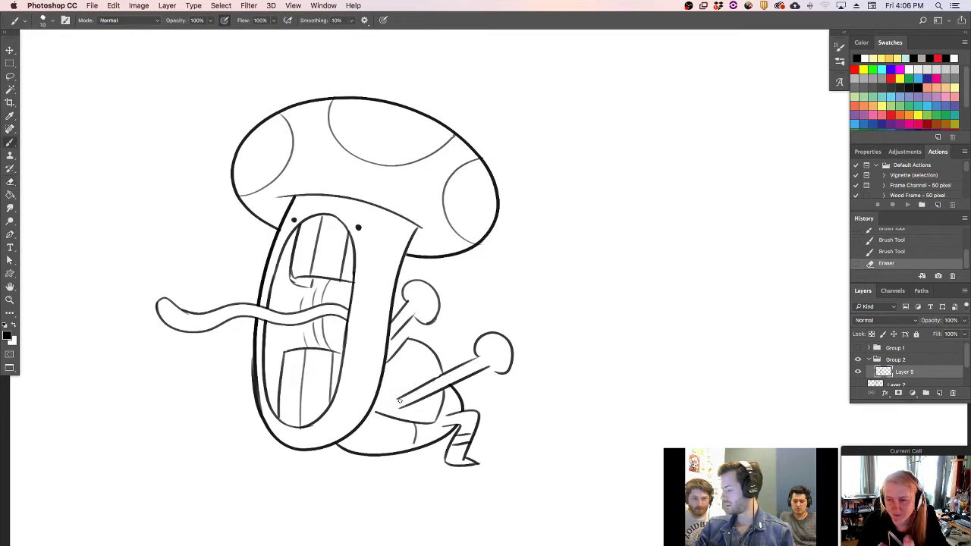
- Round off the front arm's base with a small circle and add an inner contour line along the curved back
drag(400, 408, 396, 396)
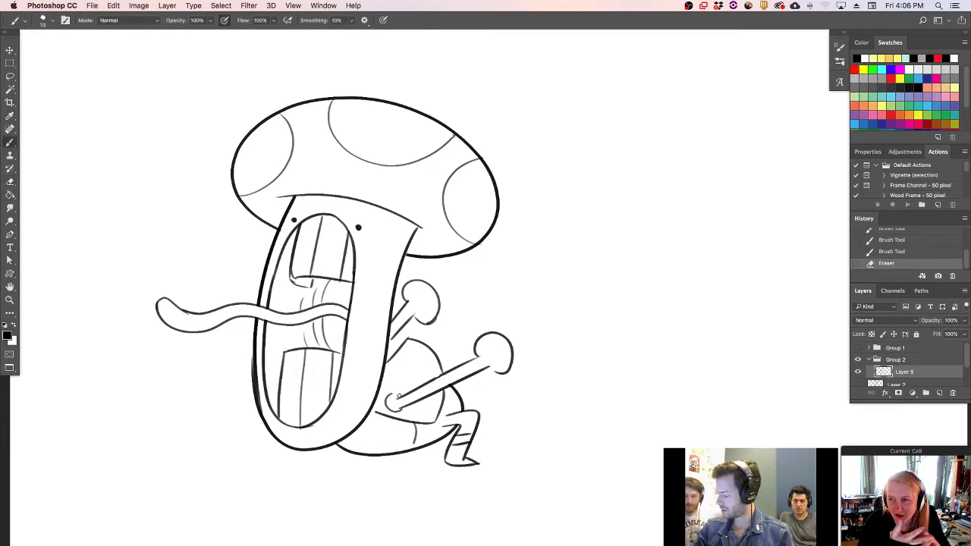
mouse_move(406, 343)
mouse_down()
mouse_move(442, 379)
mouse_move(431, 414)
mouse_up()
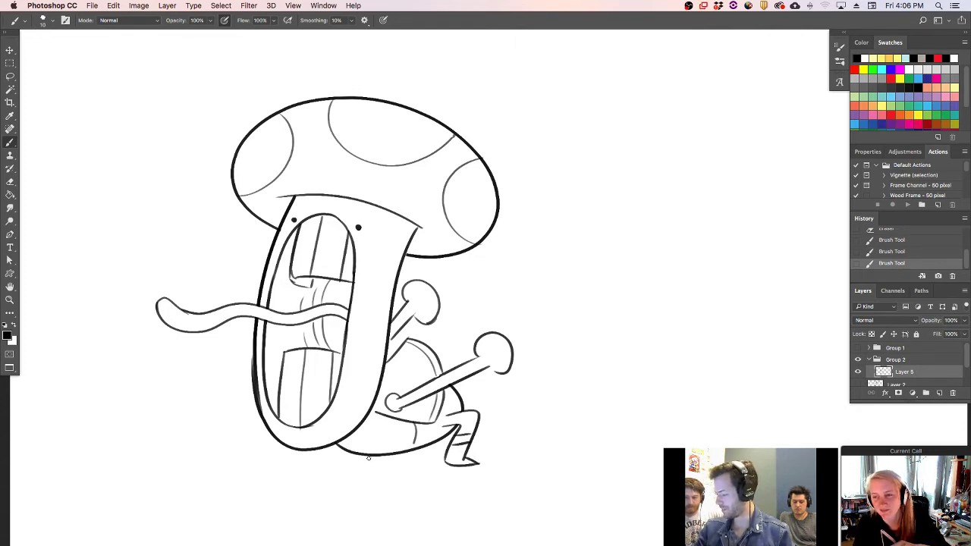
- Draw a small second foot beneath the character's belly
mouse_move(368, 456)
mouse_down()
mouse_move(365, 470)
mouse_move(391, 468)
mouse_move(408, 441)
mouse_up()
key(super+z)
key(super+z)
key(super+z)
key(e)
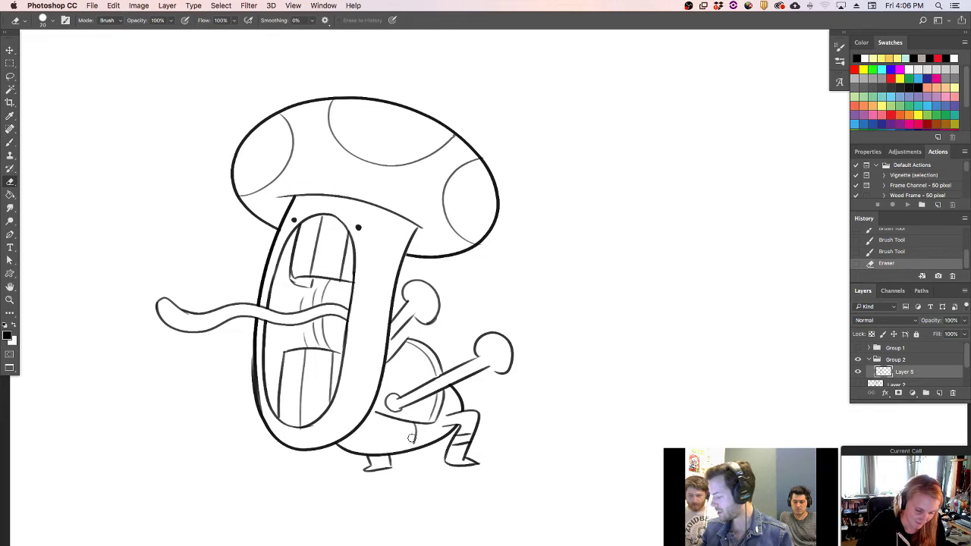
key(b)
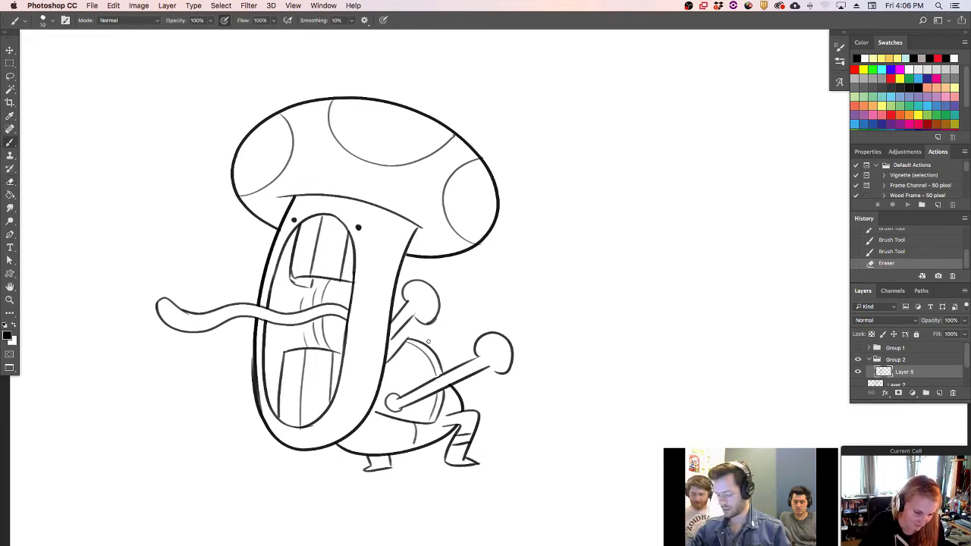
- Lasso the mushroom head, move it away from the body to open a gap, deselect, and erase the leftover mark beside it
key(l)
mouse_move(340, 448)
mouse_down()
mouse_move(208, 457)
mouse_move(155, 161)
mouse_move(428, 72)
mouse_move(537, 243)
mouse_move(460, 277)
mouse_move(400, 283)
mouse_move(382, 398)
mouse_move(340, 449)
mouse_up()
key(v)
mouse_move(511, 217)
mouse_down()
mouse_move(505, 201)
mouse_move(459, 220)
mouse_up()
key(ctrl+d)
key(b)
key(e)
click(347, 377)
key(b)
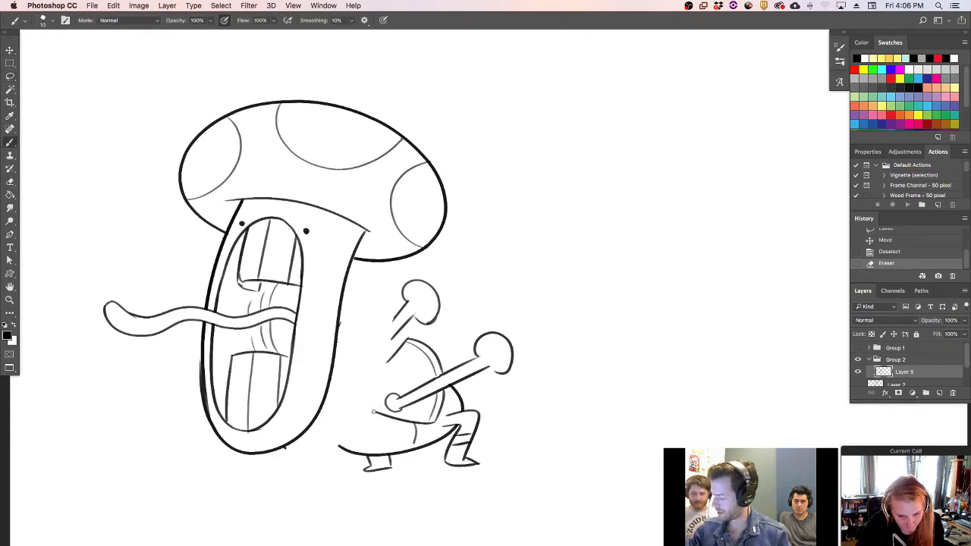
- Connect the moved head to the body with new neck and belly outlines, cleaning up the joint
mouse_move(368, 375)
mouse_down()
mouse_move(330, 310)
mouse_move(357, 345)
mouse_move(368, 379)
mouse_up()
drag(379, 454, 282, 448)
key(e)
drag(354, 443, 352, 446)
key(b)
drag(340, 345, 354, 317)
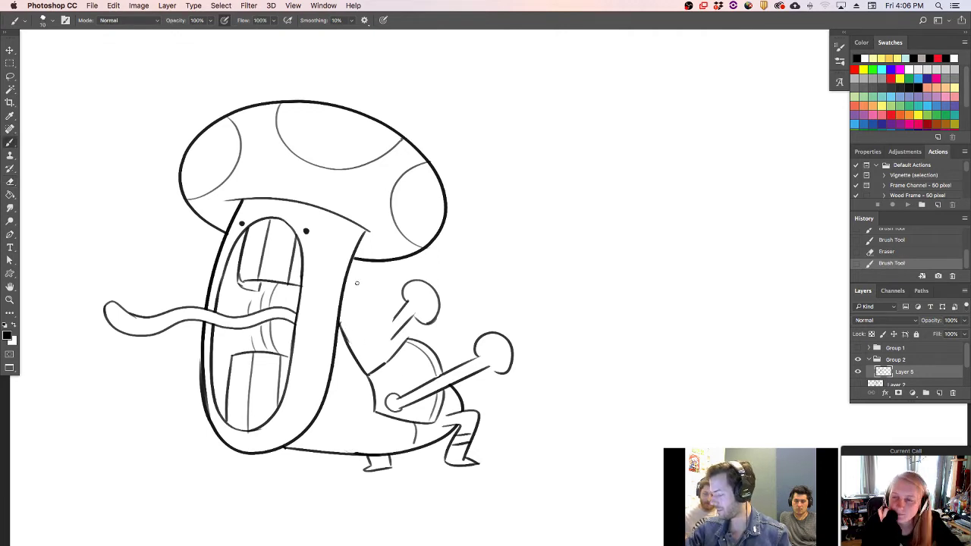
- Sketch thin wrinkle lines on the neck and along the underside of the belly
mouse_move(341, 371)
mouse_down()
mouse_move(372, 401)
mouse_move(340, 375)
mouse_move(341, 355)
mouse_up()
key(super+z)
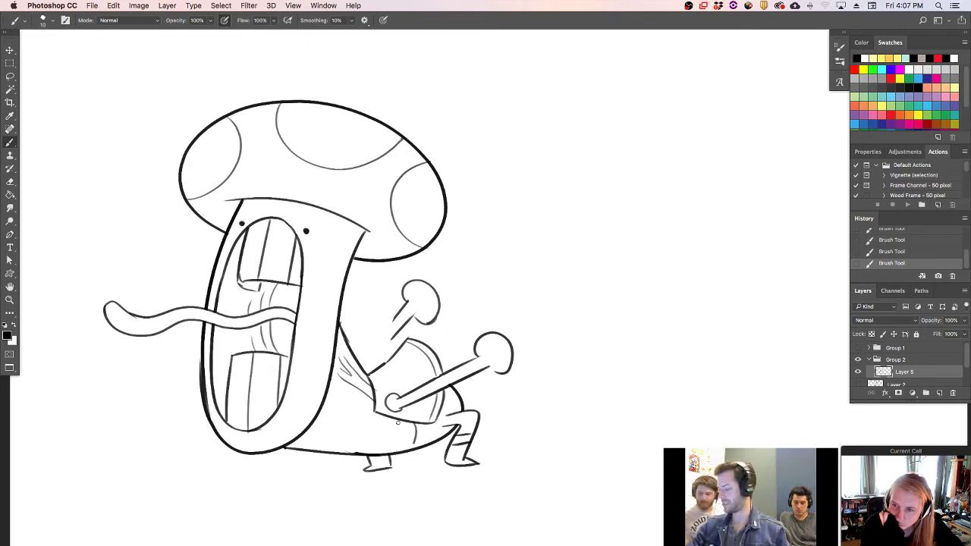
drag(365, 447, 310, 441)
key(super+z)
drag(369, 448, 309, 444)
mouse_move(368, 441)
mouse_down()
mouse_move(315, 431)
mouse_move(308, 439)
mouse_up()
drag(380, 430, 349, 437)
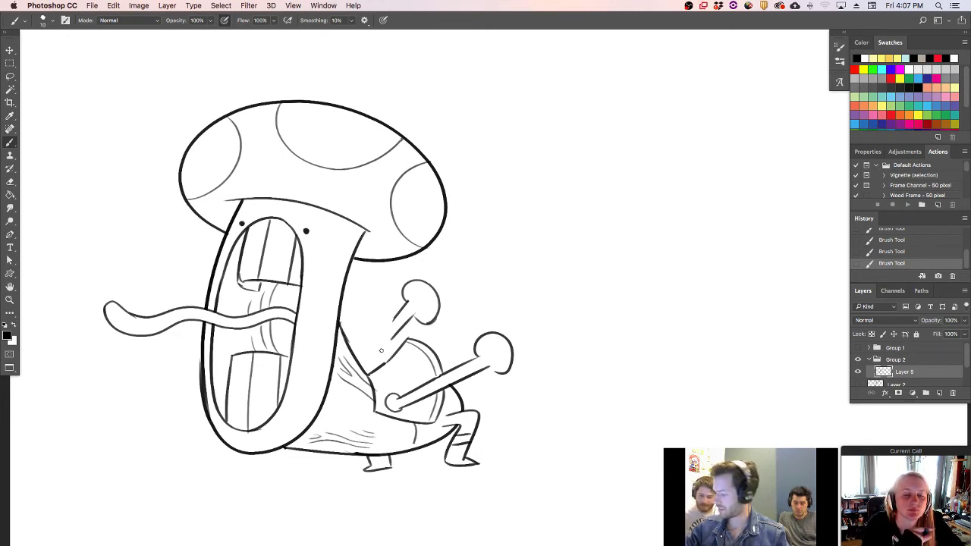
- Erase the head outline where it crosses the neck so the head and body merge into one shape
key(e)
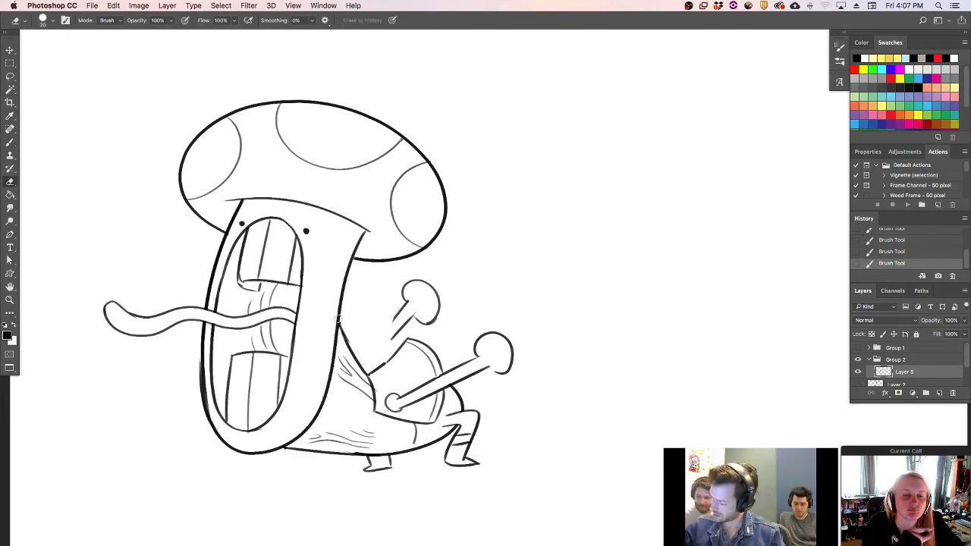
mouse_move(334, 335)
mouse_down()
mouse_move(332, 324)
mouse_move(332, 389)
mouse_up()
drag(339, 343, 314, 396)
drag(281, 440, 331, 388)
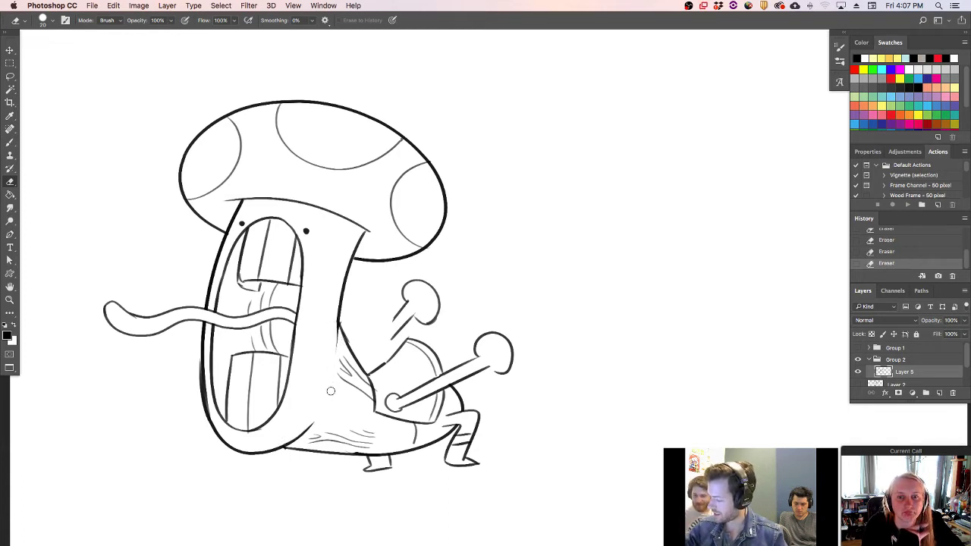
key(b)
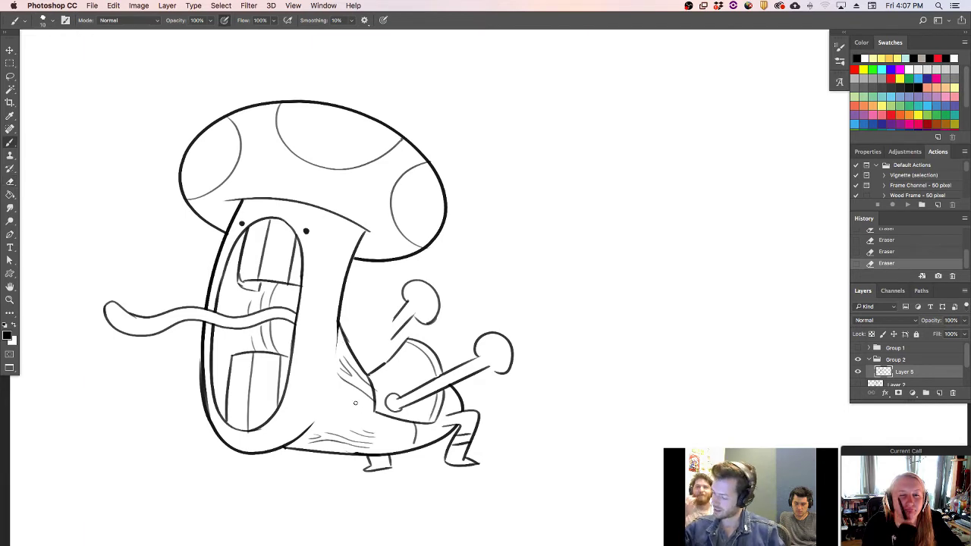
- Add wrinkles beneath the cap's edge, and detail the lower body with a dot, a bolder seam line and a small tab
mouse_move(339, 223)
mouse_down()
mouse_move(334, 232)
mouse_move(343, 233)
mouse_move(347, 218)
mouse_up()
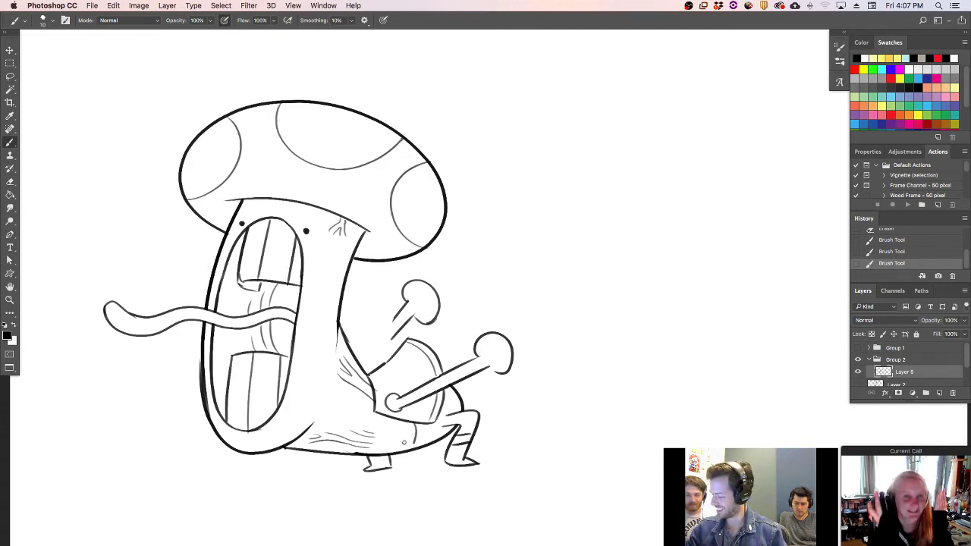
click(405, 443)
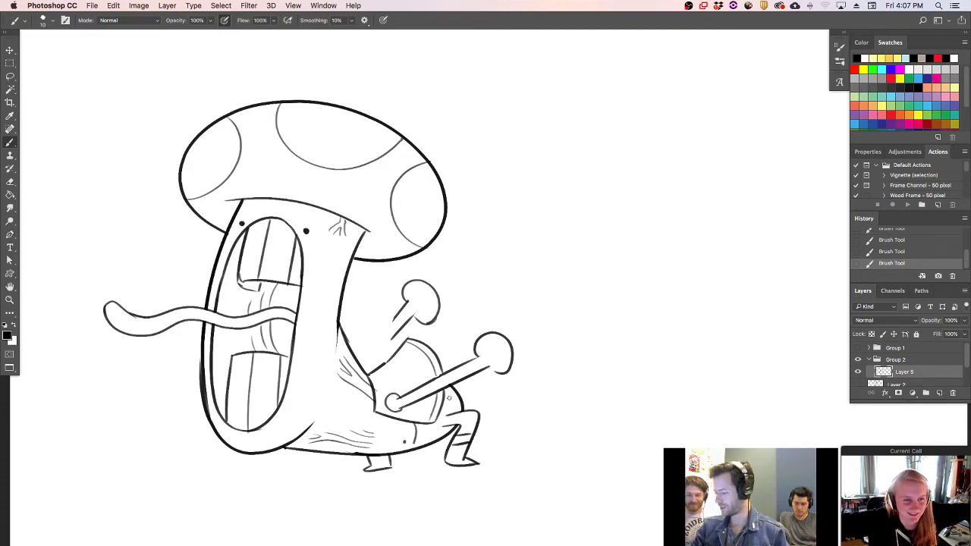
drag(417, 422, 415, 440)
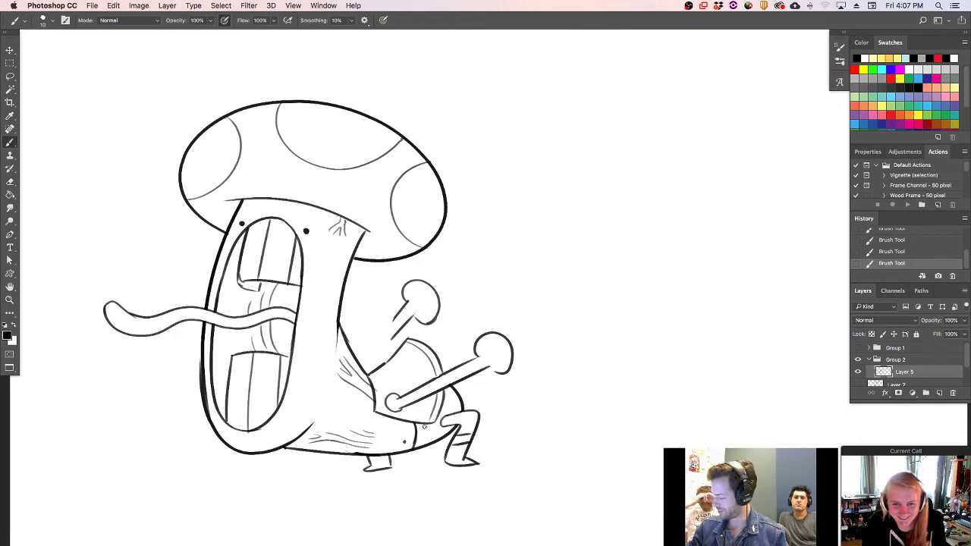
mouse_move(423, 422)
mouse_down()
mouse_move(425, 442)
mouse_move(433, 431)
mouse_up()
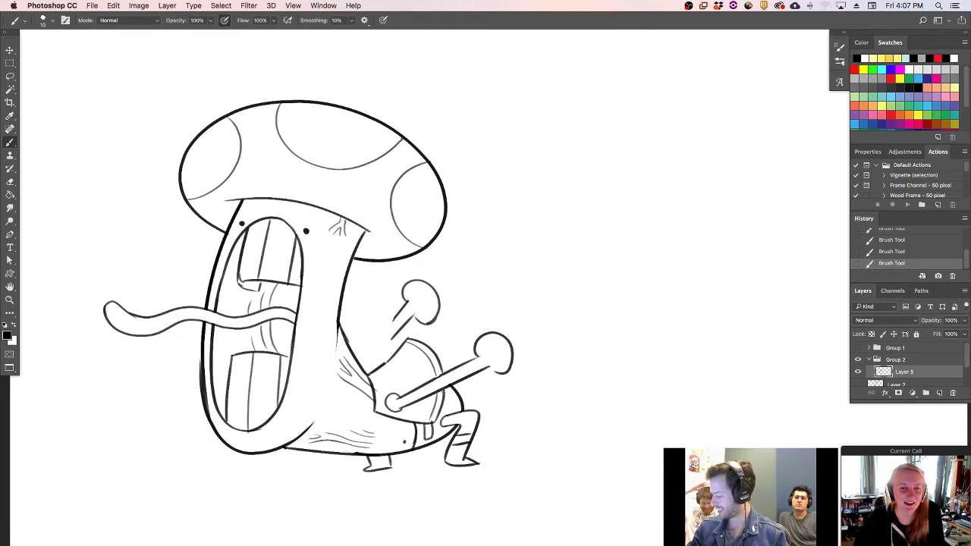
- Touch up the linework where the neck meets the back and beside the front arm's base
key(e)
mouse_move(348, 342)
mouse_down()
mouse_move(342, 326)
mouse_move(354, 351)
mouse_up()
key(b)
key(e)
drag(381, 395, 379, 388)
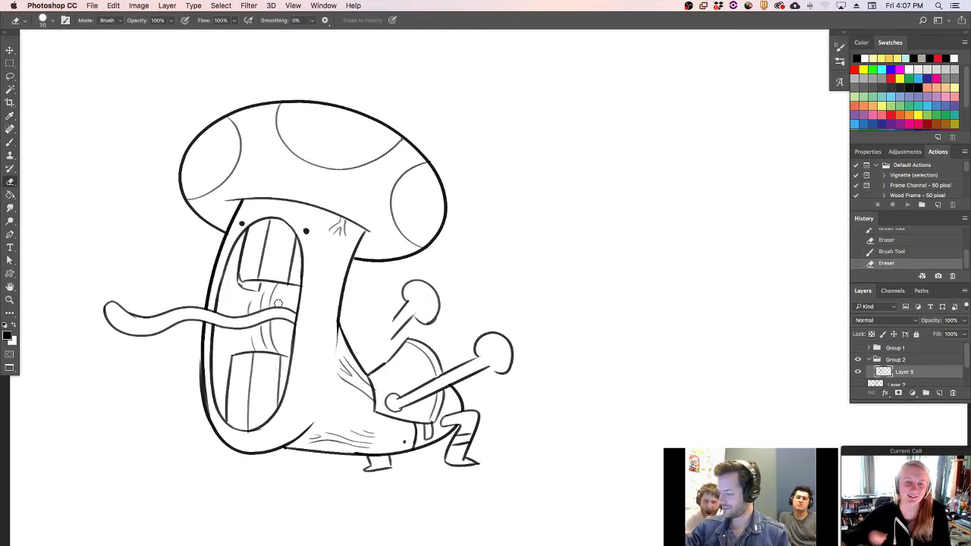
key(w)
click(245, 304)
key(super+z)
key(f)
key(f)
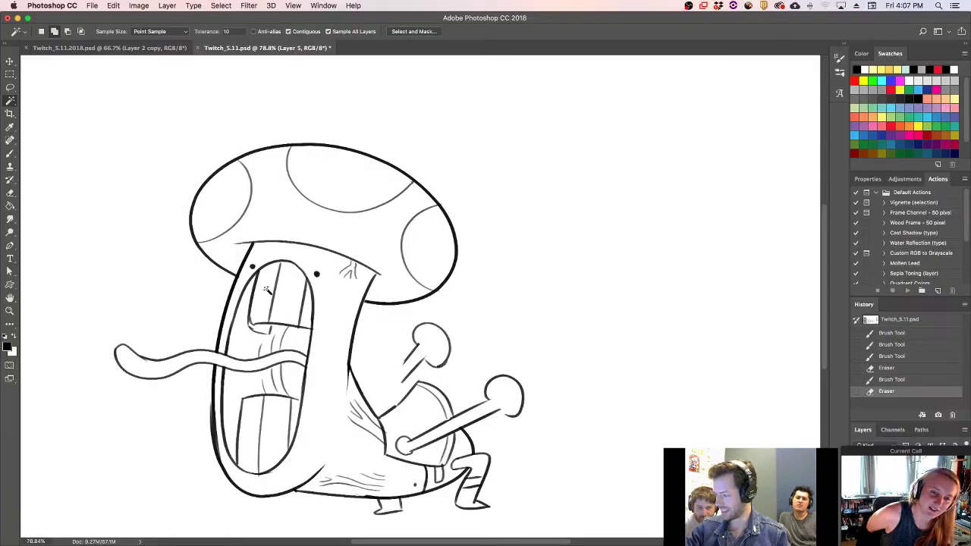
key(f)
key(f)
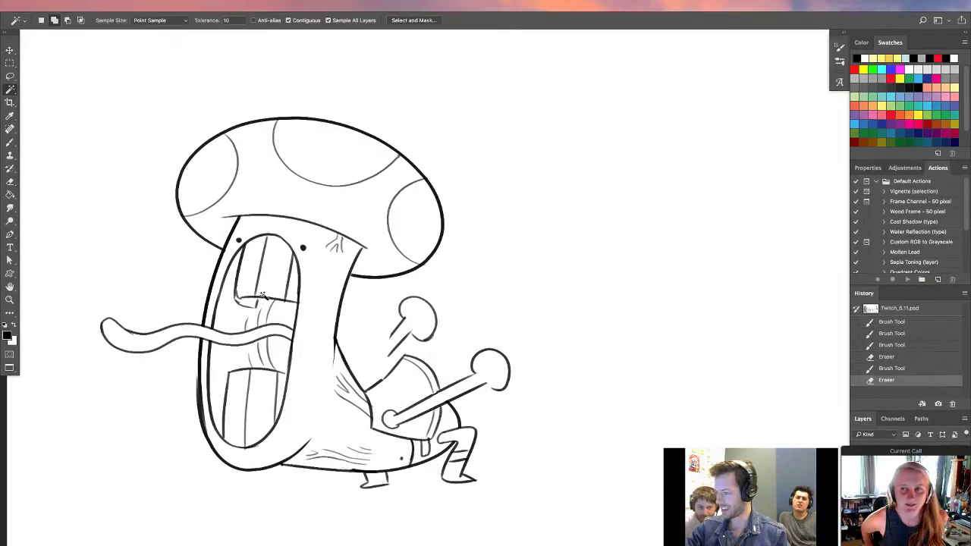
key(f)
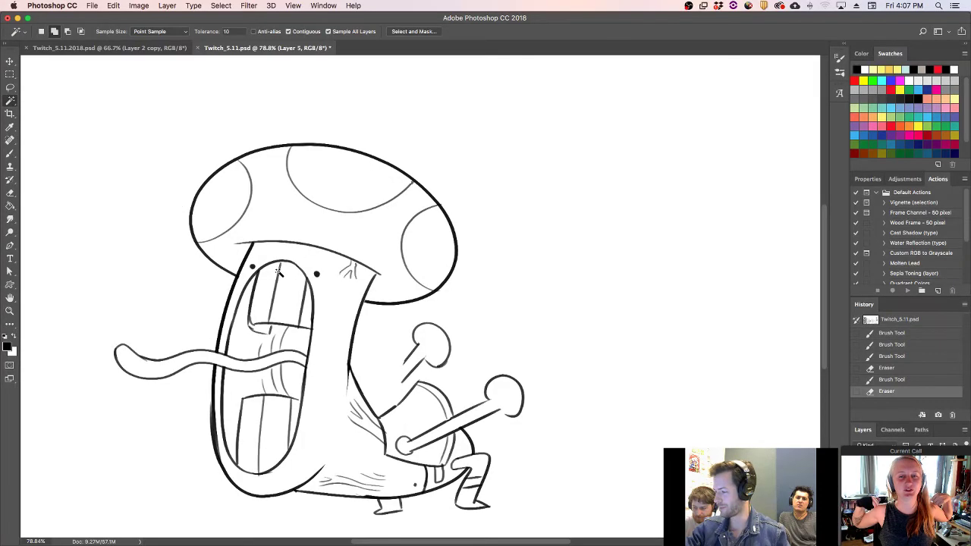
key(f)
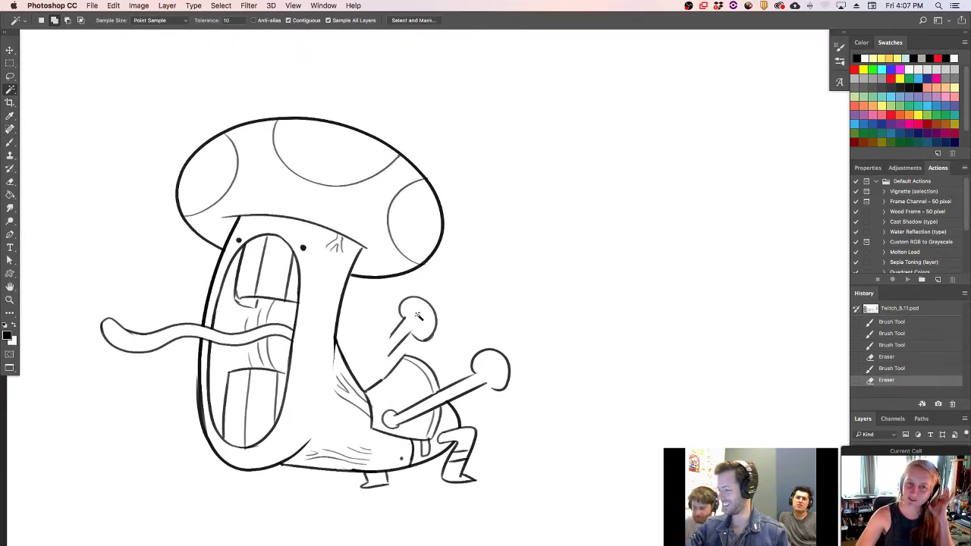
- Draw faint curved lines around both eyes and thin drips running down the side of the stalk
key(b)
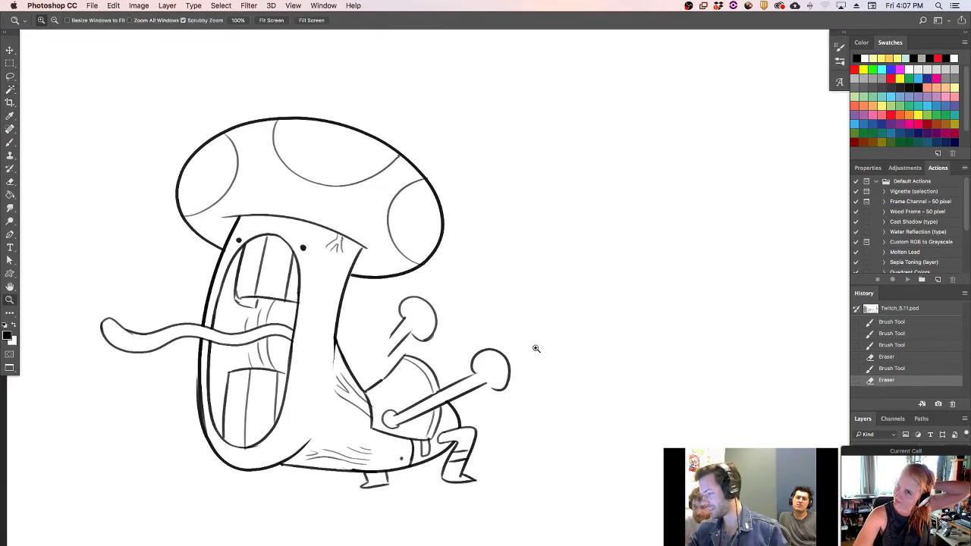
click(305, 248)
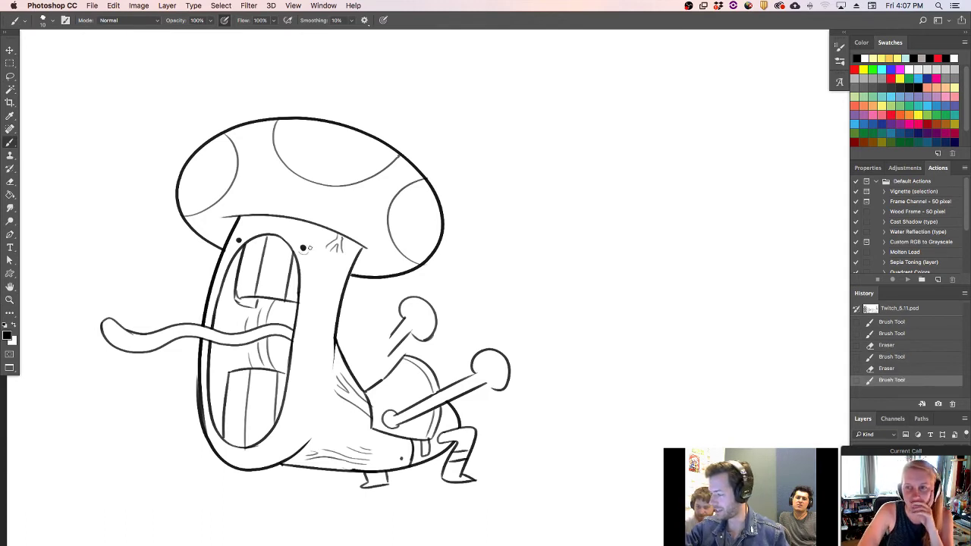
click(234, 241)
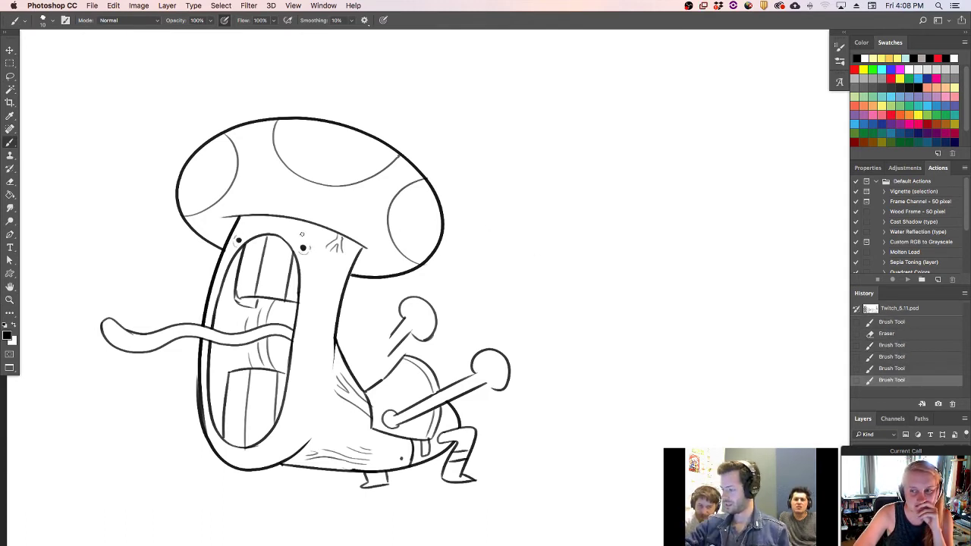
drag(324, 283, 311, 381)
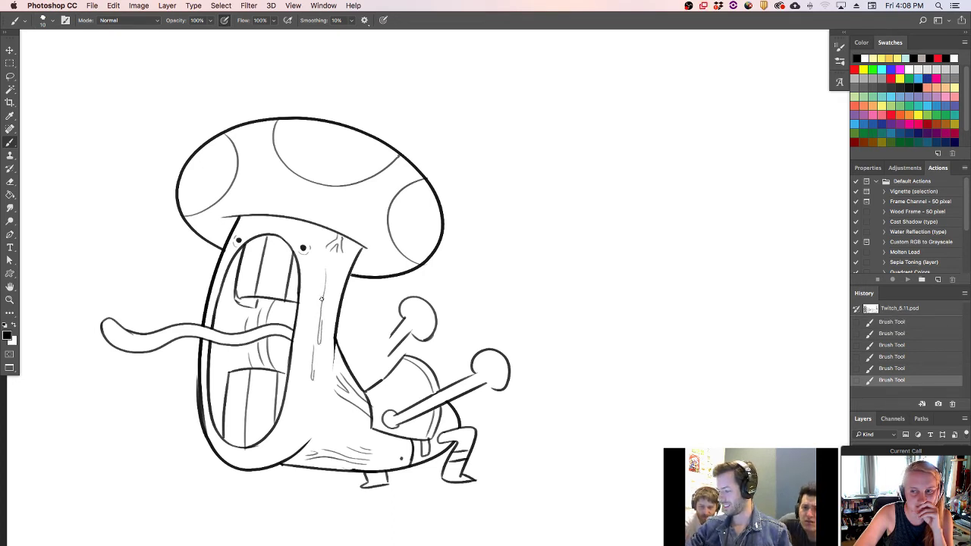
- Draw slime running off both sides of the mushroom cap, with long drips and small falling drops below
drag(426, 219, 405, 258)
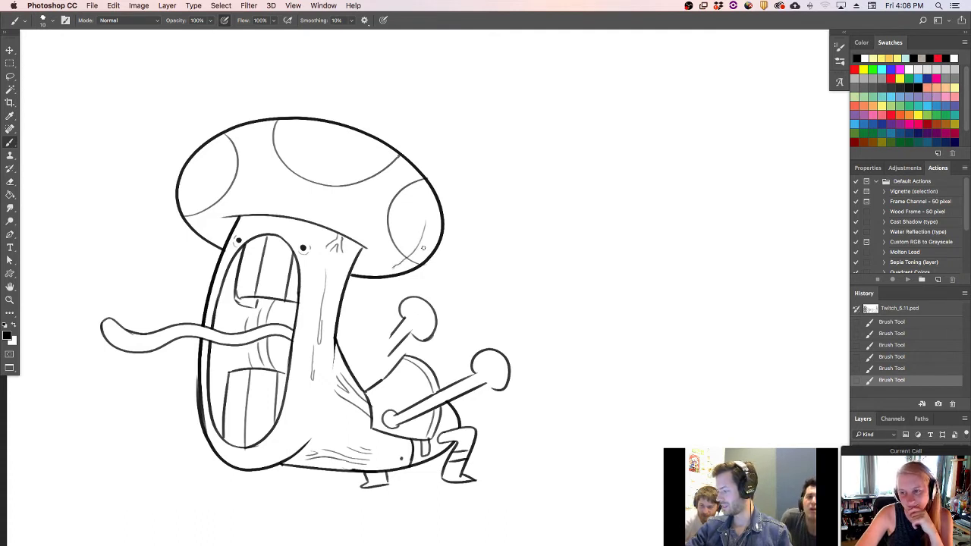
drag(429, 229, 404, 266)
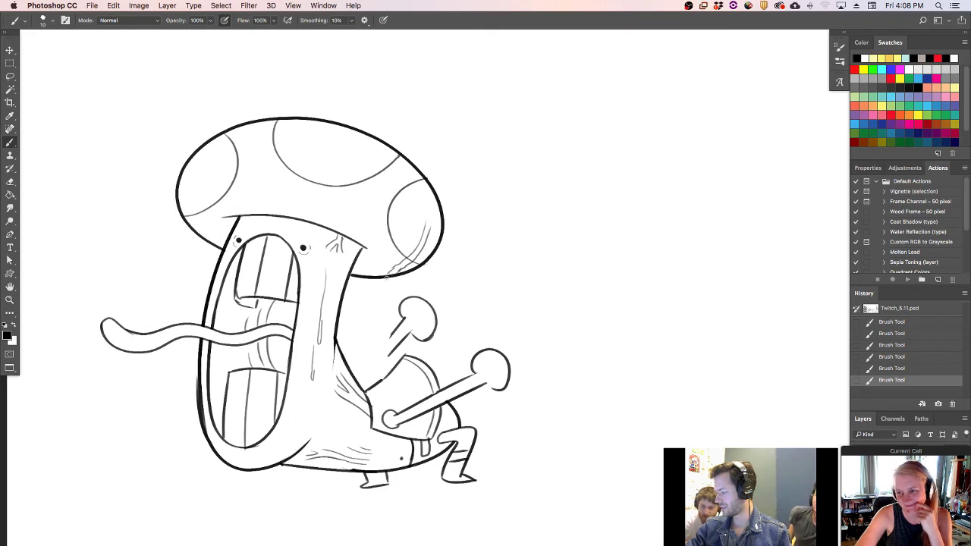
drag(393, 300, 391, 274)
drag(387, 311, 387, 324)
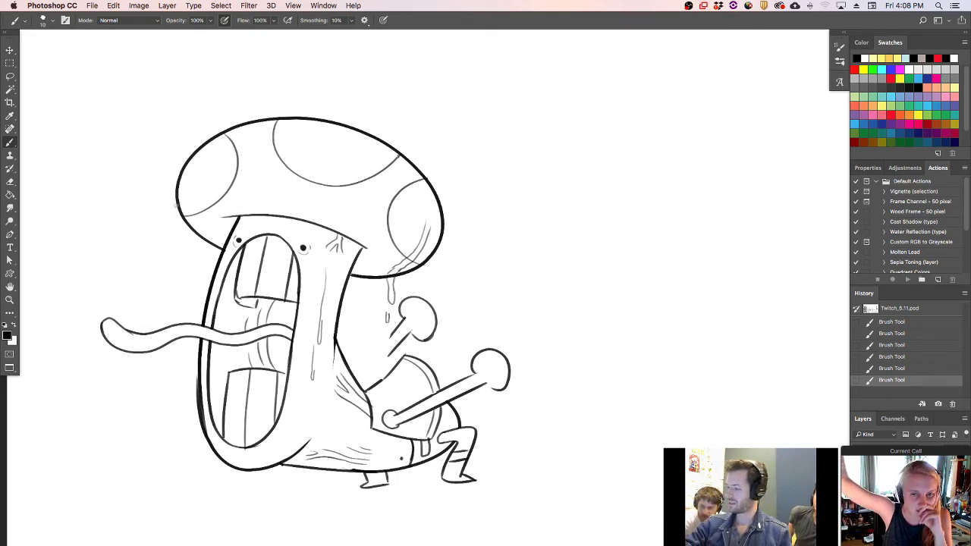
mouse_move(180, 216)
mouse_down()
mouse_move(196, 244)
mouse_move(196, 279)
mouse_move(202, 241)
mouse_up()
drag(196, 291, 191, 307)
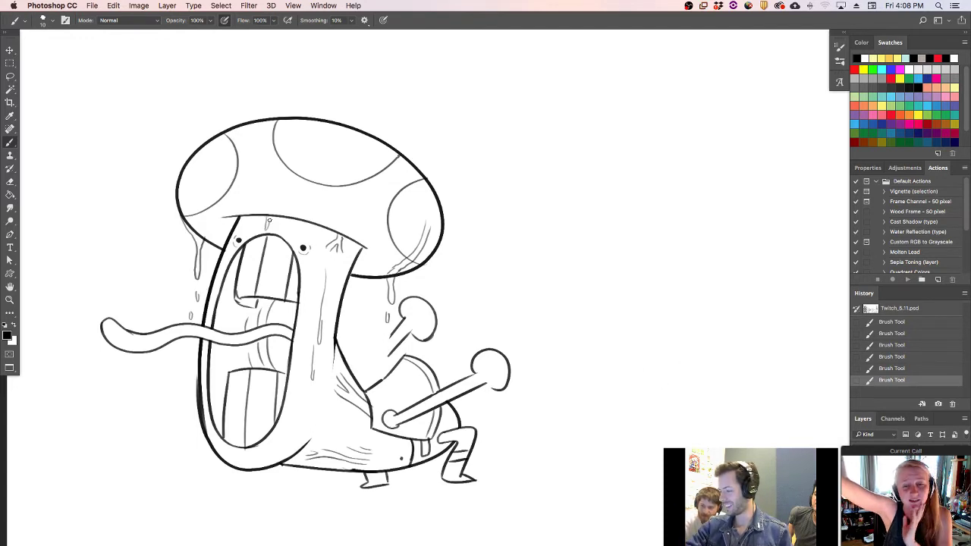
- Draw a drip hanging from the chin and an irregular puddle on the ground beneath it
mouse_move(297, 434)
mouse_down()
mouse_move(262, 466)
mouse_move(278, 458)
mouse_move(262, 471)
mouse_up()
key(super+z)
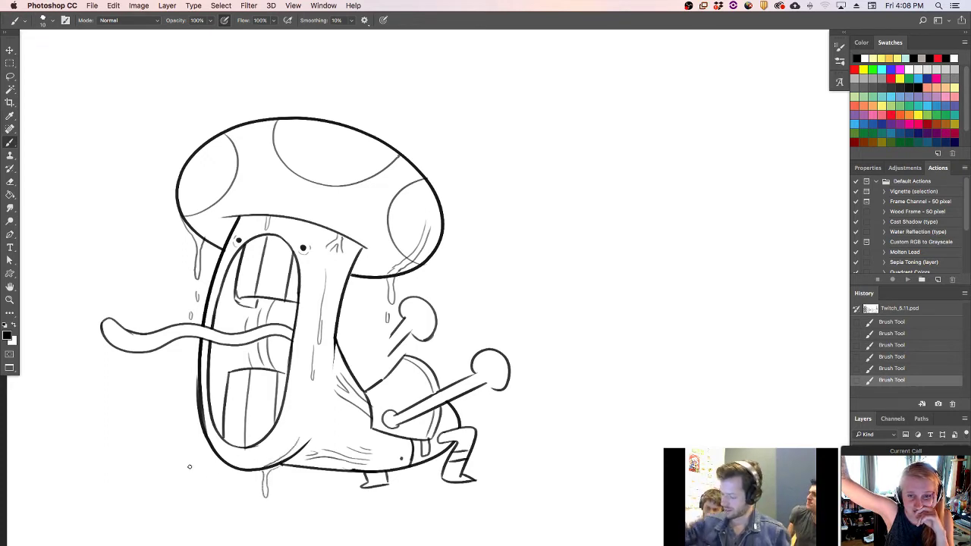
mouse_move(245, 516)
mouse_down()
mouse_move(165, 489)
mouse_move(258, 482)
mouse_move(328, 491)
mouse_move(294, 508)
mouse_move(220, 504)
mouse_up()
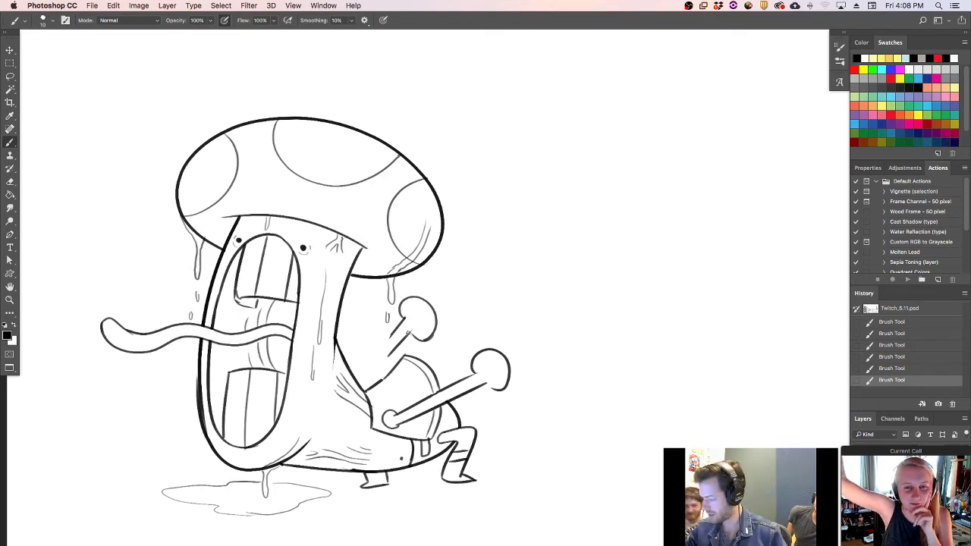
- Extend the rear arm's two outlines down to the body and clean up the old overlapping lines
mouse_move(397, 327)
mouse_down()
mouse_move(346, 381)
mouse_move(416, 307)
mouse_up()
key(super+z)
key(super+z)
drag(355, 375, 416, 306)
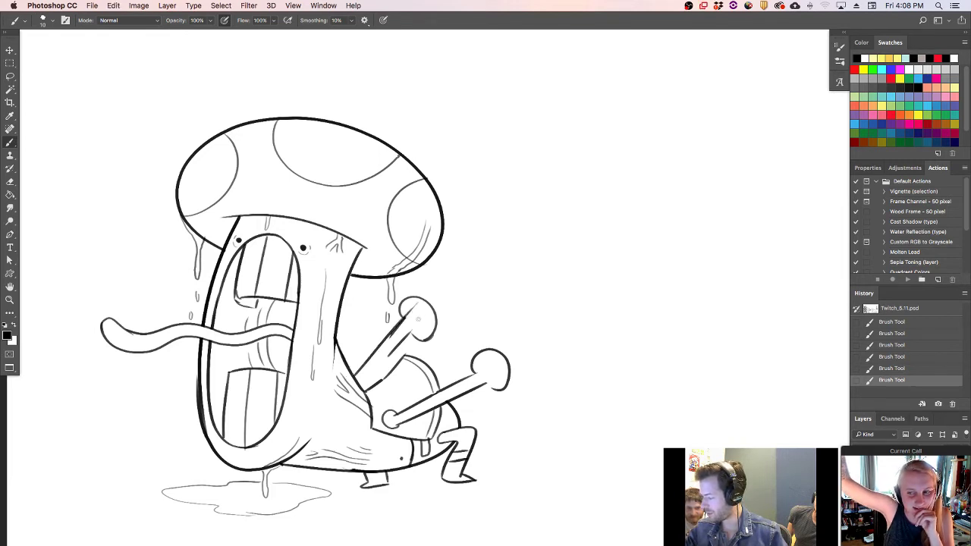
mouse_move(360, 387)
mouse_down()
mouse_move(417, 329)
mouse_move(387, 341)
mouse_move(416, 323)
mouse_up()
key(e)
key(super+z)
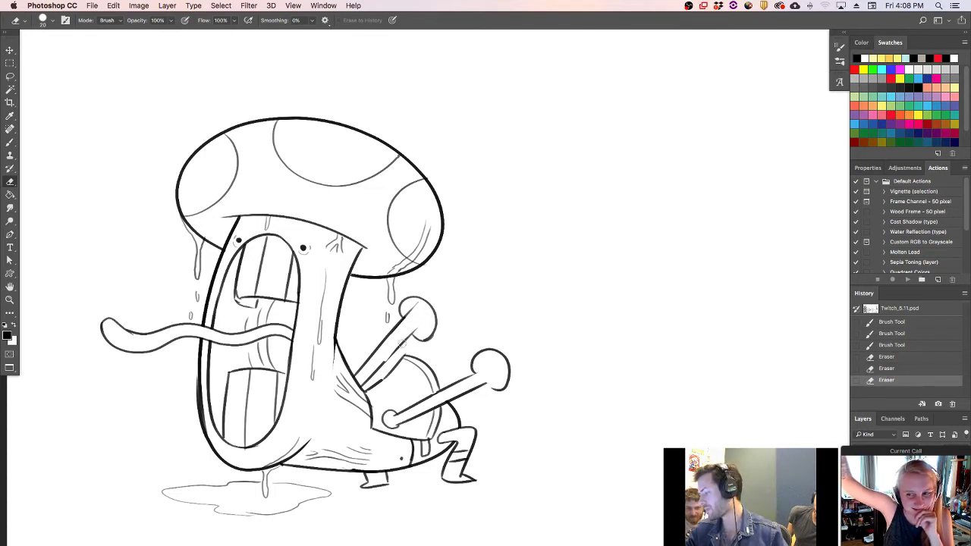
- Retouch the rear arm's outline with a short stroke and erase stray marks near its ball-shaped end
key(b)
drag(390, 353, 393, 350)
key(e)
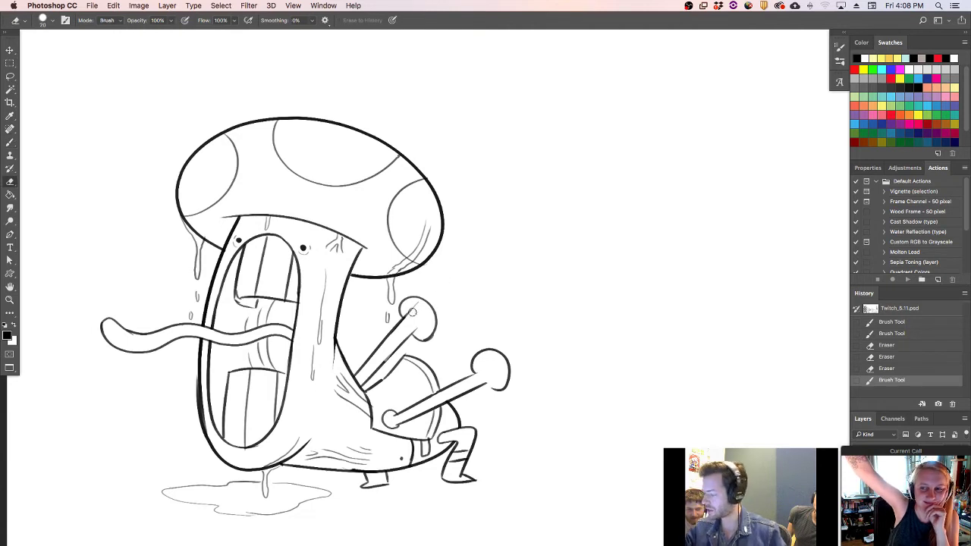
click(417, 331)
- Move the whole mushroom creature drawing slightly toward the left edge of the canvas
key(z)
drag(551, 362, 534, 370)
alt+click(534, 370)
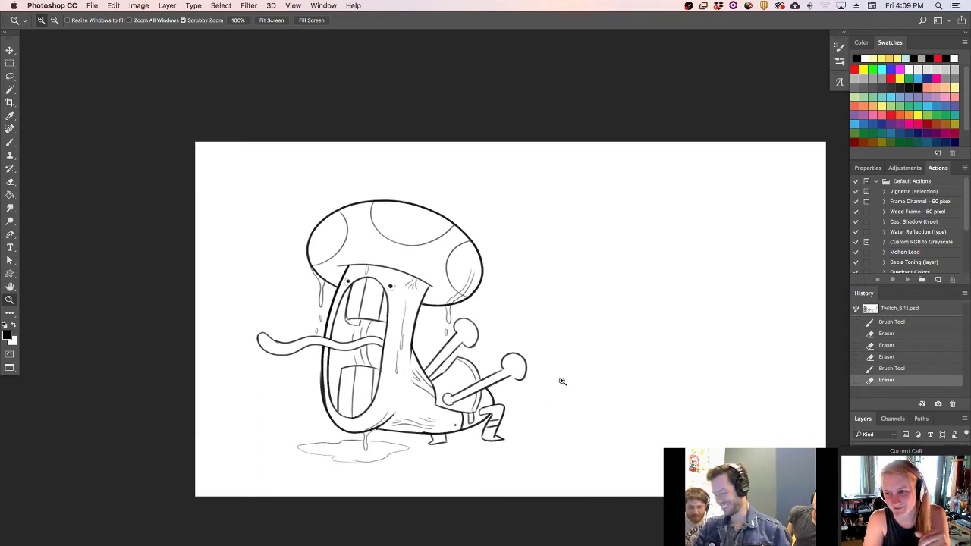
key(v)
drag(494, 389, 448, 397)
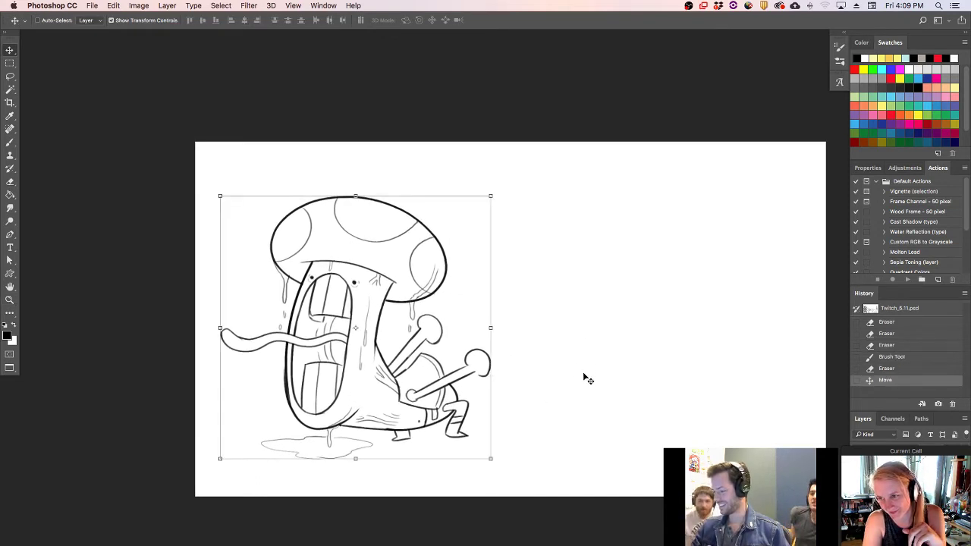
- Touch up the outline where the front arm meets its ball-shaped end and erase the excess
key(b)
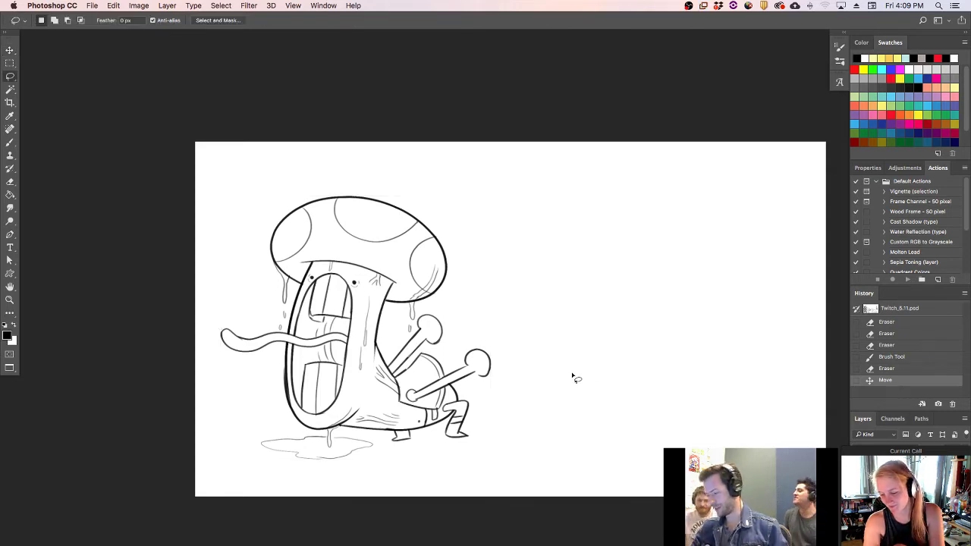
drag(476, 373, 485, 371)
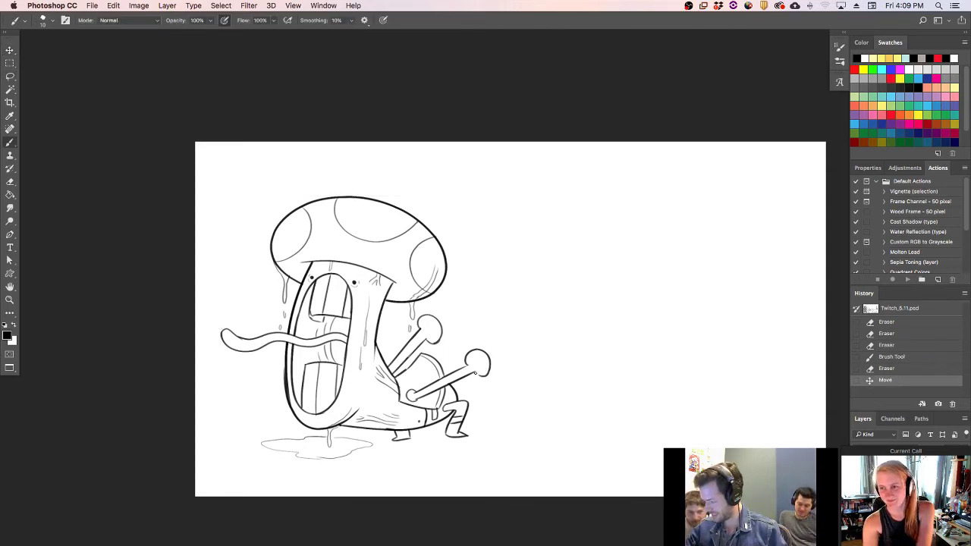
drag(476, 377, 486, 373)
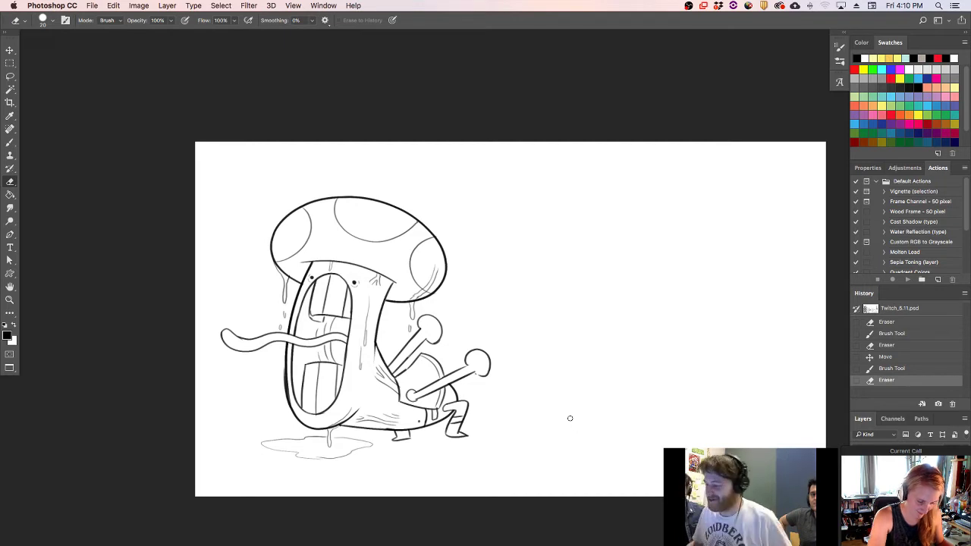
- Shorten the docked panels so the layer list is visible above the video-call window
drag(601, 355, 550, 308)
key(super+equal)
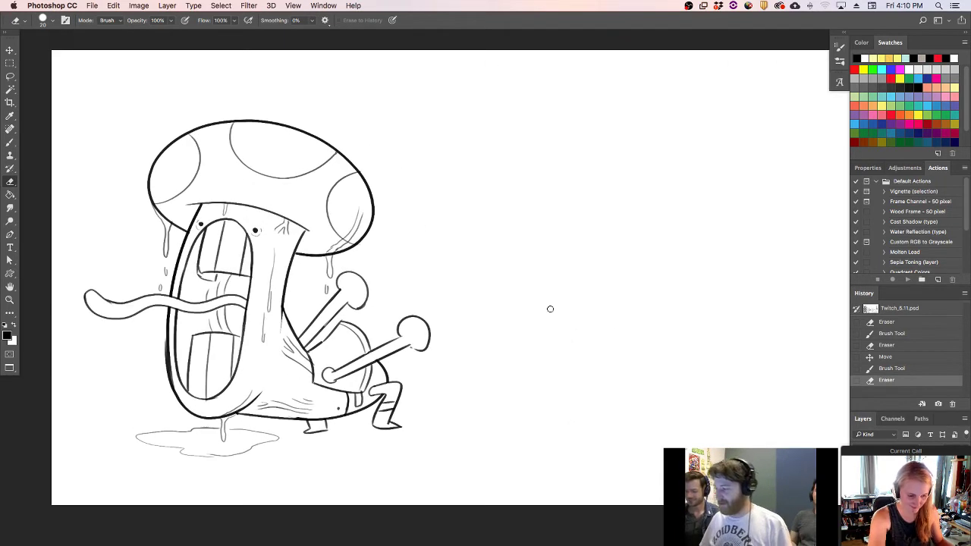
drag(578, 276, 542, 258)
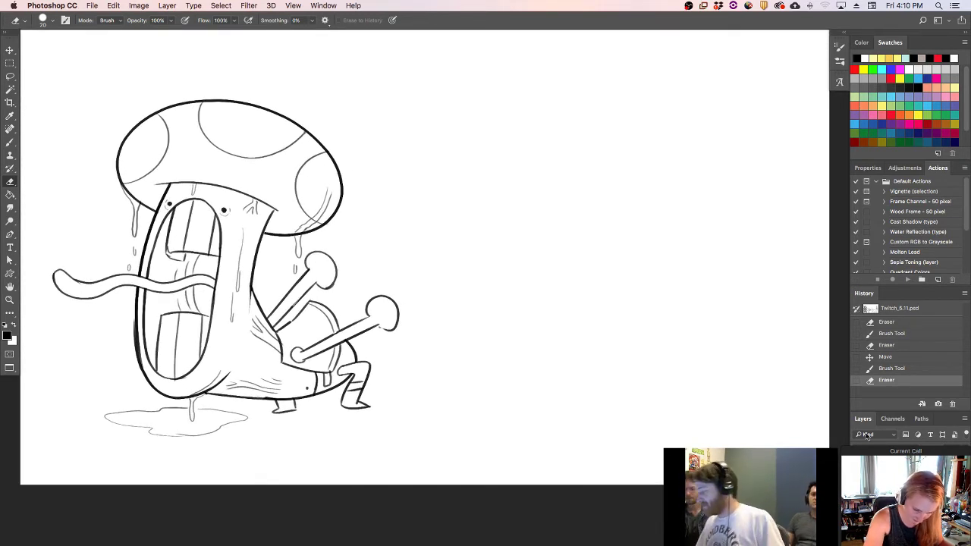
drag(915, 456, 755, 334)
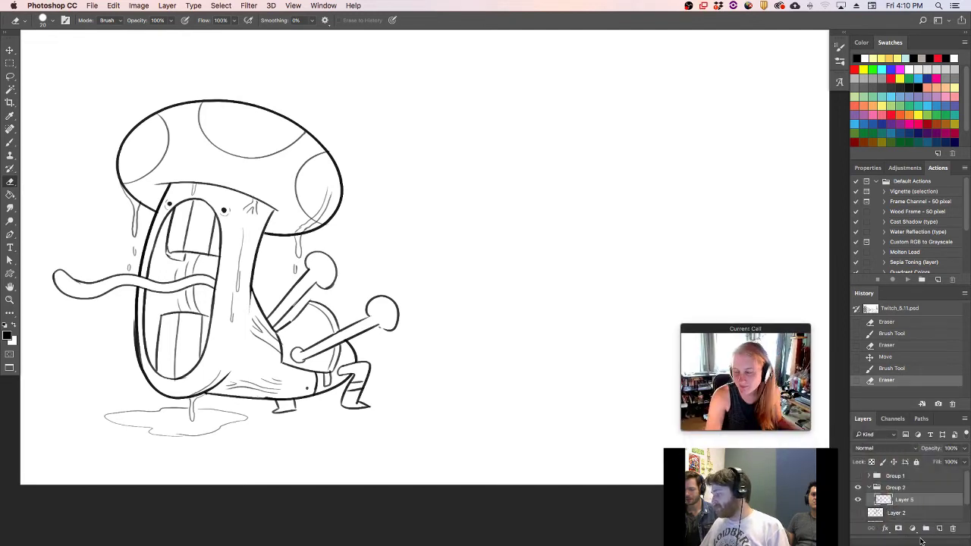
drag(914, 533, 911, 407)
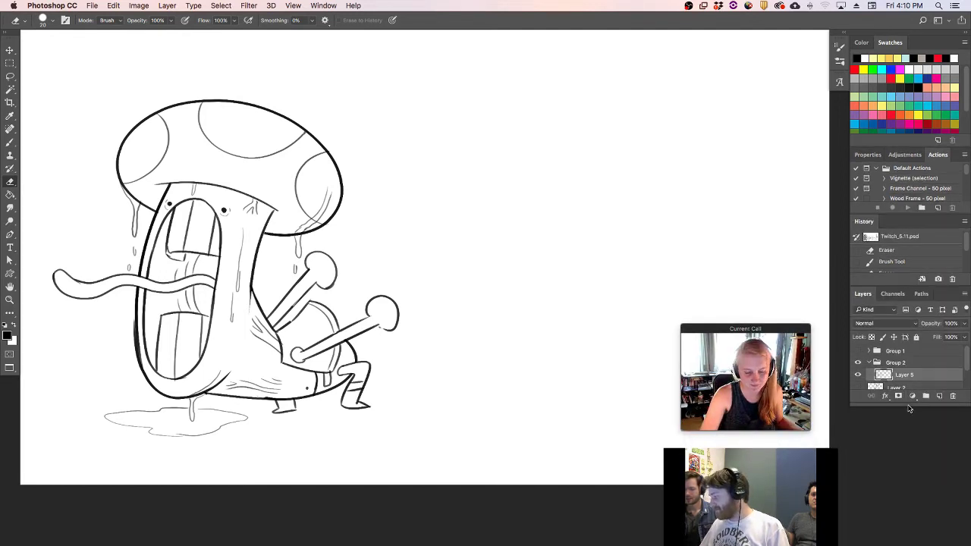
drag(772, 332, 941, 455)
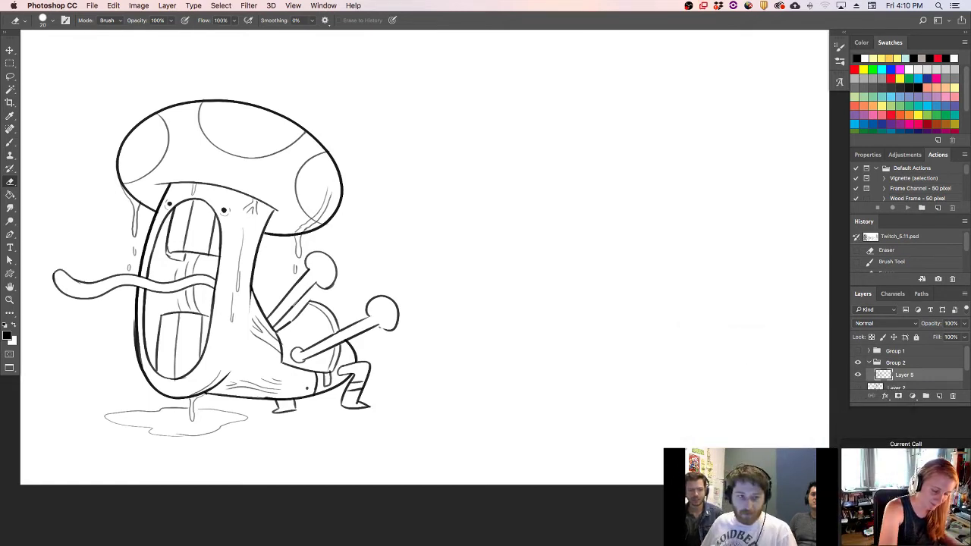
key(Tab)
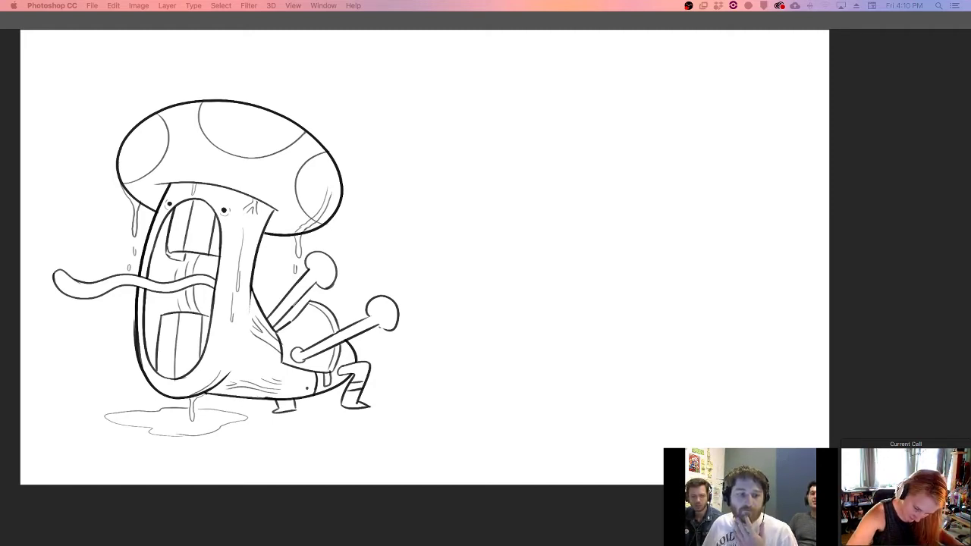
key(Tab)
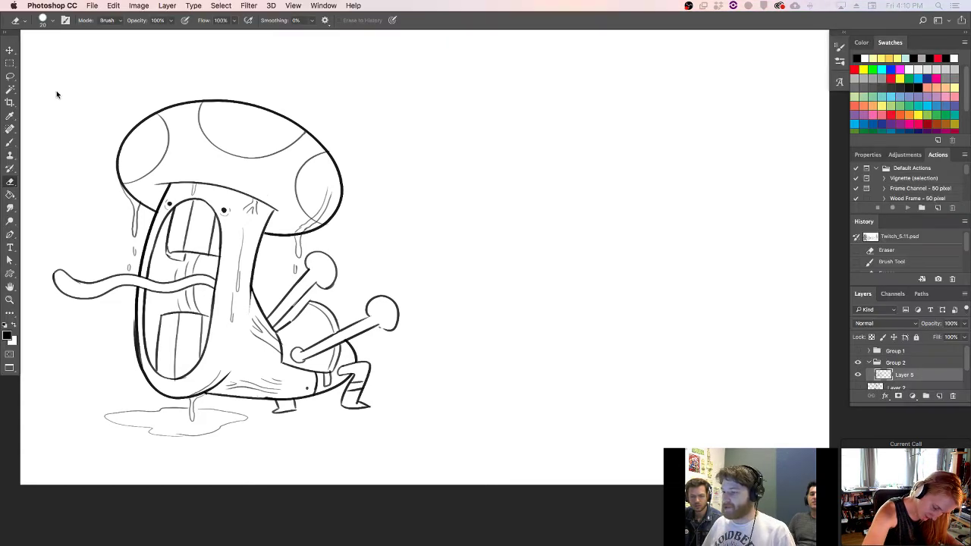
- Move the mushroom creature to the right half of the canvas, leaving the left half empty
key(b)
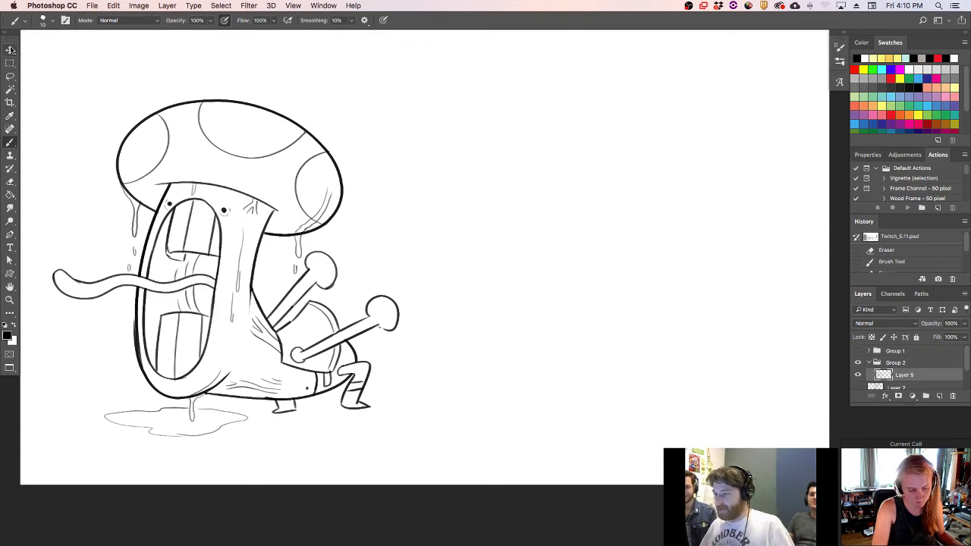
key(v)
mouse_move(197, 174)
mouse_down()
mouse_move(549, 173)
mouse_move(622, 212)
mouse_up()
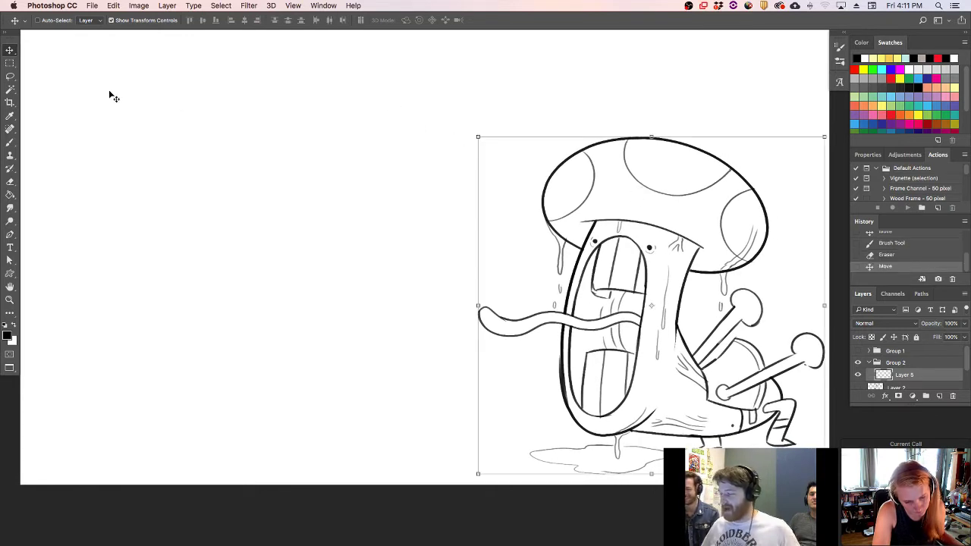
- Draw a slightly skewed four-sided front frame of a boxy monitor with the Brush, left of the mushroom
click(10, 142)
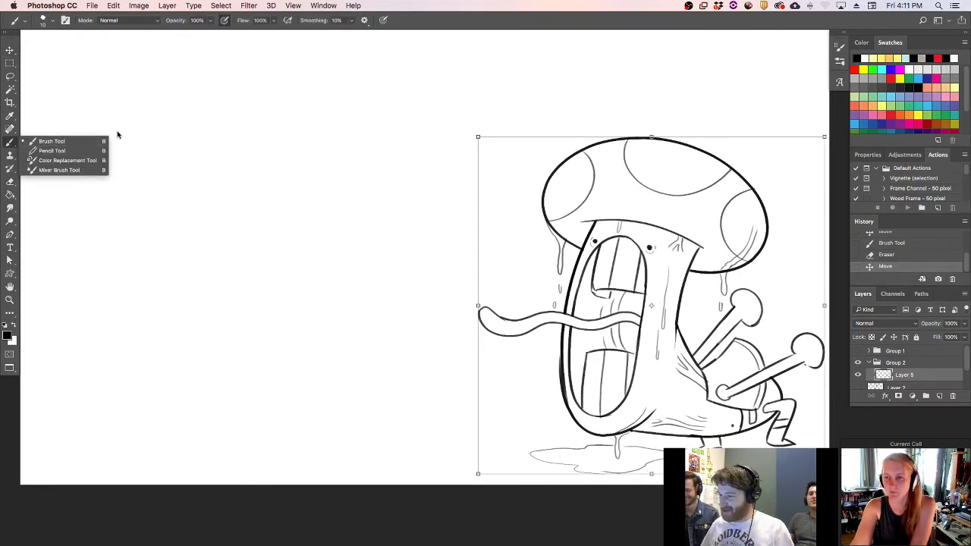
click(46, 141)
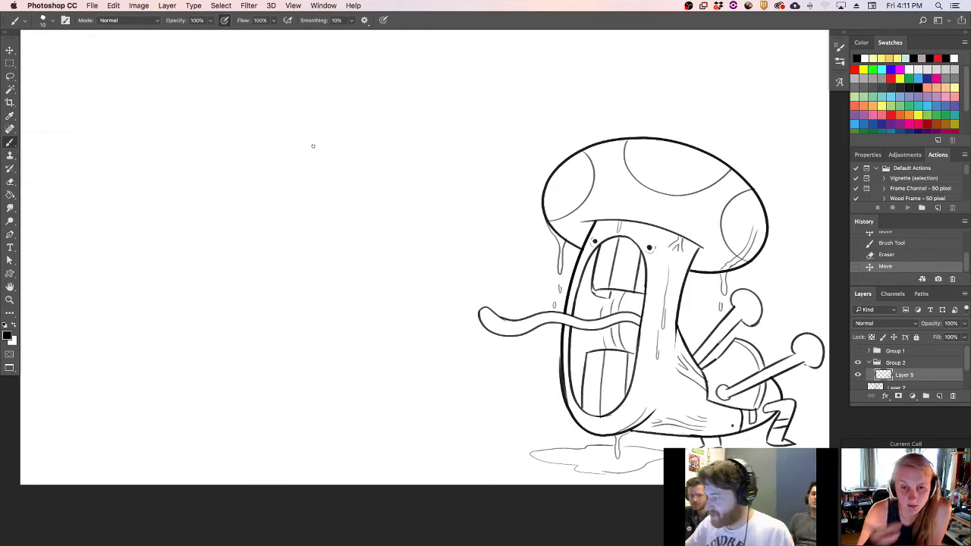
drag(304, 161, 309, 245)
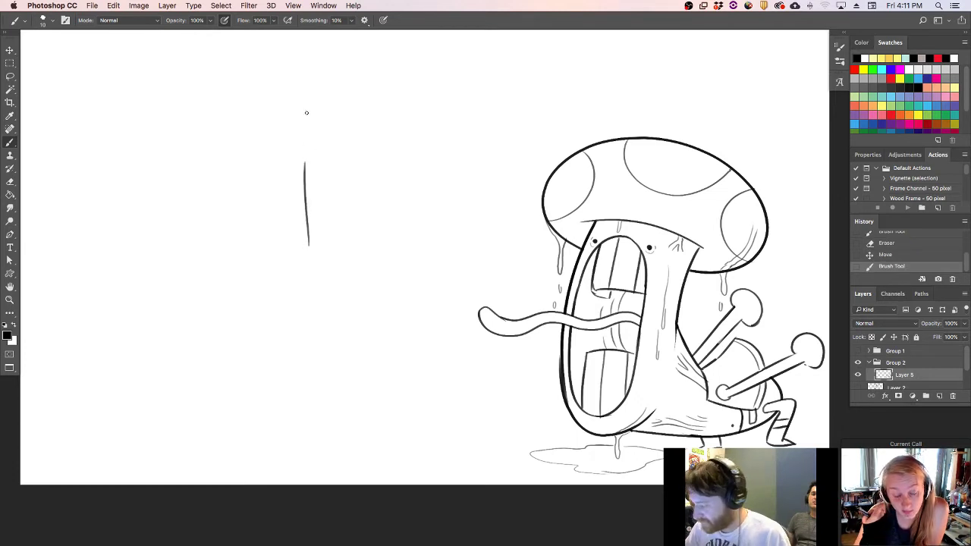
key(super+z)
drag(302, 152, 309, 256)
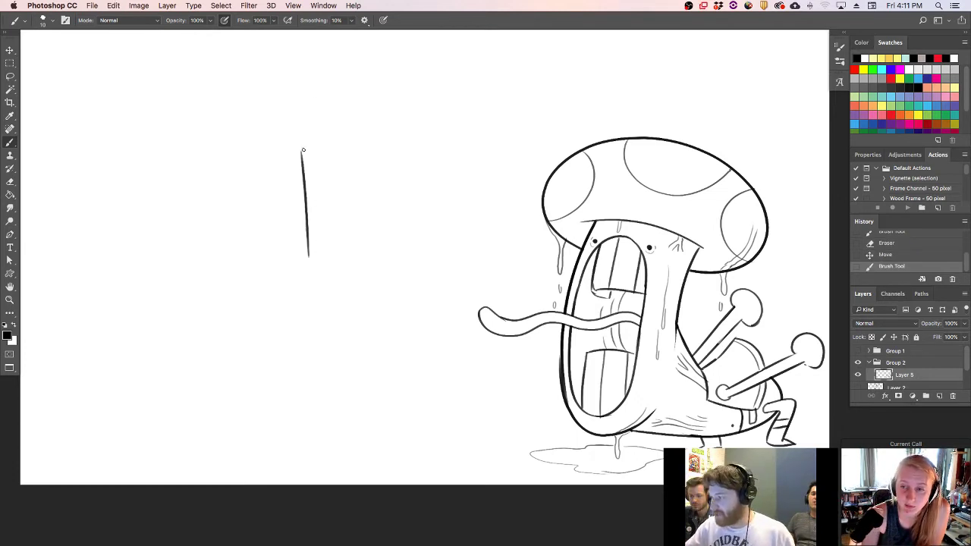
key(super+z)
drag(302, 149, 309, 259)
mouse_move(301, 147)
mouse_down()
mouse_move(453, 141)
mouse_move(456, 256)
mouse_up()
key(super+z)
drag(450, 146, 451, 243)
mouse_move(318, 264)
mouse_down()
mouse_move(443, 259)
mouse_move(451, 244)
mouse_up()
key(super+z)
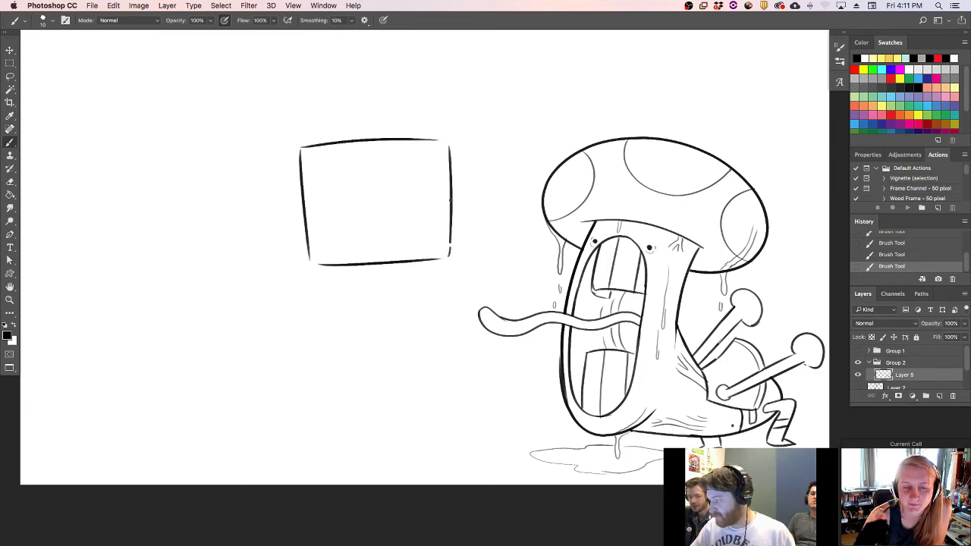
- Draw the monitor's receding right side edge and a screen outline with curved sides inside the front frame
mouse_move(446, 141)
mouse_down()
mouse_move(470, 163)
mouse_move(468, 220)
mouse_up()
drag(312, 167, 319, 242)
key(ctrl+z)
mouse_move(316, 163)
mouse_down()
mouse_move(329, 243)
mouse_move(342, 236)
mouse_move(329, 250)
mouse_move(380, 251)
mouse_move(430, 242)
mouse_up()
key(super+z)
mouse_move(331, 251)
mouse_down()
mouse_move(430, 245)
mouse_move(434, 161)
mouse_move(433, 244)
mouse_up()
key(super+z)
drag(321, 158, 410, 152)
key(ctrl+z)
drag(318, 158, 436, 151)
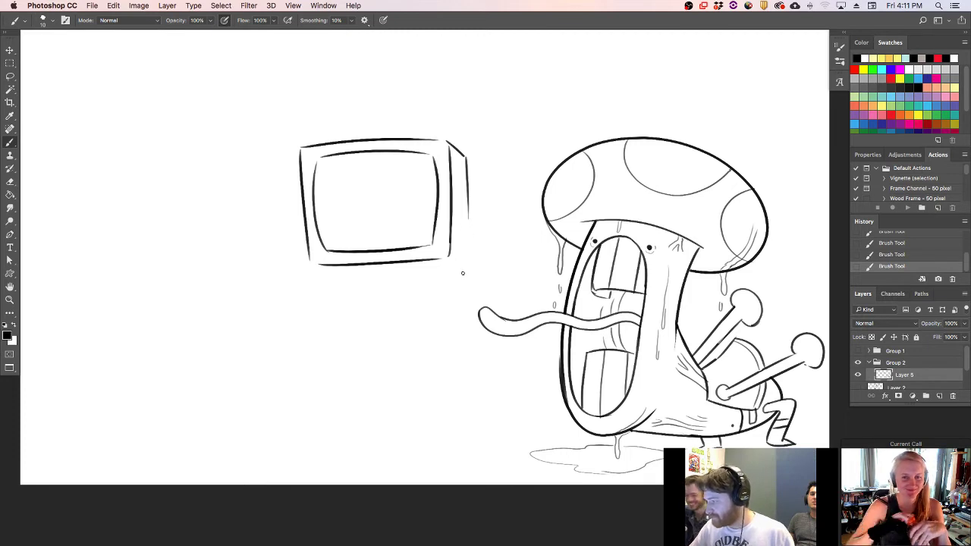
- Draw the monitor's underside and lower side edge, plus a rounded bulge on its back
mouse_move(312, 264)
mouse_down()
mouse_move(351, 278)
mouse_move(440, 275)
mouse_move(460, 266)
mouse_move(469, 227)
mouse_up()
drag(468, 180, 483, 230)
key(super+z)
mouse_move(469, 179)
mouse_down()
mouse_move(487, 247)
mouse_move(477, 257)
mouse_move(490, 207)
mouse_move(488, 230)
mouse_up()
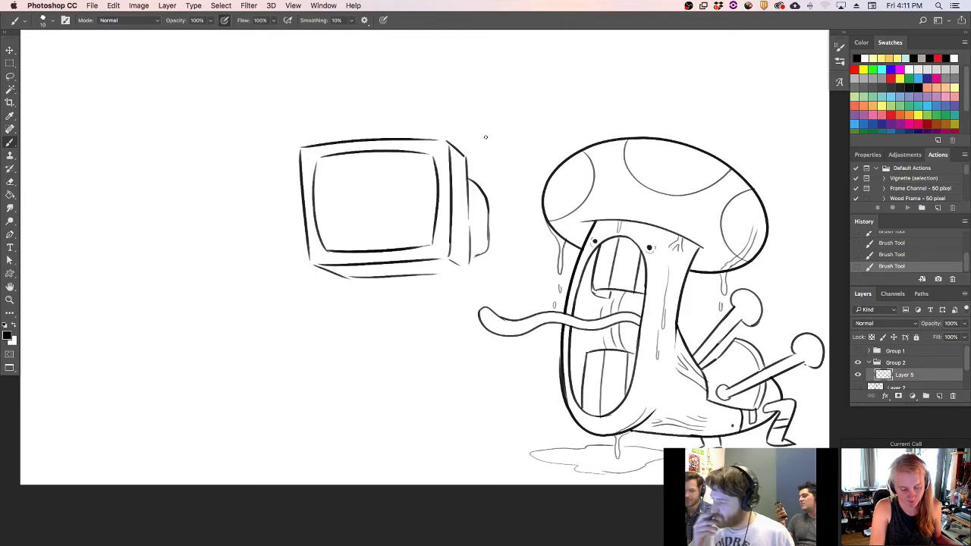
- Draw a short two-line neck coming out from beneath the monitor
mouse_move(393, 294)
mouse_down()
mouse_move(388, 276)
mouse_move(412, 293)
mouse_move(406, 270)
mouse_up()
key(b)
drag(404, 270, 410, 285)
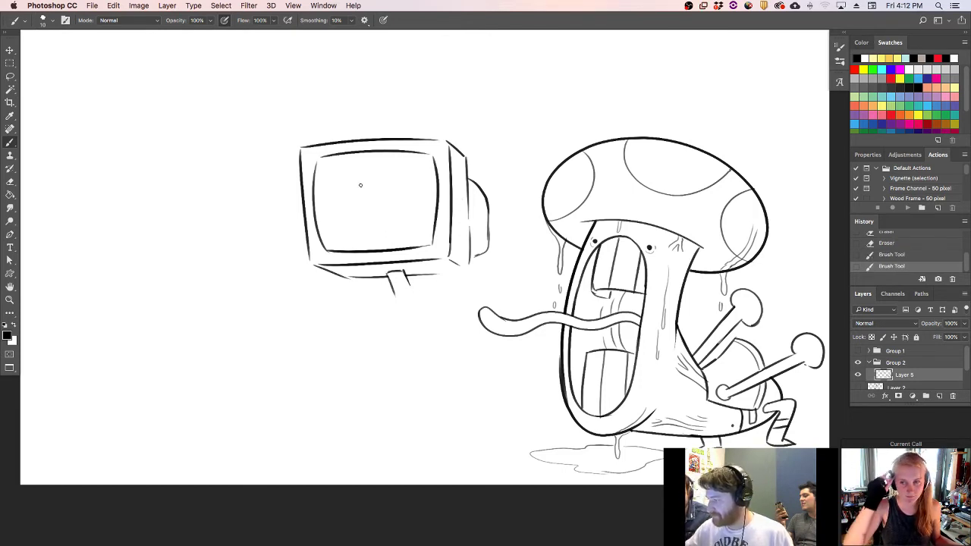
- Draw a pixel-style sad face on the screen with a stepped frown, slanted stepped eyebrows and small rectangular eyes
mouse_move(343, 231)
mouse_down()
mouse_move(377, 210)
mouse_move(348, 207)
mouse_move(398, 202)
mouse_move(381, 211)
mouse_move(398, 205)
mouse_move(404, 205)
mouse_up()
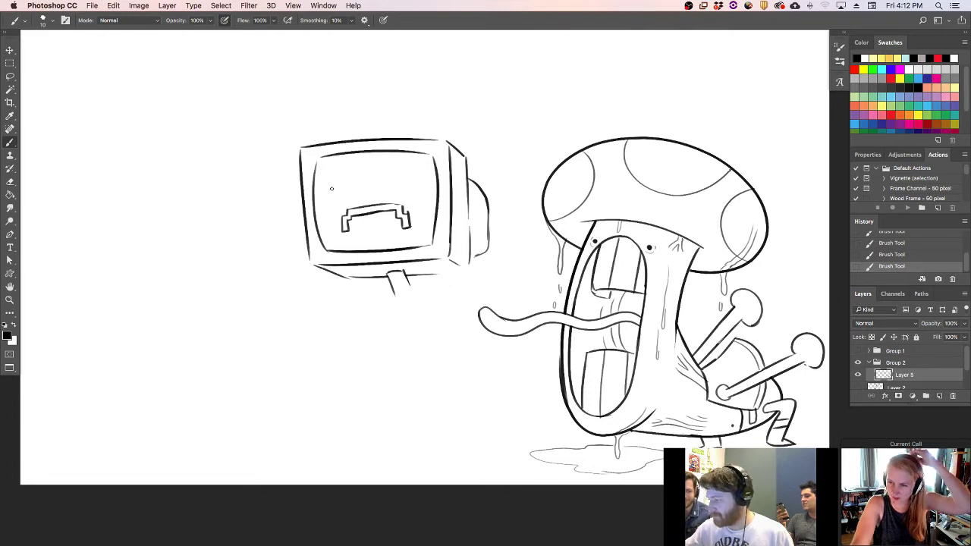
drag(331, 189, 341, 184)
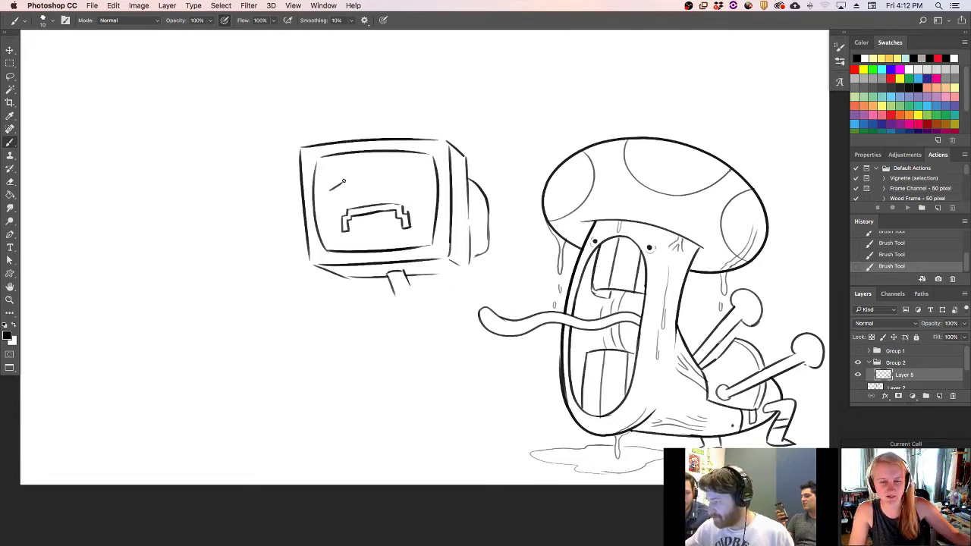
mouse_move(343, 179)
mouse_down()
mouse_move(329, 190)
mouse_move(328, 177)
mouse_move(354, 170)
mouse_move(418, 183)
mouse_up()
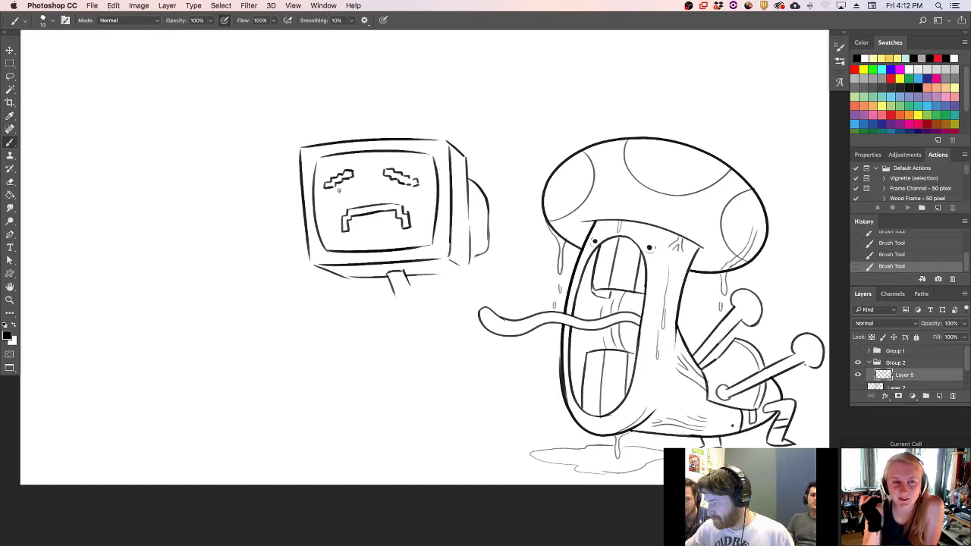
mouse_move(342, 193)
mouse_down()
mouse_move(404, 193)
mouse_move(405, 183)
mouse_up()
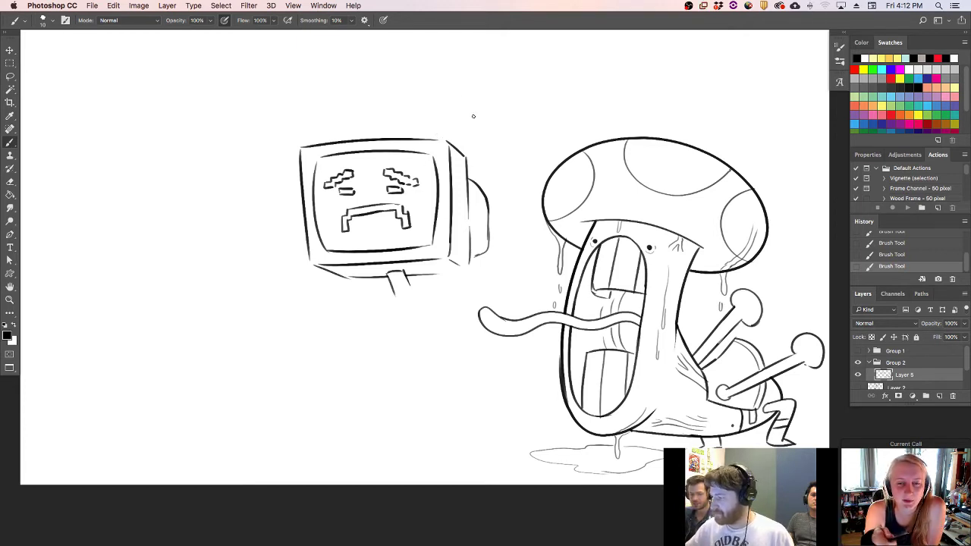
- Draw a hat brim with curled ends resting along the monitor's top edge
key(e)
drag(316, 143, 334, 142)
drag(423, 140, 416, 141)
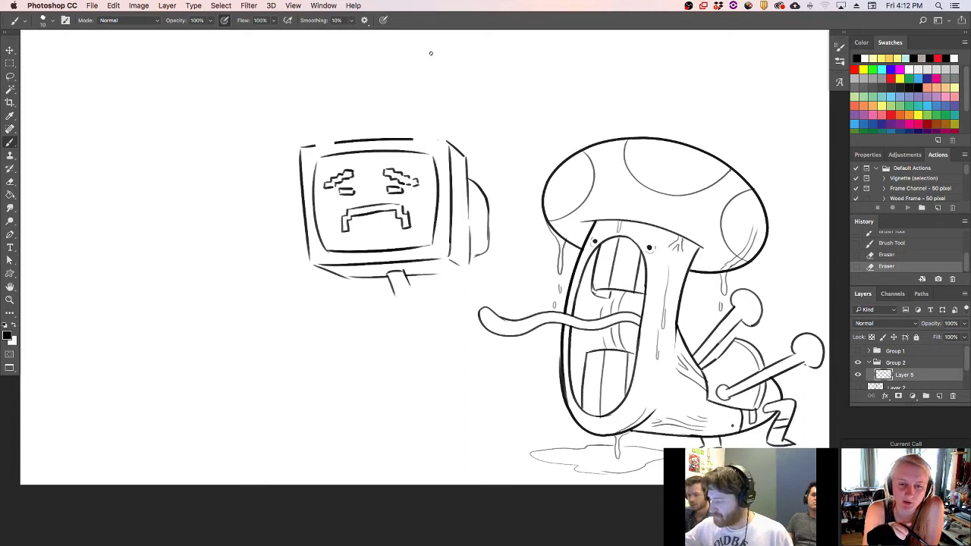
key(super+z)
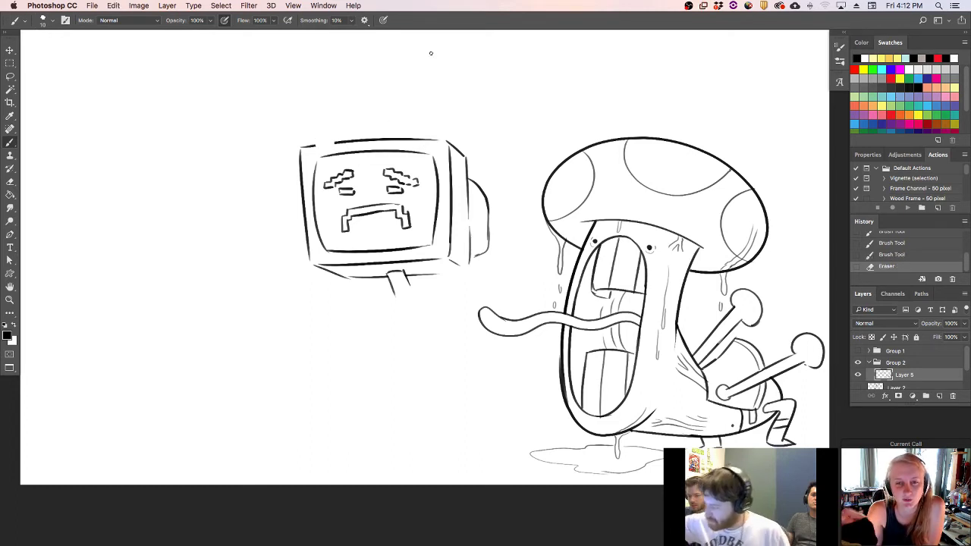
mouse_move(311, 145)
mouse_down()
mouse_move(346, 143)
mouse_move(343, 123)
mouse_move(375, 128)
mouse_up()
key(super+z)
key(super+z)
drag(314, 143, 475, 113)
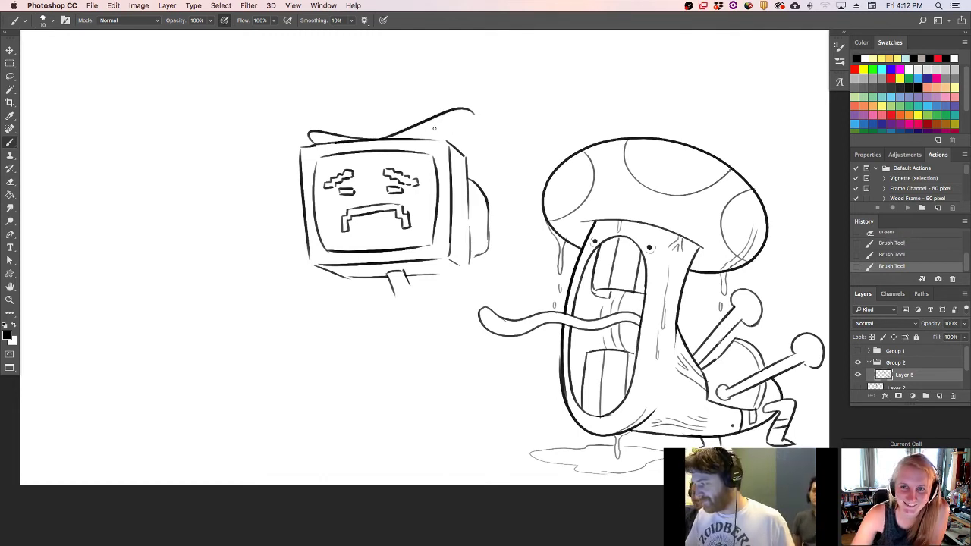
key(super+z)
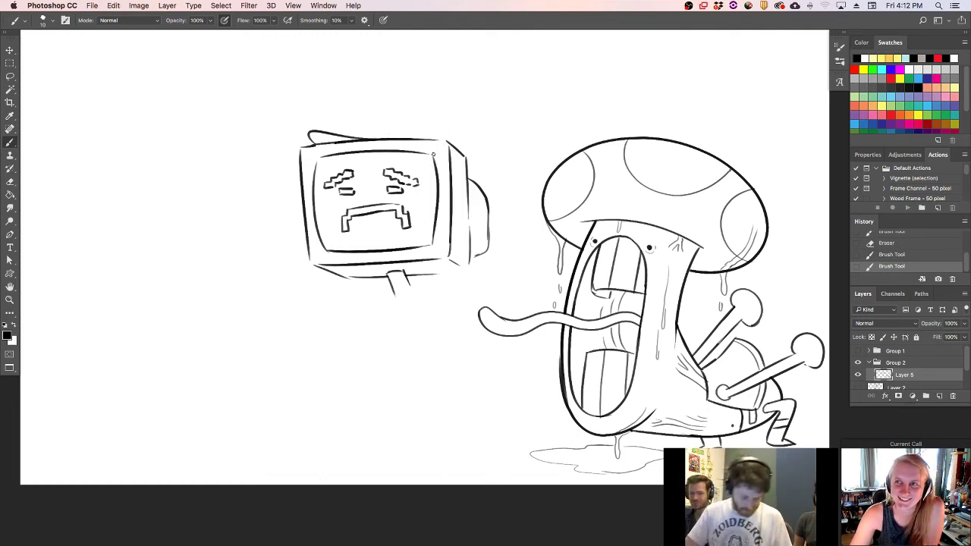
drag(396, 138, 469, 143)
key(super+z)
mouse_move(399, 138)
mouse_down()
mouse_move(472, 140)
mouse_move(462, 150)
mouse_up()
- Draw round-lensed goggles on the hat brim and a tall, flared top hat crown rising above them
mouse_move(346, 112)
mouse_down()
mouse_move(350, 137)
mouse_move(370, 128)
mouse_move(363, 139)
mouse_move(355, 118)
mouse_move(384, 118)
mouse_up()
key(super+z)
key(super+z)
mouse_move(366, 129)
mouse_down()
mouse_move(409, 137)
mouse_move(396, 122)
mouse_move(404, 114)
mouse_move(375, 123)
mouse_move(443, 123)
mouse_up()
key(super+z)
key(super+z)
key(e)
key(b)
mouse_move(350, 111)
mouse_down()
mouse_move(334, 60)
mouse_move(443, 56)
mouse_up()
drag(437, 118, 448, 61)
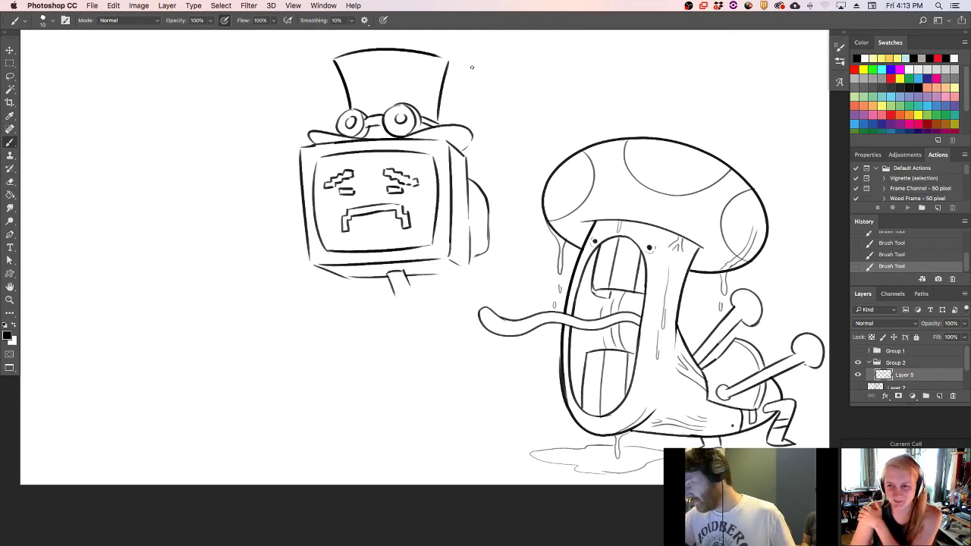
- Erase the neck beneath the monitor and retouch the lower right corner edges and the hat's right side
mouse_move(391, 275)
mouse_down()
mouse_move(401, 272)
mouse_move(391, 284)
mouse_move(412, 285)
mouse_up()
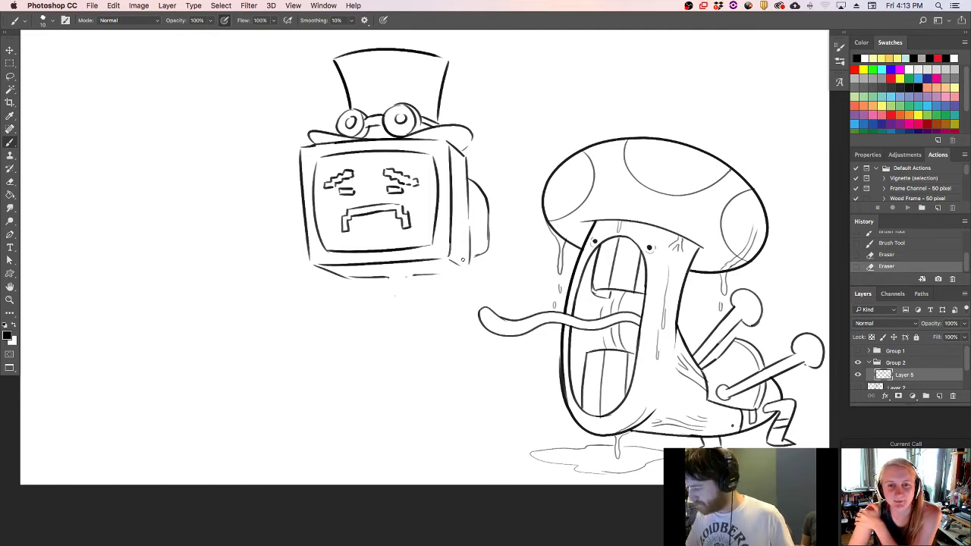
mouse_move(438, 270)
mouse_down()
mouse_move(470, 275)
mouse_move(468, 235)
mouse_up()
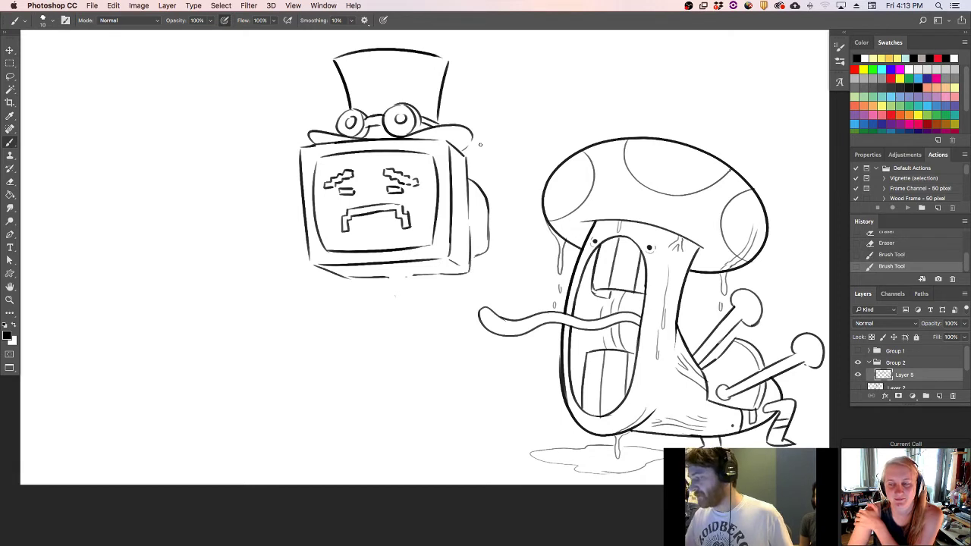
drag(443, 96, 438, 118)
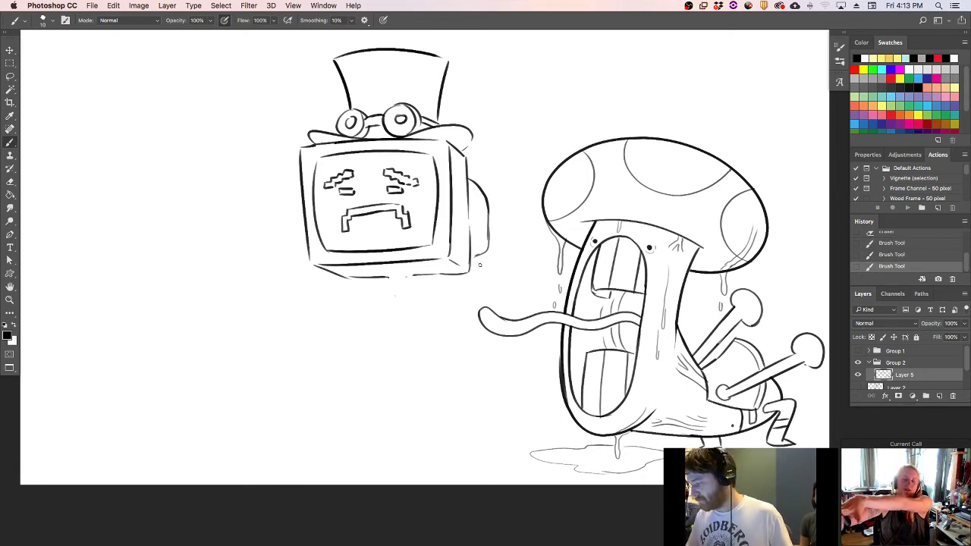
- Erase the monitor's lower edges and draw a pointed, flared coat collar on both sides of the head
mouse_move(447, 278)
mouse_down()
mouse_move(459, 273)
mouse_move(417, 265)
mouse_move(445, 262)
mouse_up()
mouse_move(350, 279)
mouse_down()
mouse_move(280, 258)
mouse_move(330, 289)
mouse_up()
key(b)
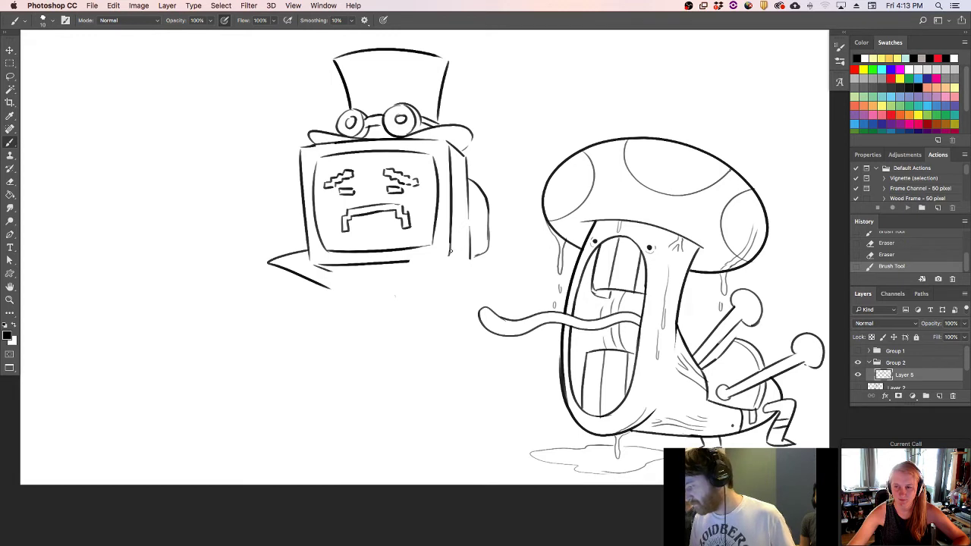
mouse_move(438, 221)
mouse_down()
mouse_move(513, 239)
mouse_move(494, 267)
mouse_move(425, 224)
mouse_move(433, 273)
mouse_up()
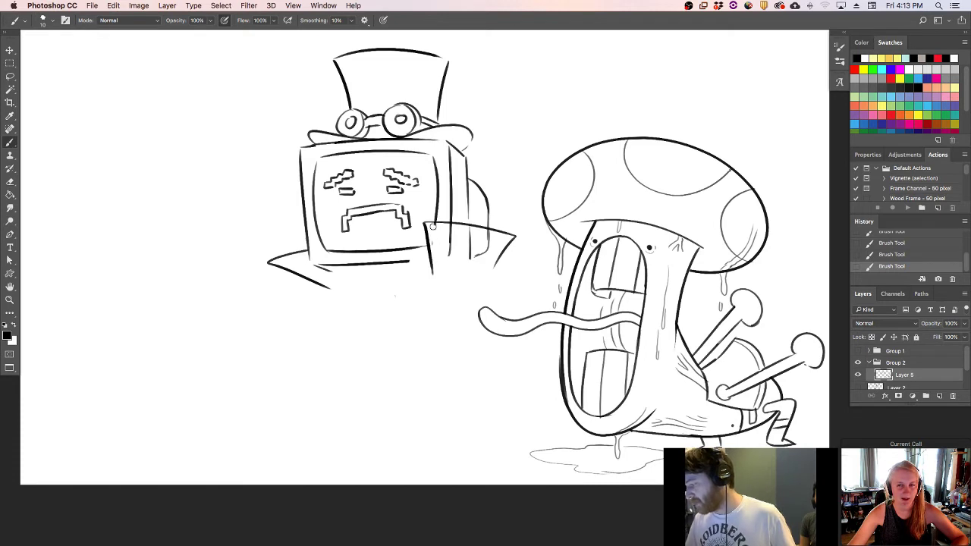
mouse_move(458, 250)
mouse_down()
mouse_move(436, 235)
mouse_move(464, 253)
mouse_move(488, 247)
mouse_move(480, 234)
mouse_move(497, 242)
mouse_move(439, 239)
mouse_up()
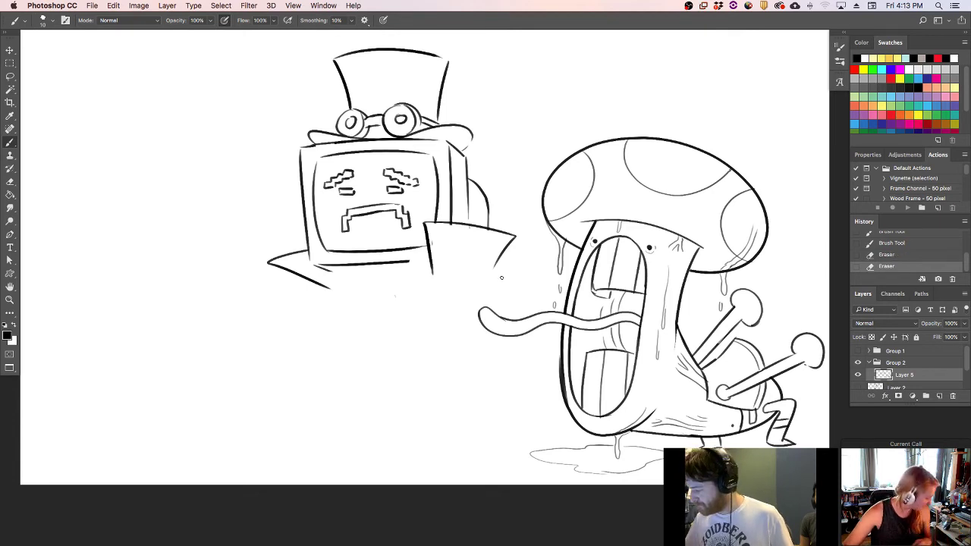
- Draw the coat's curved right shoulder, long vertical sides and straight bottom hem
drag(496, 268, 519, 306)
key(super+z)
drag(496, 267, 528, 310)
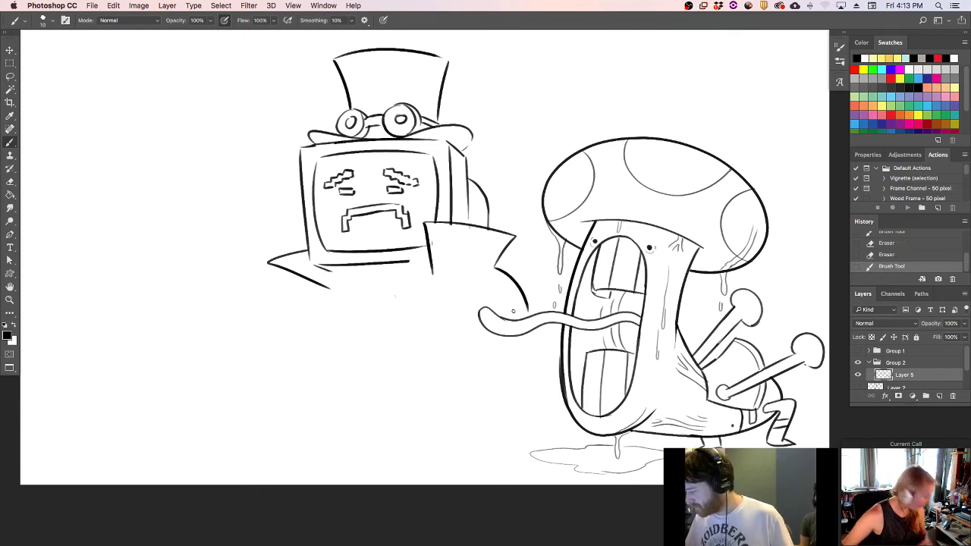
drag(338, 295, 336, 416)
drag(533, 335, 541, 430)
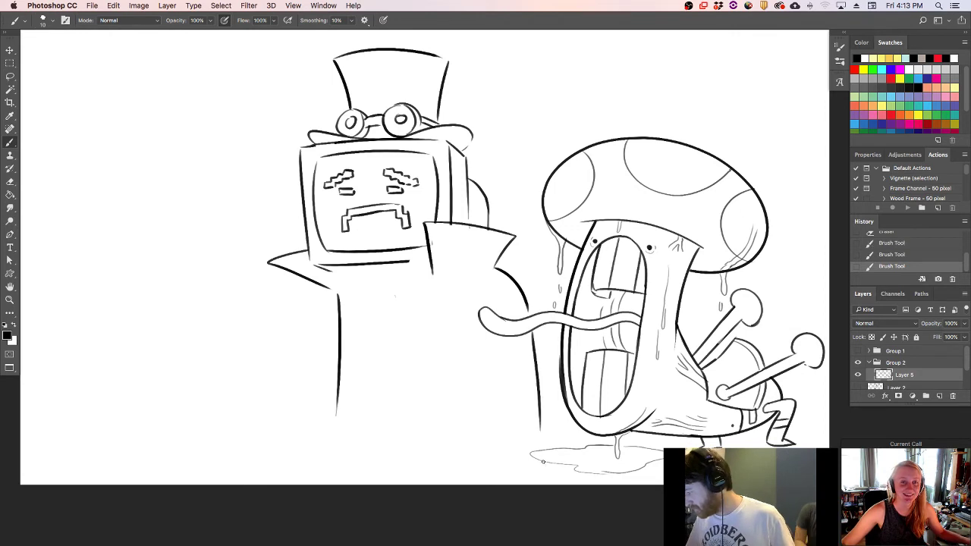
drag(343, 439, 501, 438)
key(super+z)
drag(335, 438, 531, 437)
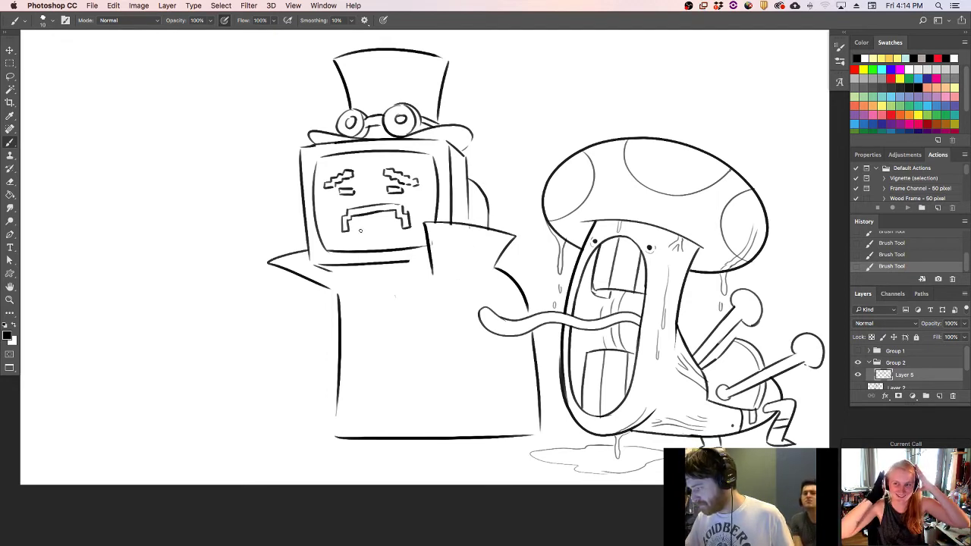
- Draw a short rounded arm outline below the collar's left point
mouse_move(322, 288)
mouse_down()
mouse_move(279, 306)
mouse_move(271, 278)
mouse_up()
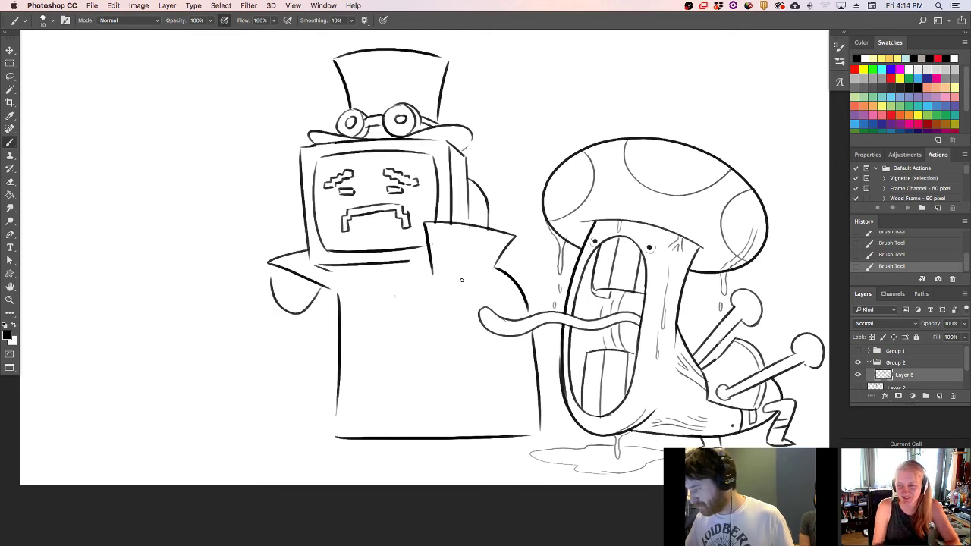
drag(458, 278, 436, 298)
key(super+z)
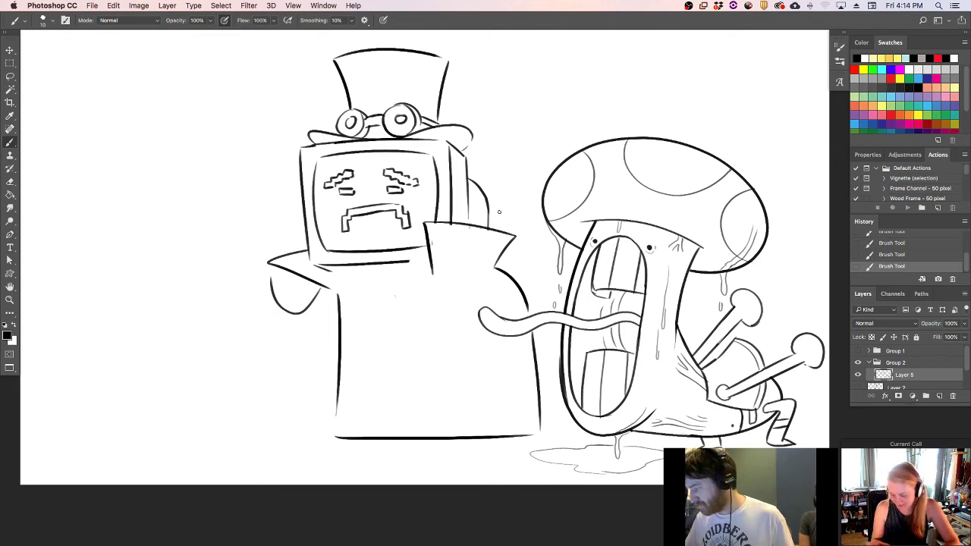
- Draw a raised forearm in front of the coat's right side, topped with an arched hand shape beside the monitor
mouse_move(481, 221)
mouse_down()
mouse_move(453, 224)
mouse_move(482, 229)
mouse_move(453, 334)
mouse_up()
key(super+z)
key(super+z)
key(super+z)
drag(448, 243, 475, 325)
mouse_move(466, 271)
mouse_down()
mouse_move(469, 304)
mouse_move(479, 296)
mouse_move(470, 298)
mouse_move(478, 324)
mouse_up()
key(super+z)
mouse_move(446, 244)
mouse_down()
mouse_move(480, 248)
mouse_move(475, 284)
mouse_up()
key(super+z)
drag(475, 247, 477, 290)
key(super+z)
drag(475, 247, 470, 331)
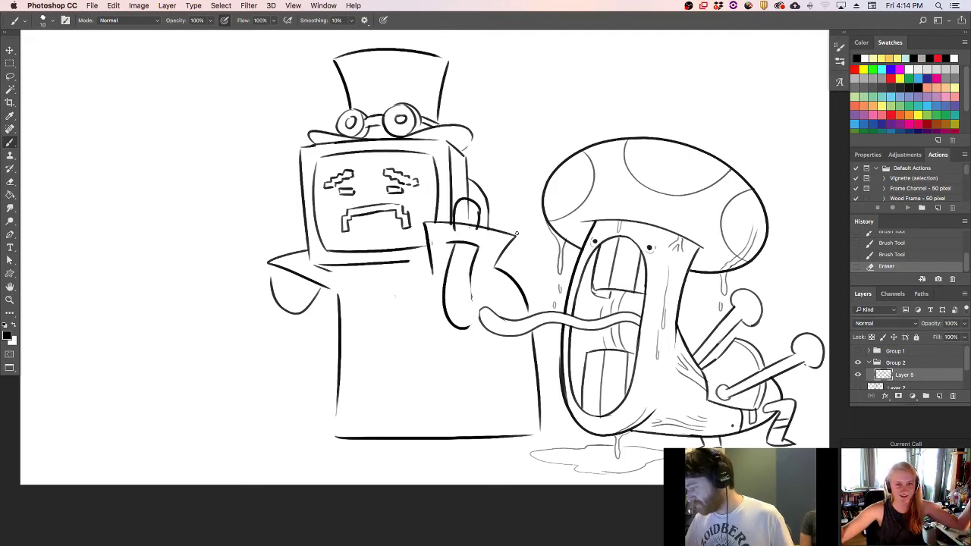
- Replace the arched hand with a pincer-like hand and cuff, and add the upper arm's curves at the right shoulder
mouse_move(458, 226)
mouse_down()
mouse_move(457, 214)
mouse_move(463, 226)
mouse_move(475, 221)
mouse_move(464, 217)
mouse_move(476, 224)
mouse_move(456, 211)
mouse_move(458, 229)
mouse_move(475, 215)
mouse_move(482, 235)
mouse_move(463, 240)
mouse_move(473, 234)
mouse_move(444, 282)
mouse_up()
key(b)
mouse_move(456, 248)
mouse_down()
mouse_move(449, 270)
mouse_move(441, 252)
mouse_move(441, 296)
mouse_move(486, 271)
mouse_move(496, 283)
mouse_up()
mouse_move(470, 272)
mouse_down()
mouse_move(480, 299)
mouse_move(503, 285)
mouse_move(496, 311)
mouse_move(509, 289)
mouse_up()
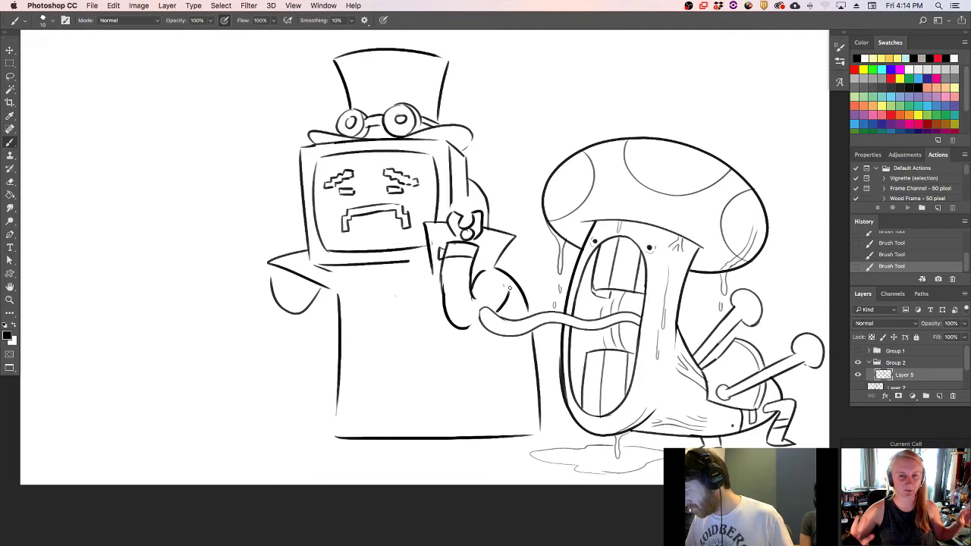
- Erase the right forearm's outer outline and redraw it wider, curving around to the elbow
key(e)
drag(447, 278, 469, 329)
key([)
mouse_move(442, 276)
mouse_down()
mouse_move(452, 327)
mouse_move(489, 328)
mouse_up()
key(super+z)
drag(440, 278, 482, 324)
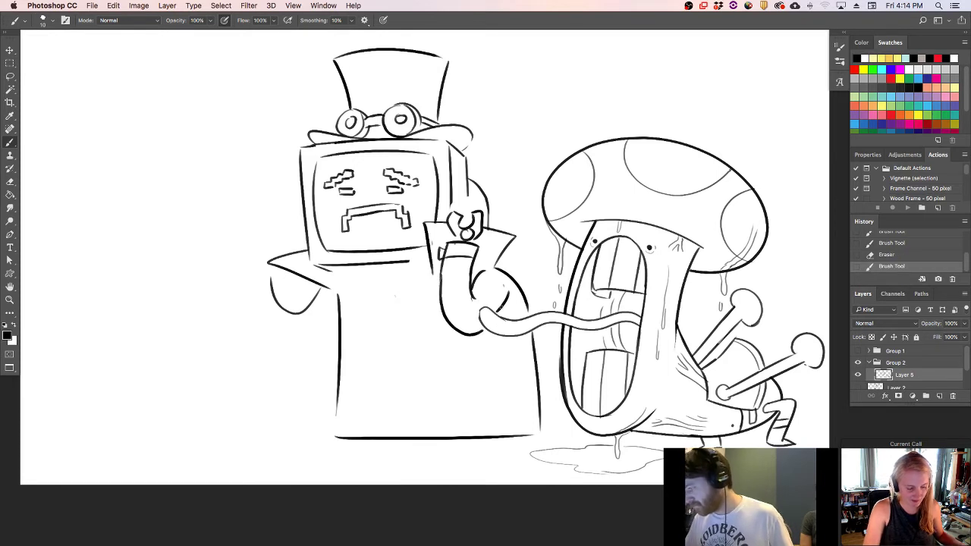
- Replace the left arm outline with a raised, bent arm ending in a pincer-like hand beside the monitor
mouse_move(318, 293)
mouse_down()
mouse_move(288, 303)
mouse_move(274, 292)
mouse_move(288, 320)
mouse_up()
mouse_move(282, 210)
mouse_down()
mouse_move(281, 239)
mouse_move(307, 234)
mouse_move(290, 250)
mouse_move(325, 325)
mouse_up()
key(super+z)
drag(289, 272, 336, 321)
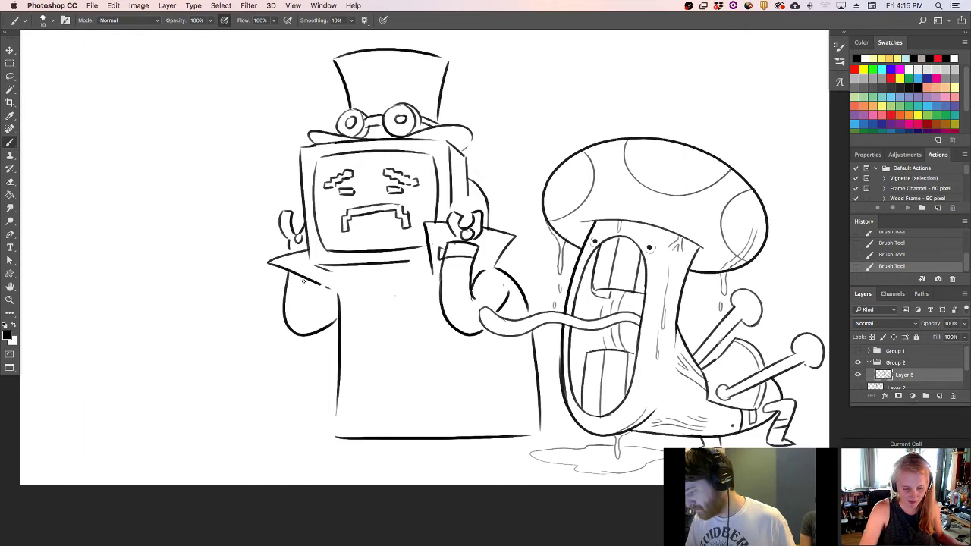
mouse_move(307, 282)
mouse_down()
mouse_move(319, 308)
mouse_move(309, 305)
mouse_move(325, 286)
mouse_up()
key(super+z)
key(super+z)
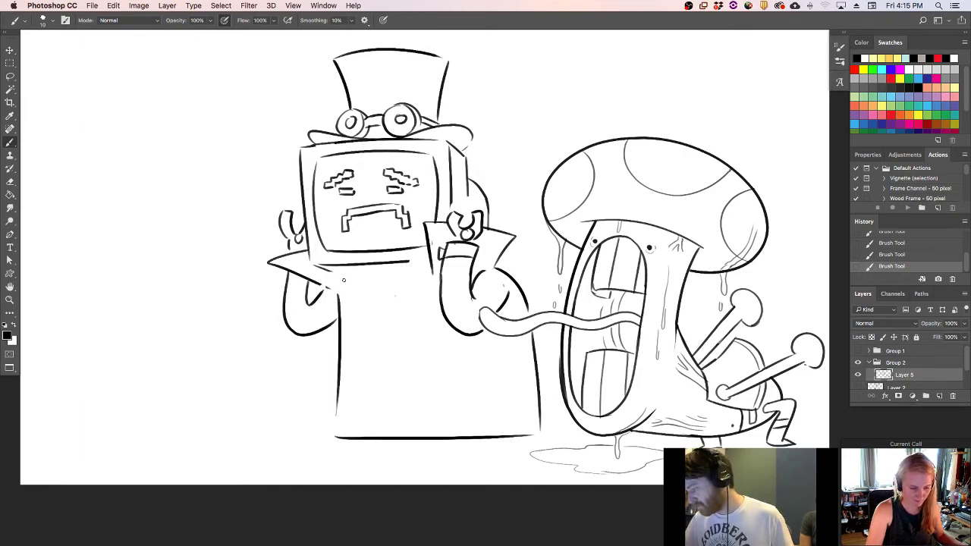
- Draw slanted lapel lines beneath the monitor and the gathered top of a cravat between them
drag(429, 272, 404, 306)
drag(331, 288, 374, 307)
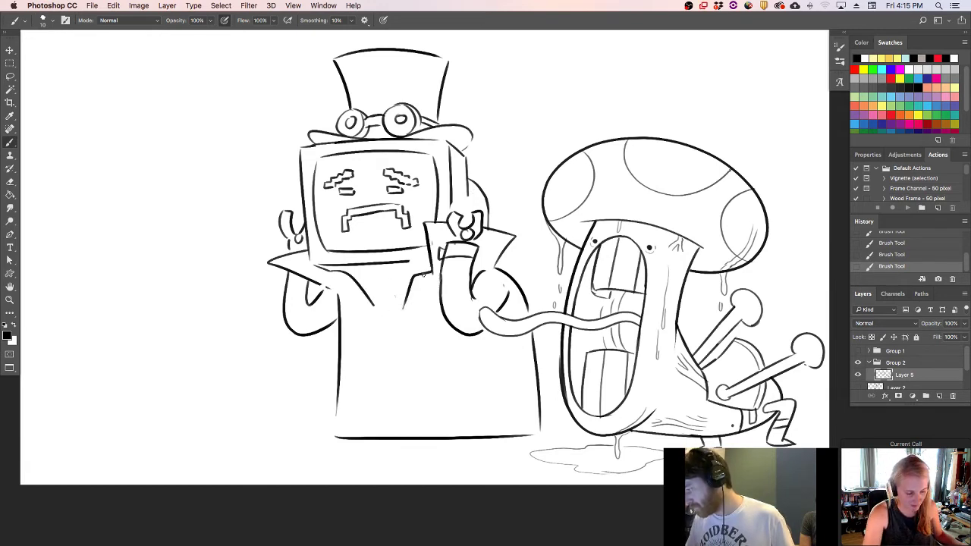
mouse_move(368, 265)
mouse_down()
mouse_move(364, 289)
mouse_move(406, 264)
mouse_up()
mouse_move(364, 289)
mouse_down()
mouse_move(403, 289)
mouse_move(379, 291)
mouse_move(396, 288)
mouse_move(378, 326)
mouse_up()
key(super+z)
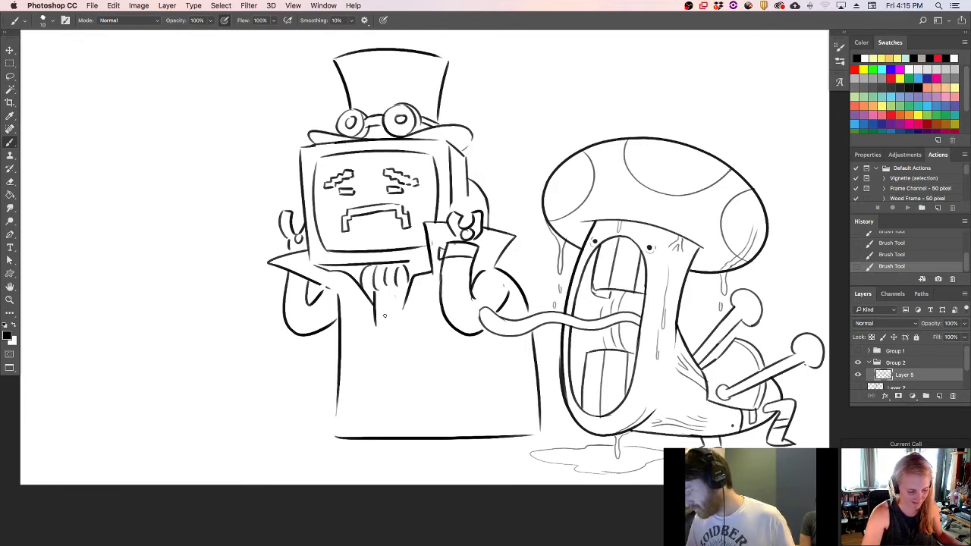
- Complete the cravat with a pleated tail, round brooch and neckband, and outline the notched lapels around it
drag(398, 290, 404, 327)
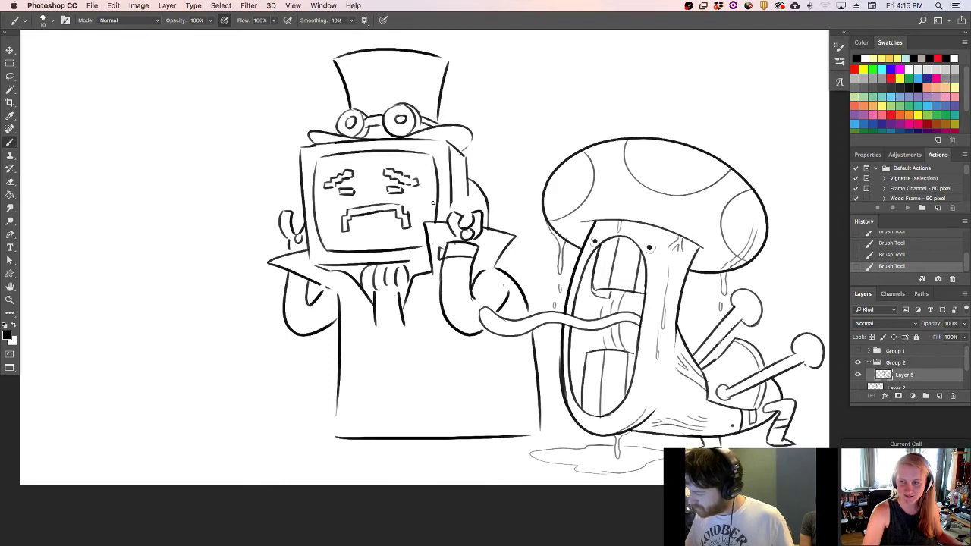
mouse_move(386, 277)
mouse_down()
mouse_move(395, 273)
mouse_move(364, 276)
mouse_move(365, 285)
mouse_move(405, 257)
mouse_move(385, 267)
mouse_move(384, 327)
mouse_move(408, 328)
mouse_up()
drag(394, 294, 396, 327)
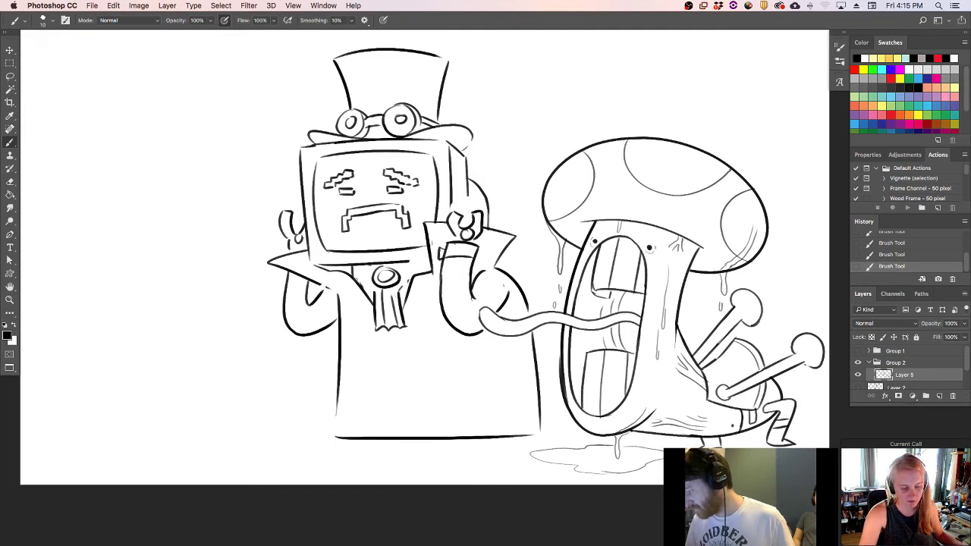
drag(401, 284, 425, 262)
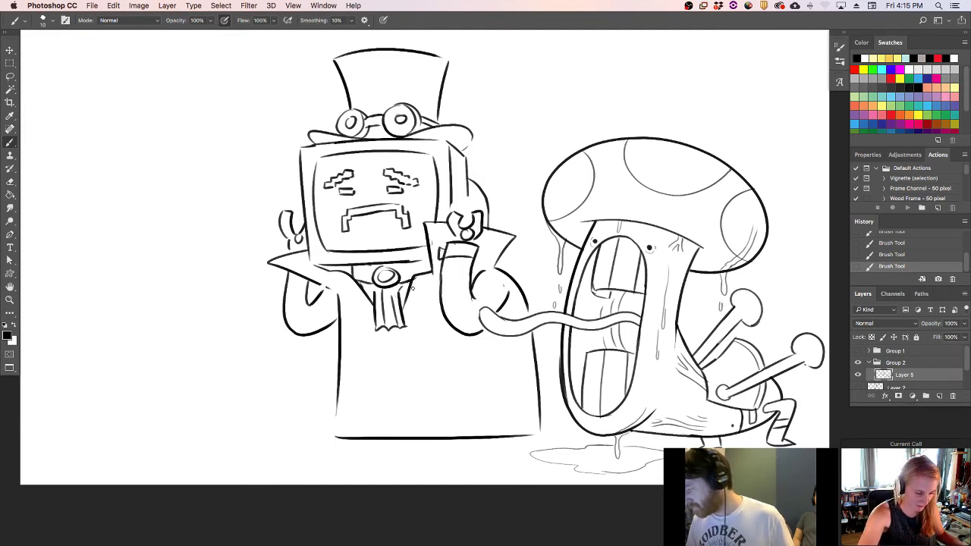
mouse_move(321, 284)
mouse_down()
mouse_move(370, 322)
mouse_move(440, 291)
mouse_up()
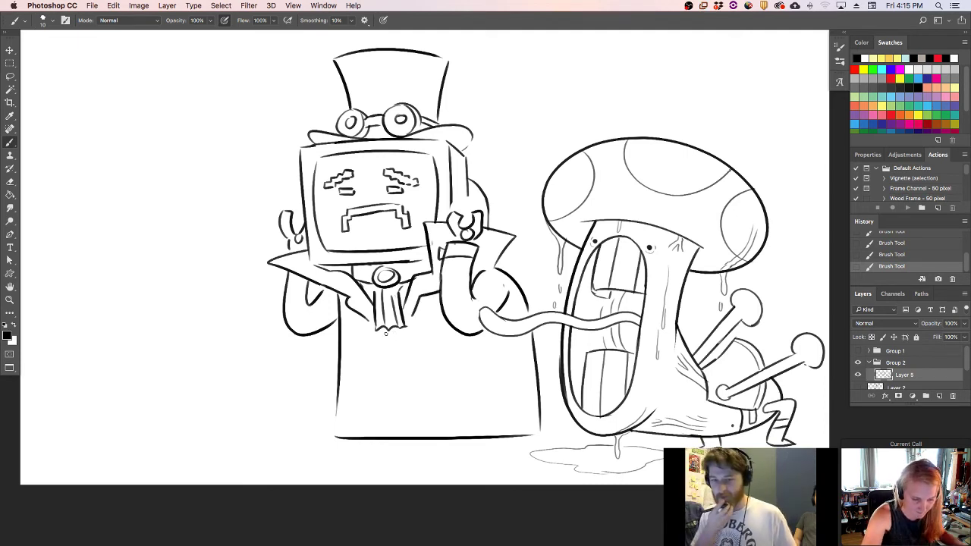
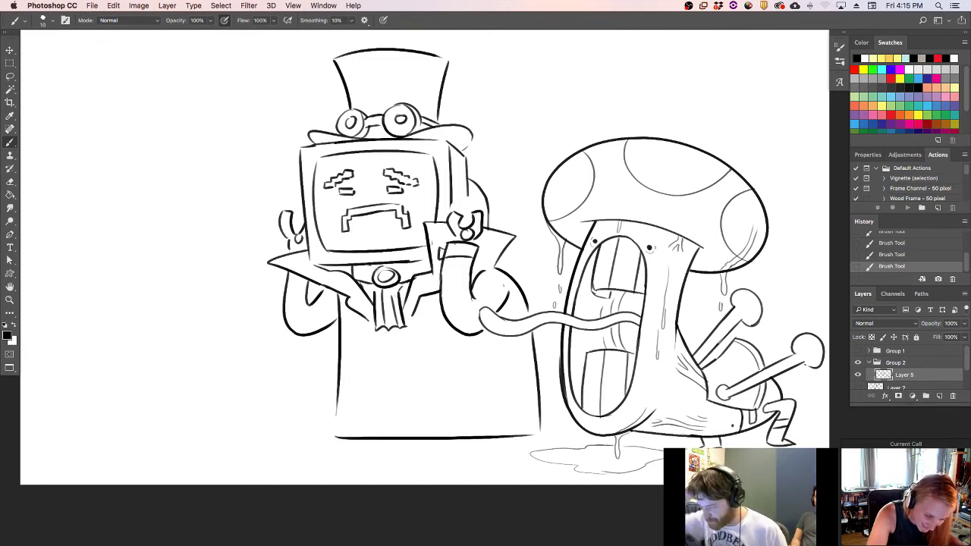
- Erase the coat's straight bottom hem and the lower end of its right side
key(l)
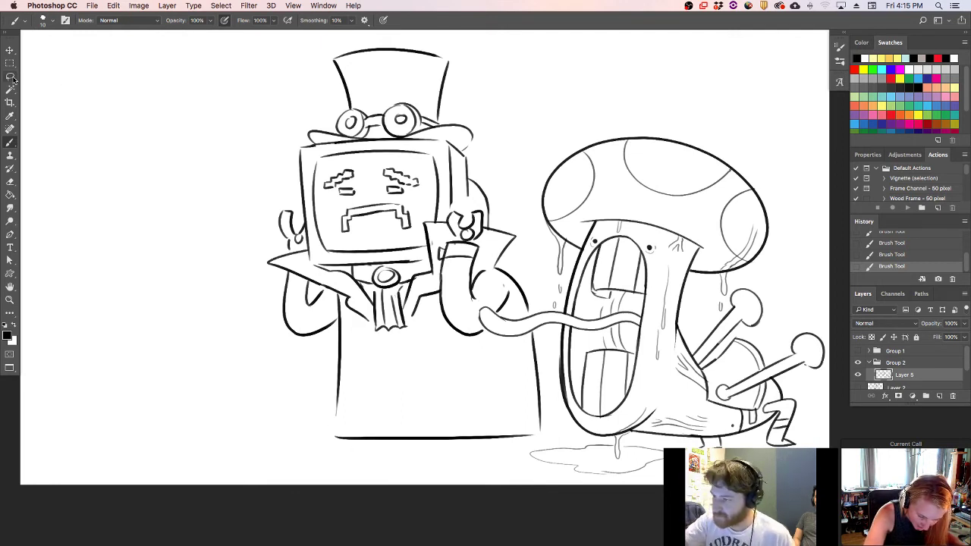
mouse_move(284, 101)
mouse_down()
mouse_move(254, 372)
mouse_move(394, 468)
mouse_move(534, 453)
mouse_up()
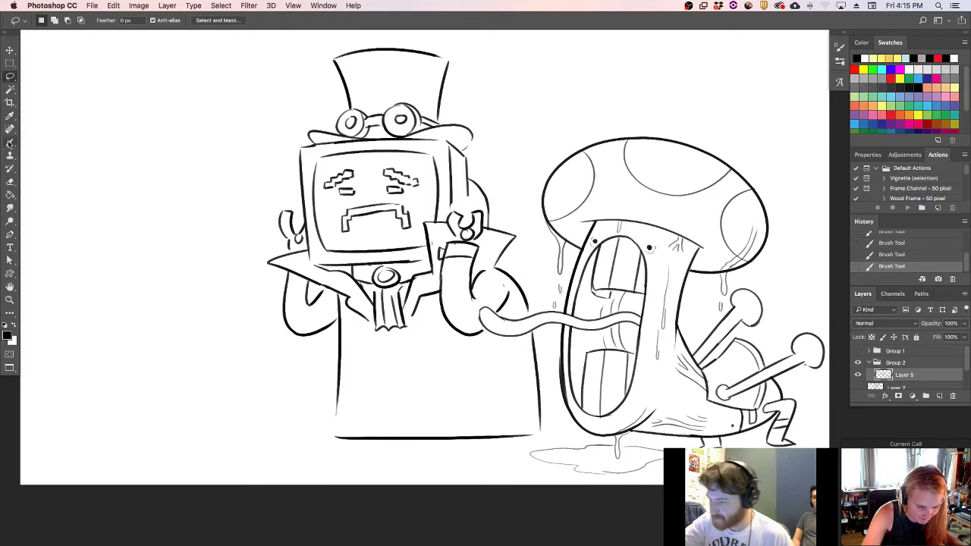
key(b)
mouse_move(329, 431)
mouse_down()
mouse_move(473, 436)
mouse_move(537, 374)
mouse_move(540, 419)
mouse_up()
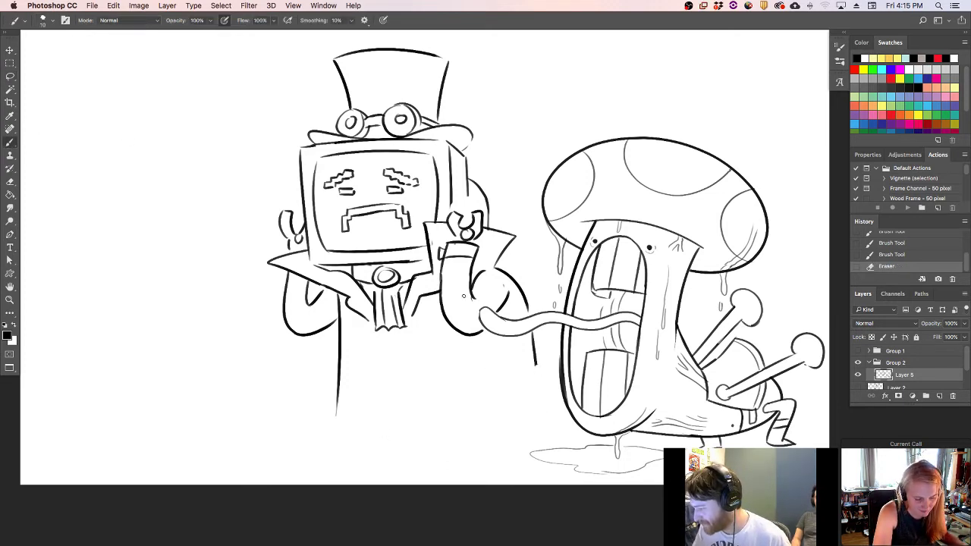
- Erase the notched lapels and draw a long front edge for the coat's left half beside the cravat
mouse_move(414, 312)
mouse_down()
mouse_move(422, 296)
mouse_move(437, 295)
mouse_move(423, 312)
mouse_move(436, 299)
mouse_up()
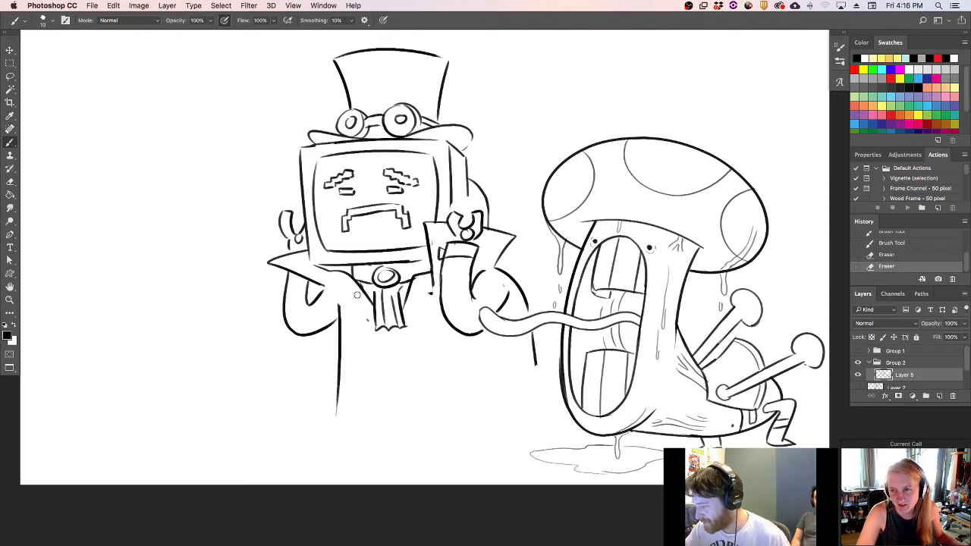
mouse_move(365, 295)
mouse_down()
mouse_move(370, 306)
mouse_move(342, 312)
mouse_up()
drag(349, 277, 357, 347)
key(super+z)
drag(350, 279, 359, 375)
key(e)
drag(353, 283, 358, 288)
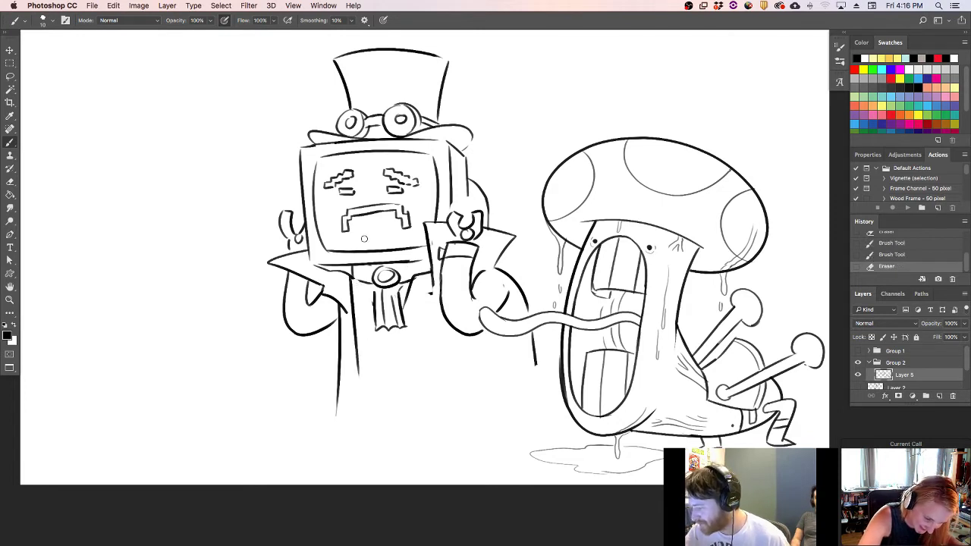
- Draw a waistcoat with a split, pointed hem beneath the cravat and the front edge of the coat's right half
click(429, 296)
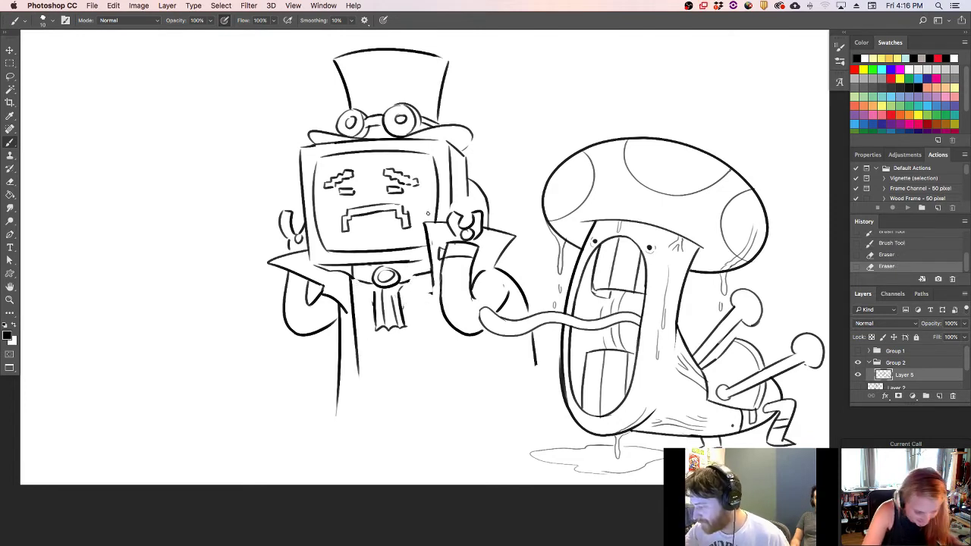
mouse_move(353, 282)
mouse_down()
mouse_move(368, 297)
mouse_move(426, 276)
mouse_up()
mouse_move(392, 347)
mouse_down()
mouse_move(364, 377)
mouse_move(432, 377)
mouse_up()
drag(432, 286, 434, 372)
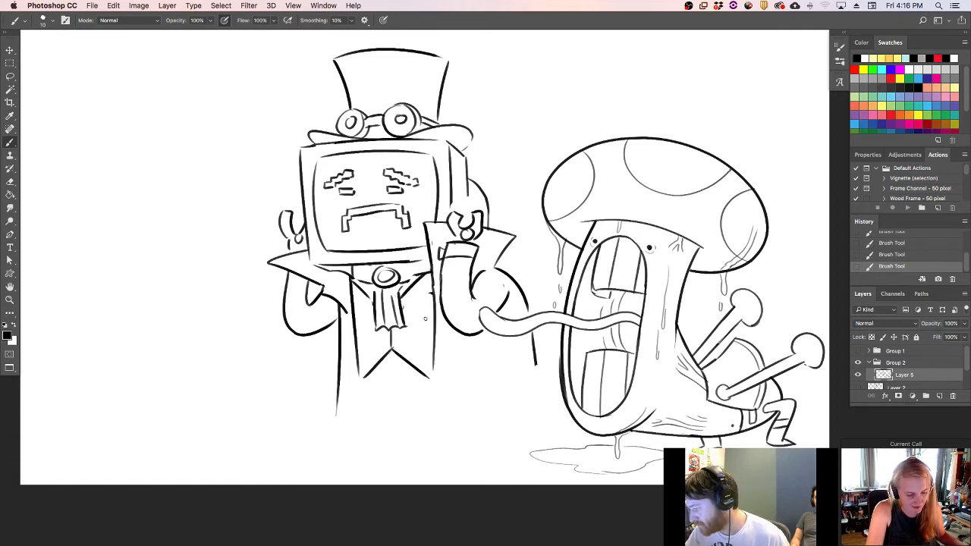
click(428, 307)
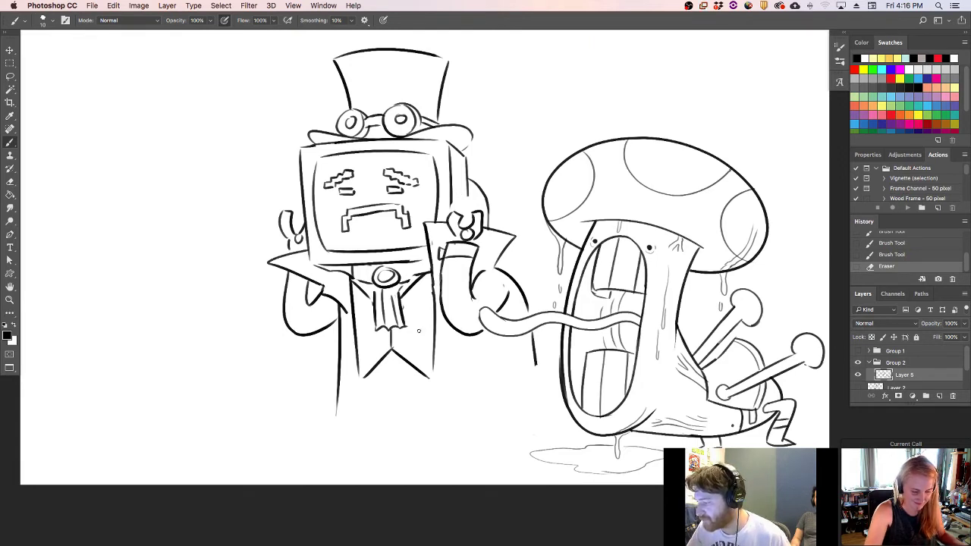
- Extend the coat's front edges and right side downward and close both halves with slanted bottom hems
drag(434, 358, 437, 407)
drag(358, 369, 360, 408)
mouse_move(436, 376)
mouse_down()
mouse_move(437, 439)
mouse_move(531, 426)
mouse_up()
drag(534, 356, 536, 421)
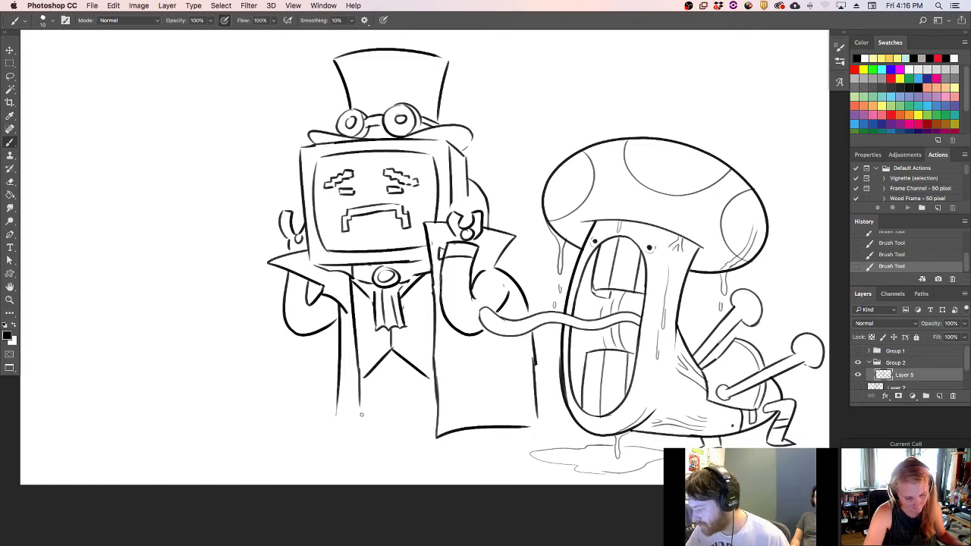
mouse_move(335, 423)
mouse_down()
mouse_move(365, 445)
mouse_move(364, 398)
mouse_up()
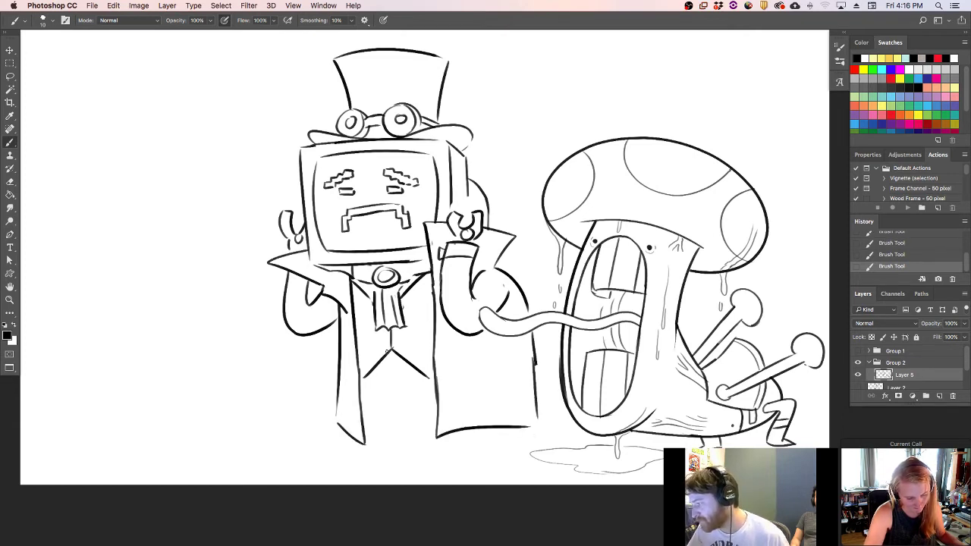
- Draw a small clasp on the waistcoat below the cravat and retouch the right hand and arm lines
drag(450, 214, 468, 171)
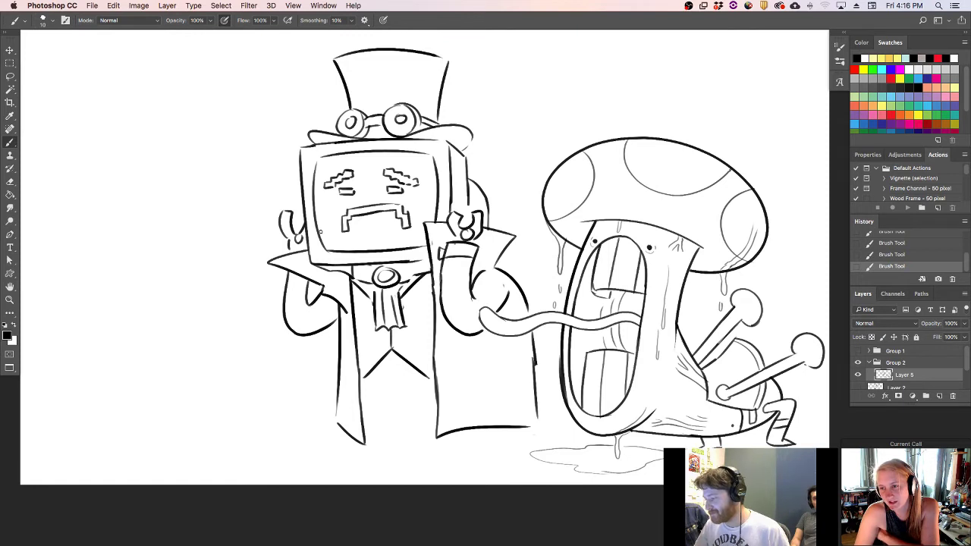
drag(396, 354, 391, 341)
click(391, 339)
key(super+z)
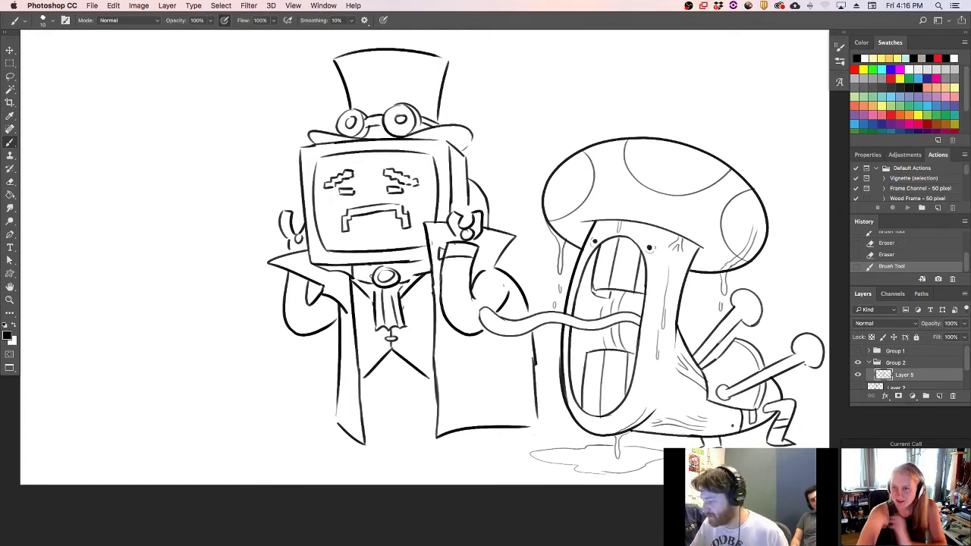
drag(363, 398, 387, 416)
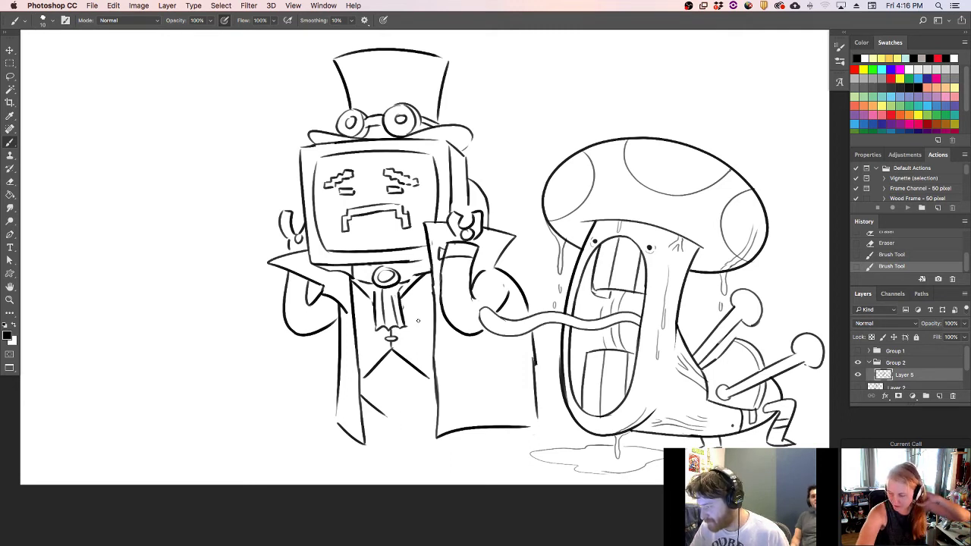
key(super+z)
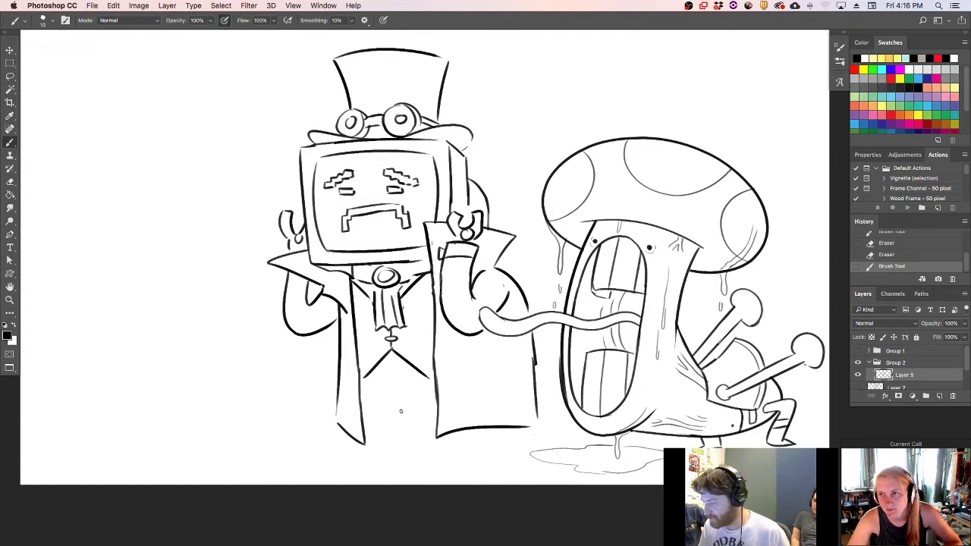
drag(468, 298, 463, 284)
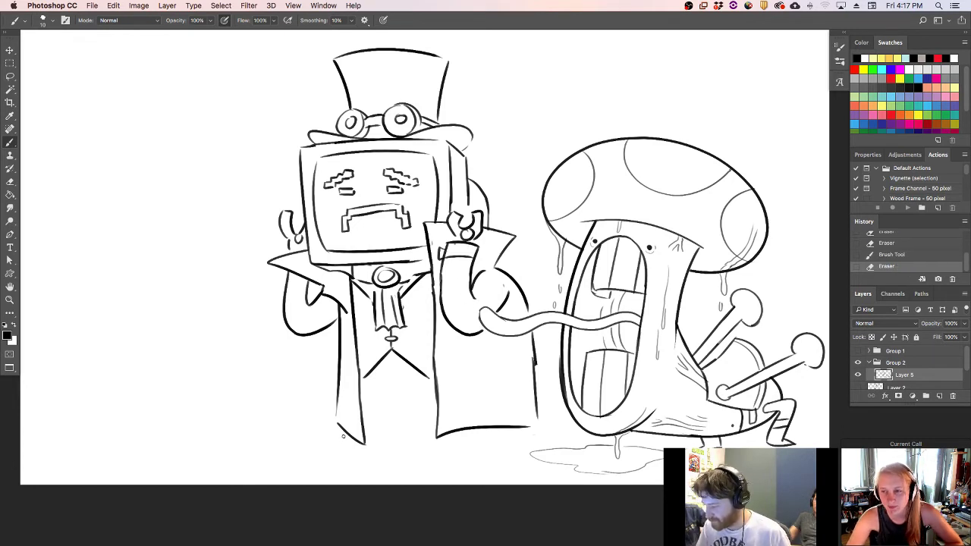
- Draw two small wheels joined by a double-line axle beneath the coat's front hems
drag(341, 432, 349, 448)
key(super+z)
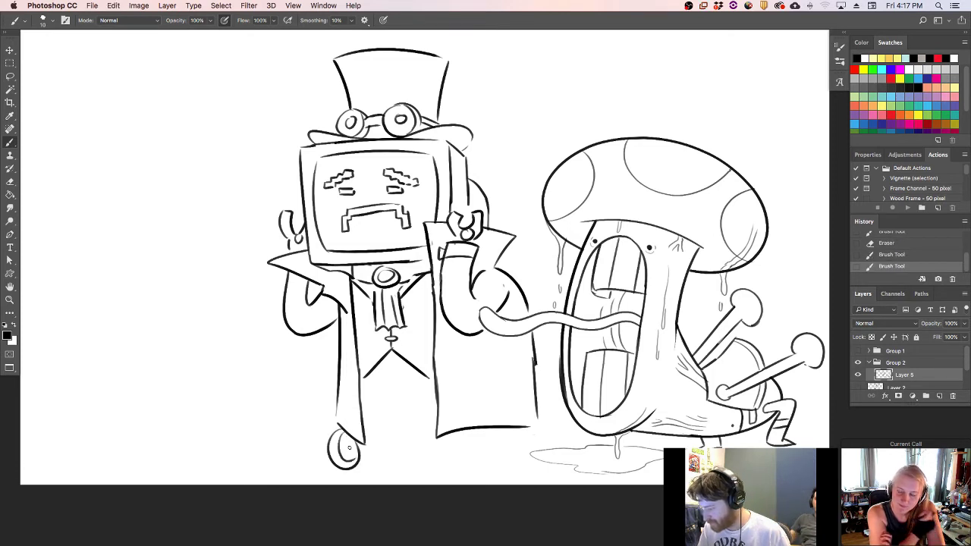
mouse_move(415, 435)
mouse_down()
mouse_move(437, 440)
mouse_move(435, 428)
mouse_move(431, 460)
mouse_move(432, 450)
mouse_up()
drag(349, 449, 415, 449)
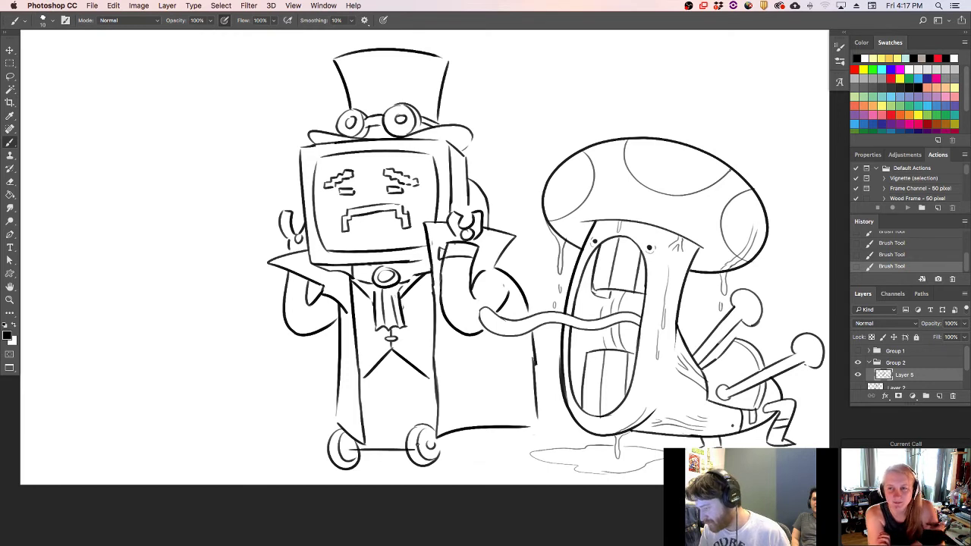
drag(355, 453, 413, 454)
- Erase the lower front edge of the coat's left half and redraw it as a tail flaring outward to a slanted hem
mouse_move(348, 447)
mouse_down()
mouse_move(390, 453)
mouse_move(368, 452)
mouse_move(362, 422)
mouse_move(344, 424)
mouse_move(364, 375)
mouse_up()
drag(359, 339, 336, 427)
drag(339, 369, 320, 428)
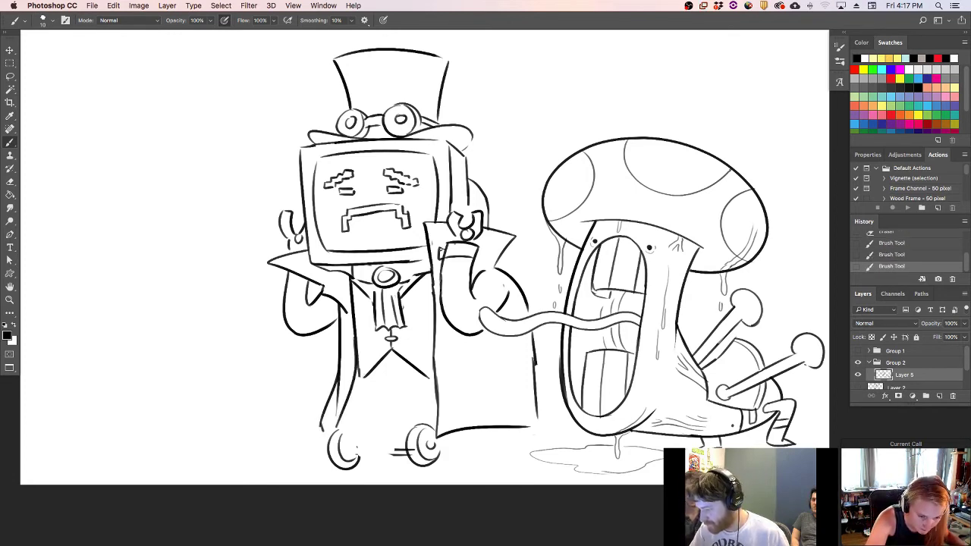
mouse_move(323, 425)
mouse_down()
mouse_move(339, 411)
mouse_move(338, 422)
mouse_up()
mouse_move(351, 362)
mouse_down()
mouse_move(322, 434)
mouse_move(337, 431)
mouse_up()
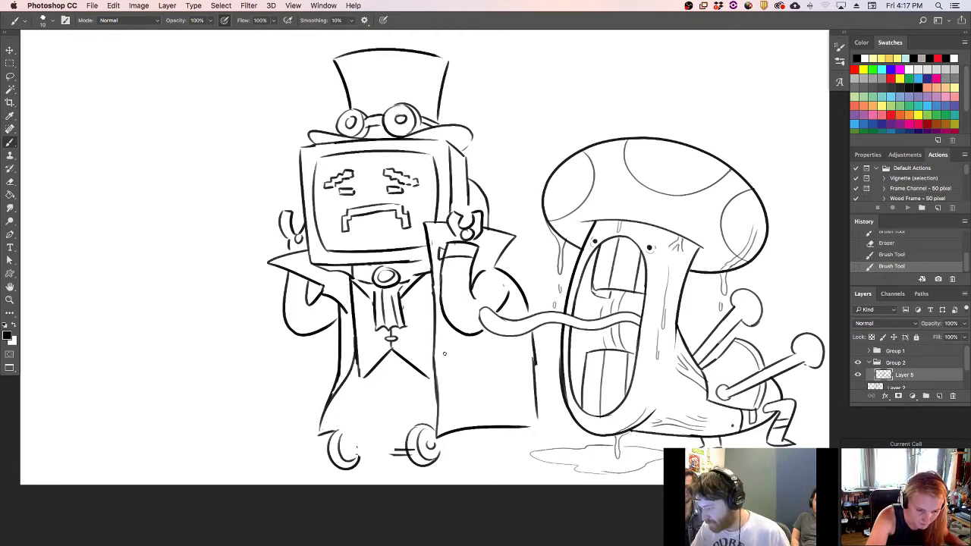
- Redraw the coat's right half with a flared front edge ending in a point and a curved hem rising to the side edge
drag(436, 345, 467, 422)
mouse_move(439, 381)
mouse_down()
mouse_move(439, 439)
mouse_move(455, 436)
mouse_move(452, 423)
mouse_move(473, 433)
mouse_up()
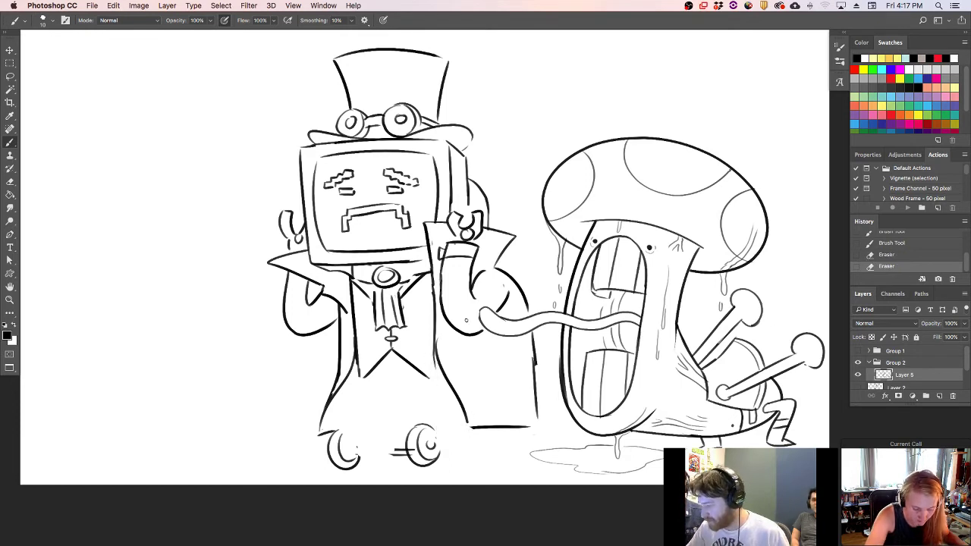
key(b)
mouse_move(433, 355)
mouse_down()
mouse_move(443, 424)
mouse_move(470, 451)
mouse_up()
mouse_move(472, 425)
mouse_down()
mouse_move(469, 453)
mouse_move(481, 426)
mouse_move(531, 426)
mouse_move(528, 409)
mouse_up()
key(e)
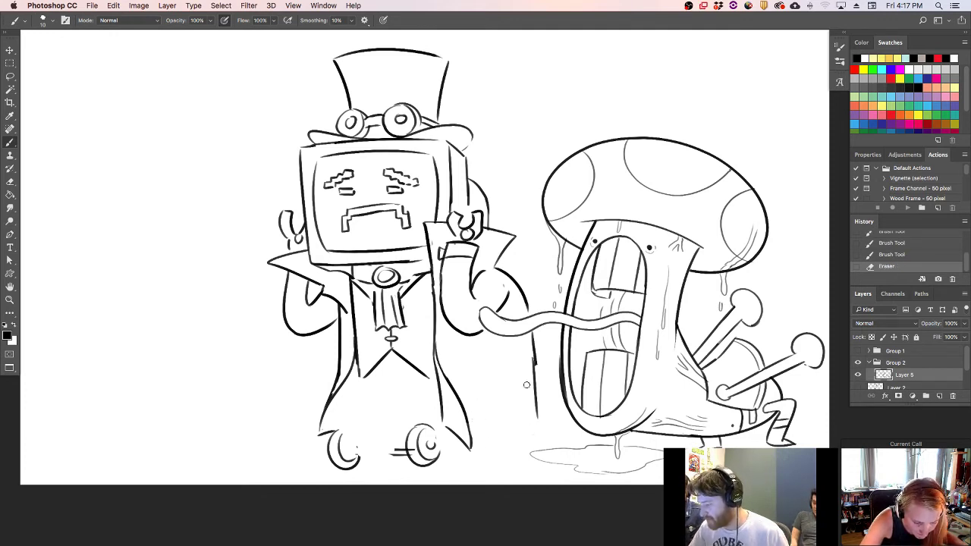
drag(471, 450, 537, 410)
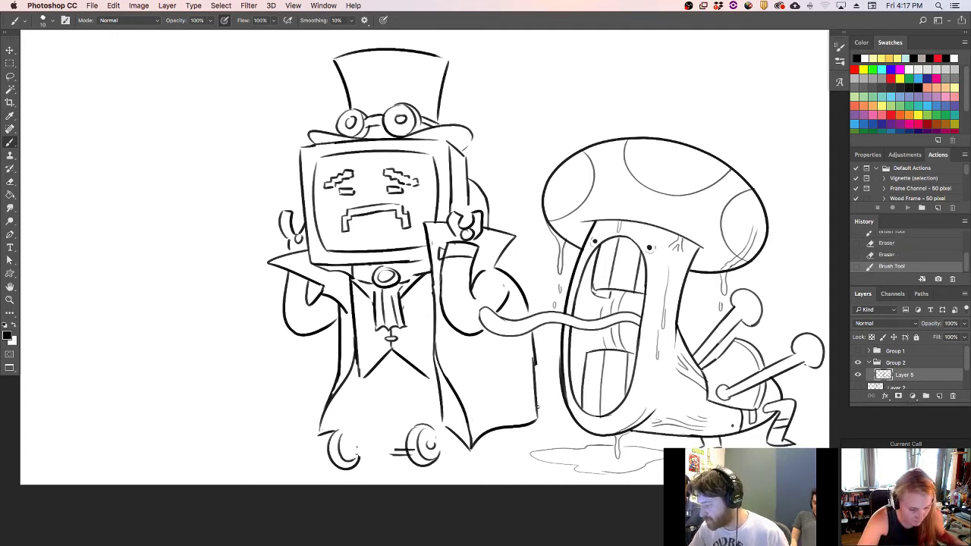
- Erase the two wheels and draw a long skirt with a pointed hem and vertical pleats beneath the waistcoat
key(e)
mouse_move(414, 432)
mouse_down()
mouse_move(416, 465)
mouse_move(427, 464)
mouse_move(431, 427)
mouse_move(438, 440)
mouse_move(397, 451)
mouse_move(337, 450)
mouse_move(340, 458)
mouse_move(334, 441)
mouse_move(337, 457)
mouse_move(347, 466)
mouse_move(363, 451)
mouse_move(363, 462)
mouse_move(411, 459)
mouse_move(402, 458)
mouse_move(408, 431)
mouse_up()
drag(360, 377, 347, 433)
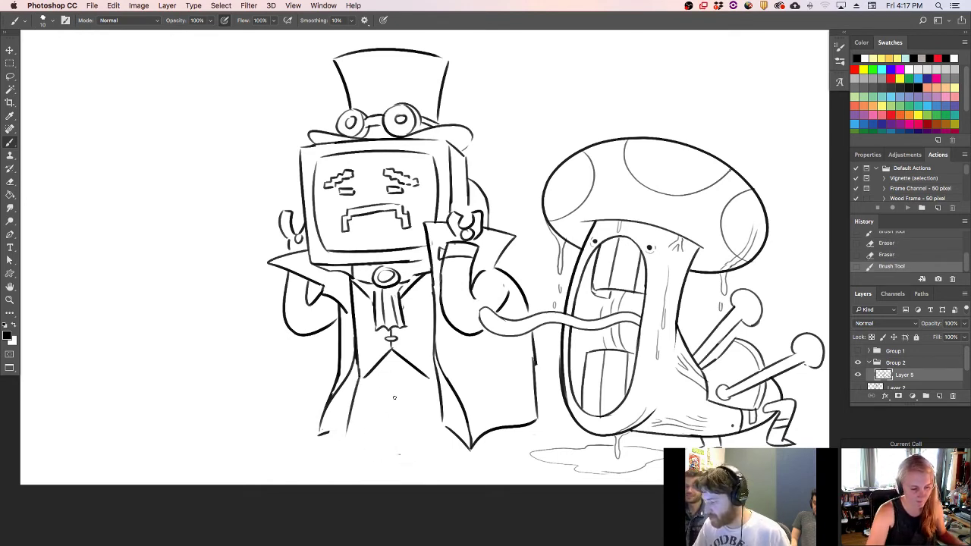
key(super+z)
mouse_move(360, 376)
mouse_down()
mouse_move(339, 450)
mouse_move(348, 461)
mouse_move(340, 449)
mouse_move(399, 475)
mouse_move(375, 475)
mouse_move(442, 446)
mouse_up()
drag(386, 366, 379, 454)
mouse_move(395, 381)
mouse_down()
mouse_move(393, 443)
mouse_move(404, 411)
mouse_move(405, 437)
mouse_move(366, 390)
mouse_move(377, 376)
mouse_move(364, 447)
mouse_up()
drag(363, 393, 356, 435)
drag(429, 394, 424, 429)
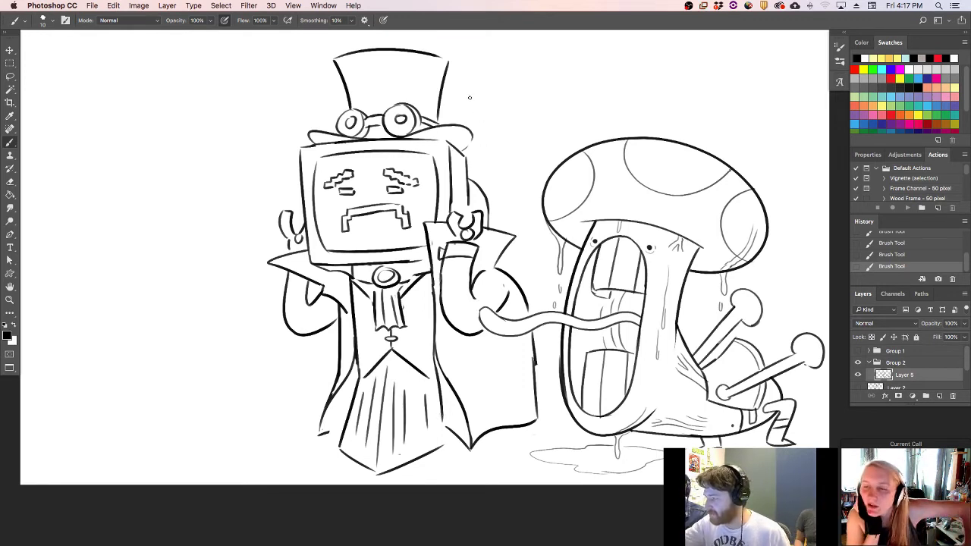
- Draw a small wheel at each side of the pleated skirt's hem
mouse_move(450, 435)
mouse_down()
mouse_move(460, 439)
mouse_move(455, 466)
mouse_move(459, 457)
mouse_up()
key(super+z)
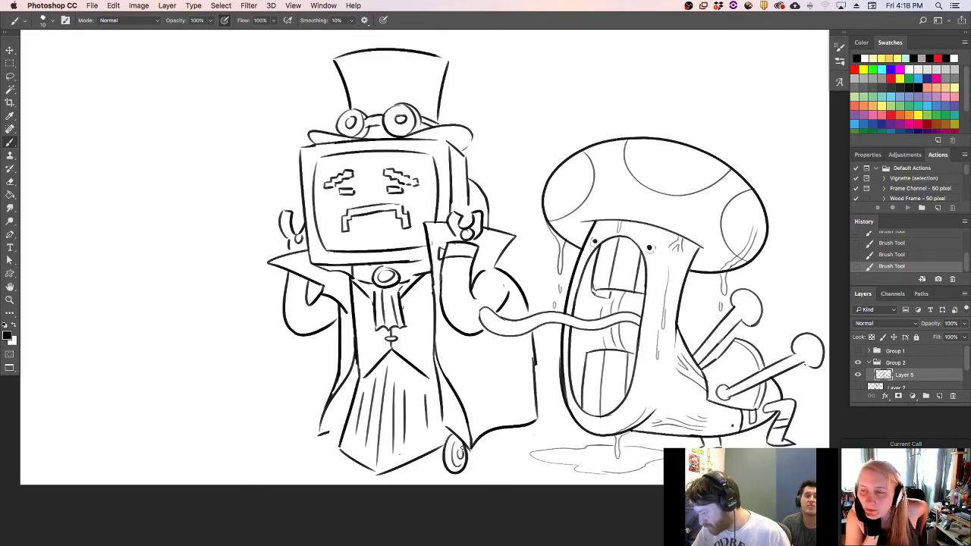
mouse_move(348, 469)
mouse_down()
mouse_move(339, 448)
mouse_move(337, 465)
mouse_move(342, 439)
mouse_up()
- Draw two more small wheels under the coat's right hem and rough in a large wheel at its outer corner
mouse_move(475, 445)
mouse_down()
mouse_move(483, 461)
mouse_move(484, 438)
mouse_move(486, 456)
mouse_move(507, 450)
mouse_move(506, 432)
mouse_move(506, 447)
mouse_move(506, 434)
mouse_move(540, 417)
mouse_move(535, 435)
mouse_move(524, 424)
mouse_move(532, 425)
mouse_move(514, 427)
mouse_move(513, 411)
mouse_move(535, 393)
mouse_move(510, 406)
mouse_move(542, 444)
mouse_up()
key(super+z)
key(super+z)
key(alt+super+z)
key(alt+super+z)
key(super+z)
key(super+z)
key(super+z)
key(super+z)
key(super+z)
key(super+z)
key(super+z)
key(super+z)
key(super+z)
key(super+z)
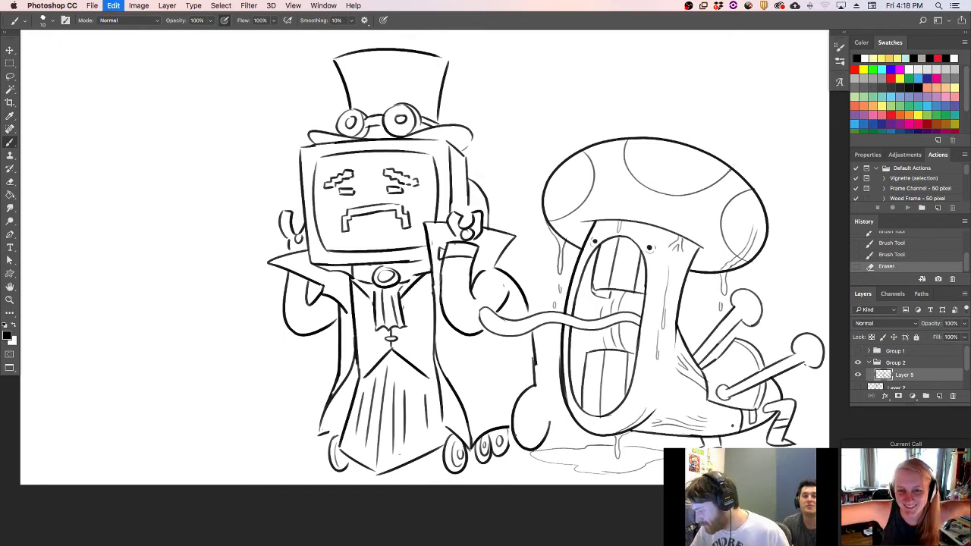
- Redraw the large wheel at the coat's outer corner as an upright oval with a rim, hub and spokes
drag(535, 375, 551, 409)
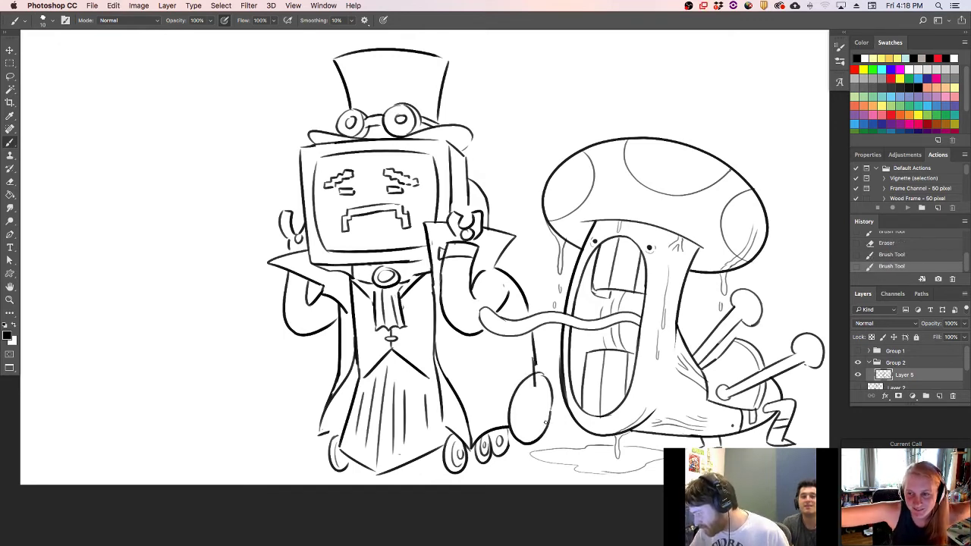
key(super+z)
mouse_move(531, 378)
mouse_down()
mouse_move(548, 415)
mouse_move(536, 391)
mouse_up()
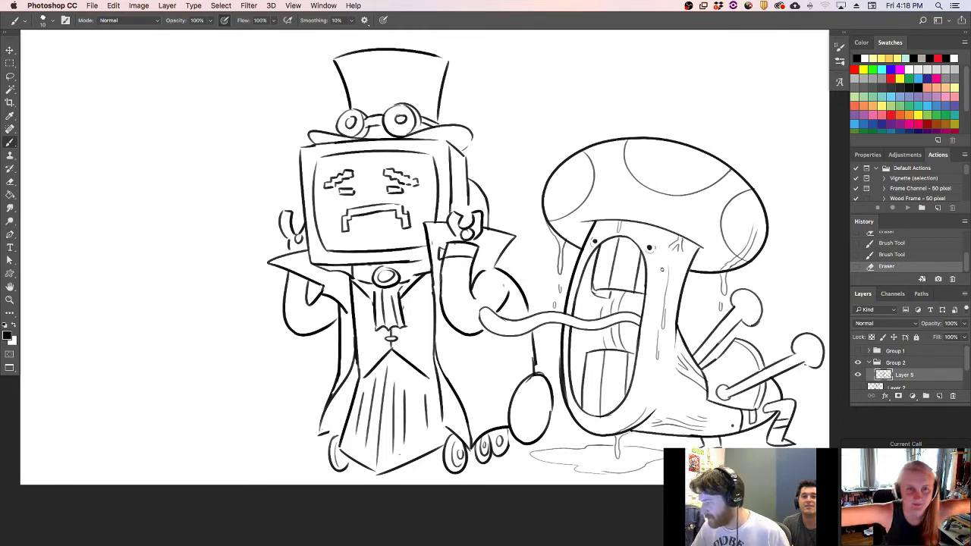
mouse_move(537, 417)
mouse_down()
mouse_move(532, 404)
mouse_move(516, 431)
mouse_move(543, 434)
mouse_up()
click(535, 412)
mouse_move(535, 379)
mouse_down()
mouse_move(548, 393)
mouse_move(520, 424)
mouse_move(534, 430)
mouse_up()
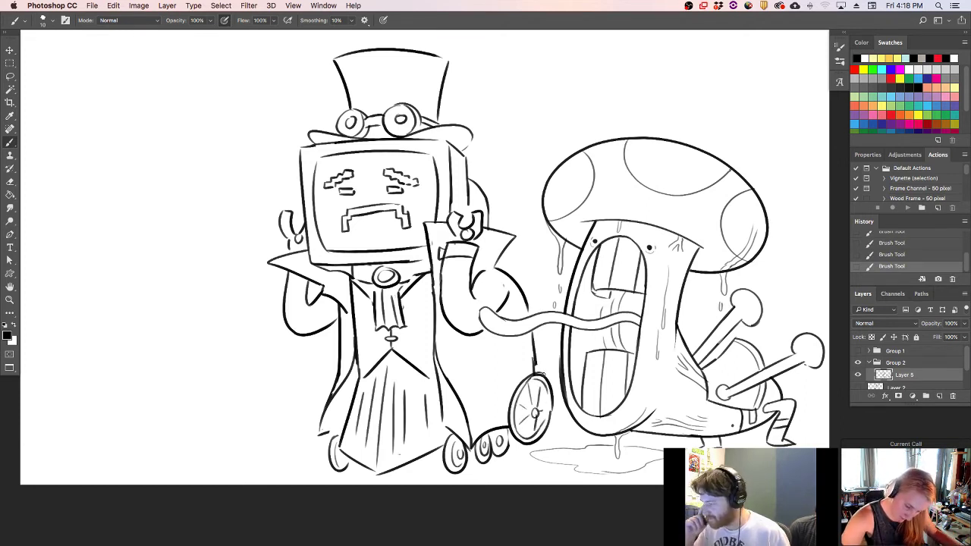
drag(410, 365, 439, 383)
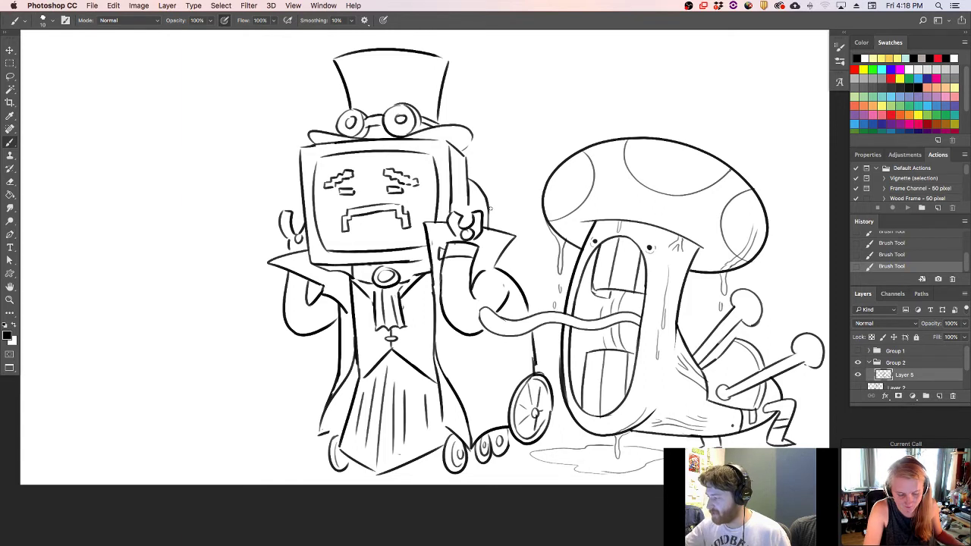
- Draw a bent exhaust pipe on the right side of the monitor head with billowing smoke rising from it
mouse_move(481, 152)
mouse_down()
mouse_move(498, 186)
mouse_move(500, 162)
mouse_move(465, 169)
mouse_move(486, 150)
mouse_move(501, 151)
mouse_move(481, 141)
mouse_move(509, 144)
mouse_move(510, 156)
mouse_move(495, 183)
mouse_move(468, 184)
mouse_up()
key(e)
mouse_move(490, 127)
mouse_down()
mouse_move(511, 84)
mouse_move(522, 115)
mouse_move(531, 106)
mouse_move(543, 50)
mouse_up()
drag(534, 109, 575, 101)
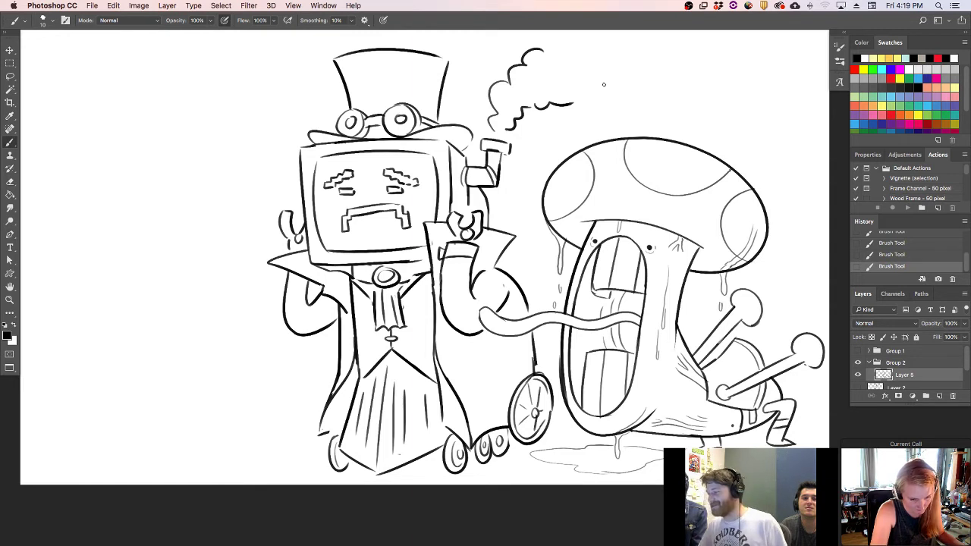
- Add two round buttons to the coat's right half and smooth the left lapel into one continuous curve
drag(433, 244, 438, 283)
drag(445, 342, 452, 362)
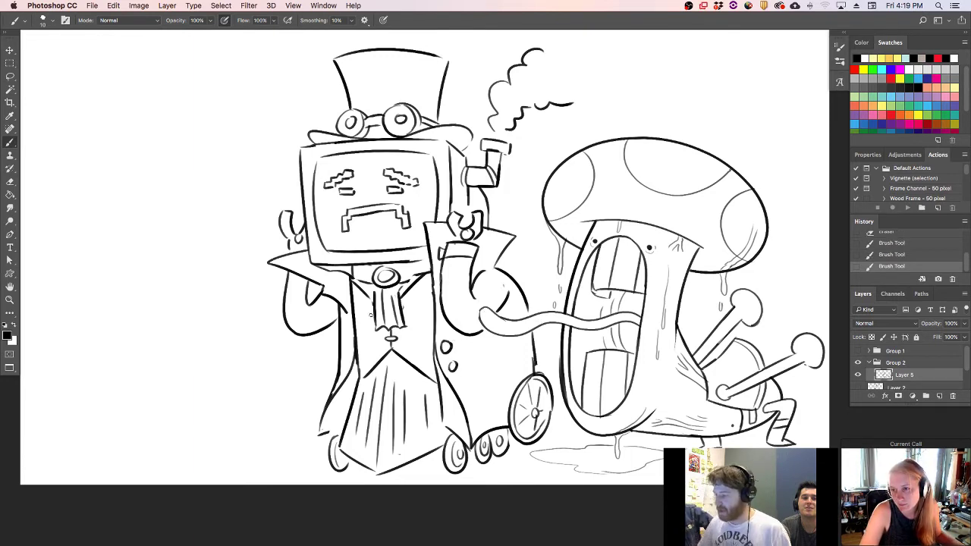
mouse_move(318, 287)
mouse_down()
mouse_move(349, 312)
mouse_move(322, 287)
mouse_up()
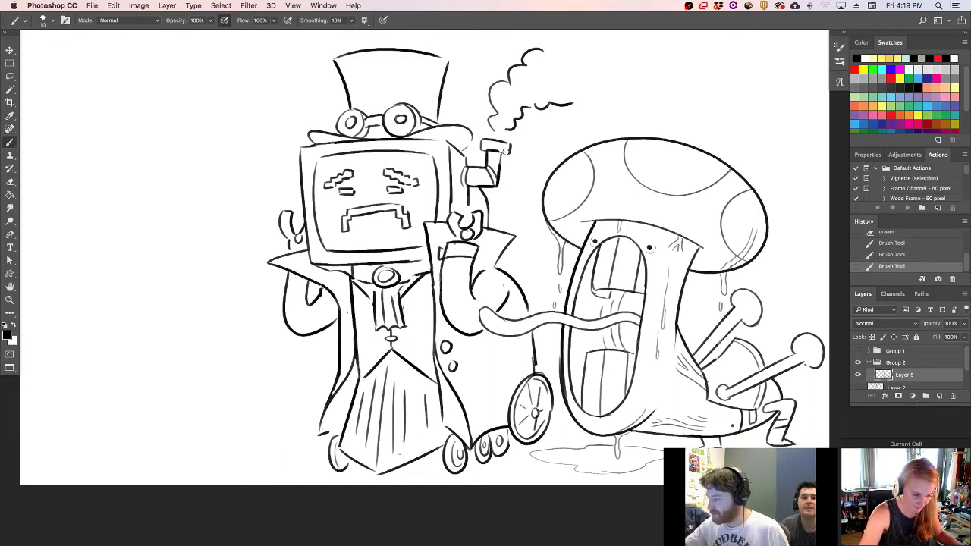
- Clean up and reshape the shoulder line beneath the coat's right collar
mouse_move(507, 282)
mouse_down()
mouse_move(501, 254)
mouse_move(492, 266)
mouse_move(518, 290)
mouse_up()
click(509, 283)
click(482, 282)
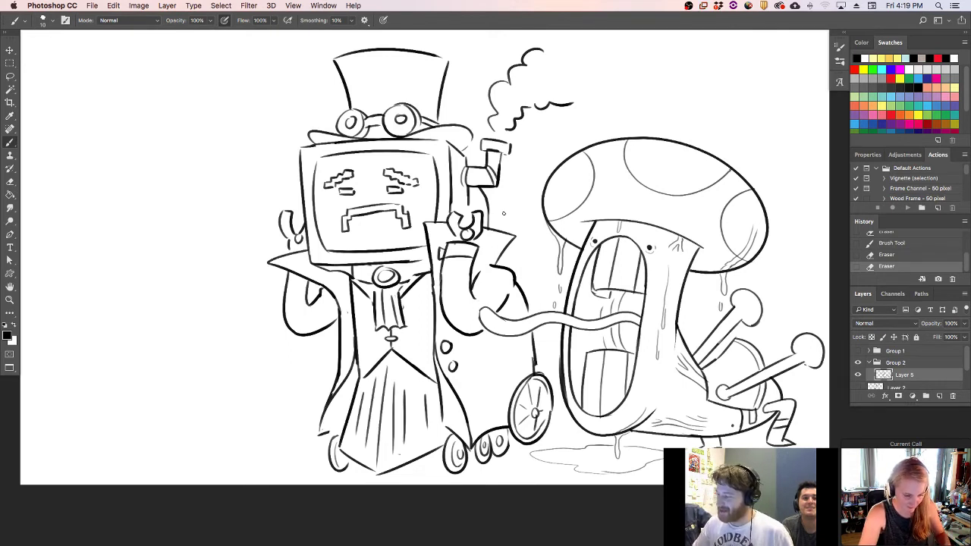
- Draw pointed shirt collar tips on both sides of the cravat's brooch beneath the monitor
drag(347, 270, 429, 268)
click(349, 273)
key(super+z)
key(super+z)
key(super+z)
key(super+z)
key(super+z)
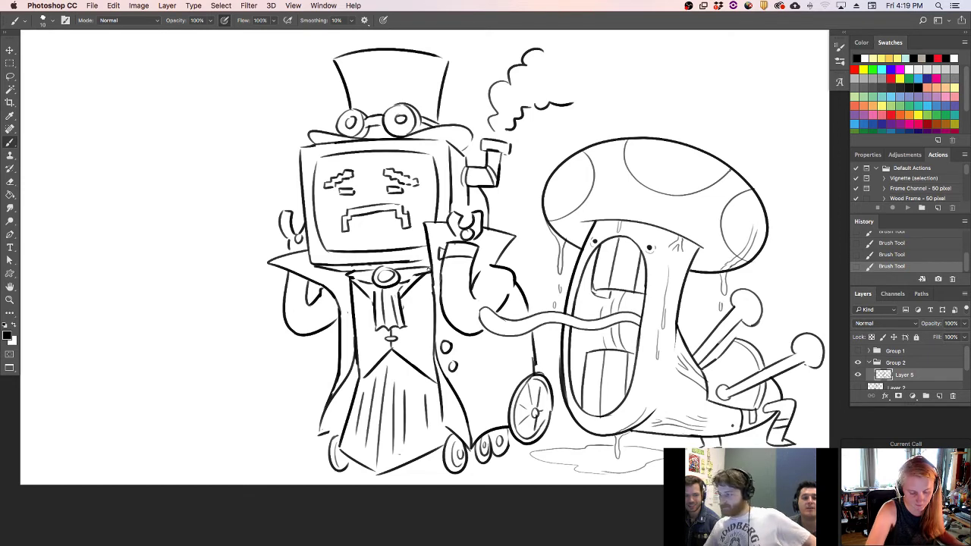
- Extend both edges of the smoke trail, stretching its lower edge across above the mushroom cap
drag(576, 100, 638, 89)
drag(549, 51, 563, 34)
drag(637, 90, 698, 73)
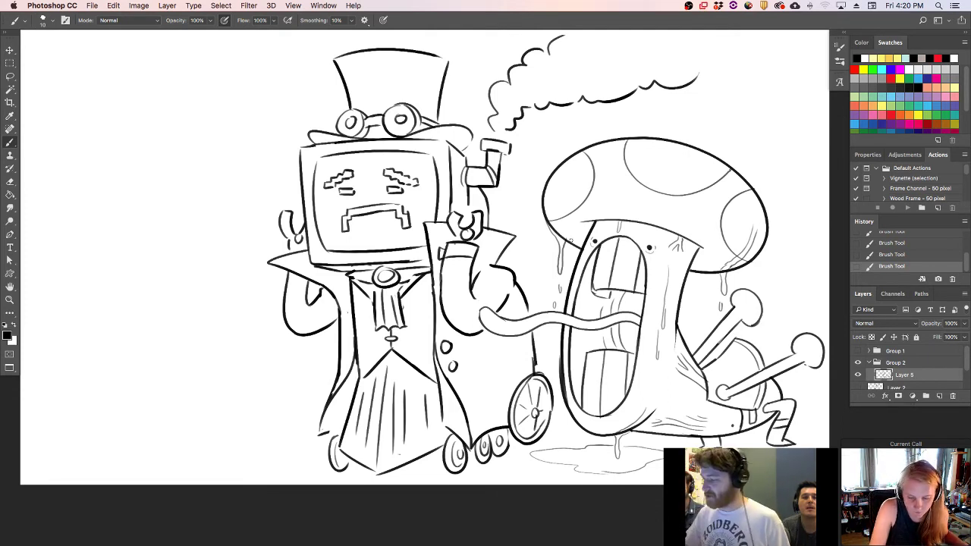
- Draw a large round head with half-lidded eyes beside the monitor character, topped by a striped party hat with a pompom
mouse_move(202, 272)
mouse_down()
mouse_move(170, 214)
mouse_move(302, 129)
mouse_up()
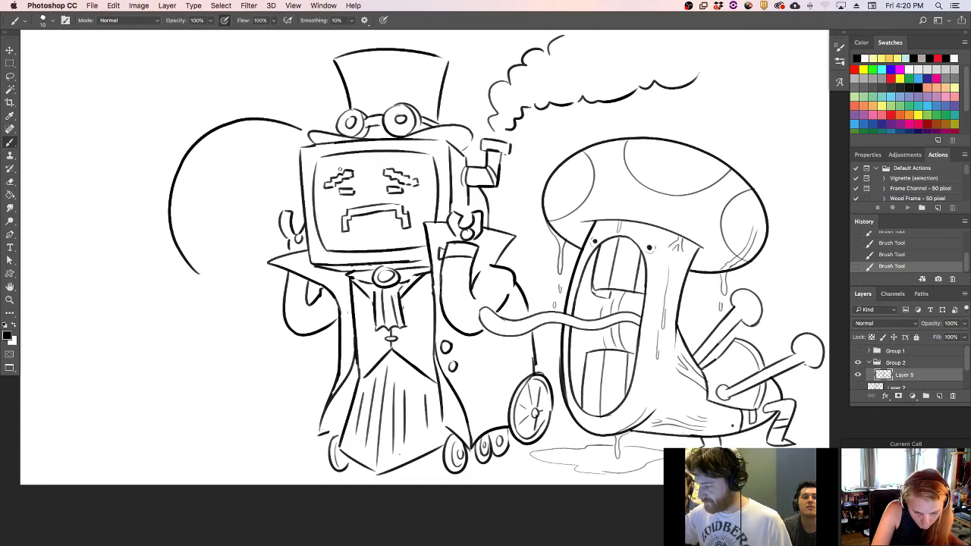
key(super+z)
drag(200, 268, 295, 133)
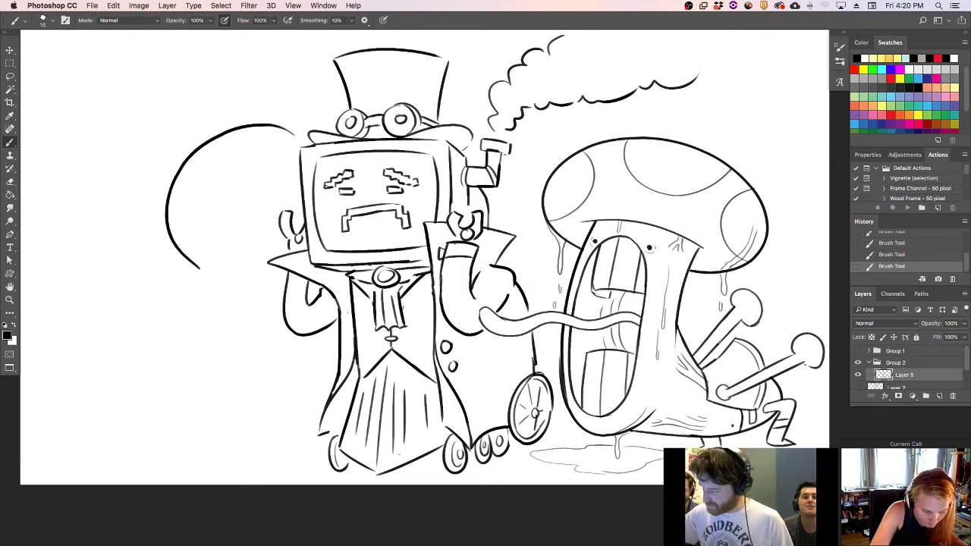
mouse_move(224, 241)
mouse_down()
mouse_move(208, 270)
mouse_move(233, 236)
mouse_move(249, 244)
mouse_move(230, 240)
mouse_move(274, 220)
mouse_move(249, 240)
mouse_move(277, 240)
mouse_move(274, 213)
mouse_up()
key(super+z)
key(super+z)
key(super+z)
key(super+z)
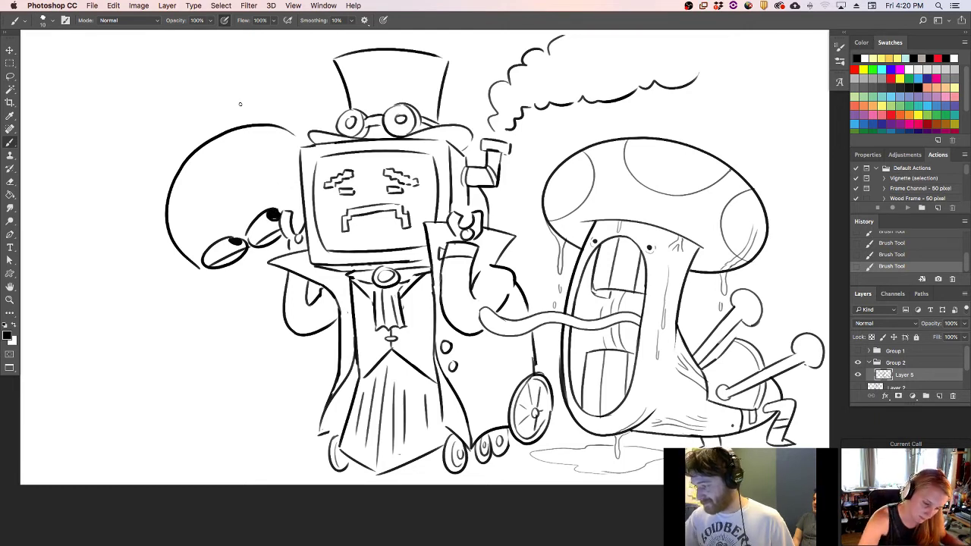
mouse_move(220, 133)
mouse_down()
mouse_move(274, 122)
mouse_move(256, 114)
mouse_move(267, 102)
mouse_move(237, 49)
mouse_move(253, 50)
mouse_move(249, 61)
mouse_up()
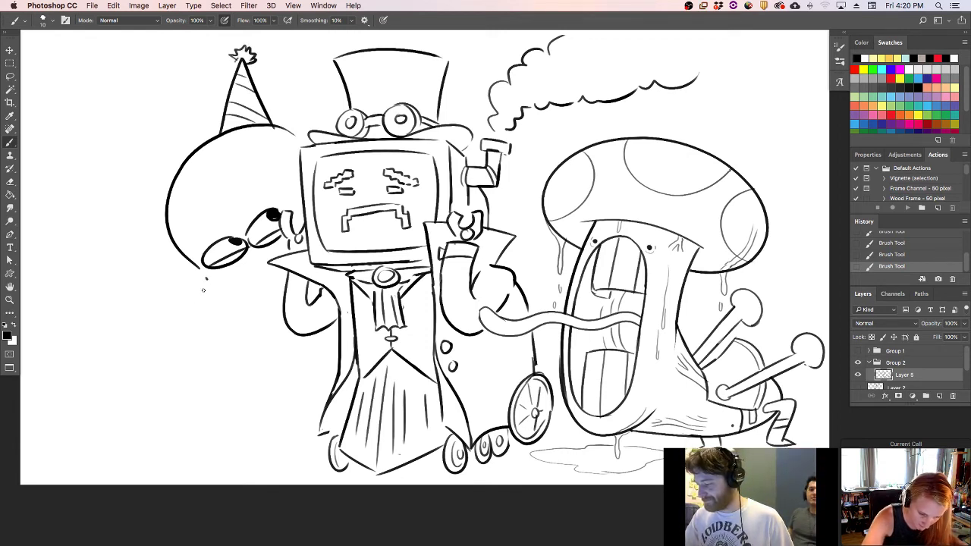
- Draw the party-hat character's bent arm with its hand resting on the hip
drag(203, 290, 246, 418)
key(super+z)
mouse_move(202, 279)
mouse_down()
mouse_move(138, 336)
mouse_move(246, 436)
mouse_up()
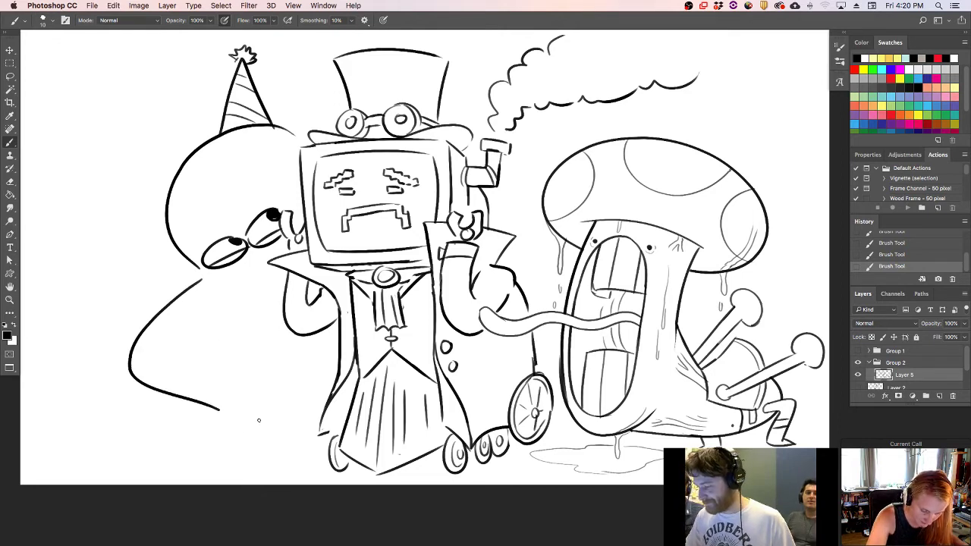
key(super+z)
drag(201, 271, 225, 354)
drag(209, 293, 240, 329)
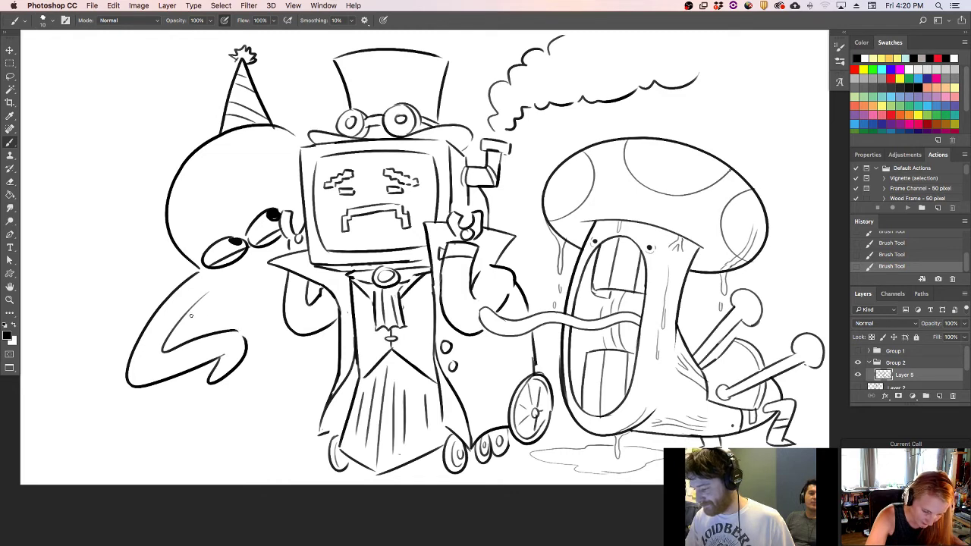
mouse_move(209, 294)
mouse_down()
mouse_move(162, 353)
mouse_move(238, 331)
mouse_up()
key(super+z)
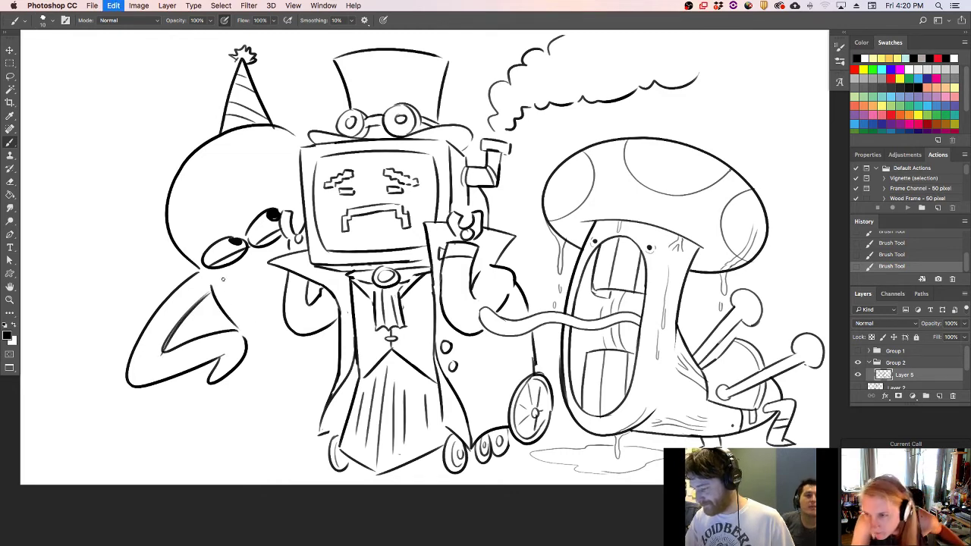
- Draw the party-hat character's slim torso and curved legs, tucking one leg behind the monitor character's coat
drag(219, 280, 236, 328)
mouse_move(264, 411)
mouse_down()
mouse_move(253, 448)
mouse_move(282, 464)
mouse_move(292, 455)
mouse_move(279, 374)
mouse_up()
key(super+z)
drag(304, 460, 264, 349)
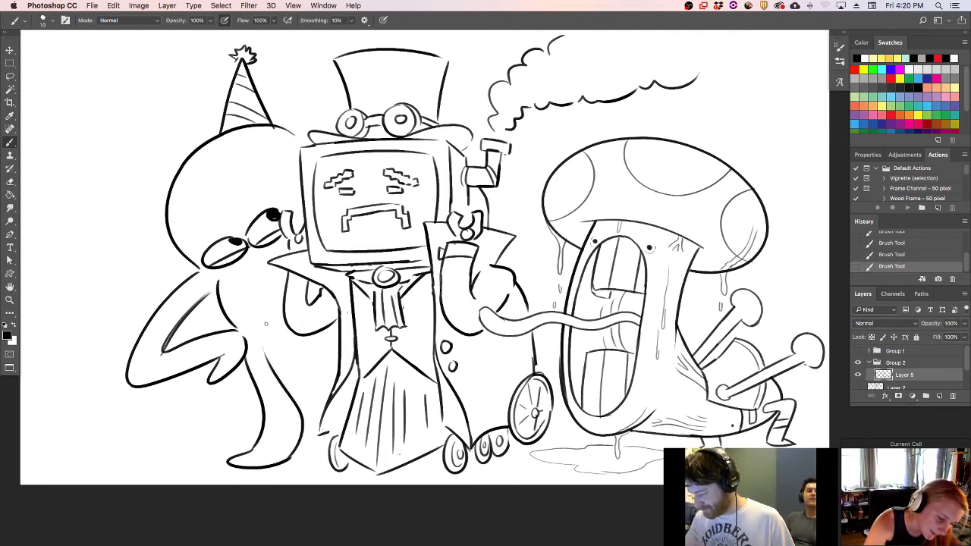
mouse_move(259, 302)
mouse_down()
mouse_move(265, 354)
mouse_move(319, 381)
mouse_up()
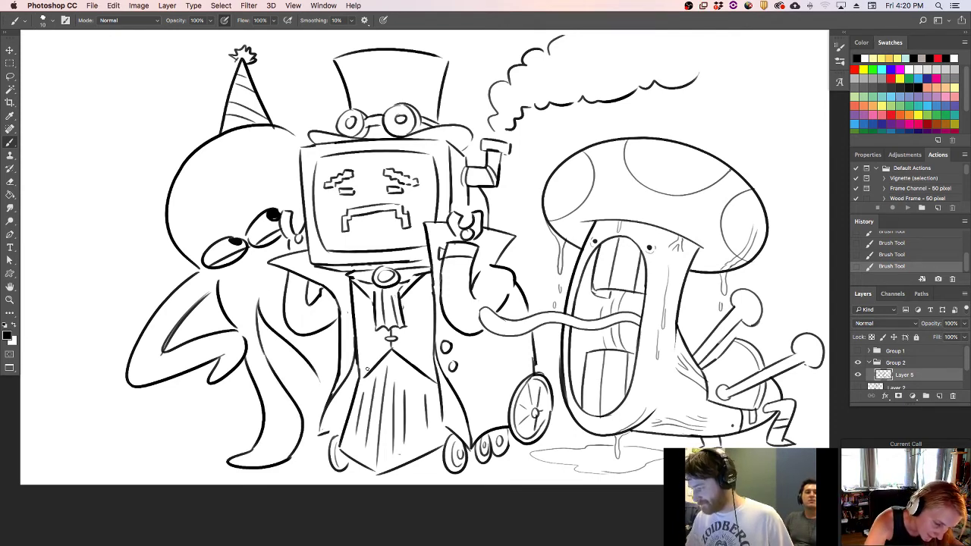
- Draw a thin bent arm over the coat's right collar and shoulder
drag(498, 221, 521, 282)
key(super+z)
mouse_move(493, 222)
mouse_down()
mouse_move(491, 293)
mouse_move(510, 259)
mouse_move(480, 284)
mouse_move(489, 267)
mouse_move(503, 287)
mouse_up()
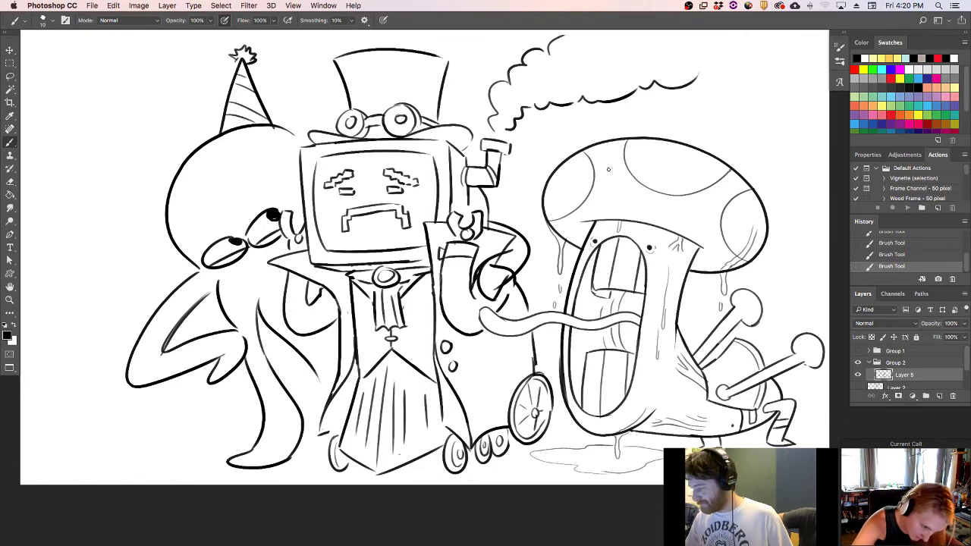
click(516, 261)
- Draw a long shape extending from the monitor character behind the mushroom cap, with its rounded end curling over the cap's far edge
drag(487, 203, 541, 188)
key(super+z)
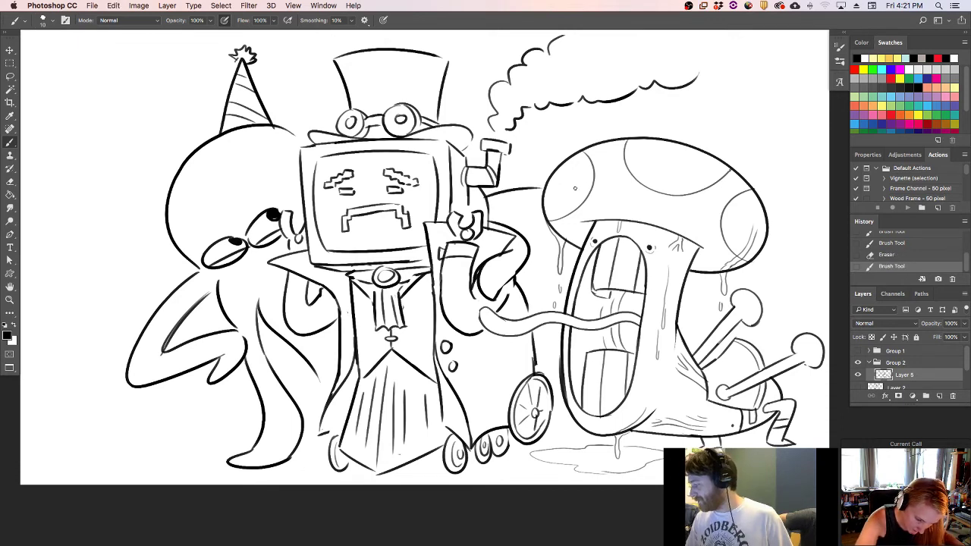
drag(762, 200, 709, 221)
key(super+z)
mouse_move(759, 194)
mouse_down()
mouse_move(704, 238)
mouse_move(785, 213)
mouse_move(763, 185)
mouse_move(781, 217)
mouse_up()
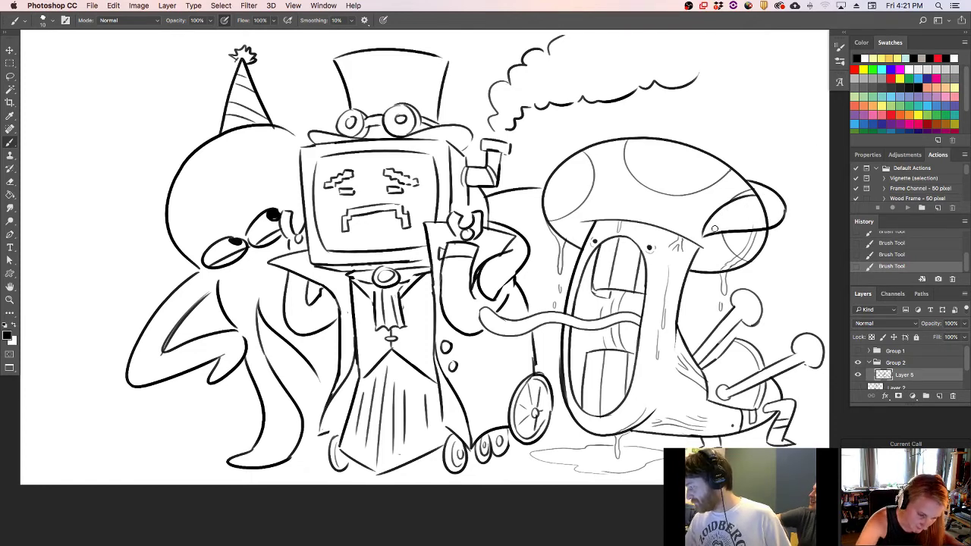
click(765, 216)
mouse_move(773, 205)
mouse_down()
mouse_move(751, 196)
mouse_move(758, 192)
mouse_up()
drag(721, 230, 778, 215)
key(super+z)
drag(709, 231, 778, 218)
mouse_move(493, 218)
mouse_down()
mouse_move(541, 212)
mouse_move(548, 225)
mouse_move(527, 219)
mouse_up()
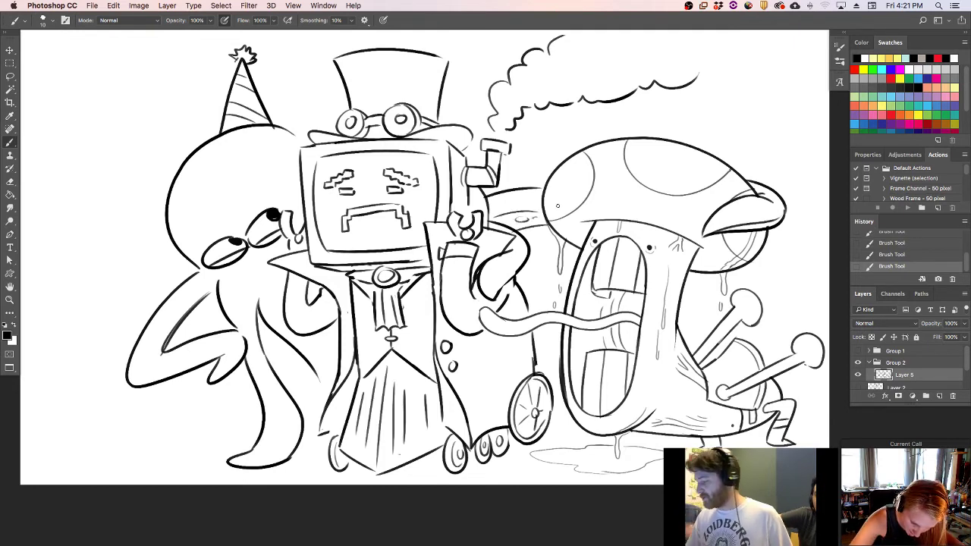
- Add a finger line inside the party-hat character's hand on the hip
mouse_move(225, 356)
mouse_down()
mouse_move(225, 375)
mouse_move(218, 367)
mouse_up()
key(super+z)
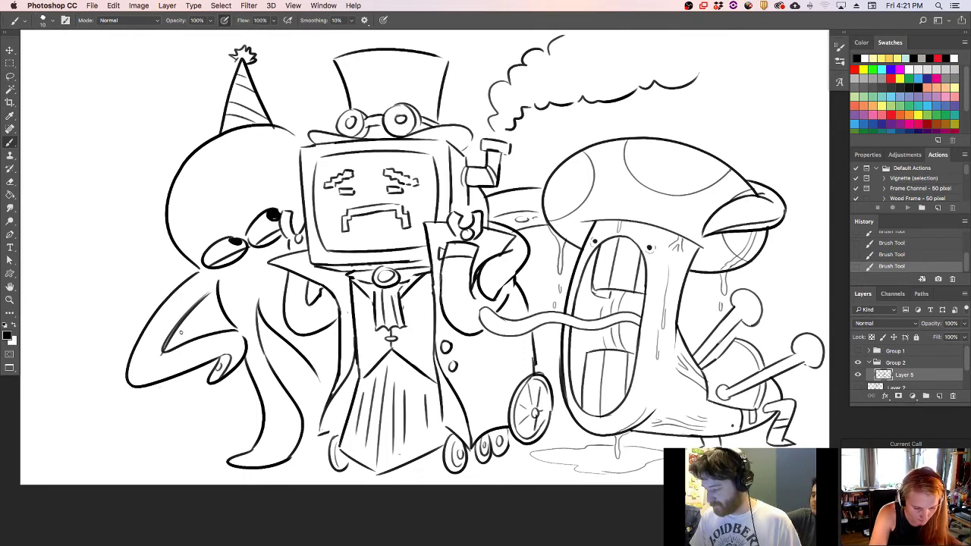
- Add an inner line to the party-hat character's bent arm and an underside edge with suckers along its inner leg
drag(215, 302, 164, 352)
drag(267, 324, 295, 396)
key(super+z)
drag(269, 330, 296, 410)
drag(259, 325, 263, 334)
drag(267, 351, 314, 397)
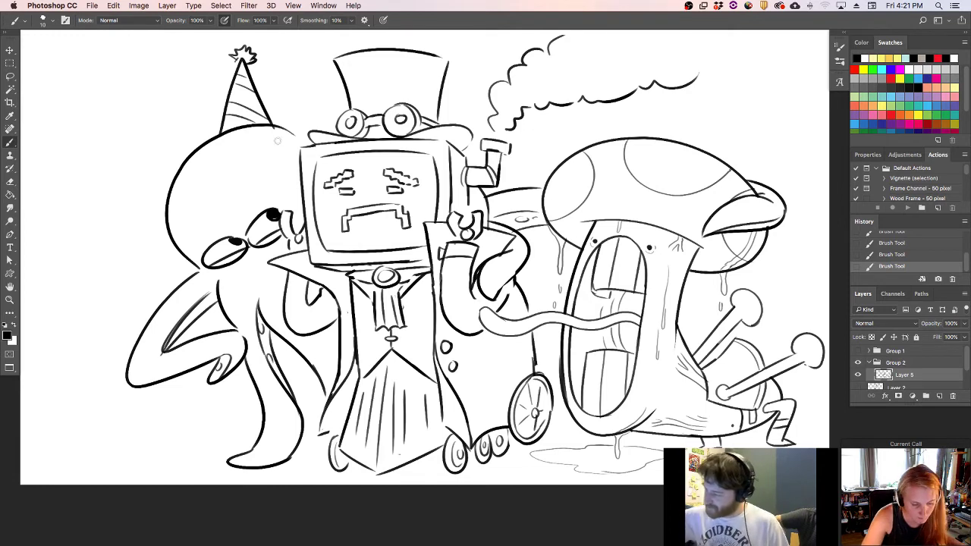
- Draw short worried brows above the party-hat character's eyes and add small white highlights in its pupils
drag(266, 134, 295, 135)
drag(202, 243, 220, 231)
mouse_move(256, 202)
mouse_down()
mouse_move(277, 200)
mouse_move(251, 204)
mouse_move(223, 230)
mouse_move(276, 212)
mouse_up()
drag(237, 237, 232, 245)
drag(236, 241, 239, 243)
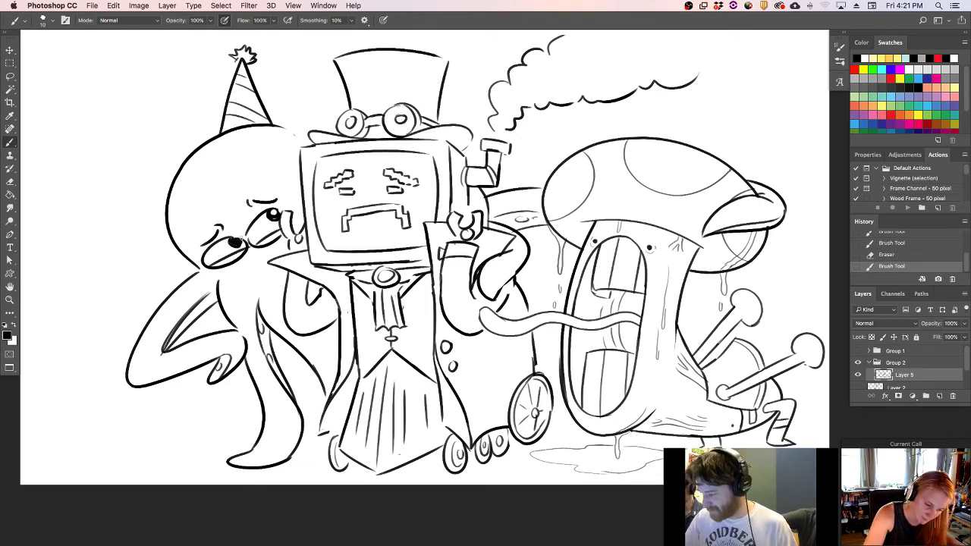
key(e)
click(236, 240)
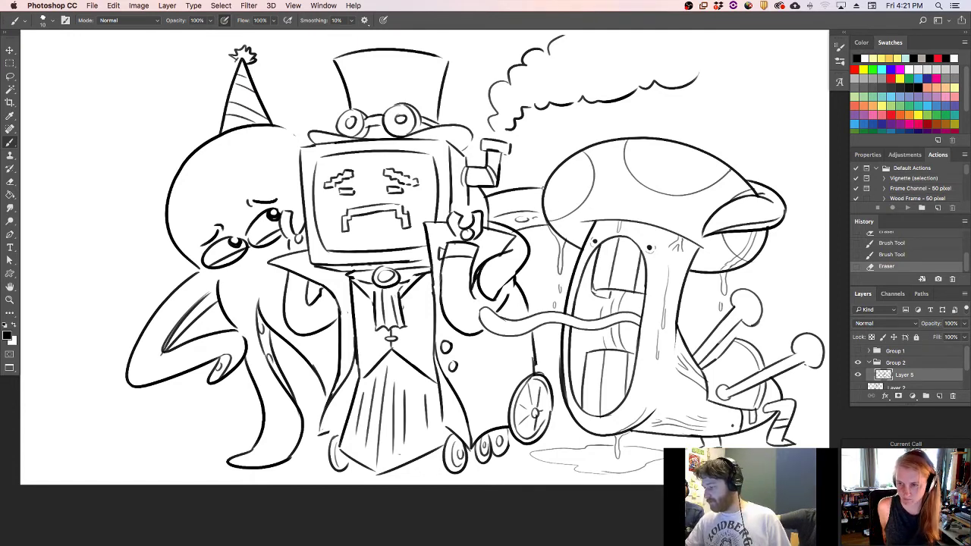
- Erase the overlapping lines inside the thin bent arm beside the coat's raised sleeve
mouse_move(494, 267)
mouse_down()
mouse_move(518, 254)
mouse_move(498, 257)
mouse_move(481, 276)
mouse_move(508, 246)
mouse_up()
mouse_move(481, 280)
mouse_down()
mouse_move(544, 224)
mouse_move(519, 278)
mouse_move(530, 255)
mouse_move(479, 293)
mouse_up()
click(496, 249)
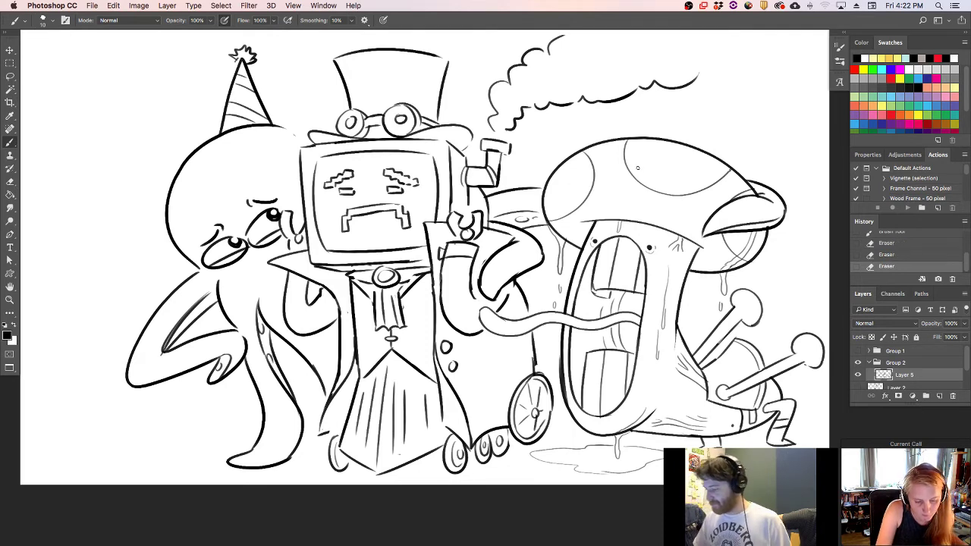
- Draw the tucked leg's small curled foot beside the monitor character's front-left wheel and touch up the line behind the coat
drag(319, 437, 323, 468)
key(super+z)
drag(328, 329, 336, 339)
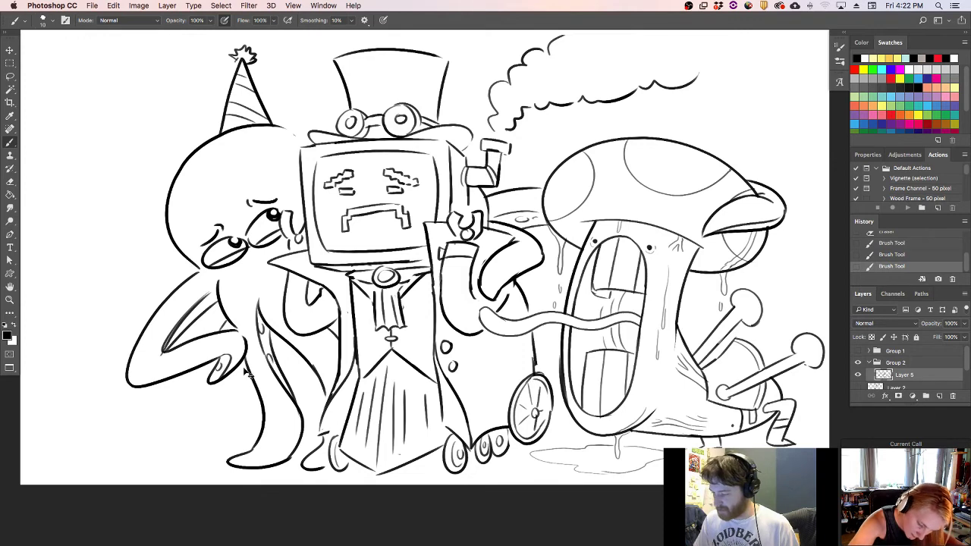
- Draw an extra tentacle passing behind the party-hat character's bent arm and hanging below the hand on the hip
drag(232, 390, 168, 434)
key(super+z)
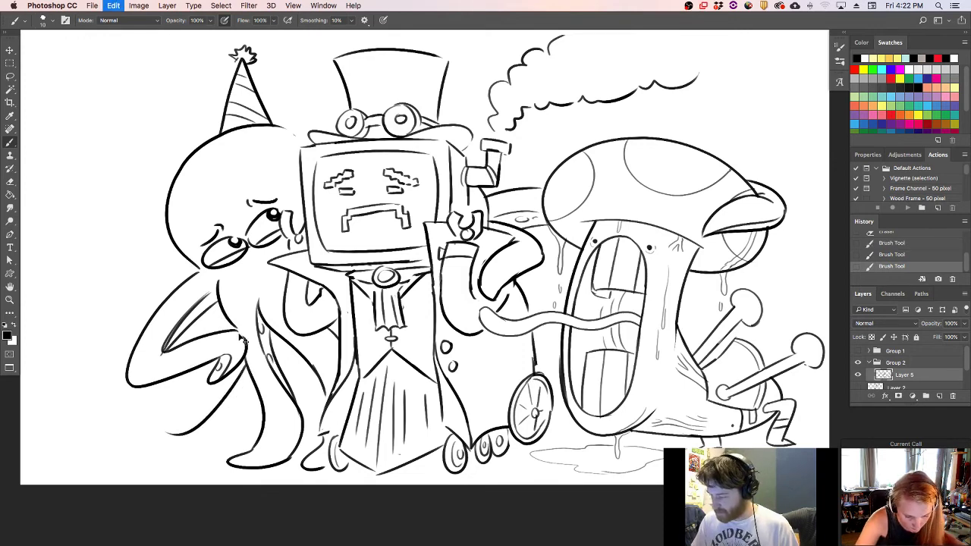
drag(211, 308, 205, 331)
drag(200, 368, 154, 431)
drag(240, 365, 201, 443)
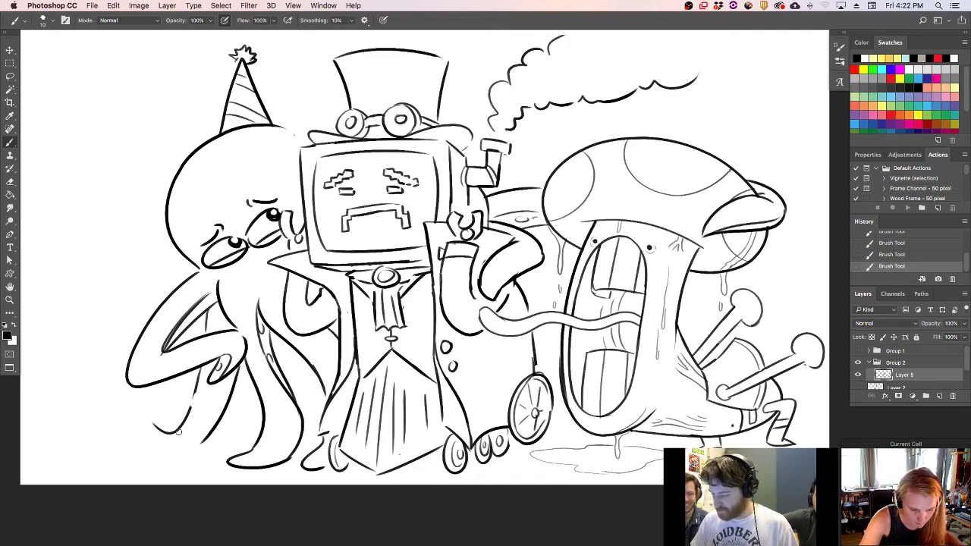
drag(200, 379, 195, 449)
key(b)
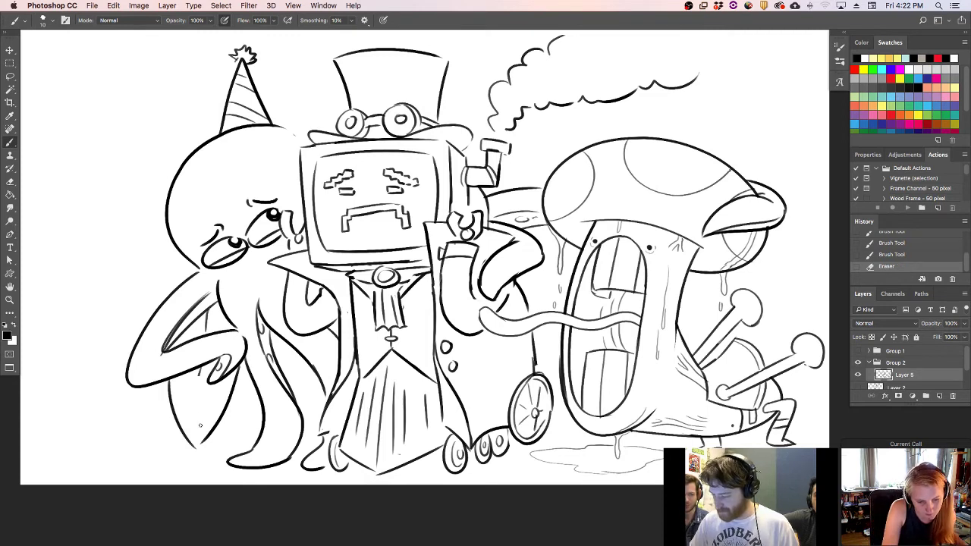
- Redraw the hanging tentacle's end as a rounded loop below the forearm and erase the overshooting line ends
key(super+z)
drag(173, 377, 202, 429)
key(super+z)
mouse_move(178, 378)
mouse_down()
mouse_move(203, 431)
mouse_move(196, 383)
mouse_up()
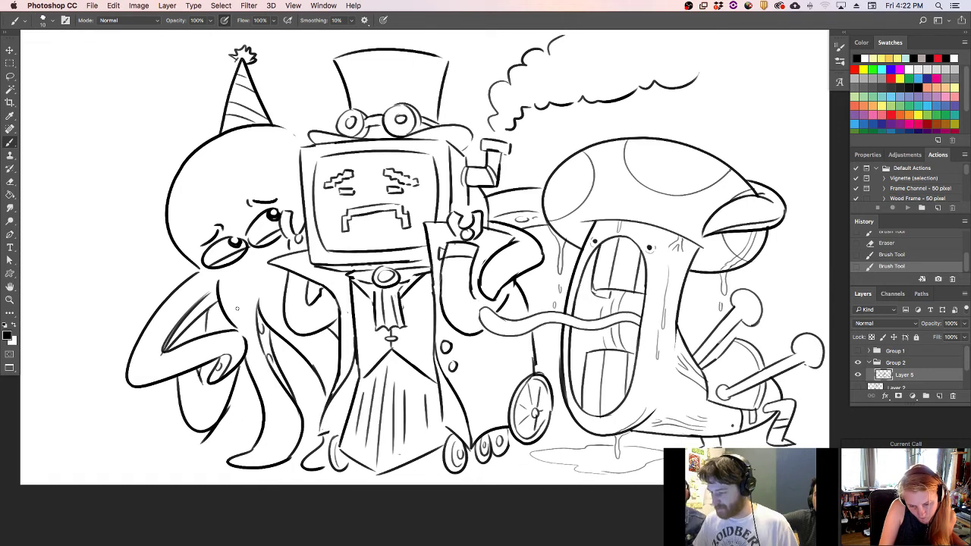
key(alt+super+z)
mouse_move(235, 403)
mouse_down()
mouse_move(206, 440)
mouse_move(233, 403)
mouse_move(224, 417)
mouse_up()
key(e)
key(b)
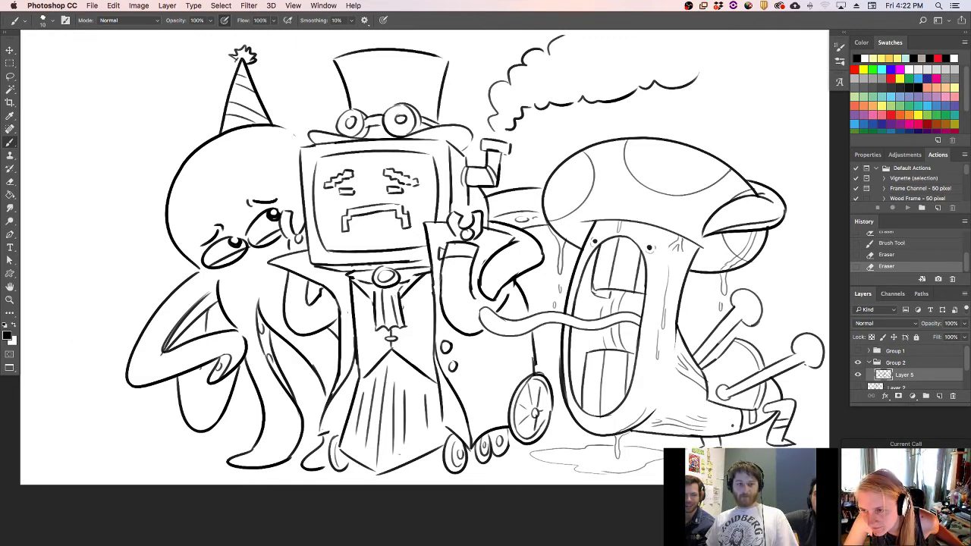
- Draw a curled tentacle tip rising behind the party-hat character's shoulder and add suckers to it and inside the bent arm's gap
key(Tab)
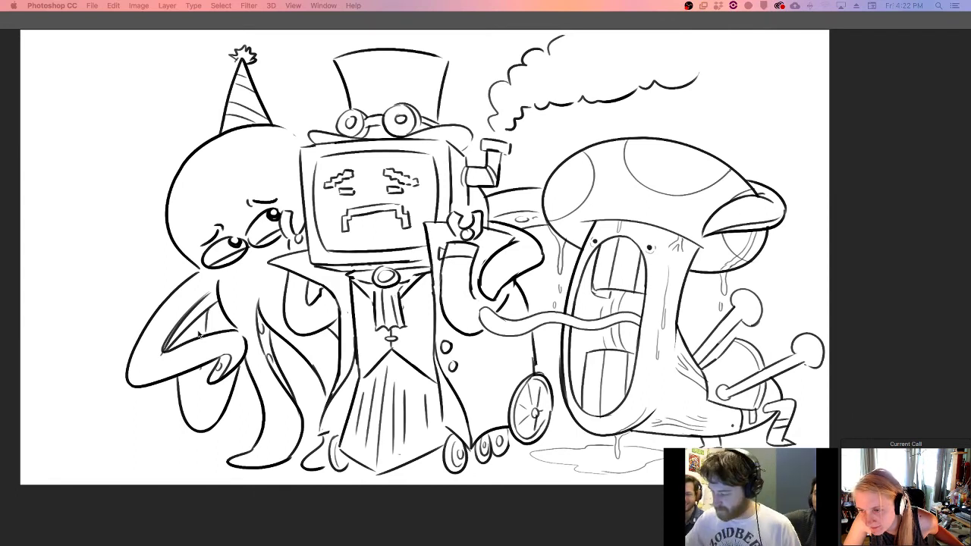
key(Tab)
drag(202, 328, 201, 321)
mouse_move(179, 282)
mouse_down()
mouse_move(171, 265)
mouse_move(135, 260)
mouse_up()
mouse_move(160, 310)
mouse_down()
mouse_move(135, 261)
mouse_move(124, 266)
mouse_move(139, 260)
mouse_move(168, 289)
mouse_move(168, 270)
mouse_move(171, 278)
mouse_up()
key(super+z)
key(e)
key(b)
key(super+z)
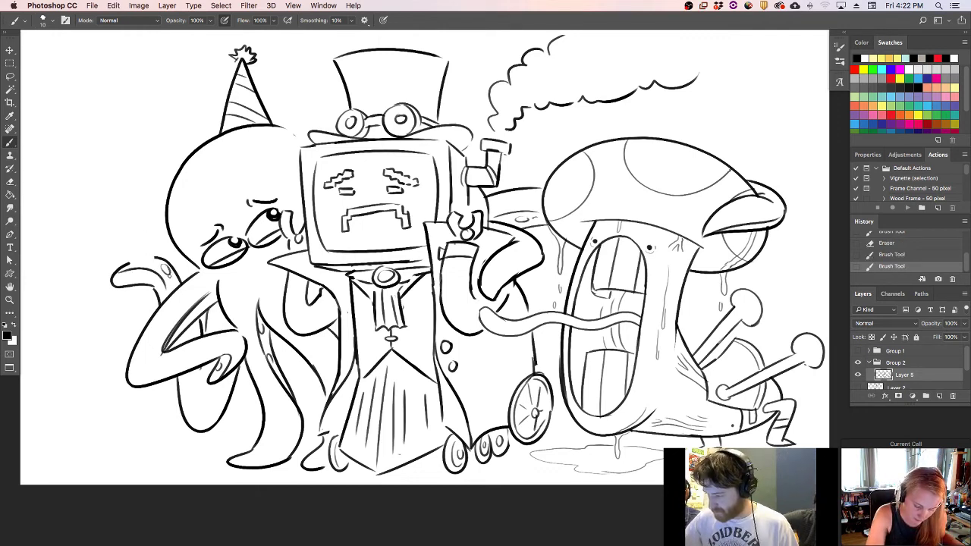
mouse_move(189, 328)
mouse_down()
mouse_move(196, 381)
mouse_move(194, 336)
mouse_up()
drag(131, 264, 151, 265)
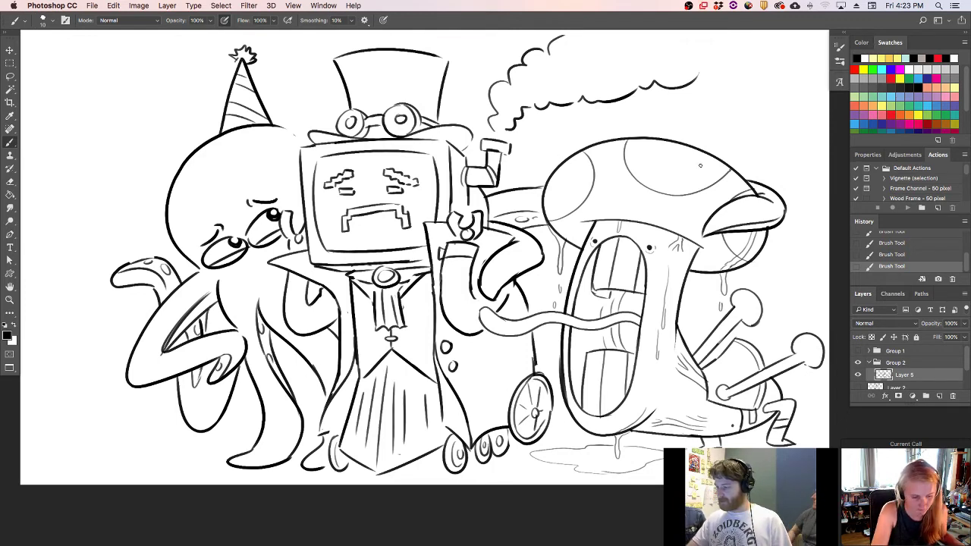
- Replace the top of the party-hat character's head with a swooping tuft of hair and extend the hat's edges down to it
drag(272, 126, 310, 147)
key(super+z)
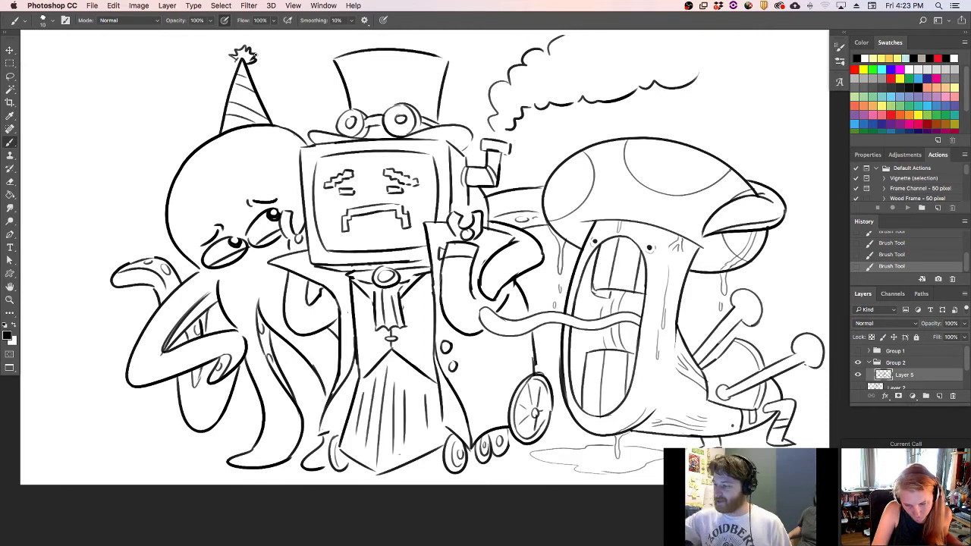
mouse_move(221, 135)
mouse_down()
mouse_move(288, 126)
mouse_move(206, 134)
mouse_move(246, 119)
mouse_move(230, 145)
mouse_move(198, 133)
mouse_up()
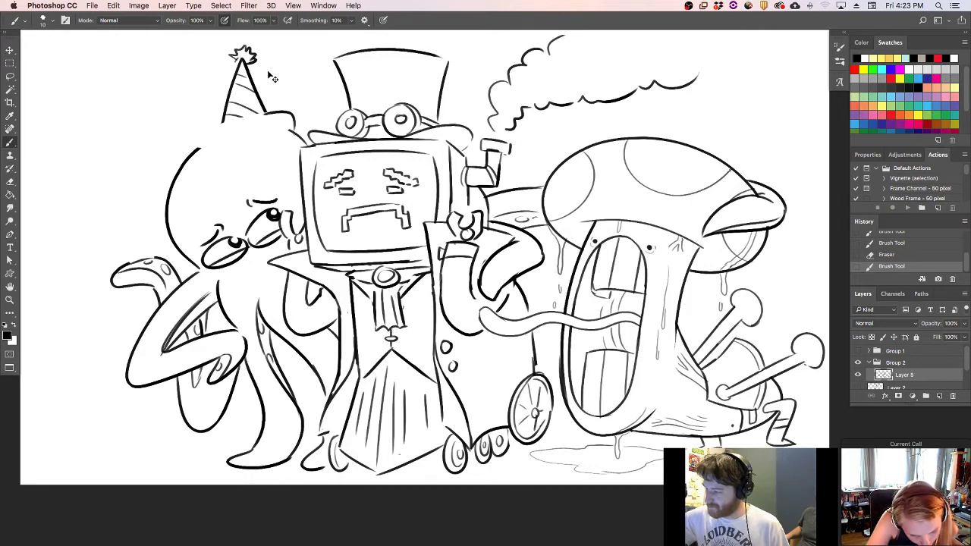
mouse_move(223, 120)
mouse_down()
mouse_move(193, 116)
mouse_move(201, 153)
mouse_up()
key(super+z)
mouse_move(220, 119)
mouse_down()
mouse_move(272, 164)
mouse_move(242, 126)
mouse_move(285, 150)
mouse_up()
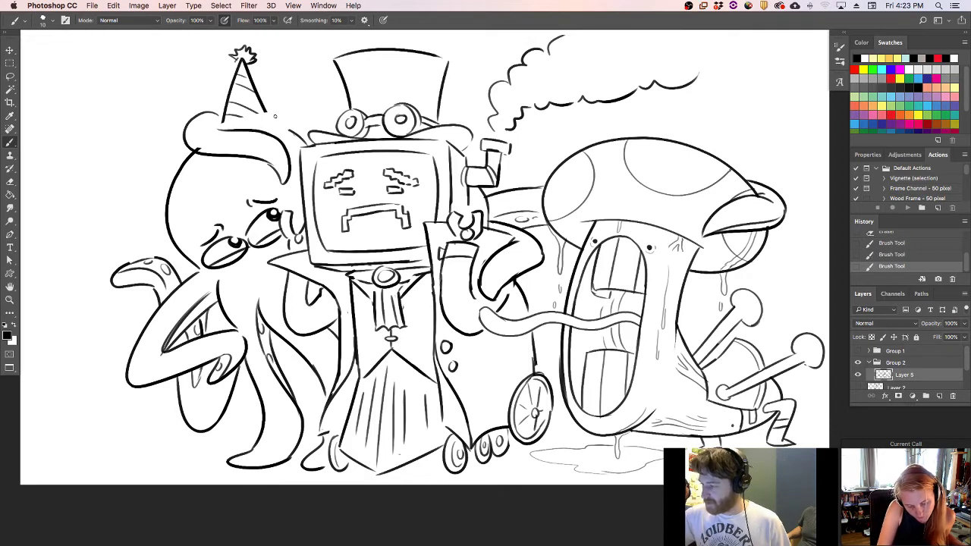
drag(225, 110, 220, 133)
drag(265, 112, 276, 139)
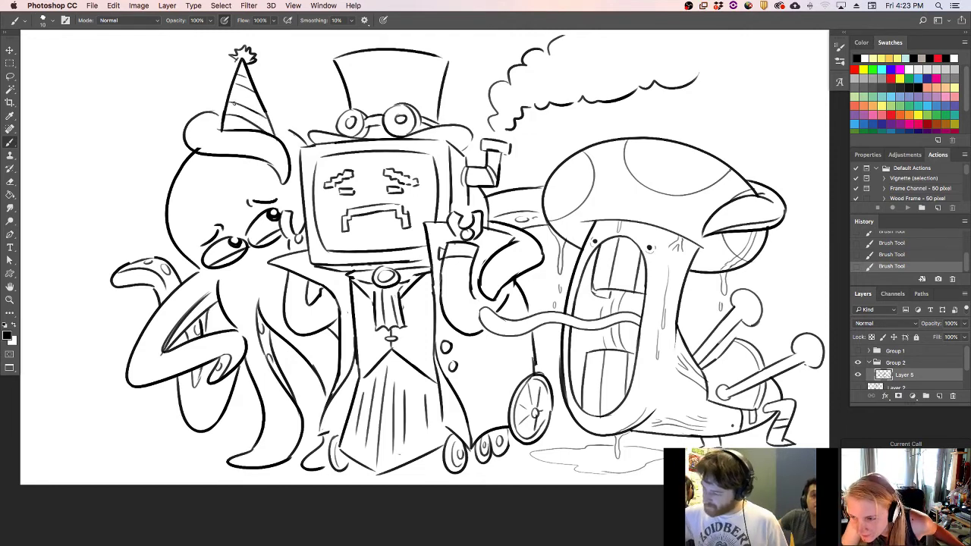
- Erase the stray line ends where the hair tuft meets the head and the party hat
key(e)
drag(191, 148, 207, 151)
mouse_move(217, 112)
mouse_down()
mouse_move(189, 123)
mouse_move(233, 130)
mouse_up()
key(super+z)
key(super+z)
key(super+shift+z)
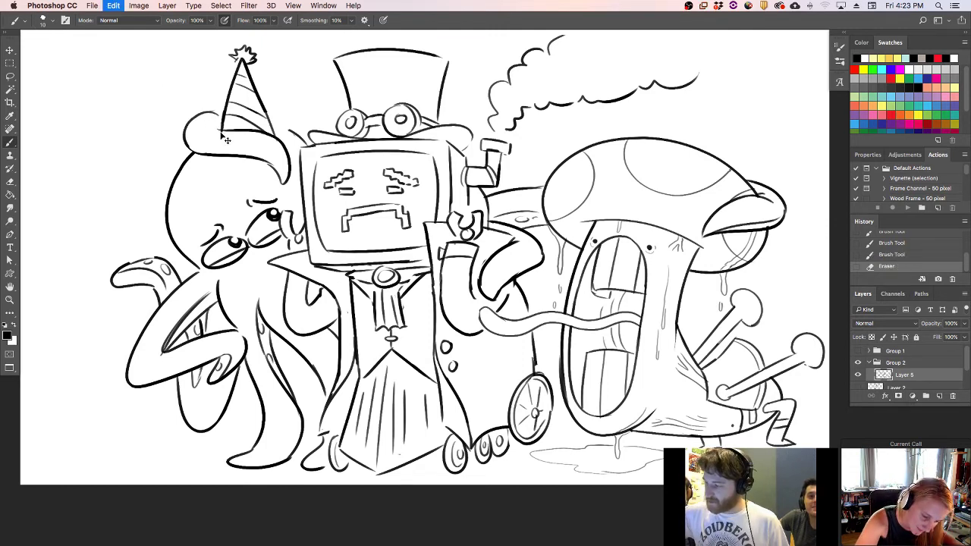
key(super+shift+z)
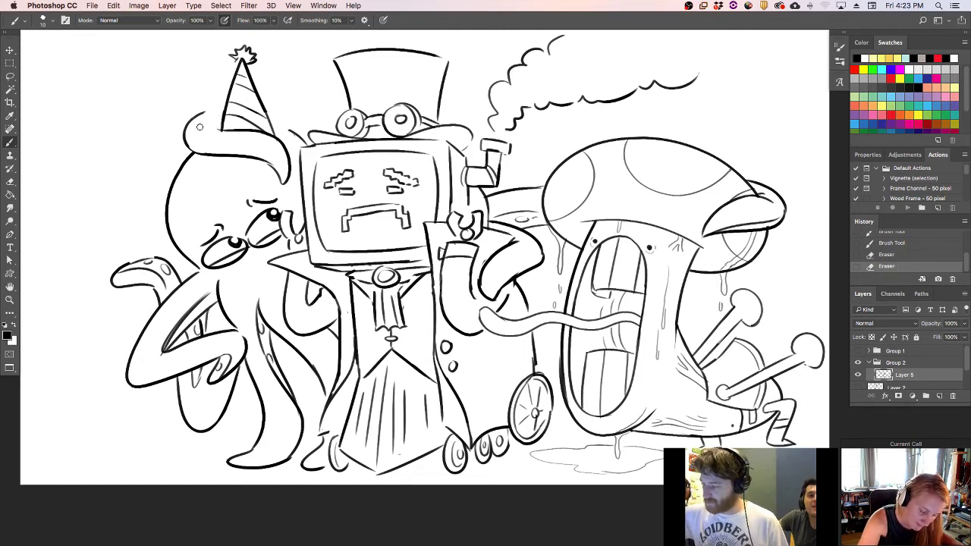
key(super+shift+z)
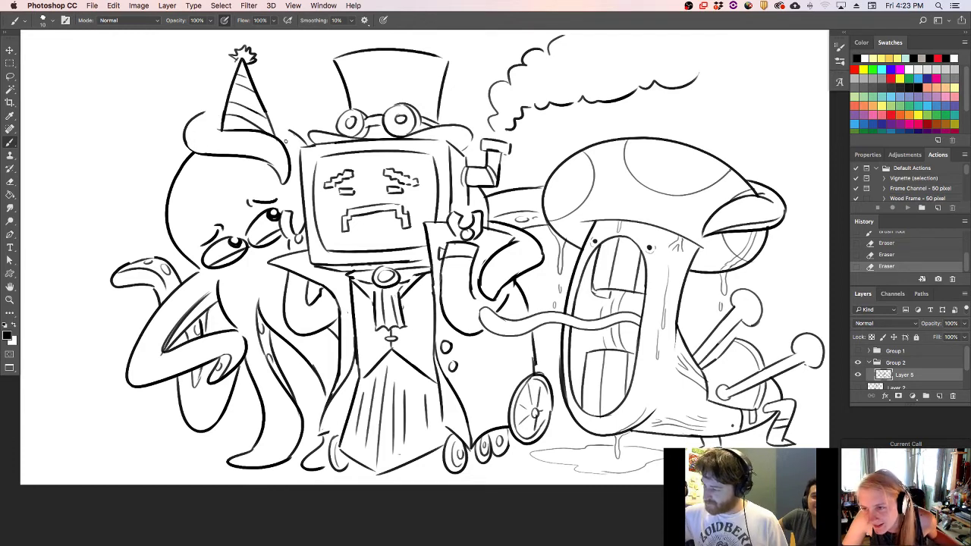
- Draw the back curve of the hair from the hat to the monitor and rejoin the front tuft to the hat
drag(303, 167, 291, 158)
drag(267, 110, 307, 140)
key(super+z)
mouse_move(267, 111)
mouse_down()
mouse_move(306, 129)
mouse_move(306, 145)
mouse_up()
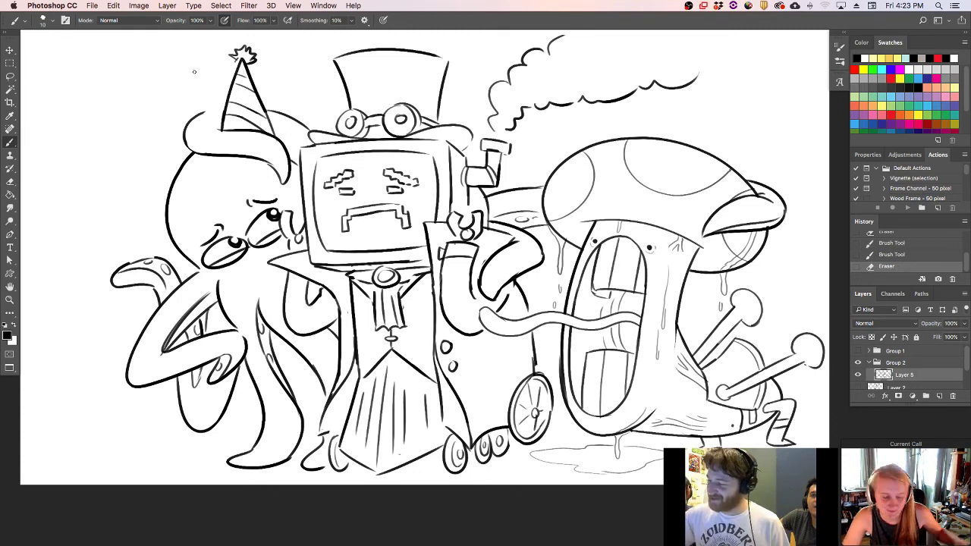
drag(200, 114, 222, 110)
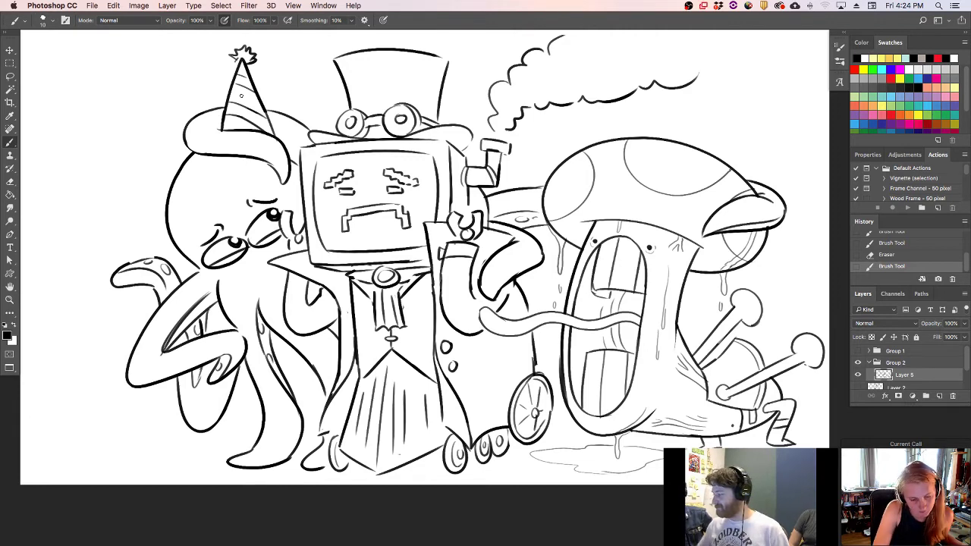
- Toggle Group 1's visibility to compare its sketches with the current drawing, leave it hidden, and view the artwork without panels
click(859, 351)
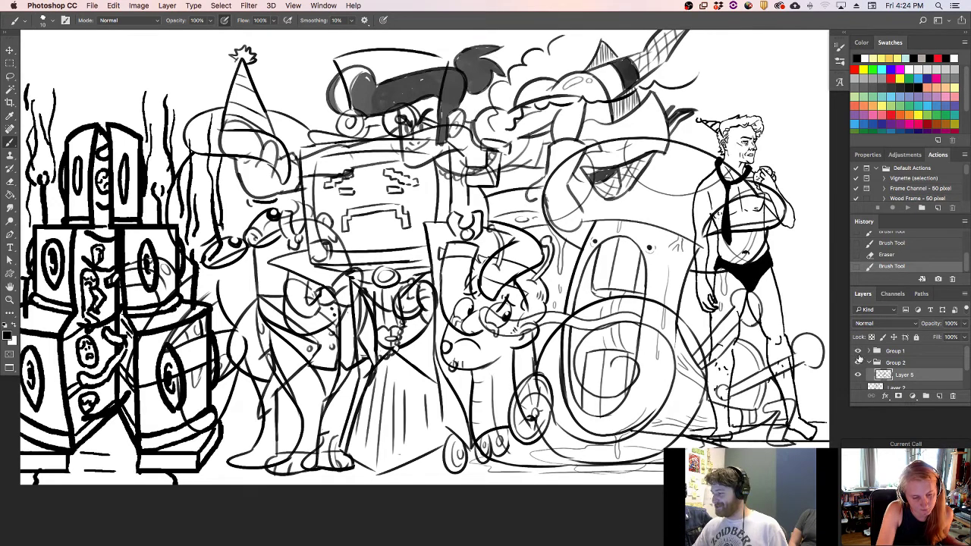
click(858, 351)
click(859, 351)
click(858, 351)
click(858, 351)
click(859, 352)
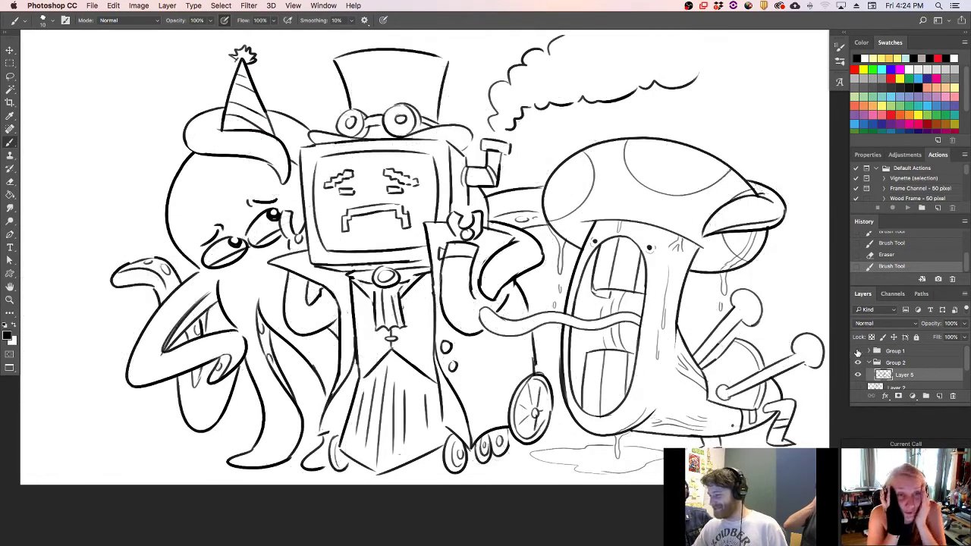
click(859, 351)
click(858, 352)
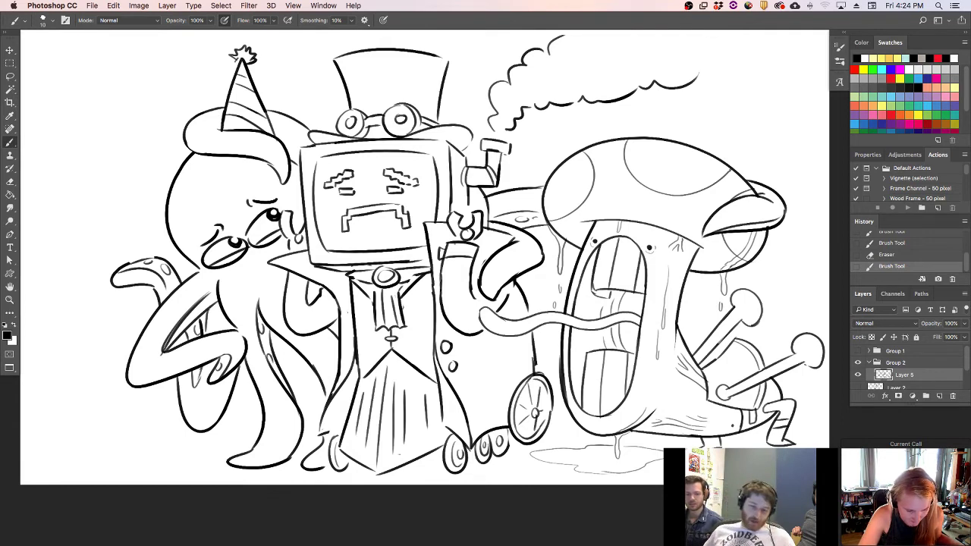
key(Tab)
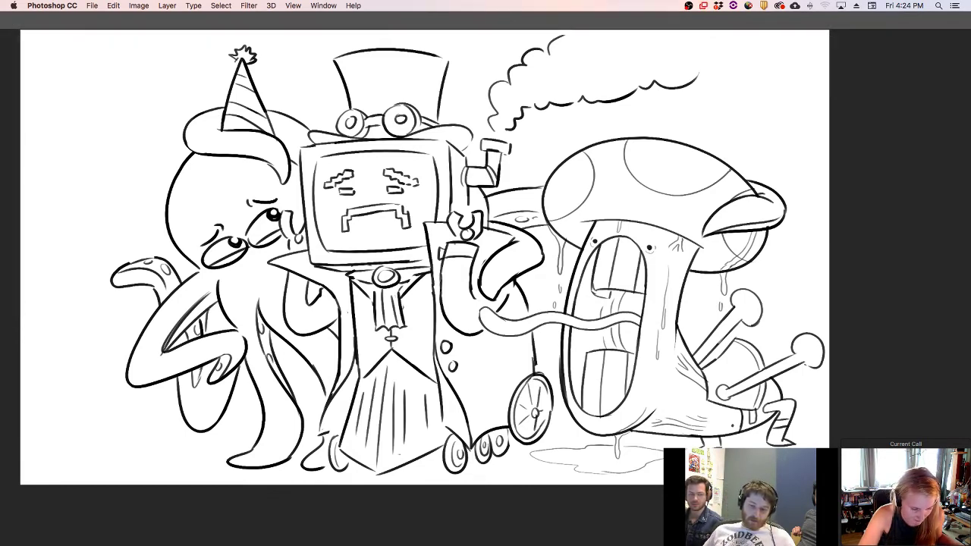
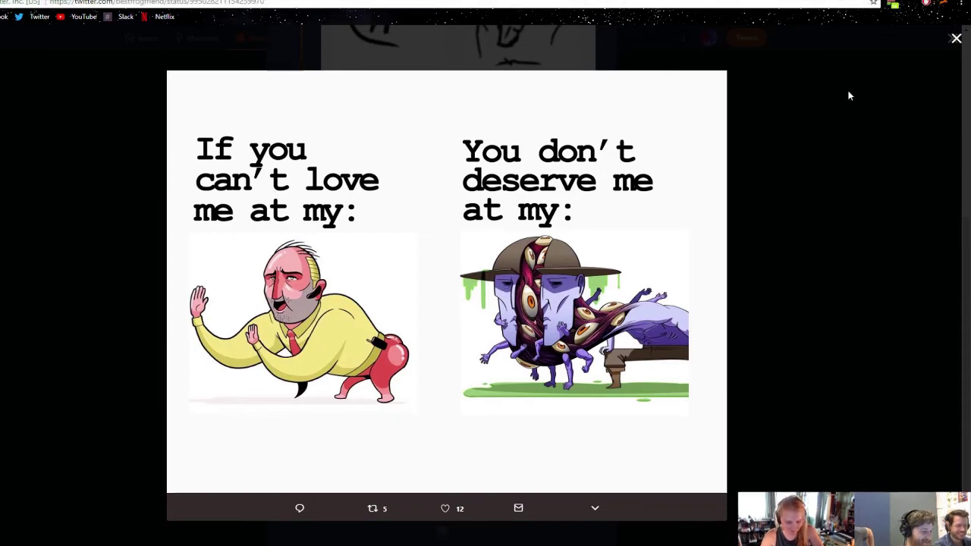
- Switch to the other Photoshop document and draw a tall rounded stem shape with an arched top on Layer 4's blank canvas
key(alt+Tab)
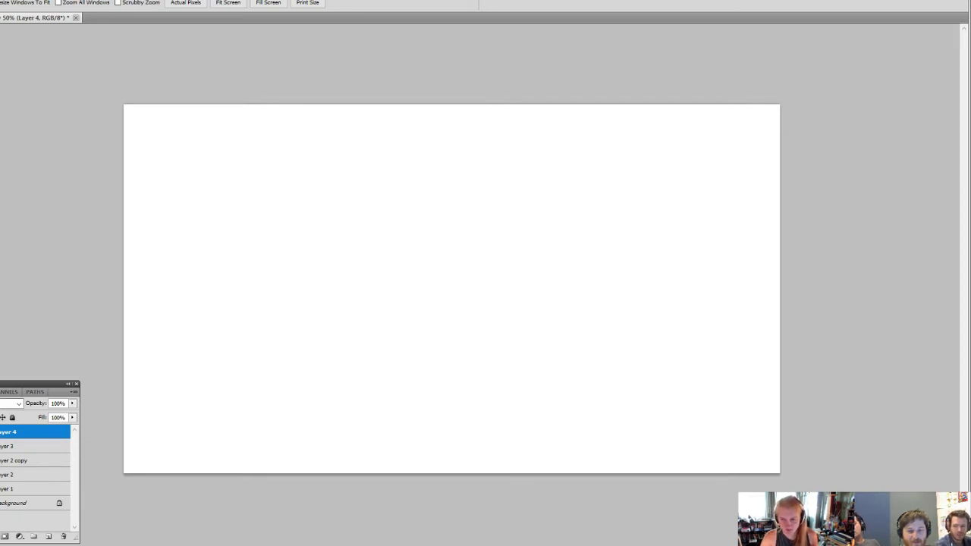
key(z)
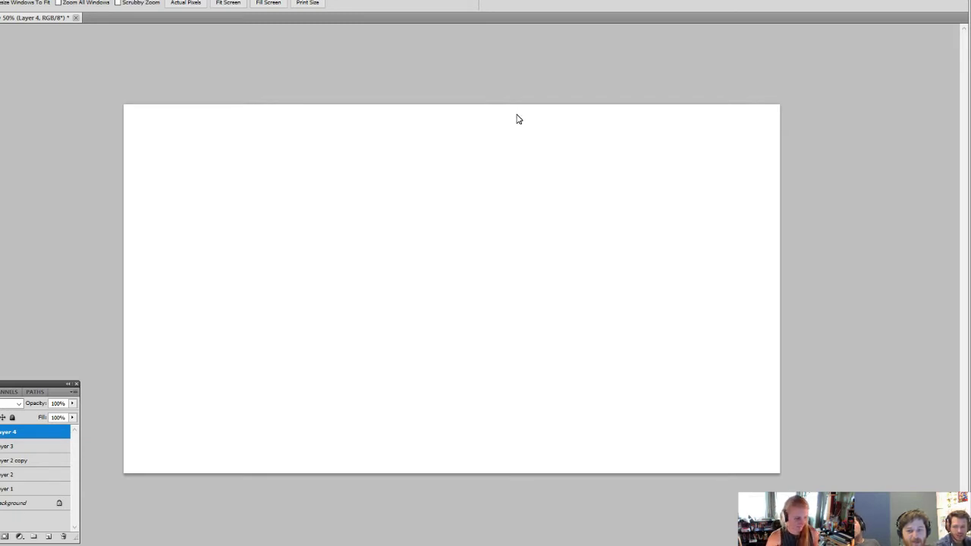
key(b)
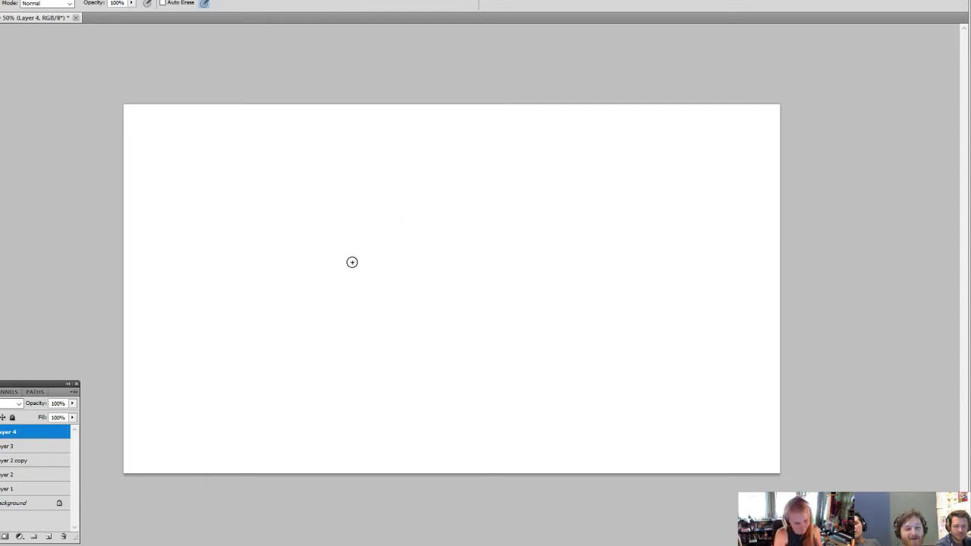
mouse_move(359, 194)
mouse_down()
mouse_move(372, 412)
mouse_move(474, 323)
mouse_up()
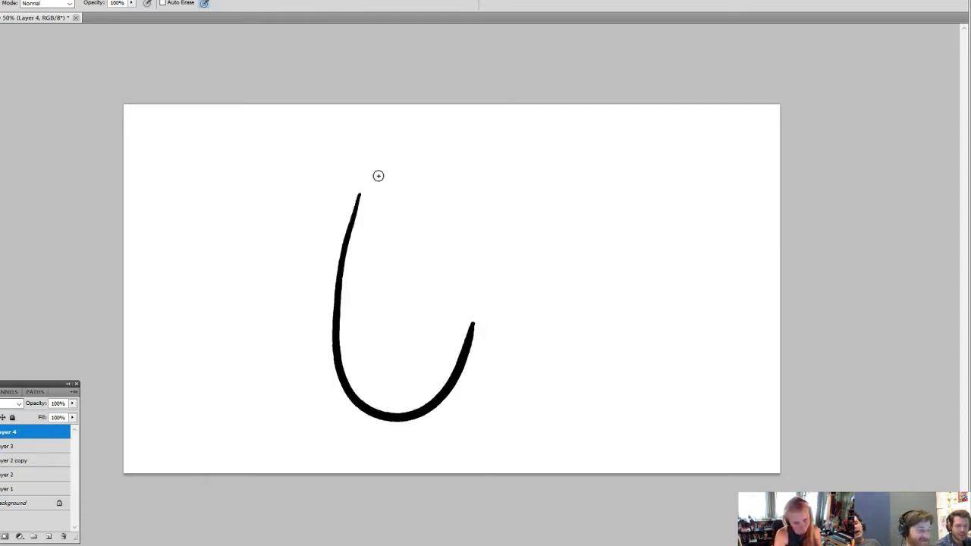
mouse_move(358, 195)
mouse_down()
mouse_move(401, 190)
mouse_move(492, 247)
mouse_up()
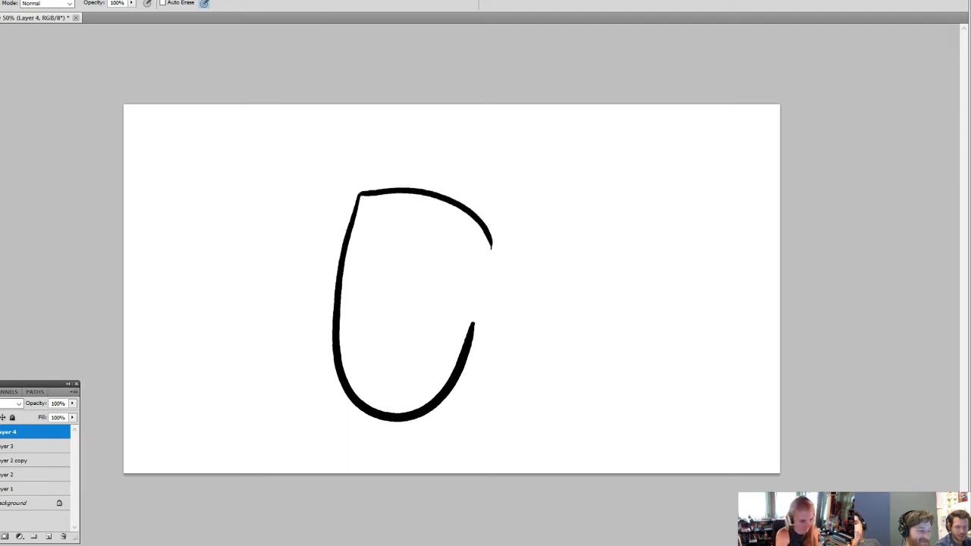
- Scale the stem shape down, then extend its open side and draw a large tilted mushroom cap around its top
key(ctrl+t)
drag(493, 186, 461, 225)
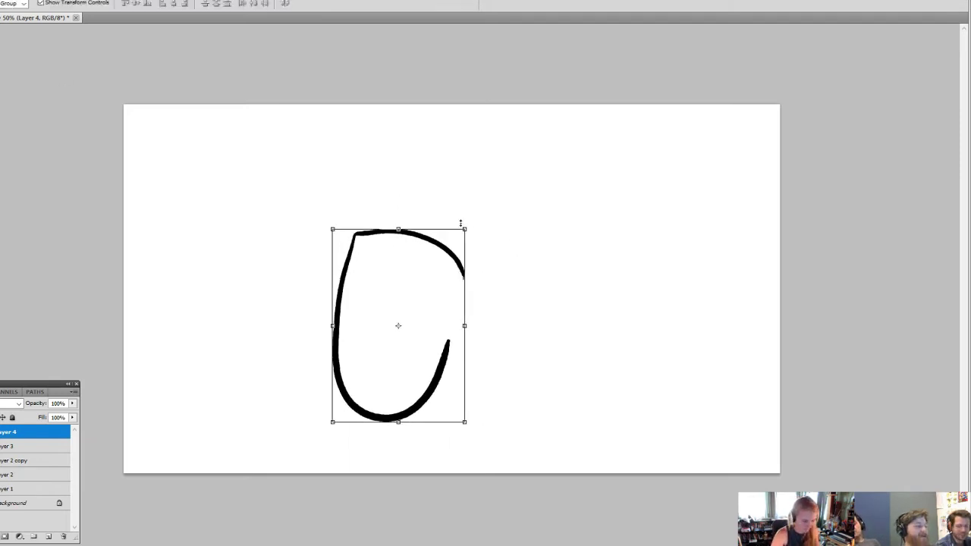
key(Return)
mouse_move(338, 270)
mouse_down()
mouse_move(304, 248)
mouse_move(293, 183)
mouse_move(352, 135)
mouse_move(447, 134)
mouse_move(513, 170)
mouse_move(537, 212)
mouse_move(531, 277)
mouse_move(484, 303)
mouse_move(449, 352)
mouse_up()
- Draw two small round eyes and a slightly slanted straight mouth line across the mushroom's stem
key(ctrl+space)
ctrl+click(440, 338)
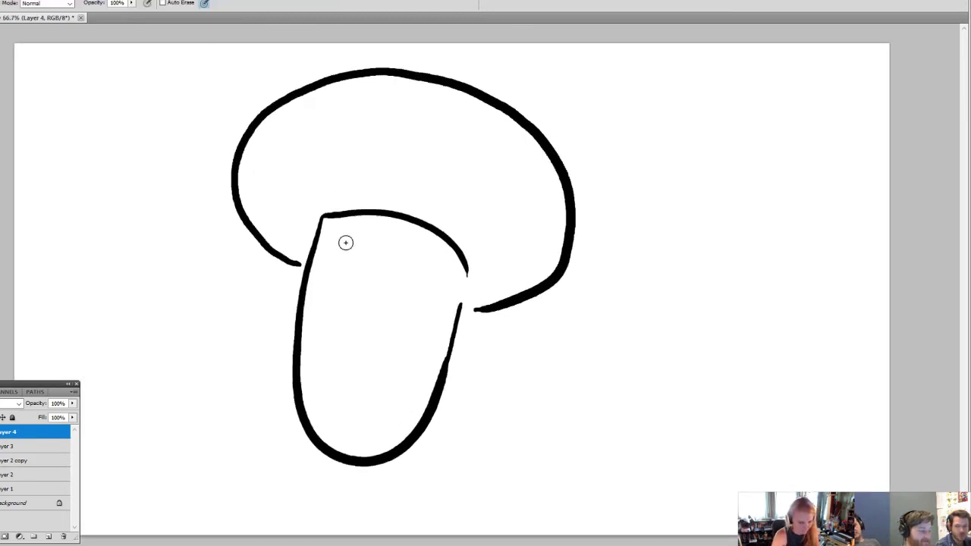
mouse_move(338, 246)
mouse_down()
mouse_move(330, 254)
mouse_move(349, 258)
mouse_move(301, 233)
mouse_up()
key(ctrl+z)
key(ctrl+space)
ctrl+click(371, 261)
drag(453, 254, 450, 256)
drag(281, 275, 454, 305)
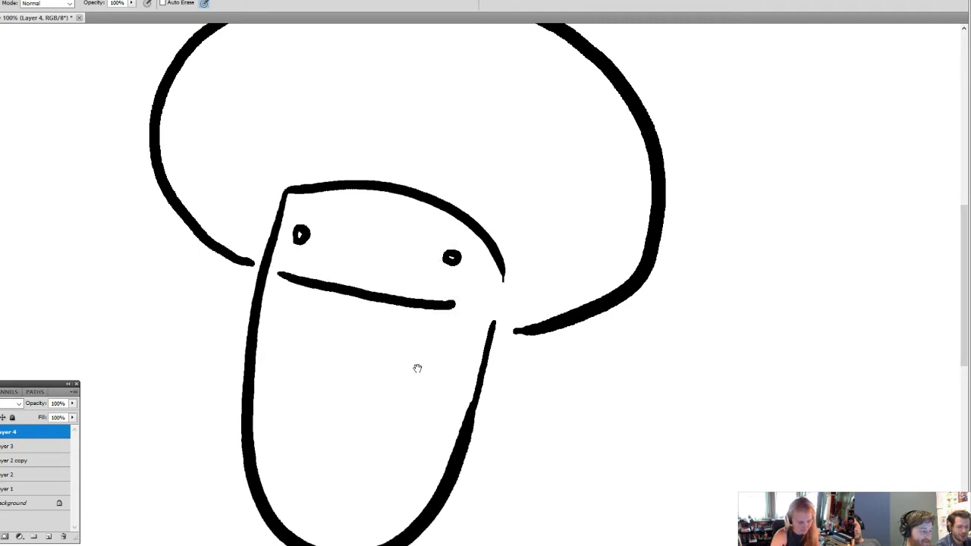
- Draw a large rounded open mouth hanging from the mushroom's mouth line, with a notched teeth line across it
drag(417, 369, 457, 272)
mouse_move(324, 219)
mouse_down()
mouse_move(362, 419)
mouse_move(427, 402)
mouse_move(478, 292)
mouse_move(490, 211)
mouse_up()
mouse_move(316, 275)
mouse_down()
mouse_move(446, 299)
mouse_move(481, 282)
mouse_up()
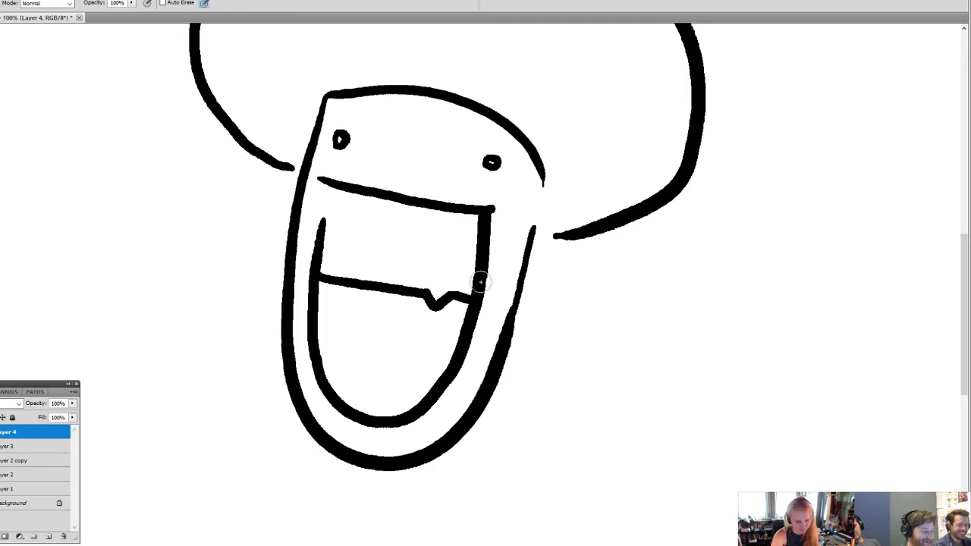
- Draw an angular graduation cap board behind the mushroom cap with a long hanging tassel, erasing the board line inside the tassel
drag(564, 195, 521, 475)
mouse_move(200, 206)
mouse_down()
mouse_move(170, 152)
mouse_move(549, 137)
mouse_move(700, 255)
mouse_move(763, 352)
mouse_move(664, 370)
mouse_up()
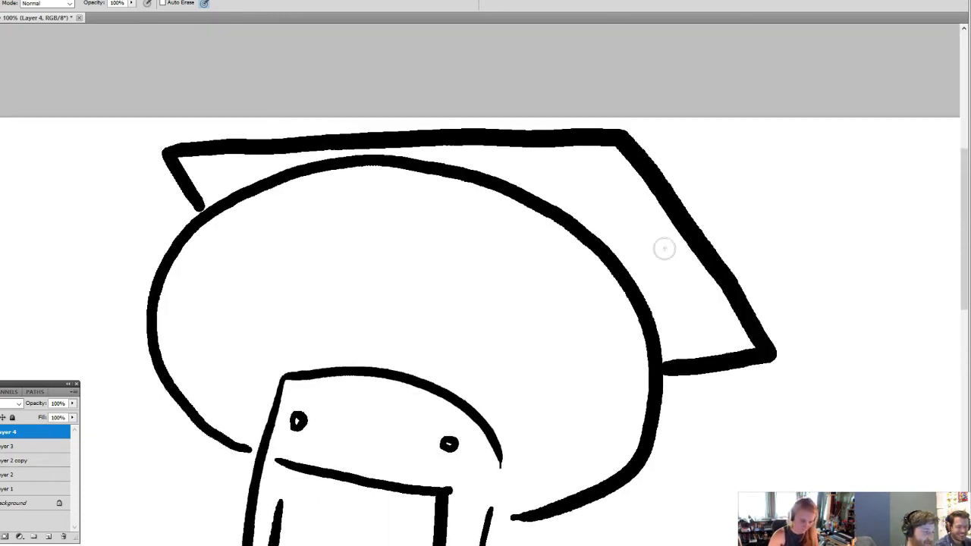
mouse_move(679, 222)
mouse_down()
mouse_move(711, 463)
mouse_move(728, 301)
mouse_move(722, 225)
mouse_move(677, 199)
mouse_move(707, 244)
mouse_move(710, 289)
mouse_up()
key(e)
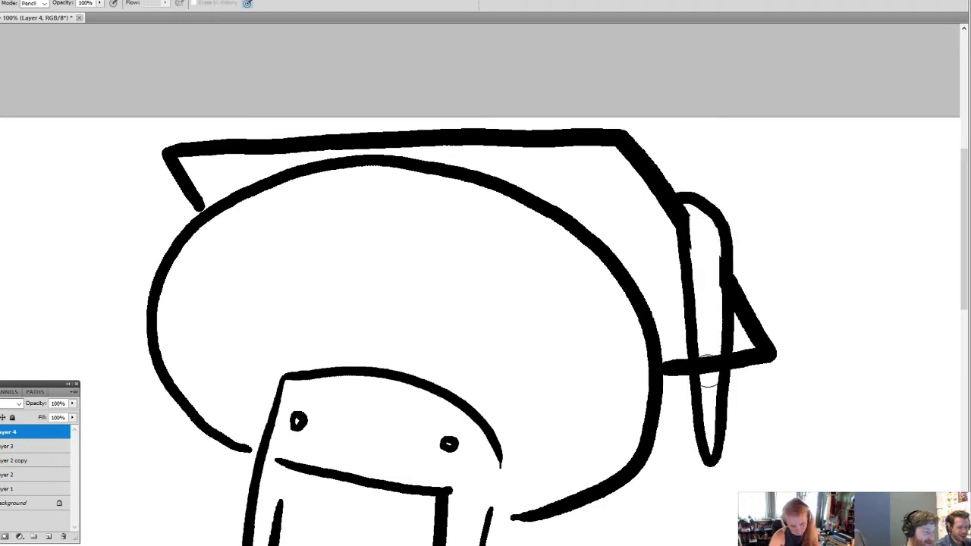
drag(708, 371, 707, 355)
- Draw a rounded hunched torso with a shoulder line beside the mushroom's chin, then erase the excess ink at the shoulder
key(z)
alt+click(683, 390)
alt+click(668, 379)
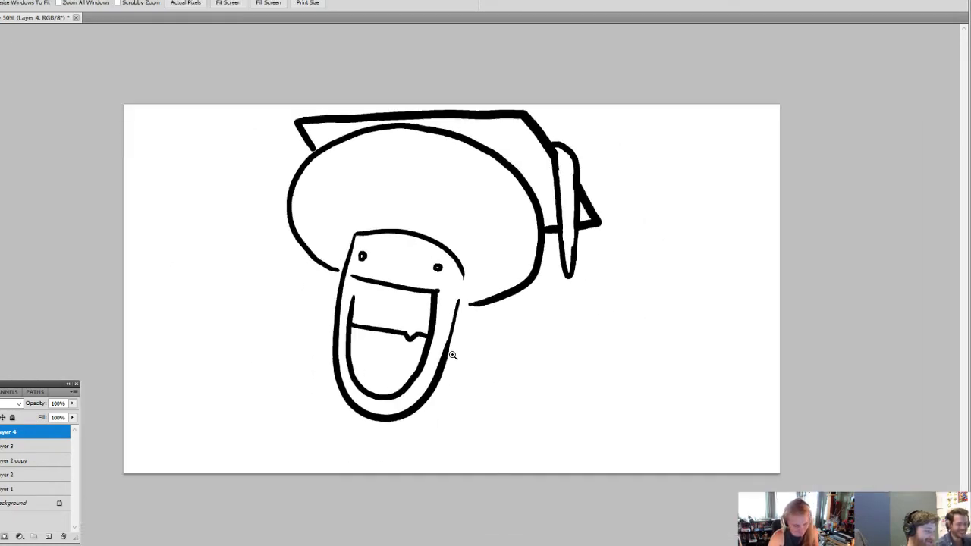
key(b)
mouse_move(451, 343)
mouse_down()
mouse_move(540, 380)
mouse_move(544, 425)
mouse_up()
mouse_move(415, 410)
mouse_down()
mouse_move(432, 448)
mouse_move(474, 457)
mouse_move(533, 450)
mouse_move(543, 417)
mouse_up()
drag(447, 377, 470, 344)
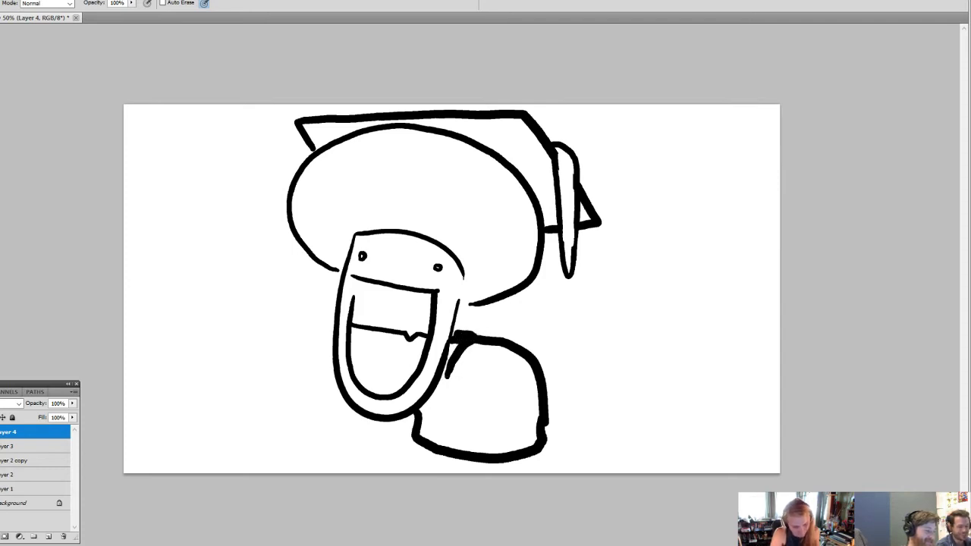
key(e)
key(b)
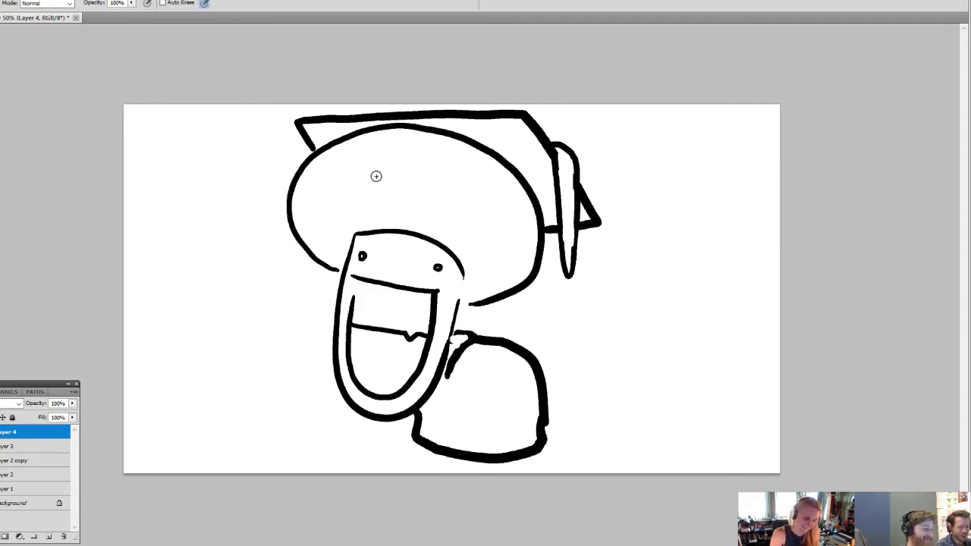
- Draw three curved spots on the mushroom cap and add slime drips from both lower edges and on the cap's surface
drag(367, 138, 469, 157)
drag(305, 169, 314, 233)
mouse_move(514, 195)
mouse_down()
mouse_move(494, 221)
mouse_move(504, 259)
mouse_up()
mouse_move(291, 232)
mouse_down()
mouse_move(310, 300)
mouse_move(311, 275)
mouse_move(328, 269)
mouse_up()
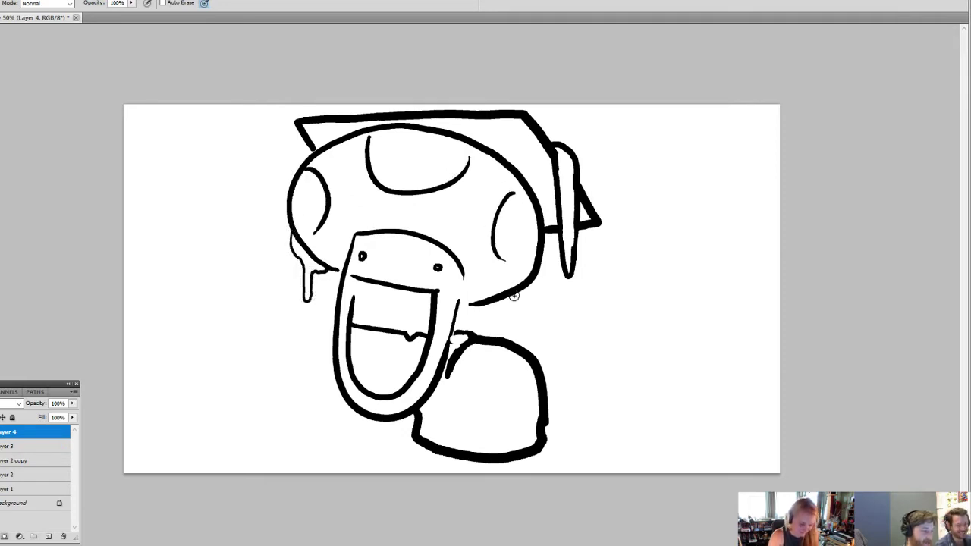
mouse_move(512, 295)
mouse_down()
mouse_move(510, 315)
mouse_move(521, 287)
mouse_up()
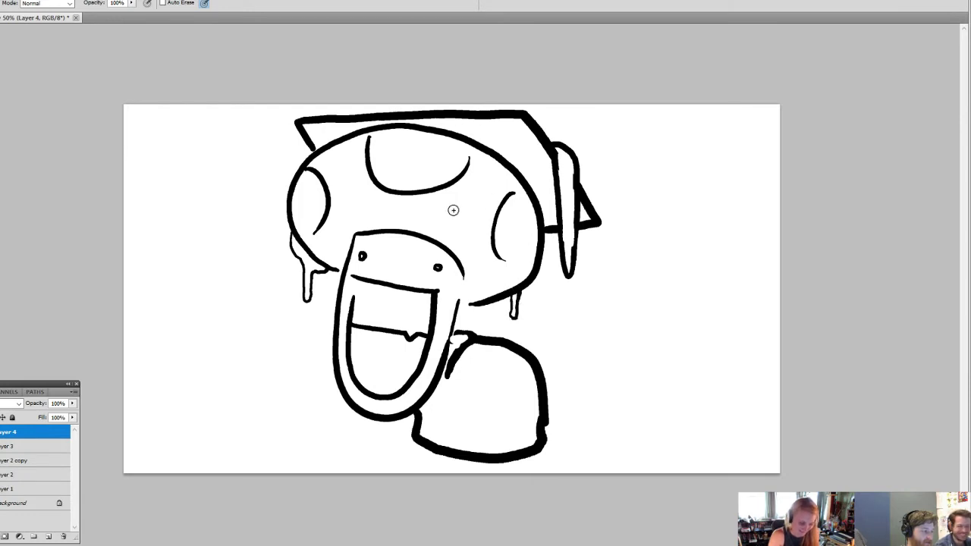
mouse_move(465, 182)
mouse_down()
mouse_move(474, 258)
mouse_move(478, 203)
mouse_move(492, 176)
mouse_up()
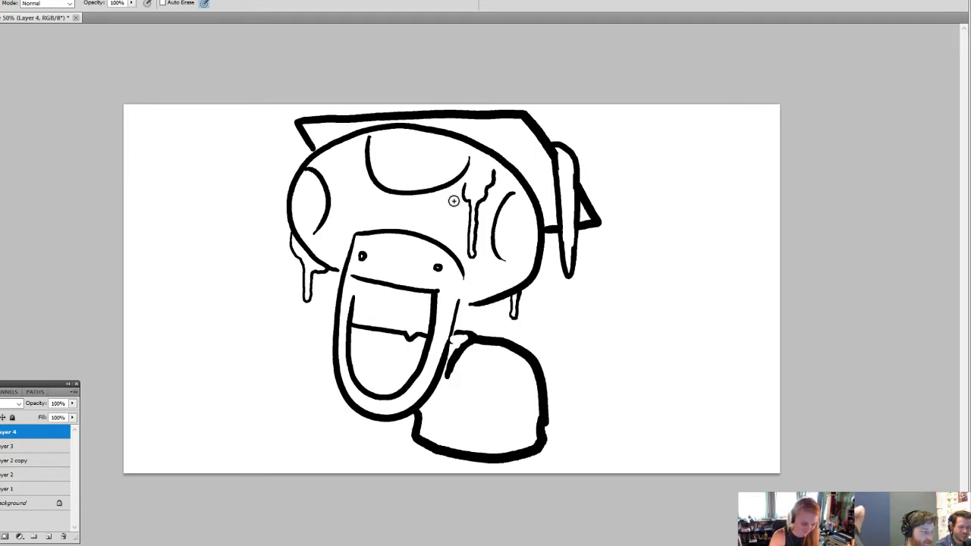
- Draw a small curved nose and a solid black moustache between the mushroom's eyes and mouth
drag(394, 258, 369, 272)
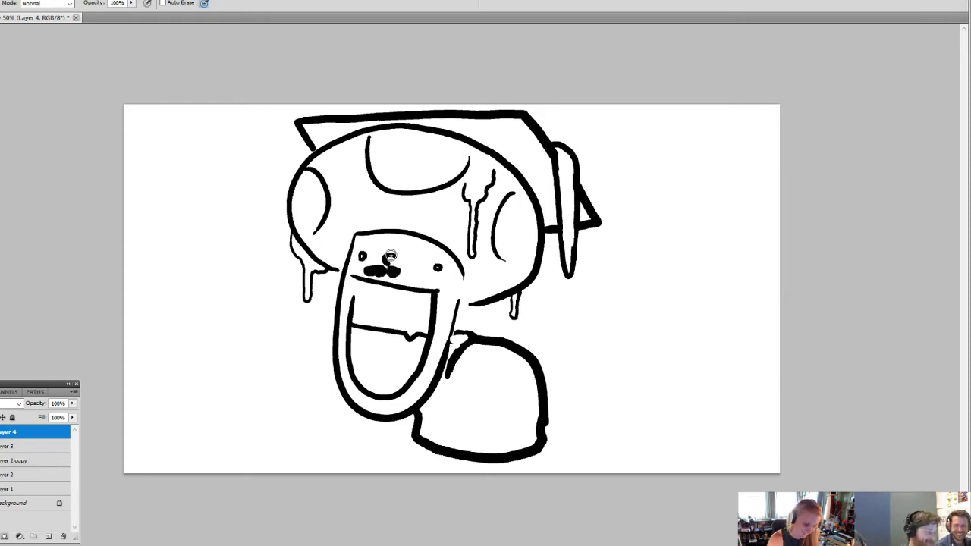
drag(391, 267, 408, 279)
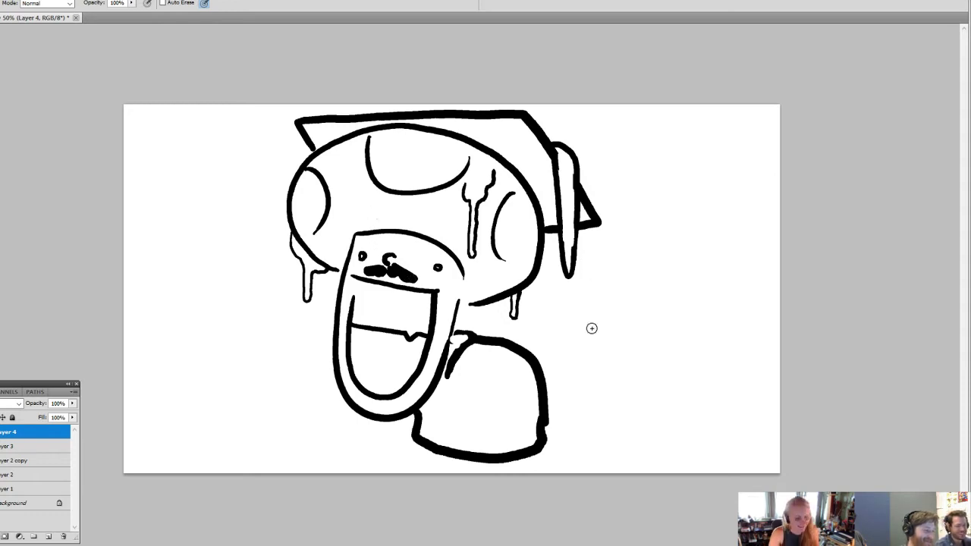
- Draw a curved front seam down the torso and a bent sleeve ending near a small square shape on the chest
drag(443, 394, 446, 448)
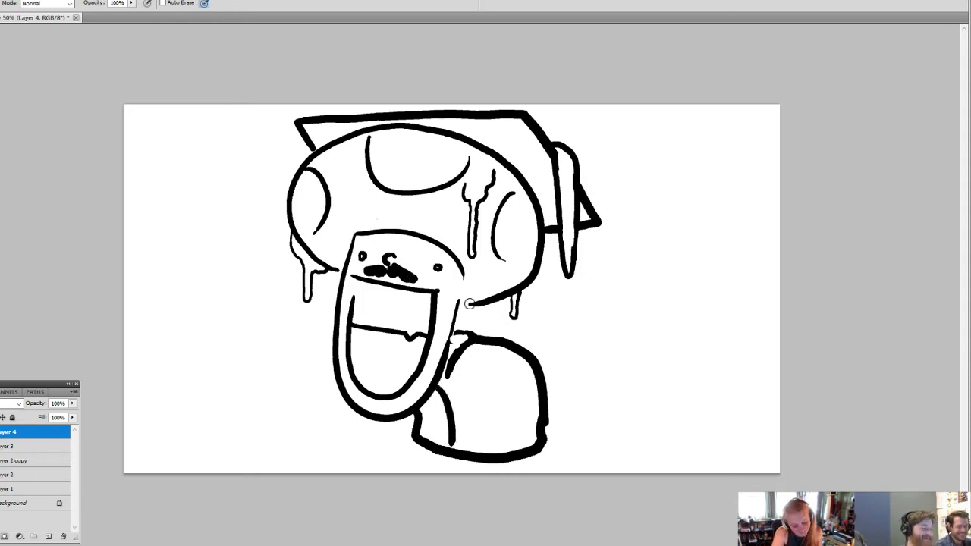
key(ctrl+z)
drag(436, 382, 443, 451)
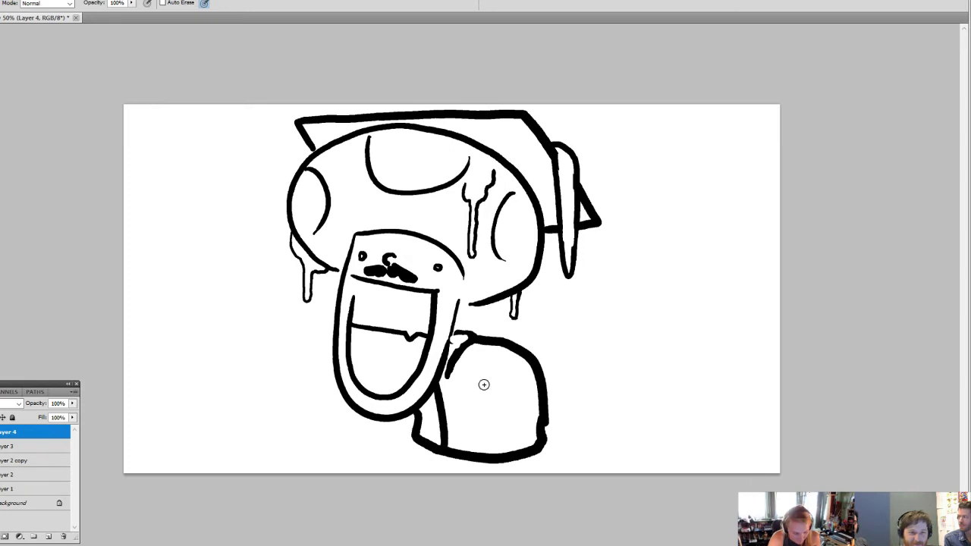
mouse_move(486, 385)
mouse_down()
mouse_move(488, 416)
mouse_move(505, 402)
mouse_move(489, 385)
mouse_move(490, 406)
mouse_move(483, 396)
mouse_move(503, 403)
mouse_move(510, 429)
mouse_move(538, 426)
mouse_move(472, 373)
mouse_up()
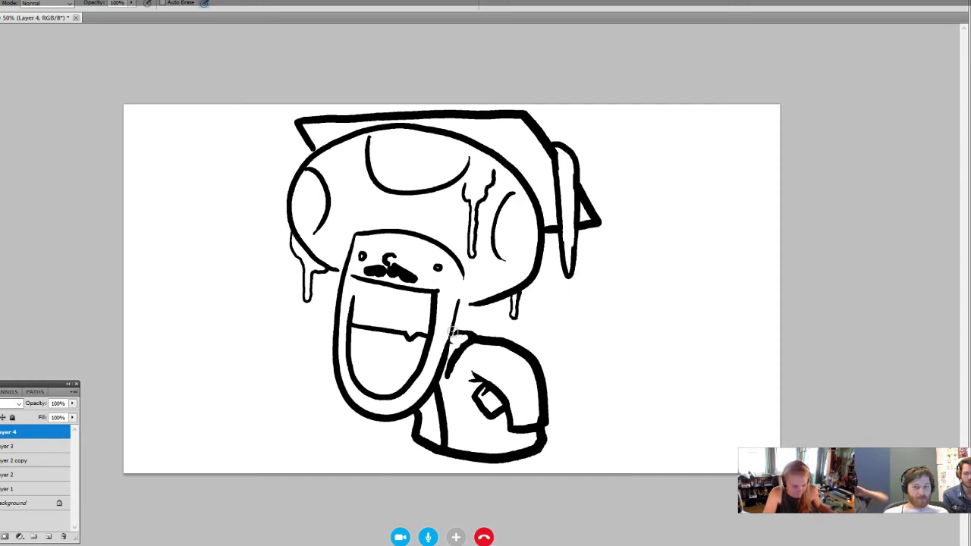
- Redraw the mushroom stem's edge nearest the torso as one thick closed line from the face arch to the shoulder
drag(461, 290, 451, 368)
key(z)
drag(296, 202, 596, 451)
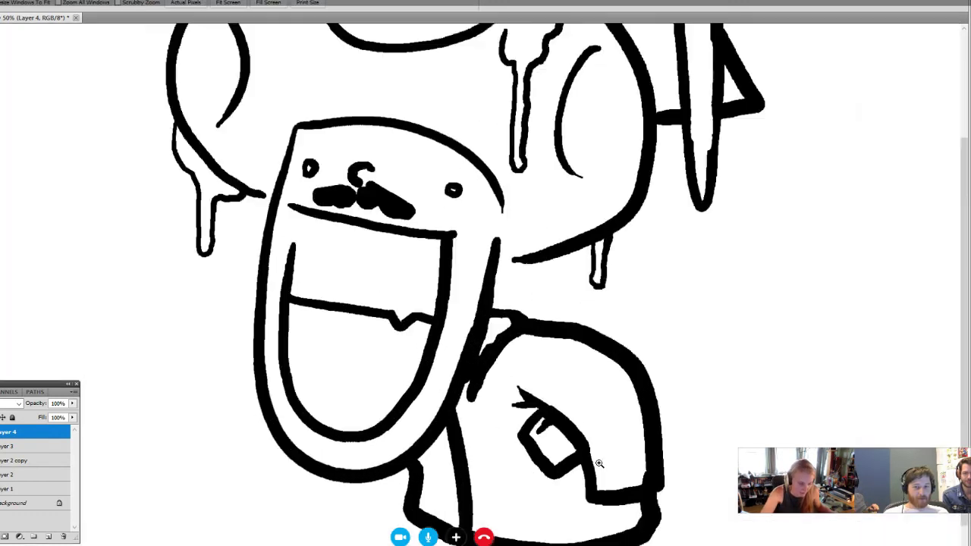
key(b)
mouse_move(514, 172)
mouse_down()
mouse_move(454, 419)
mouse_move(504, 235)
mouse_move(479, 350)
mouse_move(435, 445)
mouse_up()
key(ctrl+z)
mouse_move(495, 306)
mouse_down()
mouse_move(532, 335)
mouse_move(533, 314)
mouse_move(487, 384)
mouse_up()
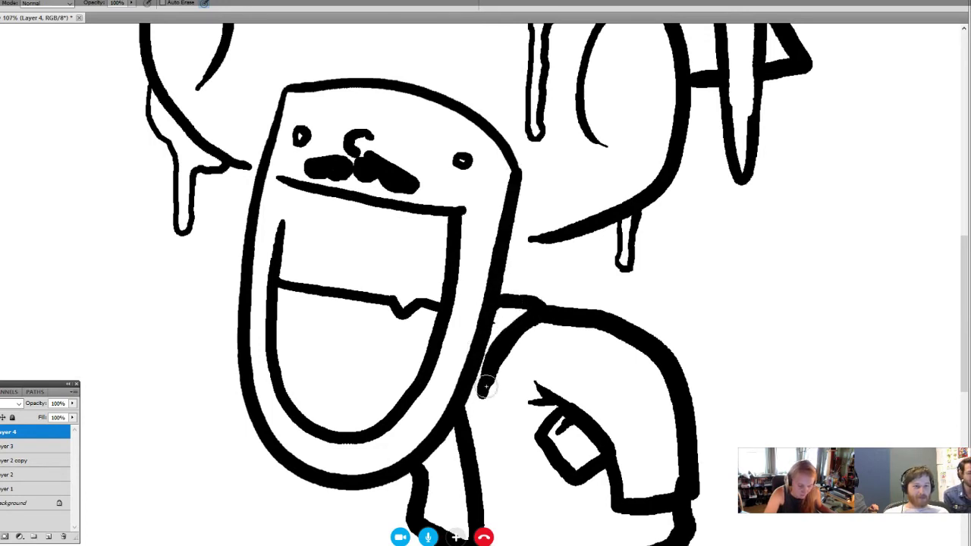
- Erase the heavy shoulder line beside the stem down to a thin tapered crease
key(e)
drag(501, 320, 483, 391)
mouse_move(537, 336)
mouse_down()
mouse_move(497, 364)
mouse_move(495, 380)
mouse_up()
drag(537, 297, 486, 395)
- Extend the cap's rim to the stem, draw inner curves along its lower edges, and fill the underside black on both sides
key(b)
drag(457, 332, 575, 307)
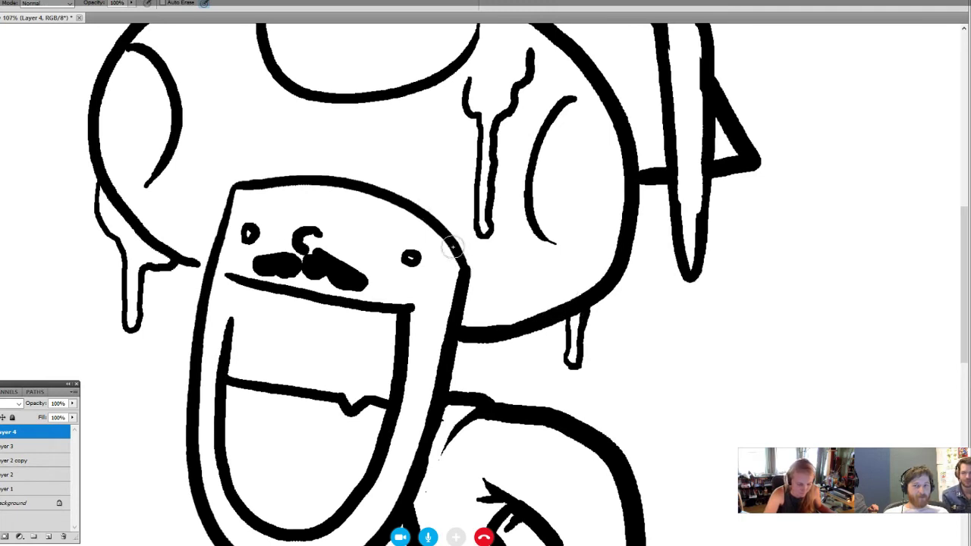
mouse_move(459, 262)
mouse_down()
mouse_move(569, 281)
mouse_move(616, 257)
mouse_up()
drag(577, 286, 602, 238)
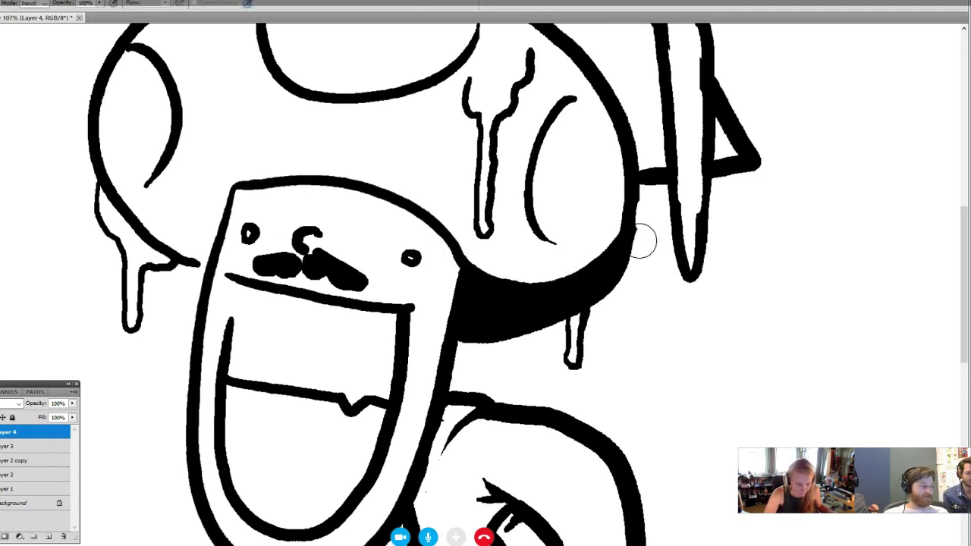
mouse_move(226, 209)
mouse_down()
mouse_move(186, 220)
mouse_move(107, 171)
mouse_up()
mouse_move(168, 248)
mouse_down()
mouse_move(205, 266)
mouse_move(215, 239)
mouse_up()
key(g)
click(182, 235)
- Add thin inner contour lines along the slanted and long edges of the graduation cap board
key(z)
alt+click(585, 383)
alt+click(597, 405)
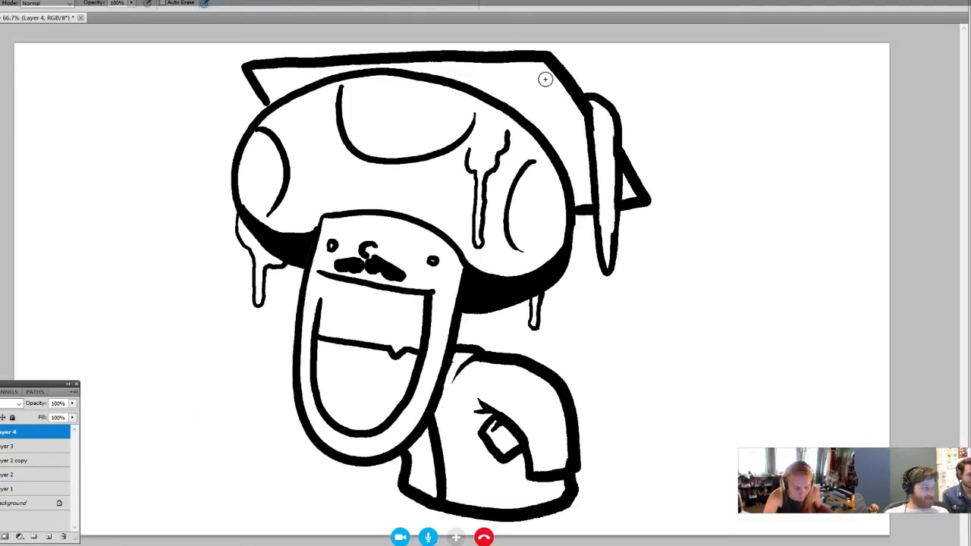
drag(541, 67, 591, 130)
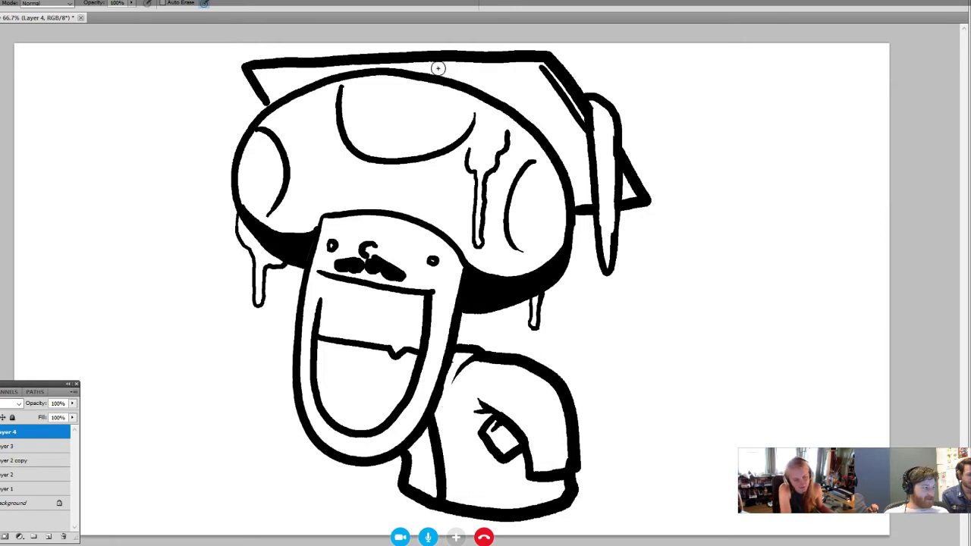
mouse_move(443, 68)
mouse_down()
mouse_move(537, 67)
mouse_move(427, 68)
mouse_up()
key(ctrl+z)
key(ctrl+z)
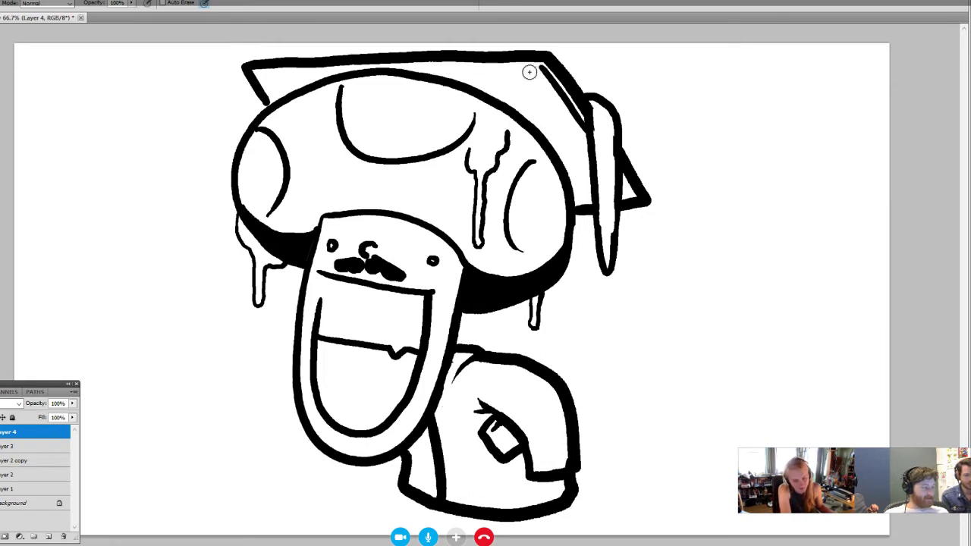
drag(537, 66, 430, 69)
drag(256, 72, 309, 70)
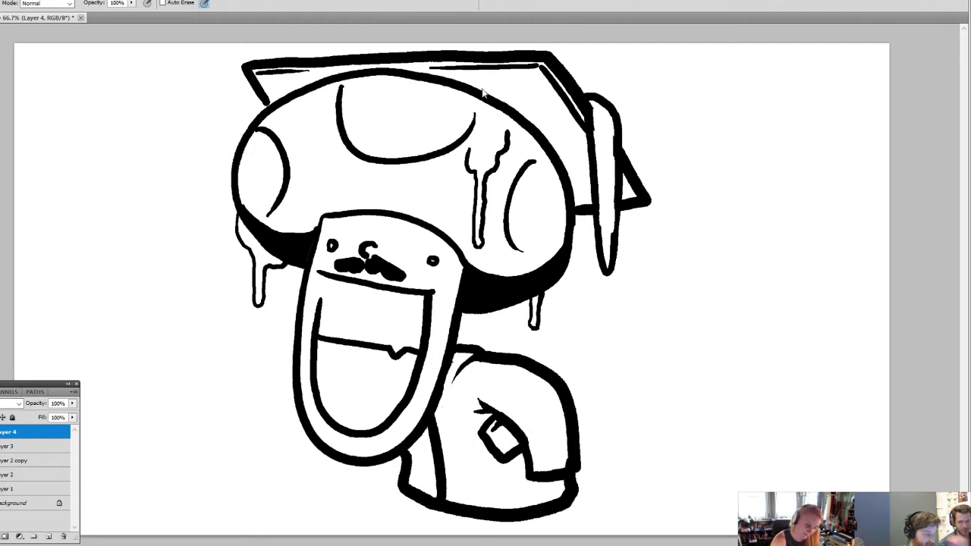
- Draw pointed flaps of the graduation cap's base over the mushroom cap's top and side, with thin inner accent lines
drag(485, 98, 521, 164)
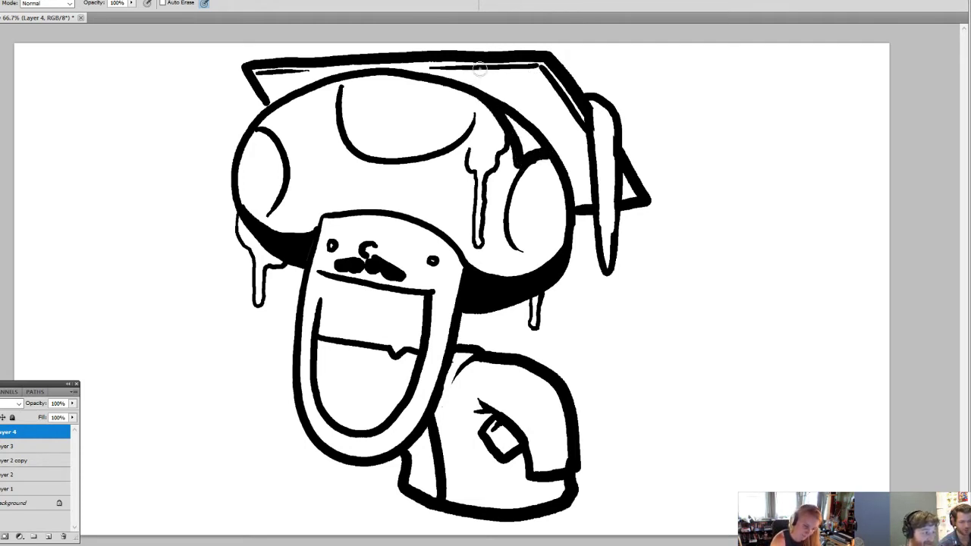
mouse_move(340, 81)
mouse_down()
mouse_move(364, 115)
mouse_move(422, 74)
mouse_up()
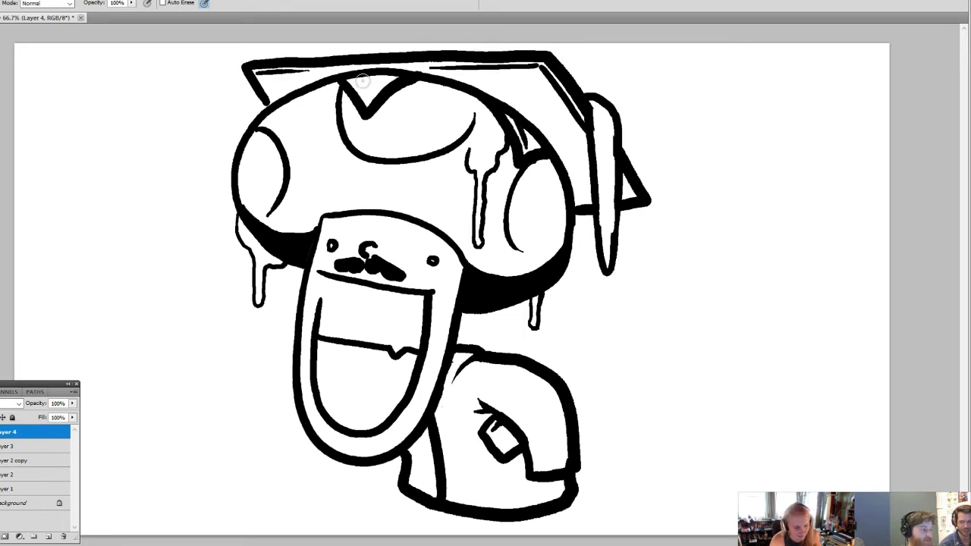
drag(368, 100, 397, 74)
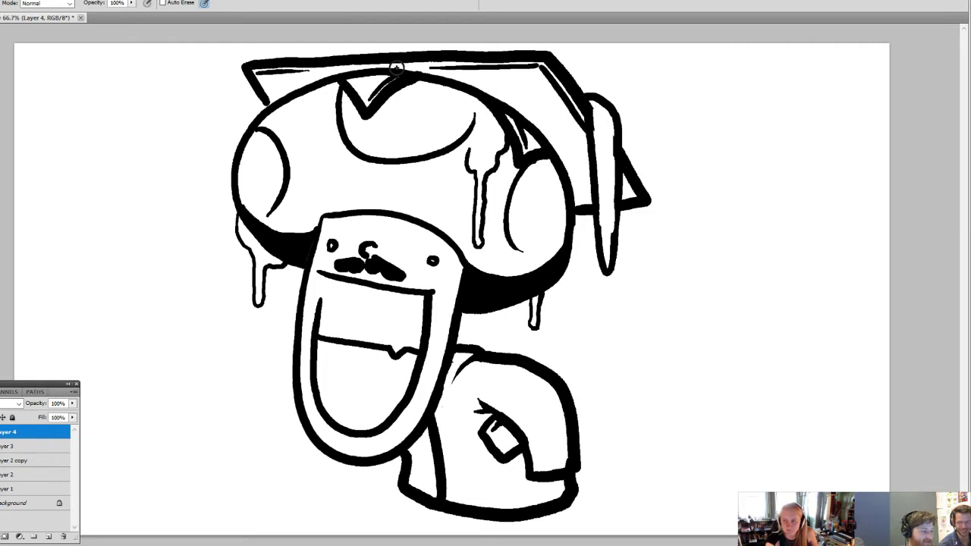
- Hide Layer 4 and add a new empty layer above it
key(e)
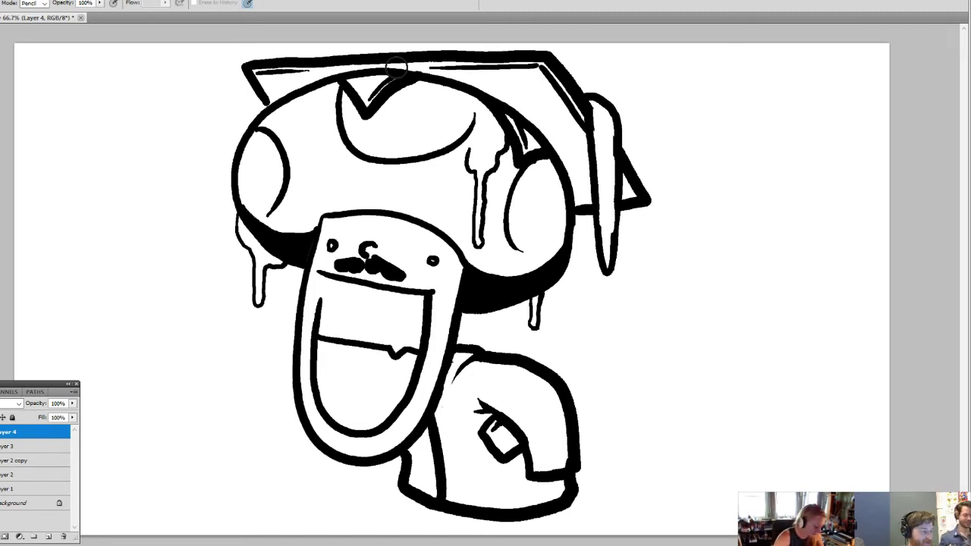
click(1, 432)
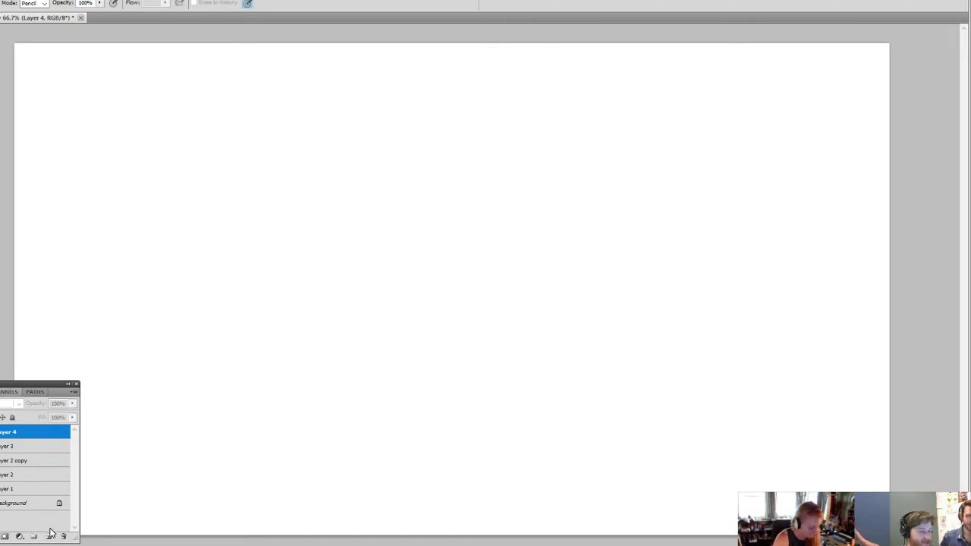
click(48, 535)
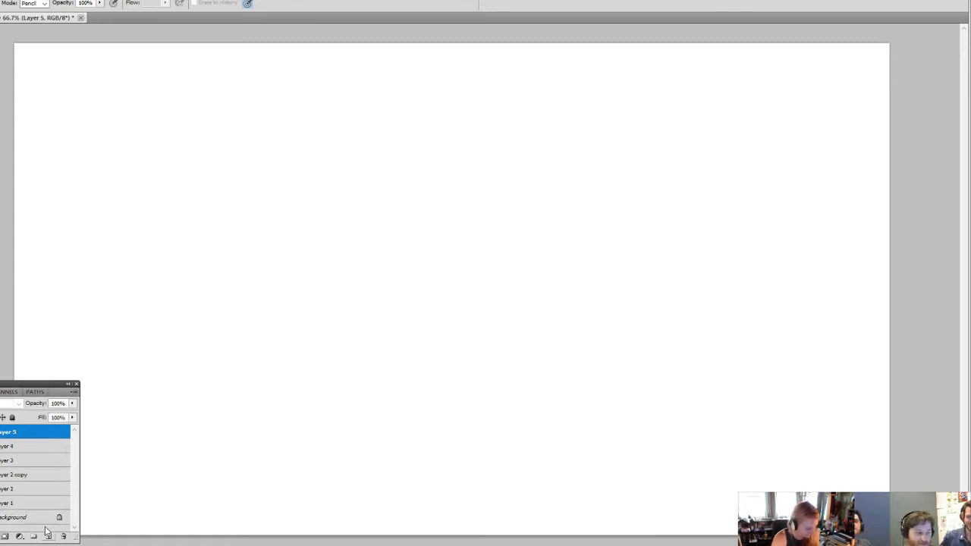
- Draw a tall rounded head outline flowing into a neck, back and outstretched arm, ending in a hand with its thumb up
key(b)
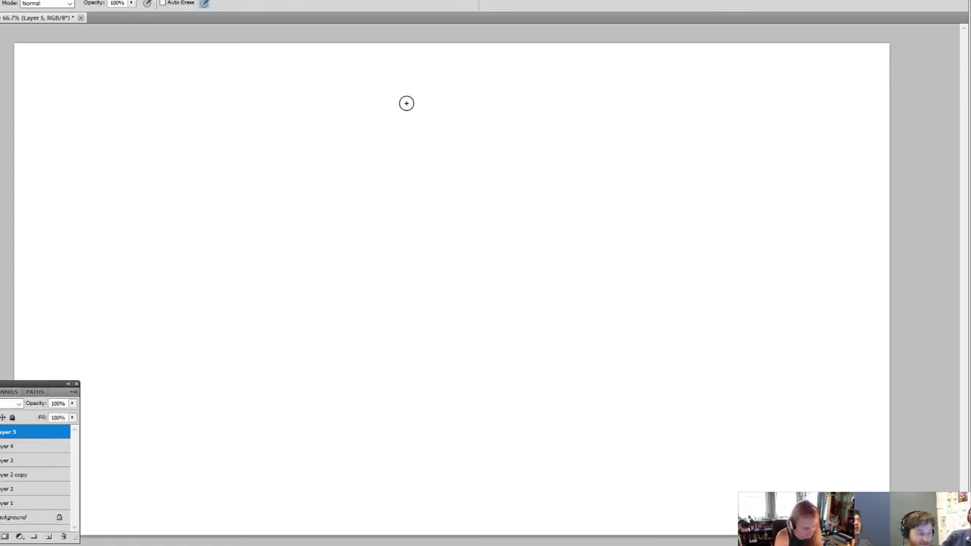
mouse_move(380, 67)
mouse_down()
mouse_move(361, 69)
mouse_move(332, 132)
mouse_move(354, 271)
mouse_up()
mouse_move(373, 66)
mouse_down()
mouse_move(419, 97)
mouse_move(433, 148)
mouse_move(511, 186)
mouse_move(500, 183)
mouse_move(538, 179)
mouse_move(595, 213)
mouse_move(721, 327)
mouse_up()
mouse_move(661, 341)
mouse_down()
mouse_move(702, 355)
mouse_move(724, 338)
mouse_up()
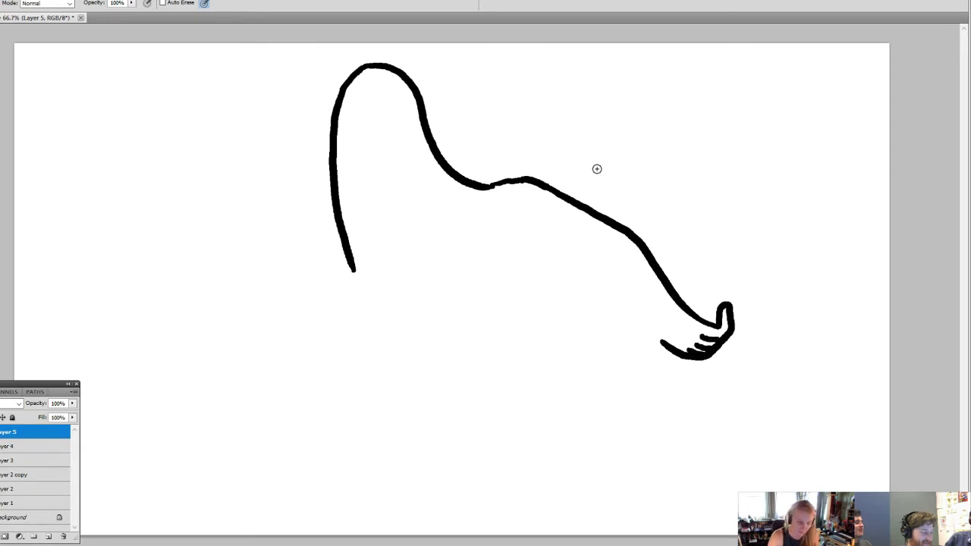
- Draw a row of slanted hatch strokes under the outstretched arm, ending with short ones at the wrist
drag(513, 223, 610, 313)
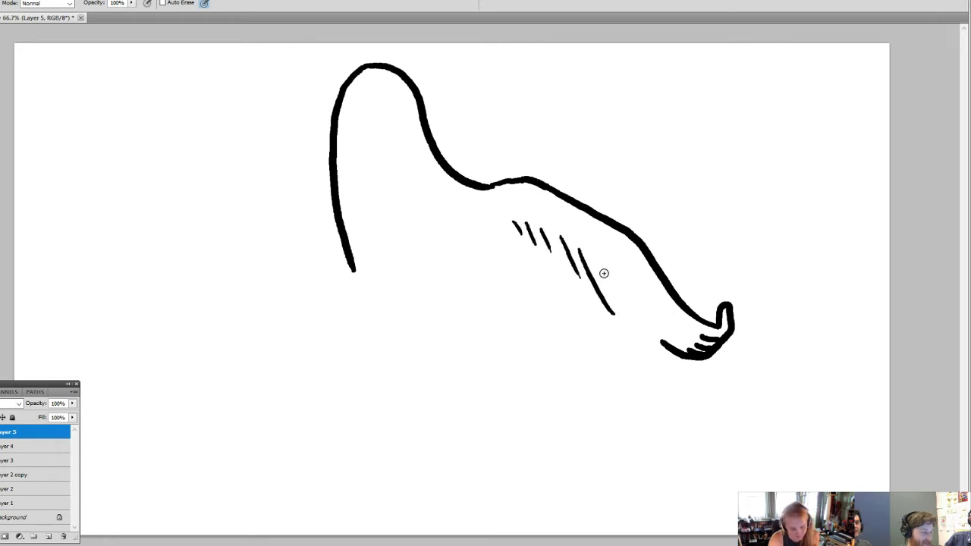
drag(600, 267, 634, 339)
mouse_move(619, 293)
mouse_down()
mouse_move(641, 333)
mouse_move(674, 365)
mouse_up()
mouse_move(661, 325)
mouse_down()
mouse_move(668, 334)
mouse_move(684, 318)
mouse_up()
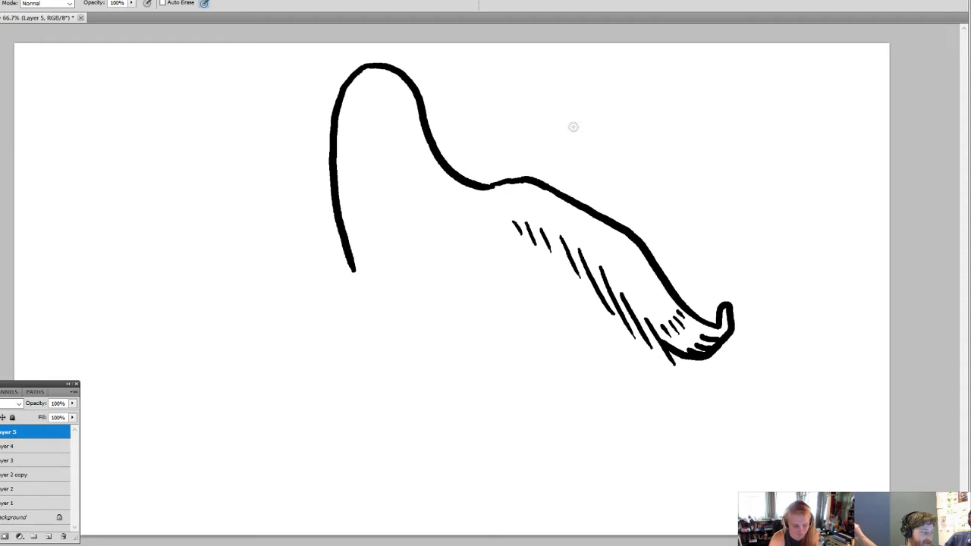
- Erase the lower front side of the head outline with a smaller eraser, tapering the remaining line to a thin point
key(z)
drag(294, 63, 546, 304)
key(b)
mouse_move(413, 261)
mouse_down()
mouse_move(511, 210)
mouse_move(480, 238)
mouse_up()
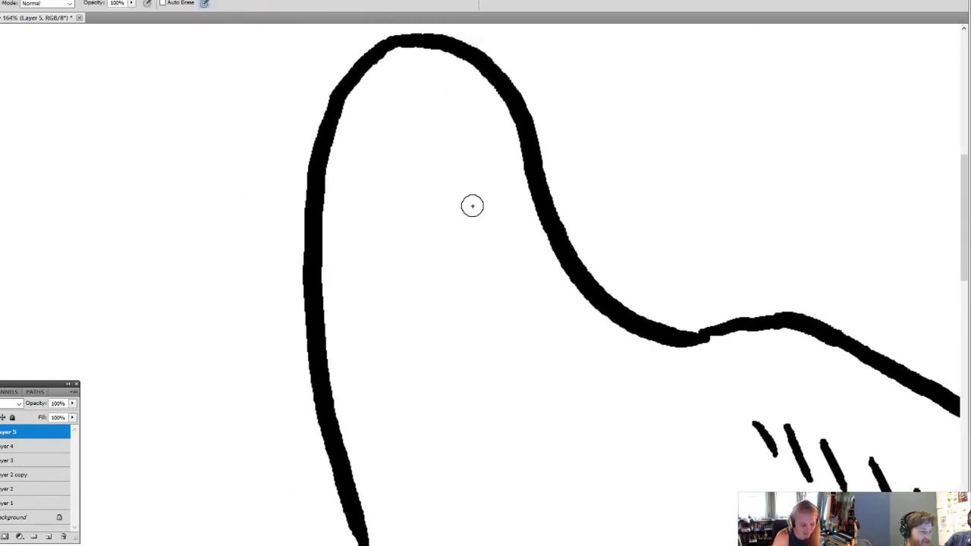
key(e)
key(bracketleft)
key(bracketleft)
key(bracketleft)
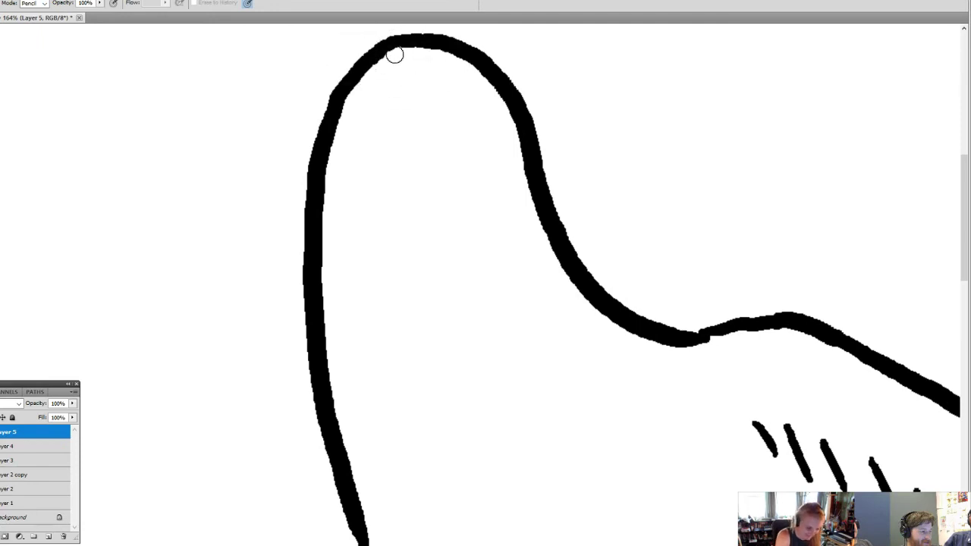
mouse_move(355, 99)
mouse_down()
mouse_move(316, 146)
mouse_move(328, 348)
mouse_move(367, 541)
mouse_move(320, 368)
mouse_move(306, 223)
mouse_move(354, 494)
mouse_move(313, 285)
mouse_move(347, 514)
mouse_up()
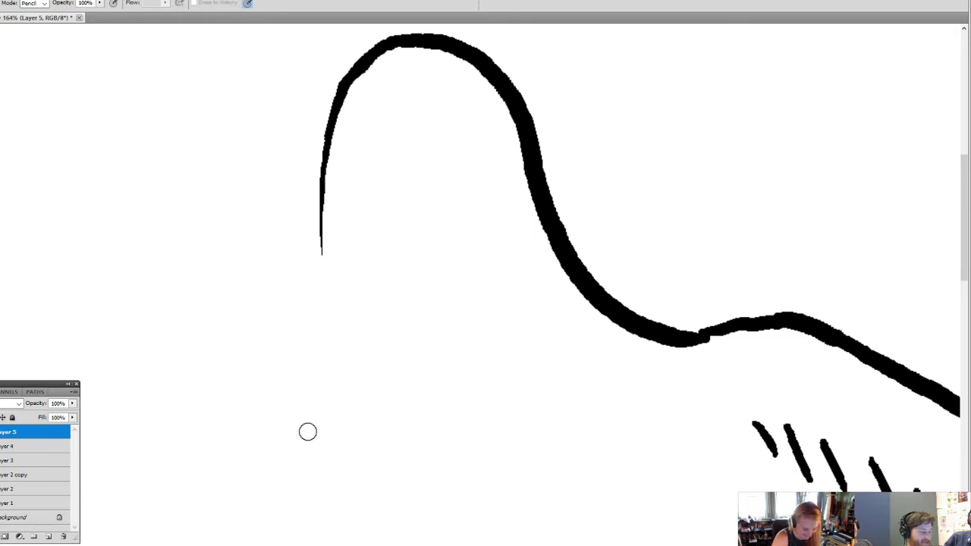
- Redraw the front of the head as a thick line down to the neck, and add two dot eyes and a short mouth
key(b)
mouse_move(414, 41)
mouse_down()
mouse_move(341, 95)
mouse_move(341, 434)
mouse_up()
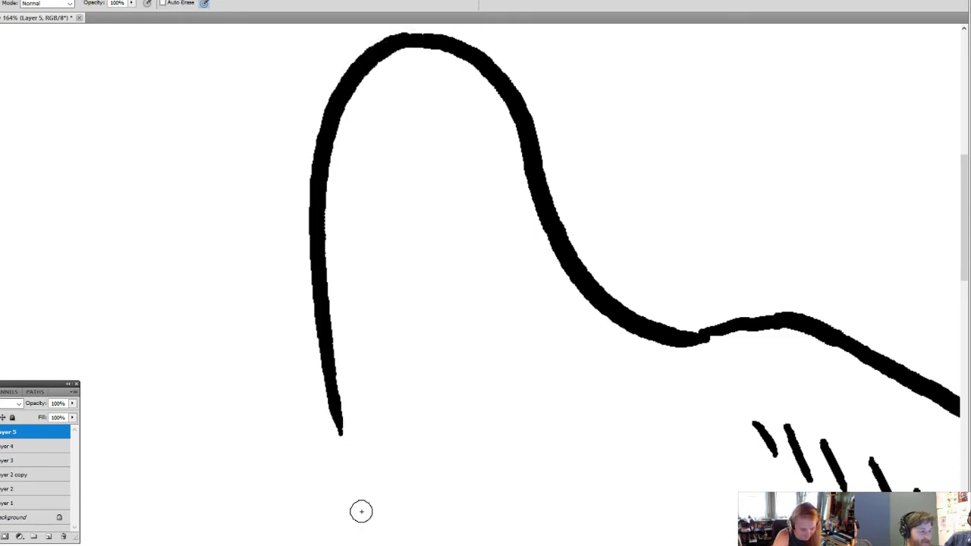
key(z)
alt+click(426, 375)
alt+click(426, 375)
key(b)
click(354, 106)
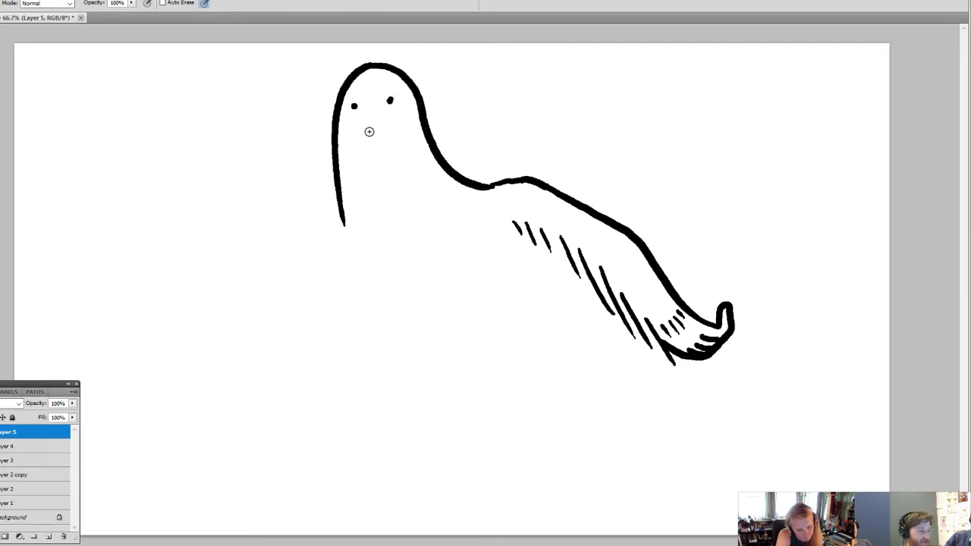
click(389, 101)
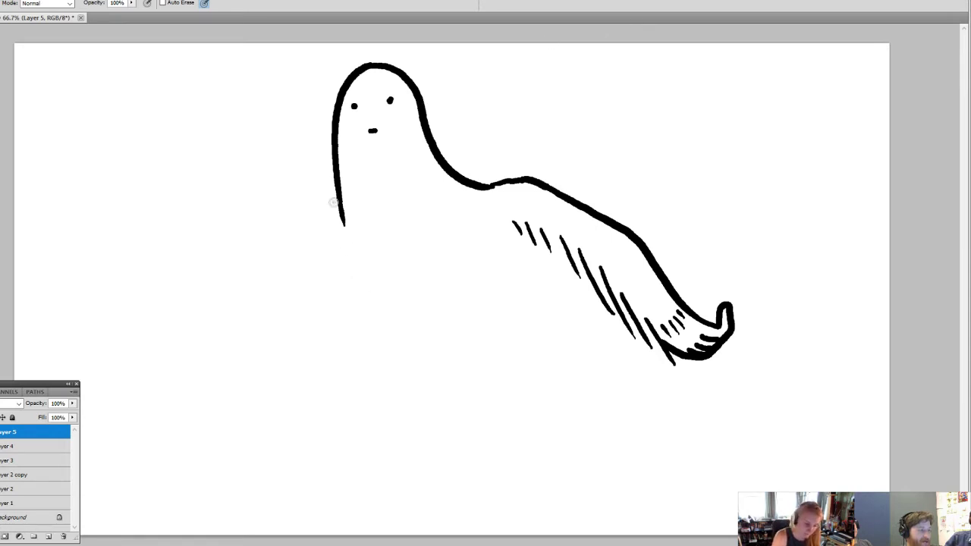
mouse_move(344, 218)
mouse_down()
mouse_move(315, 258)
mouse_move(293, 378)
mouse_move(234, 476)
mouse_up()
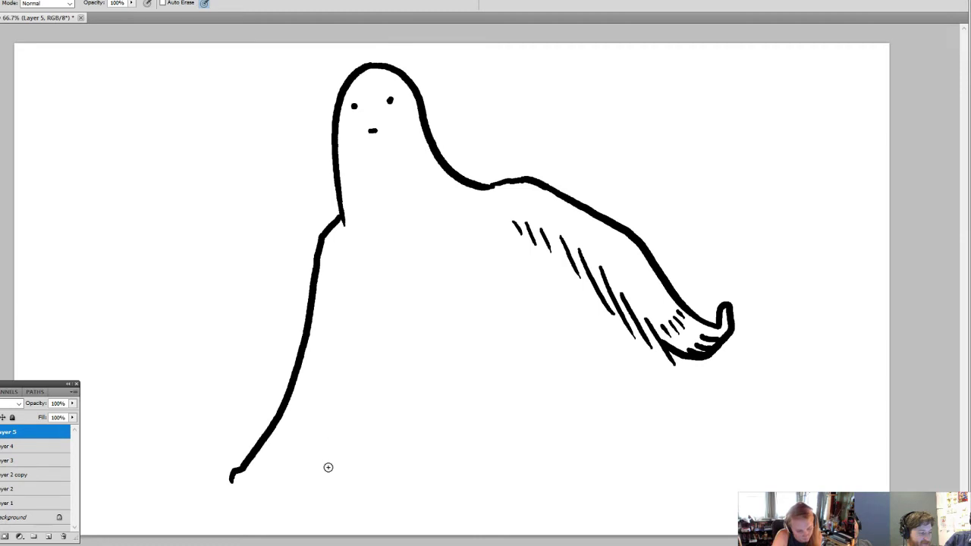
key(e)
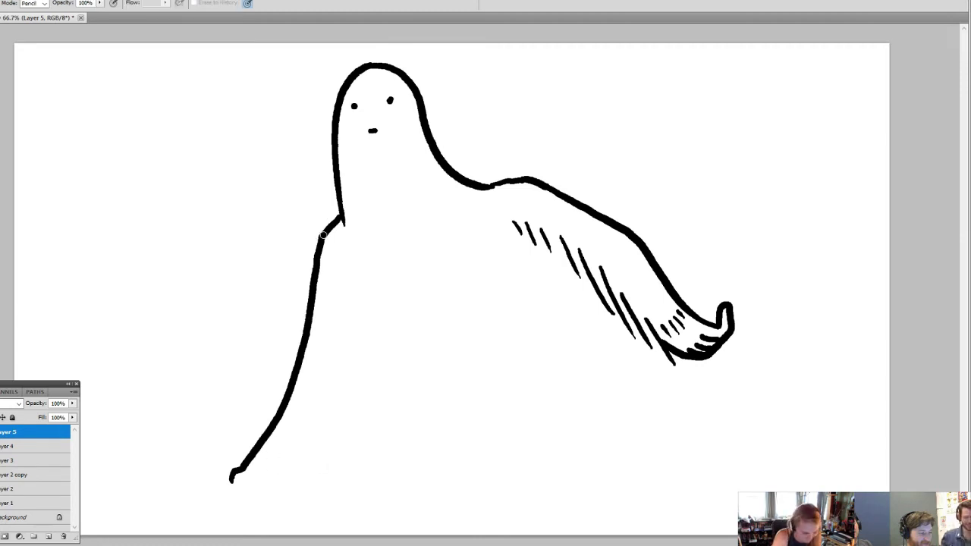
key(ctrl+z)
- Draw a small front shoulder with a nearly vertical arm line hanging from the neck, plus a short inner arm line
key(b)
mouse_move(341, 203)
mouse_down()
mouse_move(323, 226)
mouse_move(320, 413)
mouse_up()
key(ctrl+z)
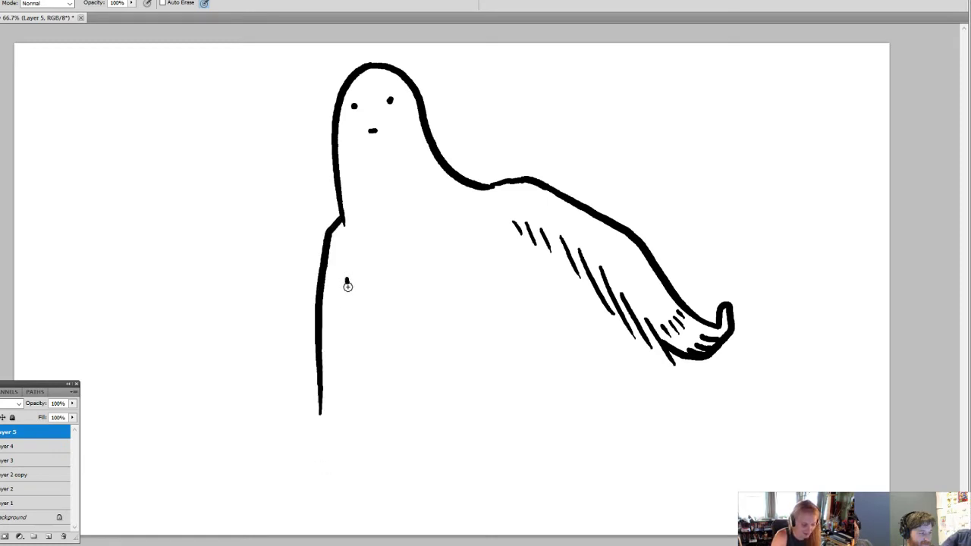
drag(347, 286, 366, 331)
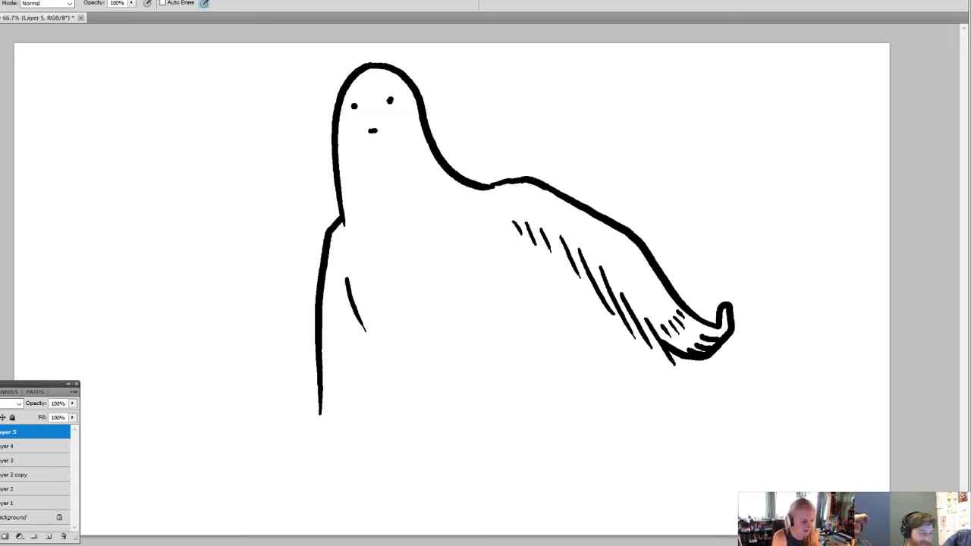
- Scale the figure down to 79.33% and place it in the upper middle of the canvas
key(v)
drag(315, 414, 402, 341)
drag(635, 187, 582, 175)
key(Return)
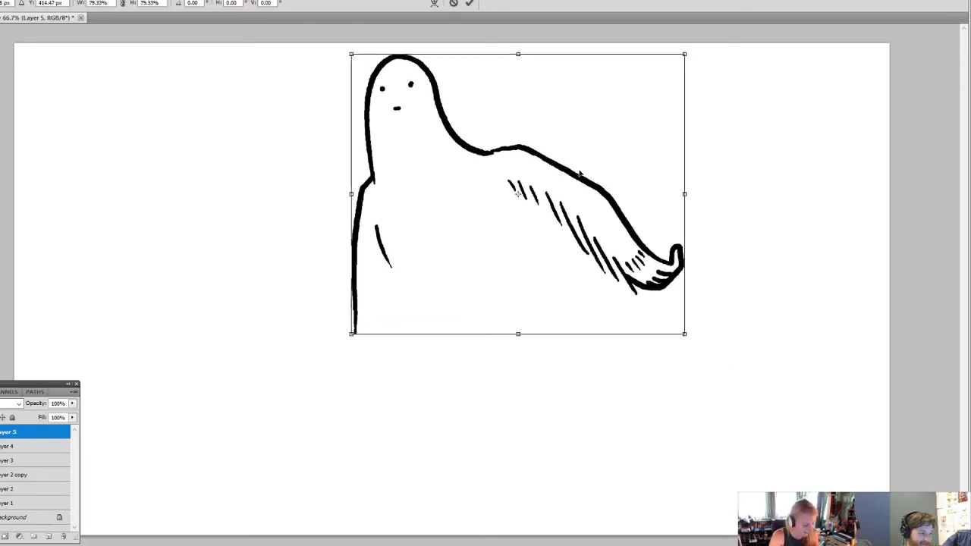
- Erase the short inner arm line, redraw it longer, and add two short strokes marking the underside of the chest
key(e)
mouse_move(377, 226)
mouse_down()
mouse_move(387, 267)
mouse_move(383, 250)
mouse_up()
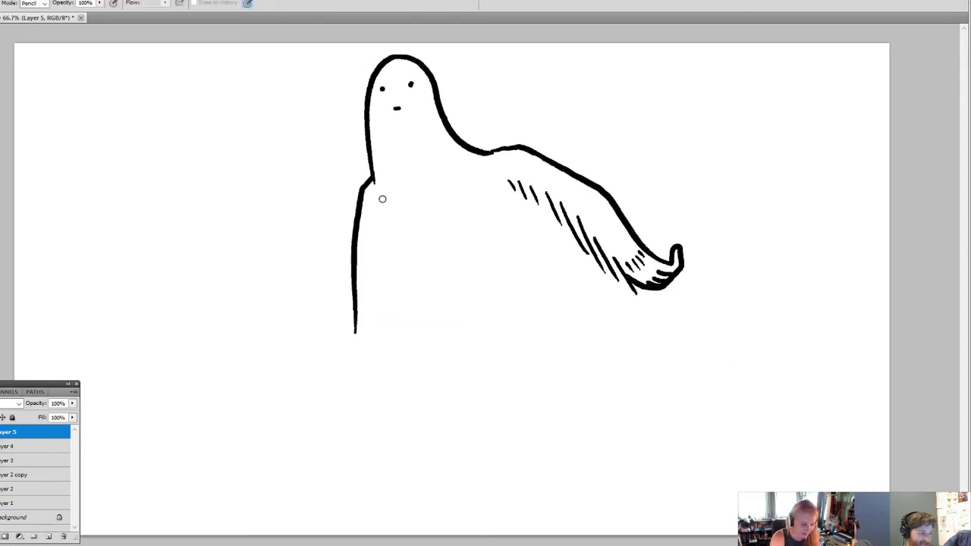
key(b)
mouse_move(375, 210)
mouse_down()
mouse_move(399, 278)
mouse_move(469, 268)
mouse_up()
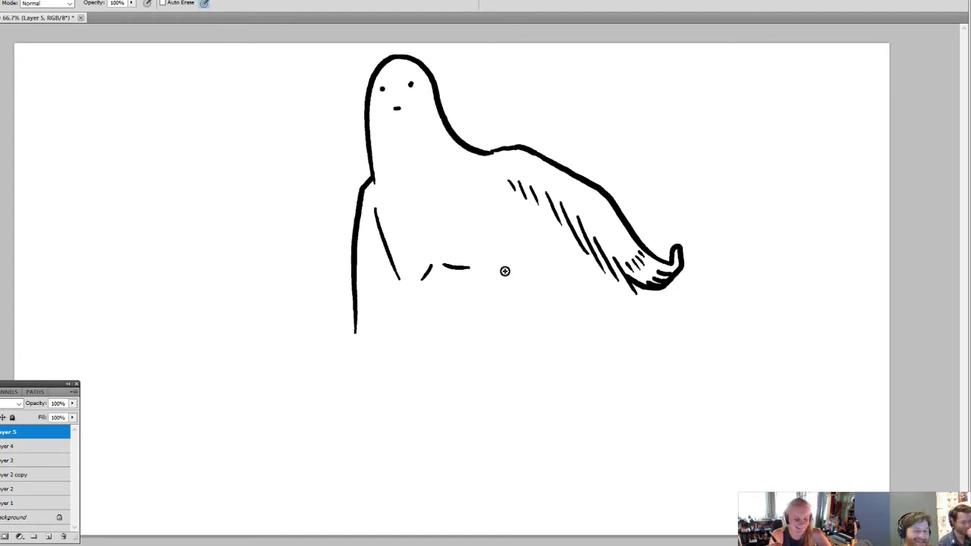
- Draw the back side of the torso from below the outstretched arm down to the hip, curving outward at its end
mouse_move(539, 223)
mouse_down()
mouse_move(548, 303)
mouse_move(583, 334)
mouse_up()
key(ctrl+z)
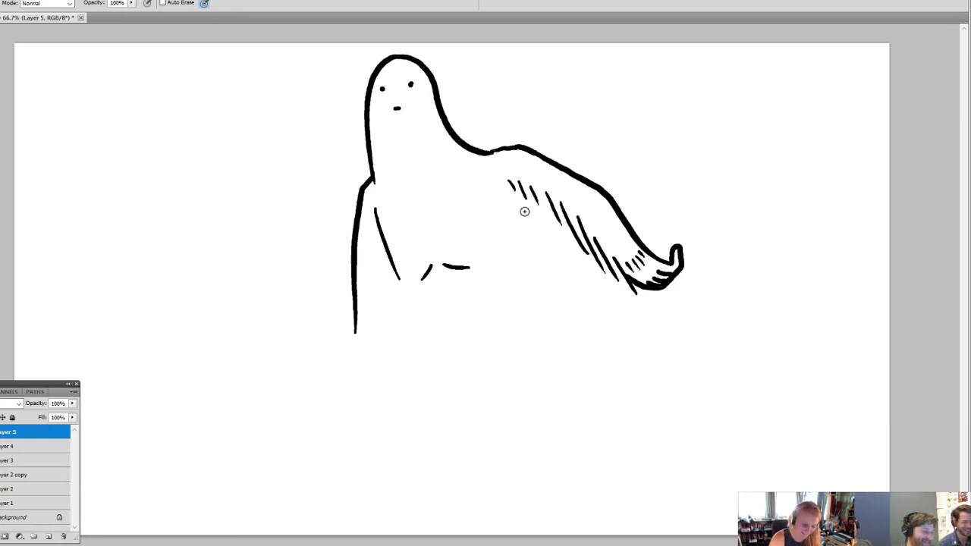
mouse_move(522, 210)
mouse_down()
mouse_move(534, 285)
mouse_move(562, 322)
mouse_up()
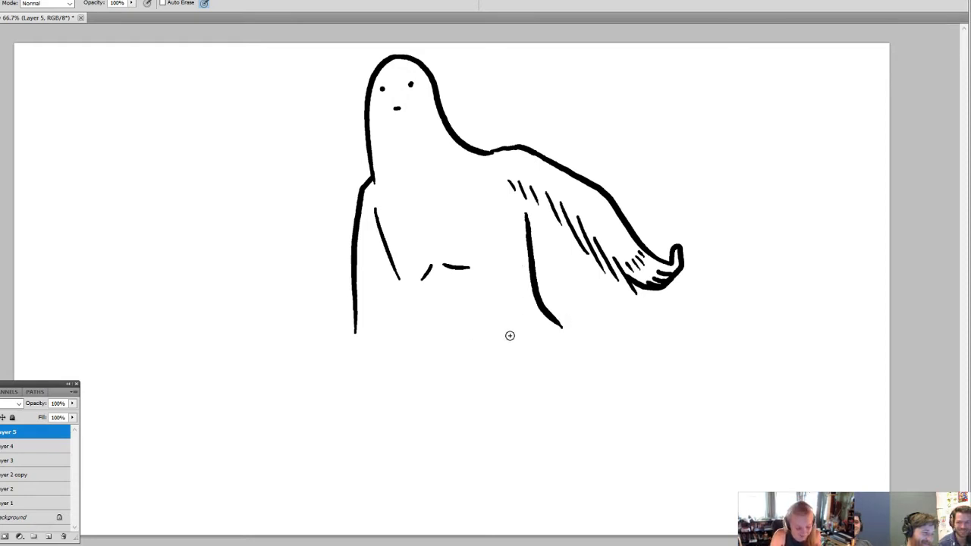
- Draw the forward-striding leg with a long front line, a curved rear thigh, slanted hatch strokes underneath and a small knee mark
mouse_move(515, 332)
mouse_down()
mouse_move(392, 458)
mouse_move(363, 521)
mouse_up()
mouse_move(565, 334)
mouse_down()
mouse_move(570, 372)
mouse_move(548, 407)
mouse_move(513, 447)
mouse_up()
drag(502, 431, 491, 464)
mouse_move(478, 450)
mouse_down()
mouse_move(451, 460)
mouse_move(442, 501)
mouse_up()
drag(412, 447, 432, 439)
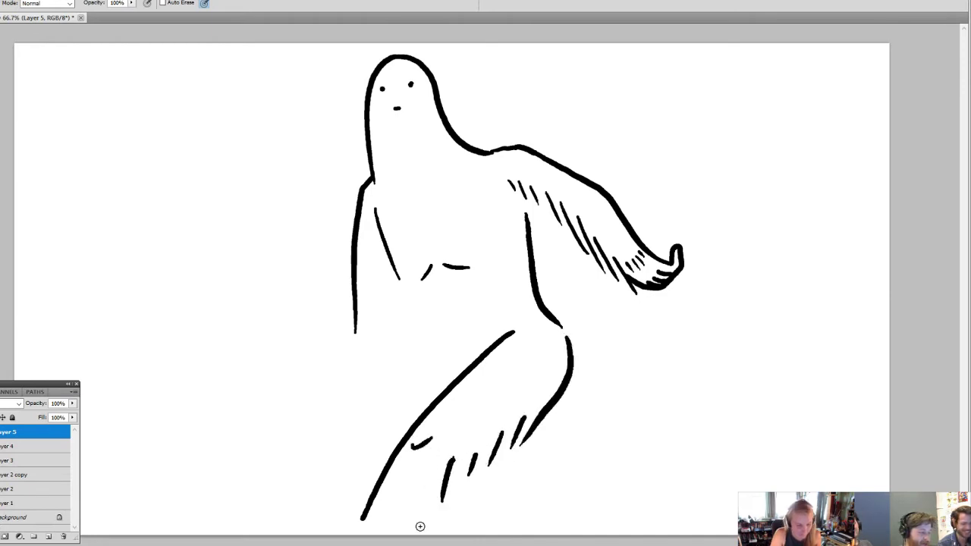
- Scale the whole figure down slightly and start the front foot with a short stroke at the ankle
key(ctrl+t)
mouse_move(353, 523)
mouse_down()
mouse_move(386, 470)
mouse_move(367, 519)
mouse_move(351, 521)
mouse_up()
key(Return)
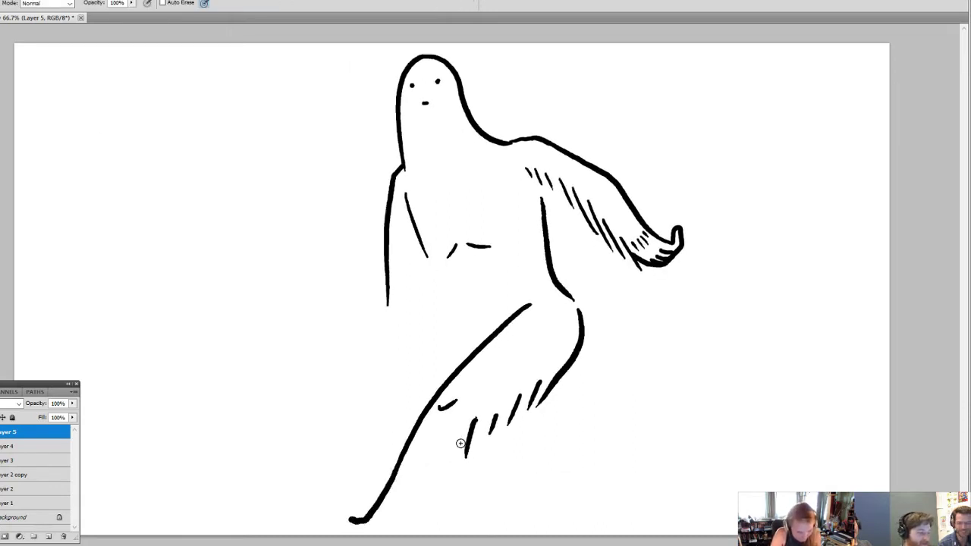
- Extend the hatching down the front leg's calf and draw a belly line from below the chest to the thigh
drag(465, 439, 455, 473)
drag(449, 464, 434, 494)
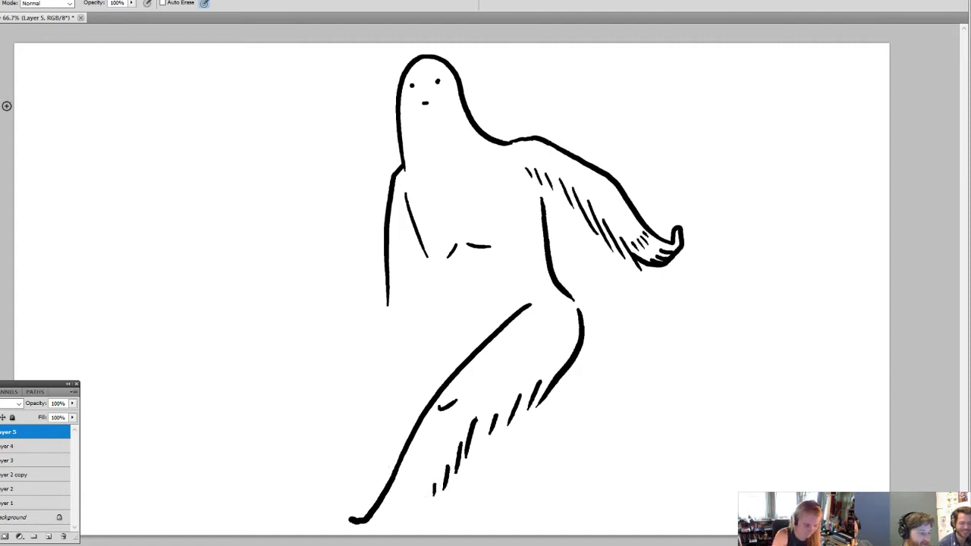
drag(437, 280, 465, 343)
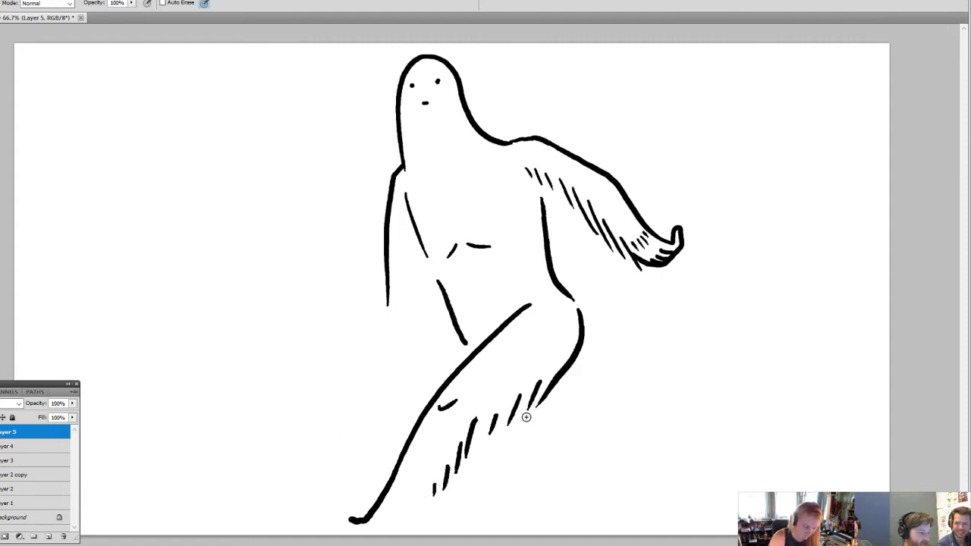
mouse_move(527, 417)
mouse_down()
mouse_move(560, 441)
mouse_move(694, 484)
mouse_up()
drag(567, 379, 605, 429)
key(e)
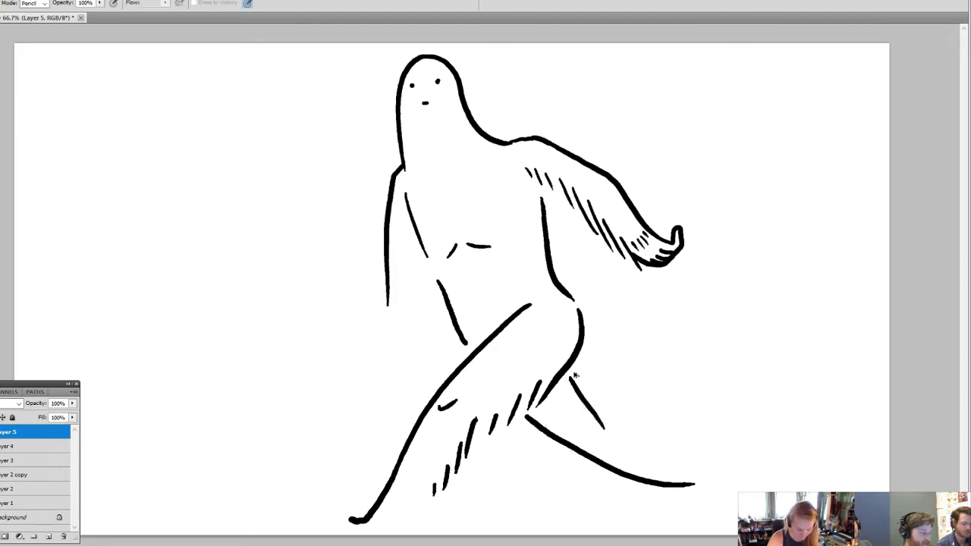
key(ctrl+alt+z)
key(ctrl+alt+z)
- Draw the back leg stretched out behind the figure, with hatch strokes along its underside and a foot with toes
key(b)
mouse_move(569, 365)
mouse_down()
mouse_move(615, 415)
mouse_move(745, 486)
mouse_up()
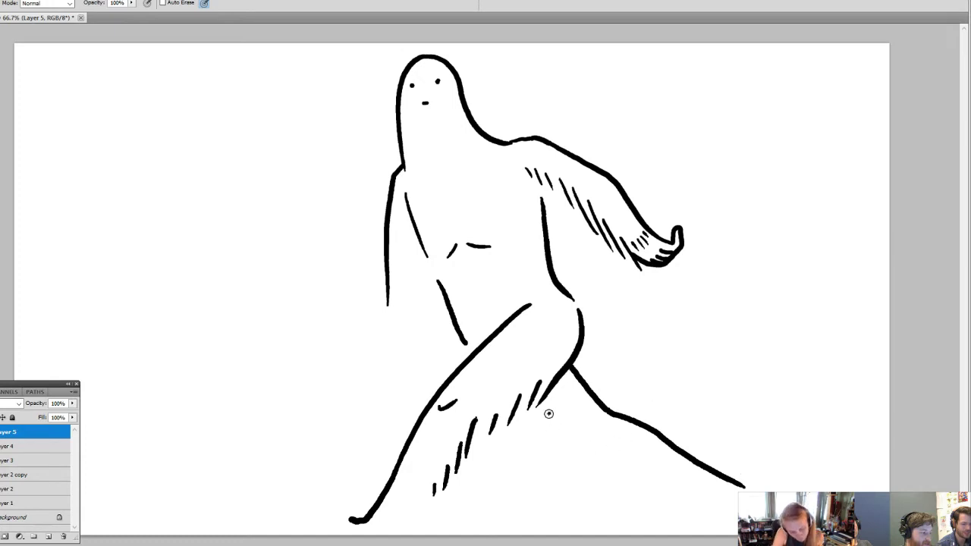
drag(547, 412, 554, 426)
mouse_move(560, 422)
mouse_down()
mouse_move(581, 460)
mouse_move(623, 479)
mouse_up()
drag(635, 471, 658, 492)
mouse_move(670, 488)
mouse_down()
mouse_move(697, 498)
mouse_move(763, 489)
mouse_move(724, 523)
mouse_move(714, 517)
mouse_move(721, 527)
mouse_move(701, 522)
mouse_move(738, 505)
mouse_up()
click(704, 505)
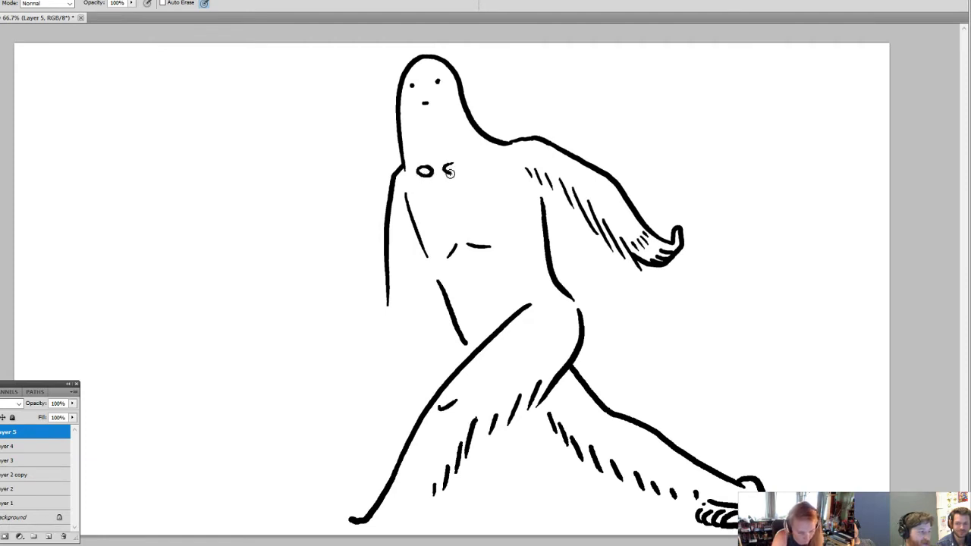
- Draw swimming goggles hanging around the neck, a swim cap edge across the forehead, and nipples on the chest
mouse_move(449, 173)
mouse_down()
mouse_move(472, 152)
mouse_move(474, 126)
mouse_up()
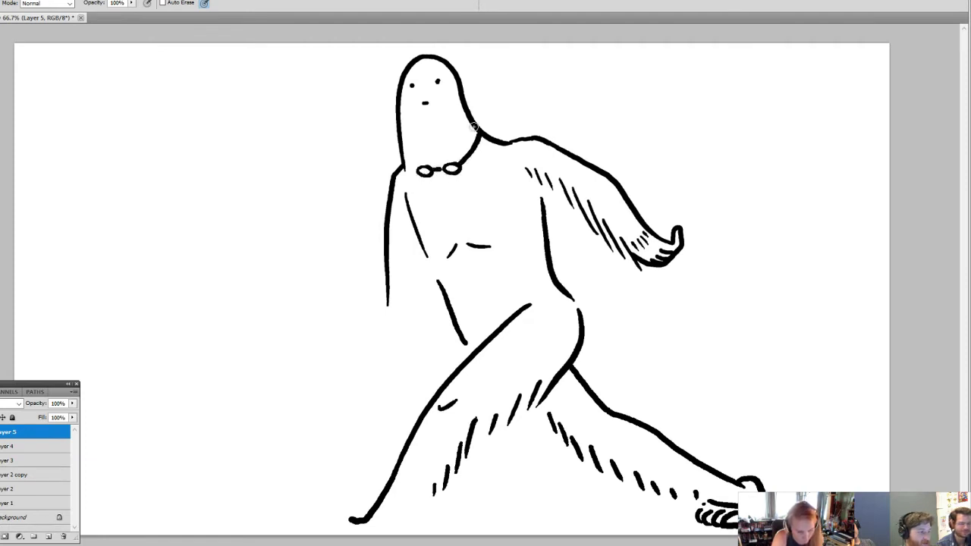
drag(414, 169, 404, 164)
mouse_move(409, 71)
mouse_down()
mouse_move(436, 64)
mouse_move(454, 73)
mouse_up()
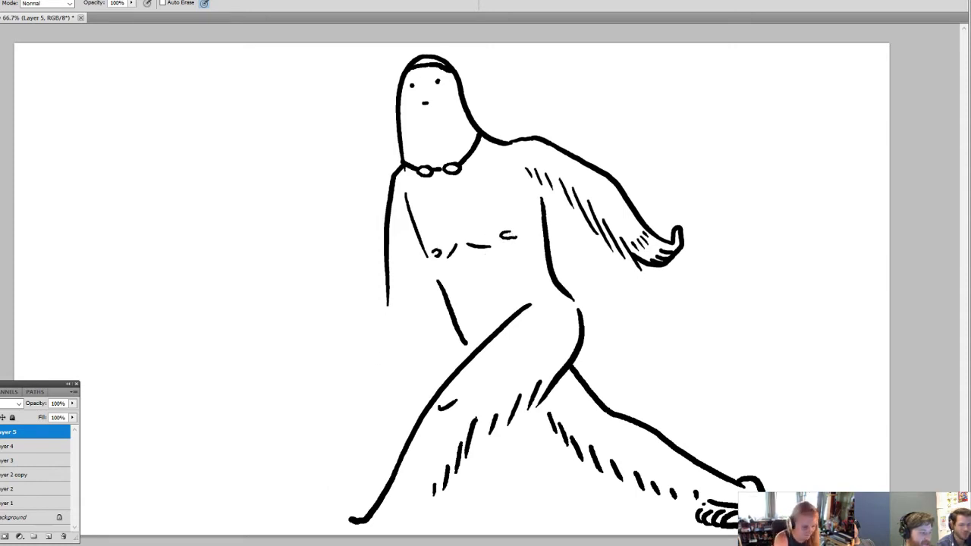
- Scale the figure down a little more and complete the front foot with toes, sole, heel and ankle hatching
key(ctrl+t)
mouse_move(349, 524)
mouse_down()
mouse_move(364, 504)
mouse_move(333, 480)
mouse_move(334, 501)
mouse_up()
key(Return)
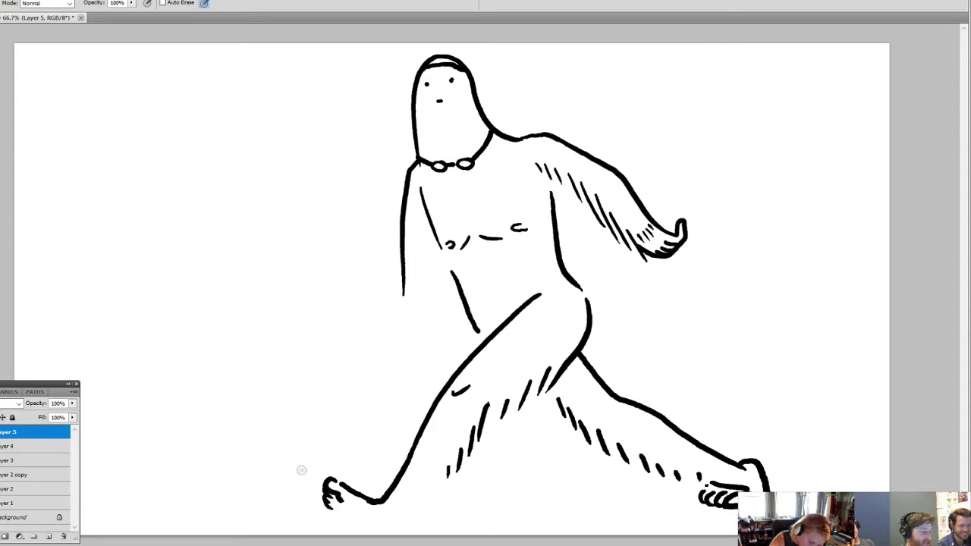
mouse_move(336, 513)
mouse_down()
mouse_move(413, 521)
mouse_move(440, 473)
mouse_move(438, 500)
mouse_move(423, 510)
mouse_up()
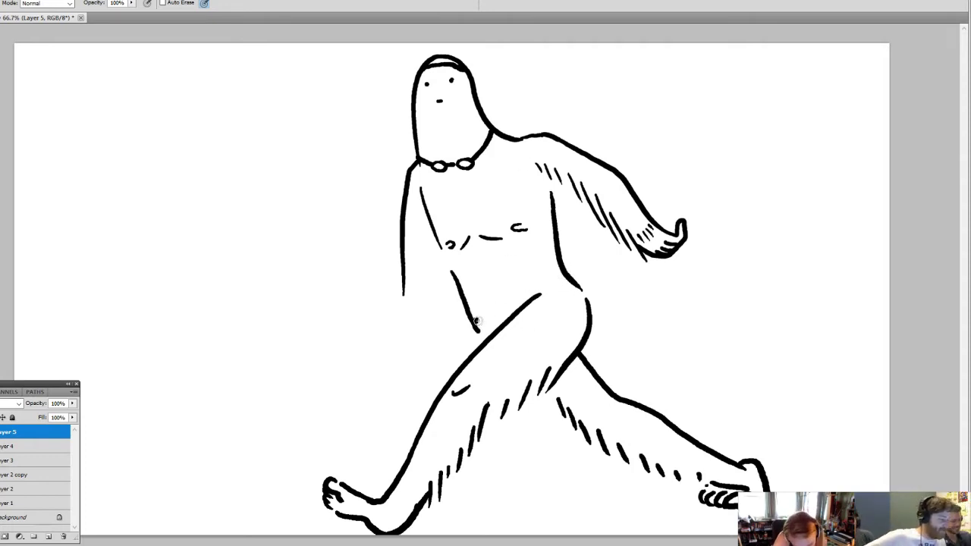
- Erase the belly line and redraw it curving into a waistband line that runs up to the back hip
mouse_move(477, 322)
mouse_down()
mouse_move(546, 290)
mouse_move(567, 266)
mouse_up()
key(ctrl+z)
key(e)
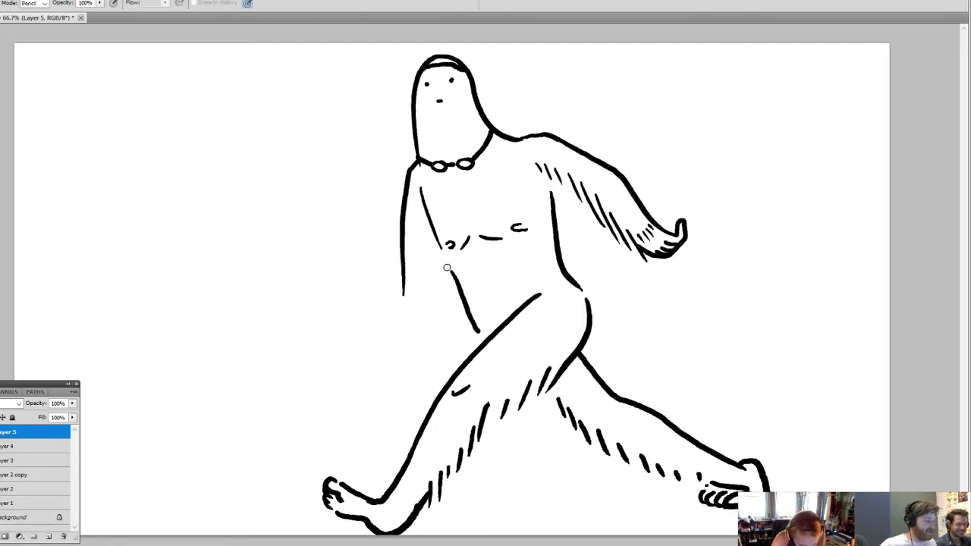
drag(447, 268, 470, 314)
key(b)
drag(567, 271, 544, 289)
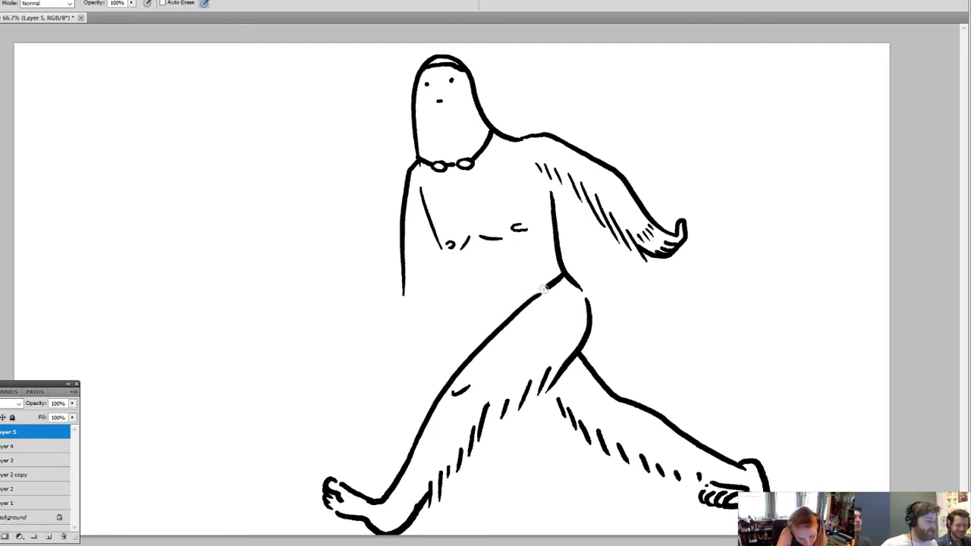
key(ctrl+z)
mouse_move(444, 260)
mouse_down()
mouse_move(468, 321)
mouse_move(563, 284)
mouse_up()
- Outline swim briefs around the front thigh and hip, and fill them solid black
drag(480, 324, 489, 337)
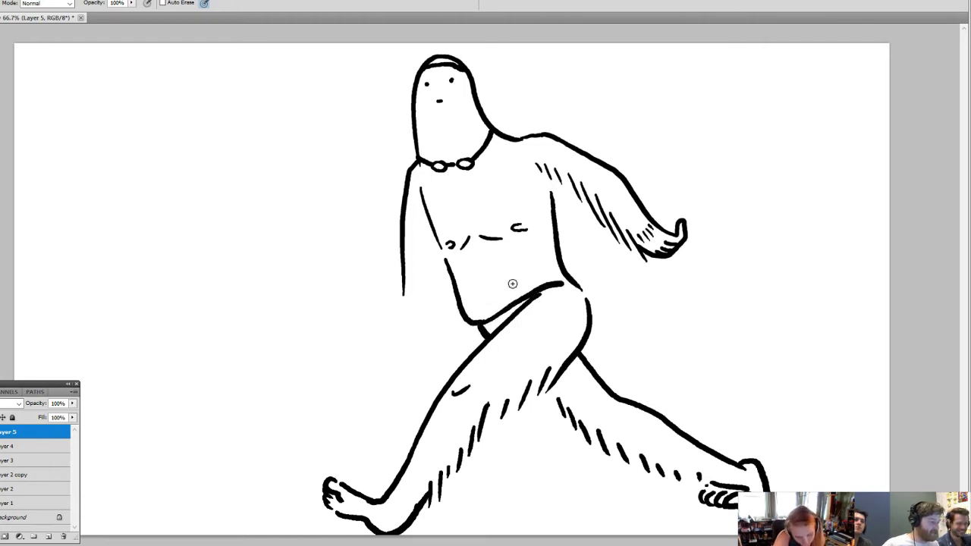
drag(535, 298, 563, 297)
drag(582, 313, 581, 346)
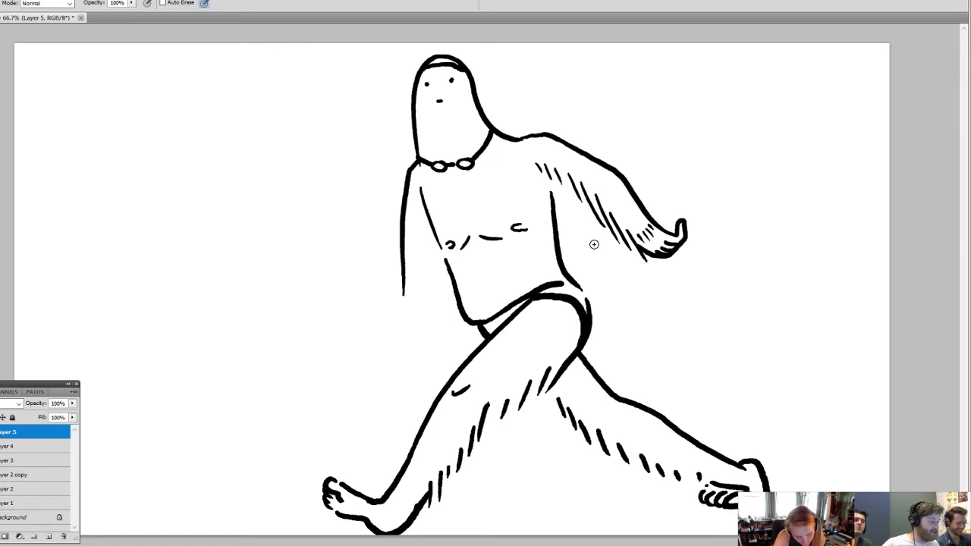
drag(574, 281, 585, 302)
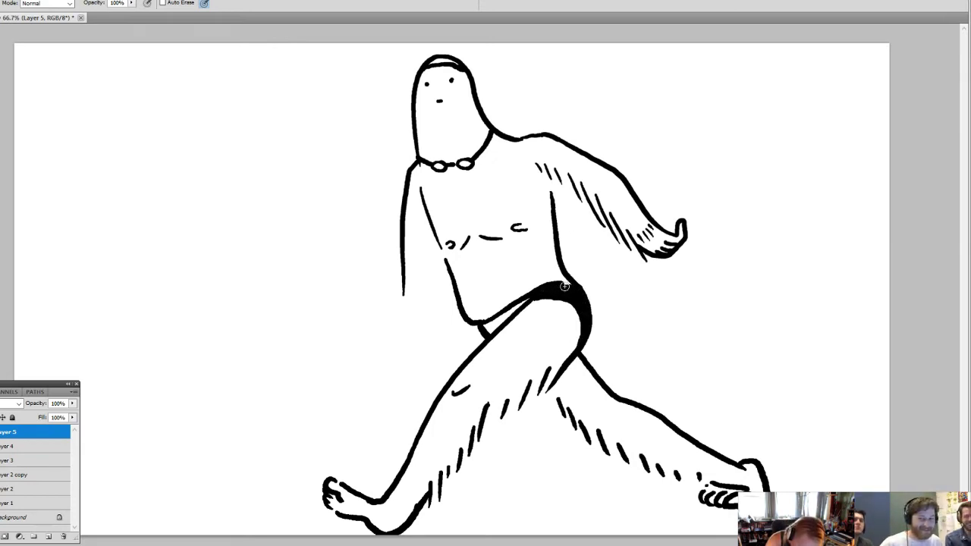
mouse_move(530, 299)
mouse_down()
mouse_move(495, 328)
mouse_move(505, 314)
mouse_up()
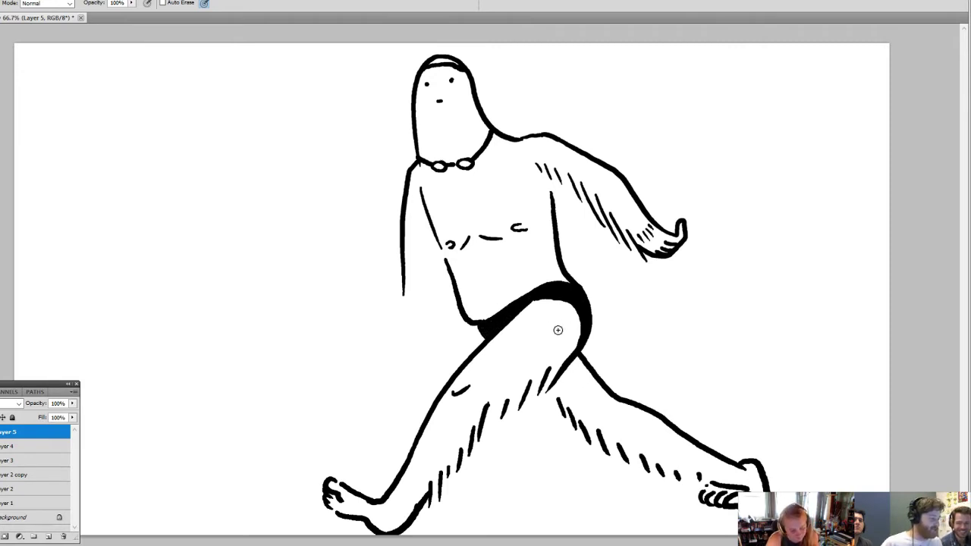
- Add short hatch marks on the front thigh and replace the back leg's upper hatching with longer, denser strokes
drag(532, 350, 526, 362)
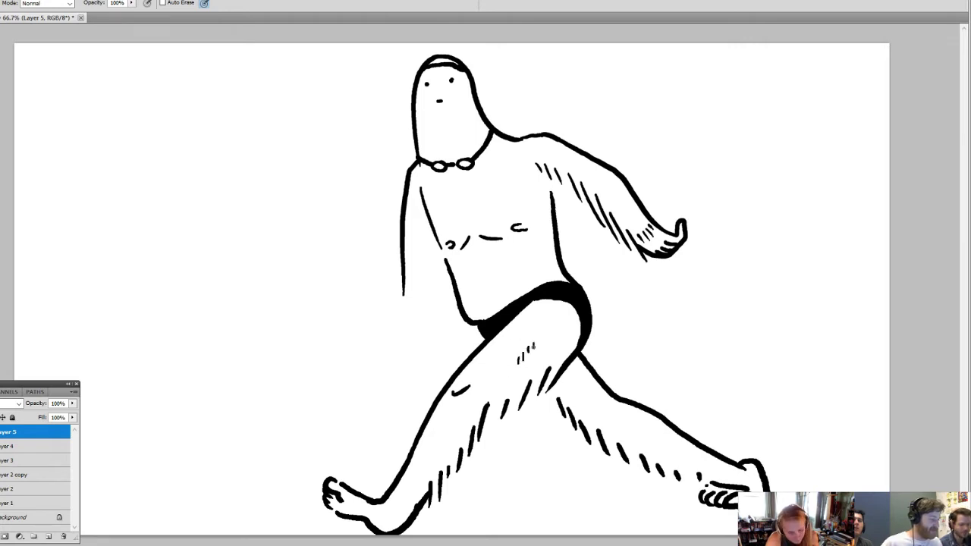
key(e)
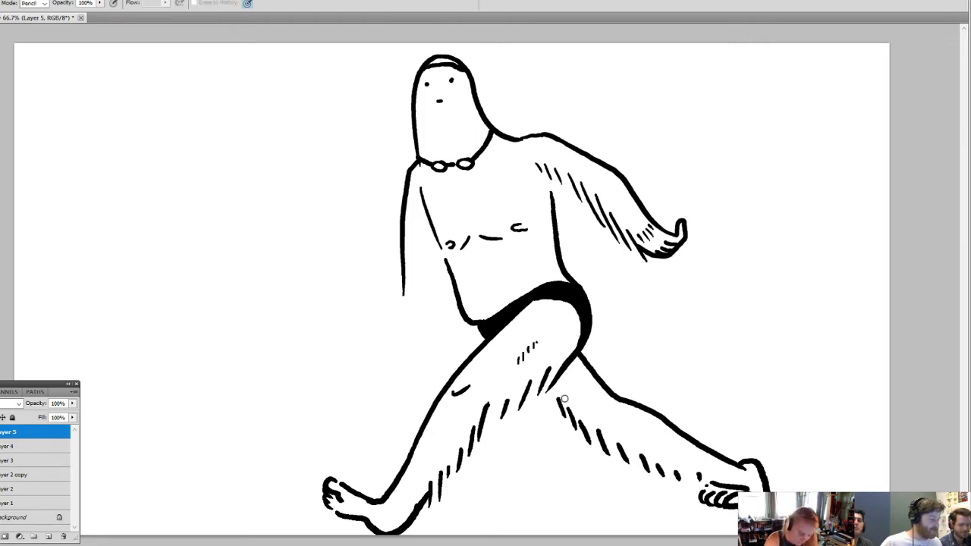
mouse_move(575, 436)
mouse_down()
mouse_move(605, 457)
mouse_move(604, 444)
mouse_move(612, 453)
mouse_move(620, 440)
mouse_move(611, 439)
mouse_move(646, 475)
mouse_up()
key(b)
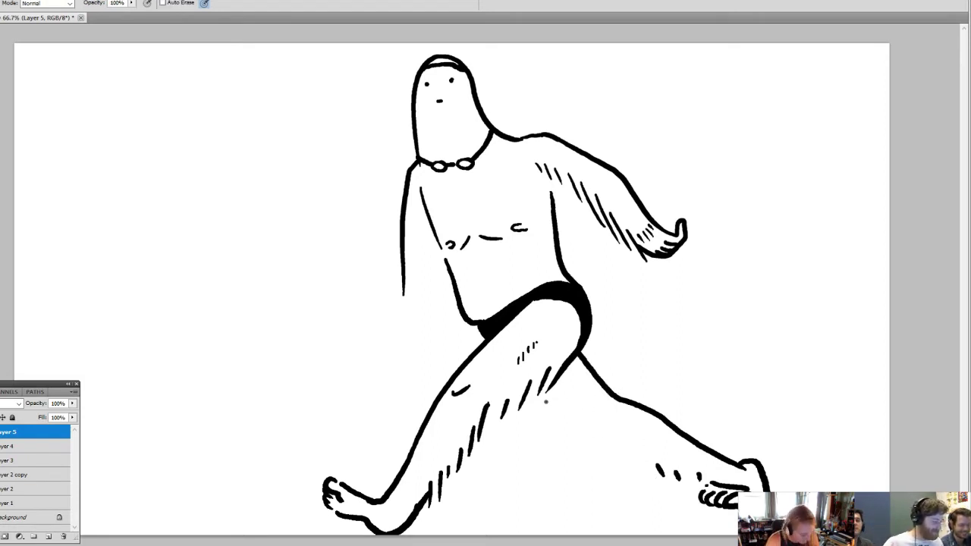
mouse_move(548, 404)
mouse_down()
mouse_move(572, 450)
mouse_move(590, 460)
mouse_move(599, 439)
mouse_move(622, 447)
mouse_move(645, 478)
mouse_up()
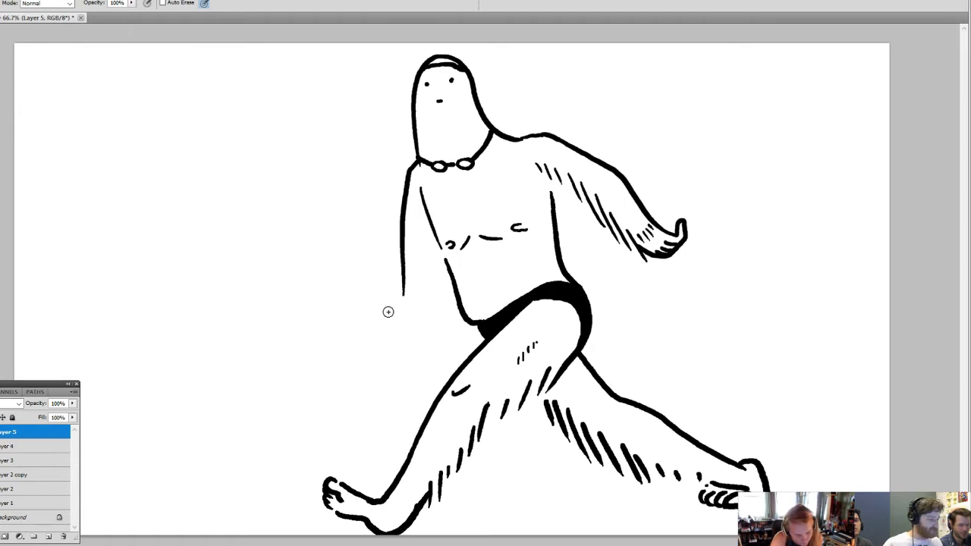
mouse_move(370, 317)
mouse_down()
mouse_move(373, 293)
mouse_move(374, 307)
mouse_move(402, 293)
mouse_move(411, 312)
mouse_up()
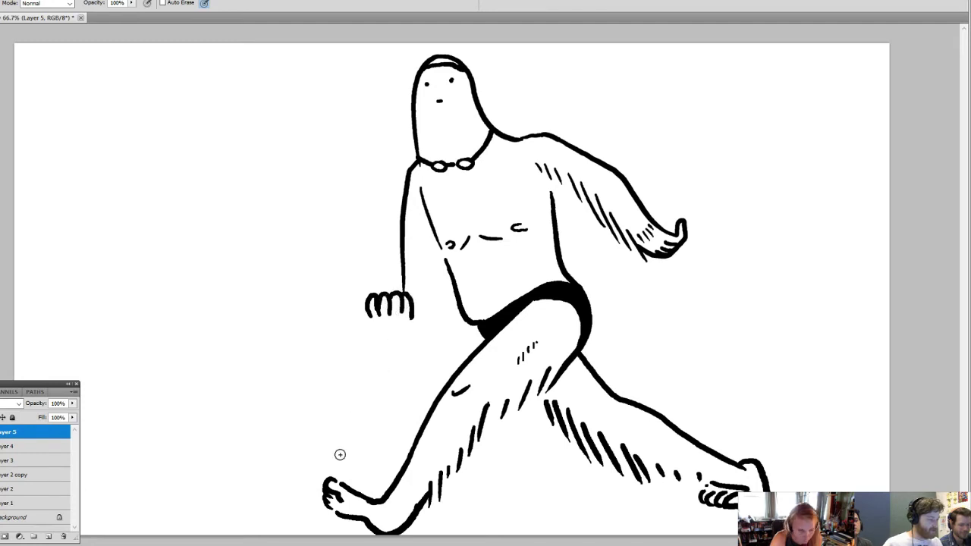
key(ctrl+alt+z)
key(ctrl+alt+z)
key(ctrl+alt+z)
key(ctrl+alt+z)
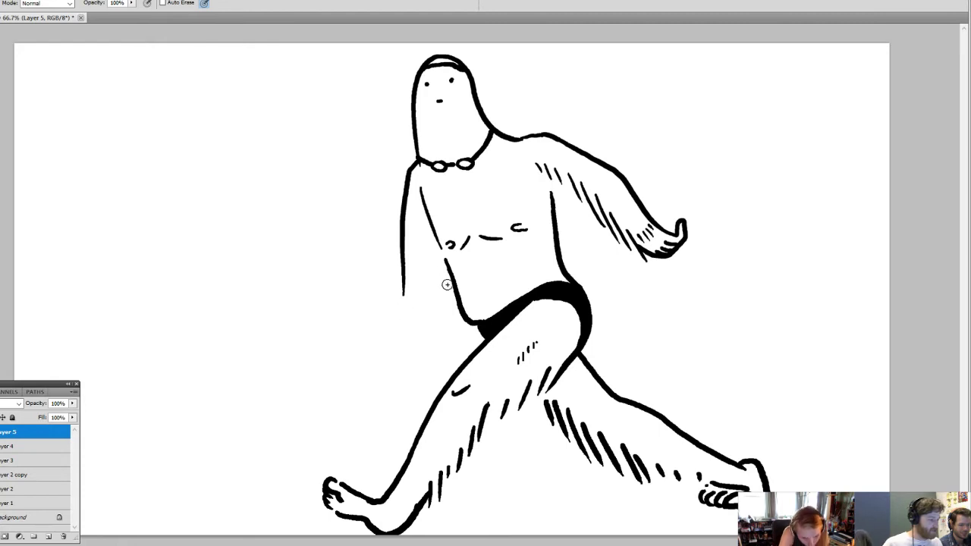
- Draw a rolled-up towel with a spiral end jutting forward from the hip, and undo the dark strap around it
mouse_move(449, 280)
mouse_down()
mouse_move(344, 327)
mouse_move(342, 340)
mouse_move(363, 347)
mouse_move(351, 353)
mouse_move(357, 360)
mouse_move(458, 269)
mouse_move(342, 329)
mouse_move(349, 363)
mouse_move(361, 361)
mouse_move(351, 334)
mouse_move(354, 354)
mouse_move(369, 362)
mouse_move(349, 371)
mouse_move(470, 325)
mouse_up()
key(ctrl+alt+z)
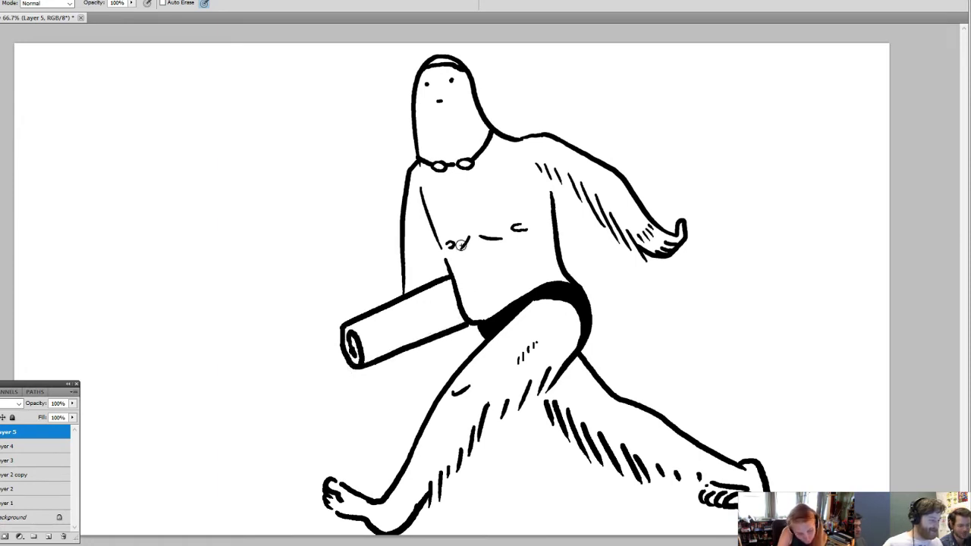
drag(377, 306, 395, 357)
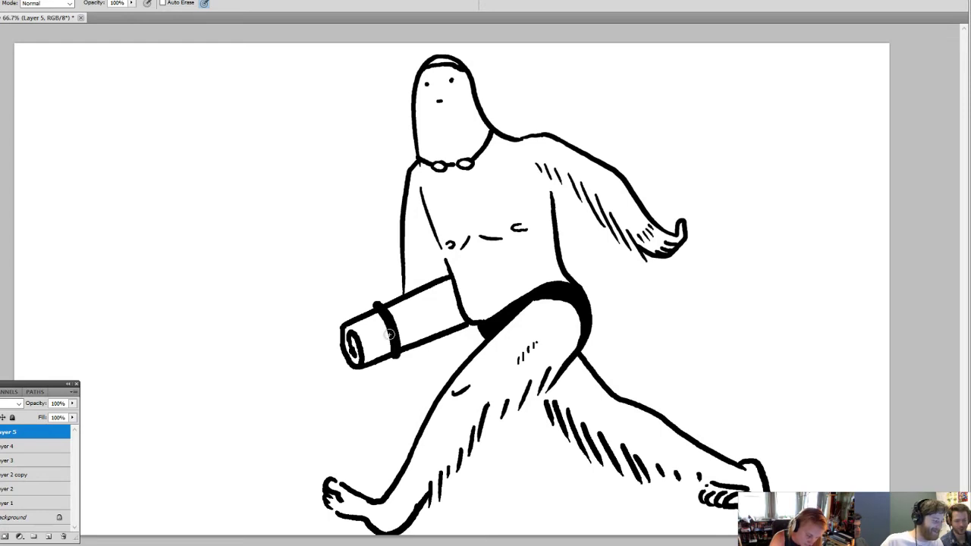
key(ctrl+z)
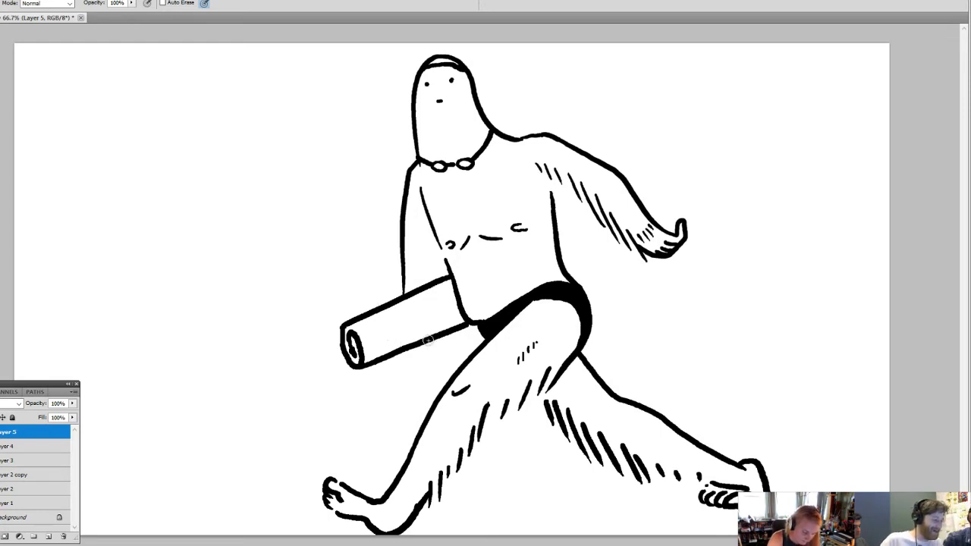
- Draw a hand's fingers gripping the towel roll's lower edge near the hip, erasing the roll's line beneath them
drag(437, 337, 451, 324)
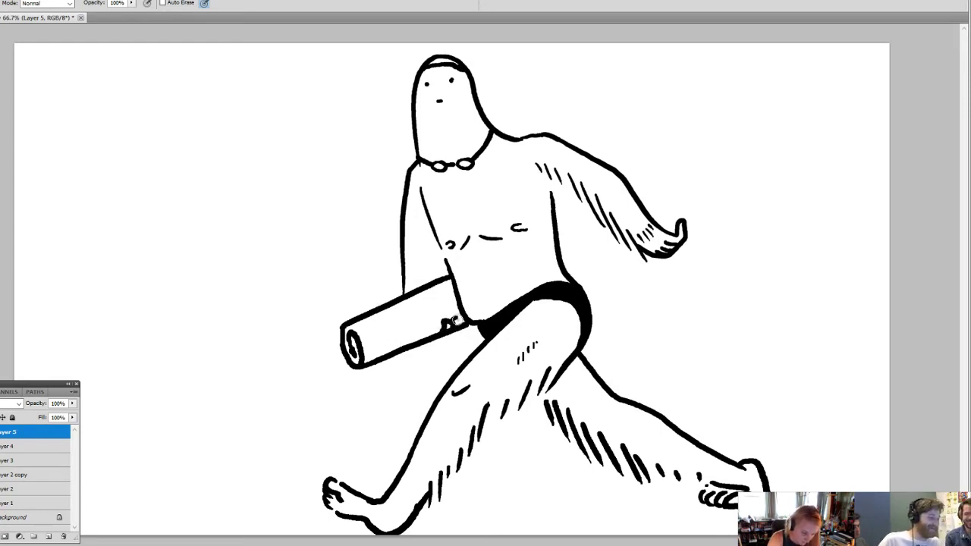
key(e)
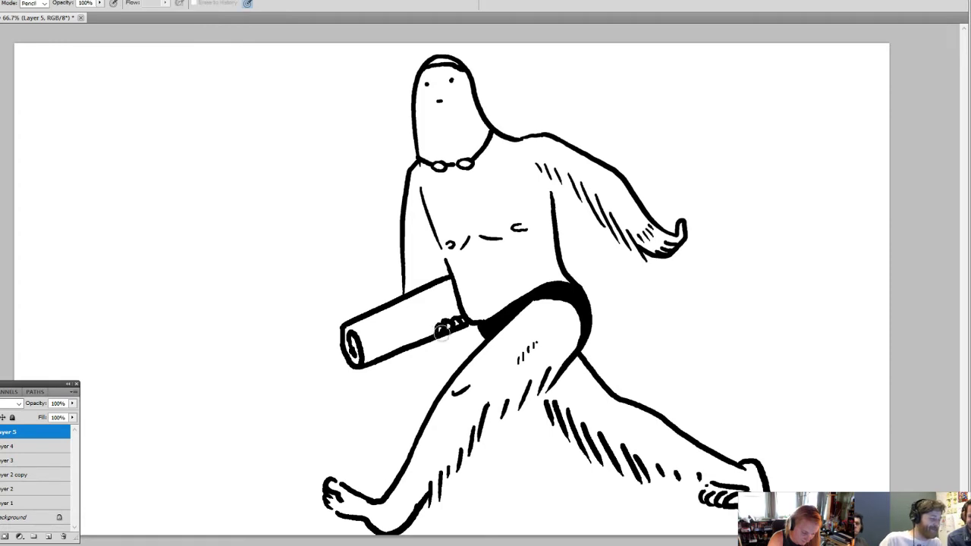
drag(440, 327, 464, 327)
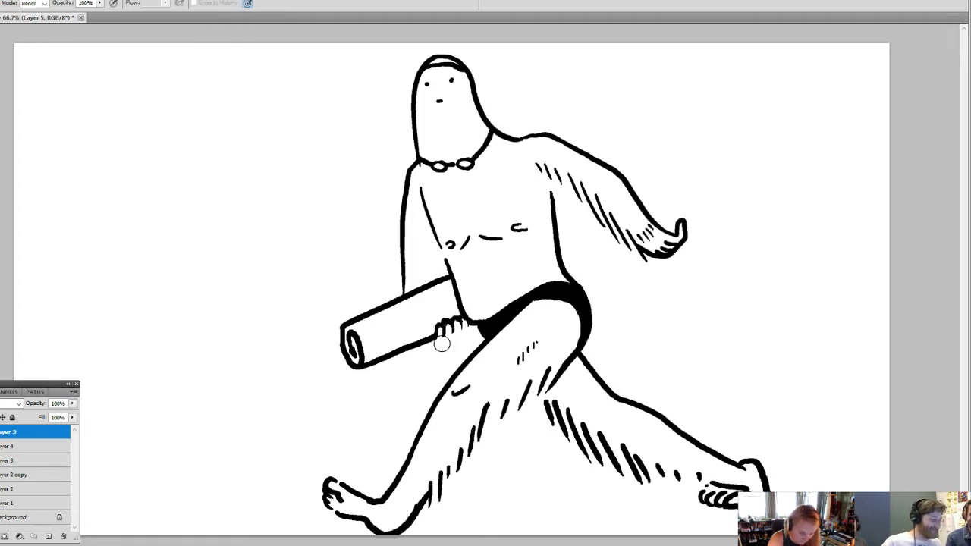
key(b)
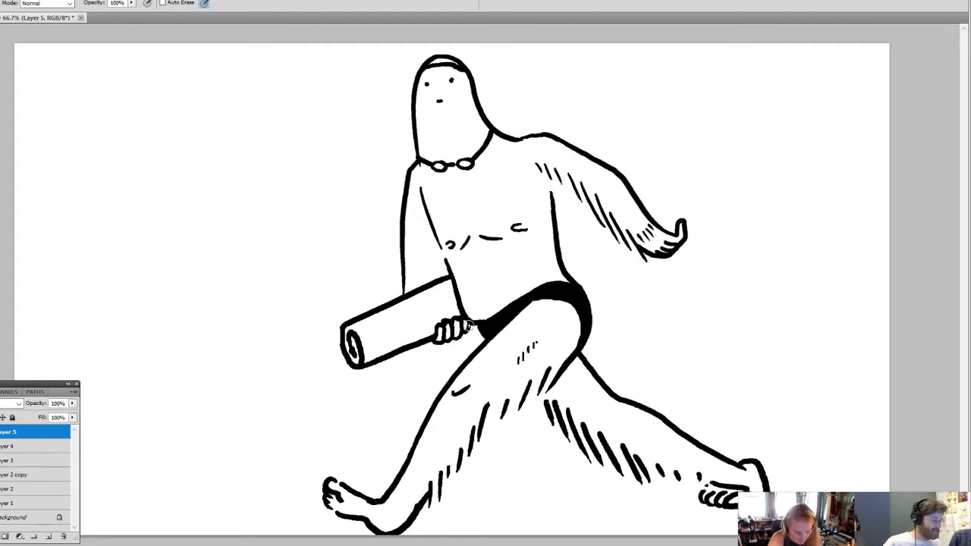
- Erase the front foot's toes, sole and heel, and move the whole figure up slightly
key(e)
mouse_move(337, 497)
mouse_down()
mouse_move(325, 488)
mouse_move(373, 525)
mouse_move(318, 494)
mouse_up()
key(v)
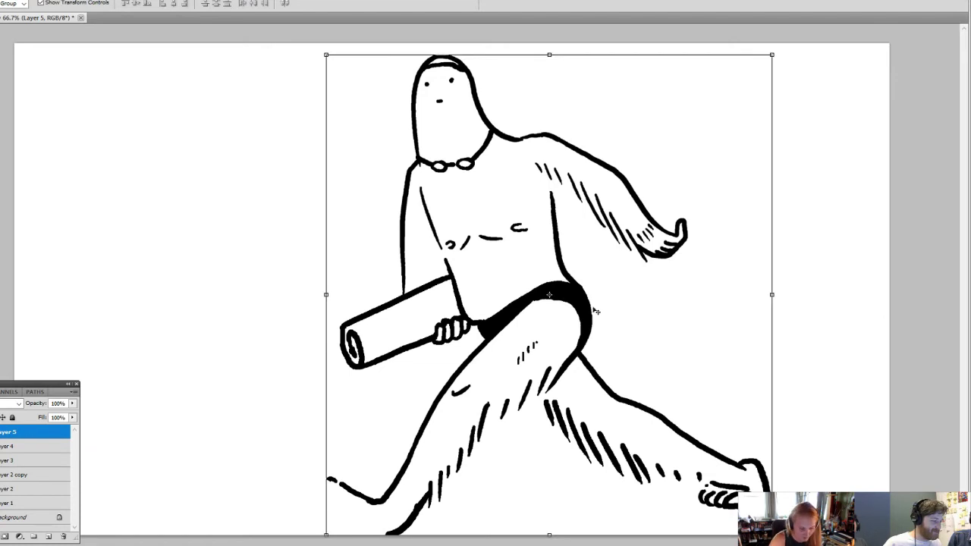
drag(596, 311, 595, 304)
- Redraw the front foot in a flip-flop with a long flat sole and add a matching sandal to the back foot
key(b)
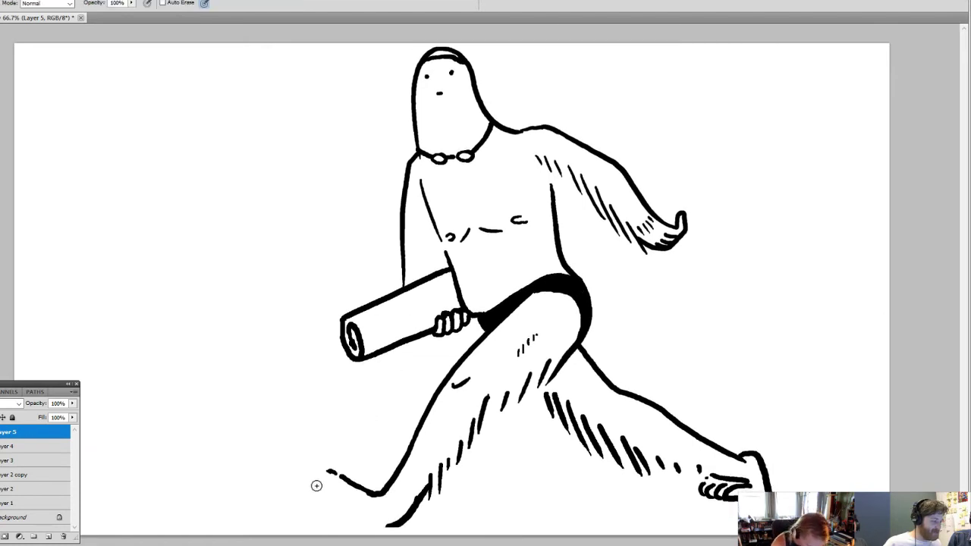
drag(317, 485, 390, 528)
mouse_move(316, 484)
mouse_down()
mouse_move(352, 519)
mouse_move(389, 525)
mouse_up()
drag(323, 486, 378, 528)
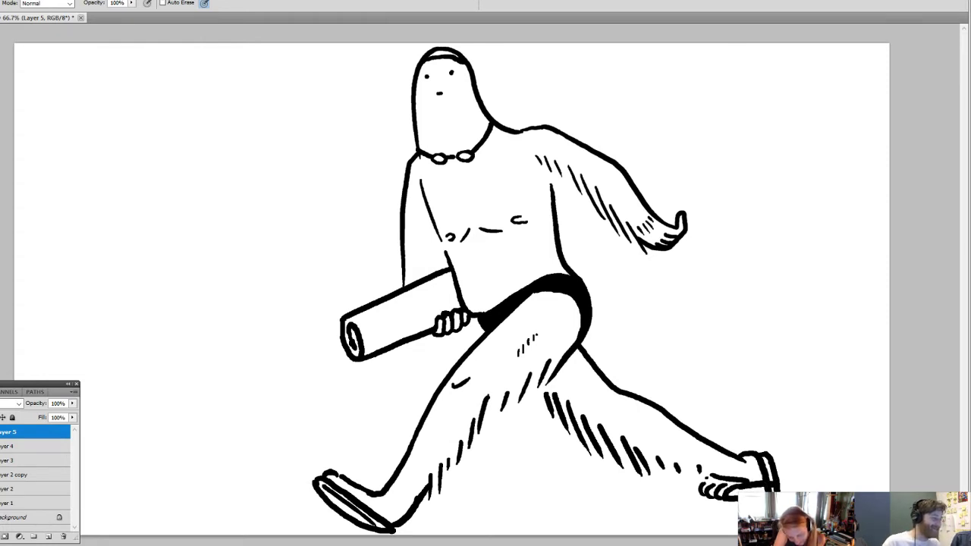
mouse_move(734, 504)
mouse_down()
mouse_move(708, 509)
mouse_move(700, 498)
mouse_up()
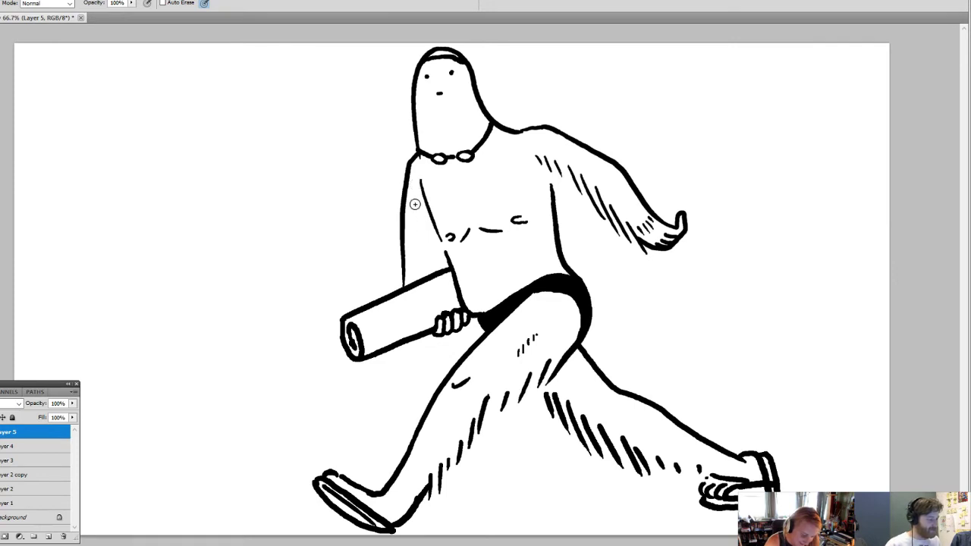
- Hatch the towel-holding arm and replace the outstretched arm's upper hatching with bolder, denser strokes
mouse_move(415, 205)
mouse_down()
mouse_move(418, 233)
mouse_move(438, 243)
mouse_up()
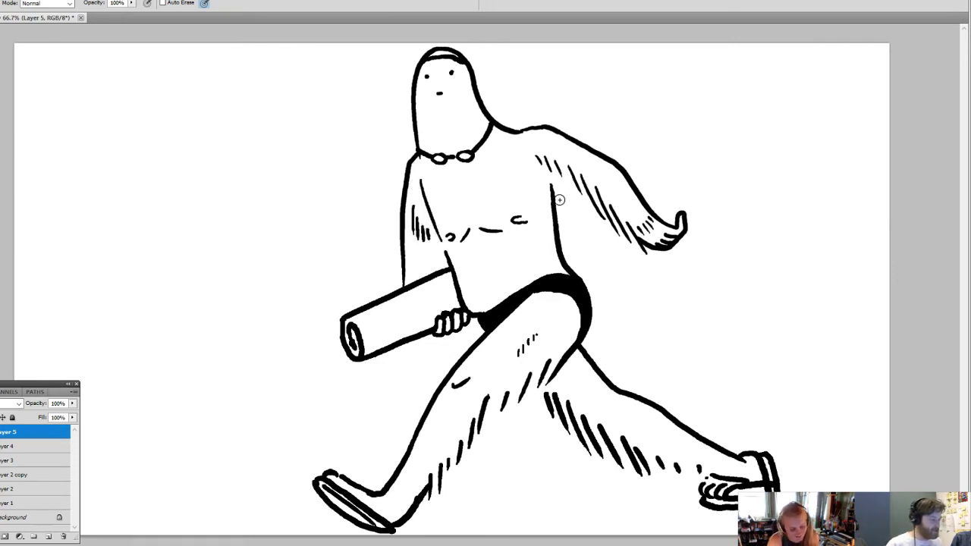
key(e)
drag(538, 160, 580, 199)
key(b)
drag(535, 158, 540, 176)
drag(540, 160, 556, 186)
drag(549, 161, 576, 206)
drag(565, 169, 586, 210)
- Replace the rest of the outstretched arm's hatching toward the wrist with thicker diagonal strokes
key(e)
drag(580, 168, 612, 227)
key(b)
key(e)
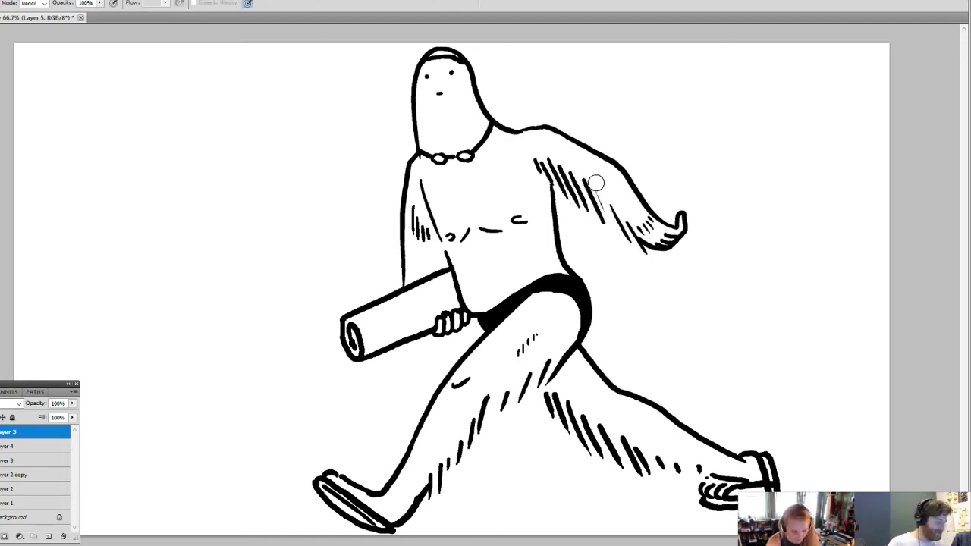
drag(597, 185, 632, 246)
key(b)
key(e)
key(b)
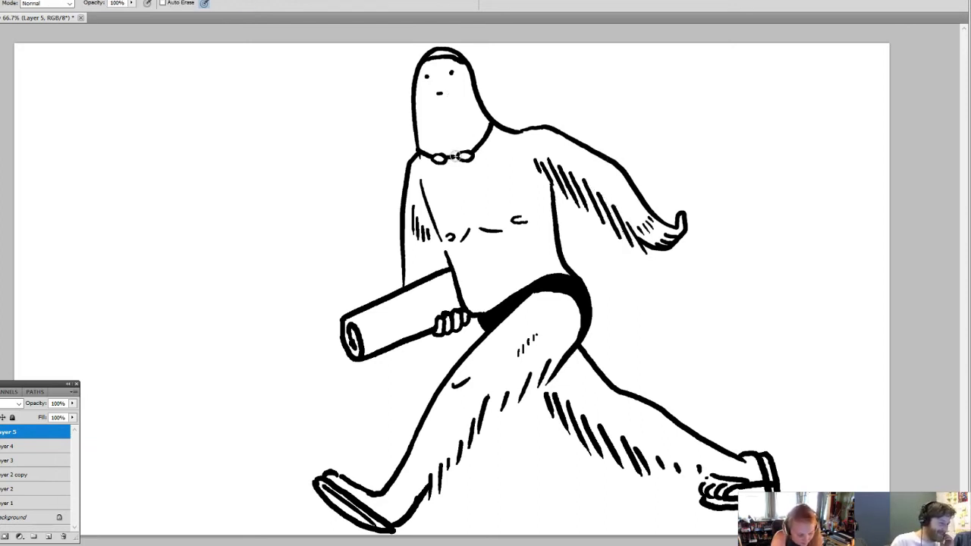
- Add groups of short vertical hatch marks on both sides of the upper chest and on the belly
drag(423, 176, 435, 195)
drag(440, 172, 446, 194)
drag(491, 162, 494, 186)
drag(498, 161, 505, 186)
drag(510, 156, 517, 179)
drag(522, 160, 525, 176)
mouse_move(468, 272)
mouse_down()
mouse_move(468, 284)
mouse_move(483, 284)
mouse_up()
drag(487, 266, 488, 276)
- Reshape the belly line to overhang the briefs, and add short hatch marks on the torso's side and the face
key(e)
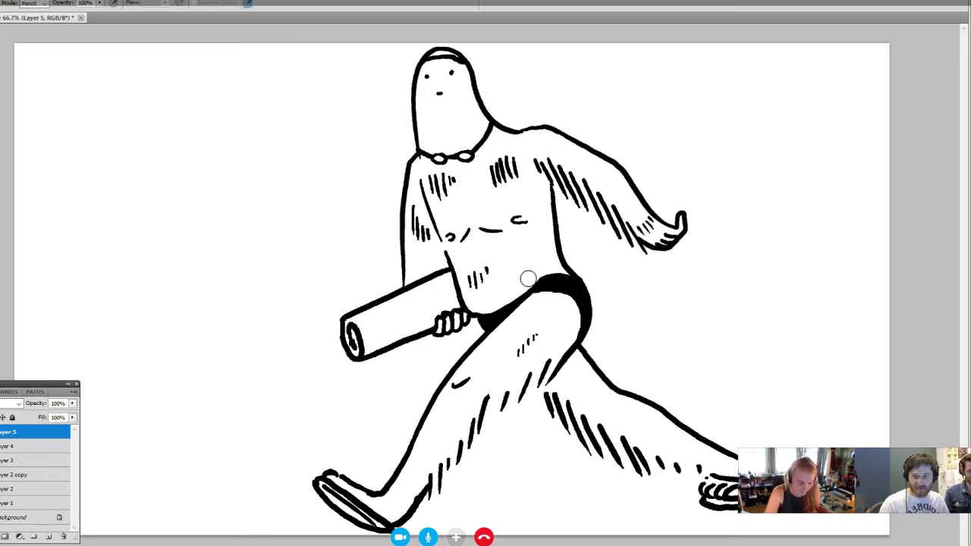
key(b)
key(e)
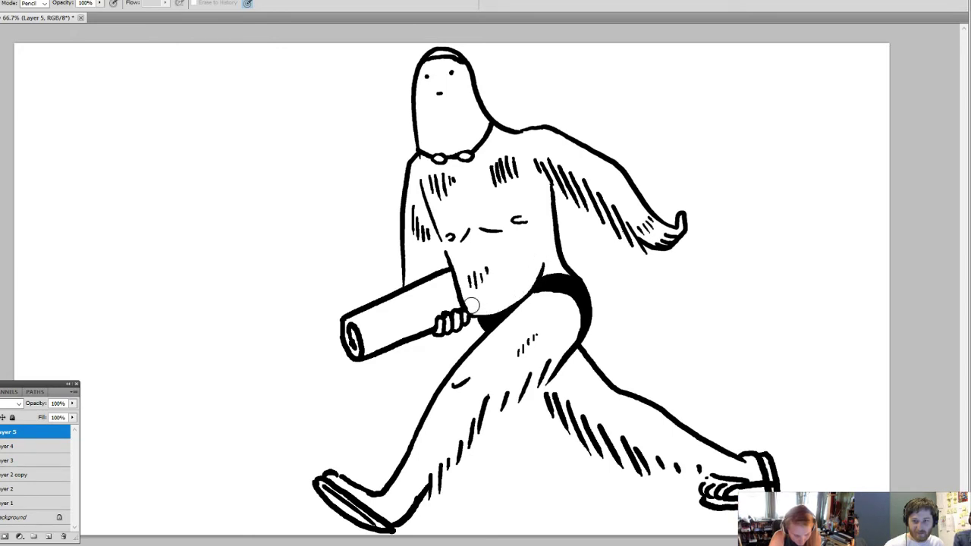
key(b)
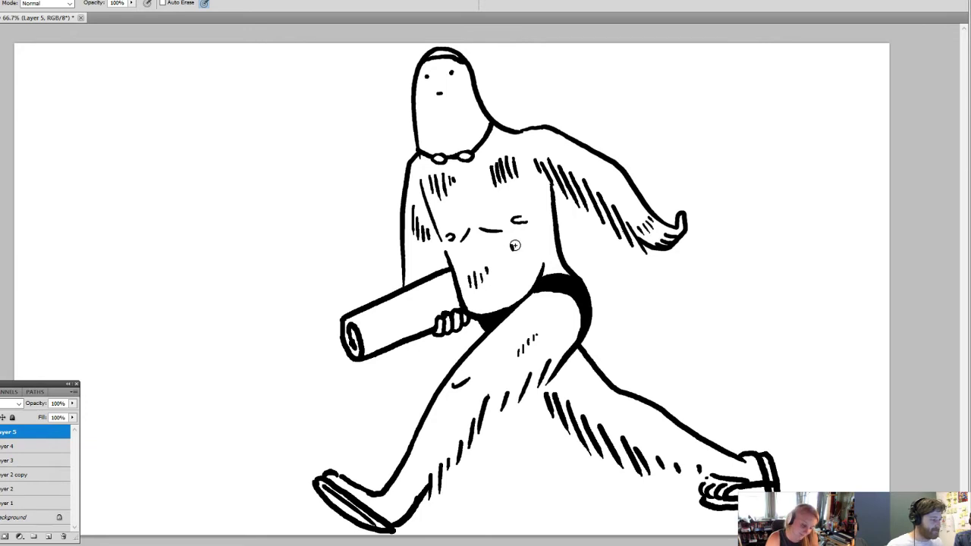
drag(525, 239, 520, 252)
drag(535, 239, 531, 251)
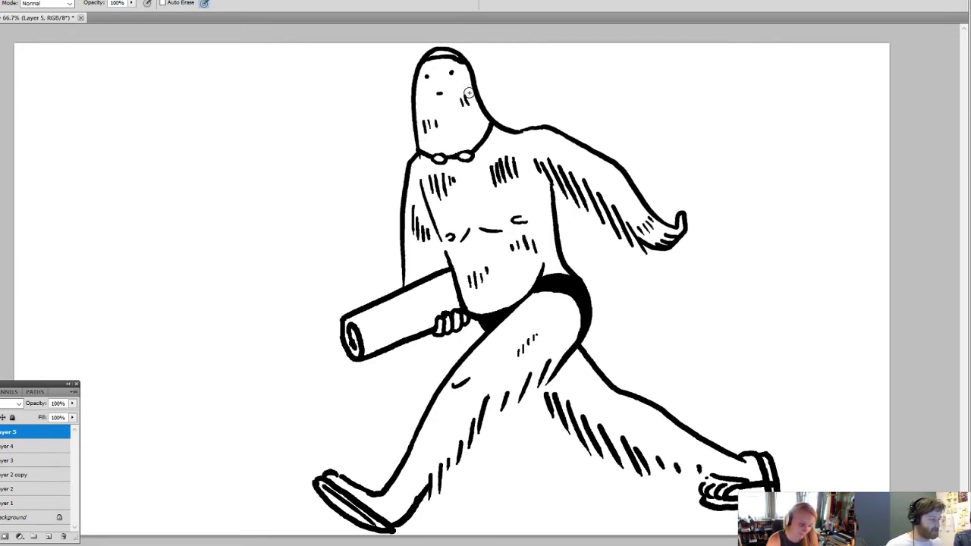
- Erase the outline at the back of the head and replace it with short, ragged diagonal hair strokes
key(e)
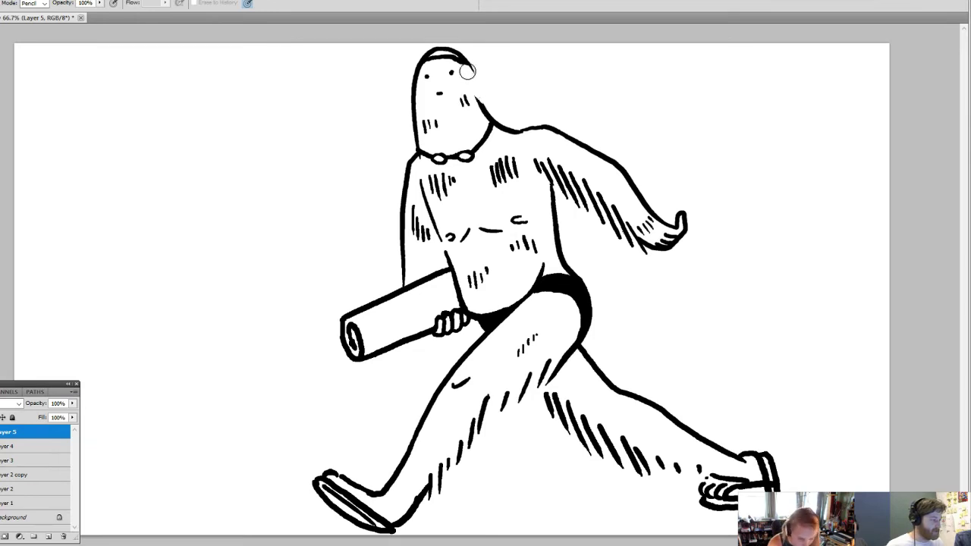
key(b)
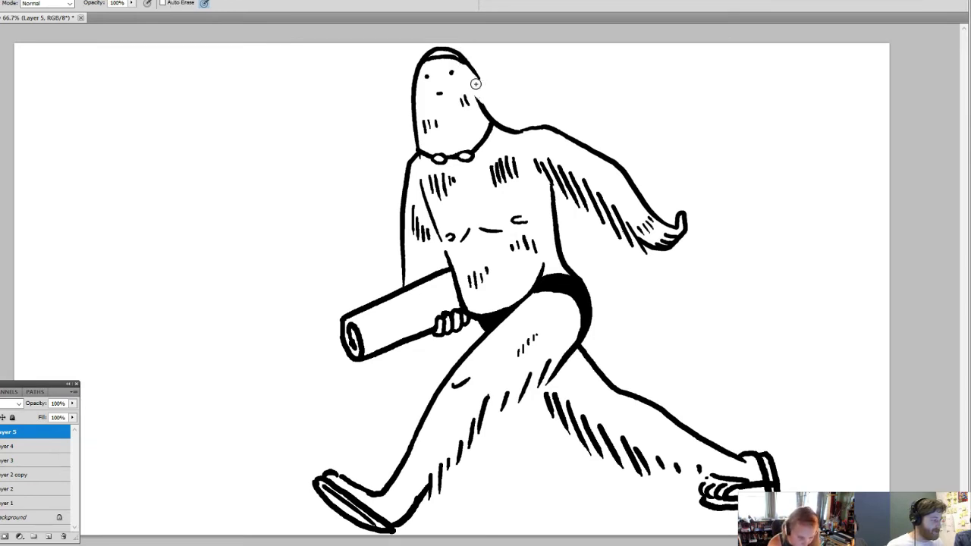
drag(464, 70, 482, 92)
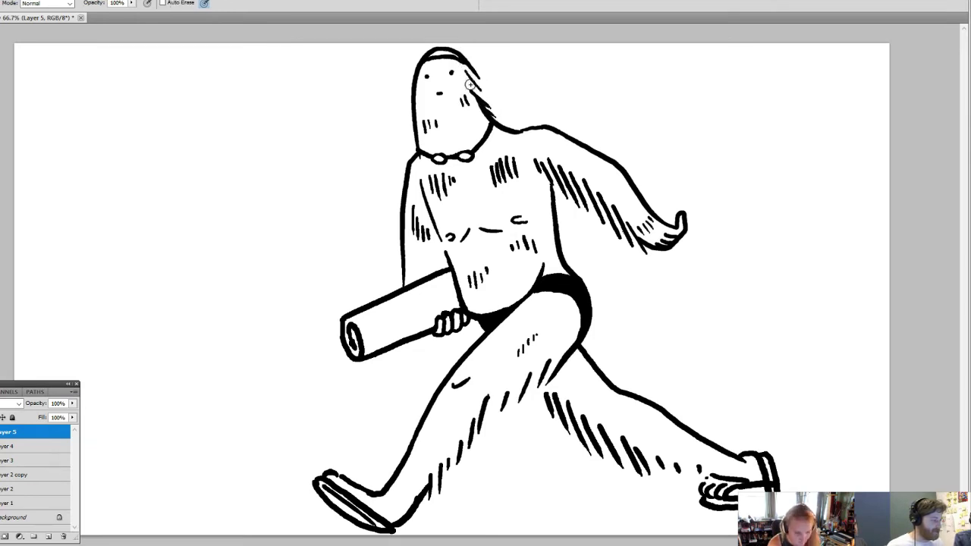
key(e)
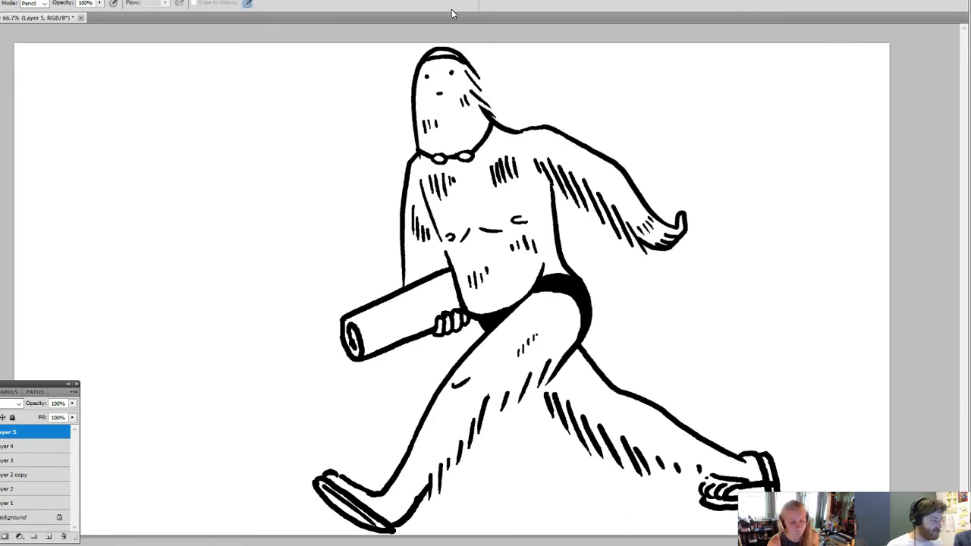
- Draw a thick shoulder strap leading to a bag behind the outstretched arm, and mark a navel on the belly
key(b)
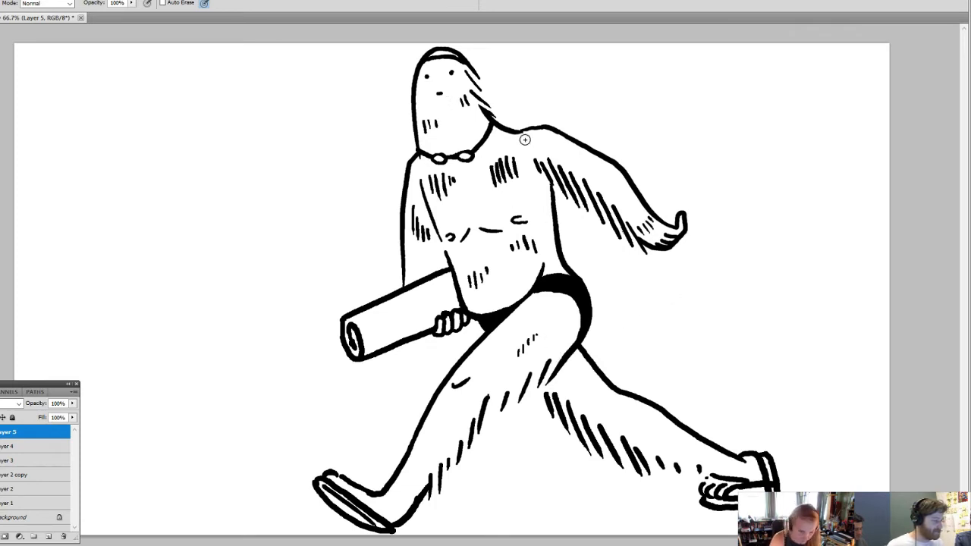
mouse_move(521, 132)
mouse_down()
mouse_move(530, 172)
mouse_move(574, 223)
mouse_move(560, 229)
mouse_move(578, 236)
mouse_move(594, 225)
mouse_move(575, 233)
mouse_move(632, 291)
mouse_move(667, 259)
mouse_up()
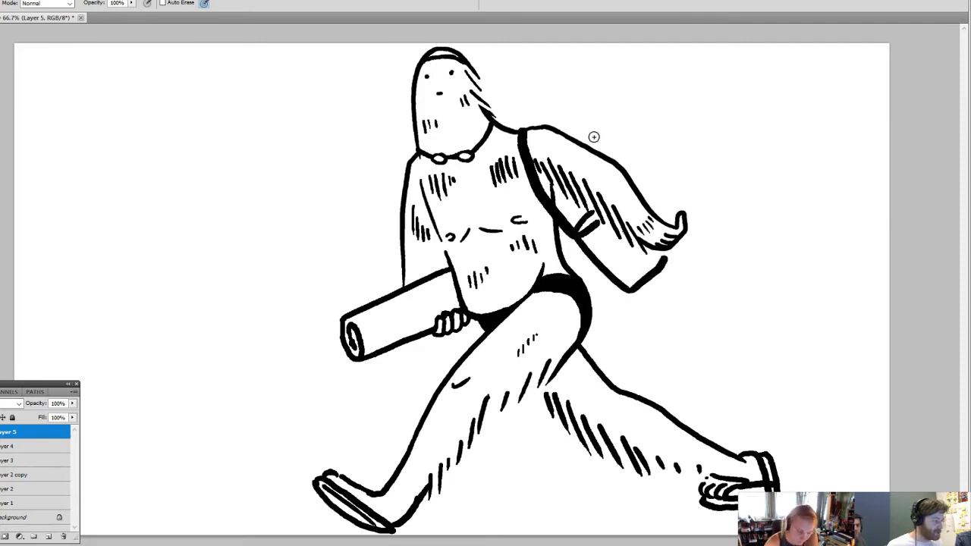
key(e)
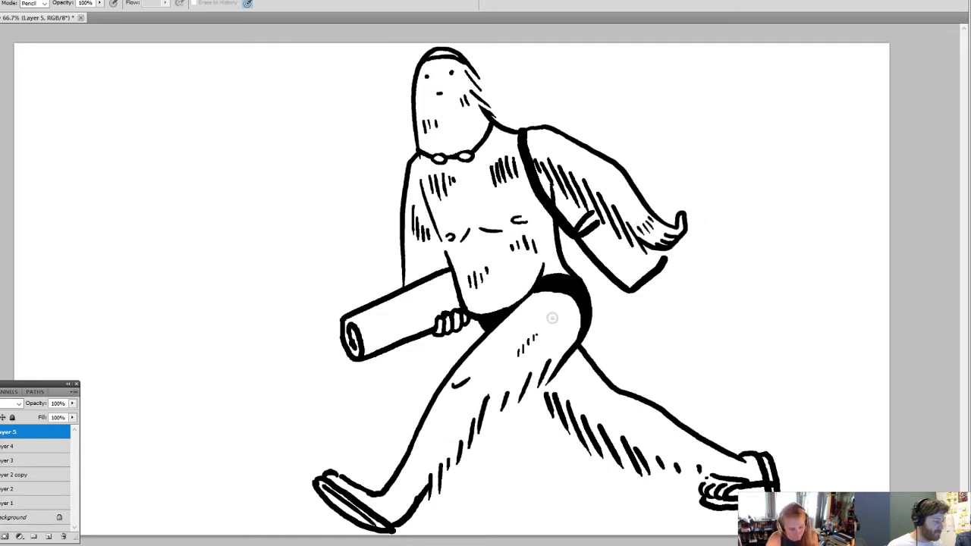
key(b)
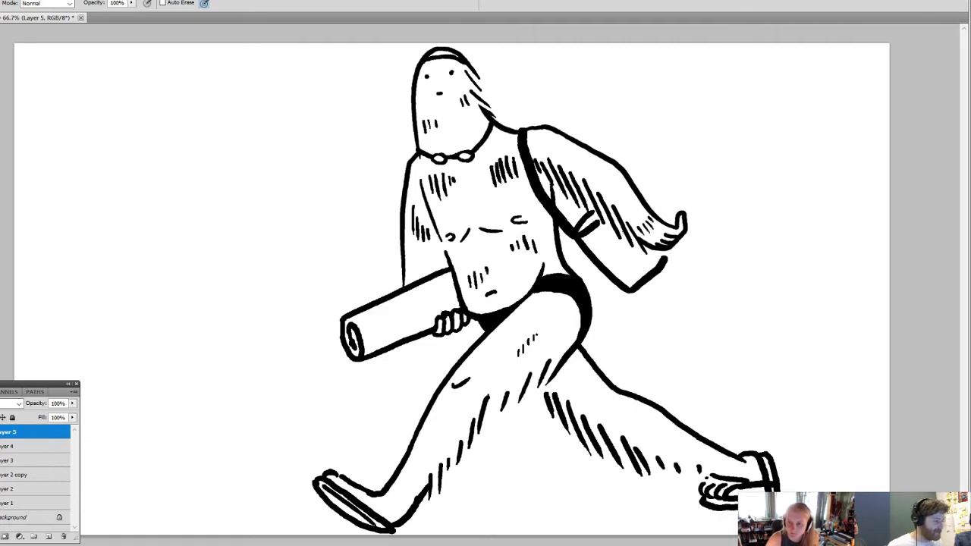
key(z)
key(b)
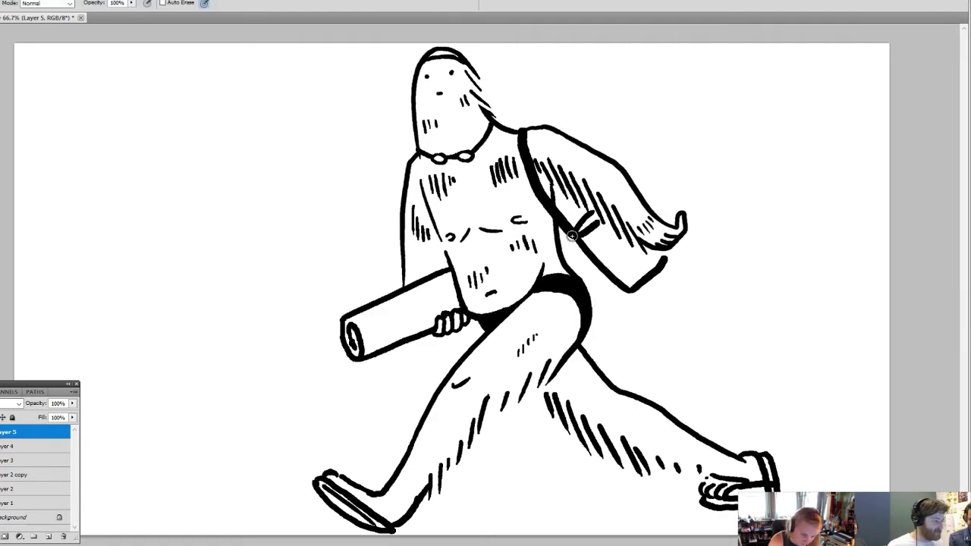
- Draw a black bikini top with two shoulder straps, filled triangular cups and a band across the chest
mouse_move(497, 138)
mouse_down()
mouse_move(499, 232)
mouse_move(522, 227)
mouse_move(515, 215)
mouse_up()
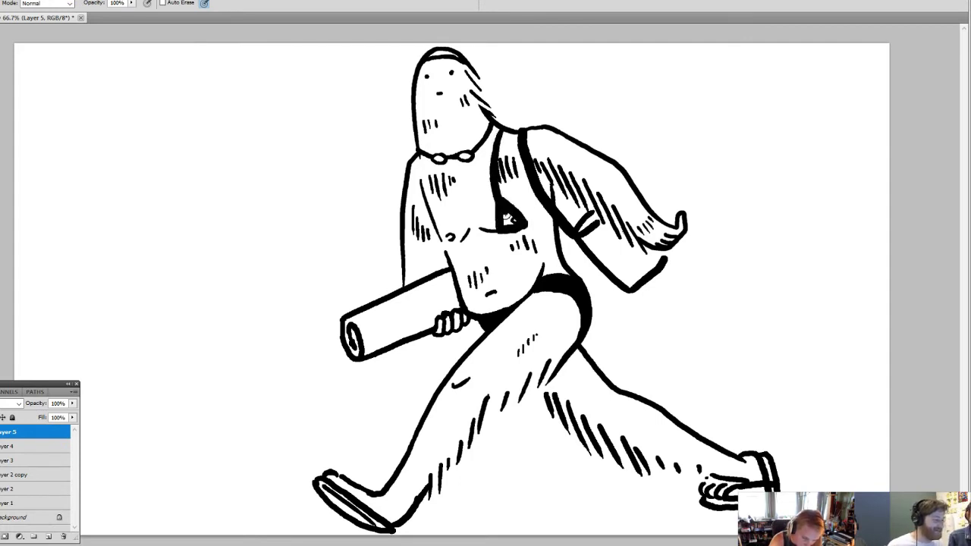
mouse_move(425, 159)
mouse_down()
mouse_move(446, 246)
mouse_move(461, 243)
mouse_move(419, 166)
mouse_up()
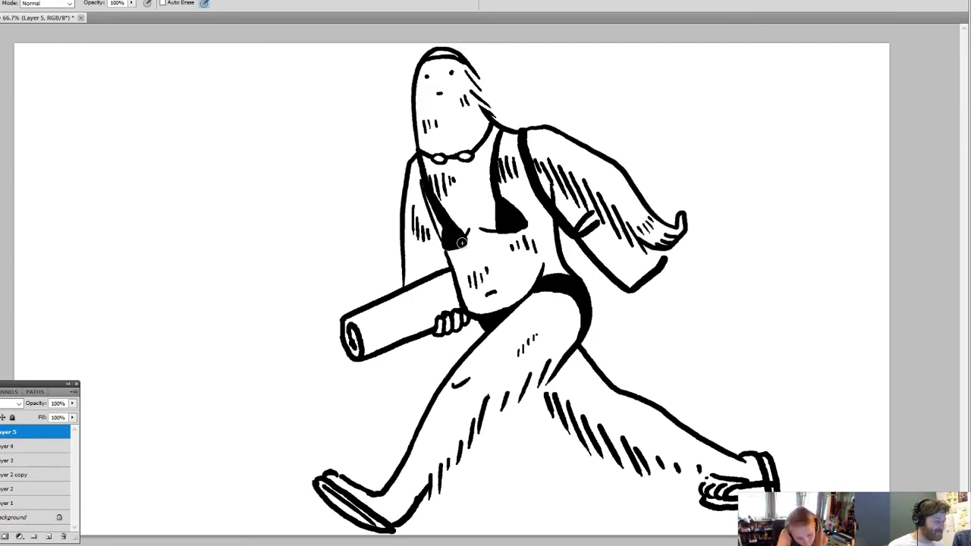
mouse_move(461, 242)
mouse_down()
mouse_move(546, 212)
mouse_move(553, 194)
mouse_up()
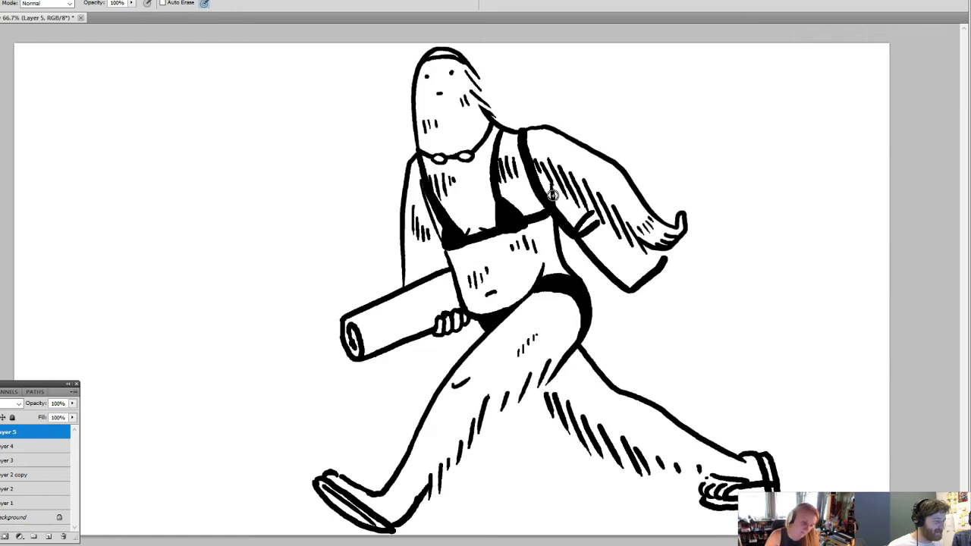
- Move the whole figure slightly to the left and add a curved detail line beside the towel roll's spiral end
key(v)
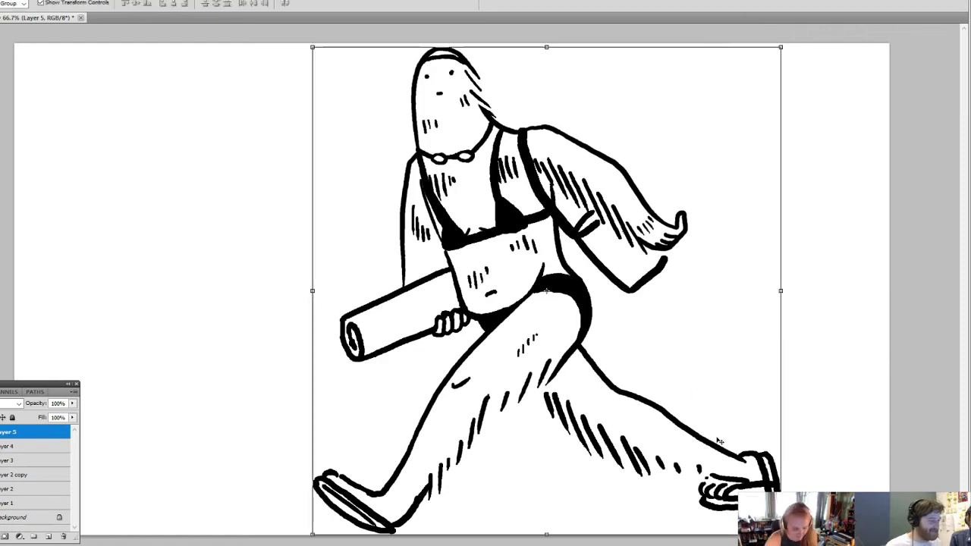
drag(717, 449, 689, 452)
key(b)
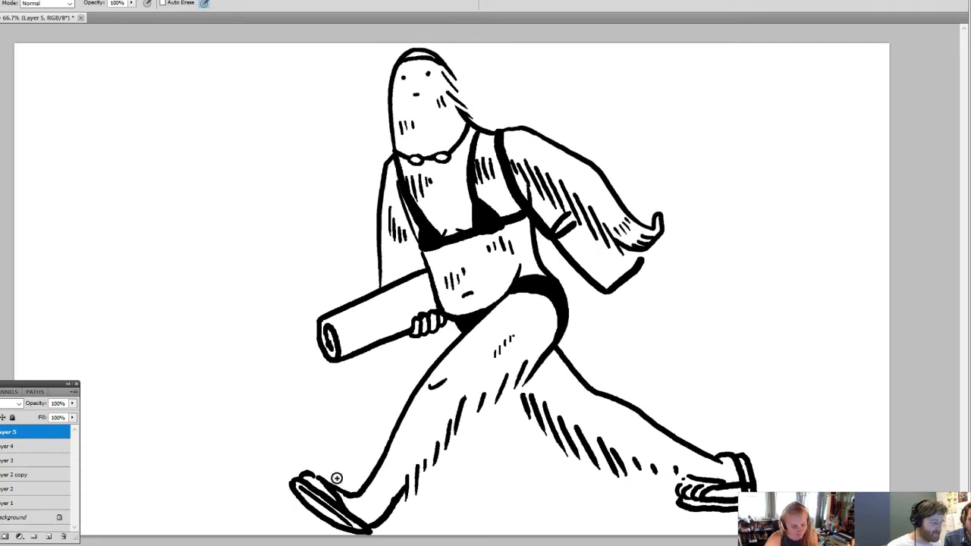
drag(334, 321, 341, 341)
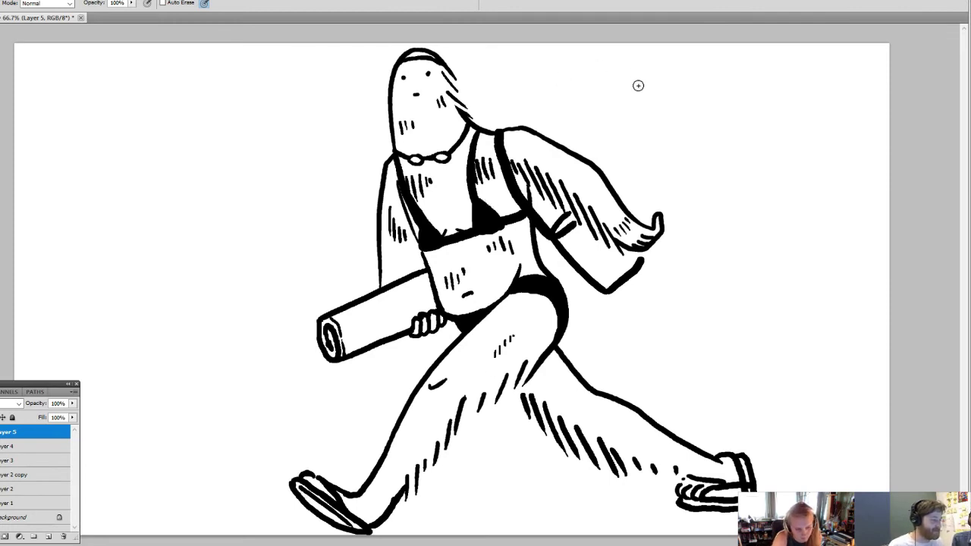
- Hand-letter "It's not a pool party?" on two lines in the empty area above the outstretched arm
mouse_move(643, 89)
mouse_down()
mouse_move(644, 69)
mouse_move(659, 88)
mouse_up()
drag(653, 75, 665, 75)
mouse_move(676, 76)
mouse_down()
mouse_move(669, 86)
mouse_move(664, 68)
mouse_move(705, 87)
mouse_up()
drag(706, 80, 717, 86)
drag(730, 76, 730, 75)
mouse_move(746, 60)
mouse_down()
mouse_move(749, 89)
mouse_move(760, 66)
mouse_move(787, 85)
mouse_up()
mouse_move(634, 112)
mouse_down()
mouse_move(637, 129)
mouse_move(642, 121)
mouse_up()
drag(660, 108, 712, 136)
mouse_move(713, 113)
mouse_down()
mouse_move(748, 119)
mouse_move(767, 101)
mouse_move(758, 121)
mouse_up()
mouse_move(750, 106)
mouse_down()
mouse_move(774, 105)
mouse_move(765, 122)
mouse_up()
mouse_move(777, 106)
mouse_down()
mouse_move(760, 148)
mouse_move(786, 121)
mouse_up()
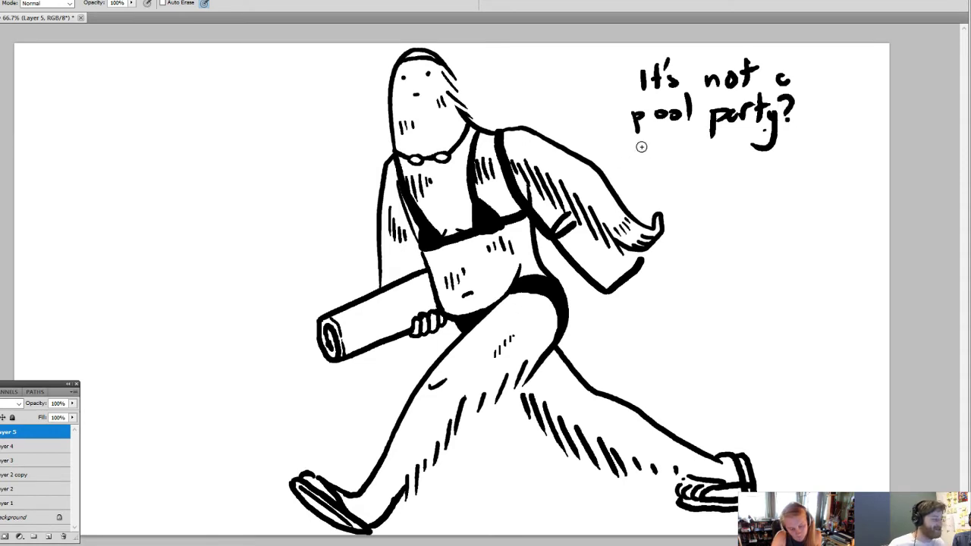
- Hand-letter "Whelp. Time to go" on two more lines beneath the pool party question
mouse_move(642, 144)
mouse_down()
mouse_move(639, 168)
mouse_move(654, 166)
mouse_move(661, 145)
mouse_move(665, 168)
mouse_up()
drag(666, 158, 687, 164)
drag(692, 138, 698, 179)
drag(698, 152, 748, 138)
click(718, 157)
mouse_move(738, 139)
mouse_down()
mouse_move(737, 169)
mouse_move(765, 157)
mouse_move(806, 153)
mouse_move(807, 162)
mouse_up()
drag(801, 149, 827, 152)
drag(721, 185, 707, 213)
drag(737, 185, 734, 186)
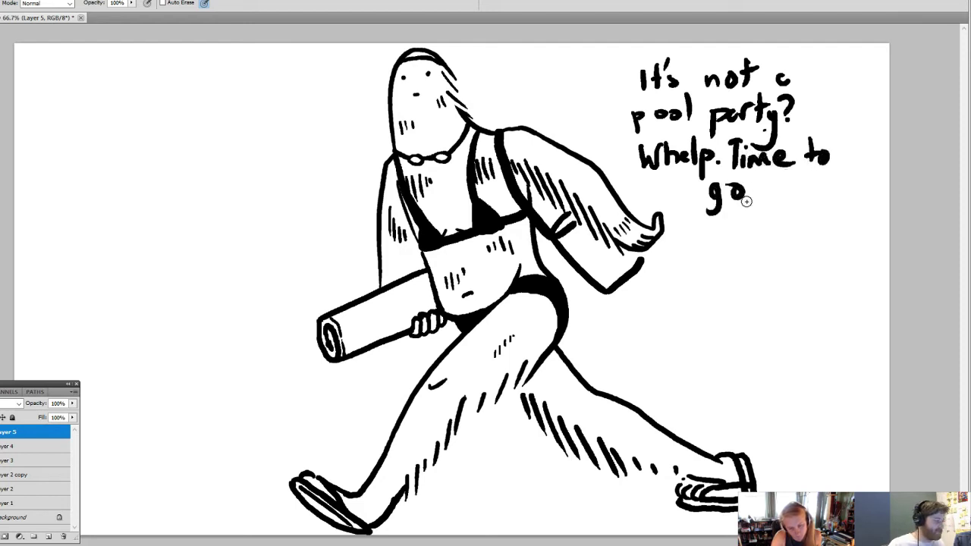
- Put a period after "go" and draw an open speech balloon with a pointed tail around the lettering
click(753, 197)
mouse_move(599, 121)
mouse_down()
mouse_move(622, 152)
mouse_move(627, 46)
mouse_up()
drag(629, 171, 629, 191)
mouse_move(677, 228)
mouse_down()
mouse_move(800, 220)
mouse_move(825, 202)
mouse_up()
drag(847, 135, 824, 204)
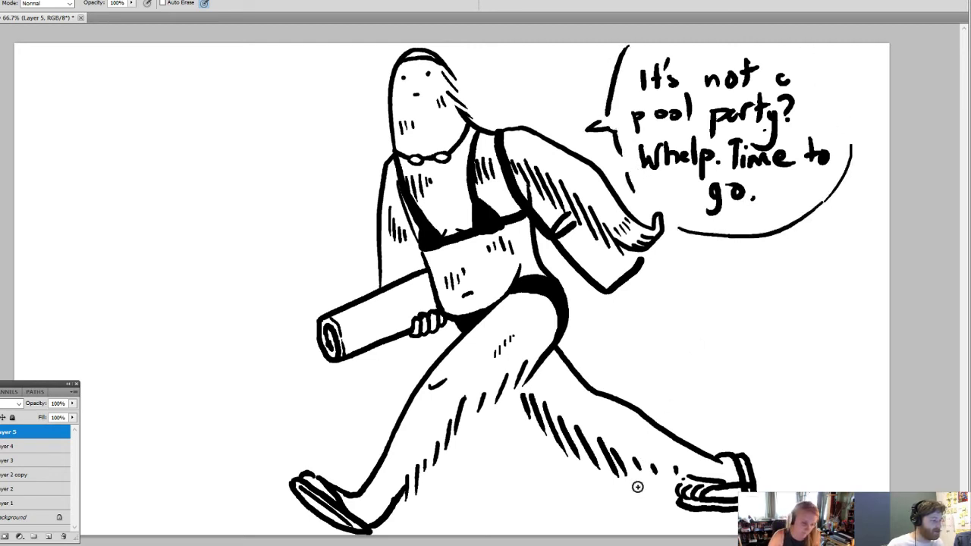
key(v)
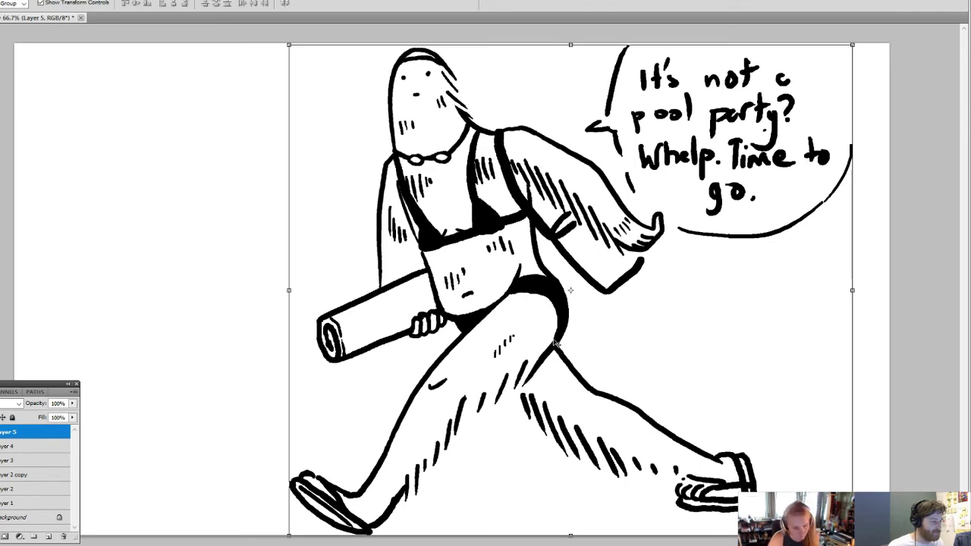
key(b)
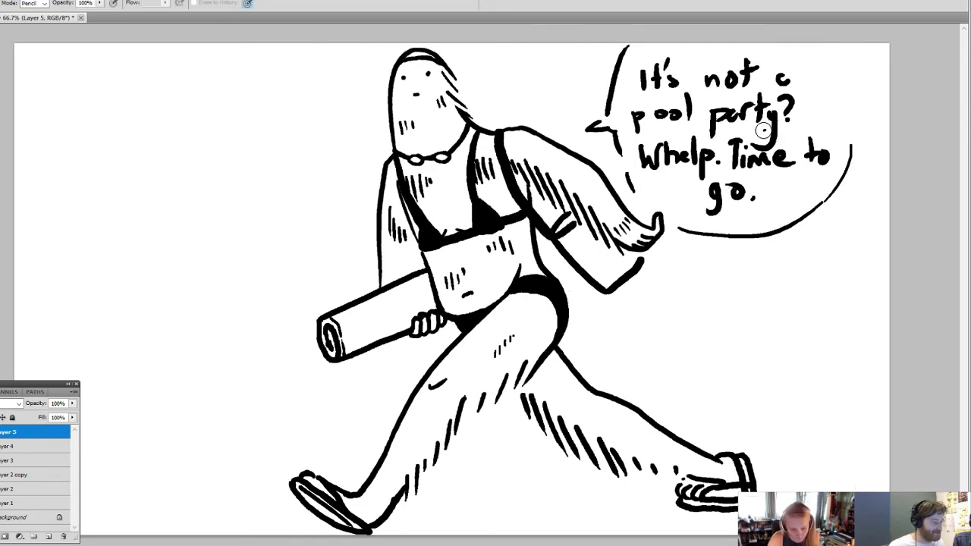
key(v)
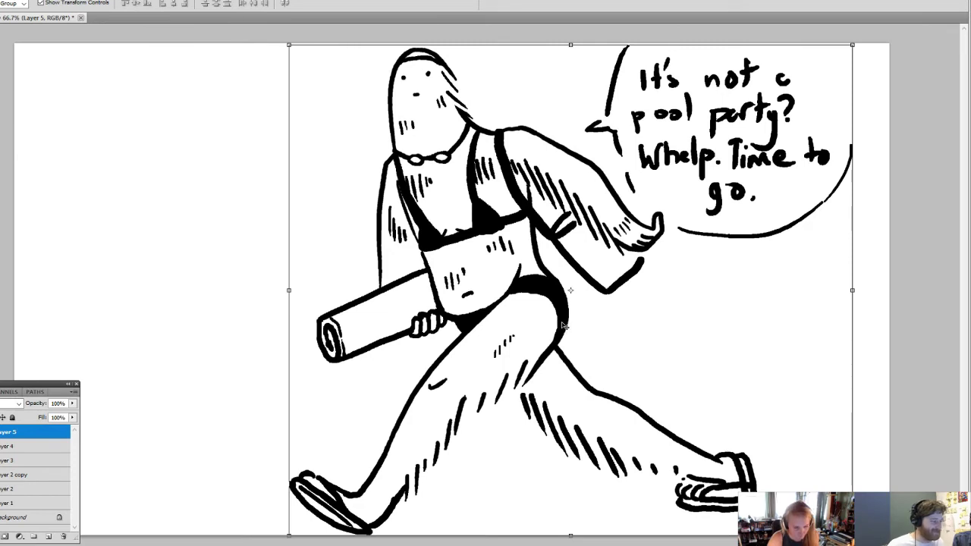
click(288, 295)
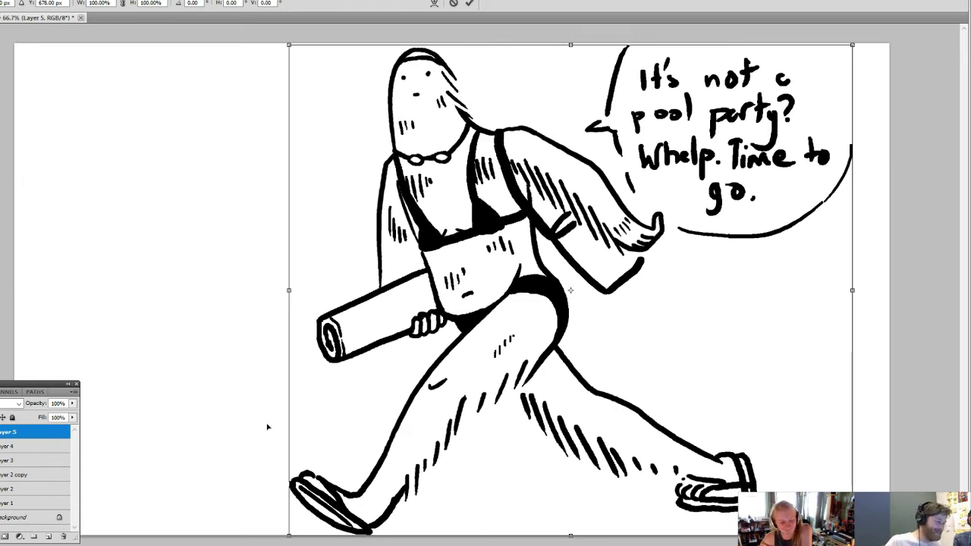
key(Return)
- Lasso the speech balloon with its lettering, cut and paste it onto a separate layer, and hide that layer
drag(256, 80, 577, 102)
click(425, 201)
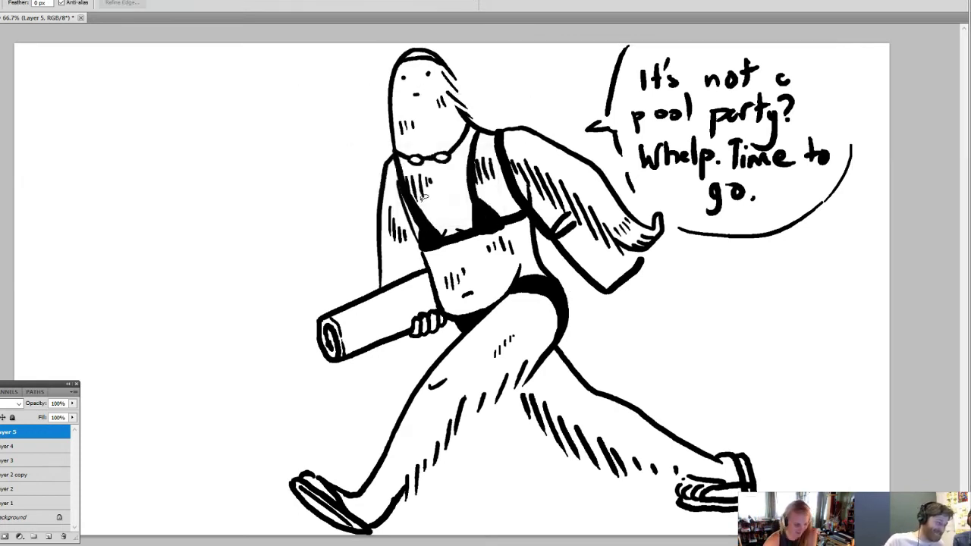
mouse_move(597, 33)
mouse_down()
mouse_move(580, 128)
mouse_move(642, 201)
mouse_move(660, 196)
mouse_move(685, 260)
mouse_move(807, 274)
mouse_move(881, 154)
mouse_move(848, 38)
mouse_up()
key(v)
key(ctrl+x)
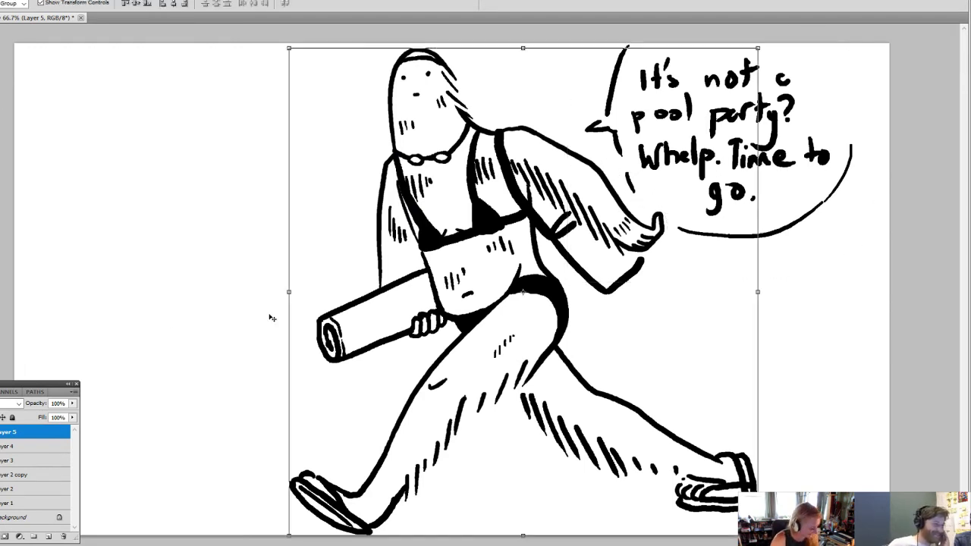
key(ctrl+v)
drag(486, 349, 759, 200)
click(1, 432)
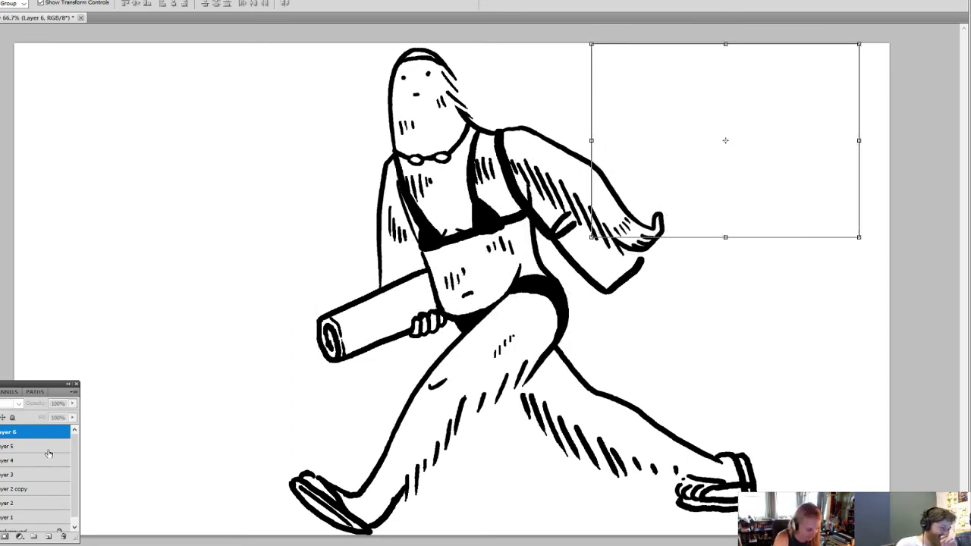
- Try flipping the figure on Layer 5 horizontally, tilting it and shifting it partly off the canvas's right edge
click(48, 449)
click(290, 291)
right_click(379, 306)
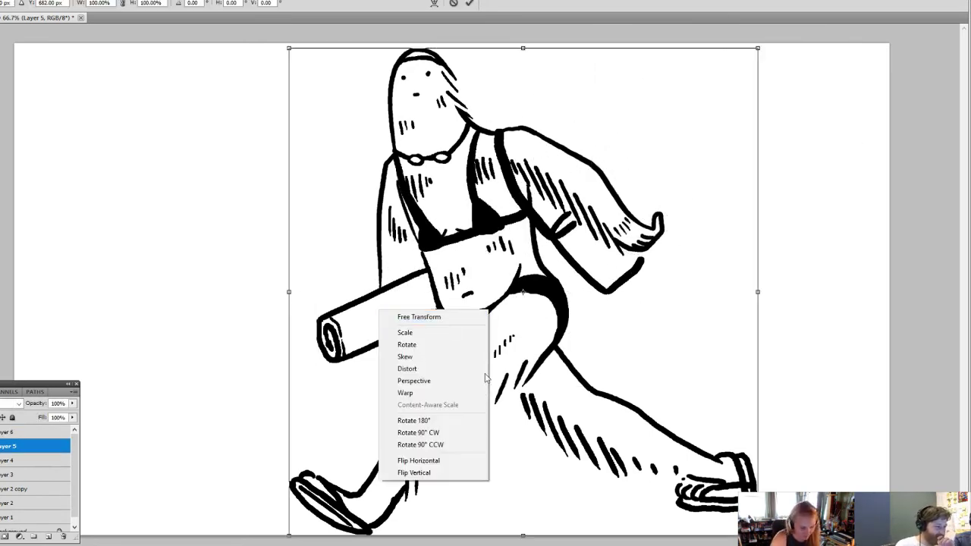
click(456, 461)
drag(589, 353, 969, 343)
drag(663, 376, 733, 430)
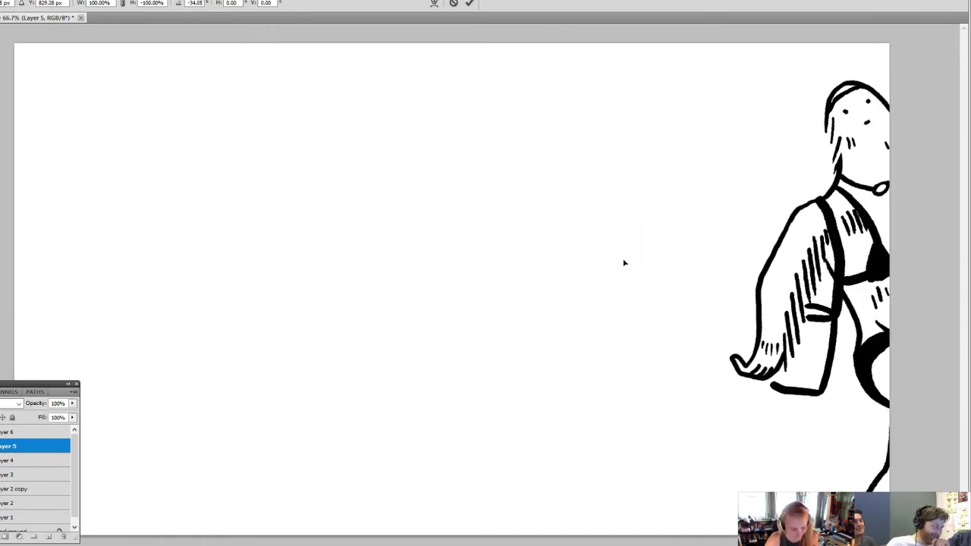
drag(625, 262, 509, 304)
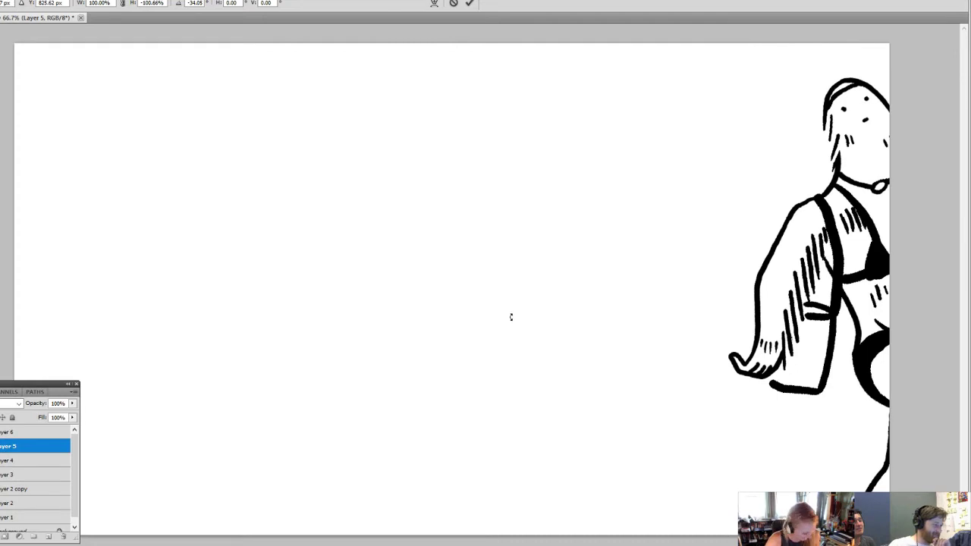
key(Return)
key(ctrl+z)
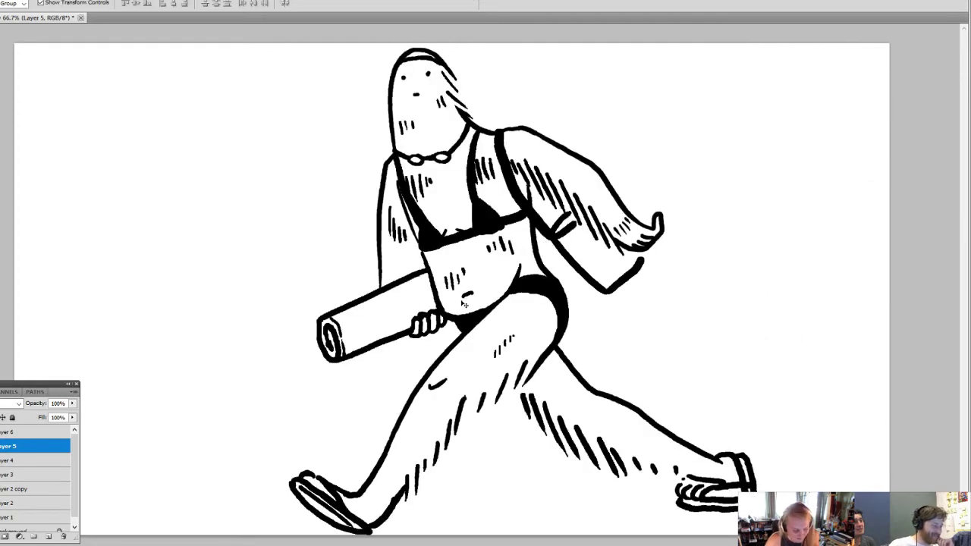
- Try moving the figure past the canvas's left edge with a 61.20° rotation, and undo the changes
drag(515, 270, 114, 255)
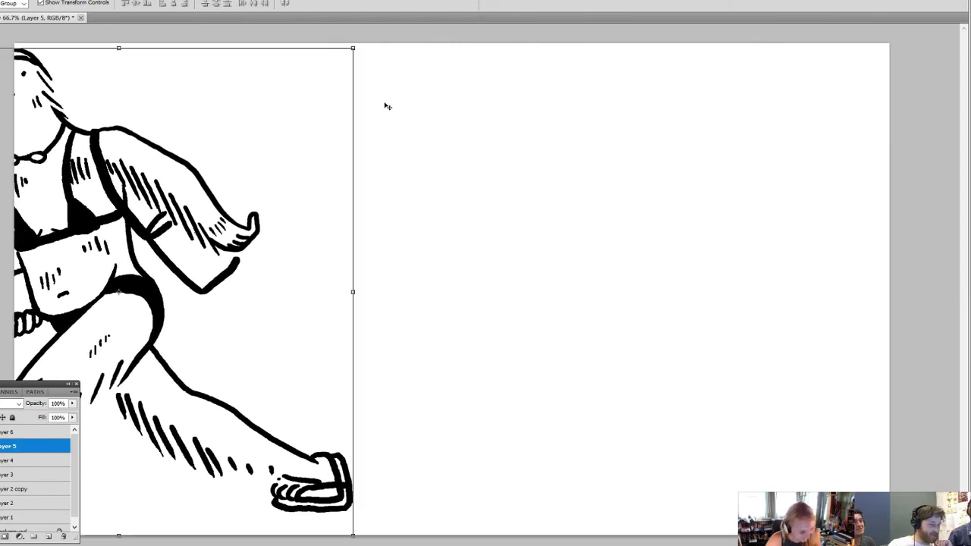
drag(370, 50, 326, 402)
drag(120, 318, 10, 317)
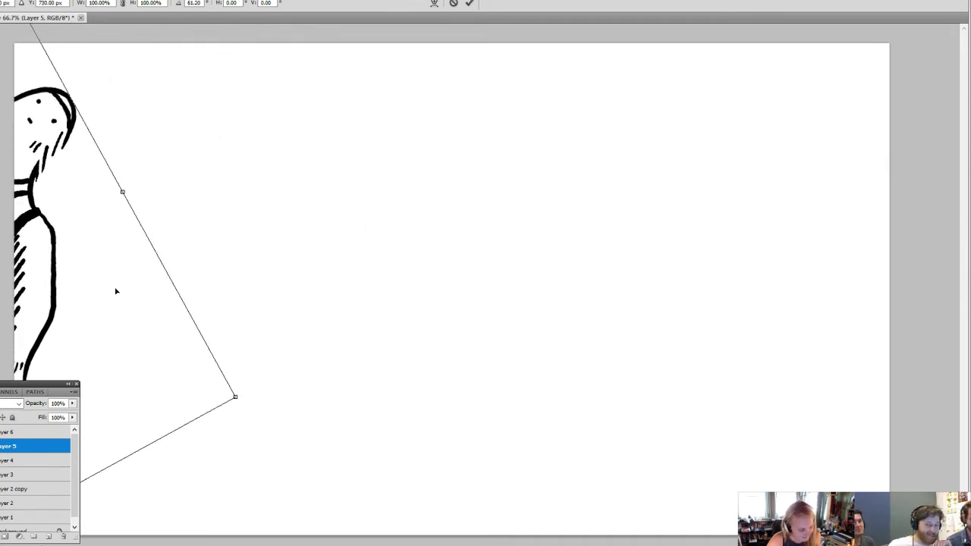
drag(116, 290, 0, 301)
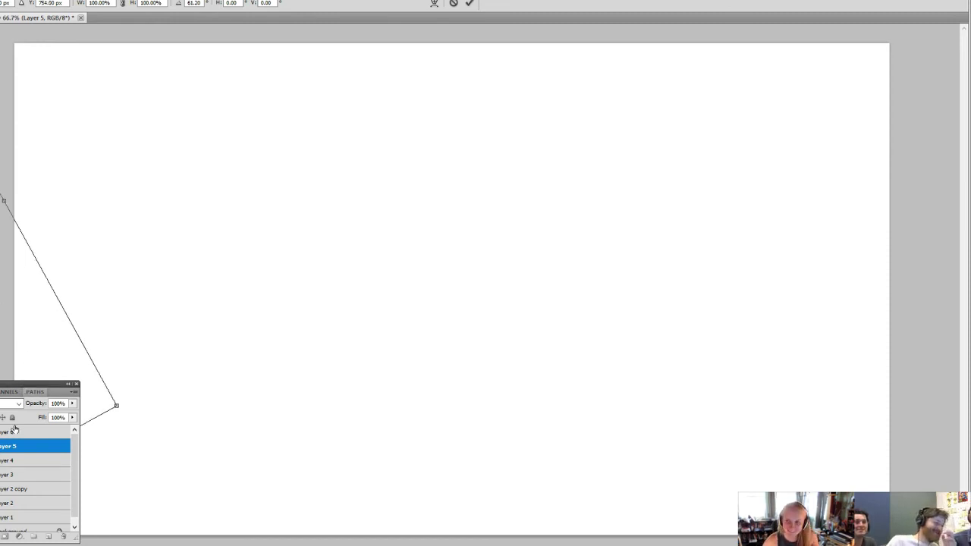
key(Return)
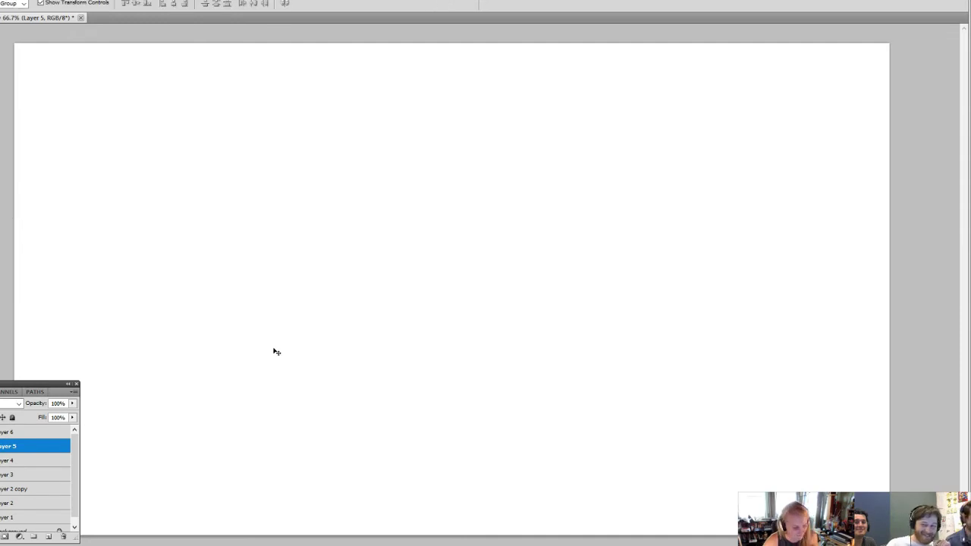
key(ctrl+alt+z)
key(ctrl+alt+z)
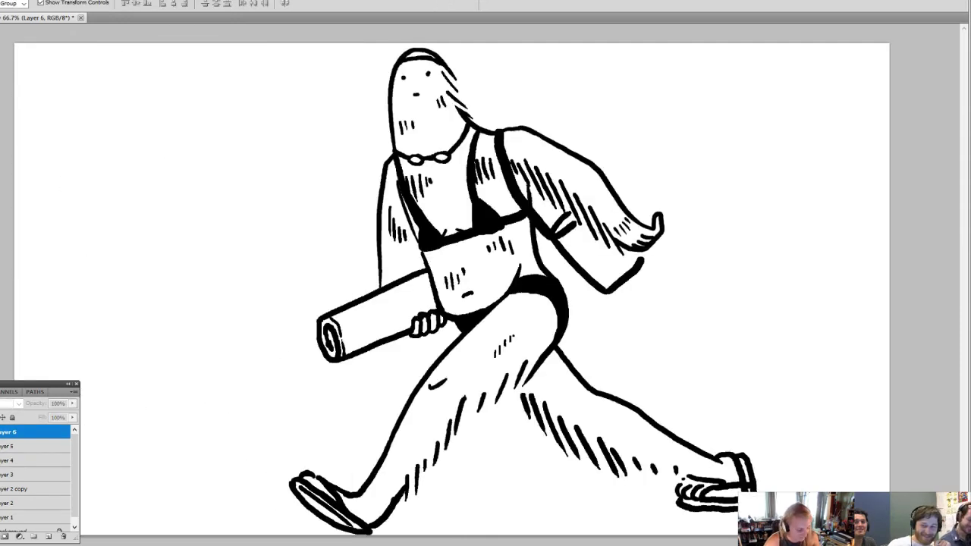
- Add a new layer beneath the figure's line art and set its opacity to 20%
click(18, 461)
click(52, 538)
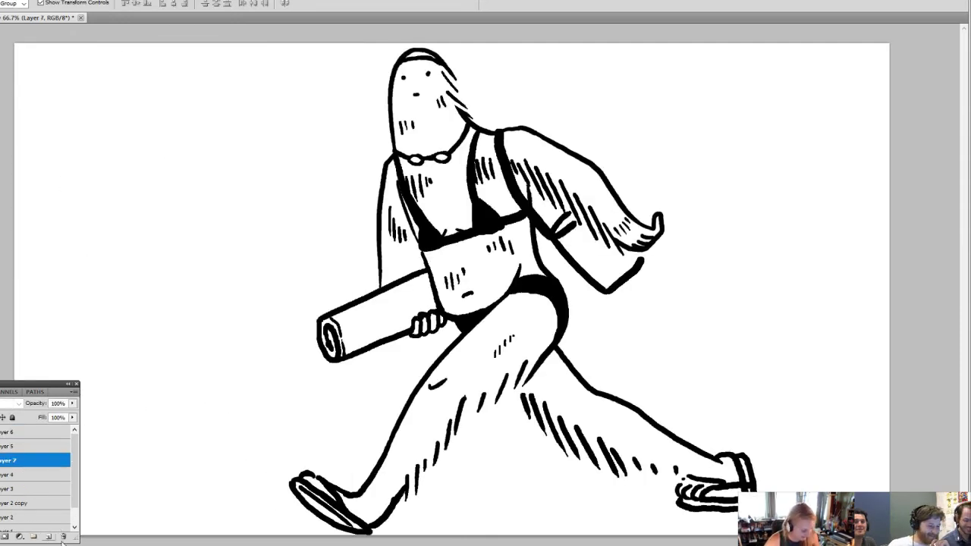
key(b)
drag(37, 404, 0, 420)
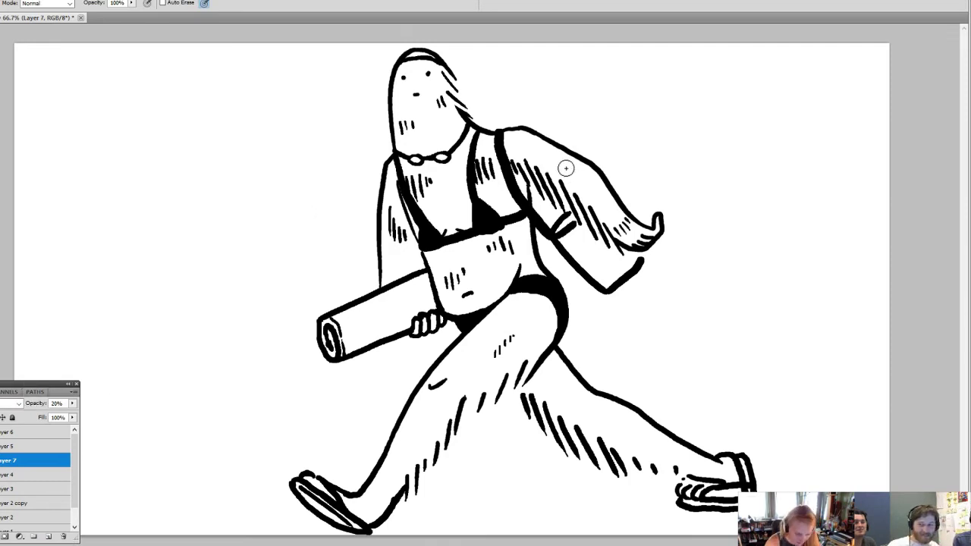
- Shade the figure's face, neck and both forearms flat grey, leaving the upper arms and torso white
mouse_move(566, 165)
mouse_down()
mouse_move(566, 156)
mouse_move(548, 171)
mouse_move(563, 166)
mouse_move(570, 190)
mouse_move(577, 174)
mouse_move(599, 208)
mouse_move(594, 187)
mouse_move(630, 226)
mouse_move(650, 234)
mouse_move(657, 220)
mouse_up()
mouse_move(469, 133)
mouse_down()
mouse_move(454, 166)
mouse_move(414, 173)
mouse_move(401, 139)
mouse_move(410, 62)
mouse_move(433, 158)
mouse_move(437, 88)
mouse_move(421, 76)
mouse_move(444, 139)
mouse_move(434, 74)
mouse_move(455, 134)
mouse_move(424, 165)
mouse_up()
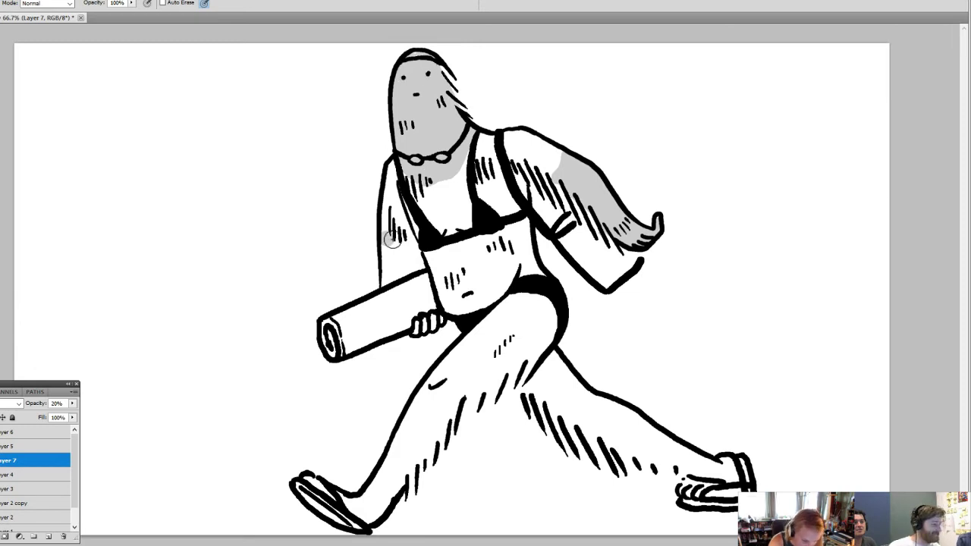
mouse_move(391, 239)
mouse_down()
mouse_move(416, 268)
mouse_move(384, 280)
mouse_move(396, 256)
mouse_up()
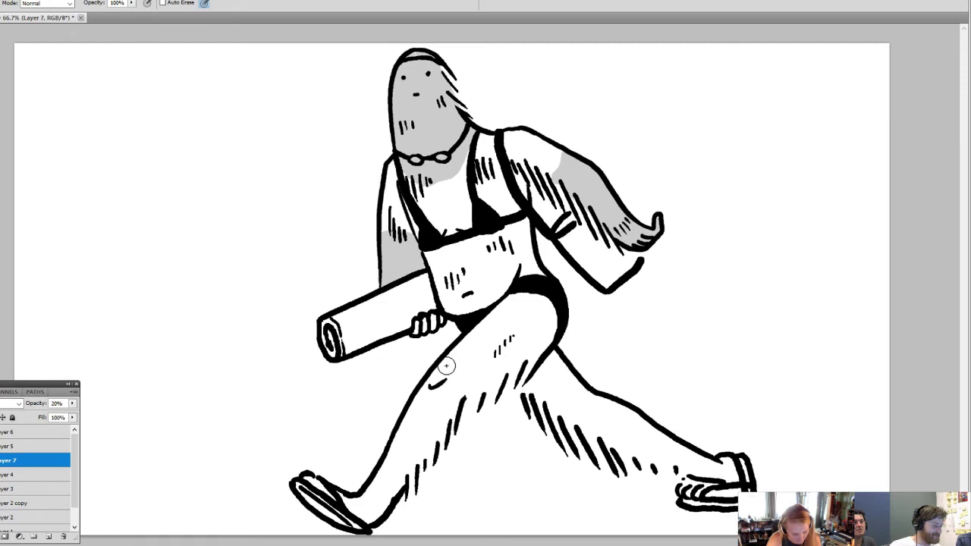
- Shade the front leg grey from the knee down and clear the grey from the ankle and foot
mouse_move(446, 366)
mouse_down()
mouse_move(468, 399)
mouse_move(373, 513)
mouse_move(347, 507)
mouse_move(395, 463)
mouse_move(390, 470)
mouse_move(439, 383)
mouse_move(414, 423)
mouse_move(423, 394)
mouse_move(416, 424)
mouse_move(448, 390)
mouse_up()
key(e)
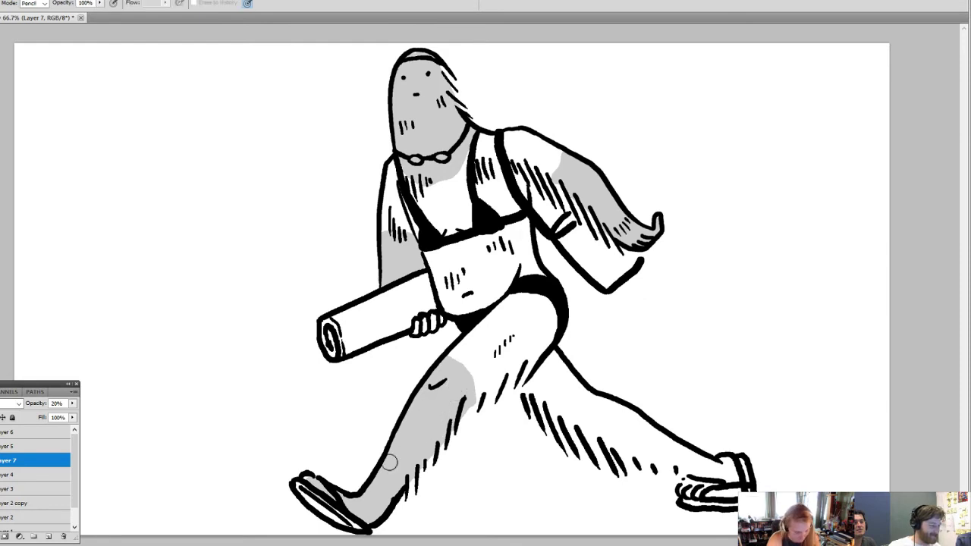
drag(372, 459, 398, 503)
key(w)
click(375, 497)
key(Delete)
key(ctrl+d)
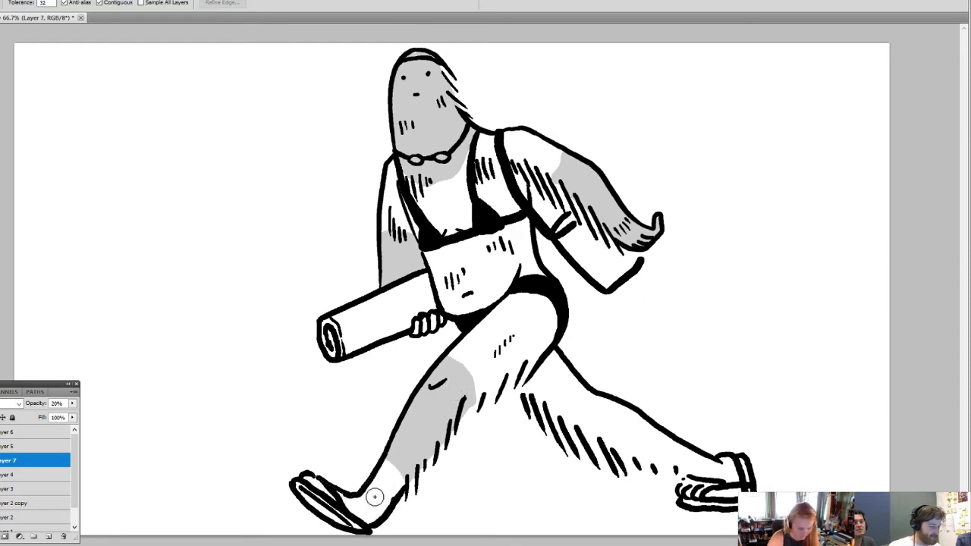
- Shade the back leg grey from lower thigh to ankle and extend the front leg's grey above the knee
key(b)
drag(668, 437, 654, 464)
drag(611, 396, 596, 422)
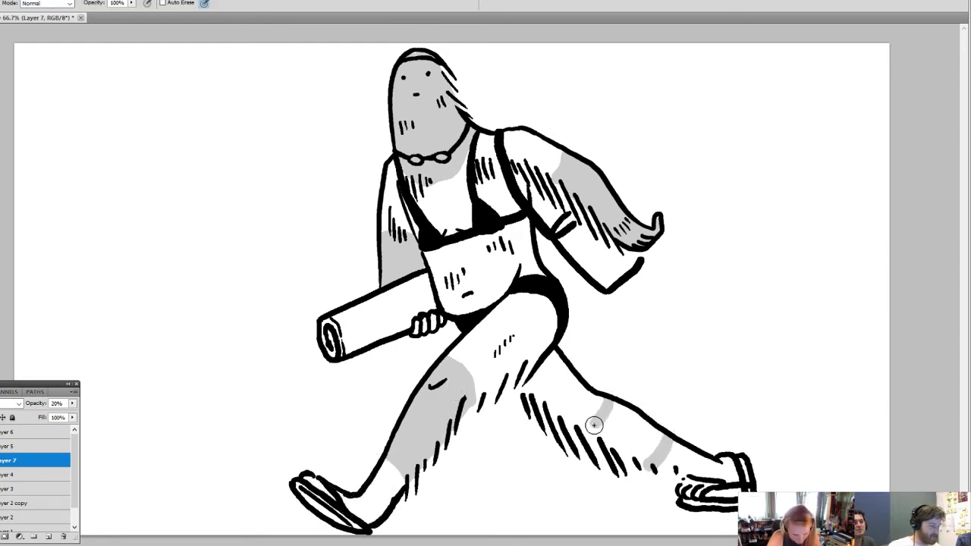
mouse_move(587, 382)
mouse_down()
mouse_move(568, 412)
mouse_move(593, 396)
mouse_move(614, 434)
mouse_up()
mouse_move(463, 346)
mouse_down()
mouse_move(494, 385)
mouse_move(477, 395)
mouse_move(462, 342)
mouse_up()
mouse_move(566, 369)
mouse_down()
mouse_move(557, 392)
mouse_move(566, 397)
mouse_up()
mouse_move(615, 443)
mouse_down()
mouse_move(639, 422)
mouse_move(635, 453)
mouse_move(651, 440)
mouse_up()
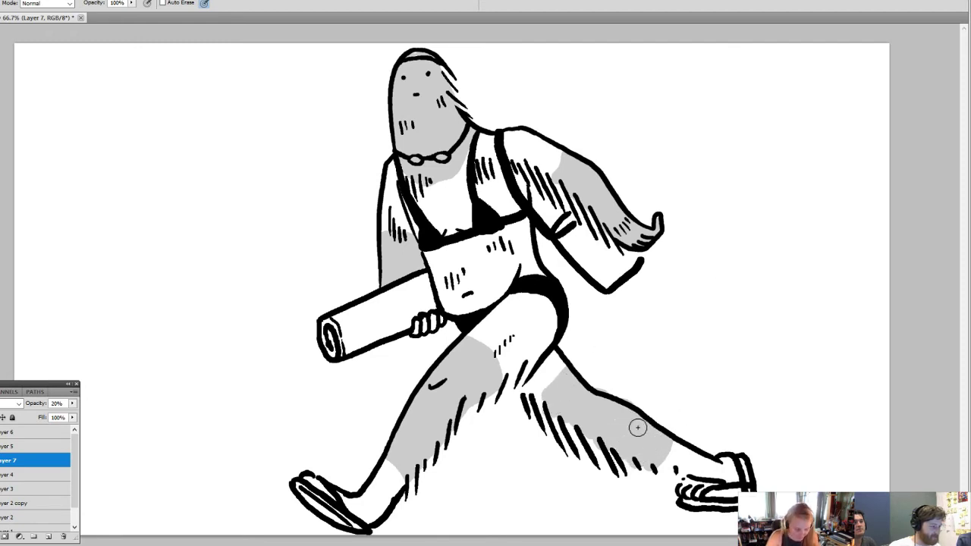
- Touch up the edges of the grey shading at the front ankle and the upper chest
key(e)
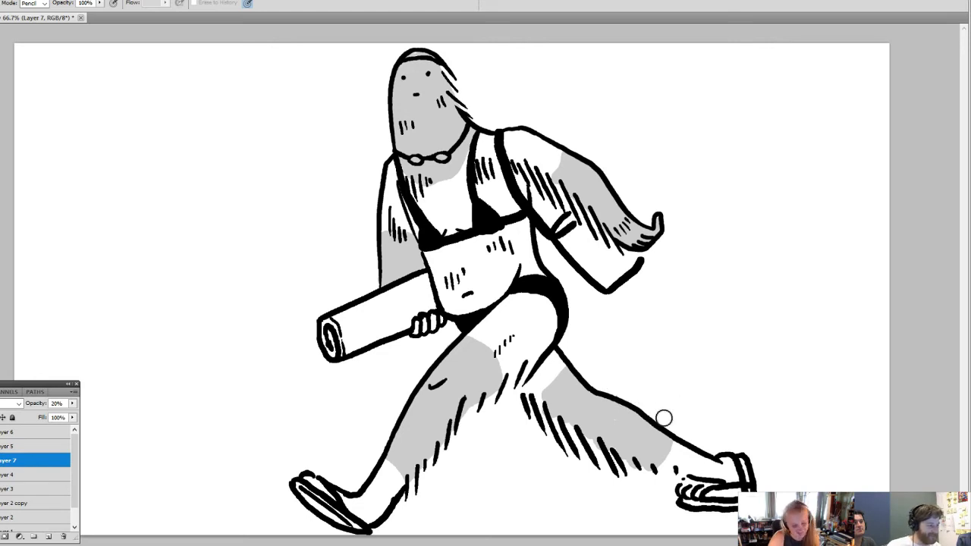
key(b)
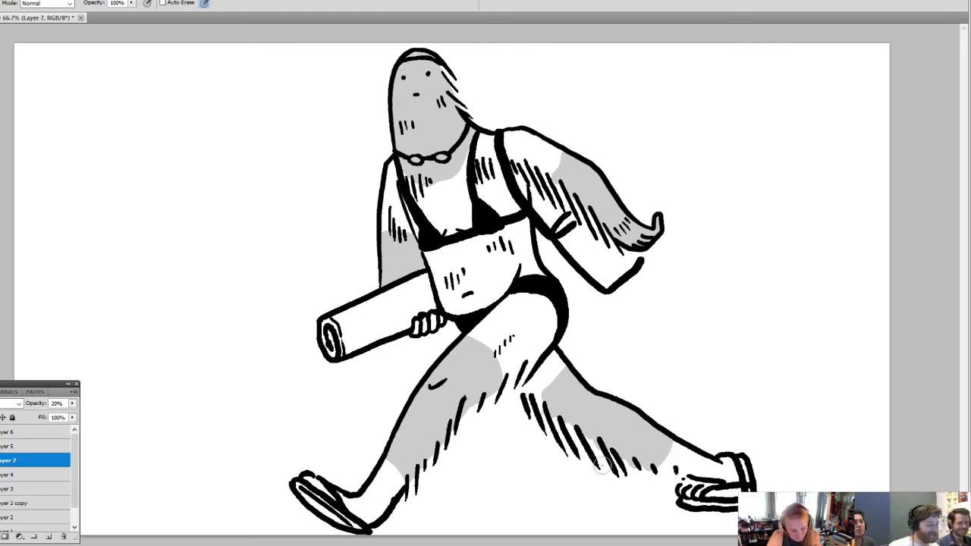
key(e)
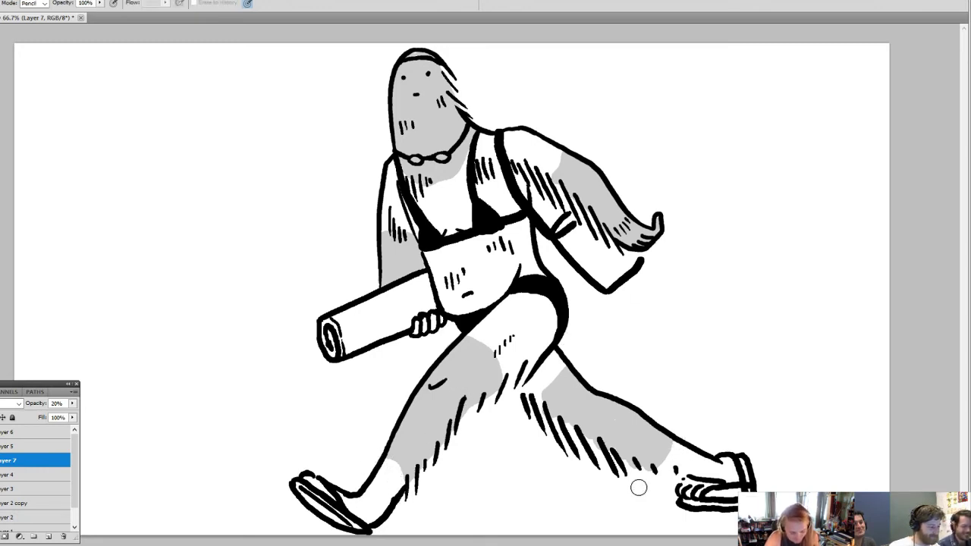
key(b)
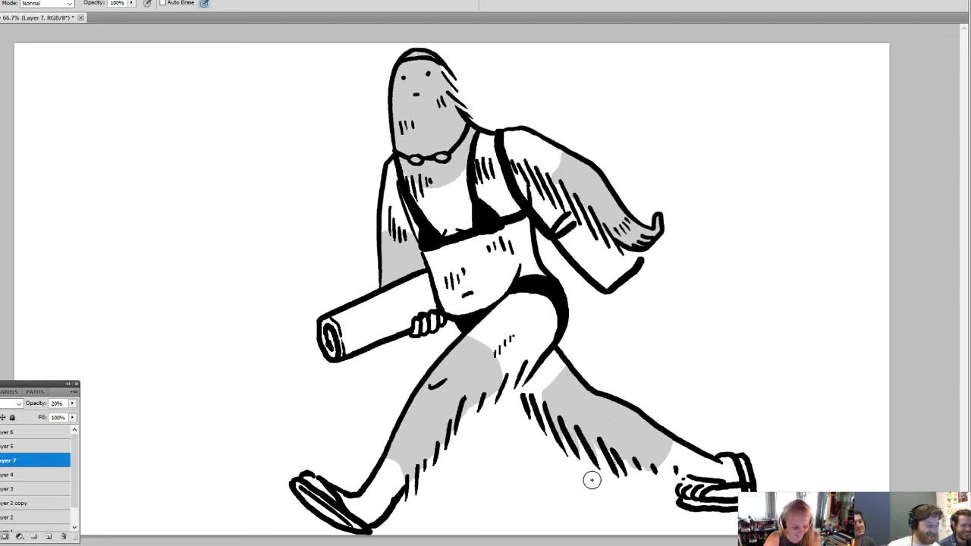
- Group the figure's line art and shading layers, hide the group, and add a blank layer above it
shift+click(37, 443)
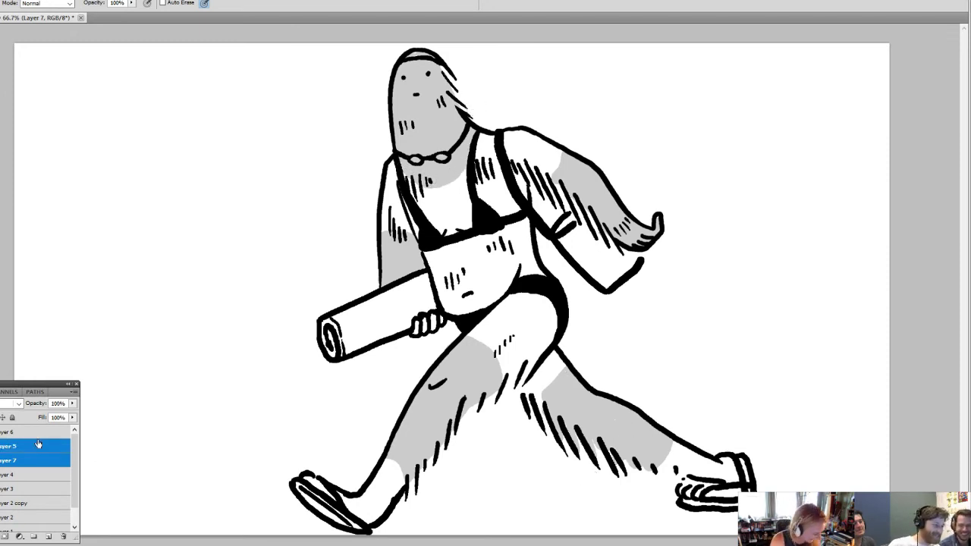
key(ctrl+g)
key(ctrl+comma)
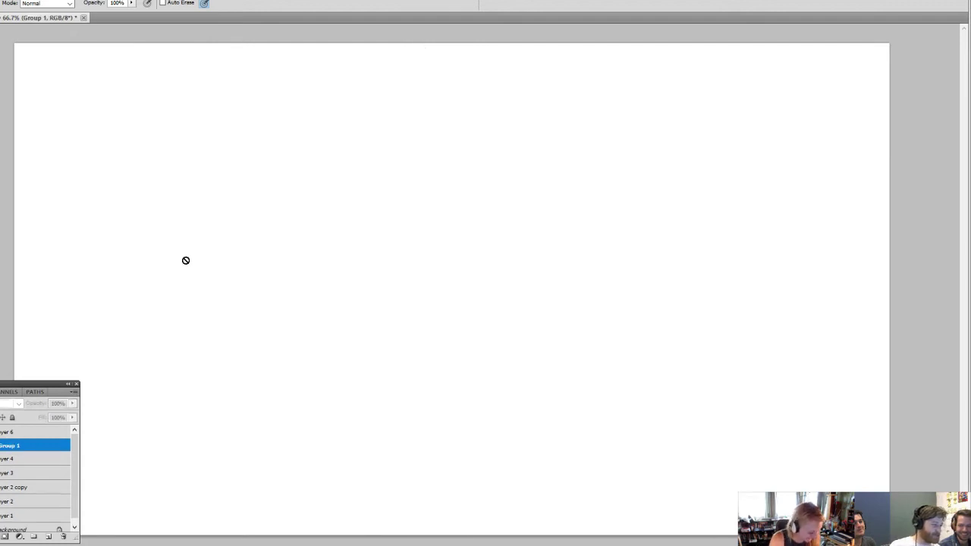
click(49, 538)
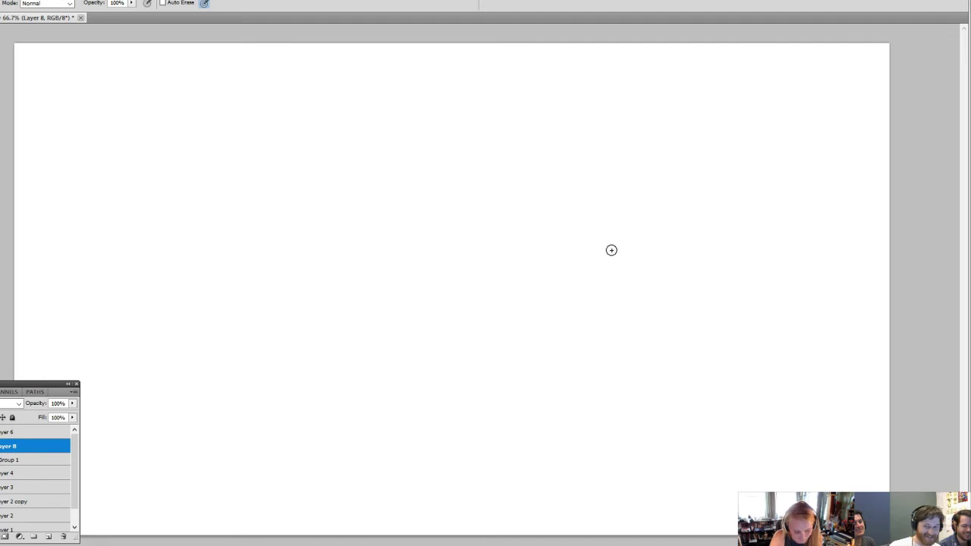
- Draw a rounded head outline for a new character, with one side extending straight down as the body edge
mouse_move(619, 114)
mouse_down()
mouse_move(594, 126)
mouse_move(590, 260)
mouse_up()
key(ctrl+z)
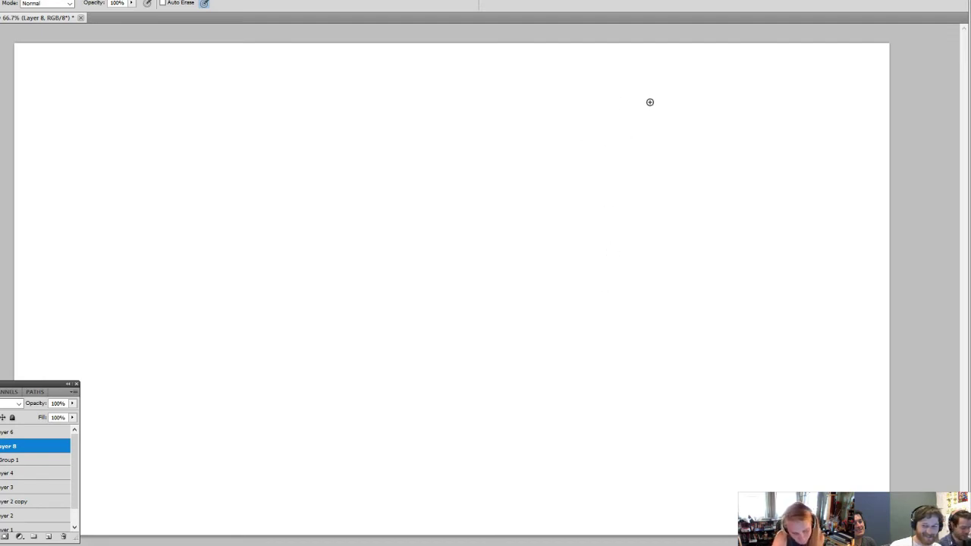
mouse_move(650, 101)
mouse_down()
mouse_move(597, 184)
mouse_move(608, 320)
mouse_up()
mouse_move(637, 99)
mouse_down()
mouse_move(695, 148)
mouse_move(702, 261)
mouse_up()
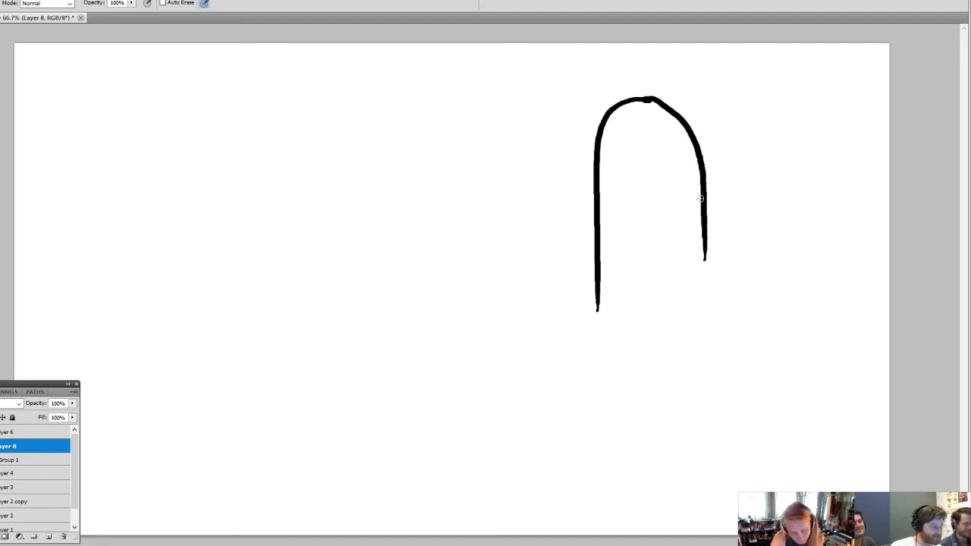
key(ctrl+z)
mouse_move(636, 99)
mouse_down()
mouse_move(667, 115)
mouse_move(711, 247)
mouse_move(699, 357)
mouse_up()
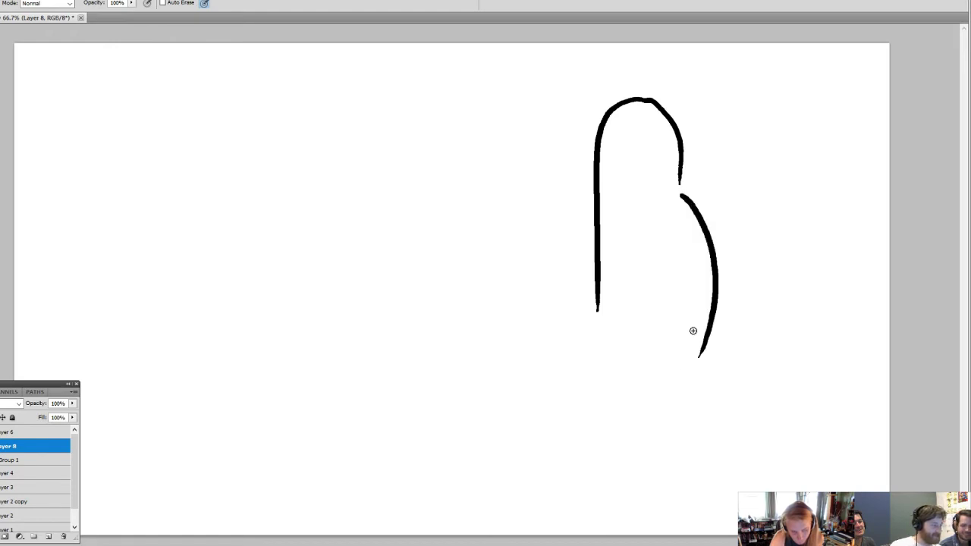
key(ctrl+z)
- Draw the new character's shoulder, outer arm and stepped lower body line, plus two dot eyes and a small nose mark
mouse_move(681, 195)
mouse_down()
mouse_move(741, 258)
mouse_move(721, 241)
mouse_move(727, 232)
mouse_move(731, 315)
mouse_move(632, 293)
mouse_up()
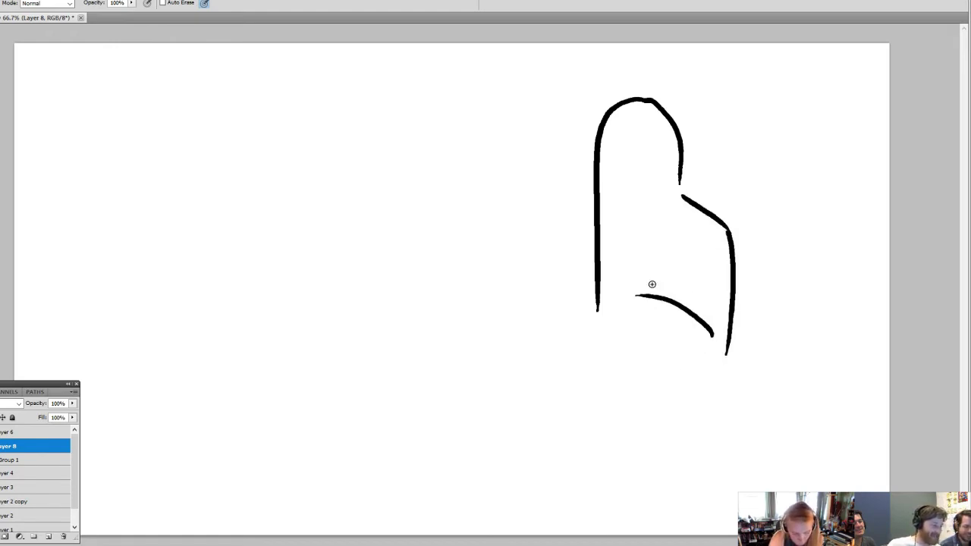
key(ctrl+z)
mouse_move(719, 338)
mouse_down()
mouse_move(663, 269)
mouse_move(650, 276)
mouse_move(635, 254)
mouse_move(603, 258)
mouse_up()
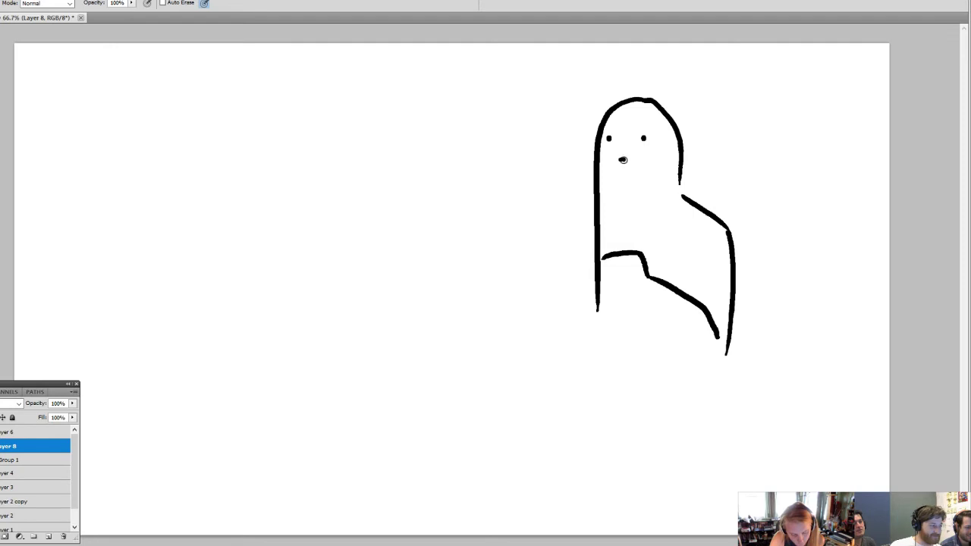
- Erase the body edge below the lower body line and draw the other shoulder and upper arm
key(e)
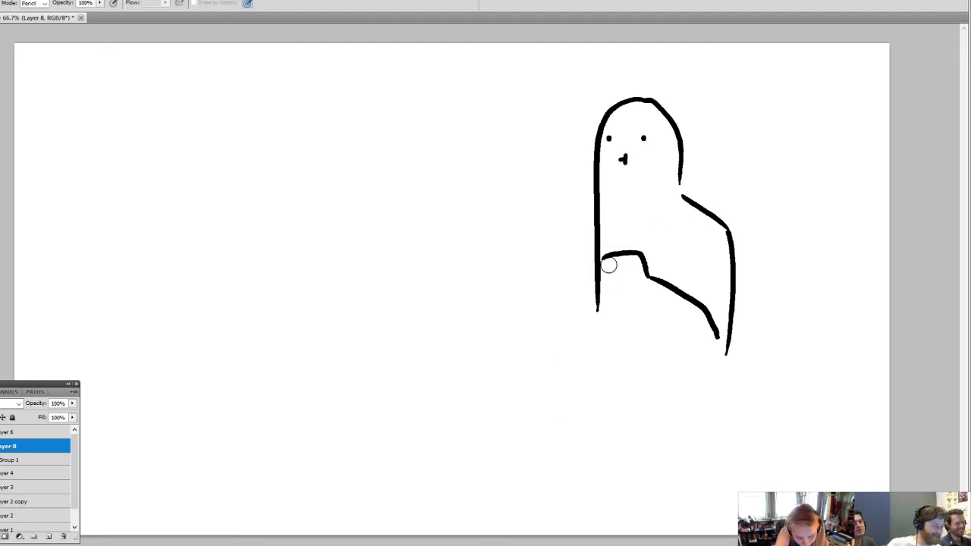
drag(607, 265, 597, 313)
key(b)
mouse_move(595, 197)
mouse_down()
mouse_move(562, 232)
mouse_move(568, 259)
mouse_up()
key(e)
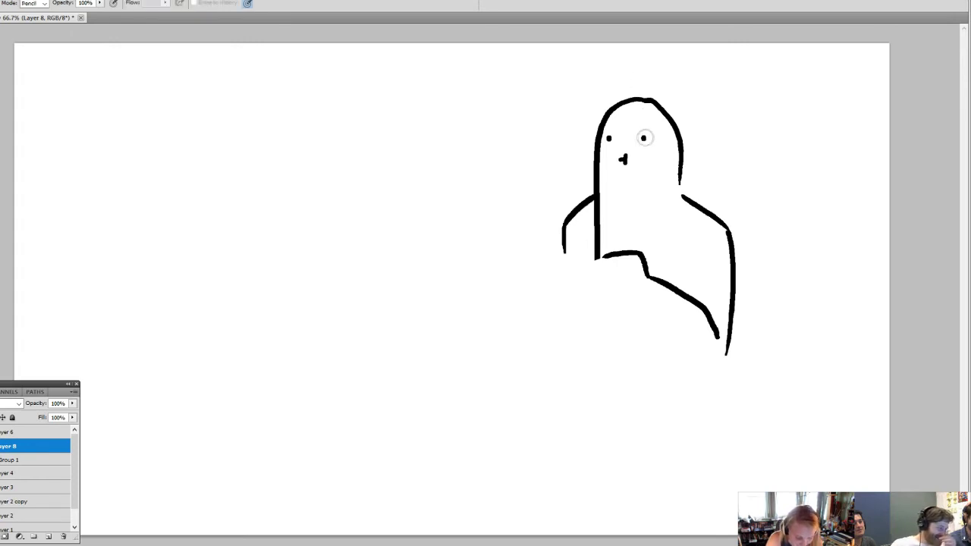
- Erase the two dot eyes and redraw them level with each other and farther apart on the face
click(644, 138)
click(609, 139)
key(b)
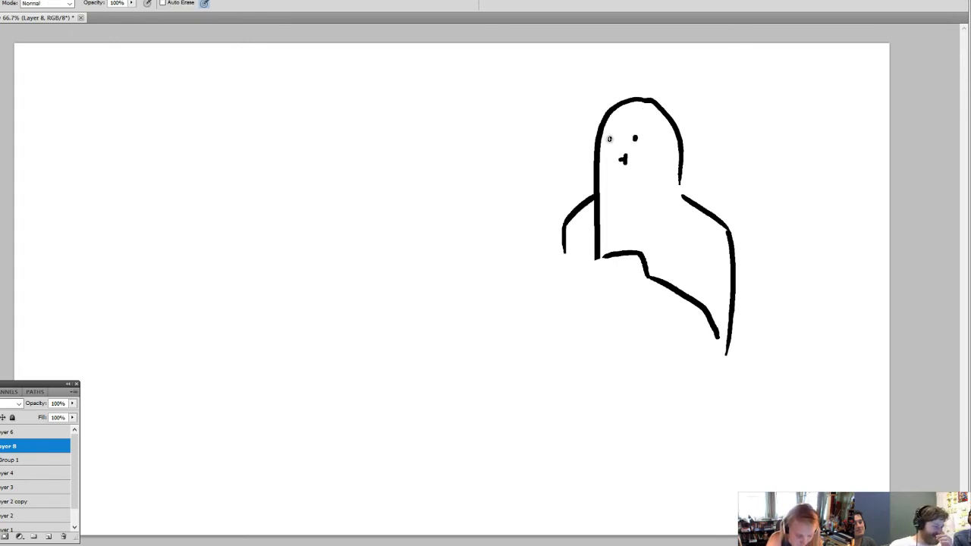
key(e)
click(636, 139)
key(b)
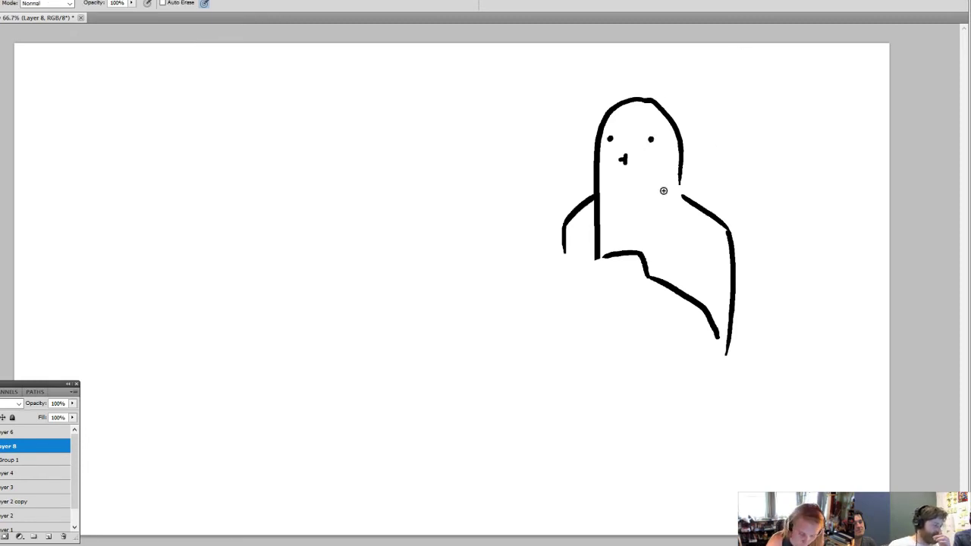
- Draw short vertical hatching strokes down the cheek near the open side of the head
drag(669, 159, 670, 179)
drag(664, 174, 660, 209)
- Erase the eyes and mouth, redraw them lower on the face, and close the head with a rounded chin
key(e)
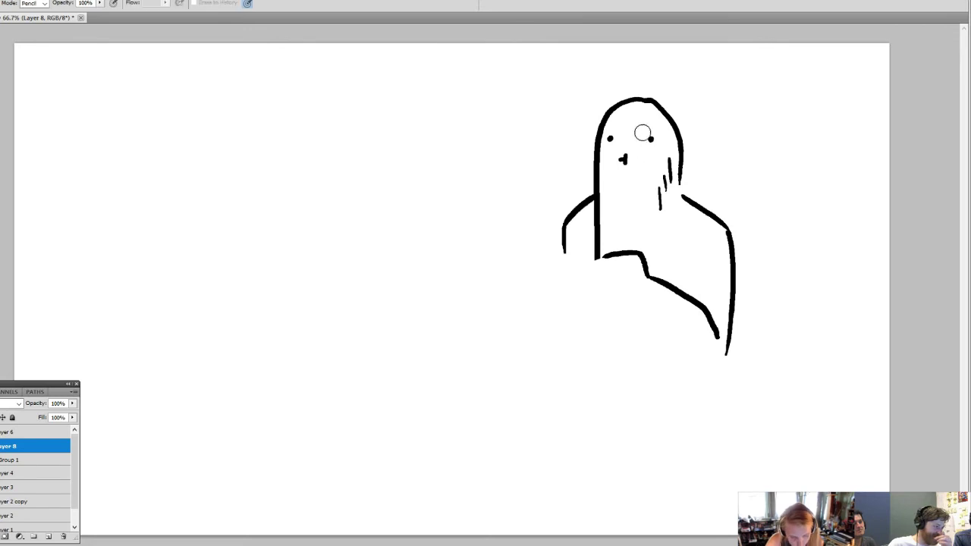
drag(649, 139, 623, 158)
click(610, 139)
key(b)
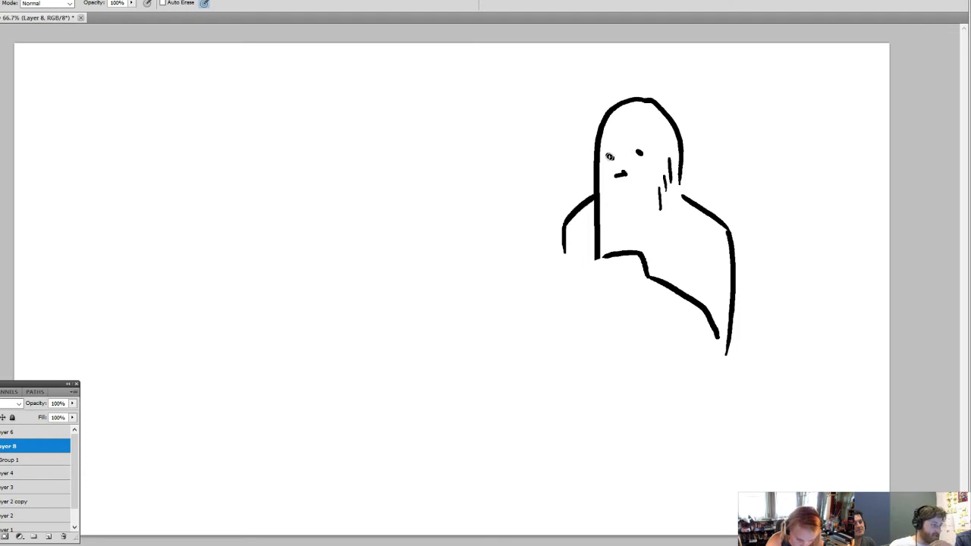
key(e)
click(621, 176)
key(b)
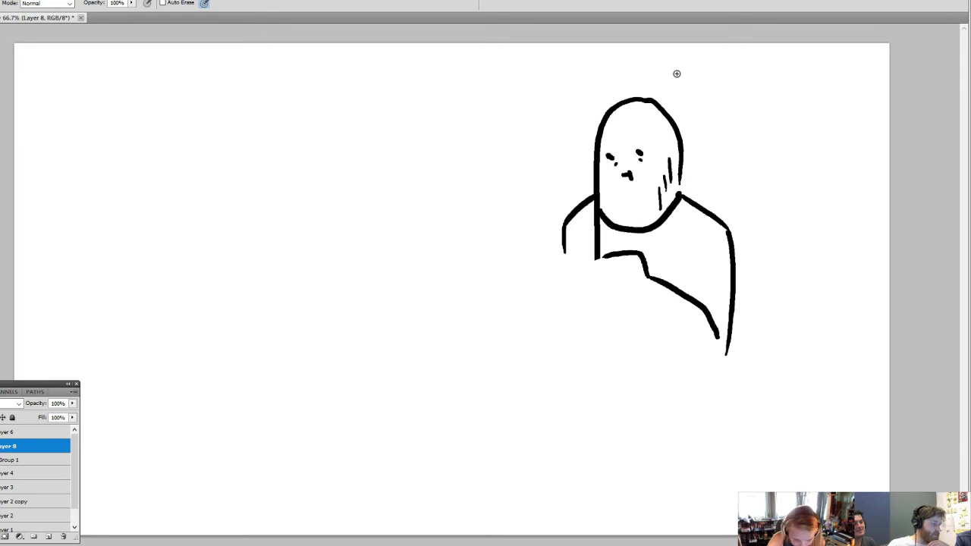
- Erase the ear bump on the side of the head and replace it with short hair strokes
key(e)
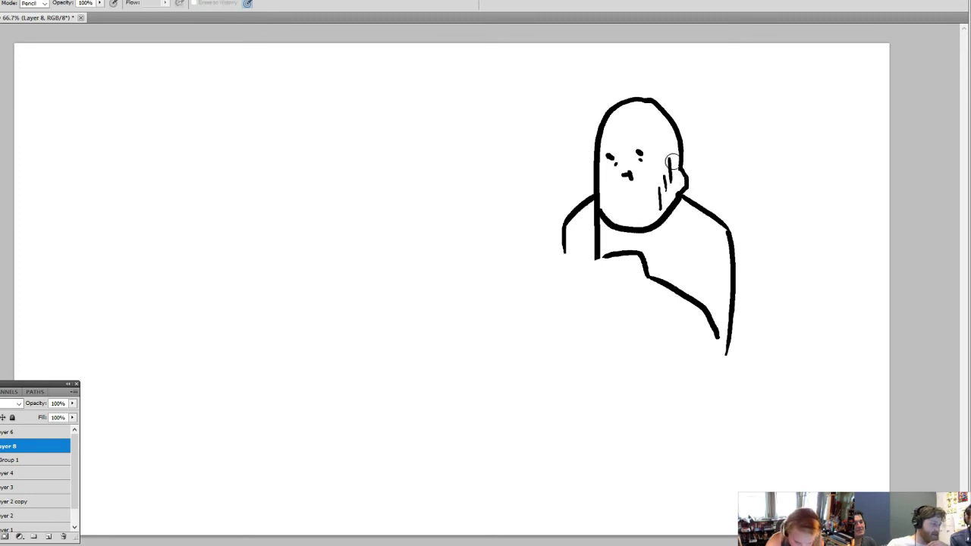
mouse_move(688, 178)
mouse_down()
mouse_move(668, 139)
mouse_move(680, 158)
mouse_move(678, 194)
mouse_up()
key(b)
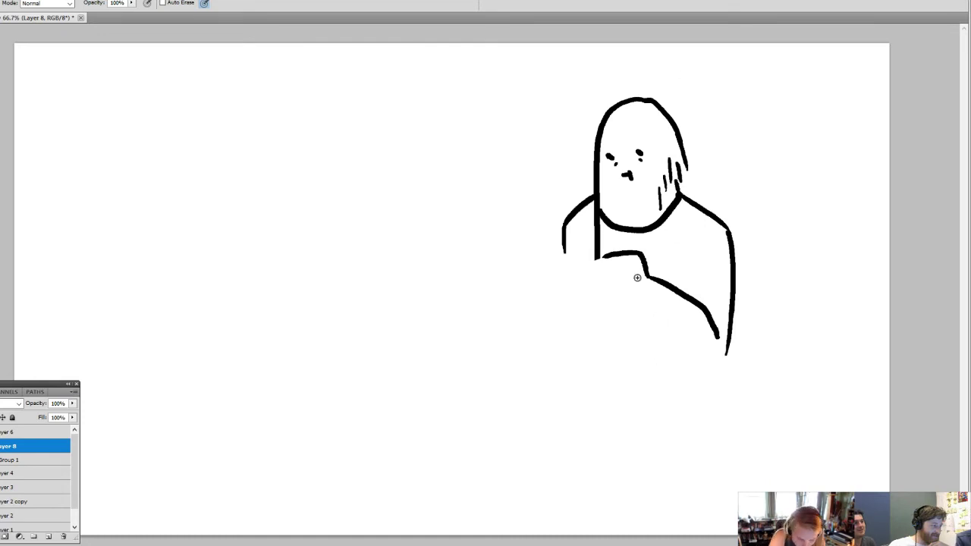
- Draw both hands gripping a two-slice sandwich with a wavy filling, erasing the vertical body line below the chin
mouse_move(548, 262)
mouse_down()
mouse_move(582, 257)
mouse_move(596, 270)
mouse_move(630, 261)
mouse_move(550, 289)
mouse_move(578, 270)
mouse_move(545, 271)
mouse_move(578, 278)
mouse_move(581, 265)
mouse_move(536, 288)
mouse_up()
key(e)
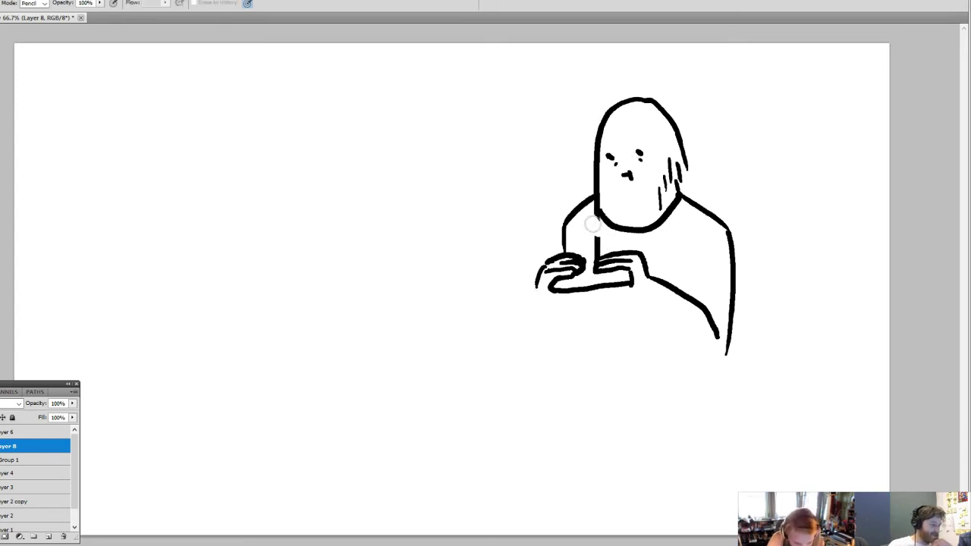
key(b)
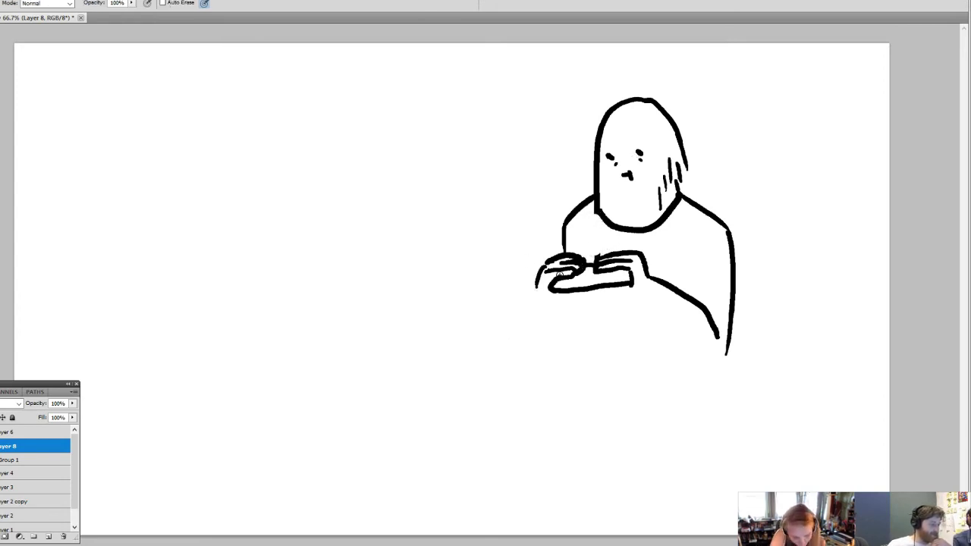
drag(556, 293, 627, 287)
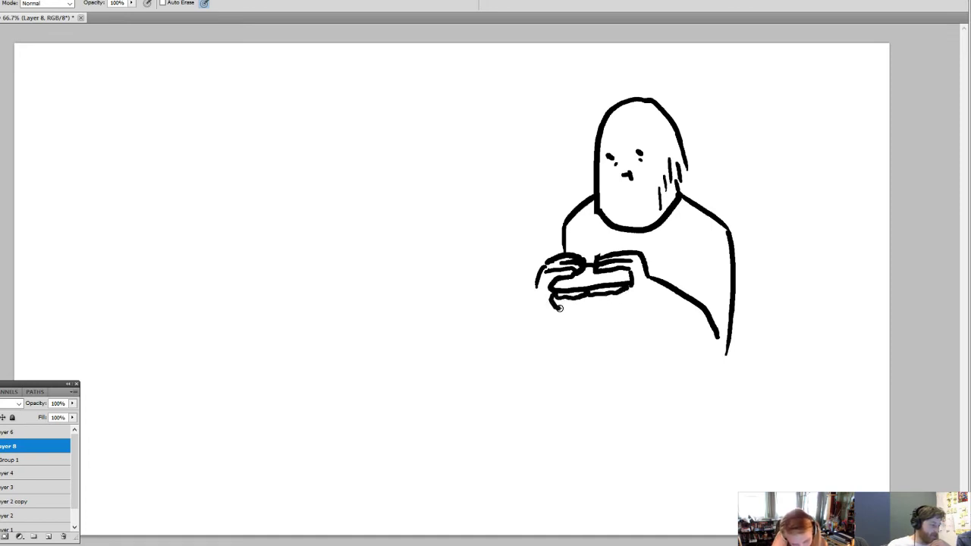
mouse_move(558, 307)
mouse_down()
mouse_move(618, 304)
mouse_move(633, 288)
mouse_move(642, 313)
mouse_up()
- Hatch the underside of the forearm and draw the T-shirt sleeve with its hem and shoulder creases
mouse_move(645, 298)
mouse_down()
mouse_move(657, 337)
mouse_move(677, 351)
mouse_up()
mouse_move(675, 318)
mouse_down()
mouse_move(678, 354)
mouse_move(709, 361)
mouse_up()
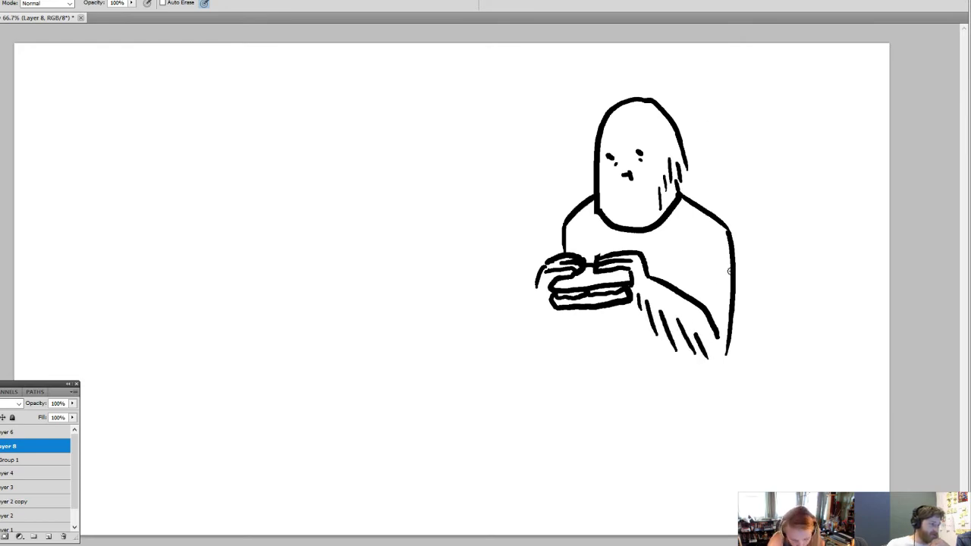
mouse_move(729, 269)
mouse_down()
mouse_move(692, 272)
mouse_move(688, 254)
mouse_move(691, 295)
mouse_up()
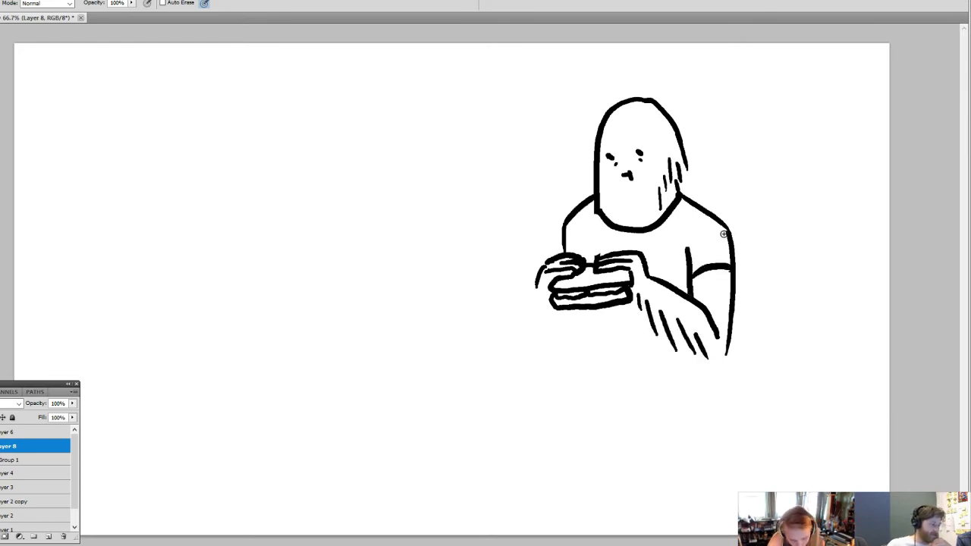
drag(723, 226, 704, 235)
drag(569, 228, 581, 236)
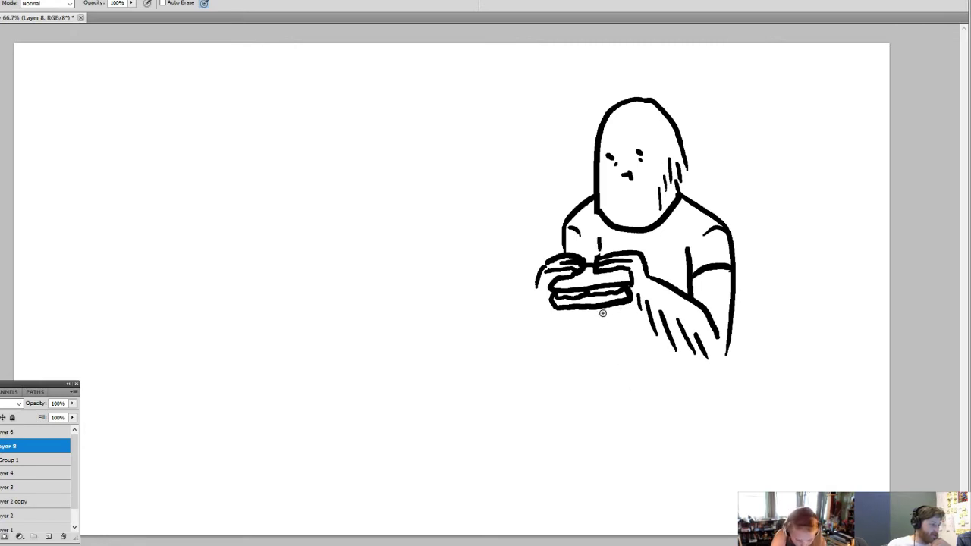
- Draw the lower torso line, two bent legs with raised knees, and curves for the thigh and seat
mouse_move(602, 313)
mouse_down()
mouse_move(597, 379)
mouse_move(598, 353)
mouse_move(500, 338)
mouse_up()
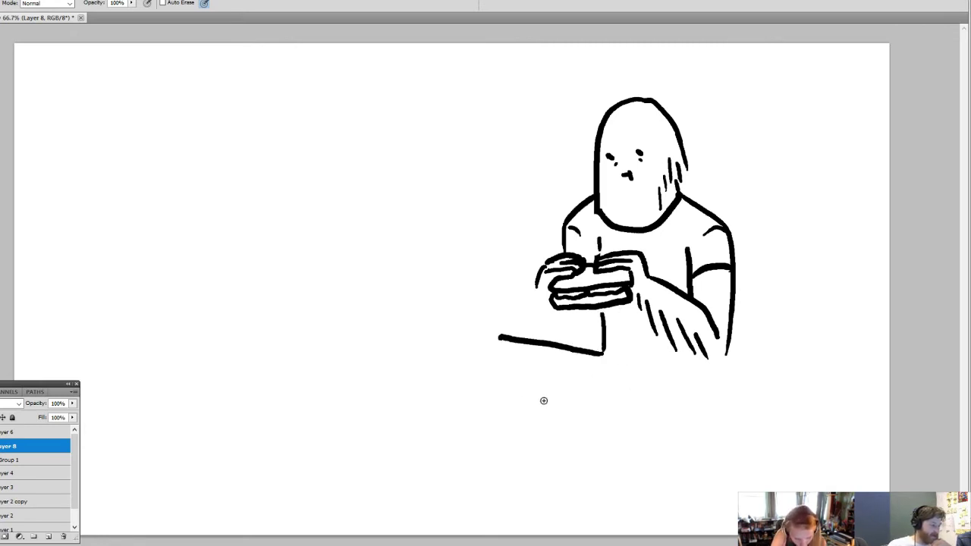
key(ctrl+z)
mouse_move(598, 354)
mouse_down()
mouse_move(508, 306)
mouse_move(491, 328)
mouse_move(565, 501)
mouse_up()
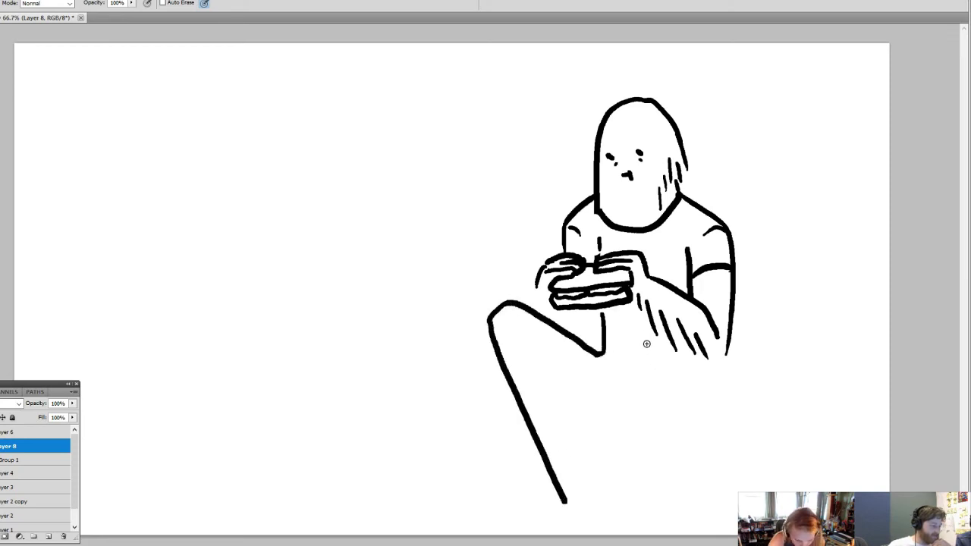
mouse_move(647, 344)
mouse_down()
mouse_move(584, 302)
mouse_move(553, 320)
mouse_move(548, 307)
mouse_move(606, 494)
mouse_up()
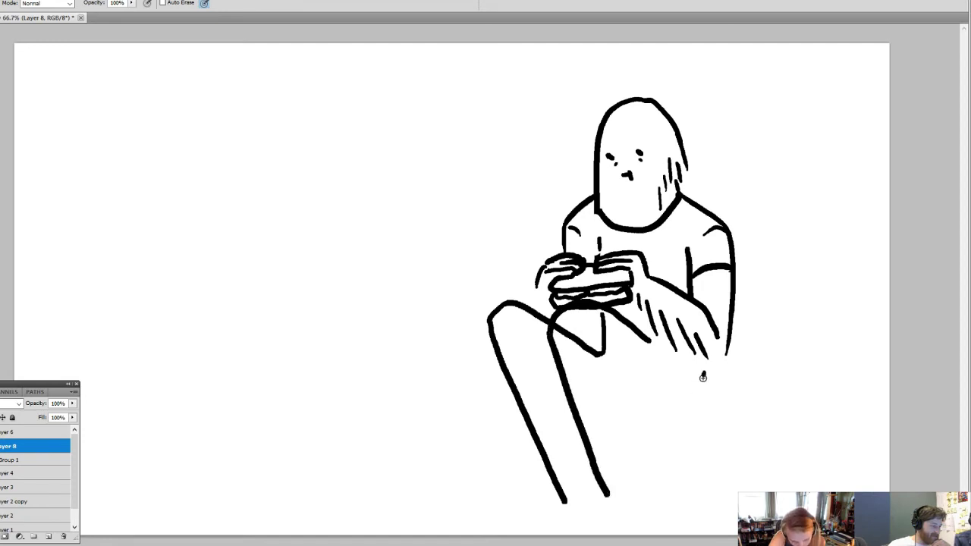
drag(704, 375, 634, 395)
drag(633, 338, 621, 386)
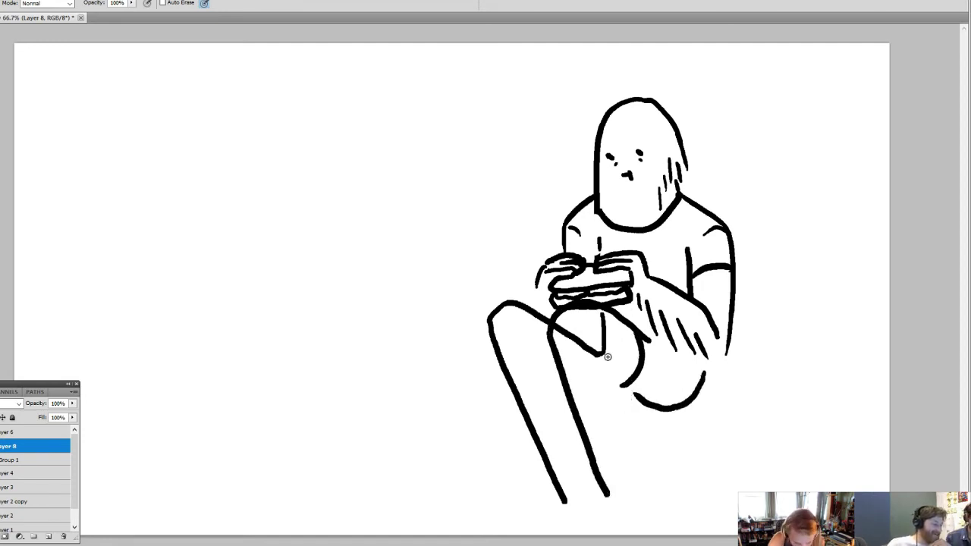
- Erase the torso and leg lines overlapping the front knee, then draw the calf and sock-top lines across both legs
key(e)
mouse_move(603, 318)
mouse_down()
mouse_move(562, 336)
mouse_move(589, 351)
mouse_move(624, 312)
mouse_move(611, 365)
mouse_move(612, 355)
mouse_move(628, 475)
mouse_up()
key(b)
key(ctrl+z)
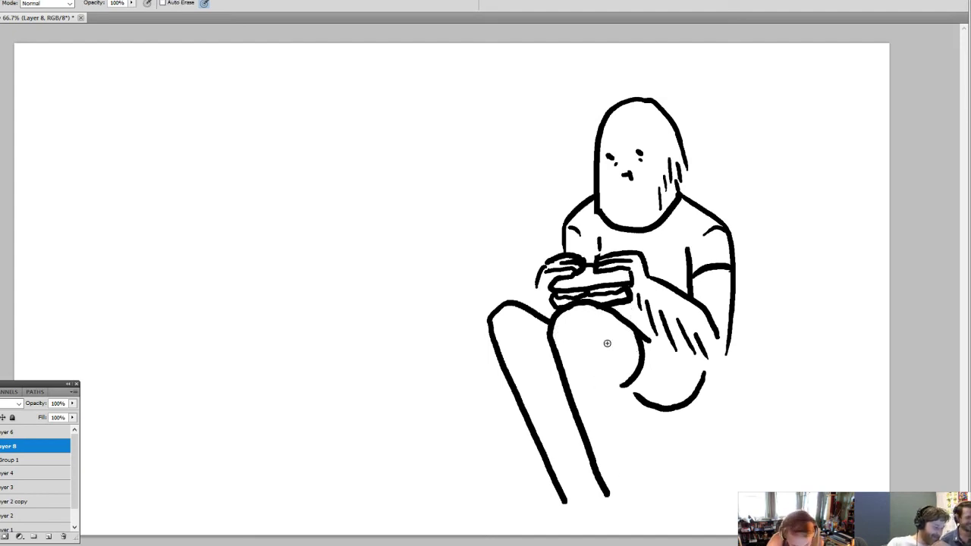
mouse_move(602, 334)
mouse_down()
mouse_move(622, 459)
mouse_move(588, 447)
mouse_move(620, 455)
mouse_move(626, 469)
mouse_up()
key(e)
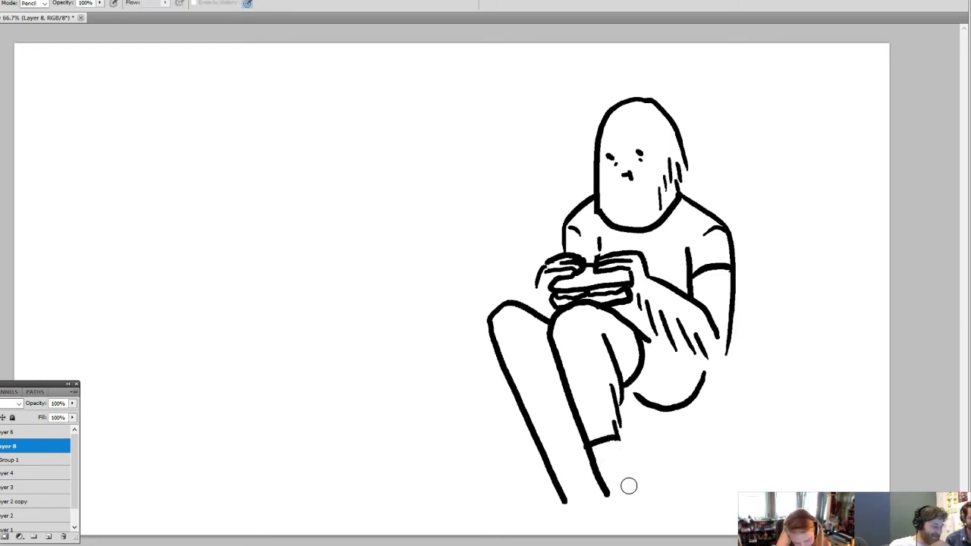
key(b)
drag(580, 445, 550, 454)
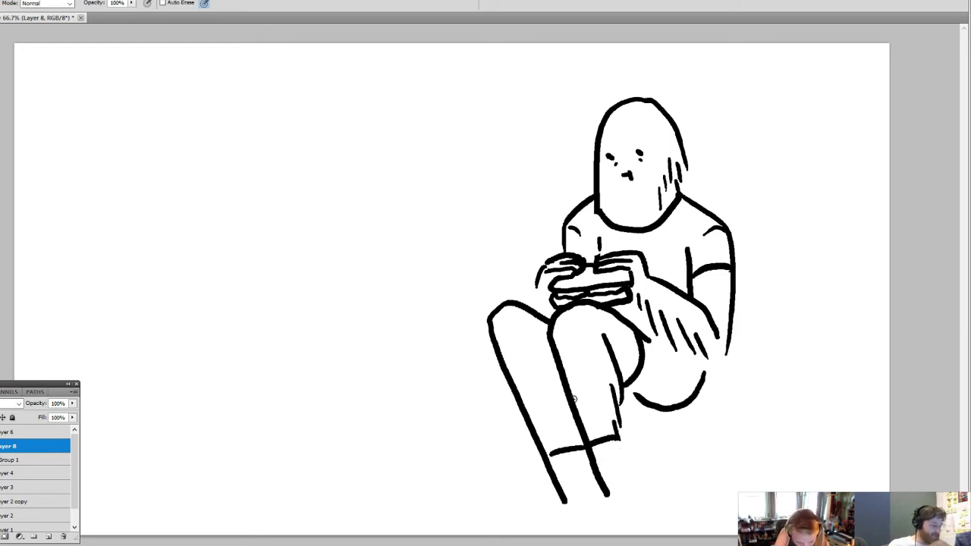
- Hatch the front knee and elbow, and add a curved shorts hem and a small crease on the hip
mouse_move(590, 318)
mouse_down()
mouse_move(591, 370)
mouse_move(608, 372)
mouse_up()
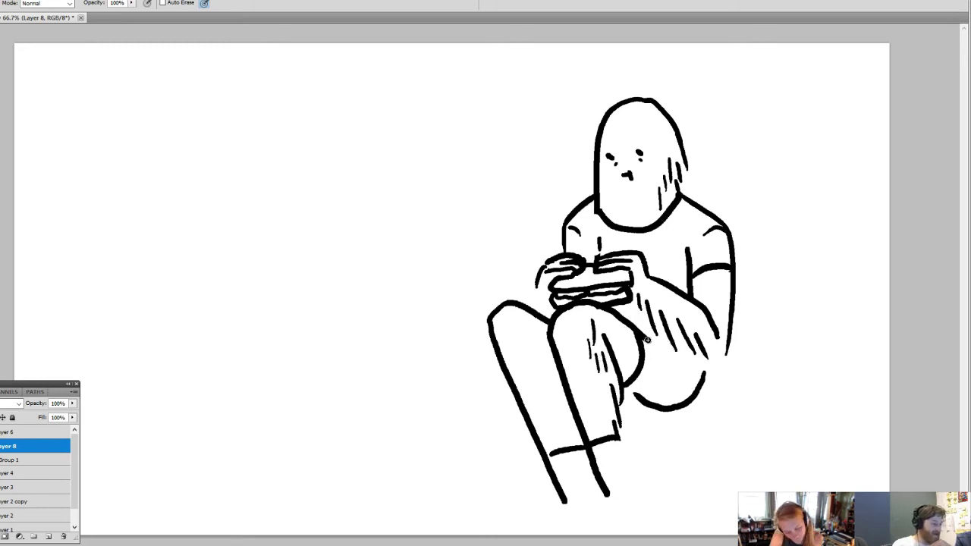
mouse_move(646, 337)
mouse_down()
mouse_move(652, 368)
mouse_move(633, 395)
mouse_up()
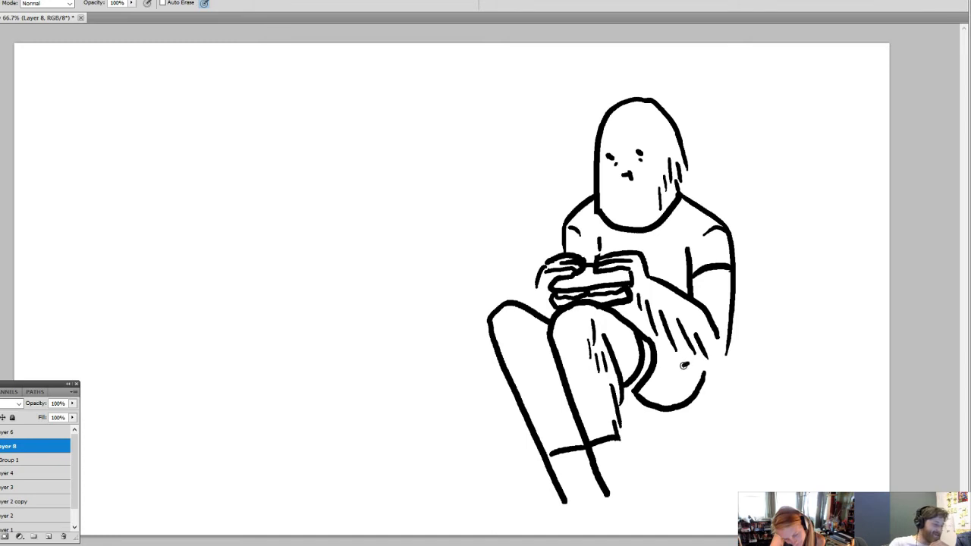
drag(684, 366, 673, 378)
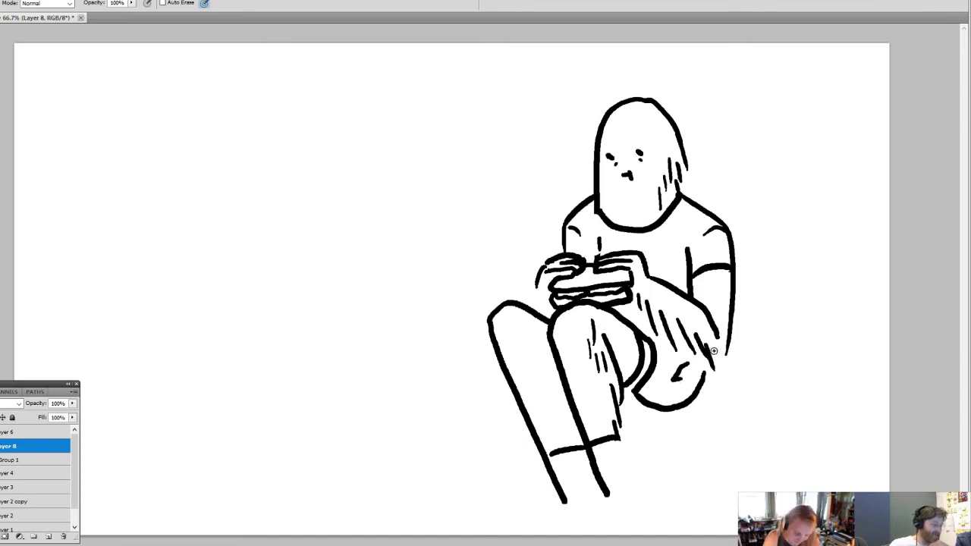
drag(713, 351, 721, 366)
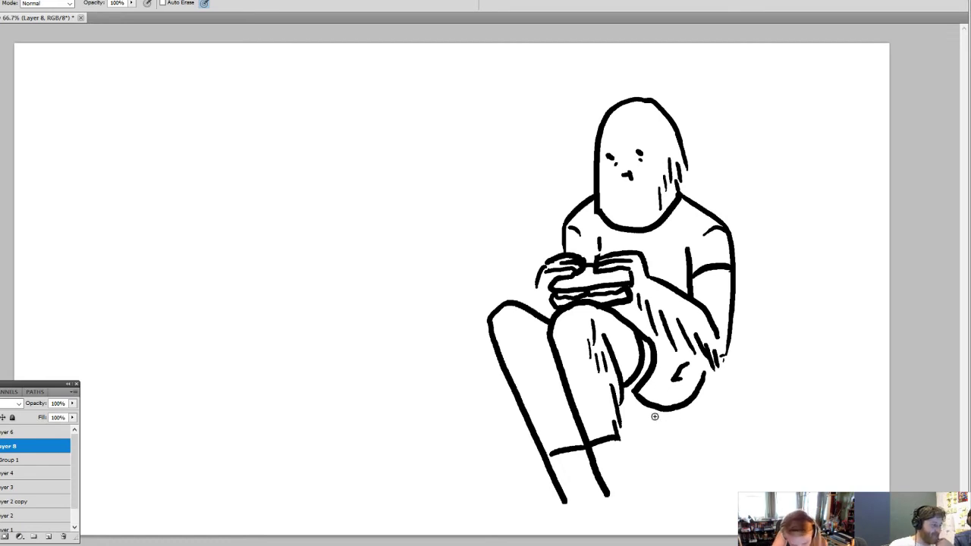
- Draw the ankles and shoes on both feet and fill the socks with vertical rib lines
mouse_move(620, 447)
mouse_down()
mouse_move(623, 476)
mouse_move(573, 510)
mouse_move(627, 513)
mouse_up()
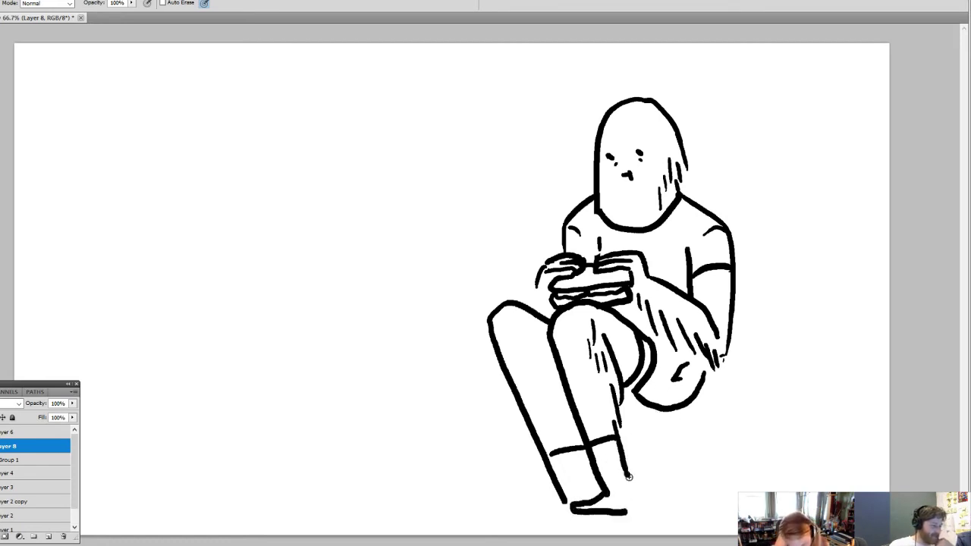
mouse_move(629, 476)
mouse_down()
mouse_move(634, 506)
mouse_move(614, 513)
mouse_move(576, 512)
mouse_move(597, 521)
mouse_move(638, 509)
mouse_up()
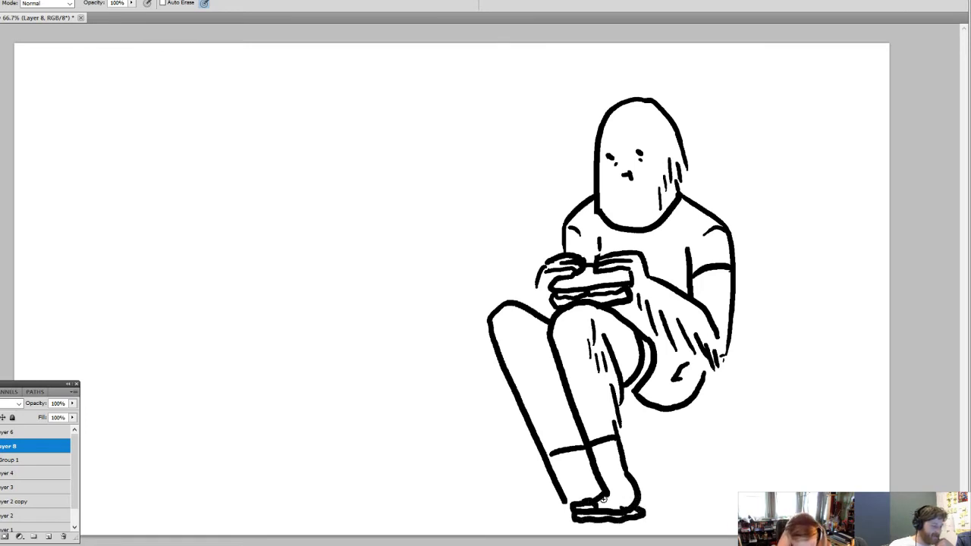
mouse_move(597, 498)
mouse_down()
mouse_move(640, 504)
mouse_move(616, 490)
mouse_move(525, 505)
mouse_move(549, 513)
mouse_move(526, 517)
mouse_move(571, 517)
mouse_move(544, 503)
mouse_move(596, 492)
mouse_move(565, 491)
mouse_up()
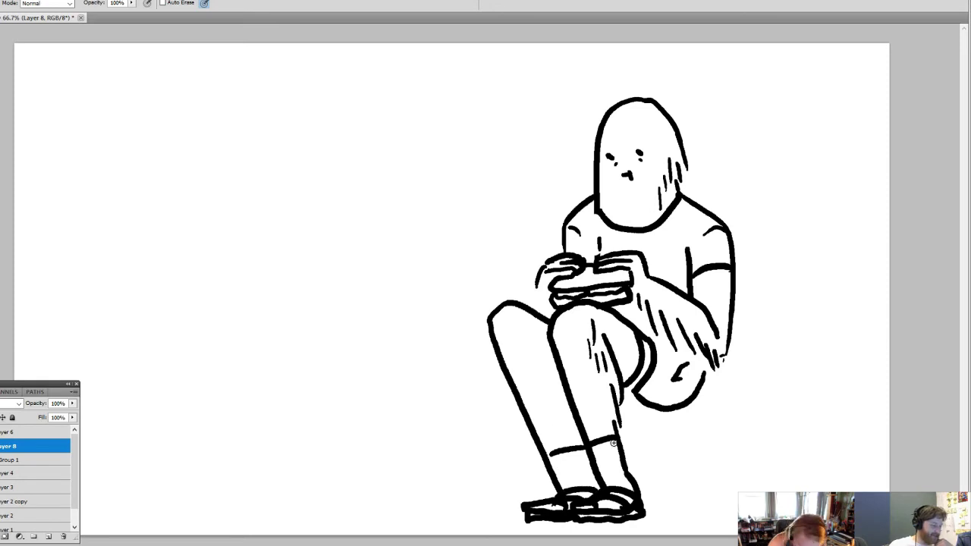
drag(598, 449, 619, 483)
mouse_move(555, 456)
mouse_down()
mouse_move(563, 487)
mouse_move(576, 485)
mouse_up()
- Hatch the rear shin and replace the solid front outlines of both lower legs with short, broken hair strokes
drag(511, 353, 519, 390)
drag(520, 349, 542, 396)
drag(544, 346, 553, 394)
key(e)
mouse_move(493, 328)
mouse_down()
mouse_move(519, 414)
mouse_move(498, 353)
mouse_move(543, 451)
mouse_move(498, 338)
mouse_move(518, 422)
mouse_move(537, 442)
mouse_up()
key(b)
key(e)
drag(551, 329, 584, 438)
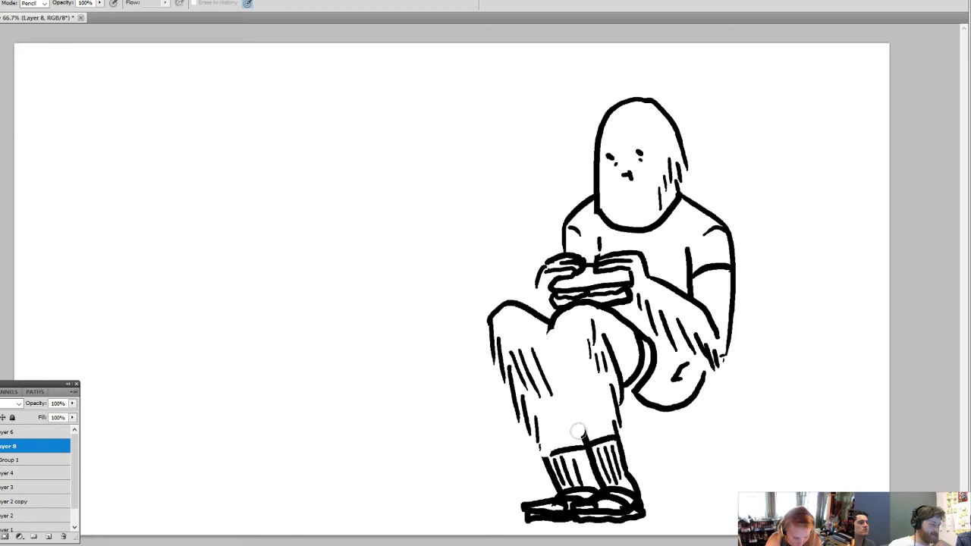
key(b)
drag(548, 337, 560, 384)
drag(555, 357, 566, 416)
drag(565, 380, 583, 440)
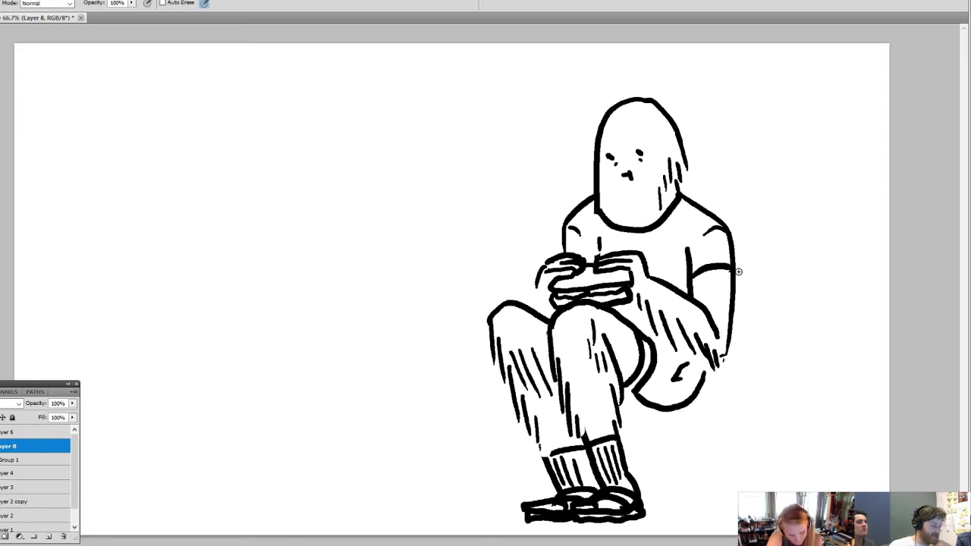
- Erase the thigh and seat lines and redraw a straight thigh, a fuller rounded seat and a curved shorts hem
drag(654, 407, 622, 411)
key(e)
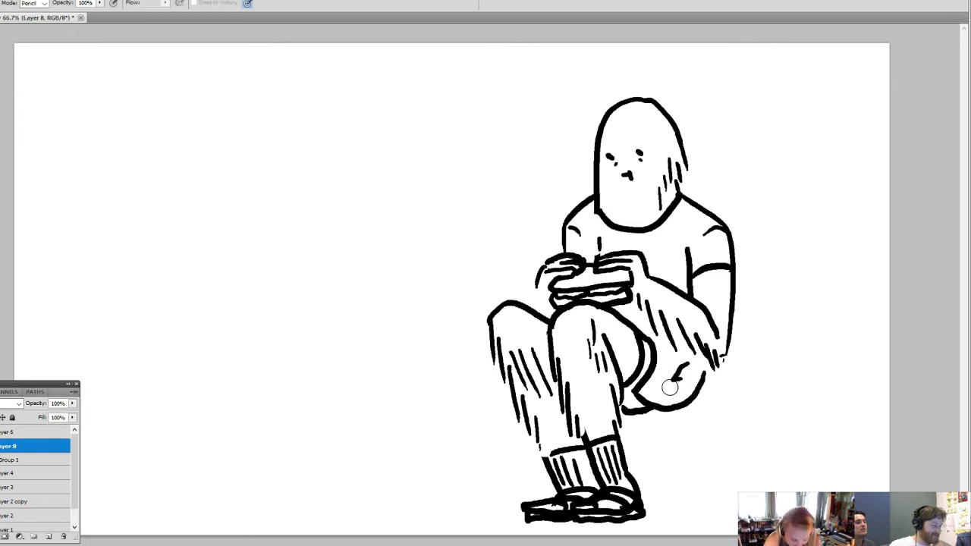
drag(668, 383, 687, 401)
mouse_move(618, 316)
mouse_down()
mouse_move(655, 392)
mouse_move(650, 415)
mouse_move(630, 358)
mouse_move(631, 422)
mouse_up()
key(b)
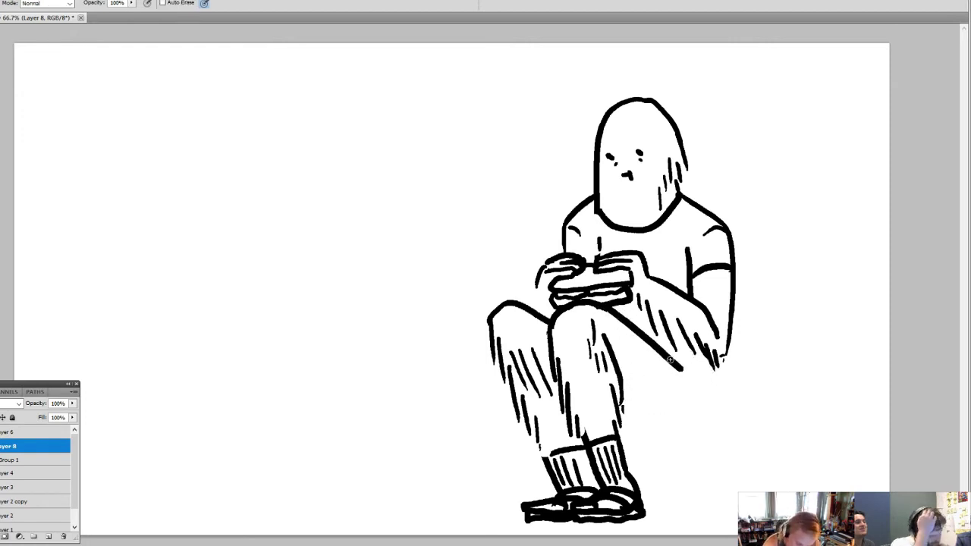
drag(607, 307, 683, 371)
drag(624, 411, 704, 404)
drag(707, 368, 694, 410)
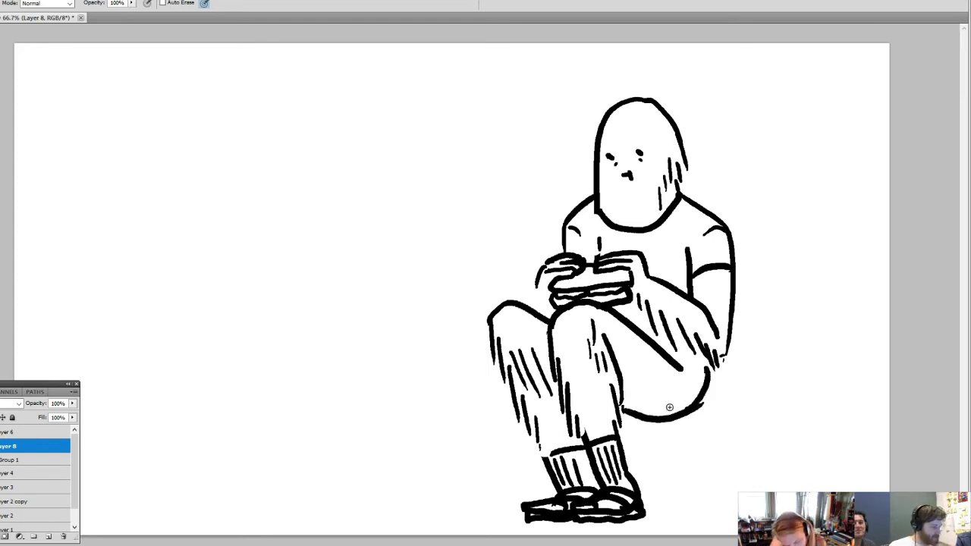
mouse_move(654, 349)
mouse_down()
mouse_move(621, 409)
mouse_move(724, 425)
mouse_move(727, 417)
mouse_move(672, 414)
mouse_up()
- Draw the curved shorts hem, the flat seat slab under the figure and two double-lined front legs
drag(654, 451, 647, 506)
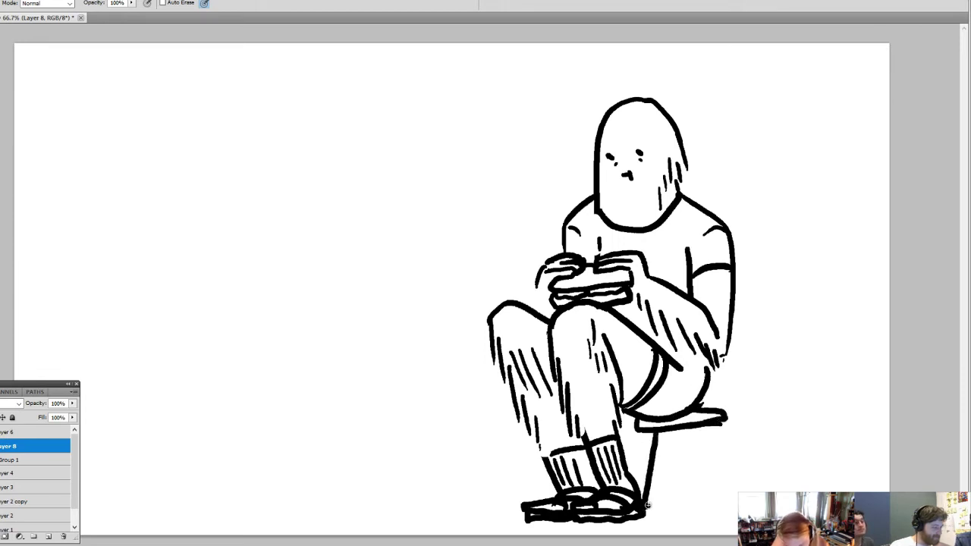
key(ctrl+z)
mouse_move(645, 431)
mouse_down()
mouse_move(645, 510)
mouse_move(658, 470)
mouse_move(647, 510)
mouse_up()
drag(701, 428, 699, 508)
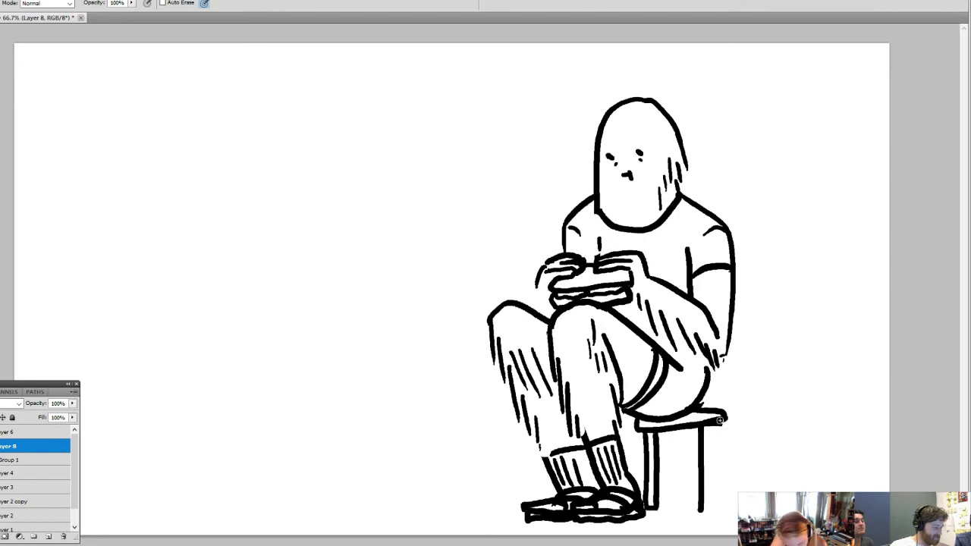
drag(721, 424, 711, 507)
- Extend the seat behind the figure into a chair with a rounded backrest, a rear leg and an extra inner leg line
drag(717, 426, 764, 426)
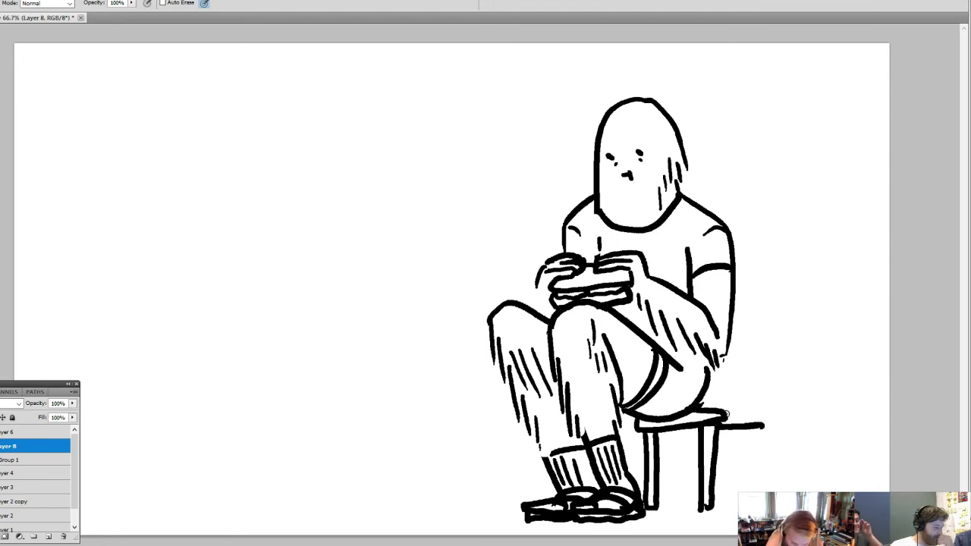
mouse_move(712, 408)
mouse_down()
mouse_move(761, 410)
mouse_move(762, 377)
mouse_move(734, 296)
mouse_up()
mouse_move(751, 435)
mouse_down()
mouse_move(752, 492)
mouse_move(757, 428)
mouse_up()
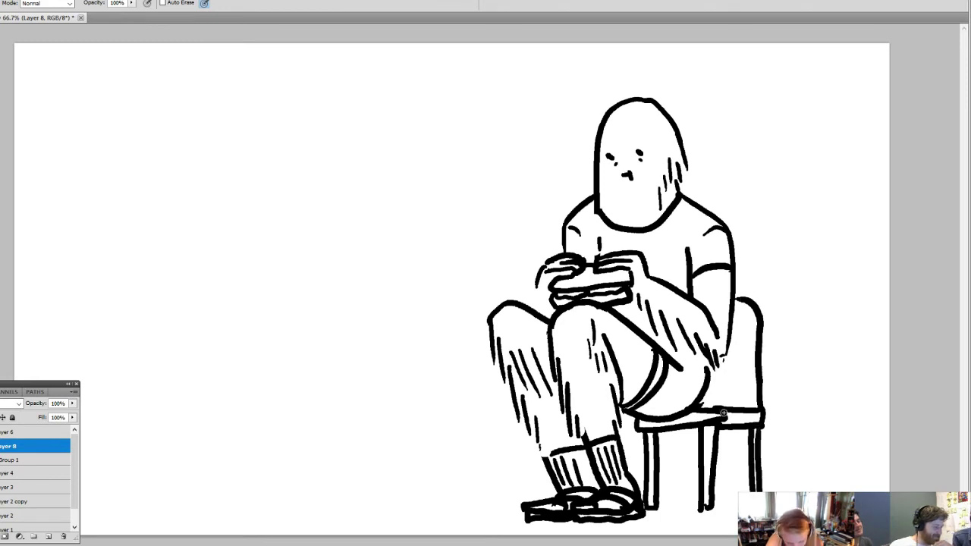
drag(692, 431, 696, 510)
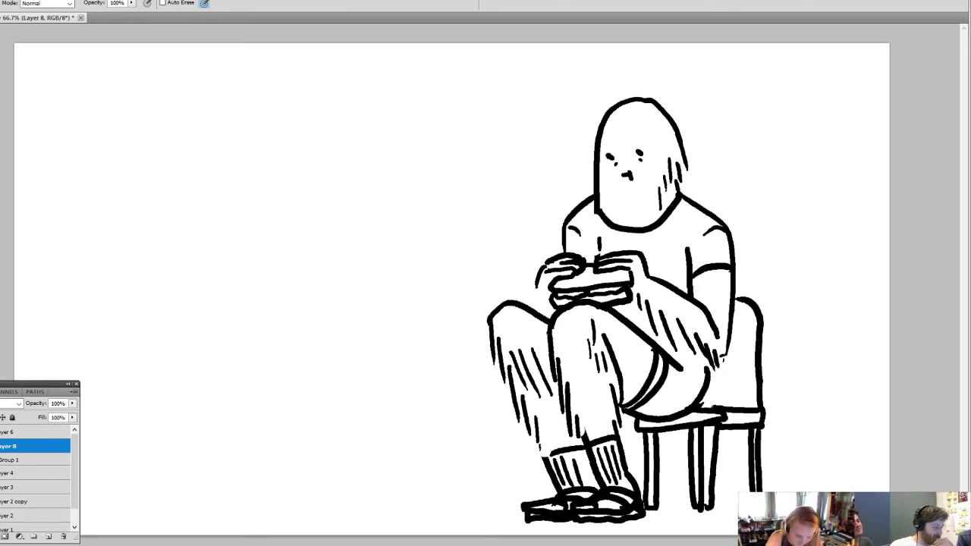
key(ctrl+z)
drag(691, 431, 696, 502)
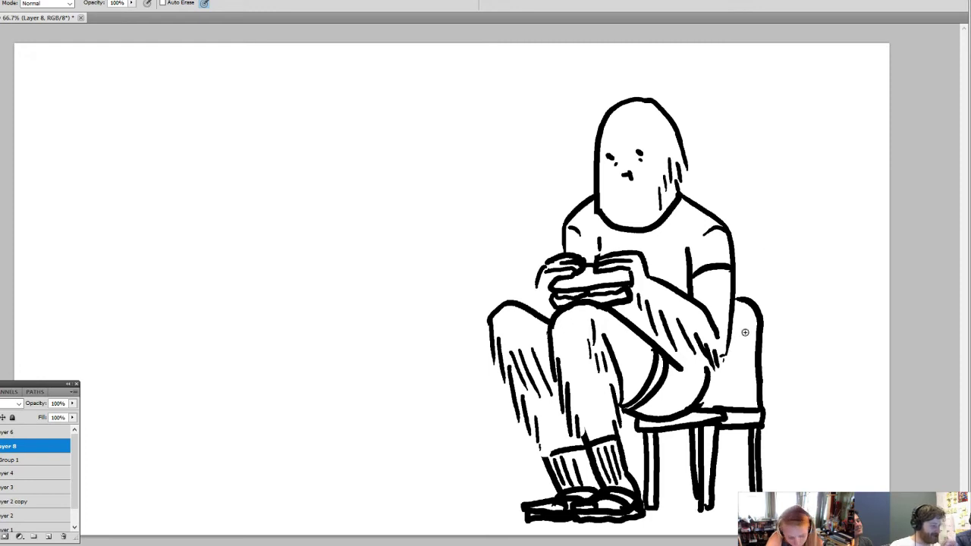
- Draw a vertical inner line for the backrest's thickness and clean up its lower end where it meets the seat
drag(750, 317, 751, 411)
key(e)
click(753, 413)
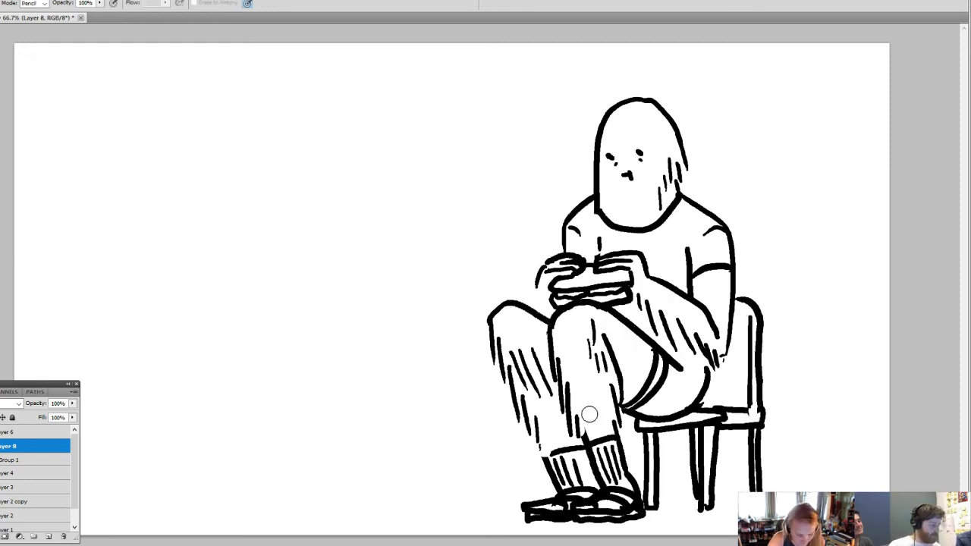
- Move the whole drawing of the figure and chair slightly to the right and up on the canvas
key(v)
drag(696, 444, 732, 438)
key(e)
- Draw a small low table in front of the figure's feet, with a thin slab top and two splayed legs
key(b)
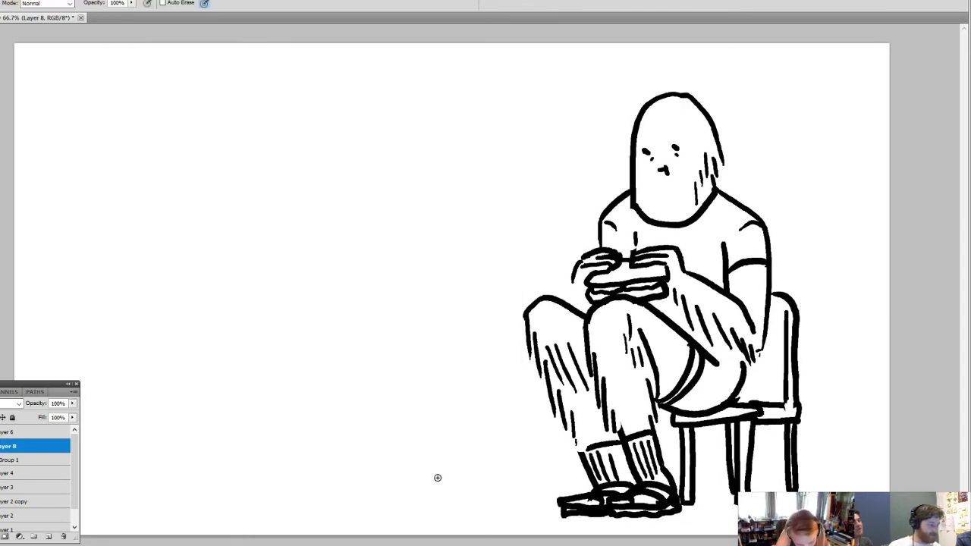
mouse_move(445, 469)
mouse_down()
mouse_move(528, 462)
mouse_move(412, 455)
mouse_move(519, 444)
mouse_up()
key(ctrl+z)
key(ctrl+z)
drag(413, 458, 518, 448)
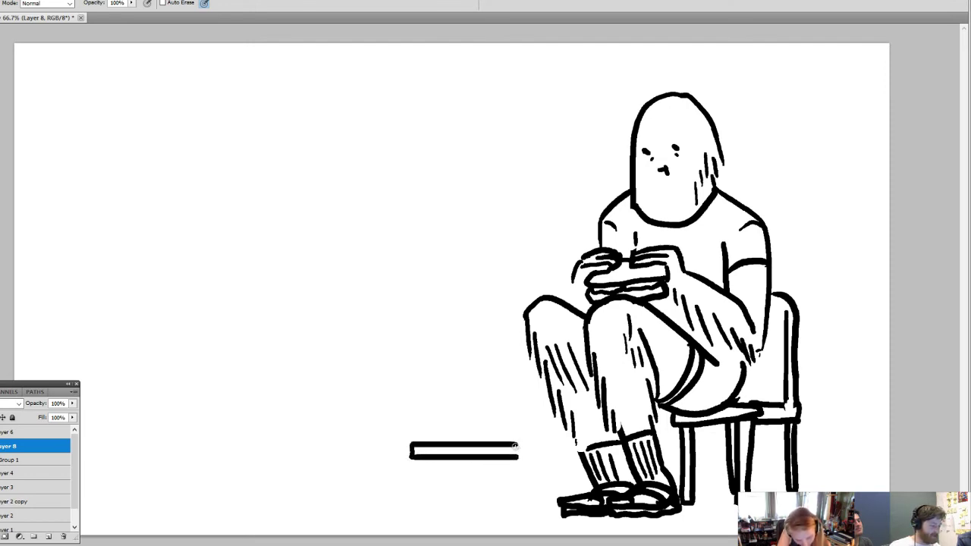
mouse_move(435, 461)
mouse_down()
mouse_move(414, 517)
mouse_move(438, 466)
mouse_move(513, 477)
mouse_move(503, 461)
mouse_up()
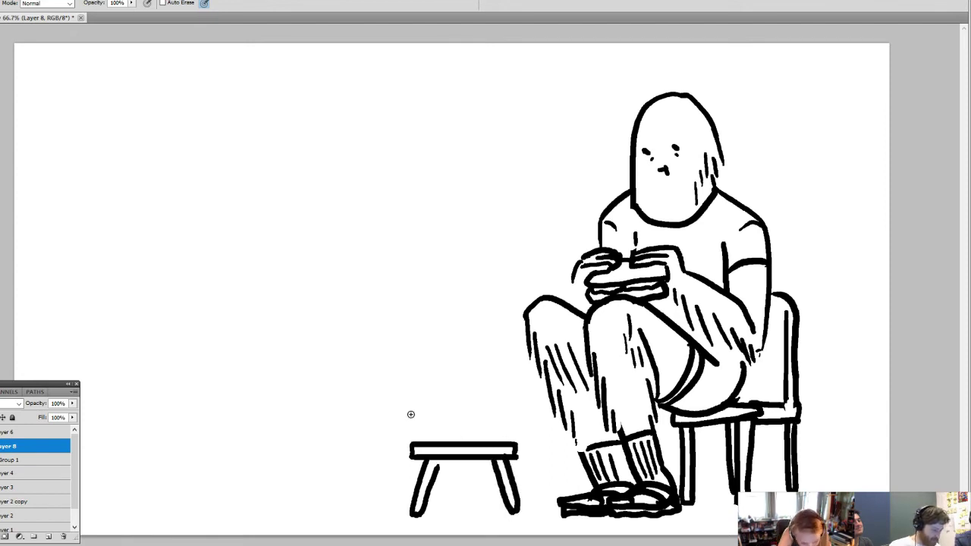
- Draw an open box on the small table, with a lid tilted back and inner lines showing the lid's depth
mouse_move(424, 416)
mouse_down()
mouse_move(425, 442)
mouse_move(466, 417)
mouse_move(510, 416)
mouse_move(507, 442)
mouse_move(477, 442)
mouse_up()
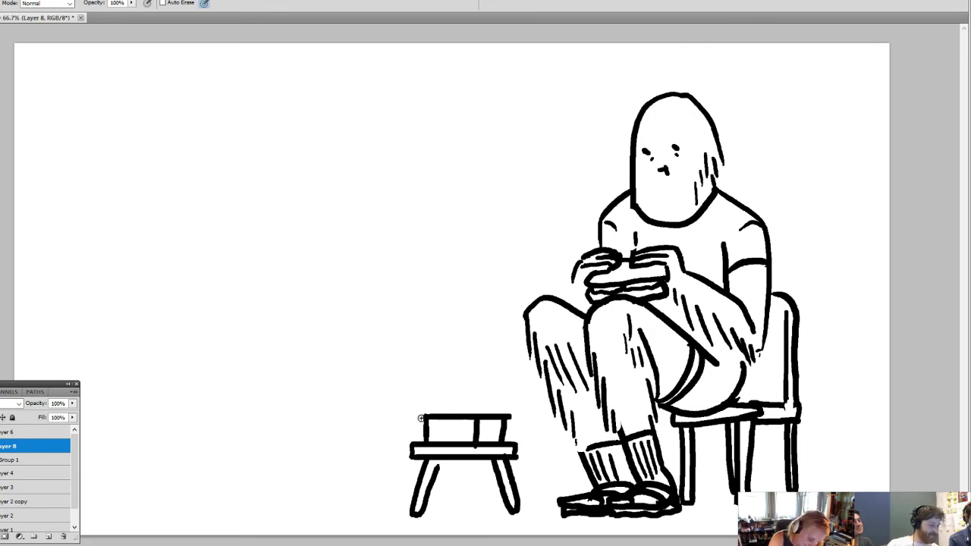
mouse_move(421, 418)
mouse_down()
mouse_move(405, 420)
mouse_move(375, 373)
mouse_move(393, 362)
mouse_move(422, 413)
mouse_up()
mouse_move(389, 360)
mouse_down()
mouse_move(443, 353)
mouse_move(470, 415)
mouse_move(510, 422)
mouse_up()
key(e)
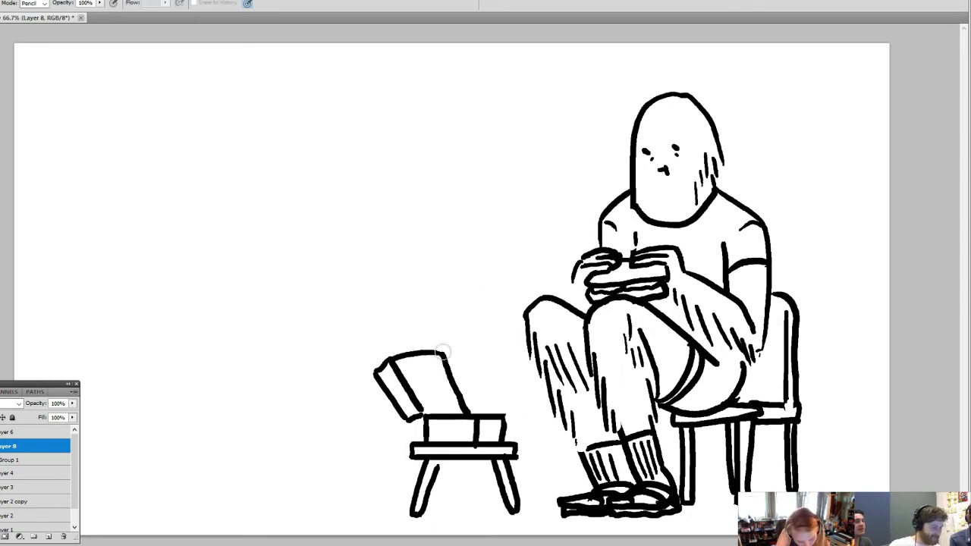
key(b)
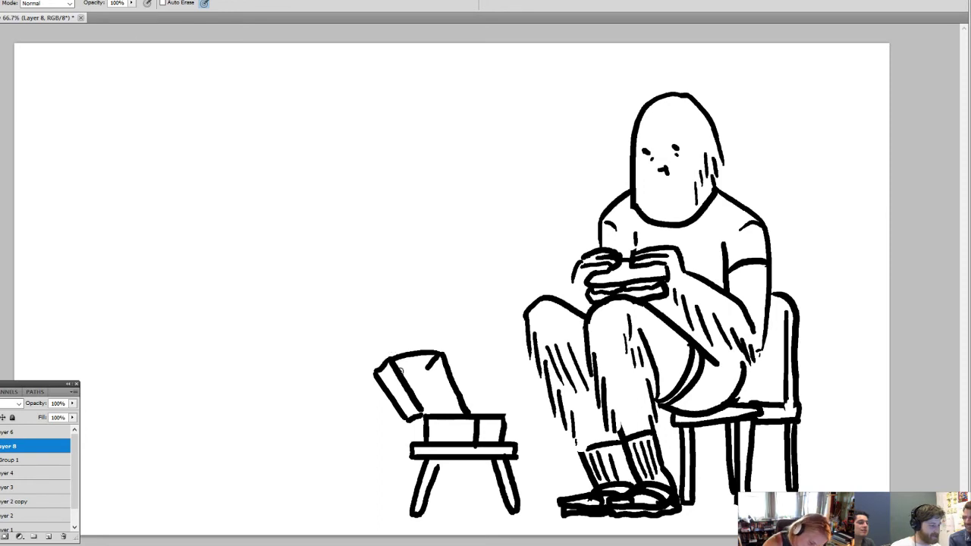
mouse_move(397, 370)
mouse_down()
mouse_move(428, 365)
mouse_move(448, 410)
mouse_up()
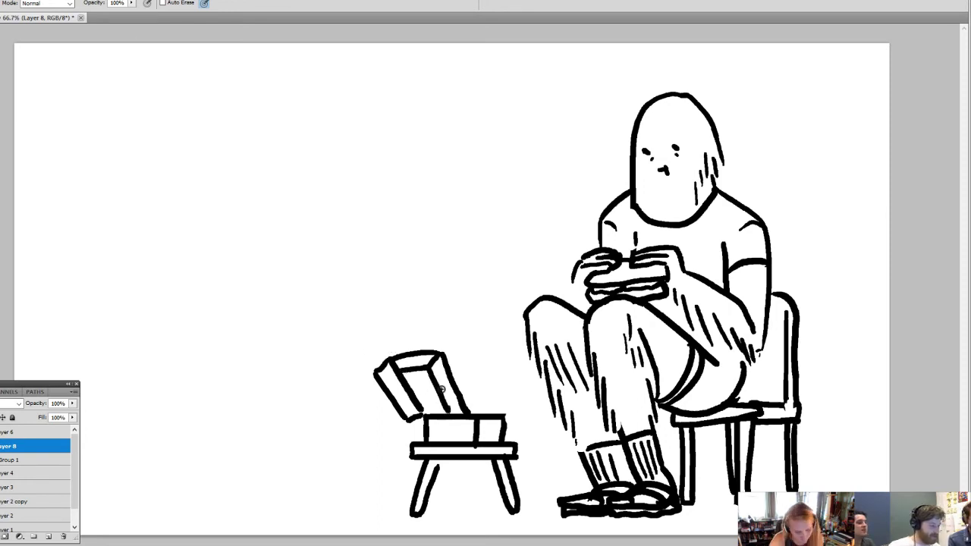
- Add a middle leg under the small table and small latches on the box's lid and front edge
mouse_move(464, 459)
mouse_down()
mouse_move(466, 515)
mouse_move(475, 460)
mouse_up()
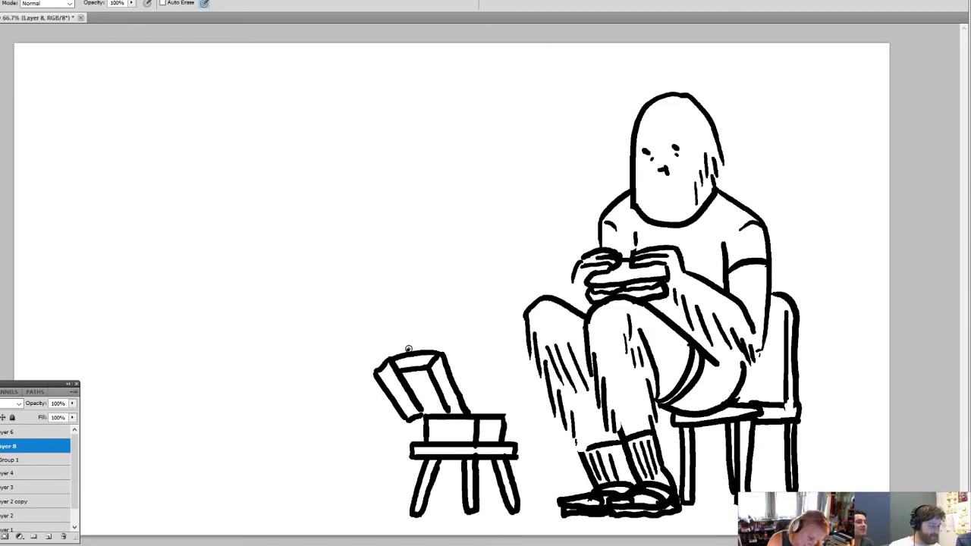
drag(408, 350, 421, 350)
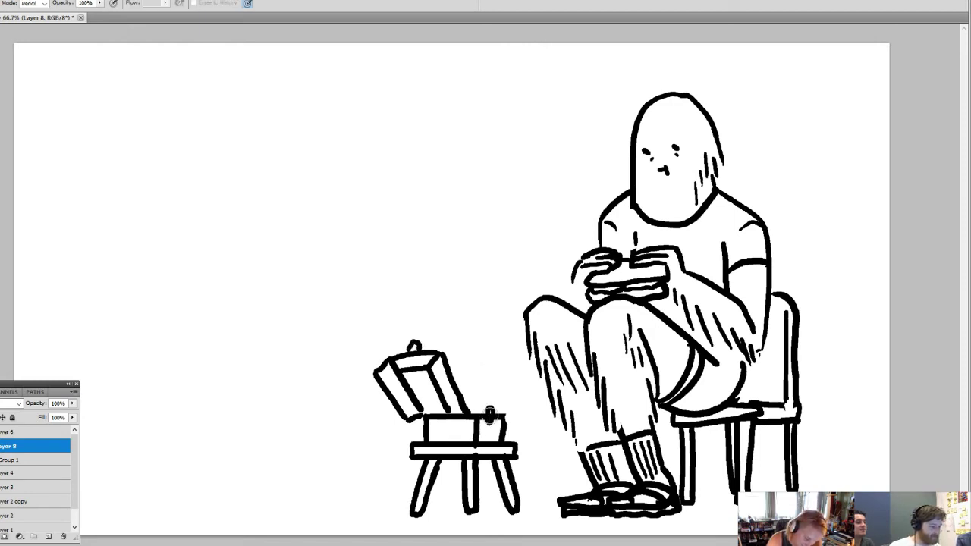
drag(491, 408, 494, 423)
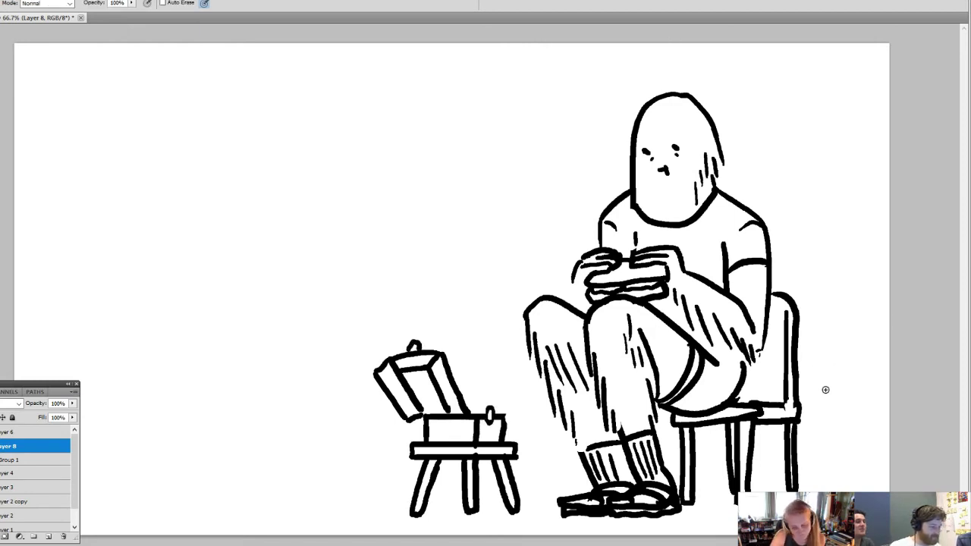
- Draw a bottle with a narrow cap, curved shoulders and a curved band line on the ground behind the chair
drag(814, 434, 811, 492)
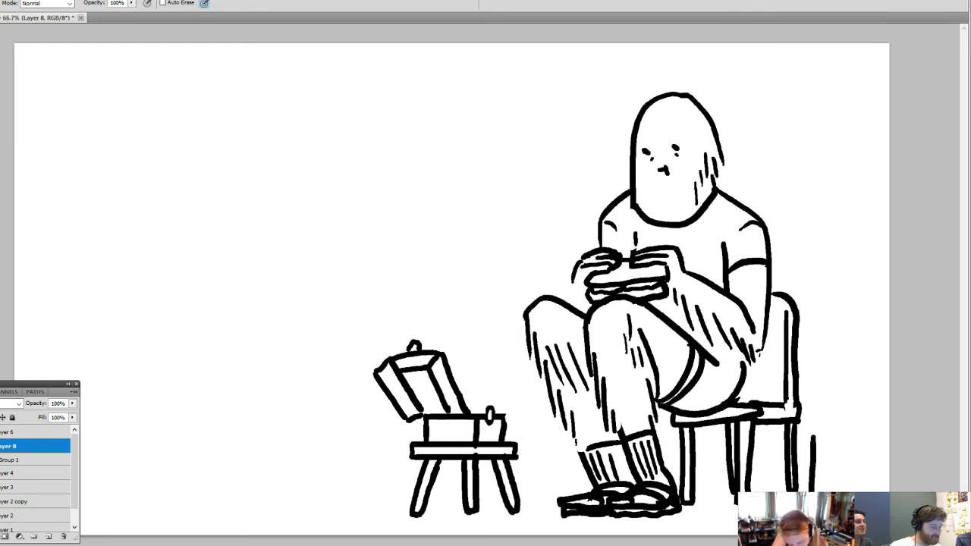
drag(842, 441, 843, 489)
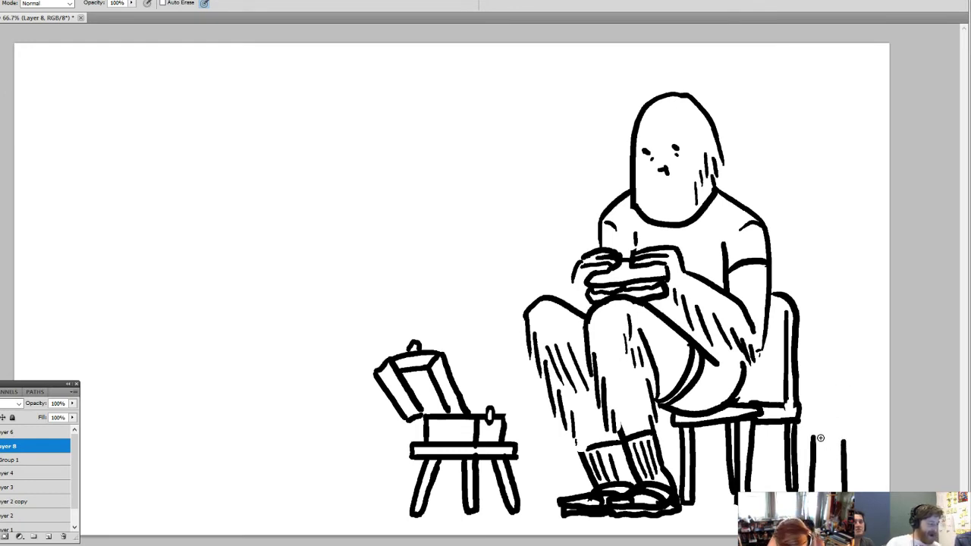
mouse_move(815, 438)
mouse_down()
mouse_move(825, 435)
mouse_move(819, 427)
mouse_up()
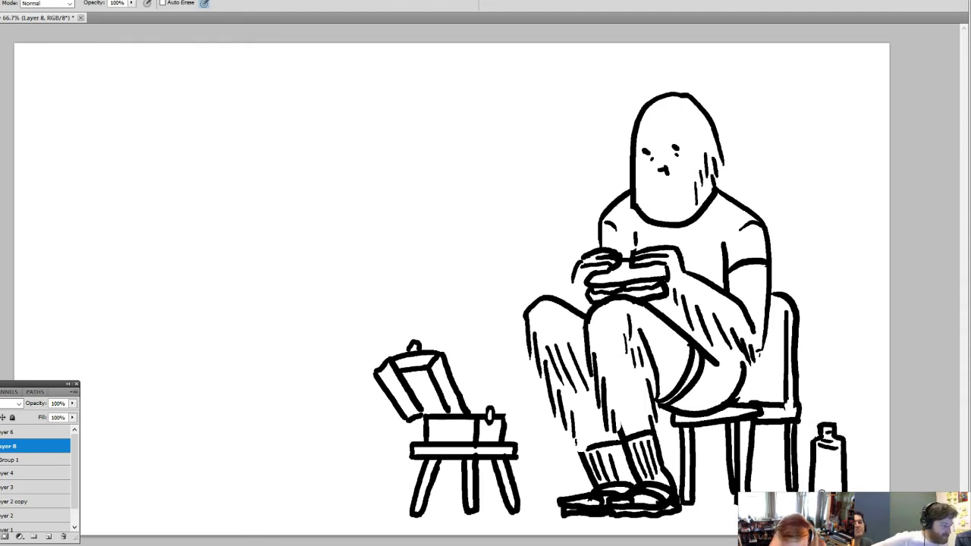
drag(817, 484, 840, 472)
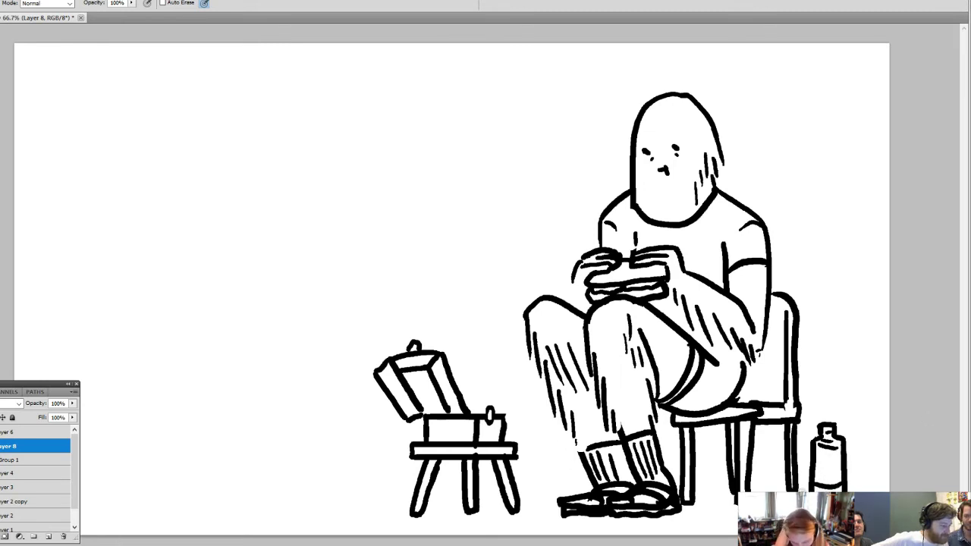
- Draw a cup with a double oval rim on the ground between the chair and the bottle
key(e)
key(b)
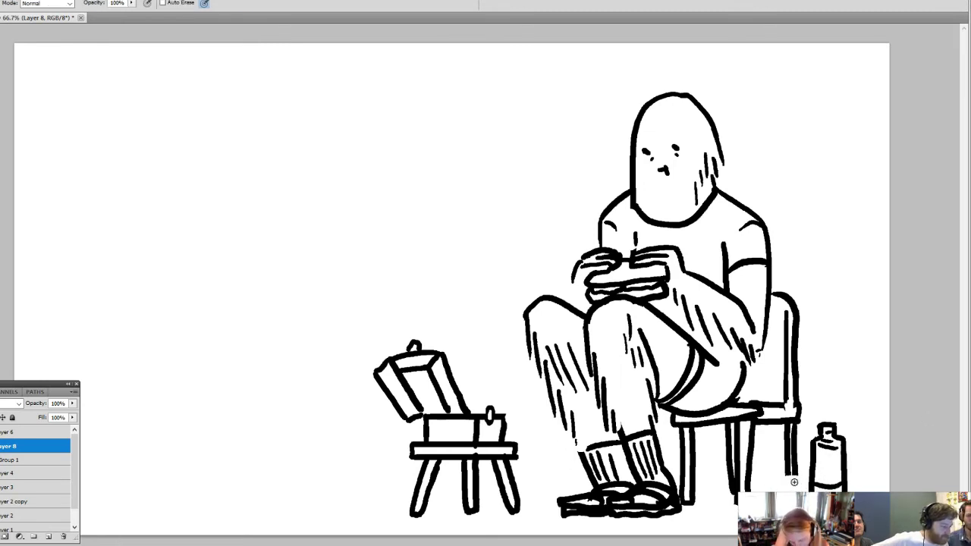
key(ctrl+z)
drag(768, 481, 760, 481)
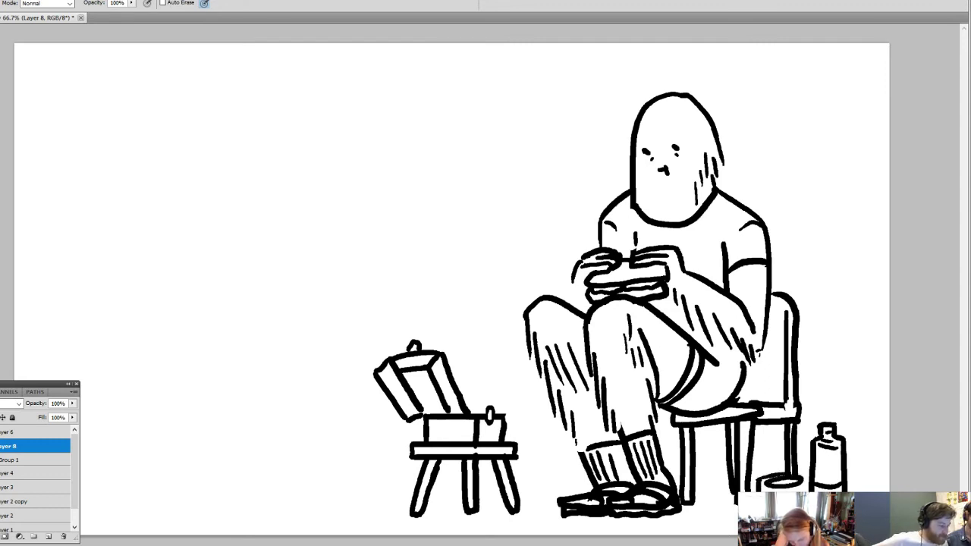
key(e)
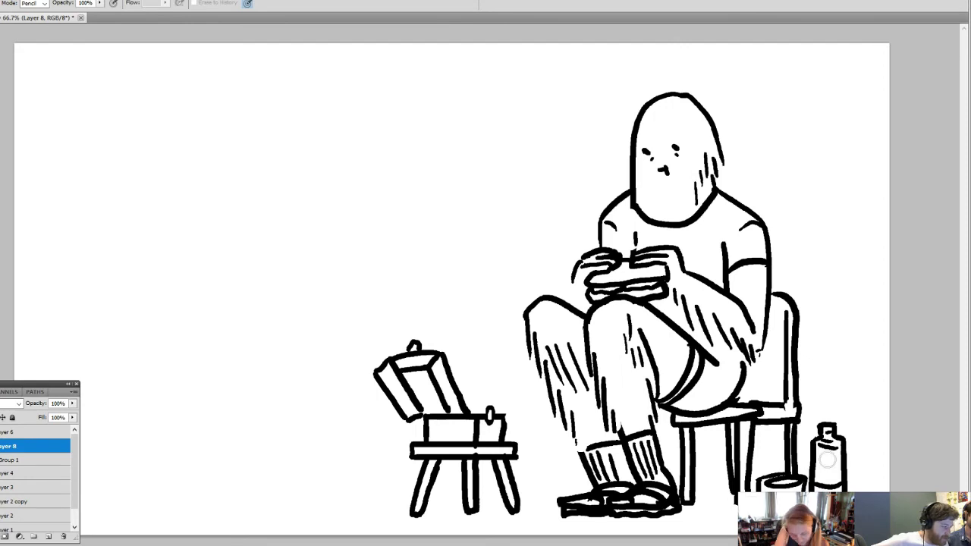
key(b)
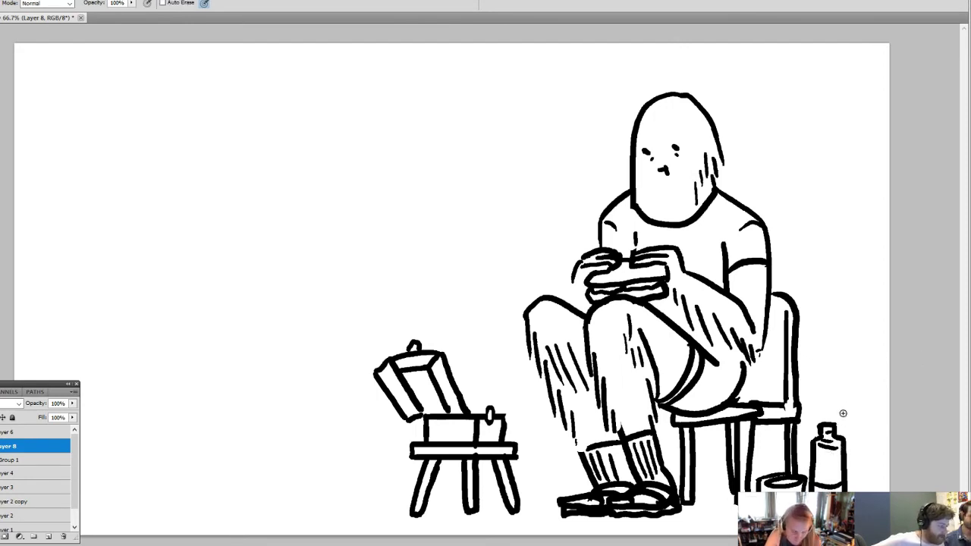
- Erase the face and redraw two dot eyes and a small nose mark higher on the head
key(e)
mouse_move(671, 144)
mouse_down()
mouse_move(655, 169)
mouse_move(658, 133)
mouse_up()
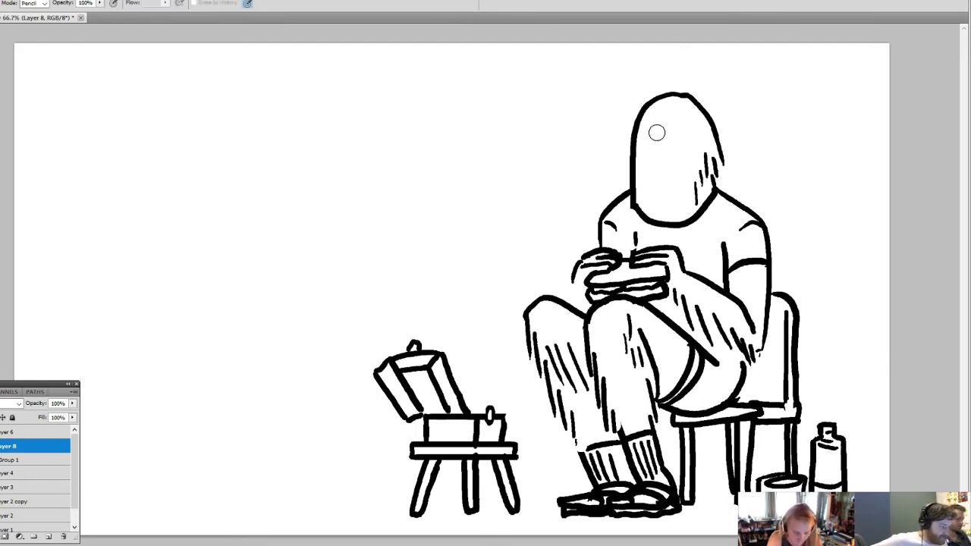
key(b)
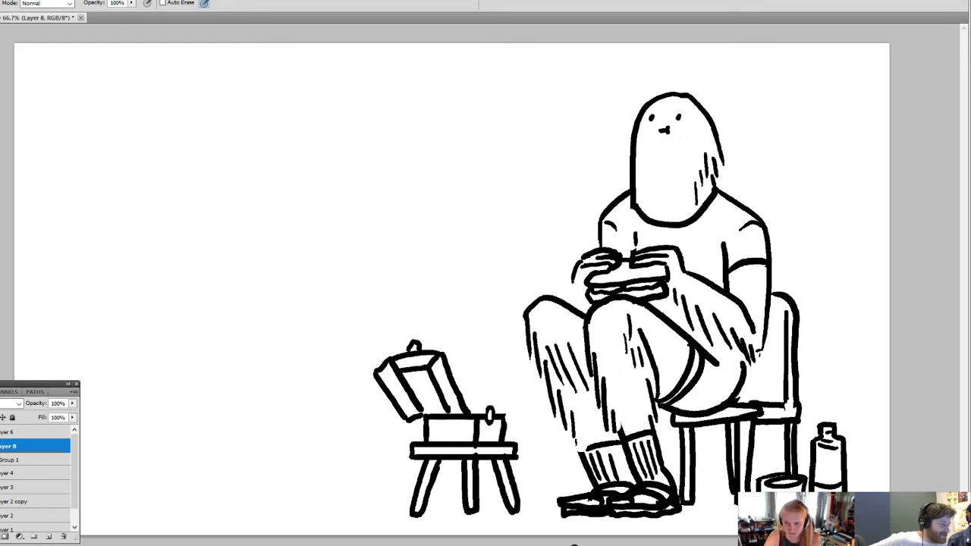
- Draw grass tufts beside the table, the shoes and the bottle, and add small curved ground marks near the furniture legs
mouse_move(542, 471)
mouse_down()
mouse_move(537, 510)
mouse_move(547, 509)
mouse_move(530, 504)
mouse_up()
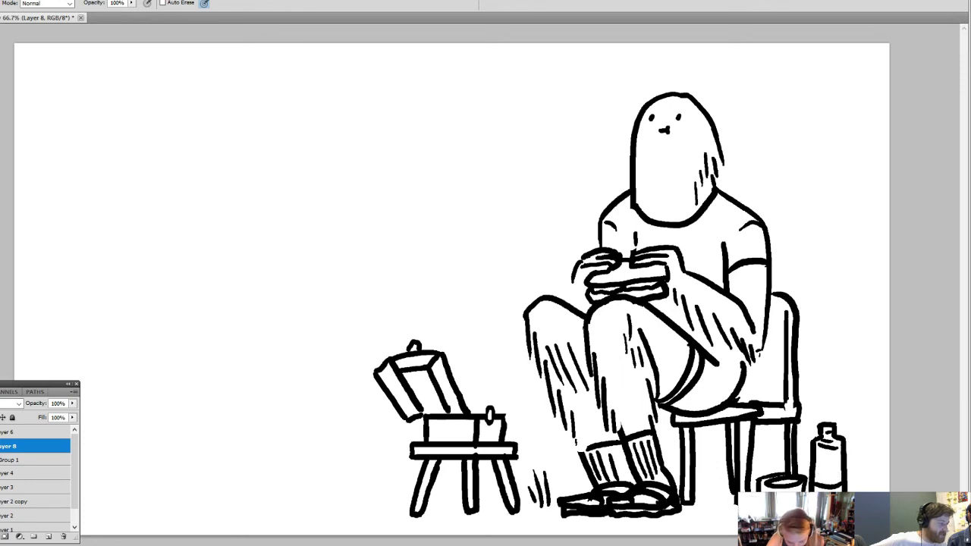
mouse_move(860, 472)
mouse_down()
mouse_move(854, 492)
mouse_move(864, 491)
mouse_up()
drag(874, 479, 871, 490)
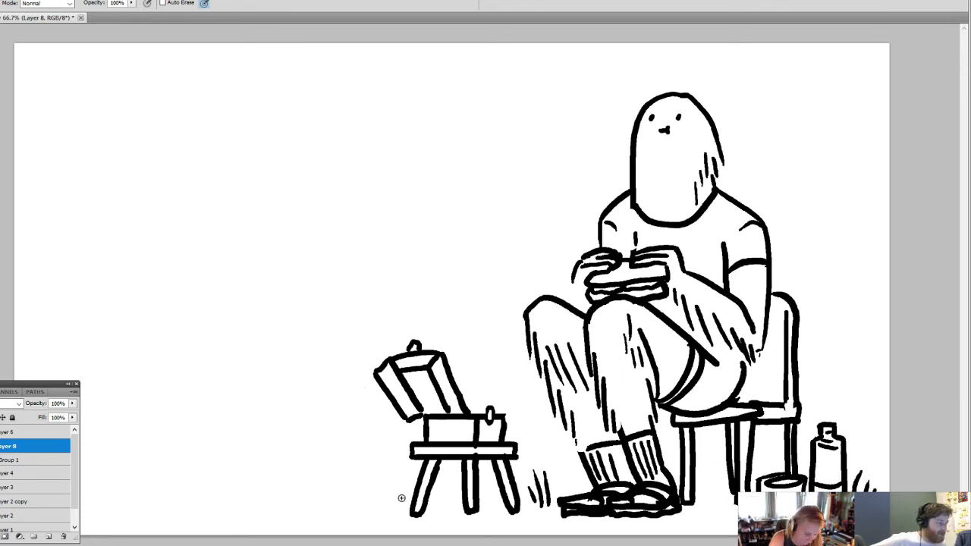
drag(384, 466, 397, 495)
drag(391, 469, 410, 501)
drag(375, 472, 387, 496)
drag(380, 467, 395, 502)
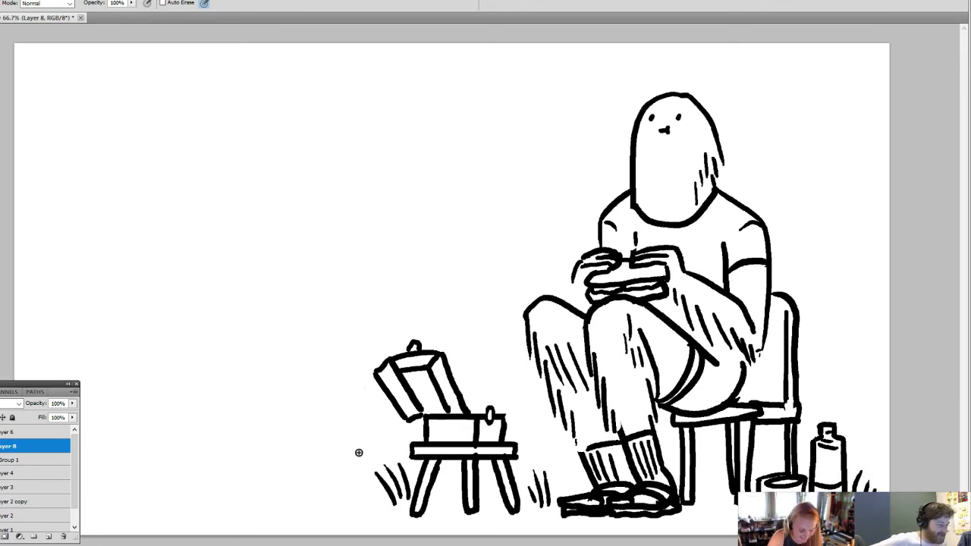
drag(719, 505, 711, 506)
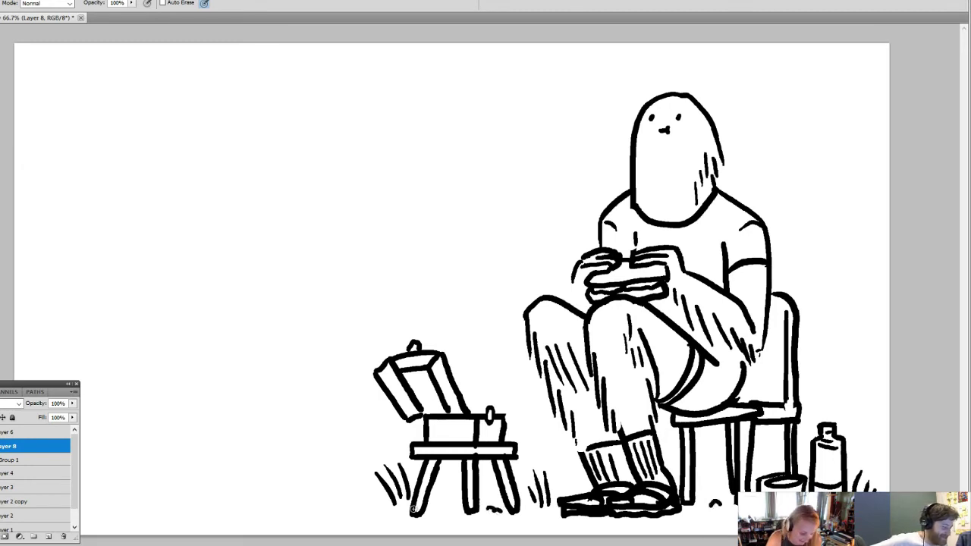
drag(366, 510, 390, 510)
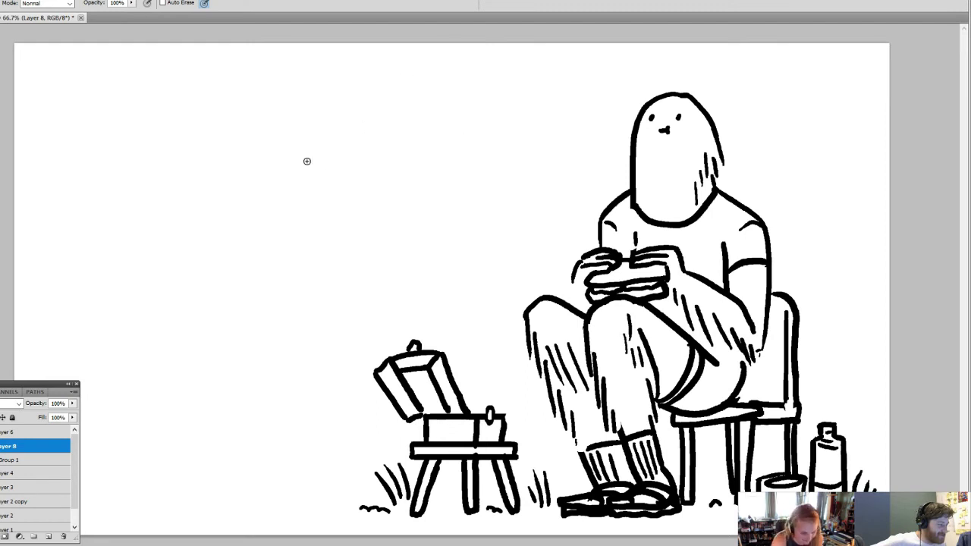
- Draw a tall thin tree trunk rising behind the box, with short horizontal strokes across its edges
drag(448, 104, 464, 380)
drag(468, 76, 477, 378)
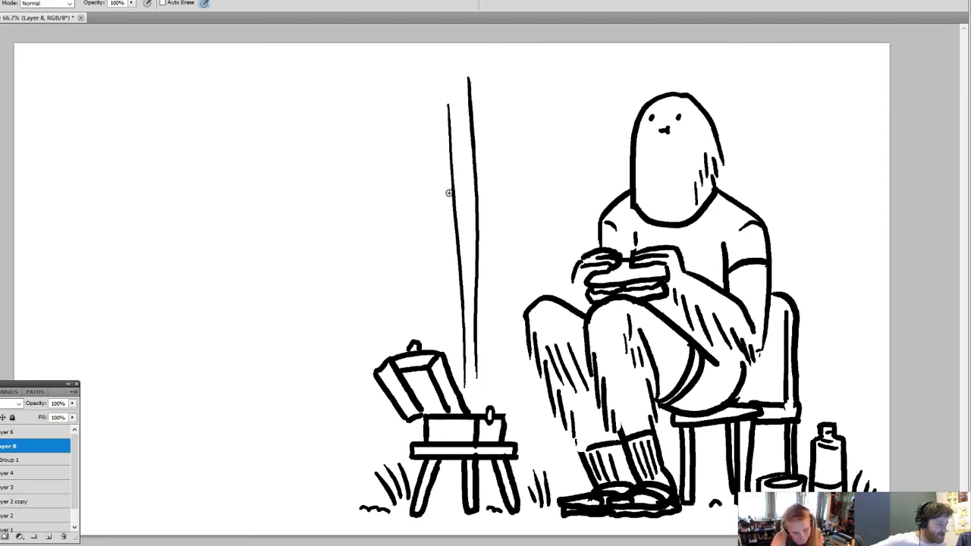
mouse_move(443, 196)
mouse_down()
mouse_move(472, 192)
mouse_move(488, 202)
mouse_up()
drag(455, 230, 478, 224)
drag(441, 262, 474, 258)
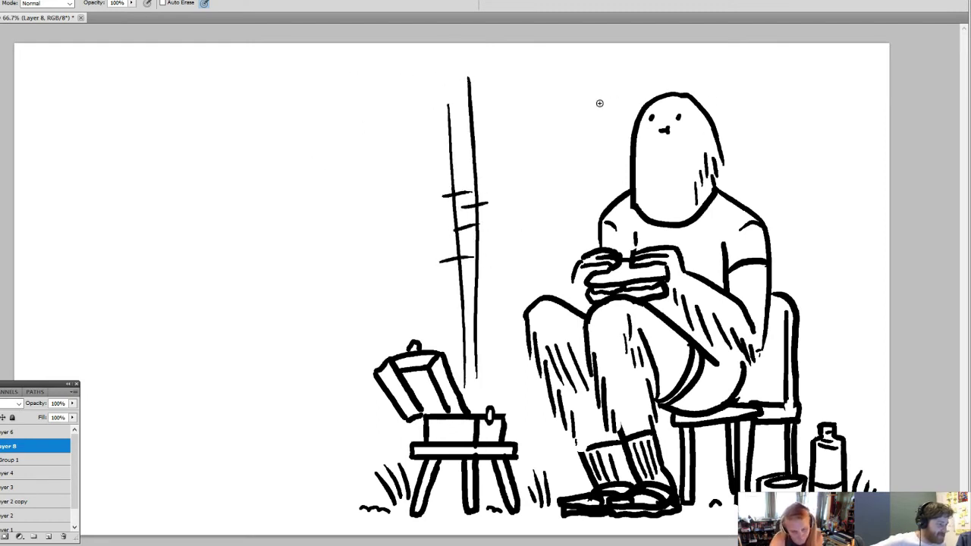
- Draw two tree trunks as pairs of thin vertical lines, one behind the figure's head and one near the drawing's right edge
drag(605, 70, 608, 182)
drag(648, 55, 649, 95)
drag(839, 68, 838, 111)
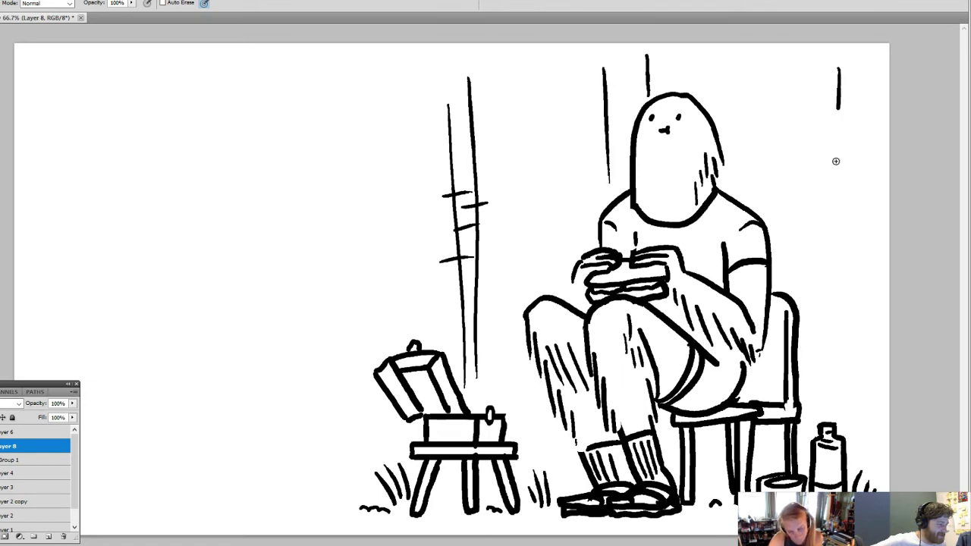
drag(836, 161, 837, 371)
drag(864, 63, 875, 339)
- Add horizontal bark strokes and an oval knot to the trunk above the bottle, plus a short ground dash below it
mouse_move(824, 171)
mouse_down()
mouse_move(881, 169)
mouse_move(870, 177)
mouse_up()
mouse_move(849, 255)
mouse_down()
mouse_move(807, 261)
mouse_move(855, 278)
mouse_up()
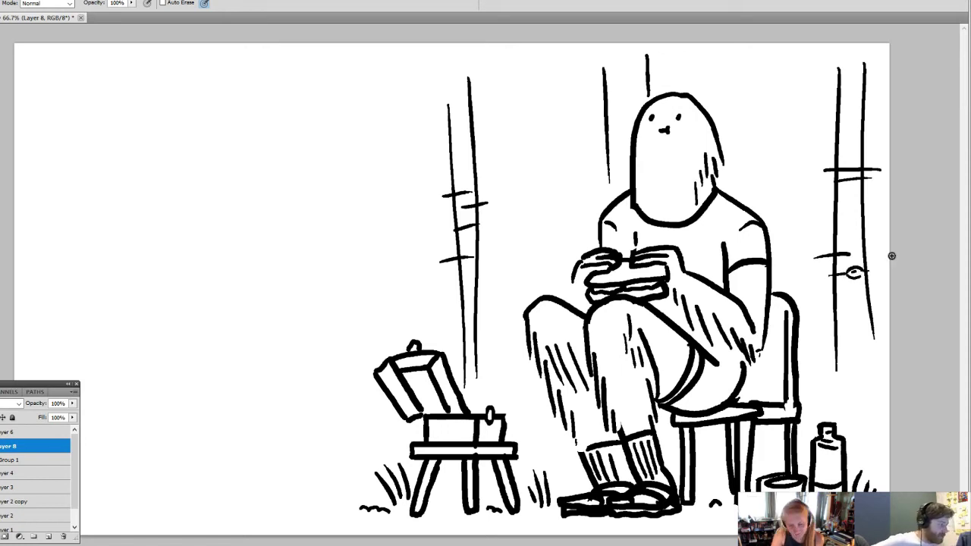
drag(830, 96, 873, 82)
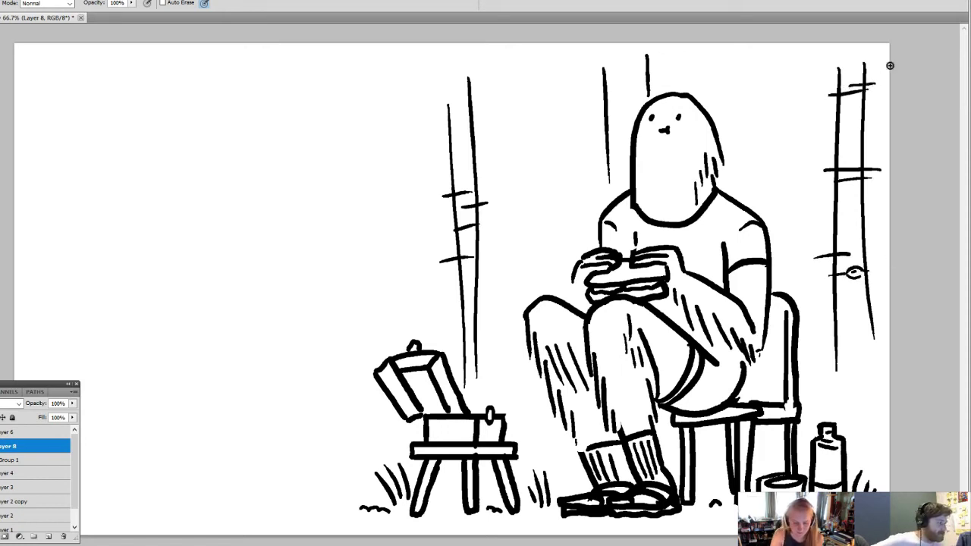
drag(877, 384, 855, 387)
- Draw trunks behind the chair-side shoulder and between the box tree and the head, giving the latter two branches and bark strokes
mouse_move(774, 59)
mouse_down()
mouse_move(774, 218)
mouse_move(792, 226)
mouse_up()
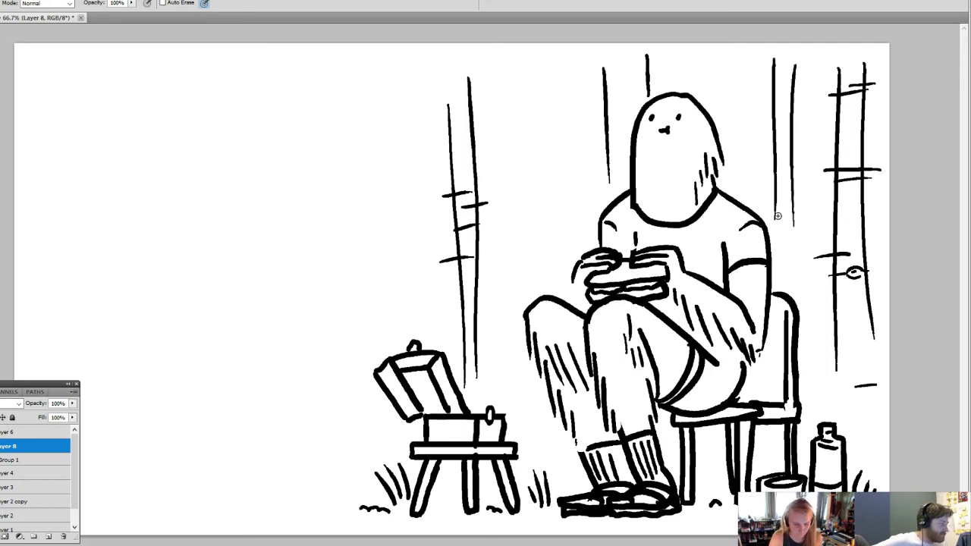
mouse_move(524, 58)
mouse_down()
mouse_move(541, 287)
mouse_move(543, 64)
mouse_move(557, 237)
mouse_up()
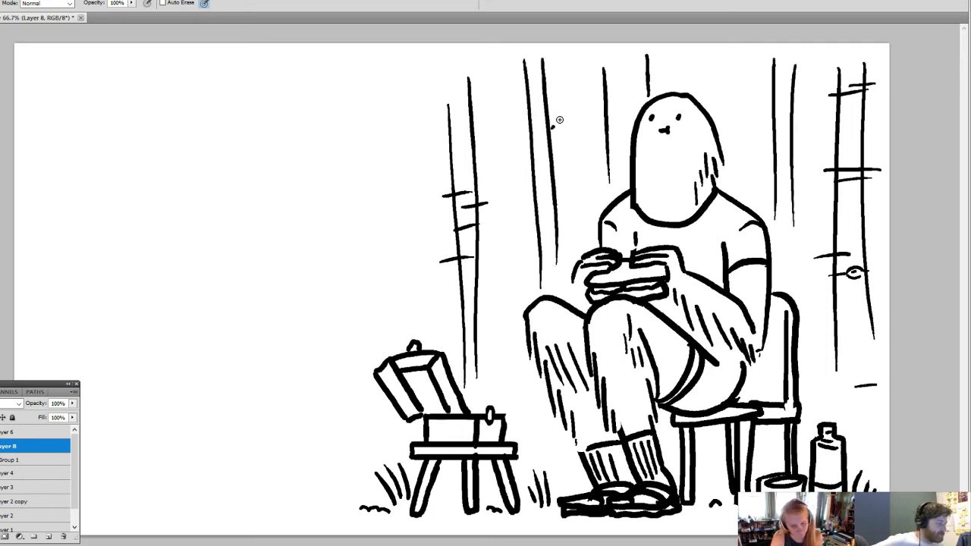
drag(575, 102, 553, 128)
drag(529, 83, 502, 68)
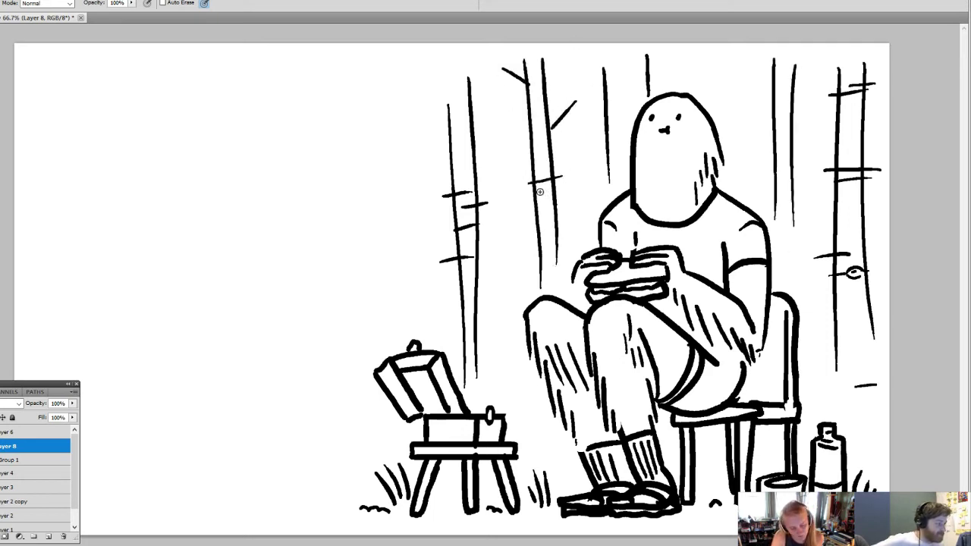
drag(529, 180, 555, 177)
mouse_move(532, 185)
mouse_down()
mouse_move(561, 184)
mouse_move(545, 184)
mouse_move(558, 161)
mouse_up()
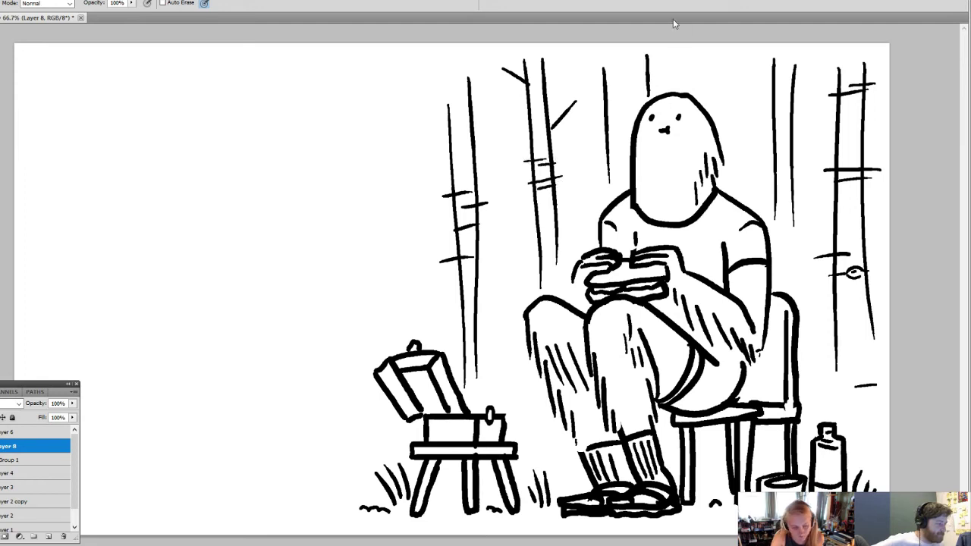
- Add short horizontal bark strokes to the trunks behind the head and behind the figure's shoulder
mouse_move(597, 85)
mouse_down()
mouse_move(661, 71)
mouse_move(657, 82)
mouse_up()
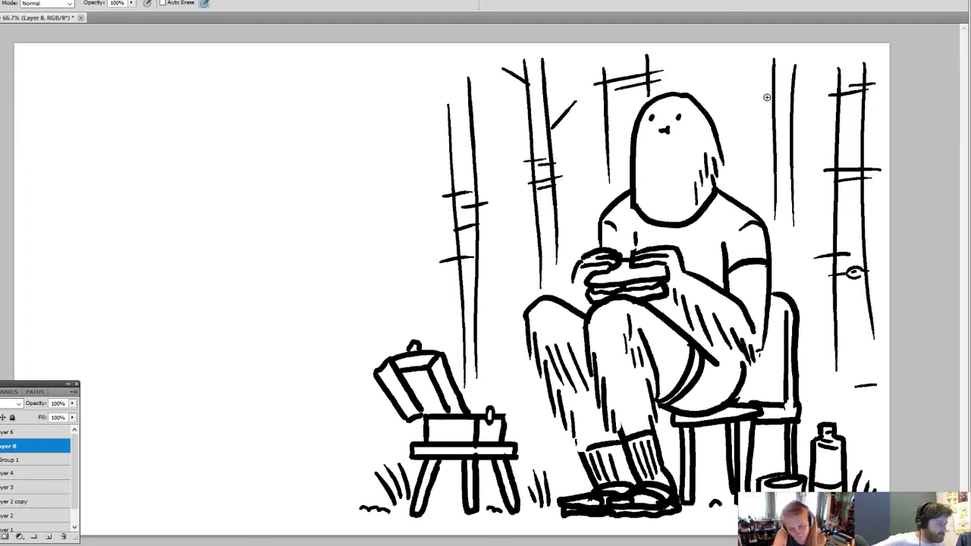
mouse_move(767, 99)
mouse_down()
mouse_move(808, 93)
mouse_move(790, 103)
mouse_up()
drag(772, 118, 790, 116)
drag(765, 208, 782, 204)
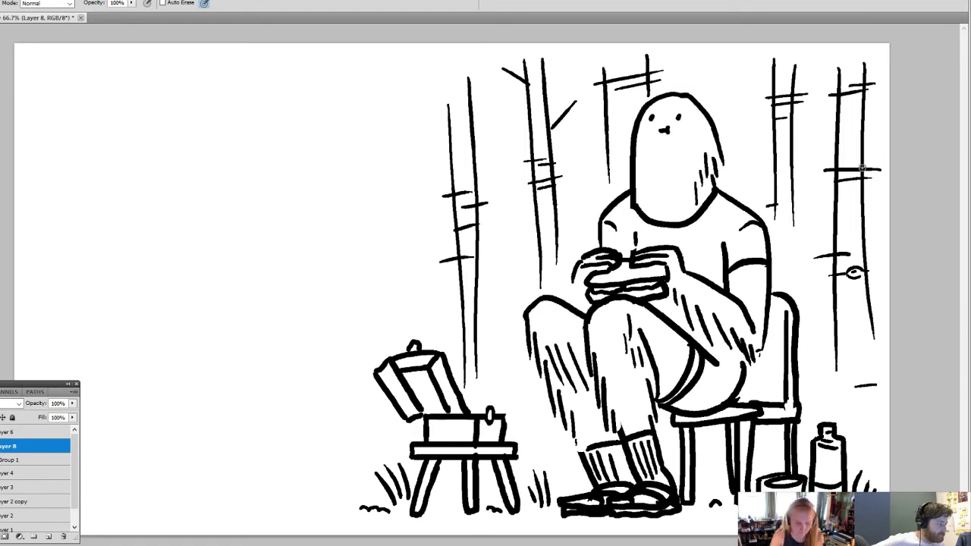
- Add a side branch to the tree behind the box, and erase and redraw its lower right edge flaring slightly outward
drag(447, 141, 401, 111)
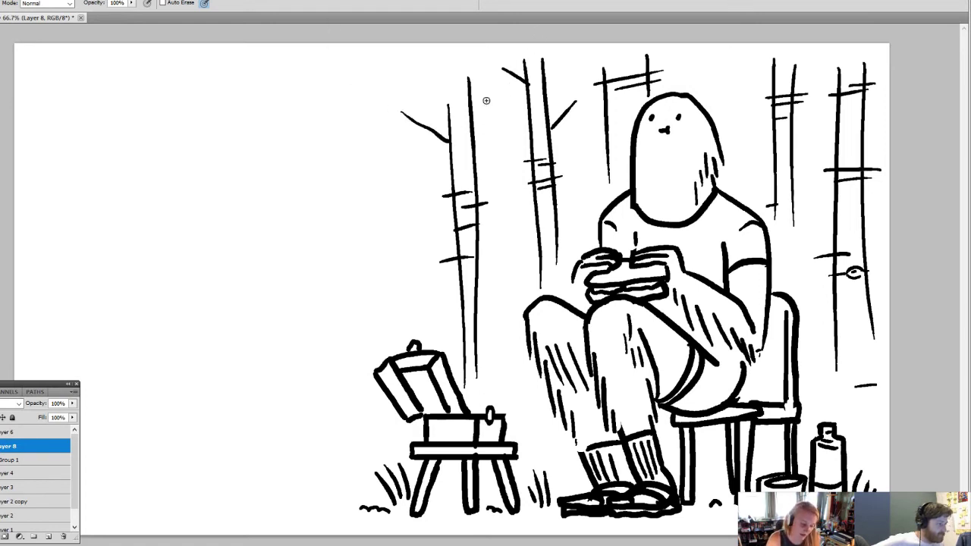
key(e)
drag(474, 267, 477, 375)
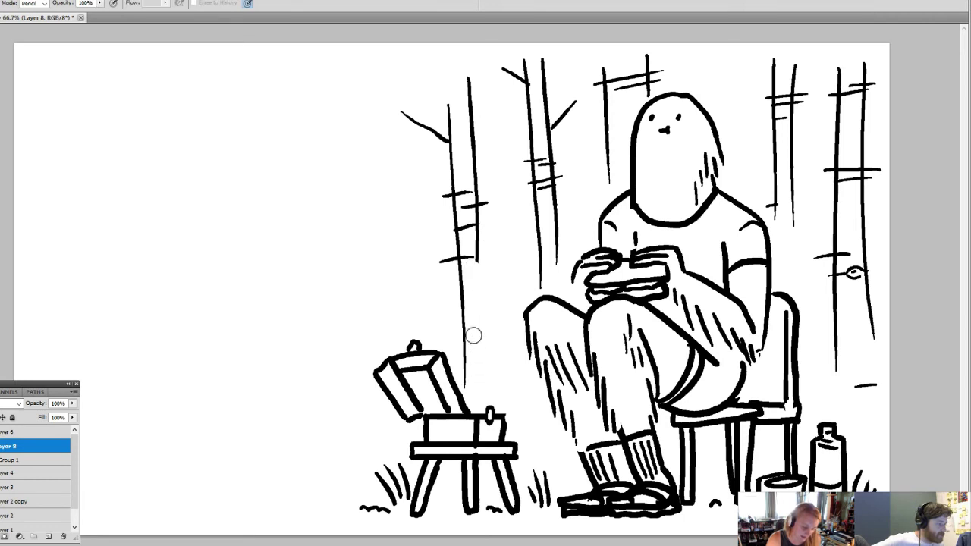
key(b)
drag(478, 256, 485, 382)
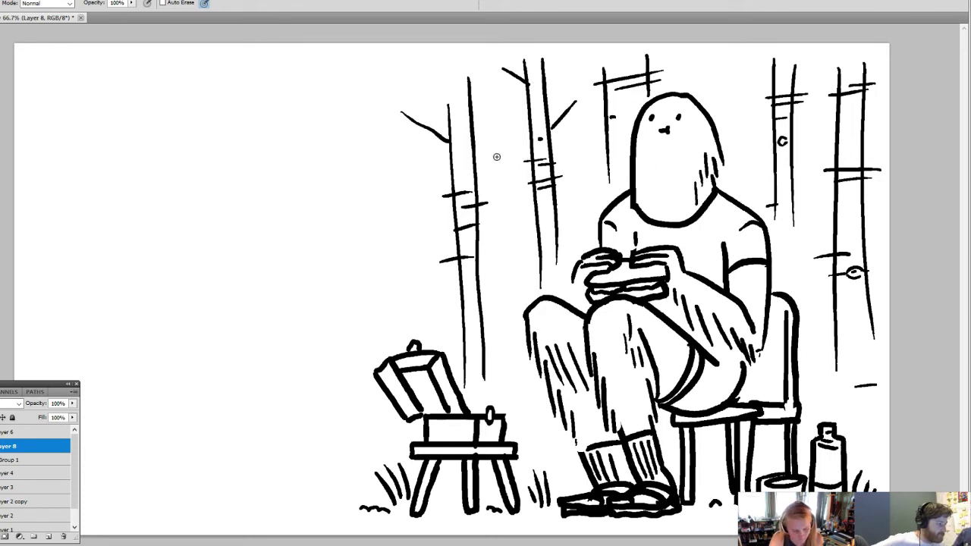
- Dot small dark bark knots onto the tree trunks, including the one behind the box and the one above the bottle
click(458, 158)
drag(461, 124, 468, 119)
click(849, 156)
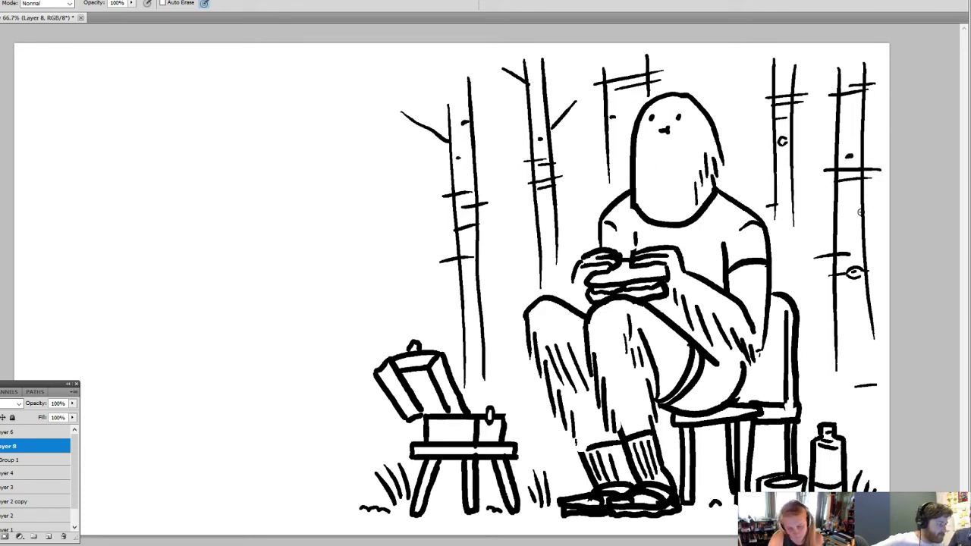
click(856, 242)
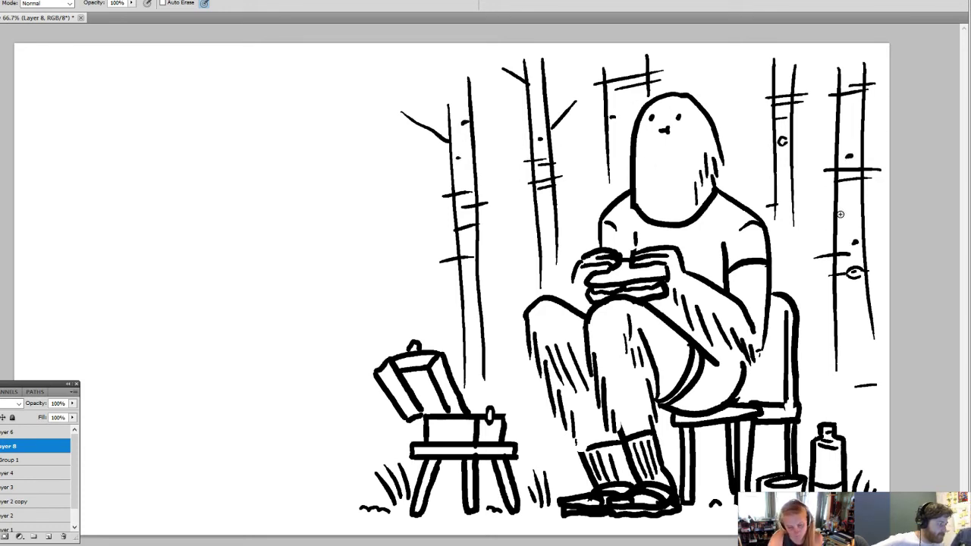
click(862, 342)
click(843, 354)
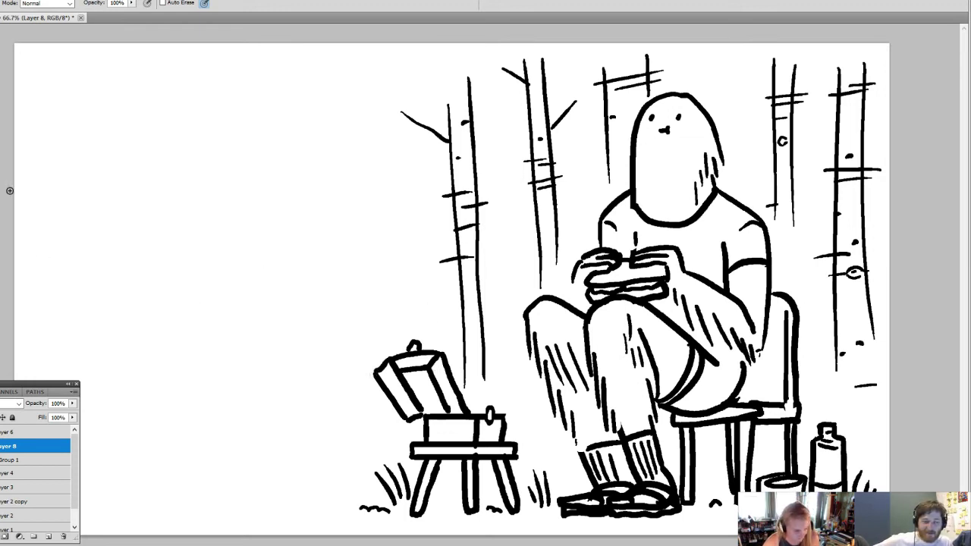
key(Tab)
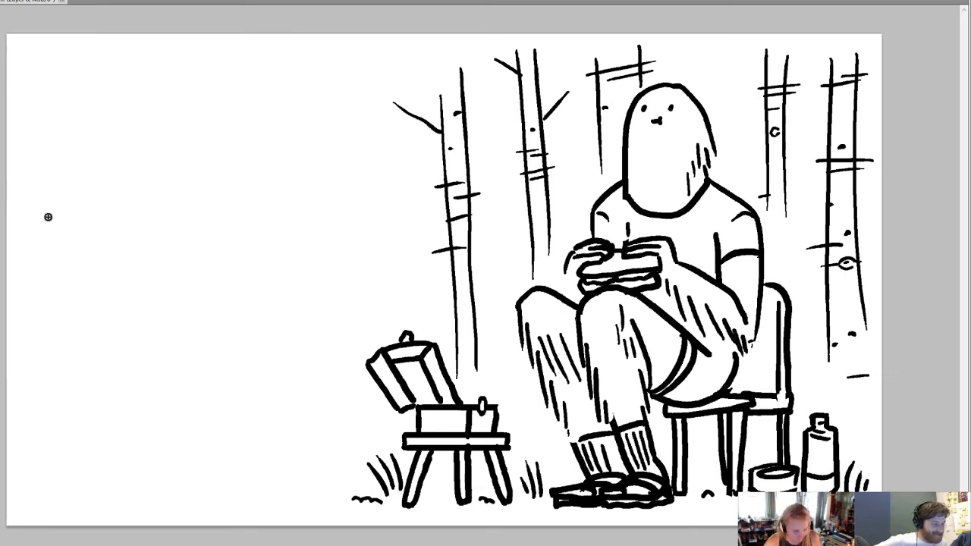
key(Tab)
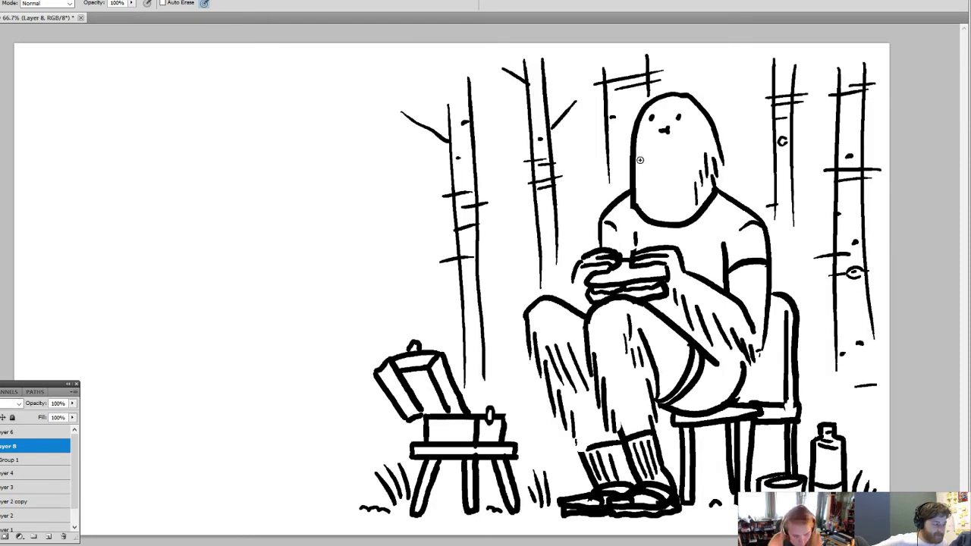
- Add short vertical hair strokes to the figure's cheek, chin, upper arm below the sleeve, and front knee
mouse_move(639, 161)
mouse_down()
mouse_move(649, 185)
mouse_move(659, 158)
mouse_up()
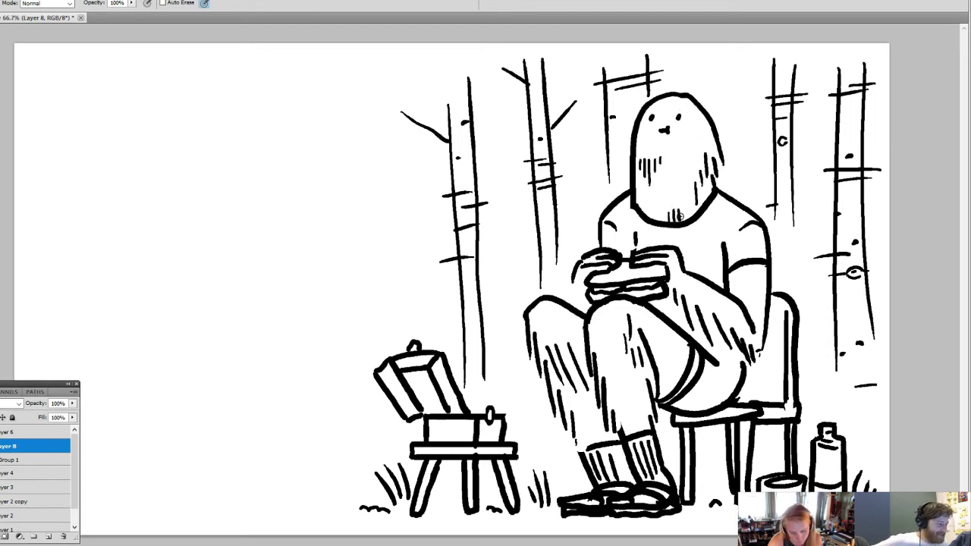
drag(680, 207, 680, 220)
drag(685, 206, 686, 219)
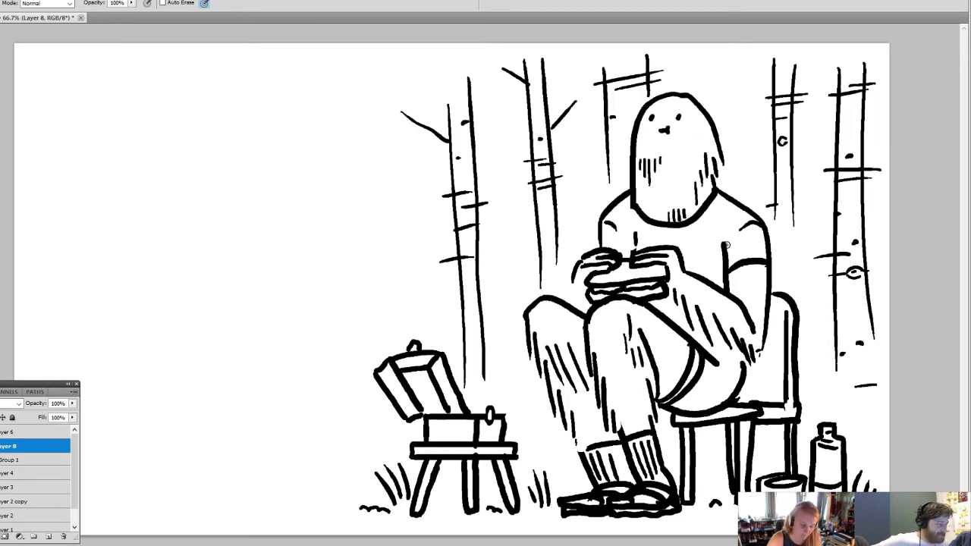
mouse_move(740, 259)
mouse_down()
mouse_move(750, 297)
mouse_move(764, 273)
mouse_up()
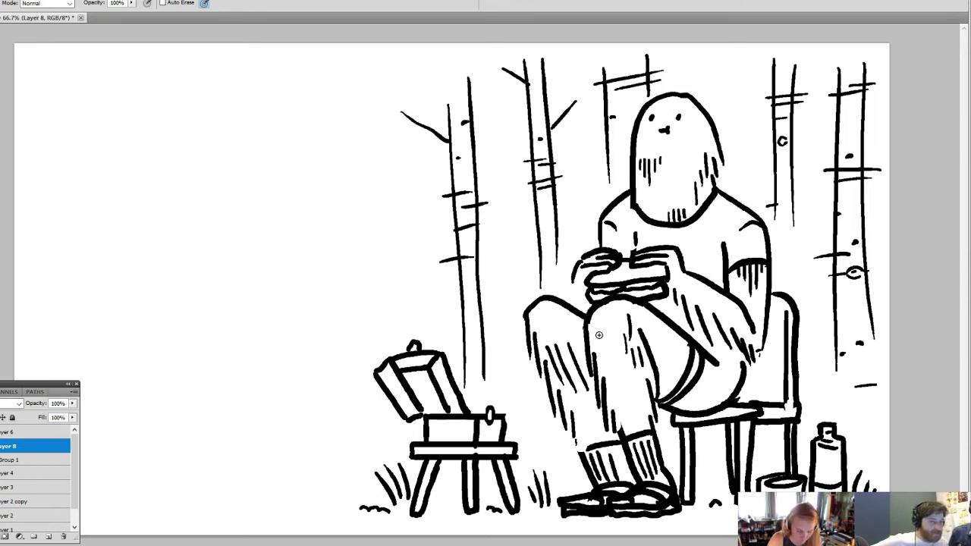
drag(605, 332, 610, 356)
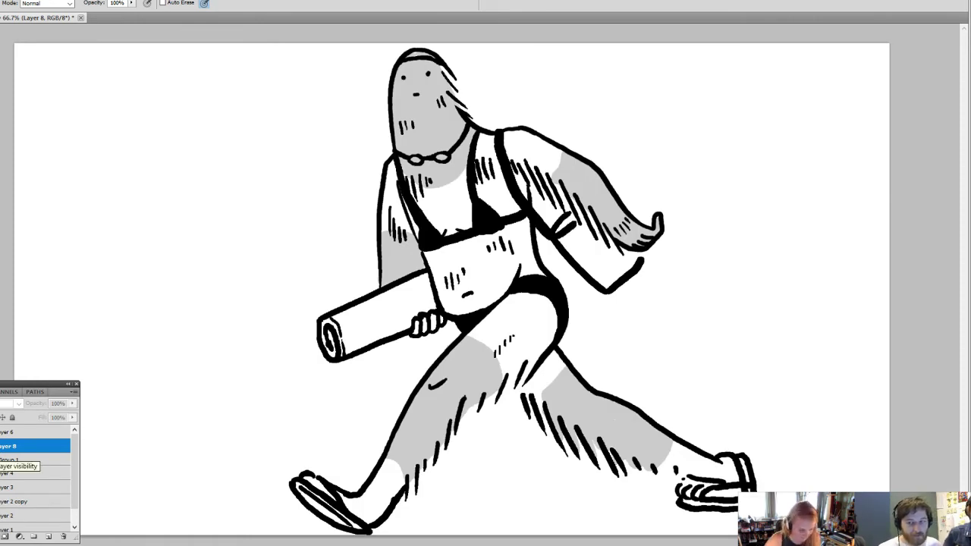
- Add a new layer beneath the sandwich line art and set its opacity to 25%
key(z)
alt+click(419, 292)
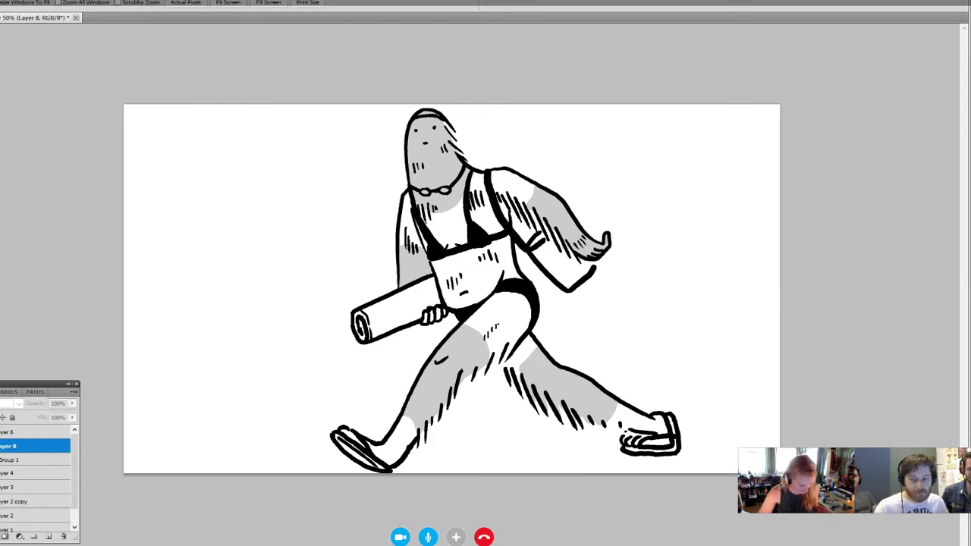
key(ctrl+z)
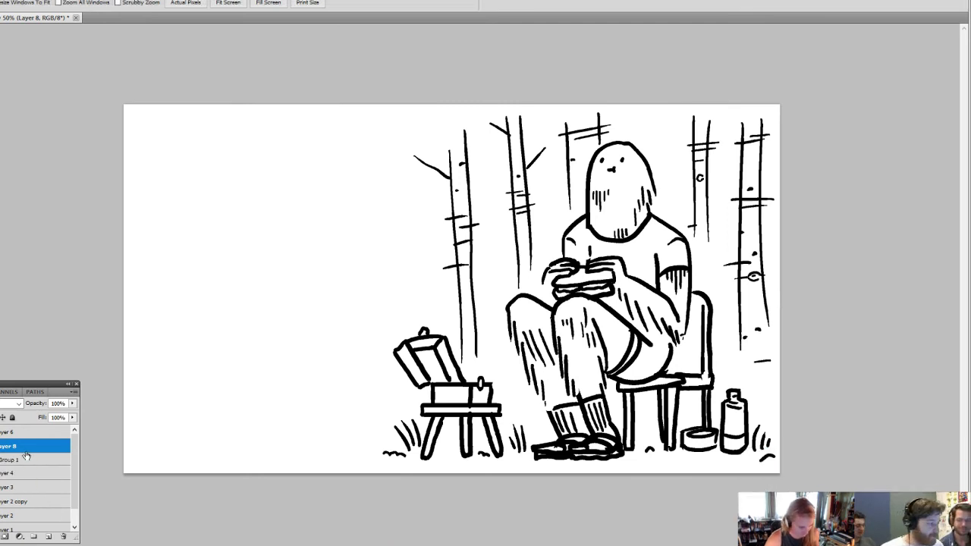
click(48, 537)
click(48, 537)
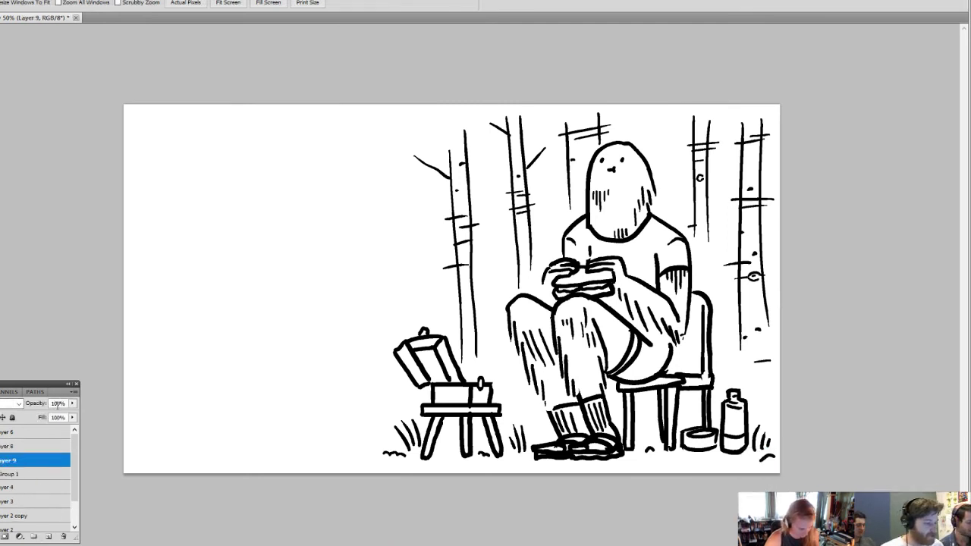
double_click(54, 403)
text(25)
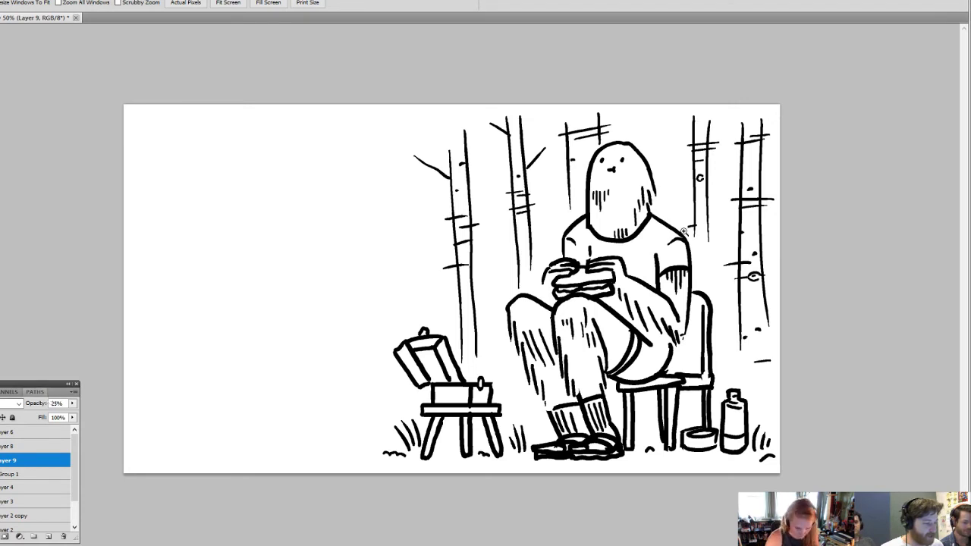
- Shade the figure's arms, hands, legs and head in flat grey on the new layer, leaving the clothes and socks white
text(b)
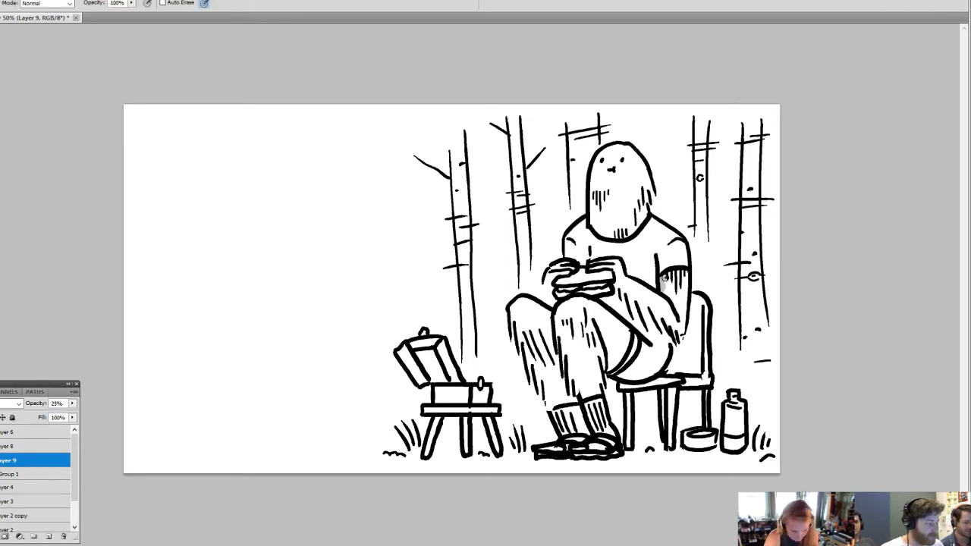
mouse_move(665, 277)
mouse_down()
mouse_move(678, 324)
mouse_move(665, 296)
mouse_move(659, 315)
mouse_move(621, 279)
mouse_move(669, 318)
mouse_move(634, 302)
mouse_move(605, 264)
mouse_move(617, 267)
mouse_move(556, 271)
mouse_move(553, 321)
mouse_move(521, 303)
mouse_move(550, 390)
mouse_move(542, 311)
mouse_move(553, 395)
mouse_move(567, 385)
mouse_move(567, 325)
mouse_move(575, 365)
mouse_move(612, 358)
mouse_move(623, 332)
mouse_move(604, 320)
mouse_move(624, 339)
mouse_move(613, 359)
mouse_move(597, 349)
mouse_move(595, 391)
mouse_move(591, 307)
mouse_move(574, 303)
mouse_move(565, 350)
mouse_up()
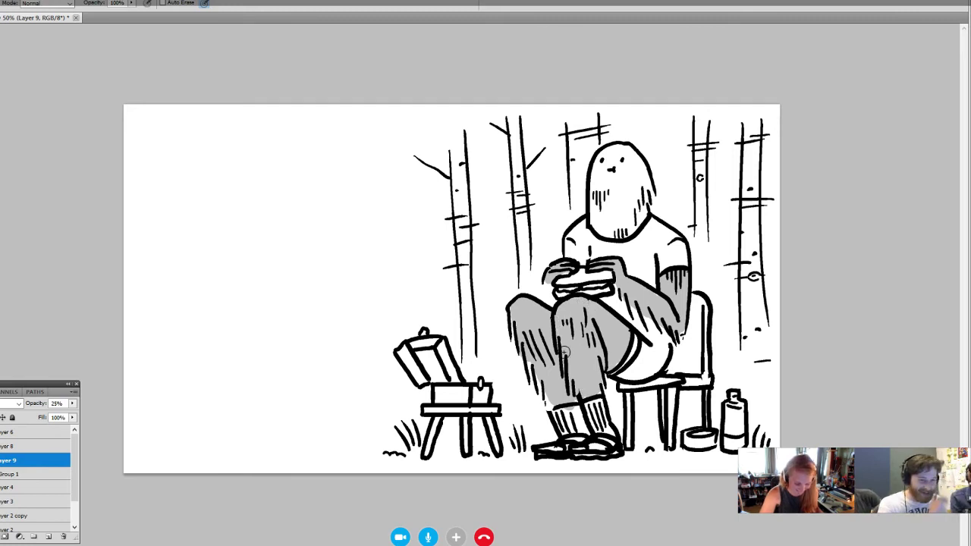
mouse_move(607, 163)
mouse_down()
mouse_move(607, 186)
mouse_move(619, 160)
mouse_move(610, 178)
mouse_move(635, 220)
mouse_move(636, 162)
mouse_move(643, 215)
mouse_move(630, 152)
mouse_up()
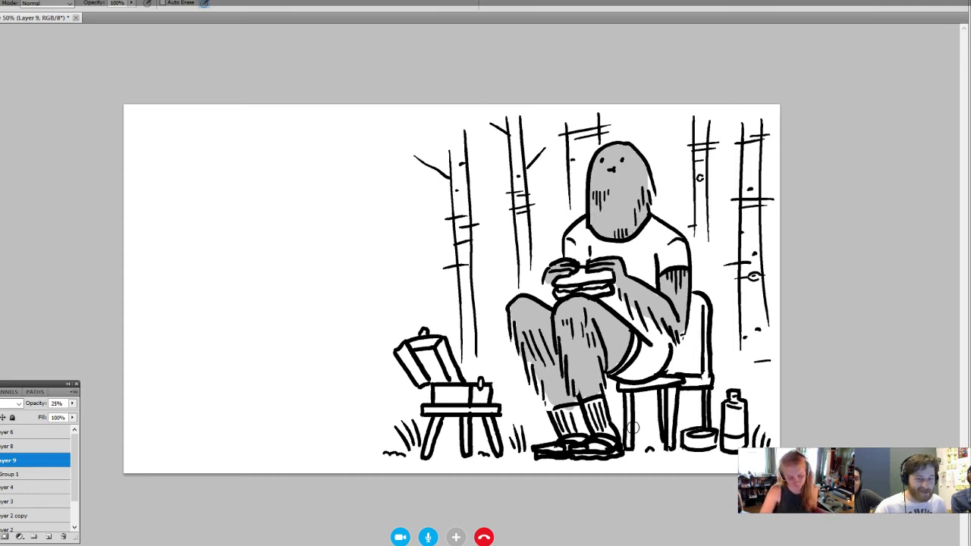
key(e)
key(b)
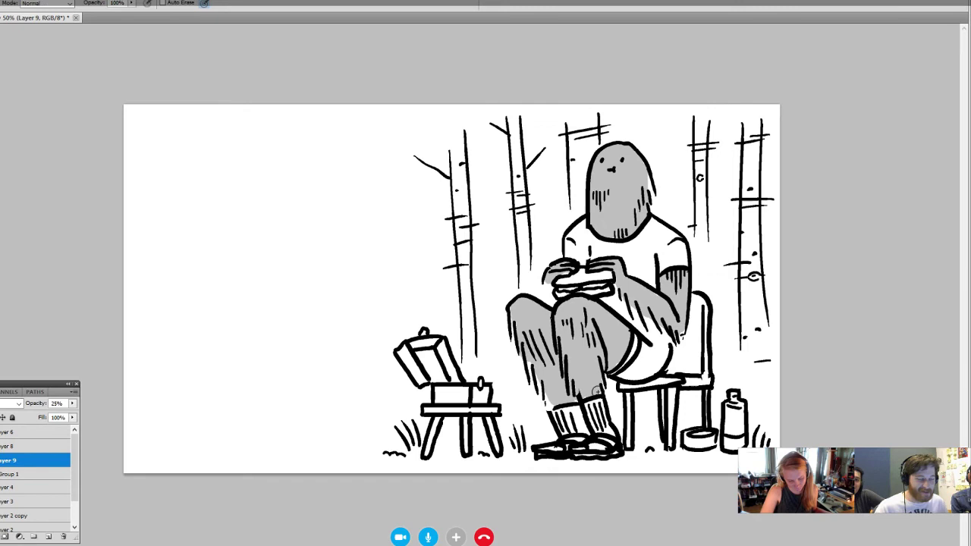
- On the line art layer, draw a large thick-lined birch trunk in the empty left area with bark strokes and a round knot
click(45, 447)
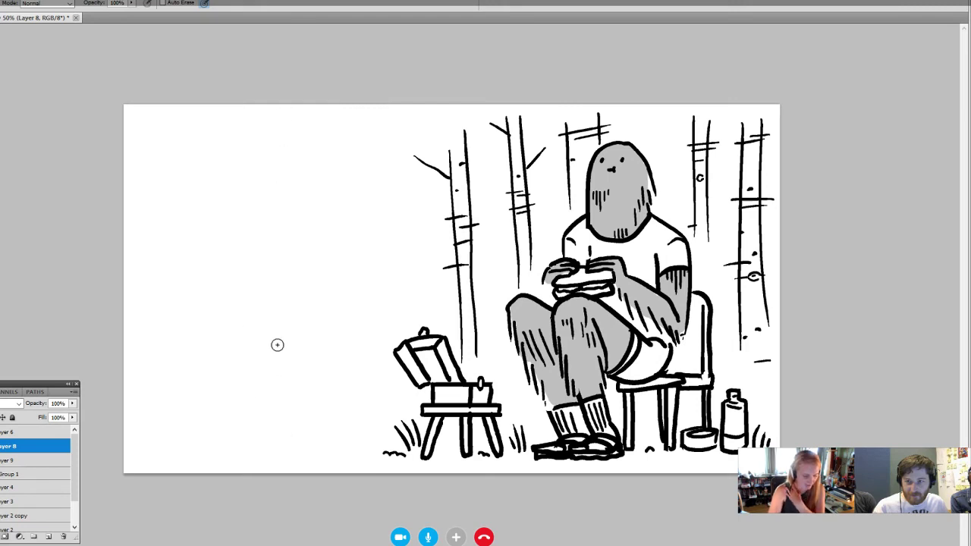
drag(243, 127, 235, 467)
drag(287, 125, 275, 435)
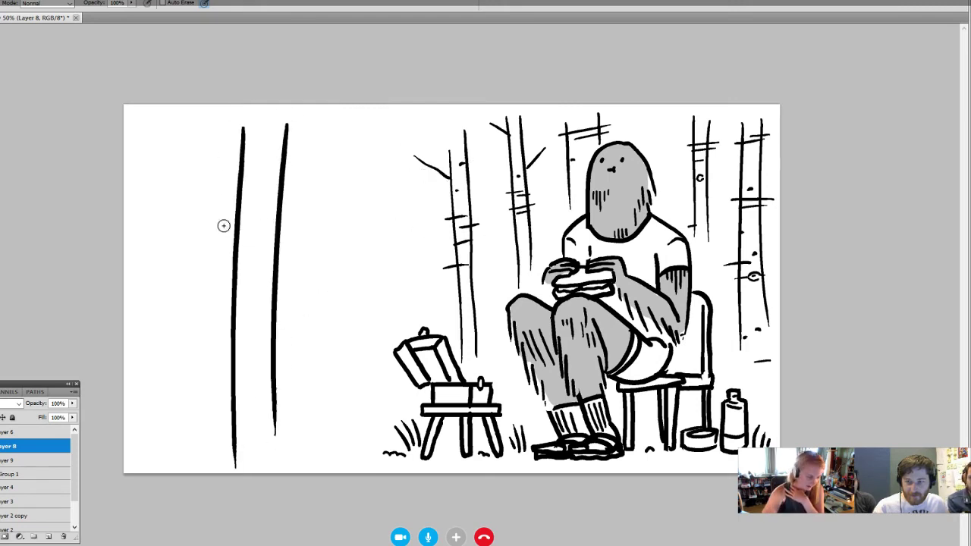
mouse_move(223, 224)
mouse_down()
mouse_move(260, 228)
mouse_move(294, 258)
mouse_move(250, 285)
mouse_move(262, 297)
mouse_move(230, 289)
mouse_move(283, 286)
mouse_up()
drag(251, 197, 260, 195)
drag(264, 174, 304, 168)
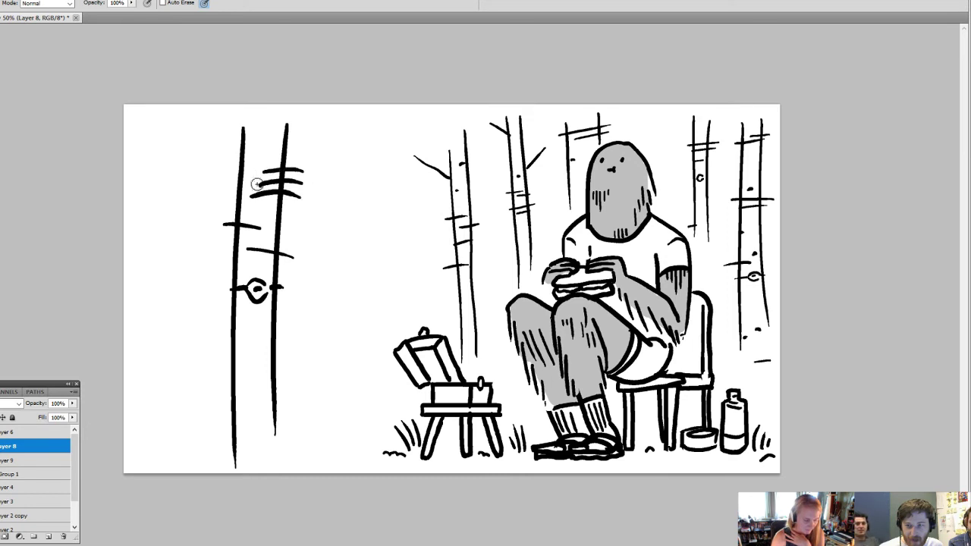
- Add a top bark stroke, a forked branch towards the box tree and a curved branch on the opposite side of the large birch
mouse_move(235, 144)
mouse_down()
mouse_move(296, 147)
mouse_move(374, 114)
mouse_up()
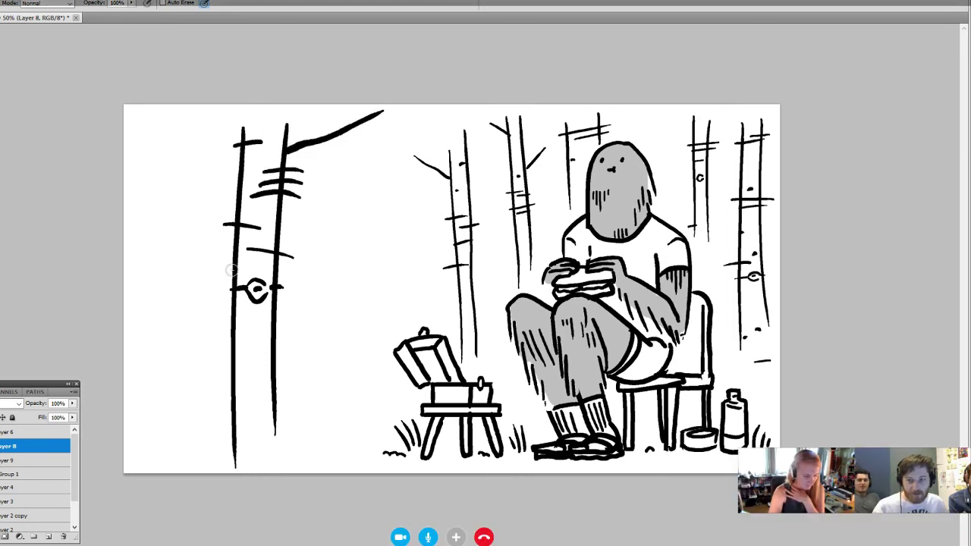
mouse_move(232, 265)
mouse_down()
mouse_move(172, 199)
mouse_move(150, 189)
mouse_up()
drag(328, 139, 407, 125)
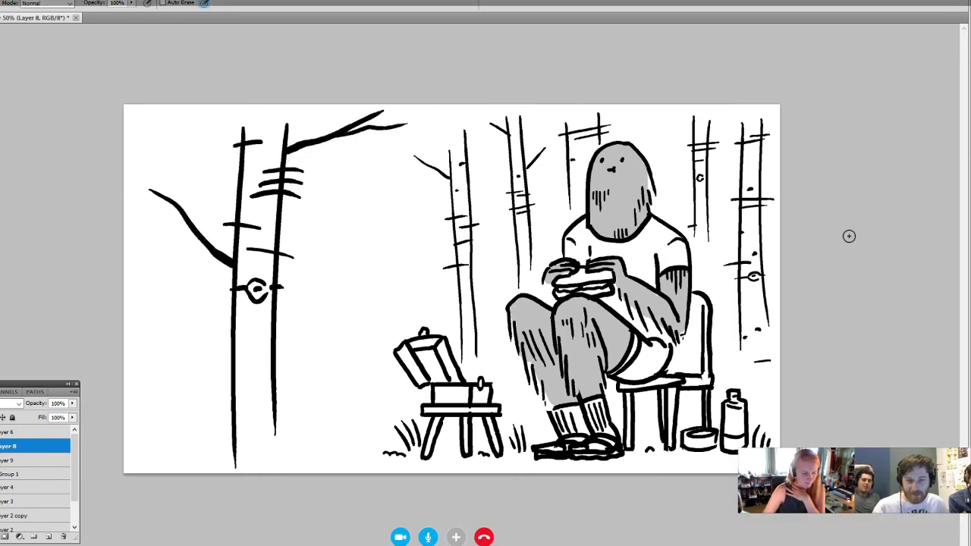
- Lasso the whole large birch with its branches and cut it out of the line art layer
key(l)
mouse_move(400, 91)
mouse_down()
mouse_move(406, 148)
mouse_move(256, 496)
mouse_move(101, 169)
mouse_up()
key(ctrl+x)
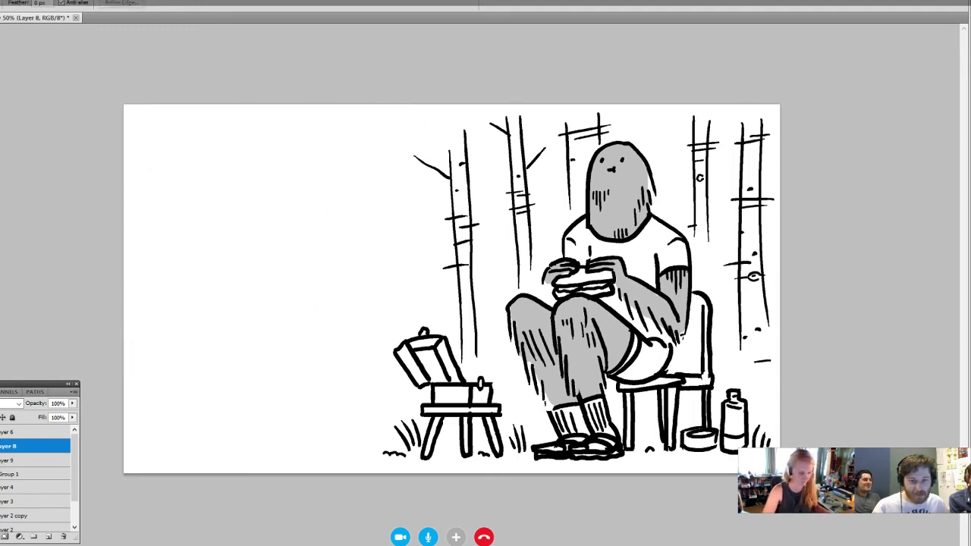
- Save the illustration of the hairy figure eating a sandwich
key(ctrl+s)
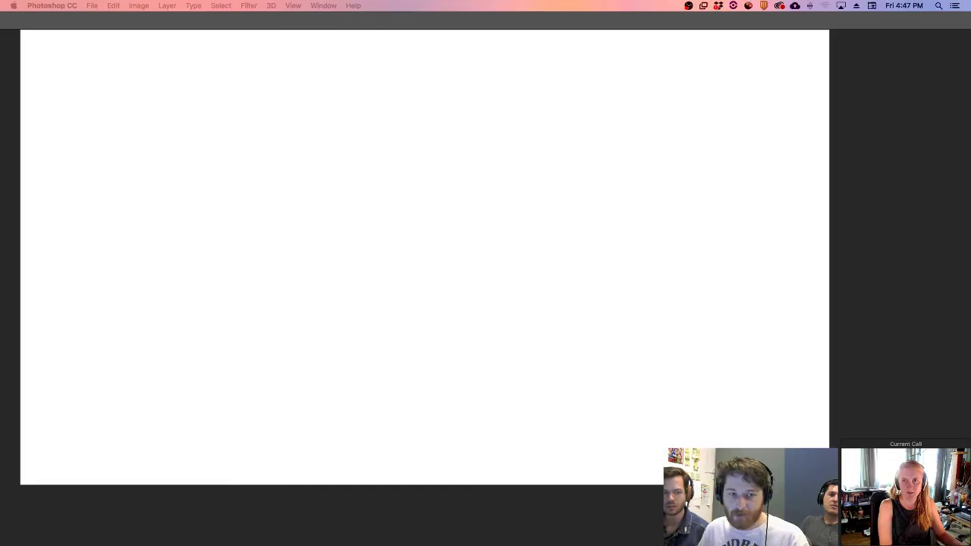
- On the blank canvas, brush a tall black volcano outline with jagged slopes and erase the doubled inner line of the right slope
key(Tab)
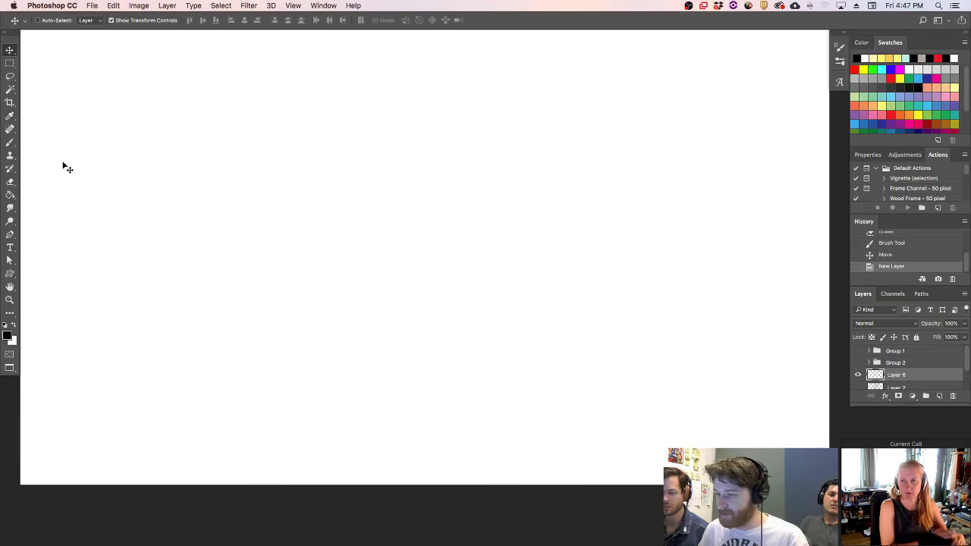
click(10, 142)
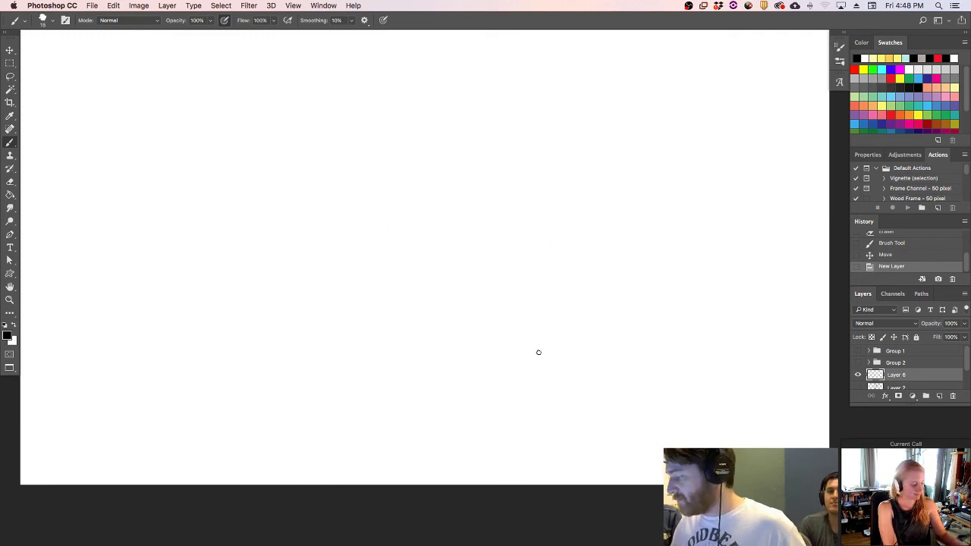
drag(522, 377, 574, 241)
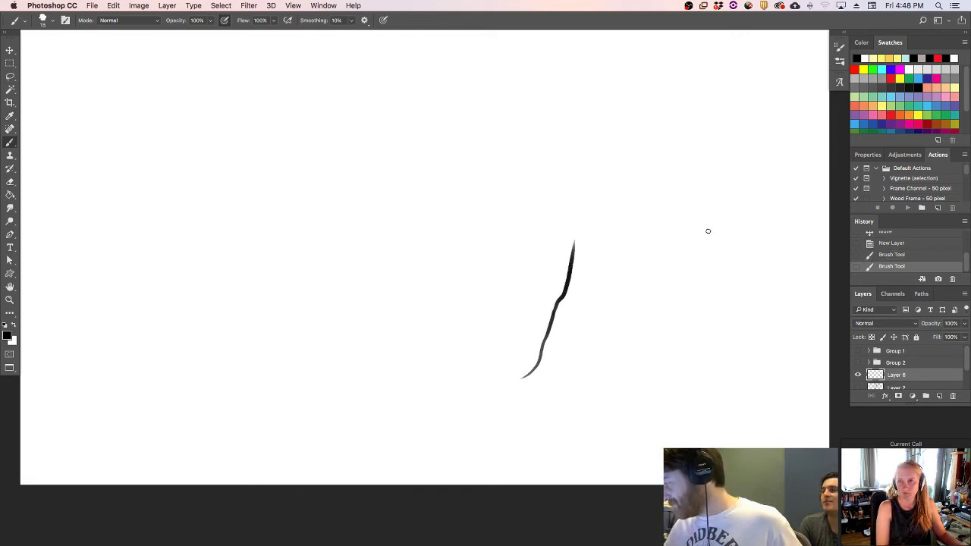
drag(709, 231, 759, 372)
key(super+z)
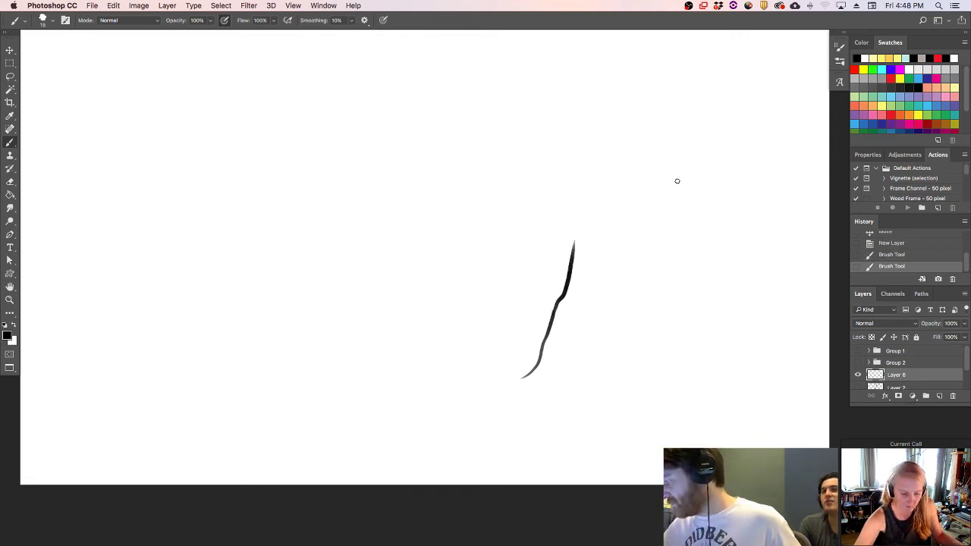
drag(678, 181, 763, 387)
mouse_move(575, 241)
mouse_down()
mouse_move(596, 195)
mouse_move(603, 147)
mouse_move(634, 105)
mouse_move(650, 107)
mouse_move(712, 250)
mouse_move(752, 302)
mouse_move(791, 384)
mouse_up()
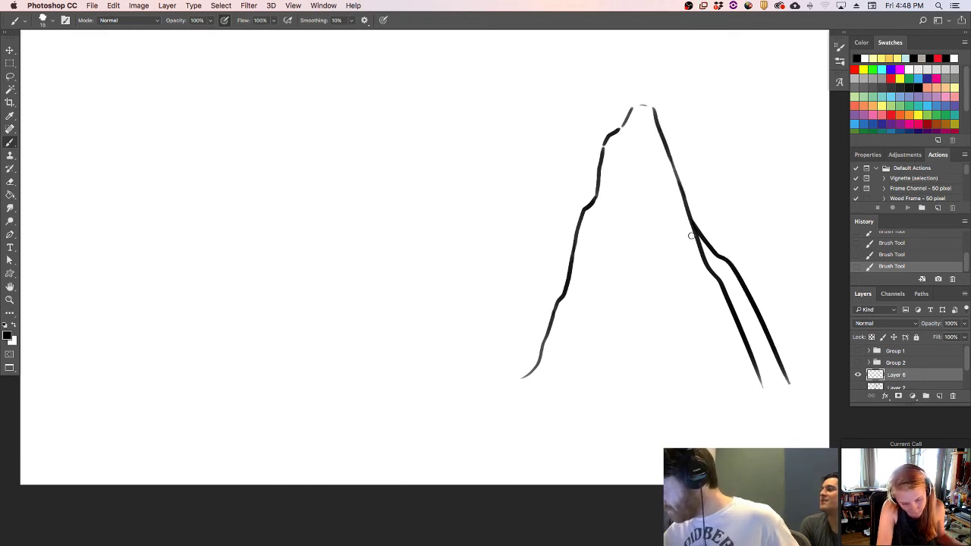
mouse_move(691, 236)
mouse_down()
mouse_move(716, 264)
mouse_move(706, 256)
mouse_move(771, 394)
mouse_up()
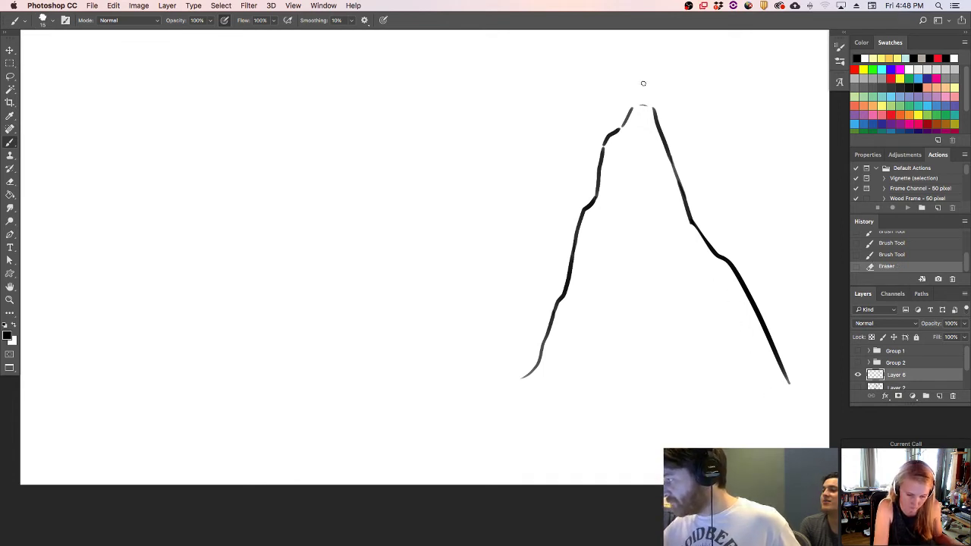
- Draw wavy smoke plumes and the start of a lava flow at the volcano's peak, erasing the upper left slope beneath it
drag(650, 96, 715, 55)
mouse_move(601, 86)
mouse_down()
mouse_move(583, 49)
mouse_move(613, 85)
mouse_move(630, 88)
mouse_move(595, 131)
mouse_up()
key(super+z)
key(super+z)
drag(644, 112, 613, 181)
mouse_move(628, 114)
mouse_down()
mouse_move(579, 220)
mouse_move(566, 284)
mouse_up()
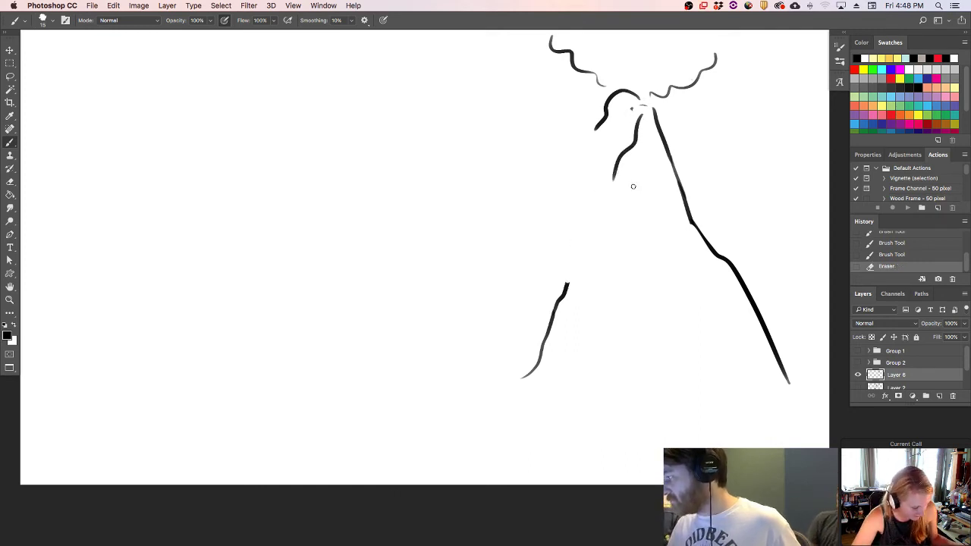
- Extend both edges of the lava flow down the mountain and replace the old lower left slope with a wider one
drag(600, 123, 558, 179)
drag(616, 176, 608, 249)
key(ctrl+z)
mouse_move(615, 171)
mouse_down()
mouse_move(611, 201)
mouse_move(638, 300)
mouse_up()
drag(534, 246, 451, 380)
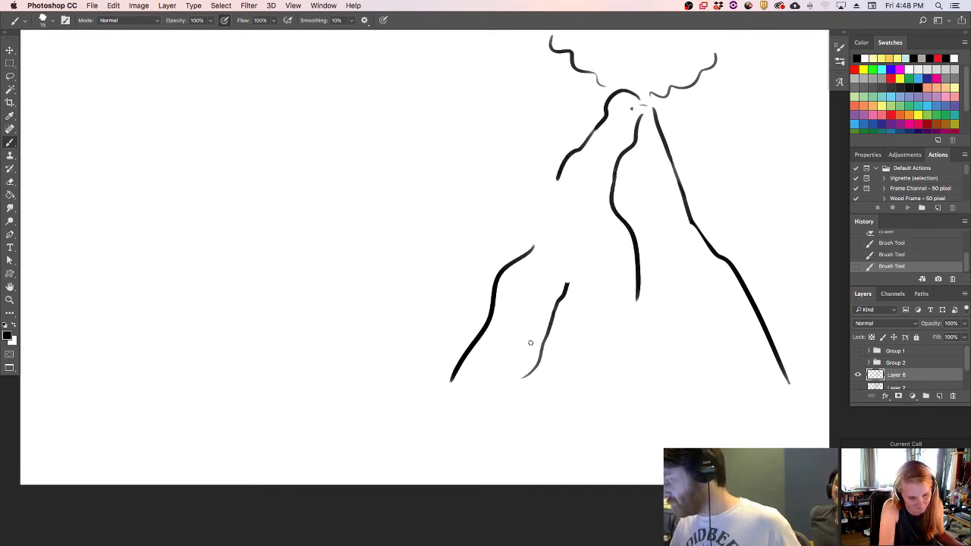
key(e)
drag(566, 286, 522, 379)
key(b)
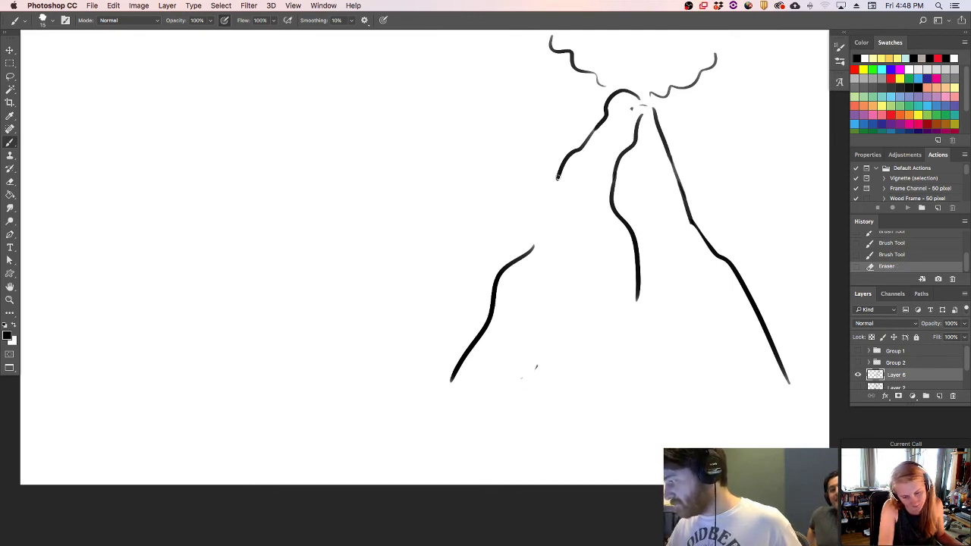
- Curve the upper lava edge into a dip and up around a large rounded head for a lava creature
mouse_move(559, 177)
mouse_down()
mouse_move(547, 197)
mouse_move(554, 206)
mouse_move(536, 206)
mouse_move(493, 167)
mouse_up()
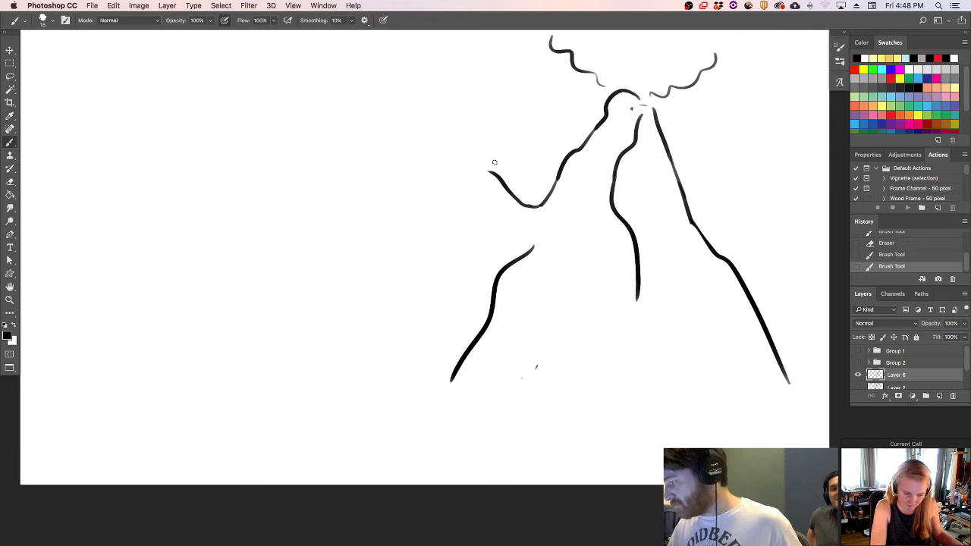
key(super+z)
mouse_move(536, 207)
mouse_down()
mouse_move(485, 152)
mouse_move(460, 141)
mouse_up()
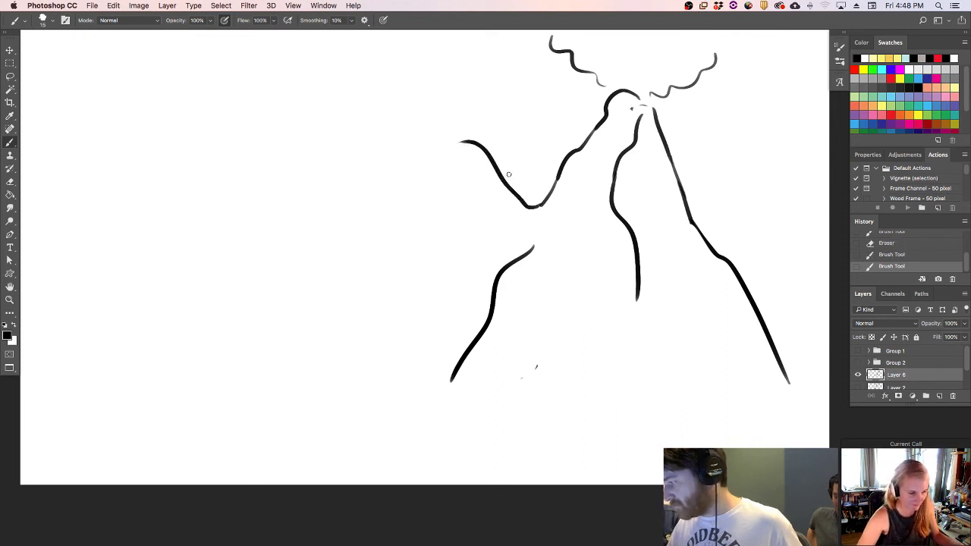
key(super+z)
mouse_move(542, 201)
mouse_down()
mouse_move(515, 203)
mouse_move(495, 155)
mouse_move(461, 143)
mouse_move(438, 159)
mouse_move(444, 211)
mouse_up()
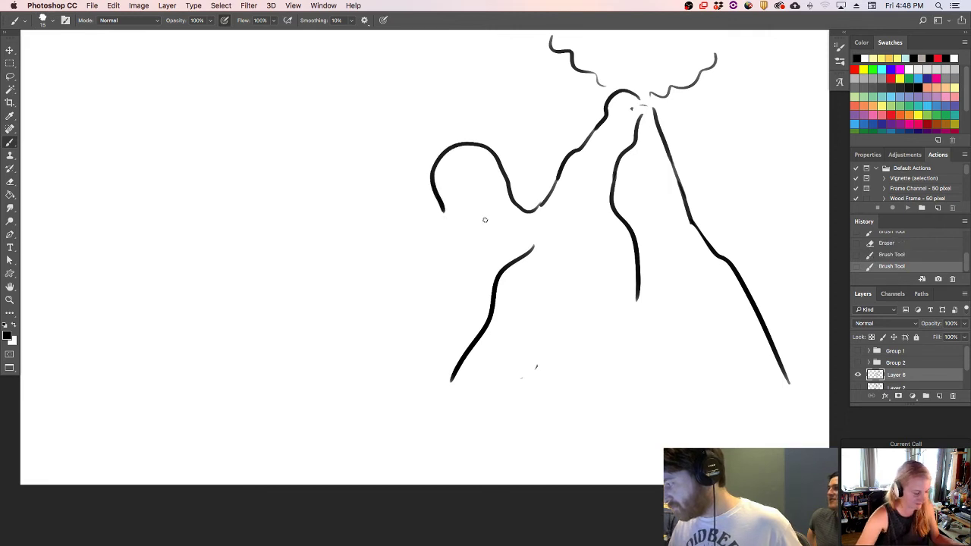
- Erase the top of the lower left slope, then draw the creature's underside and a lava stream branching at the volcano's foot
mouse_move(536, 244)
mouse_down()
mouse_move(497, 272)
mouse_move(493, 295)
mouse_up()
drag(546, 255, 477, 320)
key(super+z)
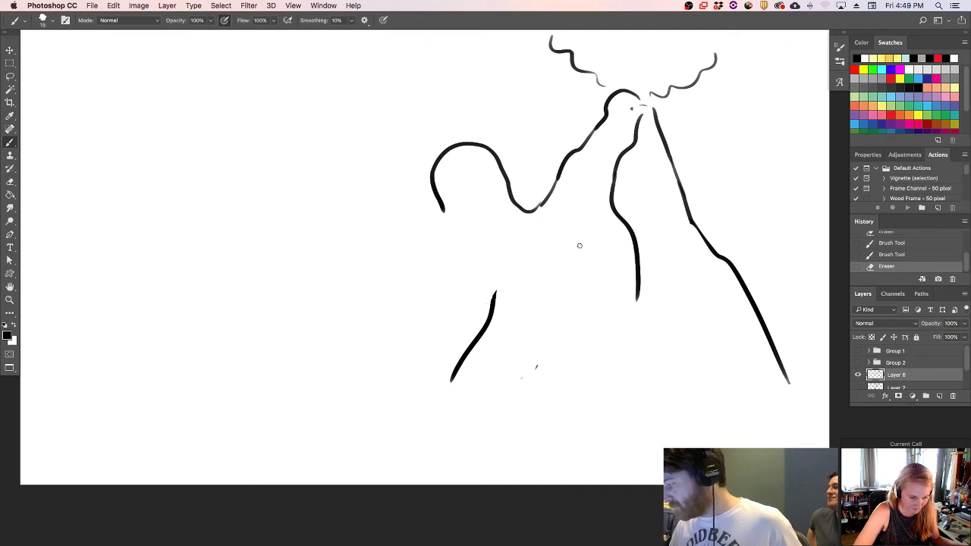
mouse_move(580, 245)
mouse_down()
mouse_move(509, 300)
mouse_move(598, 247)
mouse_move(620, 283)
mouse_move(618, 317)
mouse_move(645, 341)
mouse_move(625, 377)
mouse_move(631, 387)
mouse_move(639, 360)
mouse_move(654, 354)
mouse_move(676, 391)
mouse_up()
drag(653, 339, 684, 385)
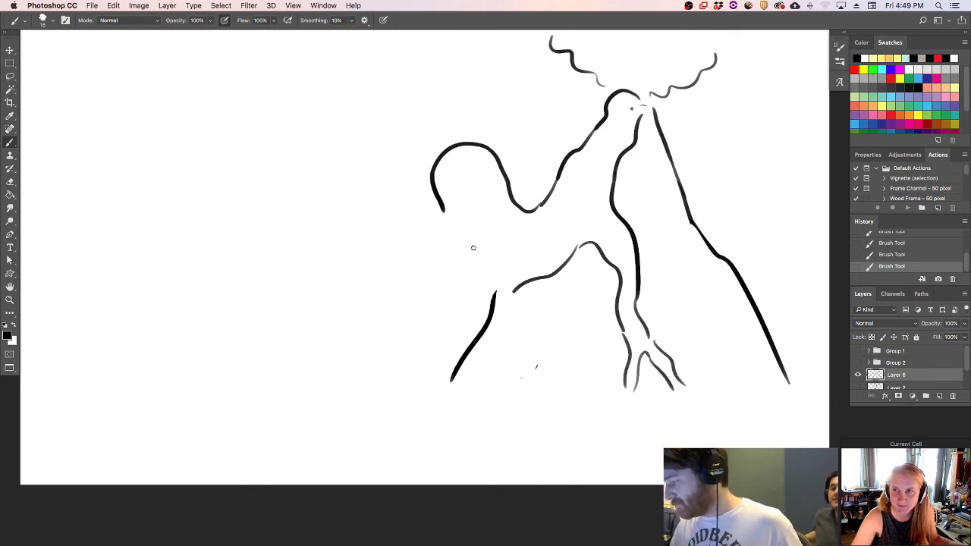
- Shorten the head's front outline, add a wide smile and two dot eyes, and draw wavy steam lines above the head
mouse_move(444, 212)
mouse_down()
mouse_move(441, 183)
mouse_move(470, 185)
mouse_up()
key(super+z)
key(super+z)
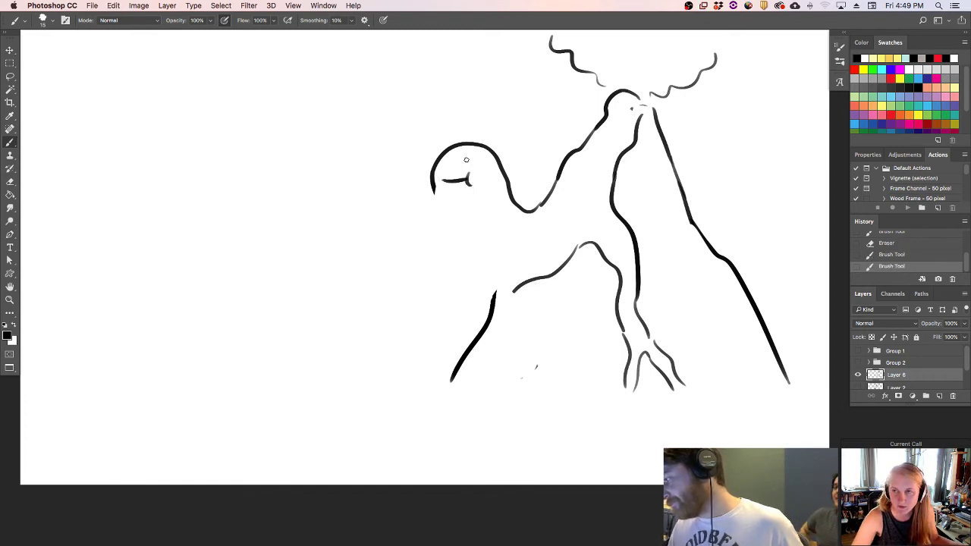
click(466, 164)
click(442, 166)
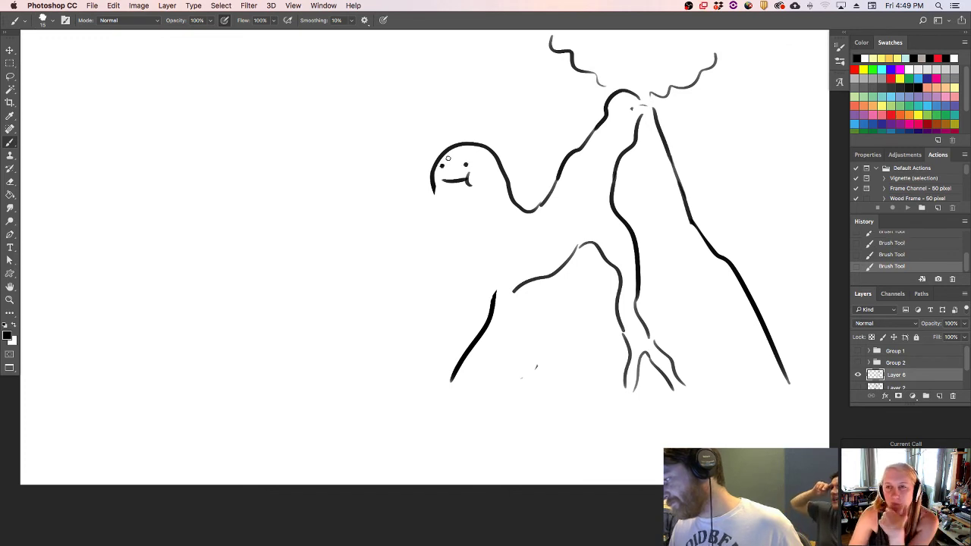
drag(510, 150, 534, 92)
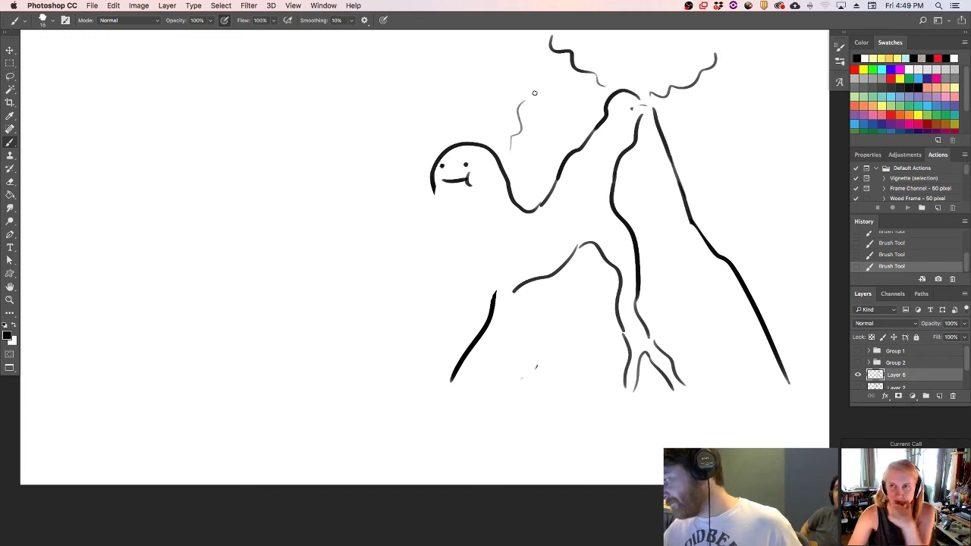
drag(485, 127, 494, 88)
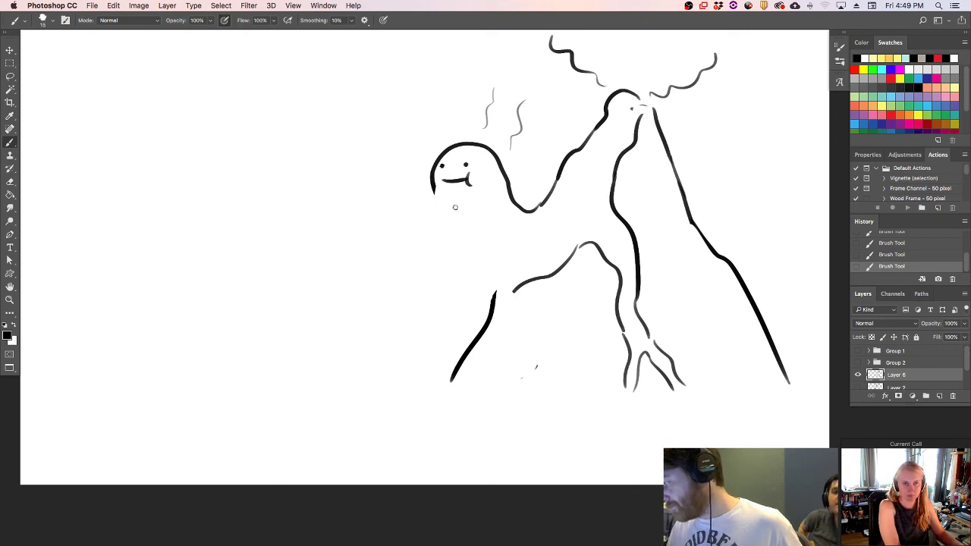
- Draw a bow tie under the creature's face, the front of its body and two curved arms reaching forward
mouse_move(455, 207)
mouse_down()
mouse_move(470, 252)
mouse_move(465, 282)
mouse_move(473, 276)
mouse_move(464, 320)
mouse_move(448, 333)
mouse_move(432, 325)
mouse_move(414, 266)
mouse_move(389, 256)
mouse_move(408, 281)
mouse_move(418, 343)
mouse_move(442, 358)
mouse_move(471, 339)
mouse_up()
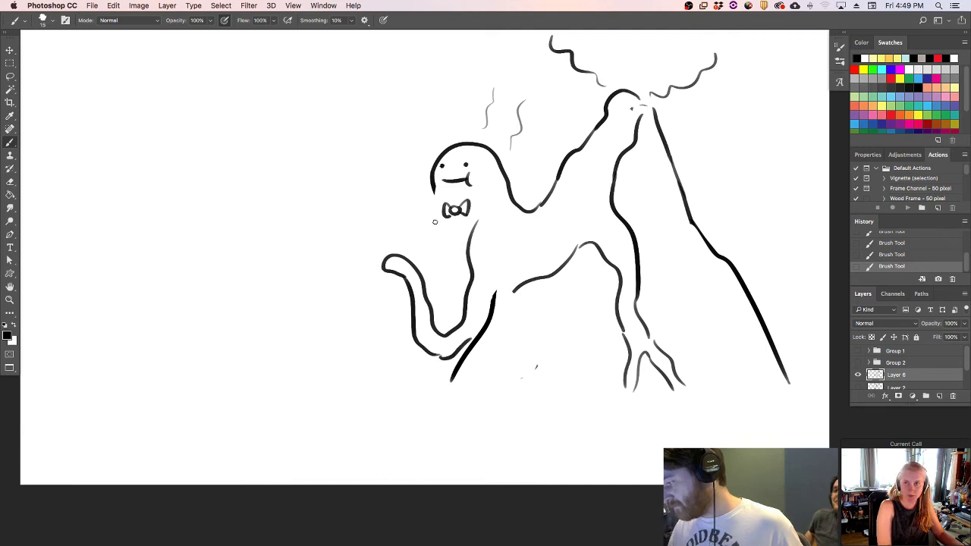
mouse_move(434, 200)
mouse_down()
mouse_move(446, 313)
mouse_move(417, 323)
mouse_move(364, 271)
mouse_up()
key(super+z)
drag(451, 302, 436, 317)
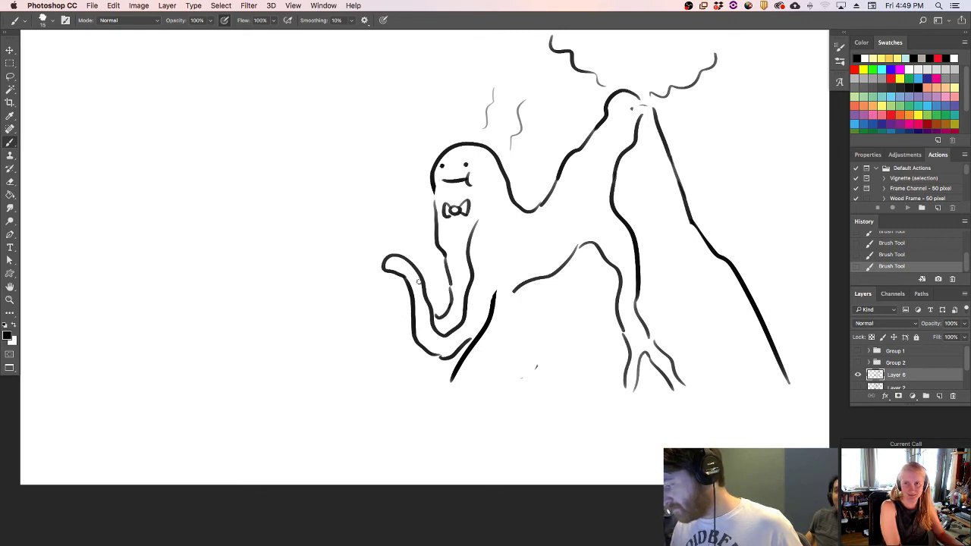
mouse_move(387, 259)
mouse_down()
mouse_move(361, 268)
mouse_move(389, 284)
mouse_move(417, 365)
mouse_up()
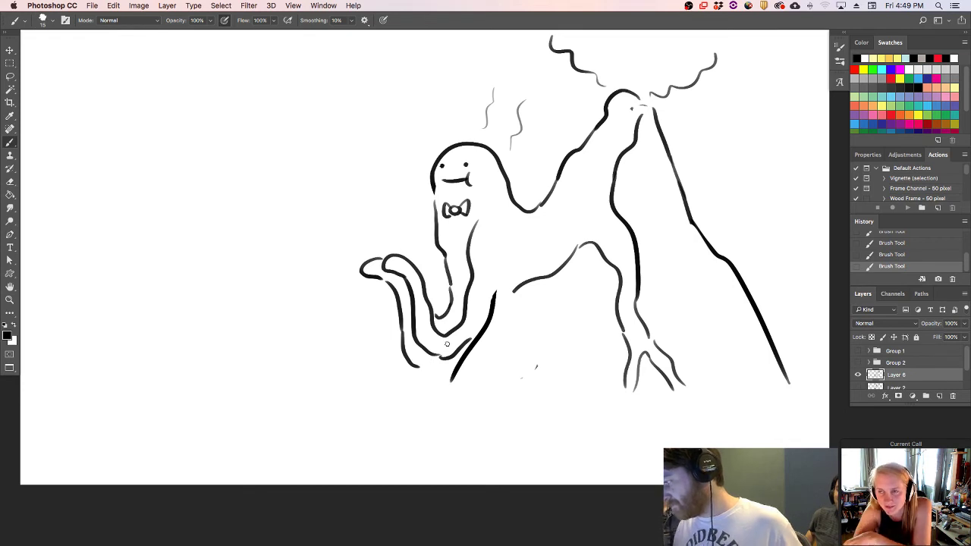
- Add drip and fold marks on the lava body and draw the back edge of the creature's lower body
mouse_move(521, 231)
mouse_down()
mouse_move(526, 260)
mouse_move(542, 241)
mouse_move(525, 239)
mouse_move(562, 225)
mouse_up()
key(super+z)
drag(515, 289, 501, 368)
mouse_move(583, 164)
mouse_down()
mouse_move(599, 165)
mouse_move(616, 143)
mouse_up()
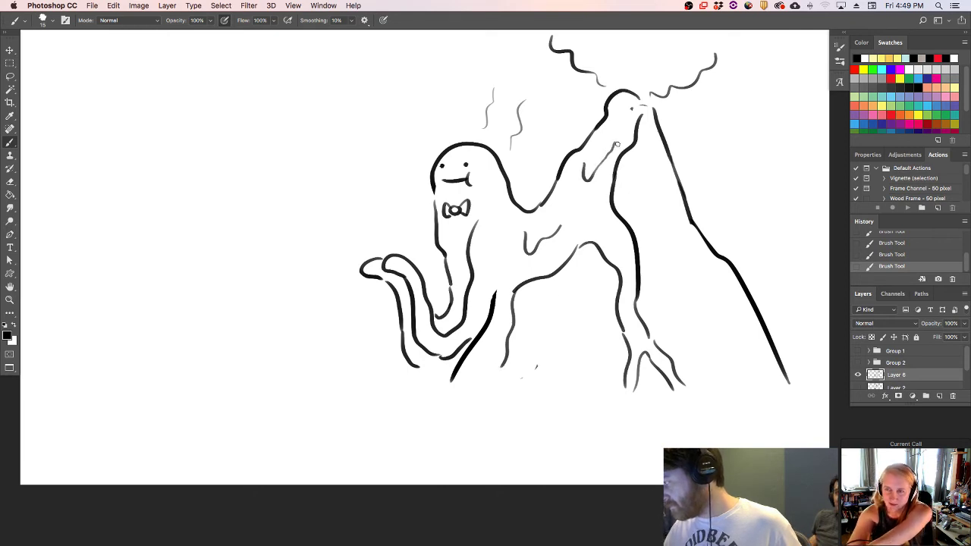
drag(595, 214, 599, 228)
drag(434, 192, 436, 215)
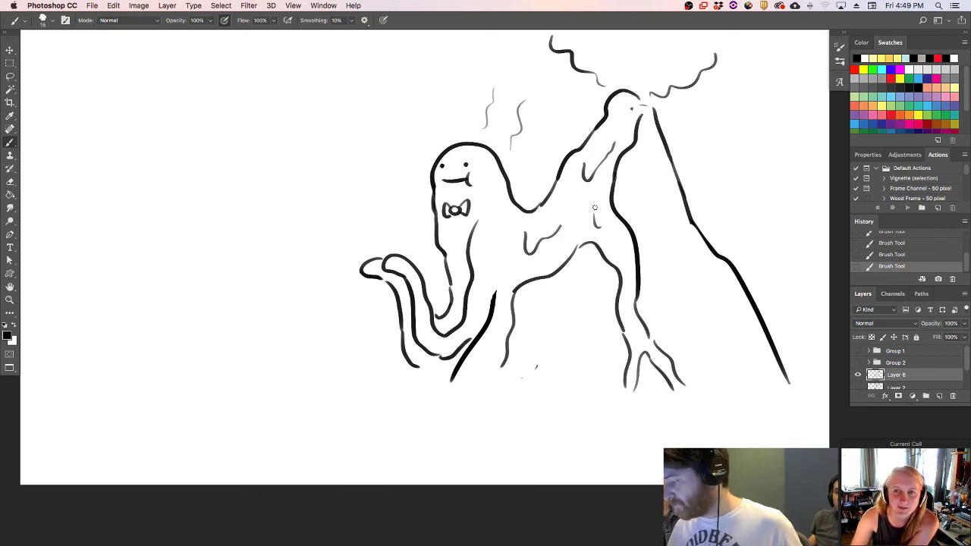
- Erase the slope crossing the creature's lower body and draw its flared base spreading into a puddle of lava
mouse_move(416, 365)
mouse_down()
mouse_move(441, 366)
mouse_move(388, 417)
mouse_up()
mouse_move(497, 285)
mouse_down()
mouse_move(485, 330)
mouse_move(448, 383)
mouse_up()
drag(395, 414, 432, 427)
drag(502, 365, 514, 401)
drag(425, 427, 509, 421)
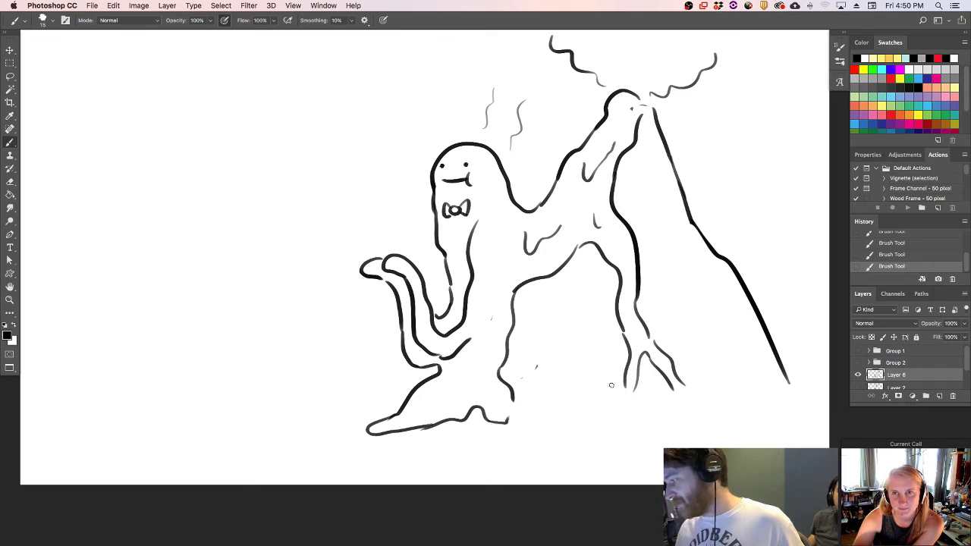
- Erase the wide smile and redraw the dot eyes as narrow eyes with lashes
key(e)
mouse_move(461, 165)
mouse_down()
mouse_move(471, 165)
mouse_move(464, 180)
mouse_move(443, 171)
mouse_move(468, 179)
mouse_move(465, 164)
mouse_move(474, 163)
mouse_move(448, 164)
mouse_up()
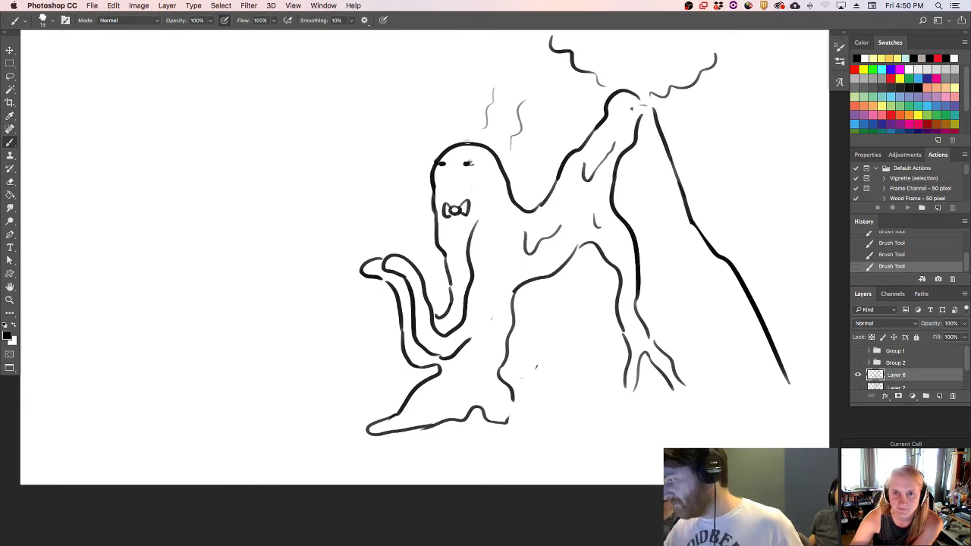
- Draw swept-back flaming hair with jagged tips behind the creature's head and clean up its strokes with the eraser
drag(475, 143, 497, 181)
key(super+z)
mouse_move(483, 145)
mouse_down()
mouse_move(534, 187)
mouse_move(524, 207)
mouse_move(497, 187)
mouse_move(512, 223)
mouse_up()
mouse_move(515, 225)
mouse_down()
mouse_move(533, 199)
mouse_move(549, 110)
mouse_move(500, 178)
mouse_move(516, 208)
mouse_move(494, 181)
mouse_move(520, 208)
mouse_up()
drag(505, 177, 516, 192)
mouse_move(521, 145)
mouse_down()
mouse_move(533, 166)
mouse_move(537, 147)
mouse_up()
mouse_move(539, 134)
mouse_down()
mouse_move(541, 173)
mouse_move(576, 66)
mouse_move(511, 139)
mouse_move(523, 99)
mouse_move(487, 118)
mouse_move(537, 38)
mouse_move(501, 132)
mouse_move(515, 124)
mouse_move(517, 137)
mouse_move(536, 119)
mouse_up()
drag(541, 158, 547, 194)
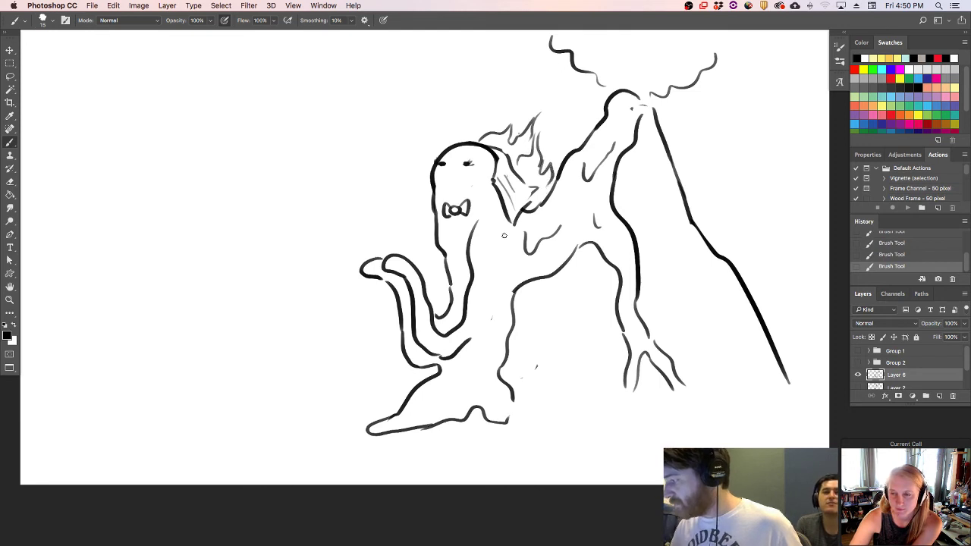
key(e)
drag(515, 155, 521, 167)
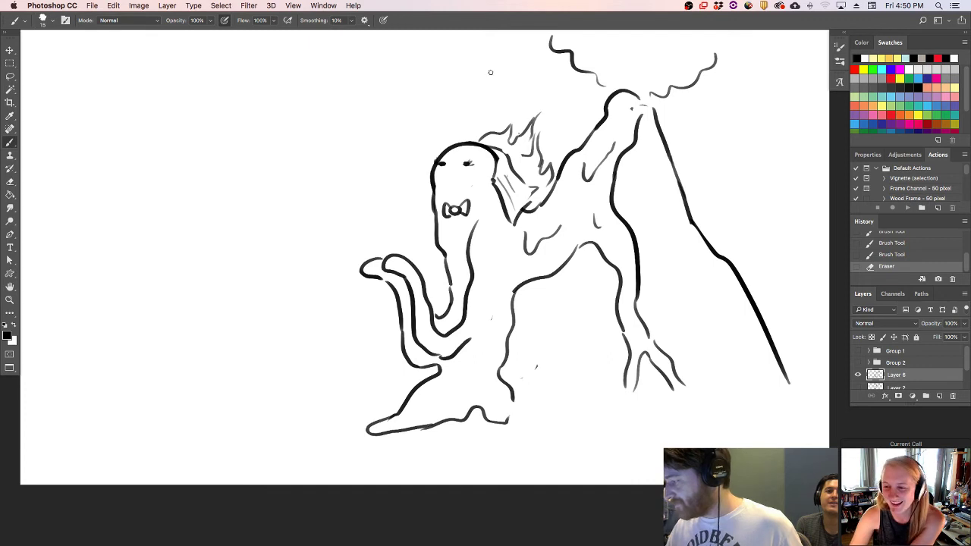
- Draw a small smile between the eyes and add thin smoke wisps rising from the flaming hair
key(b)
drag(446, 171, 459, 173)
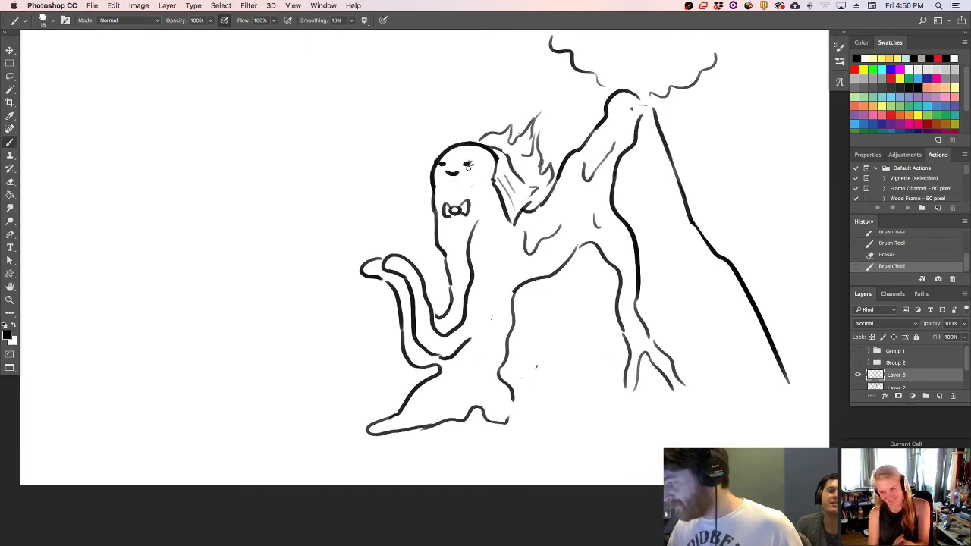
drag(534, 170, 527, 182)
mouse_move(513, 119)
mouse_down()
mouse_move(539, 71)
mouse_move(552, 92)
mouse_up()
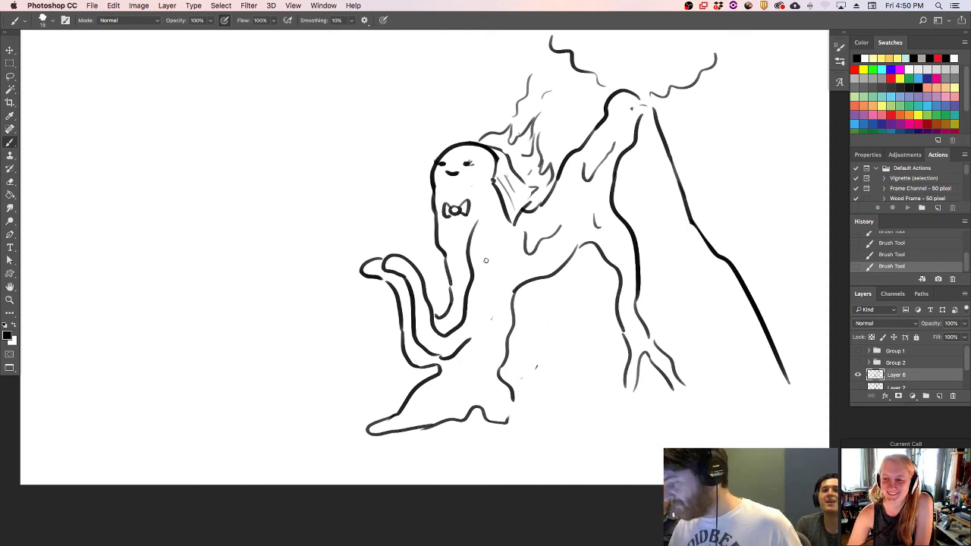
- Draw the inner edge of the near arm ending in a drip and trim the small smile with the eraser
drag(504, 246, 497, 311)
drag(468, 341, 495, 313)
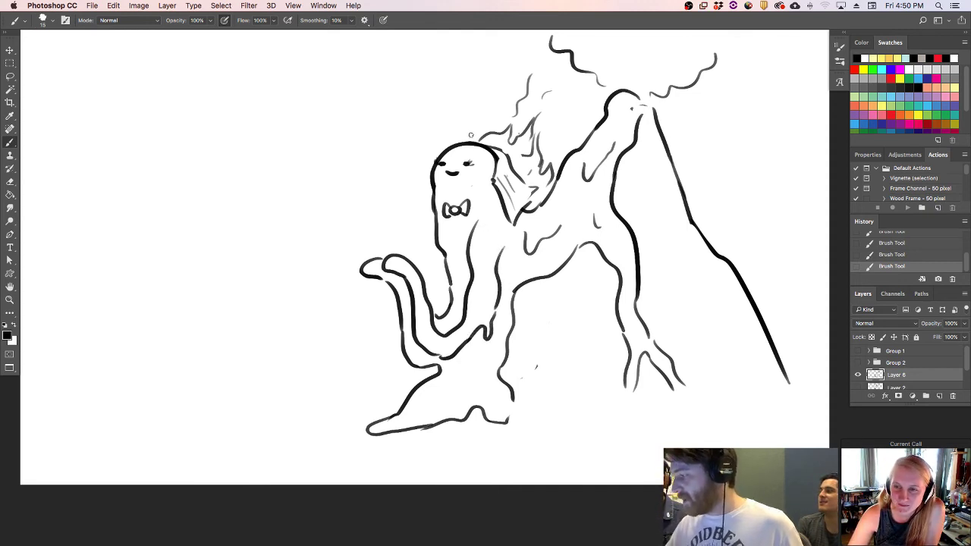
click(450, 171)
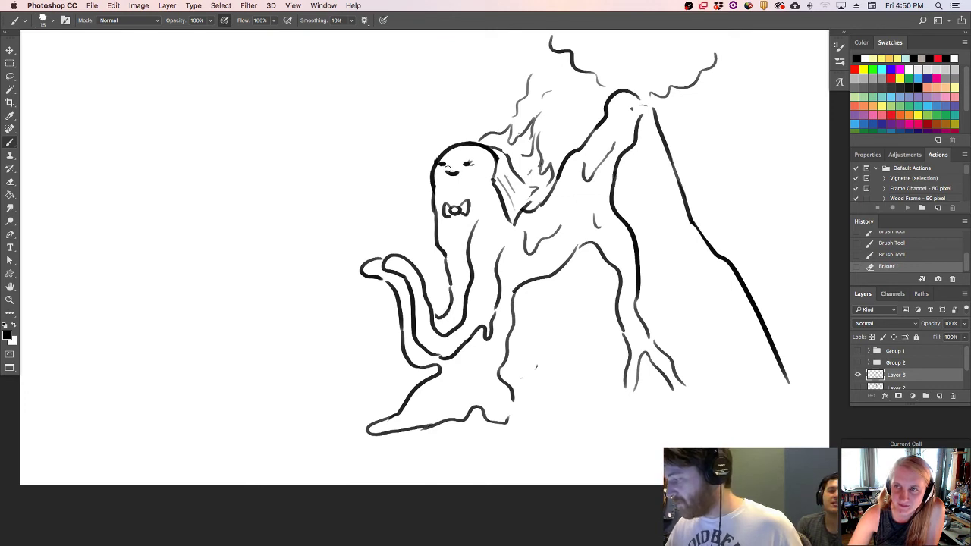
click(450, 170)
click(459, 171)
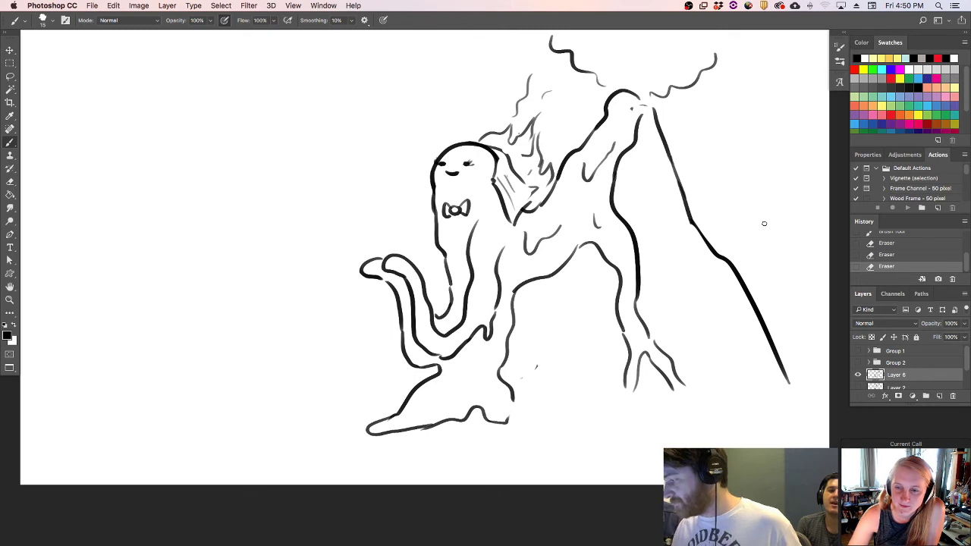
- Thicken the back edge of the creature's face and draw a small flame on the crown of its head
drag(497, 159, 491, 182)
drag(492, 181, 498, 197)
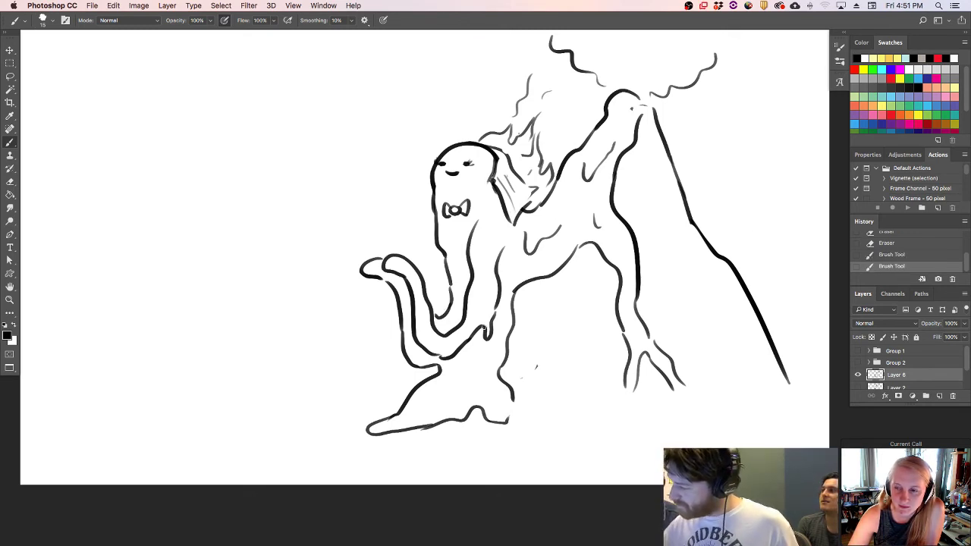
mouse_move(461, 141)
mouse_down()
mouse_move(464, 122)
mouse_move(479, 143)
mouse_move(459, 147)
mouse_move(468, 146)
mouse_up()
key(super+z)
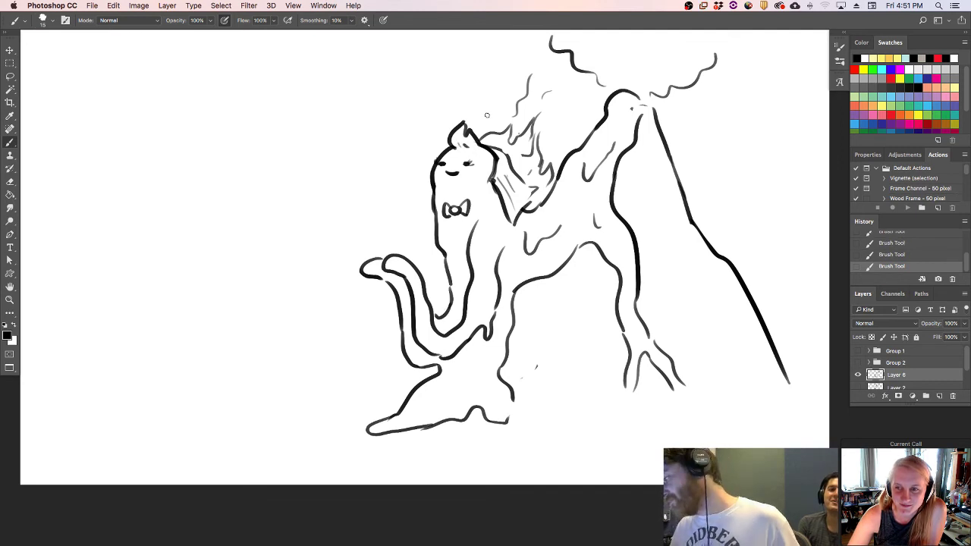
- Erase the old ground contour below the creature and curve the base of the lava leg beside the volcano inward
drag(455, 150, 465, 151)
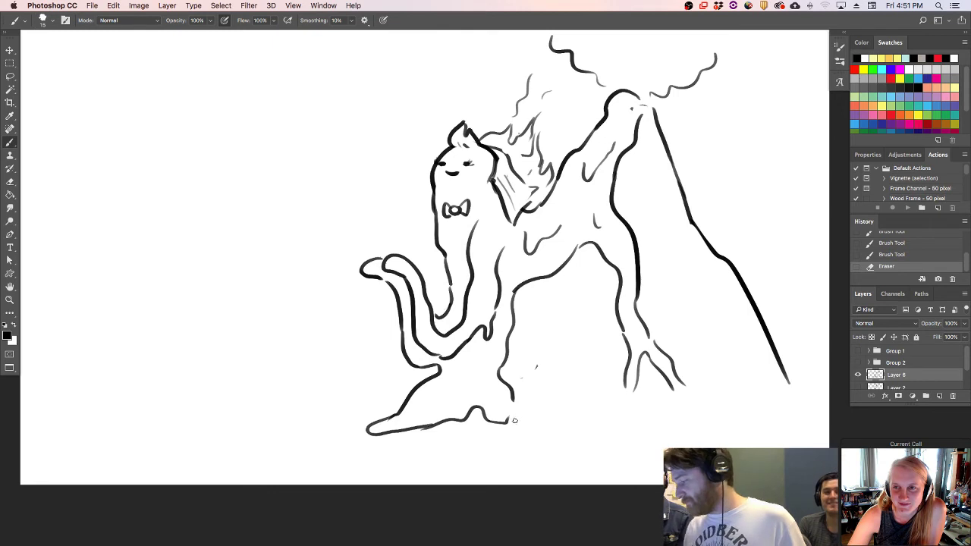
drag(514, 421, 598, 424)
key(super+z)
drag(516, 420, 525, 420)
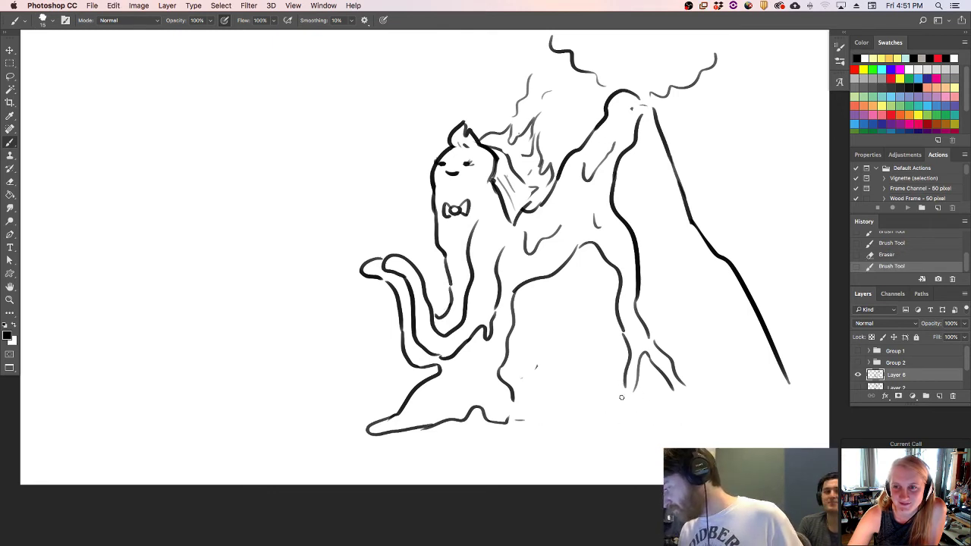
drag(622, 388, 584, 416)
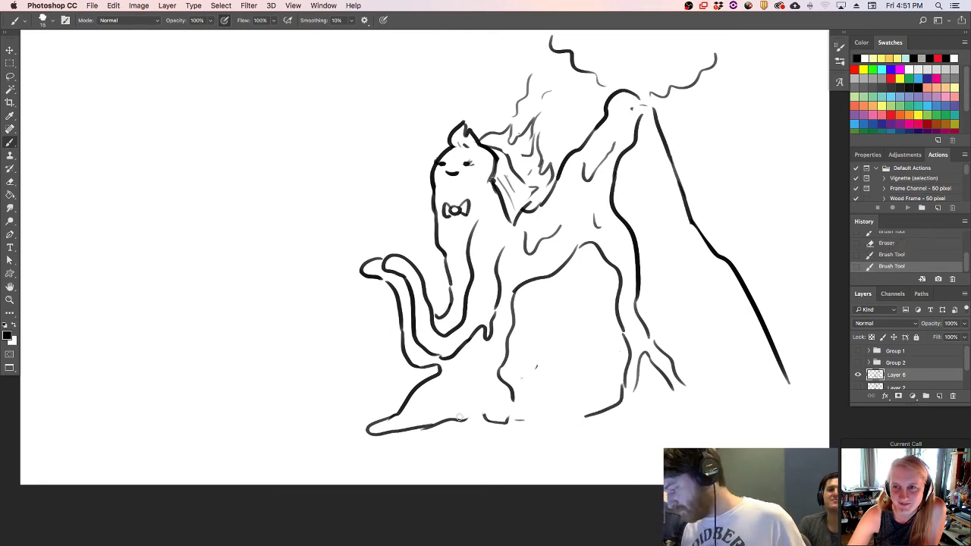
drag(459, 418, 367, 433)
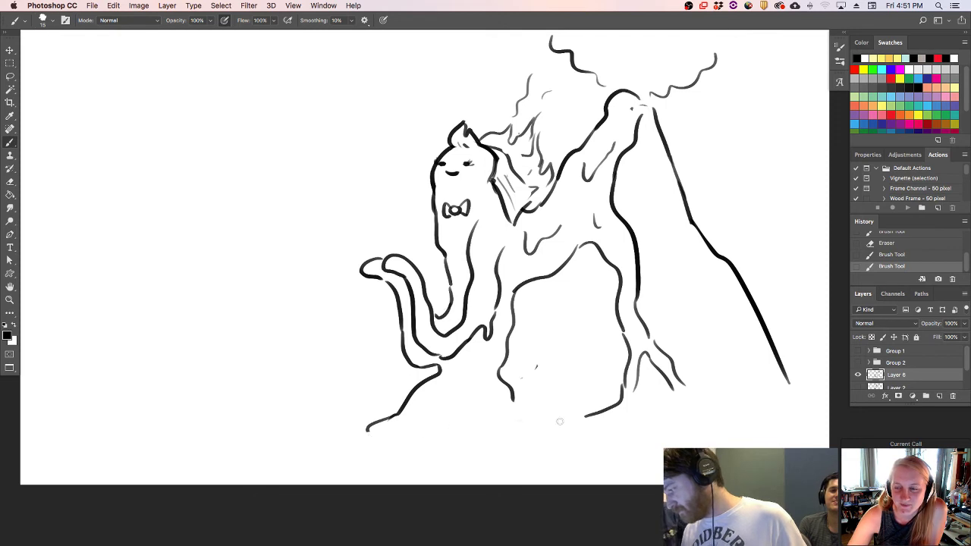
drag(560, 422, 559, 420)
- Add texture strokes to both volcano slopes and close the base contour between the two lava legs
drag(516, 384, 576, 289)
drag(686, 243, 735, 297)
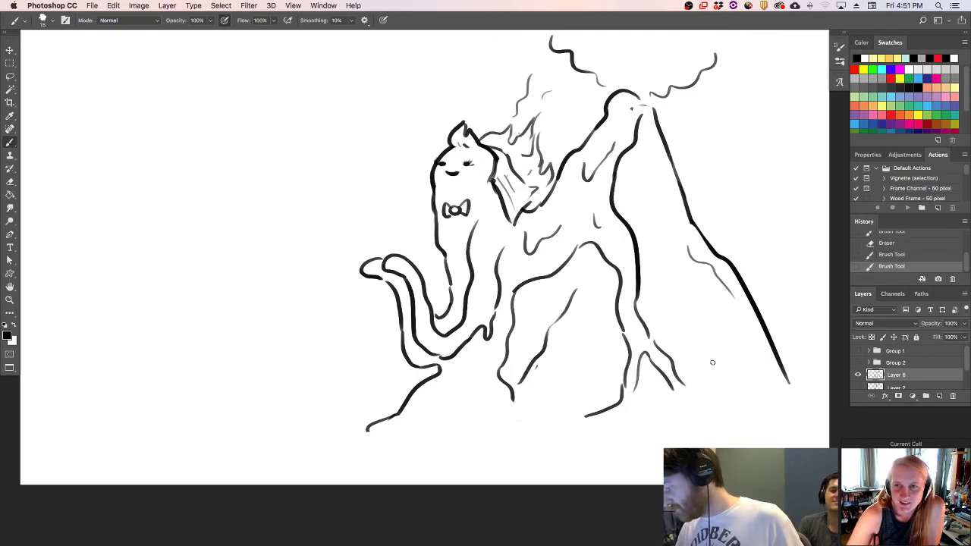
mouse_move(513, 399)
mouse_down()
mouse_move(546, 412)
mouse_move(592, 410)
mouse_up()
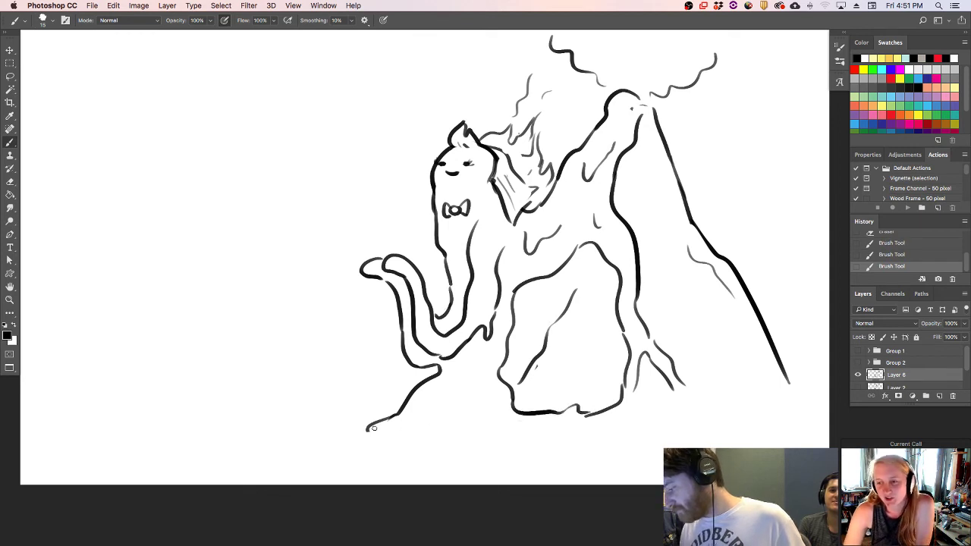
- Outline a wide lava puddle around the volcano's foot, finish the far leg's base, and close the gap at the peak
mouse_move(357, 434)
mouse_down()
mouse_move(458, 448)
mouse_move(680, 446)
mouse_up()
mouse_move(636, 389)
mouse_down()
mouse_move(671, 395)
mouse_move(678, 406)
mouse_move(688, 390)
mouse_move(780, 409)
mouse_move(758, 401)
mouse_move(790, 378)
mouse_move(826, 394)
mouse_up()
drag(662, 444, 786, 423)
drag(813, 420, 793, 423)
mouse_move(639, 98)
mouse_down()
mouse_move(655, 111)
mouse_move(650, 101)
mouse_up()
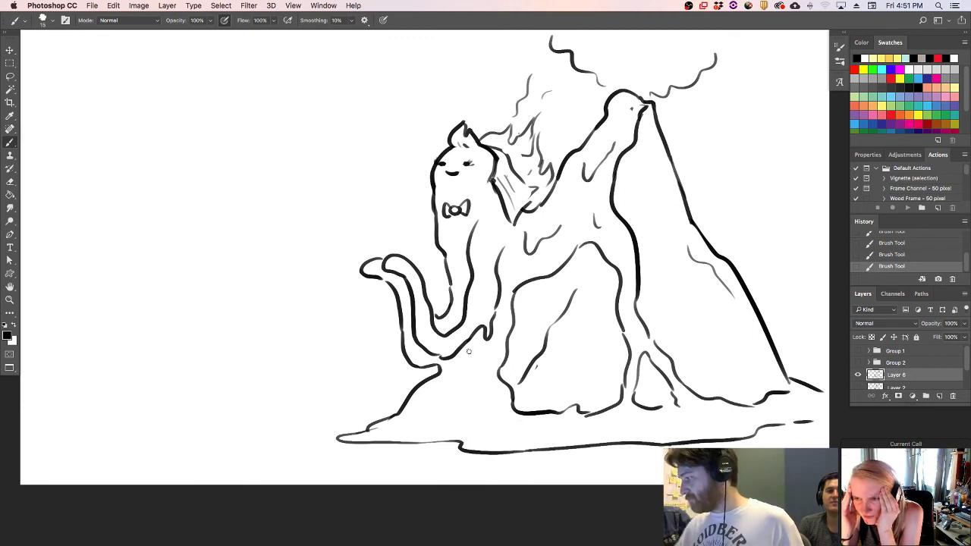
- Add small drips and bubbles across the lava body and puddle, and extend the smoke line beside the peak outward
drag(576, 197, 581, 205)
mouse_move(456, 370)
mouse_down()
mouse_move(456, 393)
mouse_move(469, 381)
mouse_up()
mouse_move(474, 383)
mouse_down()
mouse_move(484, 369)
mouse_move(481, 398)
mouse_up()
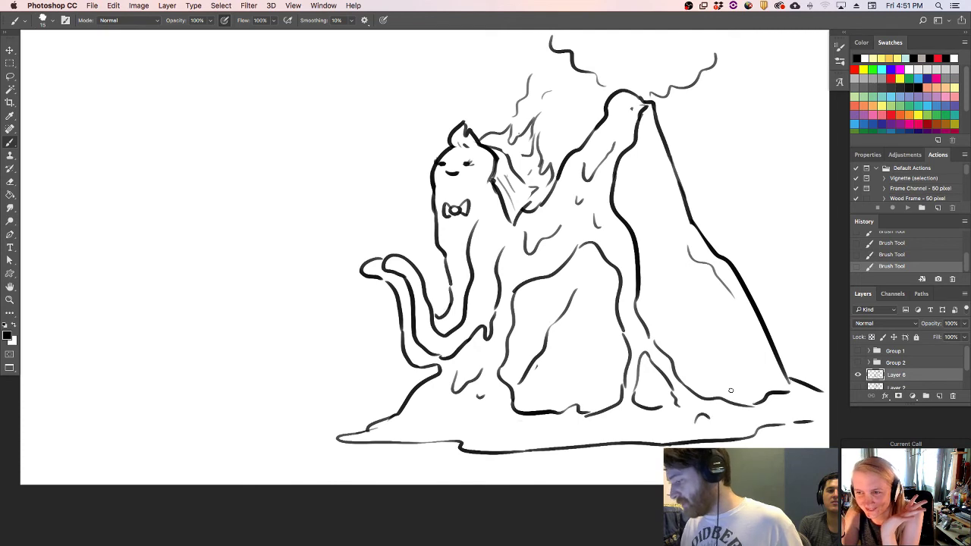
drag(400, 396, 397, 408)
mouse_move(440, 395)
mouse_down()
mouse_move(444, 407)
mouse_move(433, 408)
mouse_up()
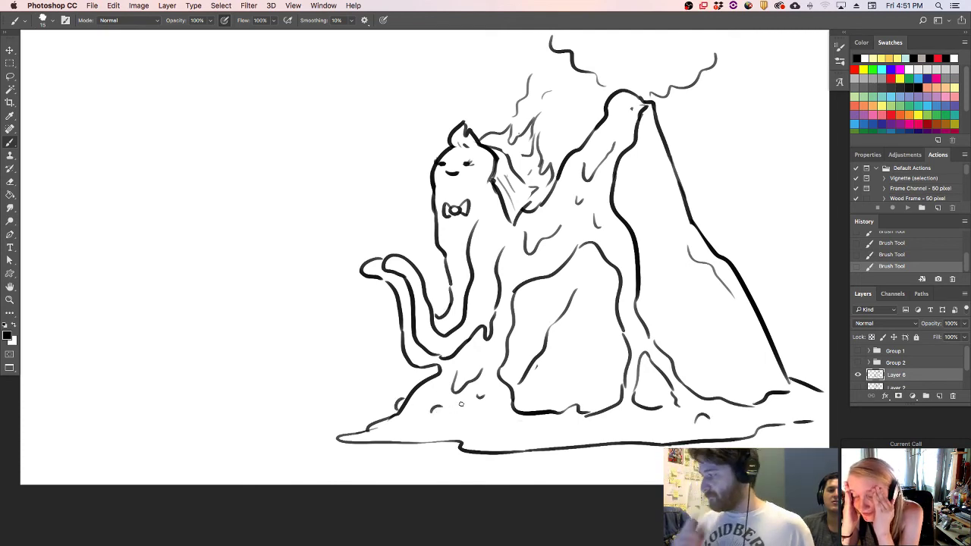
drag(718, 56, 773, 44)
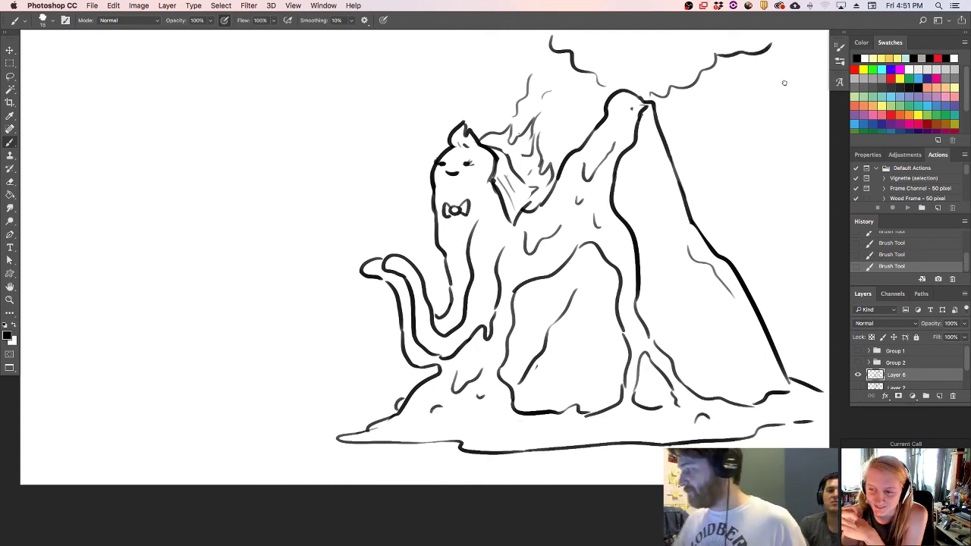
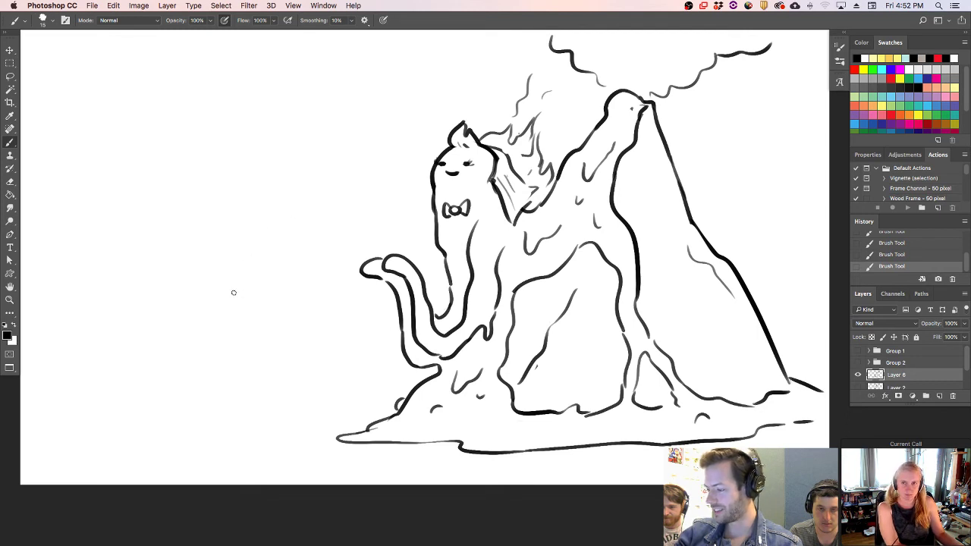
- Sketch a new figure beside the lava creature with a tapered head and rounded shoulders, plus thin flames at the puddle's edge
drag(232, 298, 217, 251)
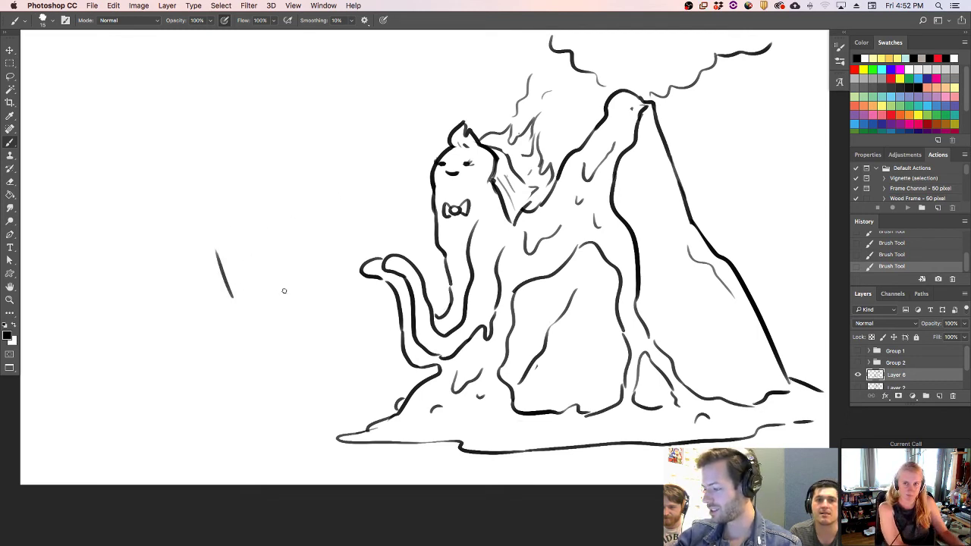
drag(279, 296, 289, 260)
drag(218, 241, 282, 237)
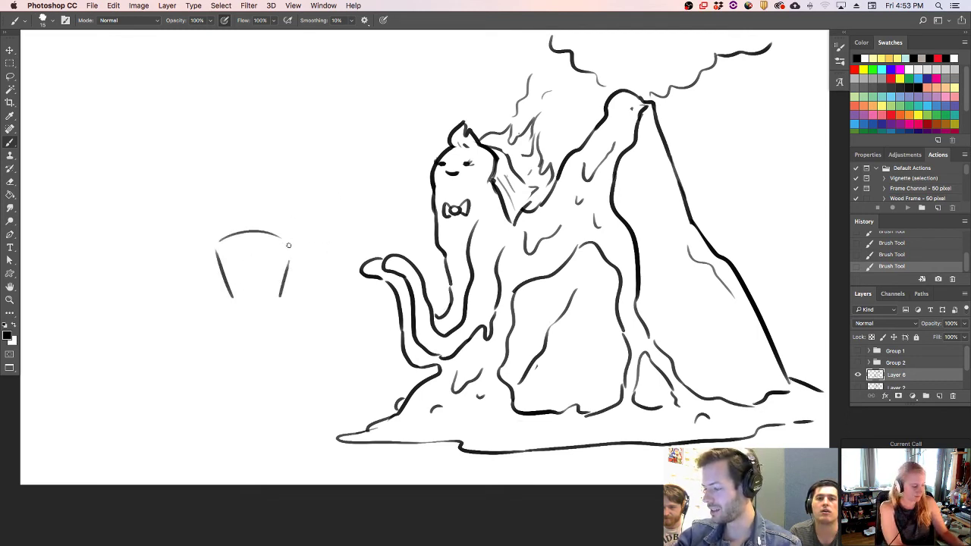
drag(231, 299, 148, 405)
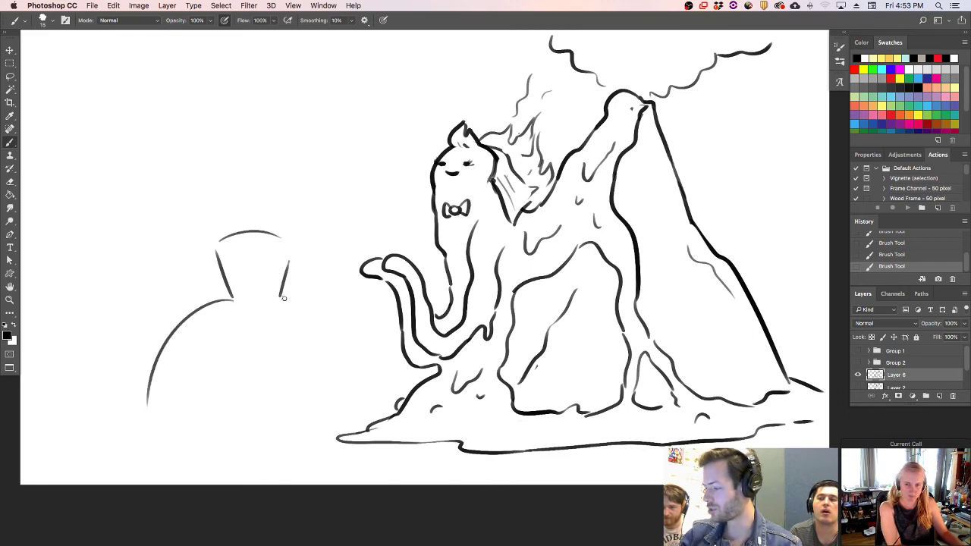
key(super+z)
drag(232, 297, 165, 372)
drag(161, 421, 164, 372)
mouse_move(274, 301)
mouse_down()
mouse_move(350, 428)
mouse_move(363, 379)
mouse_move(382, 406)
mouse_move(364, 419)
mouse_move(373, 405)
mouse_move(342, 303)
mouse_move(367, 370)
mouse_up()
key(super+z)
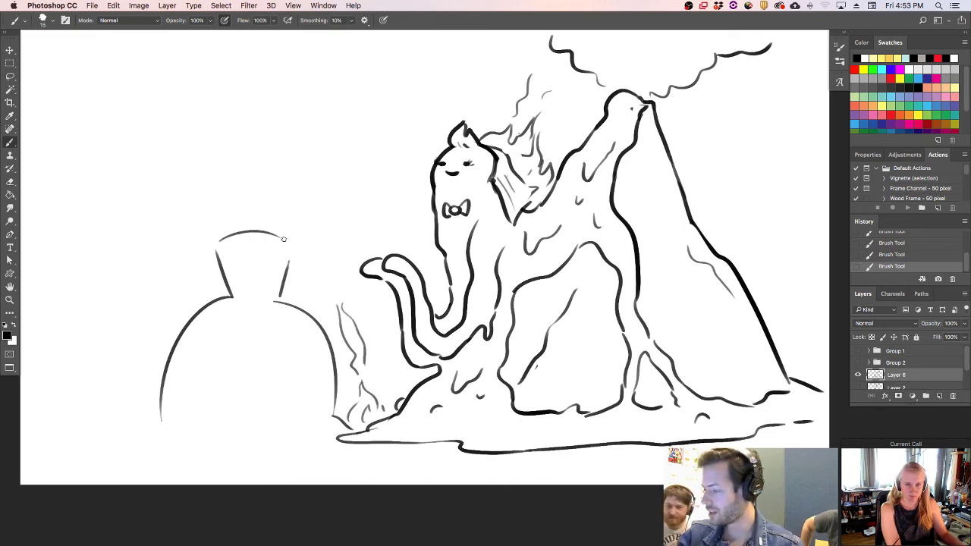
- Complete the new figure's head outline with a rounded bulge on the side facing the creature and a curved lower edge
drag(283, 238, 287, 275)
key(super+z)
mouse_move(282, 239)
mouse_down()
mouse_move(298, 254)
mouse_move(285, 270)
mouse_up()
key(super+z)
key(e)
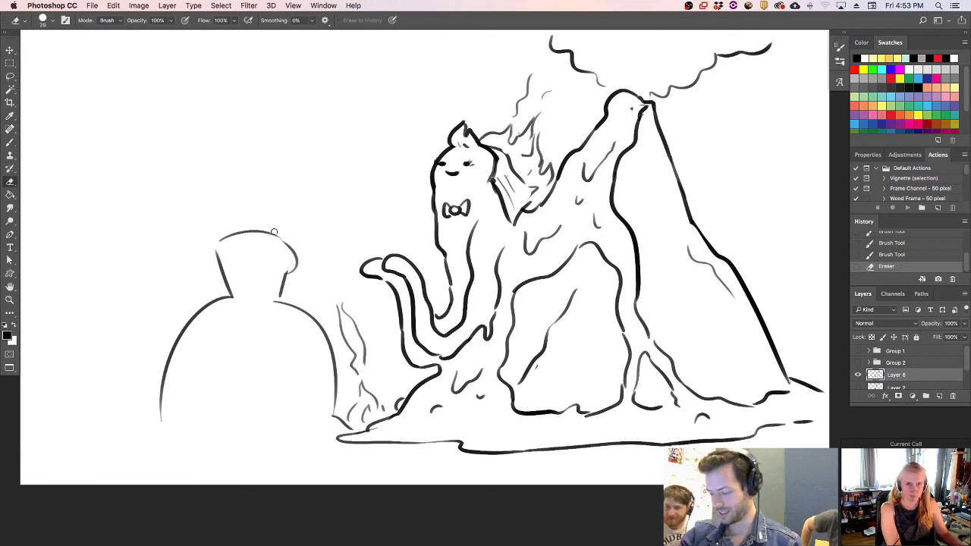
key(b)
key(super+z)
drag(236, 305, 276, 302)
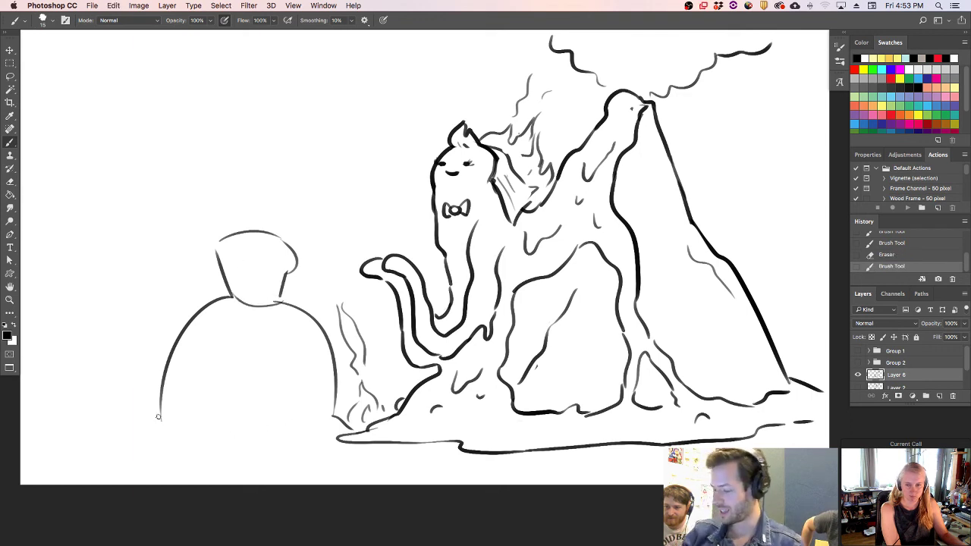
- Draw a background ground line and a foreground line beside the new figure, and trim the overlapping strokes at its neck
drag(158, 407, 32, 418)
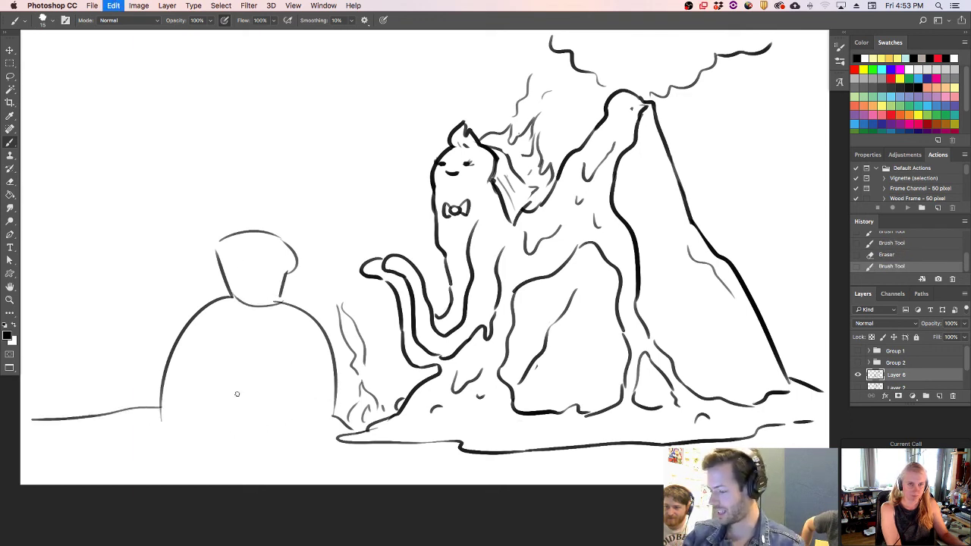
key(super+z)
drag(161, 396, 27, 415)
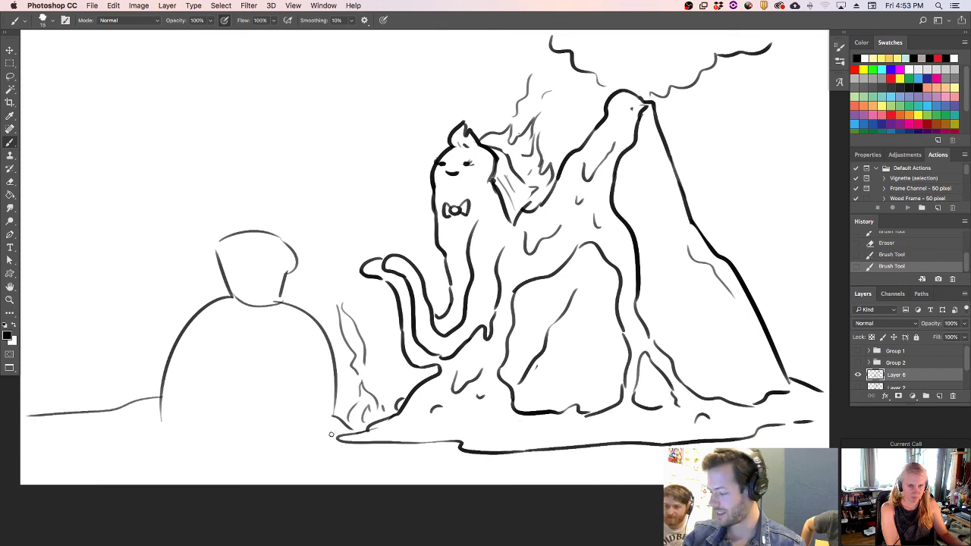
mouse_move(334, 419)
mouse_down()
mouse_move(329, 438)
mouse_move(21, 443)
mouse_up()
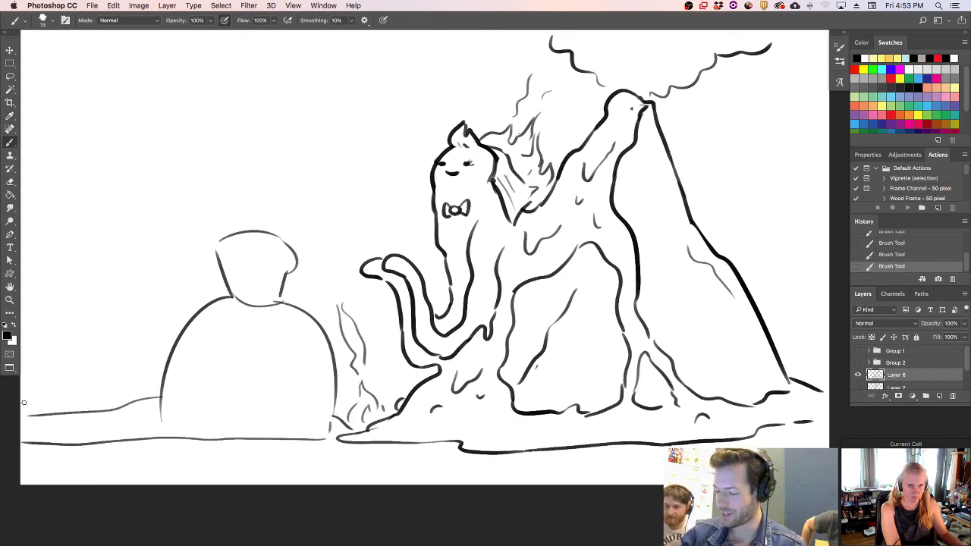
key(e)
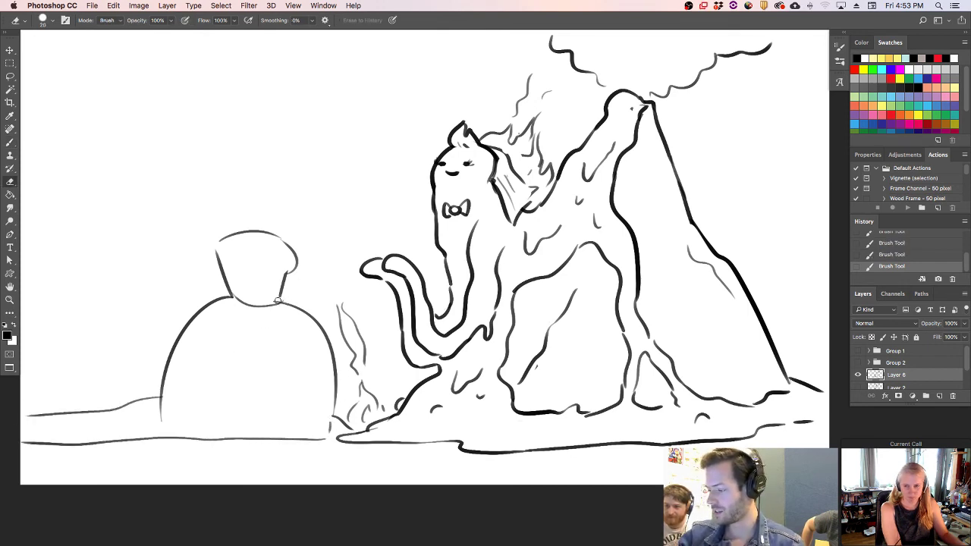
drag(276, 301, 279, 287)
key(b)
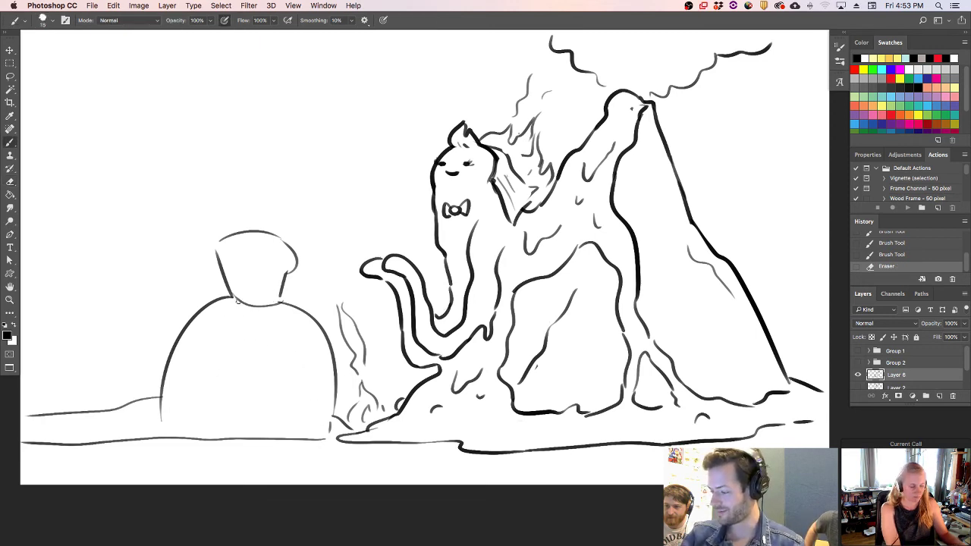
drag(237, 301, 194, 430)
drag(255, 307, 251, 399)
key(super+z)
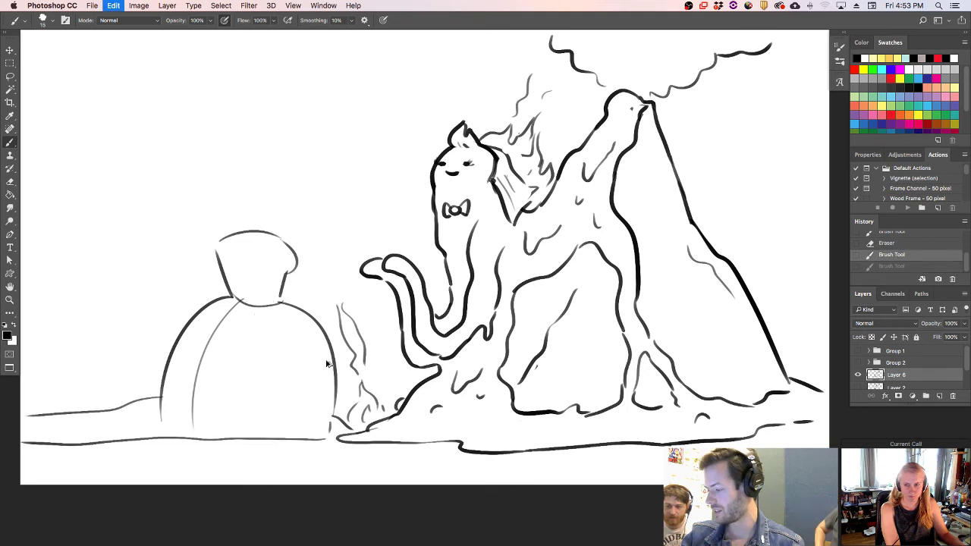
key(super+z)
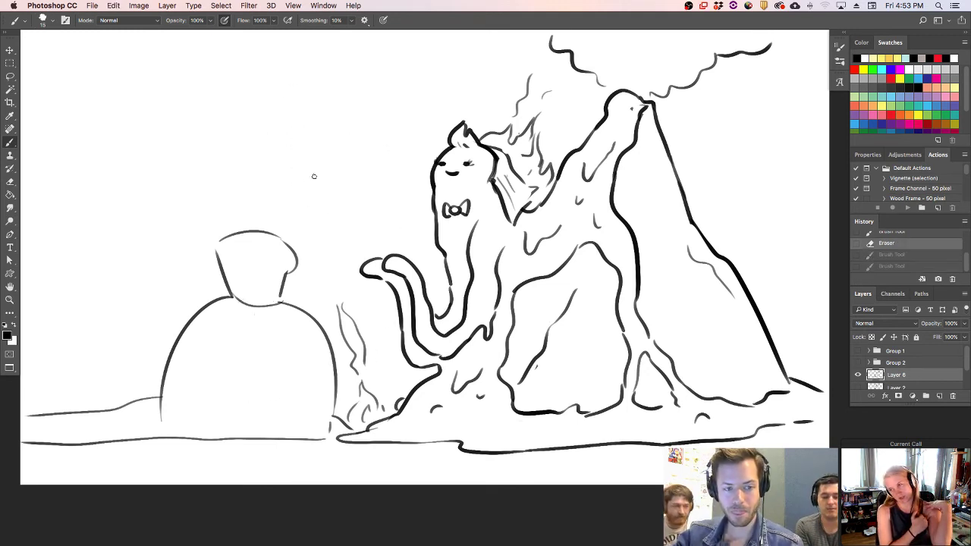
- Draw a slanted laptop screen outline above the figure's head with a long horizontal base line beneath it
mouse_move(220, 215)
mouse_down()
mouse_move(204, 157)
mouse_move(215, 162)
mouse_move(204, 155)
mouse_move(213, 149)
mouse_move(298, 153)
mouse_move(283, 153)
mouse_move(297, 201)
mouse_up()
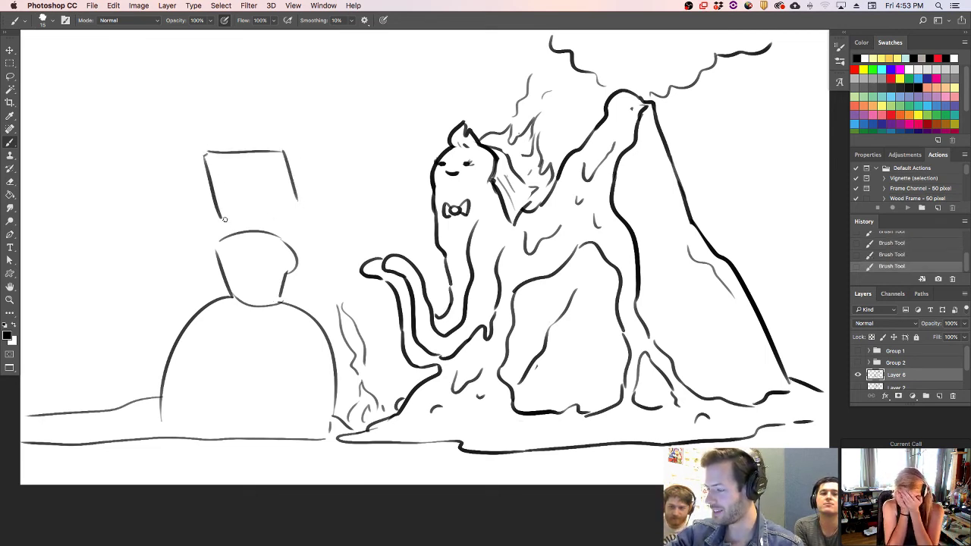
drag(223, 220, 356, 217)
key(super+z)
mouse_move(222, 220)
mouse_down()
mouse_move(372, 213)
mouse_move(218, 221)
mouse_up()
key(super+z)
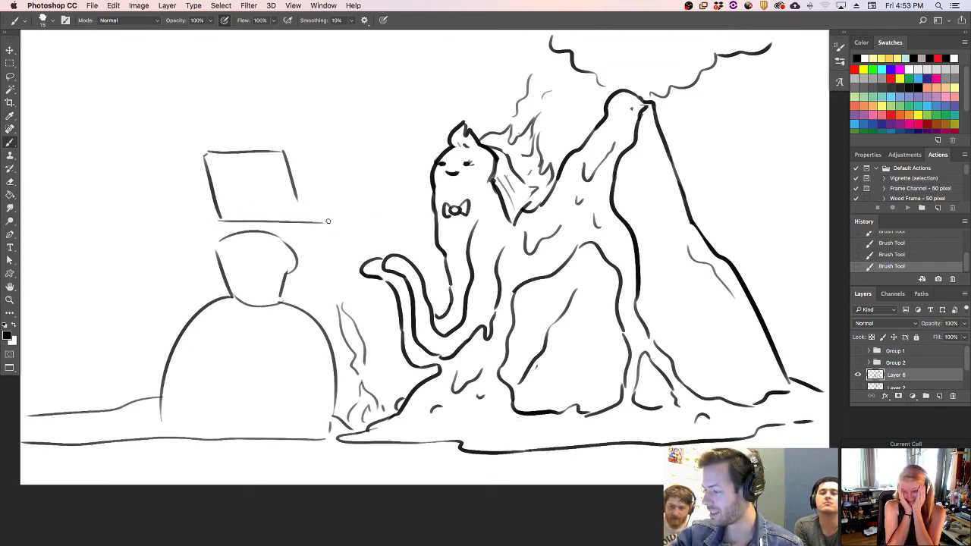
drag(322, 222, 326, 215)
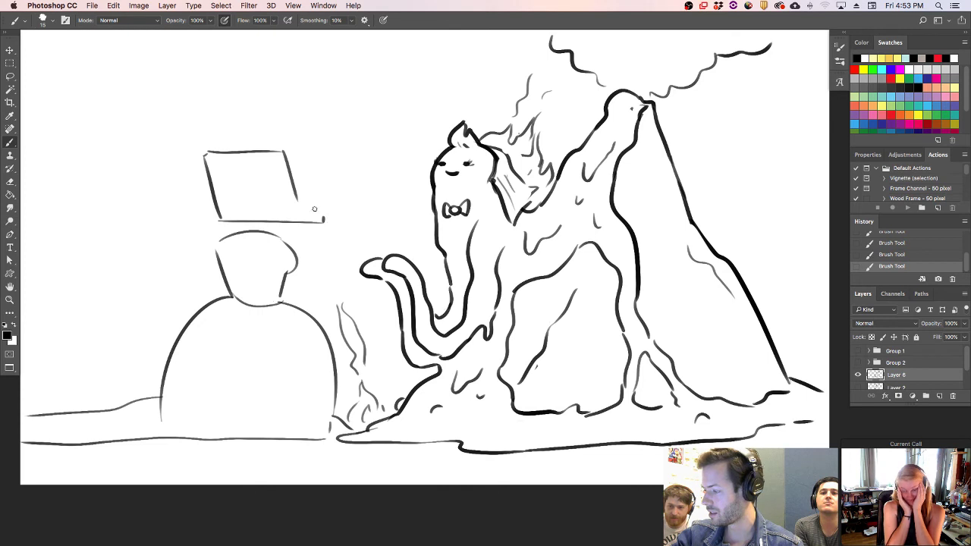
drag(328, 222, 355, 221)
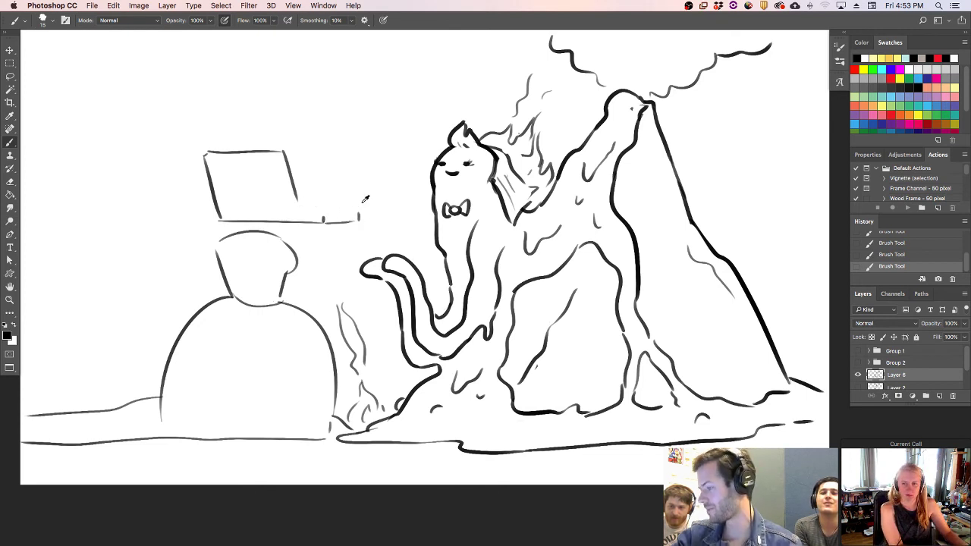
- Undo the last base marks, clean up the line with the eraser, and shape the laptop's base into a thin slab
key(super+alt+z)
key(super+alt+z)
key(super+alt+z)
key(e)
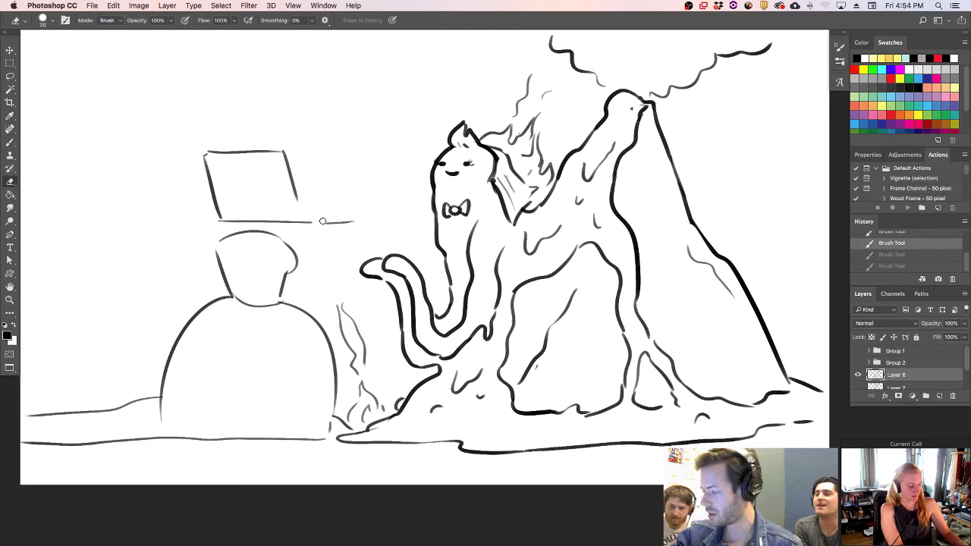
mouse_move(343, 222)
mouse_down()
mouse_move(313, 222)
mouse_move(370, 212)
mouse_move(272, 210)
mouse_move(297, 211)
mouse_up()
key(b)
key(e)
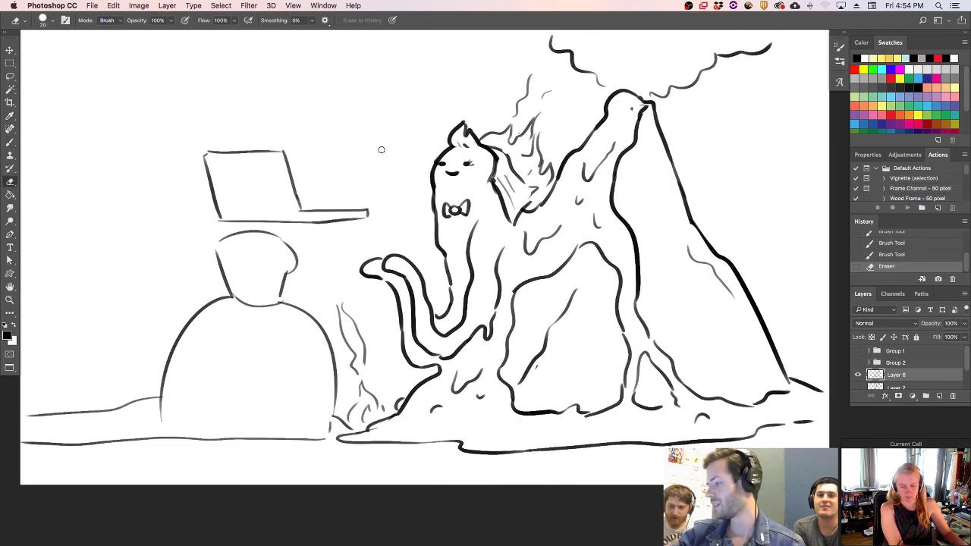
- Draw the laptop screen's inner side bezel lines and a thin line along its hinge edge, redoing the innermost stroke
key(b)
drag(211, 153, 225, 210)
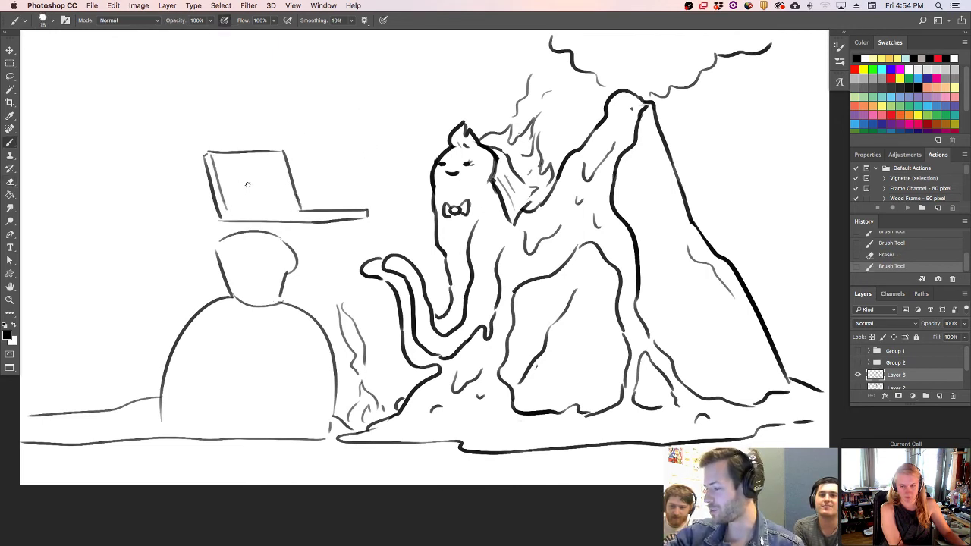
drag(302, 211, 206, 212)
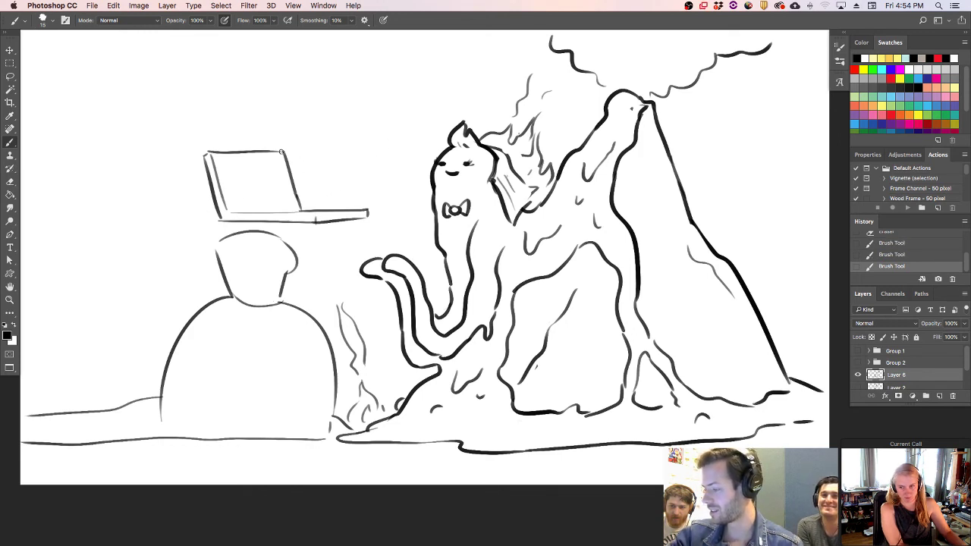
drag(218, 159, 232, 209)
key(super+z)
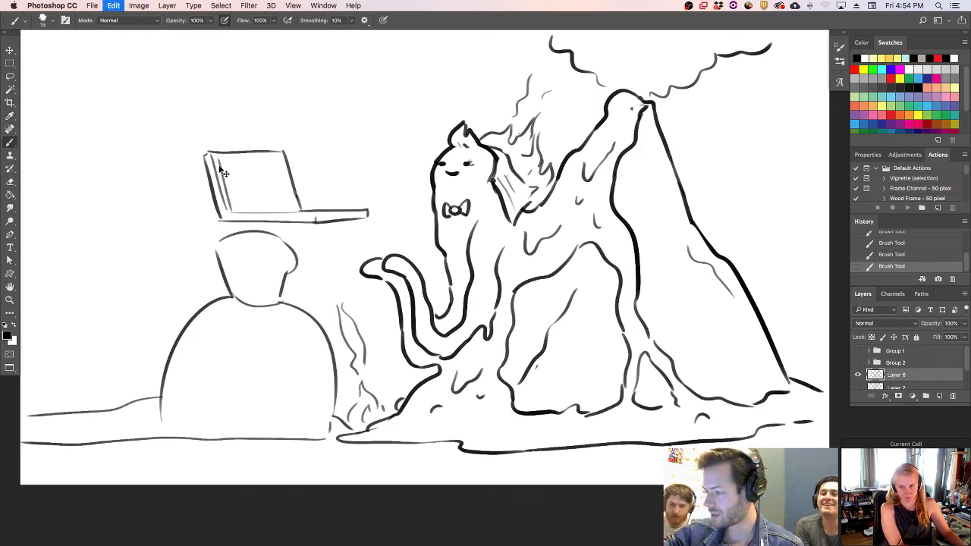
drag(219, 159, 230, 209)
- Draw the inner display's upper edge and far side edge parallel to the laptop frame, redoing uneven strokes
drag(218, 158, 279, 157)
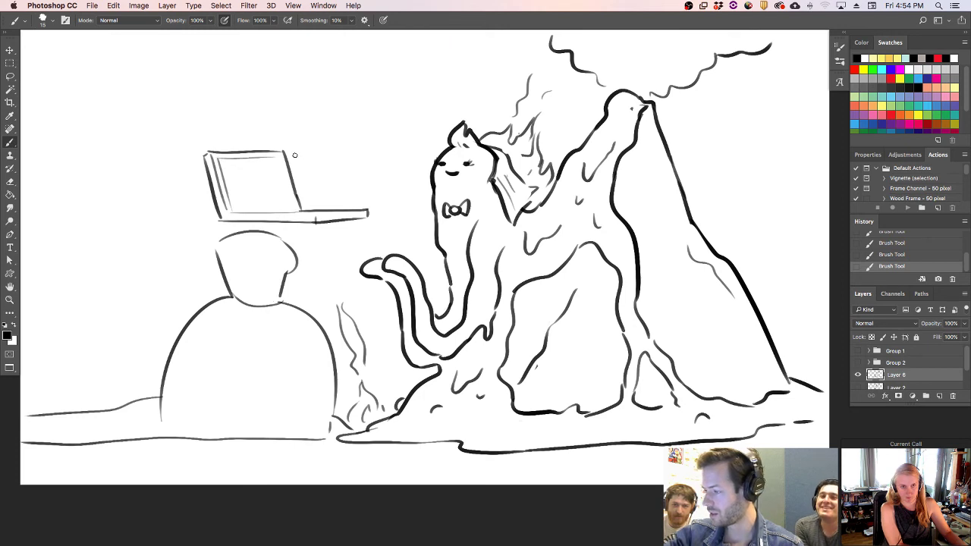
key(super+z)
drag(219, 158, 282, 155)
key(super+z)
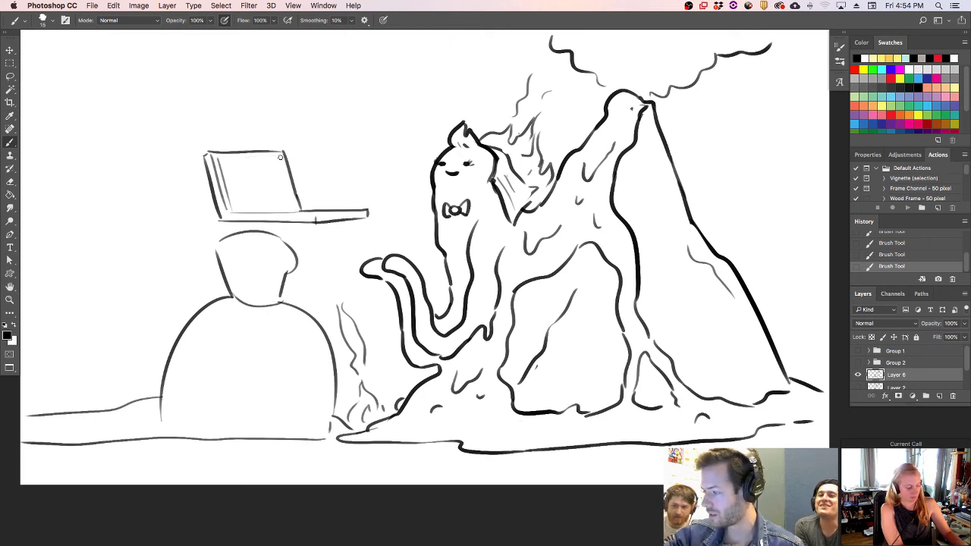
mouse_move(217, 158)
mouse_down()
mouse_move(283, 161)
mouse_move(298, 208)
mouse_up()
key(super+z)
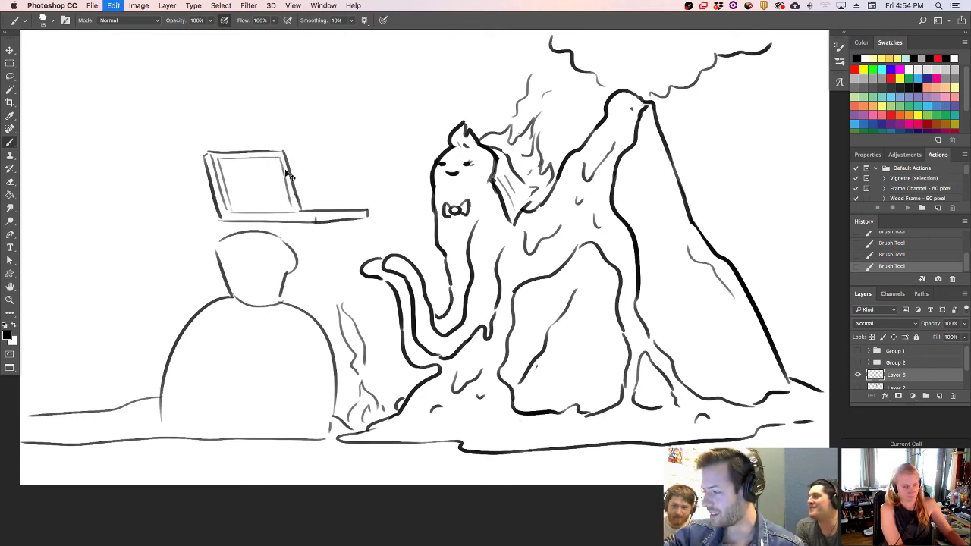
mouse_move(280, 156)
mouse_down()
mouse_move(300, 210)
mouse_move(233, 209)
mouse_up()
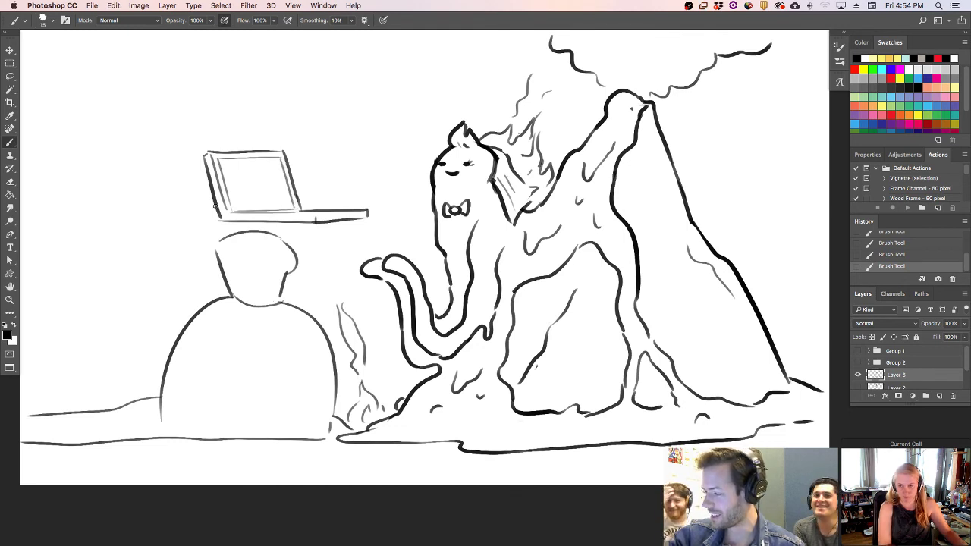
- Redraw the inner display's lower edge until it closes the rectangle, and erase the stray ends at its corner
key(super+z)
drag(296, 207, 219, 207)
key(super+z)
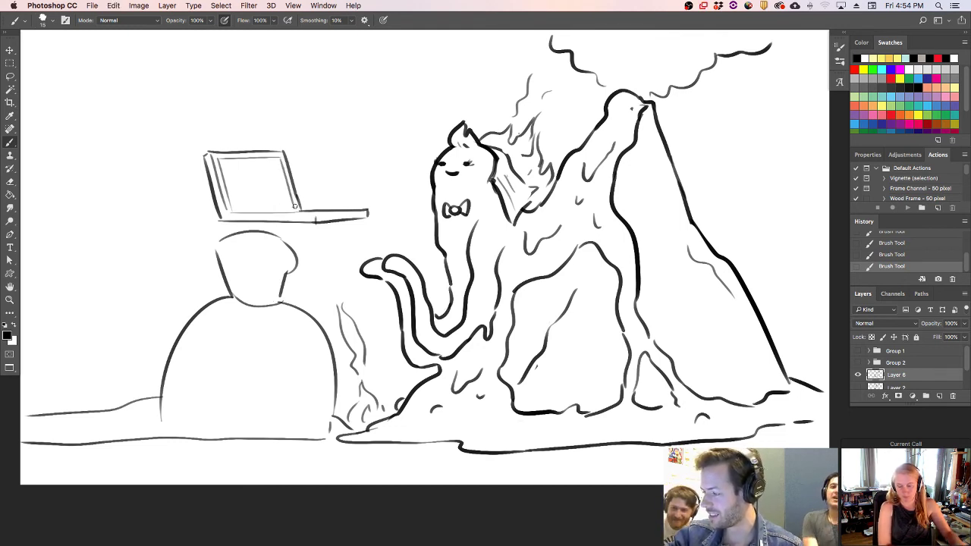
mouse_move(296, 207)
mouse_down()
mouse_move(259, 207)
mouse_move(234, 211)
mouse_up()
key(super+z)
drag(296, 207, 256, 203)
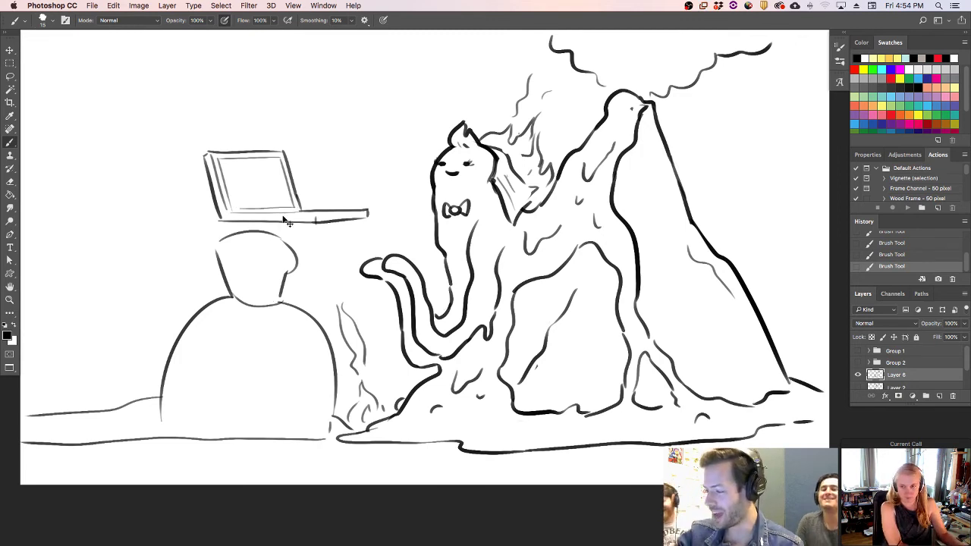
key(super+z)
drag(296, 206, 231, 210)
key(e)
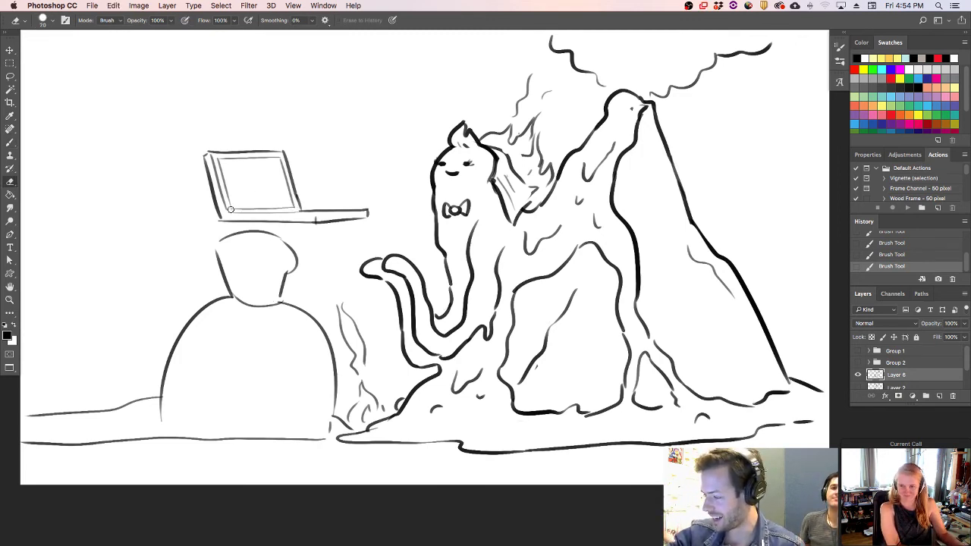
click(232, 210)
click(232, 211)
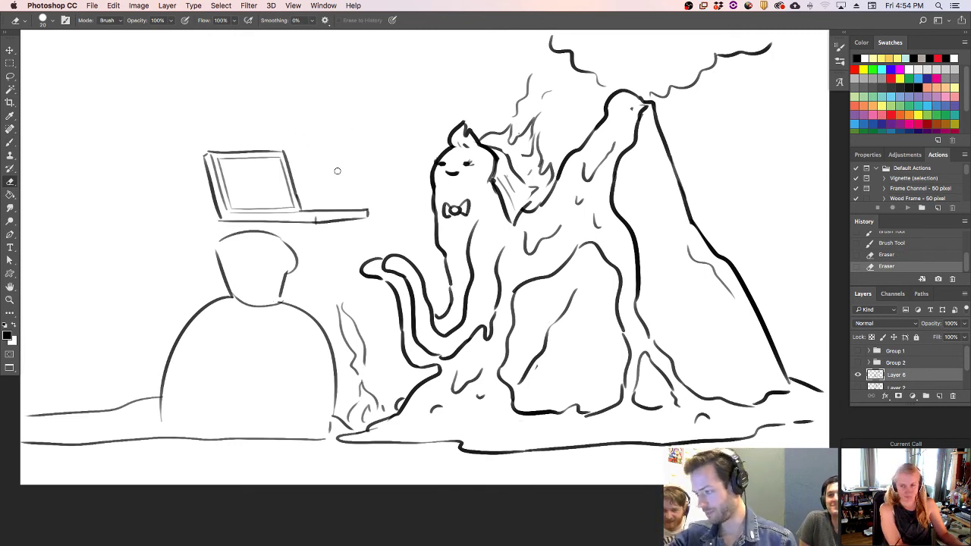
- Redraw the lower front edge of the laptop's base from its corner mark to the tip, and erase the stray line ends
key(b)
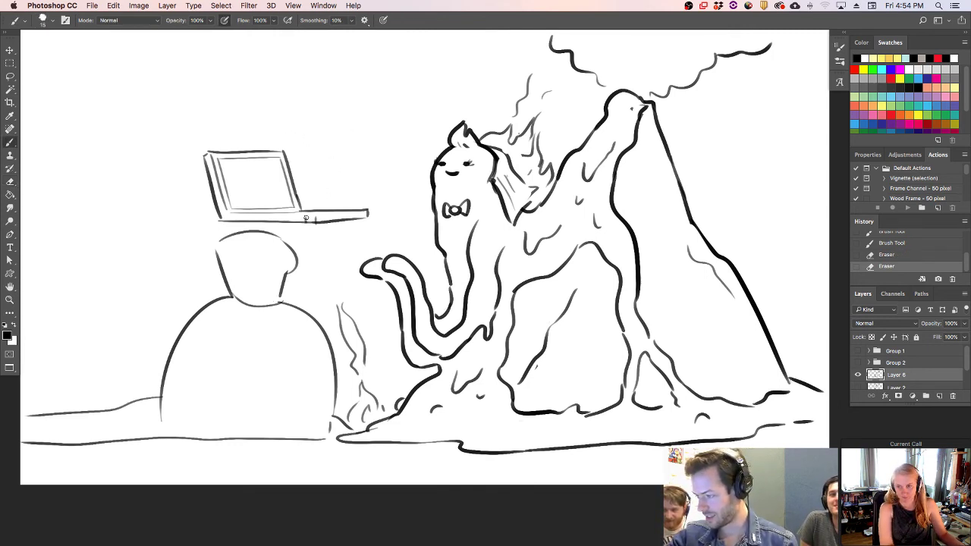
key(e)
drag(311, 220, 367, 218)
key(b)
key(super+z)
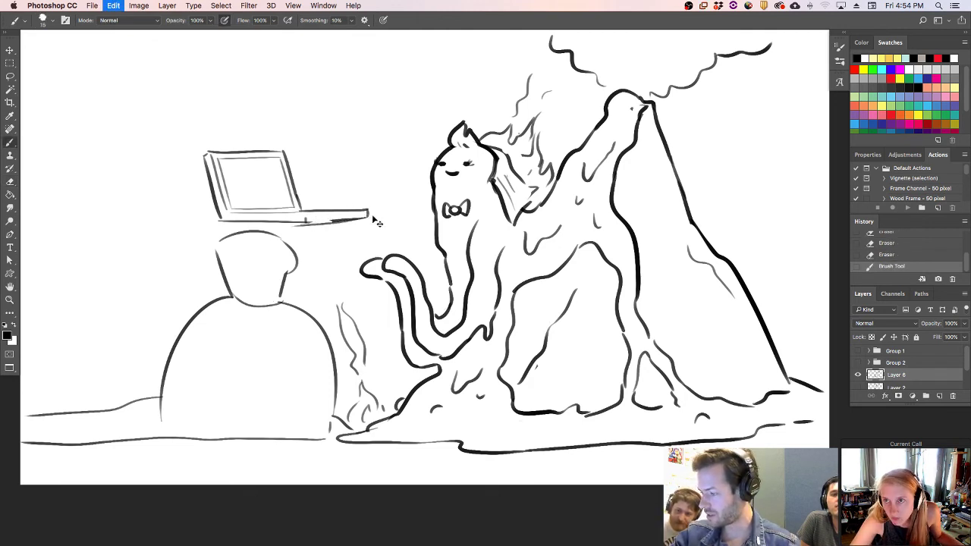
mouse_move(307, 222)
mouse_down()
mouse_move(366, 218)
mouse_move(286, 220)
mouse_move(376, 224)
mouse_move(330, 225)
mouse_move(362, 222)
mouse_up()
key(super+z)
key(e)
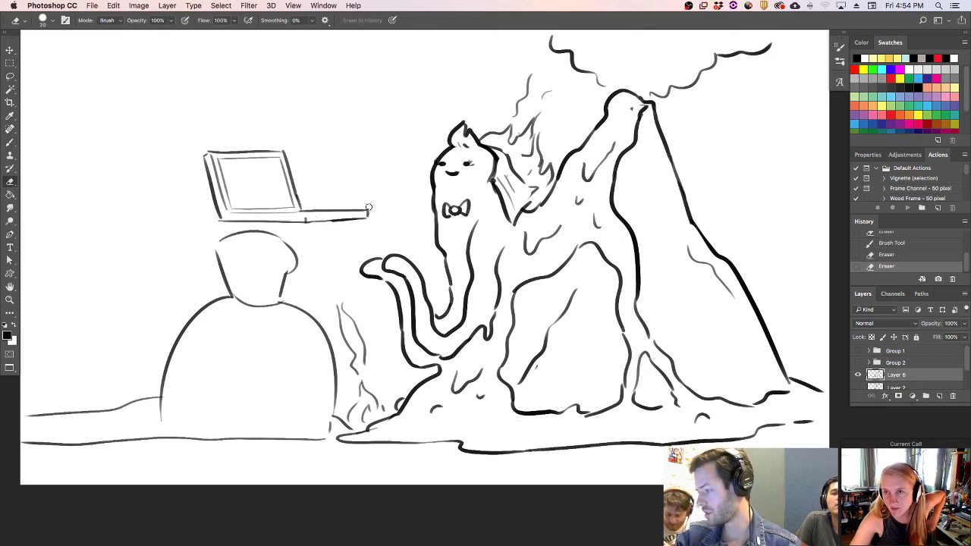
click(370, 209)
click(346, 221)
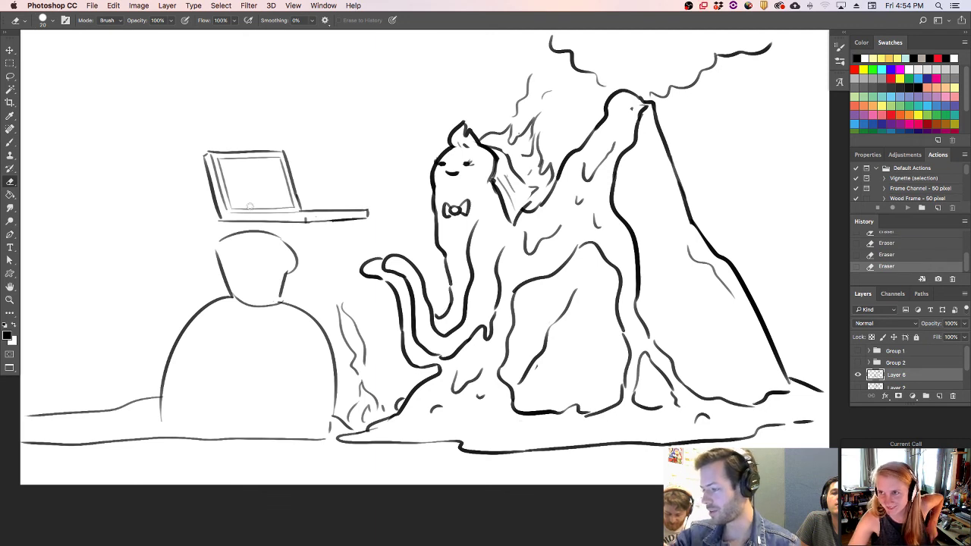
- Thicken the outer side edge of the laptop screen down to the base corner
key(b)
drag(203, 157, 217, 212)
drag(217, 207, 219, 222)
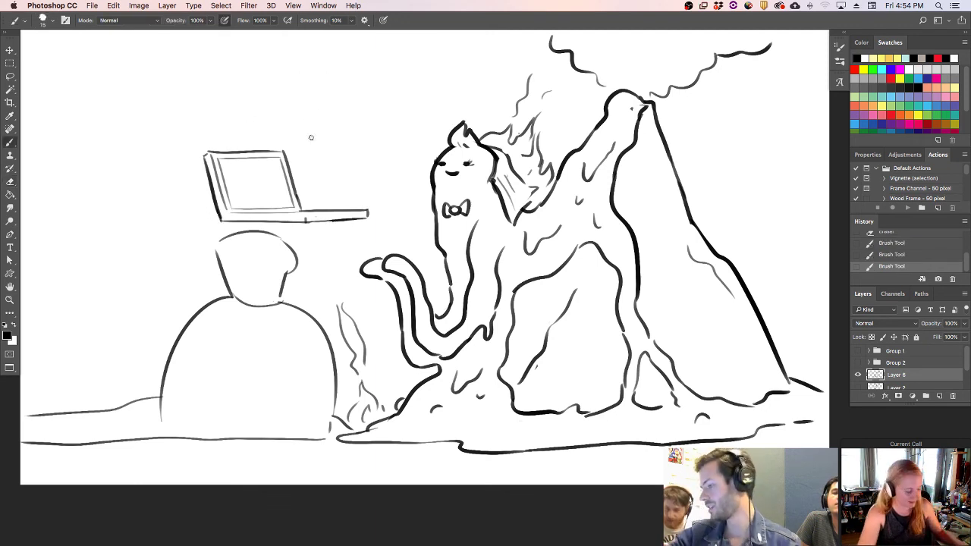
- Lasso the whole laptop, move it slightly up and away from the creature, and deselect it
key(l)
mouse_move(314, 240)
mouse_down()
mouse_move(194, 219)
mouse_move(268, 111)
mouse_move(385, 179)
mouse_move(355, 251)
mouse_up()
key(v)
drag(362, 199, 346, 196)
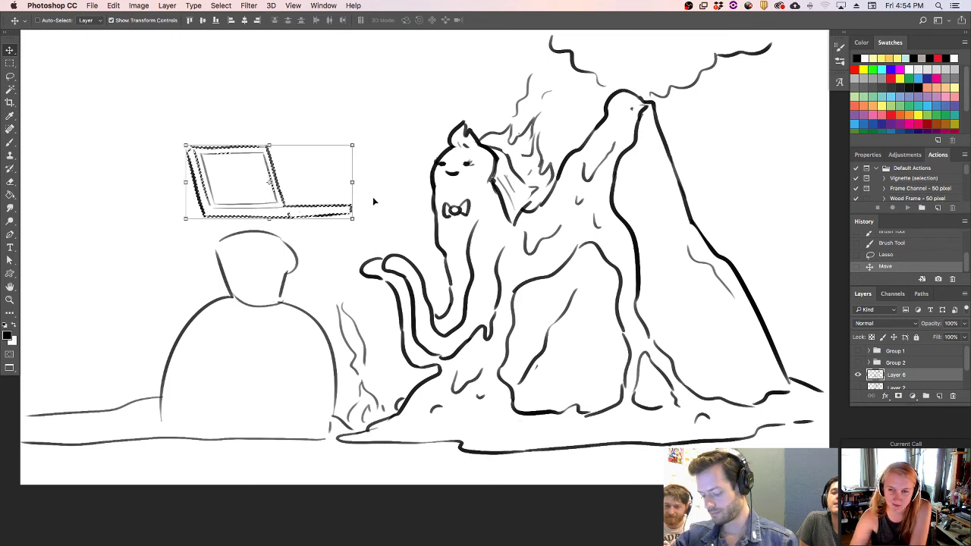
key(super+d)
- Draw a neck and sloping shoulders under the laptop with a V-shaped notch in the torso's upper edge, and erase part of the overlap
key(b)
mouse_move(238, 219)
mouse_down()
mouse_move(258, 217)
mouse_move(282, 236)
mouse_move(300, 231)
mouse_move(228, 249)
mouse_move(271, 260)
mouse_up()
key(super+z)
key(super+z)
key(e)
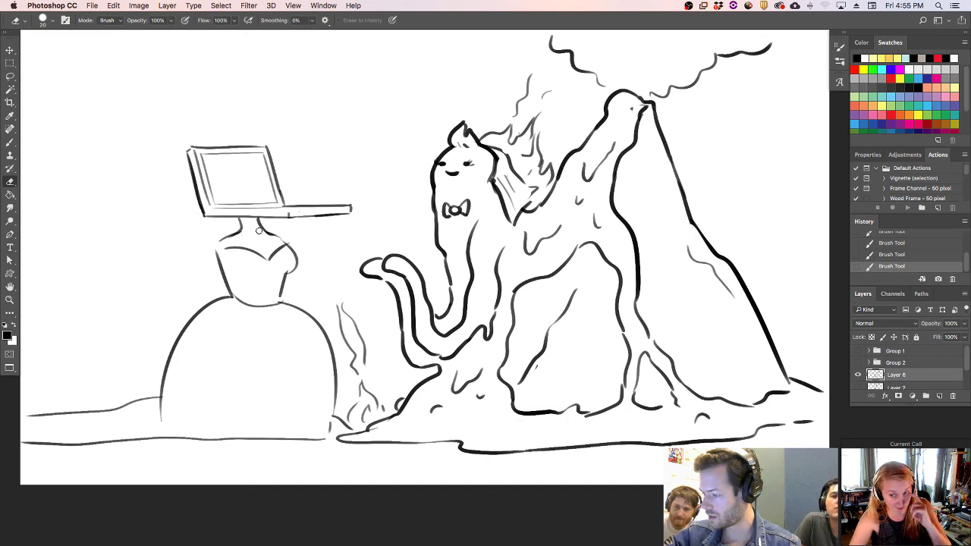
drag(258, 232, 272, 239)
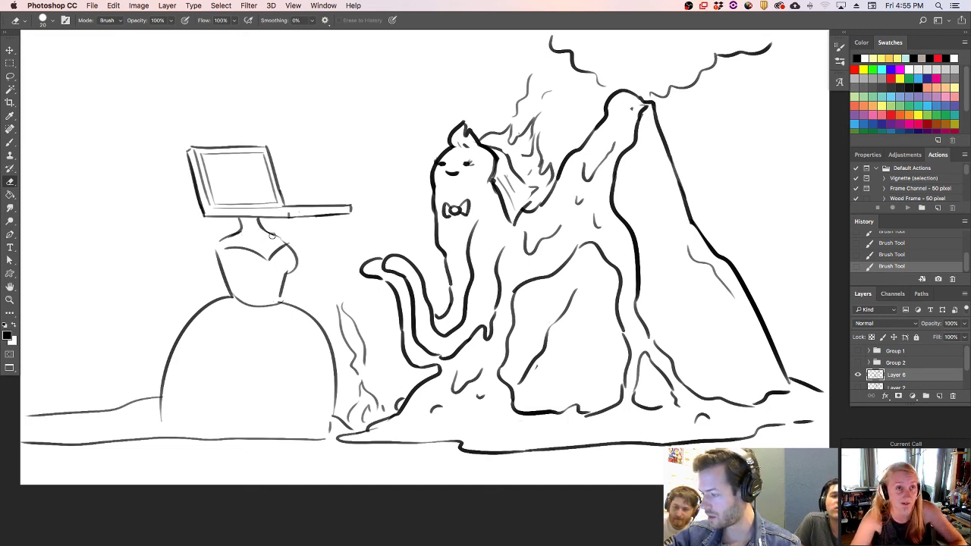
key(b)
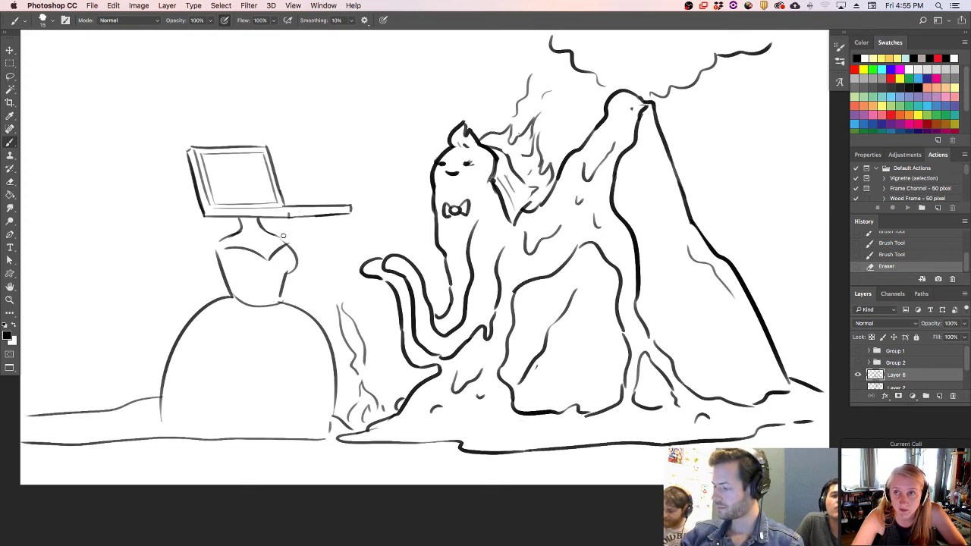
drag(225, 243, 262, 278)
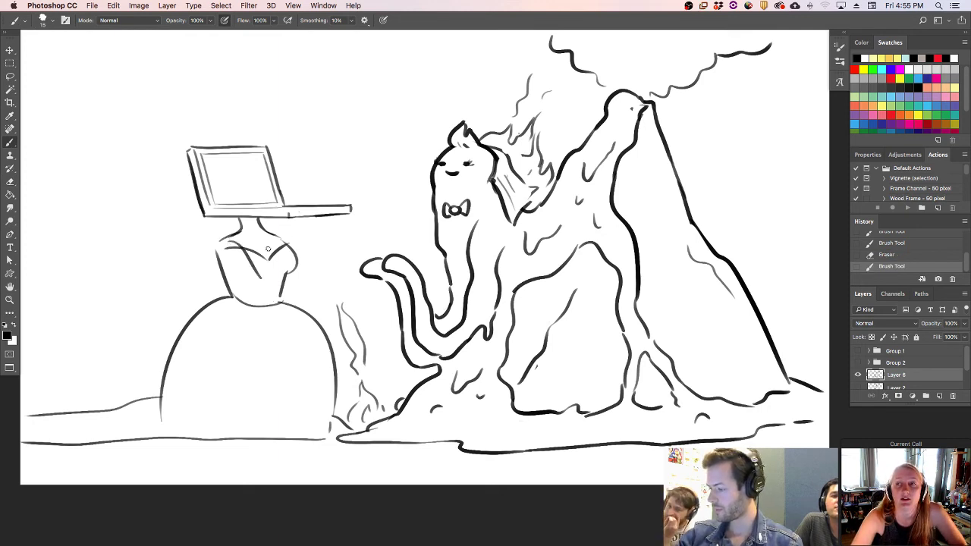
key(super+z)
drag(236, 247, 284, 296)
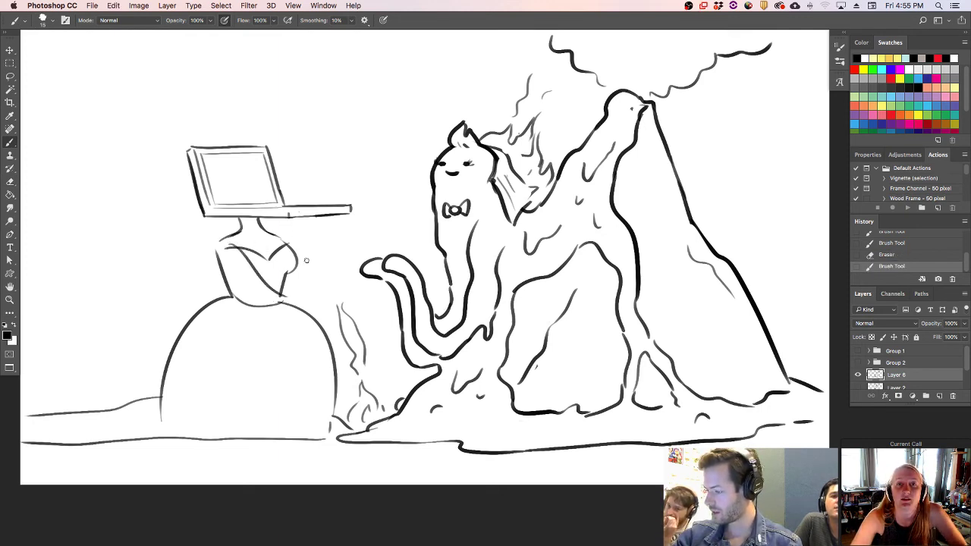
drag(233, 272, 285, 313)
key(super+z)
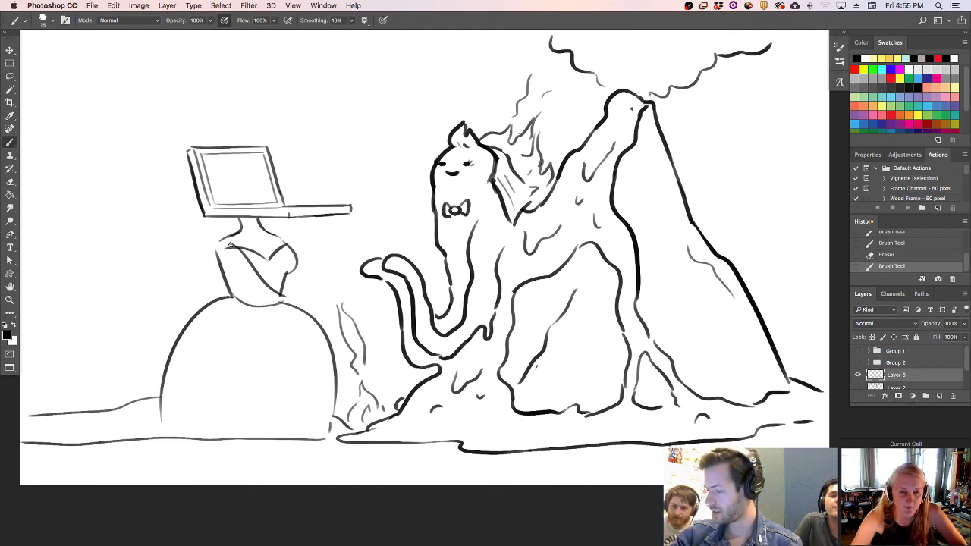
drag(229, 245, 281, 300)
key(super+z)
key(super+z)
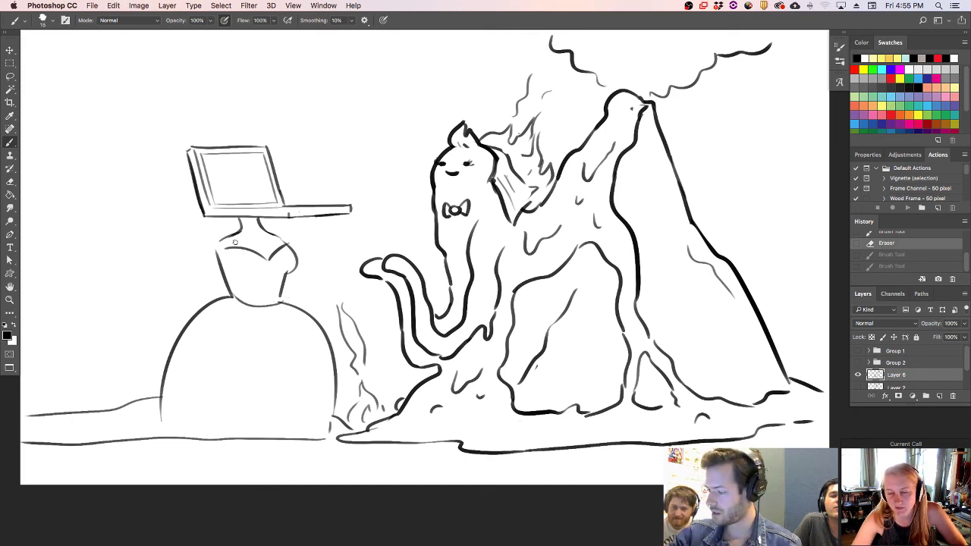
- Draw the near arm with two diagonal lines across the torso to the elbow and a forearm reaching toward the creature
drag(228, 244, 282, 298)
drag(226, 261, 287, 315)
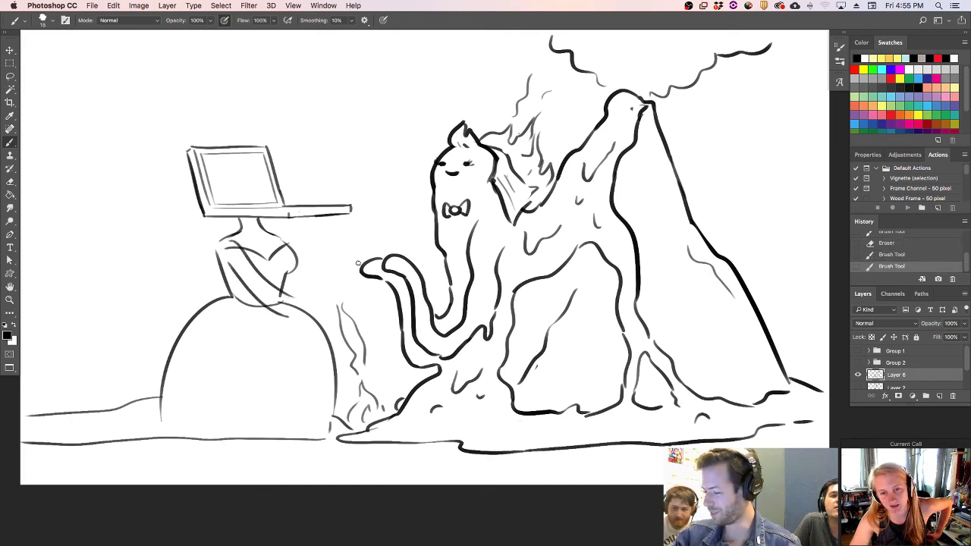
key(super+z)
drag(228, 265, 287, 302)
key(super+z)
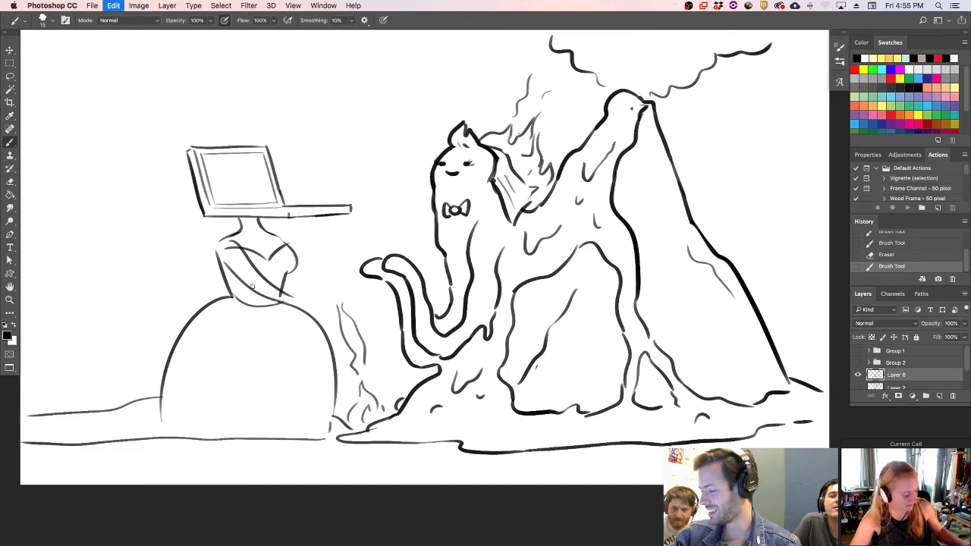
mouse_move(232, 270)
mouse_down()
mouse_move(287, 308)
mouse_move(343, 283)
mouse_up()
key(super+z)
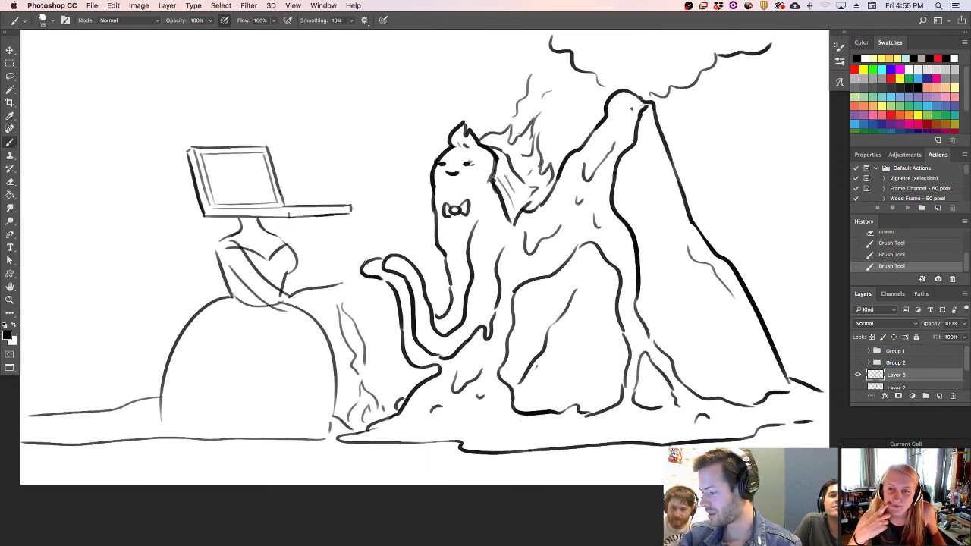
drag(291, 310, 345, 285)
- Erase the overlapping lines at the near arm's elbow and shoulder, and redraw the shoulder as a rounded curve
key(e)
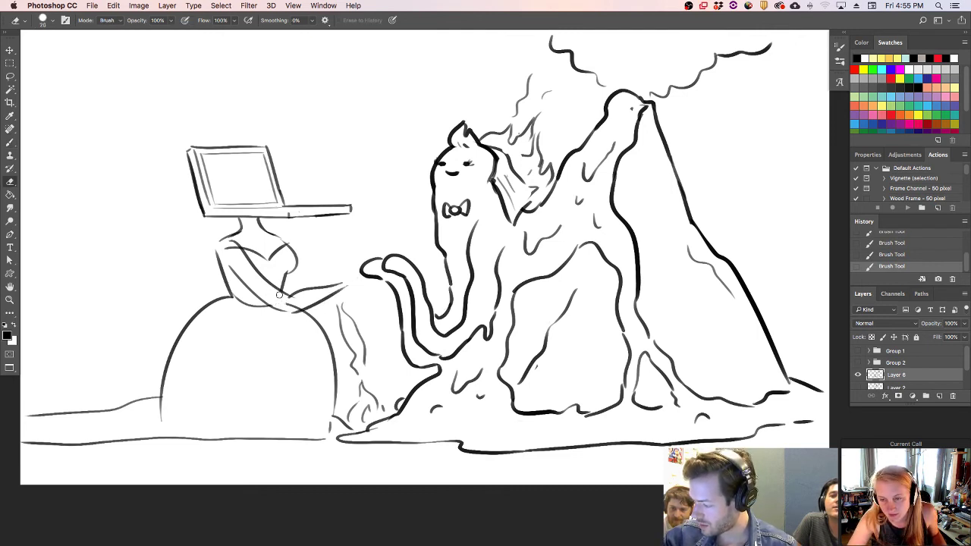
drag(289, 305, 294, 306)
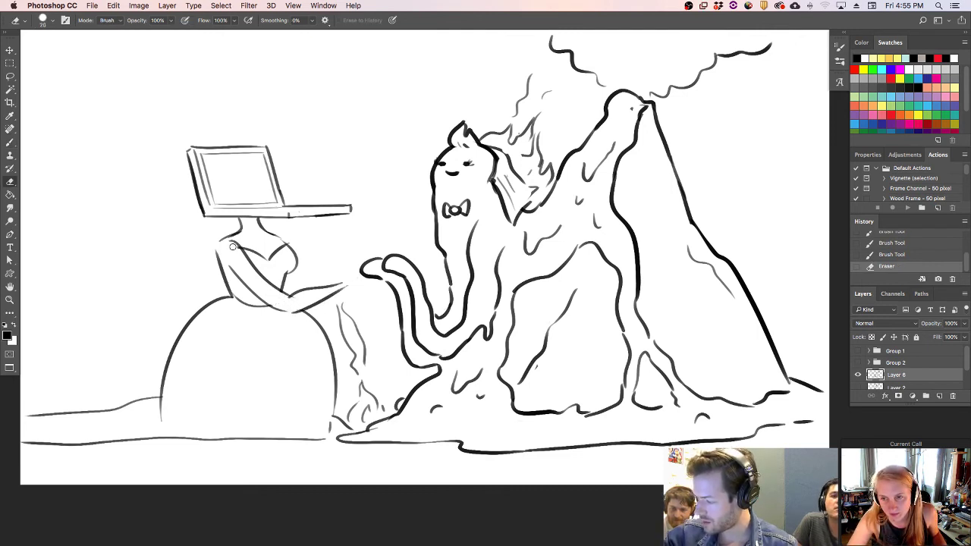
drag(233, 247, 239, 251)
key(b)
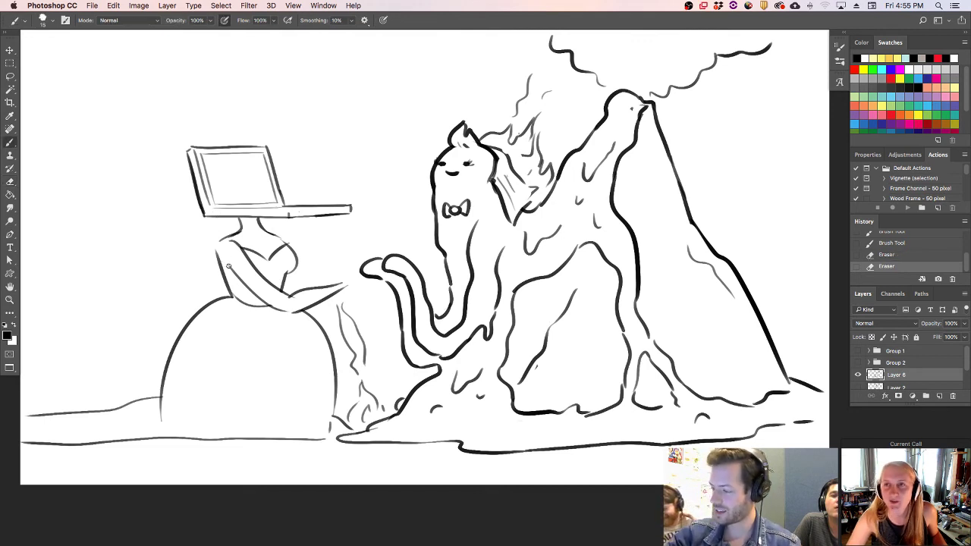
mouse_move(221, 246)
mouse_down()
mouse_move(235, 270)
mouse_move(232, 302)
mouse_move(217, 246)
mouse_move(222, 229)
mouse_move(237, 236)
mouse_up()
key(super+z)
key(e)
key(b)
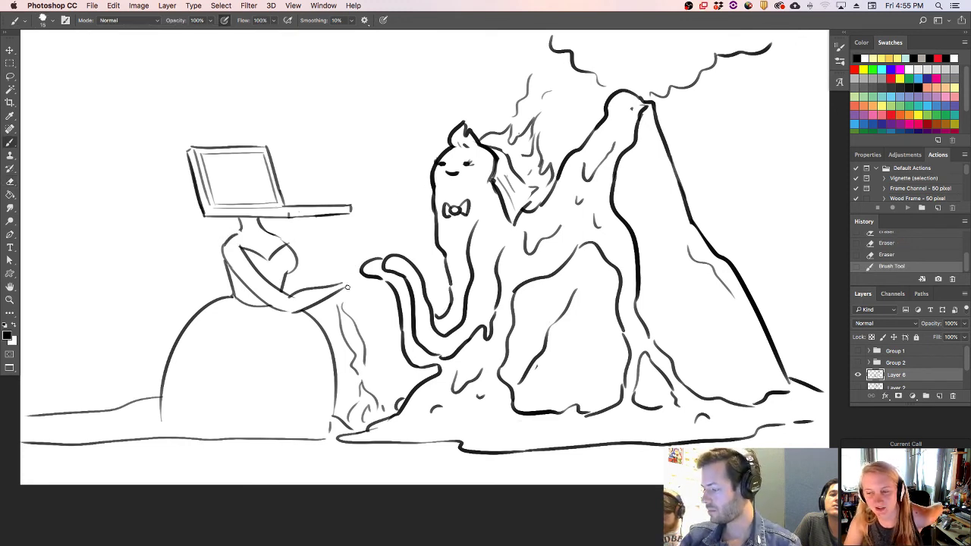
- Draw the near hand under the creature's outstretched fingertip, and try a straight diagonal line for the far arm
mouse_move(347, 287)
mouse_down()
mouse_move(372, 291)
mouse_move(379, 279)
mouse_up()
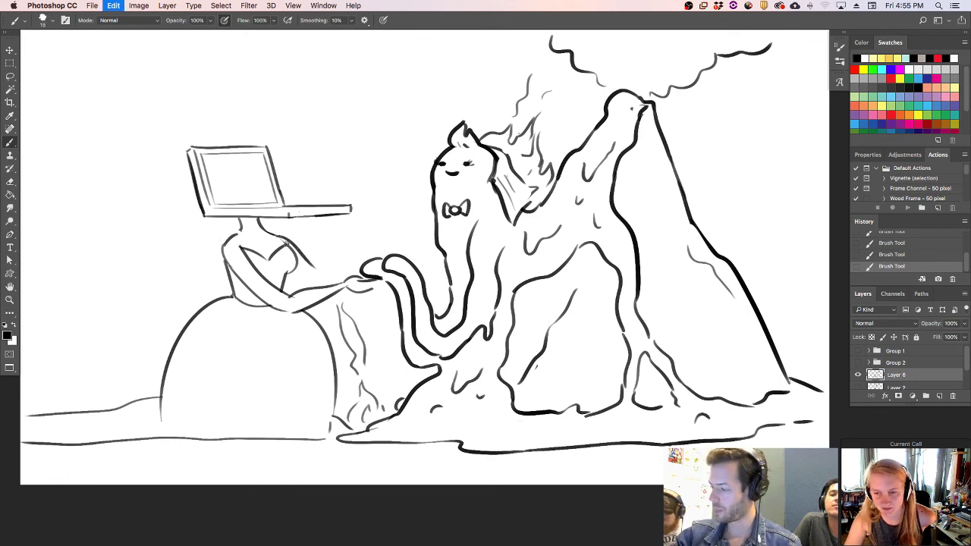
drag(277, 237, 325, 282)
key(super+z)
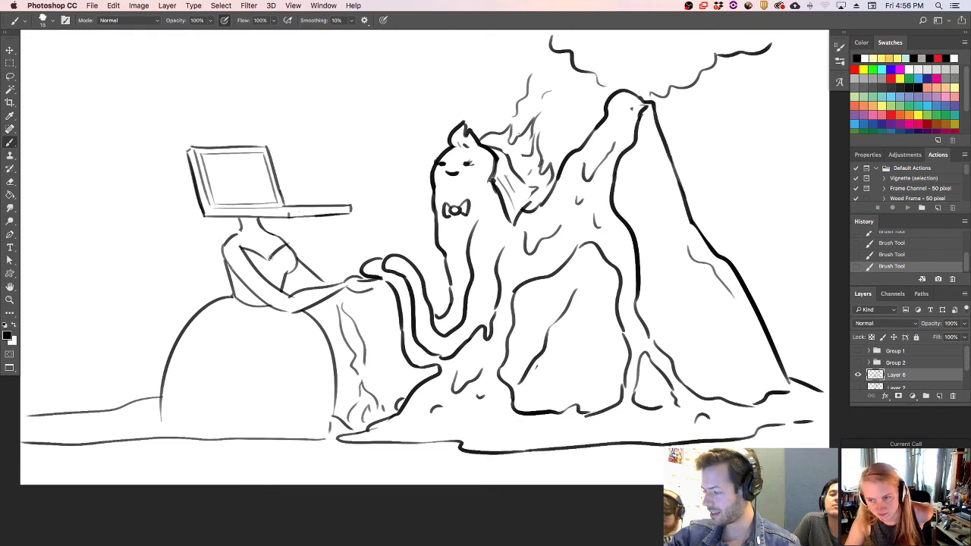
key(super+z)
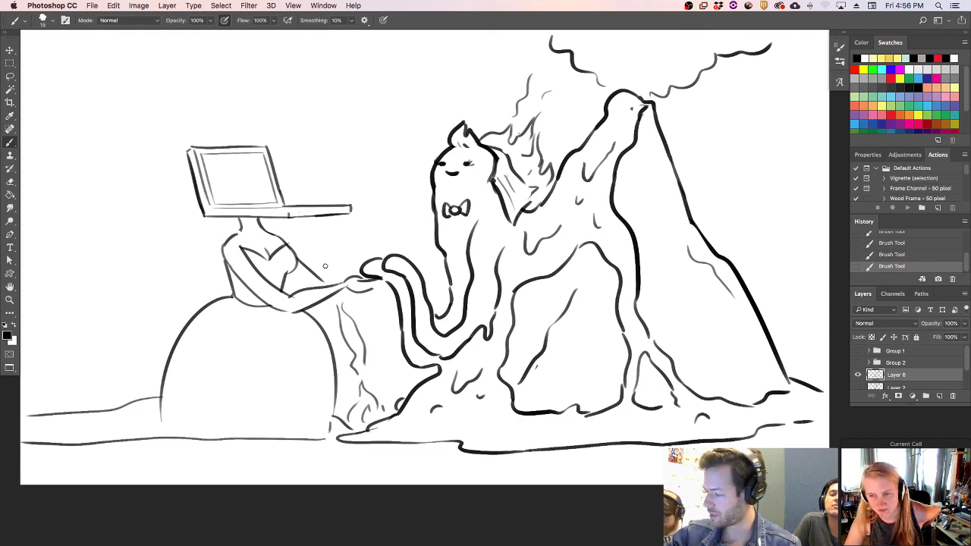
drag(292, 271, 307, 286)
key(alt+super+z)
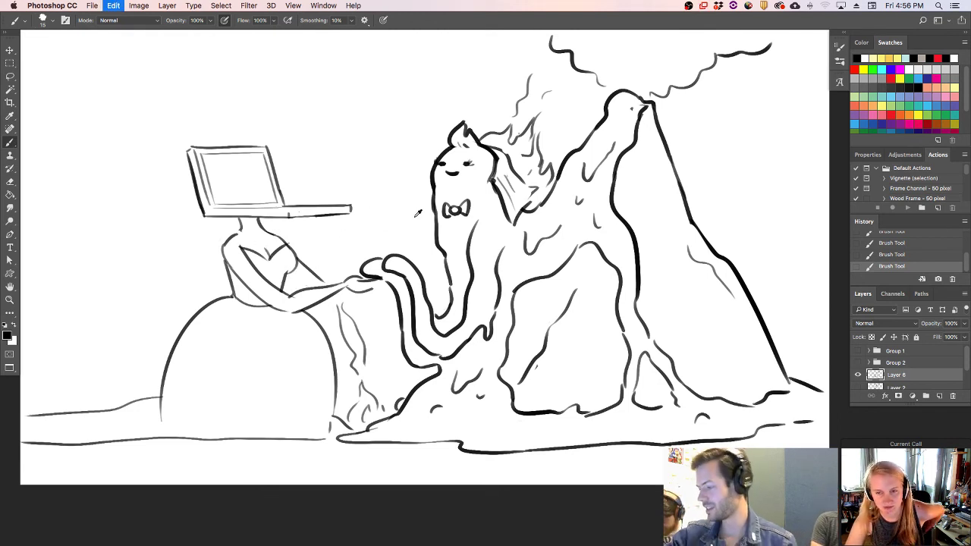
key(super+z)
key(e)
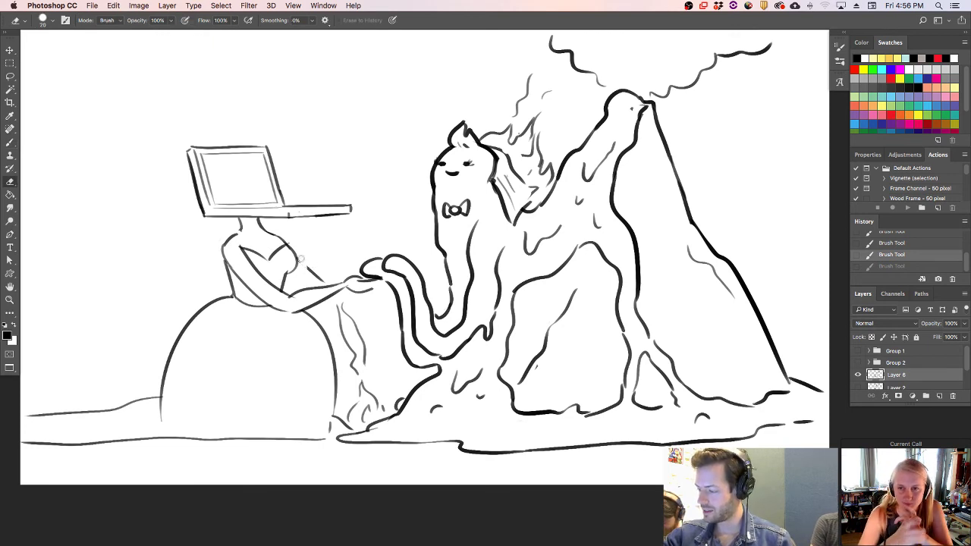
click(315, 274)
- Redraw the far arm as two diagonal lines running down from the shoulder, with a small hand behind the near hand
key(b)
mouse_move(267, 253)
mouse_down()
mouse_move(264, 245)
mouse_move(324, 265)
mouse_up()
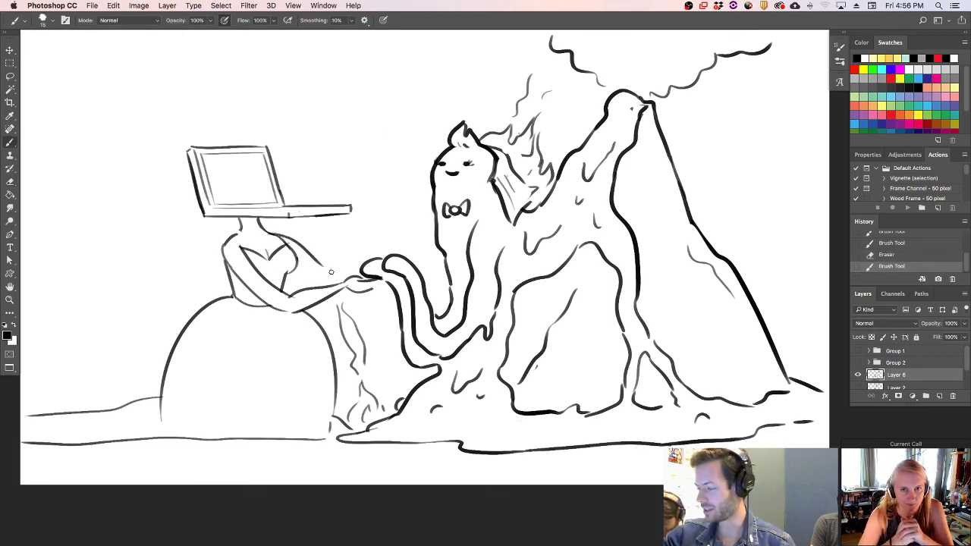
key(super+z)
drag(267, 233, 322, 277)
key(super+z)
mouse_move(267, 232)
mouse_down()
mouse_move(322, 269)
mouse_move(311, 284)
mouse_up()
key(super+alt+z)
drag(304, 251, 327, 273)
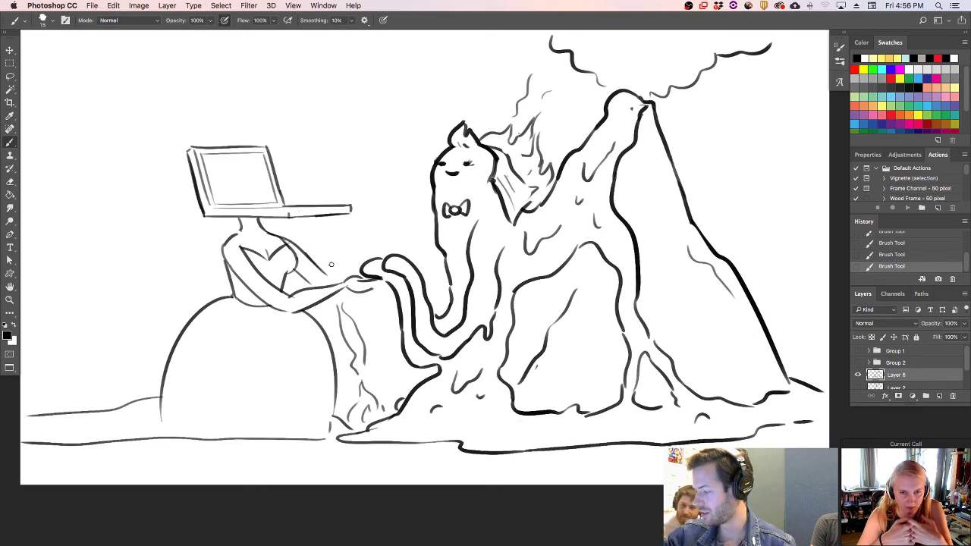
key(super+alt+z)
mouse_move(296, 244)
mouse_down()
mouse_move(331, 282)
mouse_move(377, 263)
mouse_up()
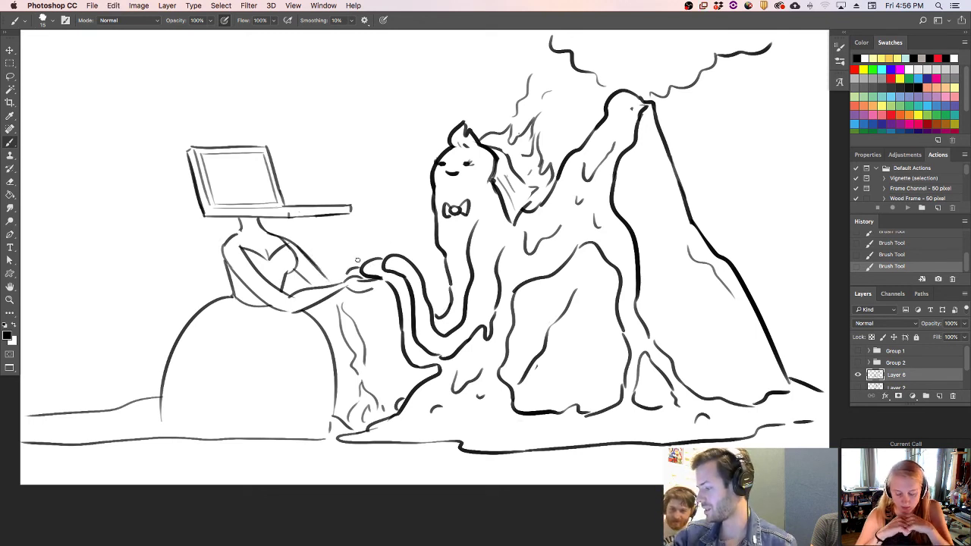
- Erase the rough shoulder and neck overlap on the laptop figure and redraw the near shoulder as a smooth curve
key(e)
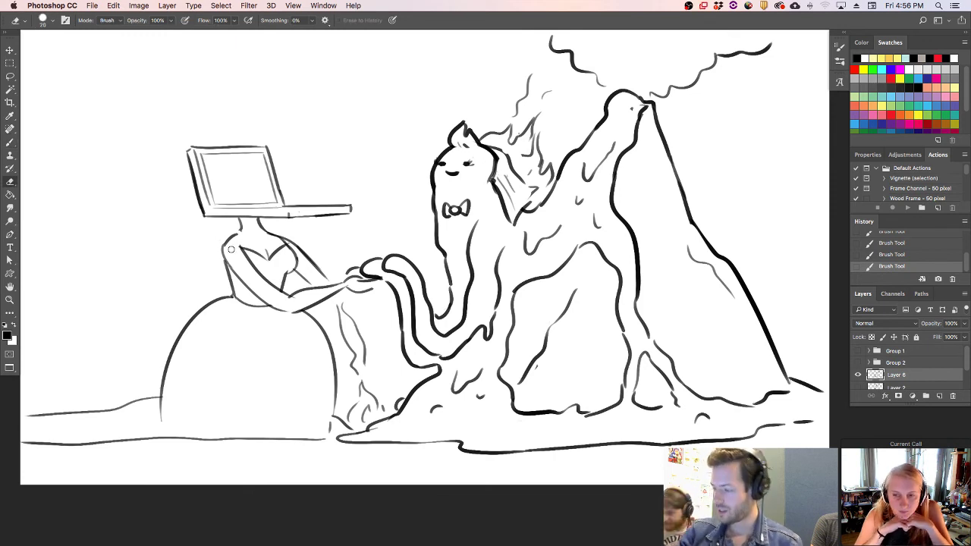
mouse_move(228, 241)
mouse_down()
mouse_move(222, 251)
mouse_move(247, 229)
mouse_move(227, 262)
mouse_up()
key(b)
key(super+alt+z)
key(super+z)
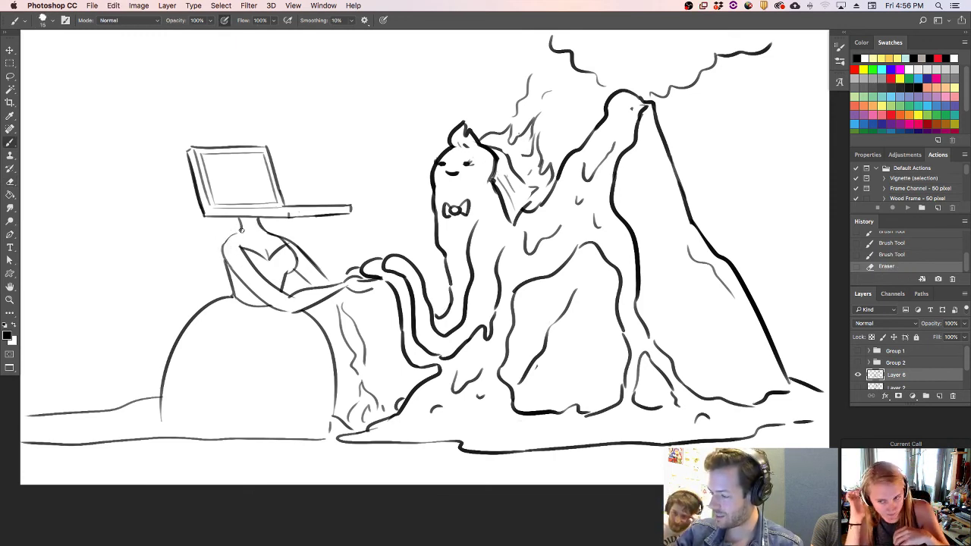
mouse_move(241, 230)
mouse_down()
mouse_move(223, 261)
mouse_move(238, 231)
mouse_up()
key(super+z)
key(e)
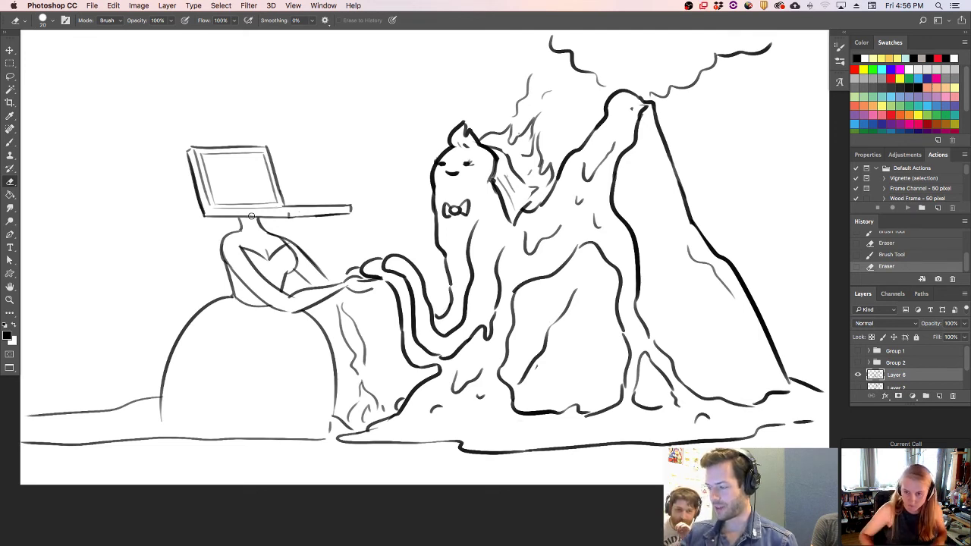
key(b)
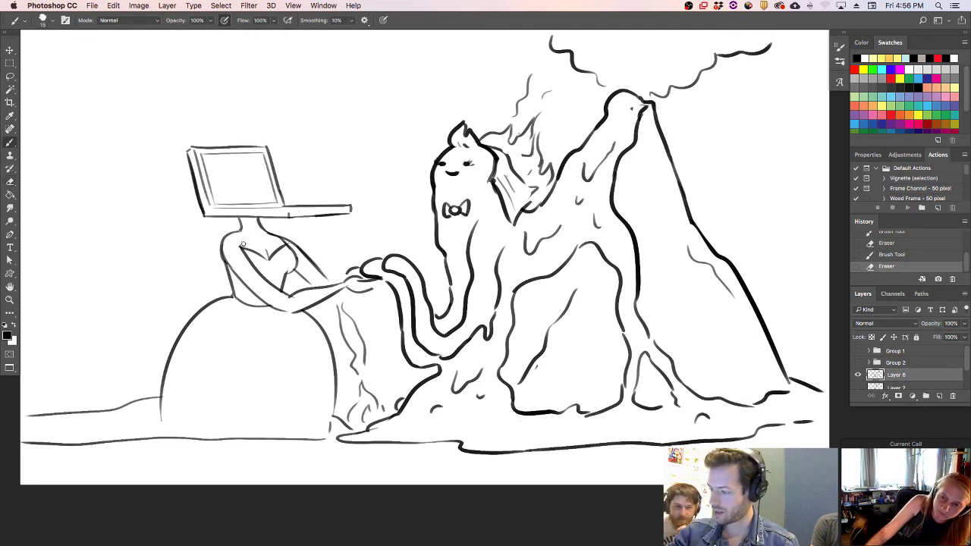
drag(241, 242, 226, 232)
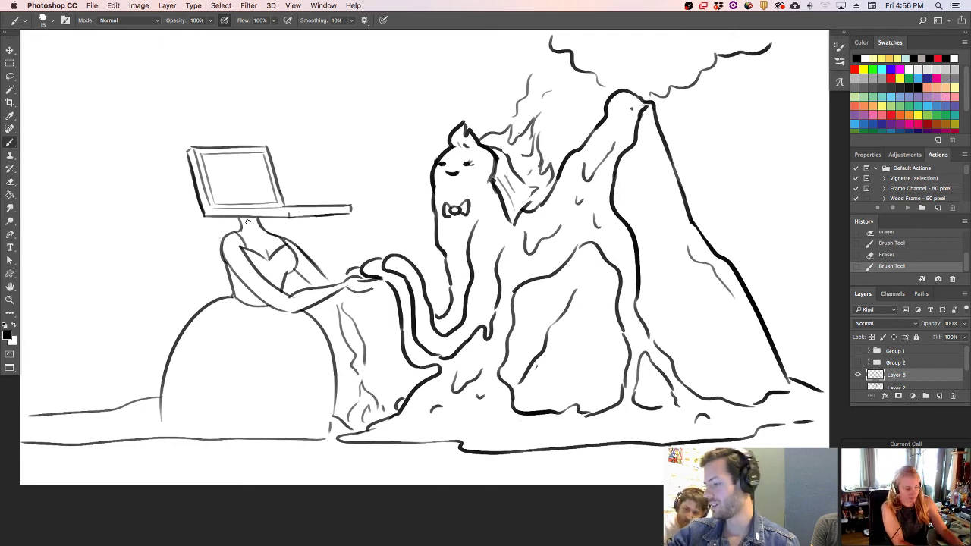
key(super+z)
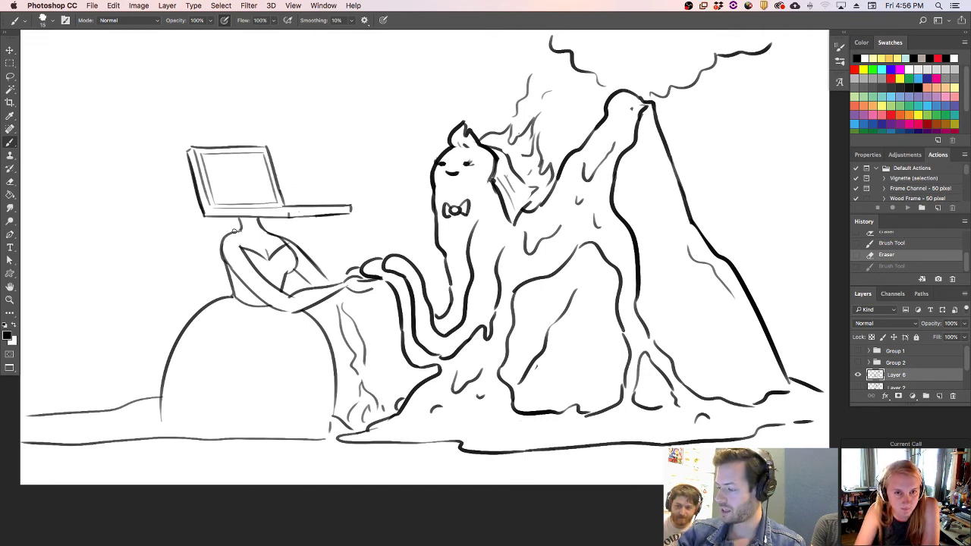
- Draw dress straps over the laptop figure's shoulders and a long cape billowing behind, with a folded lower edge
mouse_move(232, 233)
mouse_down()
mouse_move(252, 250)
mouse_move(282, 249)
mouse_up()
mouse_move(220, 251)
mouse_down()
mouse_move(76, 299)
mouse_move(68, 366)
mouse_move(136, 311)
mouse_up()
drag(96, 350, 159, 350)
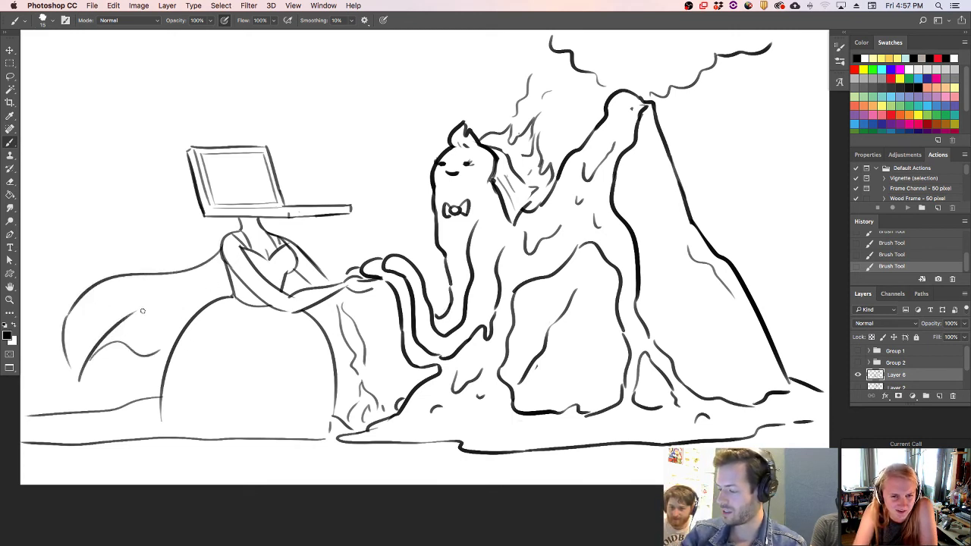
drag(142, 305, 232, 258)
key(super+z)
drag(141, 310, 217, 259)
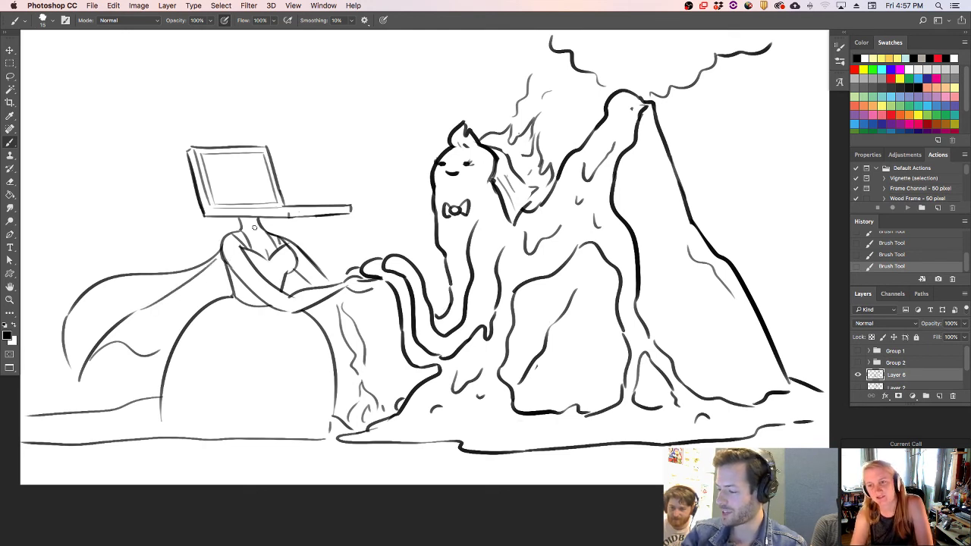
mouse_move(196, 296)
mouse_down()
mouse_move(160, 346)
mouse_move(179, 336)
mouse_up()
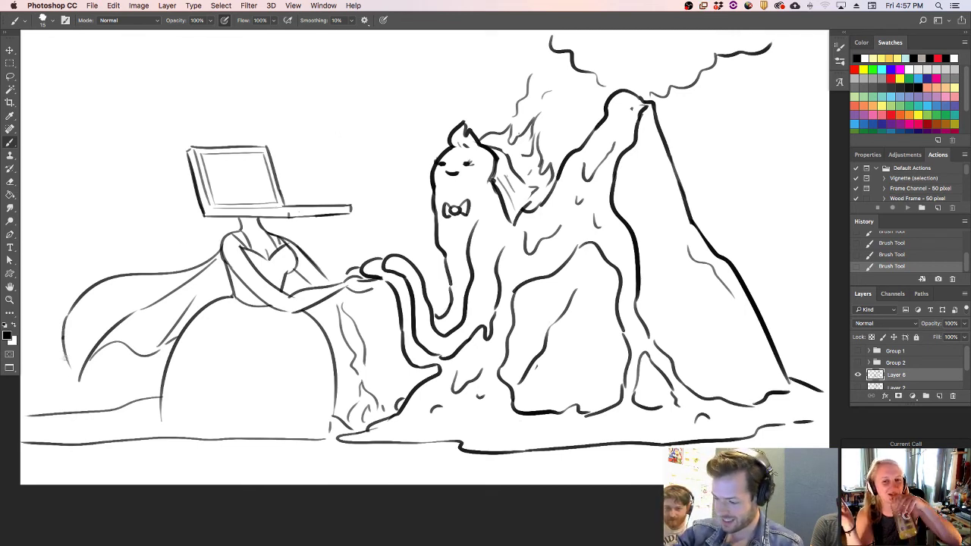
drag(64, 342, 81, 375)
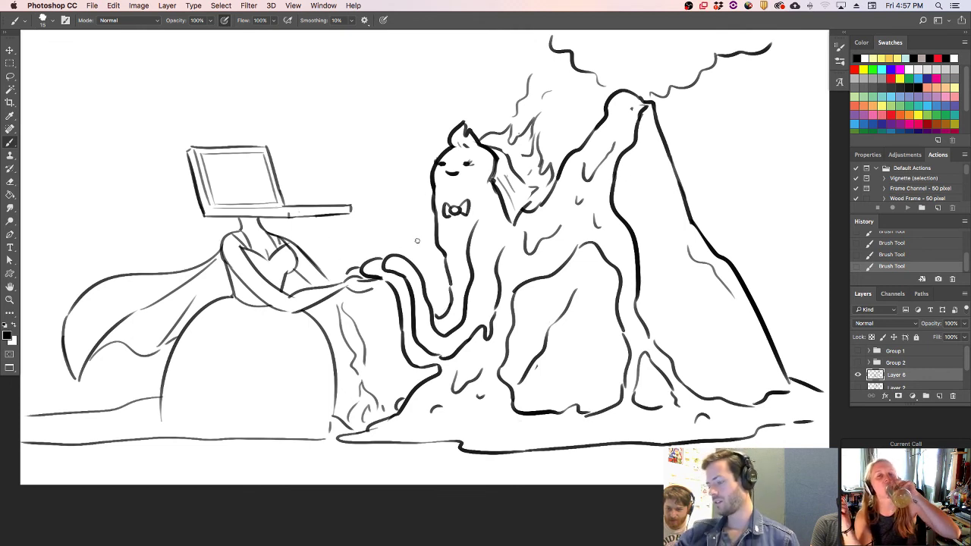
- Add short gather lines below the dress waist and draw a smiling face with lashed eyes on the laptop screen
mouse_move(242, 300)
mouse_down()
mouse_move(217, 359)
mouse_move(255, 323)
mouse_up()
drag(280, 309, 286, 323)
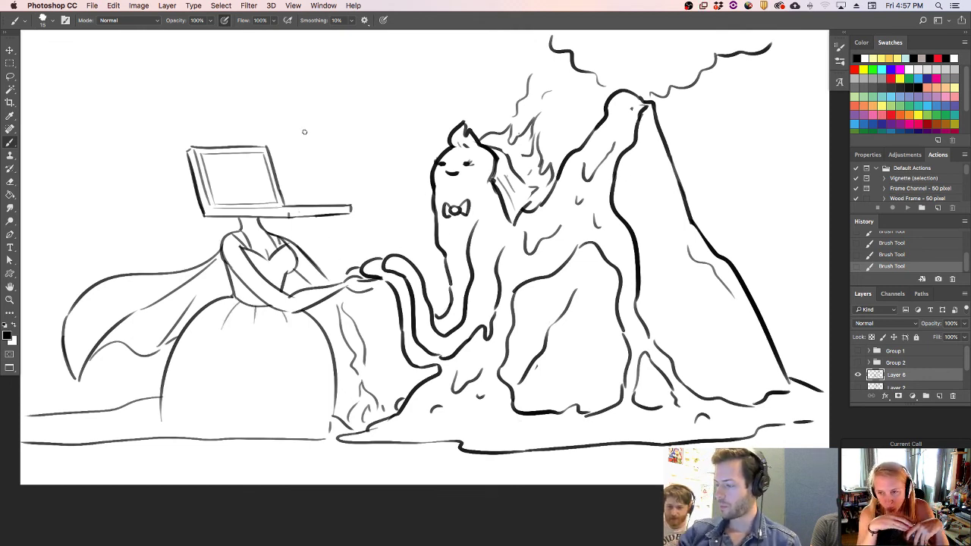
click(230, 175)
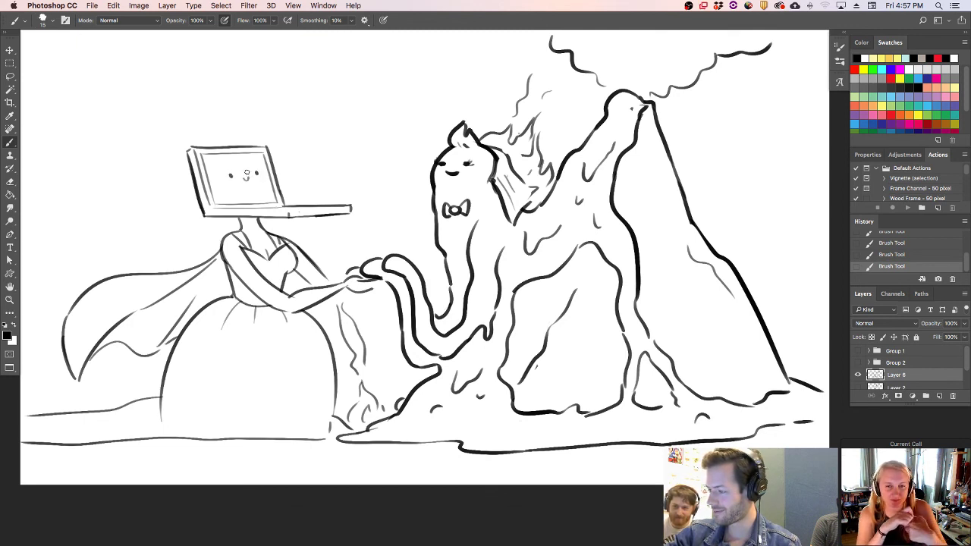
drag(230, 175, 227, 177)
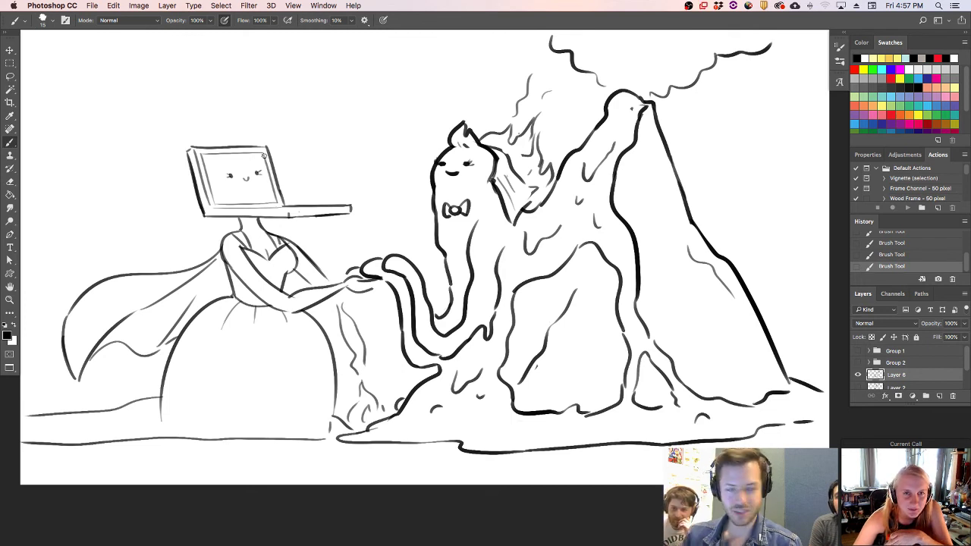
- Draw tall flames with inner tongues on the laptop's upper edge, and fill the small arc beside them solid black
mouse_move(202, 146)
mouse_down()
mouse_move(225, 135)
mouse_move(224, 90)
mouse_move(256, 143)
mouse_up()
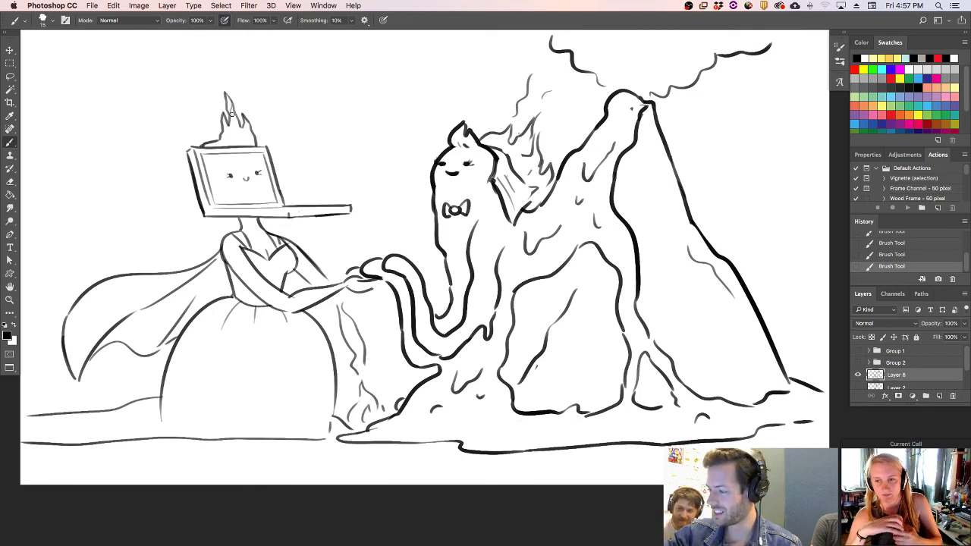
mouse_move(233, 119)
mouse_down()
mouse_move(242, 147)
mouse_move(225, 134)
mouse_move(222, 143)
mouse_move(239, 111)
mouse_move(251, 133)
mouse_move(244, 143)
mouse_move(244, 113)
mouse_move(221, 130)
mouse_up()
key(e)
key(b)
key(super+z)
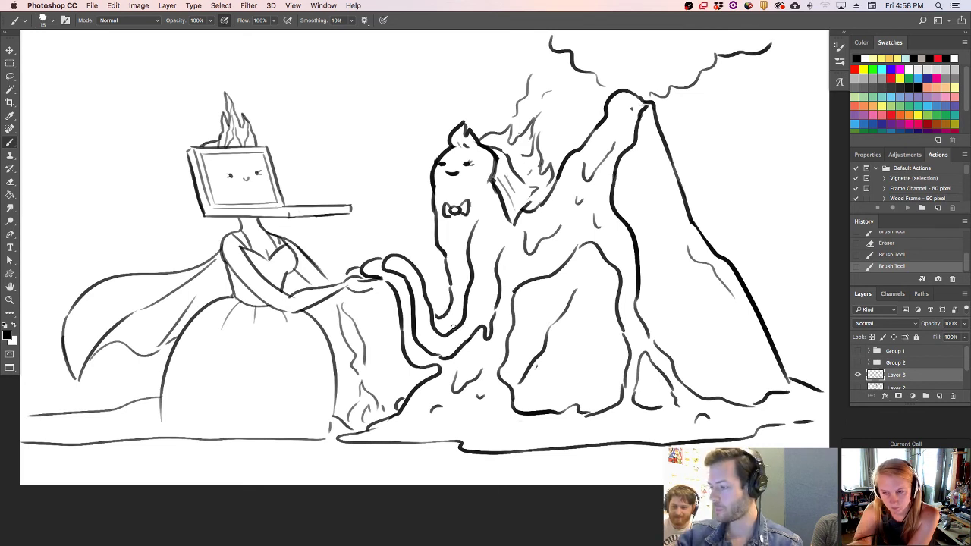
mouse_move(199, 146)
mouse_down()
mouse_move(222, 141)
mouse_move(225, 113)
mouse_up()
key(e)
key(b)
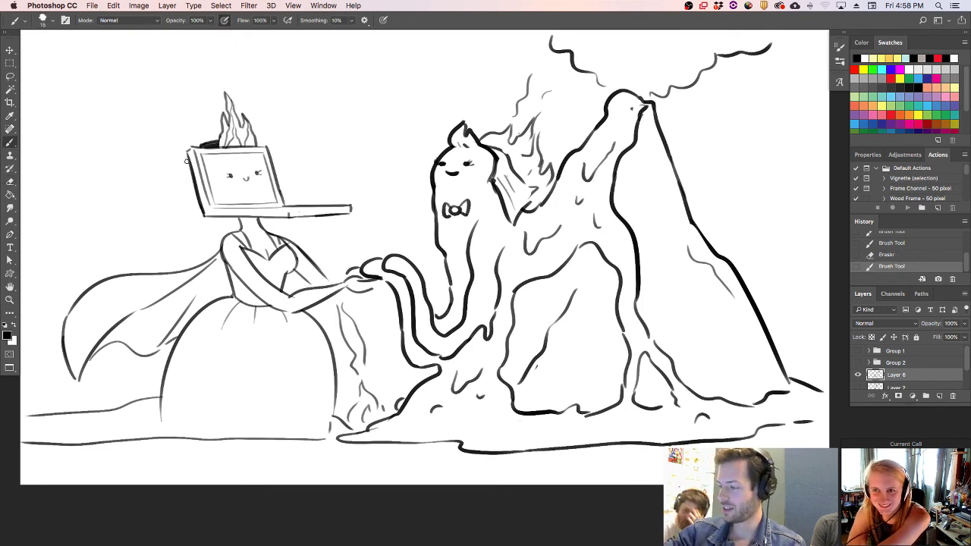
- Draw side-swept bangs over the laptop screen's upper edge and long hair down both sides, with jagged ends behind the shoulder
mouse_move(215, 152)
mouse_down()
mouse_move(235, 170)
mouse_move(253, 147)
mouse_up()
key(ctrl+z)
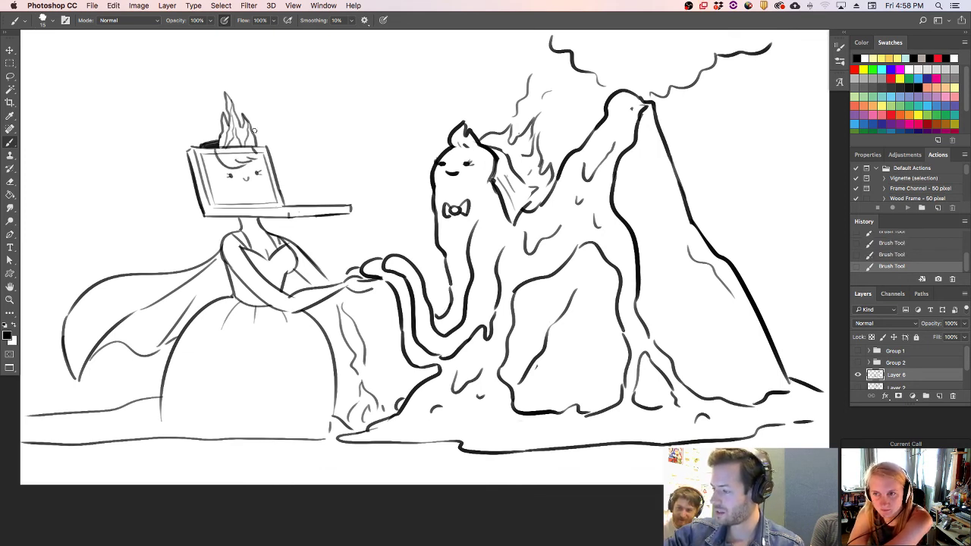
mouse_move(189, 160)
mouse_down()
mouse_move(174, 234)
mouse_move(167, 226)
mouse_move(176, 212)
mouse_move(197, 243)
mouse_up()
drag(202, 239, 215, 247)
drag(212, 238, 221, 246)
drag(271, 156, 305, 199)
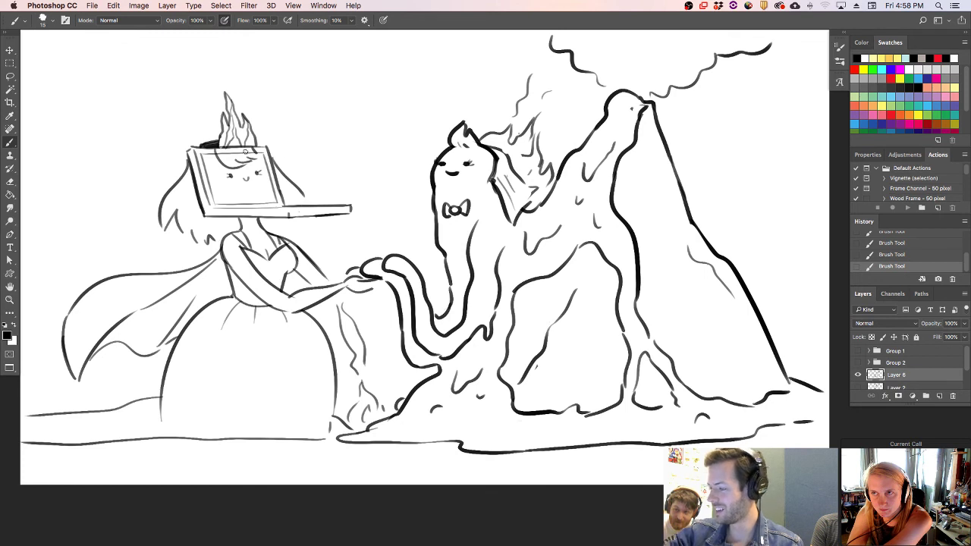
- Erase the laptop edge and flame lines crossing the bangs, and draw a rounded top for the hair
key(e)
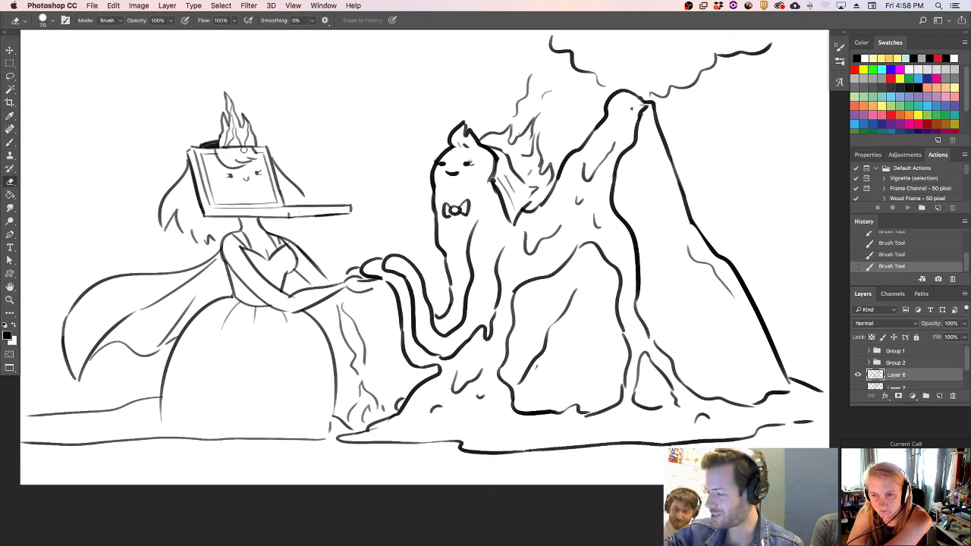
mouse_move(244, 150)
mouse_down()
mouse_move(255, 141)
mouse_move(237, 144)
mouse_move(251, 149)
mouse_move(232, 143)
mouse_move(247, 148)
mouse_up()
key(b)
key(e)
key(b)
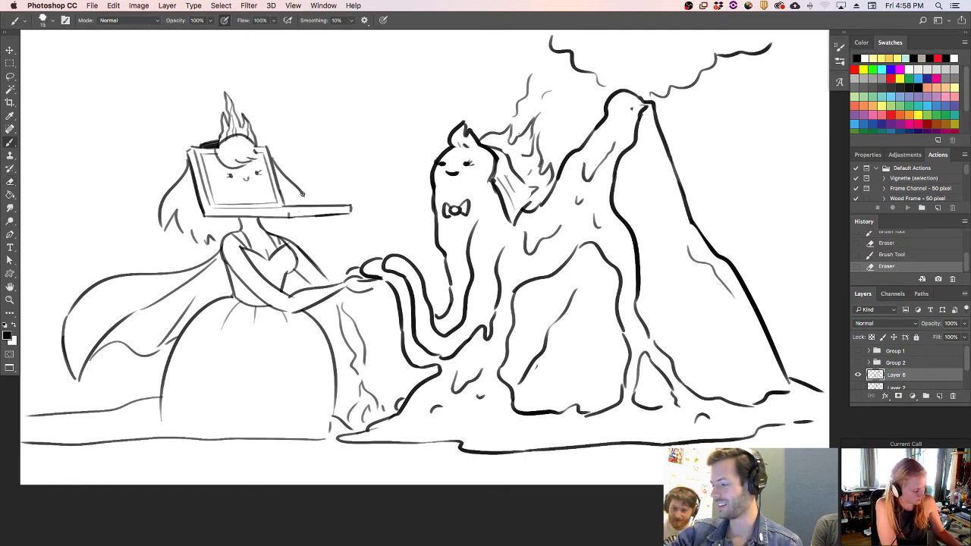
- Continue the hair below the laptop's keyboard with jagged ends, and clean up the overlap at the top of the bangs
mouse_move(302, 194)
mouse_down()
mouse_move(312, 209)
mouse_move(299, 234)
mouse_up()
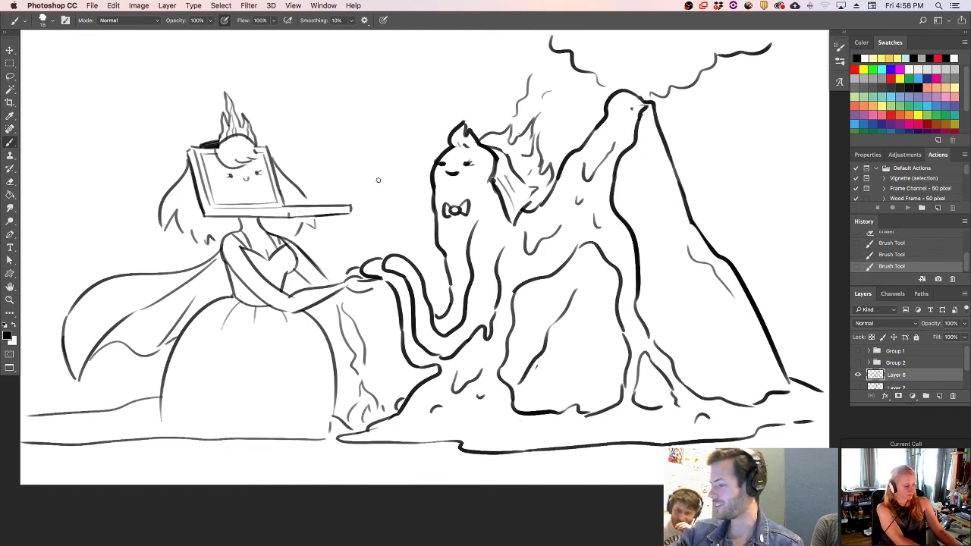
key(e)
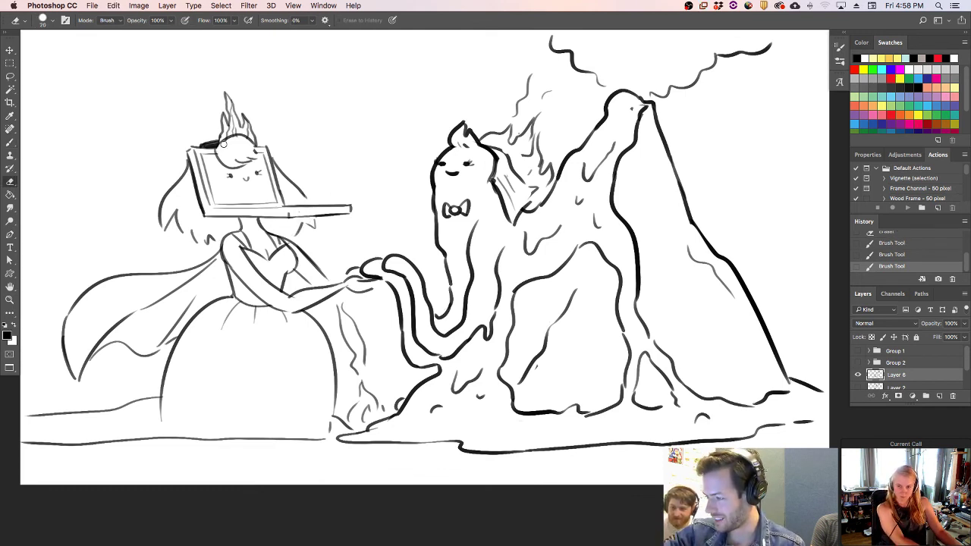
drag(223, 143, 252, 142)
key(b)
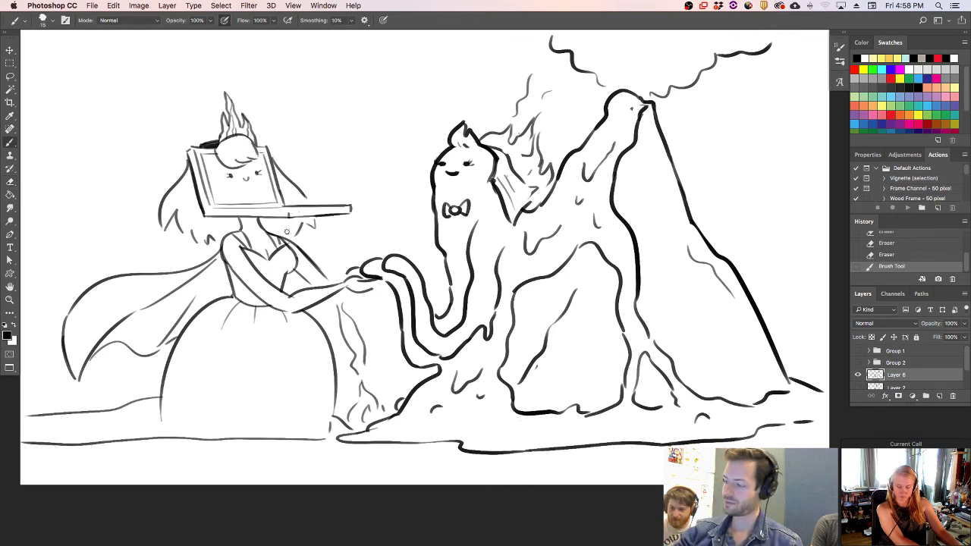
drag(287, 233, 283, 224)
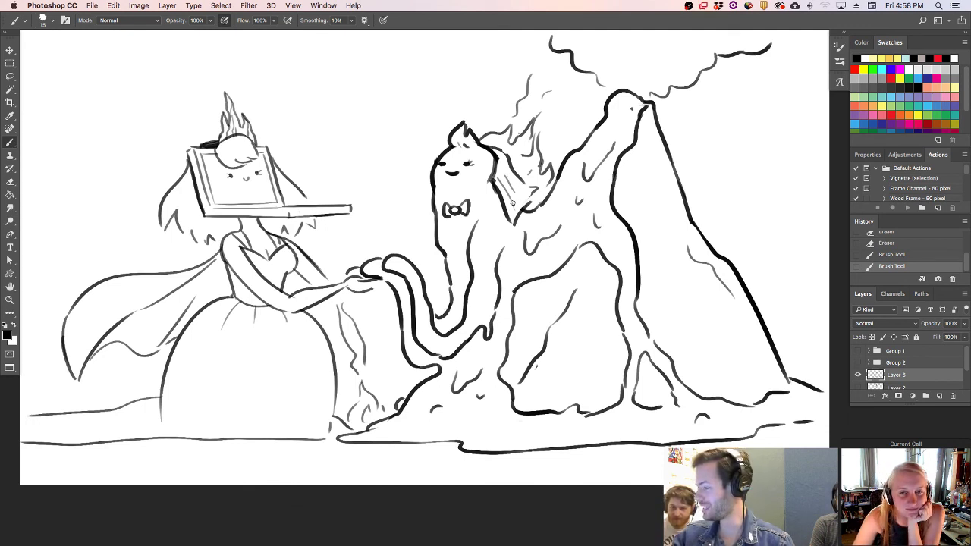
- Erase the flame tuft and the upper outline of the lava creature's head
key(e)
mouse_move(460, 151)
mouse_down()
mouse_move(449, 141)
mouse_move(464, 127)
mouse_move(475, 142)
mouse_move(450, 141)
mouse_move(481, 206)
mouse_up()
key(b)
key(super+z)
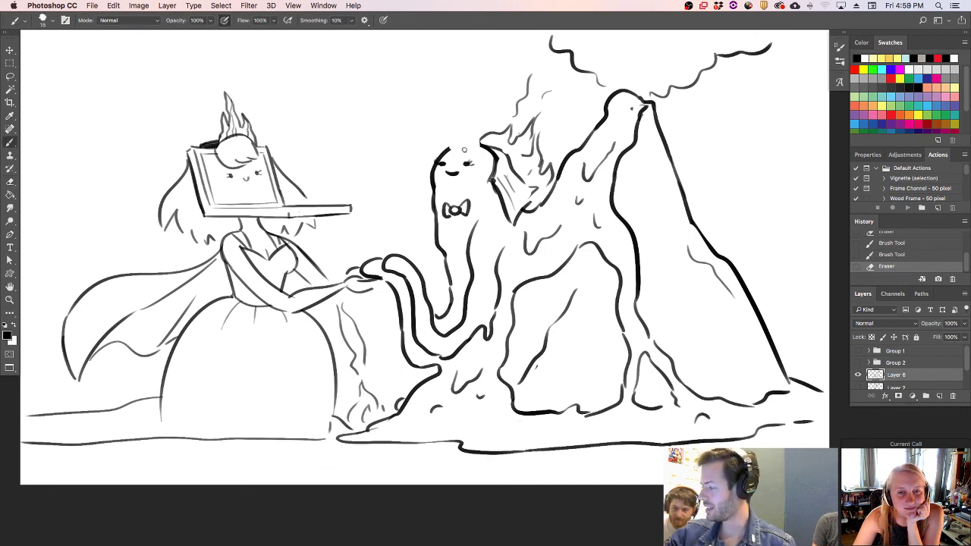
- Draw long parted hair falling down both sides of the lava creature's head, ending in jagged tips
mouse_move(464, 149)
mouse_down()
mouse_move(482, 218)
mouse_move(504, 247)
mouse_move(495, 244)
mouse_move(503, 229)
mouse_move(520, 251)
mouse_move(498, 245)
mouse_move(521, 232)
mouse_up()
key(super+z)
mouse_move(459, 150)
mouse_down()
mouse_move(436, 151)
mouse_move(422, 215)
mouse_move(420, 258)
mouse_move(435, 255)
mouse_move(442, 272)
mouse_up()
key(super+z)
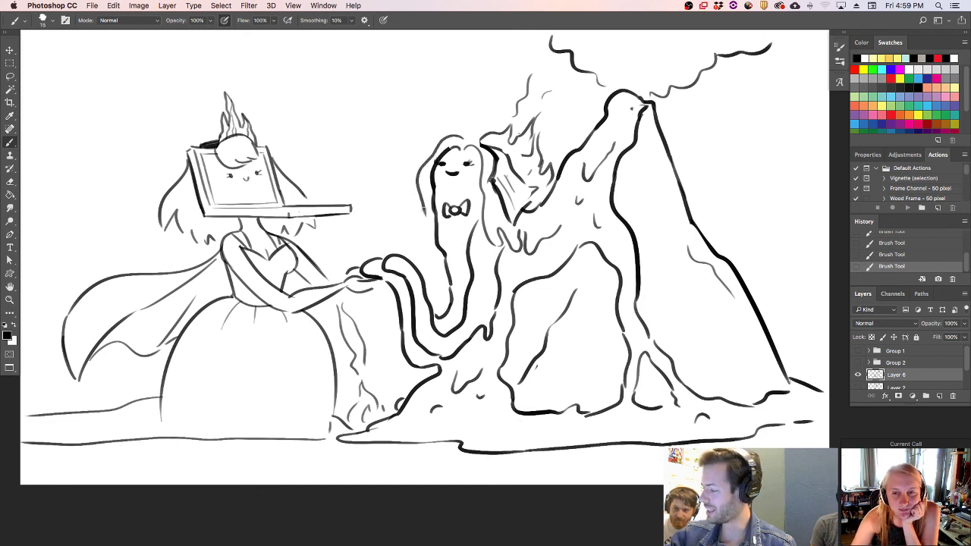
mouse_move(424, 210)
mouse_down()
mouse_move(426, 265)
mouse_move(434, 250)
mouse_move(445, 267)
mouse_up()
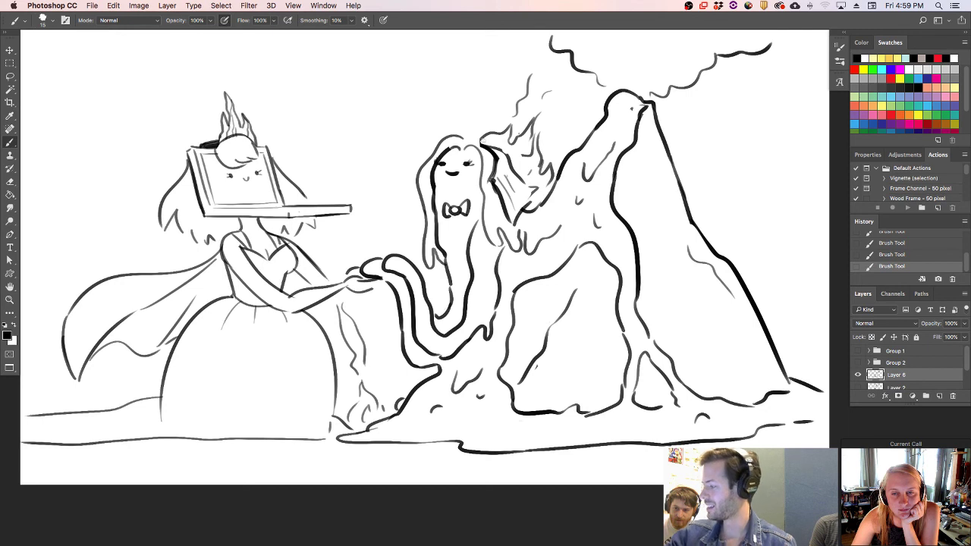
- Erase the overlapping dark outline along the hair edge beside the lava creature's flames
key(e)
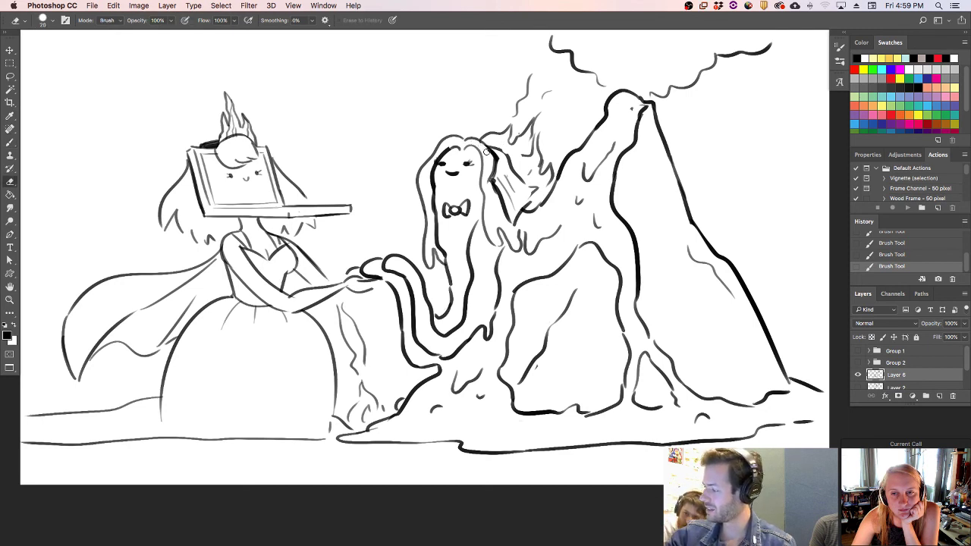
mouse_move(486, 151)
mouse_down()
mouse_move(487, 182)
mouse_move(500, 163)
mouse_move(498, 182)
mouse_move(545, 197)
mouse_up()
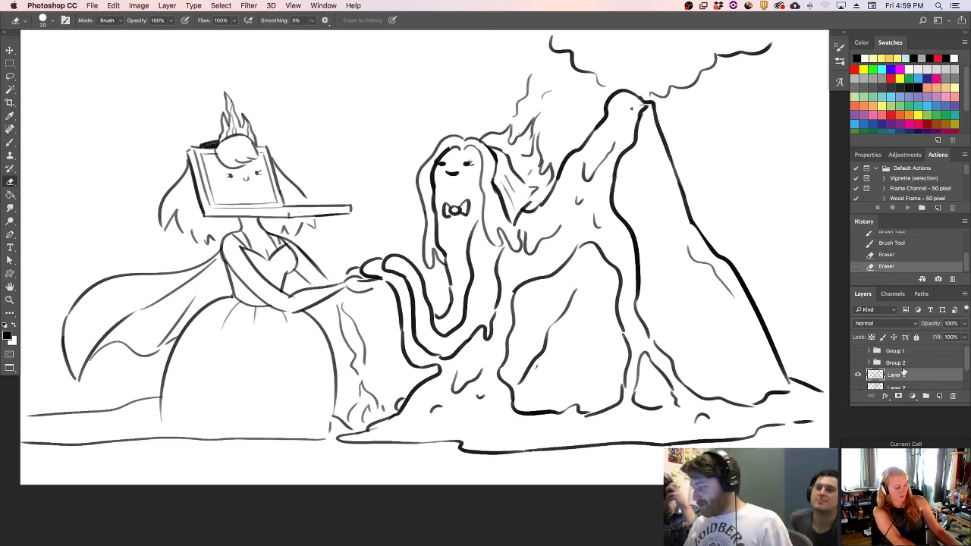
- Hide Layer 6, show Group 2, and outline the whole mushroom creature, including tongue and puddle, with the Polygonal Lasso tool
click(858, 375)
click(858, 362)
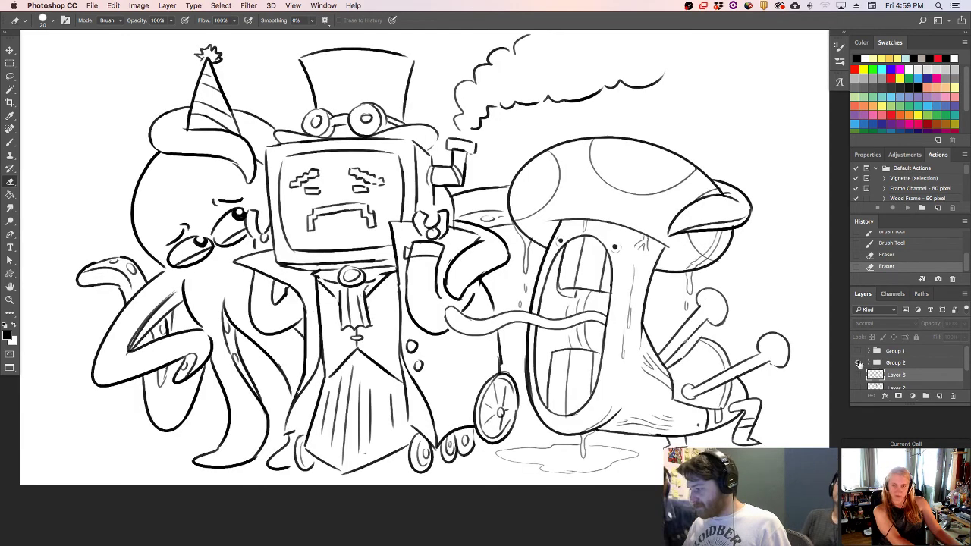
click(10, 76)
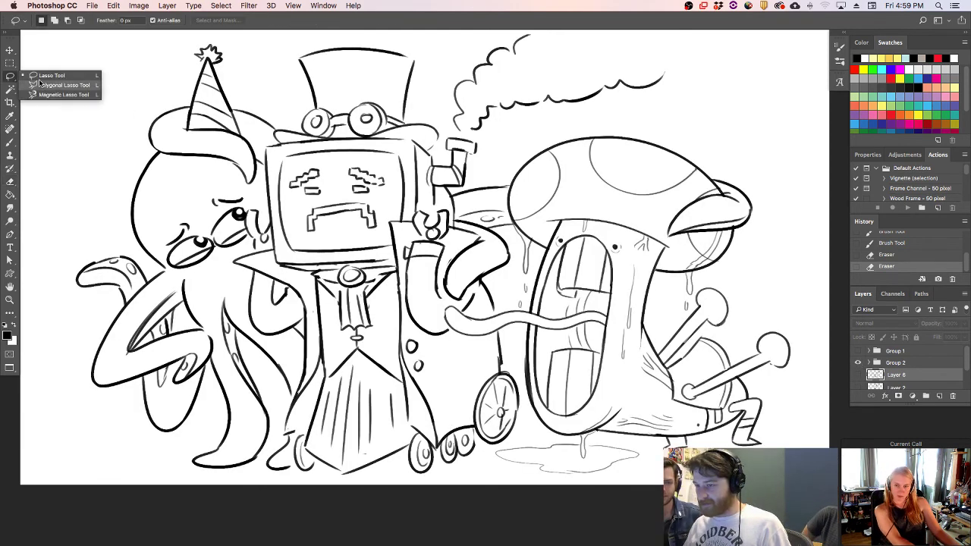
click(43, 85)
click(524, 149)
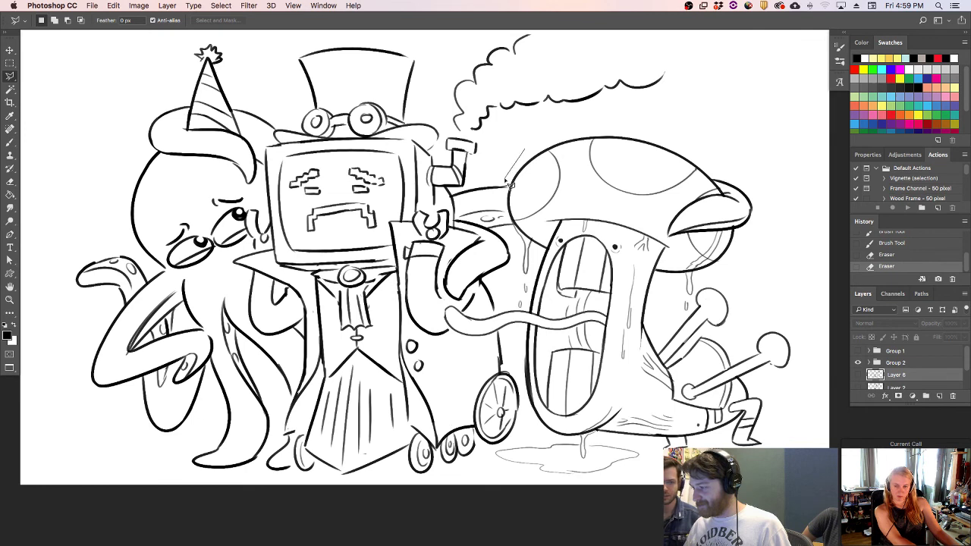
click(503, 206)
click(514, 234)
click(518, 257)
click(514, 292)
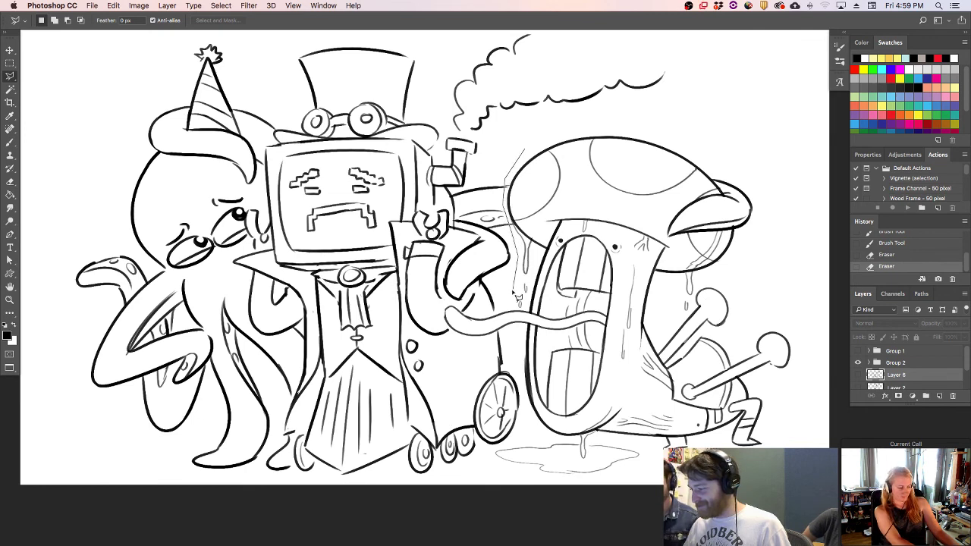
click(499, 312)
click(469, 313)
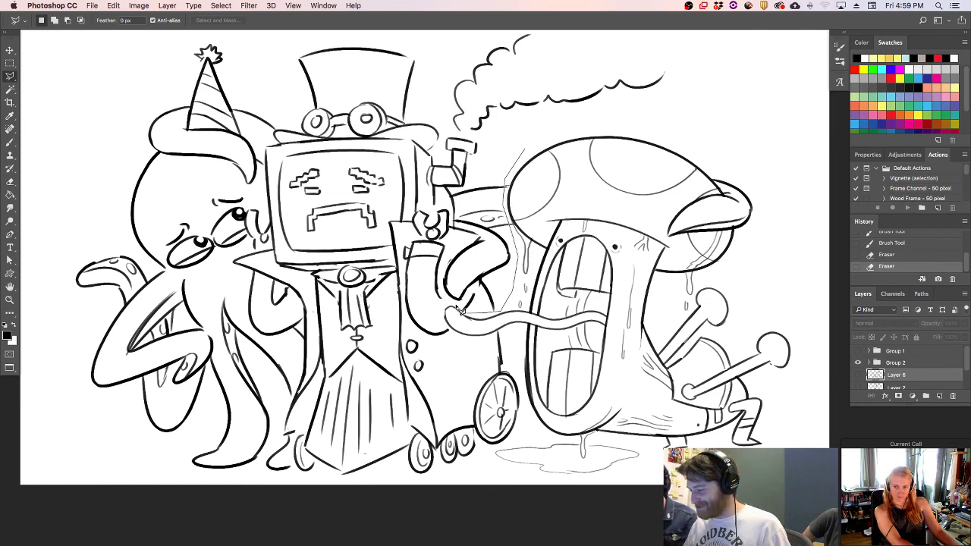
click(441, 304)
click(433, 317)
click(462, 343)
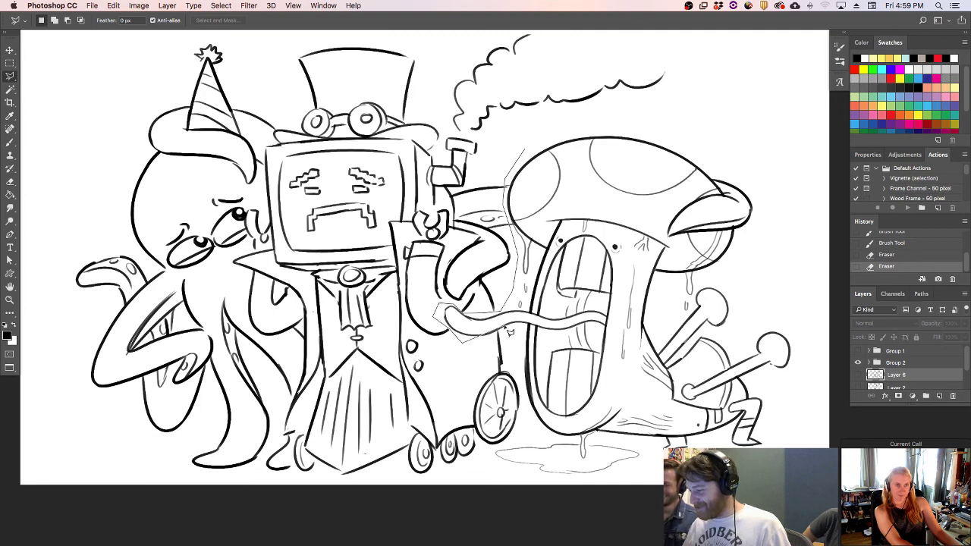
click(499, 332)
click(512, 332)
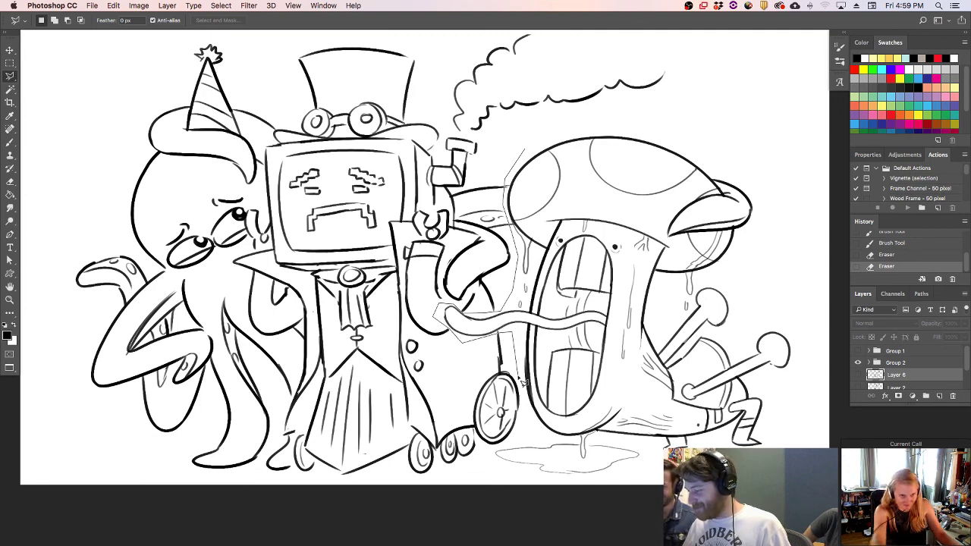
click(520, 375)
click(526, 412)
click(526, 429)
click(491, 456)
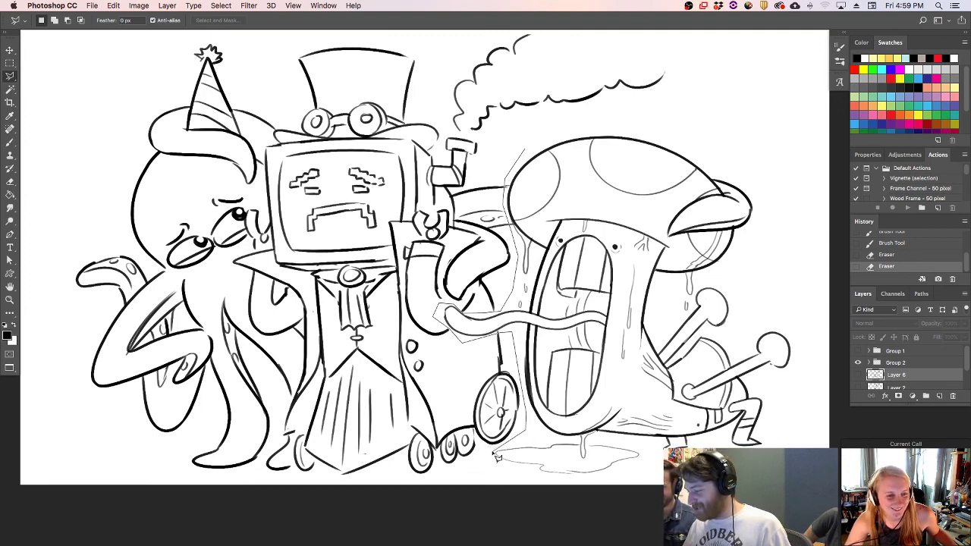
click(497, 469)
click(543, 478)
click(776, 475)
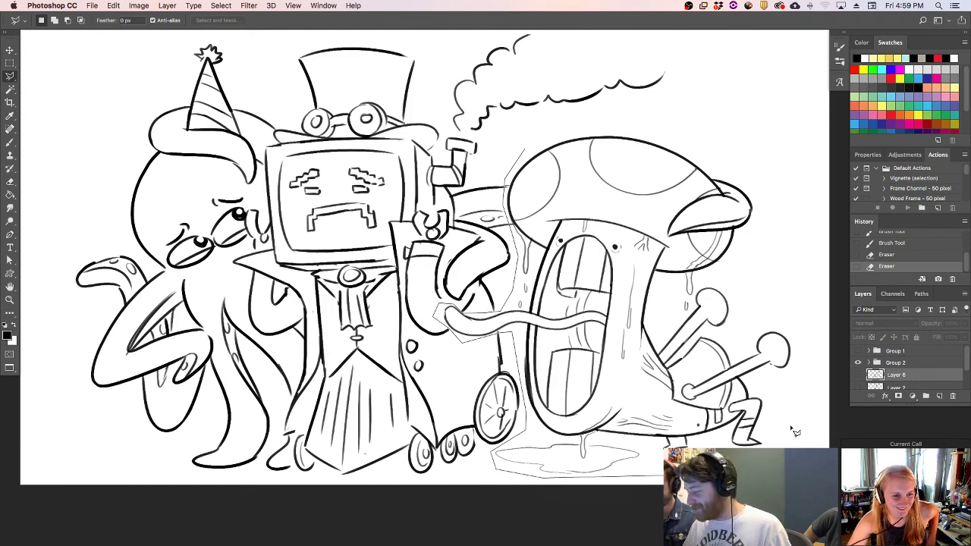
click(802, 416)
click(810, 259)
click(764, 154)
click(698, 118)
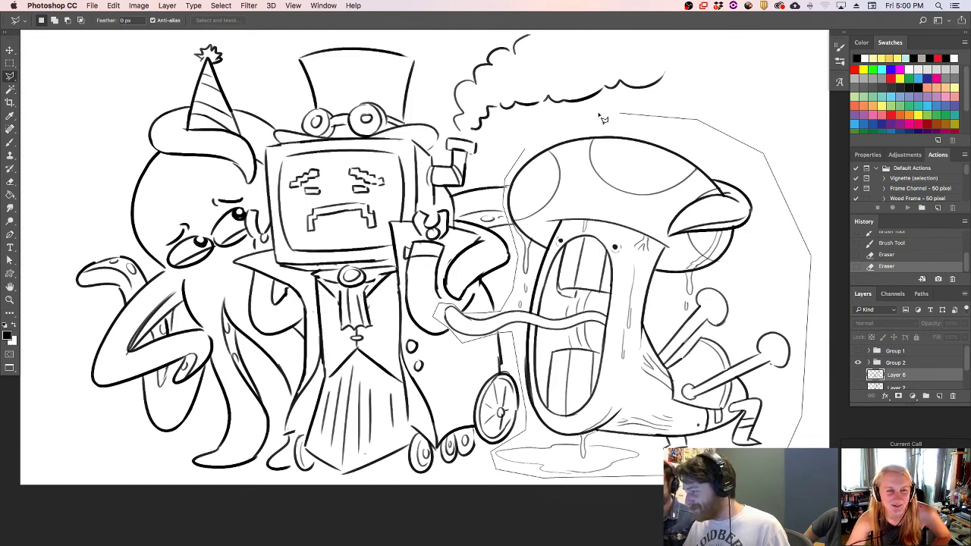
click(584, 113)
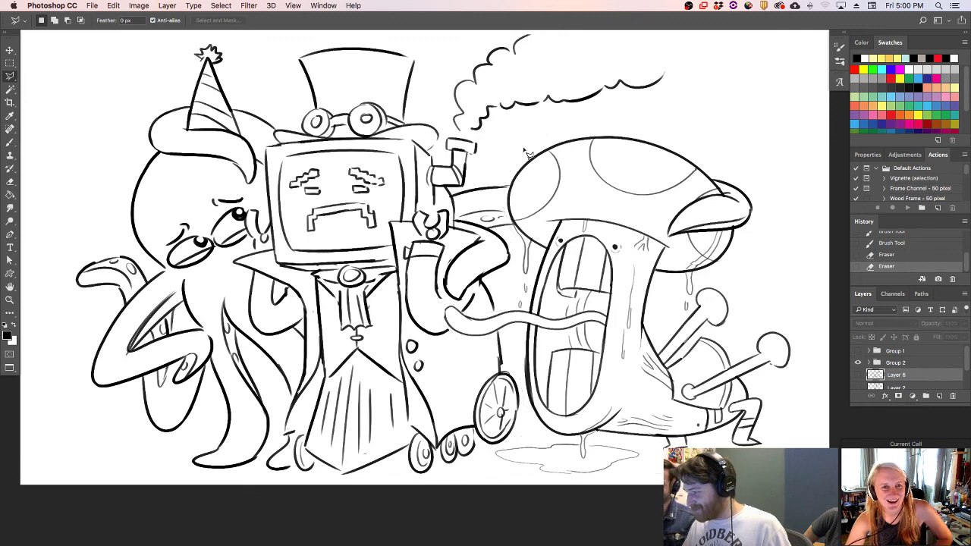
click(527, 152)
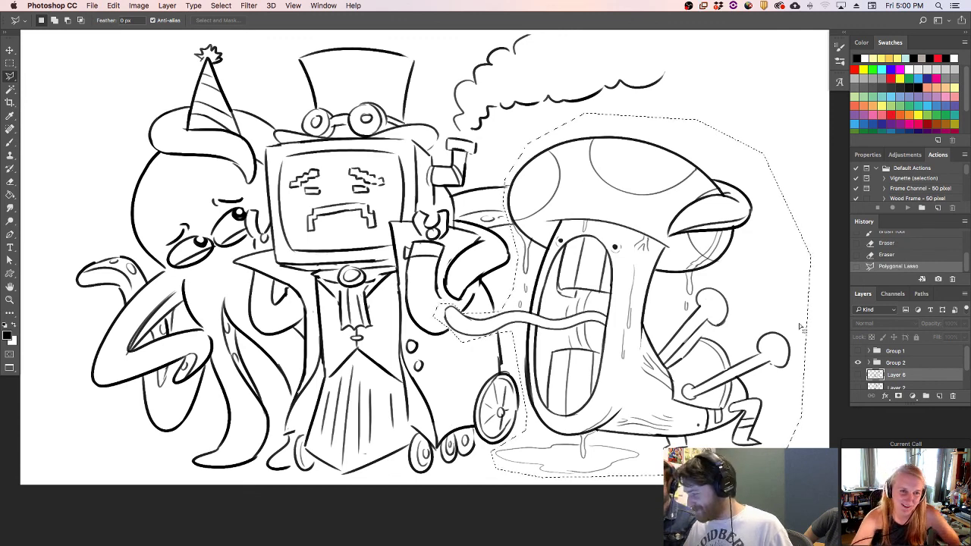
- Copy the selected mushroom creature from Layer 5 inside Group 2
scroll(869, 369, down, 1)
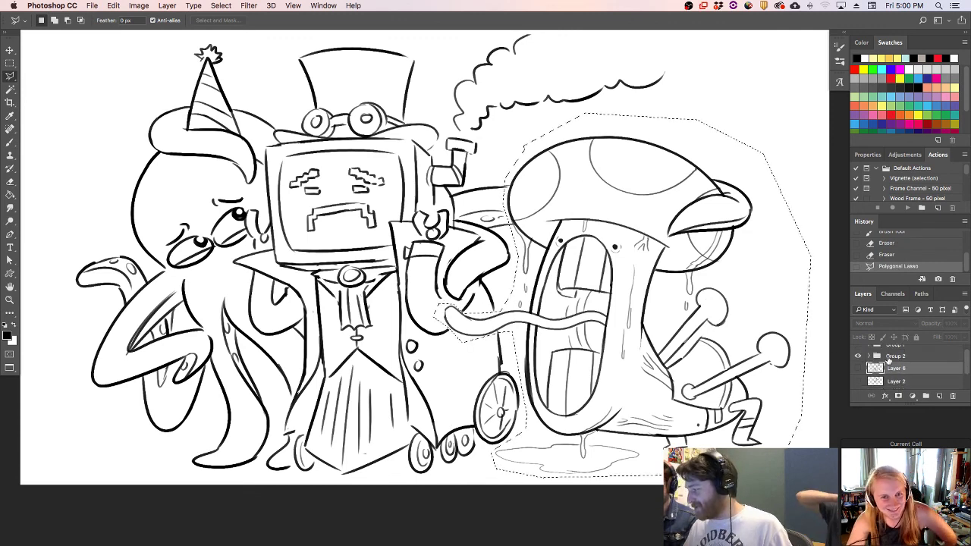
click(869, 356)
click(884, 367)
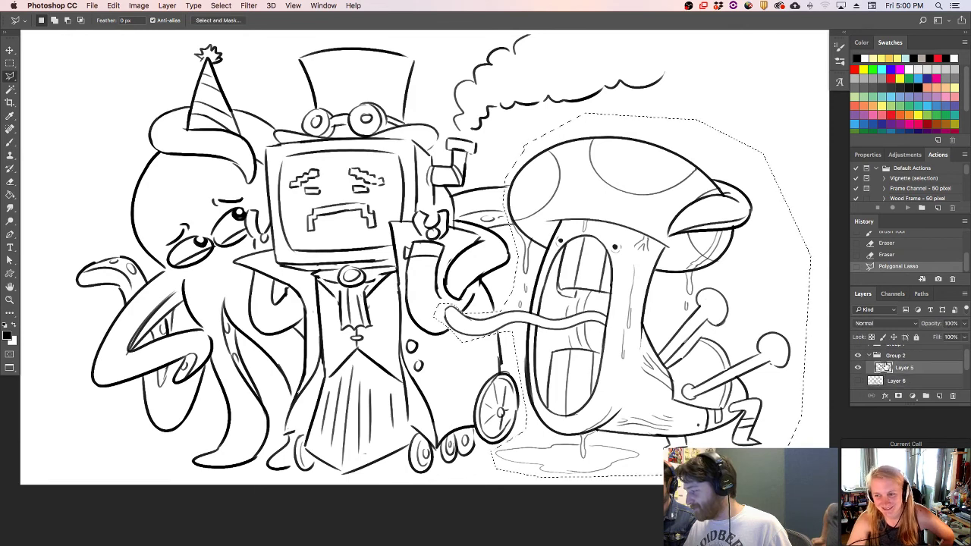
- Hide Group 2, show the lava scene on Layer 6 again, and clear the selection
click(864, 356)
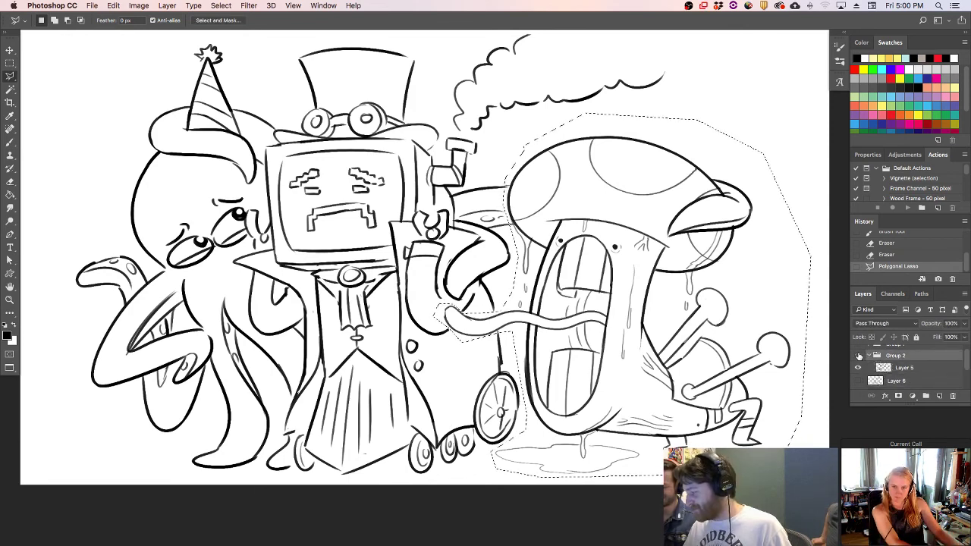
click(859, 356)
click(859, 376)
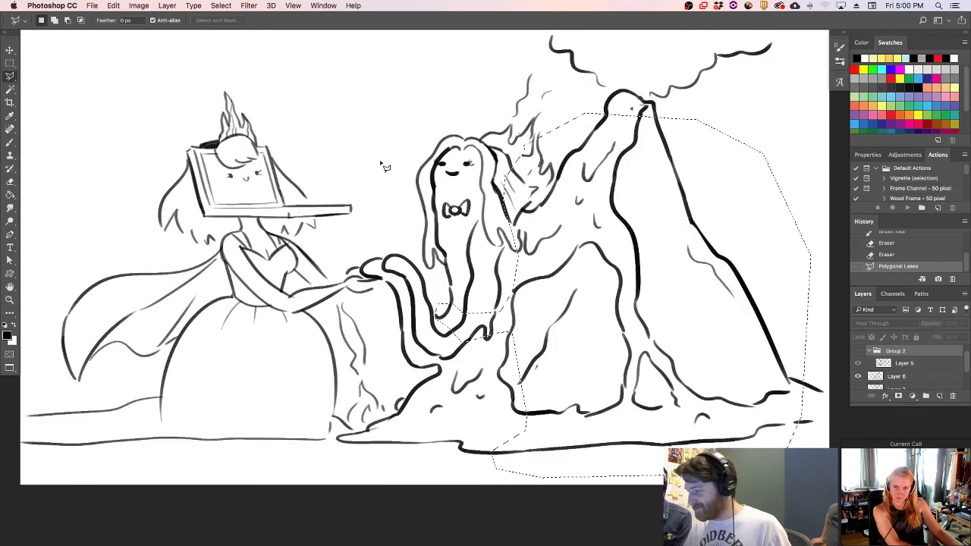
click(10, 62)
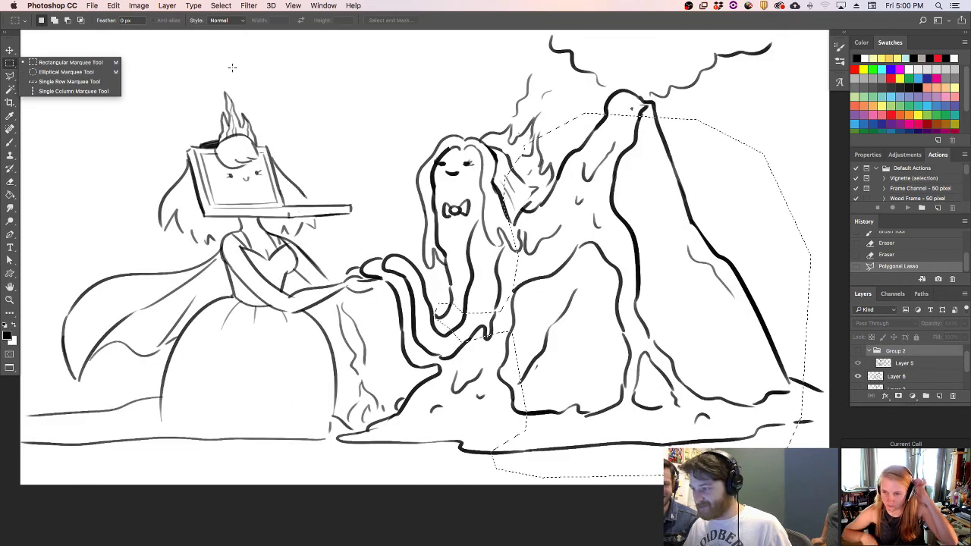
click(282, 81)
click(334, 86)
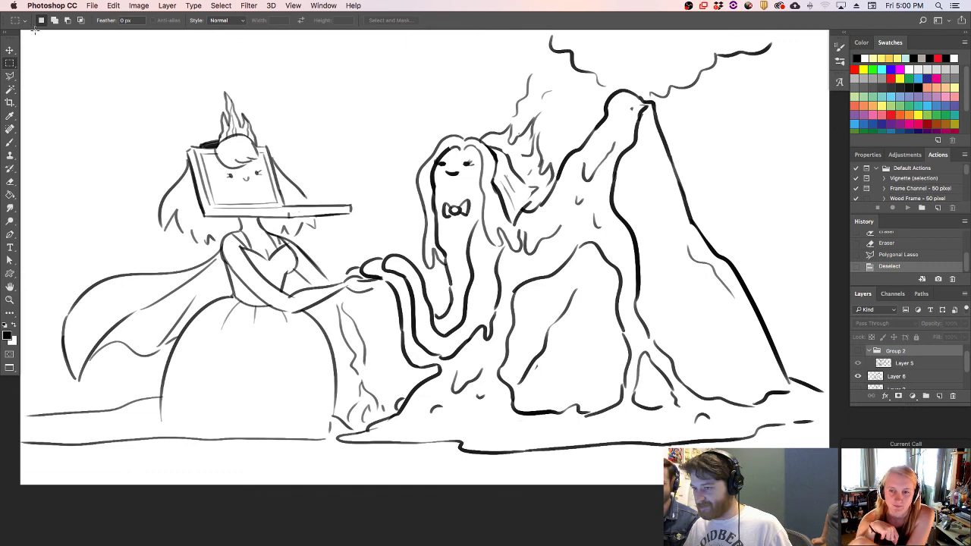
- Paste the copied mushroom creature as a new layer directly above Layer 6, outside the hidden group
key(ctrl+v)
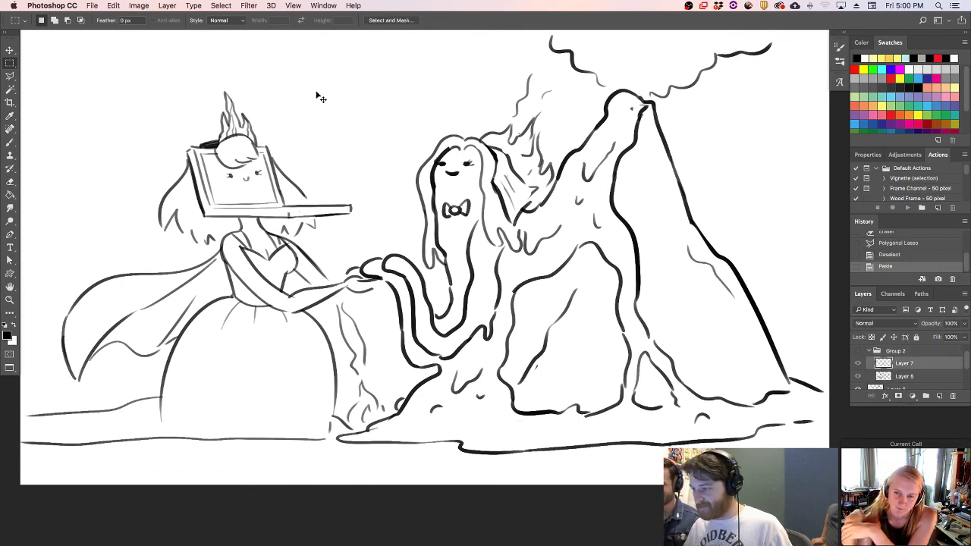
key(ctrl+z)
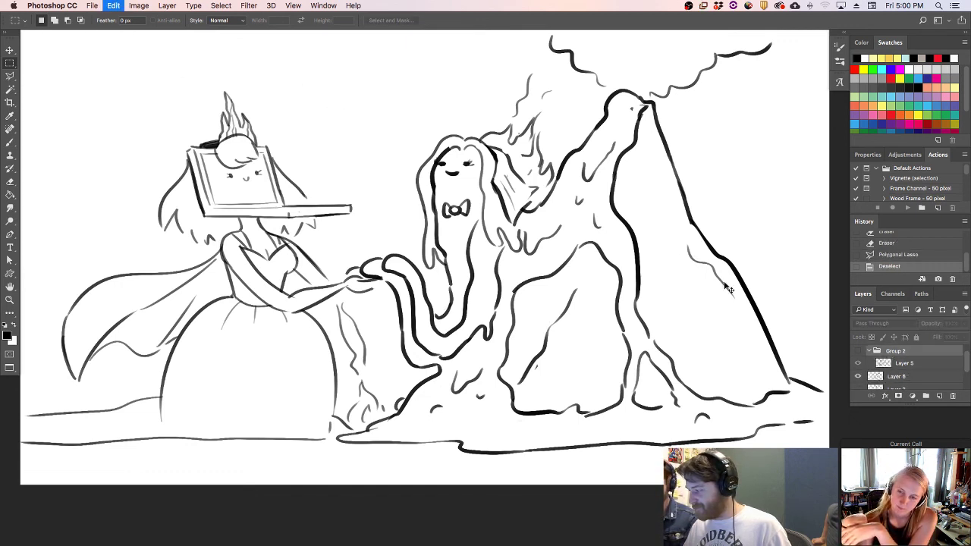
click(902, 379)
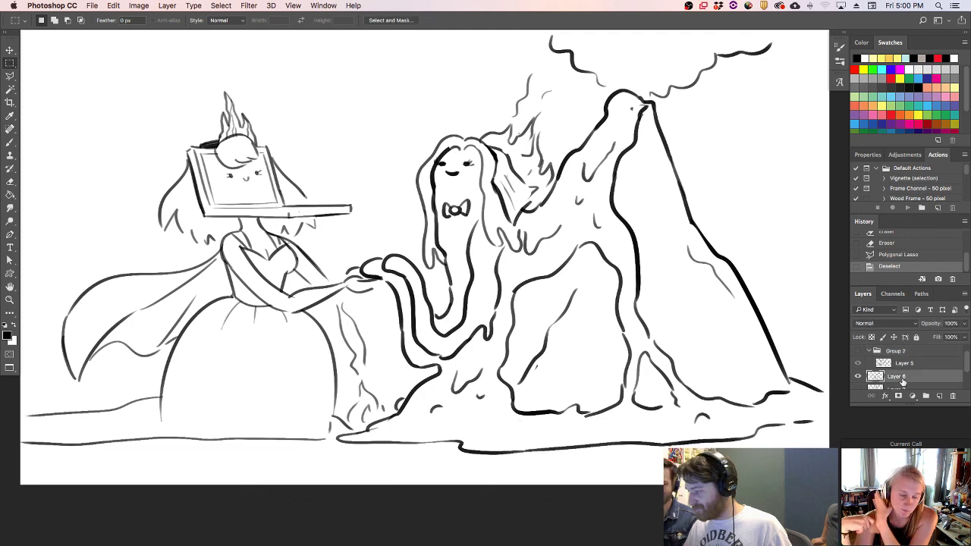
key(ctrl+v)
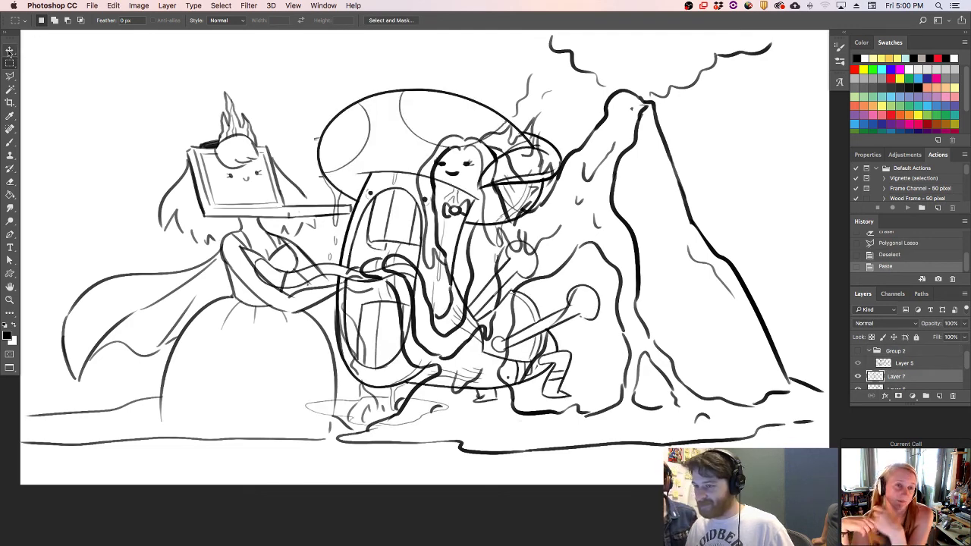
- Scale the pasted mushroom creature to about 55%, rotate it to about -92°, and place it between the two heads at the canvas's upper edge
key(ctrl+t)
drag(577, 404, 425, 295)
mouse_move(483, 80)
mouse_down()
mouse_move(521, 209)
mouse_move(455, 251)
mouse_up()
mouse_move(402, 177)
mouse_down()
mouse_move(421, 125)
mouse_move(454, 112)
mouse_move(454, 127)
mouse_move(445, 108)
mouse_up()
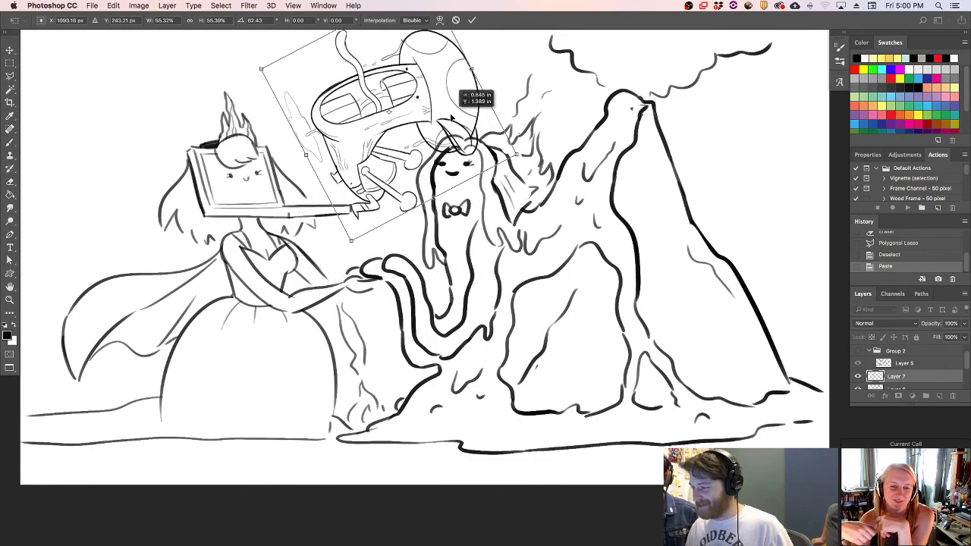
mouse_move(513, 189)
mouse_down()
mouse_move(328, 72)
mouse_move(337, 116)
mouse_move(329, 91)
mouse_move(343, 76)
mouse_up()
drag(409, 103, 385, 84)
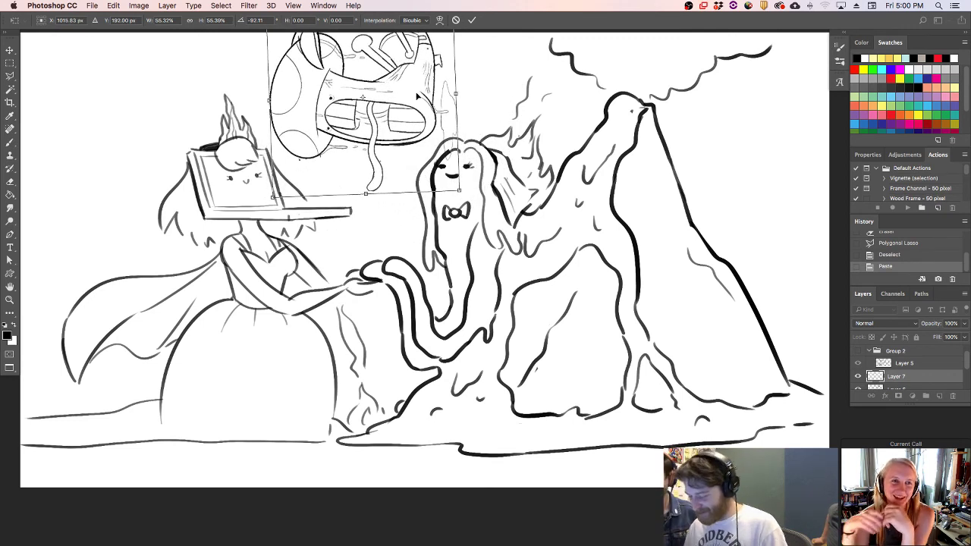
key(Return)
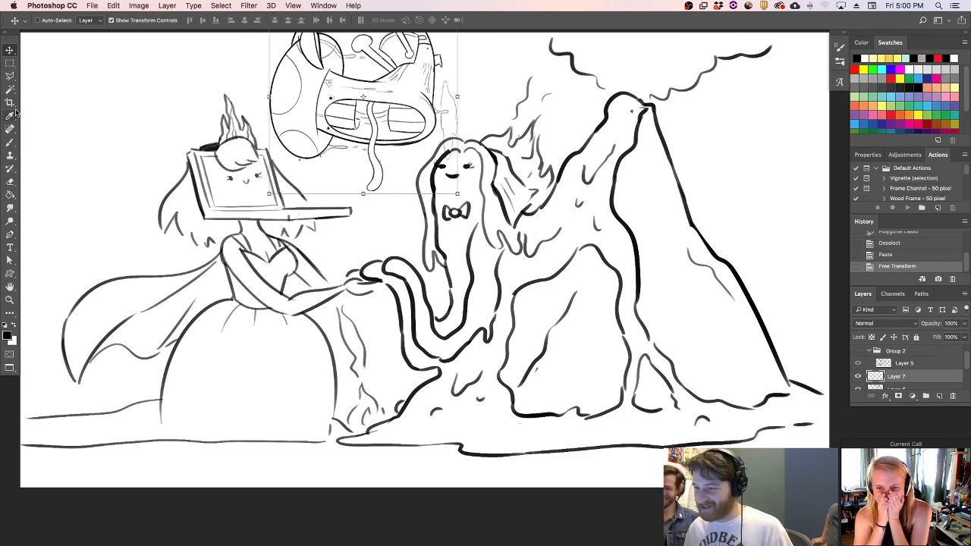
- Erase the mushroom creature's puddle, its old sideways drips, and the curled rim of its cap
click(10, 181)
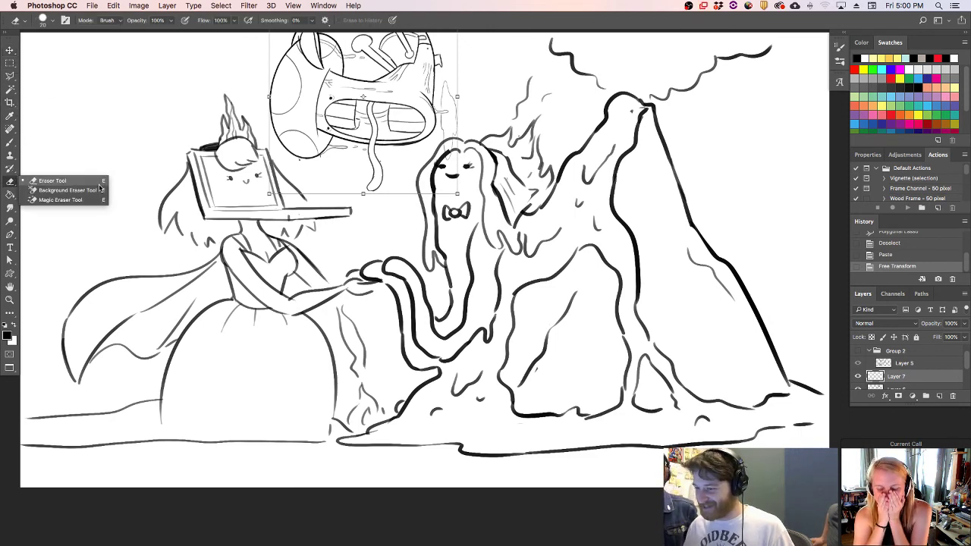
click(10, 141)
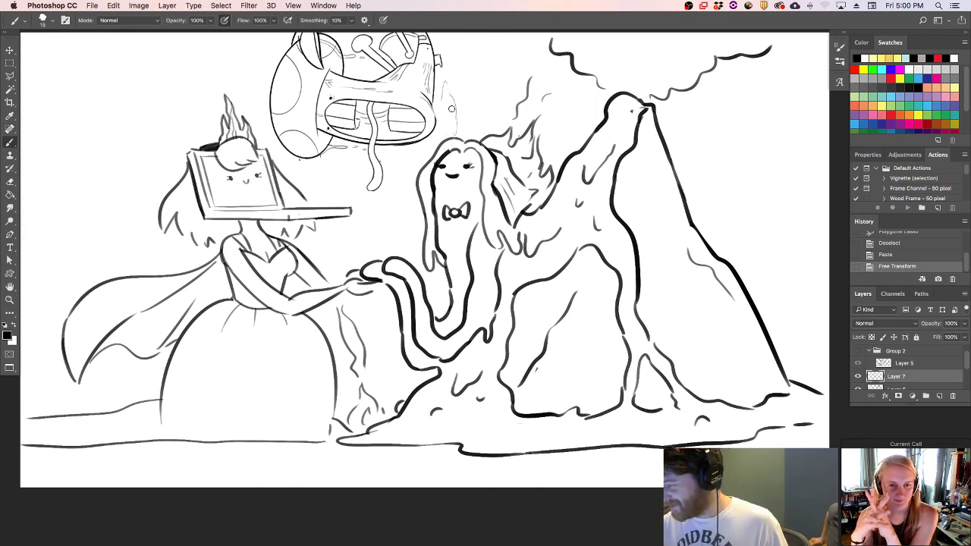
mouse_move(452, 109)
mouse_down()
mouse_move(458, 143)
mouse_move(453, 104)
mouse_up()
mouse_move(349, 146)
mouse_down()
mouse_move(361, 149)
mouse_move(325, 157)
mouse_up()
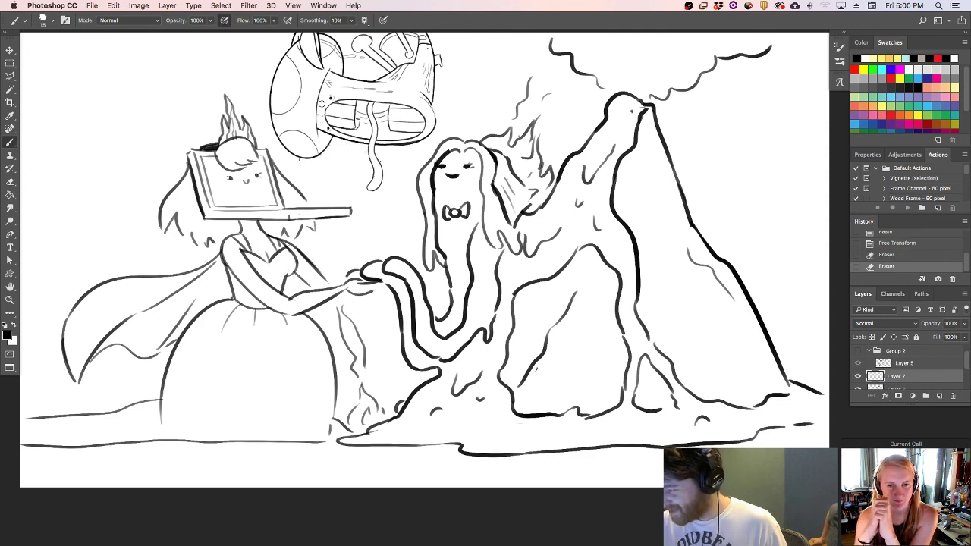
drag(322, 104, 320, 115)
mouse_move(321, 65)
mouse_down()
mouse_move(302, 42)
mouse_move(320, 34)
mouse_up()
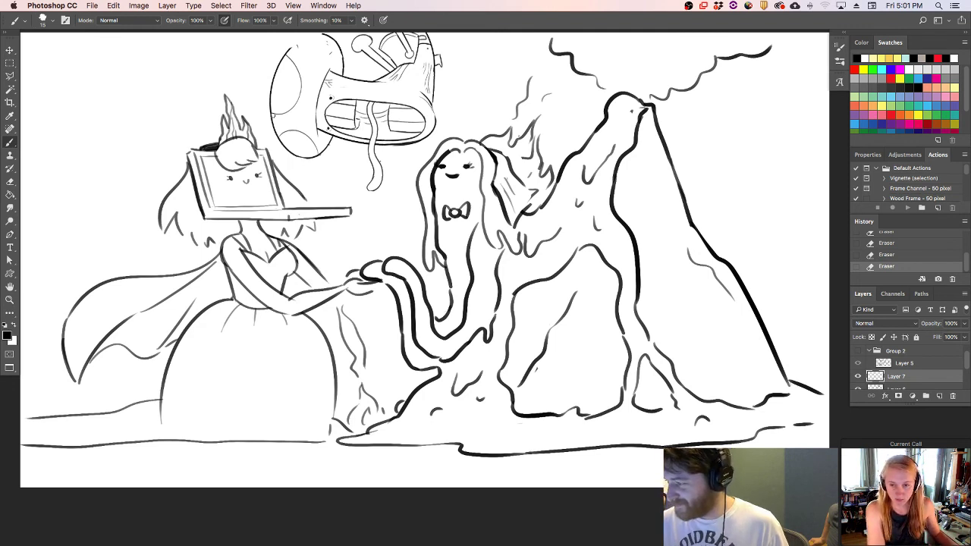
- Use a smaller brush to redraw the missing cap outline and add a spot to the mushroom's cap
key(bracketleft)
key(bracketleft)
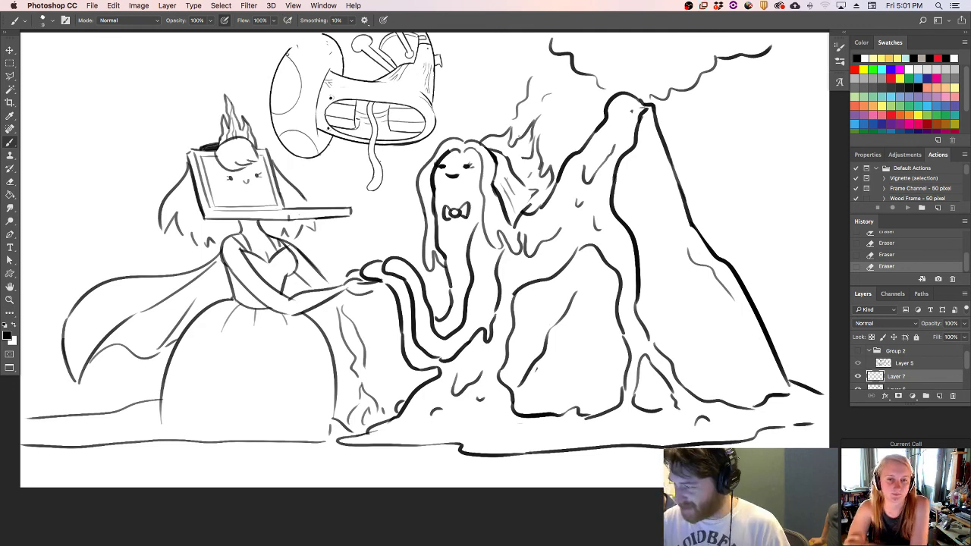
click(316, 33)
click(356, 44)
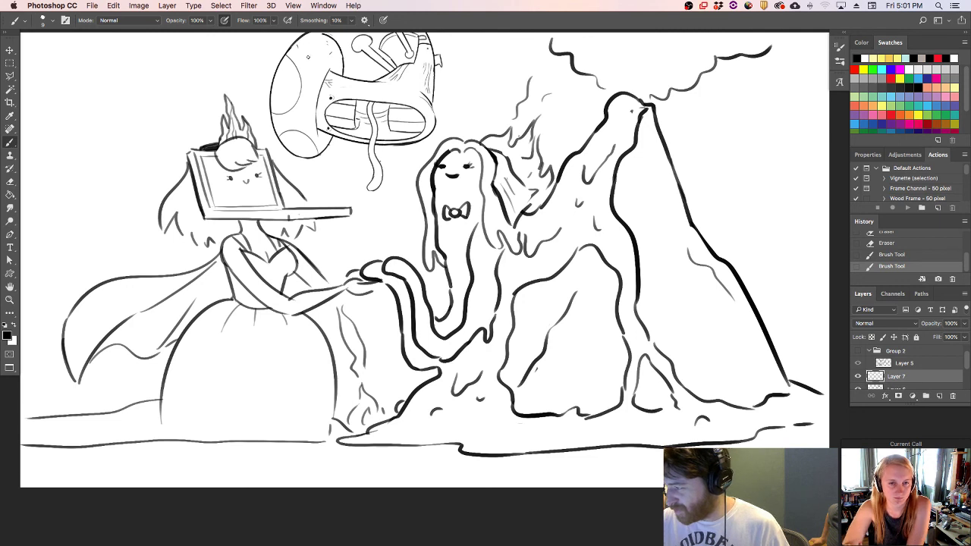
drag(300, 47, 339, 55)
- Draw new drips hanging straight down from the mushroom's cap and from below its mouth
drag(328, 155, 325, 155)
key(super+z)
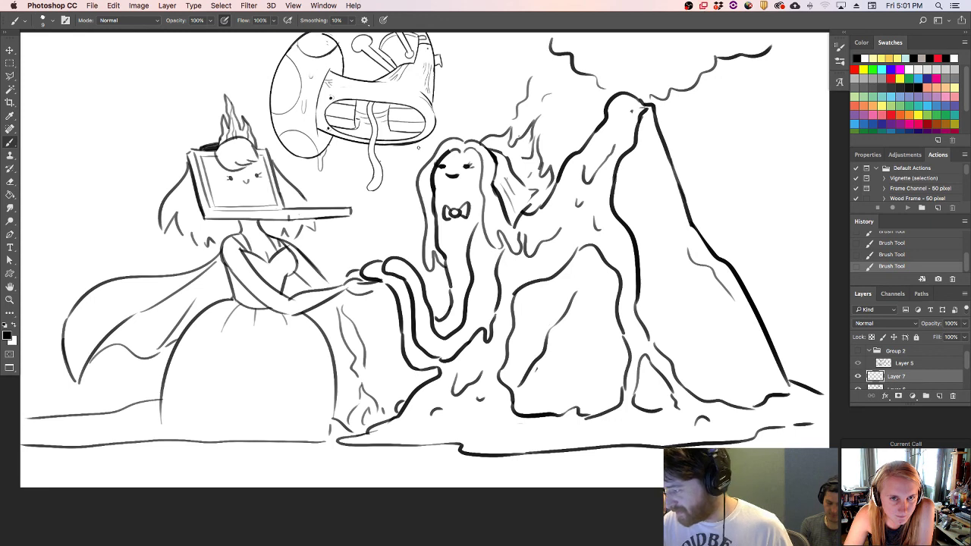
key(super+z)
drag(420, 144, 424, 151)
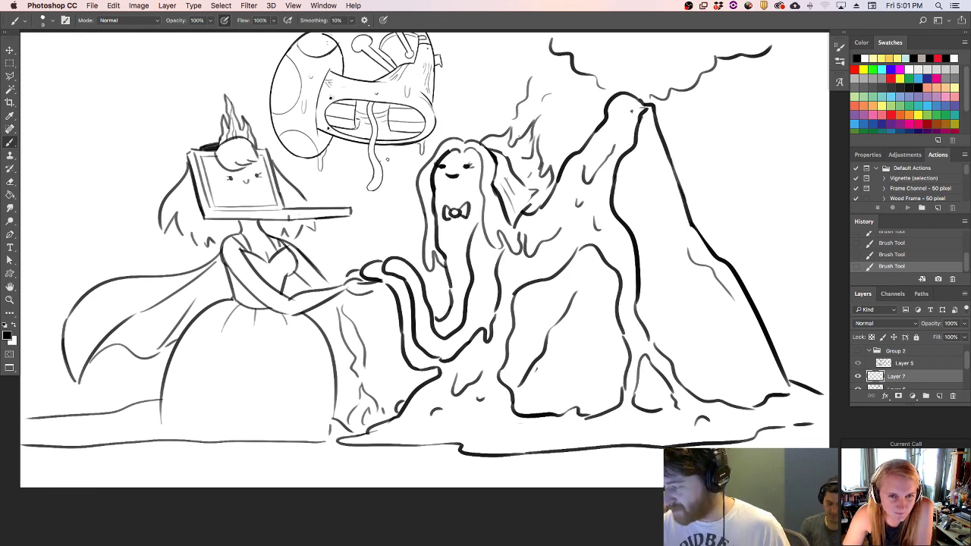
- Erase the stray drip marks around the mushroom creature and the curled tip of its tongue
click(384, 164)
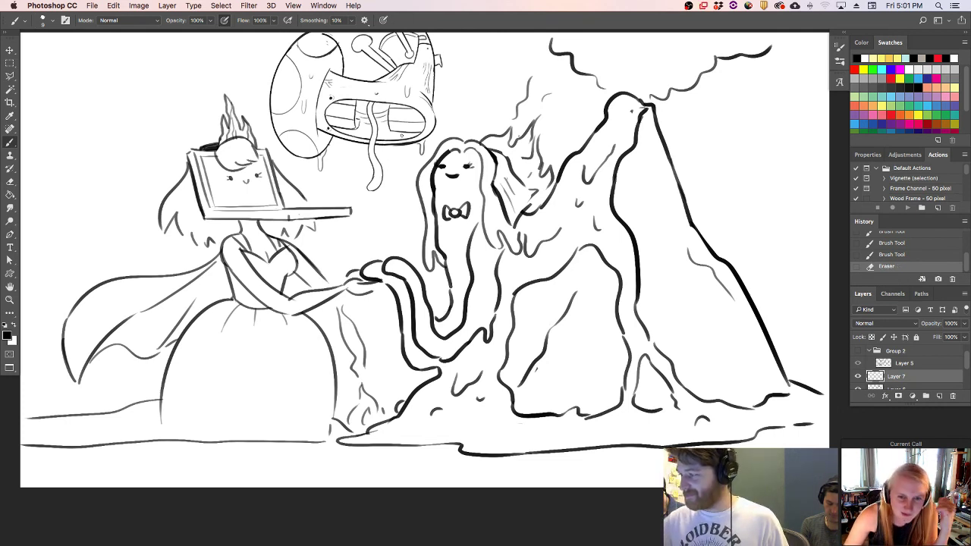
drag(437, 47, 440, 62)
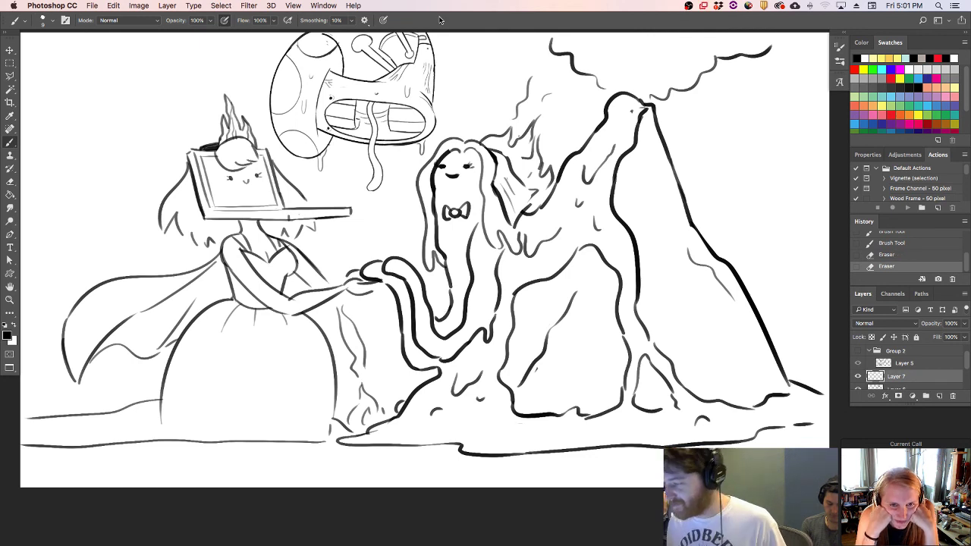
drag(370, 189, 375, 180)
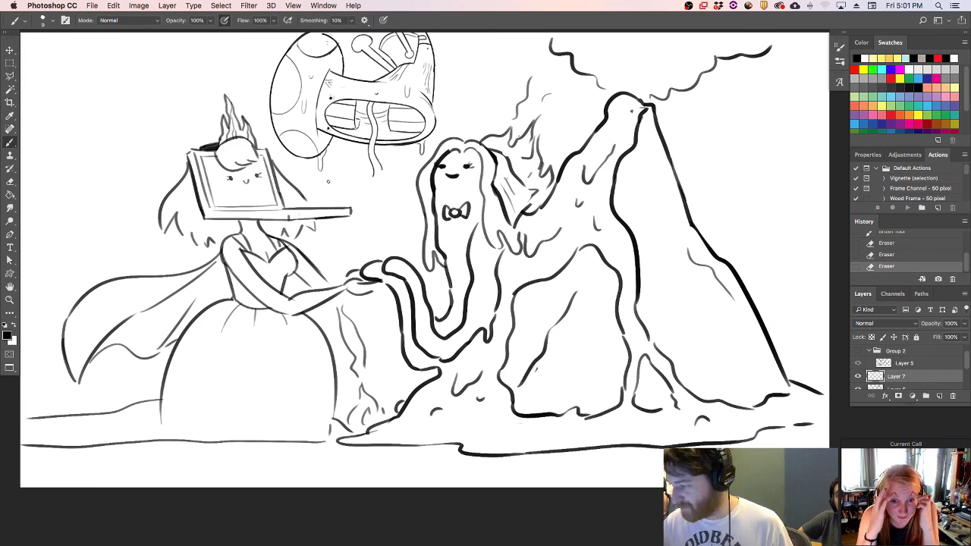
- Draw an angular shape like an open book dangling from the mushroom creature's tongue and erase its stray outer tip
mouse_move(329, 183)
mouse_down()
mouse_move(358, 183)
mouse_move(367, 194)
mouse_move(362, 163)
mouse_move(377, 175)
mouse_move(374, 162)
mouse_move(388, 180)
mouse_move(372, 197)
mouse_move(335, 181)
mouse_move(357, 175)
mouse_move(384, 197)
mouse_move(363, 195)
mouse_move(386, 198)
mouse_move(380, 204)
mouse_move(376, 187)
mouse_move(358, 194)
mouse_move(381, 198)
mouse_move(362, 165)
mouse_move(359, 198)
mouse_up()
key(e)
key(super+z)
key(e)
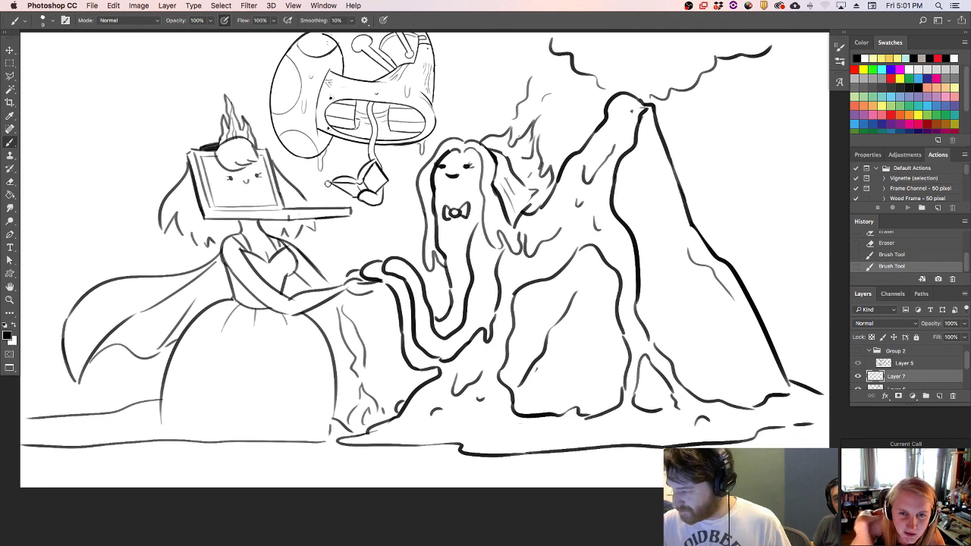
click(330, 182)
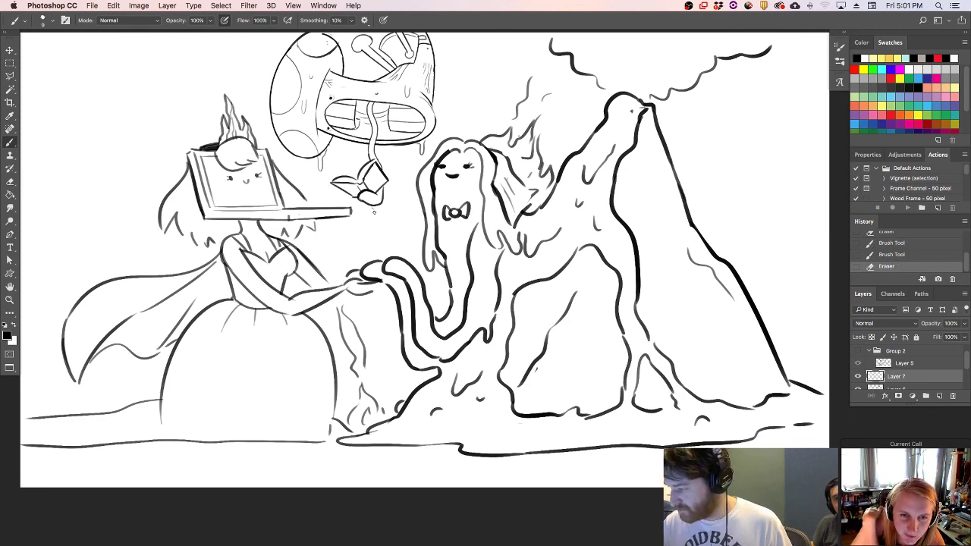
- Draw drips beneath the dangling shape and under the mushroom creature's mouth
key(b)
drag(378, 206, 376, 220)
drag(395, 144, 395, 151)
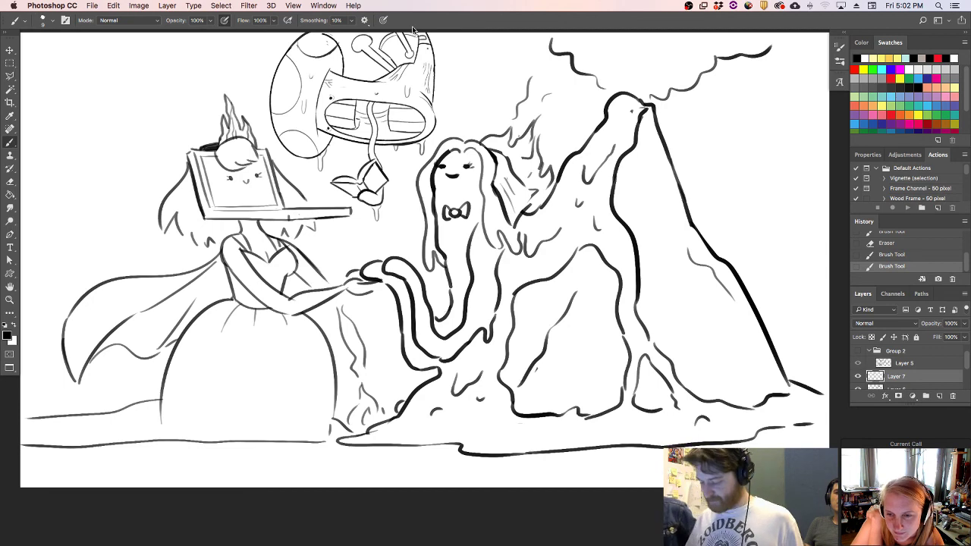
- Merge Layer 7 with the layer below it, duplicate the merged layer, and hide the original
key(super+minus)
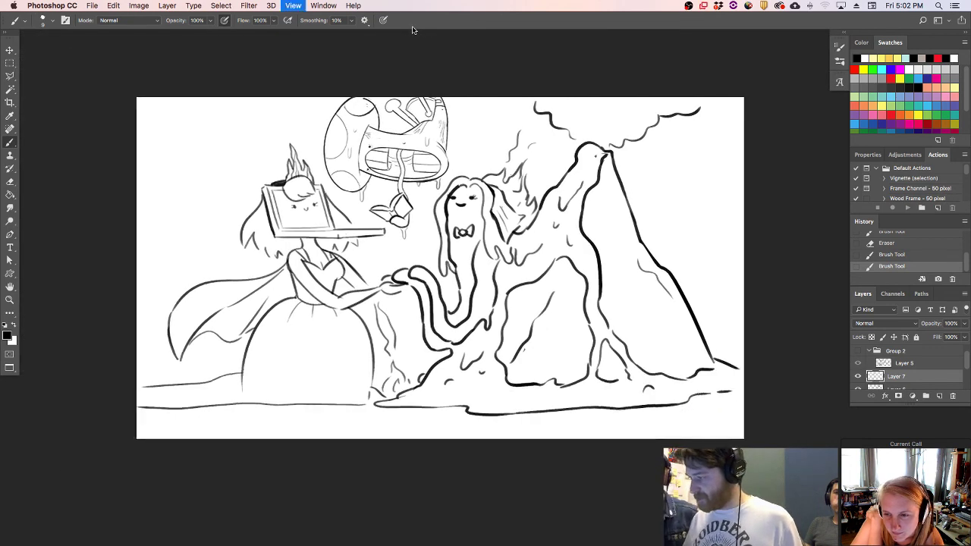
key(super+plus)
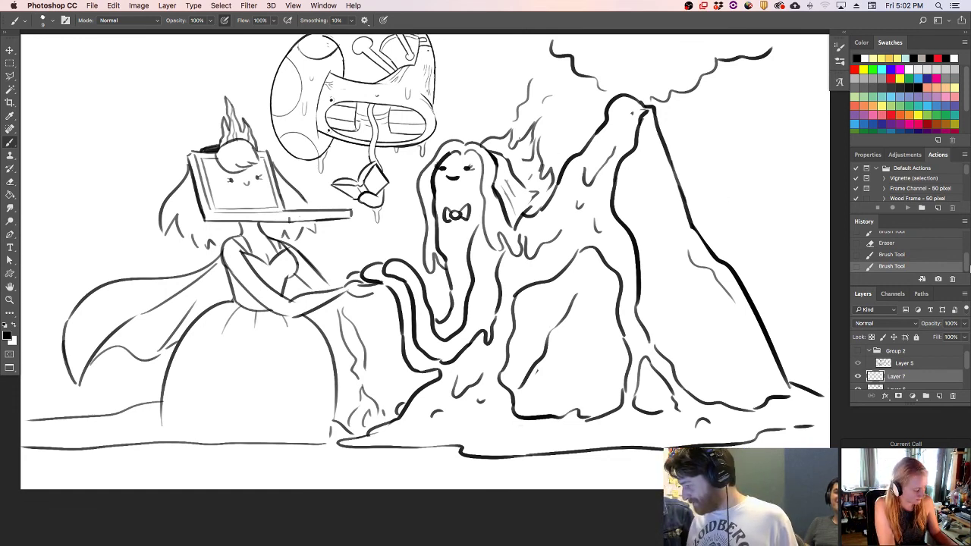
scroll(911, 357, down, 1)
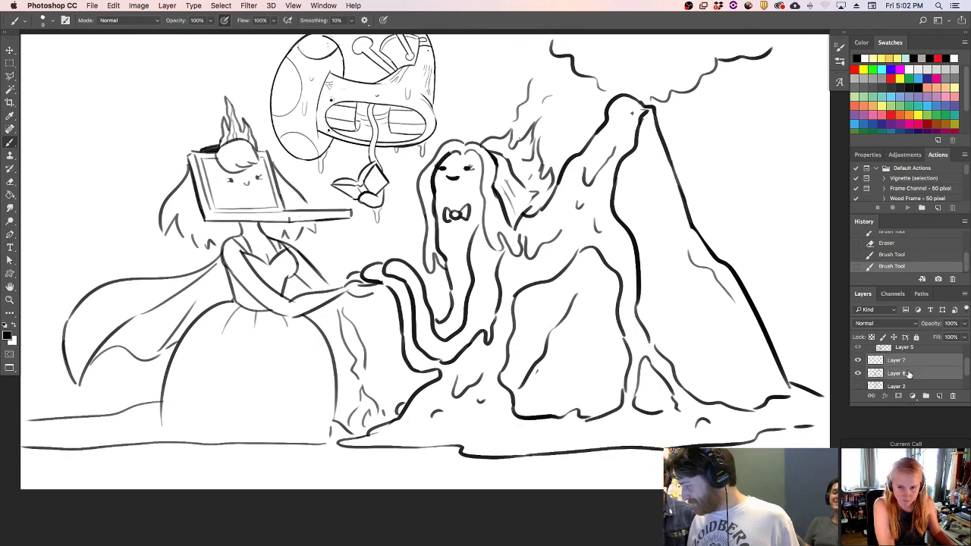
right_click(910, 374)
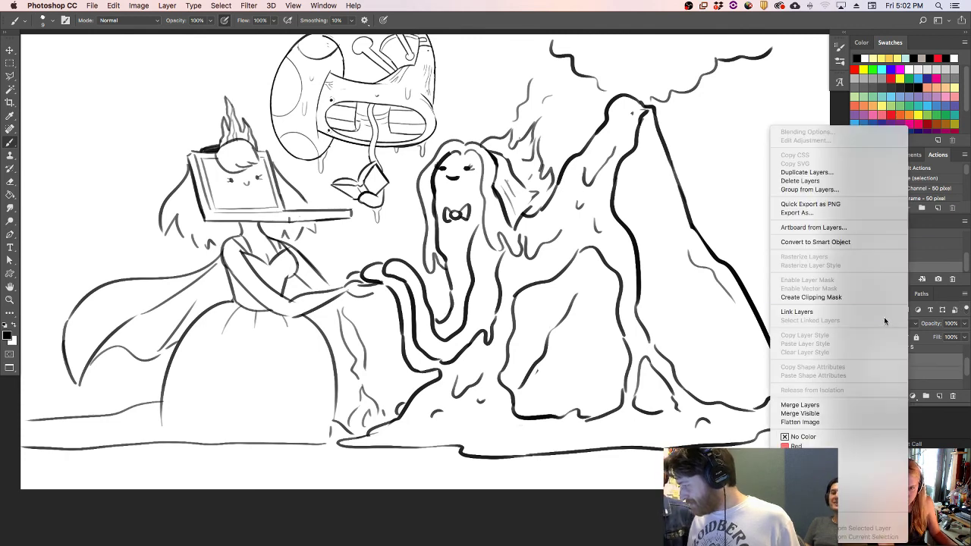
click(830, 406)
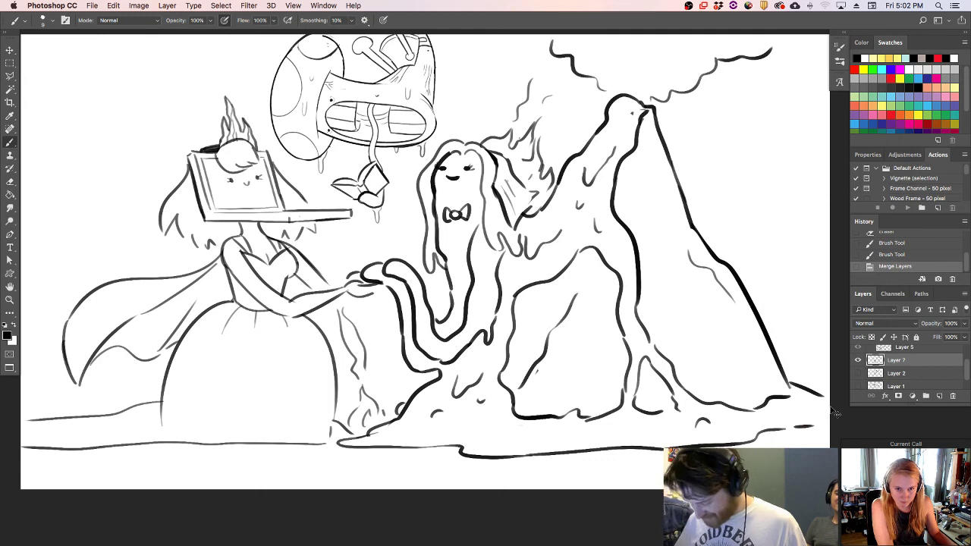
key(super+j)
click(859, 373)
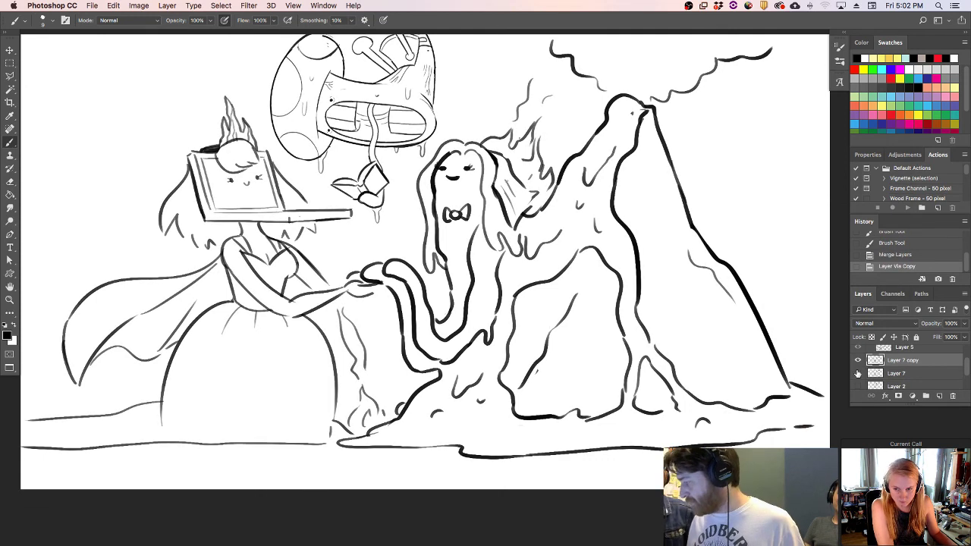
- Scale the copied drawing to about 62%, leaving free space on the canvas to the right of the volcano
click(10, 50)
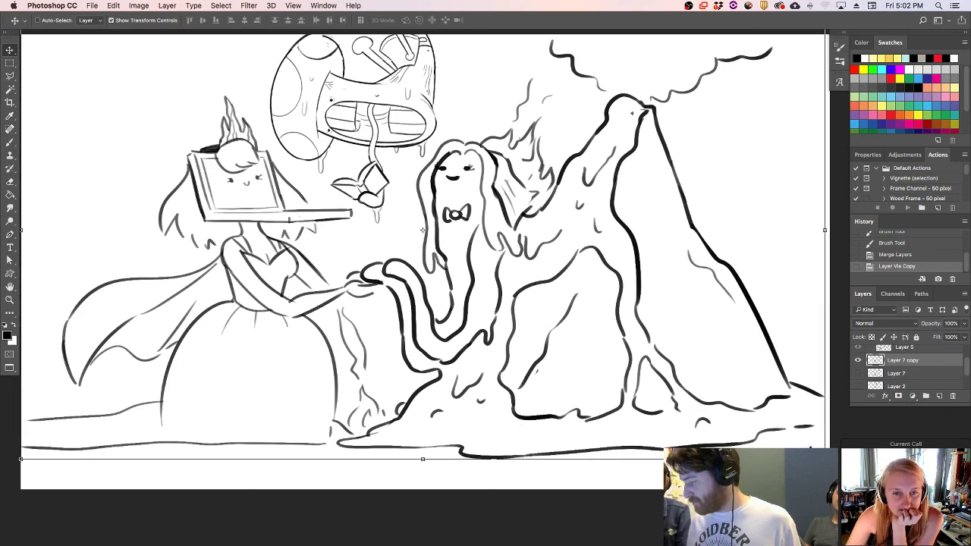
drag(825, 459, 559, 414)
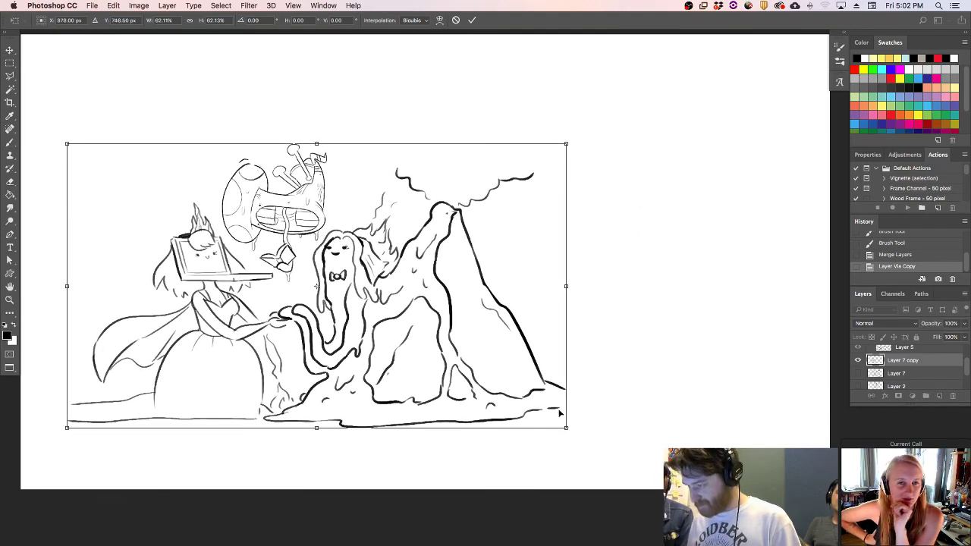
key(Return)
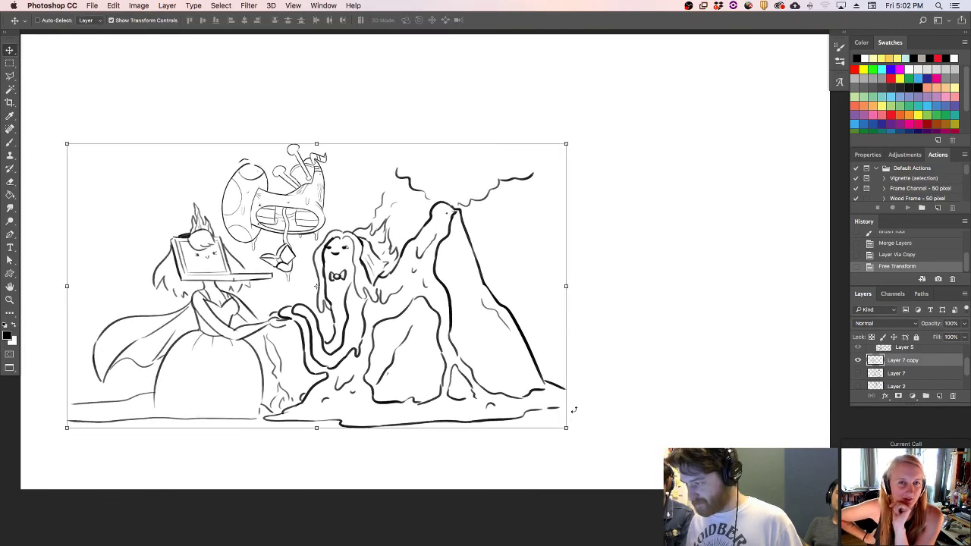
- Brush in a giant open mouth behind the volcano with an upper lip, cheek, inner curve, tongue and a vertical centre line
click(10, 142)
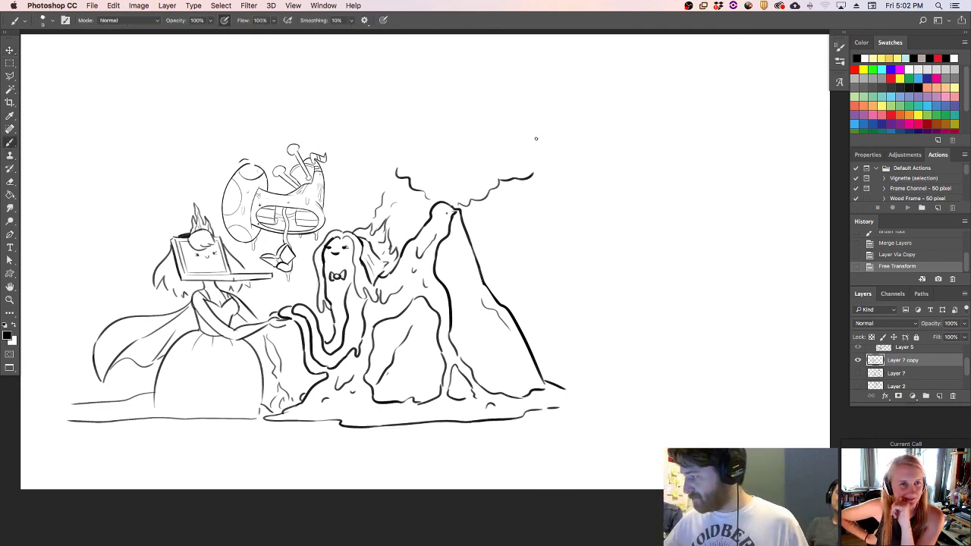
mouse_move(508, 137)
mouse_down()
mouse_move(697, 127)
mouse_move(684, 126)
mouse_move(681, 180)
mouse_move(696, 206)
mouse_move(607, 415)
mouse_up()
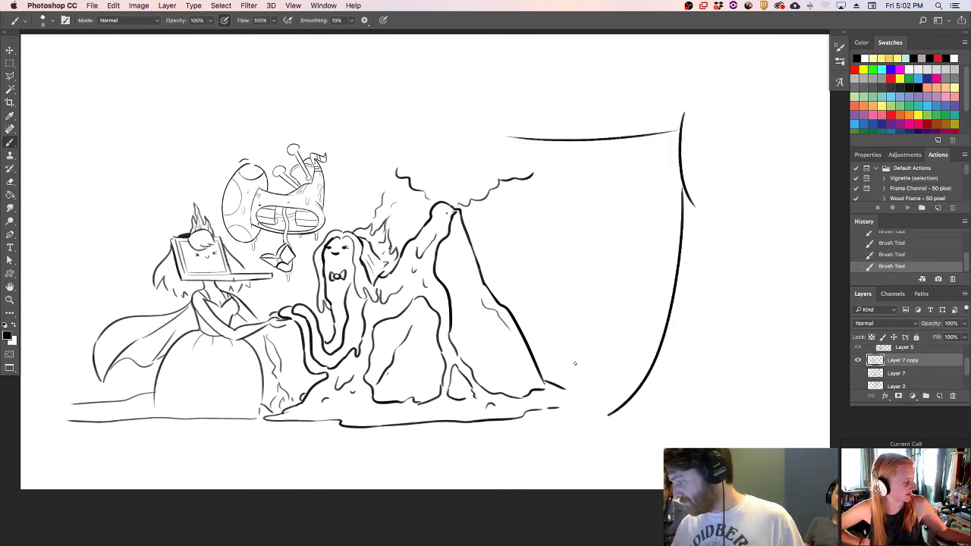
drag(558, 377, 678, 298)
drag(563, 145, 585, 315)
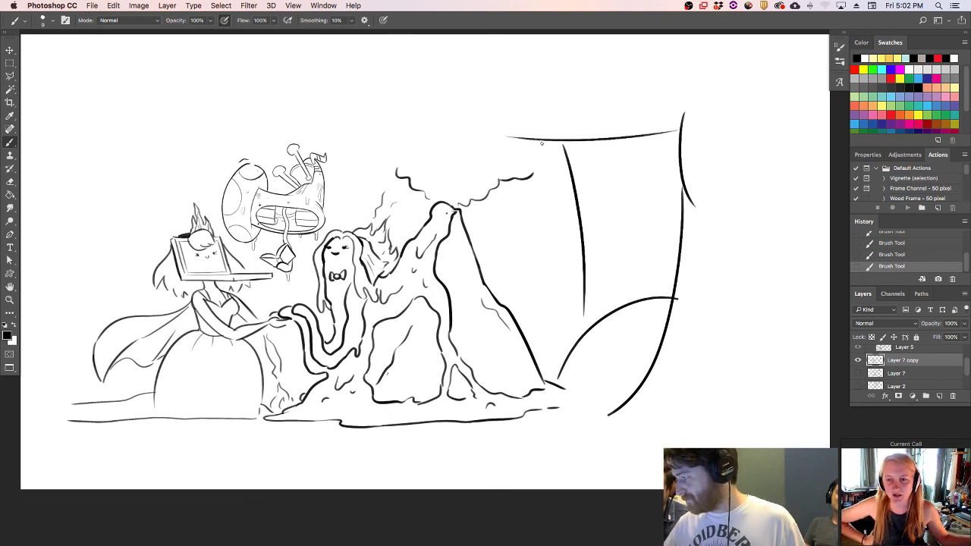
- Redraw the volcano's smoke drifting into the giant mouth, and erase the old smoke line and the centre line's upper end
drag(540, 173, 616, 165)
drag(564, 145, 569, 149)
mouse_move(405, 161)
mouse_down()
mouse_move(403, 171)
mouse_move(472, 136)
mouse_up()
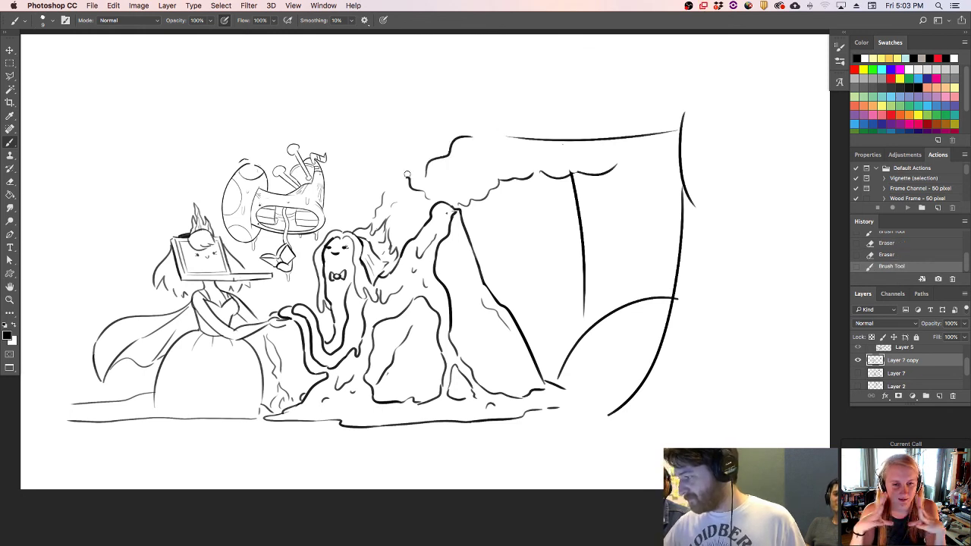
key(e)
drag(416, 184, 424, 193)
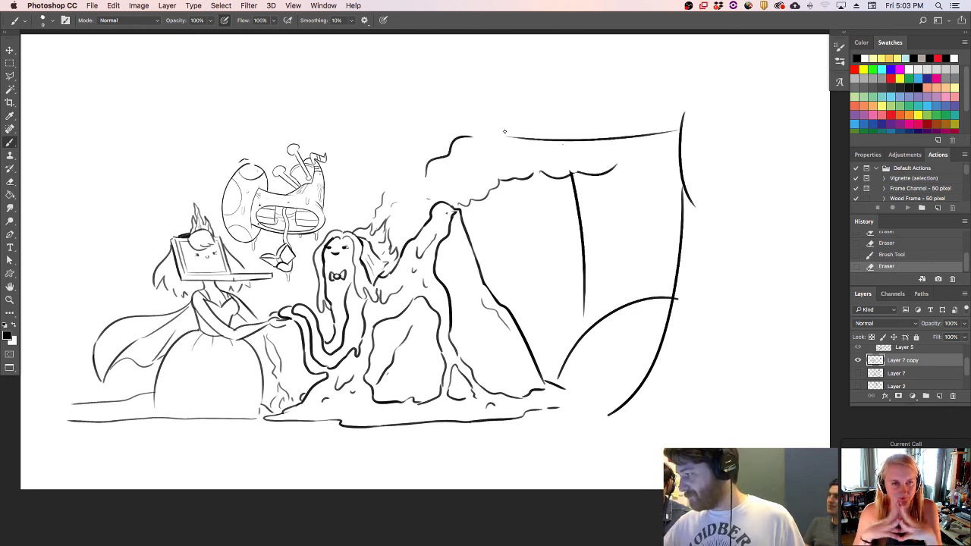
- Draw the giant creature's mouth corner, two dot eyes, and the curved front outline of its head
key(b)
drag(505, 135, 521, 115)
click(523, 92)
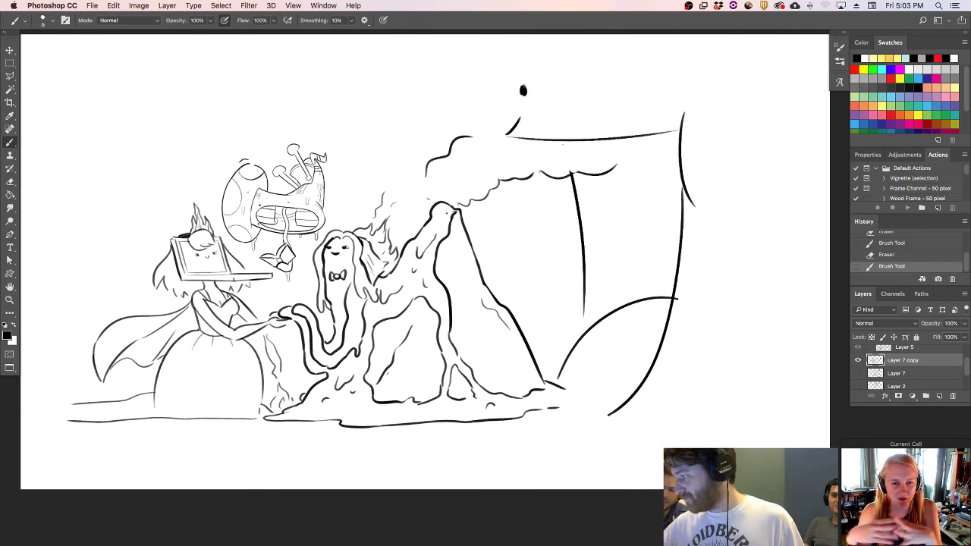
click(674, 84)
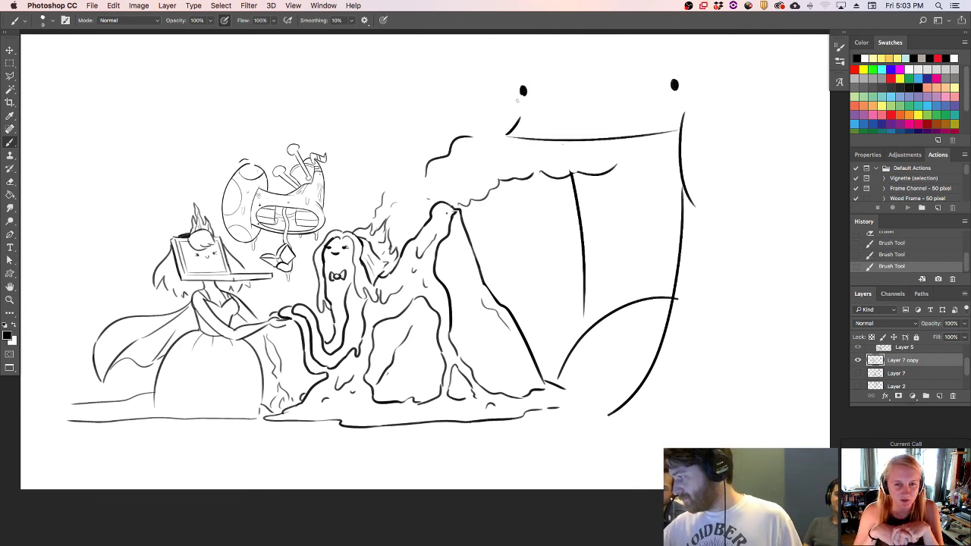
drag(507, 106, 543, 35)
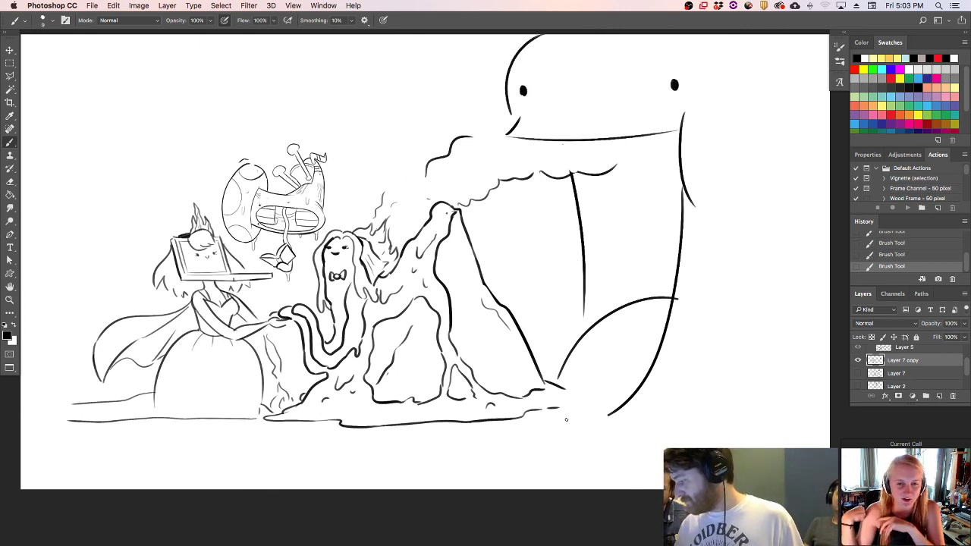
- Draw the giant creature's lower lip, its rounded chin, and two curves for the back of its head
drag(566, 419, 650, 360)
drag(541, 413, 660, 478)
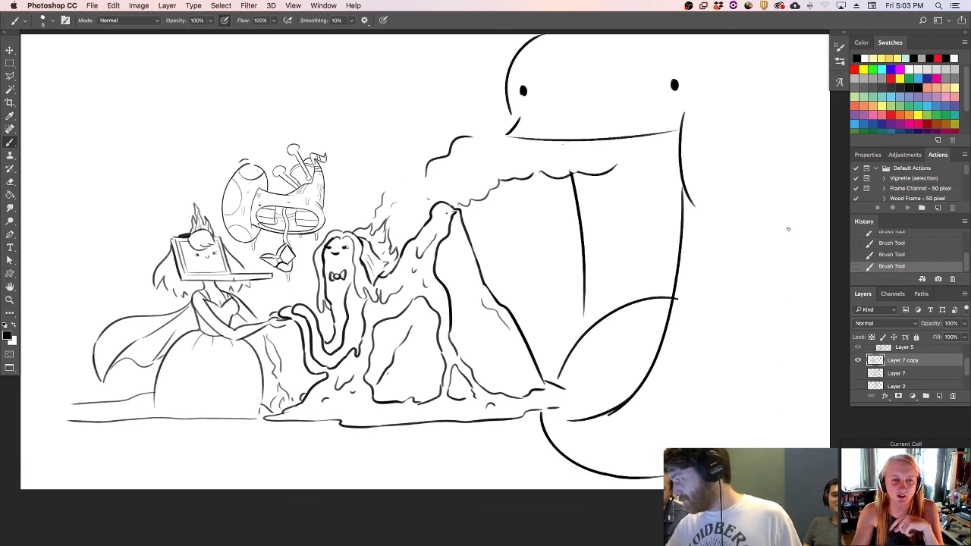
drag(790, 47, 821, 92)
drag(755, 444, 827, 328)
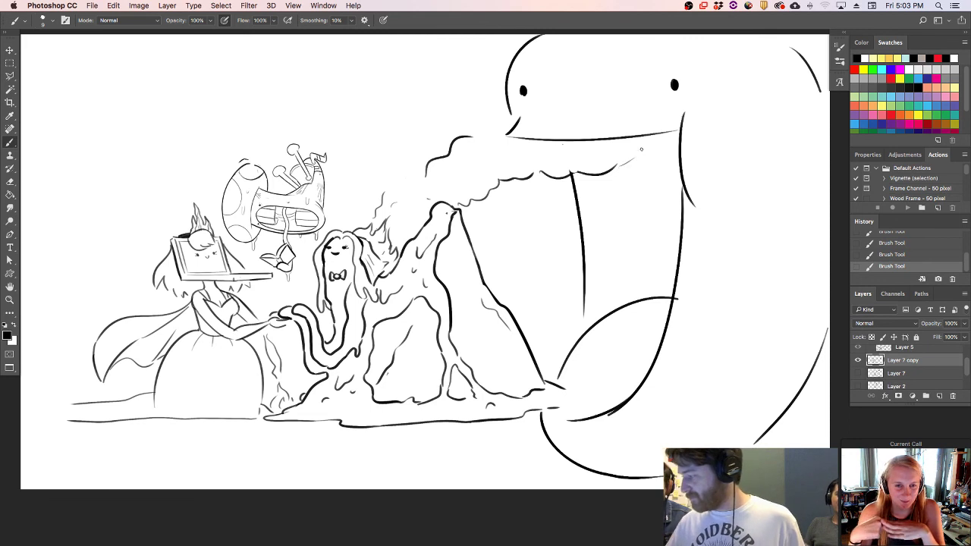
- Draw three thin horizontal lines across the vertical centre line inside the giant mouth
drag(499, 235, 621, 230)
drag(537, 261, 607, 252)
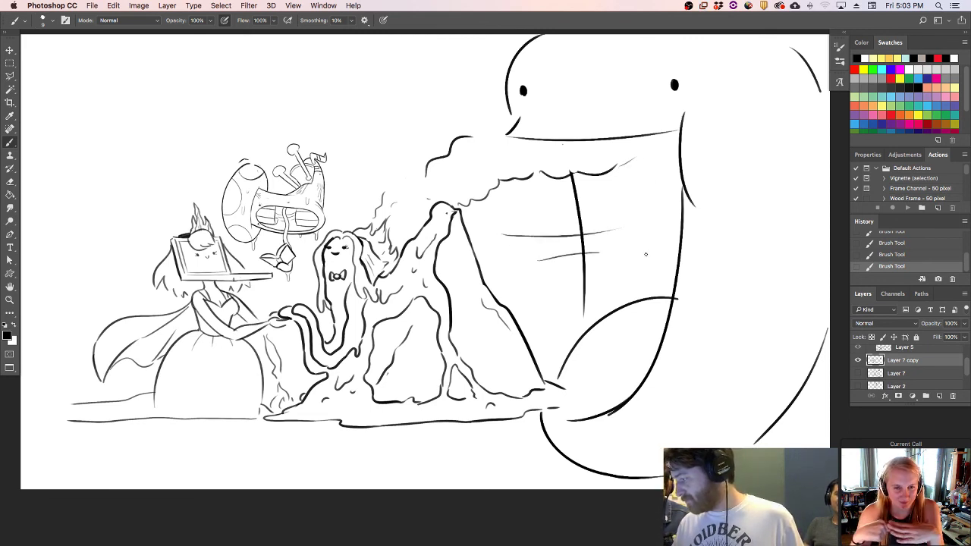
drag(557, 290, 589, 283)
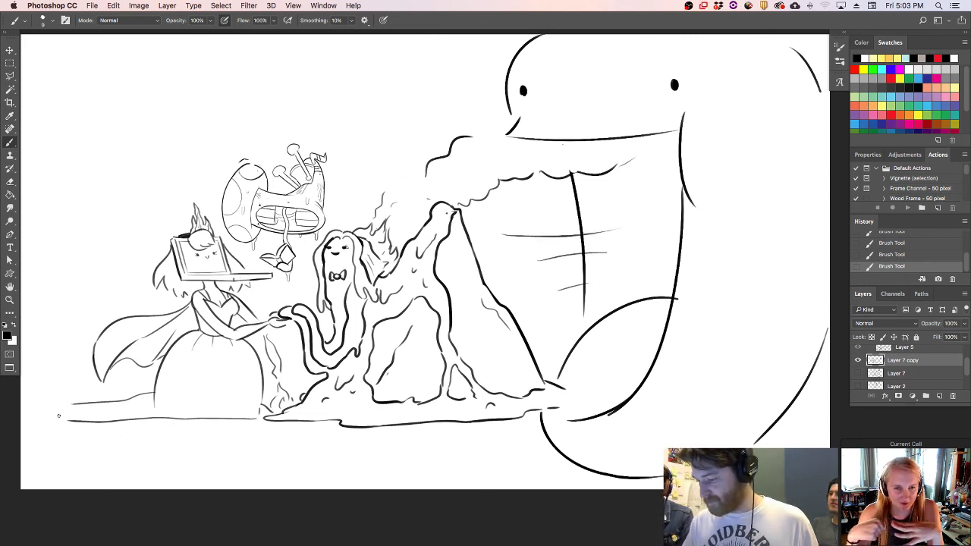
- Extend the ground lines at the volcano's base and both edges of the smoke into the giant mouth
drag(562, 389, 628, 379)
mouse_move(559, 410)
mouse_down()
mouse_move(628, 397)
mouse_move(641, 378)
mouse_up()
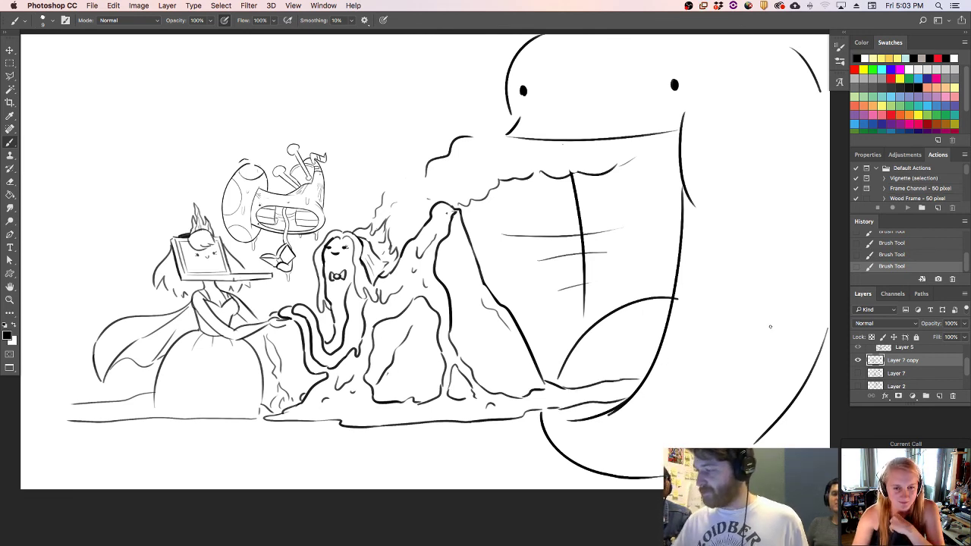
drag(490, 130, 481, 135)
drag(638, 161, 675, 157)
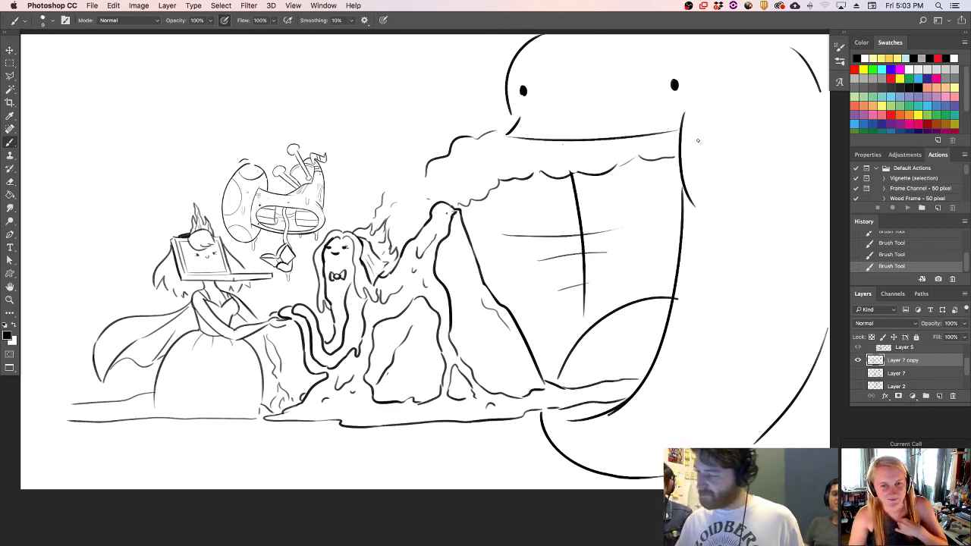
- Draw a string from the mushroom creature's stem up to the canvas's upper edge, with a dark band where it attaches
drag(316, 156, 309, 33)
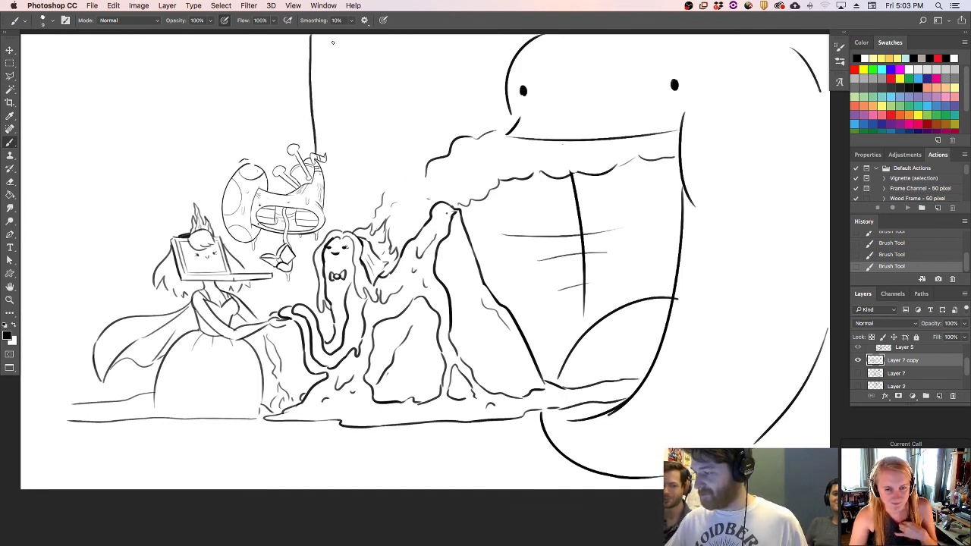
drag(313, 177, 322, 164)
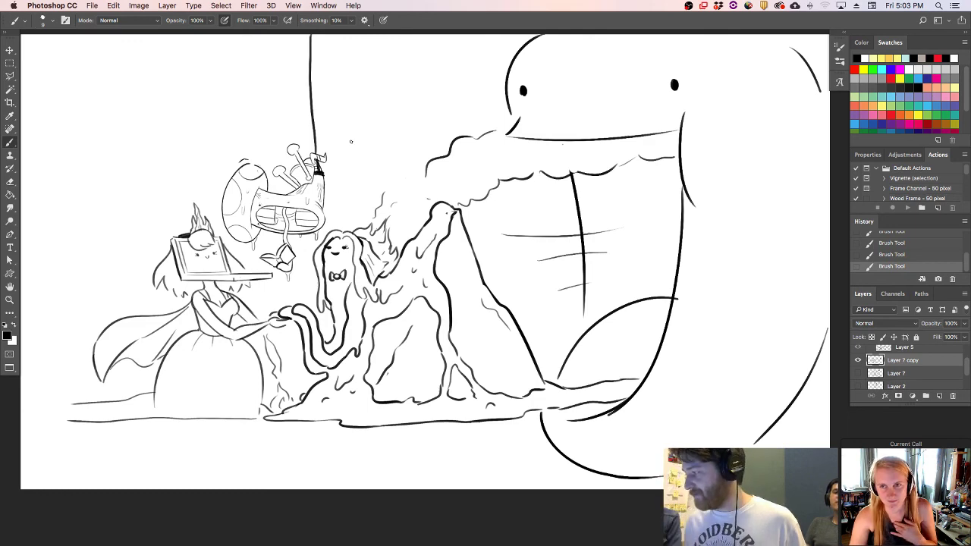
- Move the whole drawing down and slightly left, and add a front bump with short crease strokes above the giant's head
key(v)
drag(688, 218, 672, 260)
key(b)
mouse_move(538, 79)
mouse_down()
mouse_move(509, 42)
mouse_move(530, 32)
mouse_move(566, 67)
mouse_up()
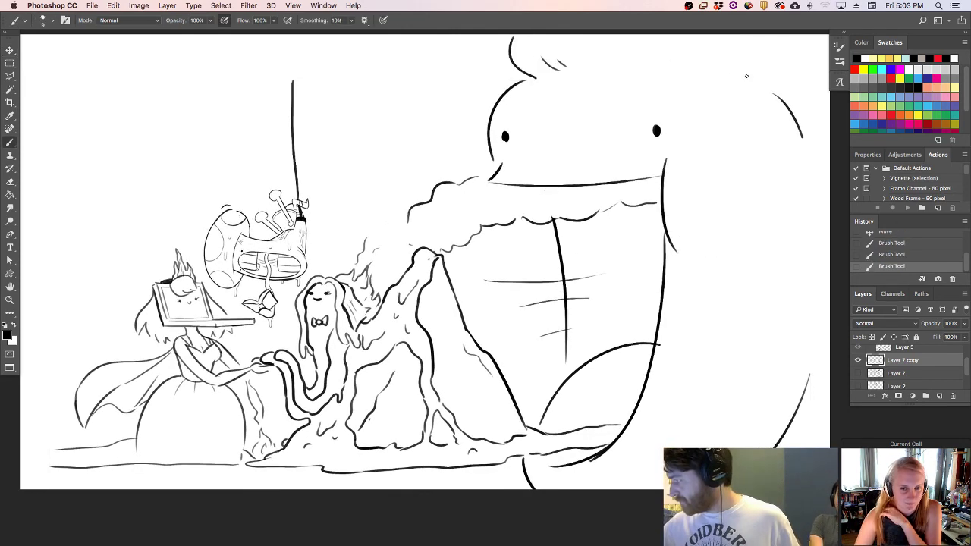
- Draw the giant's matching rear bump and one continuous back outline, and erase the old lower back curve
drag(718, 72, 733, 20)
mouse_move(733, 69)
mouse_down()
mouse_move(805, 137)
mouse_move(830, 250)
mouse_up()
key(super+z)
mouse_move(800, 129)
mouse_down()
mouse_move(806, 413)
mouse_move(829, 356)
mouse_up()
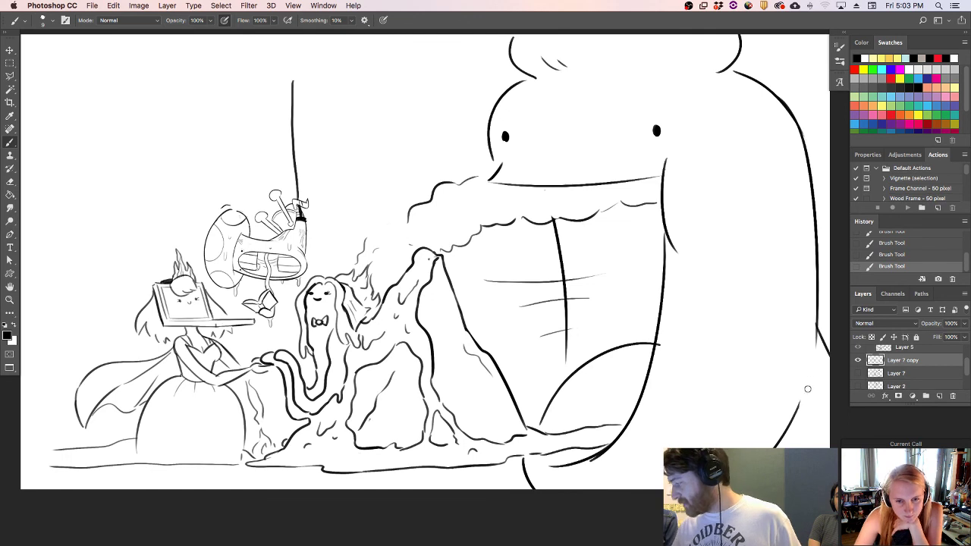
click(780, 396)
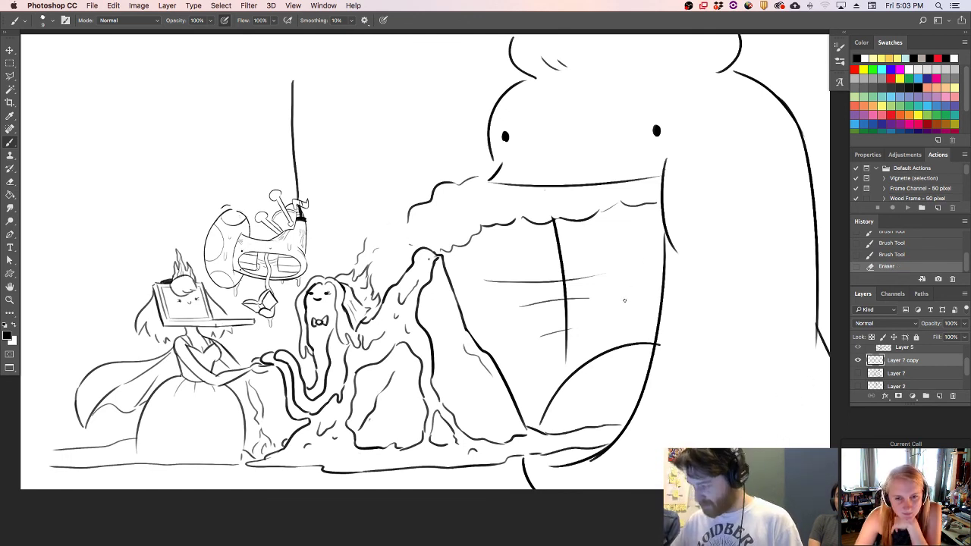
- Fill the back of the giant's throat above the tongue with black, and extend the string to the canvas's upper edge
mouse_move(631, 337)
mouse_down()
mouse_move(659, 252)
mouse_move(656, 334)
mouse_move(645, 319)
mouse_move(639, 334)
mouse_move(646, 340)
mouse_move(654, 245)
mouse_up()
drag(293, 77, 293, 35)
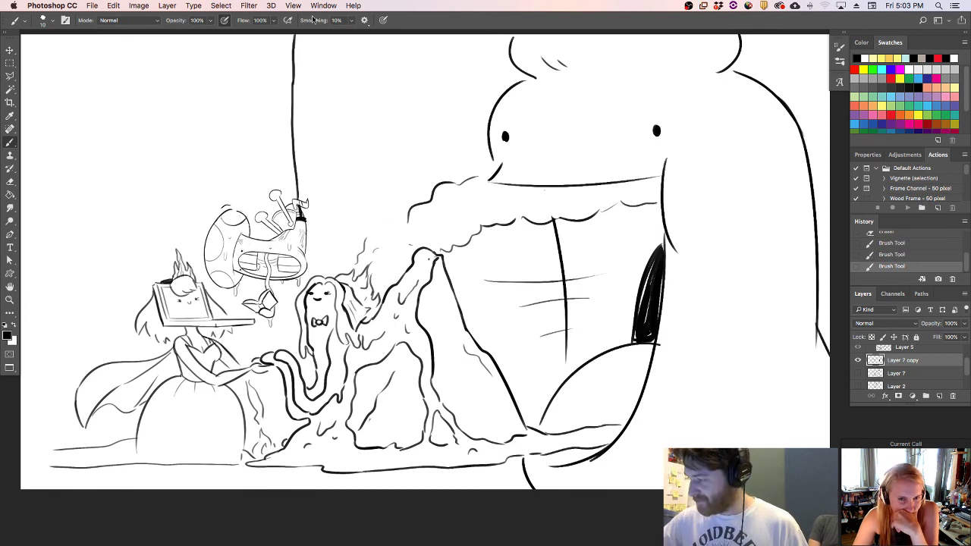
- Replace the volcano's old smoke with two wavy lines flowing into the giant's mouth, and break the mouth's vertical line where the smoke crosses
mouse_move(592, 217)
mouse_down()
mouse_move(535, 222)
mouse_move(652, 202)
mouse_move(490, 223)
mouse_move(497, 222)
mouse_move(445, 250)
mouse_move(467, 228)
mouse_move(475, 174)
mouse_move(422, 203)
mouse_up()
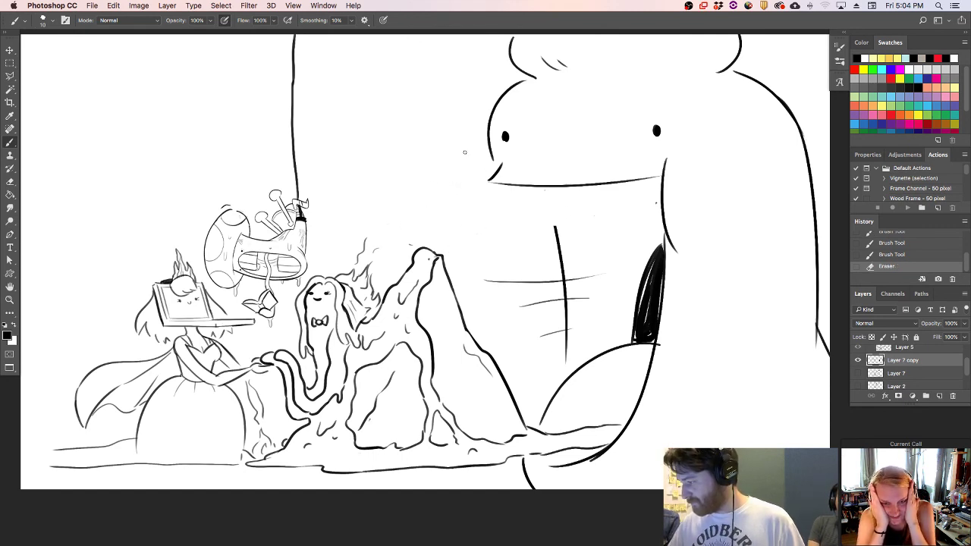
mouse_move(440, 244)
mouse_down()
mouse_move(492, 210)
mouse_move(511, 242)
mouse_move(607, 255)
mouse_up()
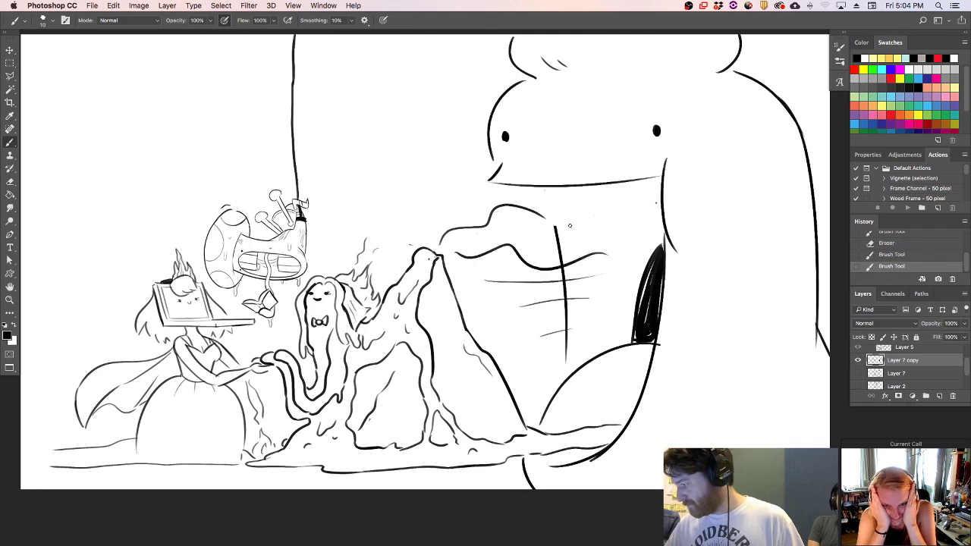
drag(561, 217, 639, 205)
key(e)
drag(554, 225, 565, 266)
drag(546, 187, 556, 212)
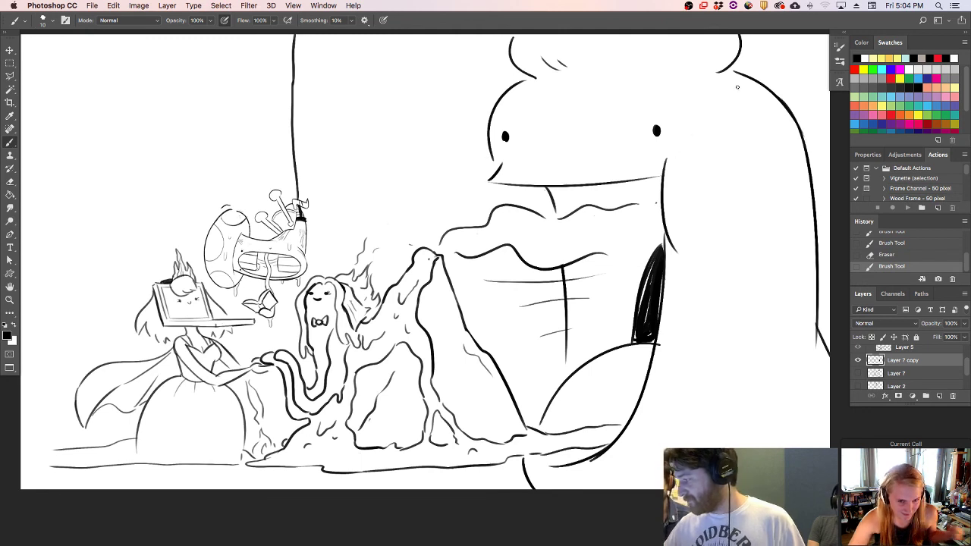
- Redraw the rear edge of the giant's mouth as one long curve sweeping down past the tongue, and erase the old edge and lower jaw curve
mouse_move(671, 160)
mouse_down()
mouse_move(657, 353)
mouse_move(655, 303)
mouse_up()
key(b)
drag(669, 160, 696, 407)
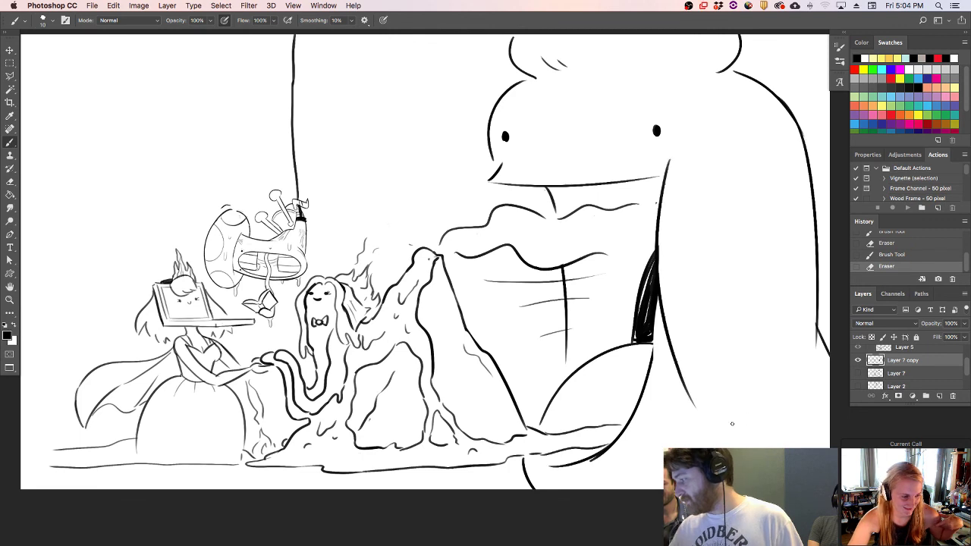
mouse_move(668, 204)
mouse_down()
mouse_move(661, 261)
mouse_move(699, 406)
mouse_up()
mouse_move(662, 337)
mouse_down()
mouse_move(620, 434)
mouse_move(631, 438)
mouse_move(614, 440)
mouse_move(697, 408)
mouse_up()
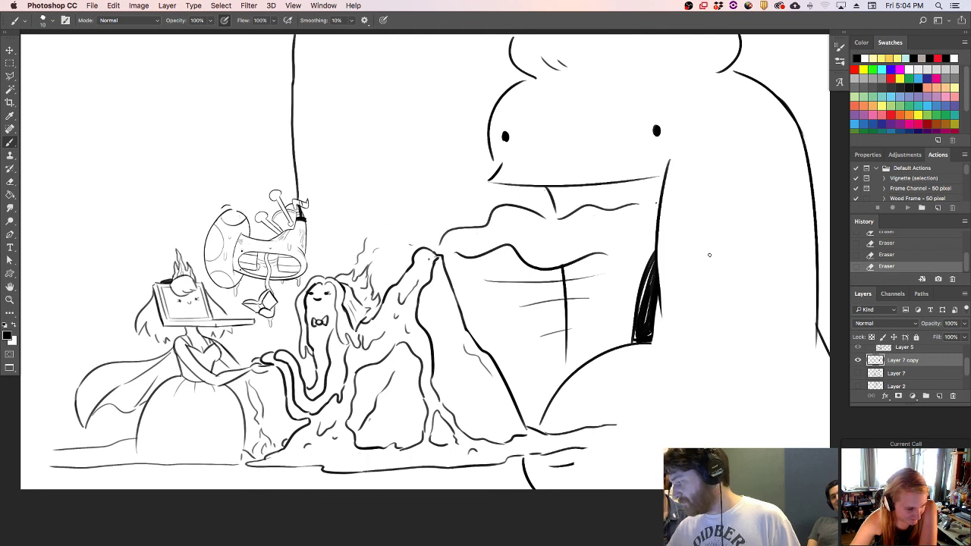
click(671, 163)
click(680, 172)
drag(659, 289, 687, 388)
drag(663, 332, 702, 410)
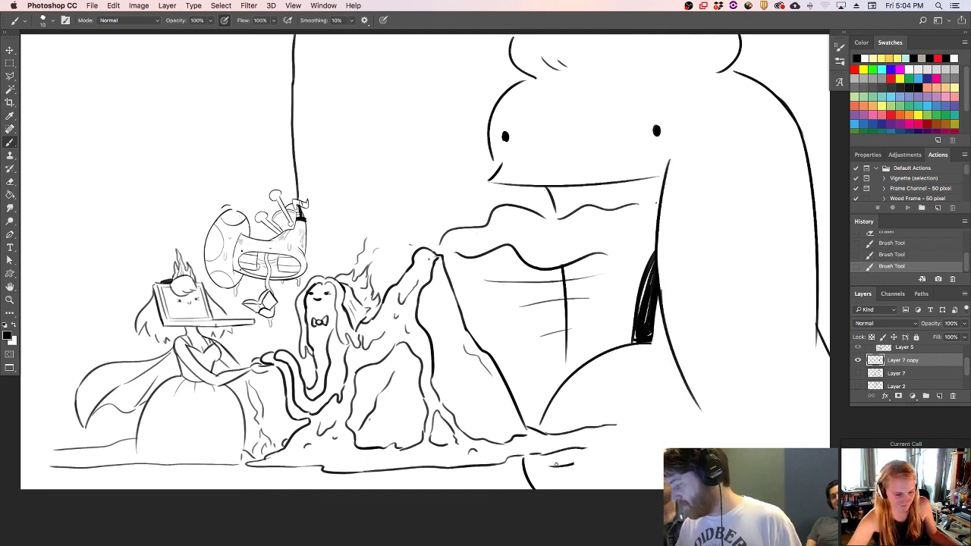
- Draw a new lower jaw curve up to the mouth's rear edge, and extend the black throat fill along the back of the tongue
drag(557, 464, 670, 407)
key(super+z)
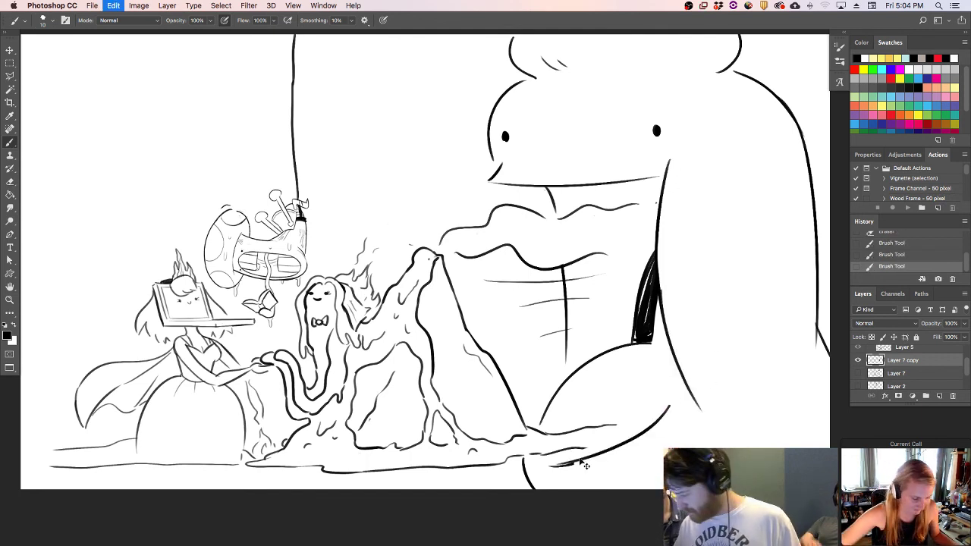
mouse_move(553, 466)
mouse_down()
mouse_move(668, 408)
mouse_move(691, 383)
mouse_up()
mouse_move(647, 343)
mouse_down()
mouse_move(677, 361)
mouse_move(653, 309)
mouse_move(658, 318)
mouse_move(715, 220)
mouse_move(746, 372)
mouse_move(691, 382)
mouse_up()
key(e)
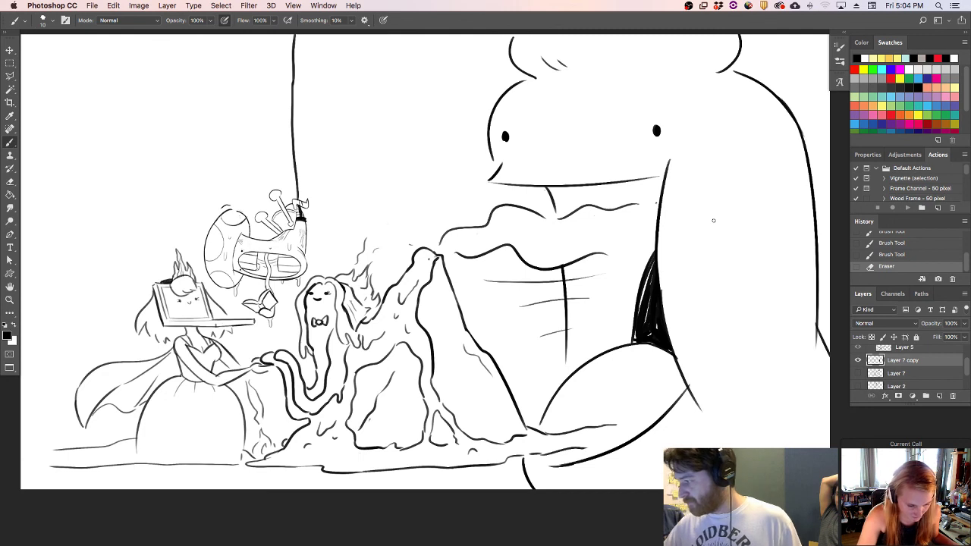
- Draw a short curve at the mouth's front corner and a thin slanted line inside the mouth, and erase the stray dot near the rear edge
drag(491, 159, 481, 202)
drag(483, 259, 543, 384)
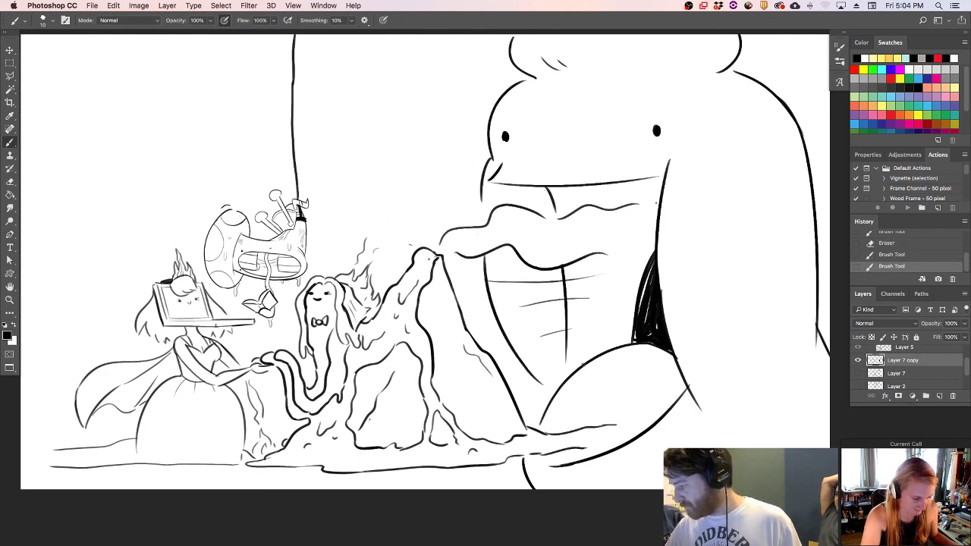
key(super+z)
drag(502, 259, 540, 384)
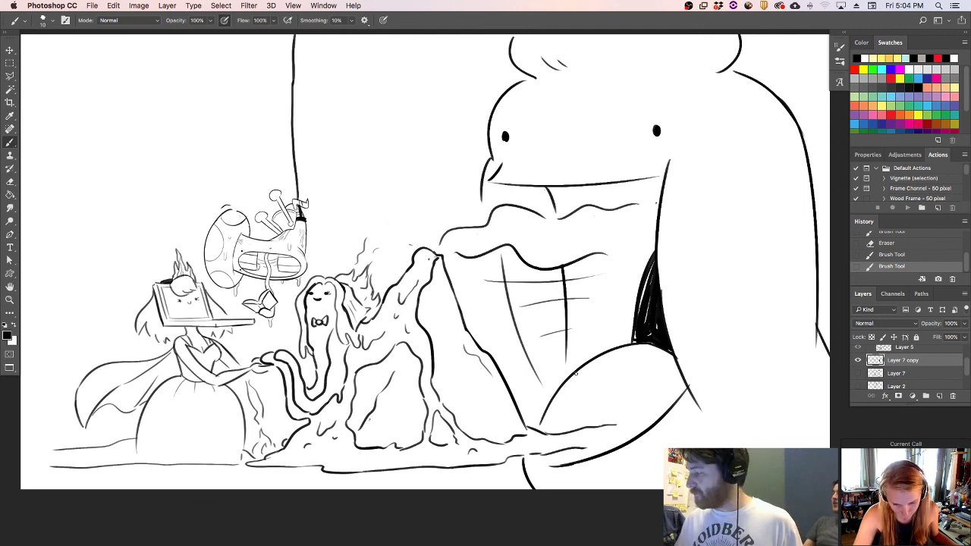
key(e)
click(655, 203)
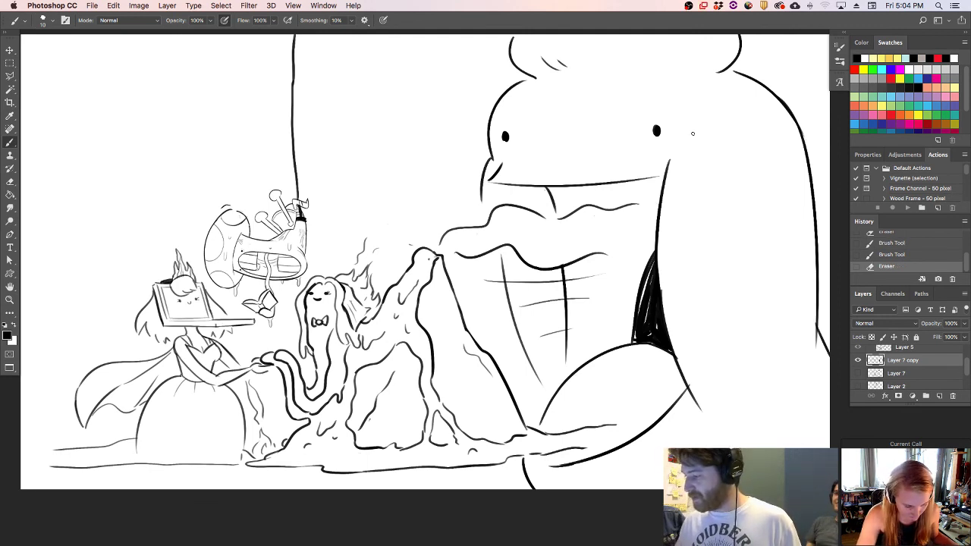
- Extend both smoke lines to the back of the giant's mouth, and draw thin smoke wisps trailing from the lava creature's flames
drag(609, 257, 647, 267)
drag(639, 201, 656, 191)
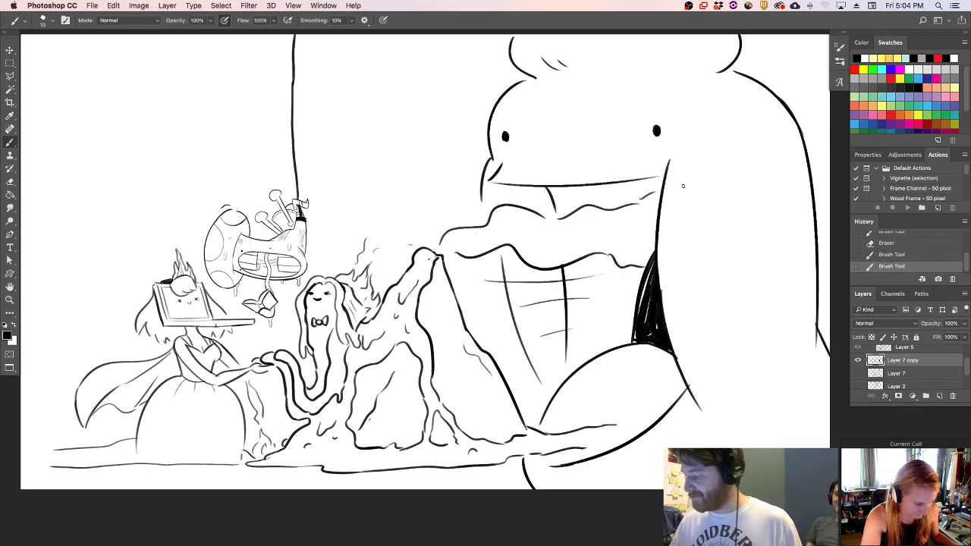
drag(366, 243, 445, 211)
drag(396, 243, 428, 225)
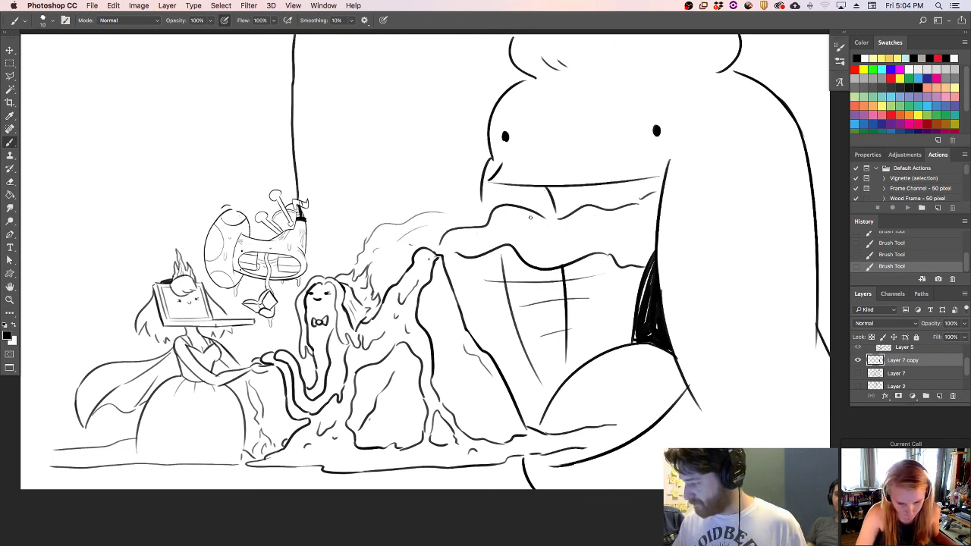
- Add thin crease strokes and small spots inside the mouth, draw a line across the tongue's base, and erase the old ground line below it
drag(472, 386, 499, 373)
drag(500, 371, 523, 365)
drag(489, 397, 507, 388)
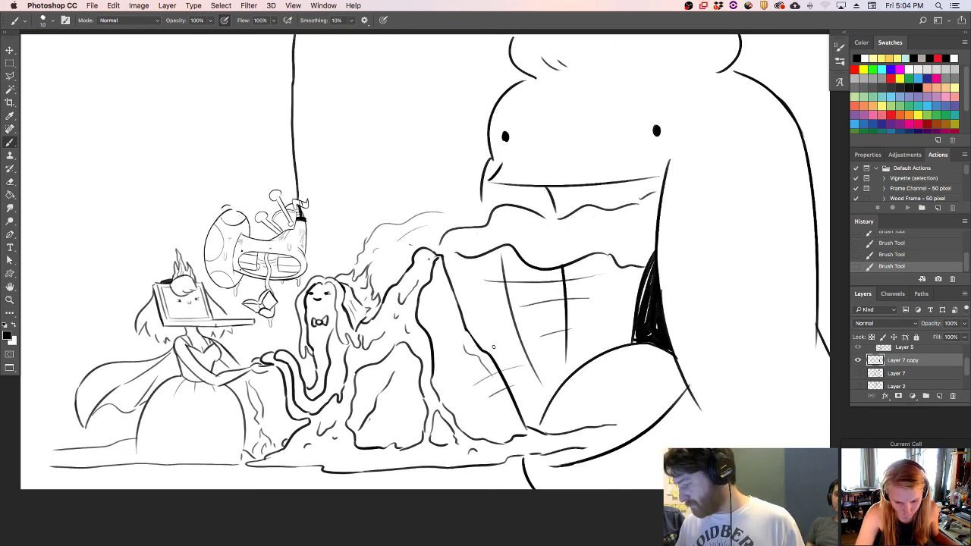
drag(596, 326, 599, 329)
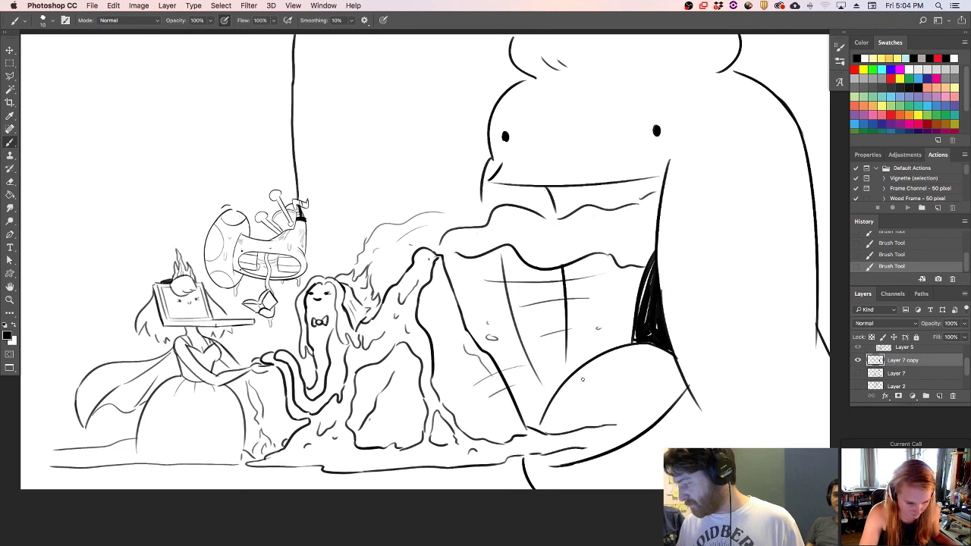
drag(531, 417, 610, 410)
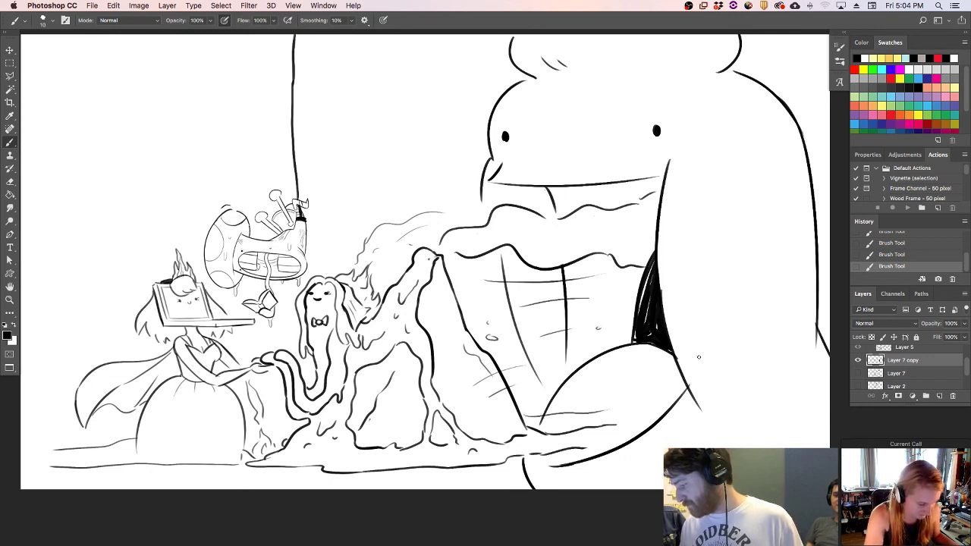
mouse_move(537, 432)
mouse_down()
mouse_move(580, 429)
mouse_move(561, 419)
mouse_move(618, 427)
mouse_up()
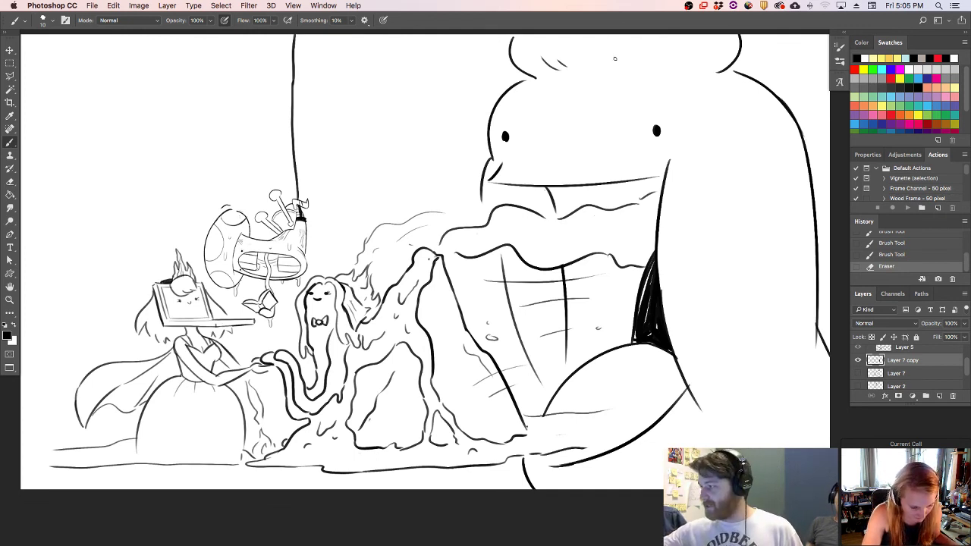
- Add short paired crease strokes at the middle and rear of the bump above the giant's head
drag(615, 57, 621, 65)
drag(682, 67, 690, 57)
drag(693, 69, 703, 59)
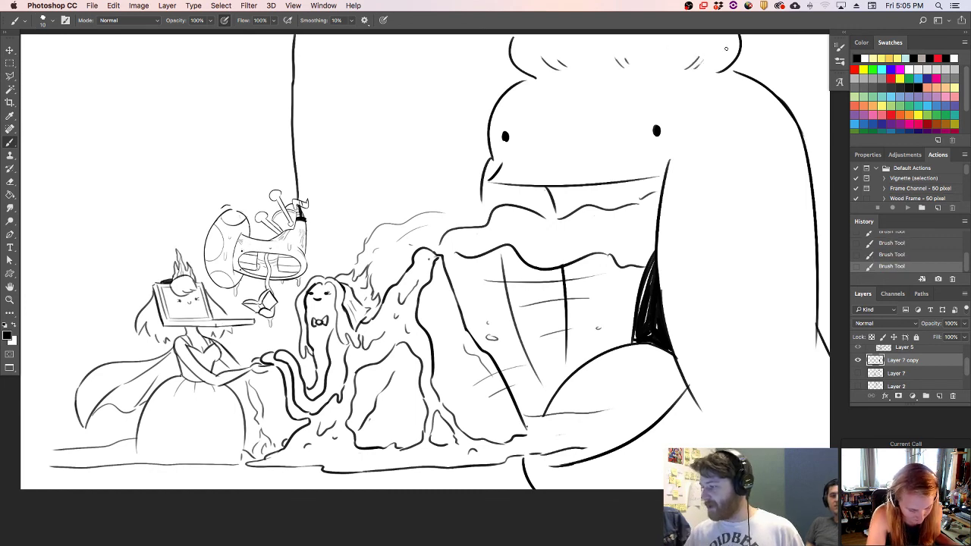